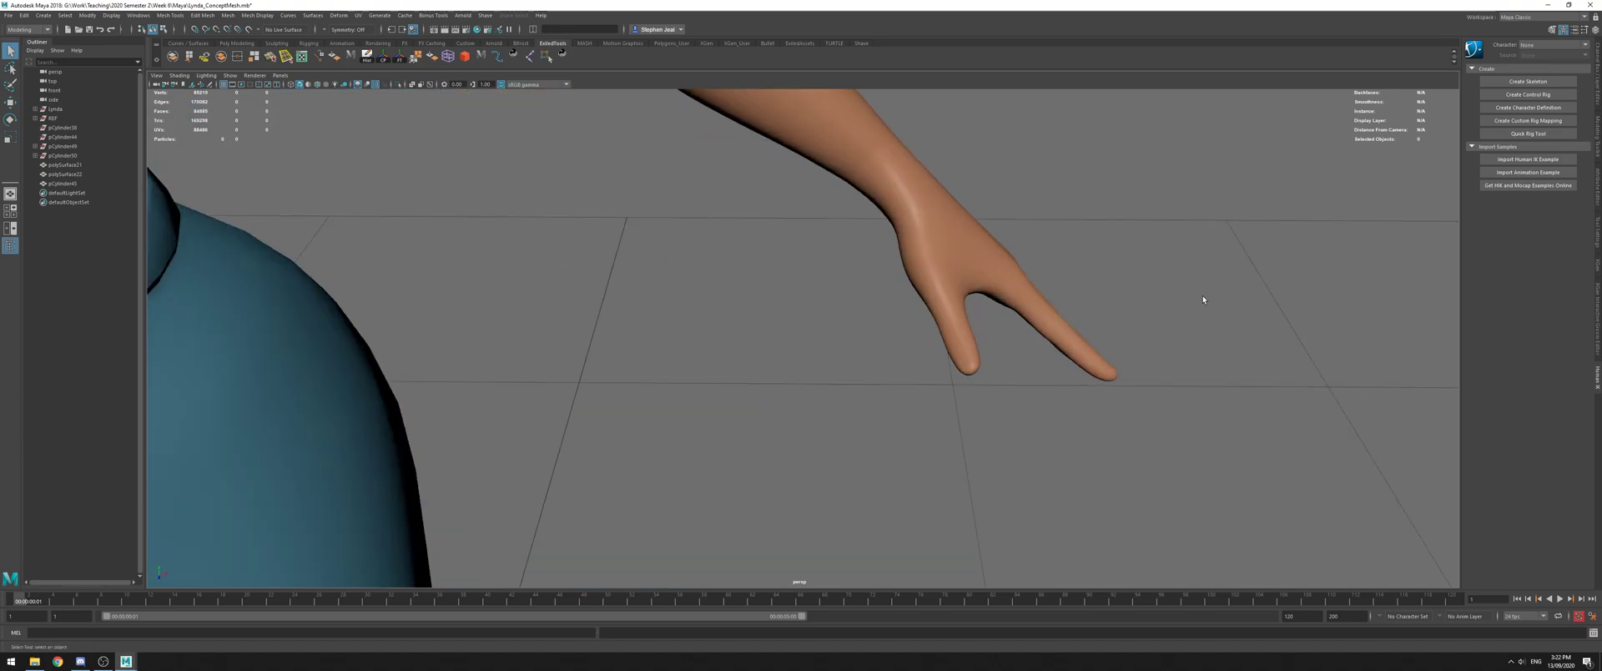
Isolate the hand and forearm meshes by hiding all the other character objects
left_click(859, 279, "shift")
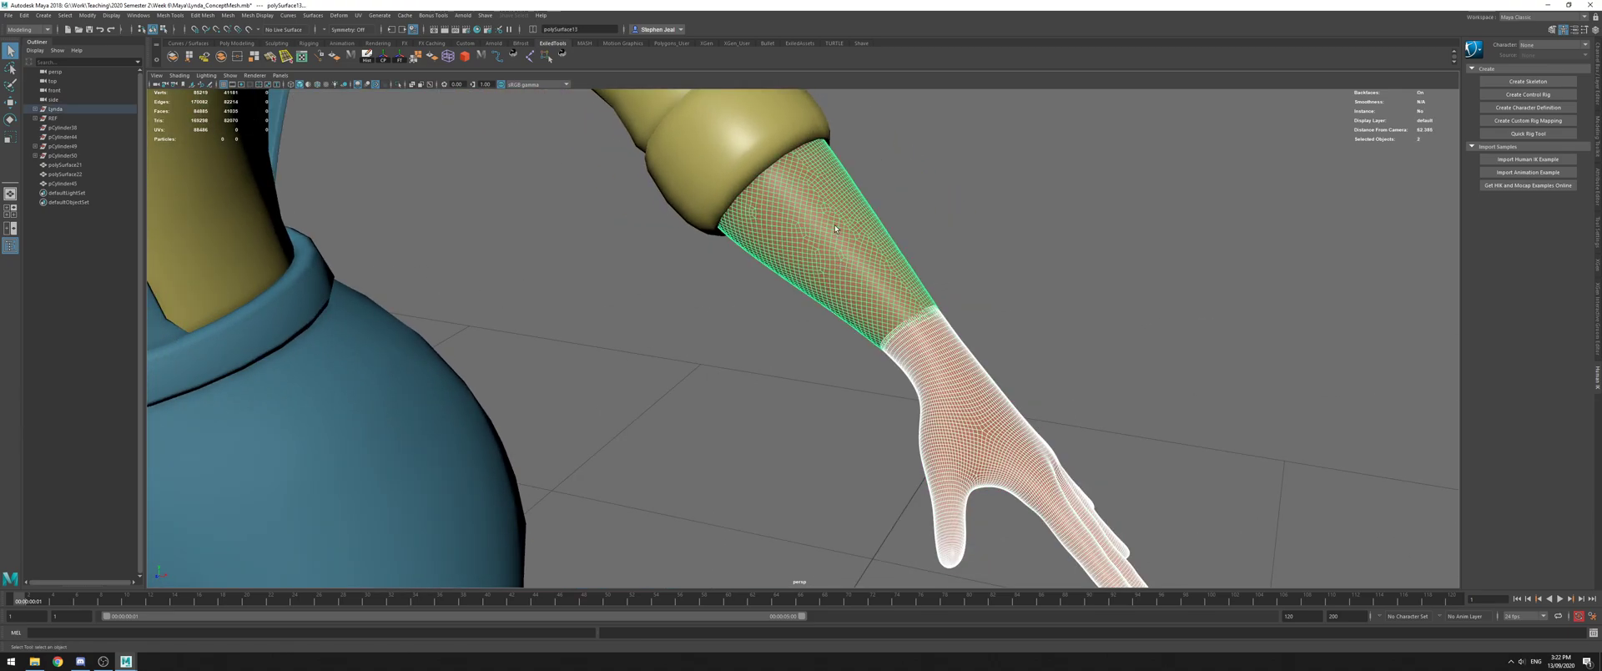
key("alt+h")
left_click(1005, 257)
right_click_drag(1004, 257, 588, 250, "alt")
left_click(758, 280)
left_click(845, 327)
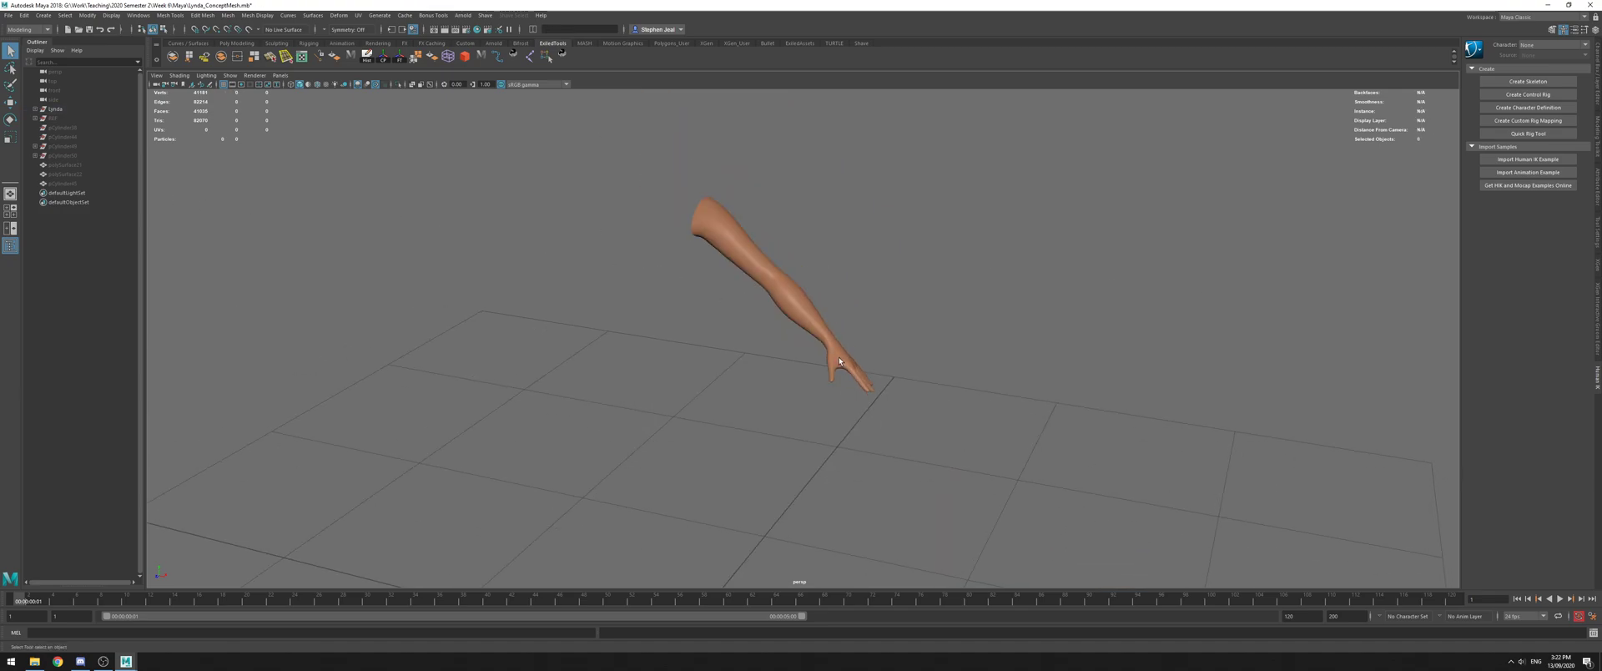
Try moving the hand mesh away from the arm and undo the move
left_click(838, 361)
scroll(837, 367, "up", 4)
key("w")
middle_click_drag(426, 363, 537, 373)
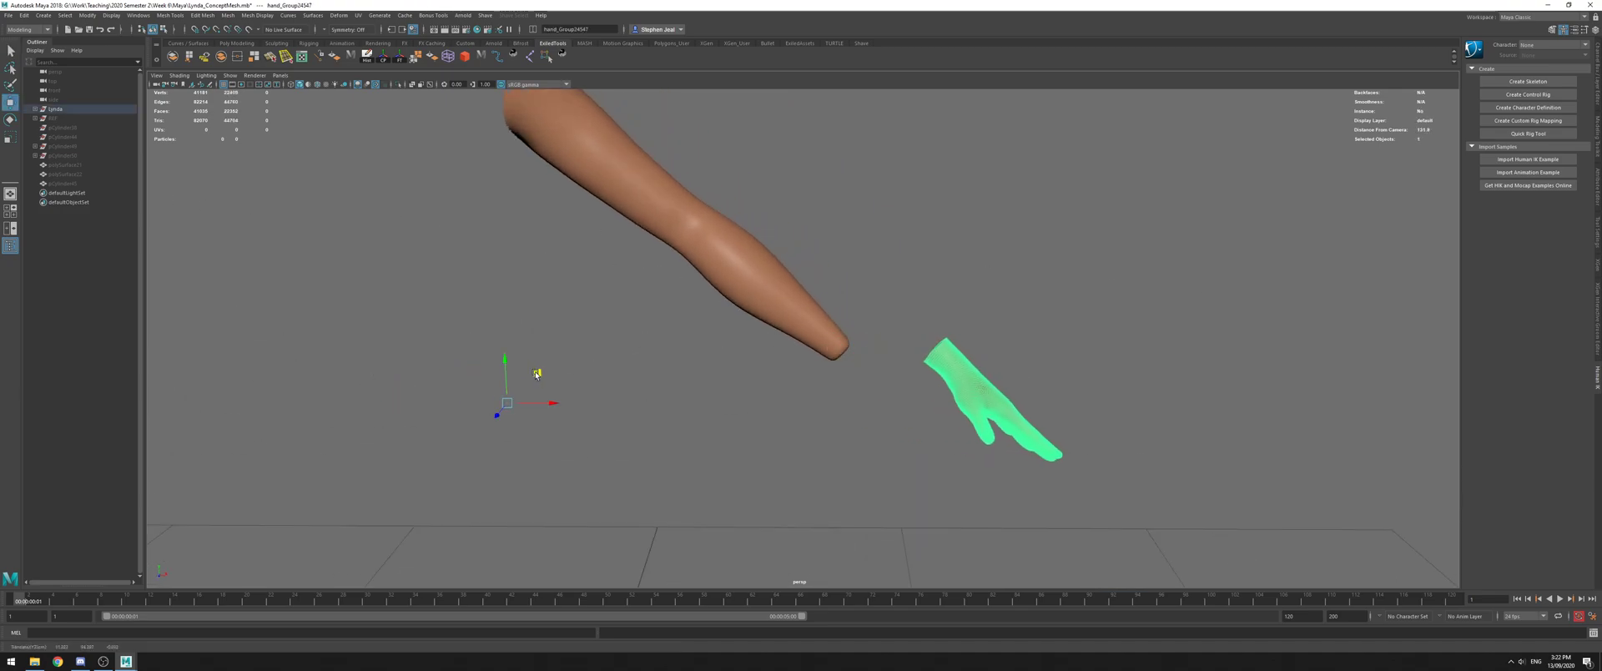
key("ctrl+z")
Combine the separate hand and arm meshes into a single polygon object
right_click_drag(1103, 301, 1410, 367, "alt")
left_click_drag(1410, 367, 1275, 433, "alt")
middle_click_drag(1275, 433, 899, 351, "alt")
left_click(1194, 482)
right_click_drag(1194, 482, 727, 381, "alt")
left_click_drag(728, 382, 823, 380, "alt")
key("q")
left_click_drag(743, 321, 1428, 502)
left_click(427, 171)
key("ctrl+z")
left_click(220, 59)
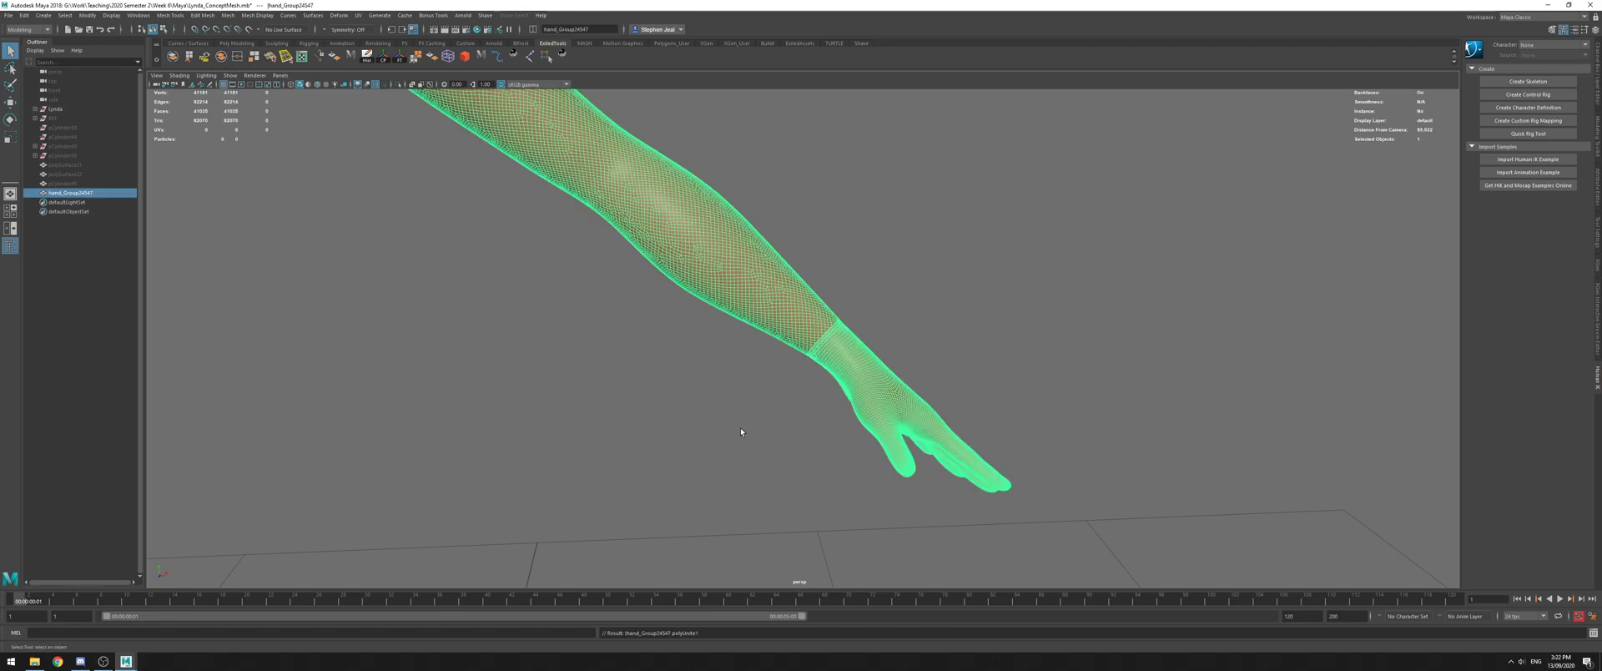
Make the combined arm a live surface and activate Quad Draw
right_click_drag(739, 427, 867, 442, "alt")
left_click_drag(868, 443, 1041, 356, "alt")
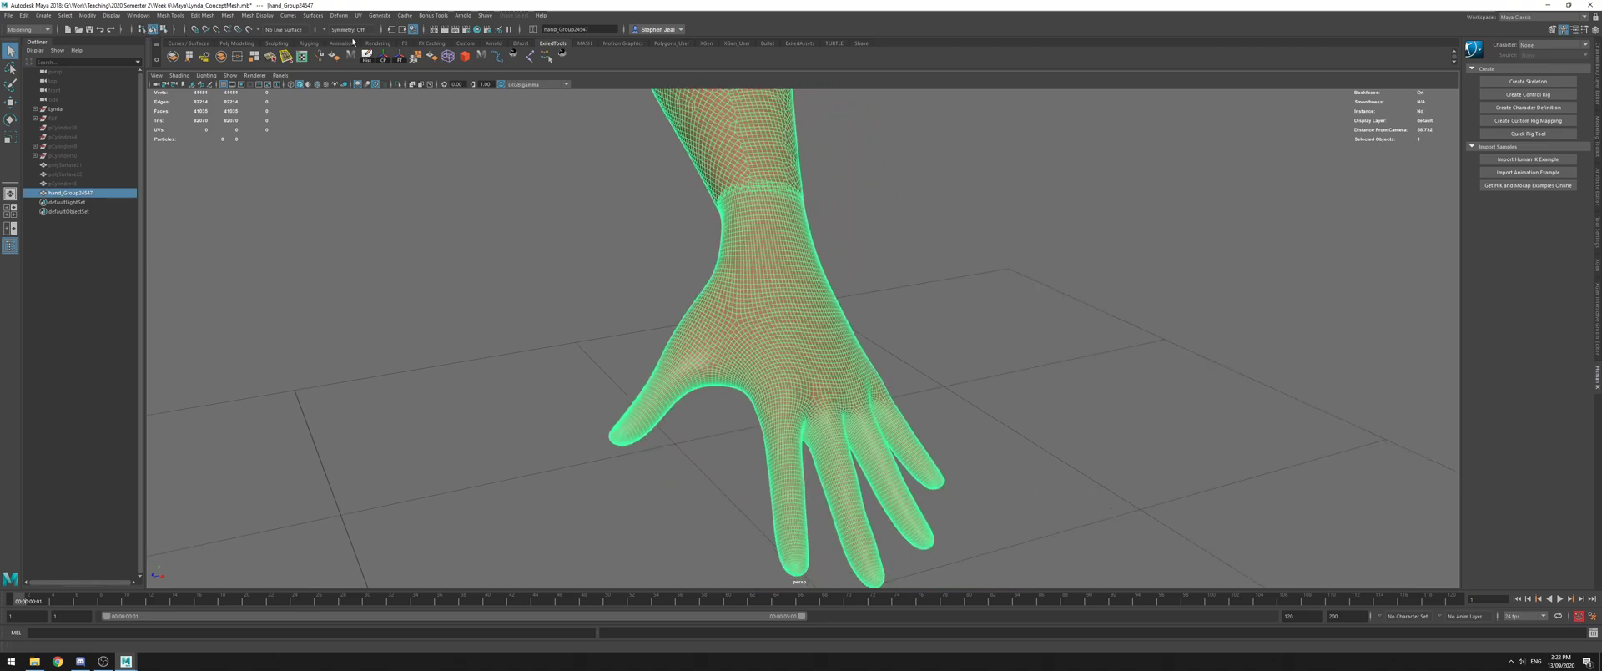
left_click(247, 31)
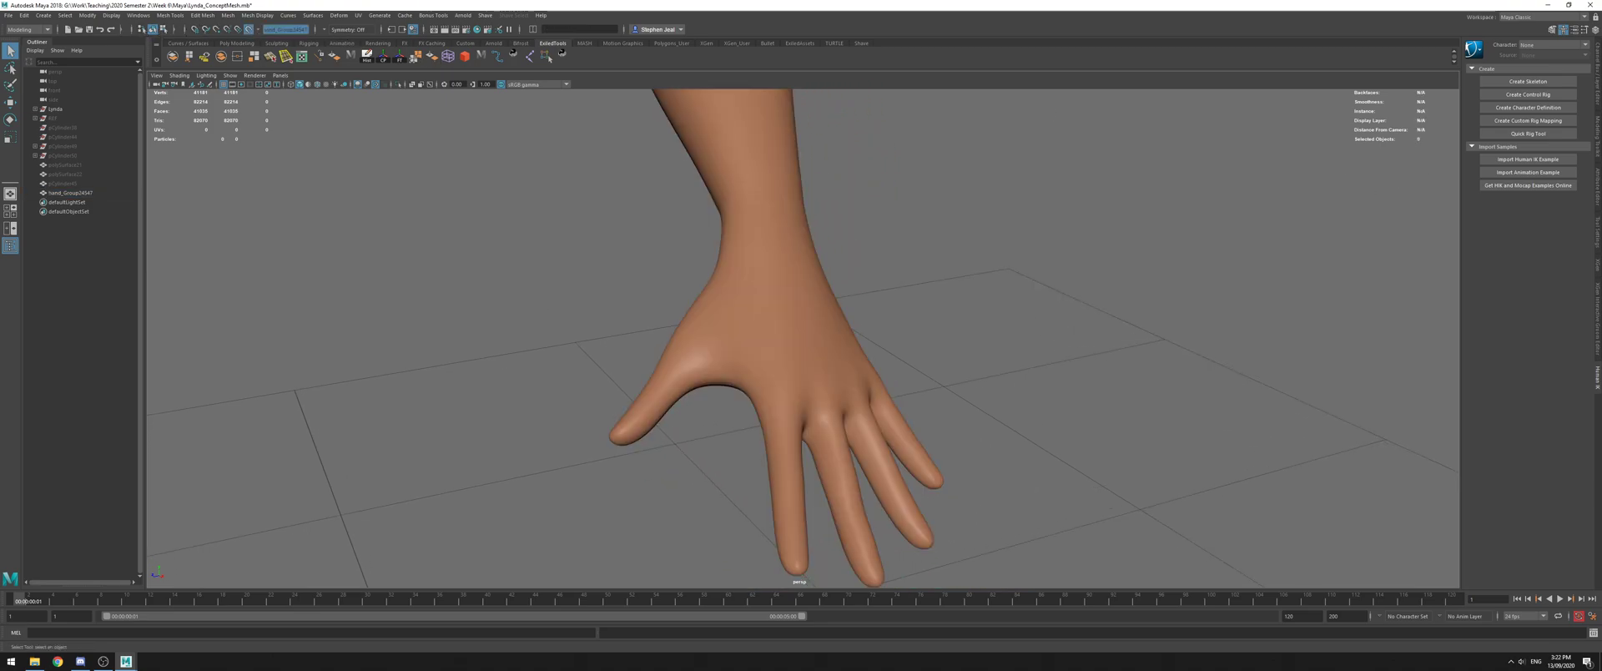
left_click(1561, 29)
left_click(1538, 329)
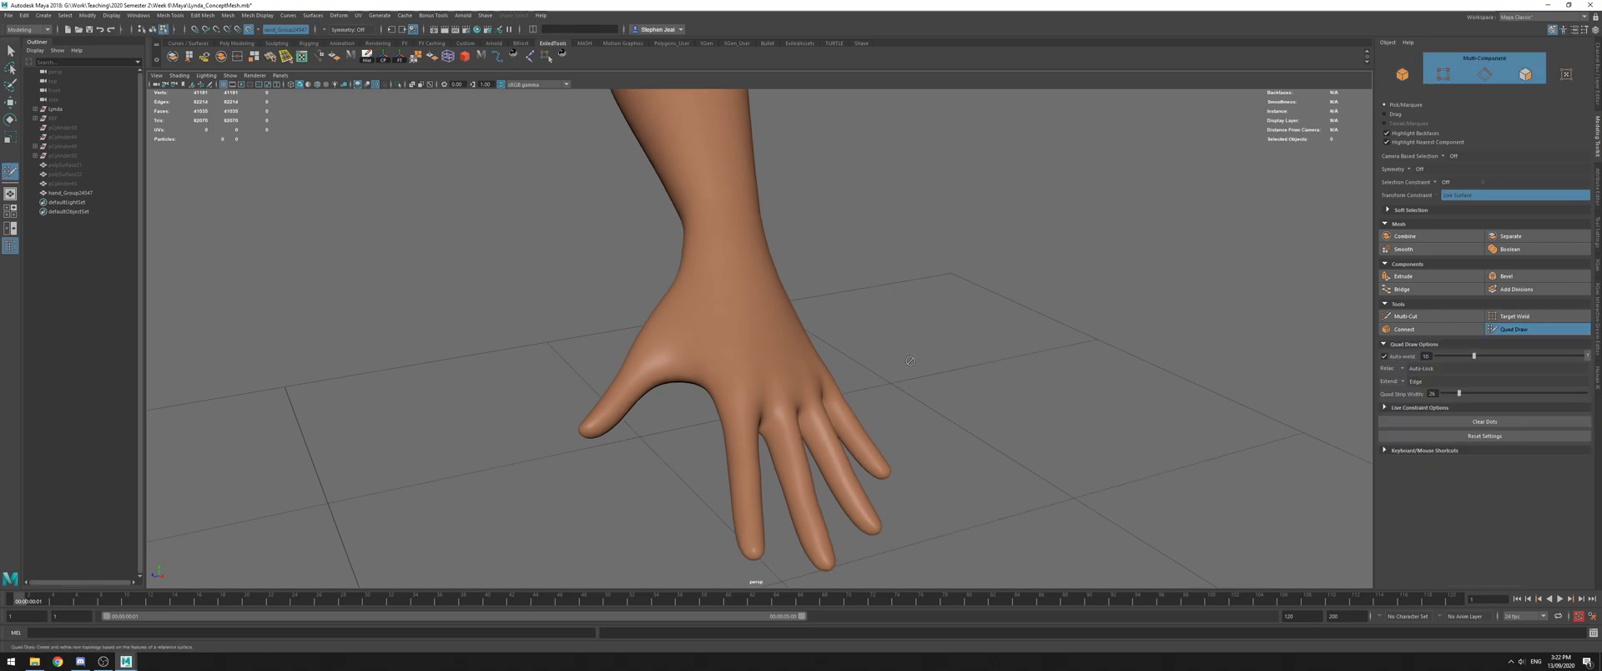
Examine the hand's palm, back, finger bases and thumb to plan the retopology
scroll(838, 403, "up", 3)
middle_click_drag(839, 404, 943, 328, "alt")
left_click_drag(826, 332, 1078, 242, "alt")
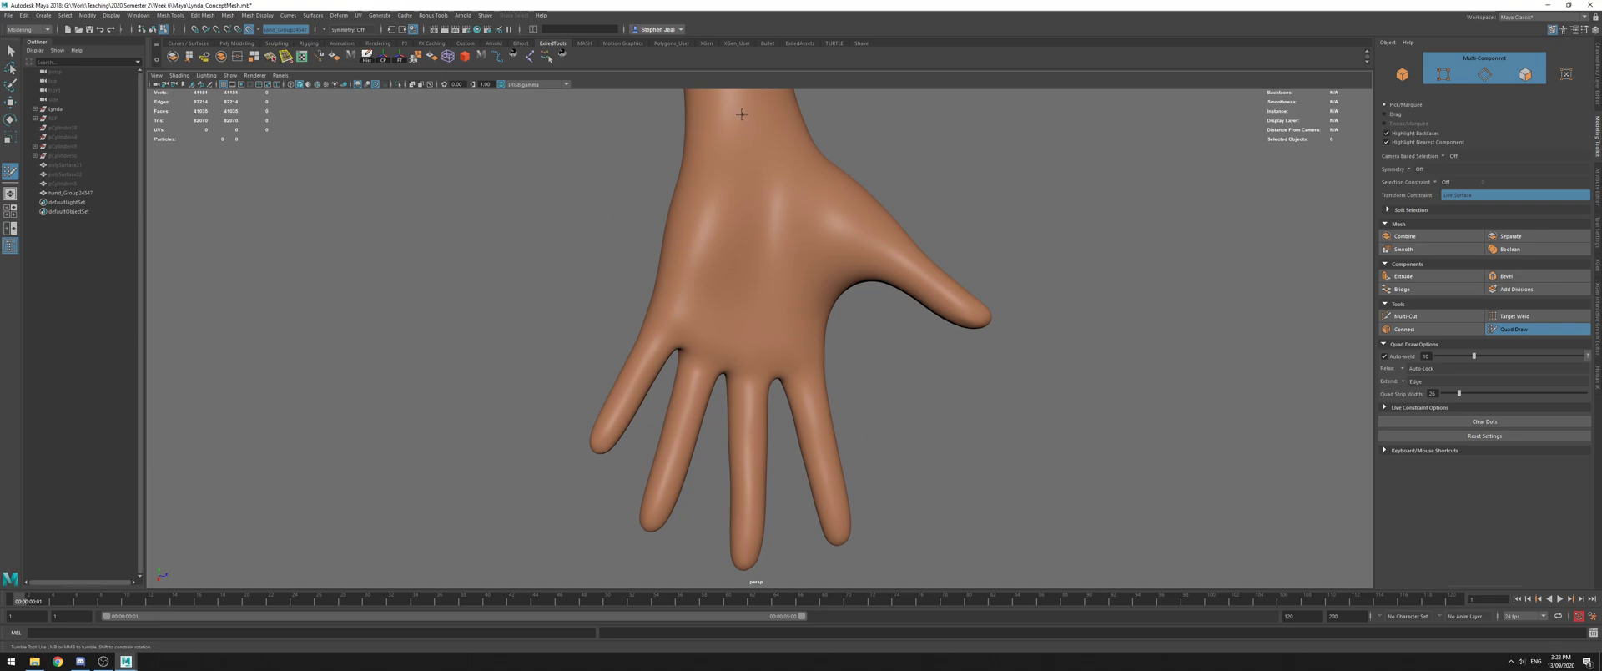
left_click_drag(784, 132, 839, 207, "alt")
left_click_drag(788, 297, 810, 213, "alt")
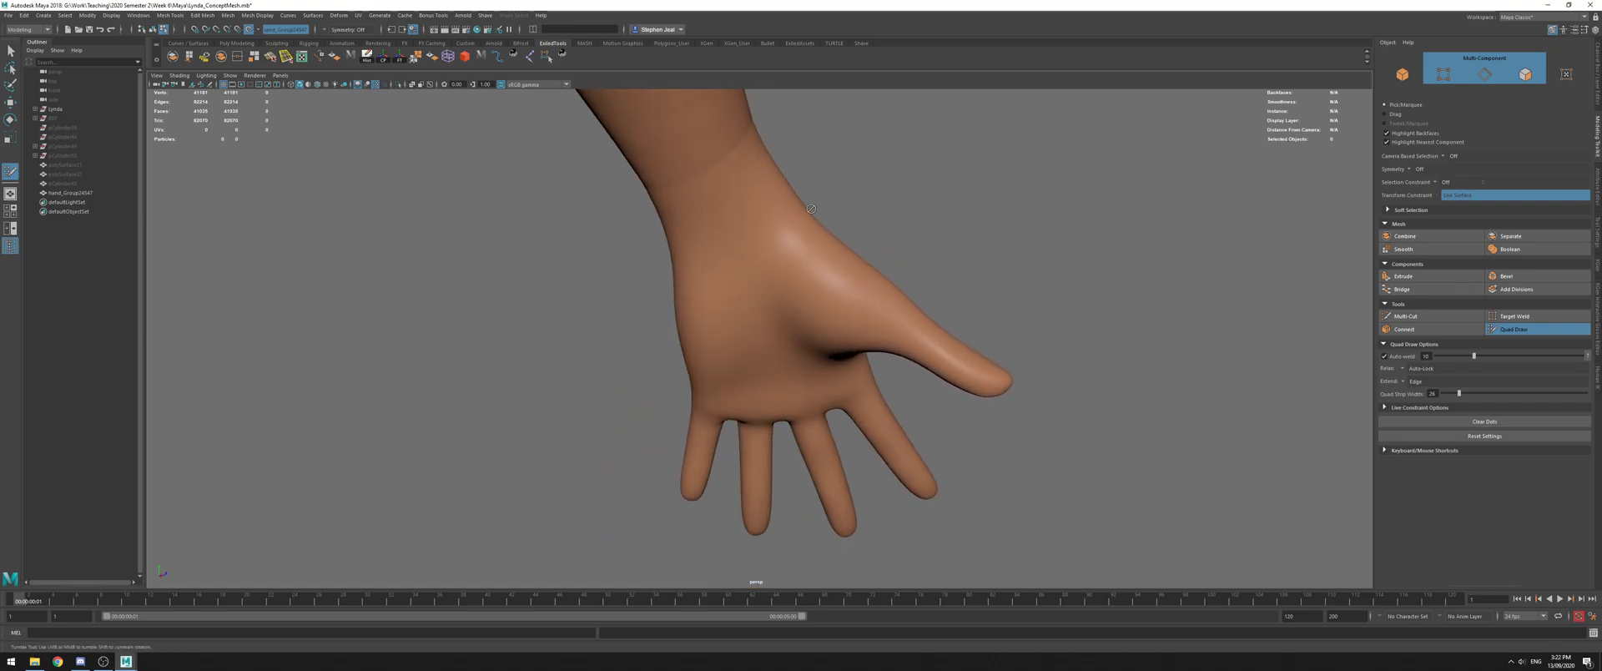
left_click_drag(864, 357, 823, 268, "alt")
middle_click_drag(823, 268, 698, 286, "alt")
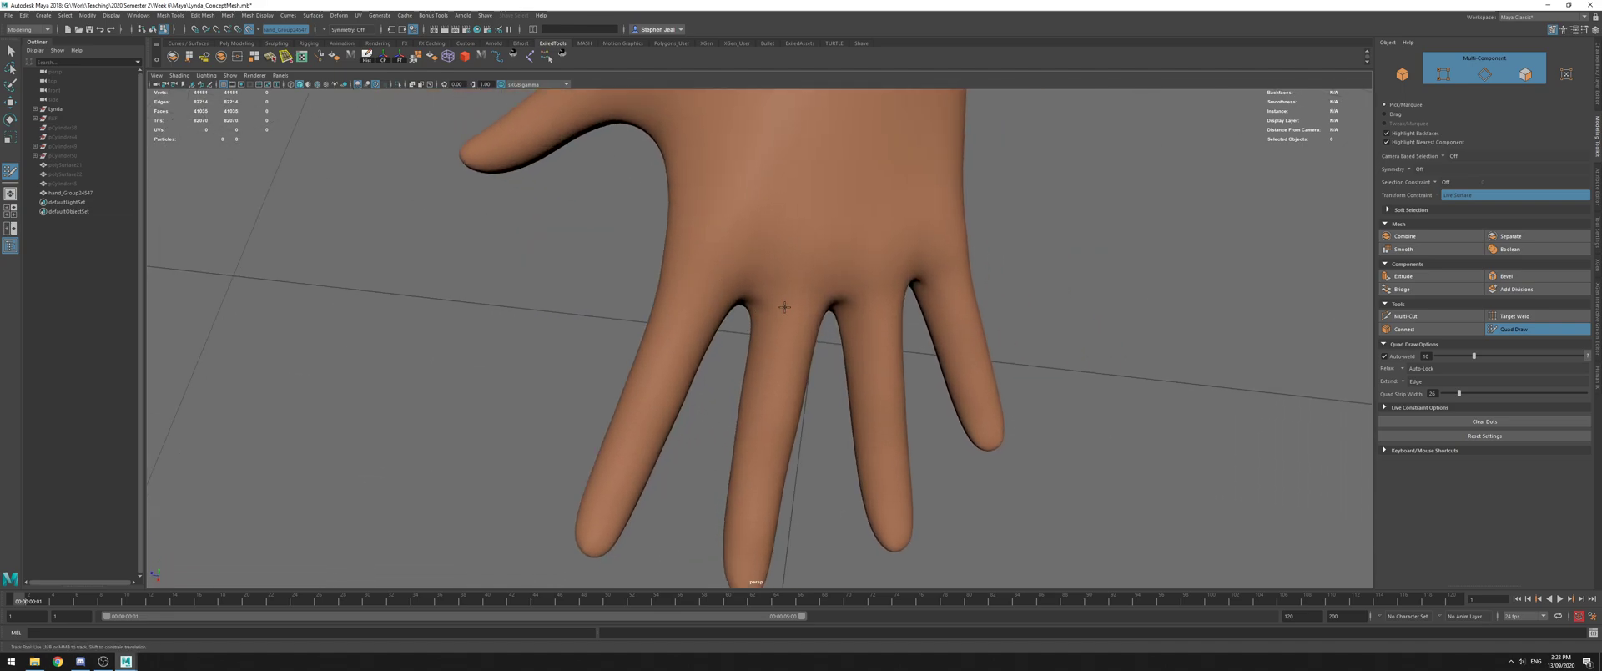
middle_click_drag(944, 268, 792, 429, "alt")
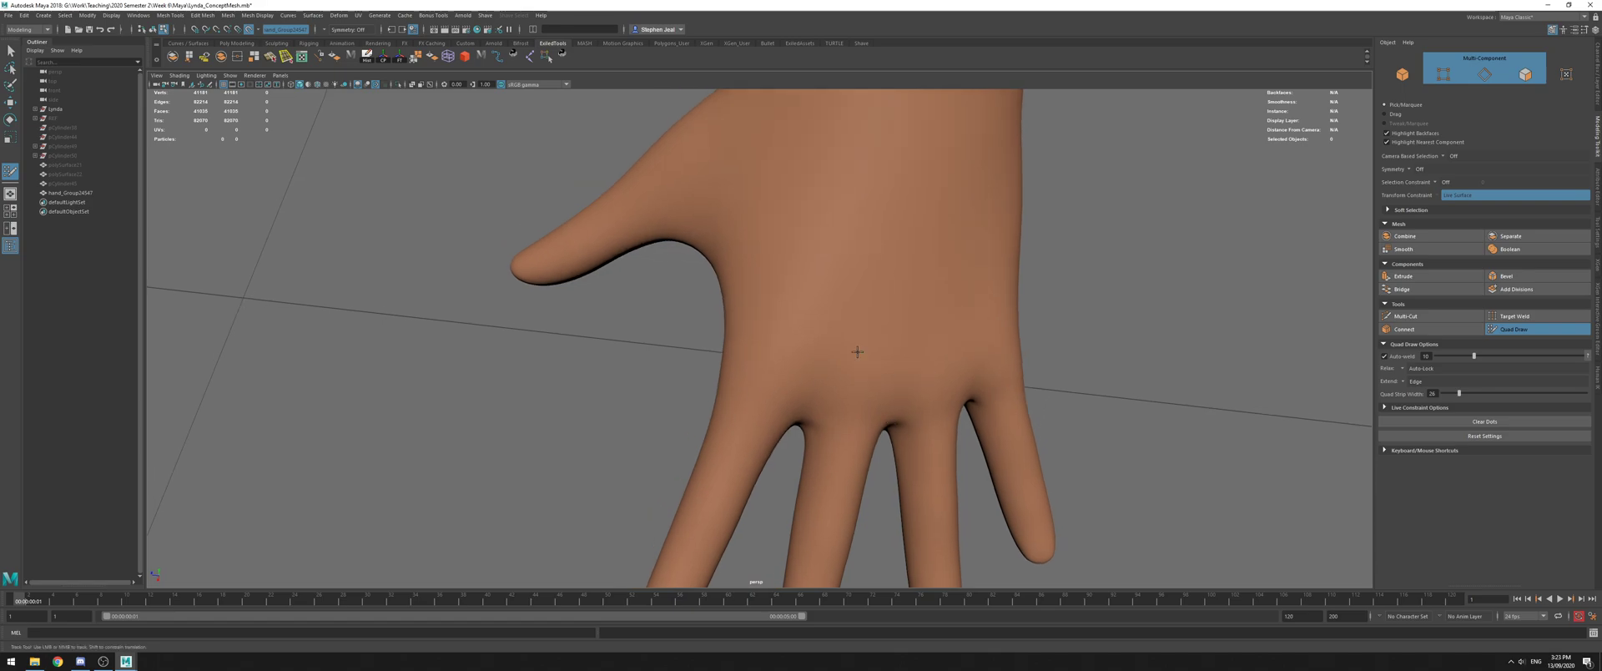
mouse_move(789, 249)
left_mouse_down("alt")
mouse_move(908, 317)
mouse_move(985, 324)
left_mouse_up("alt")
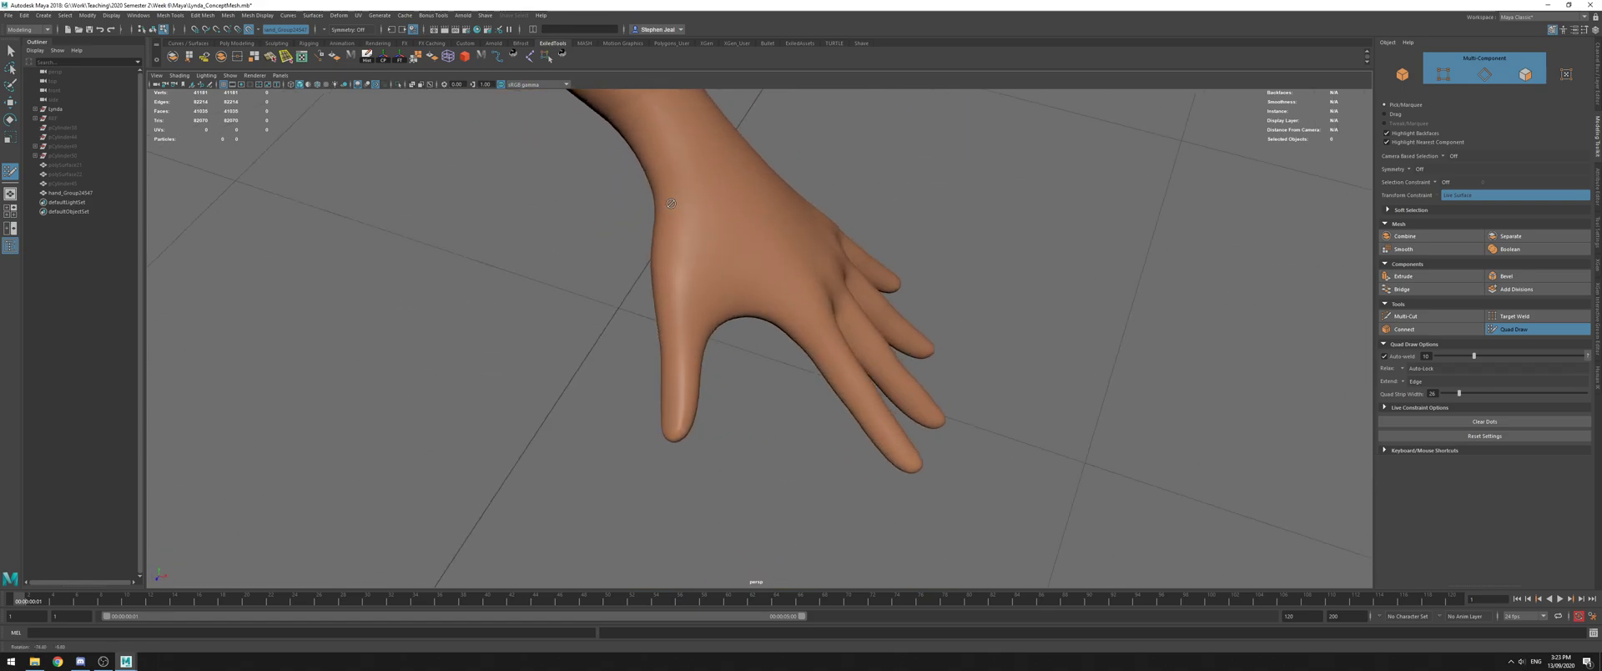
left_click_drag(668, 294, 915, 217, "alt")
Try placing a row of Quad Draw dots across the palm above the finger bases, and undo them
scroll(787, 272, "up", 4)
middle_click_drag(787, 272, 873, 239, "alt")
left_click_drag(873, 239, 779, 287, "alt")
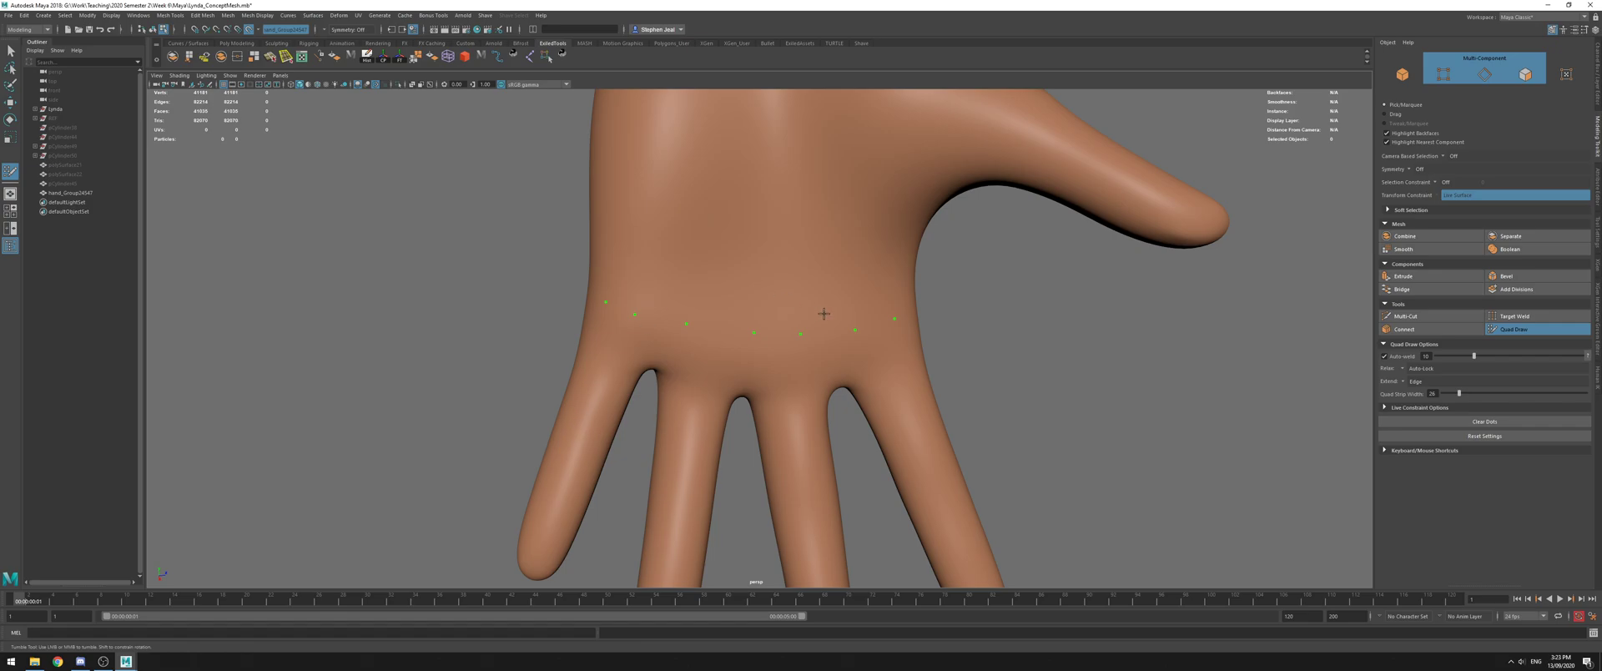
key("ctrl+z")
Show the hidden character meshes and examine where the rolled sleeve cuff meets the forearm
middle_click_drag(942, 304, 1033, 440, "alt")
left_click_drag(1033, 440, 862, 339, "alt")
right_click_drag(862, 339, 655, 279, "alt")
left_click_drag(659, 288, 687, 321, "alt")
right_click_drag(687, 321, 843, 435, "alt")
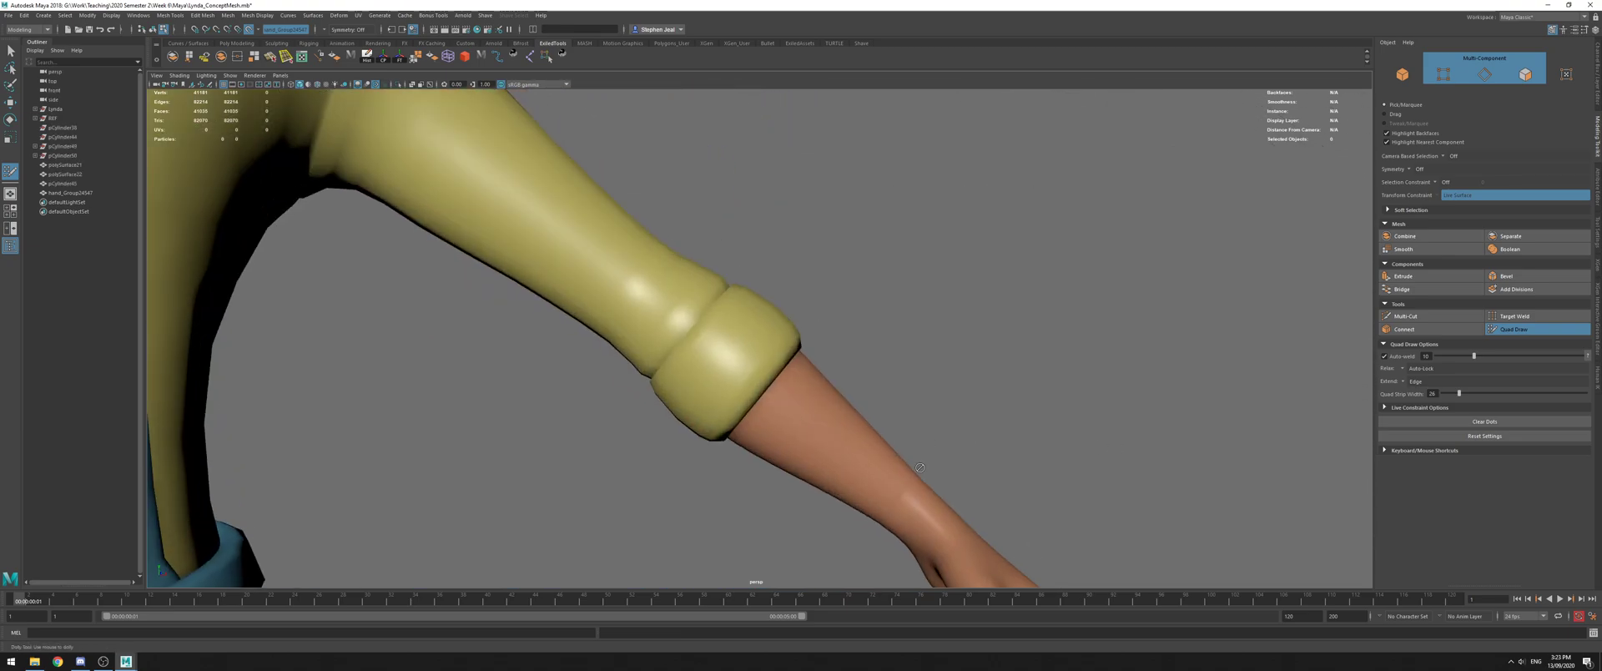
middle_click_drag(931, 490, 970, 445, "alt")
left_click_drag(932, 293, 913, 318, "alt")
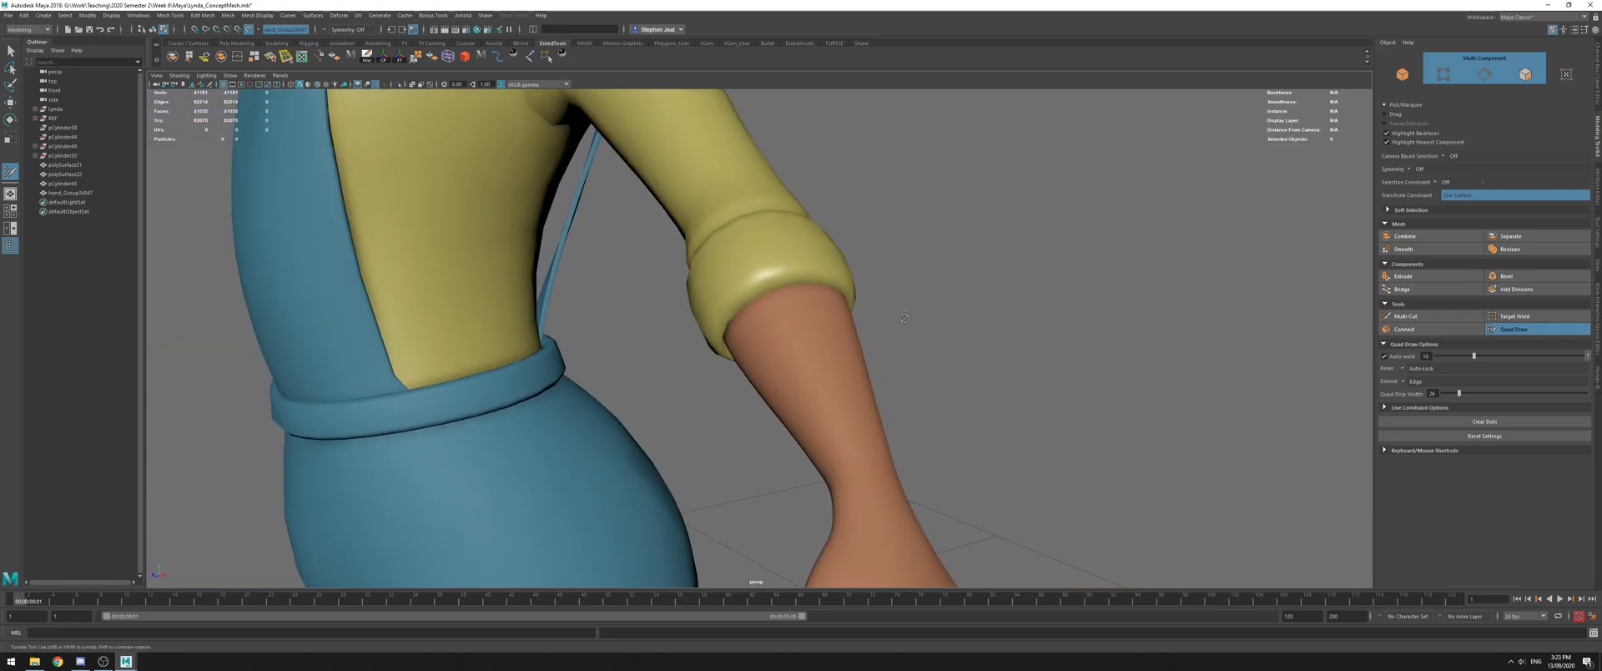
left_click_drag(780, 272, 846, 311, "alt")
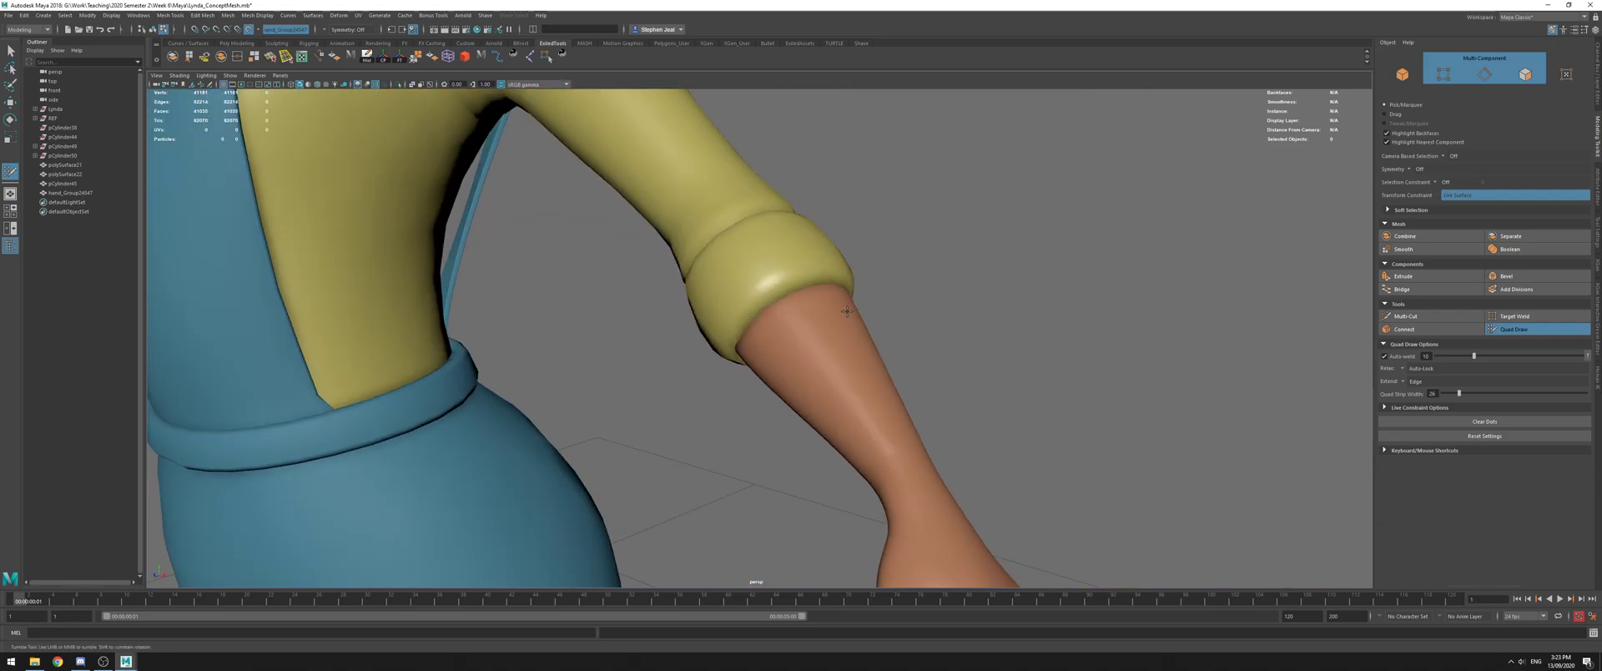
Leave Quad Draw, switch to object selection and hide the yellow shirt mesh
key("q")
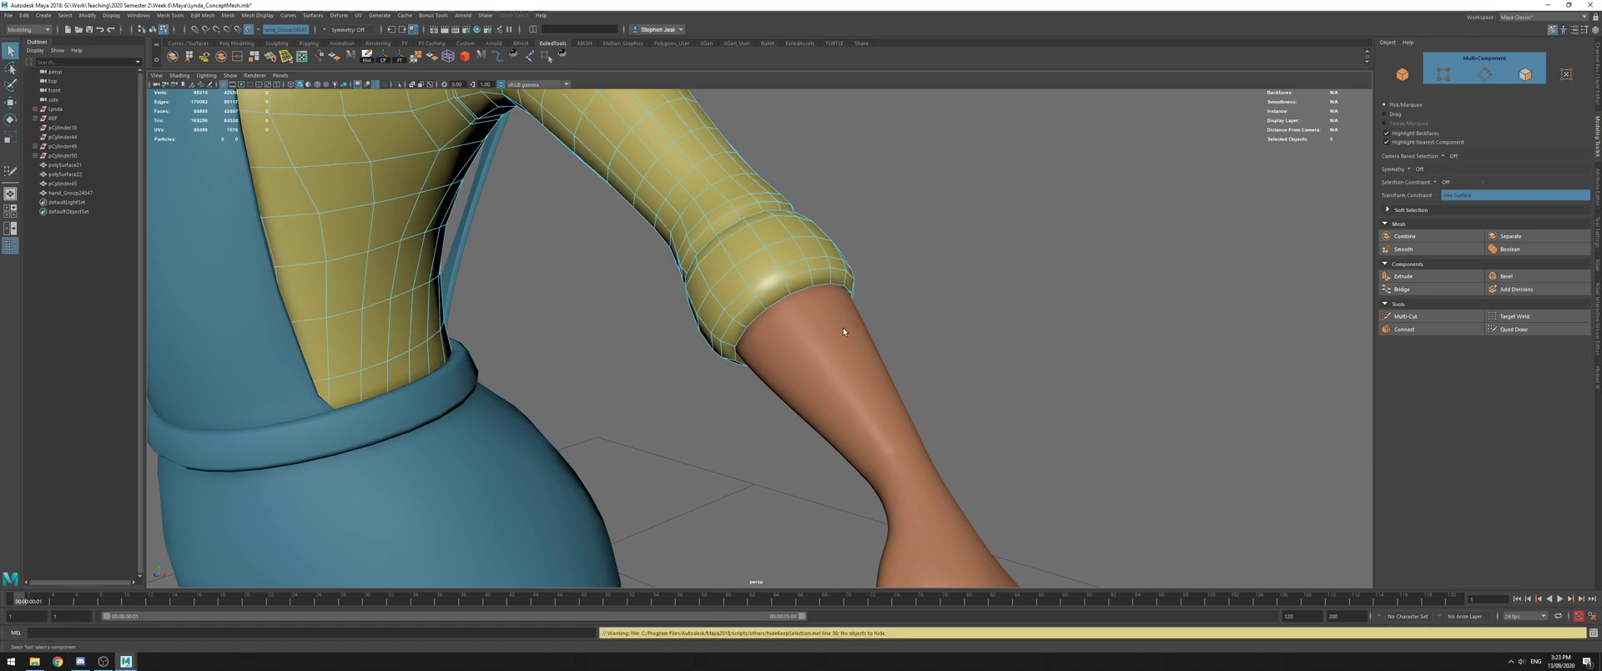
key("F8")
left_click(728, 212)
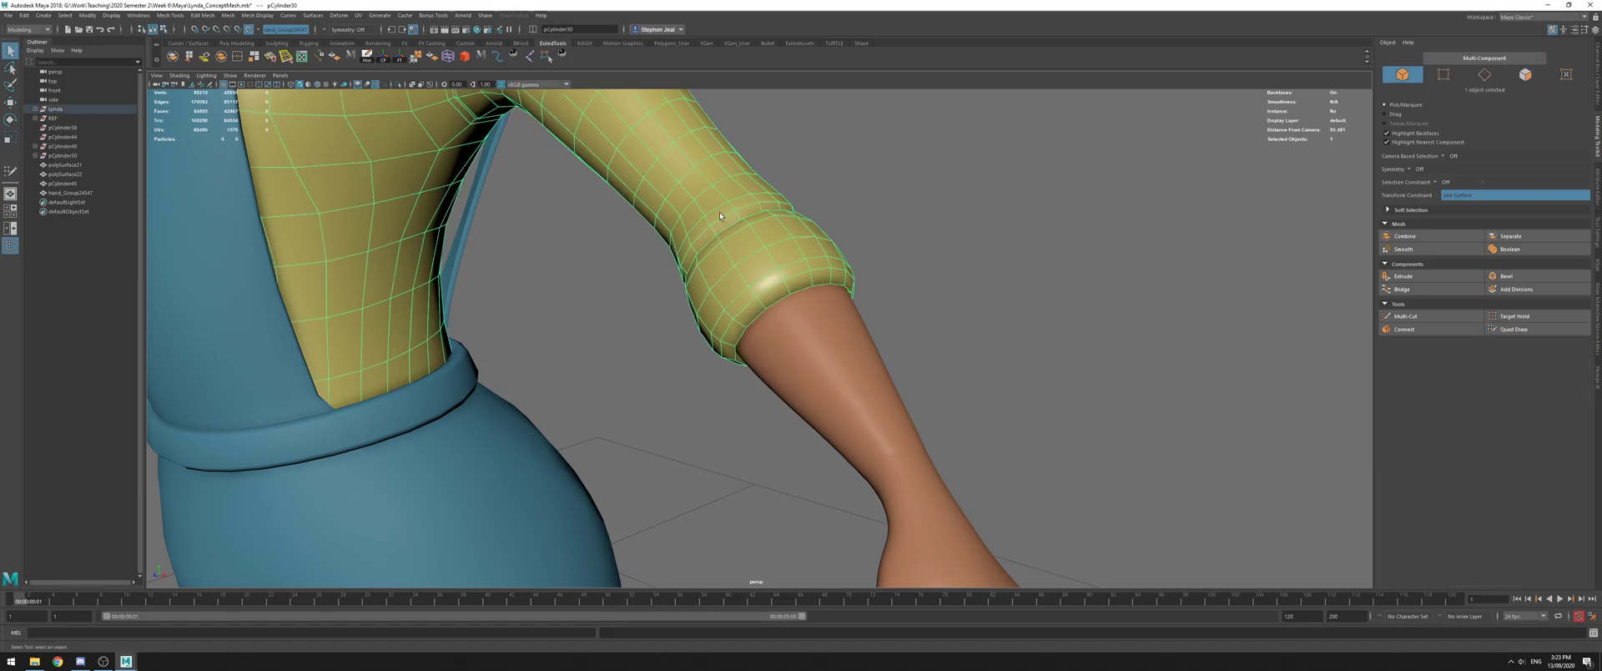
right_click_drag(998, 282, 876, 285, "alt")
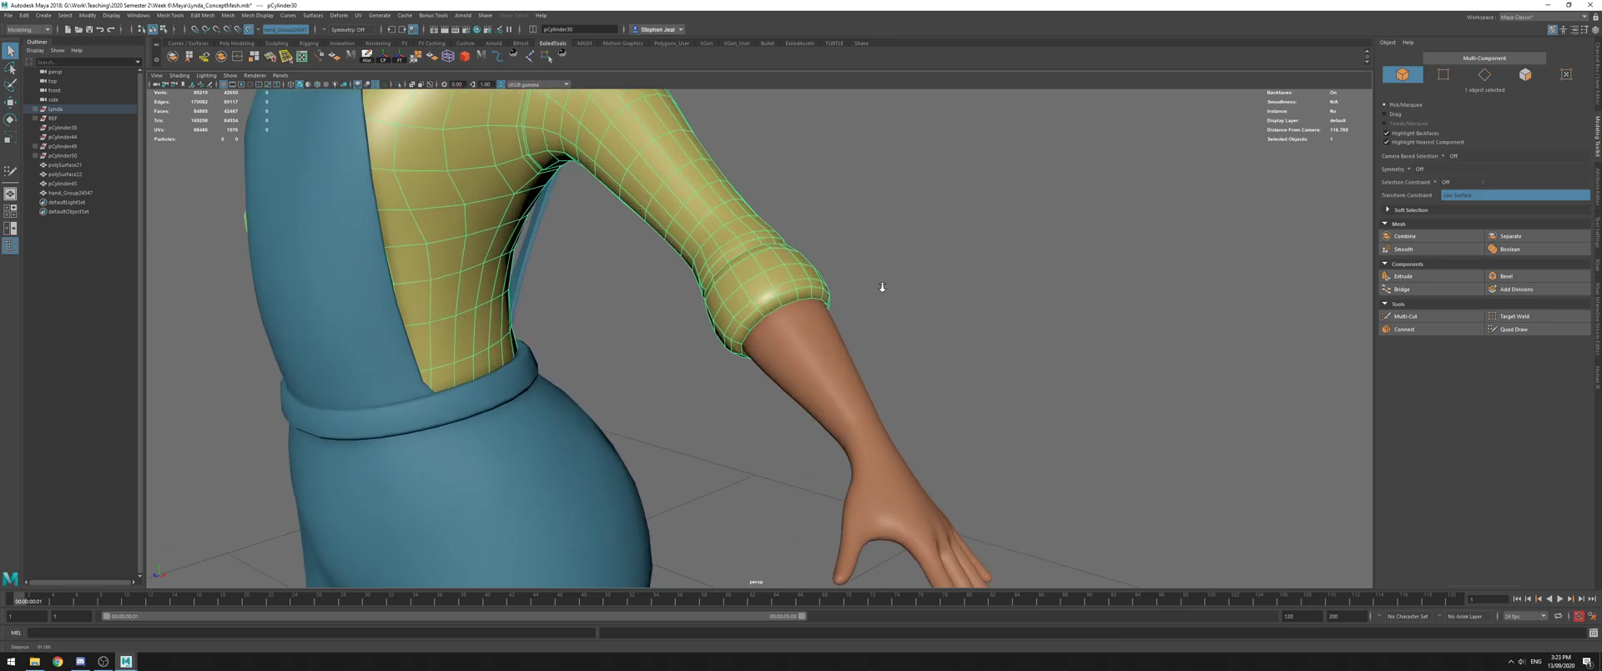
left_click_drag(876, 285, 900, 292, "alt")
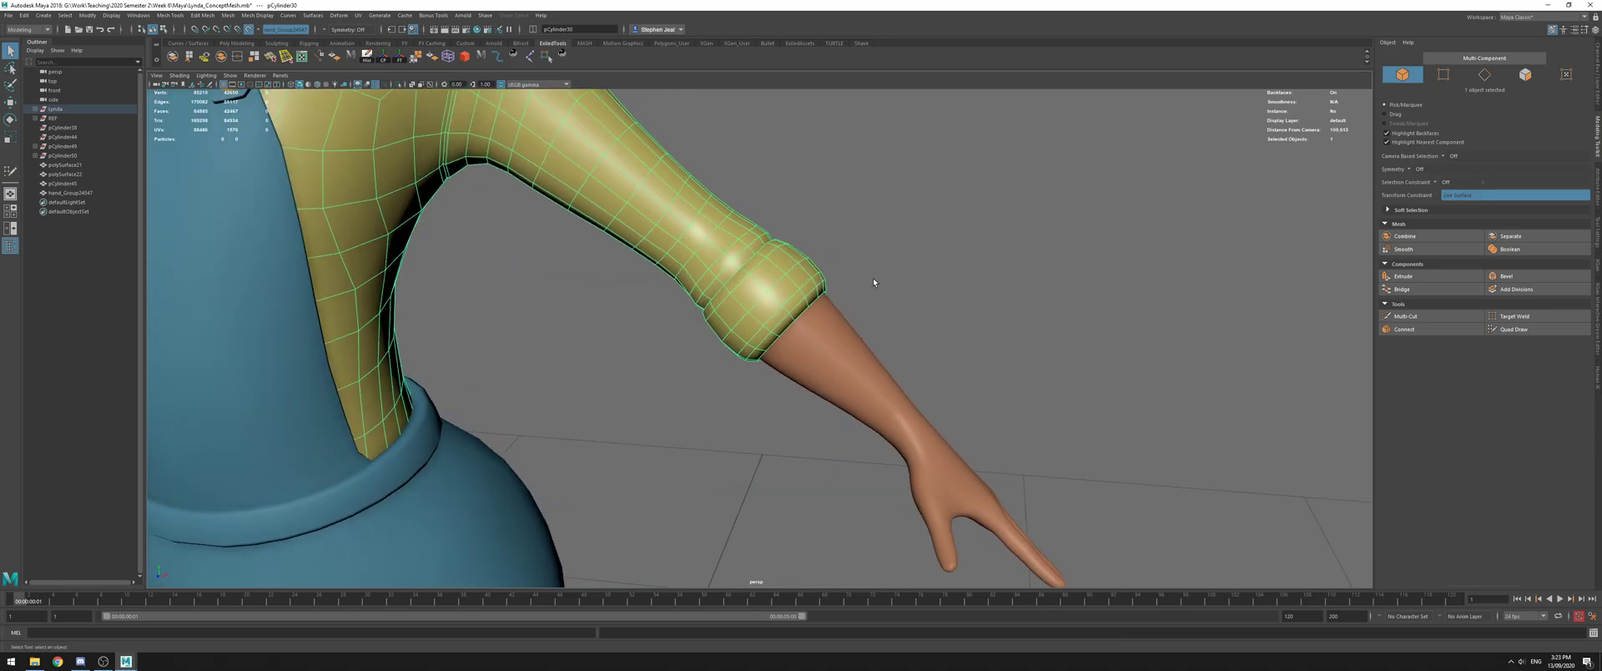
key("ctrl+h")
Examine the bare arm from shoulder to hand and show the shirt again
left_click_drag(748, 295, 668, 264, "alt")
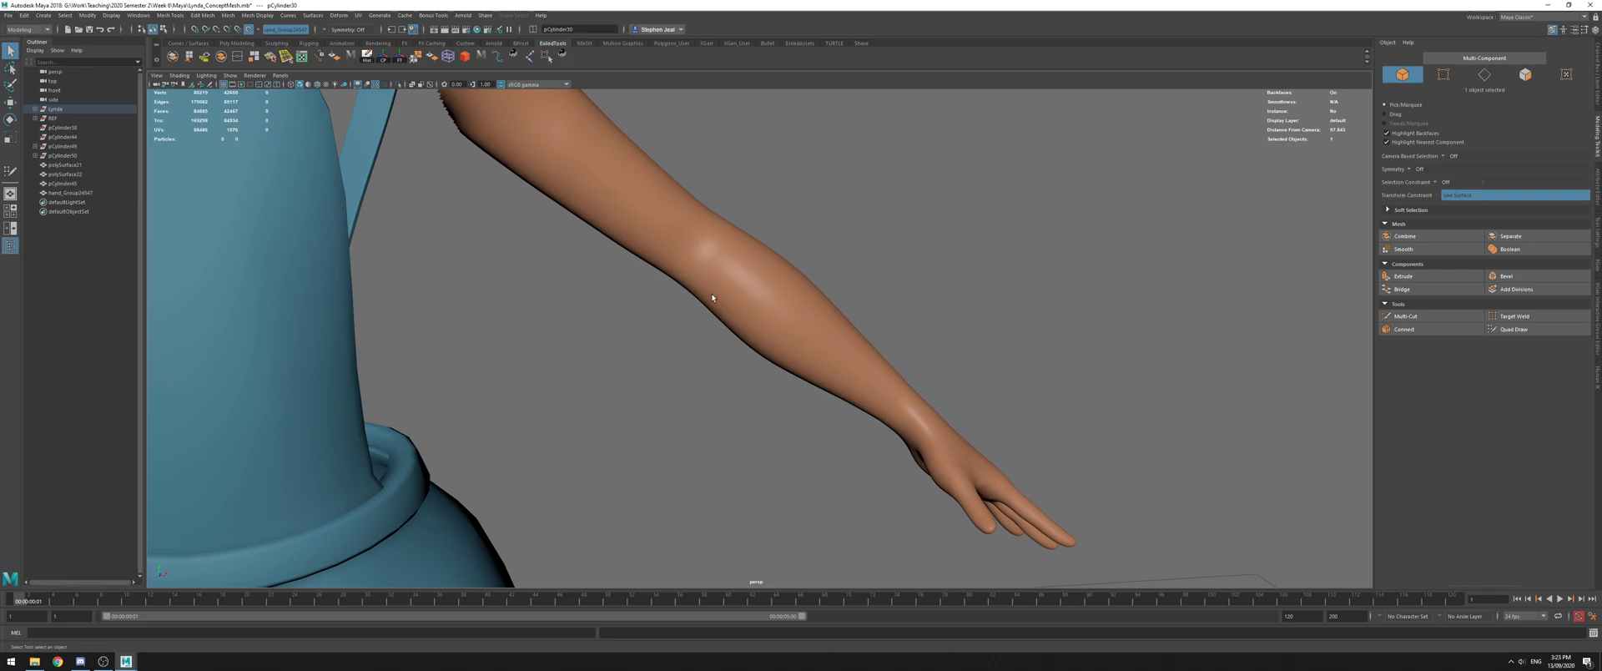
right_click_drag(720, 299, 847, 305, "alt")
left_click_drag(846, 305, 901, 338, "alt")
key("h")
Select the edge loop at the shirt's cuff opening to check its edge count, and return to object mode
left_click_drag(935, 292, 708, 266, "alt")
left_click(994, 280)
left_click(813, 269)
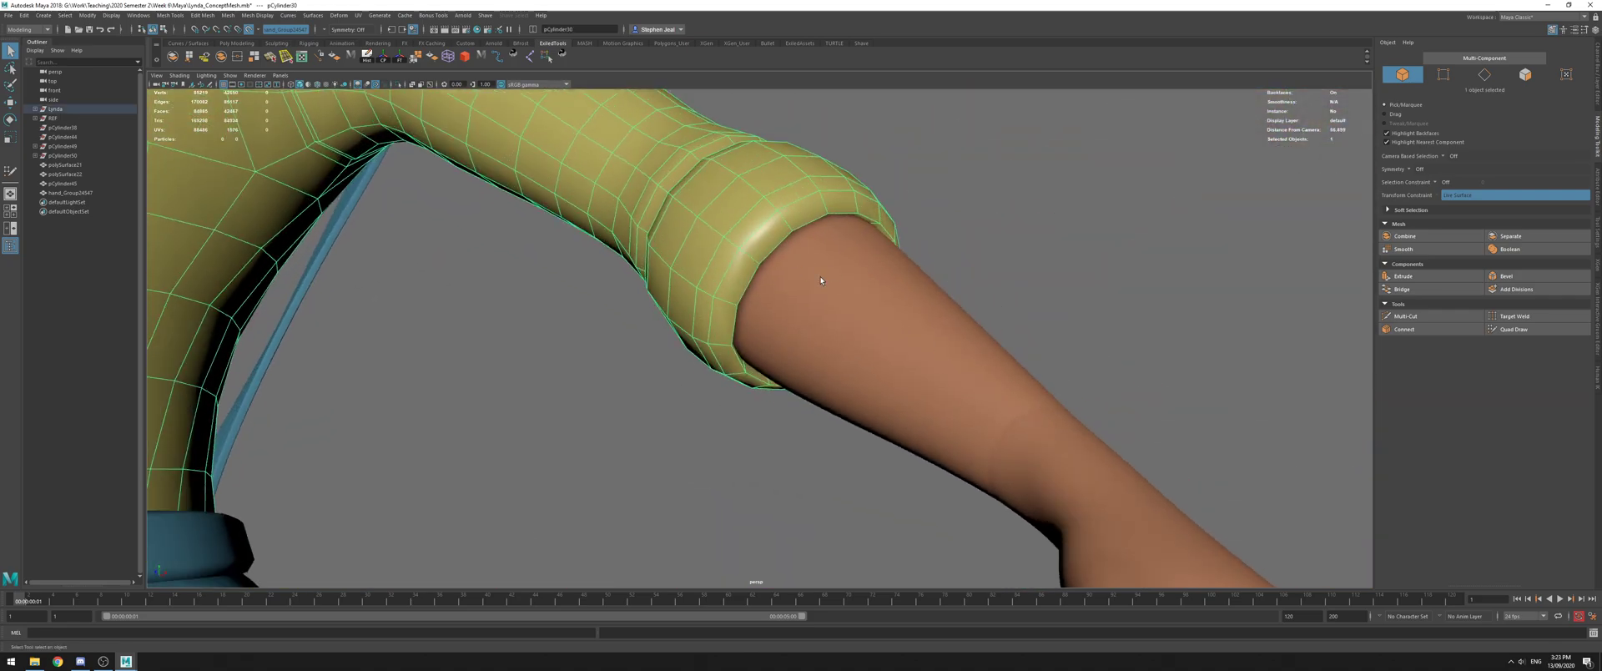
left_click_drag(802, 273, 878, 276, "alt")
right_click_drag(852, 198, 768, 205)
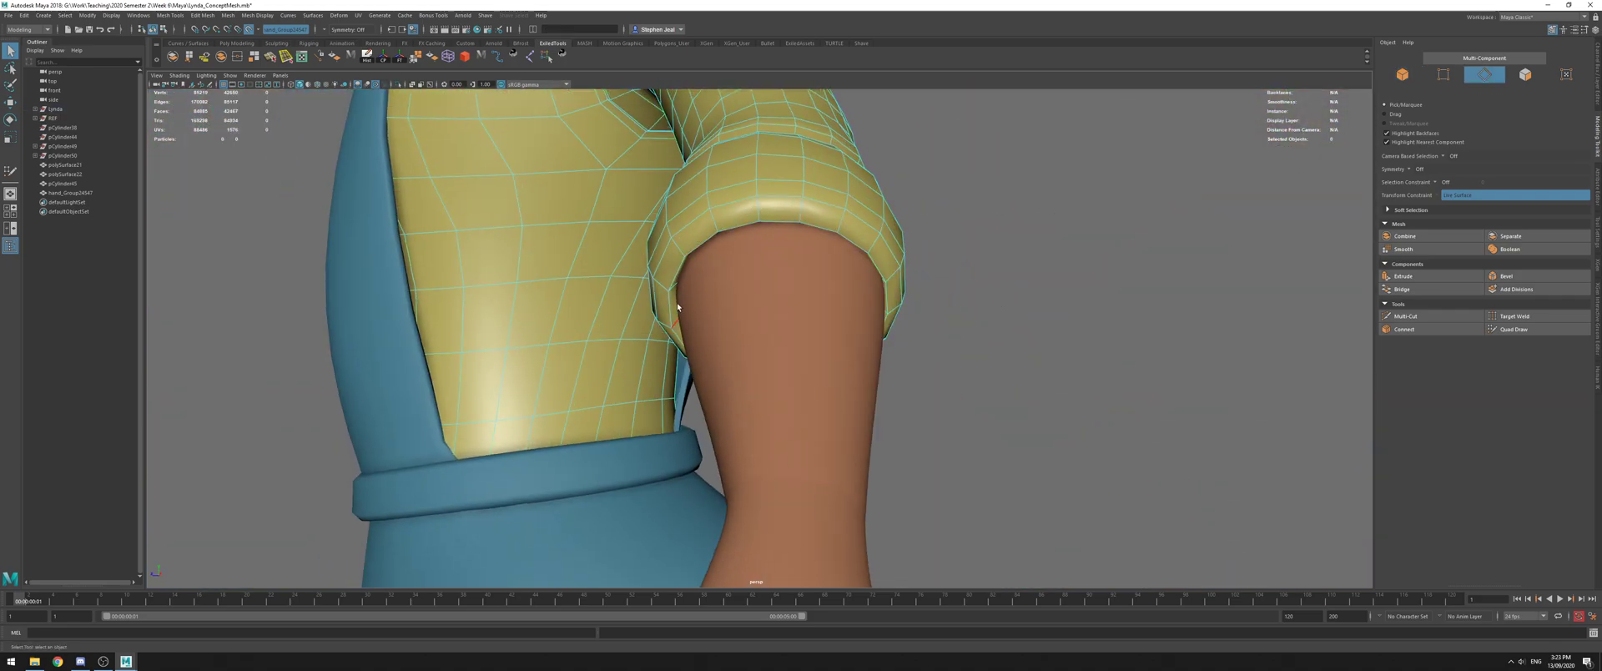
left_click(842, 216)
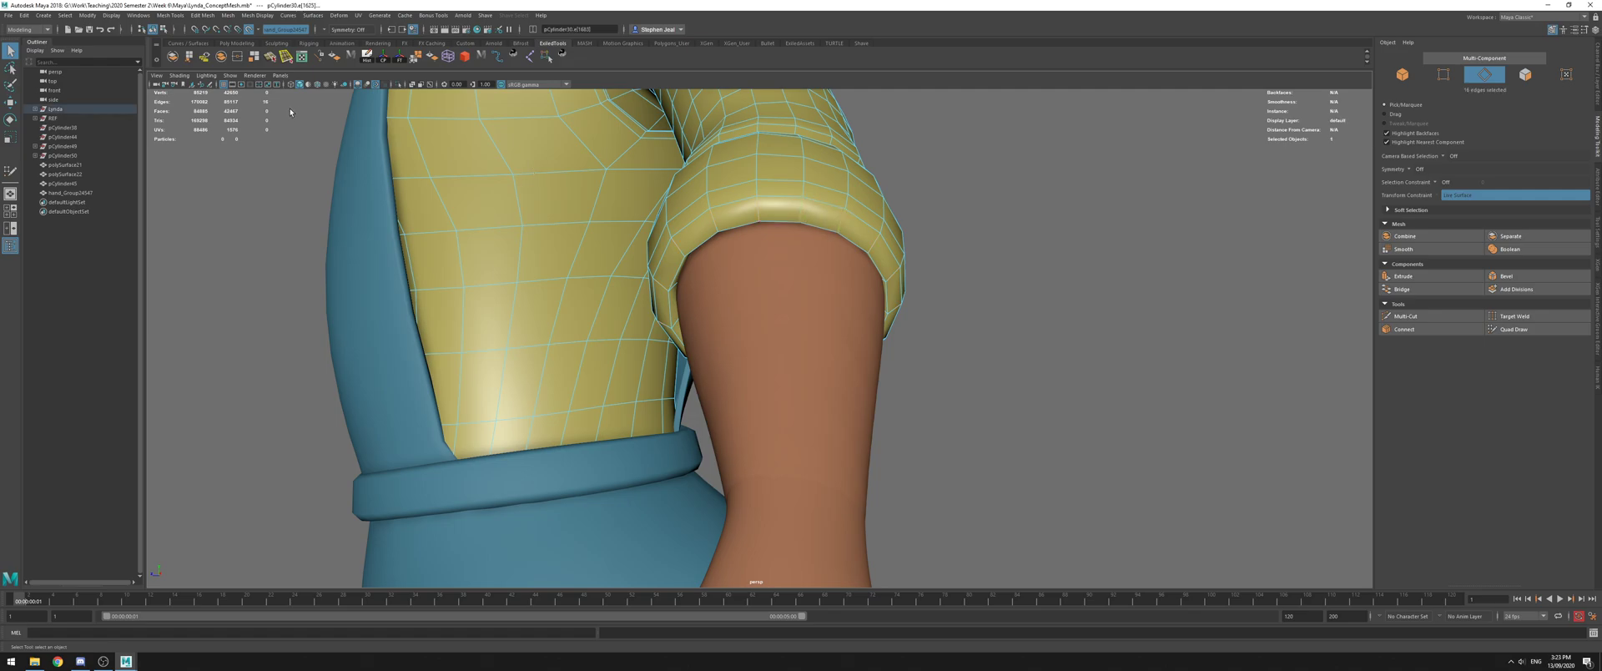
right_click_drag(865, 221, 928, 187)
left_click(1065, 218)
left_click_drag(708, 199, 905, 267, "alt")
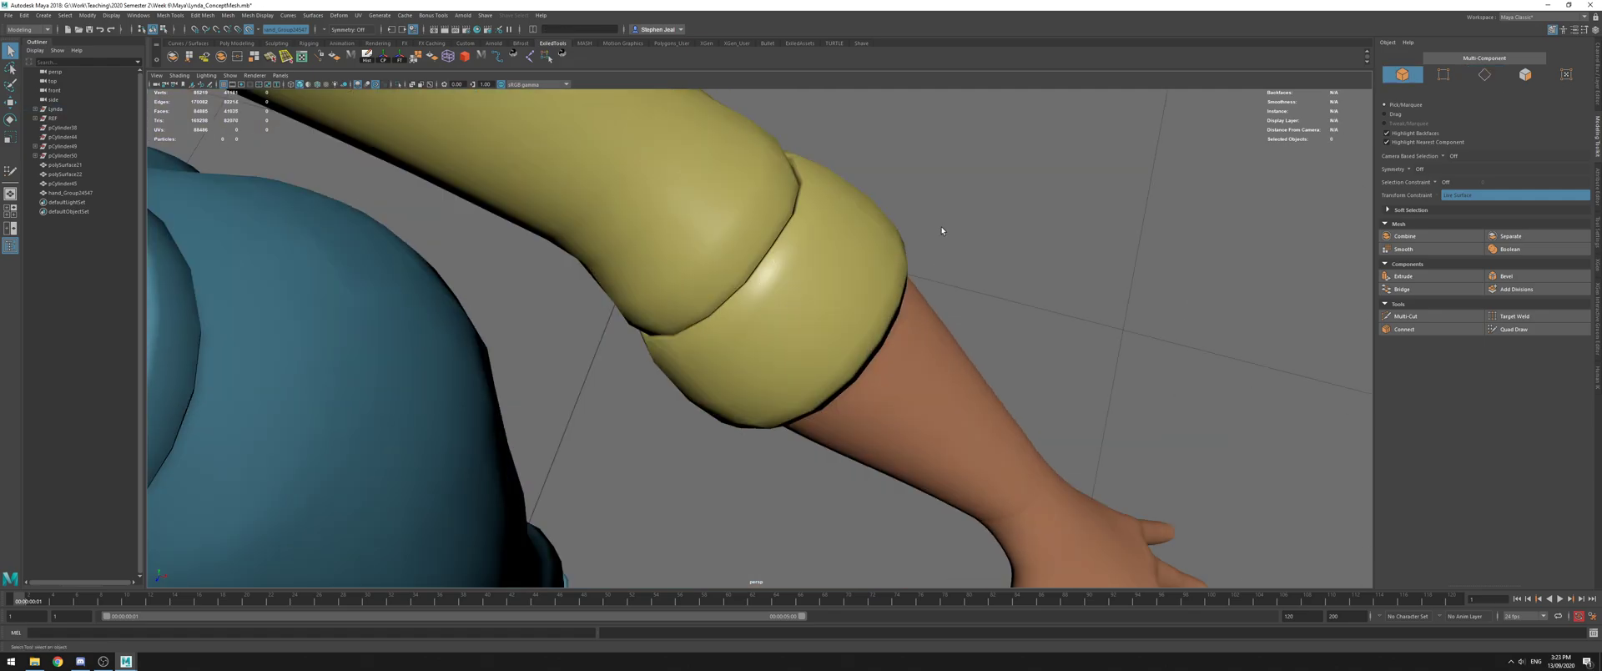
Hide the yellow shirt again and view the whole character with the bare arm
right_click_drag(943, 231, 382, 15, "alt")
left_click_drag(1201, 417, 1469, 337, "alt")
left_click(683, 282)
key("ctrl+h")
left_click_drag(929, 276, 690, 216, "alt")
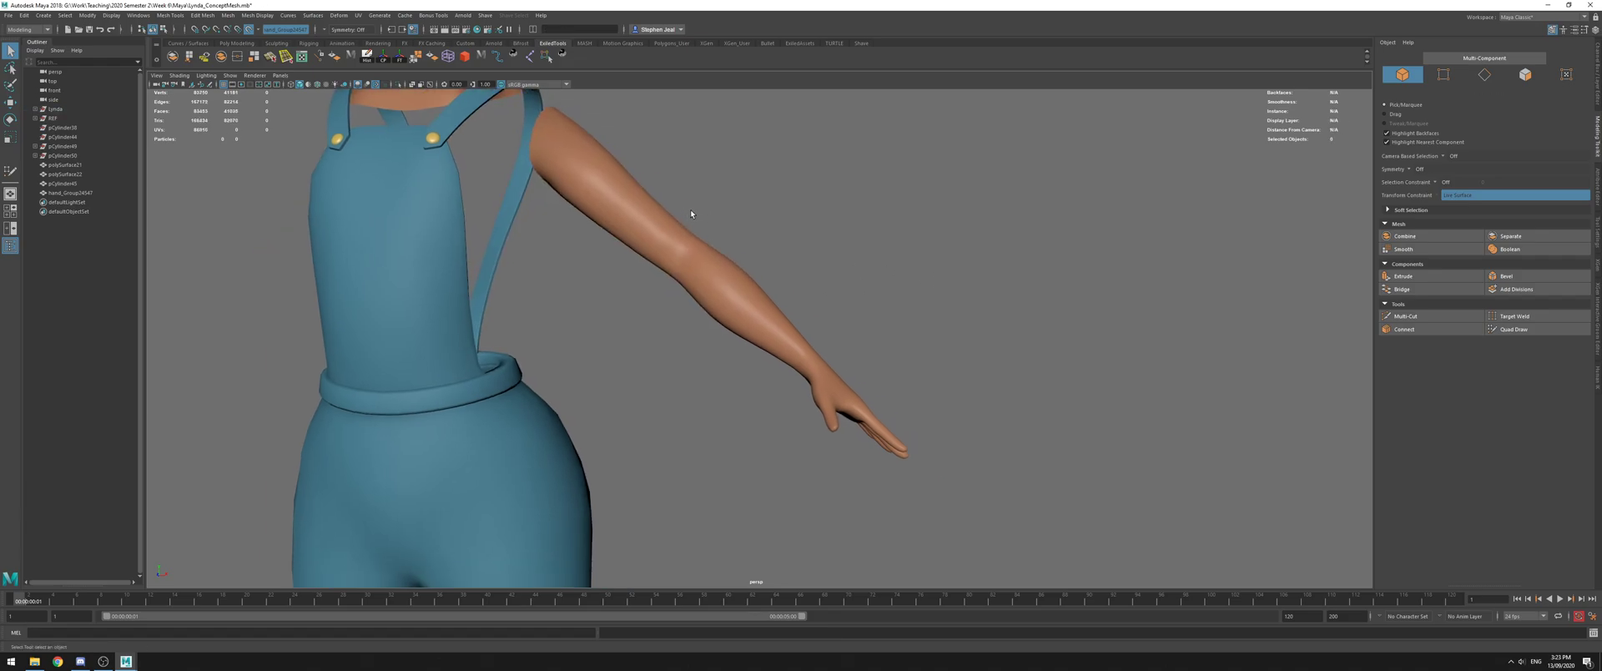
scroll(677, 264, "down", 8)
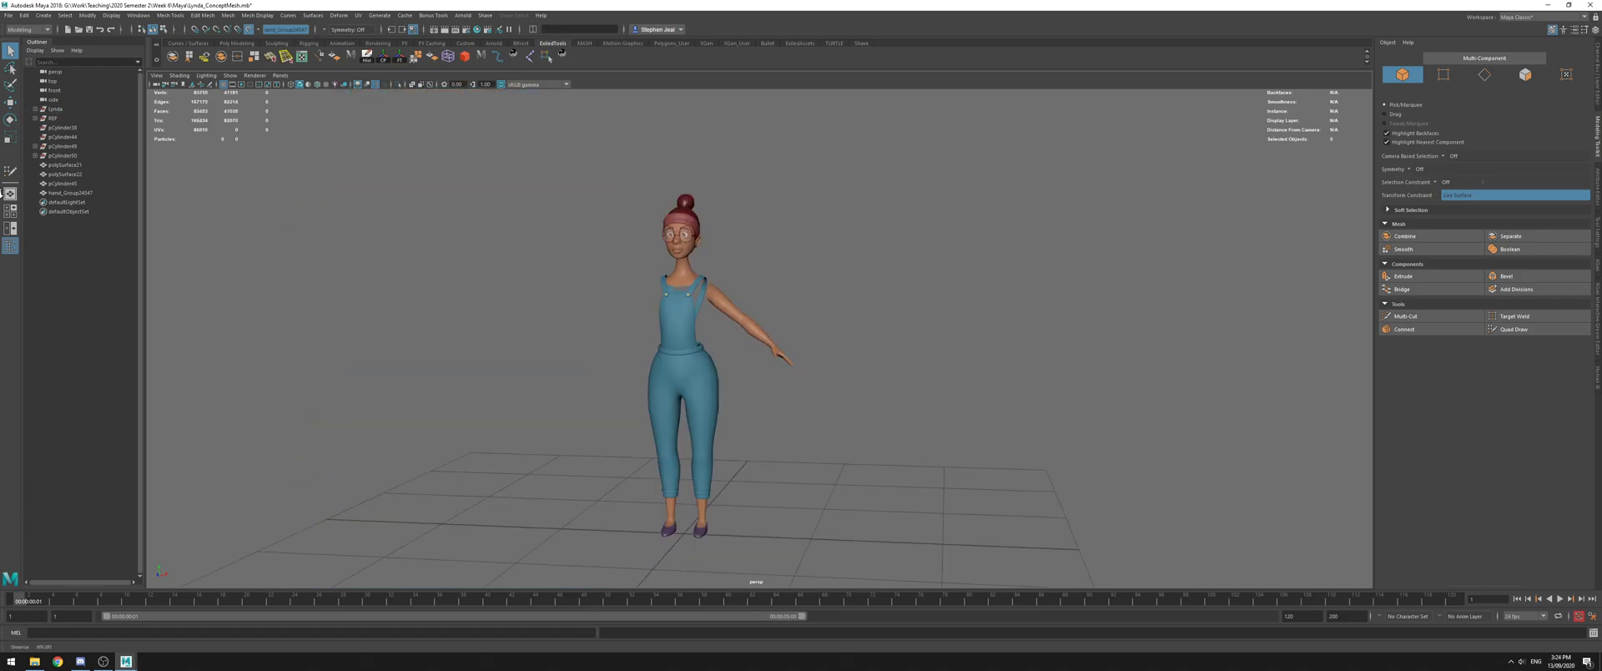
Turn off the arm's live surface and isolate the combined arm by hiding every other object
key("ctrl+z")
left_click_drag(461, 158, 958, 358)
left_click(626, 361)
key("ctrl+z")
left_click(785, 352)
key("alt+h")
key("f")
left_click(1071, 436)
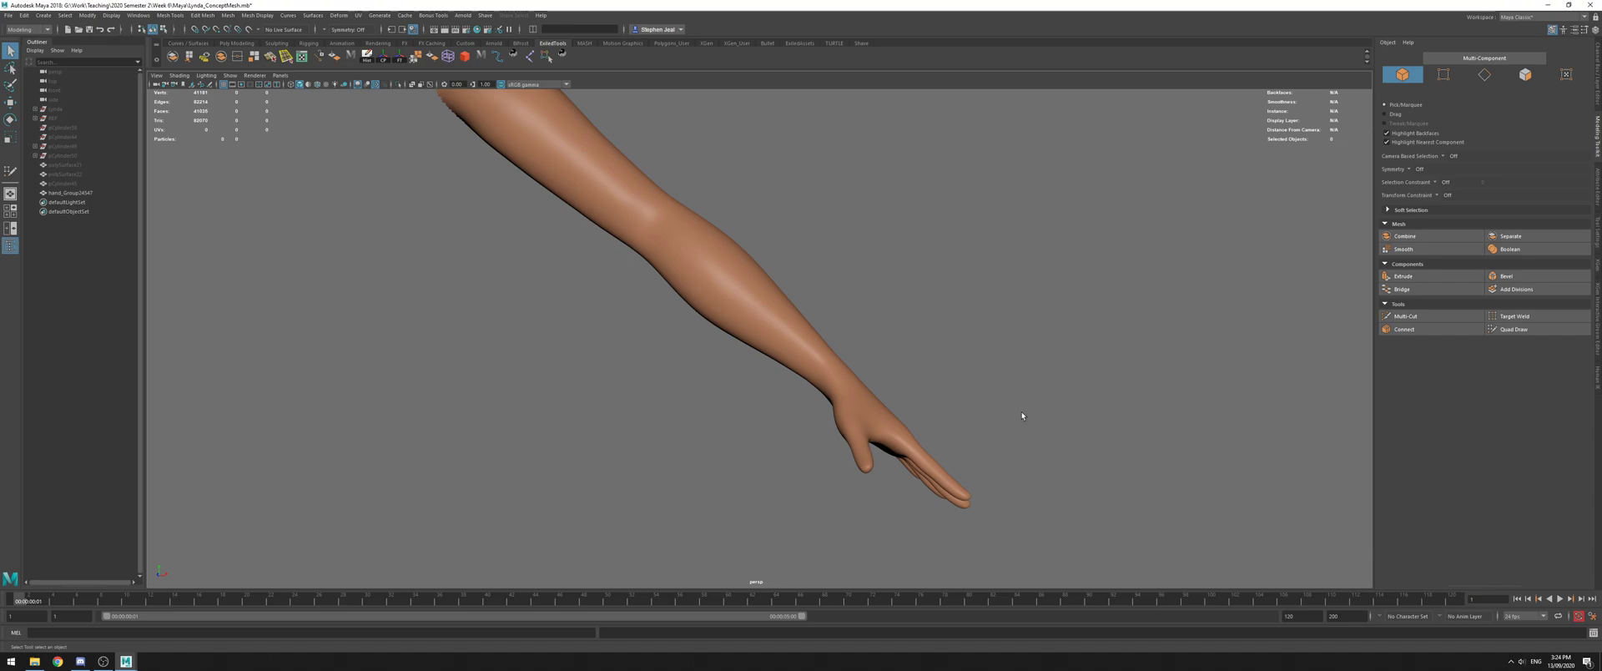
Create a polygon cylinder beside the arm in the side view
left_click(489, 150)
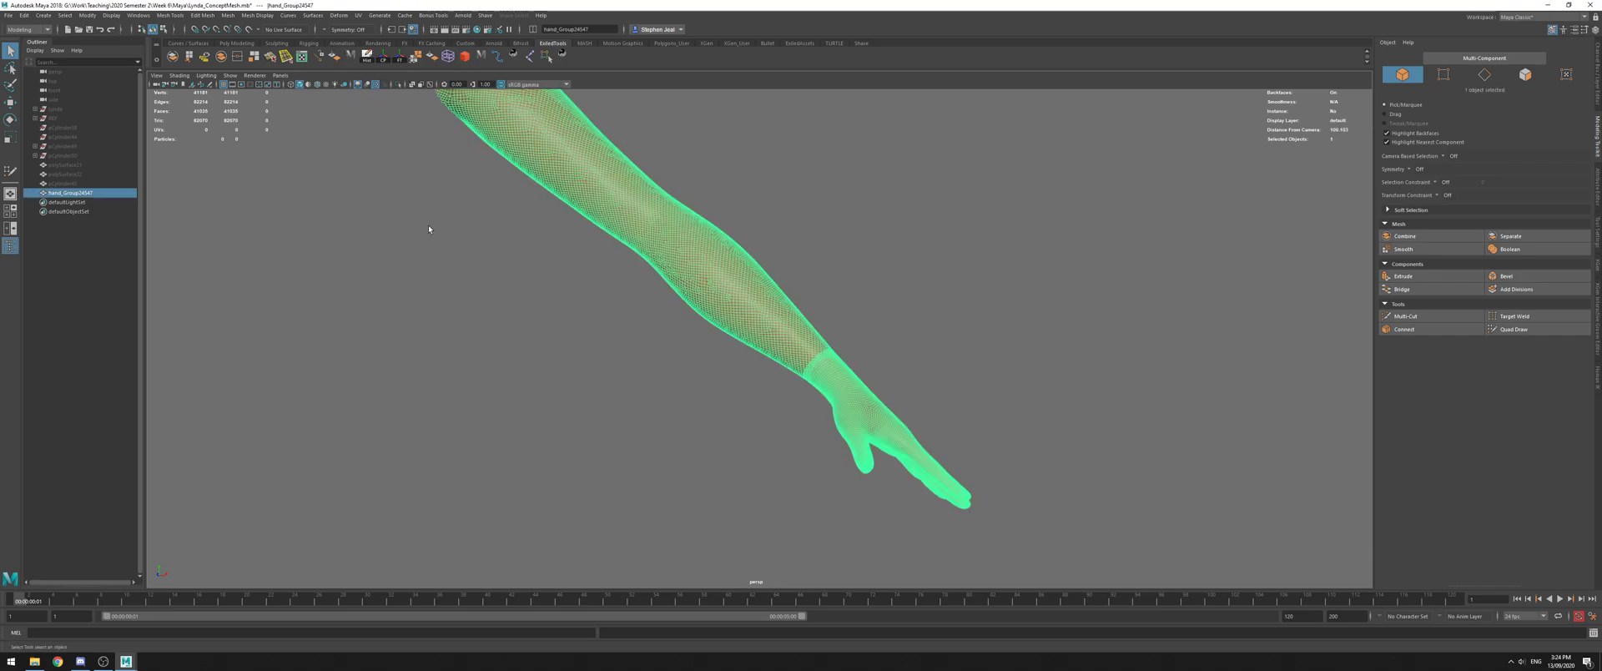
left_click(427, 209)
key("space")
key("space")
key("f")
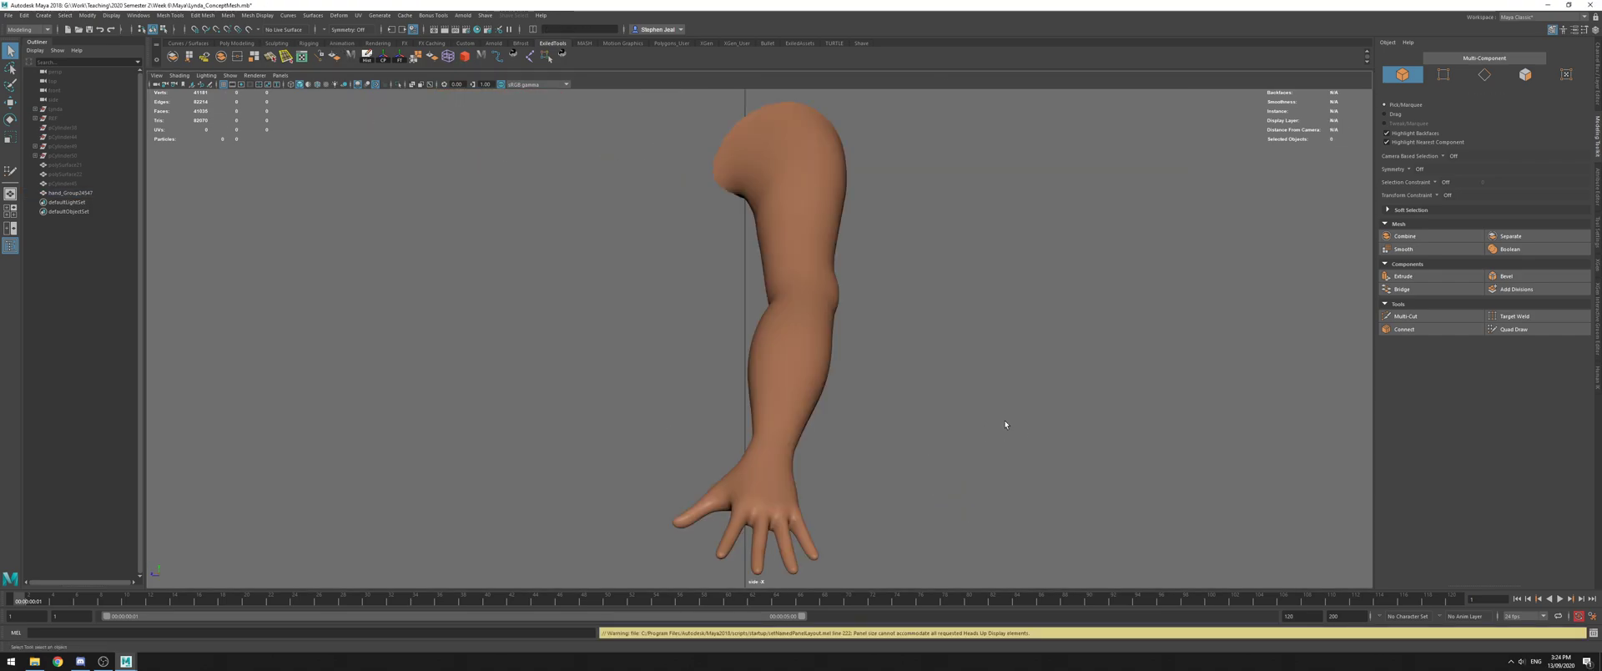
right_click_drag(951, 394, 1006, 397, "shift")
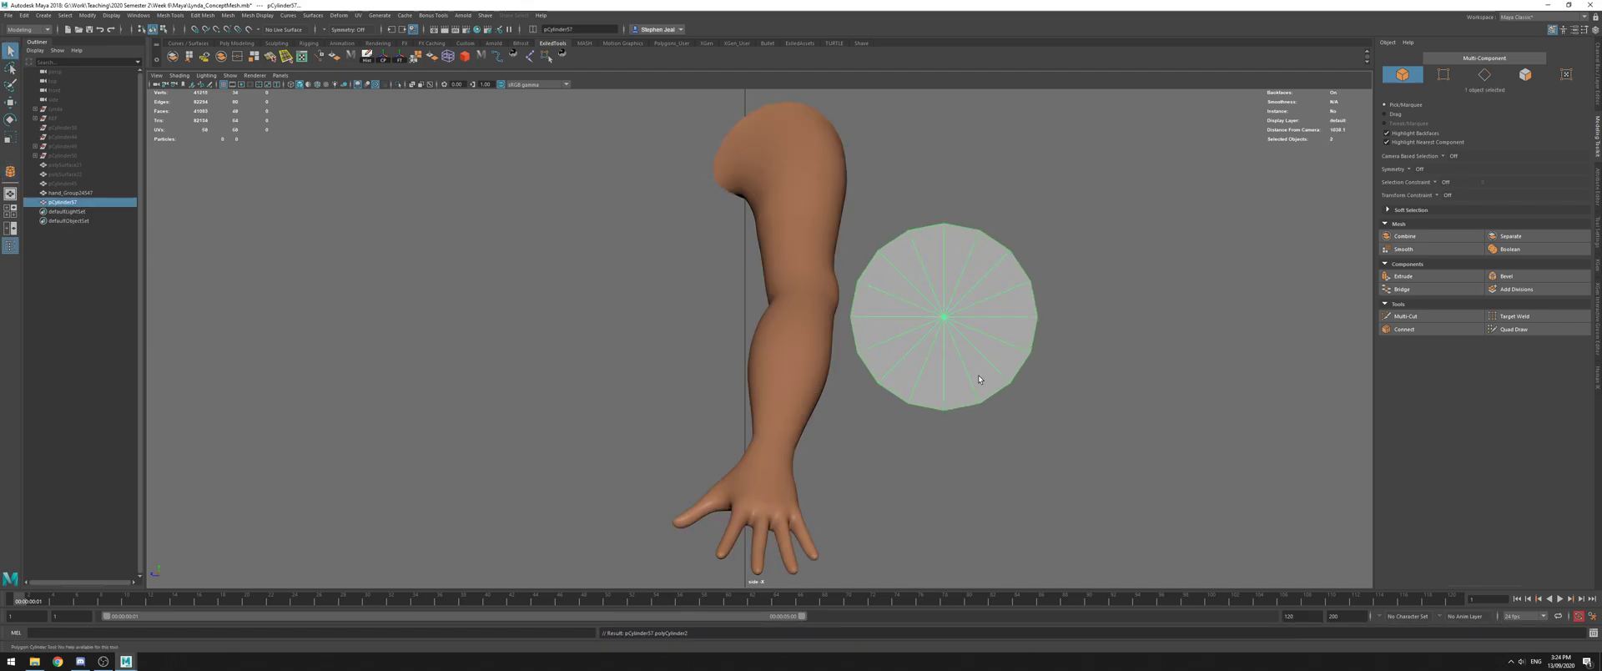
Delete the end-cap faces of the new cylinder to leave an open tube
left_click(1595, 31)
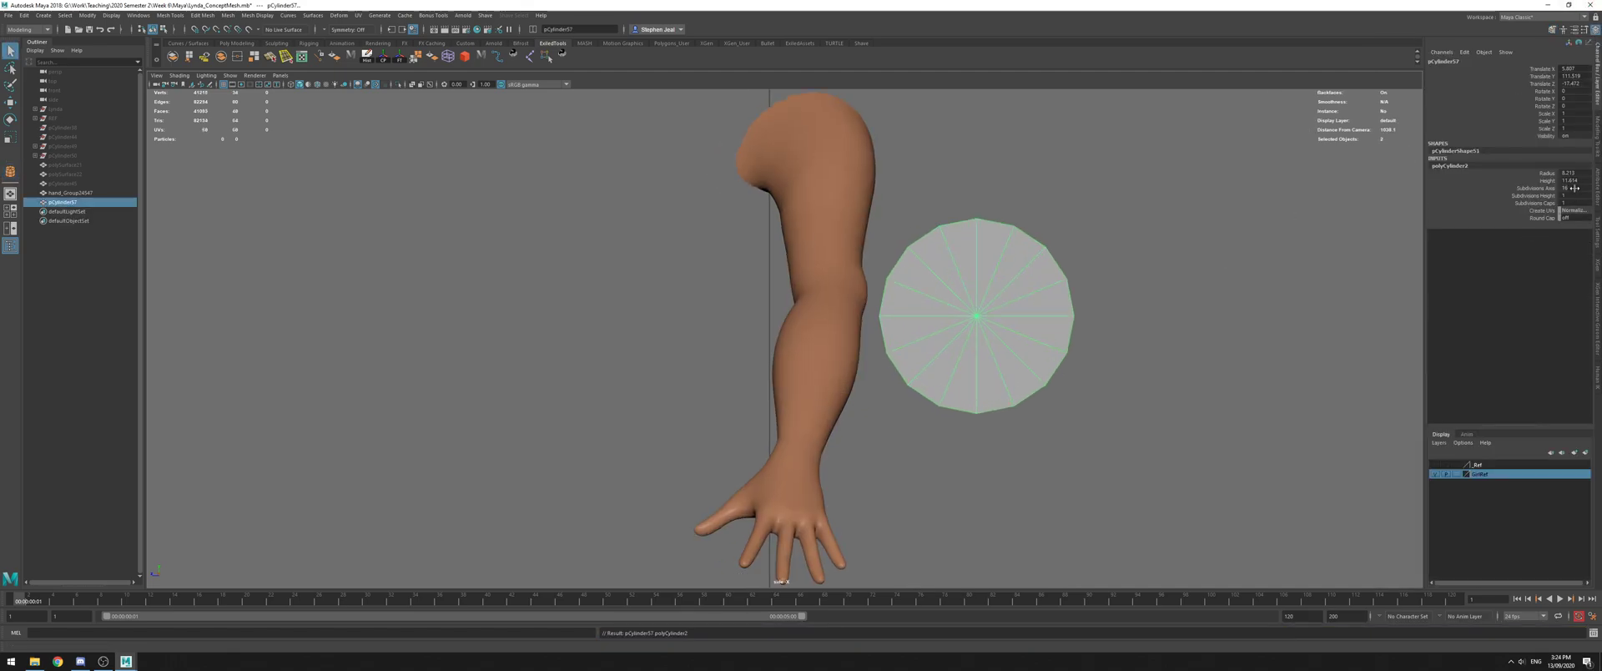
left_click(1099, 402)
left_click(966, 298)
key("F11")
left_click_drag(954, 300, 874, 331)
key("Delete")
Scale the open cylinder down uniformly and show it in the front view
left_click(992, 222)
key("r")
key("space")
key("space")
right_click_drag(923, 426, 559, 354, "alt")
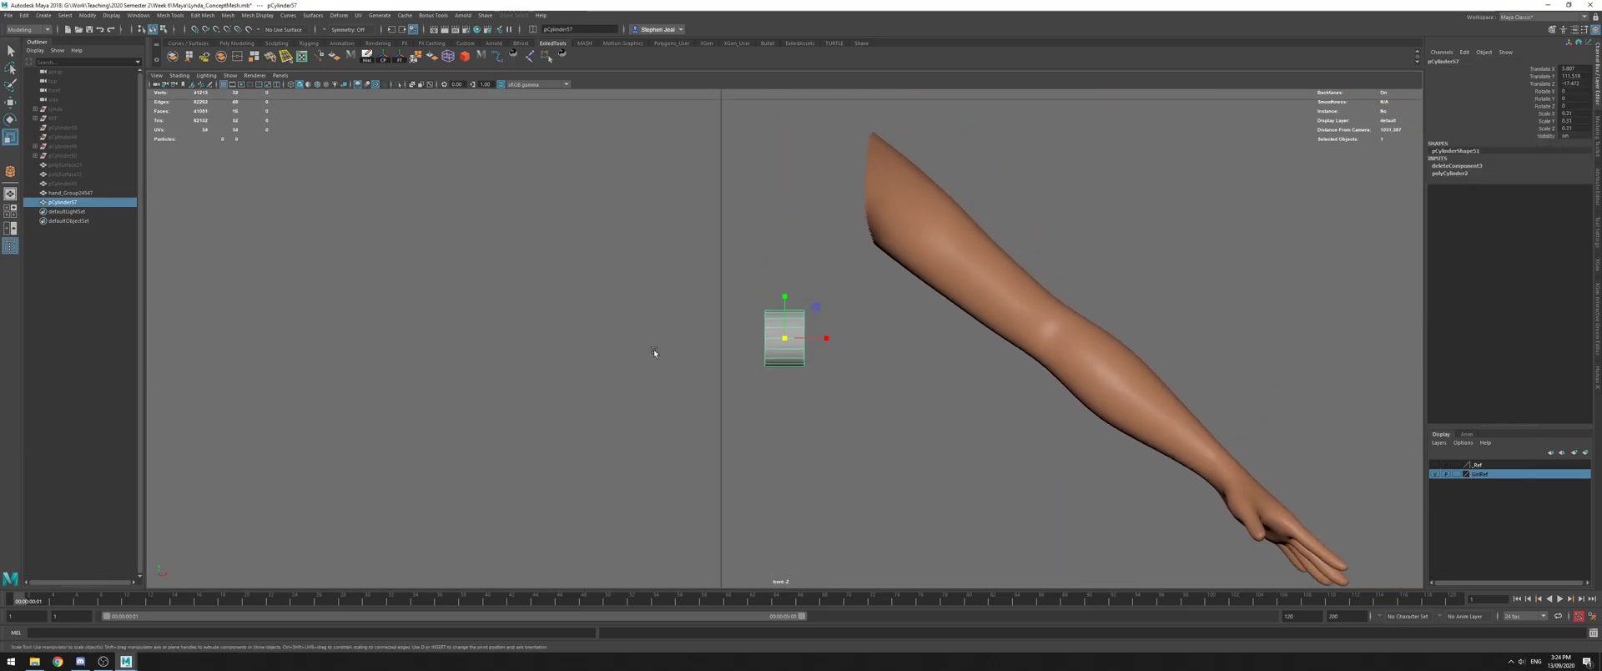
Move the cylinder onto the arm and rotate it to follow the arm's slope in the front view
middle_click_drag(558, 354, 251, 351, "alt")
right_click_drag(250, 350, 511, 349, "alt")
key("w")
left_click_drag(458, 312, 749, 318)
key("e")
Resize the cylinder and reposition it around the arm in the side view
key("space")
key("space")
right_click_drag(887, 304, 576, 329, "alt")
middle_click_drag(576, 329, 564, 265, "alt")
key("w")
key("r")
left_click_drag(771, 277, 816, 278)
key("w")
left_click_drag(771, 322, 773, 447)
Slide the cylinder along the arm toward the forearm in the front view
key("space")
key("space")
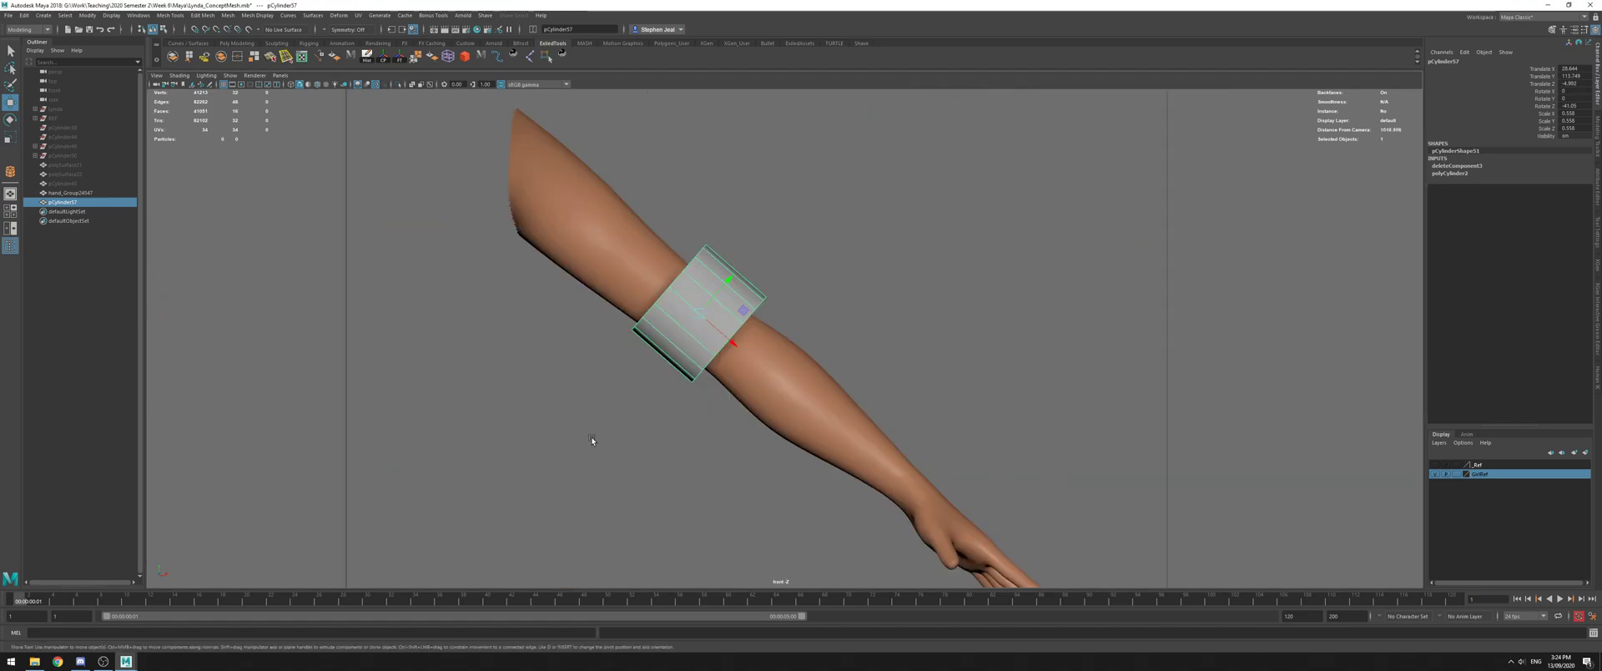
scroll(584, 437, "up", 3)
left_click_drag(716, 317, 813, 405)
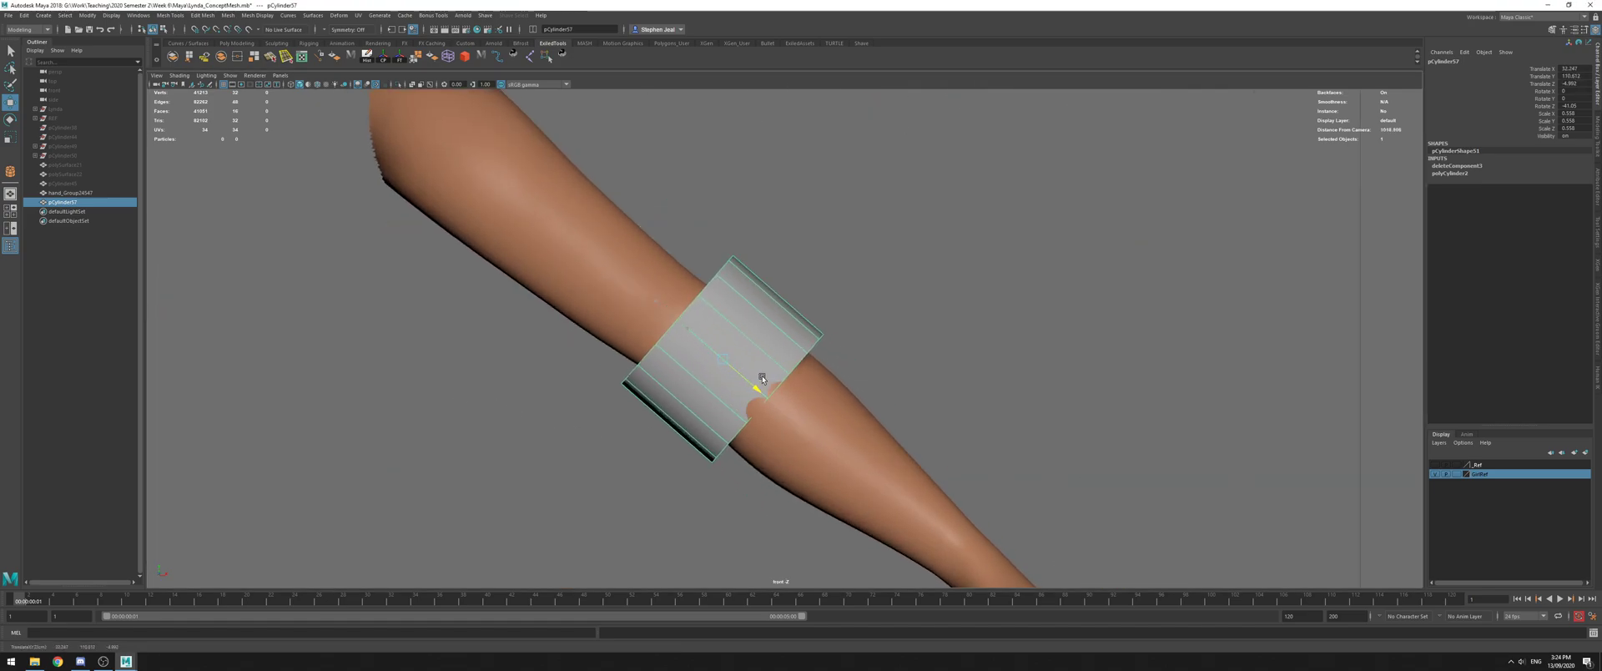
Reposition and rotate the cylinder to sit evenly around the upper forearm in the perspective view
key("space")
key("space")
left_click_drag(984, 215, 913, 372, "alt")
left_click_drag(849, 308, 847, 298)
key("ctrl+shift+h")
key("ctrl+z")
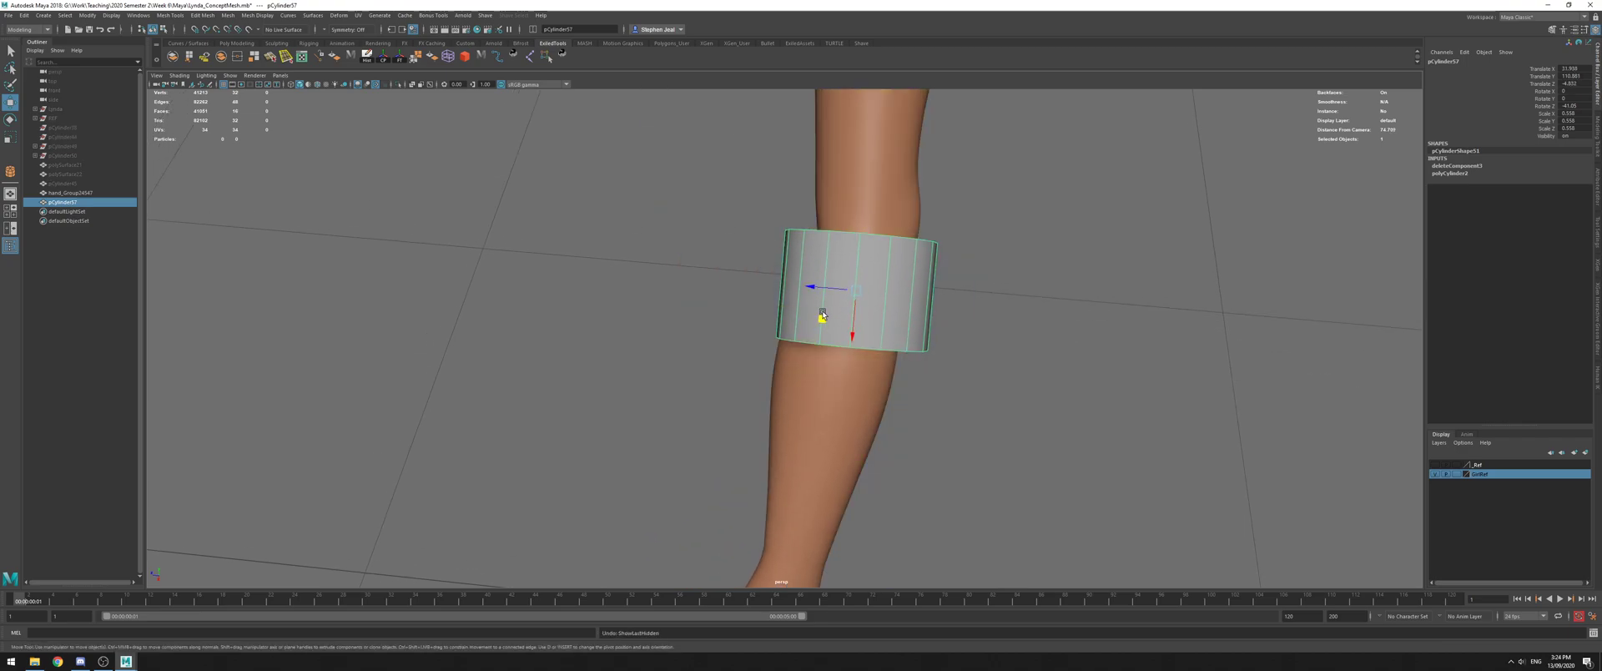
key("e")
left_click_drag(876, 326, 849, 286)
key("r")
key("w")
Duplicate the cylinder, move the copy down to the middle of the forearm and scale it to fit
left_click_drag(841, 351, 968, 300, "alt")
key("ctrl+d")
left_click_drag(781, 313, 668, 321)
key("r")
left_click_drag(833, 304, 828, 391)
Duplicate the mid-forearm cylinder, move the copy to the wrist and shrink it to the wrist's width
key("ctrl+d")
key("w")
right_click_drag(829, 391, 1034, 420, "alt")
left_click_drag(1034, 420, 863, 337, "alt")
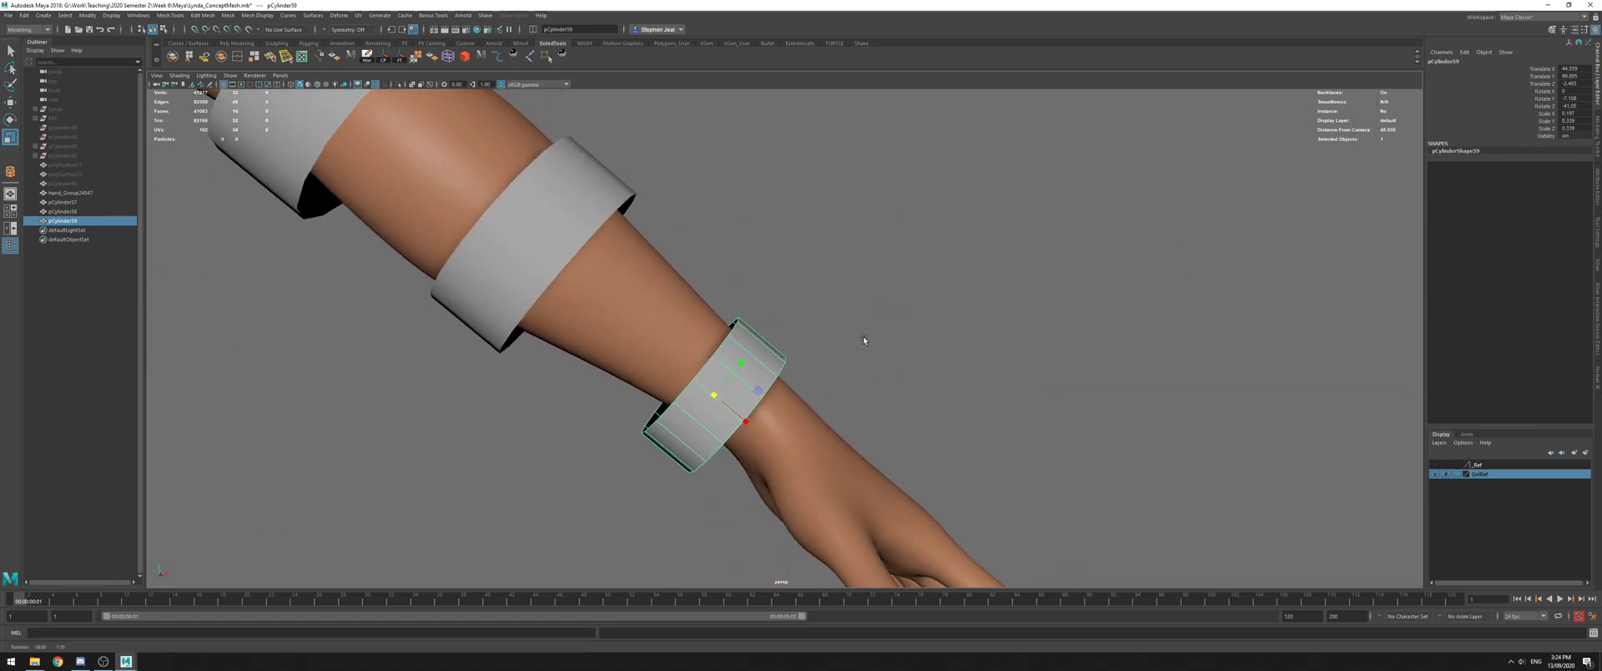
Refine the scale, rotation and position of the wrist cylinder so it wraps closely around the wrist
left_click(327, 107)
left_click(709, 351)
left_click_drag(709, 351, 784, 274, "alt")
key("w")
key("ctrl+z")
key("r")
left_click_drag(784, 338, 705, 310)
left_click_drag(705, 310, 774, 261, "alt")
key("e")
key("w")
right_click_drag(774, 260, 619, 129, "alt")
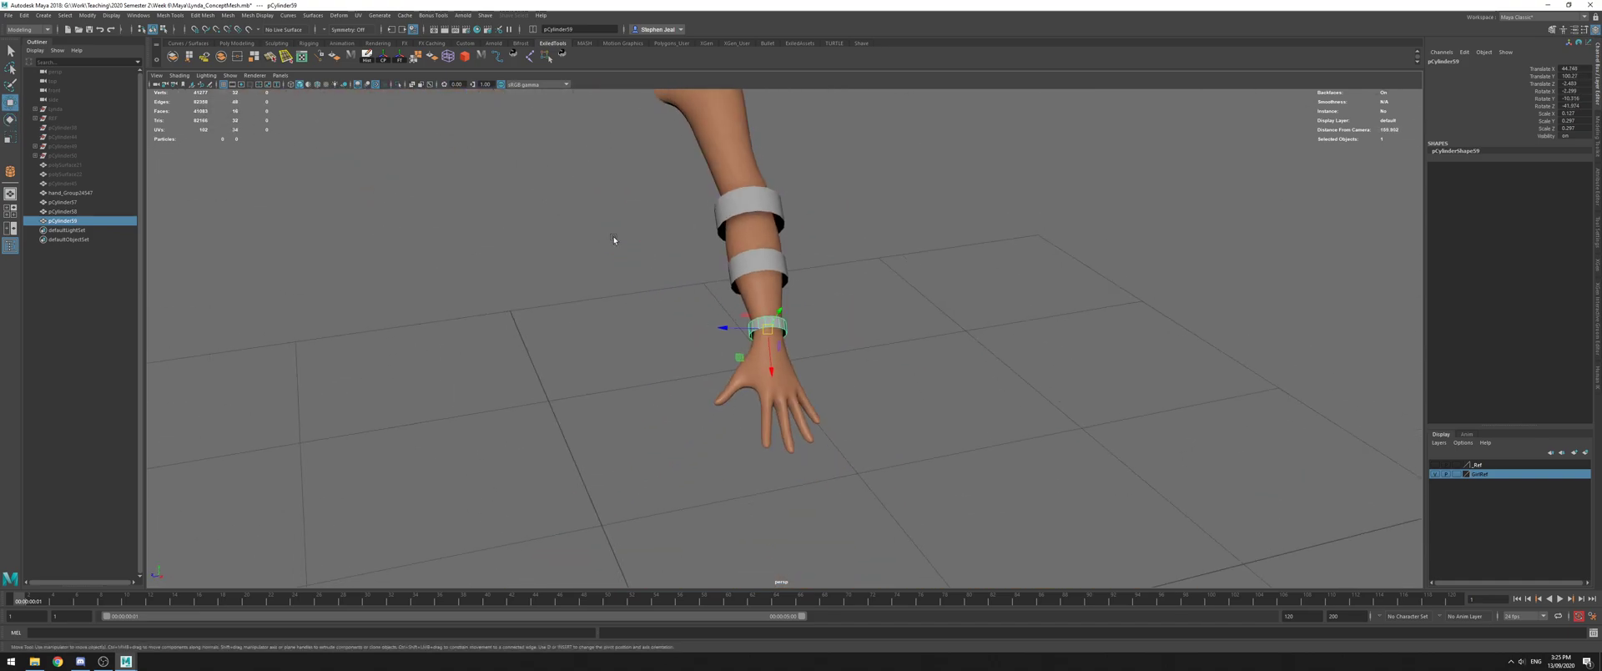
Make the arm mesh the live surface and combine the three cylinders into one mesh
right_click_drag(646, 252, 1113, 393, "alt")
left_click(1095, 419)
left_click_drag(1094, 419, 880, 197, "alt")
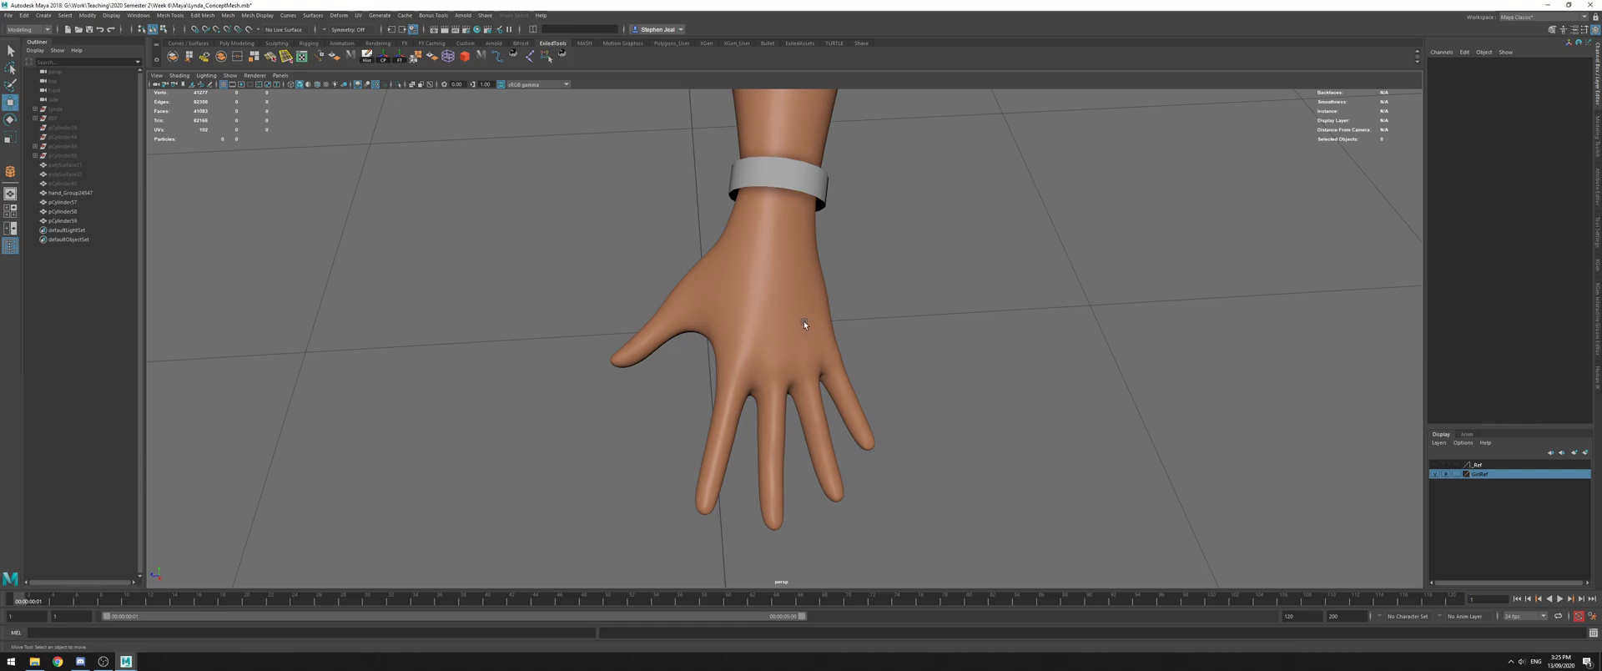
left_click_drag(803, 320, 814, 342, "alt")
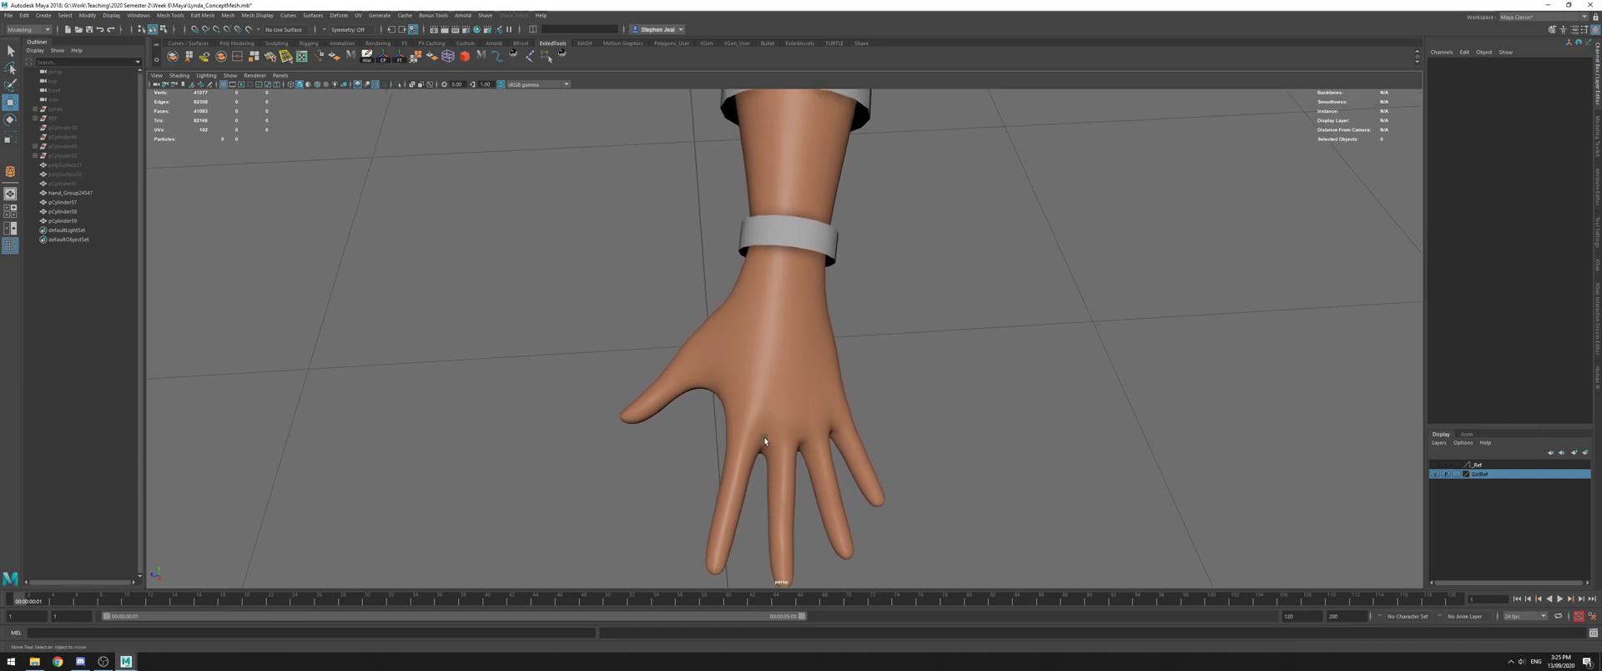
left_click_drag(751, 464, 793, 278, "alt")
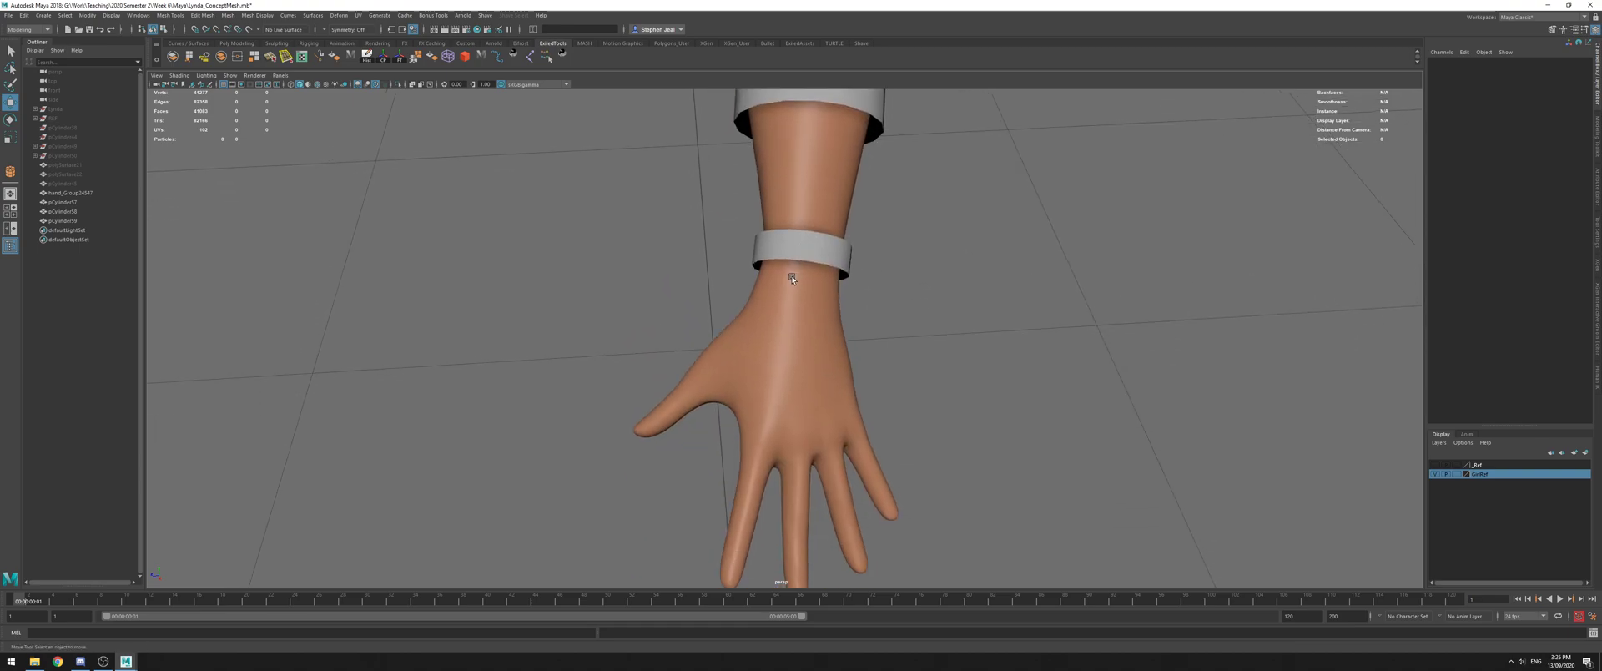
left_click_drag(1388, 395, 960, 367, "alt")
left_click_drag(643, 178, 910, 368)
left_click(677, 196, "shift")
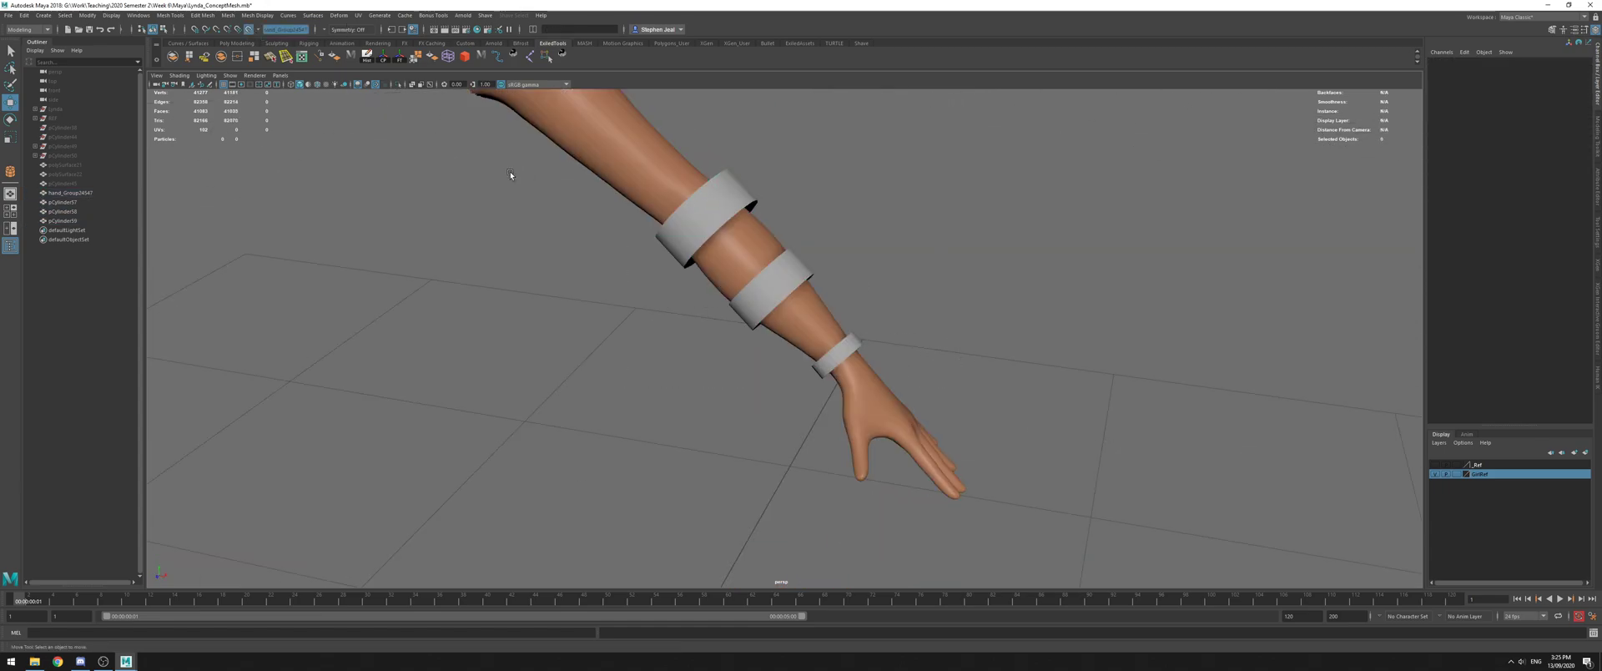
left_click(221, 56)
Select all vertices of the combined cylinders and scale them slightly to snap them onto the live arm surface
key("q")
right_click_drag(882, 211, 858, 205)
left_click_drag(582, 131, 884, 402)
key("r")
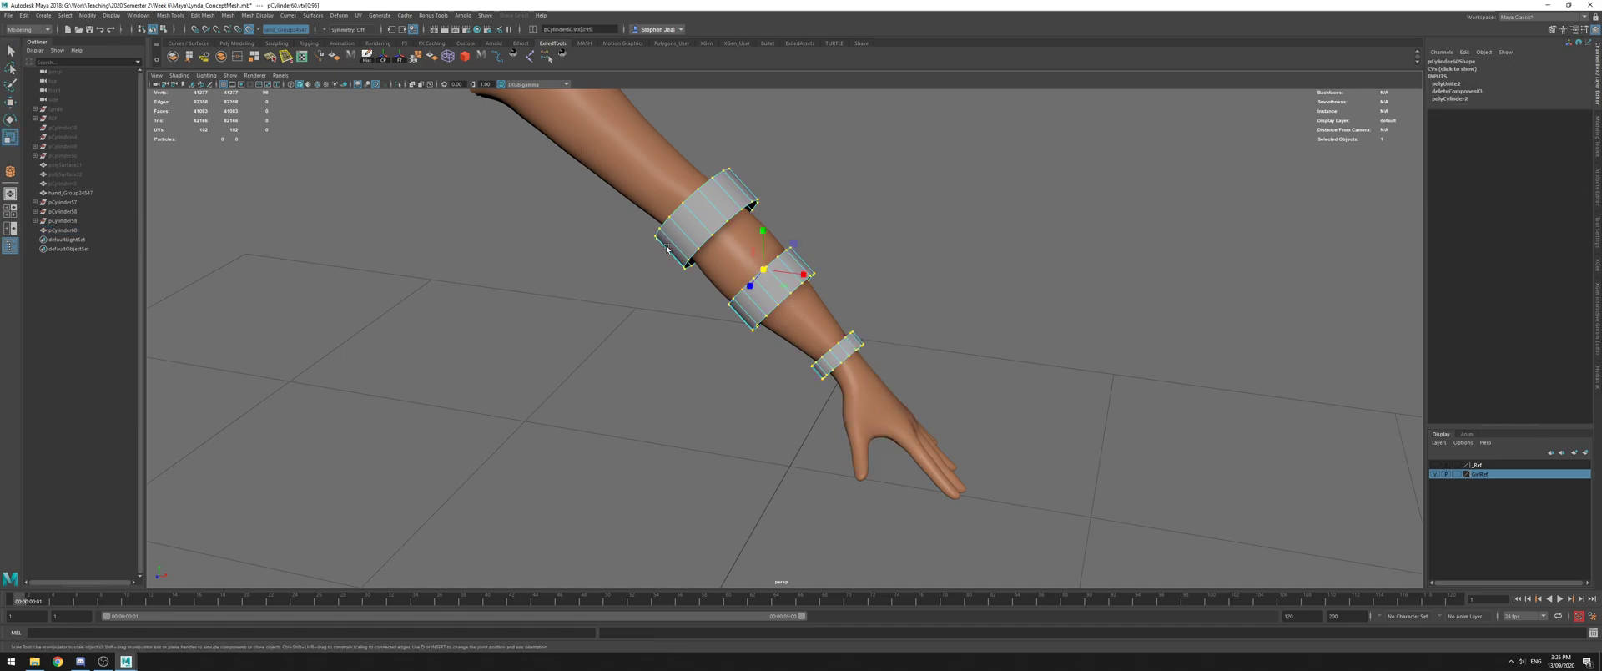
right_click_drag(687, 252, 765, 255, "alt")
left_click_drag(755, 243, 756, 244)
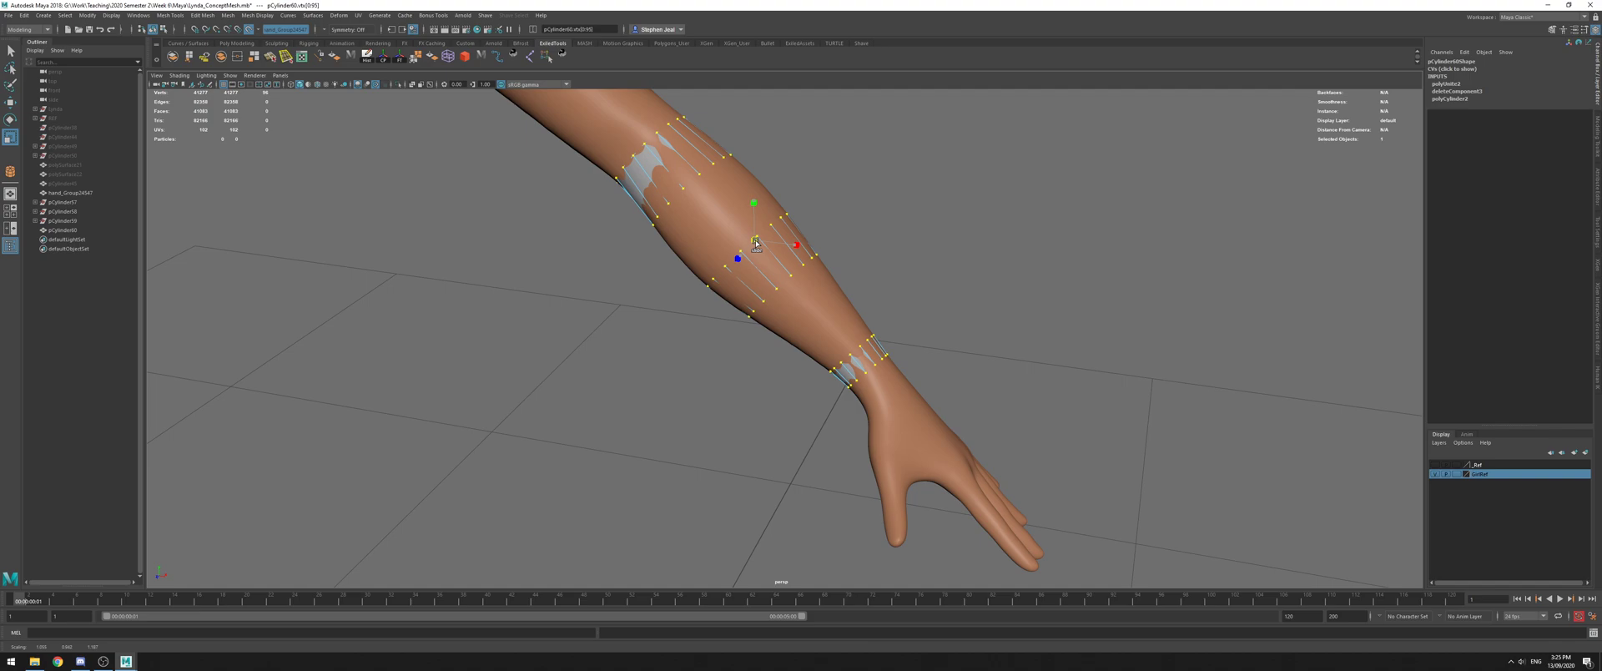
Activate Quad Draw on the combined mesh and set its Extend option to Border
left_click(1552, 33)
left_click(1516, 330)
right_click_drag(893, 272, 985, 263, "alt")
mouse_move(985, 263)
left_mouse_down("alt")
mouse_move(789, 277)
mouse_move(819, 283)
left_mouse_up("alt")
left_click(1410, 381)
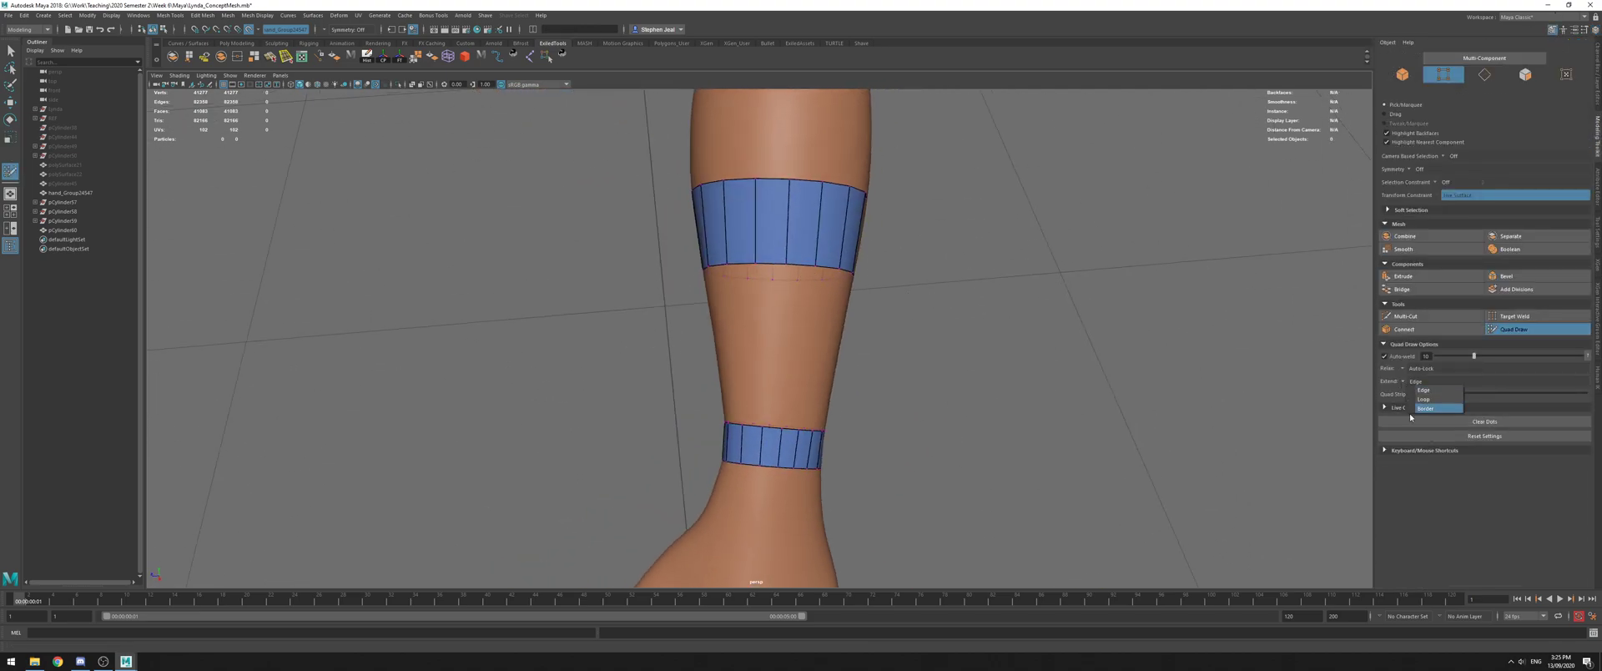
left_click(1425, 408)
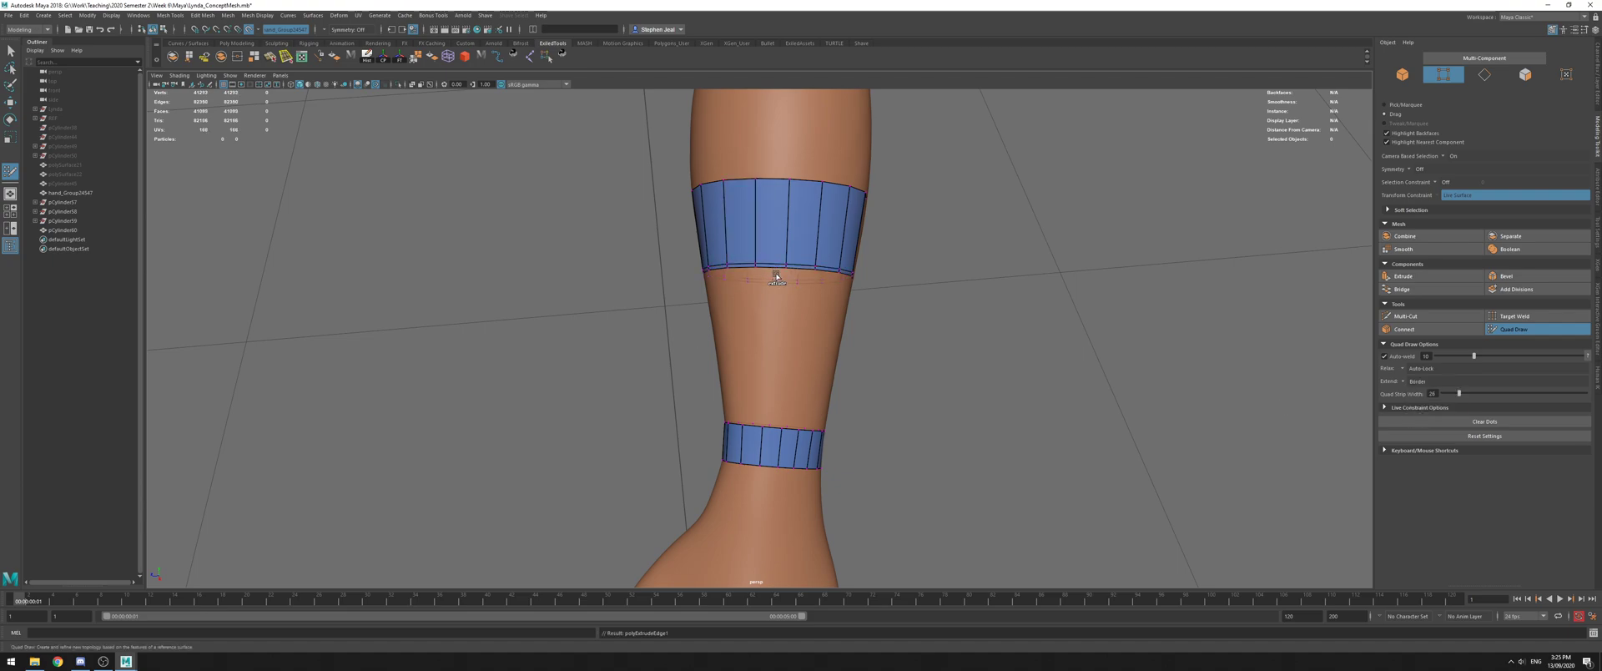
Extend the middle band's lower border down to the wrist band and adjust the mesh to join them
left_click_drag(773, 265, 767, 403)
middle_click_drag(770, 376, 777, 261, "alt")
right_click_drag(726, 246, 802, 226, "alt")
left_click_drag(790, 207, 798, 274)
mouse_move(886, 214)
left_mouse_down()
mouse_move(868, 281)
mouse_move(887, 286)
mouse_move(804, 213)
left_mouse_up()
mouse_move(725, 258)
left_mouse_down()
mouse_move(680, 196)
mouse_move(695, 222)
mouse_move(631, 223)
left_mouse_up()
left_click_drag(724, 246, 718, 292)
left_click_drag(822, 276, 799, 214, "alt")
left_click_drag(801, 171, 854, 202)
right_click_drag(854, 201, 668, 171, "alt")
middle_click_drag(667, 171, 794, 317, "alt")
left_click_drag(744, 267, 762, 293, "alt")
right_click_drag(763, 293, 725, 421, "alt")
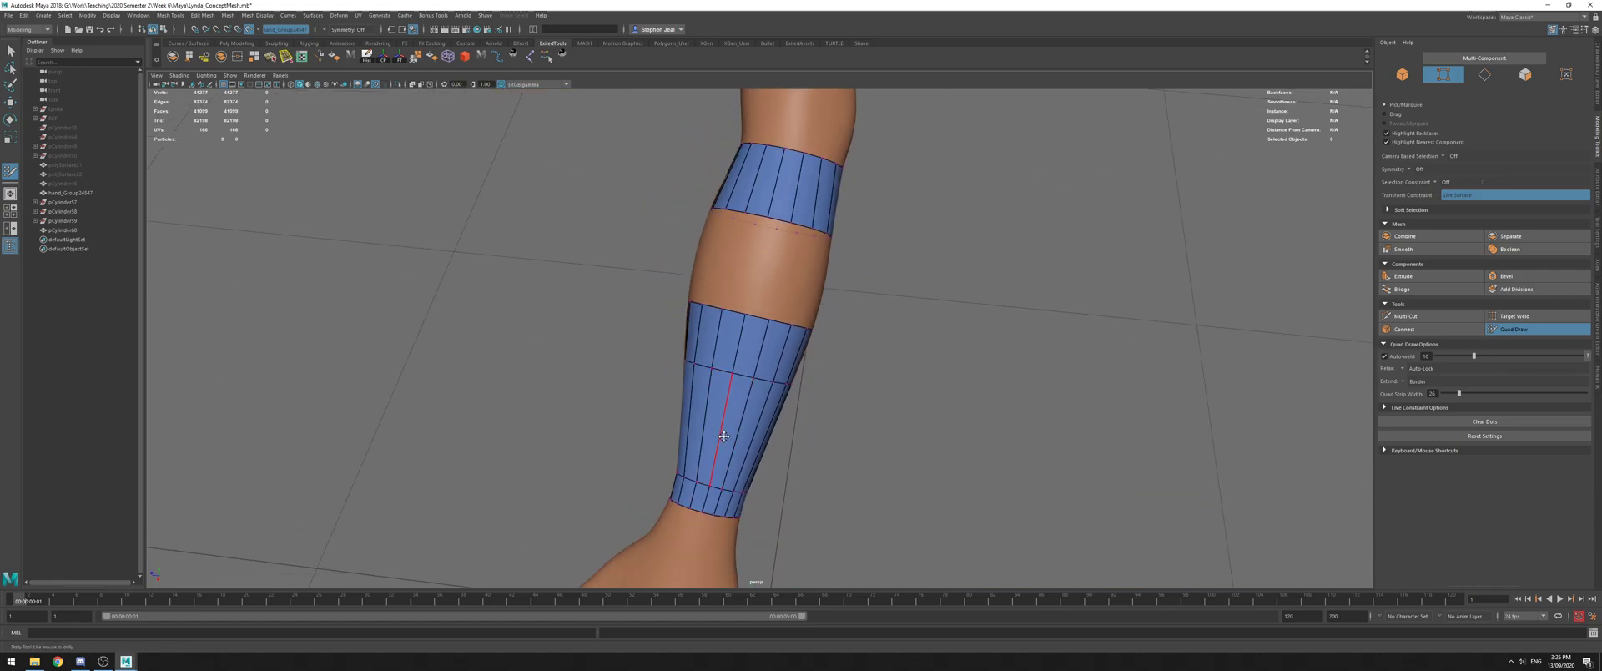
Examine the joined forearm bands around the wrist and the remaining gap toward the elbow
middle_click_drag(776, 390, 908, 196, "alt")
left_click_drag(908, 197, 791, 155, "alt")
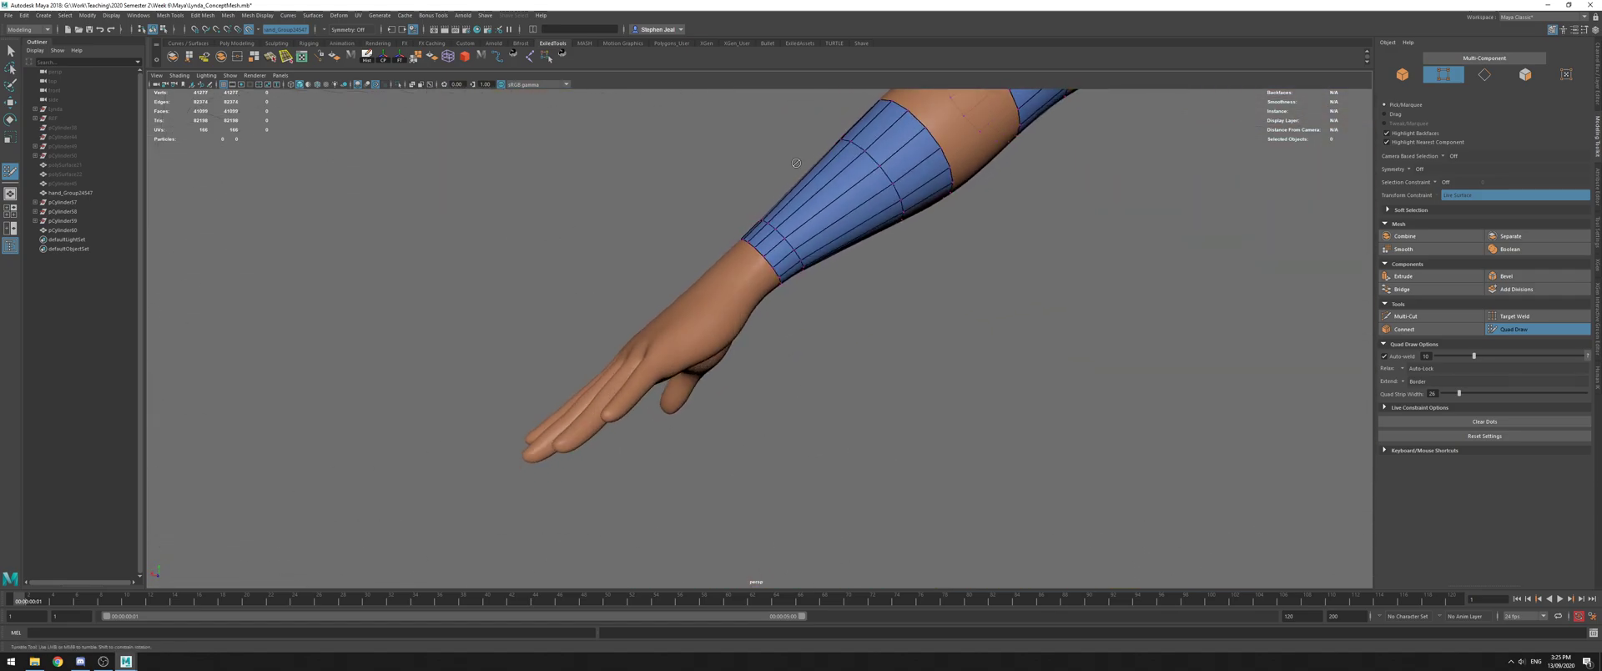
right_click_drag(791, 155, 835, 171, "alt")
middle_click_drag(835, 171, 813, 250, "alt")
left_click_drag(814, 251, 834, 266, "alt")
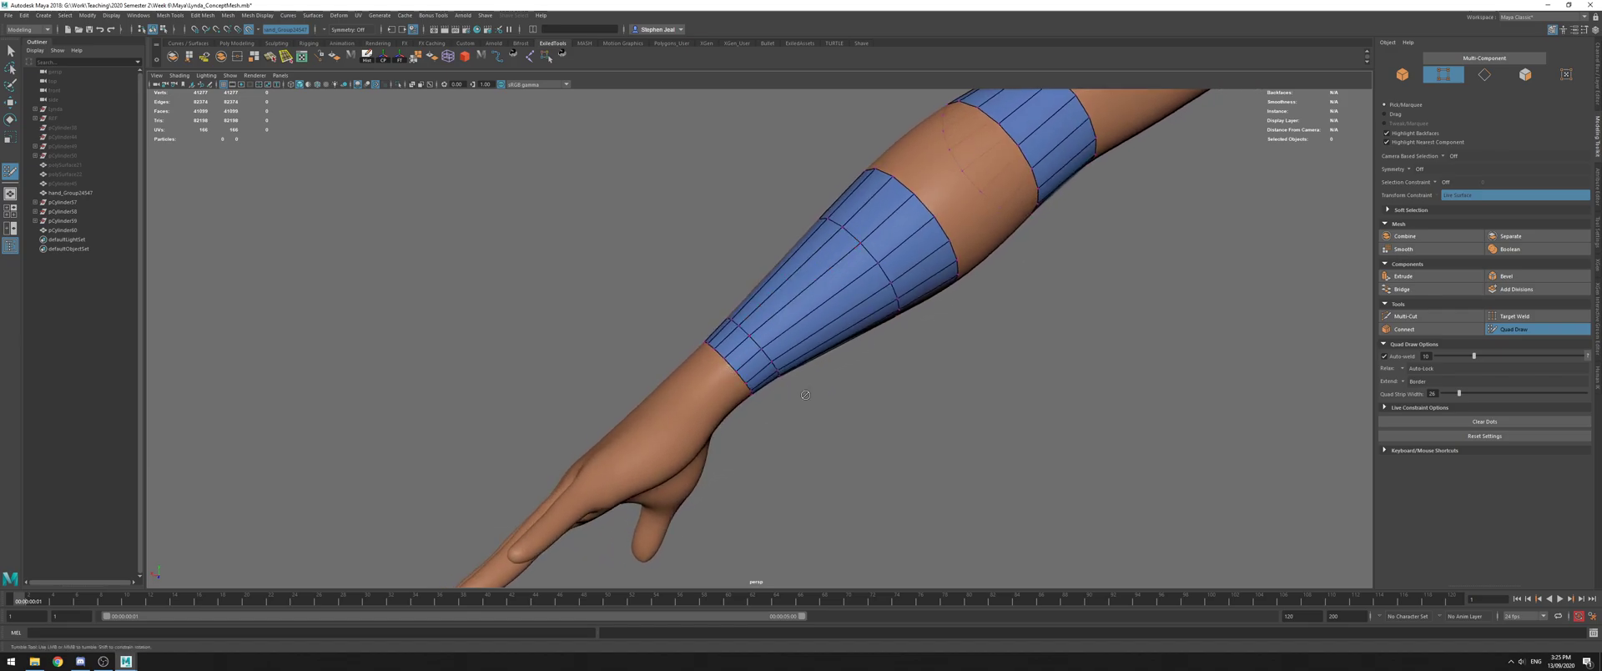
left_click_drag(798, 396, 822, 385, "alt")
right_click_drag(822, 385, 872, 367, "alt")
middle_click_drag(872, 367, 822, 384, "alt")
left_click_drag(822, 384, 980, 310, "alt")
middle_click_drag(980, 310, 887, 382, "alt")
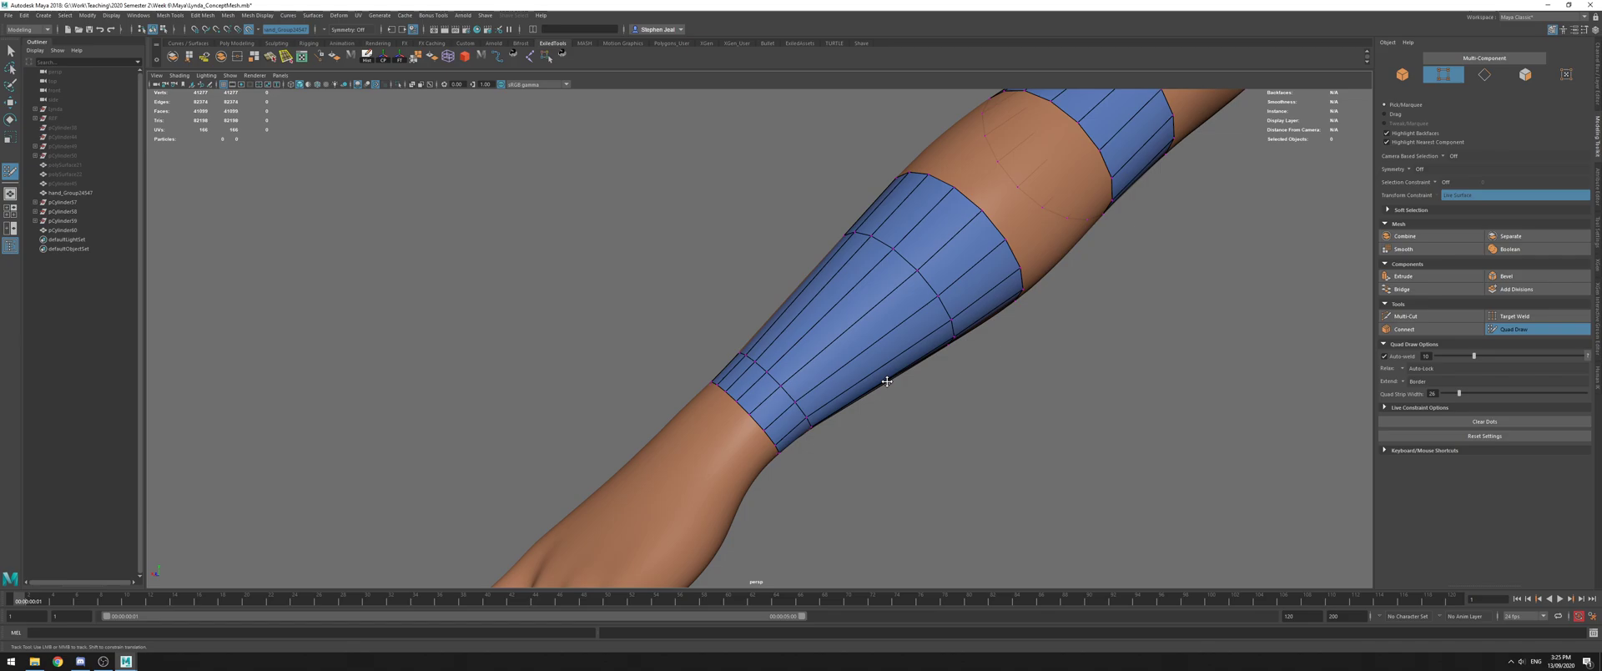
left_click_drag(866, 384, 811, 290, "alt")
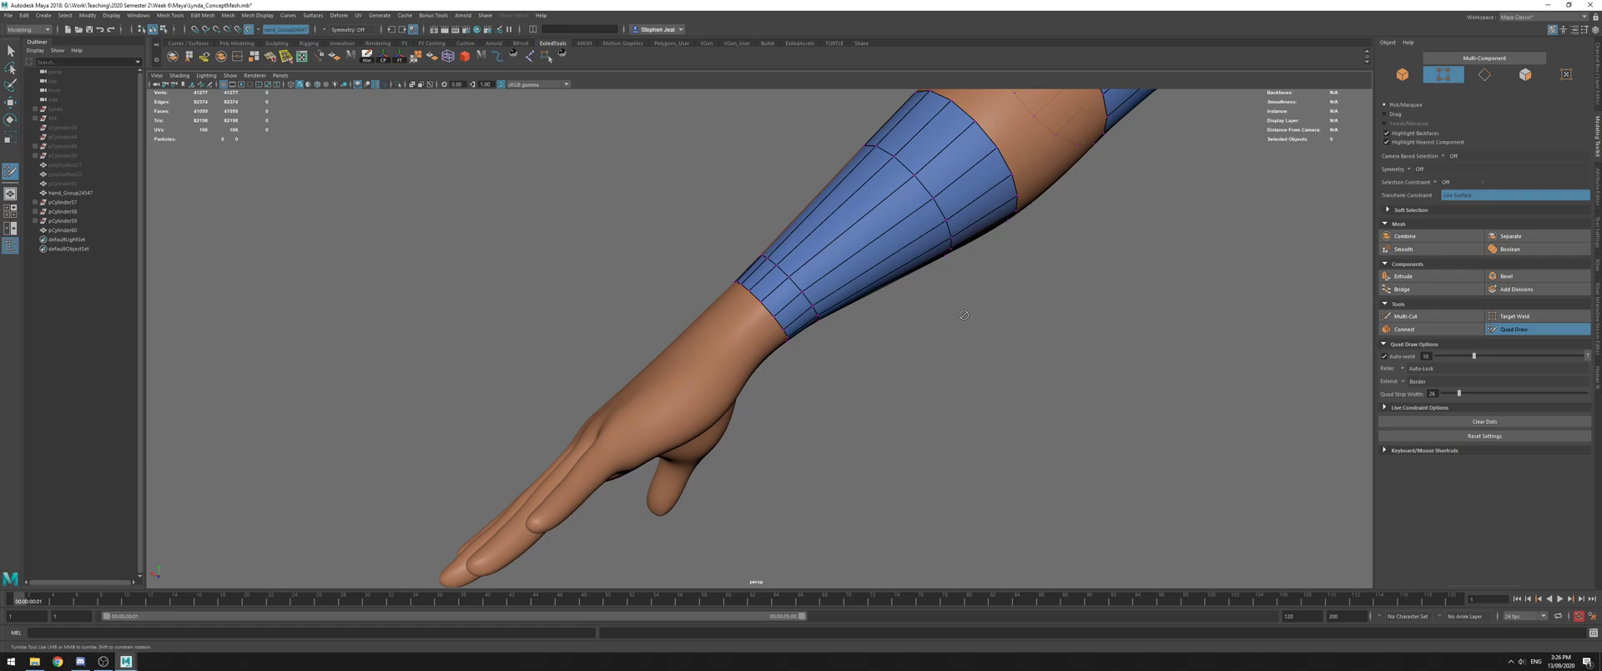
left_click_drag(964, 315, 859, 341, "alt")
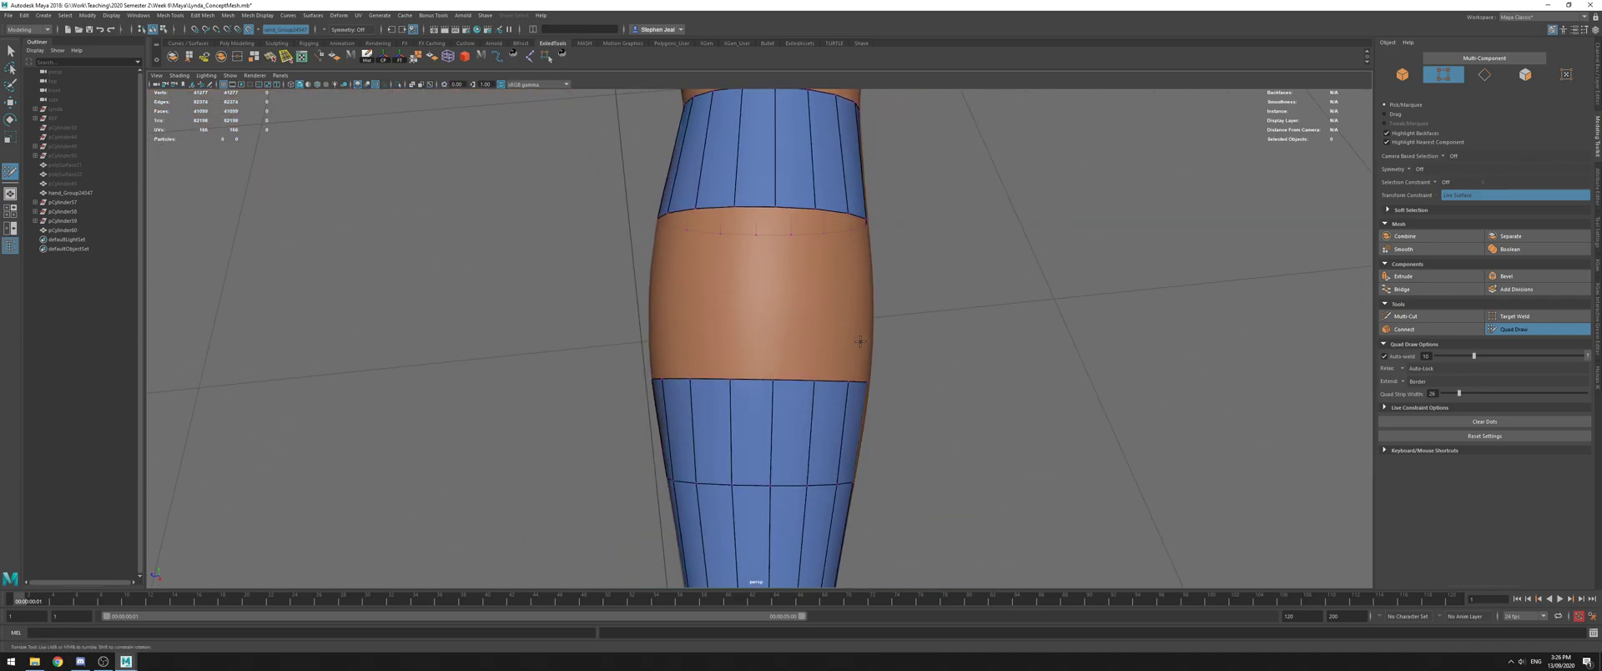
Extend the upper band's lower border to the middle band and weld the seam between them
mouse_move(763, 218)
left_mouse_down()
mouse_move(752, 380)
mouse_move(697, 354)
mouse_move(709, 321)
mouse_move(841, 355)
mouse_move(768, 368)
left_mouse_up()
left_click_drag(794, 412, 688, 378, "alt")
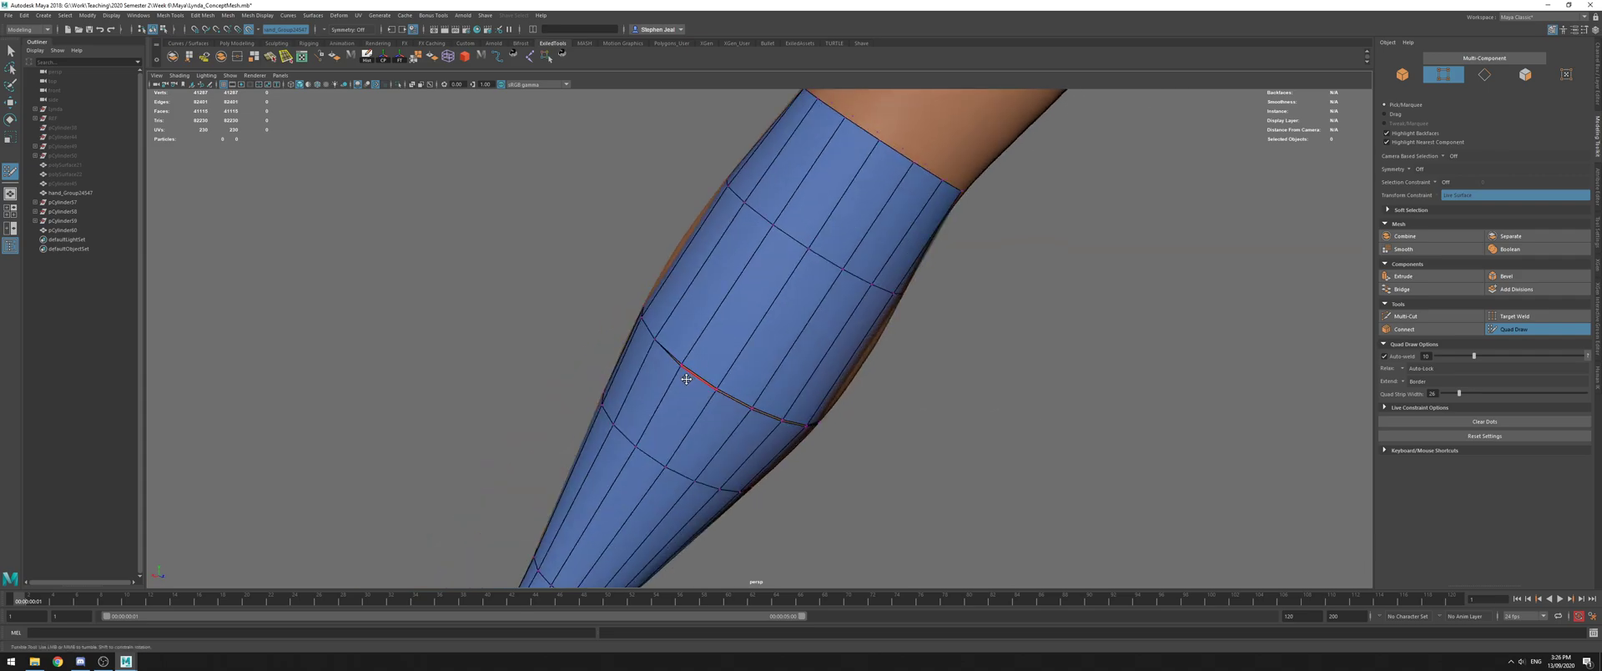
mouse_move(763, 415)
left_mouse_down("alt")
mouse_move(804, 366)
mouse_move(822, 409)
left_mouse_up("alt")
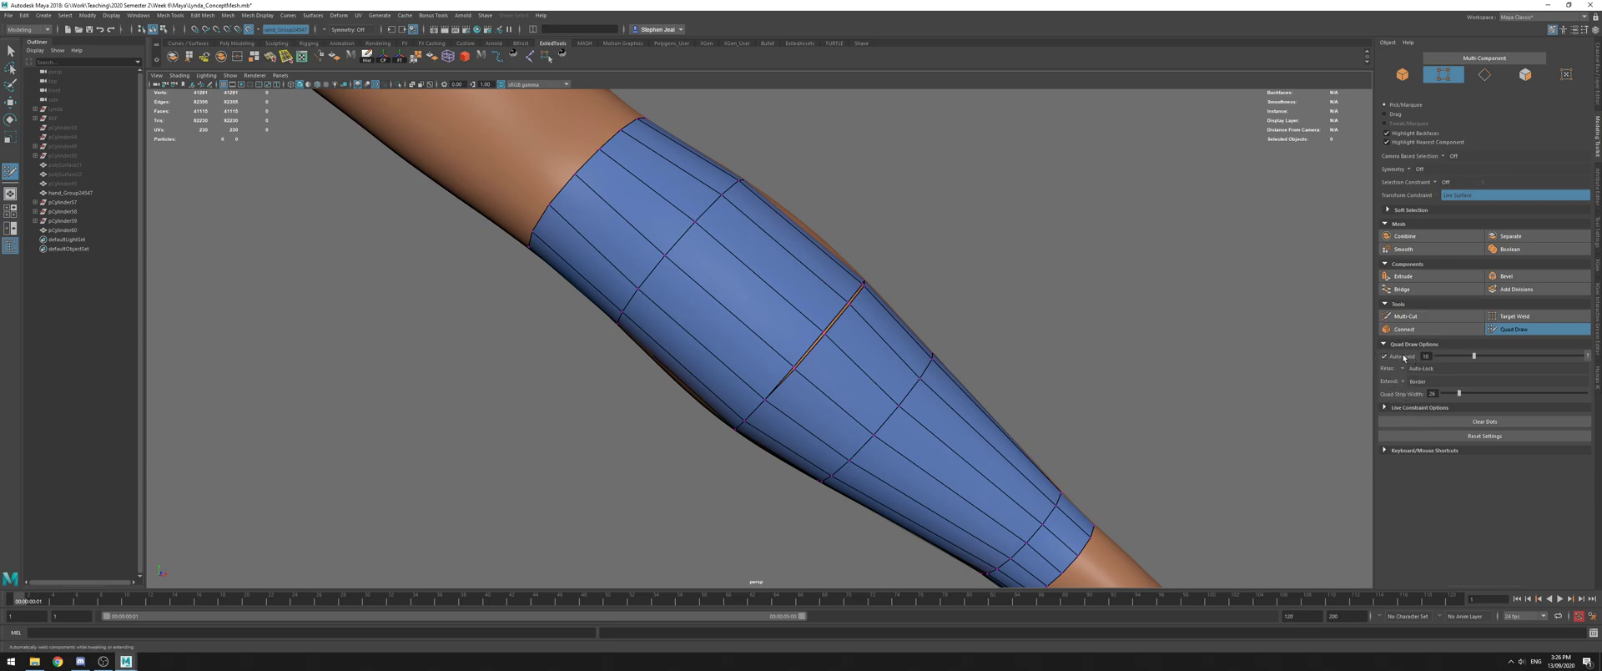
right_click_drag(720, 364, 828, 359, "alt")
left_click(818, 363)
left_click(861, 314)
Insert edge loops around the forearm mesh to even out the spacing of its rings
left_click_drag(877, 300, 767, 311, "alt")
scroll(843, 358, "down", 10)
scroll(768, 311, "up", 4)
right_click_drag(768, 311, 787, 317, "alt")
left_click(852, 403, "ctrl")
left_click(731, 303, "ctrl")
Examine the forearm topology and the shape of the wrist and hand from several sides
left_click_drag(973, 347, 738, 361, "alt")
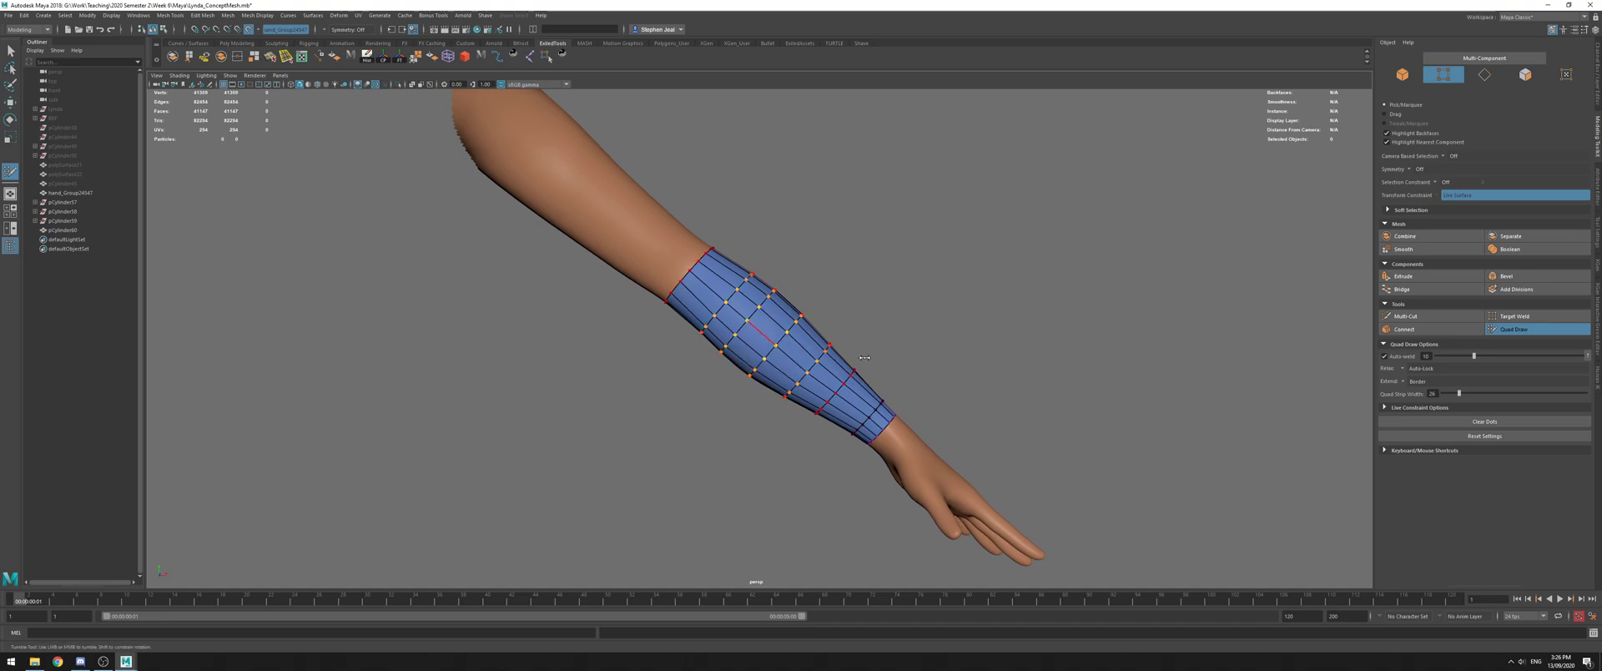
left_click_drag(801, 357, 721, 364, "alt")
left_click_drag(829, 379, 743, 346, "alt")
right_click_drag(743, 346, 813, 328, "alt")
left_click_drag(811, 327, 795, 181, "alt")
middle_click_drag(864, 508, 863, 292, "alt")
left_click_drag(830, 293, 667, 308, "alt")
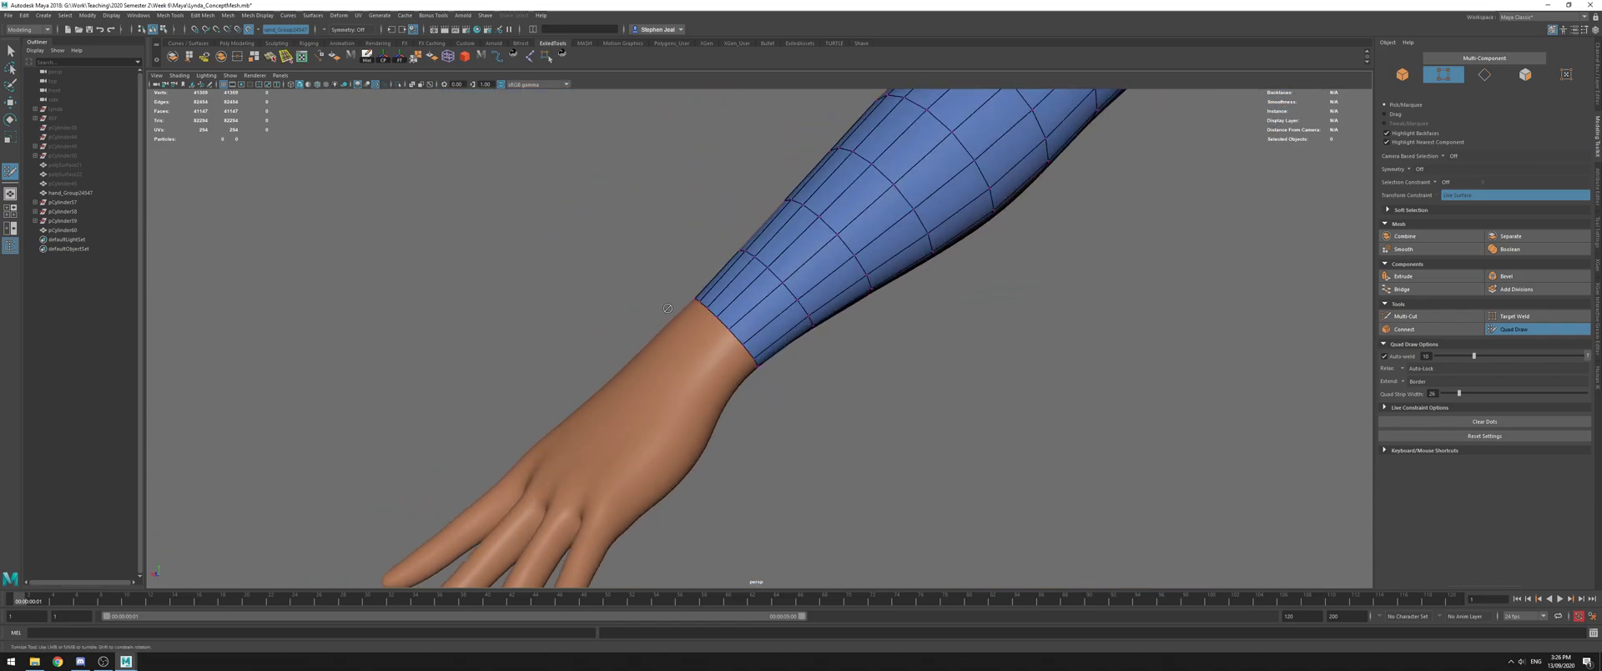
middle_click_drag(693, 305, 826, 242, "alt")
left_click_drag(826, 242, 840, 300, "alt")
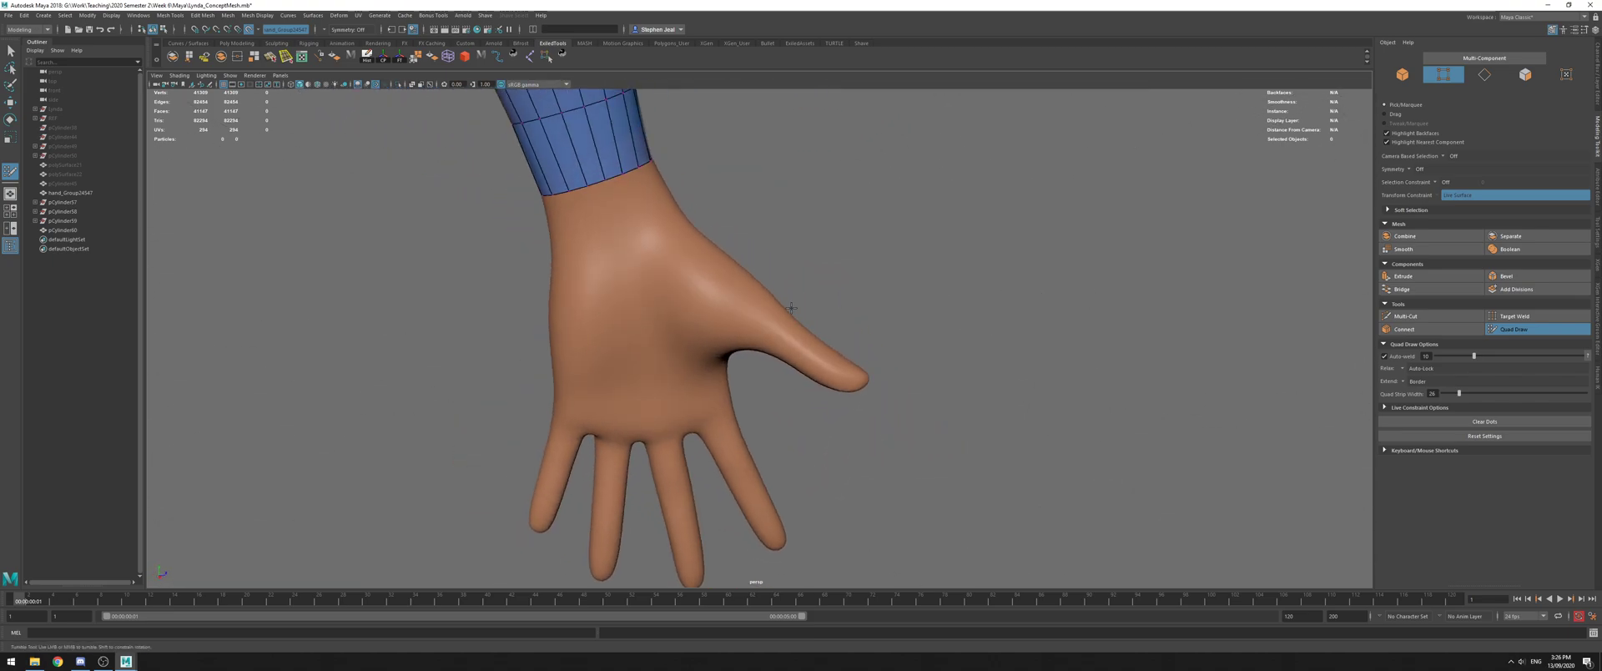
Place a ring of Quad Draw dots around the base of the thumb, across the palm and back of the hand
middle_click_drag(840, 300, 927, 330, "alt")
right_click_drag(742, 310, 799, 309, "alt")
left_click_drag(798, 309, 830, 316, "alt")
scroll(825, 283, "up", 4)
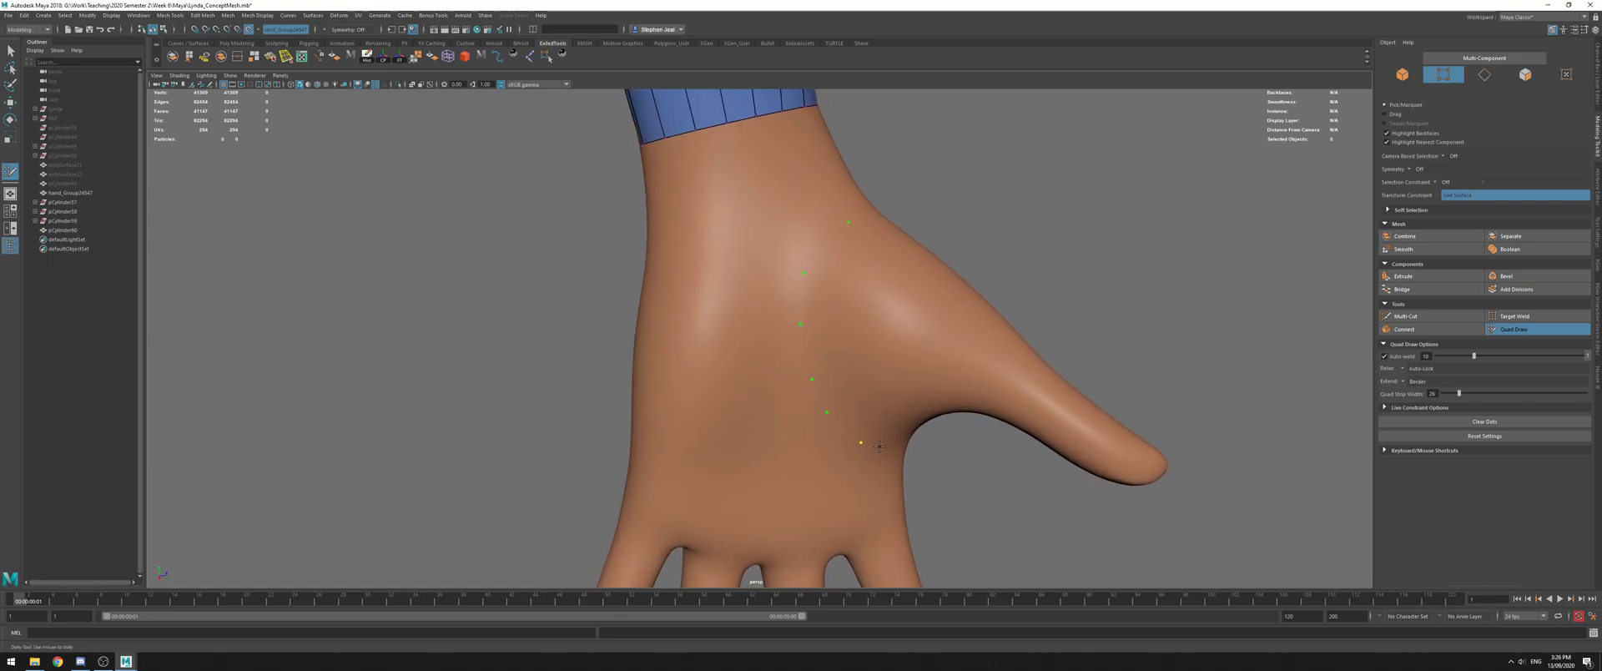
left_click_drag(896, 450, 857, 384, "alt")
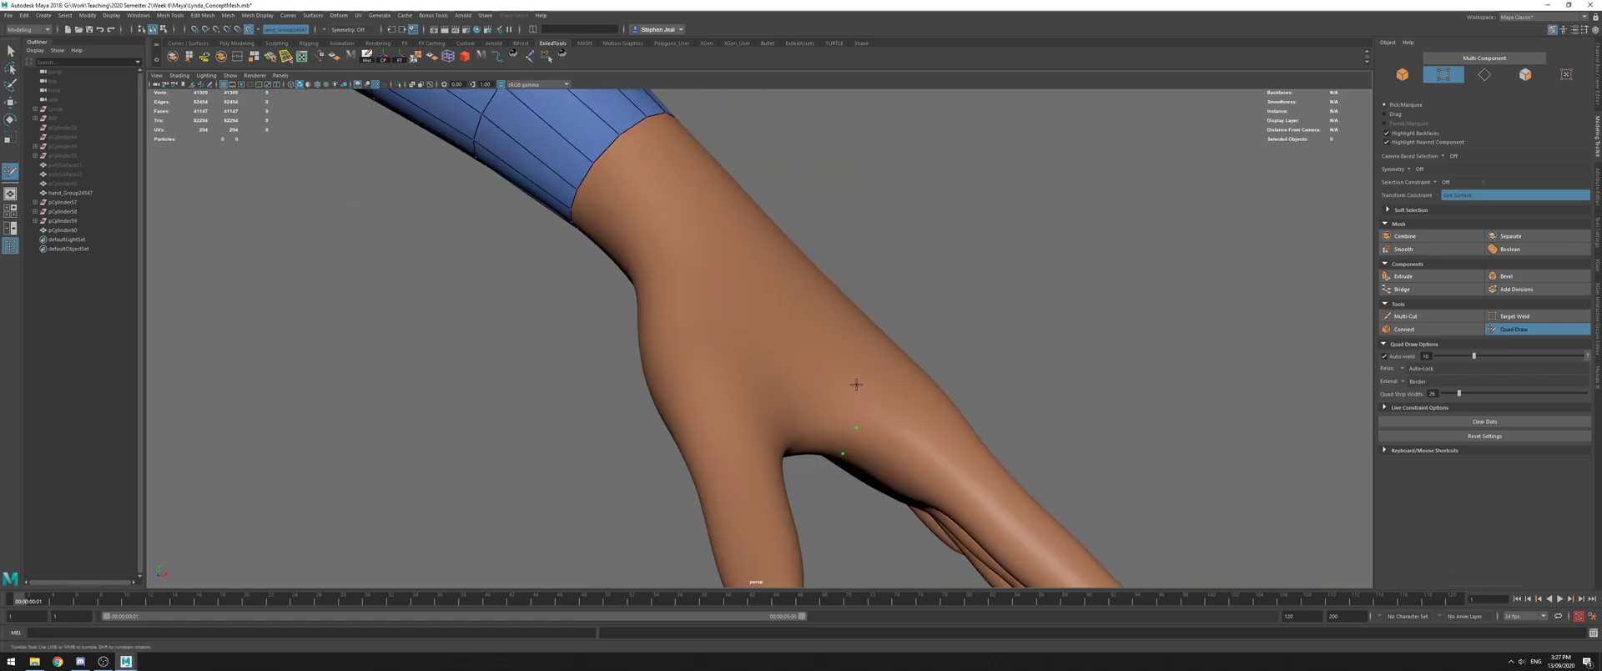
left_click_drag(889, 322, 764, 373, "alt")
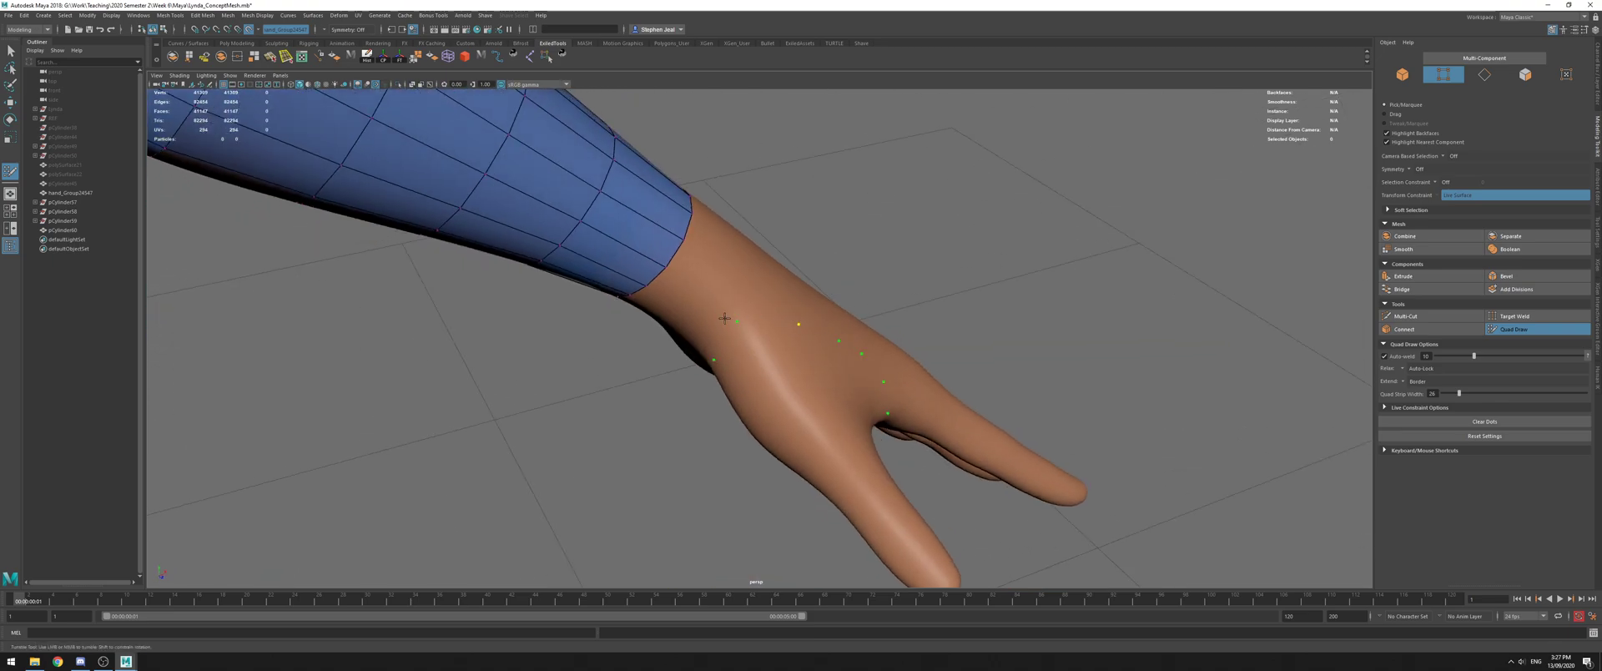
left_click_drag(754, 321, 691, 309, "alt")
left_click_drag(736, 364, 821, 294, "alt")
right_click_drag(822, 294, 871, 289, "alt")
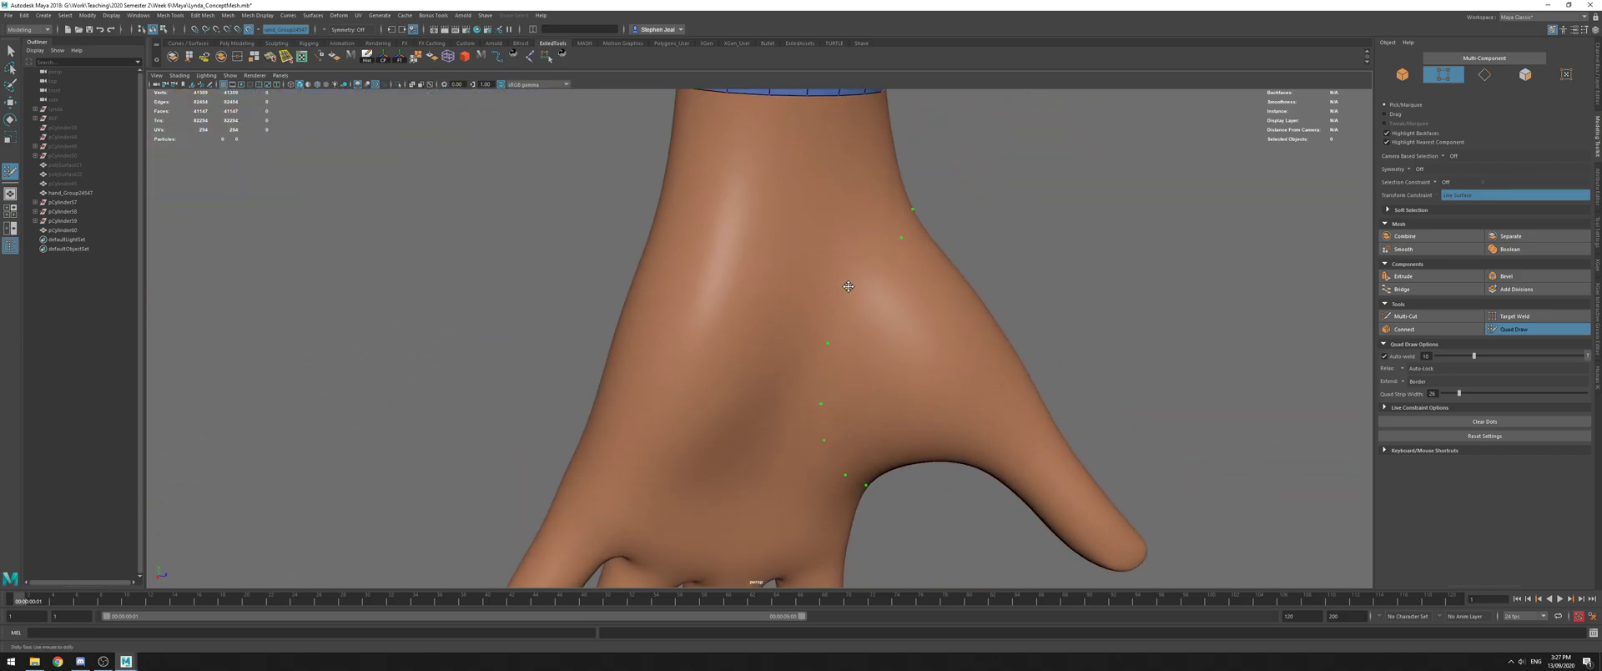
Add a second row of dots along the palm side of the thumb base and fill quads between the rows
left_click(796, 405)
left_click(811, 371, "shift")
left_click(828, 306, "shift")
left_click(868, 253, "shift")
Continue the strip of quads over the back of the hand to close the ring around the thumb base
mouse_move(941, 254)
left_mouse_down("alt")
mouse_move(808, 279)
mouse_move(703, 382)
left_mouse_up("alt")
left_click(829, 274, "shift")
left_click(724, 363, "shift")
mouse_move(816, 362)
left_mouse_down("alt")
mouse_move(741, 357)
mouse_move(798, 369)
left_mouse_up("alt")
left_click(722, 338, "shift")
left_click(771, 356, "shift")
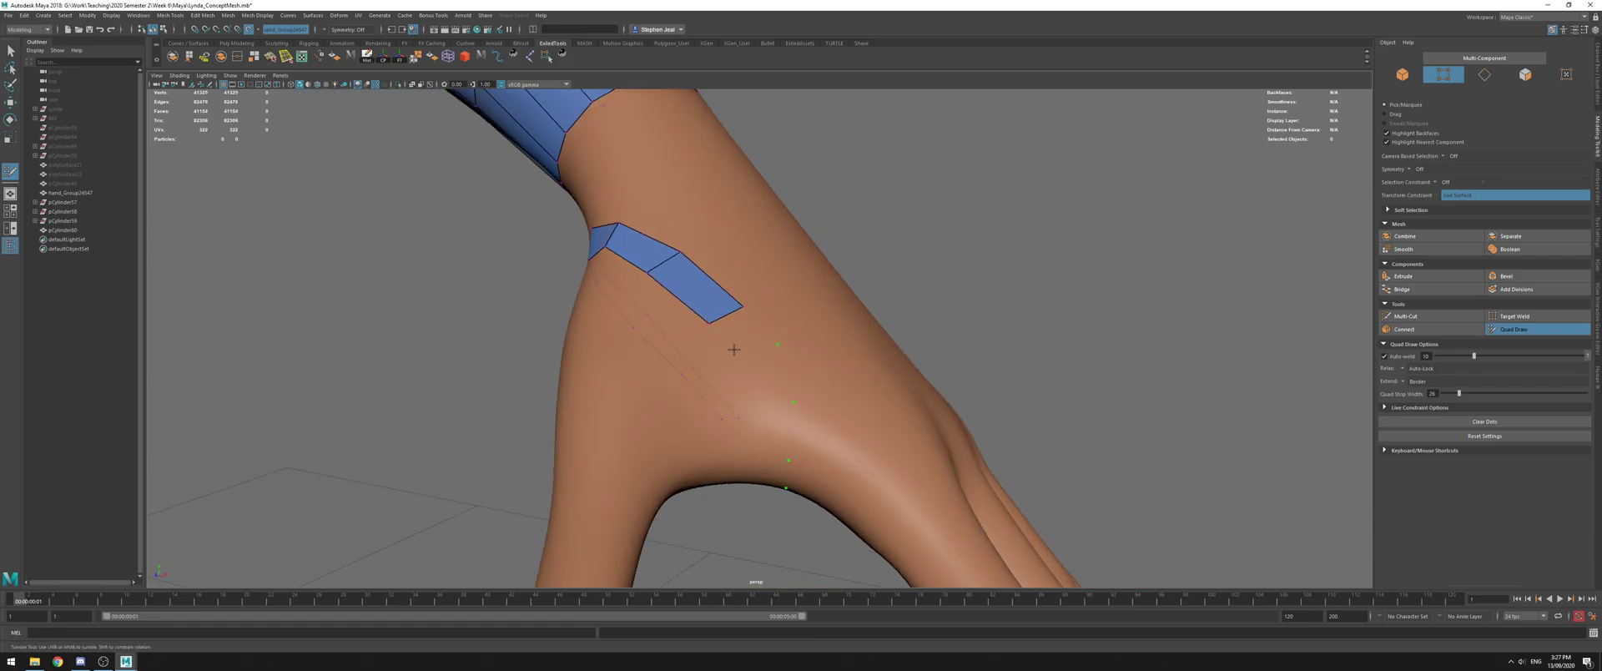
left_click_drag(766, 464, 751, 383, "alt")
mouse_move(742, 324)
left_mouse_down("alt")
mouse_move(776, 327)
mouse_move(745, 266)
mouse_move(764, 171)
mouse_move(749, 307)
left_mouse_up("alt")
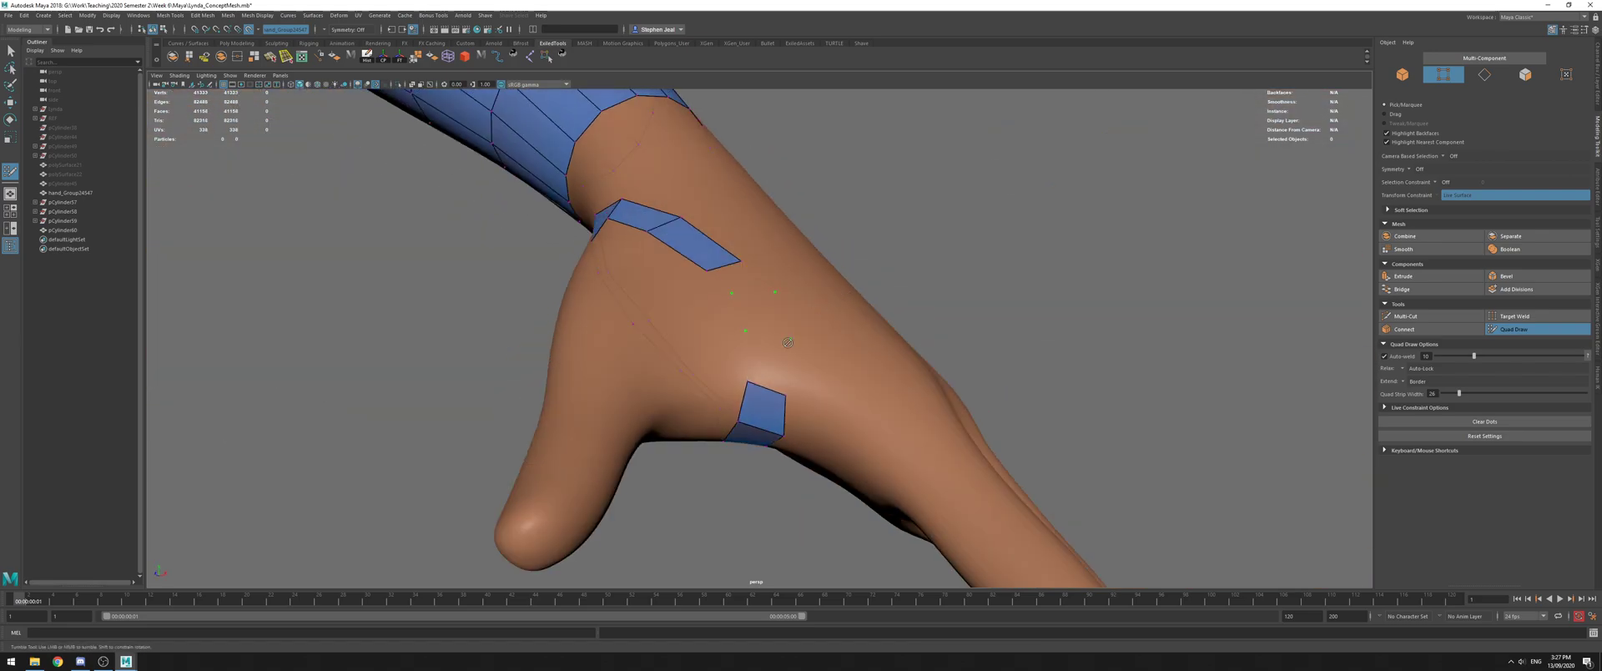
left_click(749, 308, "shift")
right_click_drag(749, 307, 657, 303, "alt")
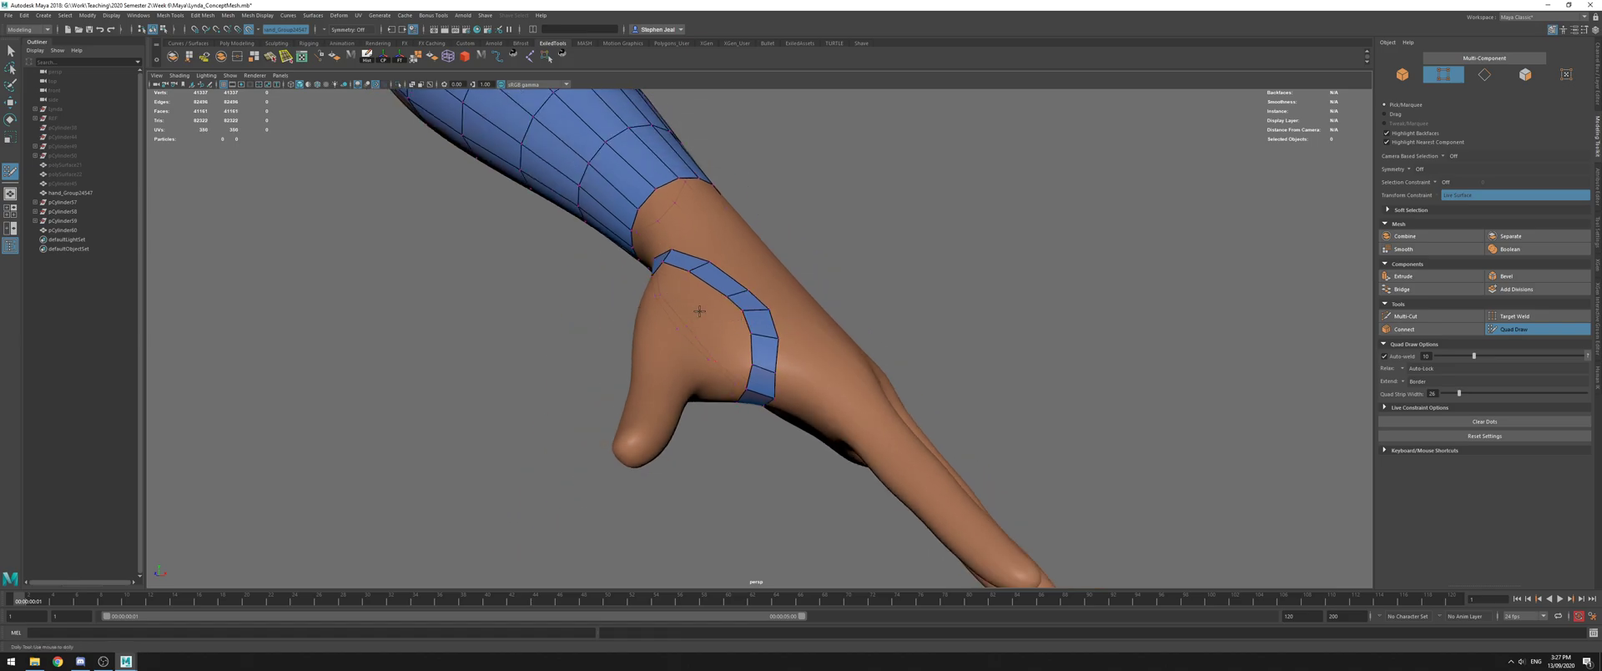
left_click_drag(760, 314, 749, 304, "alt")
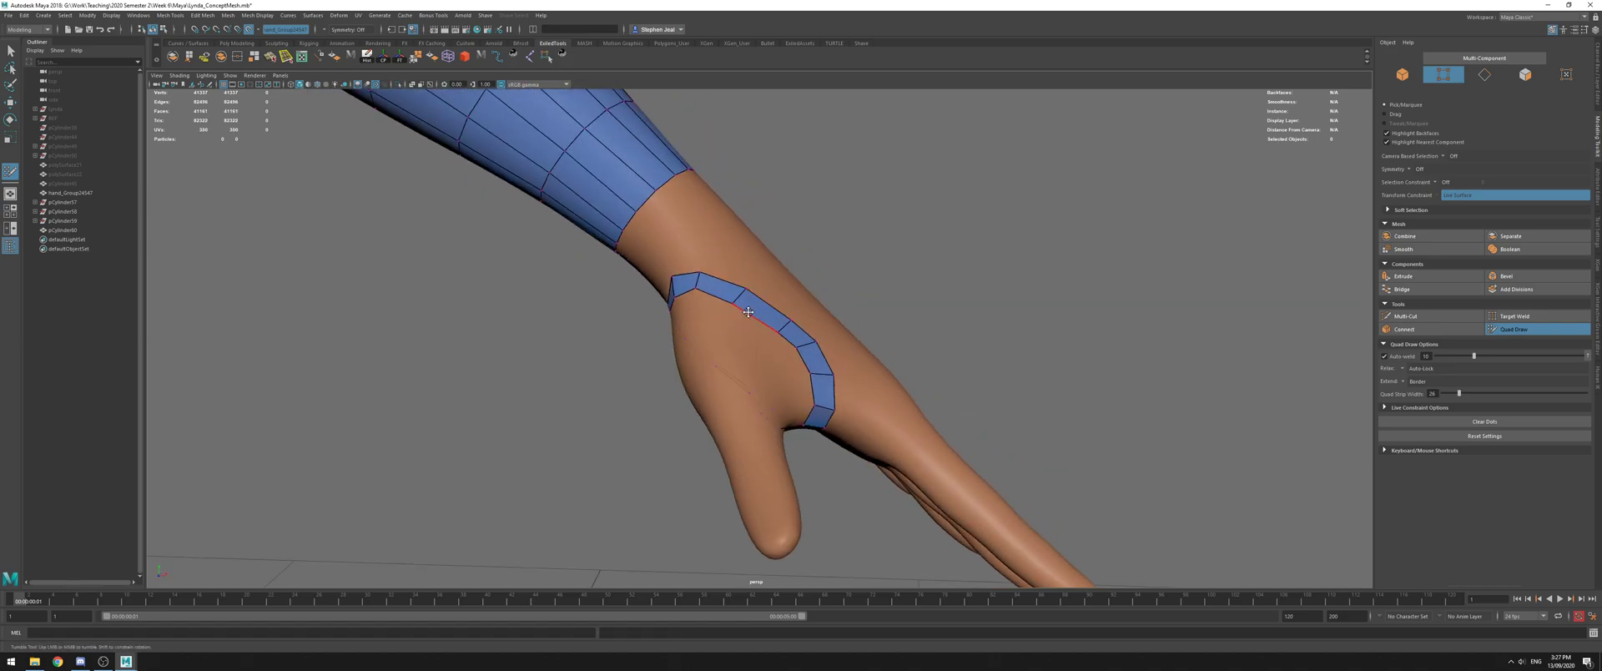
Return to Quad Draw and examine the quad ring at the thumb base, the palm and the finger bases
key("w")
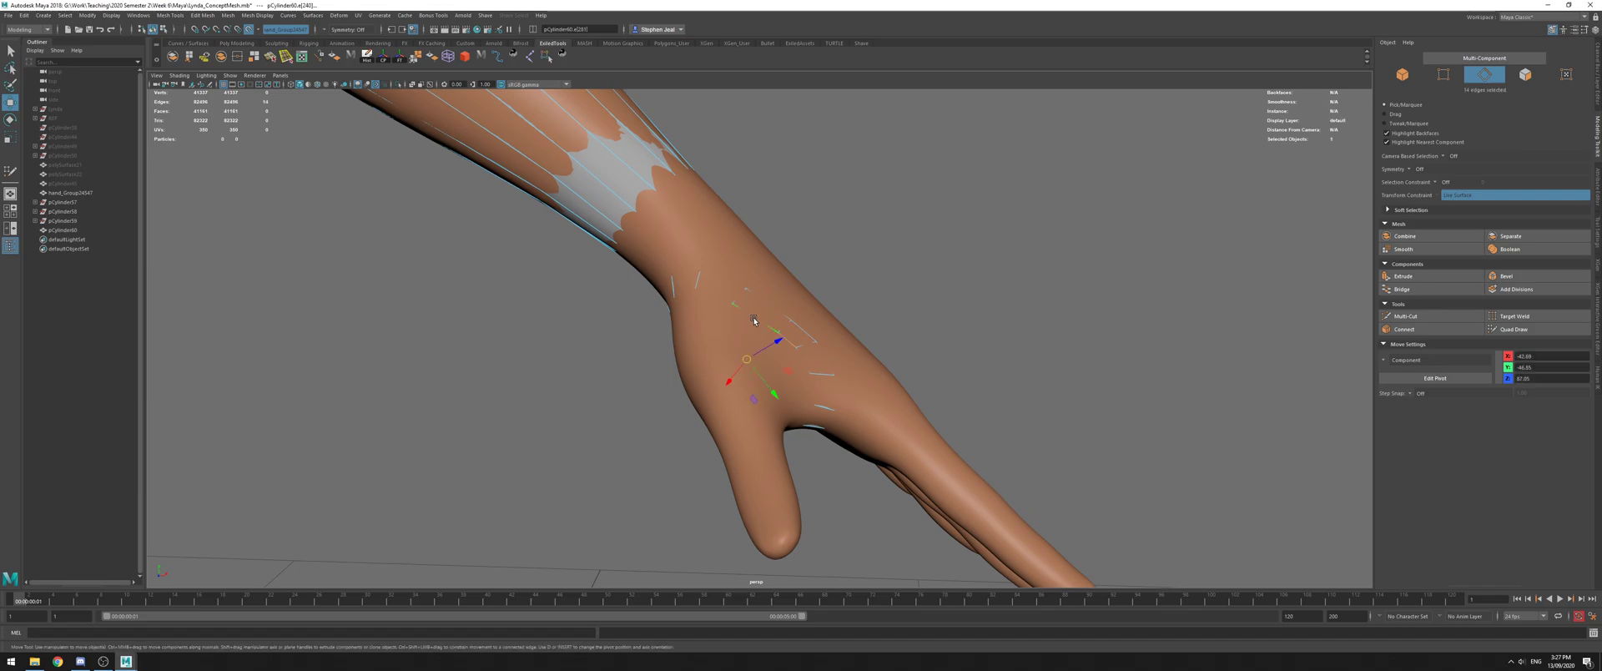
left_click(1515, 329)
mouse_move(818, 275)
left_mouse_down("alt")
mouse_move(900, 268)
mouse_move(815, 243)
mouse_move(775, 282)
mouse_move(777, 372)
mouse_move(745, 370)
left_mouse_up("alt")
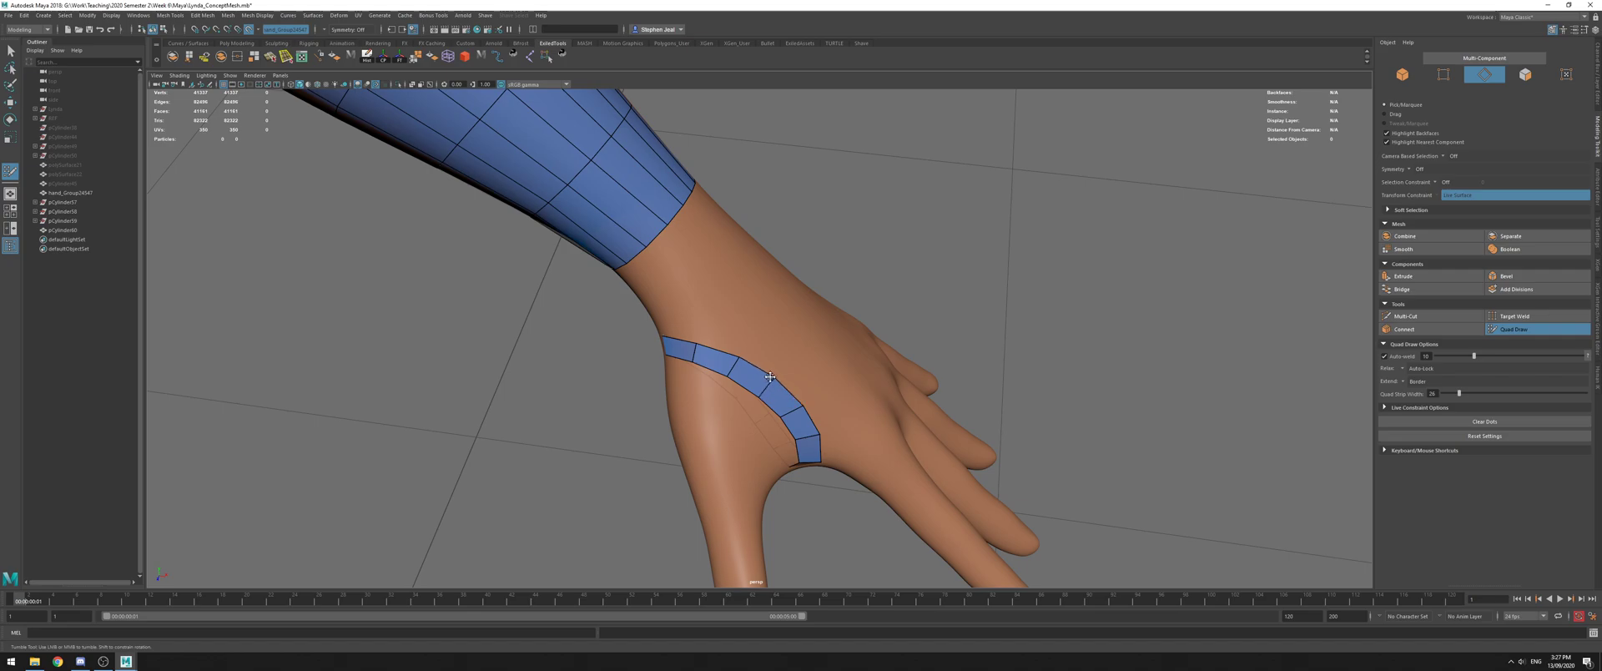
left_click_drag(737, 355, 807, 298, "alt")
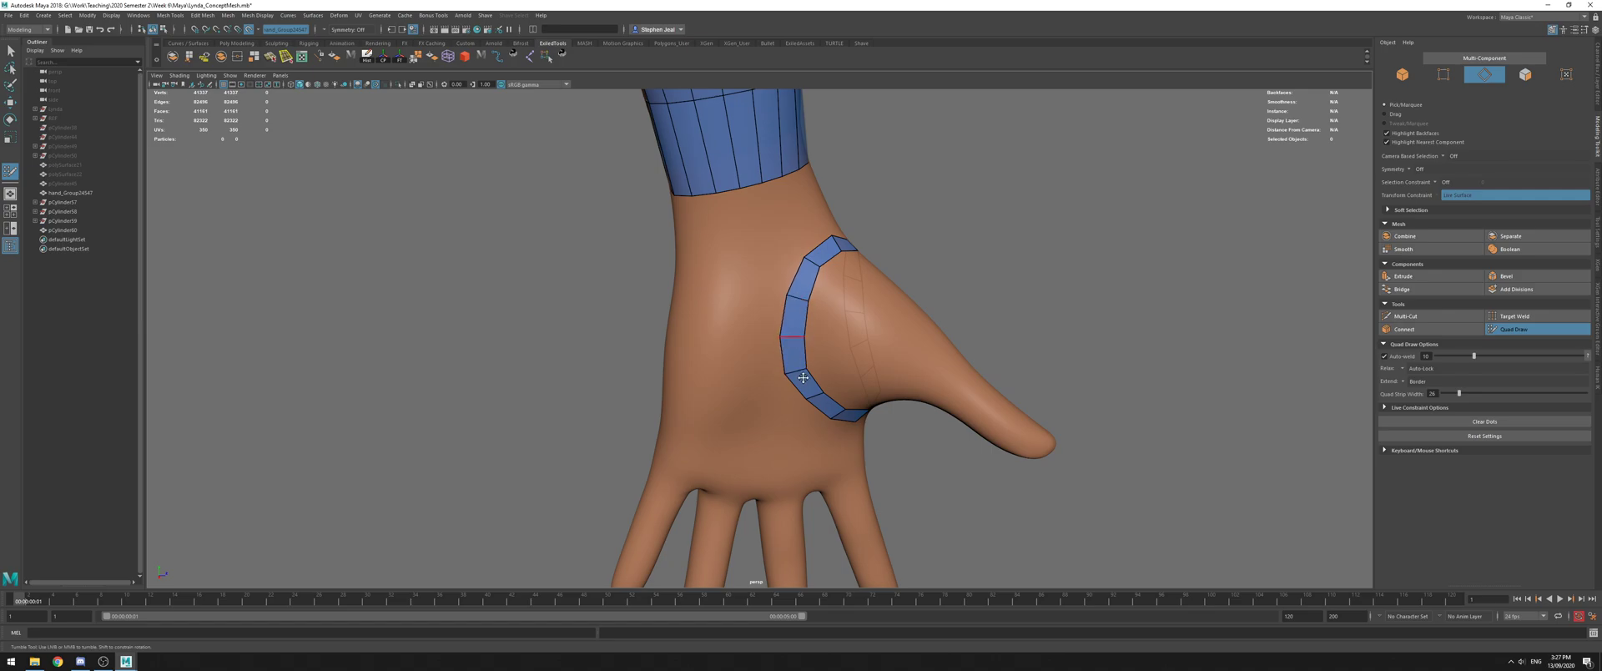
left_click_drag(801, 377, 650, 438, "alt")
middle_click_drag(651, 438, 655, 371, "alt")
right_click_drag(655, 372, 810, 440, "alt")
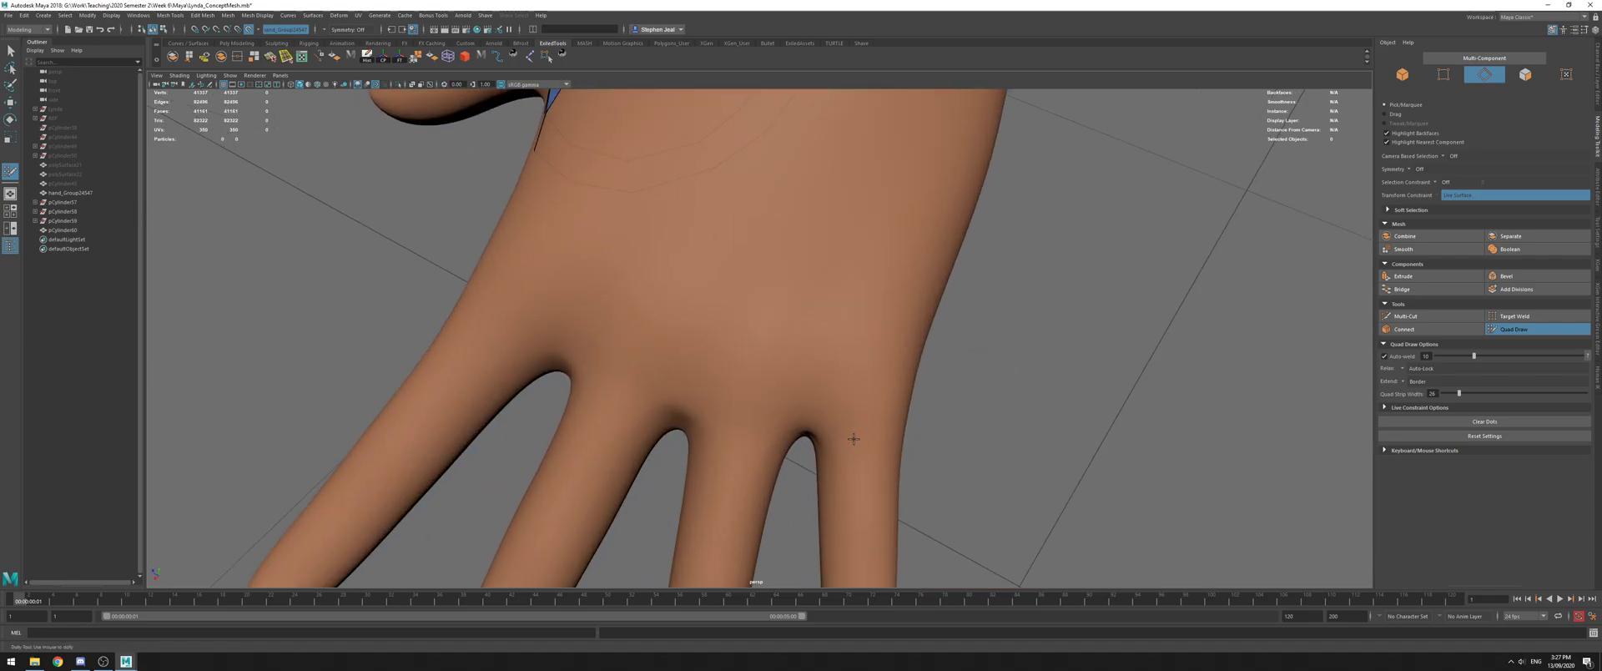
right_click_drag(929, 414, 802, 430, "alt")
left_click_drag(803, 430, 976, 294, "alt")
left_click_drag(832, 263, 783, 267, "alt")
scroll(784, 267, "down", 5)
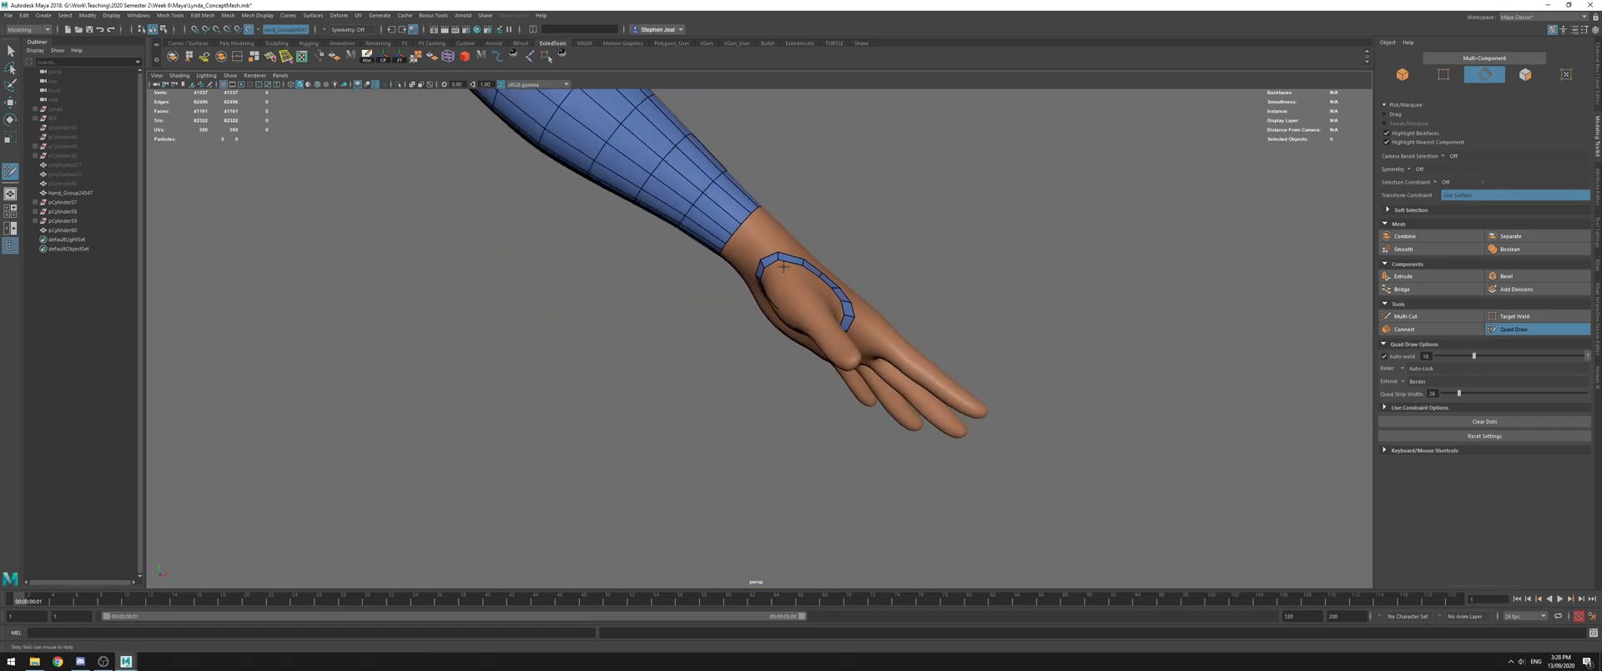
Inspect the single row of quads around the thumb base from the thumb side, the web and the palm
scroll(687, 249, "up", 5)
left_click_drag(687, 249, 993, 295, "alt")
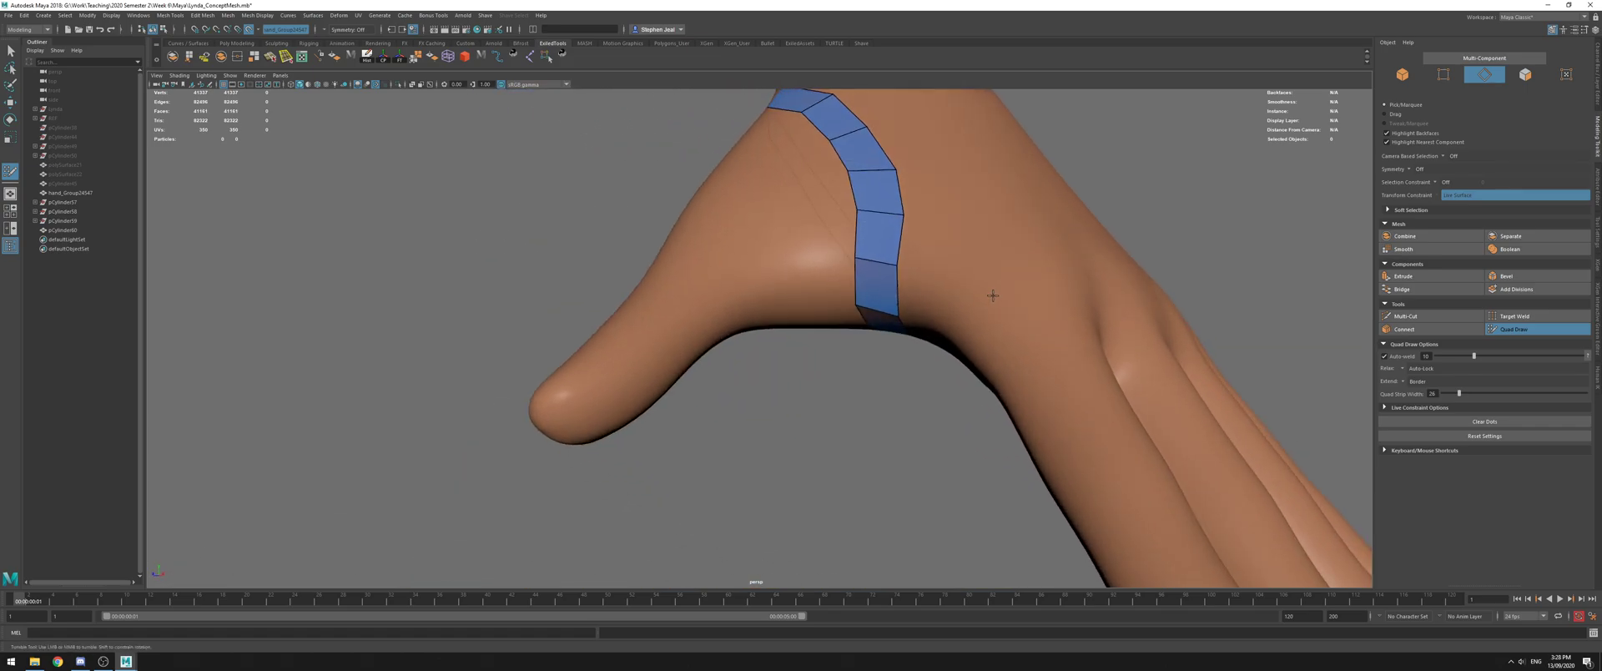
middle_click_drag(979, 274, 869, 344, "alt")
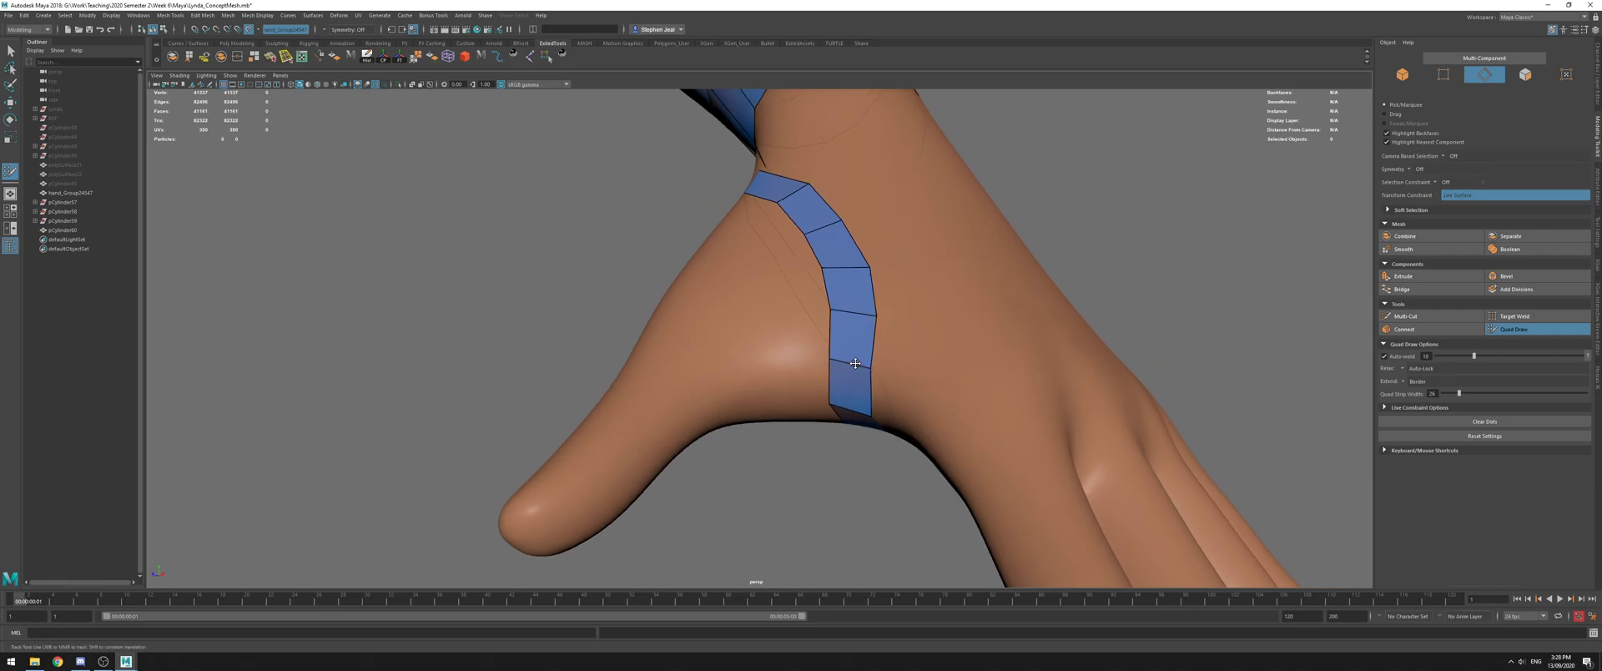
left_click_drag(868, 404, 902, 279, "alt")
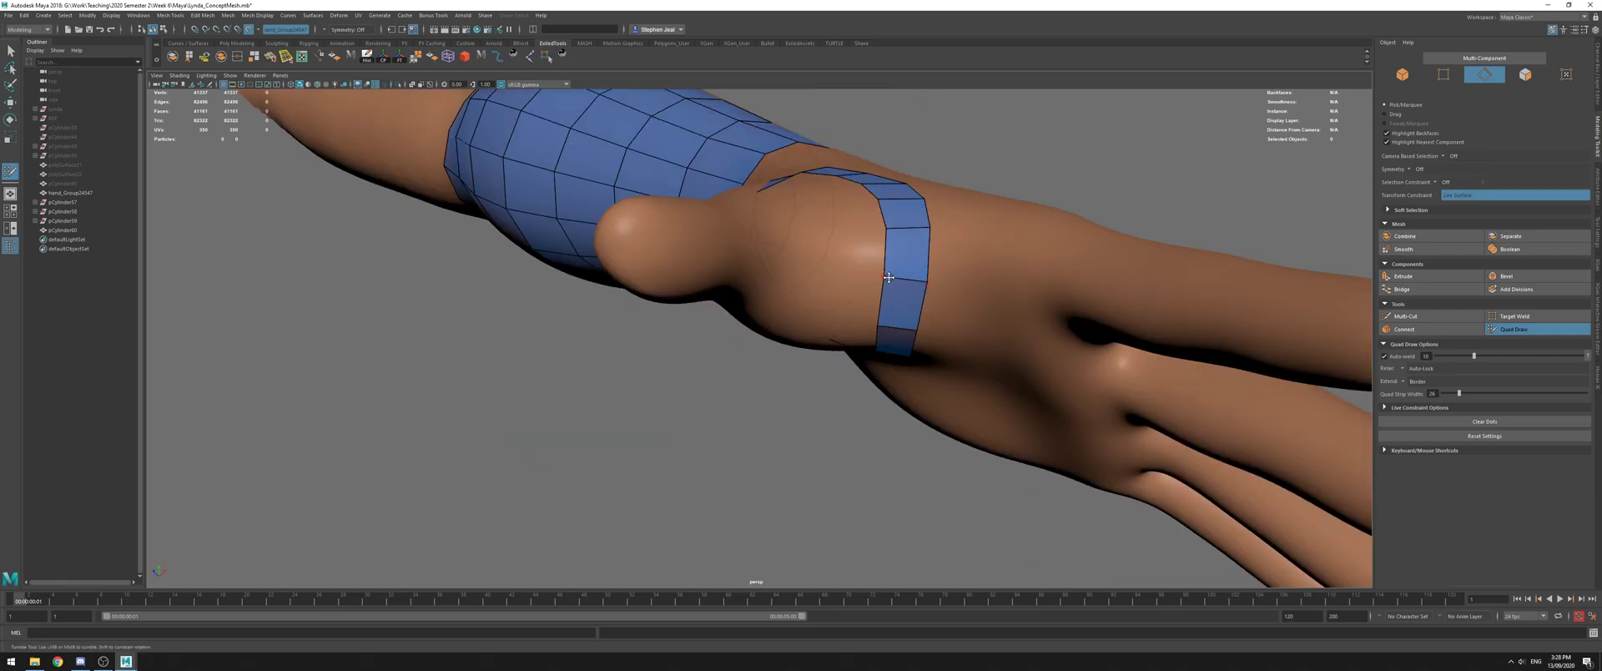
left_click_drag(1016, 289, 769, 372, "alt")
middle_click_drag(584, 342, 795, 325, "alt")
left_click_drag(795, 325, 562, 227, "alt")
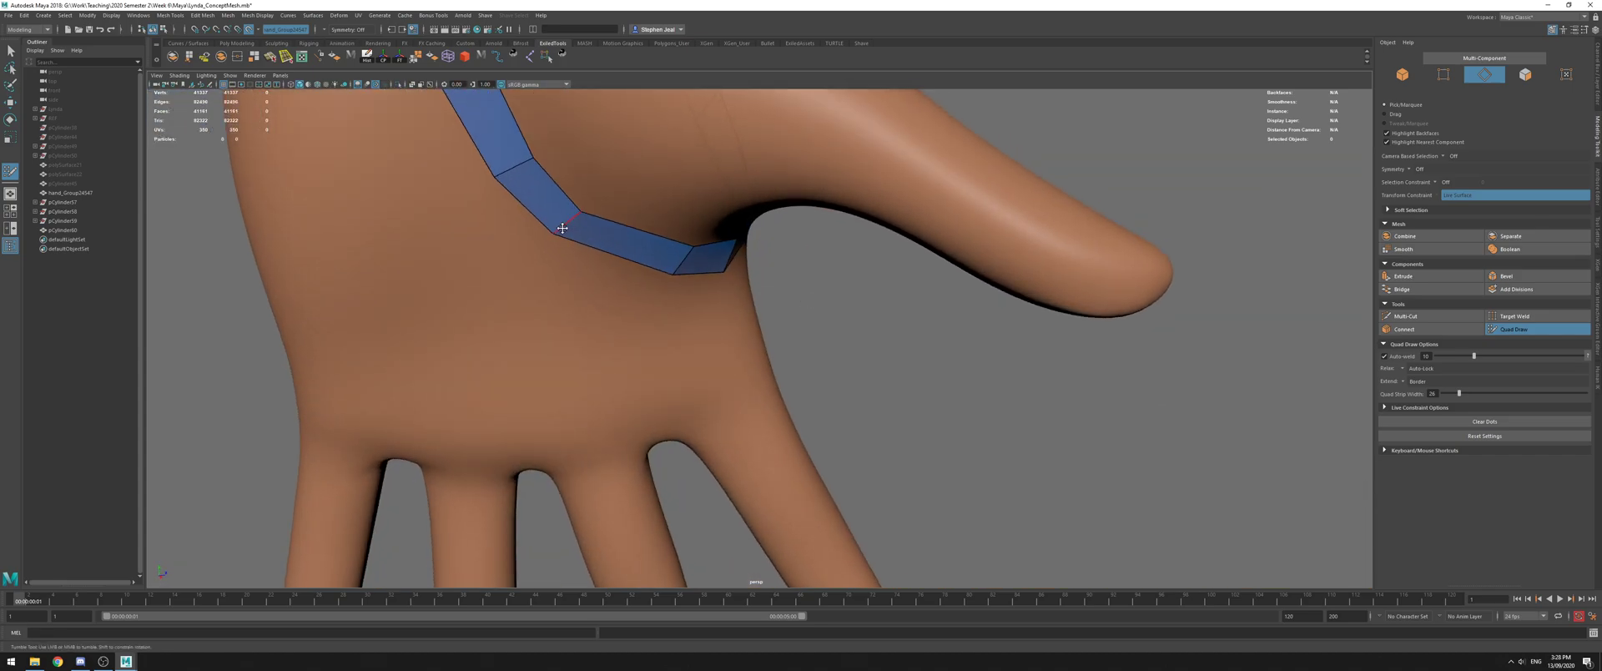
scroll(602, 234, "down", 4)
left_click_drag(648, 269, 720, 181, "alt")
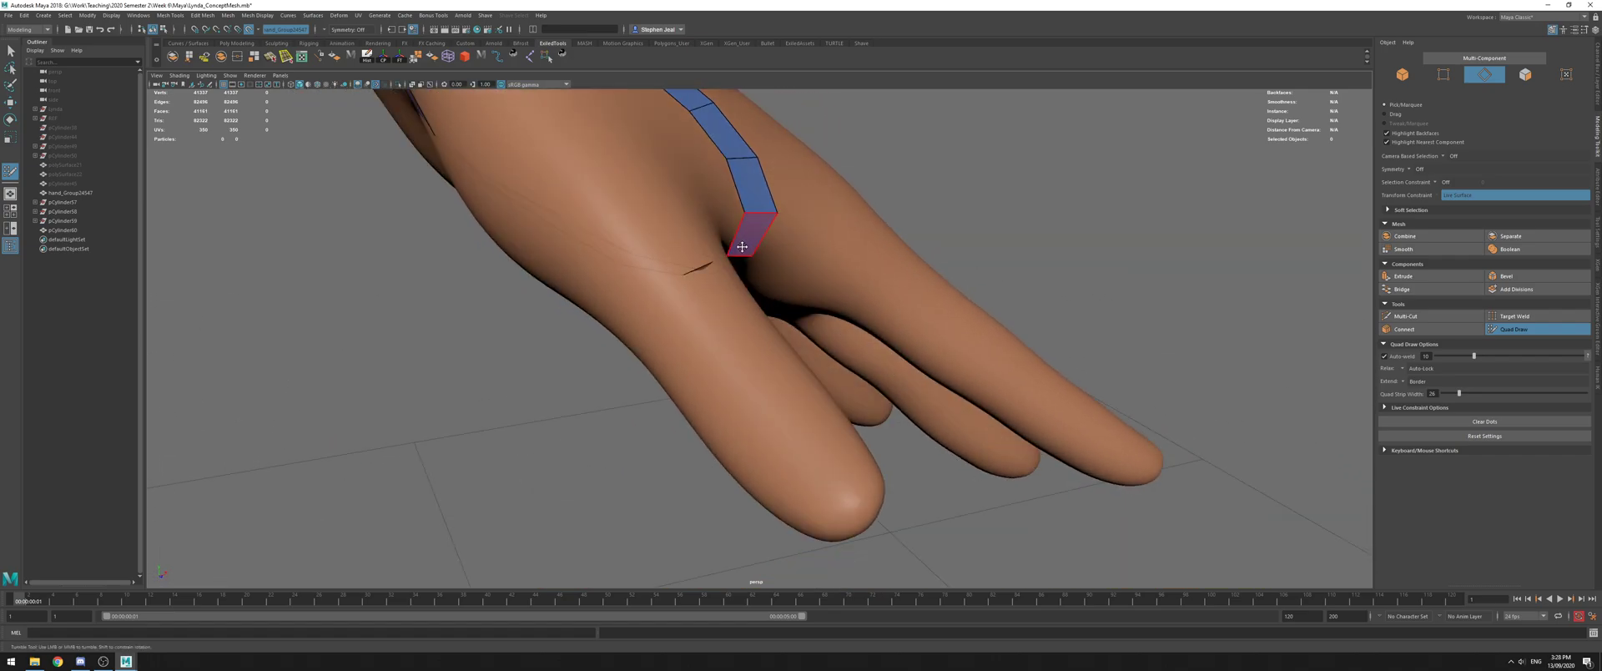
left_click_drag(744, 244, 735, 230, "alt")
left_click_drag(769, 155, 690, 207, "alt")
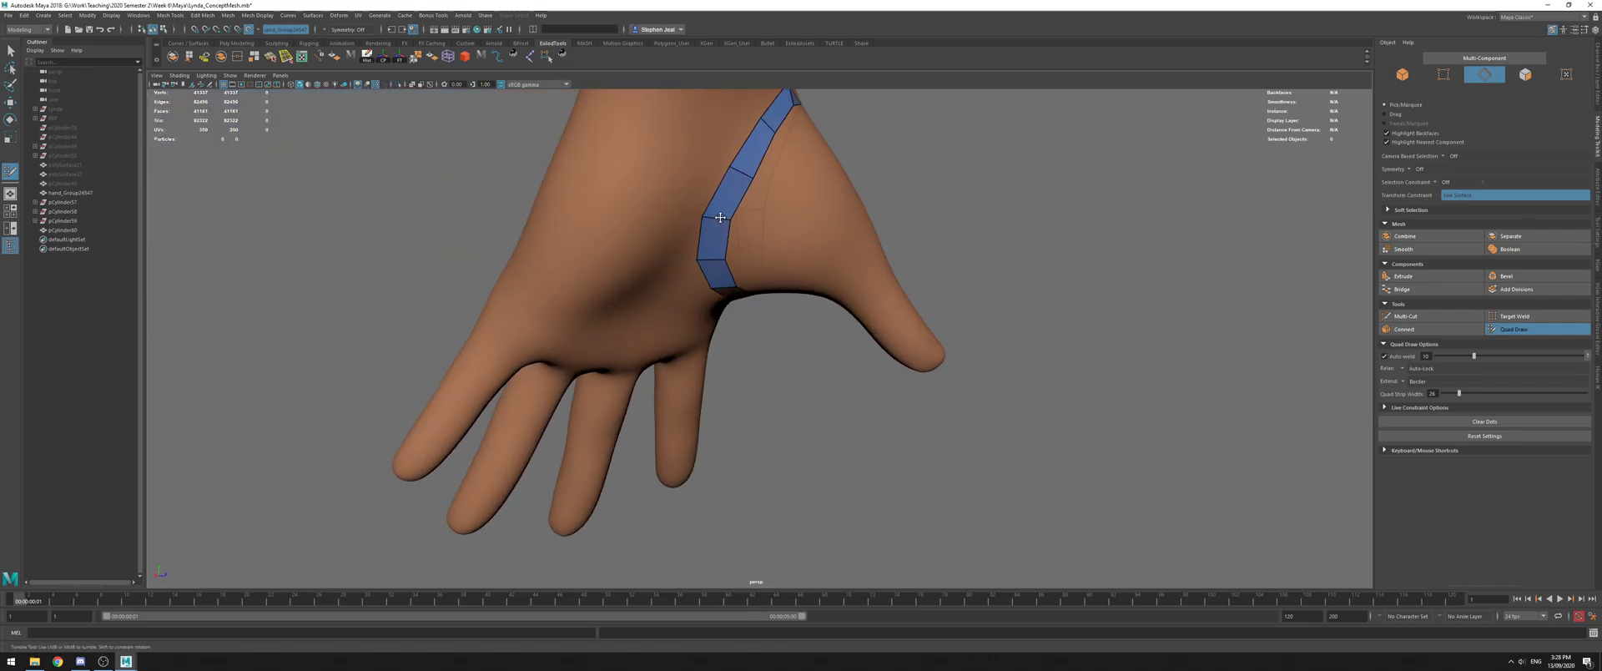
left_click_drag(739, 169, 694, 163, "alt")
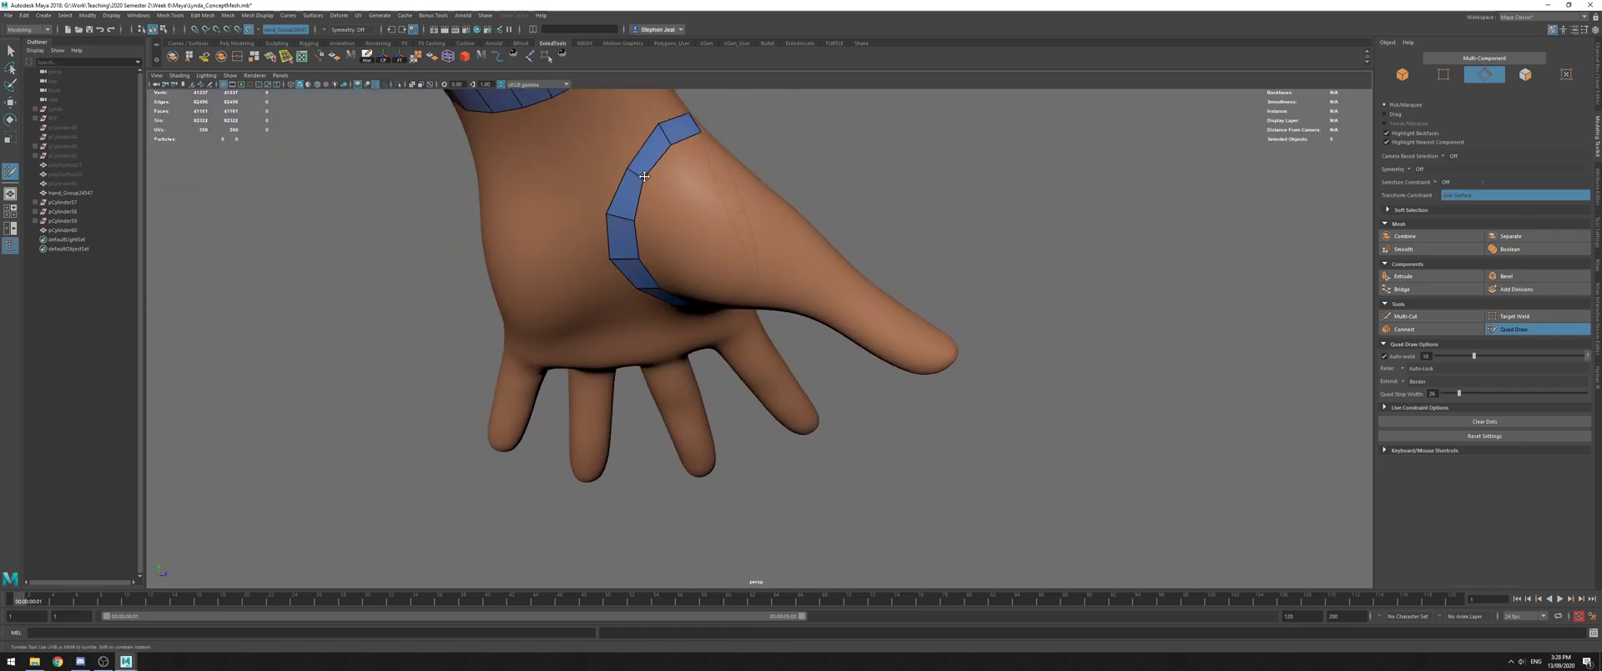
Extend the outer border of the thumb ring across the hand to add another loop of quads
left_click_drag(668, 141, 780, 343, "alt")
left_click_drag(1043, 334, 776, 375, "alt")
left_click_drag(753, 197, 693, 252)
left_click_drag(673, 308, 759, 302, "alt")
left_click_drag(715, 232, 660, 251, "alt")
left_click_drag(799, 327, 628, 277, "alt")
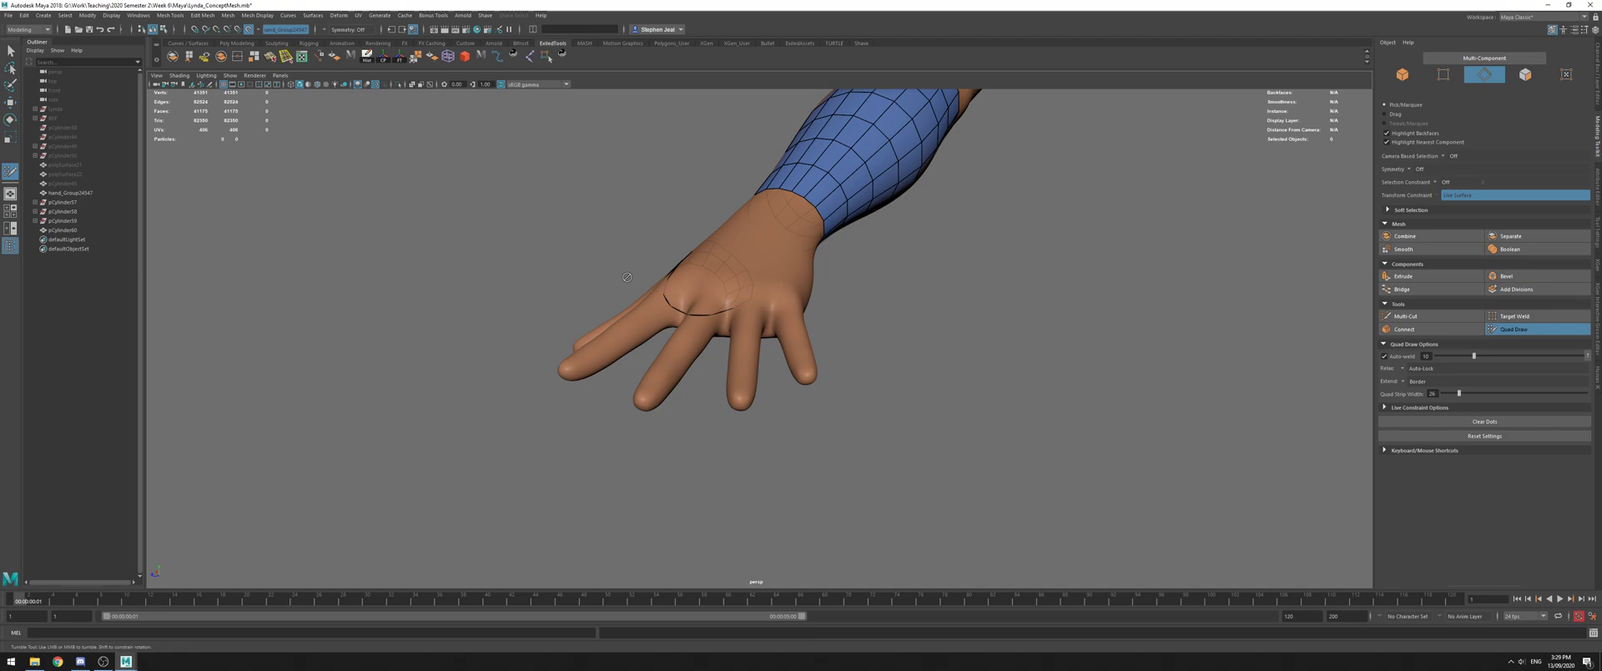
Examine the widened thumb ring in relation to the forearm's wrist edge, the back of the hand and the fingers
left_click_drag(627, 277, 593, 315, "alt")
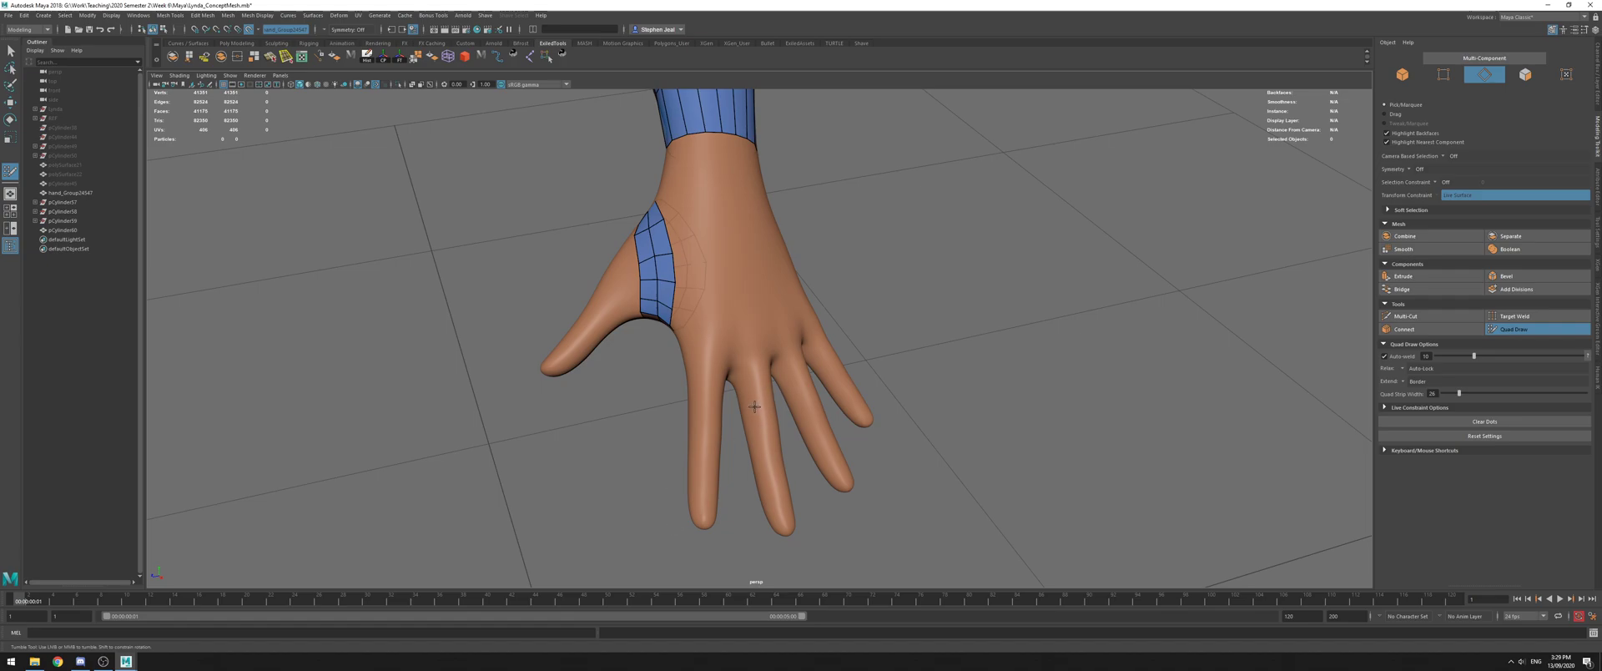
left_click_drag(706, 334, 778, 318, "alt")
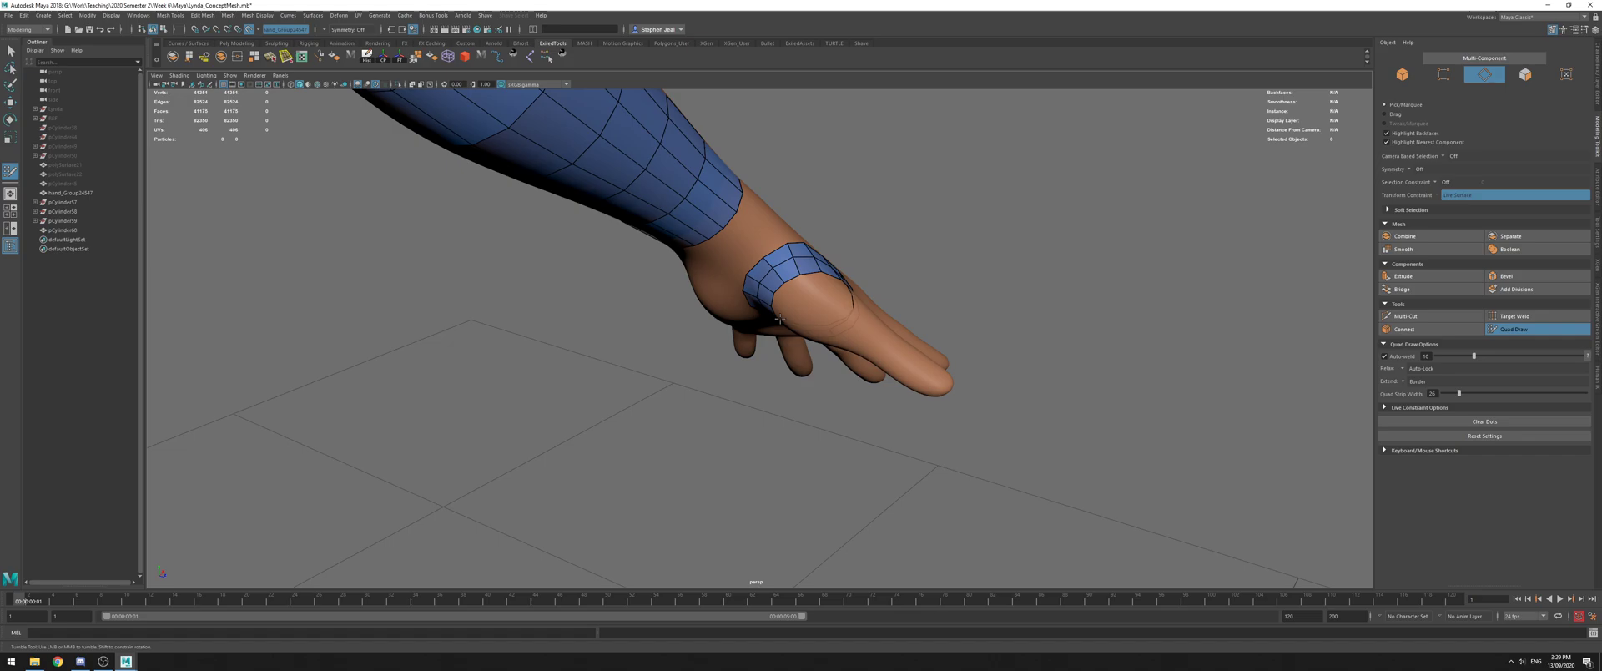
mouse_move(703, 285)
left_mouse_down("alt")
mouse_move(843, 322)
mouse_move(753, 284)
left_mouse_up("alt")
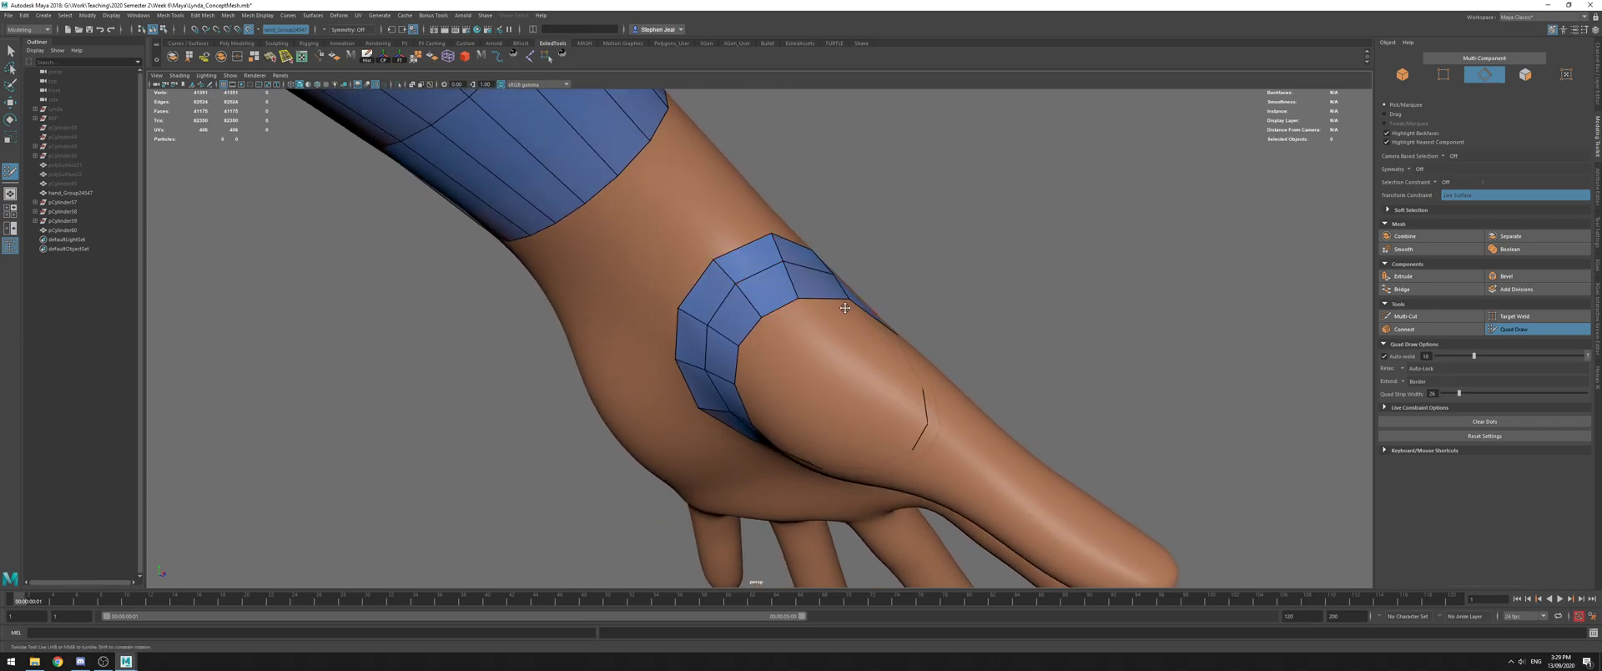
left_click_drag(870, 312, 729, 278, "alt")
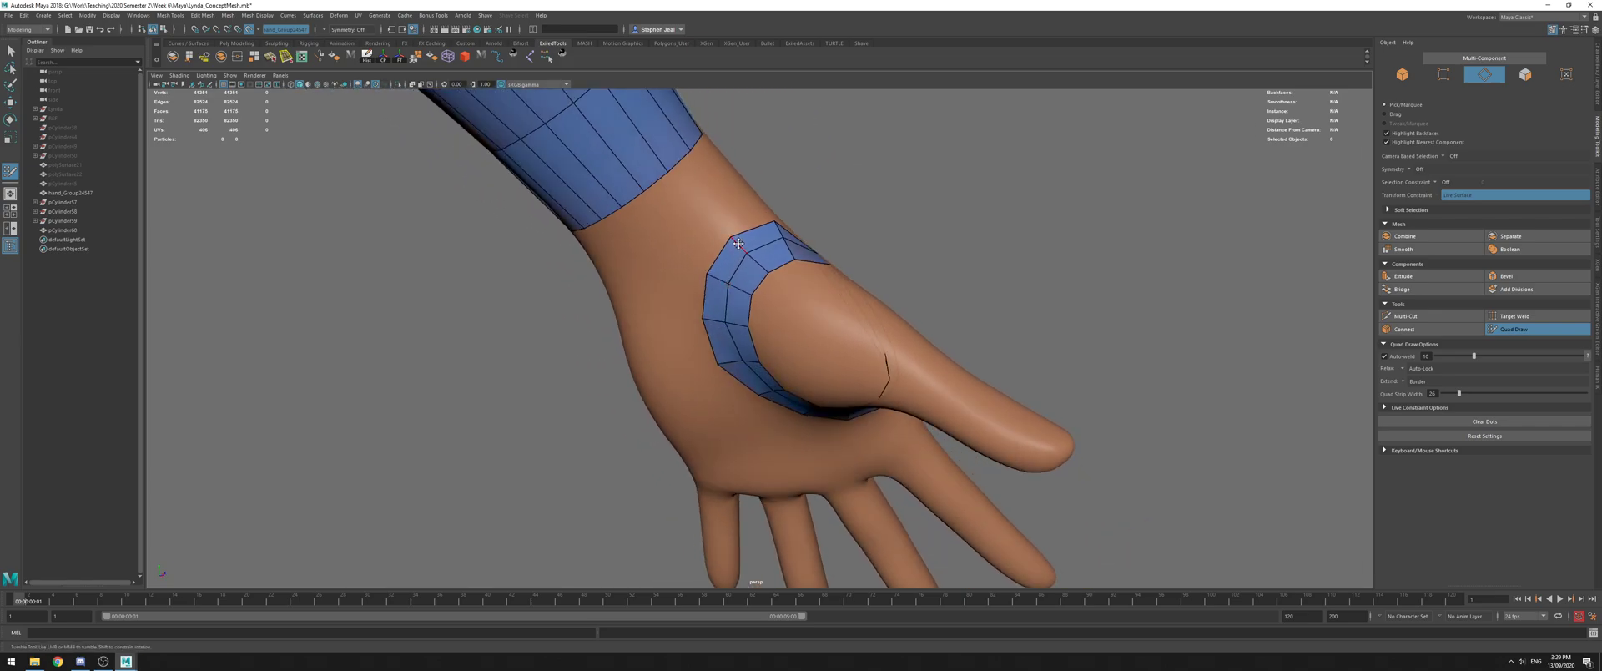
right_click_drag(739, 242, 791, 270, "alt")
left_click_drag(791, 270, 642, 265, "alt")
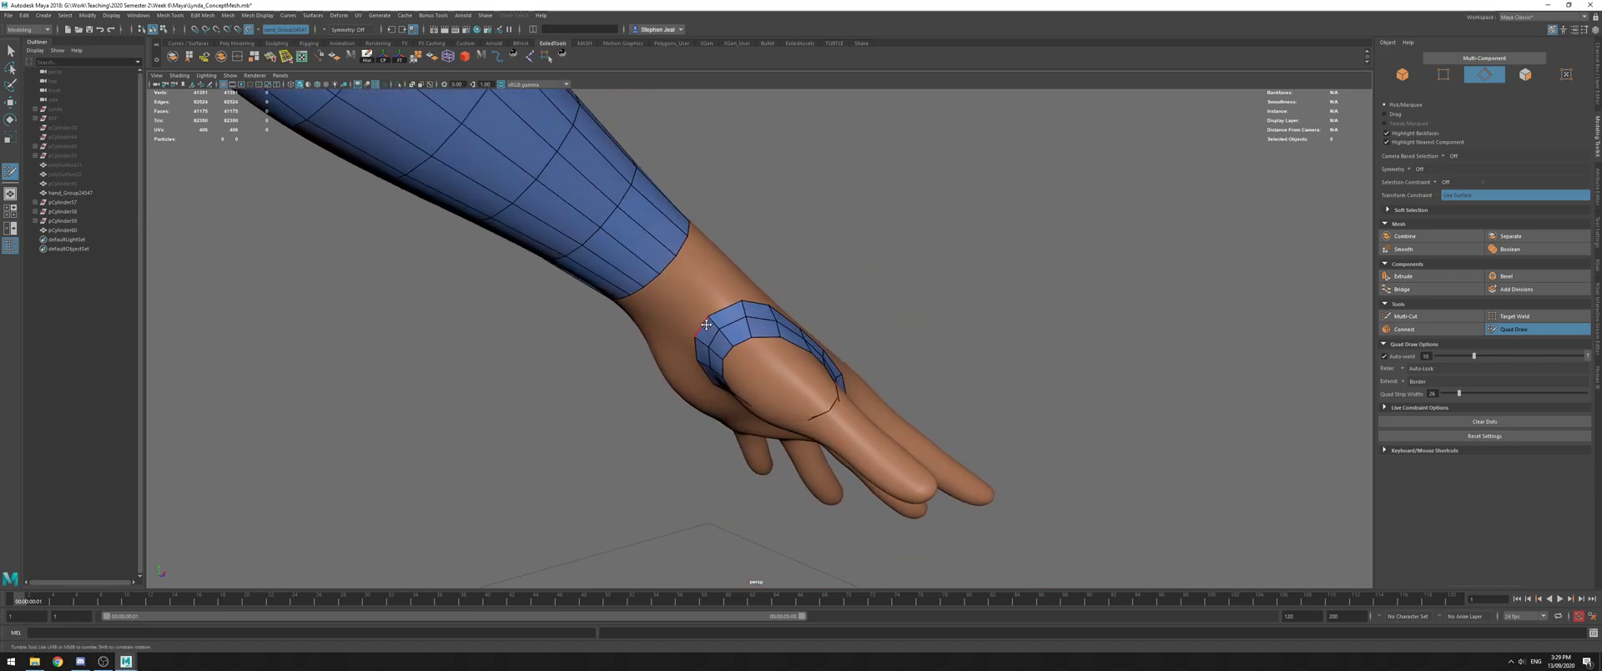
left_click_drag(773, 380, 670, 304, "alt")
left_click_drag(766, 386, 622, 303, "alt")
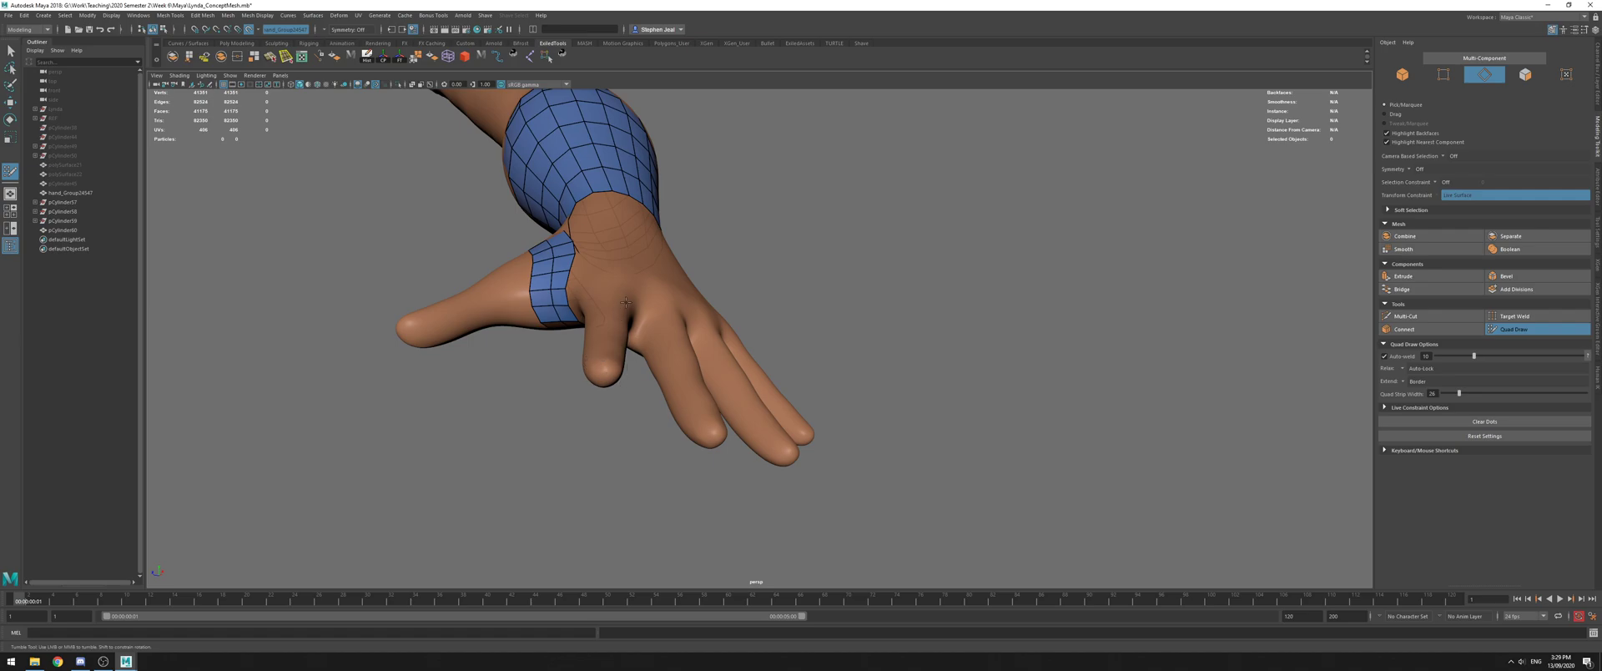
left_click_drag(767, 372, 742, 432, "alt")
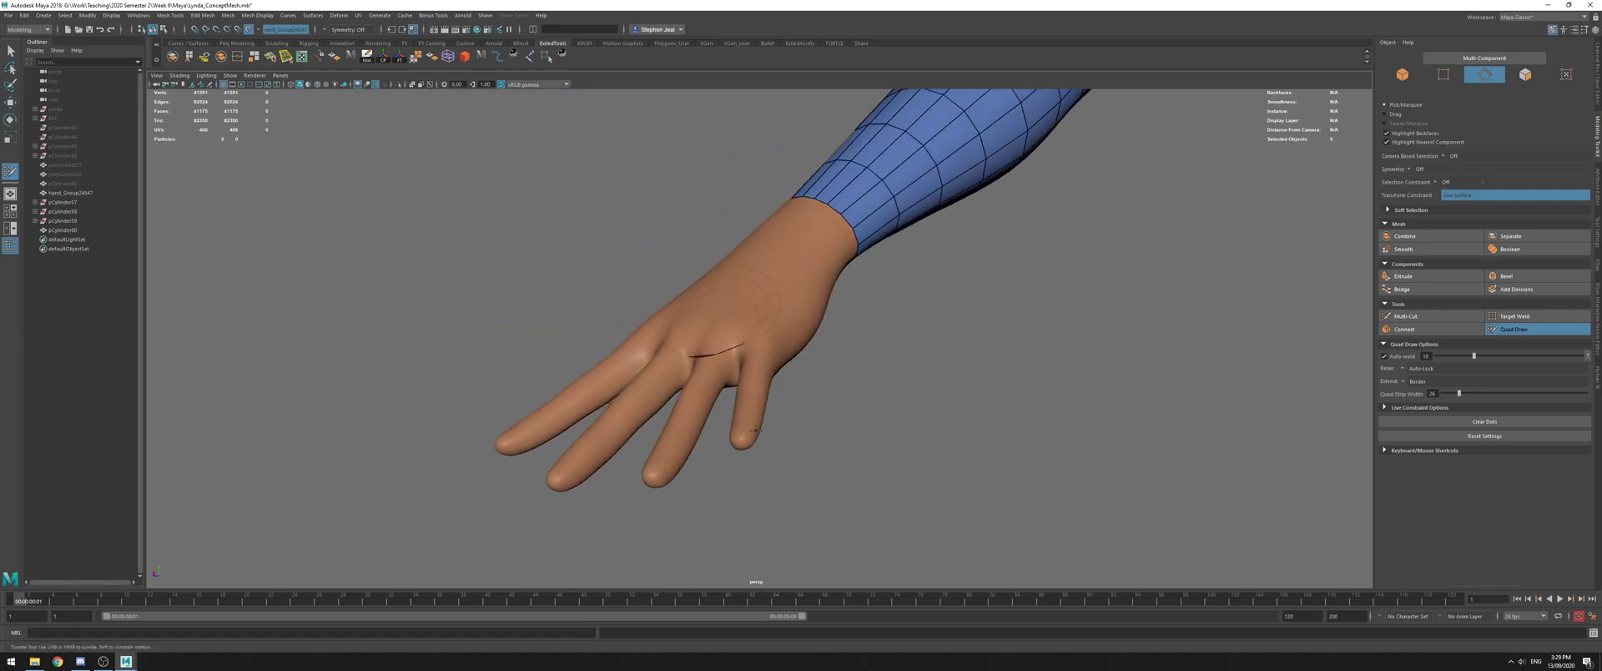
left_click_drag(793, 386, 591, 208, "alt")
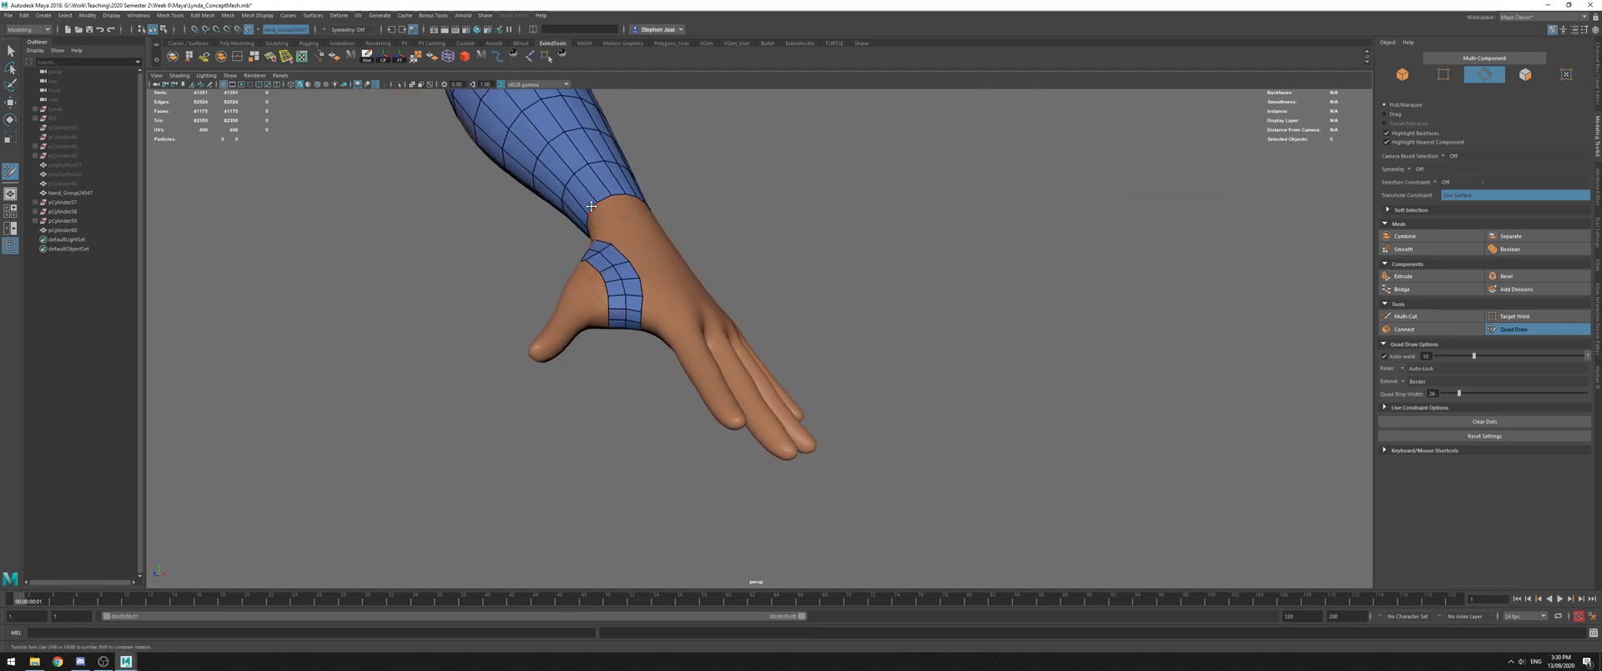
left_click_drag(829, 412, 605, 338, "alt")
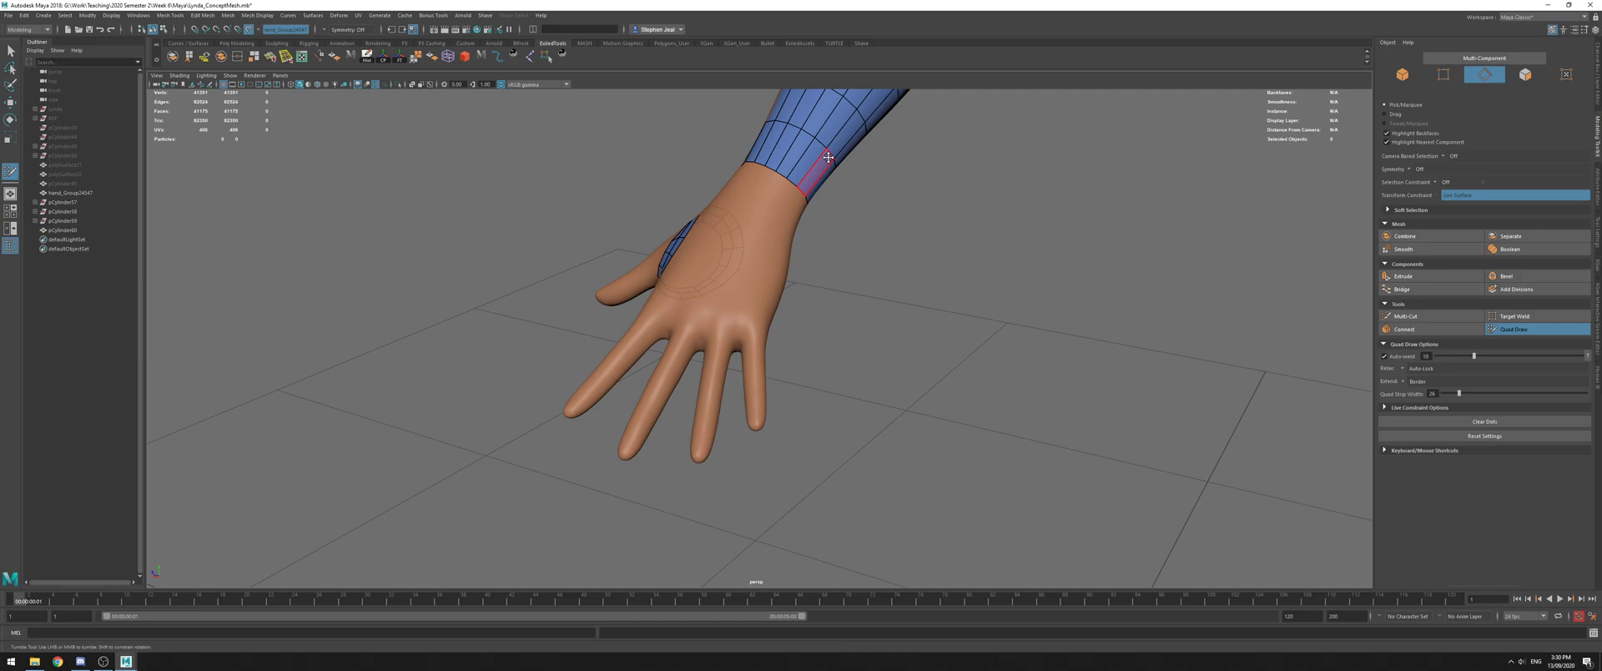
Set Quad Draw's Extend option to Edge and connect the thumb ring to the forearm's wrist edge with a strip of quads
left_click_drag(648, 260, 796, 326, "alt")
left_click(1404, 386)
left_click(1416, 389)
mouse_move(779, 321)
left_mouse_down()
mouse_move(704, 246)
mouse_move(834, 302)
mouse_move(733, 285)
left_mouse_up()
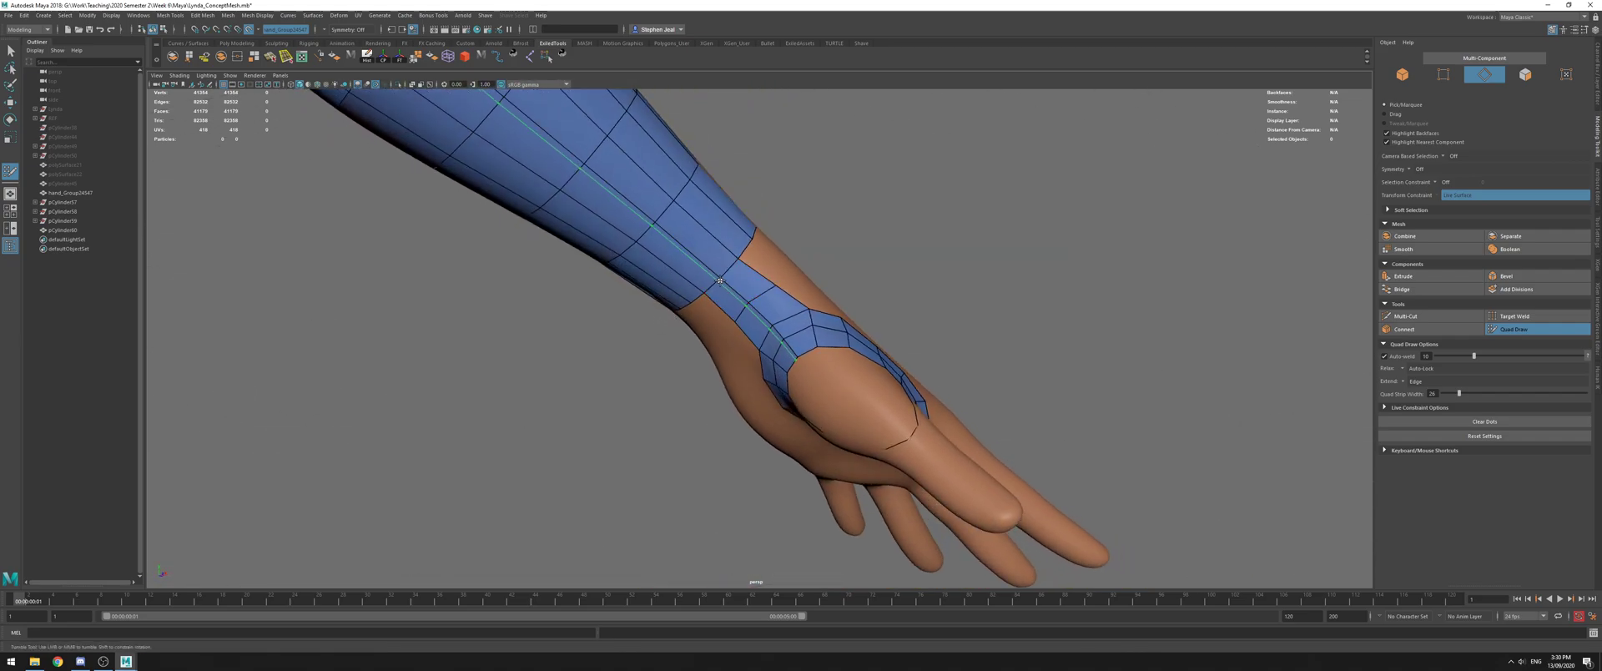
Select the edge loop through the connecting strip, view the retopology mesh in isolation to check its edge flow, and show the hidden objects again
key("q")
double_click(708, 268)
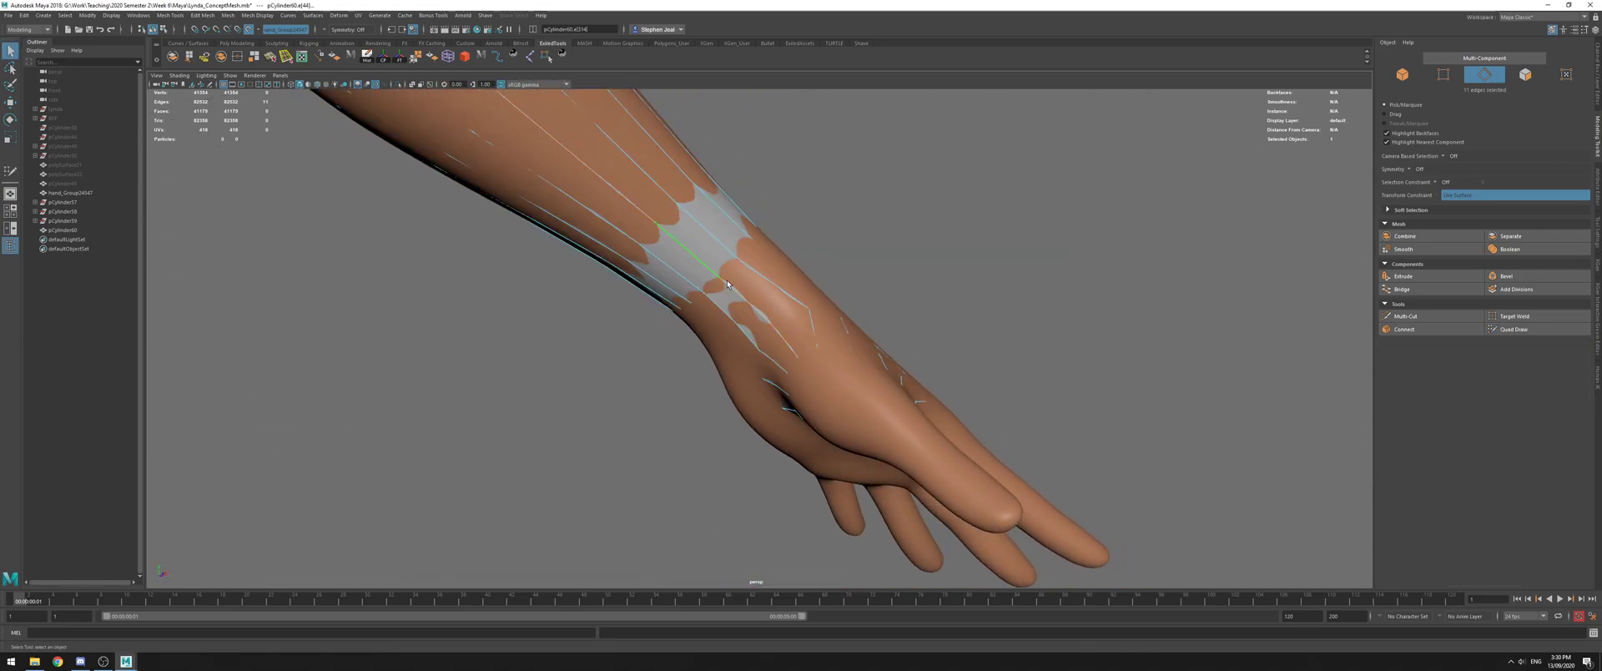
key("alt+h")
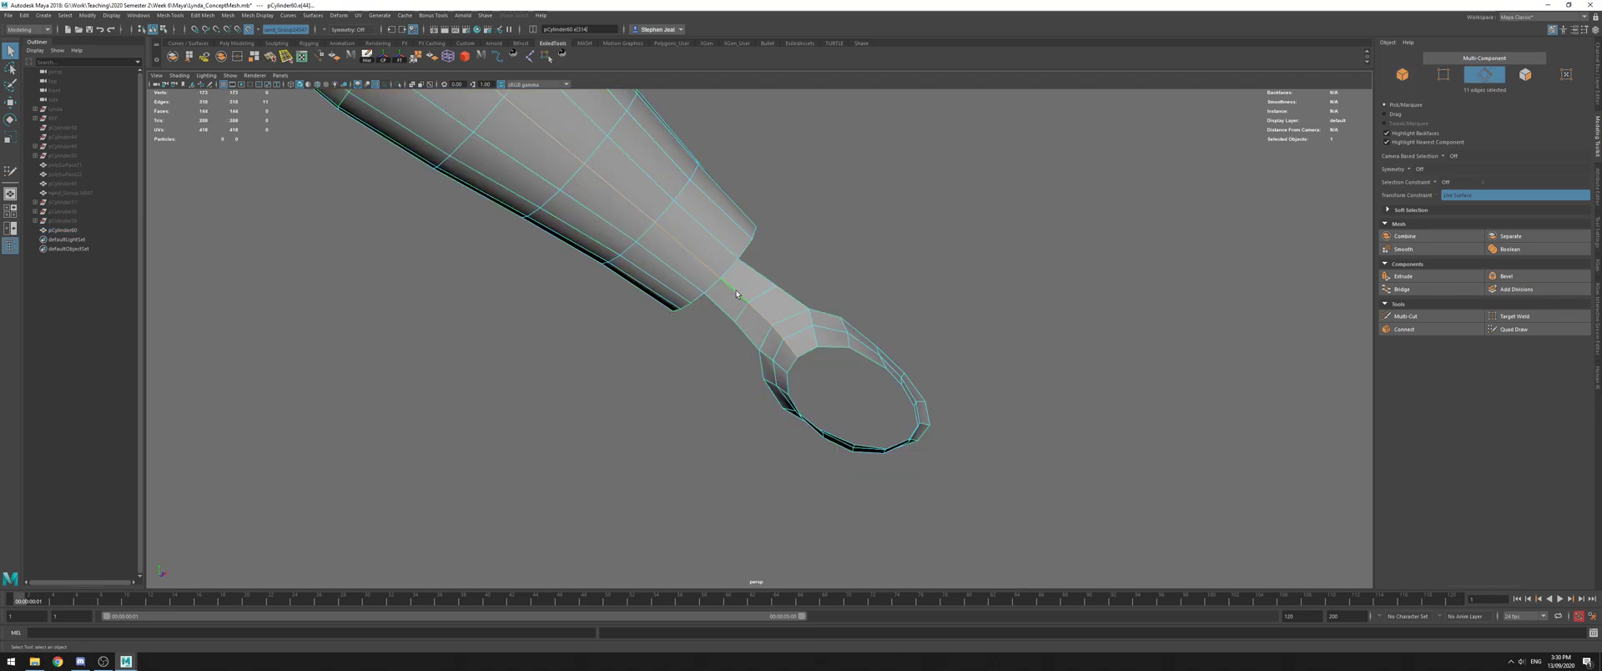
scroll(684, 221, "down", 5)
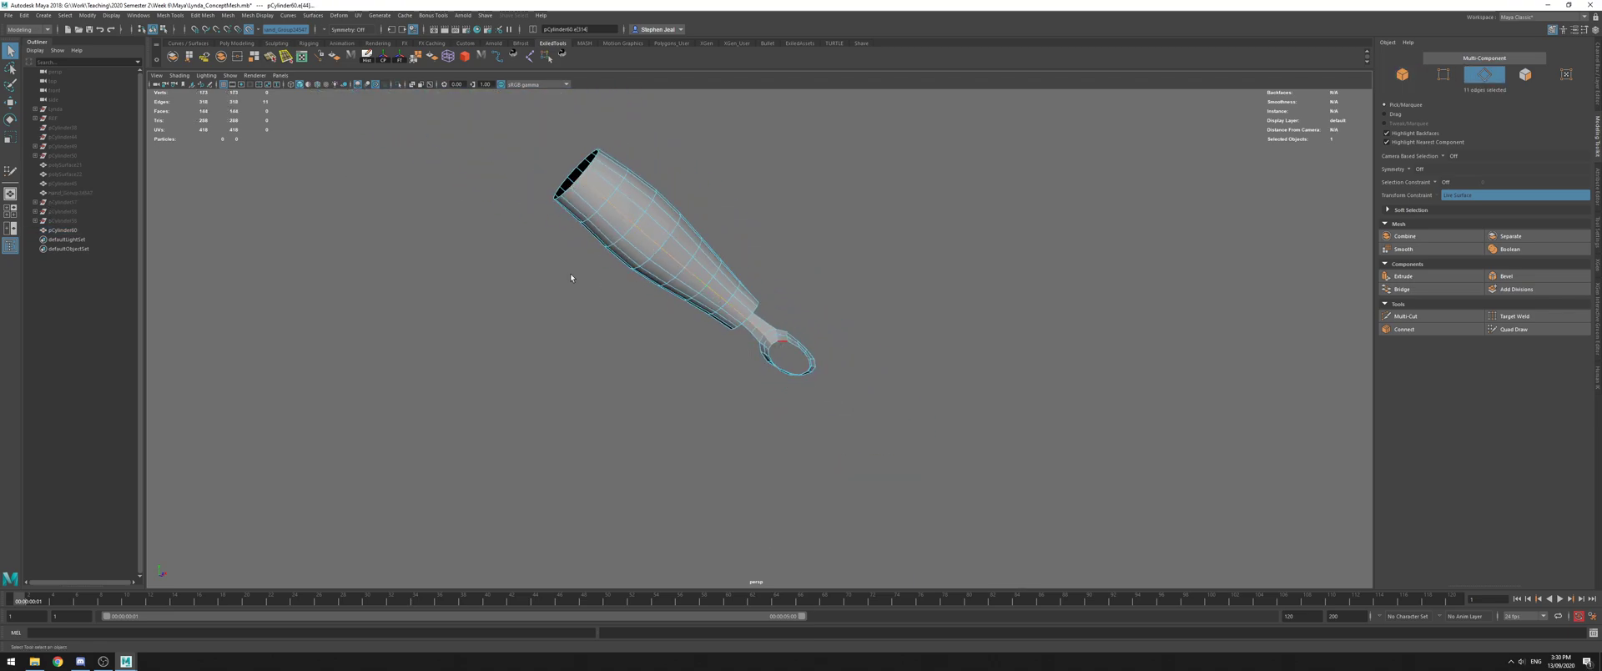
scroll(696, 284, "up", 5)
key("ctrl+shift+h")
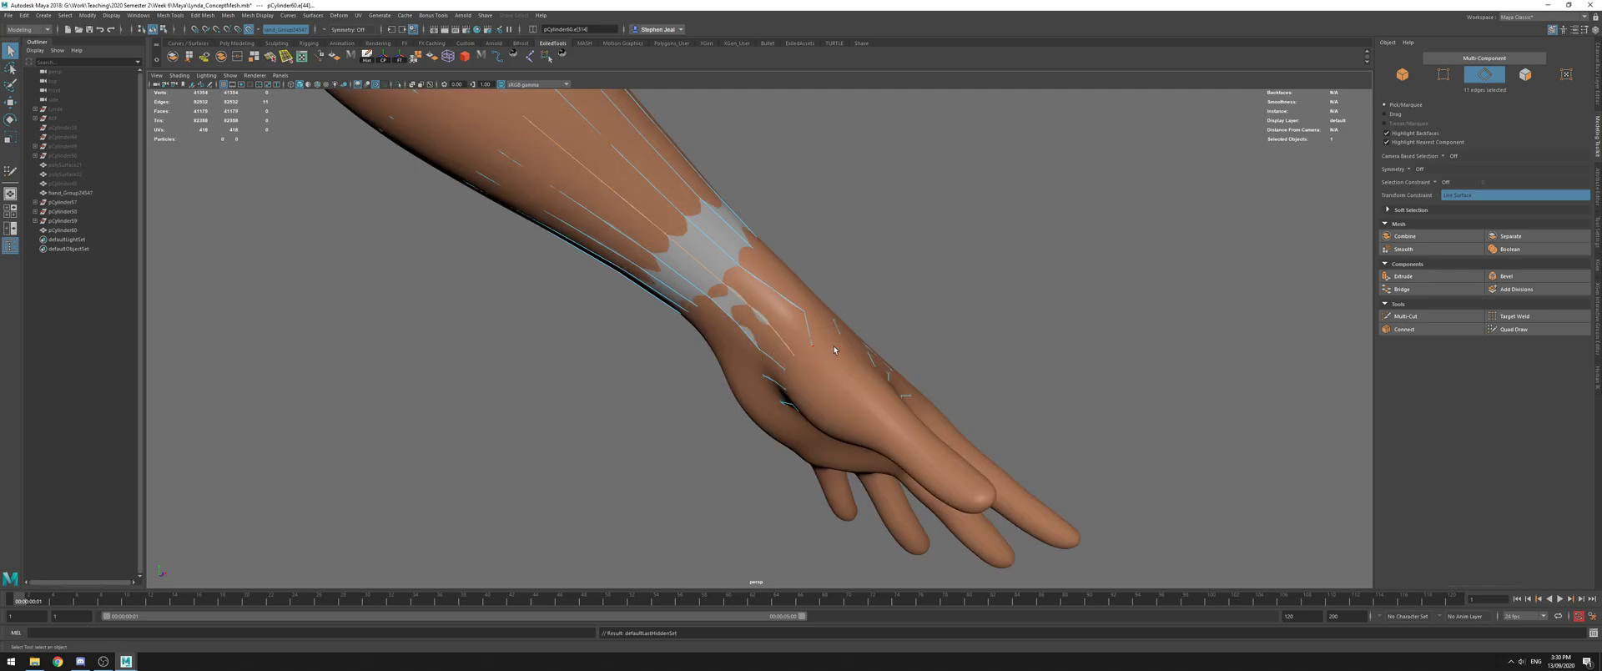
Reactivate Quad Draw and examine the wrist connection, the back of the hand and the finger bases
left_click(1513, 329)
middle_click_drag(876, 325, 755, 200, "alt")
left_click_drag(755, 200, 659, 100, "alt")
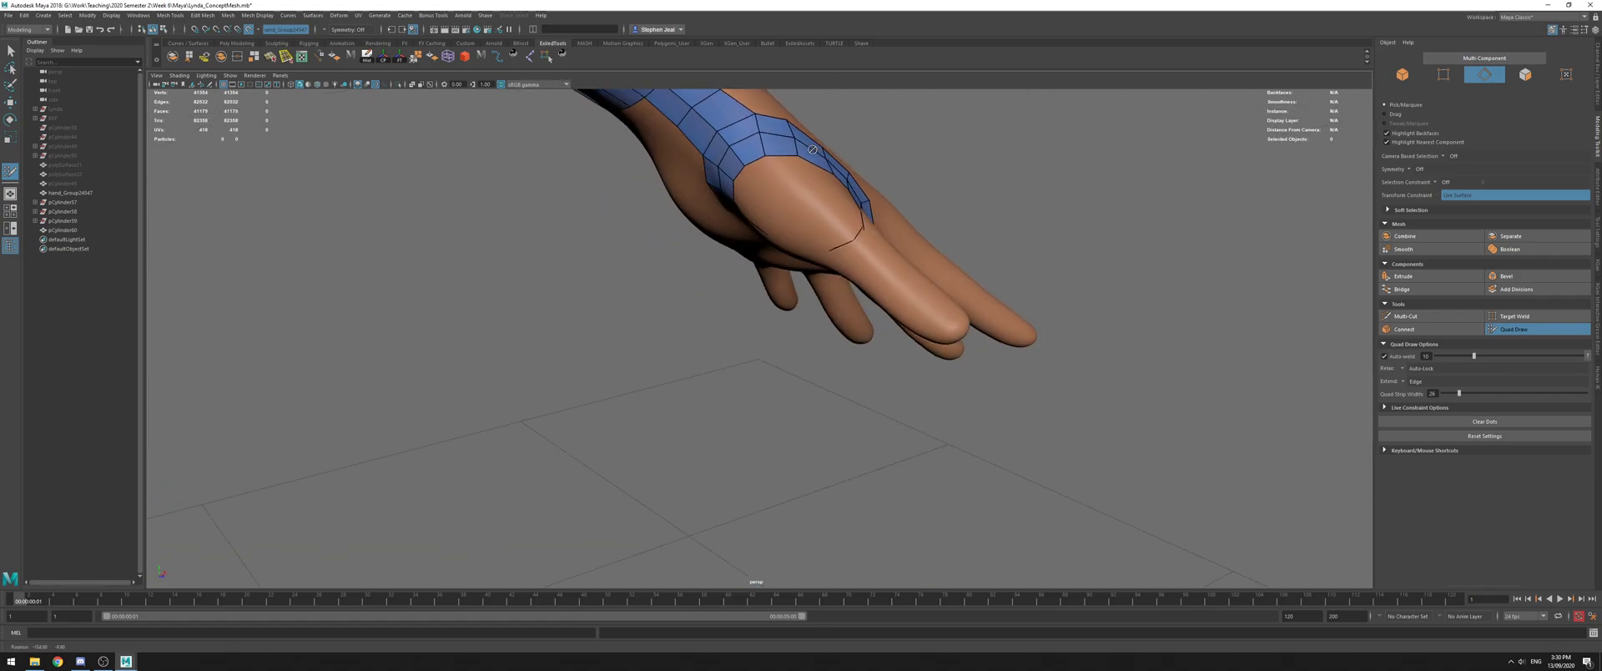
middle_click_drag(659, 100, 698, 207, "alt")
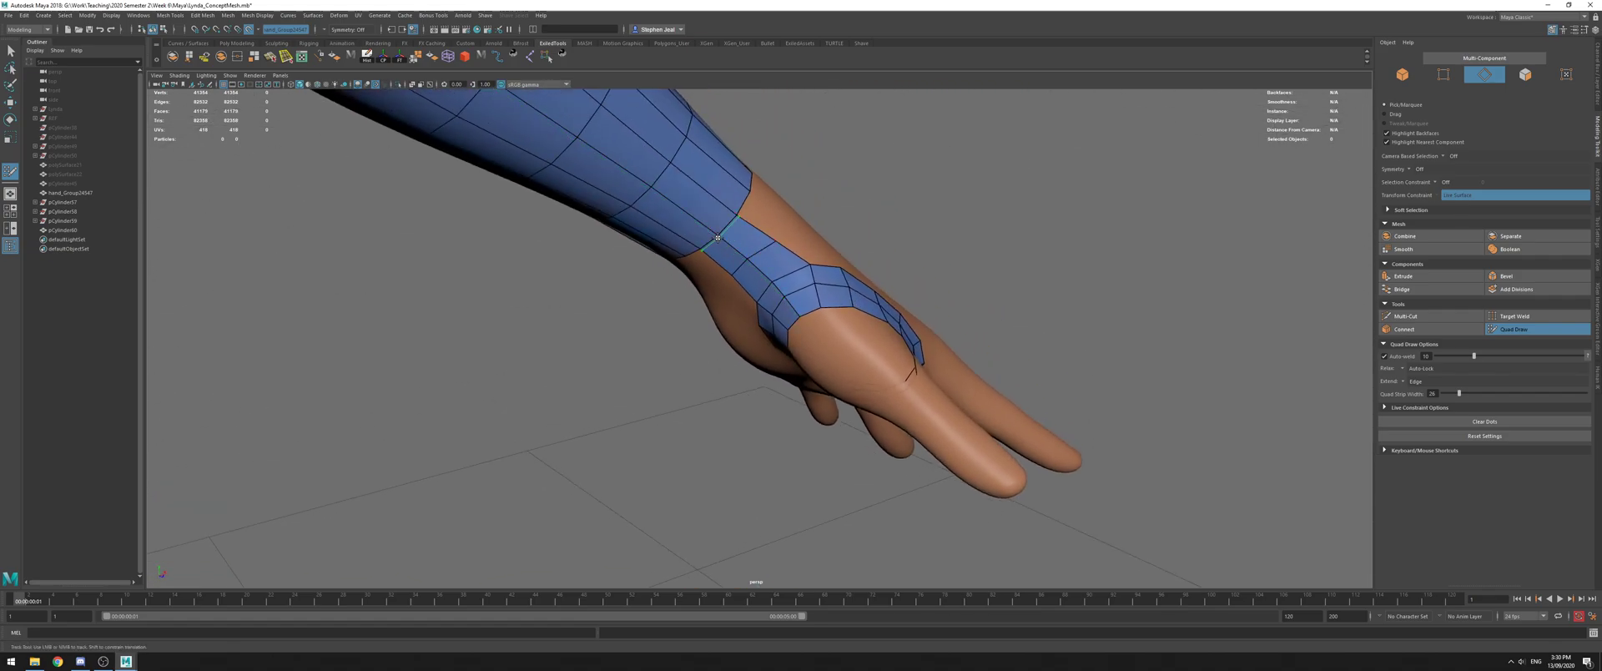
left_click_drag(729, 243, 523, 254, "alt")
right_click_drag(523, 255, 584, 297, "alt")
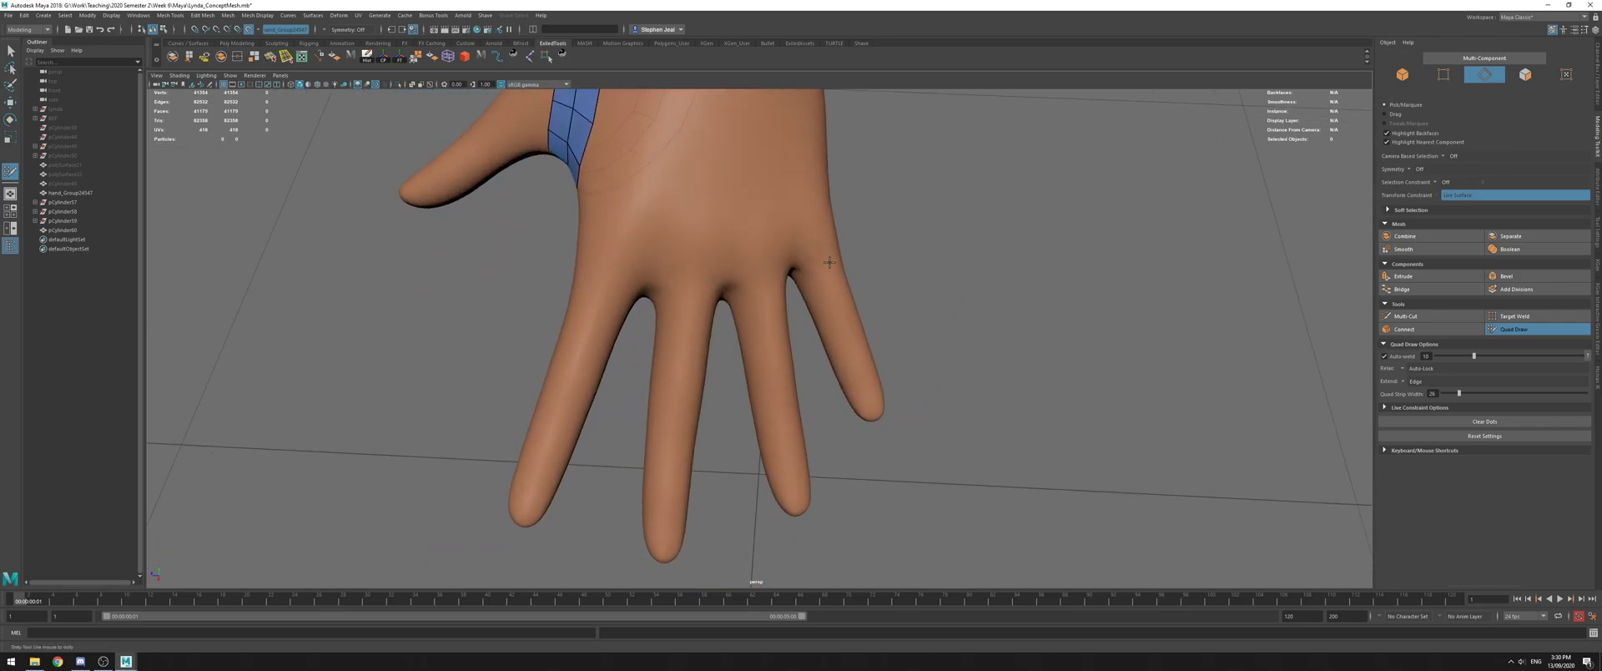
Leave Quad Draw, return to object mode and turn off the hand's live surface
key("q")
right_click_drag(698, 256, 626, 183, "alt")
key("F8")
left_click(542, 163)
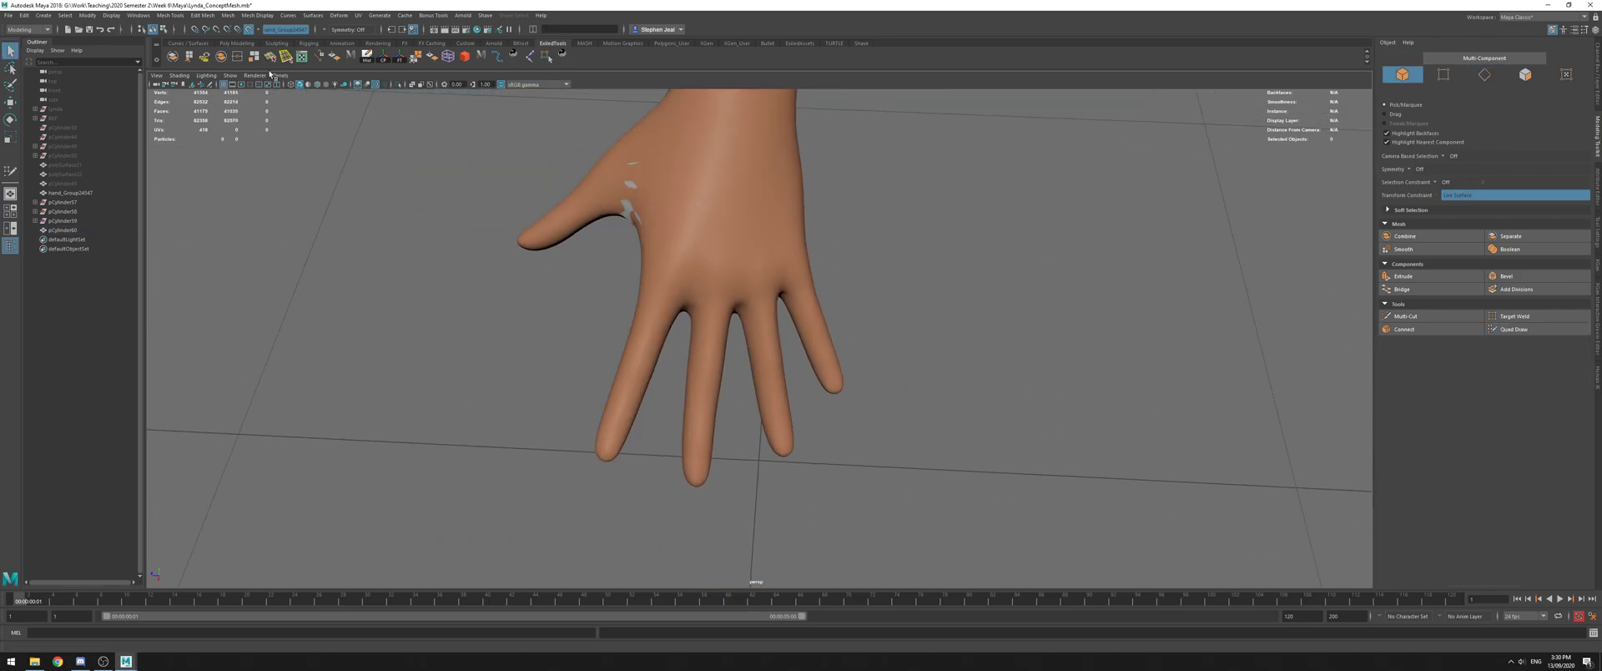
left_click(248, 29)
Create a polygon cylinder beside the hand with 14 subdivisions around its axis
left_click_drag(904, 272, 916, 353, "alt")
right_click_drag(900, 338, 849, 338, "shift")
left_click(849, 366)
left_click(1596, 30)
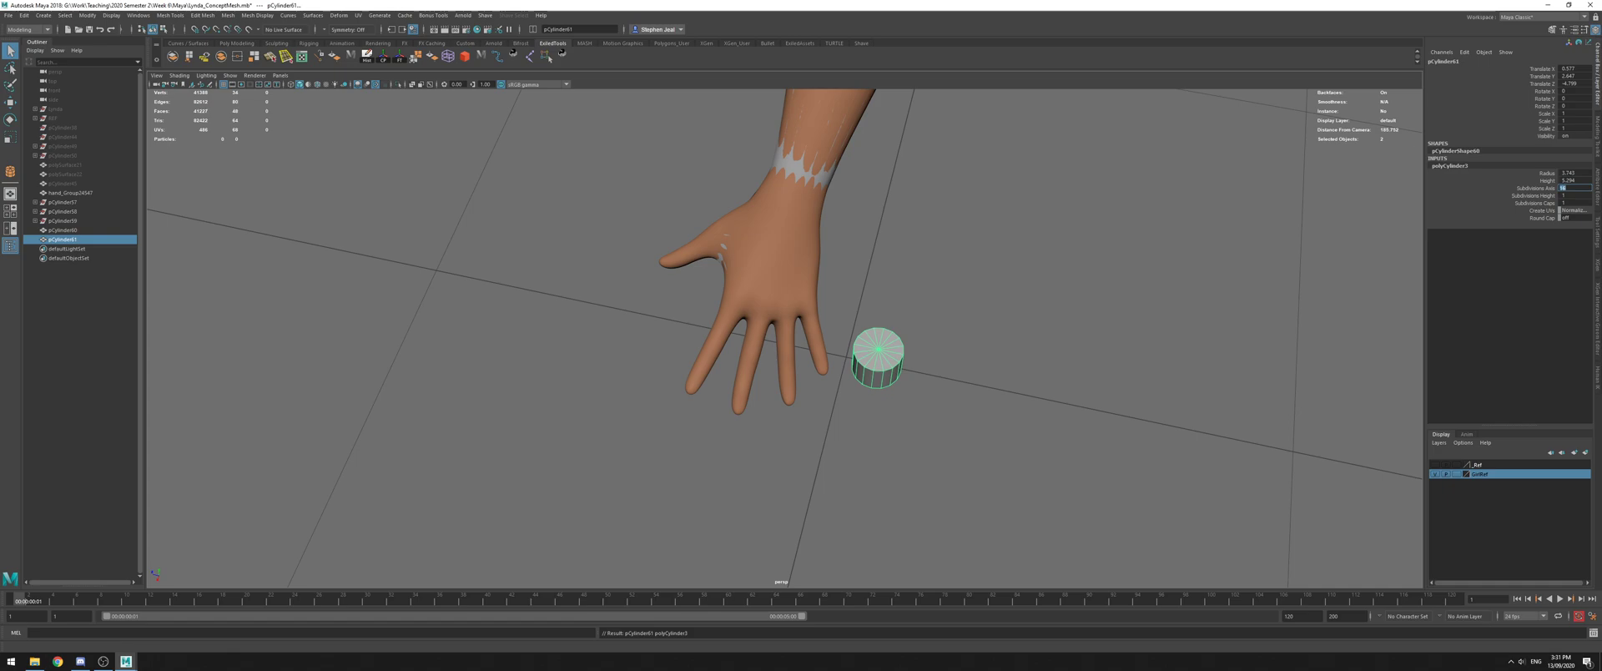
Move the new cylinder from the grid centre to a spot close to the hand and frame it
left_click_drag(1148, 288, 1001, 301, "alt")
right_click_drag(1001, 301, 717, 227, "alt")
key("w")
left_click_drag(693, 220, 553, 198, "alt")
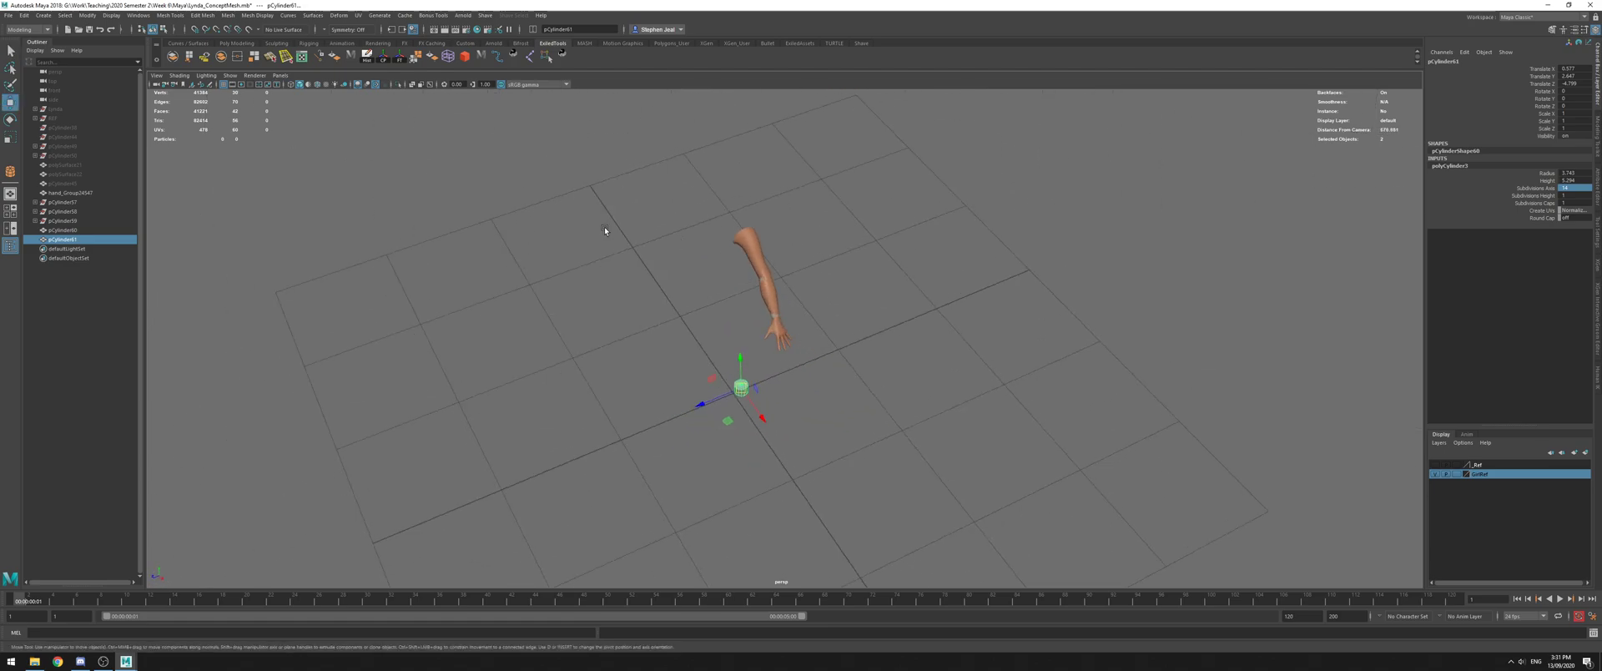
left_click_drag(737, 394, 776, 342)
key("f")
right_click_drag(776, 342, 693, 336, "alt")
left_click_drag(692, 335, 744, 284, "alt")
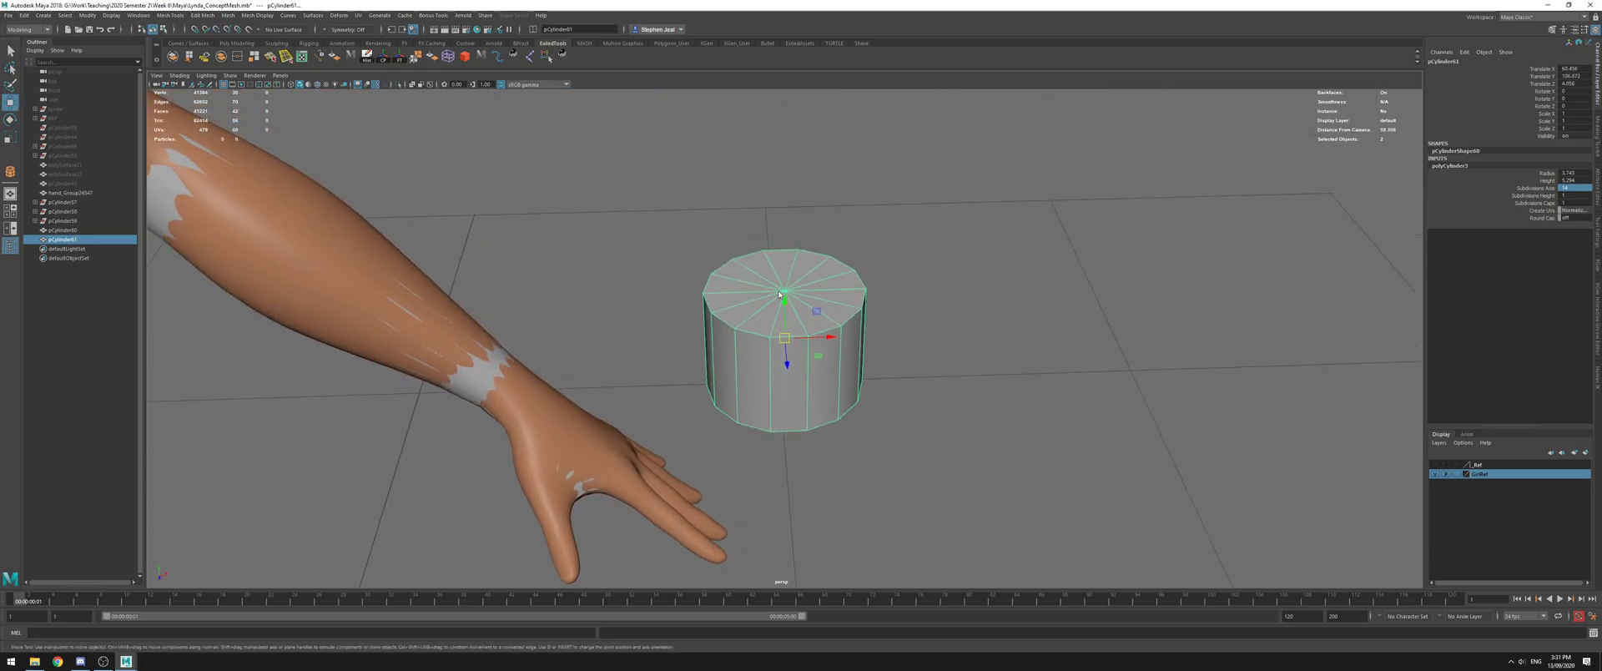
Delete the cap faces at both ends of the cylinder to leave an open band
right_click_drag(744, 284, 744, 311)
right_click_drag(744, 312, 801, 318, "alt")
left_click_drag(801, 319, 808, 454, "alt")
key("q")
left_click_drag(646, 192, 926, 488)
left_click_drag(835, 459, 815, 390, "alt")
left_click_drag(957, 467, 407, 135, "shift")
key("ctrl+z")
key("Delete")
left_click_drag(769, 341, 798, 359)
key("Delete")
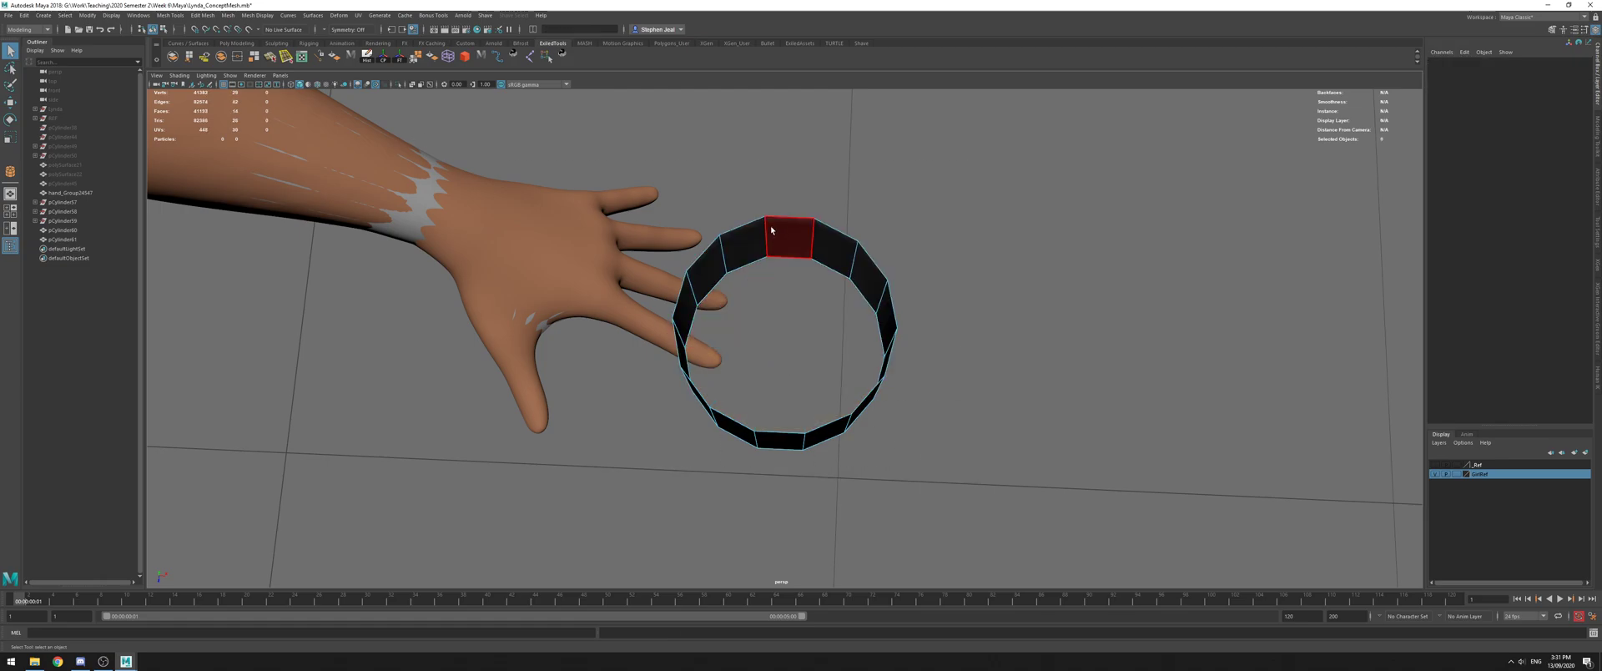
In the front view, move, rotate and scale down the open cylinder to line up with the index finger
right_click_drag(776, 242, 811, 229)
left_click_drag(811, 229, 793, 158, "alt")
right_click_drag(793, 159, 673, 250, "alt")
key("w")
key("e")
key("space")
key("space")
right_click_drag(1110, 491, 159, 373, "alt")
key("space")
key("space")
key("f")
middle_click_drag(523, 376, 583, 308, "alt")
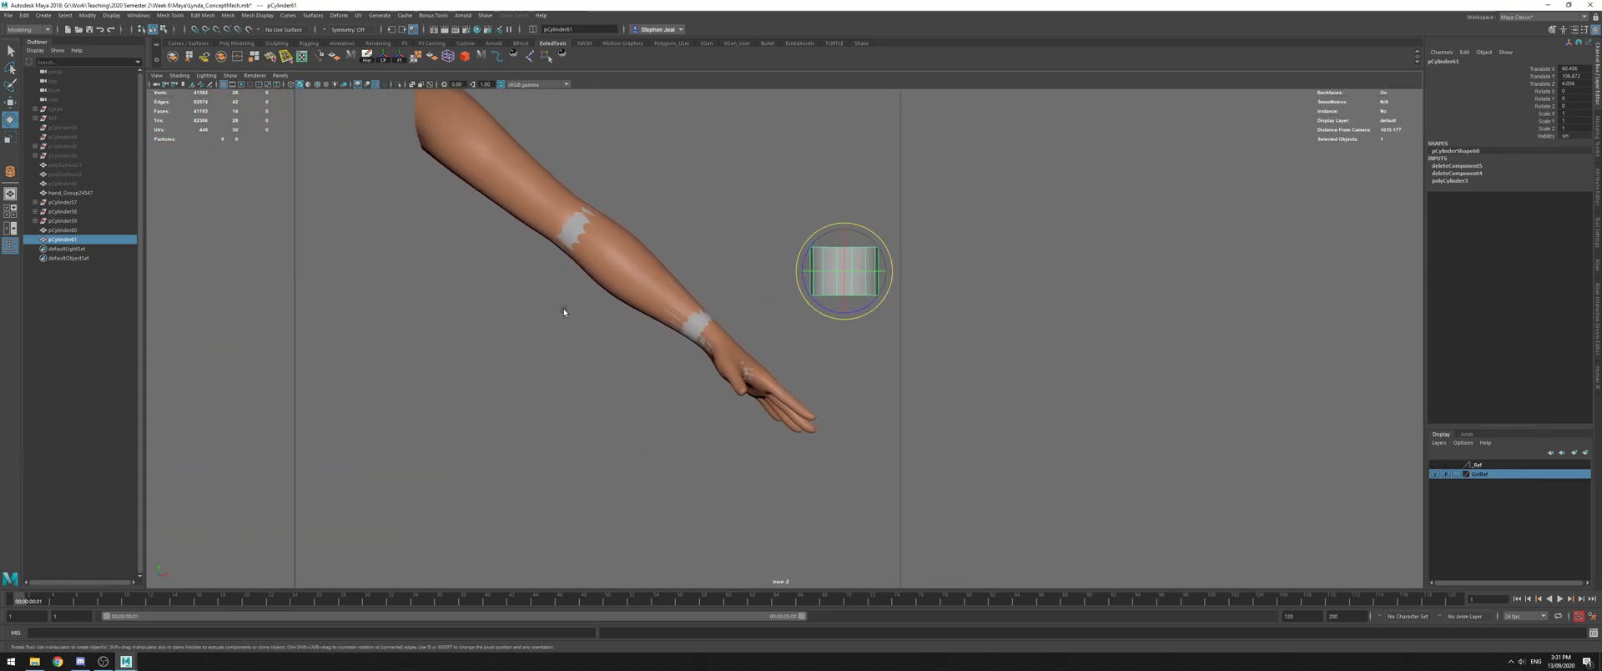
right_click_drag(584, 308, 822, 250, "alt")
key("w")
left_click_drag(898, 198, 799, 399)
left_click_drag(898, 409, 668, 453)
key("e")
key("r")
In the top view, move the small cylinder sideways onto the index finger
key("space")
key("space")
key("f")
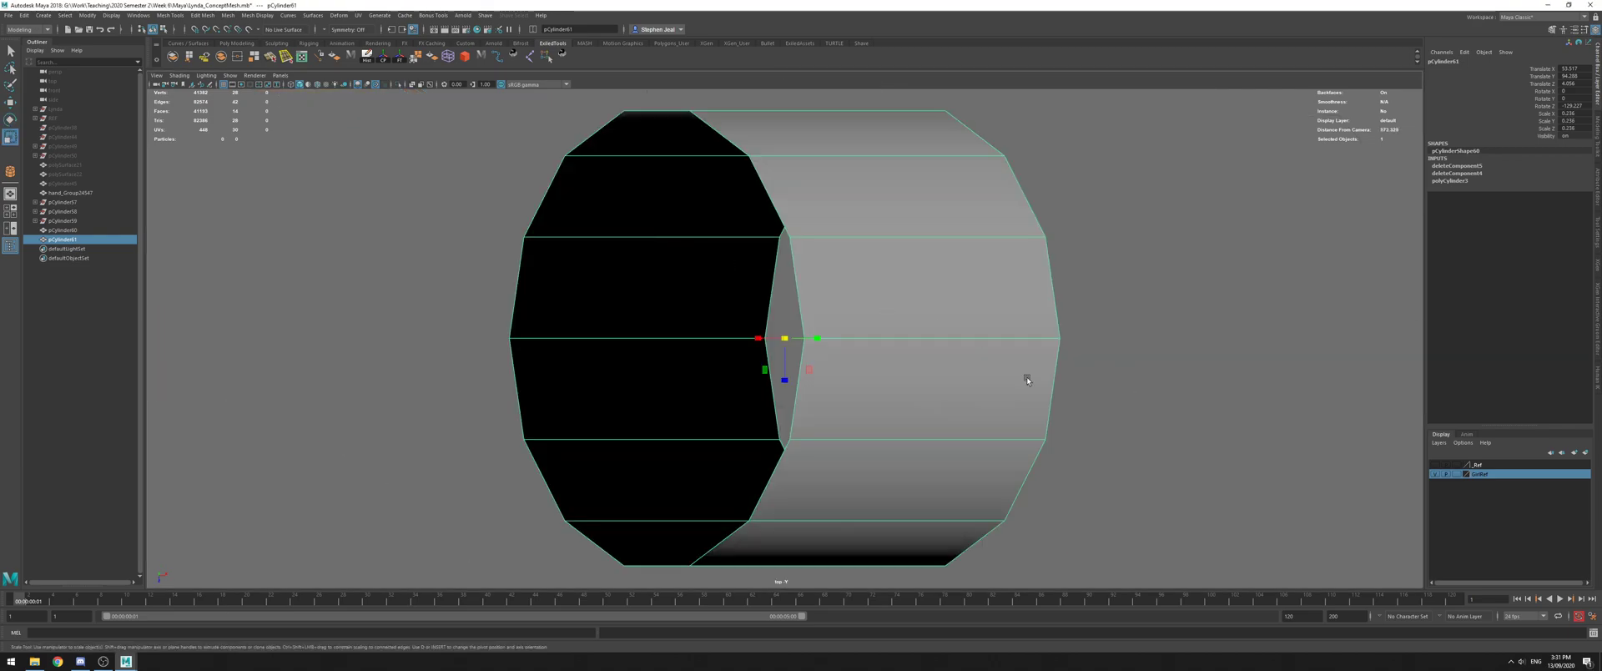
right_click_drag(1084, 380, 450, 292, "alt")
middle_click_drag(451, 292, 450, 357, "alt")
right_click_drag(451, 357, 576, 354, "alt")
key("w")
left_click_drag(784, 526, 786, 381)
In the perspective view, adjust the cylinder's position, rotation and scale to wrap it around the base of the index finger
key("space")
key("space")
key("f")
left_click_drag(960, 334, 976, 234, "alt")
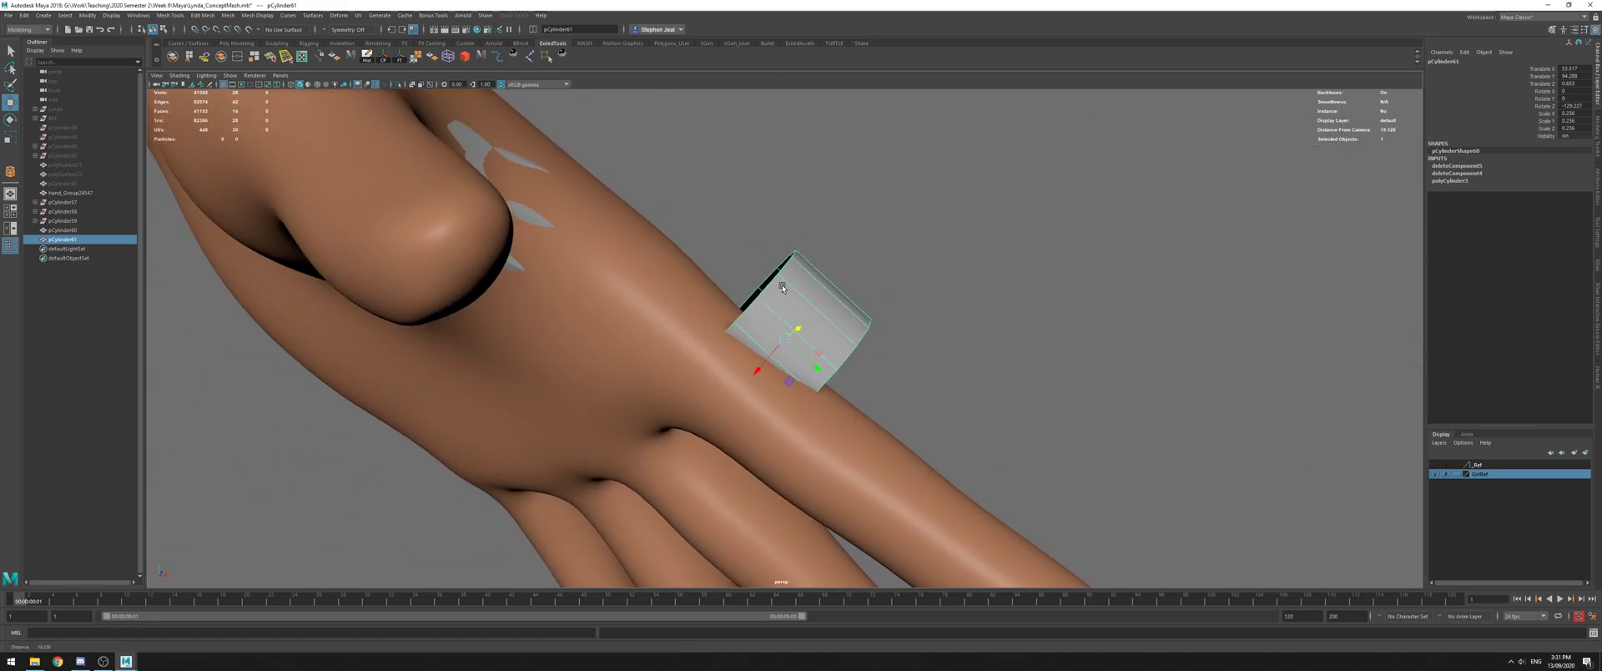
right_click_drag(976, 233, 909, 238, "alt")
left_click_drag(798, 329, 768, 391)
key("e")
key("r")
key("w")
key("r")
left_click_drag(788, 350, 804, 357)
left_click_drag(804, 357, 710, 351, "alt")
key("w")
key("e")
right_click_drag(710, 350, 738, 351, "alt")
Inspect an edge of the index finger's band, then rotate the band slightly to align it with the finger
key("q")
right_click_drag(731, 349, 730, 322)
left_click(715, 364)
left_click_drag(716, 365, 801, 265, "alt")
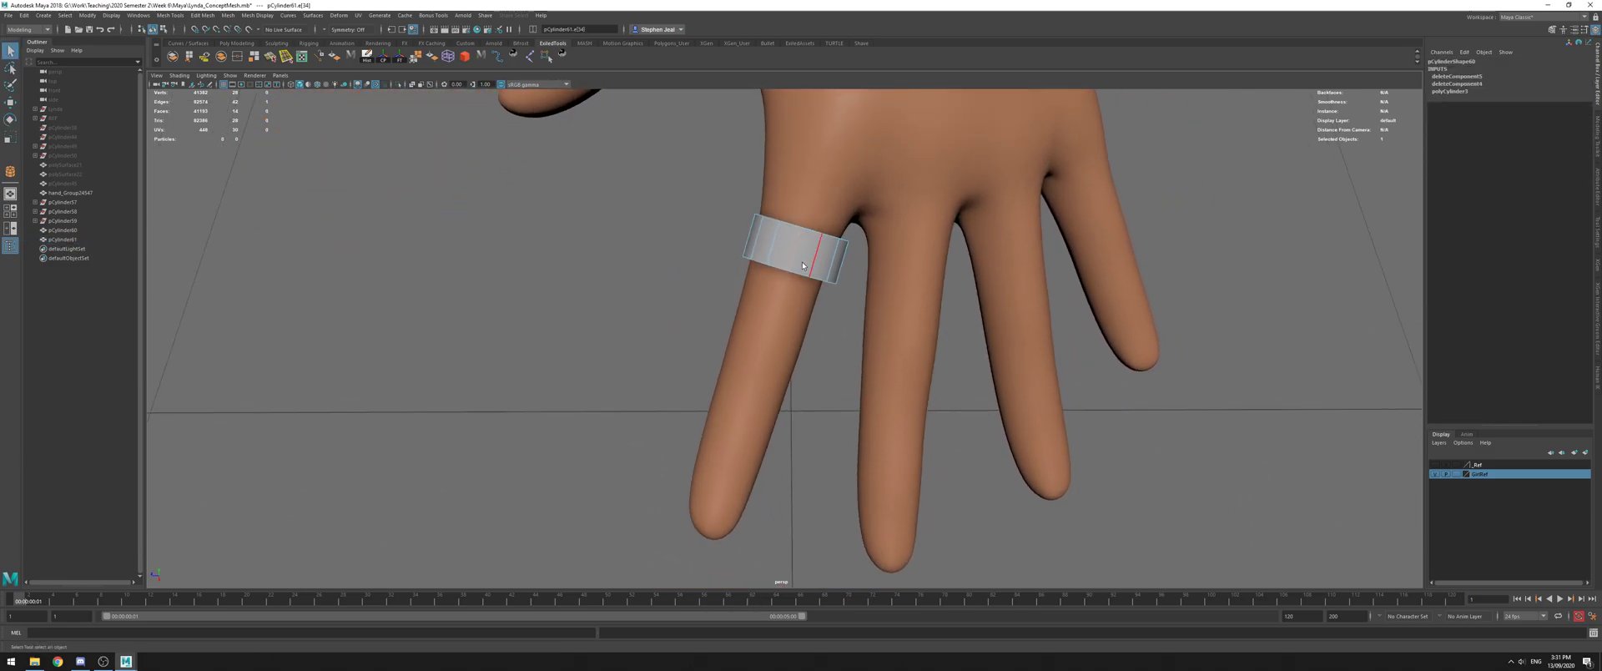
key("F8")
key("e")
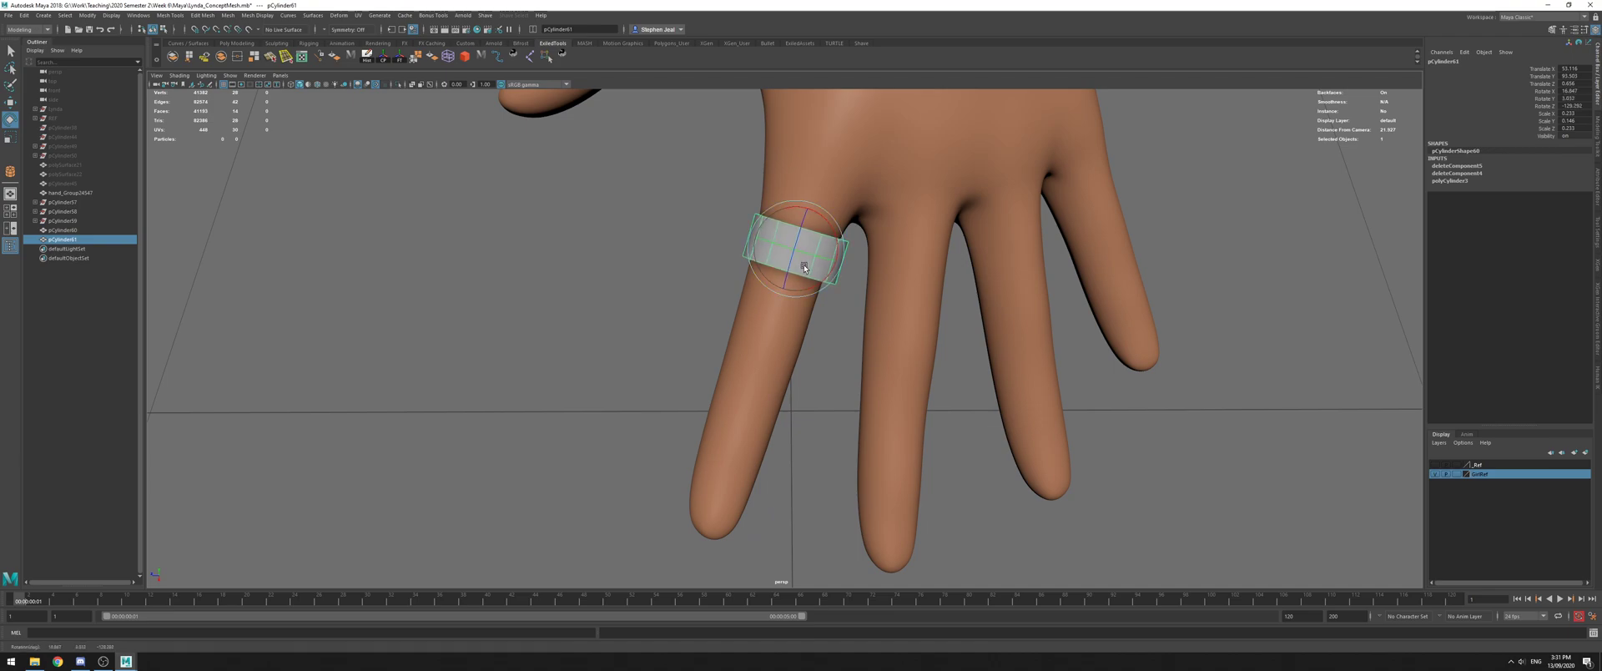
middle_click_drag(906, 338, 776, 364, "alt")
left_click_drag(776, 364, 725, 343, "alt")
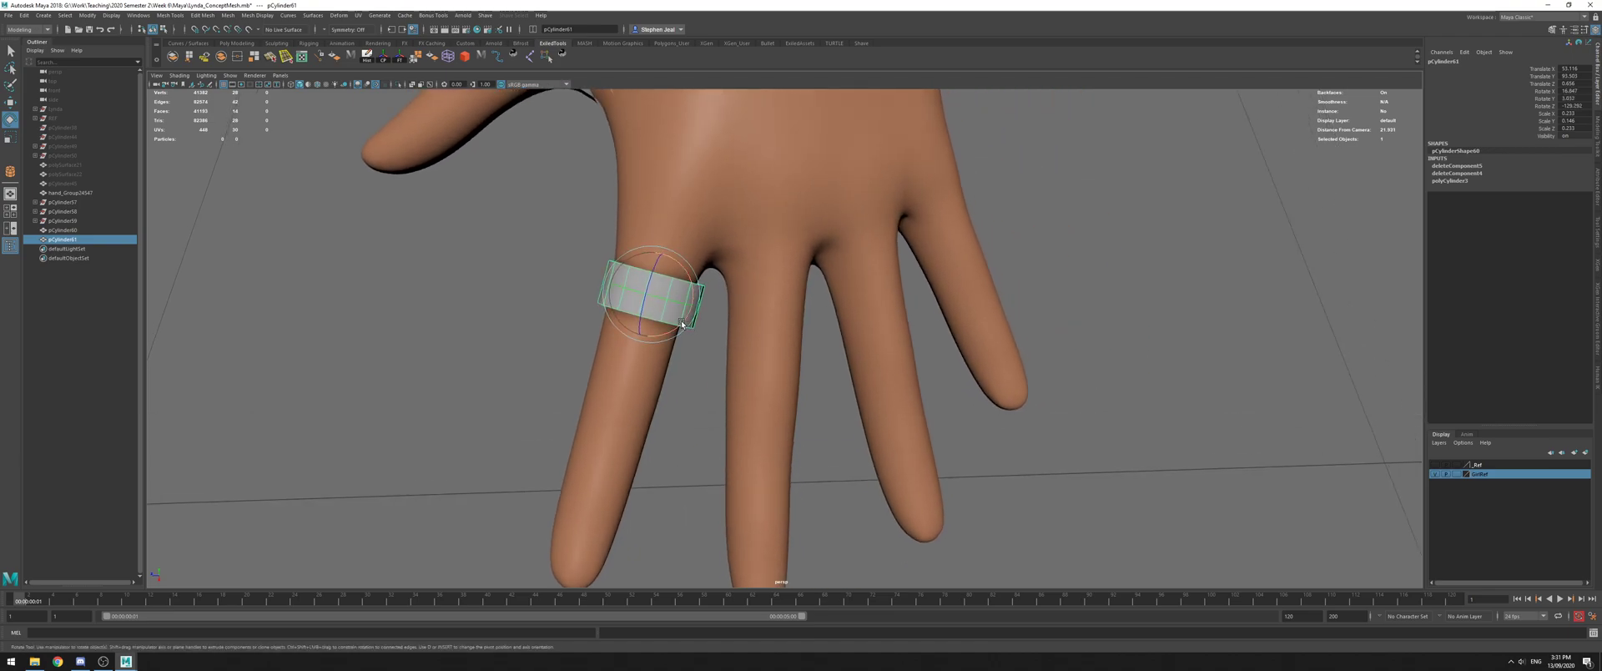
left_click_drag(649, 265, 648, 273)
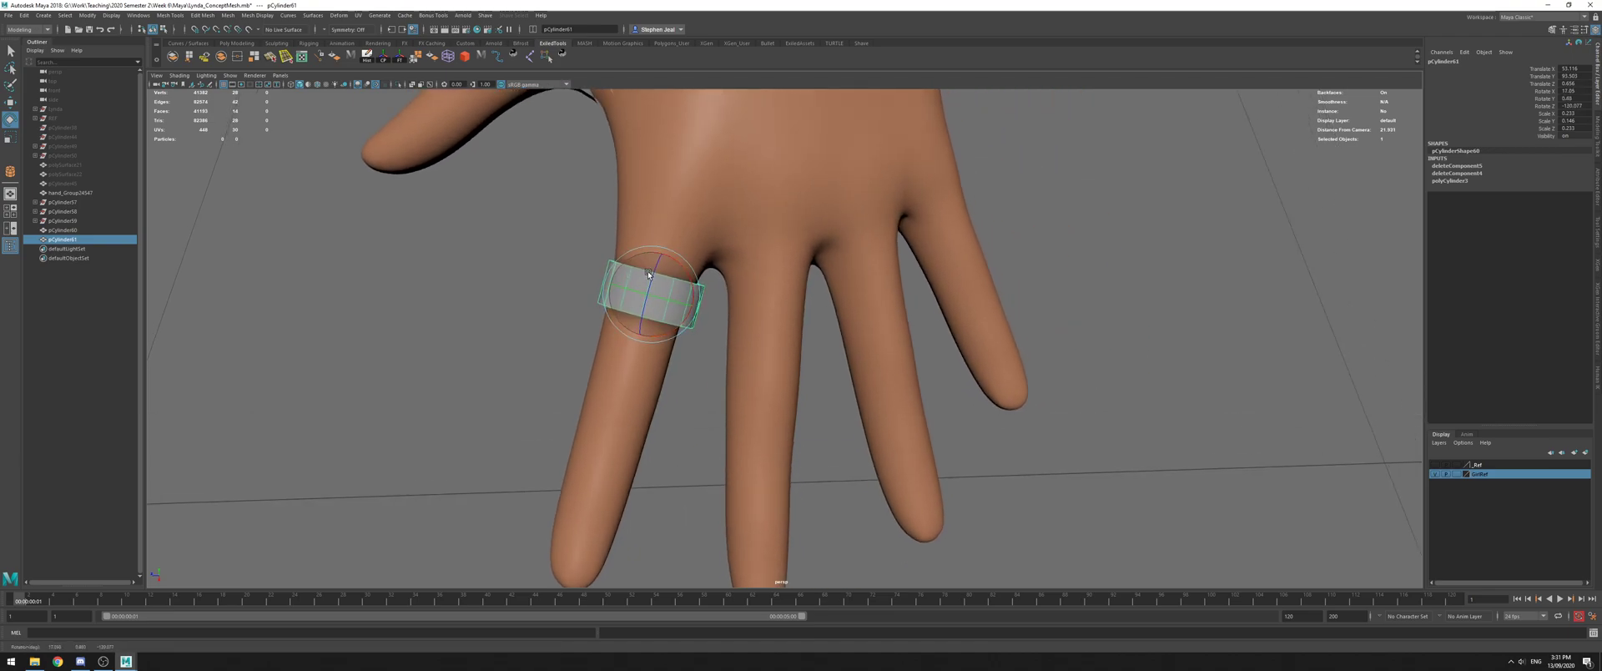
Duplicate the index finger's band, and move and rotate the copy onto the base of the middle finger
key("w")
key("ctrl+d")
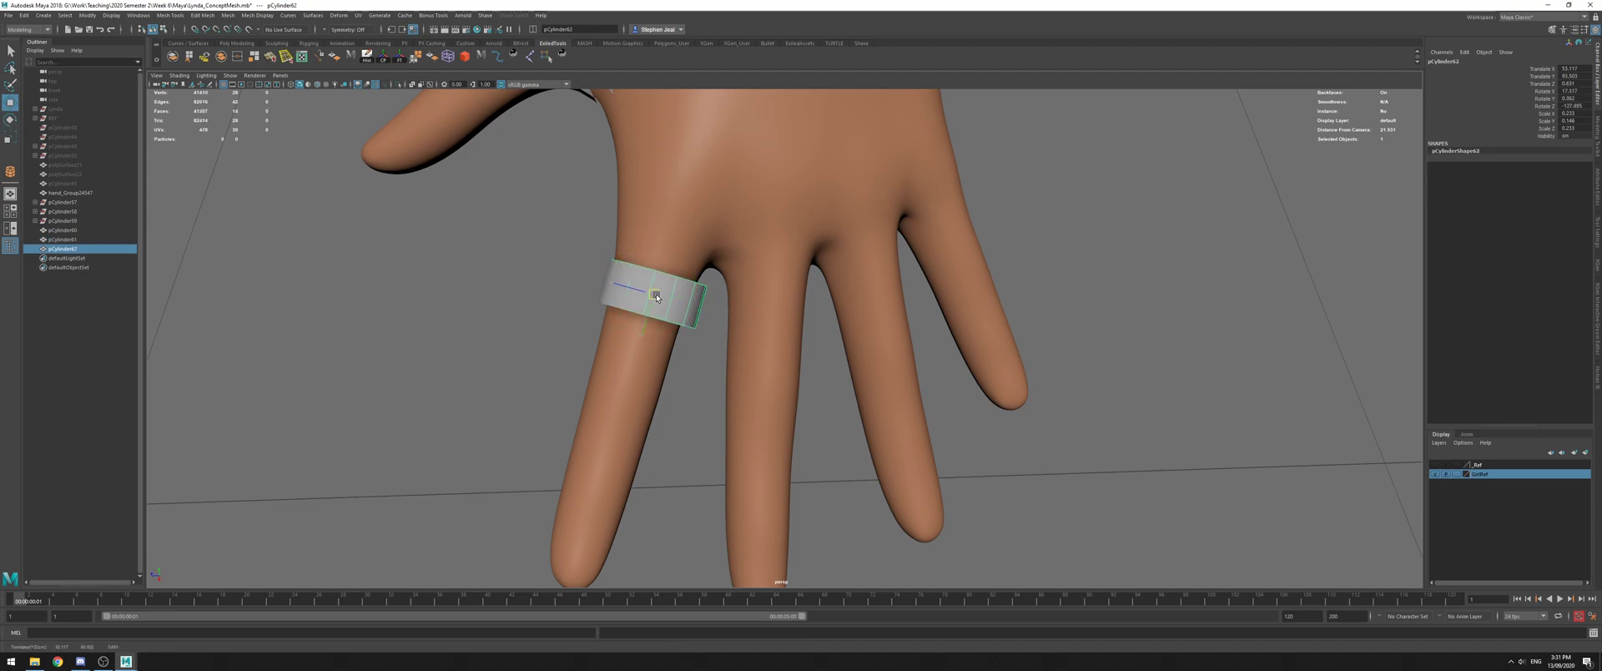
left_click_drag(654, 297, 766, 302)
key("e")
left_click_drag(774, 344, 794, 332)
left_click_drag(795, 332, 776, 349, "alt")
key("w")
left_click_drag(748, 298, 761, 286)
Refine the middle finger band's placement so it wraps around the base of the finger
key("e")
key("w")
left_click_drag(780, 344, 805, 301, "alt")
left_click_drag(731, 424, 803, 432)
key("e")
key("r")
key("w")
mouse_move(749, 318)
left_mouse_down()
mouse_move(735, 359)
mouse_move(784, 317)
mouse_move(763, 342)
mouse_move(755, 316)
left_mouse_up()
Duplicate the middle finger's band and fit the copy around the base of the ring finger
key("ctrl+d")
left_click_drag(700, 272, 801, 285)
left_click_drag(801, 285, 751, 312, "alt")
key("e")
key("w")
key("r")
Nudge the index finger's band toward the knuckle and fine-tune the middle finger band's angle
left_click(551, 271)
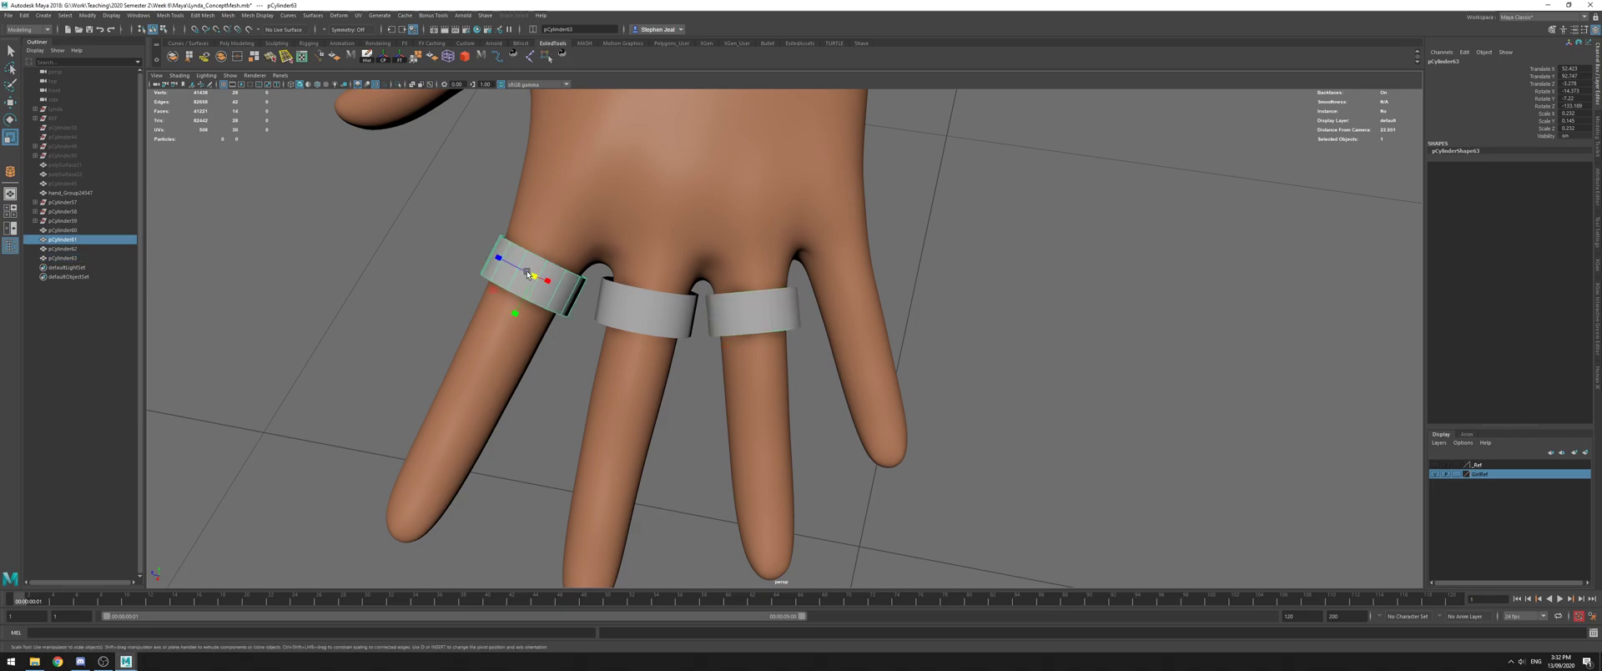
key("w")
left_click(659, 302)
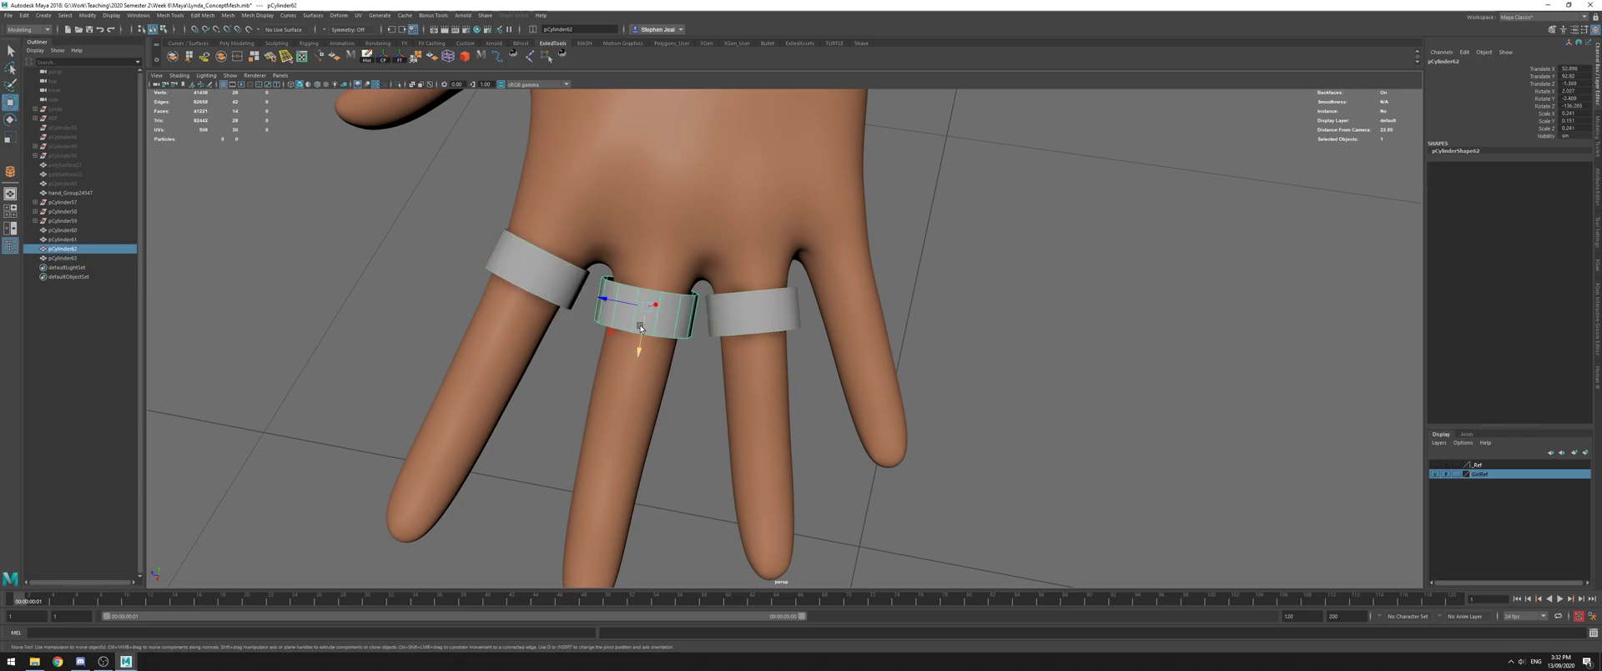
key("e")
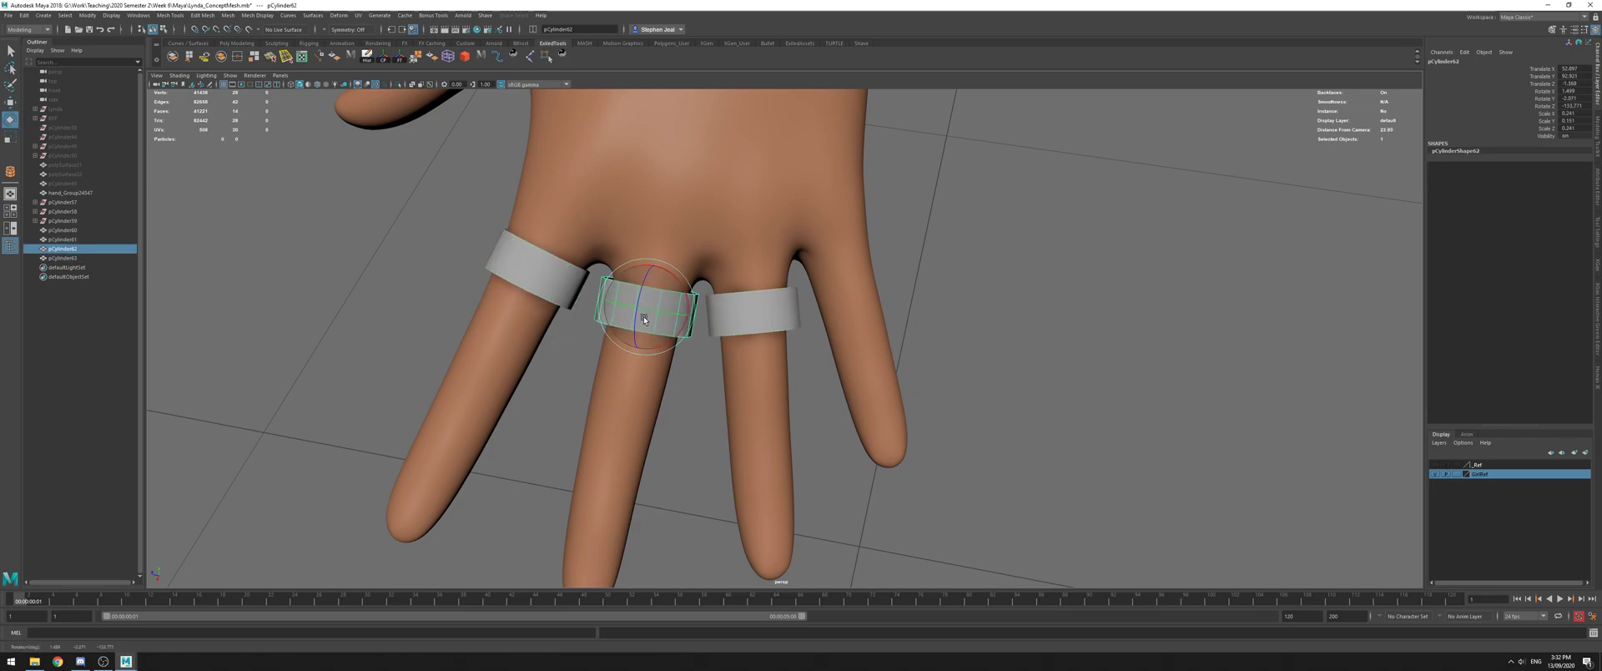
Rotate the ring finger's band to match the direction of the finger
left_click(766, 302)
mouse_move(766, 302)
left_mouse_down("alt")
mouse_move(731, 304)
mouse_move(739, 291)
left_mouse_up("alt")
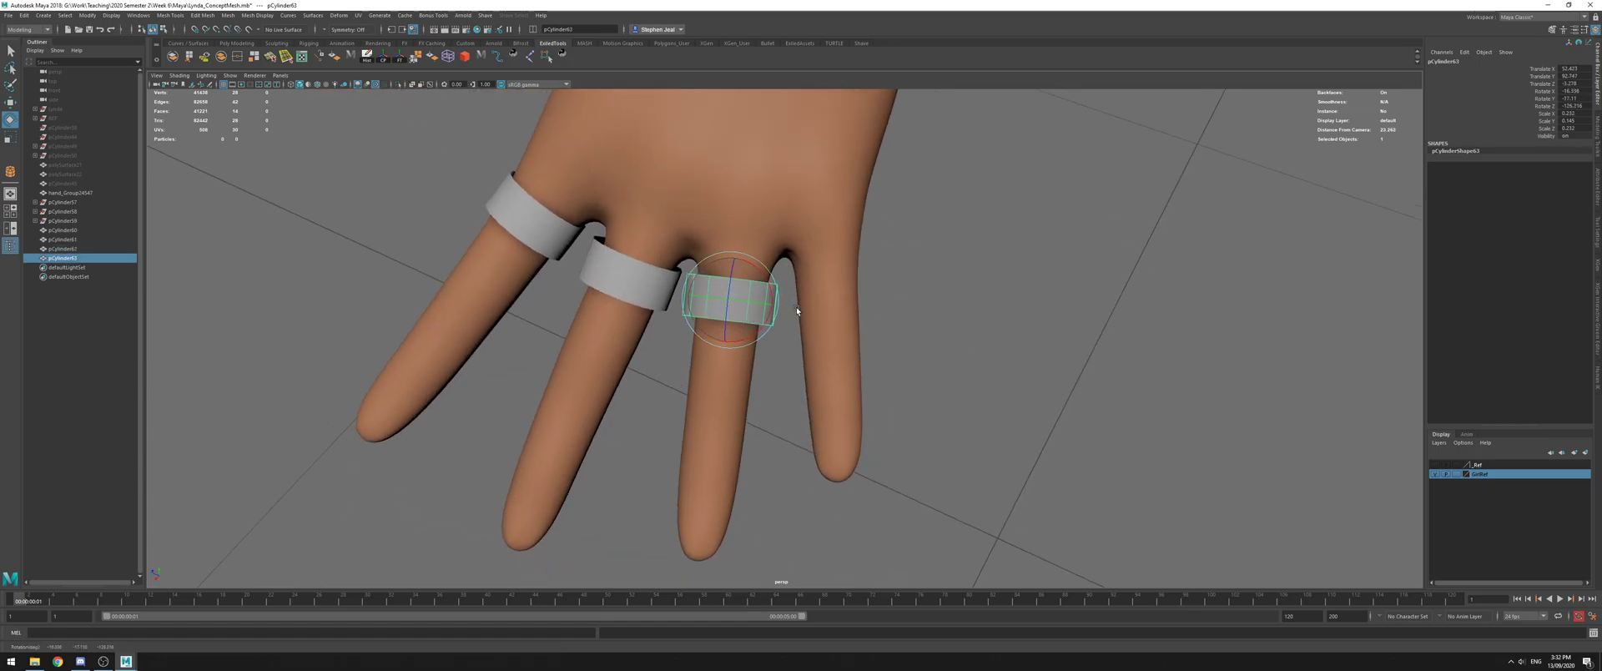
middle_click_drag(787, 313, 732, 333, "alt")
left_click_drag(711, 337, 772, 298)
Duplicate the ring finger's band, and move and rotate the copy onto the base of the little finger
key("ctrl+d")
key("w")
middle_click_drag(772, 298, 695, 304, "alt")
key("e")
left_click_drag(694, 305, 702, 353)
key("w")
key("e")
key("w")
Fine-tune the position and rotation of the ring finger's band and the neighbouring bands around their fingers
left_click(619, 328)
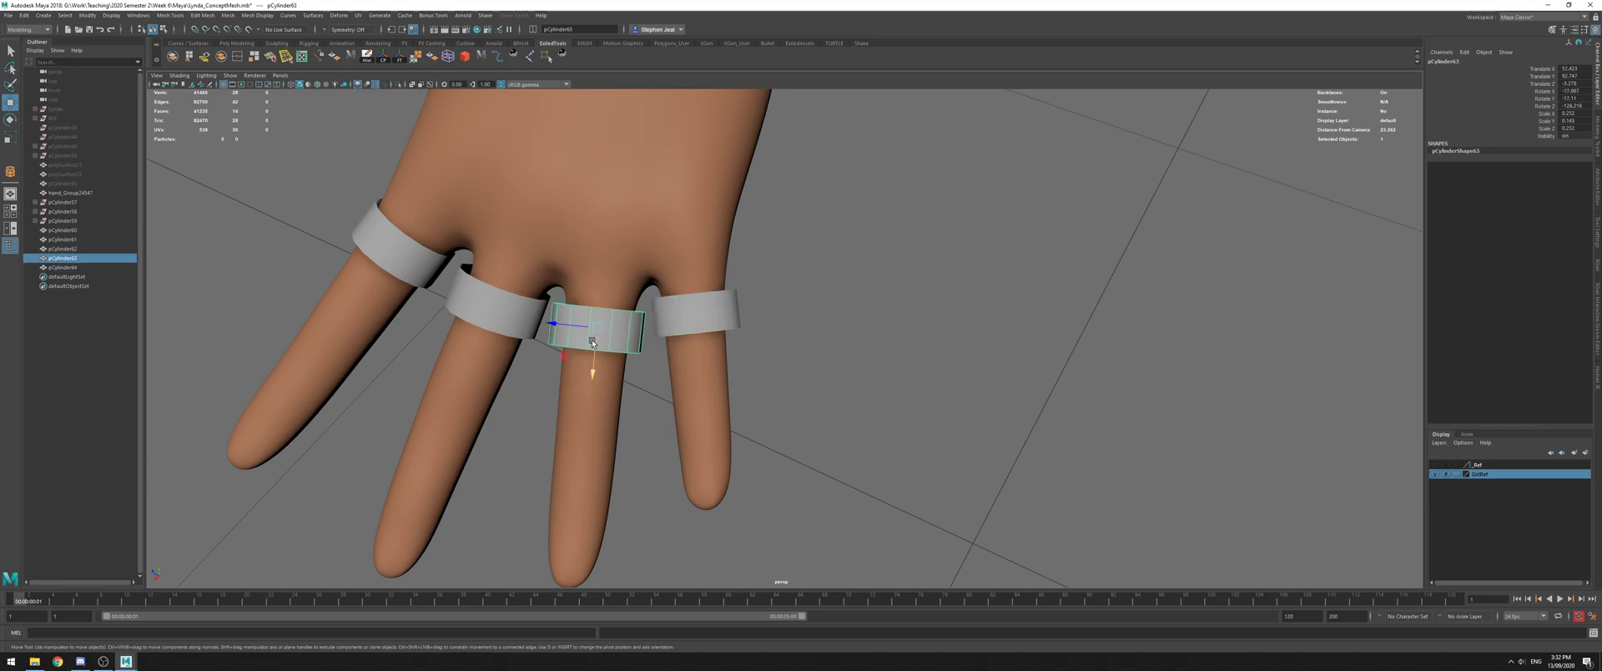
left_click_drag(596, 355, 788, 308, "alt")
left_click(791, 322)
left_click_drag(772, 361, 777, 441)
key("w")
key("e")
left_click_drag(772, 367, 674, 330)
key("w")
left_click(674, 306)
key("e")
From the palm side, adjust the little finger band's placement so it surrounds the base of the finger
left_click_drag(769, 319, 717, 238, "alt")
right_click_drag(717, 238, 568, 239, "alt")
mouse_move(569, 240)
left_mouse_down("alt")
mouse_move(617, 209)
mouse_move(559, 244)
left_mouse_up("alt")
right_click_drag(559, 244, 776, 390, "alt")
left_click(776, 363)
key("w")
left_click_drag(816, 376, 576, 344)
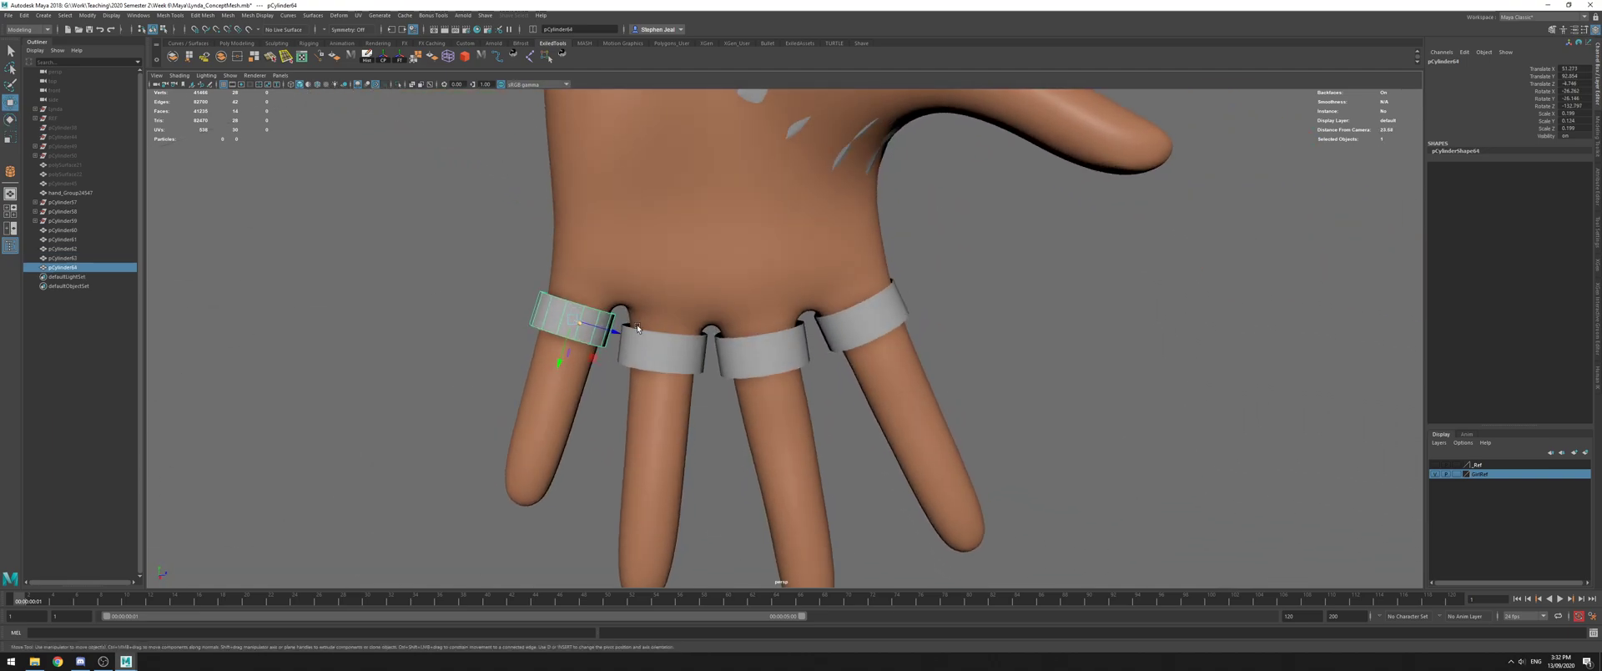
key("e")
left_click_drag(641, 329, 826, 374, "alt")
key("w")
key("r")
key("w")
Nudge the remaining finger bands into line from the palm side and clear the selection
left_click(826, 374)
left_click_drag(740, 330, 745, 334)
left_click(779, 338)
left_click_drag(841, 354, 1119, 322, "alt")
key("q")
left_click(1119, 322)
scroll(693, 304, "down", 3)
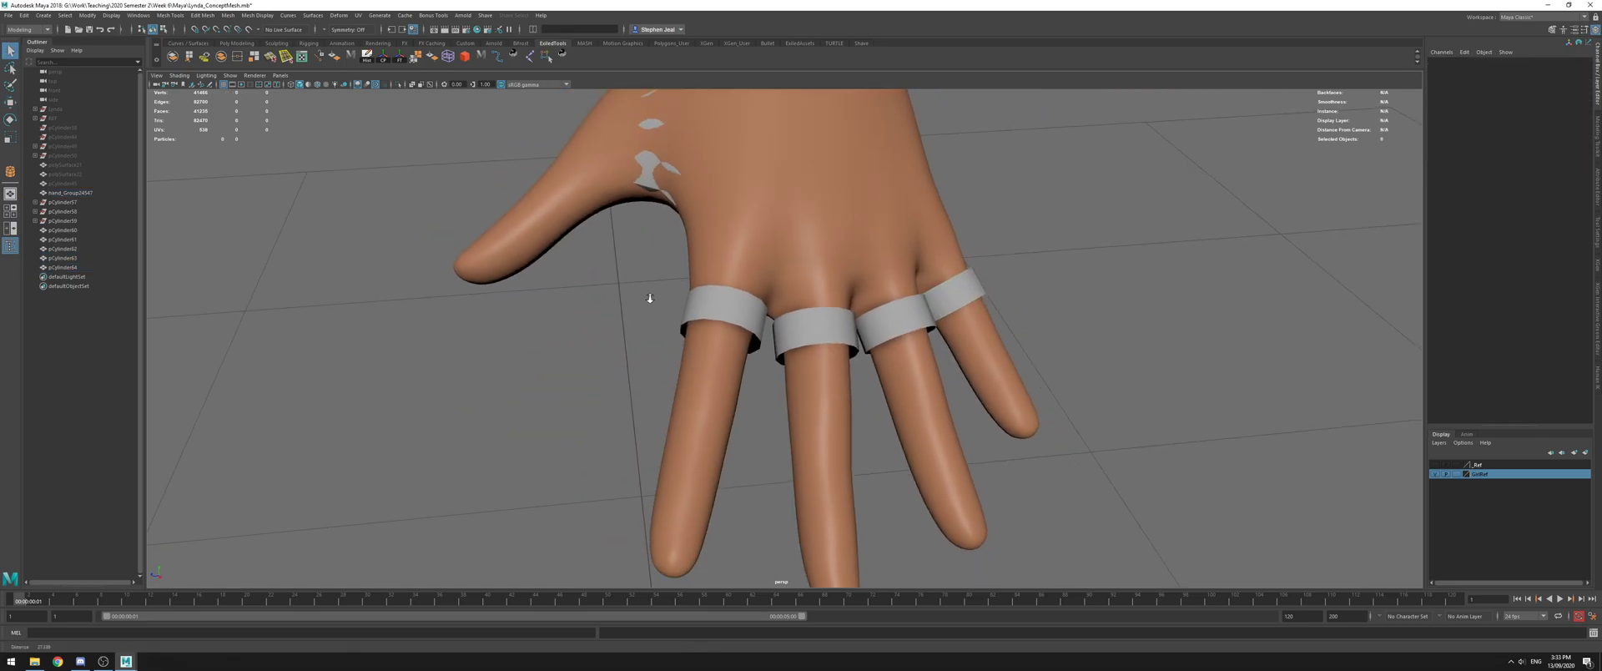
Duplicate the index finger's band and move the copy over to the thumb
left_click(761, 315)
left_click_drag(631, 317, 797, 372, "alt")
key("ctrl+d")
key("w")
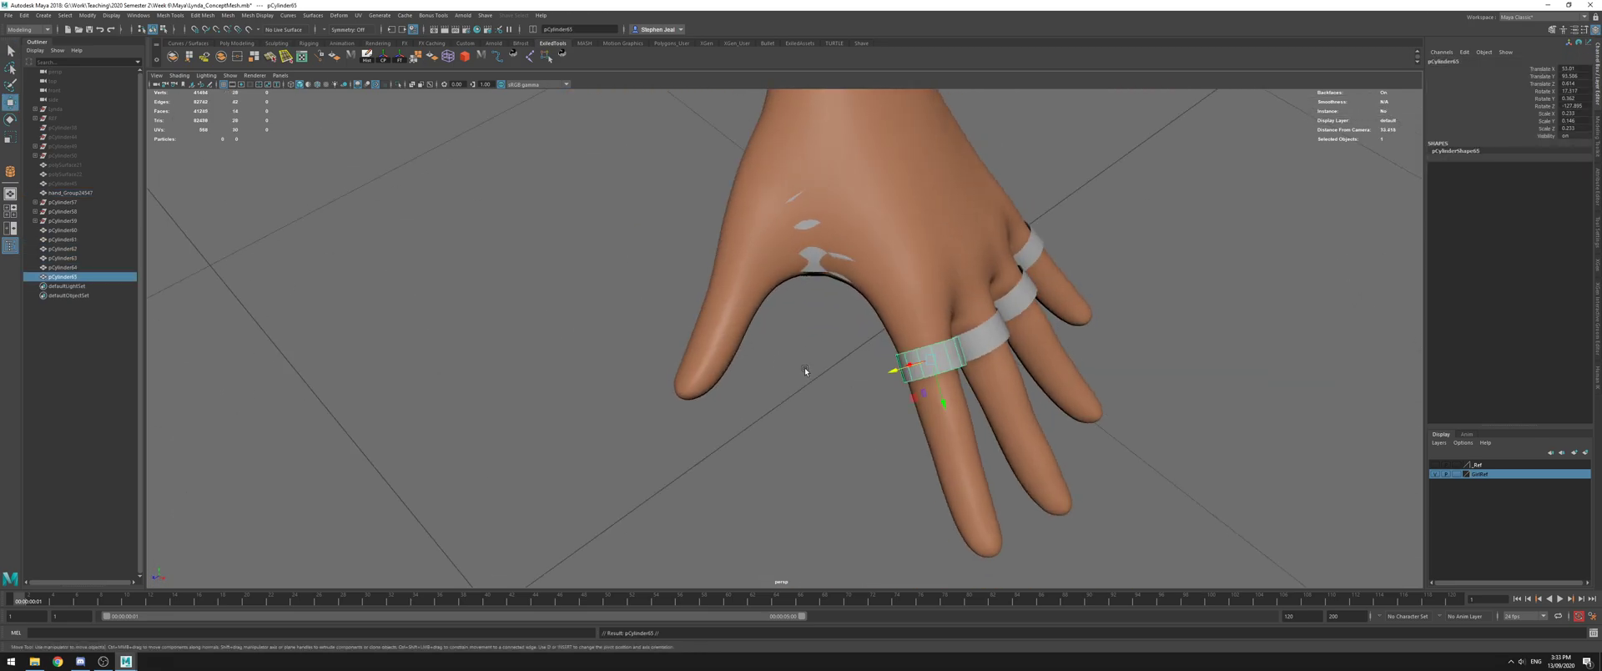
left_click_drag(930, 363, 742, 310)
left_click_drag(743, 310, 884, 177, "alt")
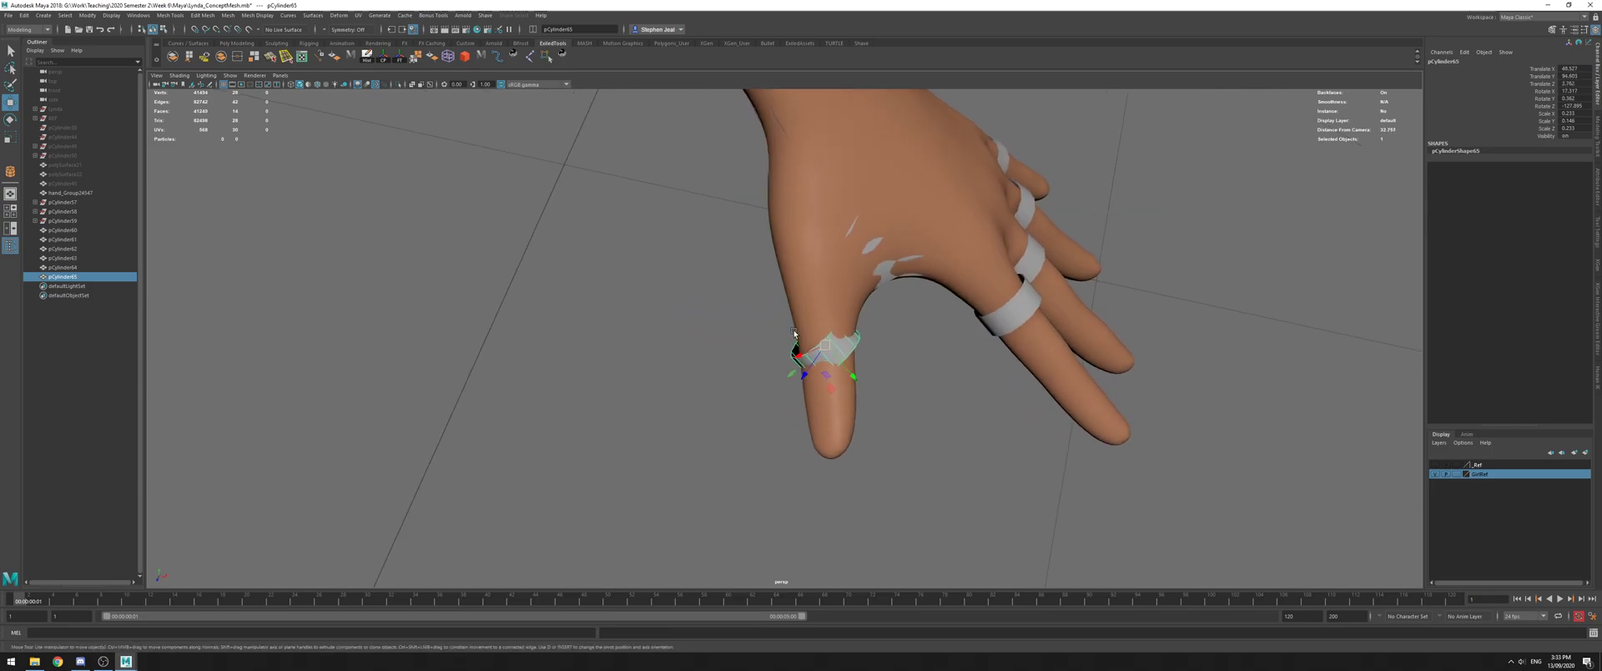
left_click(886, 275)
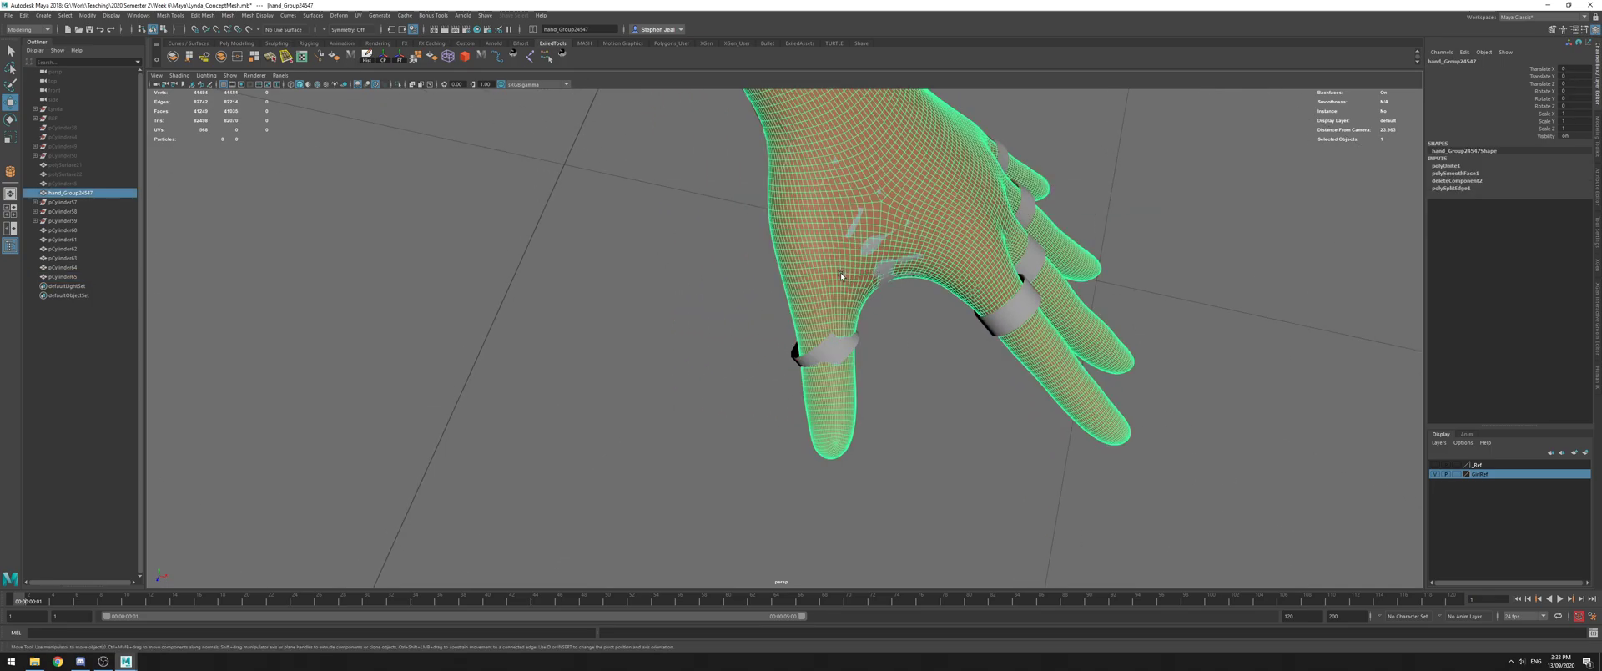
key("ctrl+h")
key("ctrl+h")
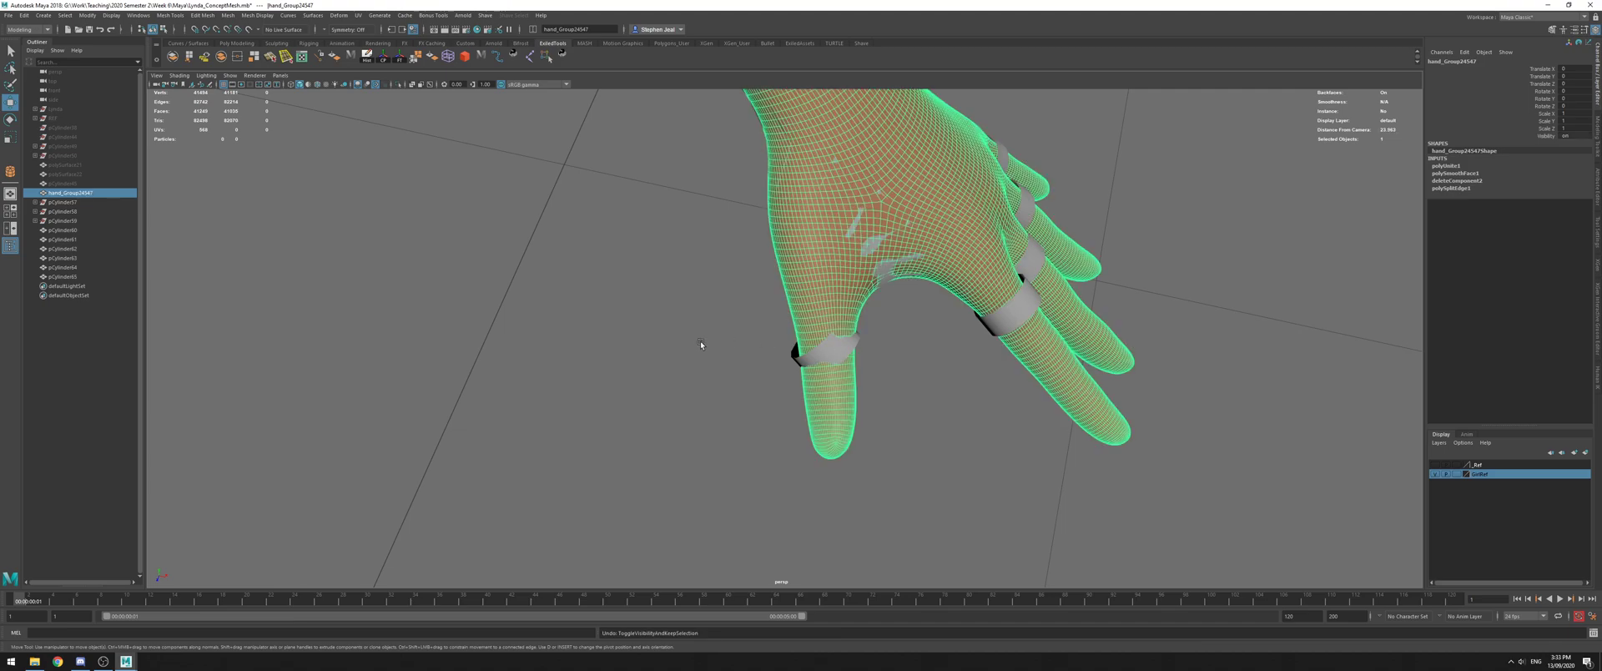
Rotate the thumb's band so its opening follows the direction of the thumb
scroll(834, 350, "up", 3)
left_click(856, 377)
key("e")
left_click_drag(857, 377, 821, 325)
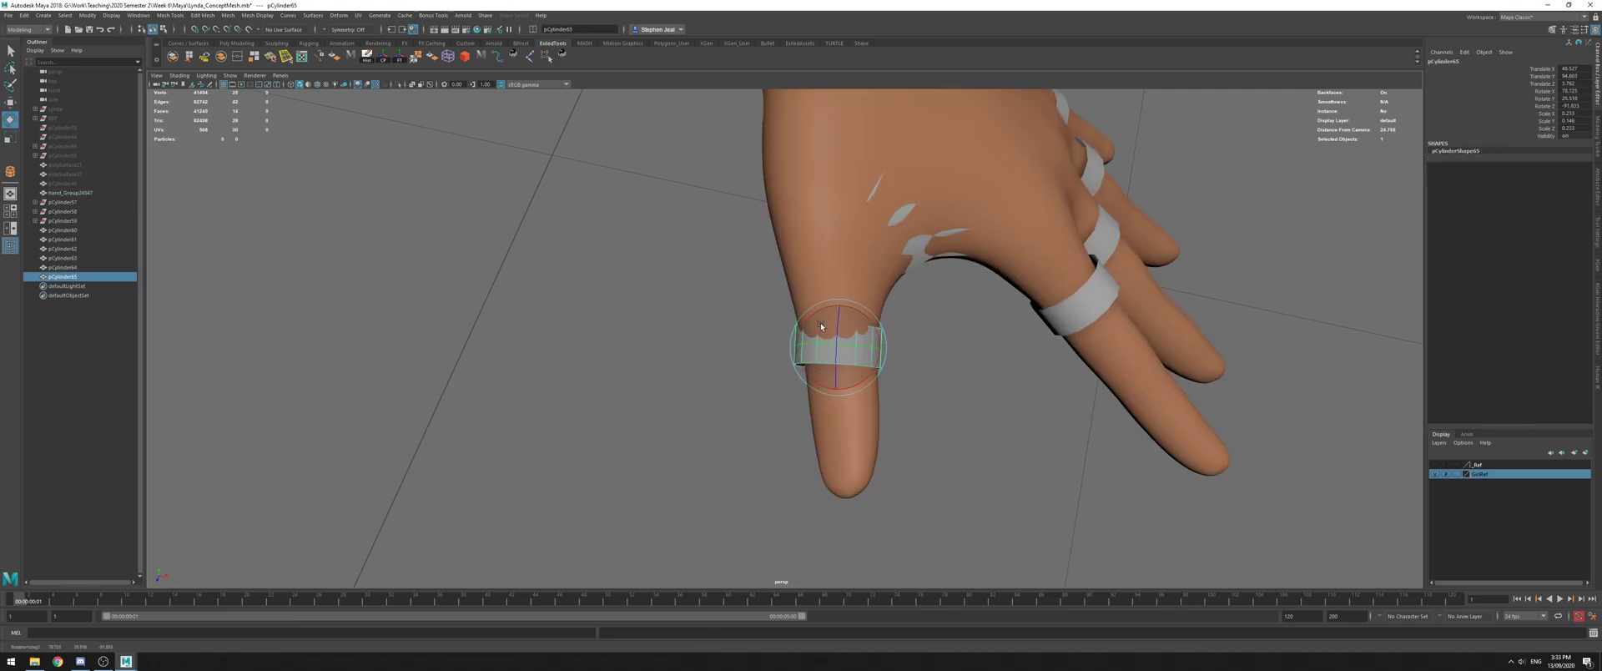
left_click_drag(853, 375, 914, 355, "alt")
middle_click_drag(851, 355, 828, 378, "alt")
left_click_drag(818, 367, 758, 334)
key("r")
key("ctrl+z")
key("w")
key("e")
Move, scale up and rotate the thumb's band until it fully encircles the thumb
left_click_drag(758, 333, 853, 305, "alt")
key("w")
left_click_drag(779, 378, 715, 408)
key("r")
left_click_drag(787, 360, 786, 392)
key("e")
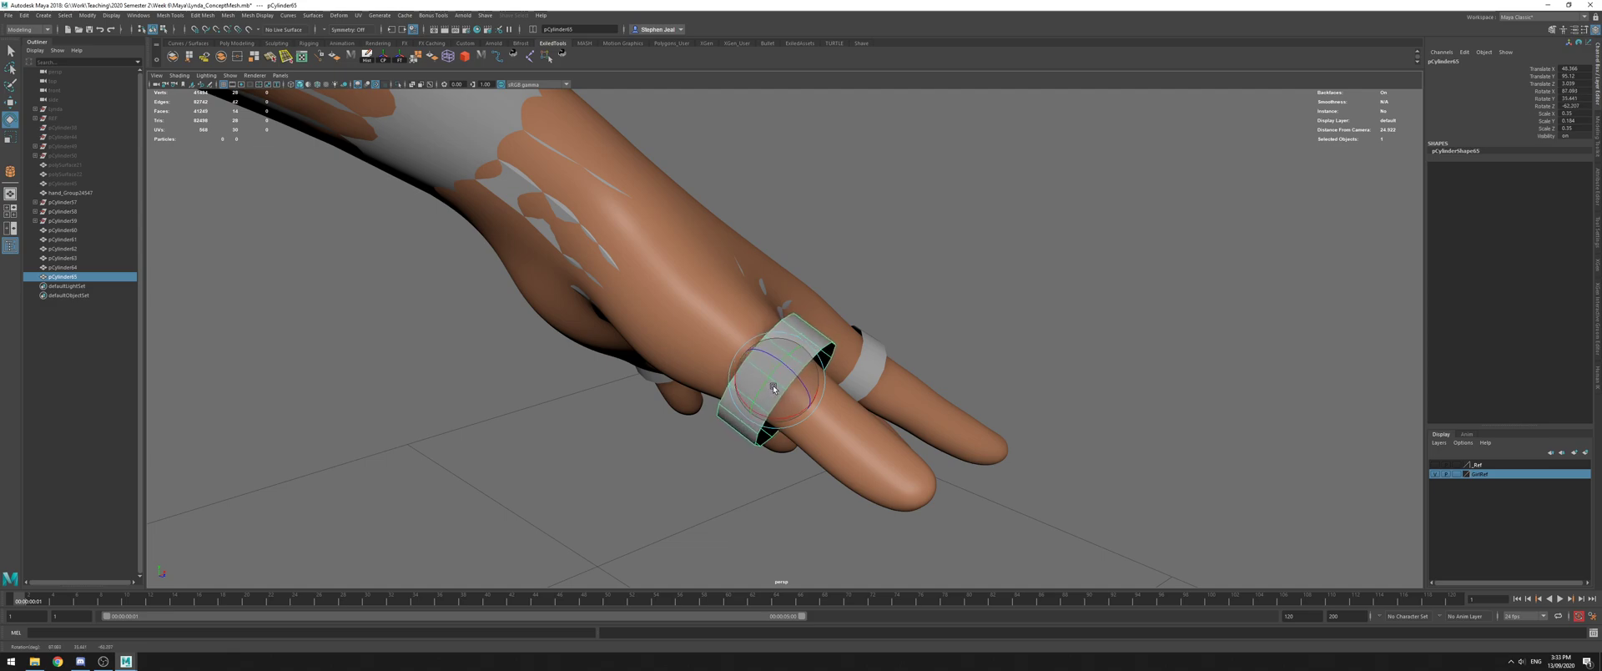
mouse_move(773, 390)
left_mouse_down("alt")
mouse_move(813, 392)
mouse_move(794, 367)
mouse_move(770, 387)
left_mouse_up("alt")
key("w")
left_click(968, 379)
left_click_drag(968, 379, 716, 320, "alt")
key("q")
Combine the thumb band and the four finger bands into one mesh
left_click(648, 310)
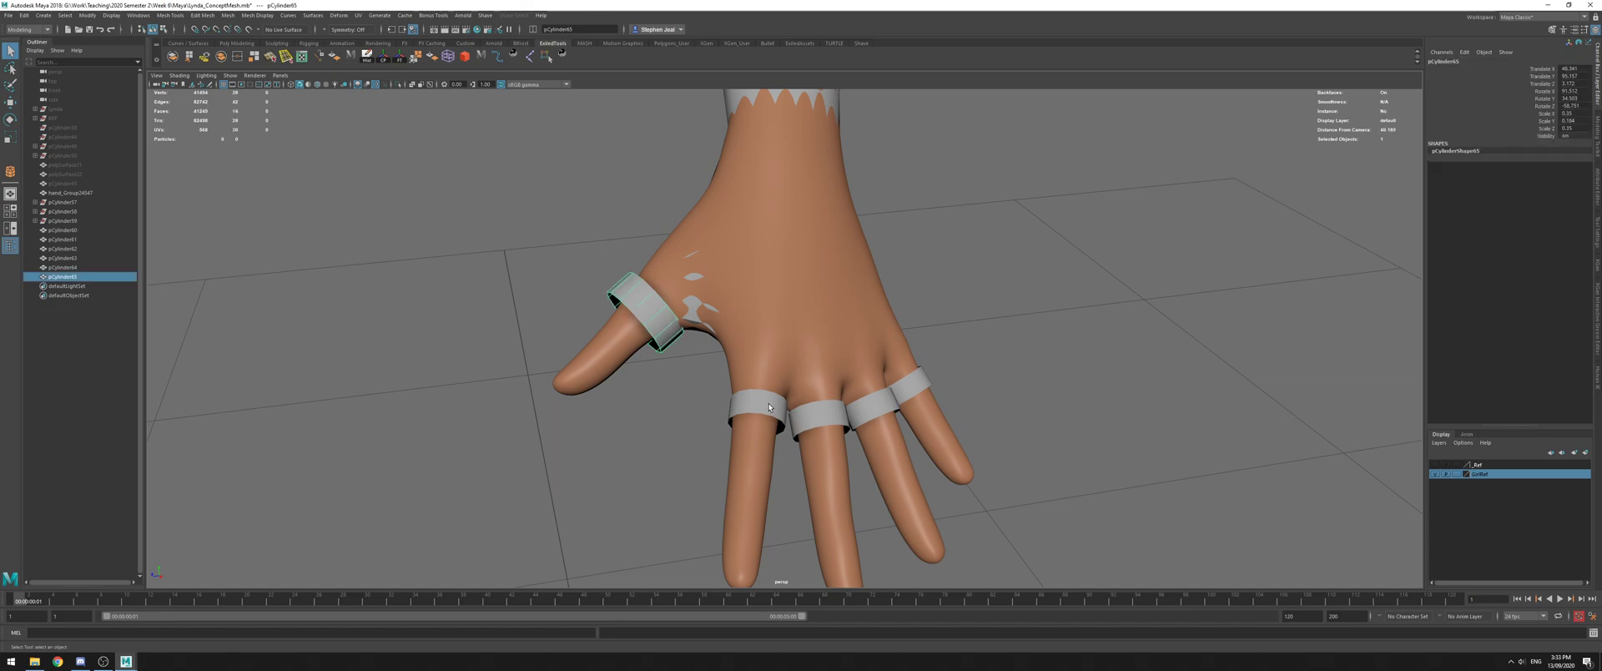
left_click(758, 405, "shift")
left_click(819, 417, "shift")
left_click(873, 407, "shift")
left_click(911, 384, "shift")
left_click(229, 60)
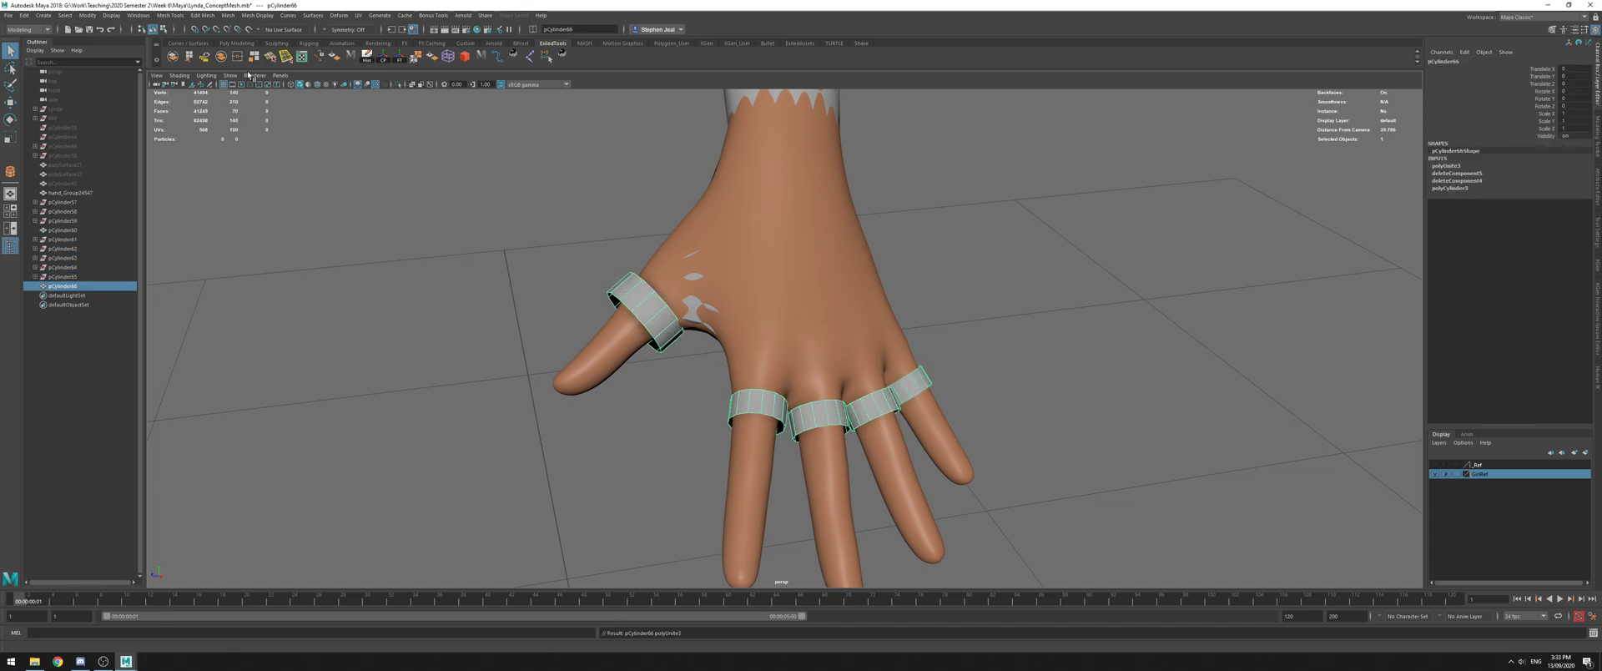
Make the hand mesh a live surface and scale all vertices of the combined bands slightly to snap them onto it
left_click(793, 315)
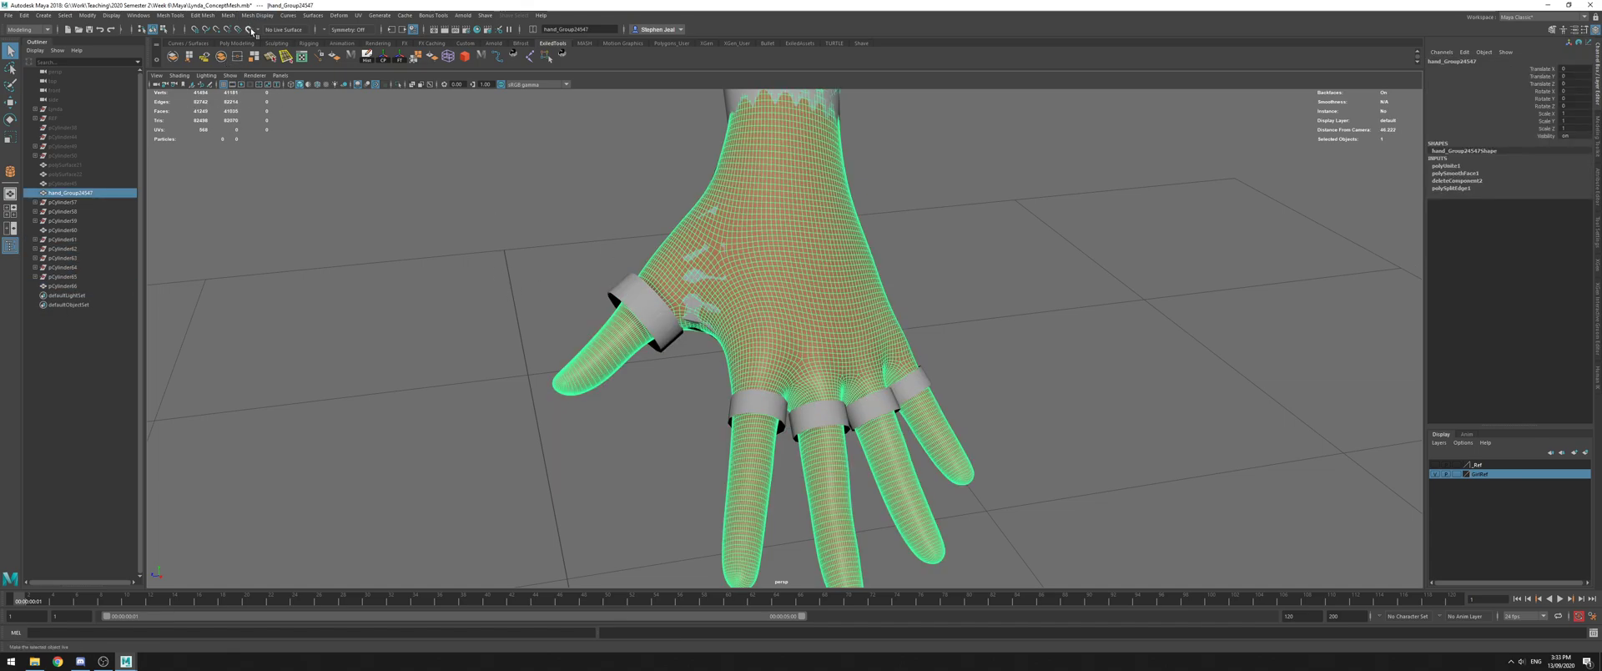
left_click(251, 31)
left_click(659, 321)
right_click_drag(1133, 291, 1088, 291)
left_click_drag(501, 200, 1383, 518)
key("r")
left_click_drag(770, 354, 773, 351)
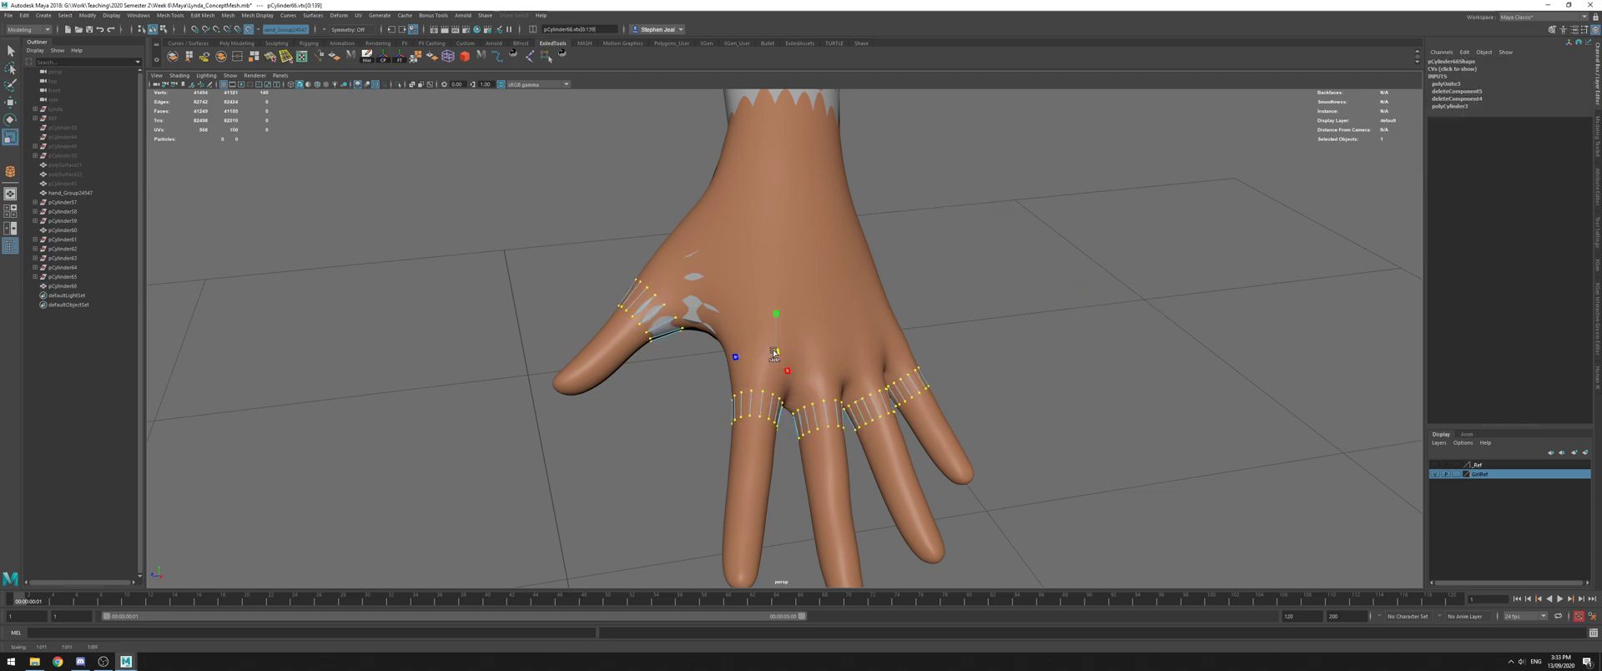
Combine the finger bands with the retopologized arm mesh and delete the result's history
right_click_drag(658, 337, 686, 323)
left_click(681, 351)
left_click(683, 329)
left_click(695, 321, "shift")
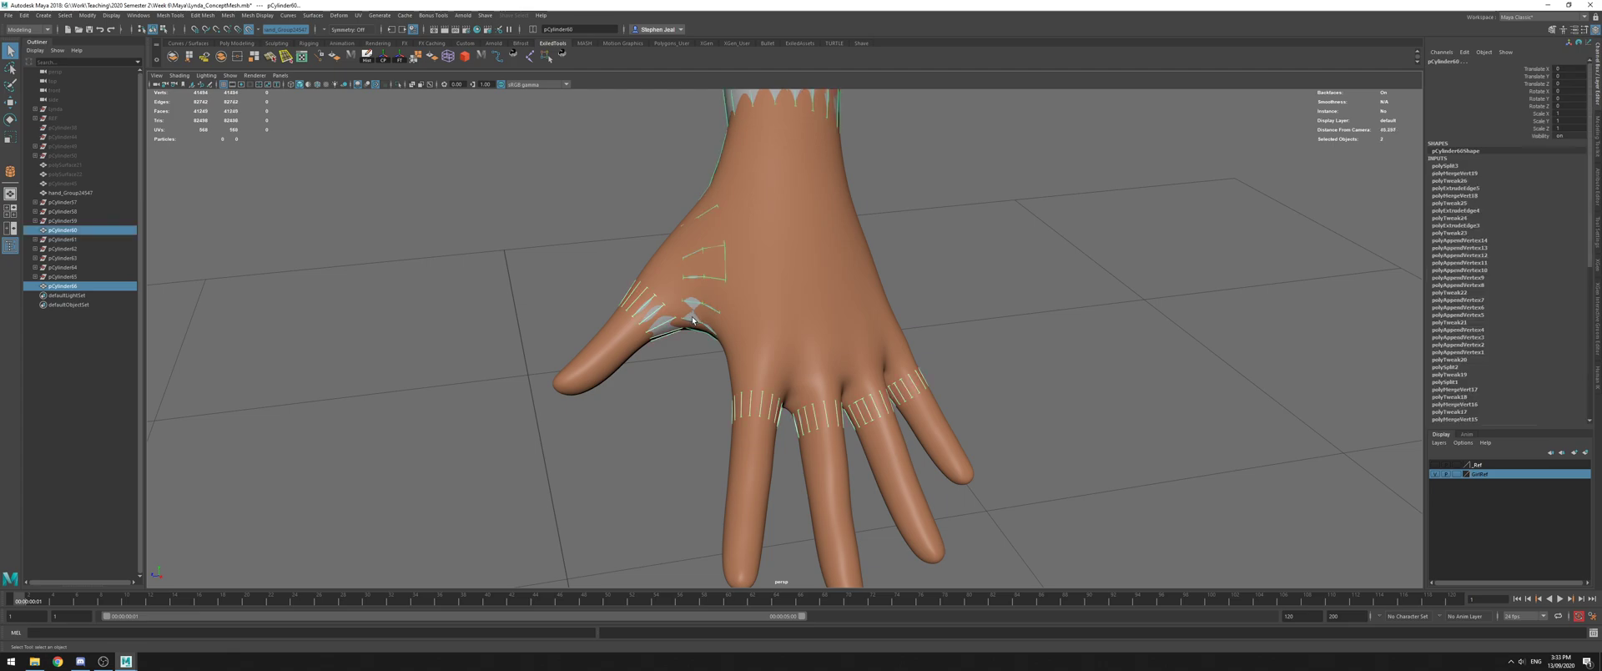
left_click(224, 59)
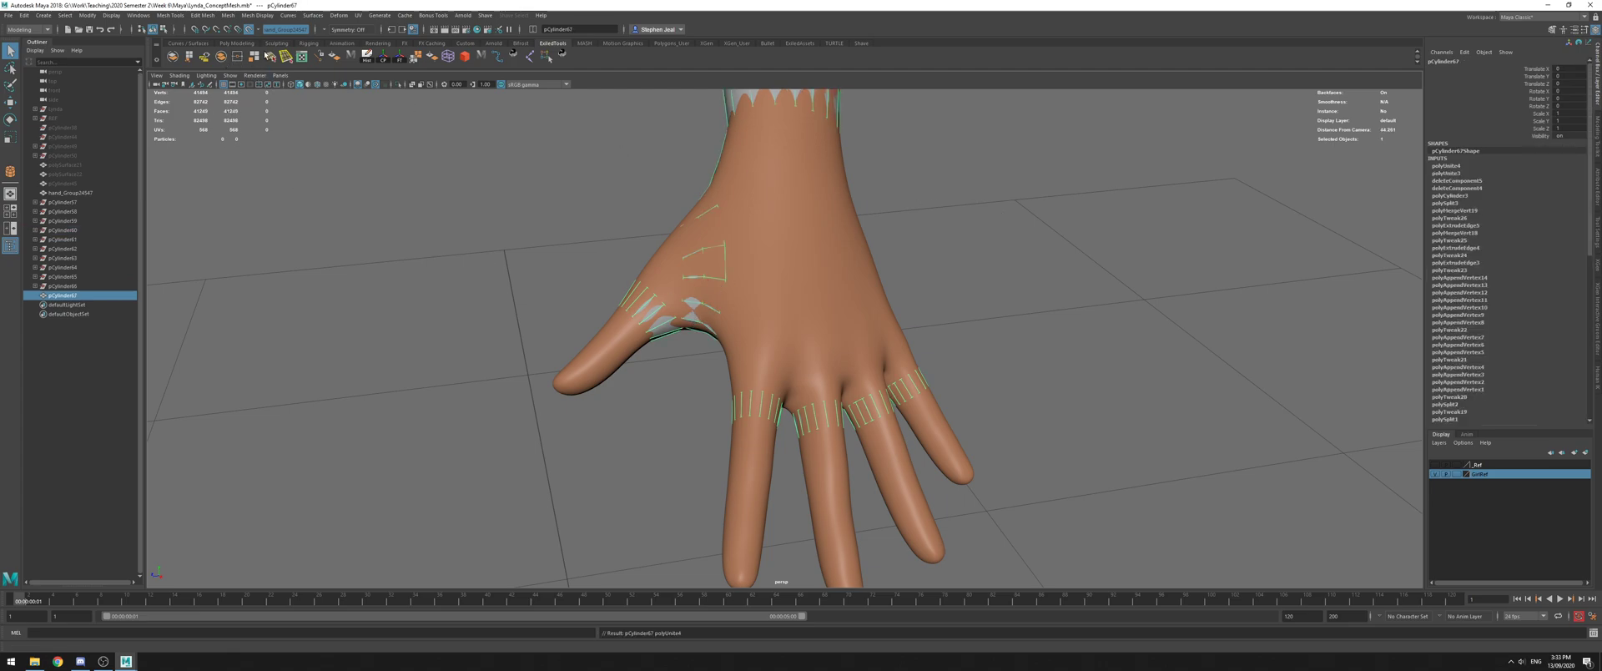
left_click(370, 57)
Open the Modeling Toolkit and start Quad Draw on the combined arm and finger-band mesh
left_click(1552, 29)
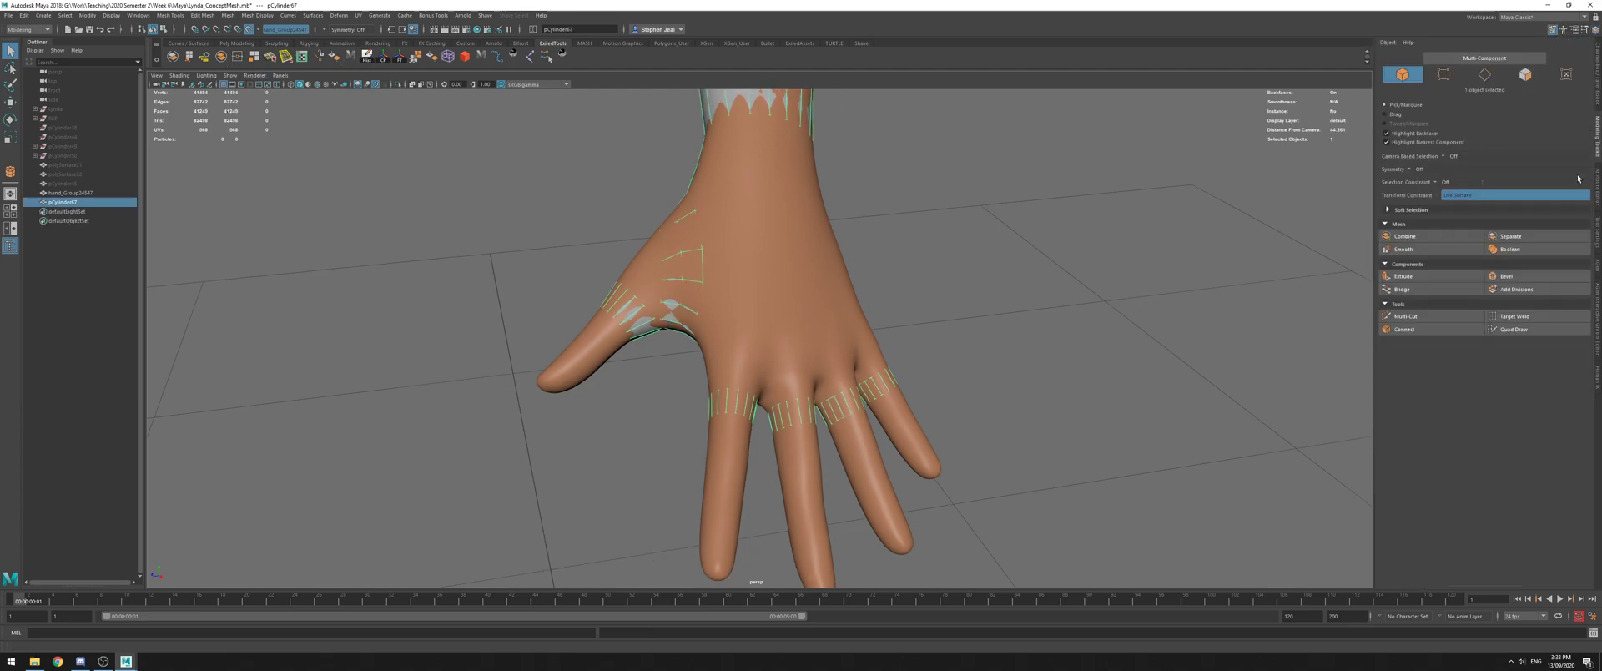
left_click(1549, 330)
mouse_move(738, 296)
left_mouse_down("alt")
mouse_move(960, 347)
mouse_move(1012, 312)
mouse_move(847, 344)
mouse_move(759, 313)
left_mouse_up("alt")
mouse_move(759, 313)
right_mouse_down("alt")
mouse_move(826, 322)
mouse_move(823, 284)
right_mouse_up("alt")
key("q")
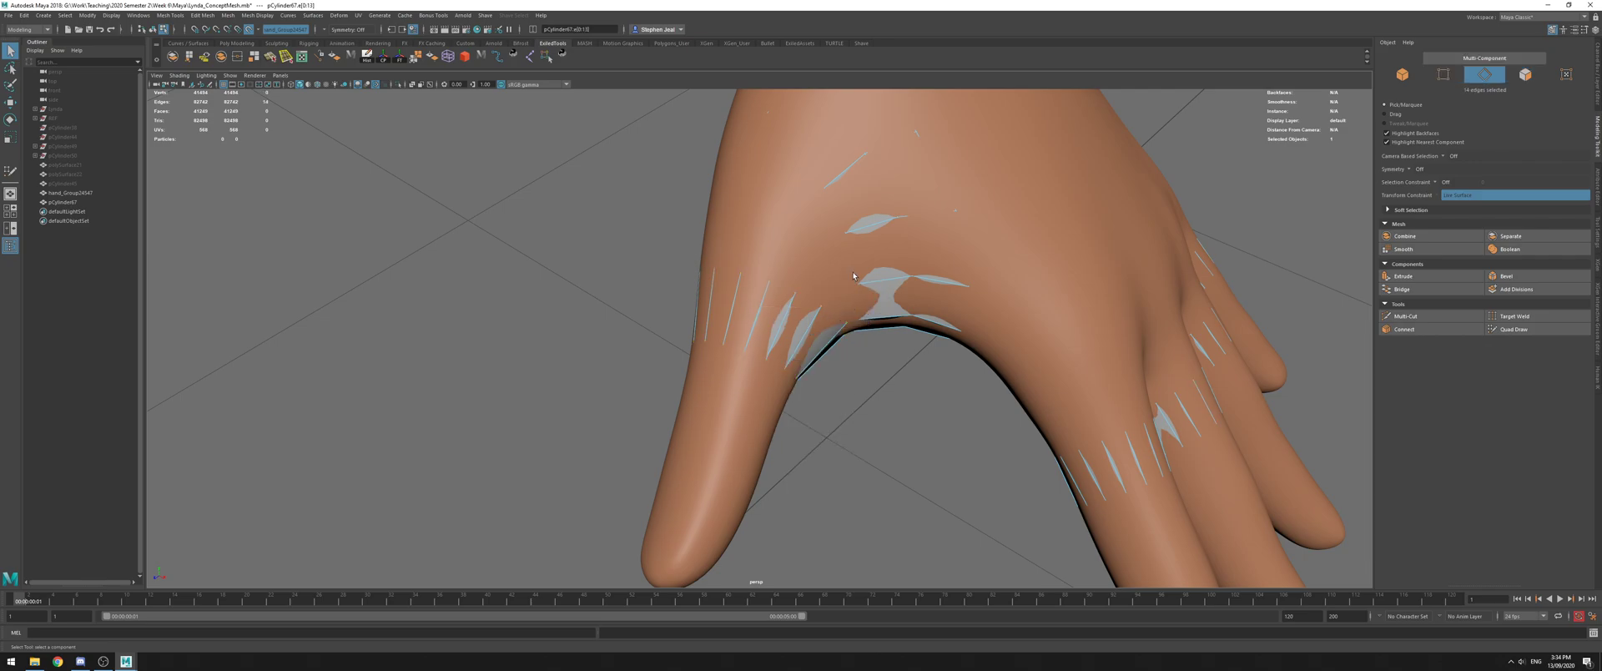
double_click(848, 242)
left_click(1502, 333)
Fill quads between the thumb's band and the ring of faces around the thumb base
mouse_move(918, 451)
left_mouse_down("alt")
mouse_move(851, 347)
mouse_move(755, 307)
left_mouse_up("alt")
right_click_drag(755, 307, 819, 308, "alt")
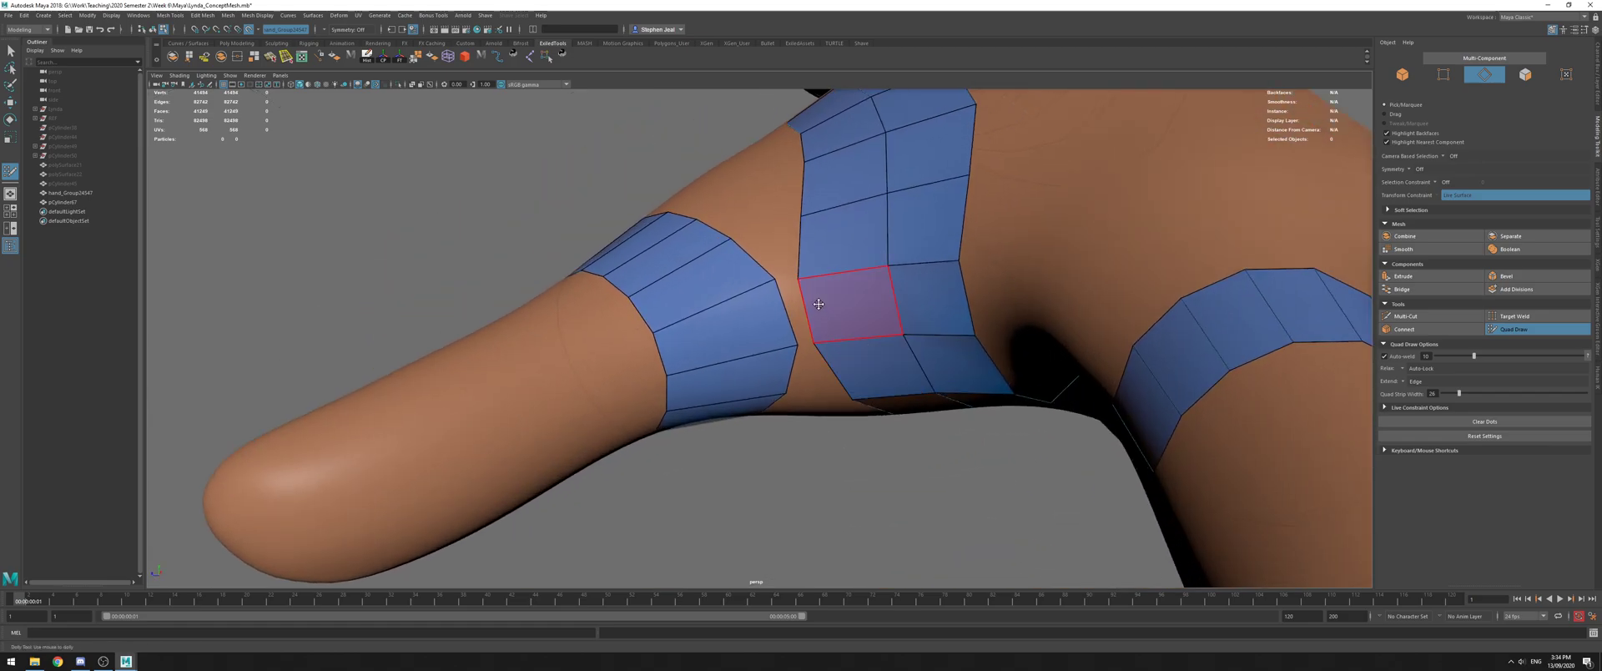
left_click(842, 320, "shift")
left_click_drag(842, 319, 813, 253, "alt")
left_click(814, 333, "shift")
left_click(797, 288, "shift")
left_click(776, 252, "shift")
left_click(813, 252, "shift")
left_click(815, 320, "shift")
left_click_drag(813, 318, 834, 318, "alt")
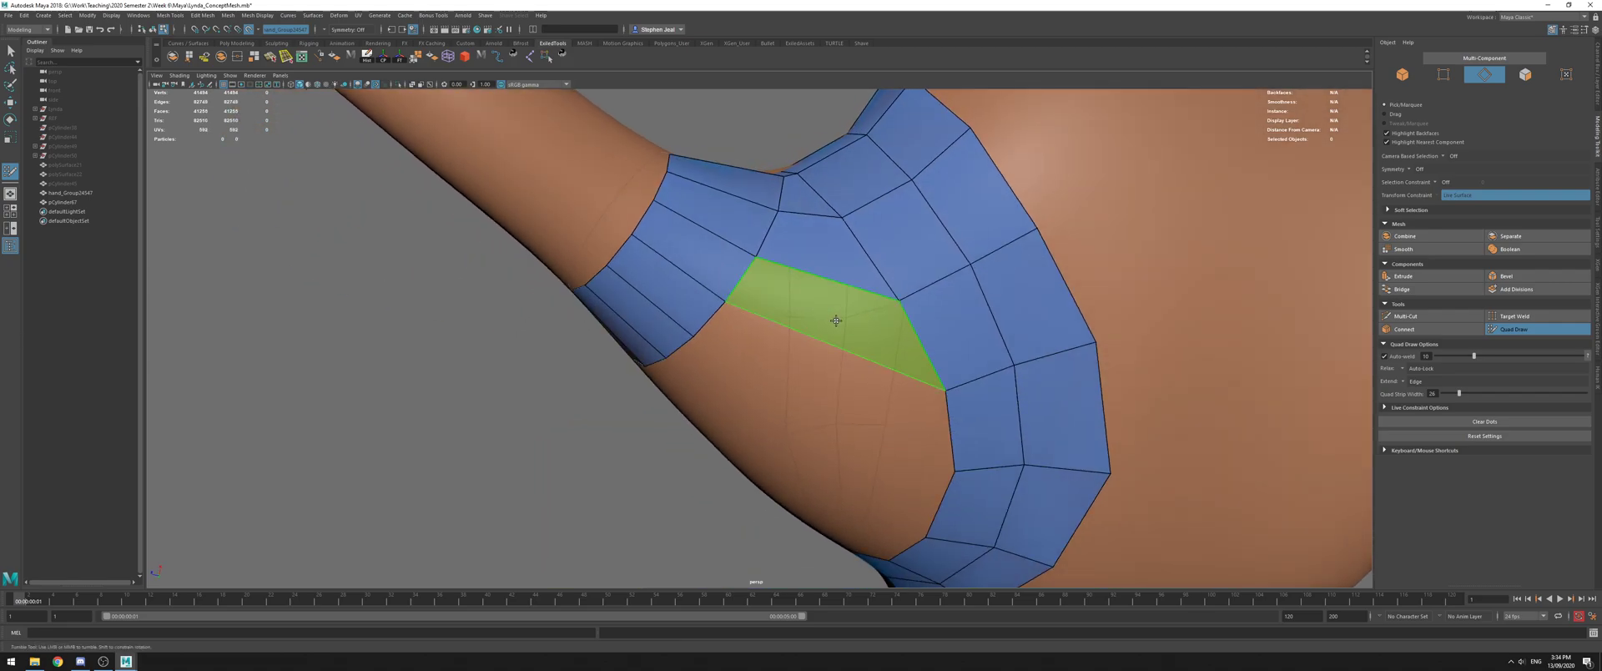
left_click(834, 317, "shift")
Extend and fill the remaining quads between the thumb's band and the thumb base ring, and insert an edge loop through them
left_click_drag(773, 368, 669, 346, "alt")
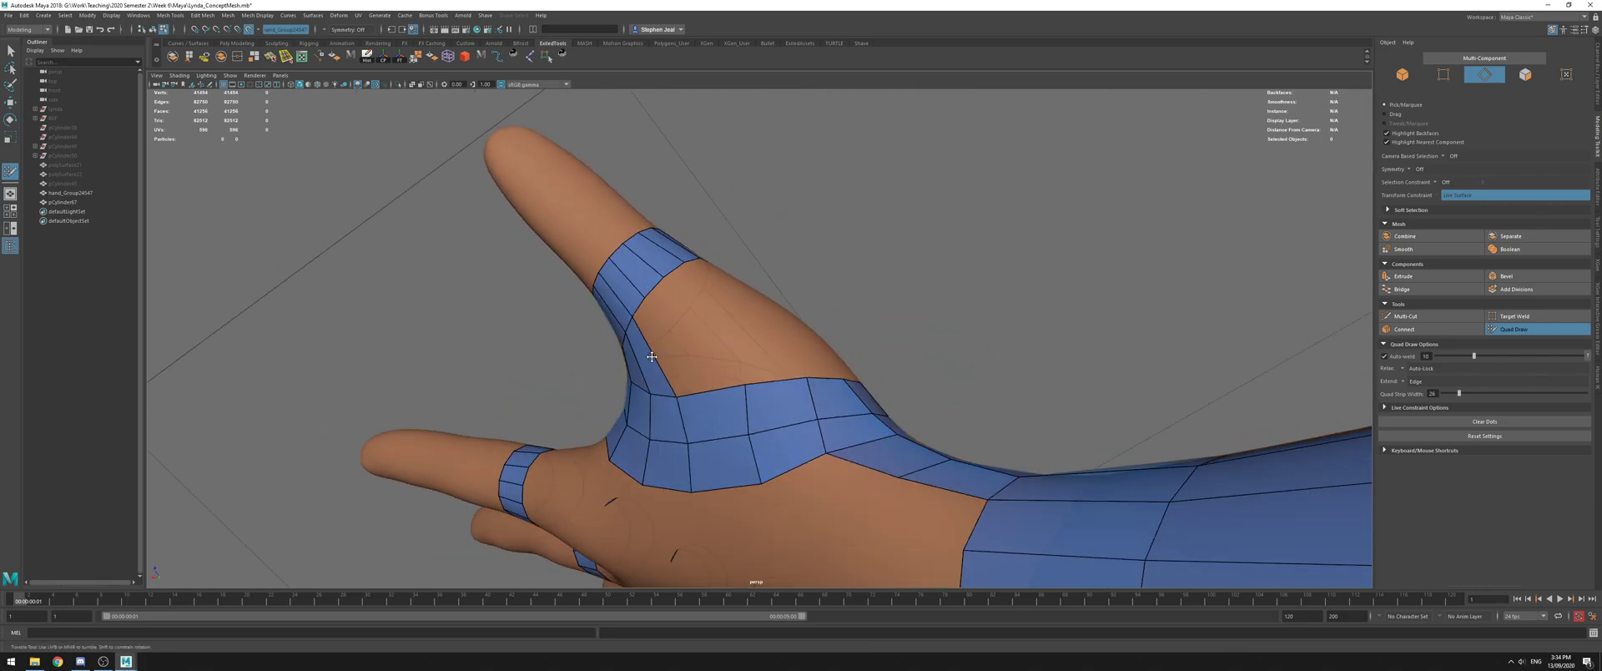
left_click_drag(638, 307, 709, 389)
mouse_move(757, 303)
left_mouse_down("alt")
mouse_move(660, 330)
mouse_move(806, 412)
mouse_move(667, 310)
mouse_move(833, 388)
left_mouse_up("alt")
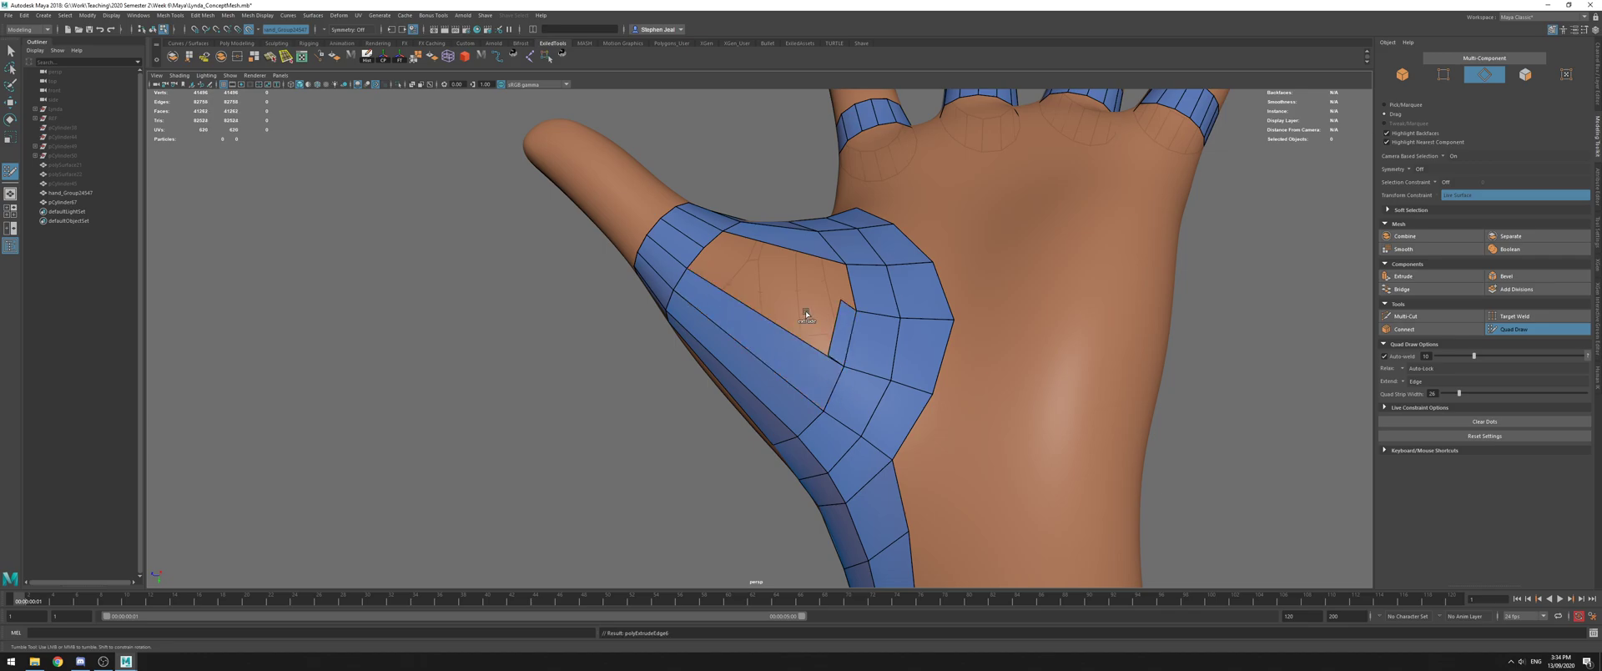
left_click_drag(829, 327, 695, 259)
left_click(795, 263, "shift")
mouse_move(795, 263)
left_mouse_down("alt")
mouse_move(787, 321)
mouse_move(738, 321)
mouse_move(599, 448)
mouse_move(571, 272)
left_mouse_up("alt")
left_click(806, 317, "ctrl")
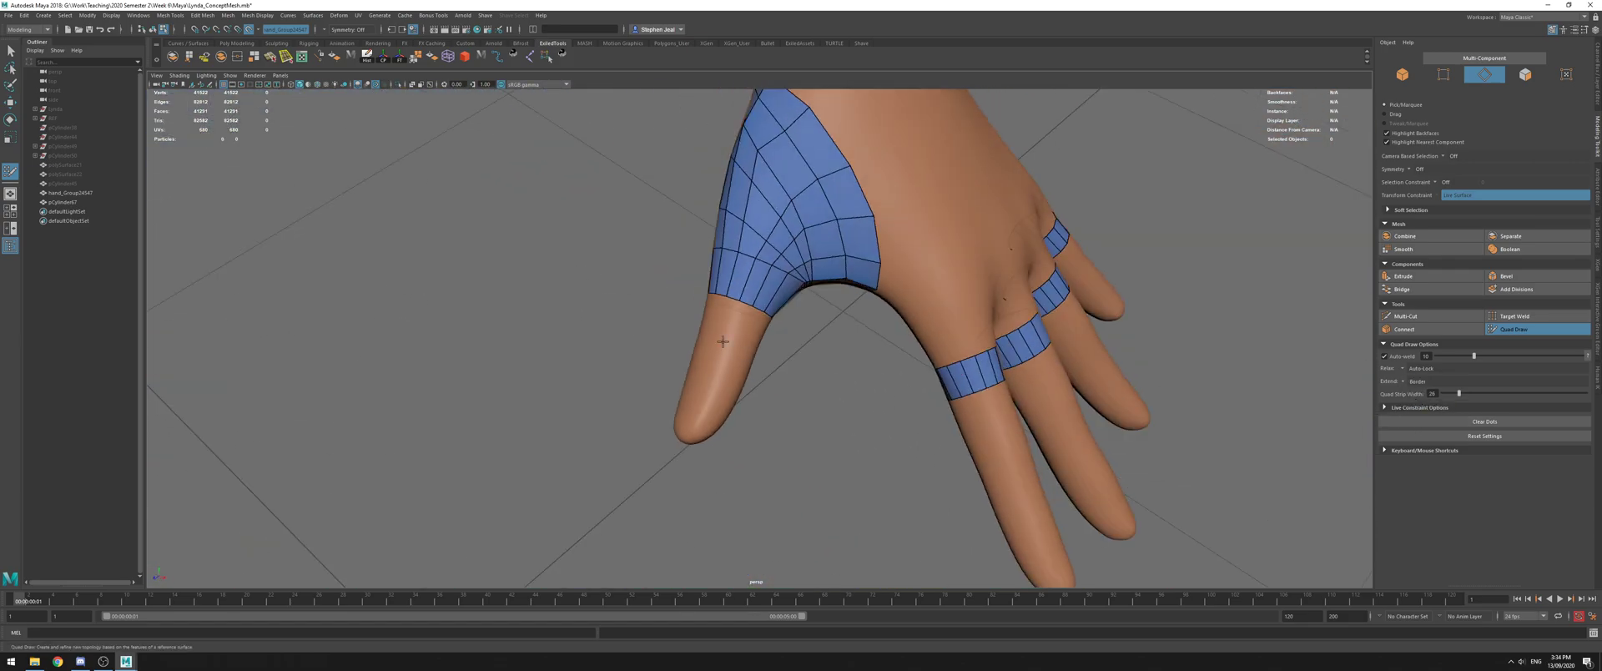
Relax the new faces around the thumb and the web beside it to even out their spacing
mouse_move(736, 309)
left_mouse_down()
mouse_move(716, 334)
mouse_move(791, 309)
left_mouse_up()
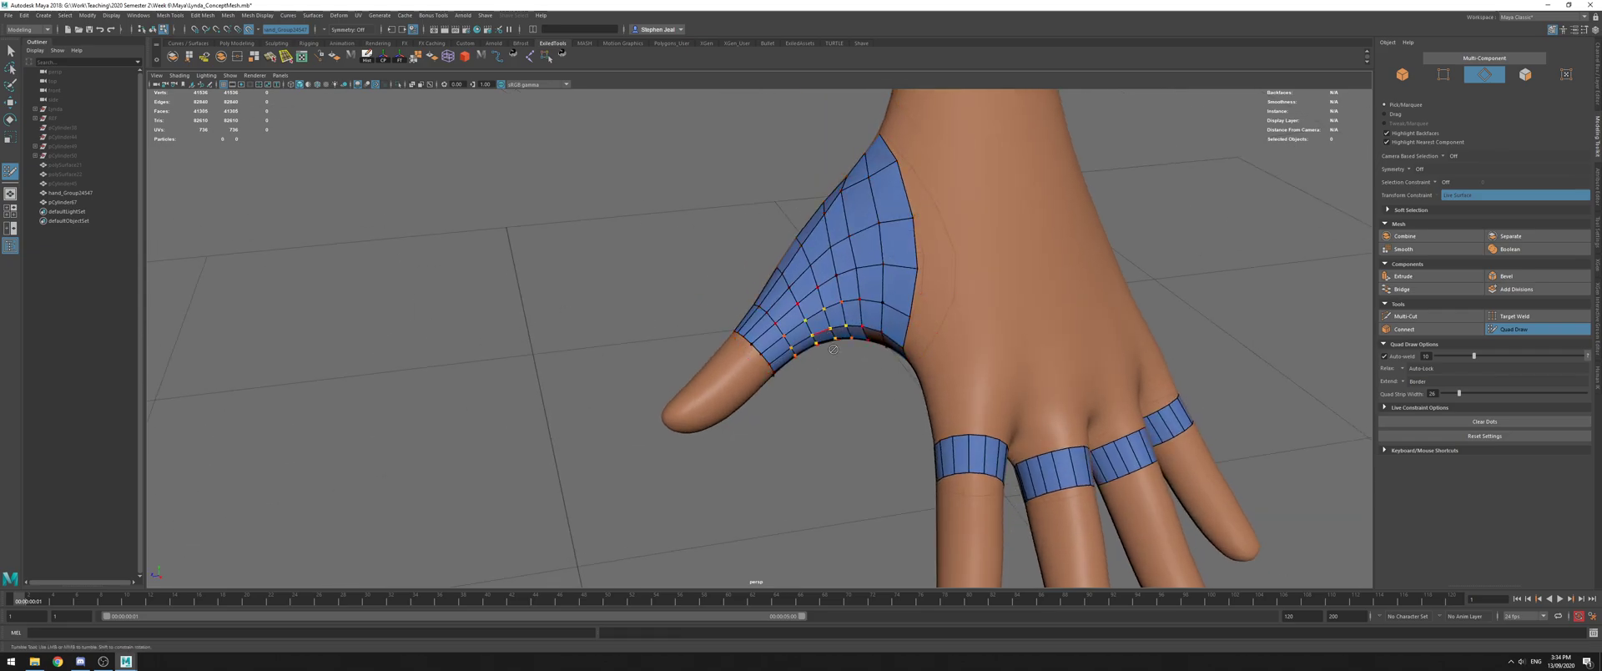
left_click_drag(831, 342, 836, 373, "alt")
left_click_drag(853, 417, 594, 355, "alt")
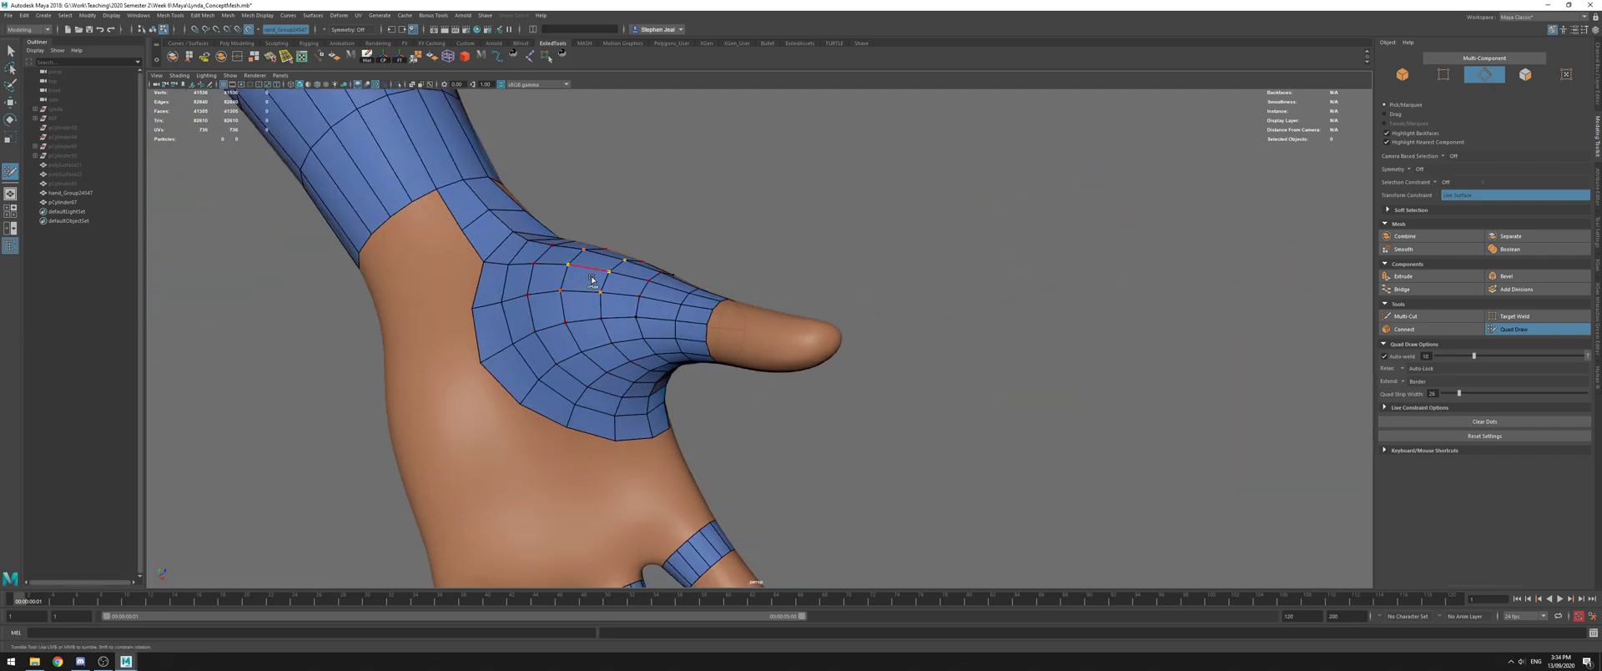
Examine the retopologized thumb base, the palm and the four finger bands from several angles
scroll(587, 340, "up", 3)
left_click_drag(747, 247, 806, 300, "alt")
left_click_drag(828, 378, 589, 332, "alt")
middle_click_drag(588, 332, 600, 225, "alt")
left_click_drag(844, 209, 889, 267, "alt")
middle_click_drag(868, 242, 892, 358, "alt")
right_click_drag(892, 358, 701, 284, "alt")
left_click_drag(701, 284, 671, 190, "alt")
right_click_drag(671, 190, 930, 315, "alt")
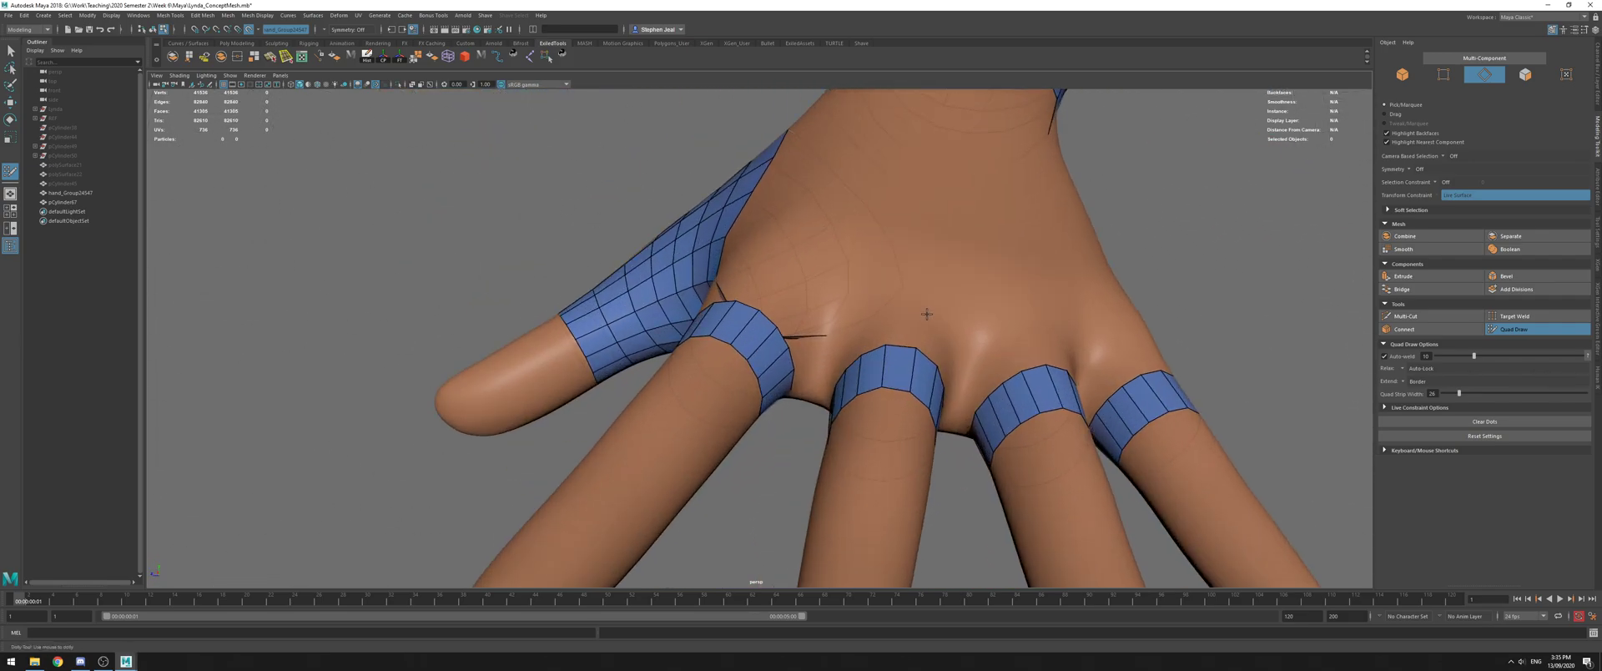
left_click_drag(930, 315, 924, 313, "alt")
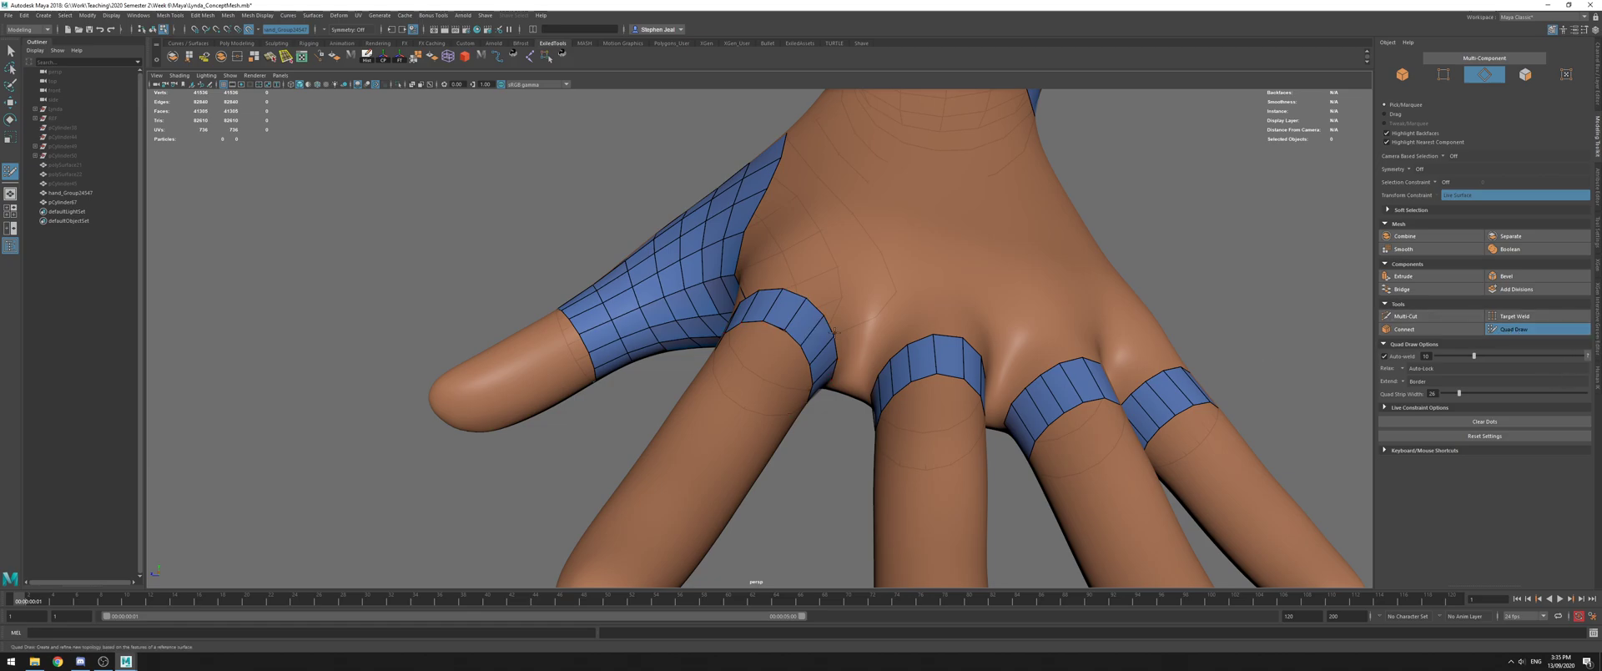
left_click_drag(899, 341, 687, 365, "alt")
left_click_drag(787, 362, 751, 274, "alt")
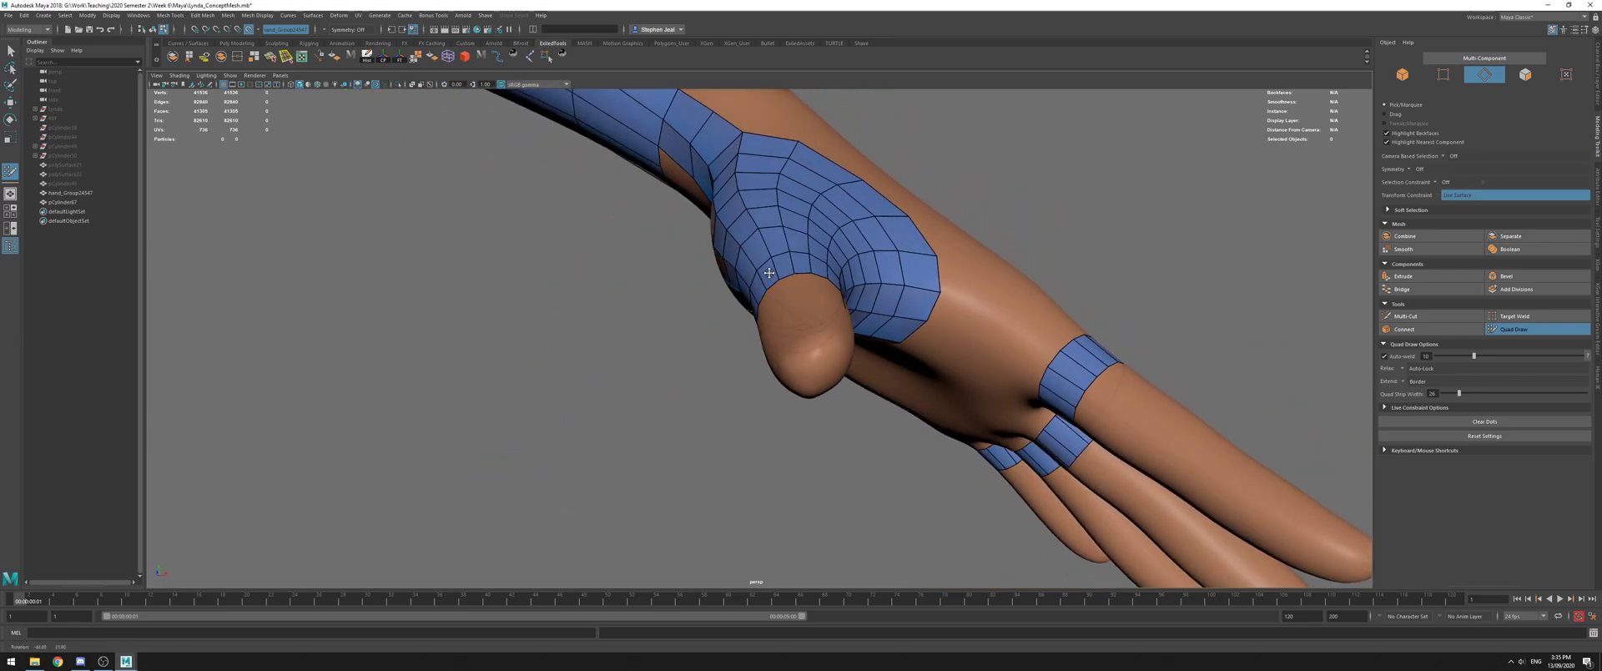
Place a row of Quad Draw dots along the thumb from the edge of its mesh to the tip
right_click_drag(751, 274, 693, 269, "alt")
left_click_drag(757, 327, 810, 310, "alt")
right_click_drag(810, 310, 791, 259, "alt")
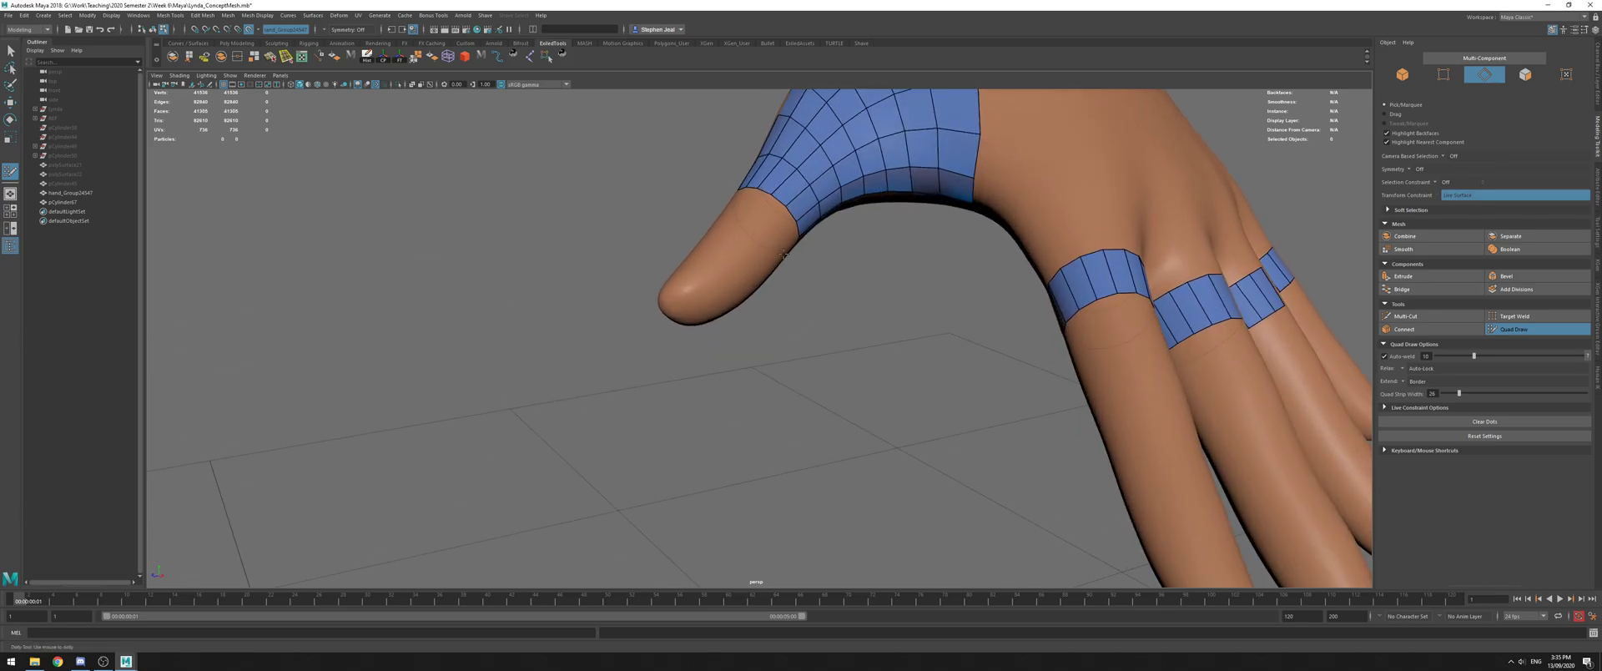
left_click_drag(686, 312, 748, 280, "alt")
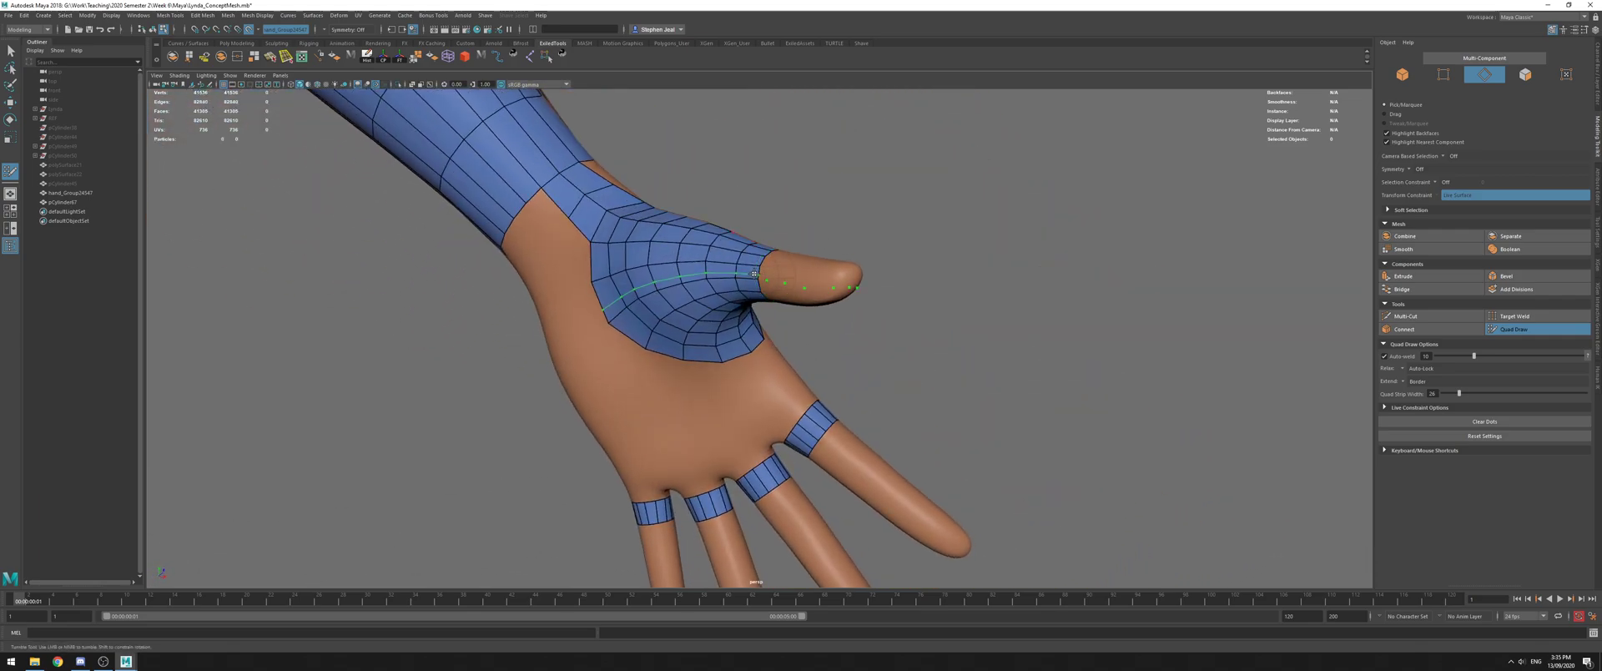
right_click_drag(749, 273, 854, 312, "alt")
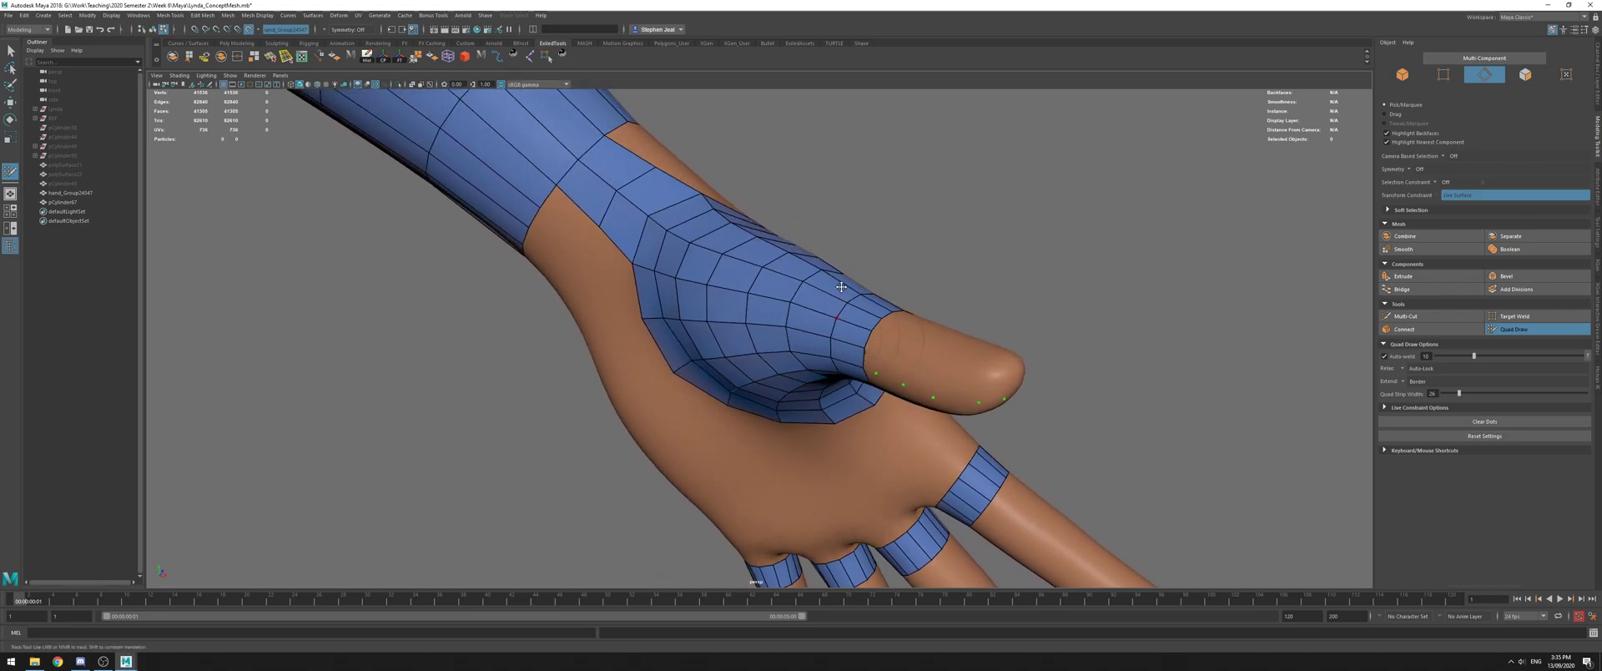
left_click_drag(881, 349, 846, 291, "alt")
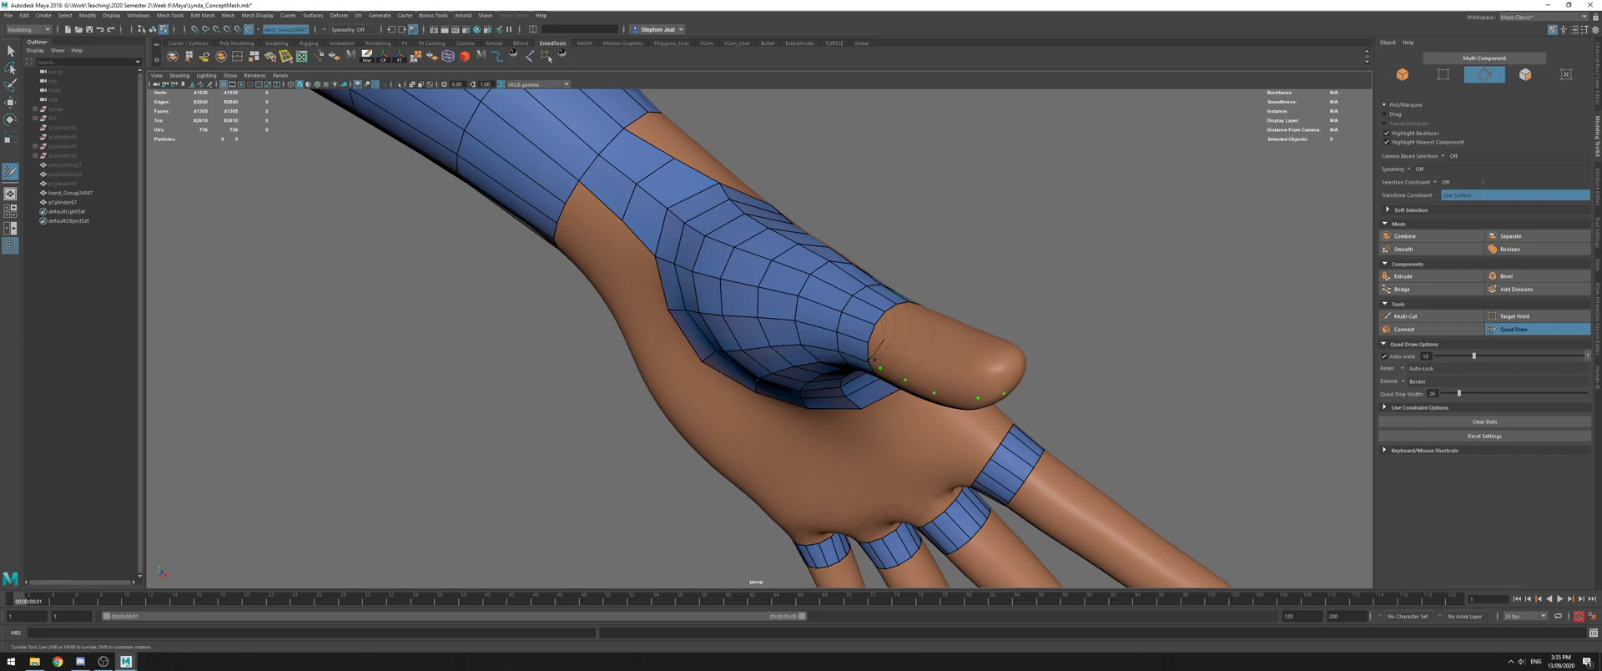
Leave Quad Draw, hide everything except the retopologized mesh and select the border edge loop at the thumb's open end
key("q")
double_click(868, 309)
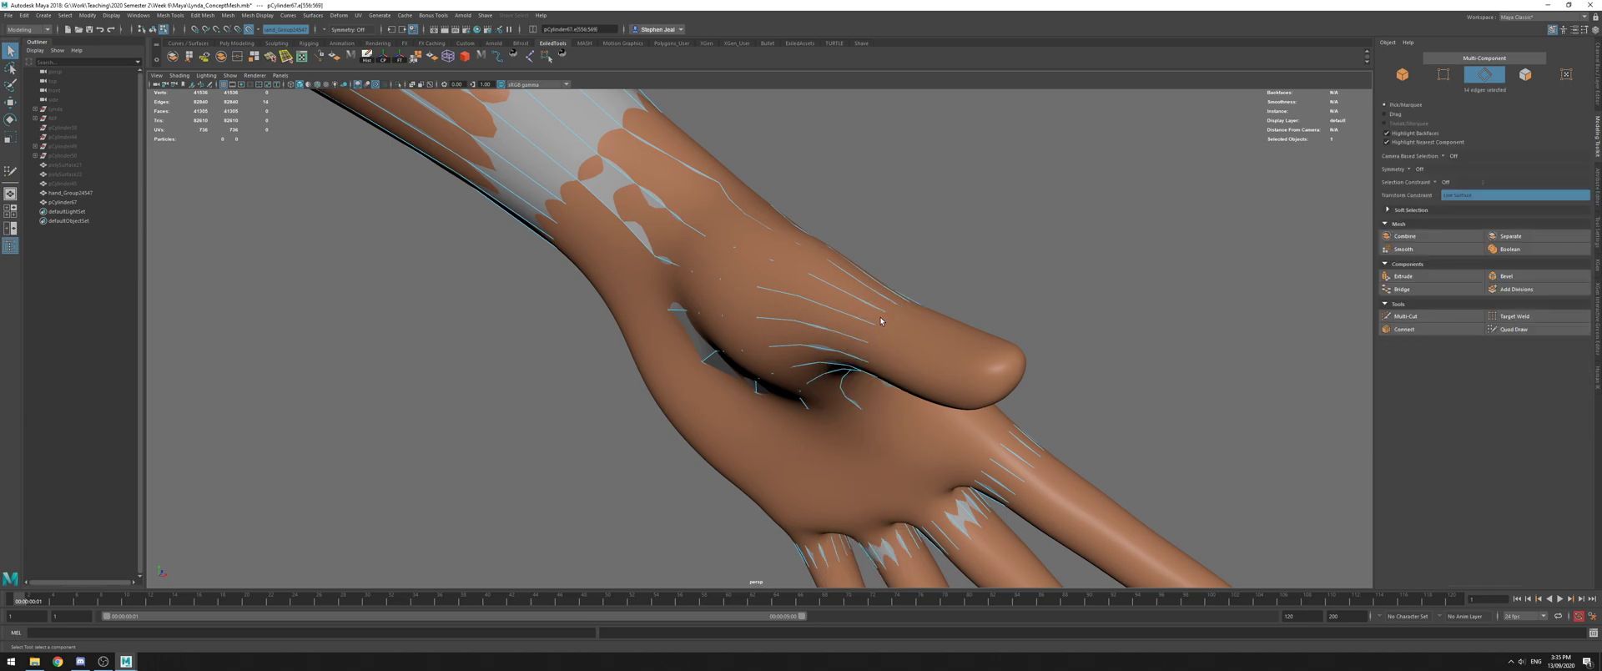
middle_click_drag(880, 320, 848, 292, "alt")
left_click(847, 292)
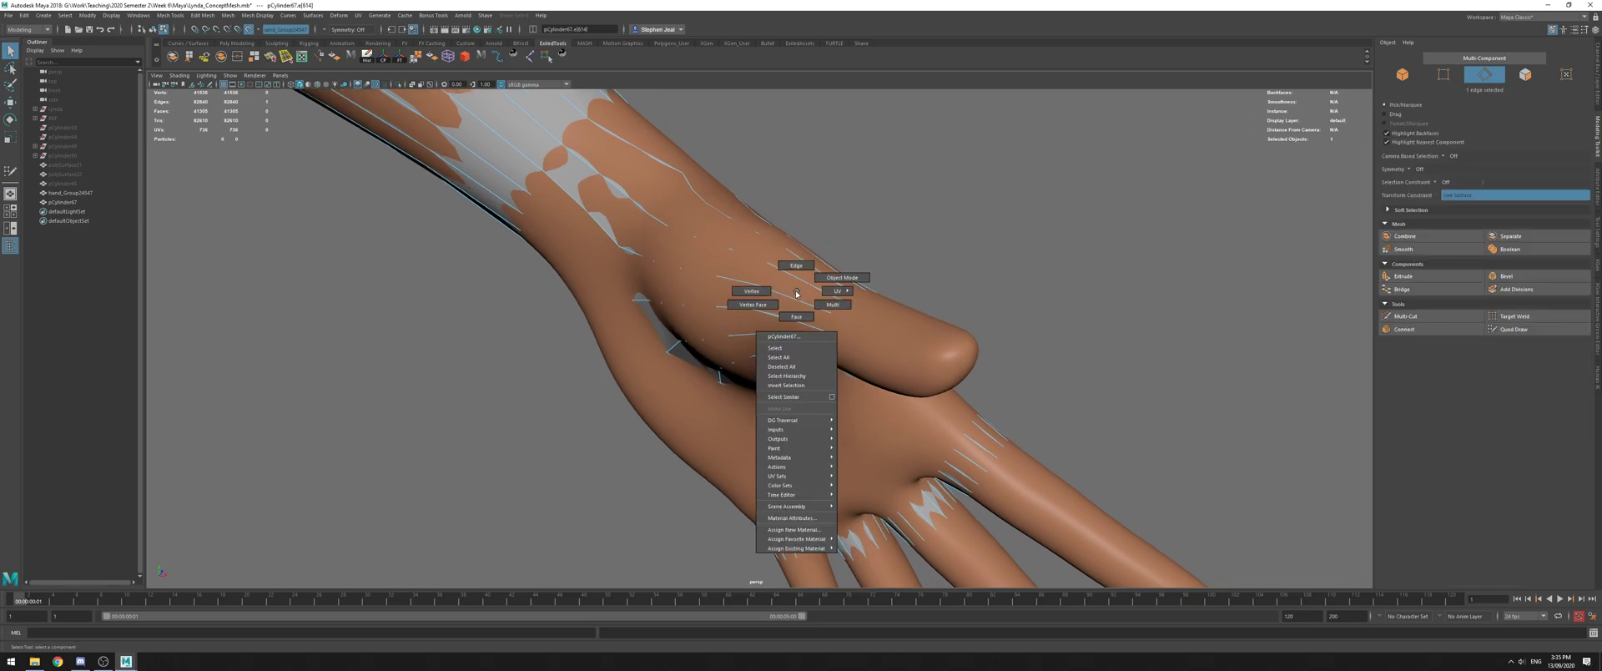
key("F8")
key("alt+h")
right_click_drag(820, 308, 820, 276)
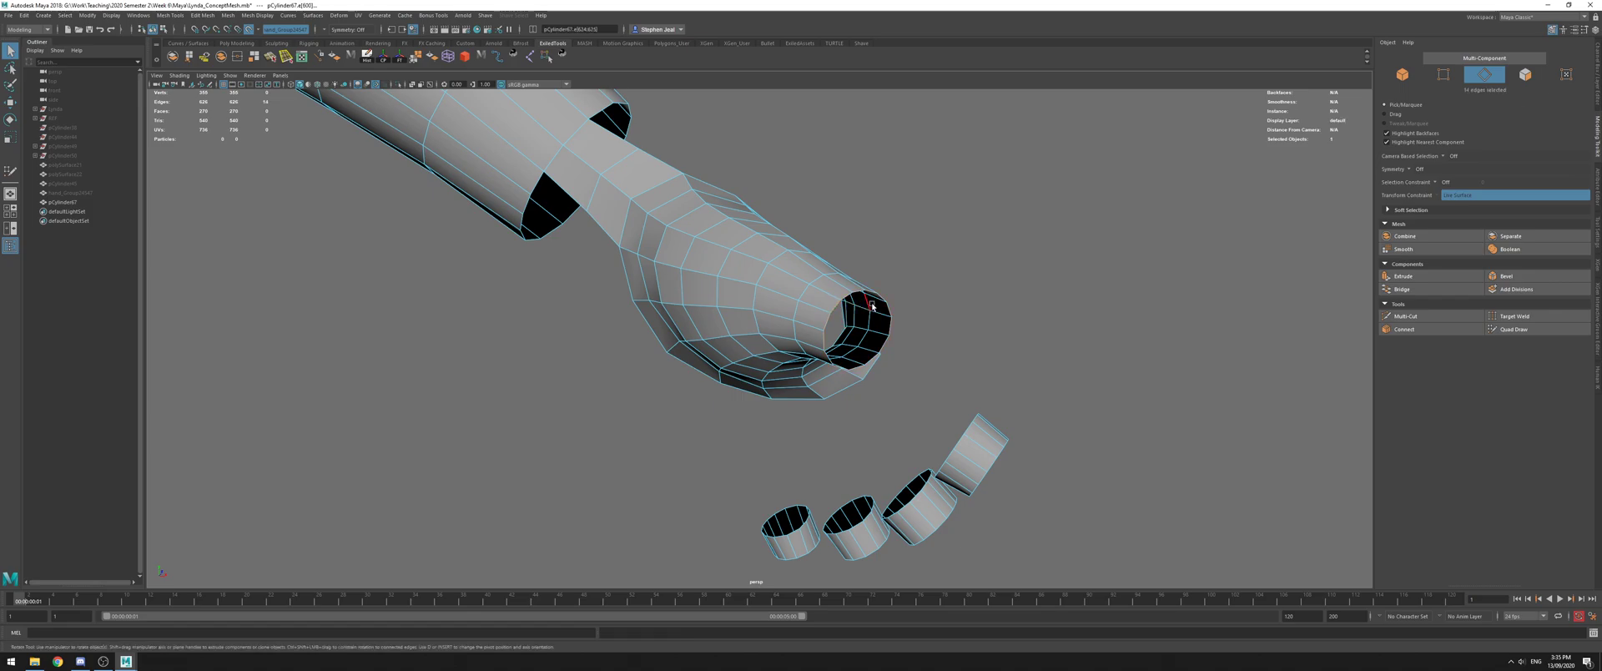
Show the hand again, try to rotate the thumb's border edge loop, and undo the rotation
key("e")
left_click_drag(886, 319, 858, 361, "alt")
key("ctrl+shift+h")
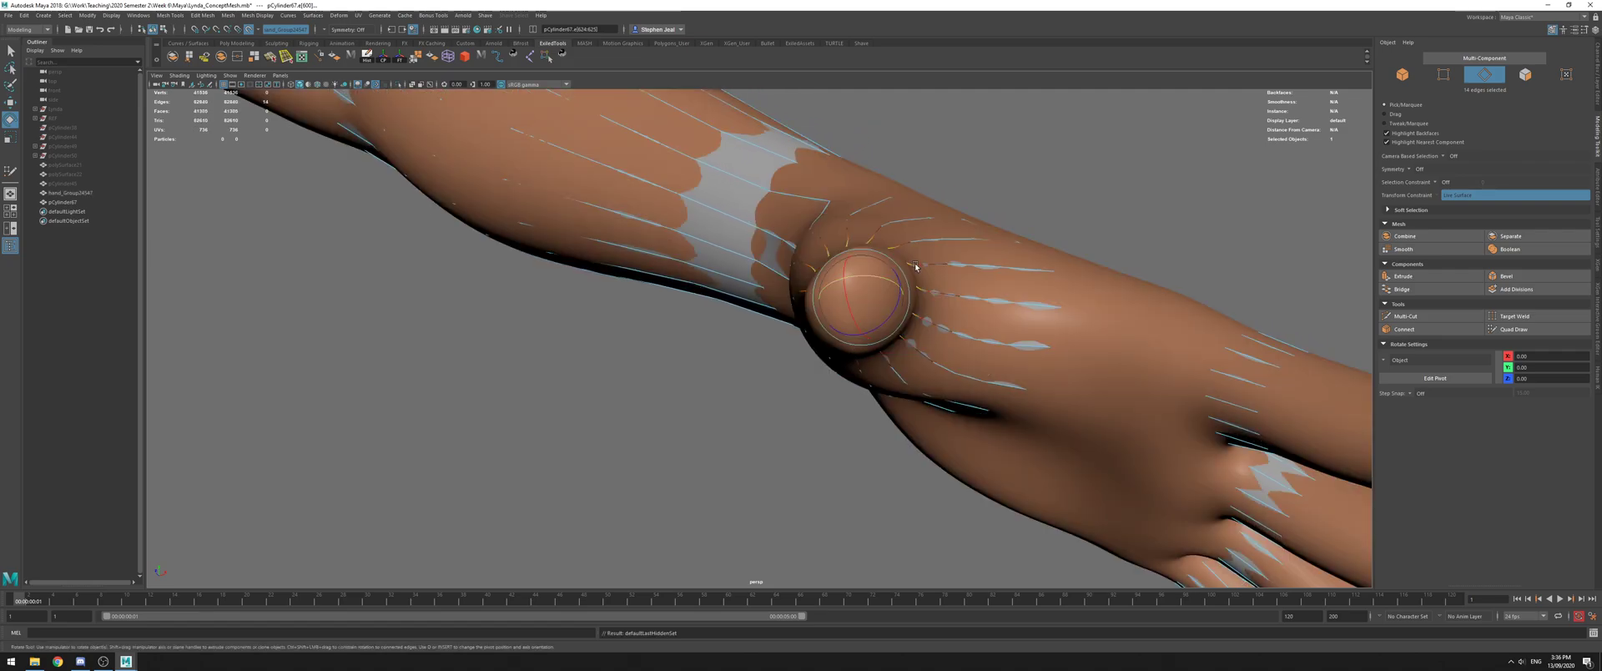
left_click_drag(904, 271, 959, 296)
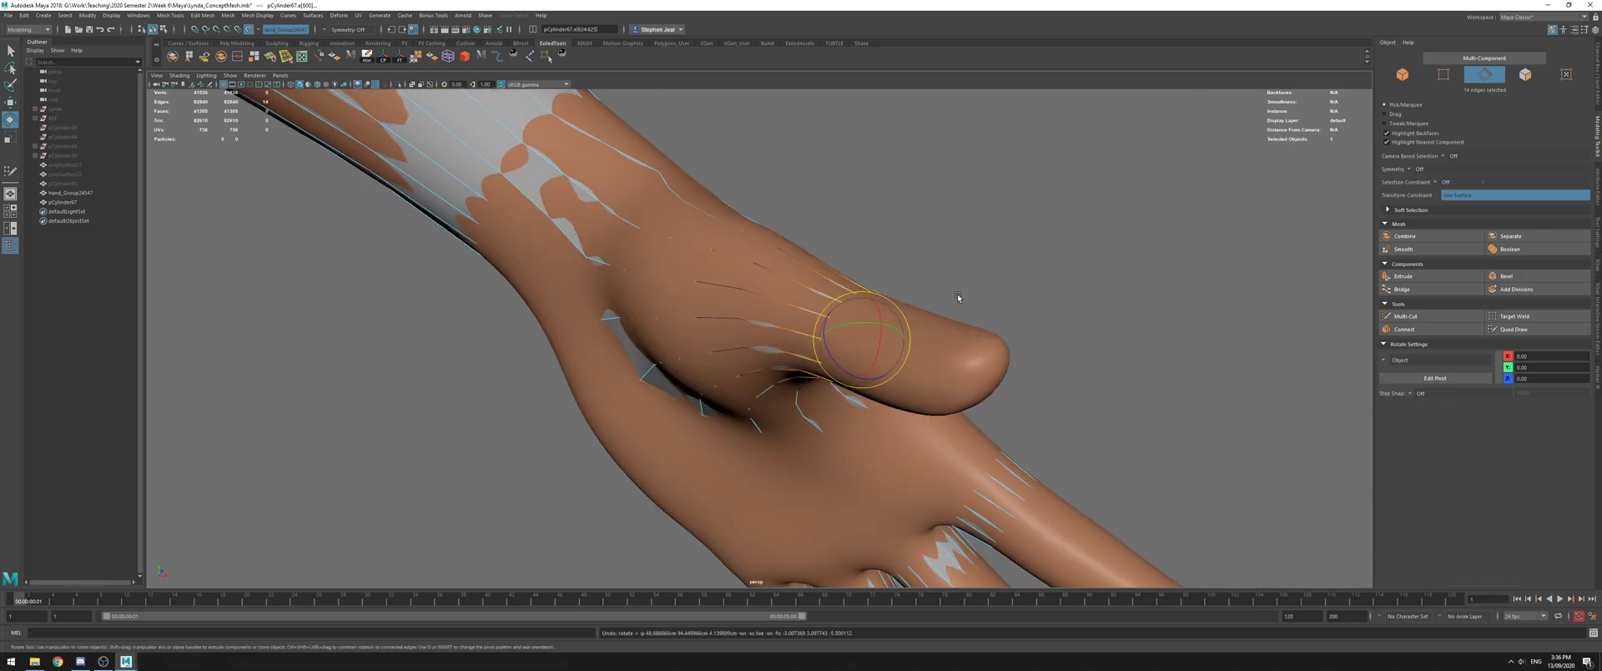
key("ctrl+z")
key("ctrl+z")
Return the retopologized mesh to object mode with the hand visible and restart Quad Draw on it
key("q")
key("F8")
key("ctrl+shift+h")
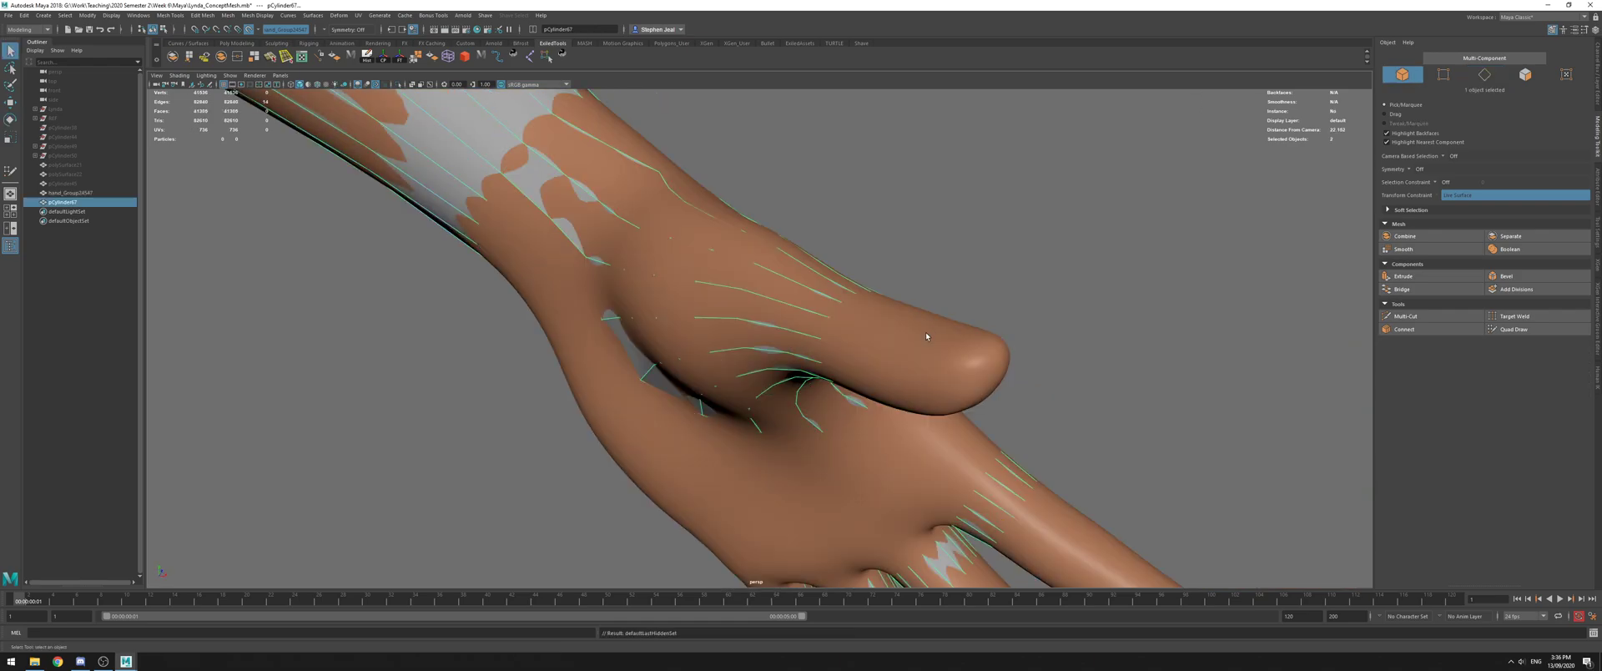
left_click(1501, 331)
mouse_move(930, 338)
left_mouse_down("alt")
mouse_move(811, 351)
mouse_move(806, 366)
left_mouse_up("alt")
right_click_drag(807, 365, 666, 365, "alt")
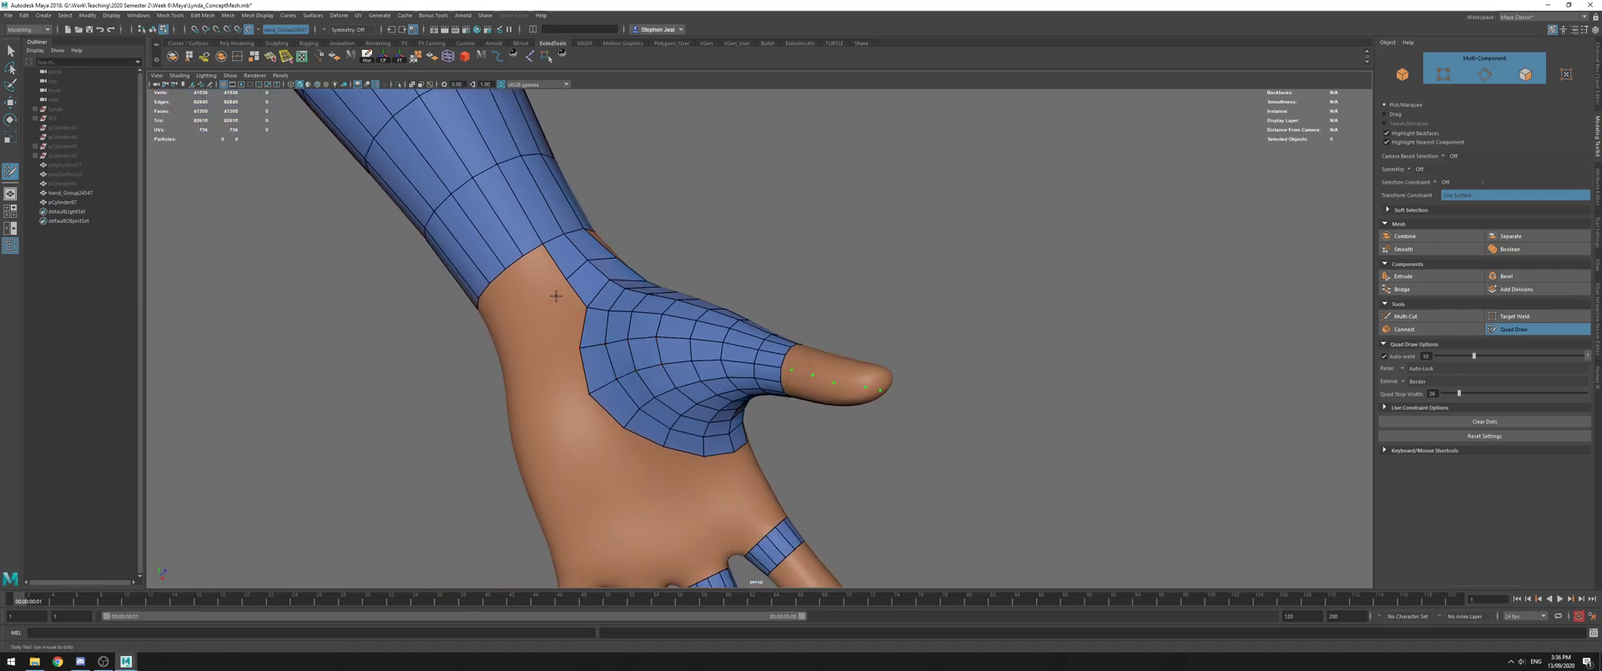
Try filling quads in the gap between the wrist and the thumb base, and undo them
left_click(545, 274, "shift")
left_click(566, 313, "shift")
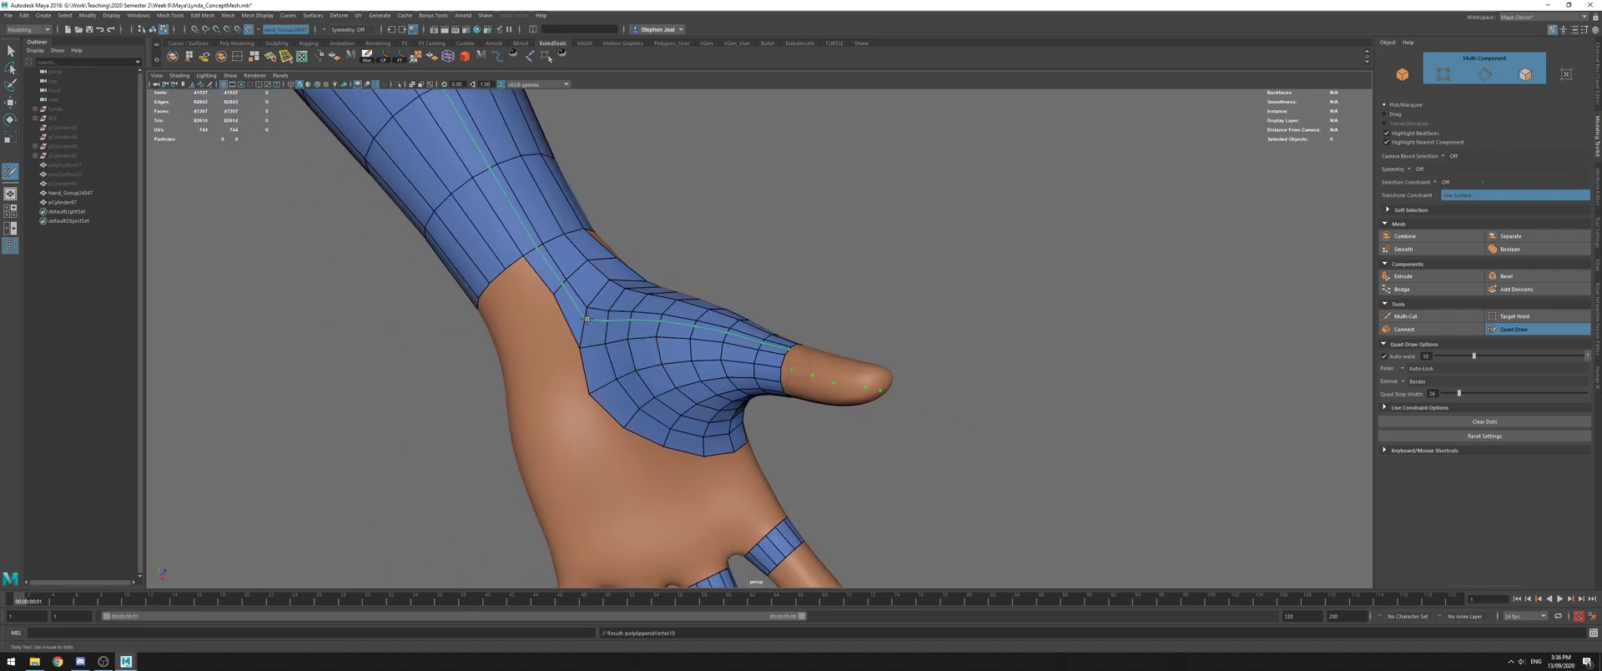
key("ctrl+z")
key("ctrl+z")
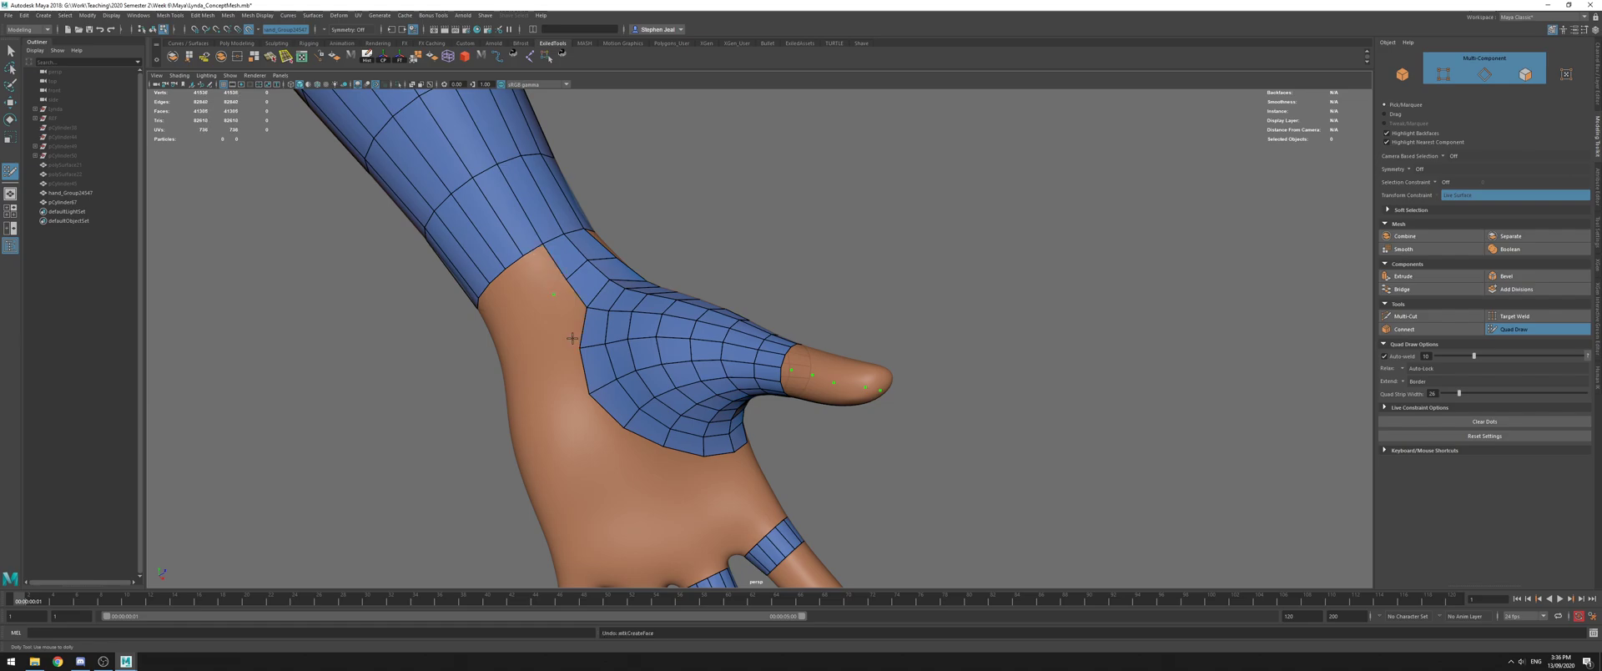
Undo the latest operations back to before the thumb's border edge selection
left_click_drag(671, 359, 786, 383, "alt")
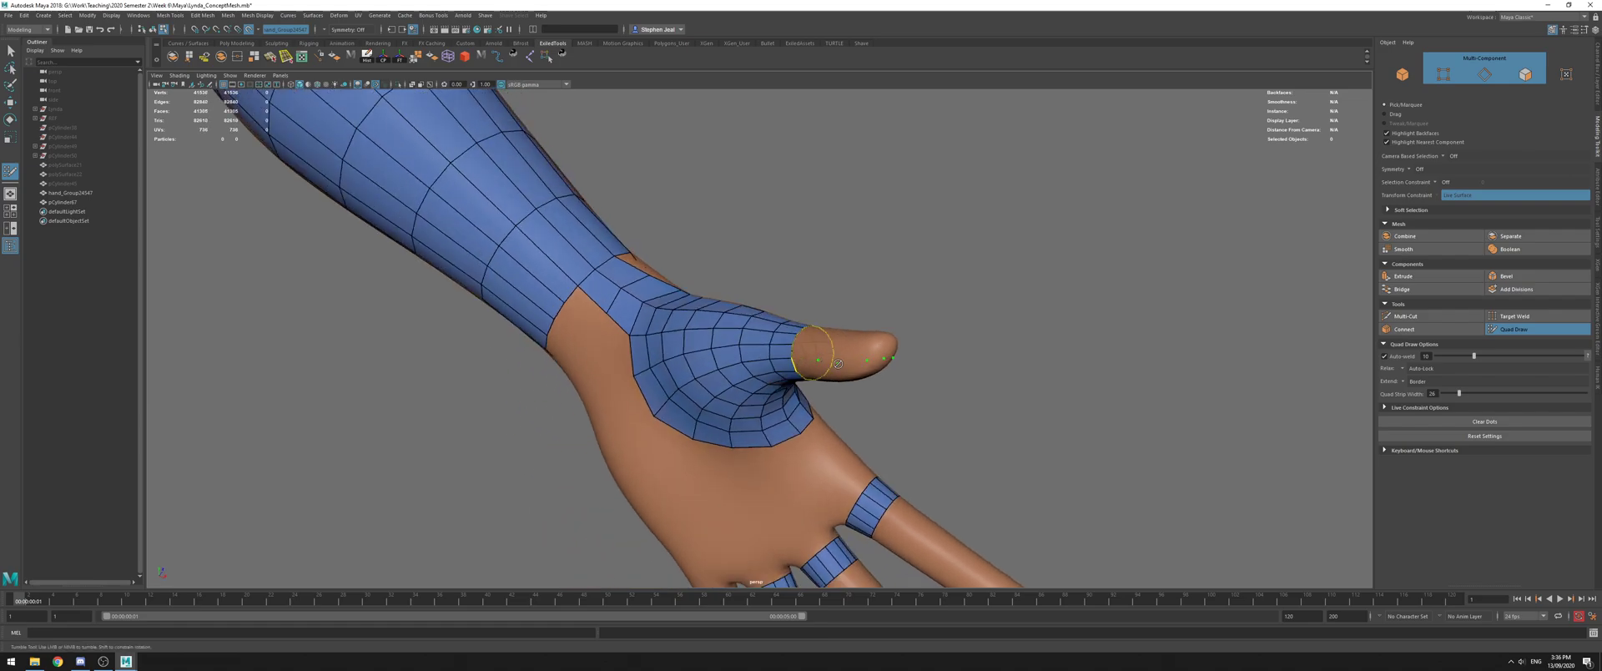
key("ctrl+z")
key("ctrl+z")
key("ctrl+z")
key("ctrl+z")
key("ctrl+z")
key("ctrl+z")
key("ctrl+z")
key("ctrl+z")
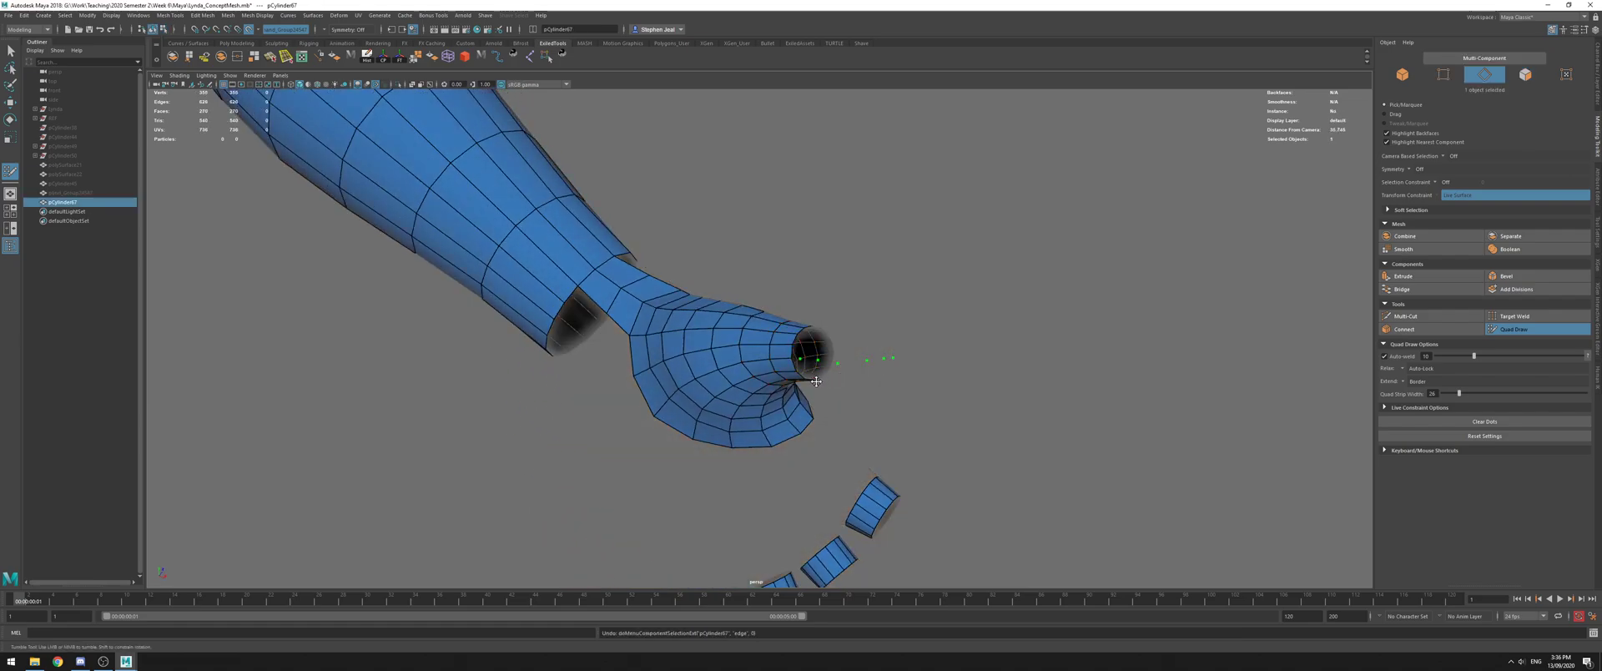
key("ctrl+z")
key("ctrl+z")
left_click_drag(820, 377, 865, 412, "alt")
mouse_move(1141, 409)
left_mouse_down("alt")
mouse_move(1118, 475)
mouse_move(1155, 398)
left_mouse_up("alt")
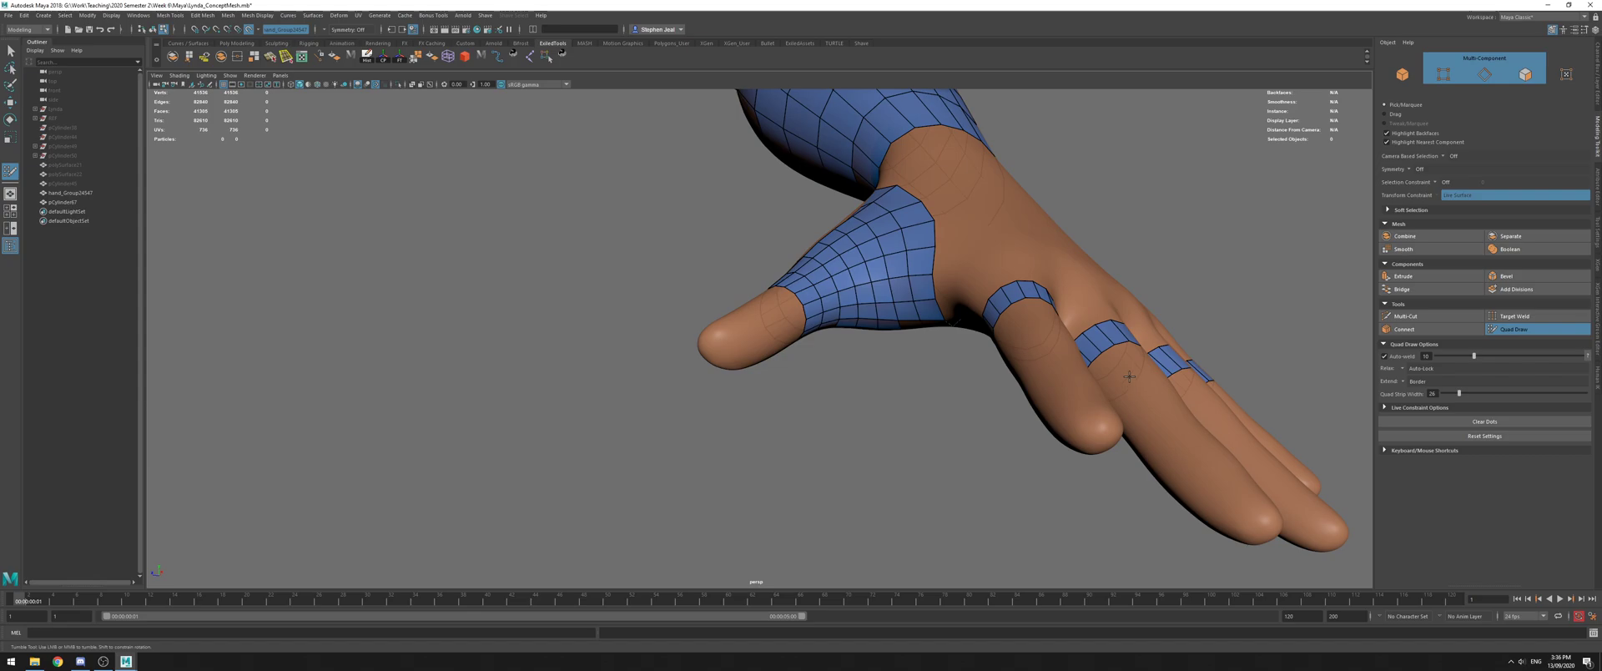
key("ctrl+shift+h")
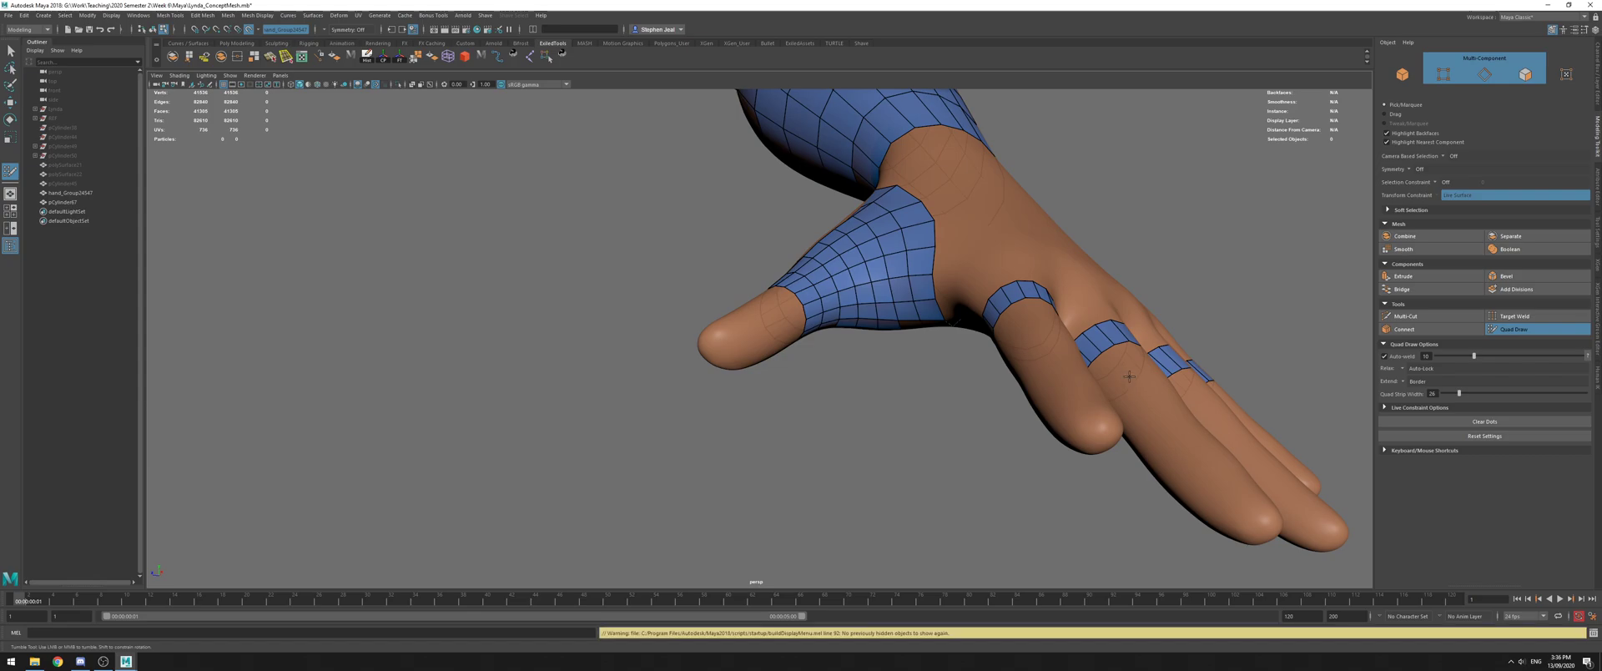
Reset the Quad Draw settings and restart Quad Draw on the retopologized mesh
left_click(1477, 436)
key("q")
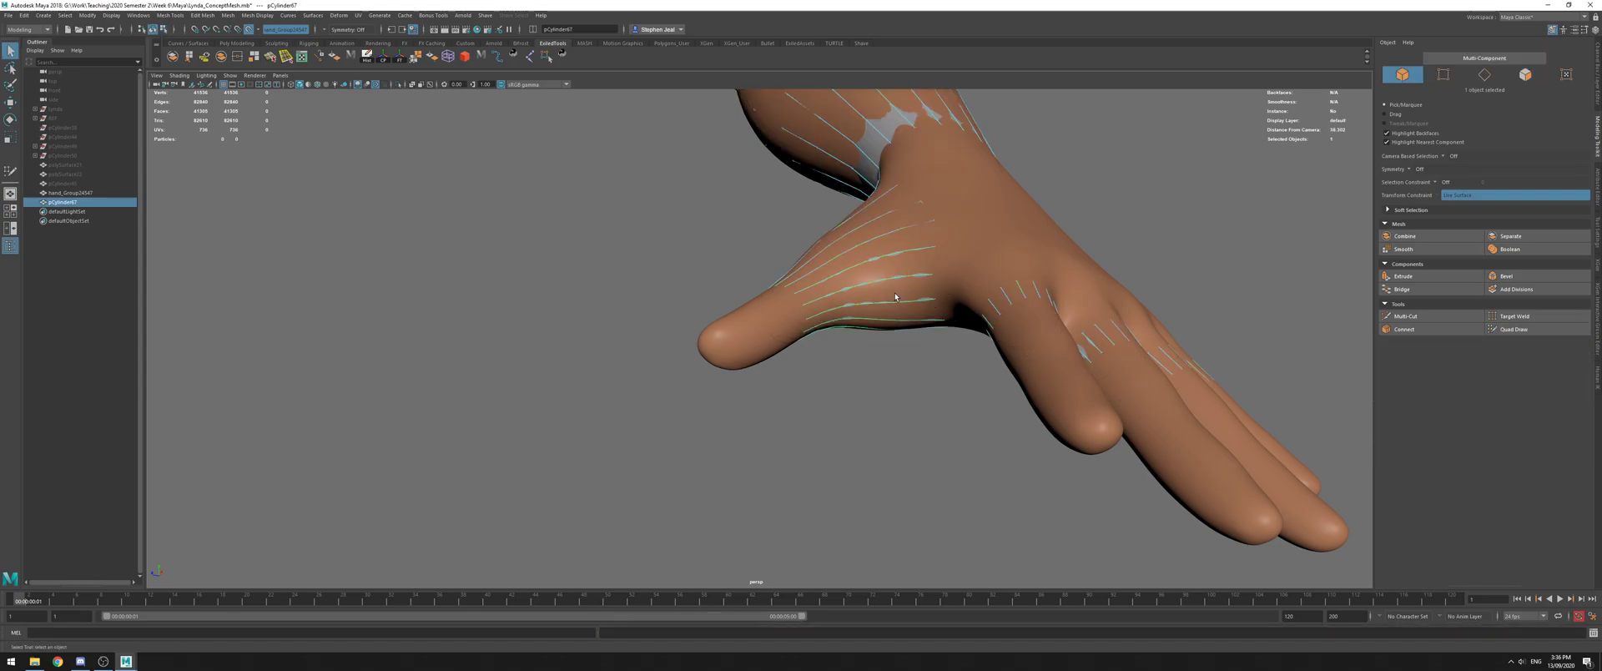
left_click(1510, 330)
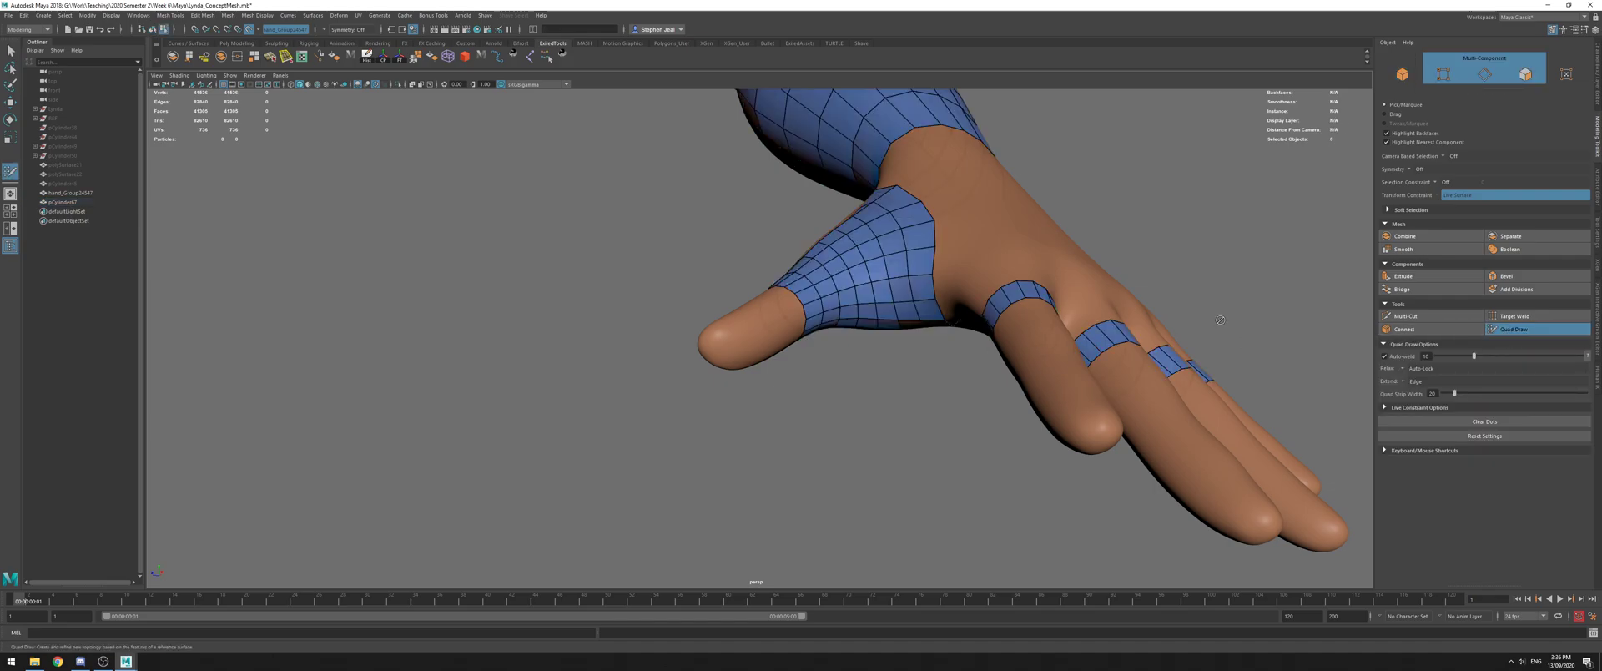
Connect the thumb web to the index finger's band with a strip of quads and divide it with edge loops
left_click_drag(1061, 267, 1094, 359, "alt")
middle_click_drag(905, 331, 855, 285, "alt")
mouse_move(854, 284)
left_mouse_down("alt")
mouse_move(769, 270)
mouse_move(878, 289)
mouse_move(863, 272)
left_mouse_up("alt")
key("ctrl")
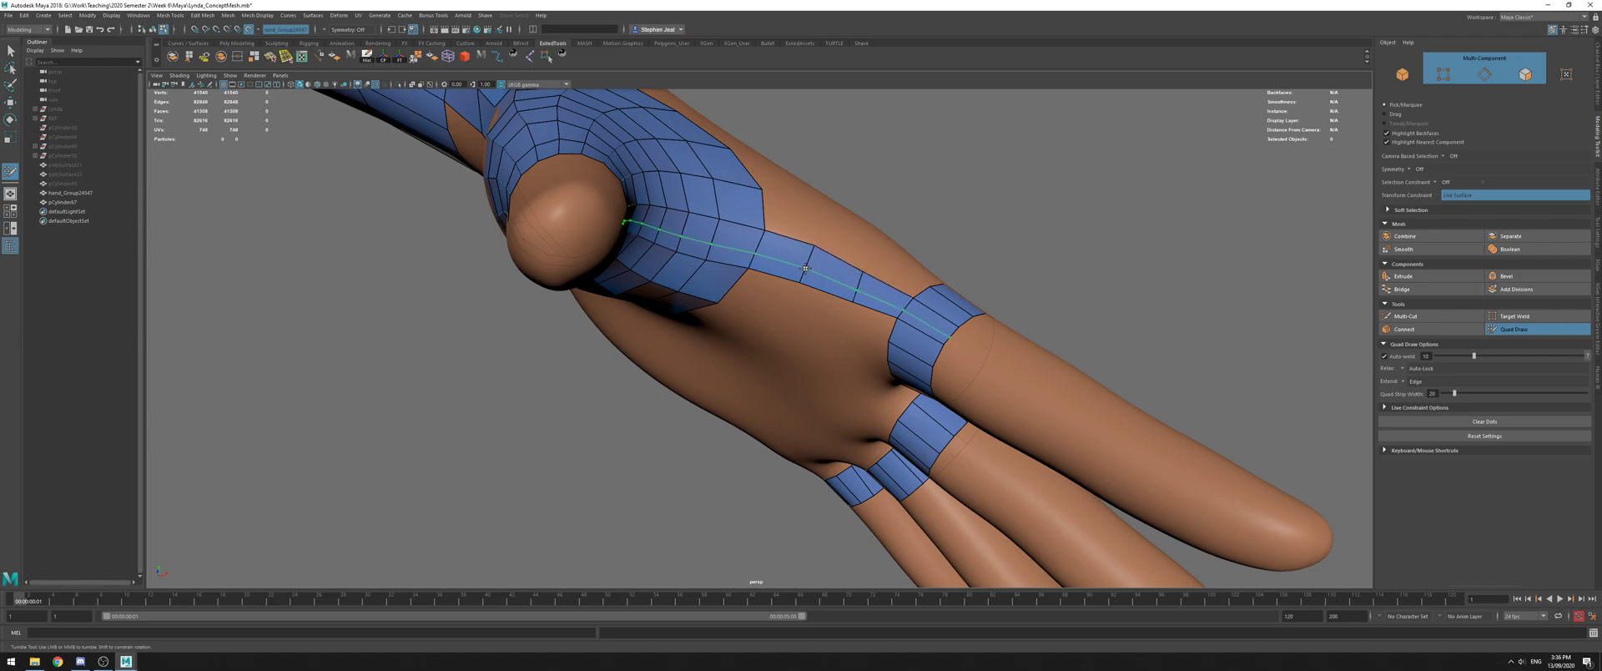
right_click_drag(816, 268, 763, 276, "alt")
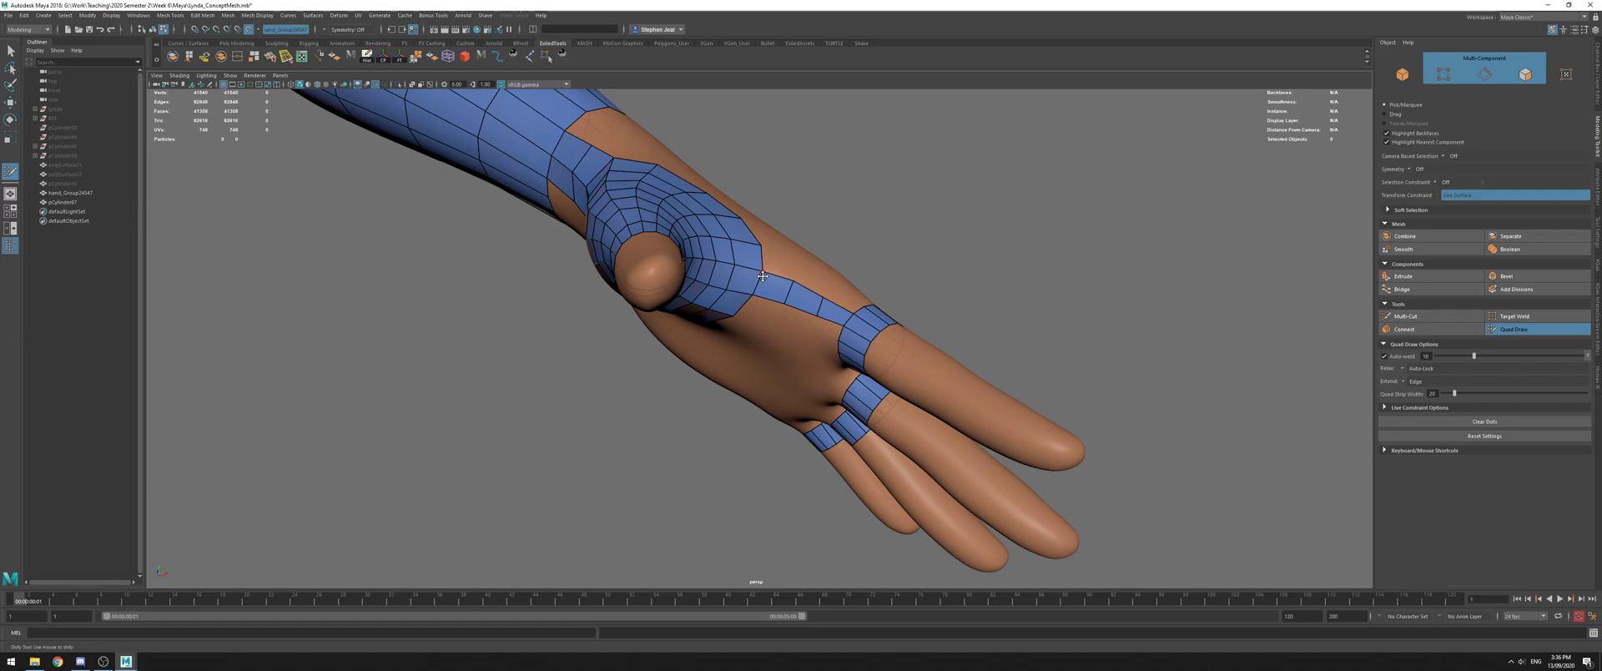
Fill another row of quads alongside the strip between the thumb web and the index finger's band
left_click_drag(761, 282, 688, 321, "alt")
middle_click_drag(819, 323, 643, 248, "alt")
left_click_drag(642, 248, 538, 267, "alt")
middle_click_drag(538, 267, 726, 276, "alt")
right_click_drag(726, 276, 820, 287, "alt")
mouse_move(819, 286)
left_mouse_down("alt")
mouse_move(859, 301)
mouse_move(748, 337)
mouse_move(541, 320)
left_mouse_up("alt")
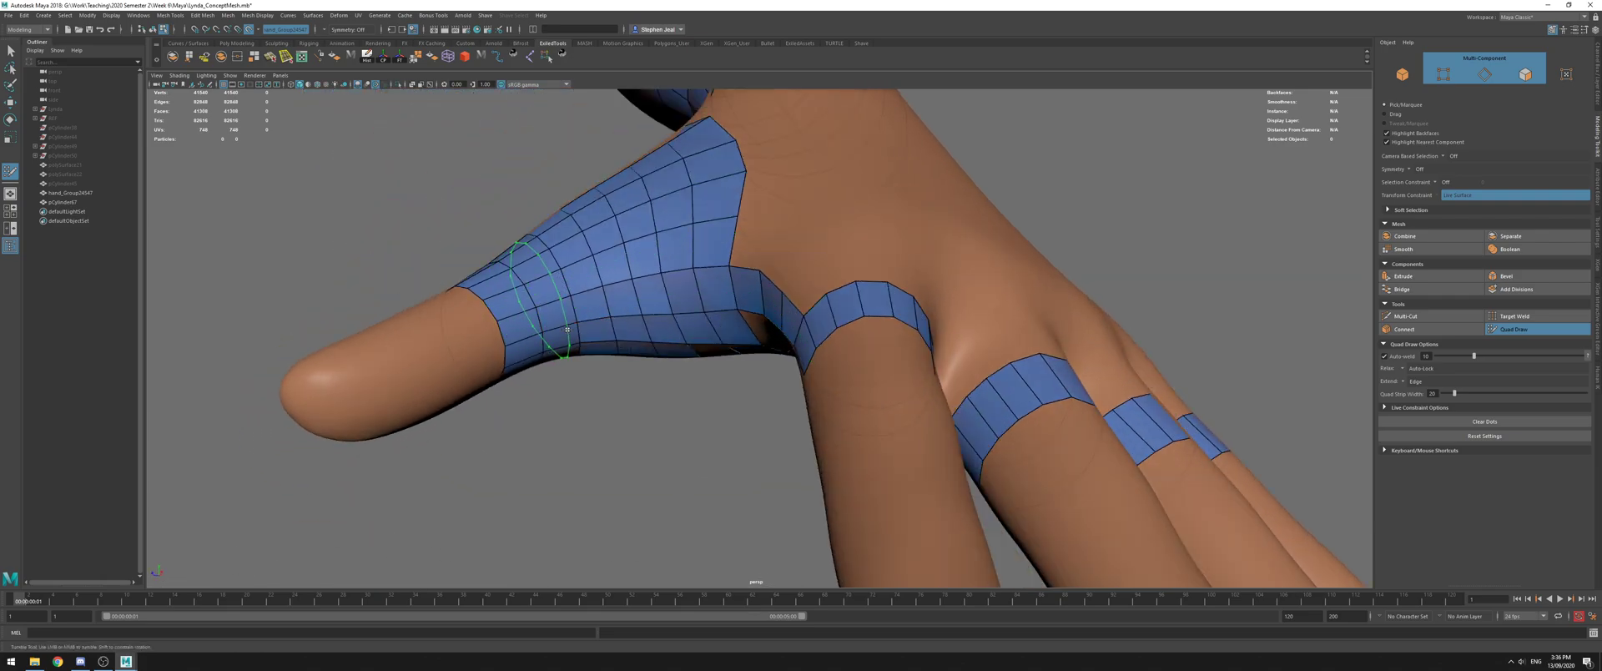
mouse_move(564, 277)
left_mouse_down("alt")
mouse_move(797, 271)
mouse_move(758, 259)
left_mouse_up("alt")
left_click(836, 309, "shift")
left_click(776, 263, "shift")
left_click(716, 227, "shift")
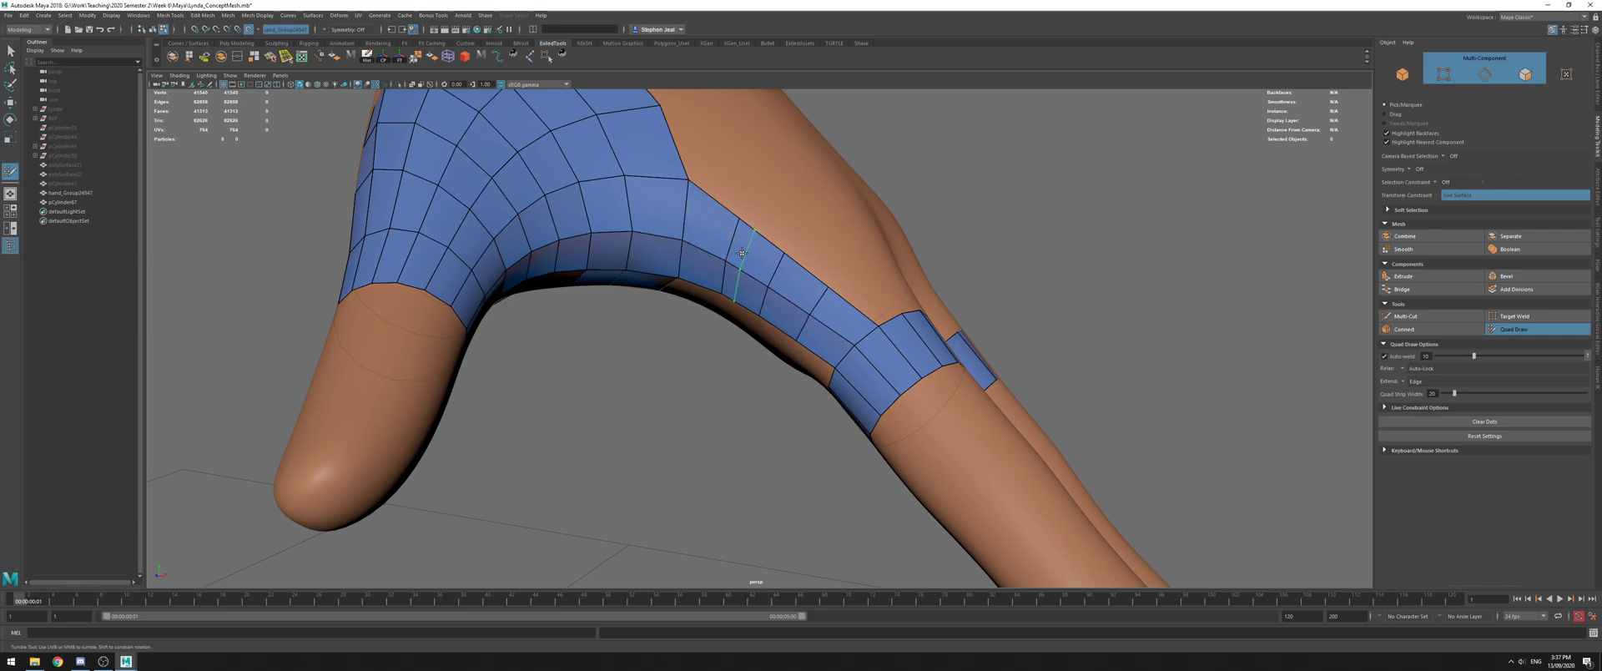
Extend two neighbouring edges of the index finger's band into long quads down the finger
middle_click_drag(916, 398, 703, 226, "alt")
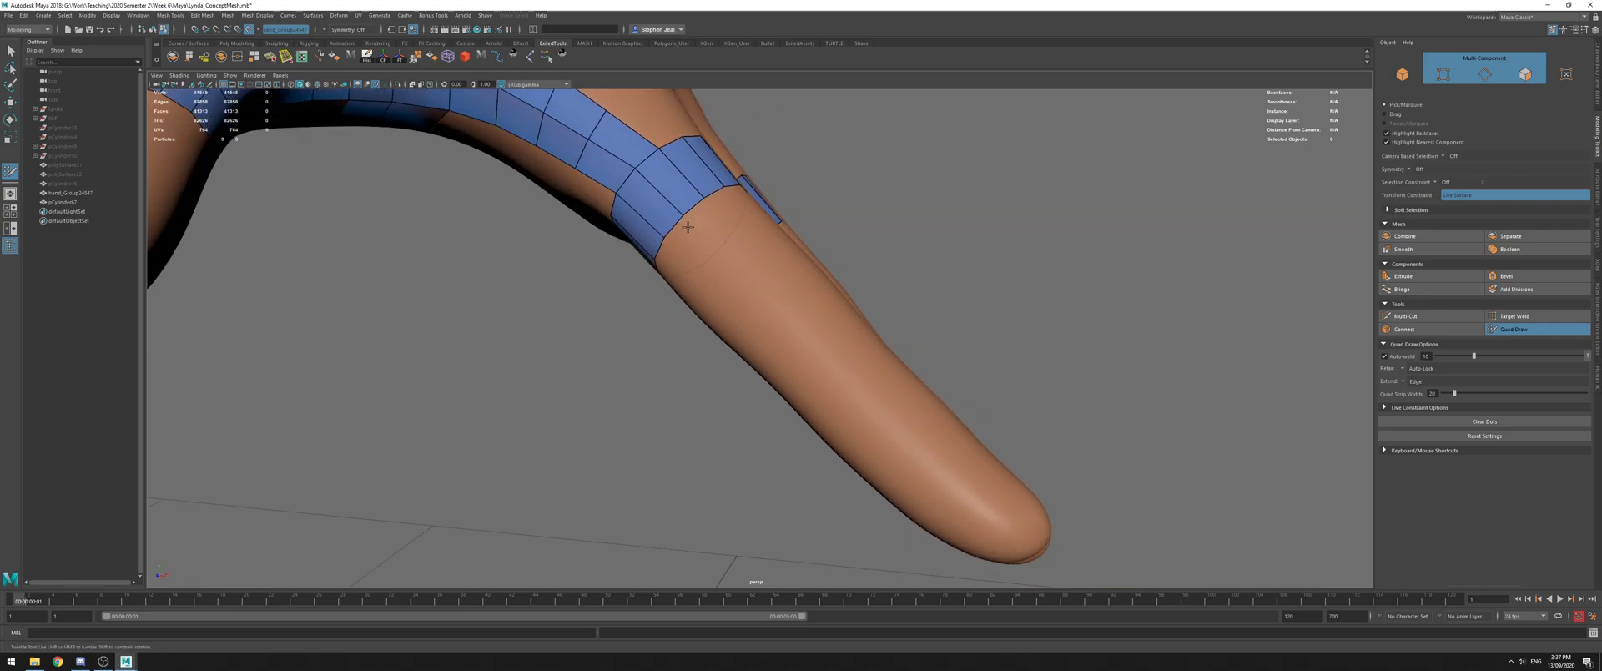
left_click_drag(788, 249, 781, 289, "alt")
left_click_drag(850, 393, 625, 407, "alt")
left_click_drag(797, 282, 761, 258, "alt")
scroll(763, 280, "up", 5)
middle_click_drag(755, 263, 695, 241, "alt")
right_click_drag(697, 244, 737, 275, "alt")
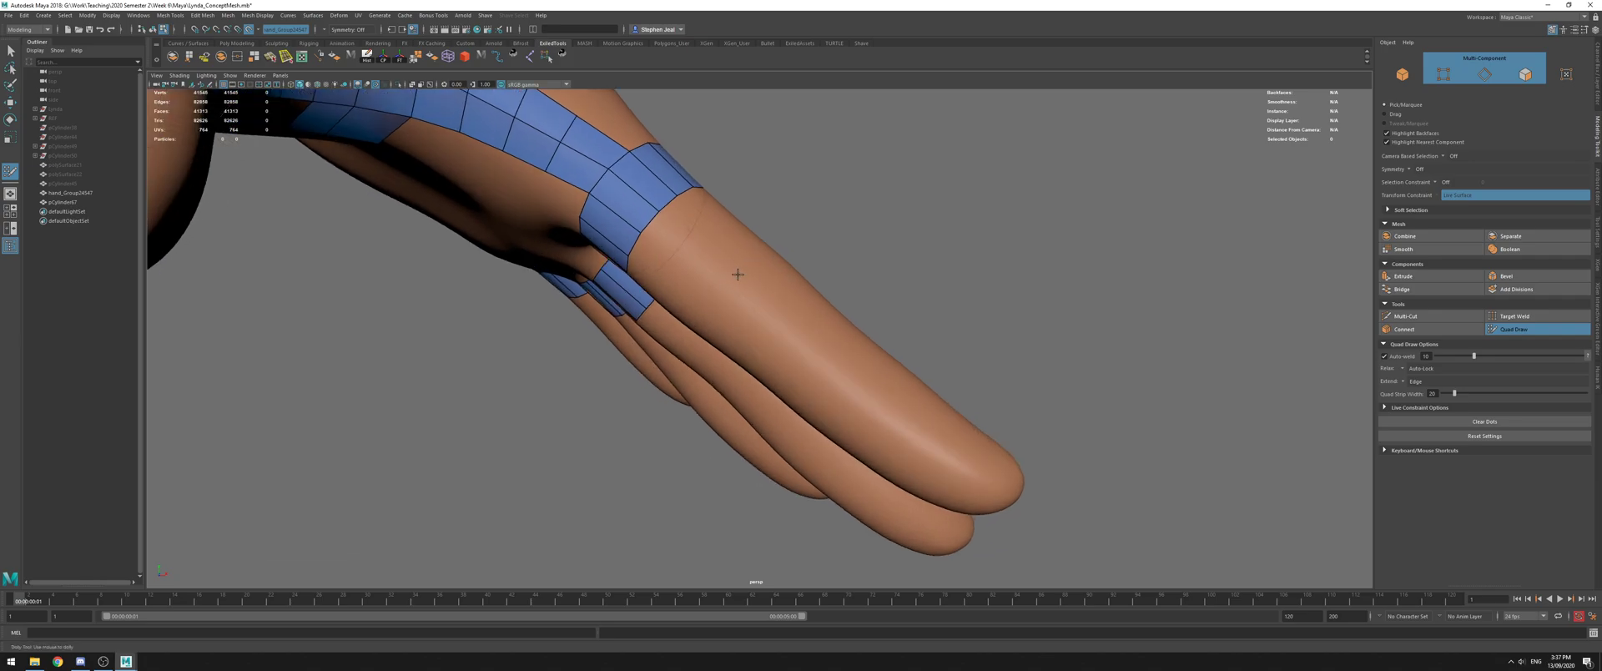
left_click_drag(648, 222, 738, 283)
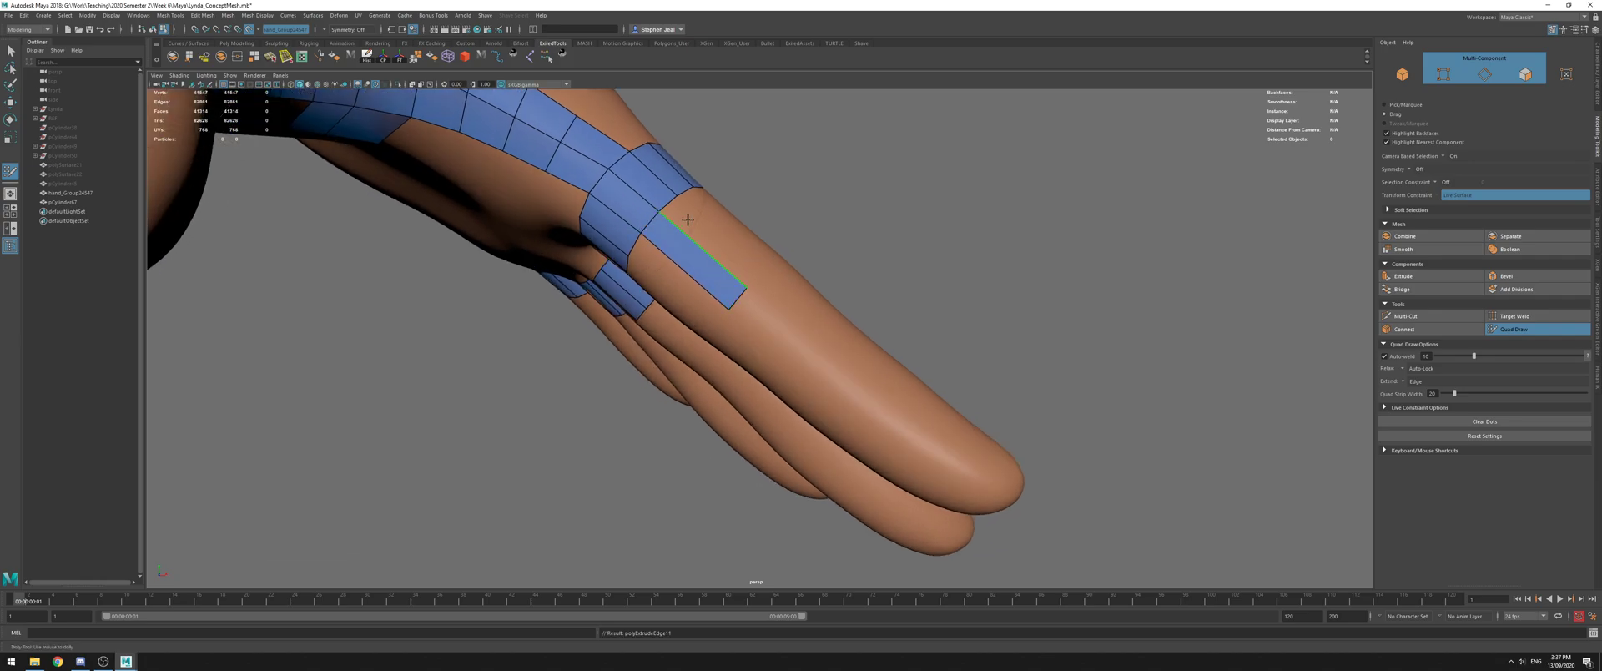
left_click_drag(672, 208, 755, 280)
Extend the faces from the index finger's band further along the finger to its tip
middle_click_drag(757, 286, 928, 433)
left_click_drag(928, 433, 897, 449, "alt")
middle_click_drag(897, 449, 785, 361, "alt")
left_click_drag(785, 361, 793, 348, "alt")
middle_click_drag(794, 347, 837, 359, "alt")
middle_click_drag(679, 252, 714, 265)
left_click_drag(714, 267, 757, 323, "alt")
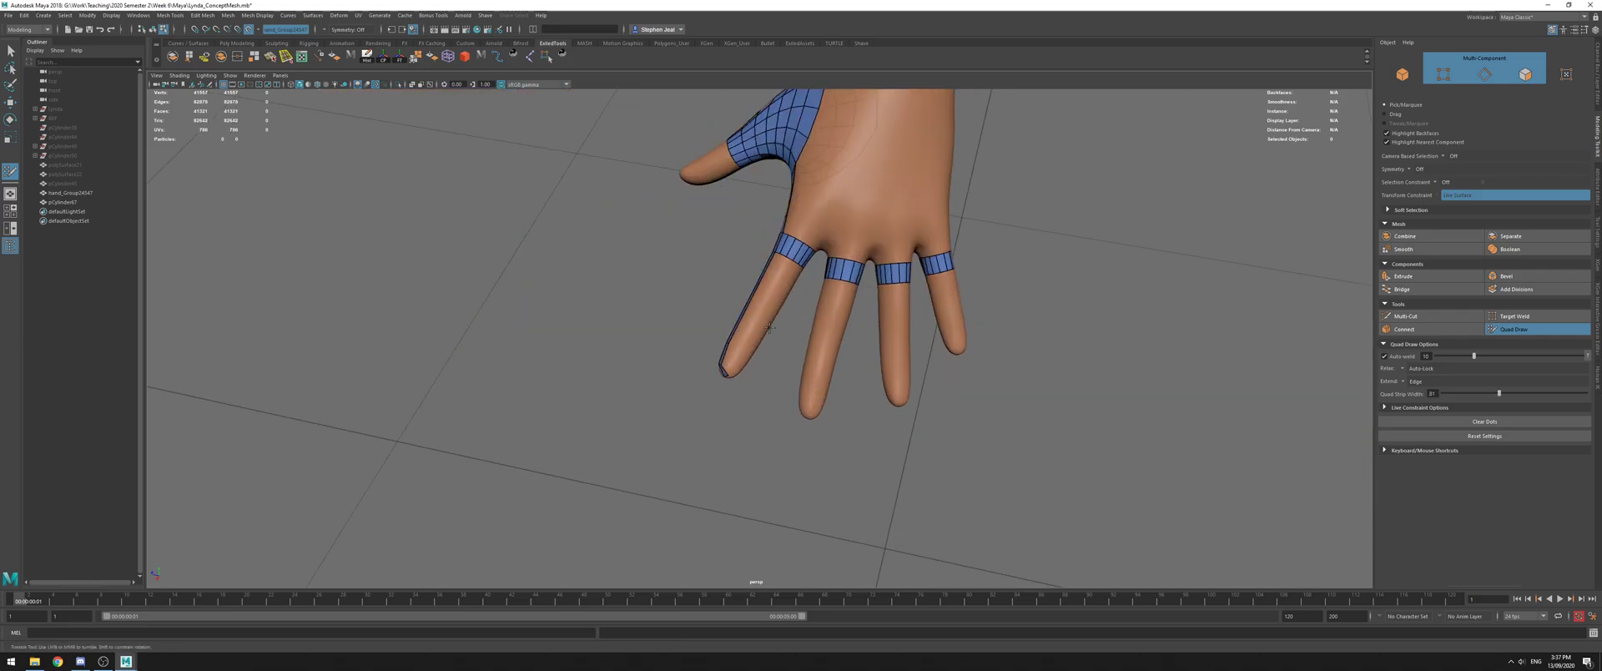
Continue the quad strip around the index fingertip and back along the finger's other side to its band
left_click_drag(889, 352, 893, 246, "alt")
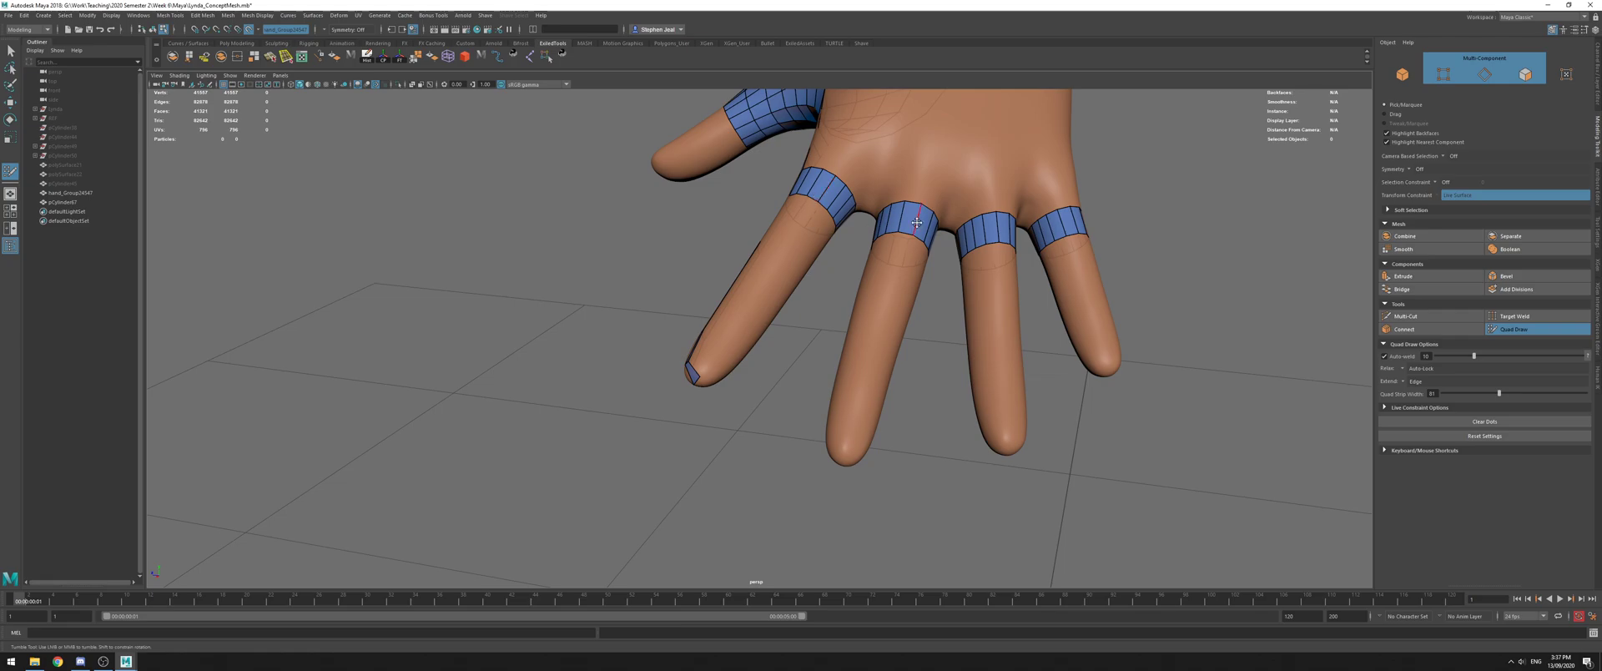
left_click_drag(997, 240, 806, 291, "alt")
left_click_drag(864, 247, 844, 234)
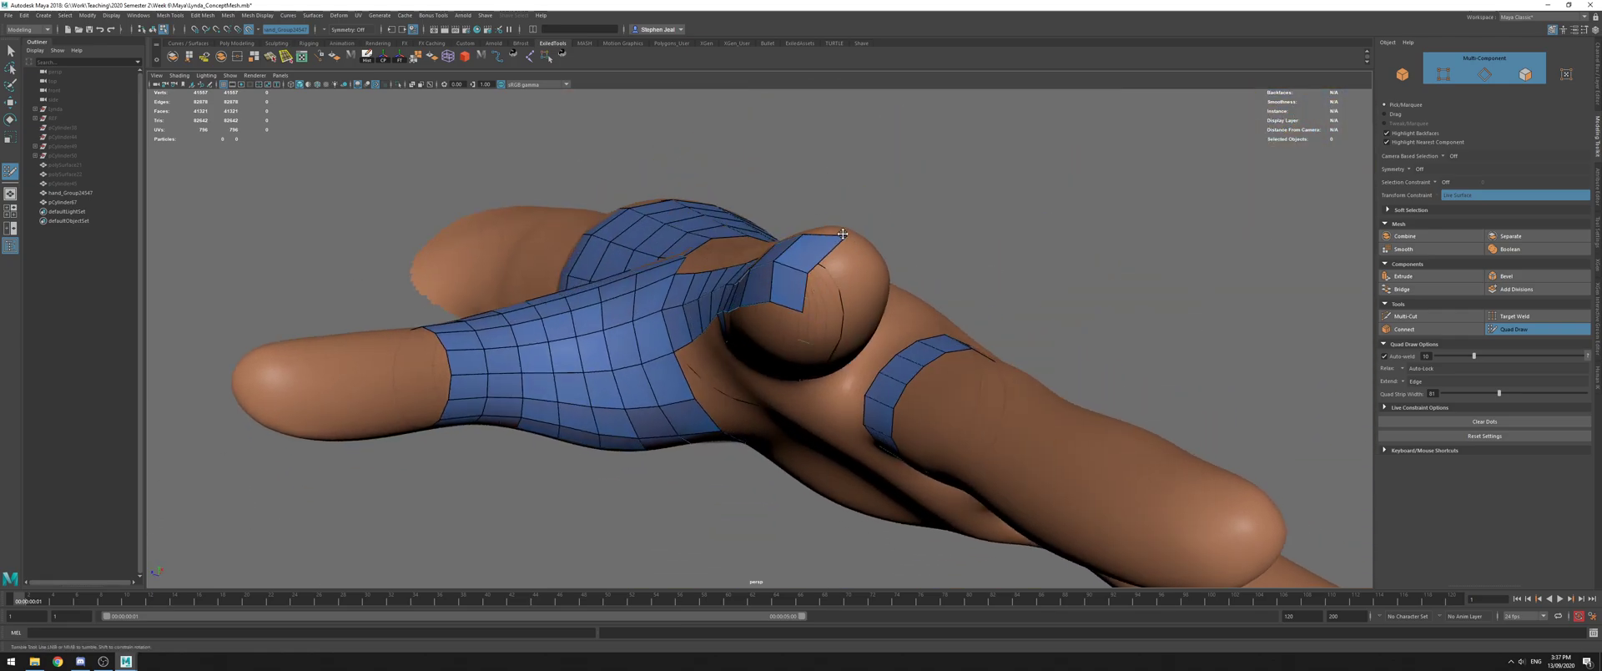
middle_click_drag(814, 263, 862, 272)
left_click_drag(862, 273, 741, 304, "alt")
middle_click_drag(703, 290, 784, 276)
middle_click_drag(784, 276, 872, 255)
mouse_move(872, 256)
left_mouse_down()
mouse_move(952, 220)
mouse_move(951, 233)
mouse_move(959, 209)
left_mouse_up()
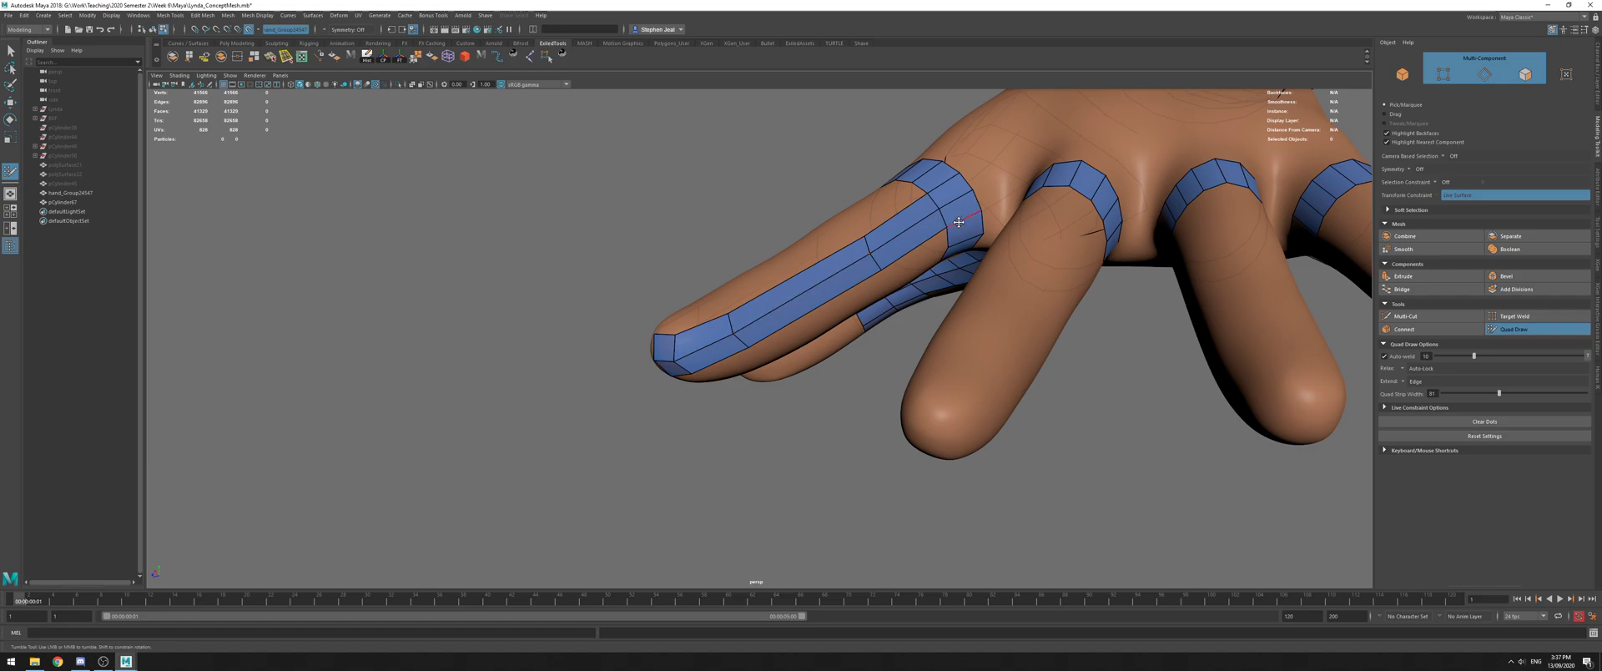
Adjust the quads where the strip meets the index finger's band on the side facing the middle finger
mouse_move(751, 251)
left_mouse_down("alt")
mouse_move(662, 231)
mouse_move(726, 251)
left_mouse_up("alt")
right_click_drag(726, 250, 786, 272, "alt")
left_click_drag(785, 272, 868, 225, "alt")
middle_click_drag(1053, 109, 1062, 203, "alt")
right_click_drag(1062, 204, 893, 202, "alt")
left_click_drag(894, 202, 760, 337, "alt")
left_click_drag(791, 378, 722, 354)
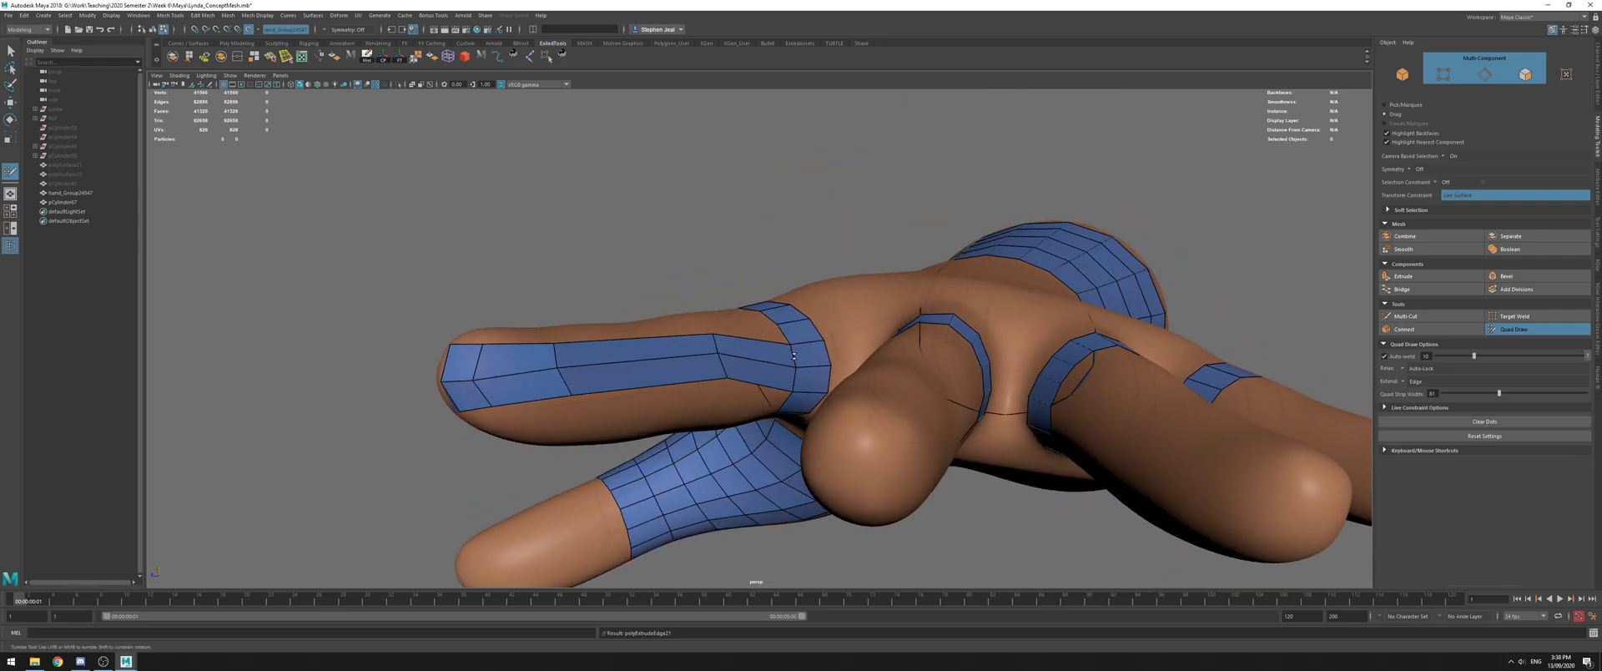
left_click_drag(717, 343, 669, 404, "alt")
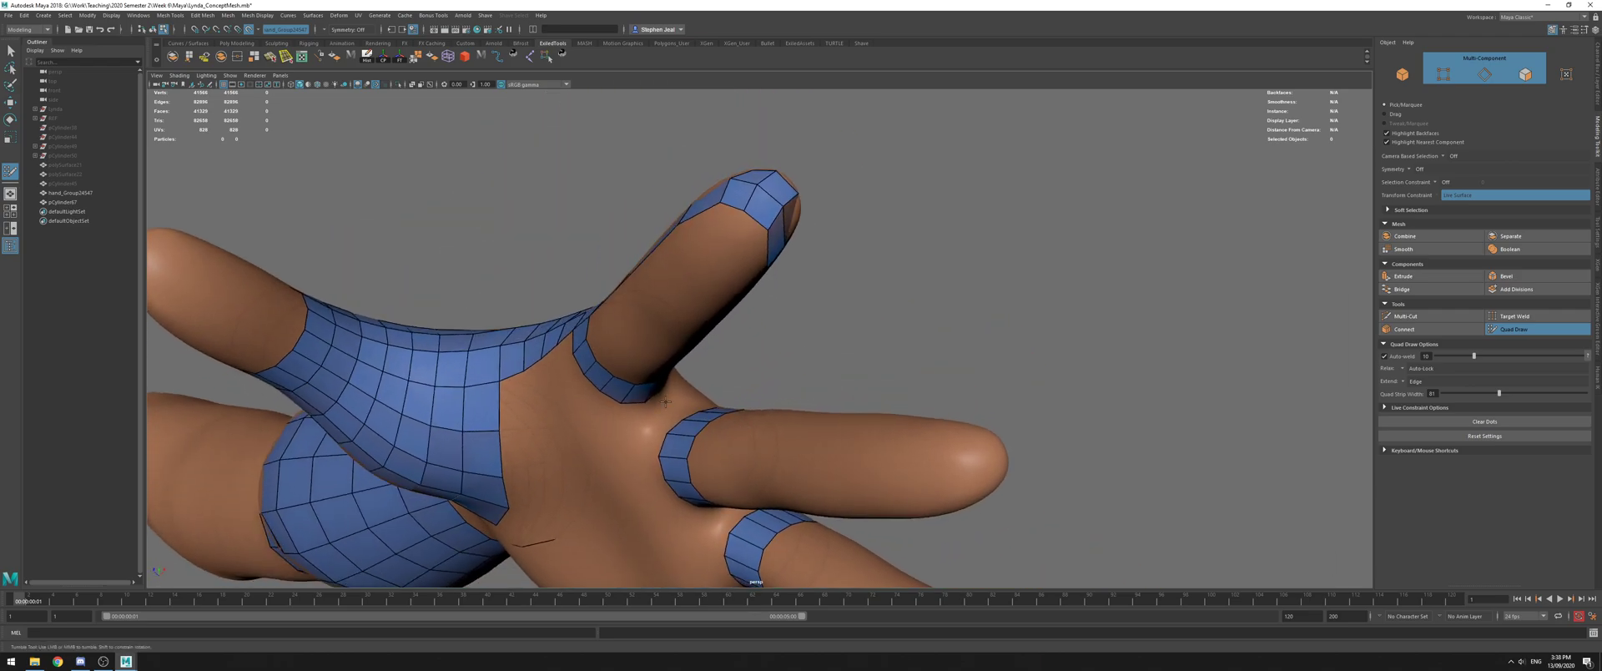
left_click_drag(586, 332, 659, 372, "alt")
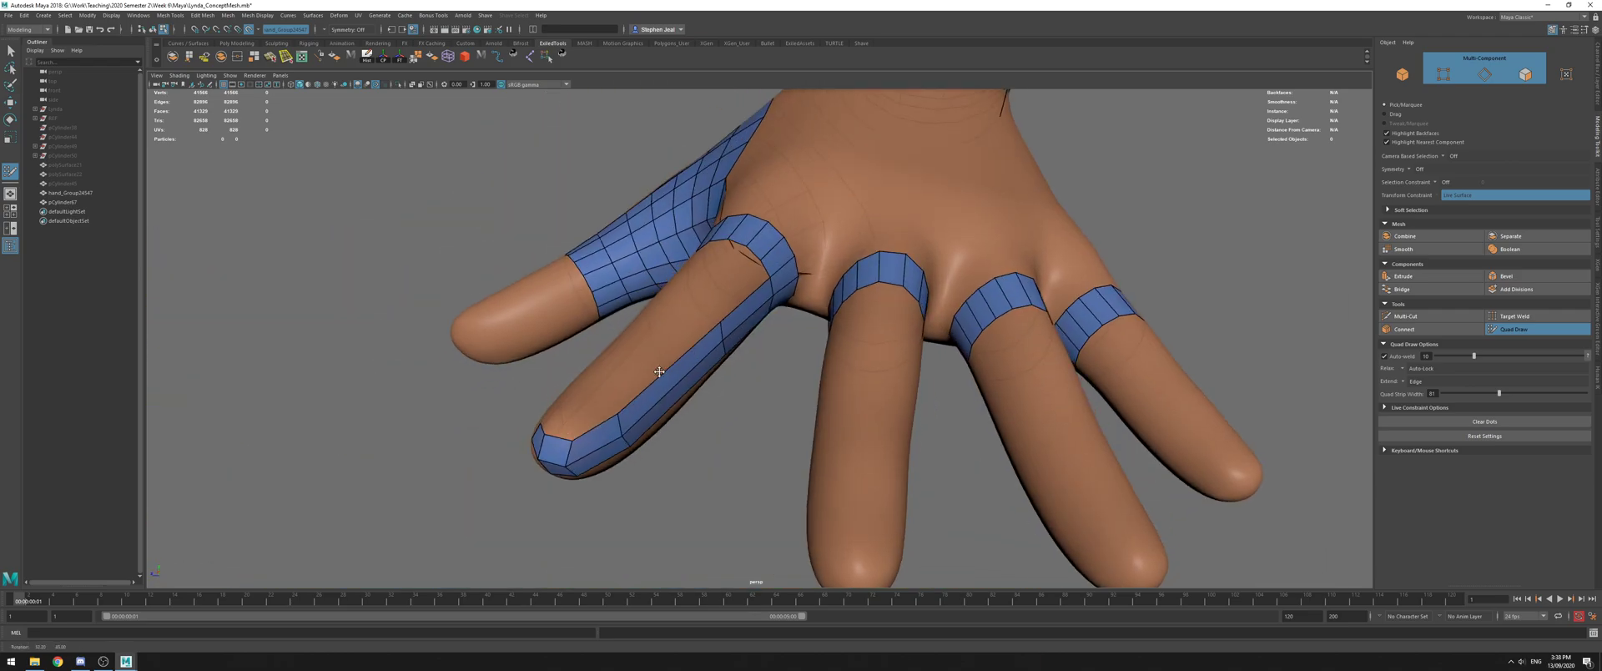
Clean up the quads near the index fingertip and insert an edge loop through the strip at the tip
mouse_move(862, 335)
left_mouse_down("alt")
mouse_move(778, 334)
mouse_move(754, 290)
mouse_move(574, 296)
left_mouse_up("alt")
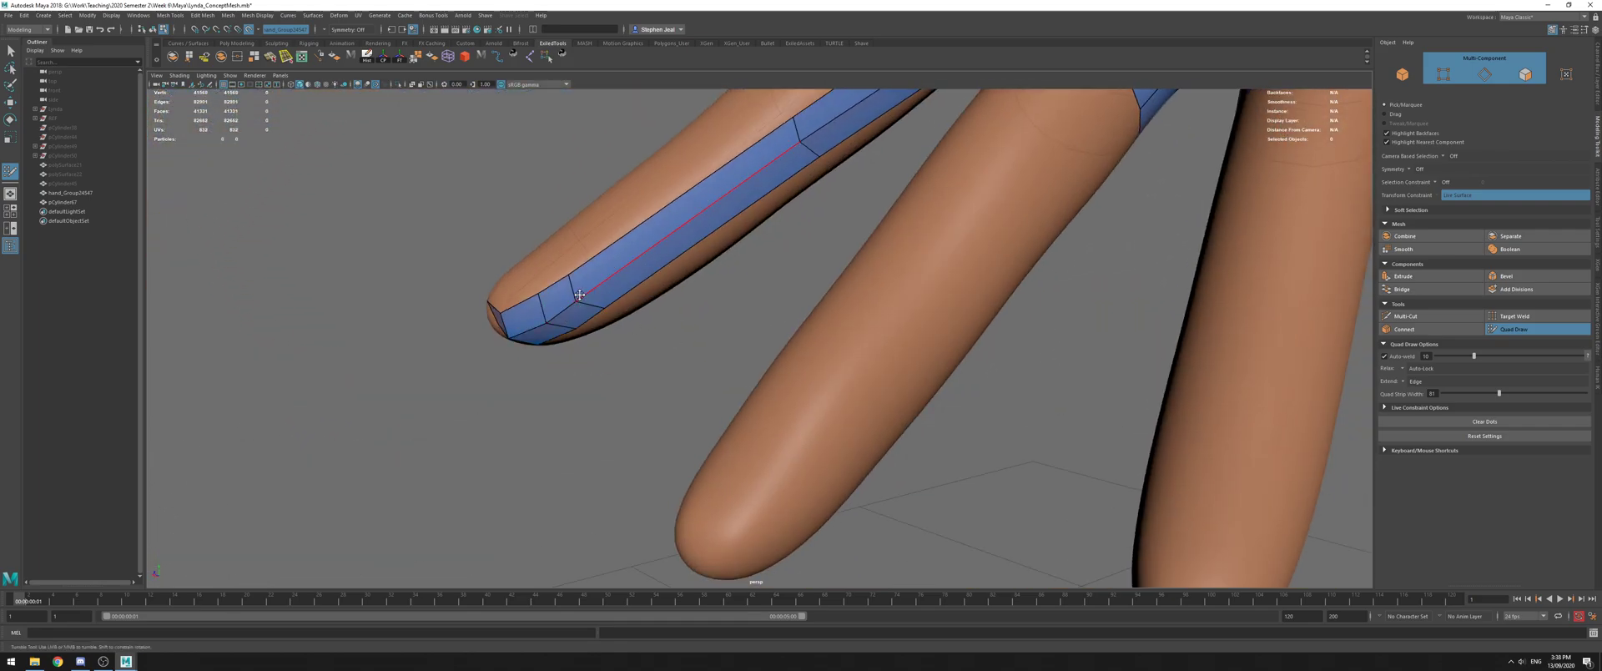
left_click(572, 292, "ctrl+shift")
left_click_drag(564, 323, 679, 293)
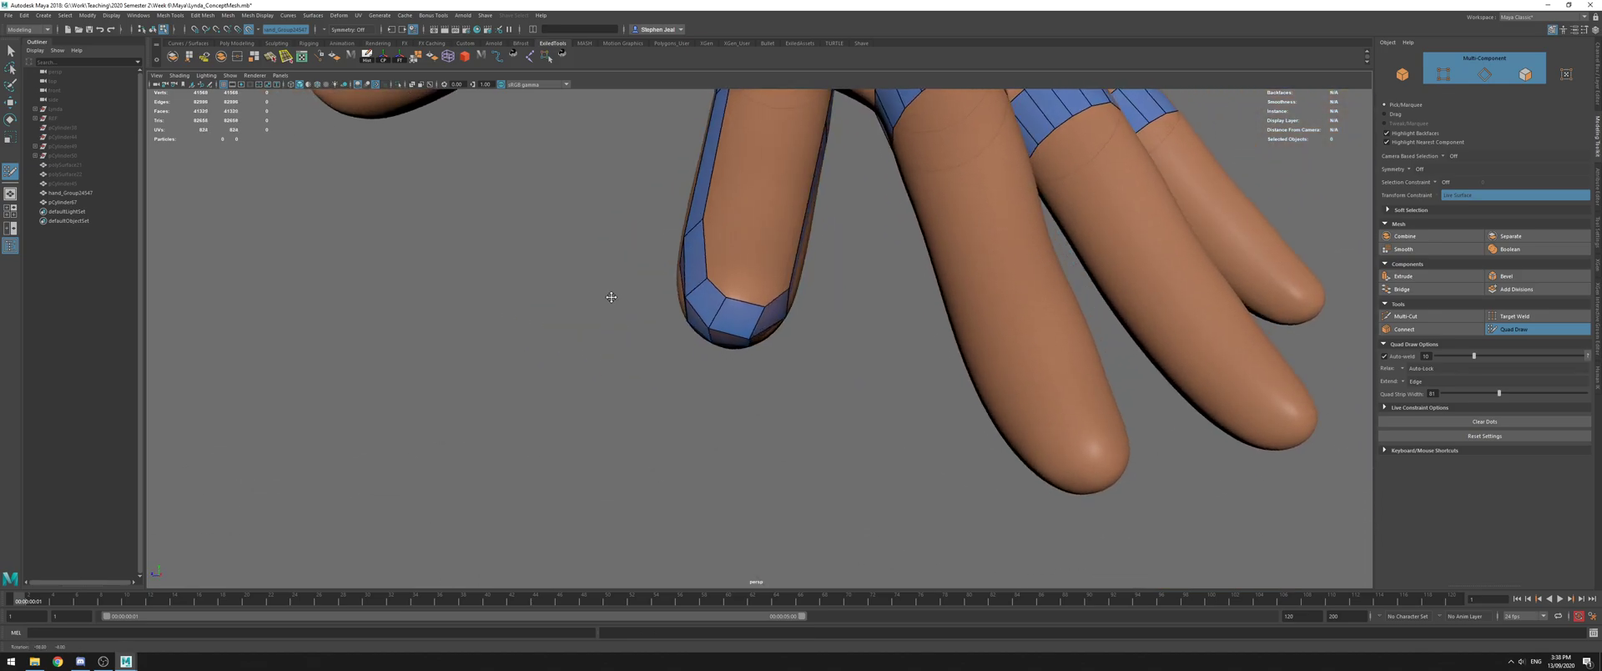
right_click_drag(679, 293, 711, 296, "alt")
left_click_drag(711, 296, 785, 330, "alt")
middle_click_drag(784, 330, 794, 230, "alt")
left_click_drag(763, 324, 694, 280, "alt")
middle_click_drag(694, 279, 696, 356, "alt")
left_click_drag(696, 356, 739, 307, "alt")
left_click(739, 311, "ctrl")
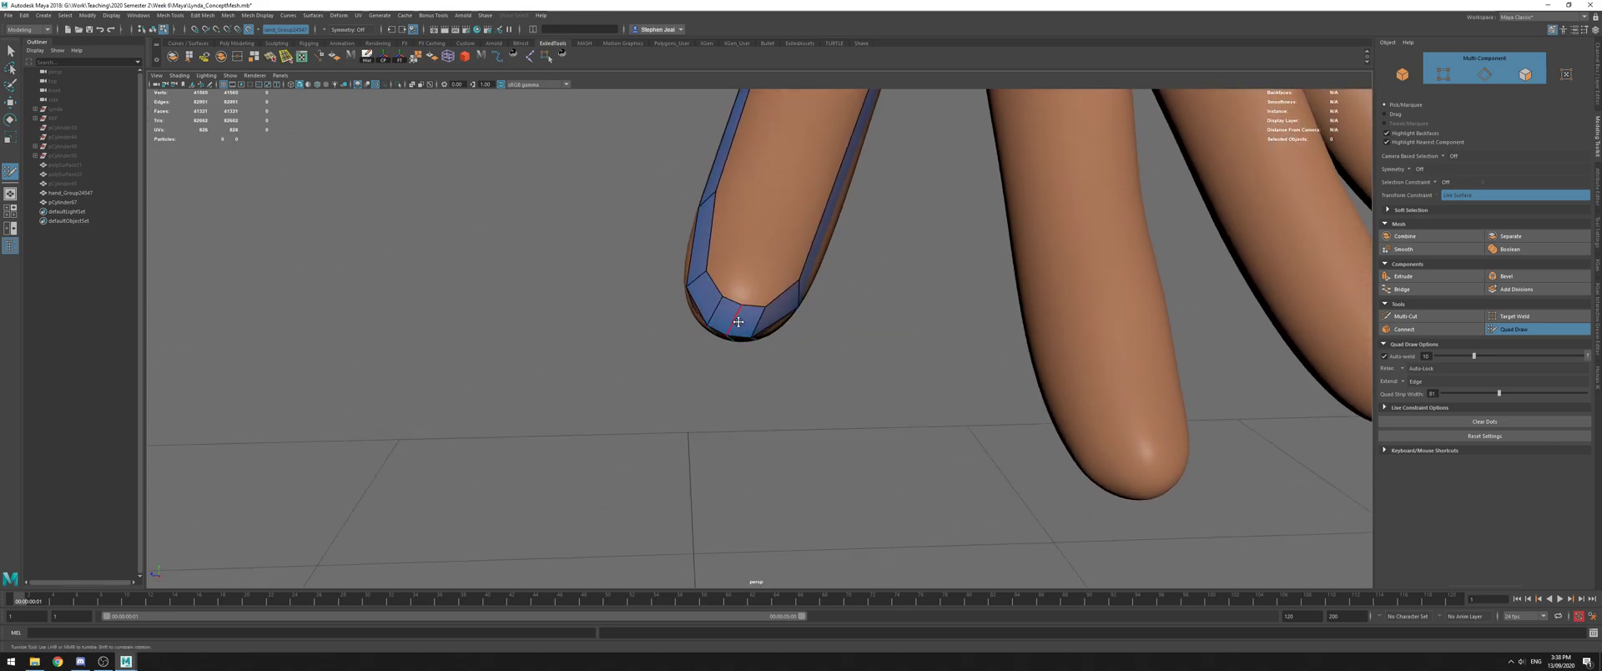
Place dots along the back of the index finger and at its knuckle to mark the joints
left_click_drag(762, 298, 822, 246, "alt")
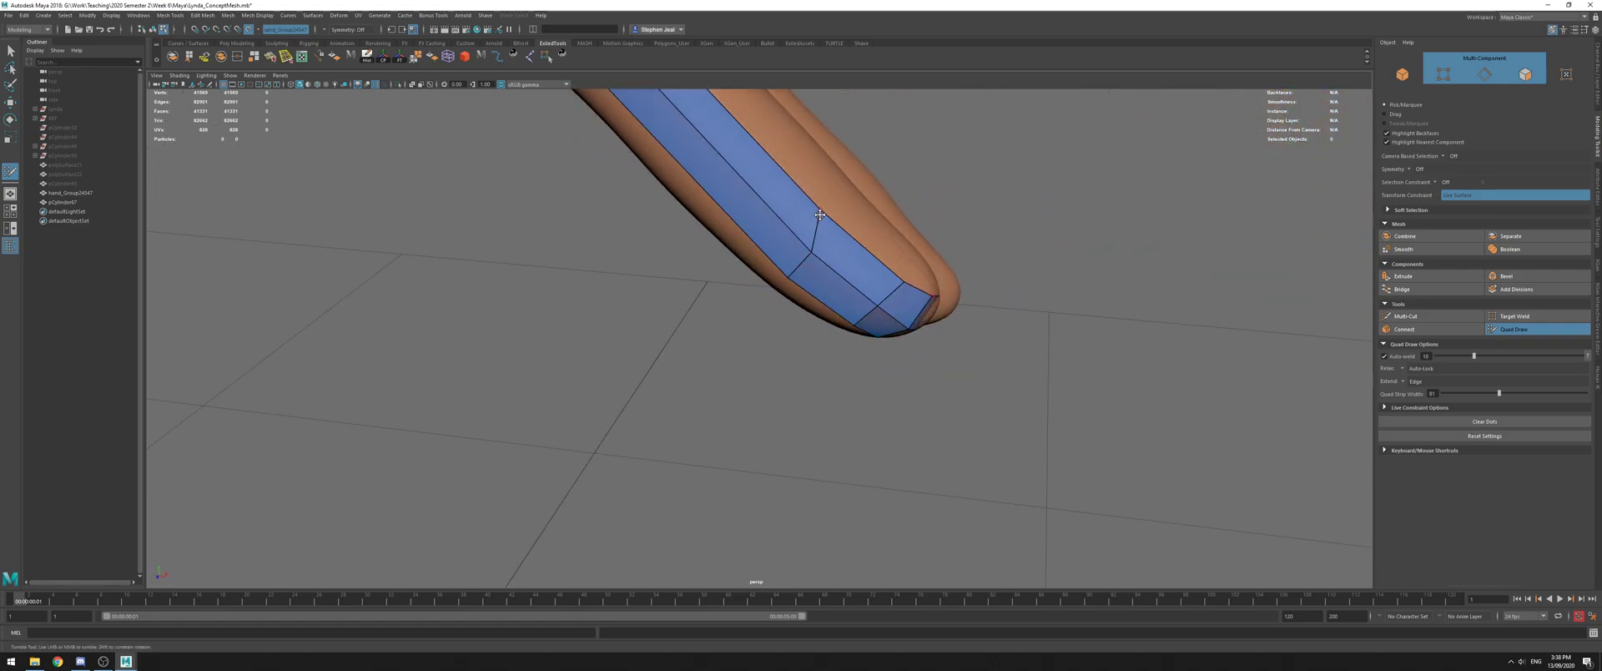
mouse_move(851, 242)
left_mouse_down("alt")
mouse_move(803, 298)
mouse_move(814, 255)
mouse_move(791, 218)
mouse_move(755, 206)
mouse_move(784, 215)
mouse_move(805, 275)
mouse_move(768, 273)
mouse_move(755, 293)
mouse_move(635, 285)
mouse_move(734, 277)
mouse_move(754, 250)
mouse_move(829, 262)
mouse_move(684, 208)
left_mouse_up("alt")
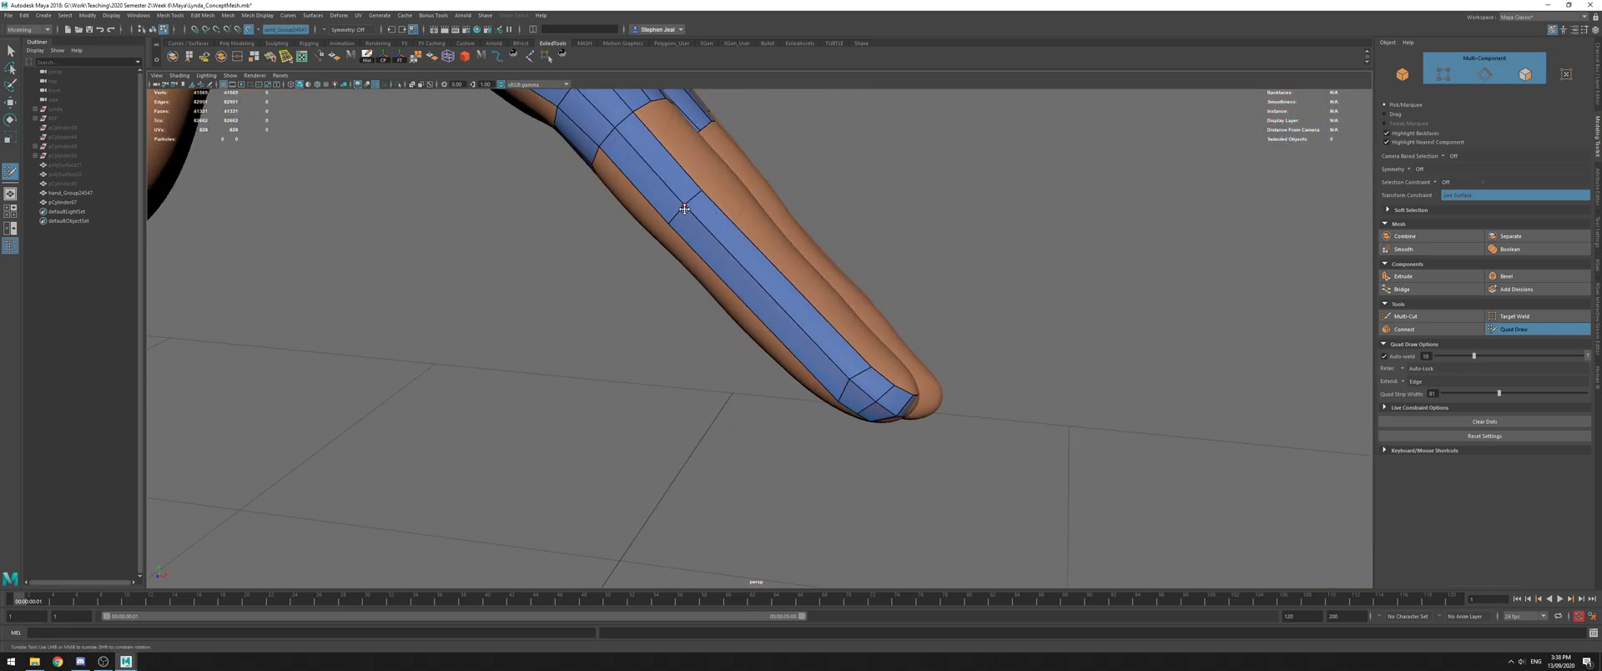
right_click_drag(701, 200, 621, 187, "alt")
left_click_drag(622, 188, 597, 129, "alt")
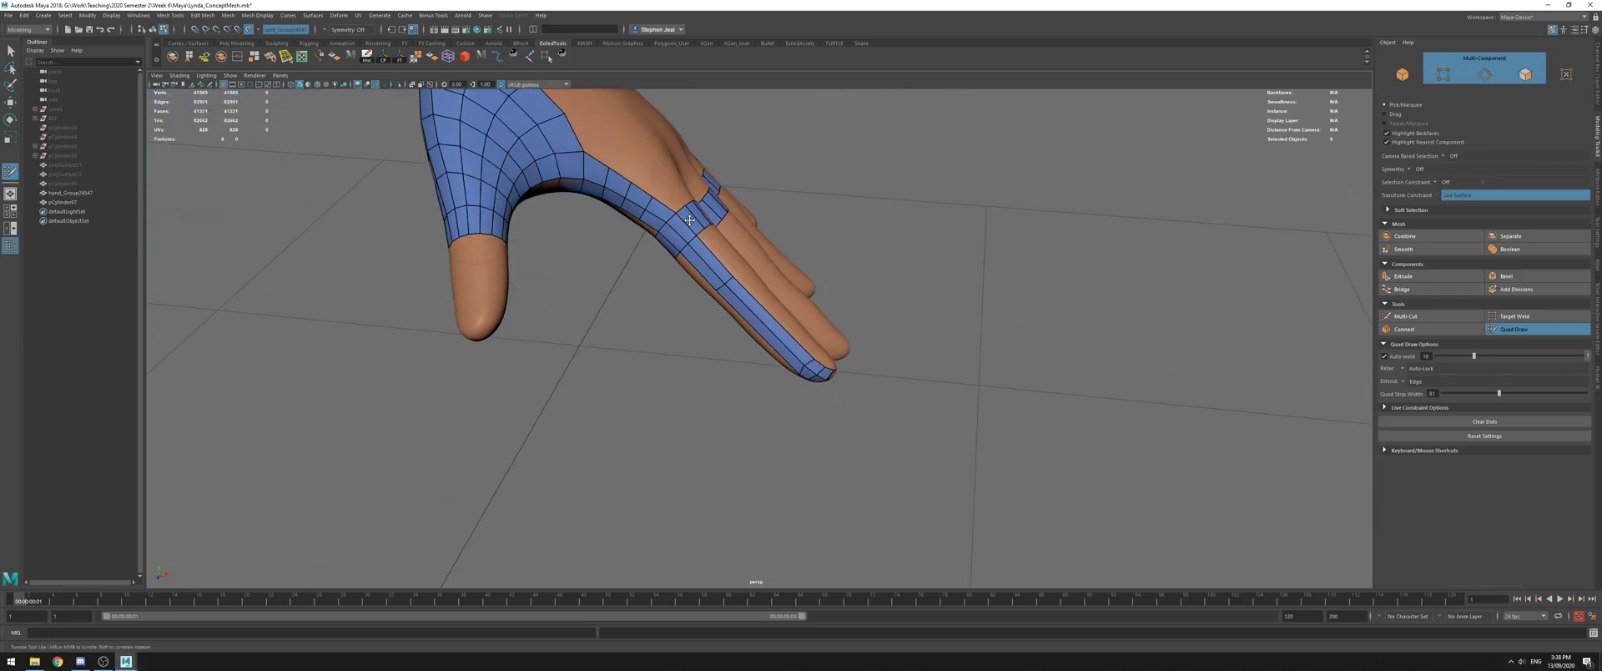
middle_click_drag(597, 130, 631, 194, "alt")
right_click_drag(632, 193, 680, 190, "alt")
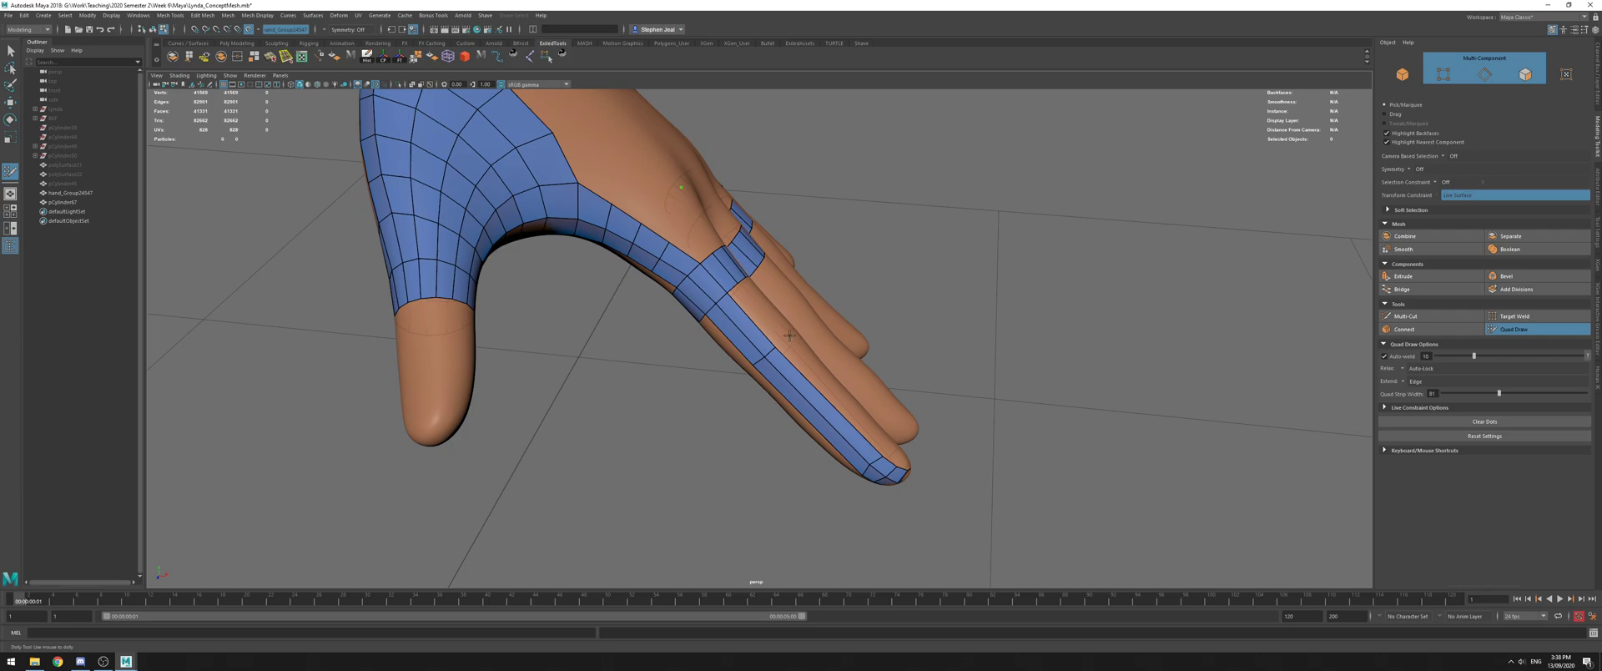
middle_click_drag(818, 342, 758, 273, "alt")
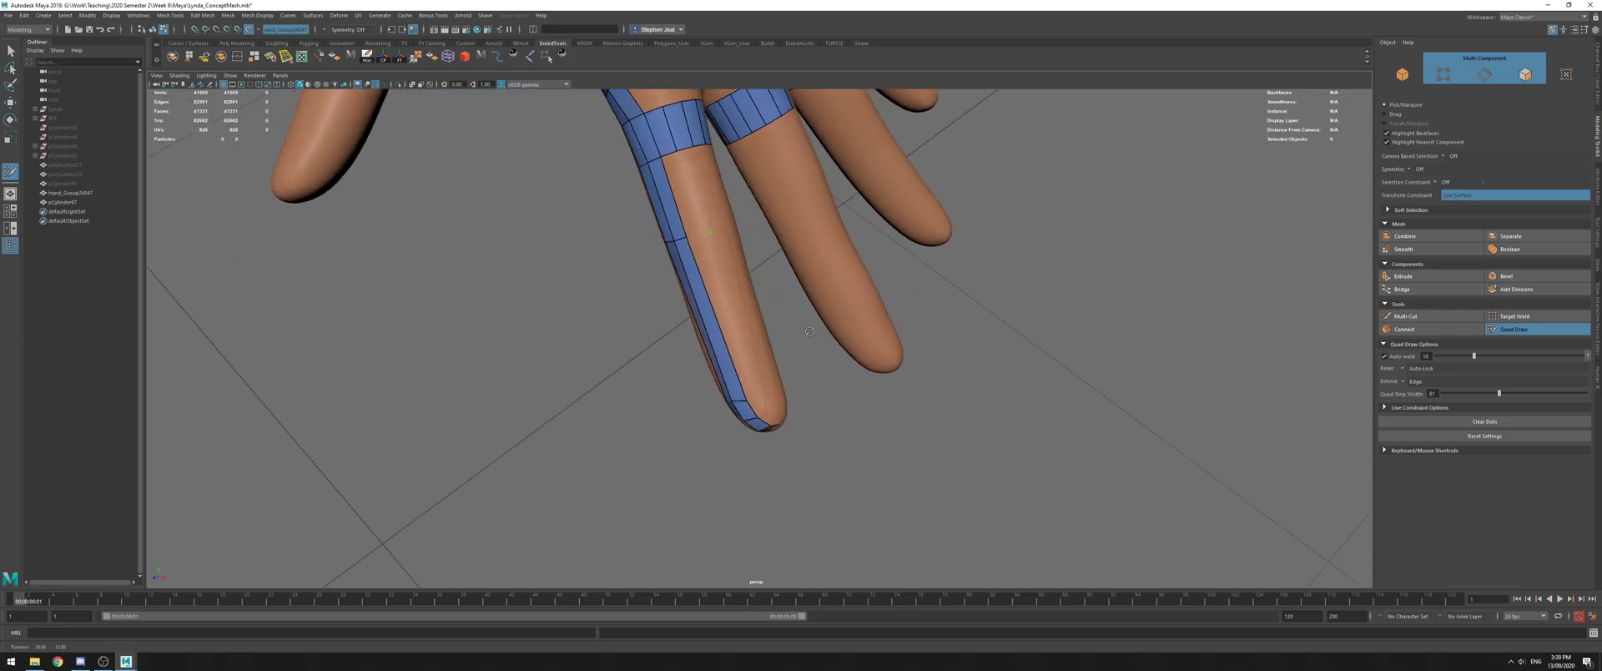
left_click(745, 332)
mouse_move(867, 334)
left_mouse_down("alt")
mouse_move(783, 336)
mouse_move(717, 313)
left_mouse_up("alt")
right_click_drag(717, 313, 856, 281, "alt")
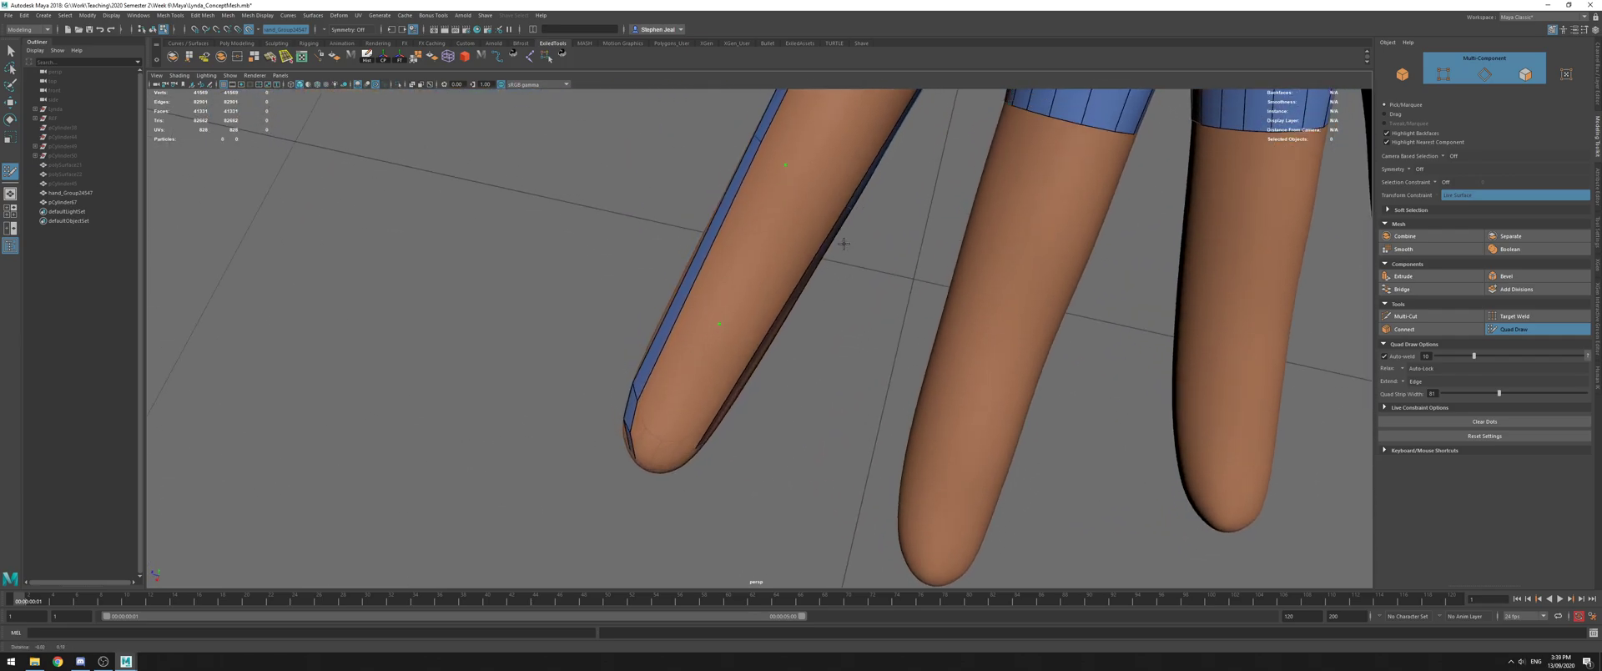
middle_click_drag(786, 140, 771, 245, "alt")
left_click(700, 400)
right_click_drag(700, 401, 605, 355, "alt")
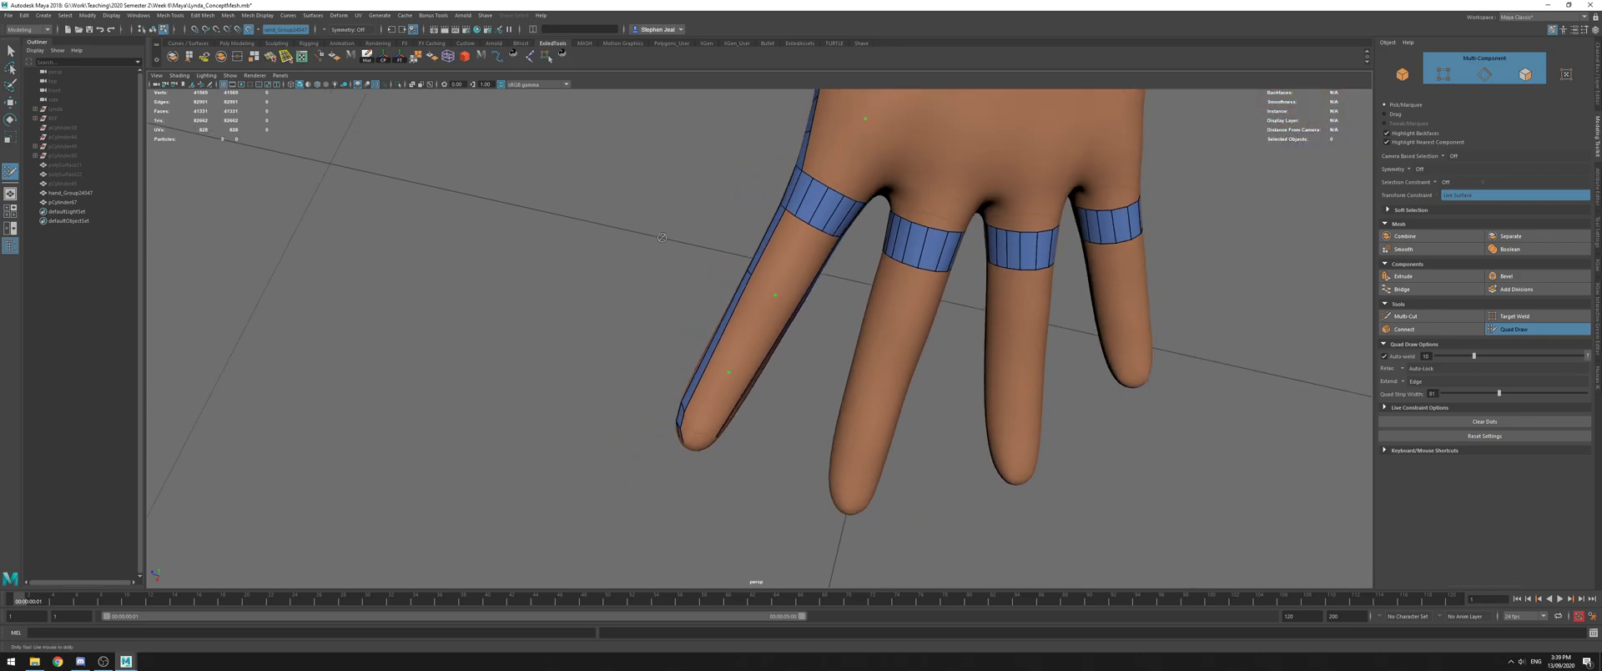
middle_click_drag(605, 355, 609, 416, "alt")
left_click(873, 183)
left_click_drag(592, 310, 734, 172, "alt")
Insert edge loops across the quad strips running along both sides of the index finger
left_click(642, 324, "ctrl")
left_click_drag(648, 326, 632, 290, "alt")
left_click(869, 295, "ctrl")
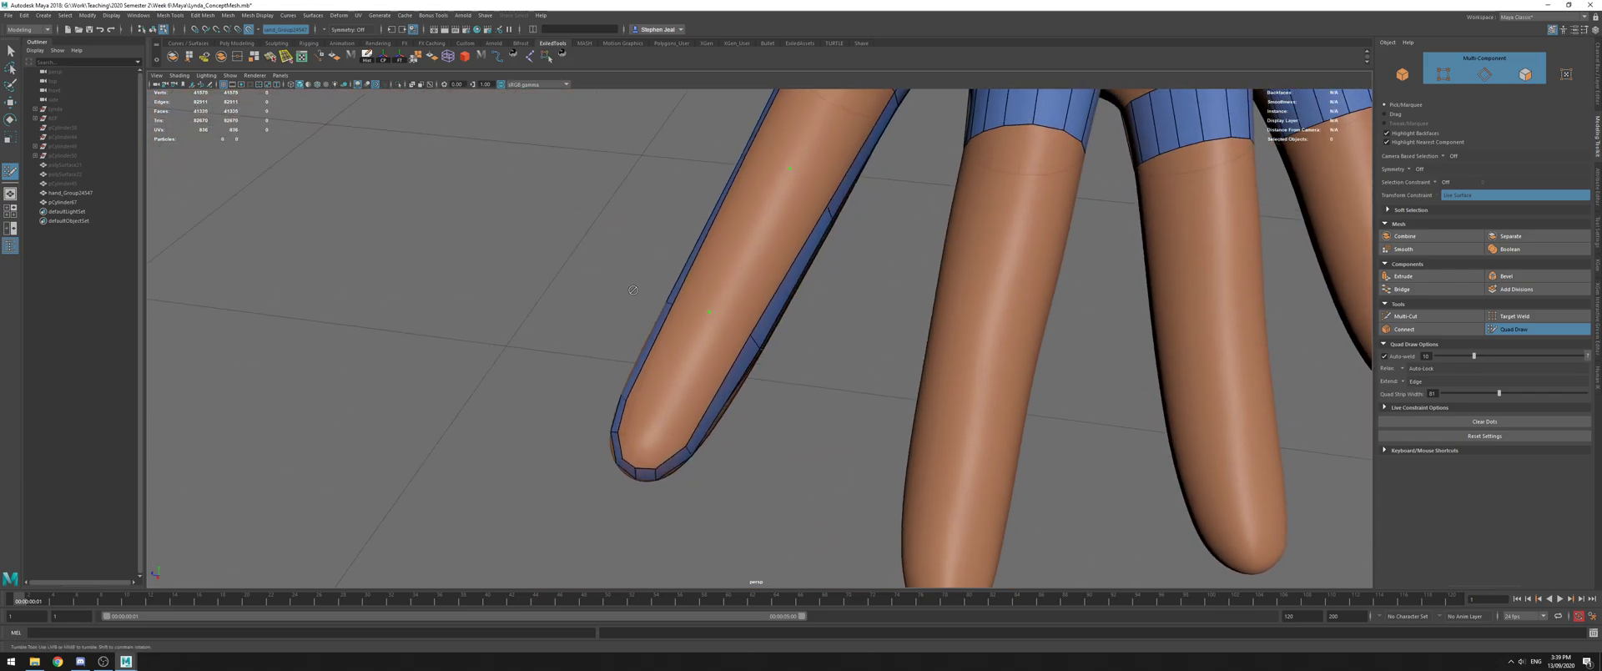
Fill pairs of quads between the side strips on the back and the palm side of the index finger
mouse_move(732, 232)
left_mouse_down("alt")
mouse_move(759, 268)
mouse_move(753, 320)
left_mouse_up("alt")
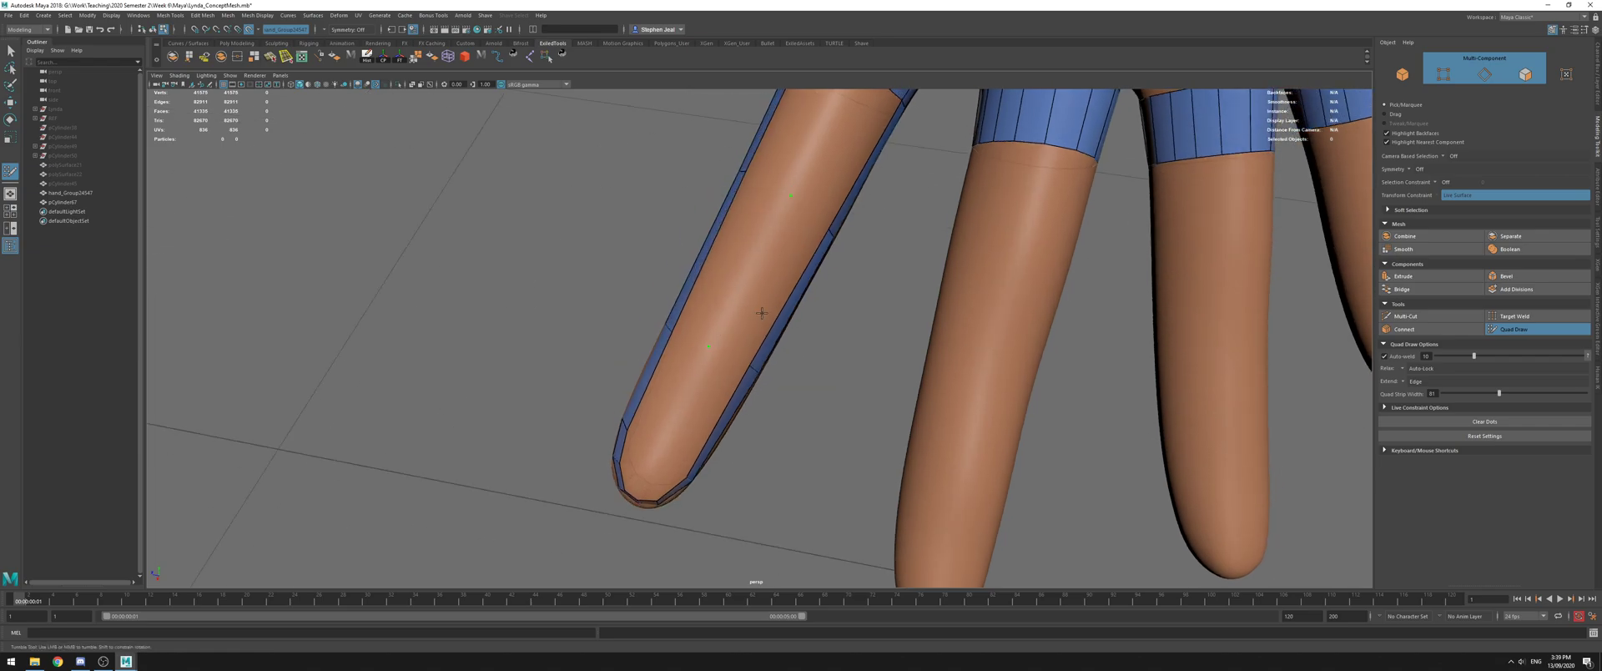
left_click(731, 272, "shift")
middle_click_drag(833, 195, 790, 308, "alt")
left_click_drag(740, 335, 778, 333, "alt")
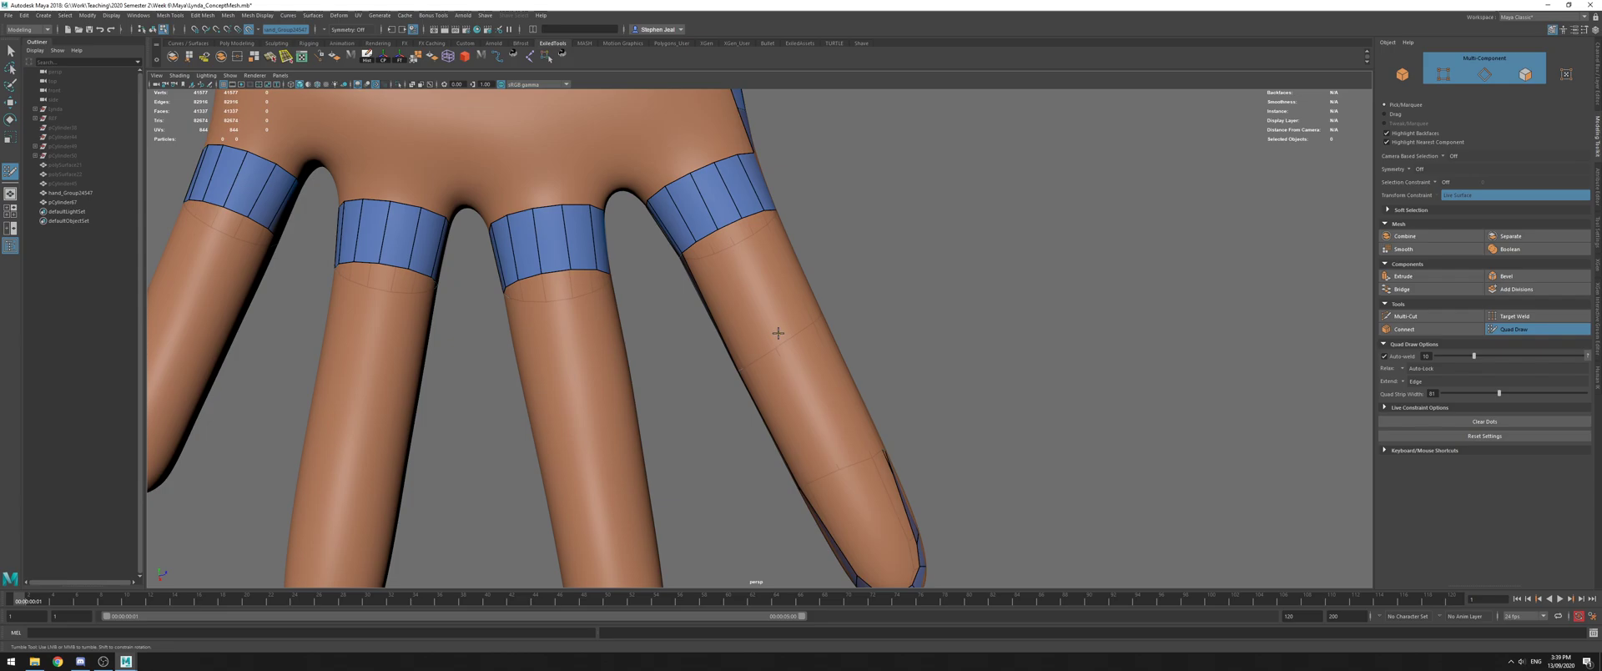
left_click(827, 460)
left_click_drag(868, 430, 796, 396, "alt")
left_click(851, 336, "shift")
mouse_move(776, 325)
left_mouse_down("alt")
mouse_move(871, 343)
mouse_move(705, 412)
mouse_move(774, 248)
left_mouse_up("alt")
left_click(705, 412, "shift")
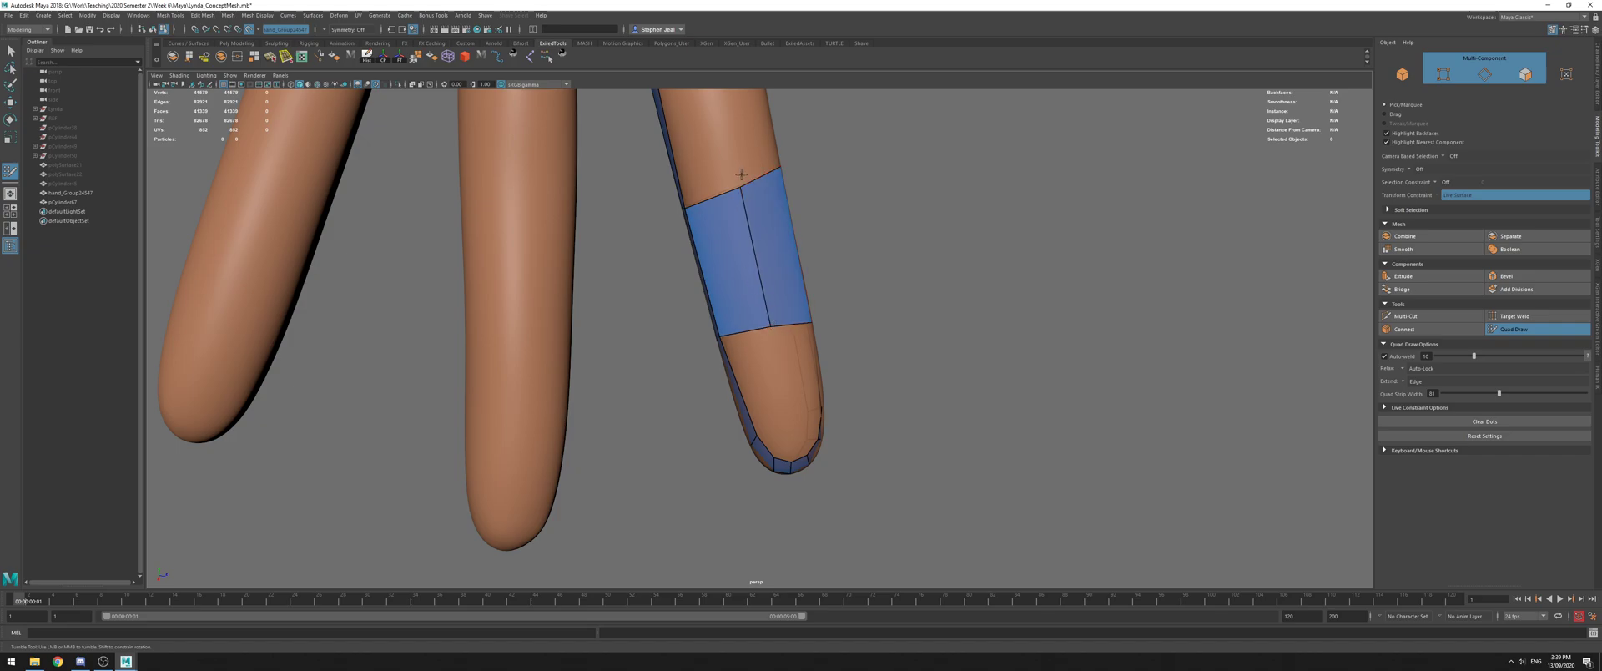
left_click_drag(746, 195, 617, 257, "alt")
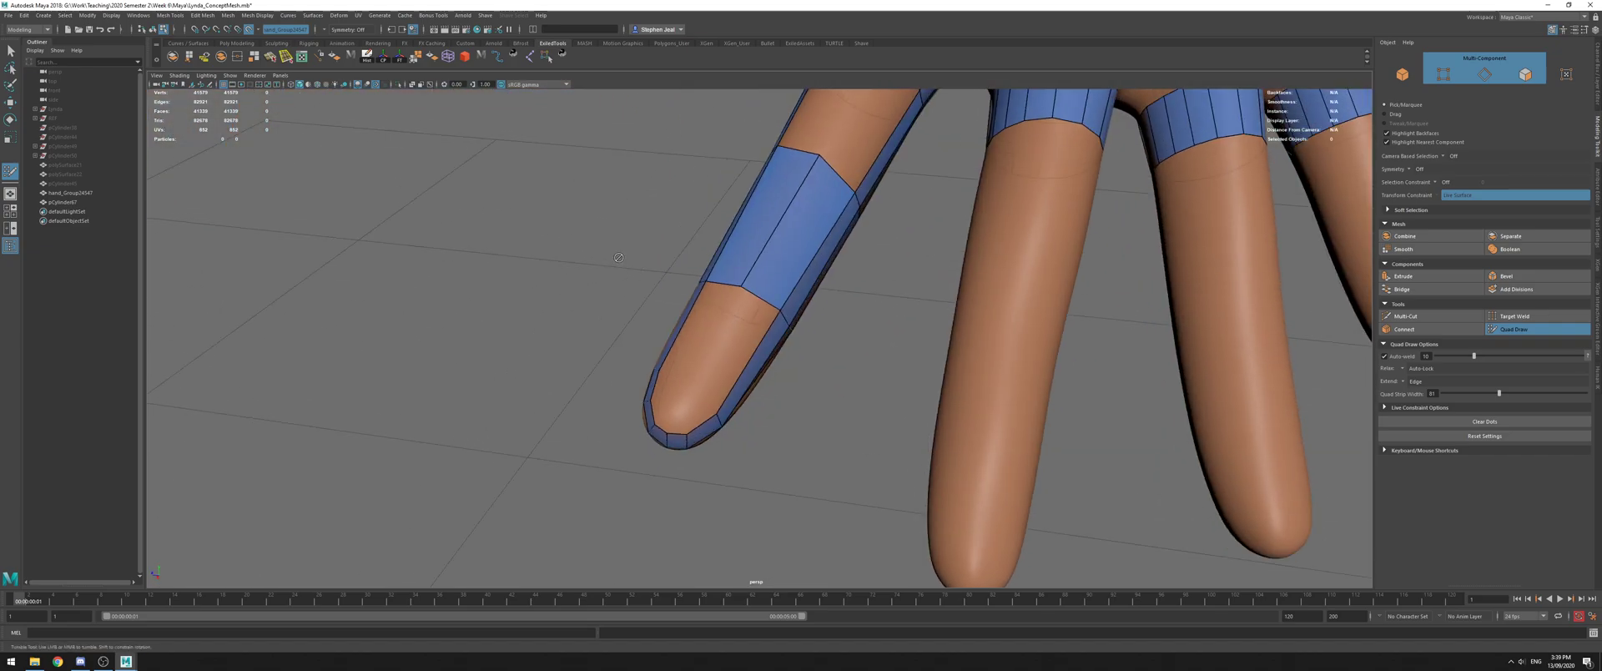
Insert an edge loop in the index finger's side strips and delete the two quads bridging the finger's back
right_click_drag(877, 235, 762, 256, "alt")
mouse_move(761, 255)
left_mouse_down("alt")
mouse_move(787, 181)
mouse_move(760, 250)
left_mouse_up("alt")
right_click_drag(759, 251, 834, 269, "alt")
left_click_drag(834, 269, 878, 216, "alt")
right_click_drag(878, 215, 941, 241, "alt")
left_click_drag(750, 292, 769, 265, "alt")
left_click(742, 285, "ctrl")
middle_click_drag(657, 296, 668, 492, "alt")
left_click(759, 282, "ctrl+shift")
left_click(822, 302, "ctrl+shift")
Place dots over the joint on the back of the index finger and fill them as a two-by-two patch of quads
left_click_drag(751, 284, 684, 267, "alt")
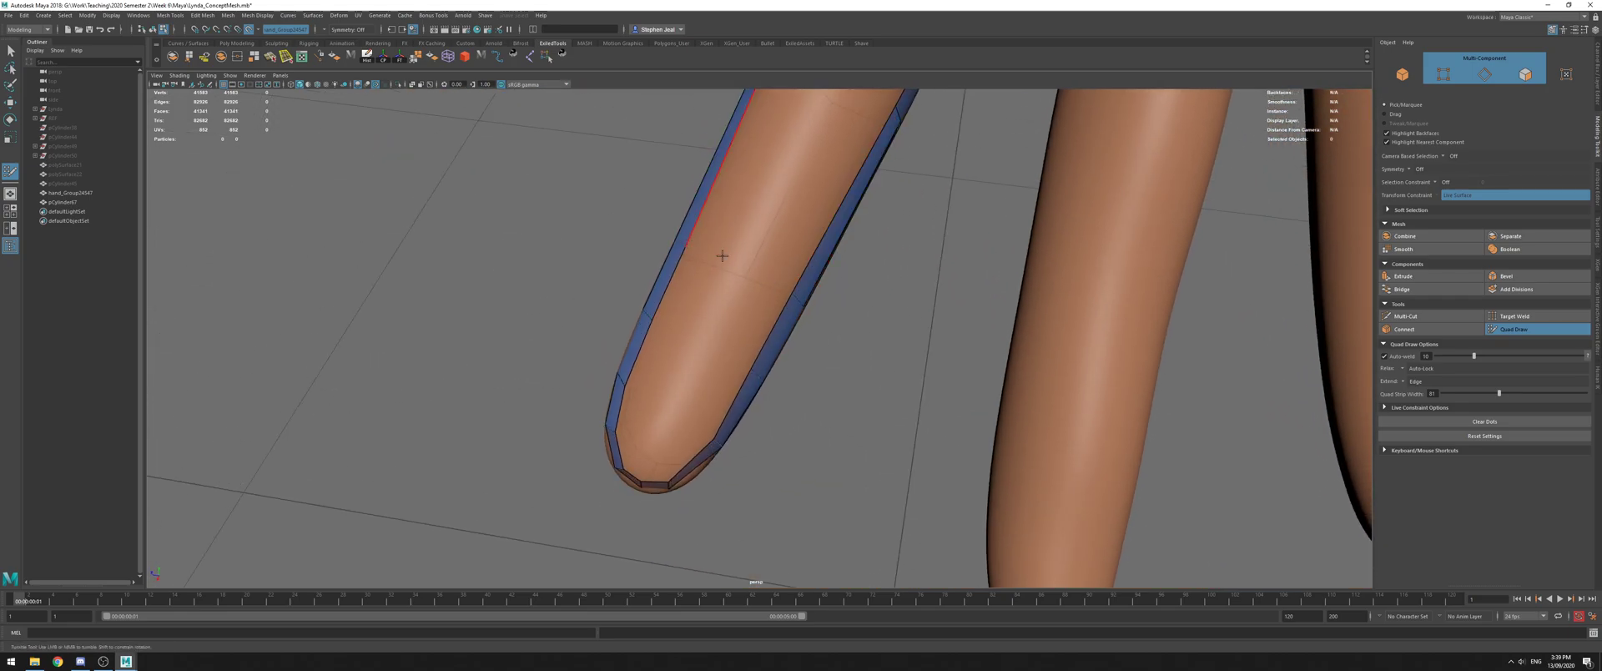
left_click_drag(804, 295, 750, 241, "alt")
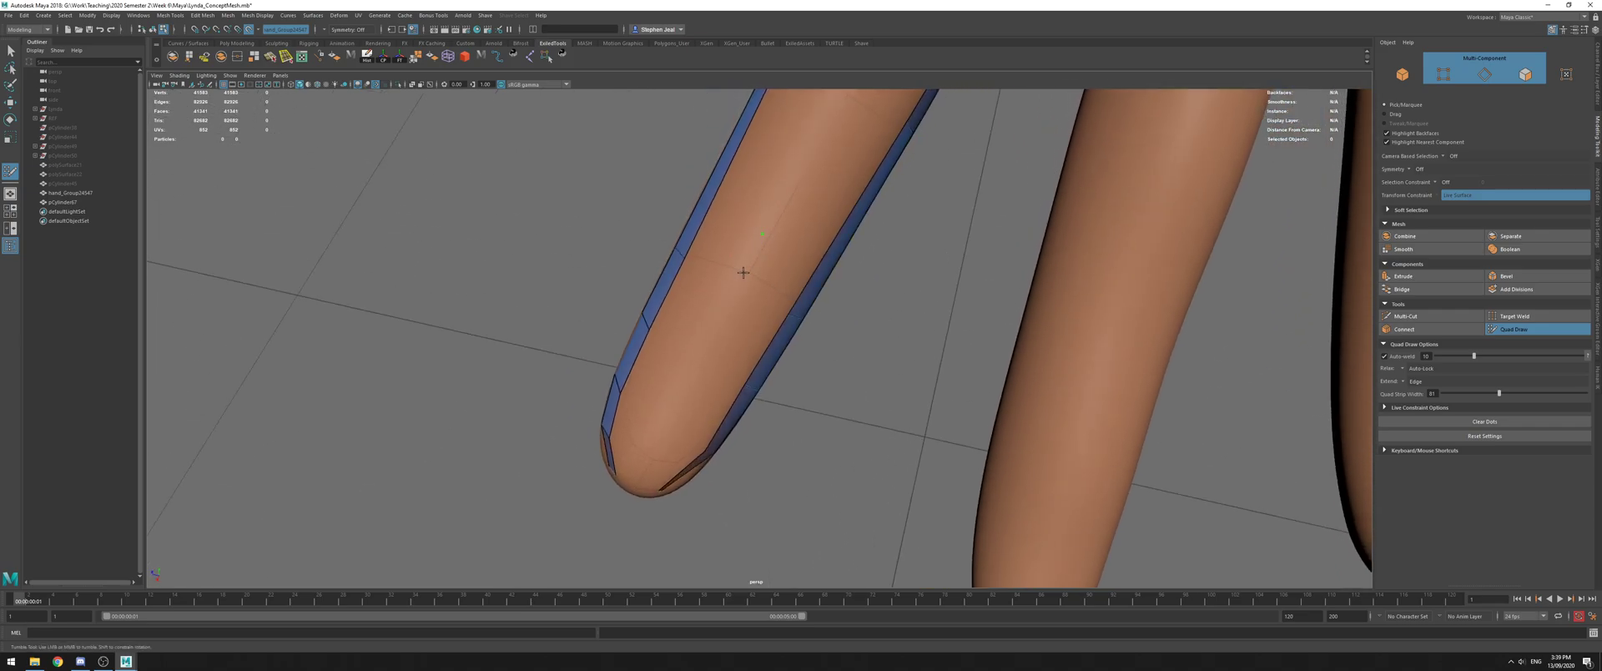
left_click(714, 323)
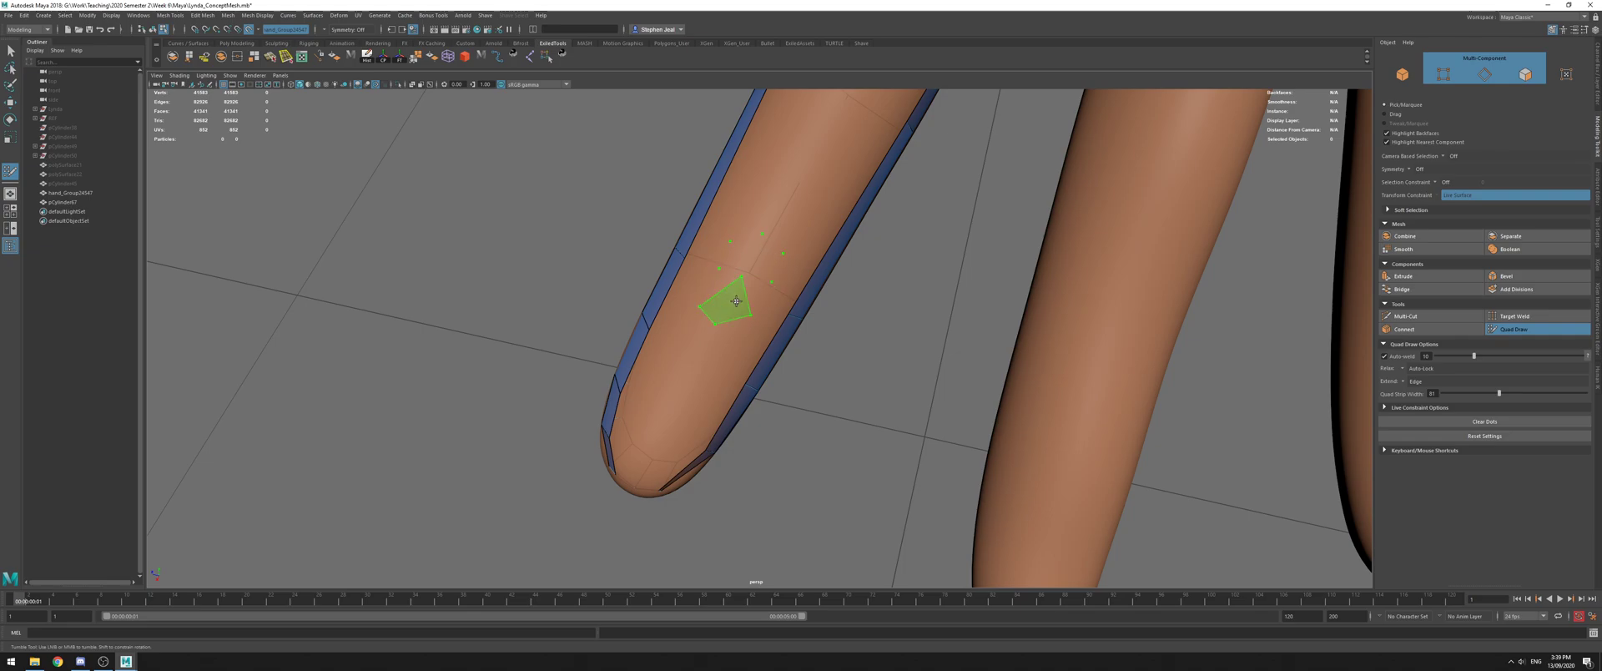
left_click(721, 295, "shift")
left_click(746, 298, "shift")
left_click(735, 254, "shift")
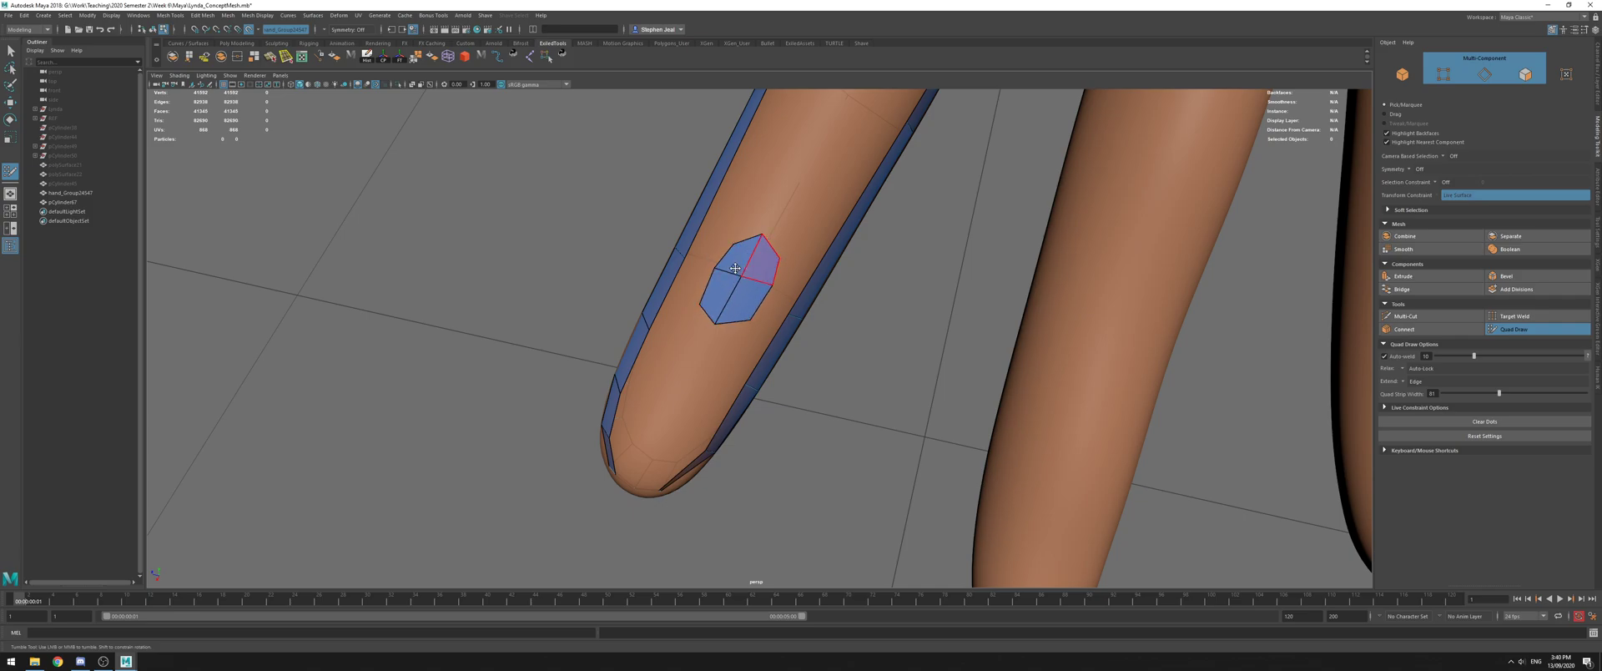
Set Quad Draw's extend mode to Border and extend the joint patch outward by a ring of quads
left_click(1403, 383)
left_click(1408, 404)
left_click(1403, 383)
left_click(1411, 404)
key("Tab")
mouse_move(772, 247)
left_mouse_down()
mouse_move(793, 236)
mouse_move(756, 262)
left_mouse_up()
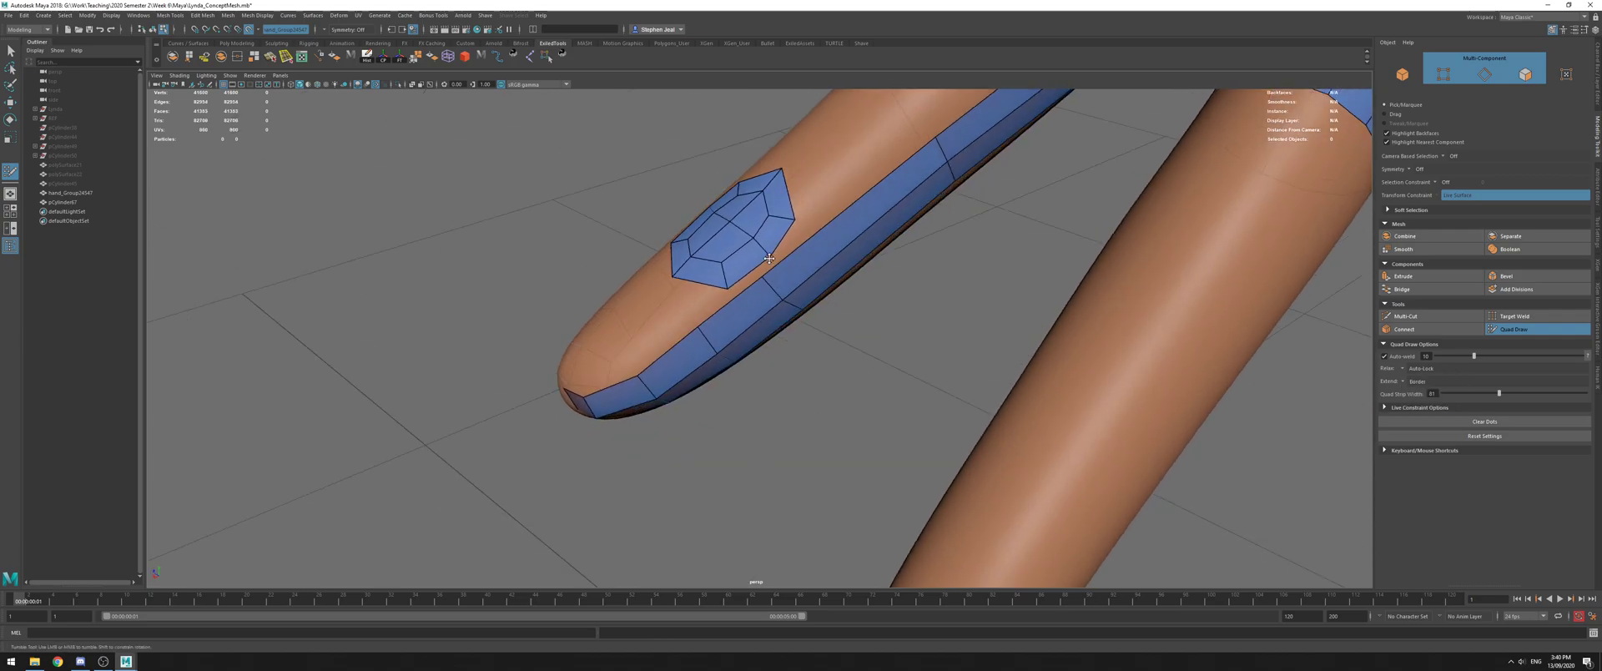
Connect the joint patch to the strips on both sides of the index finger and even out its vertices
mouse_move(761, 272)
left_mouse_down()
mouse_move(774, 265)
mouse_move(726, 299)
left_mouse_up()
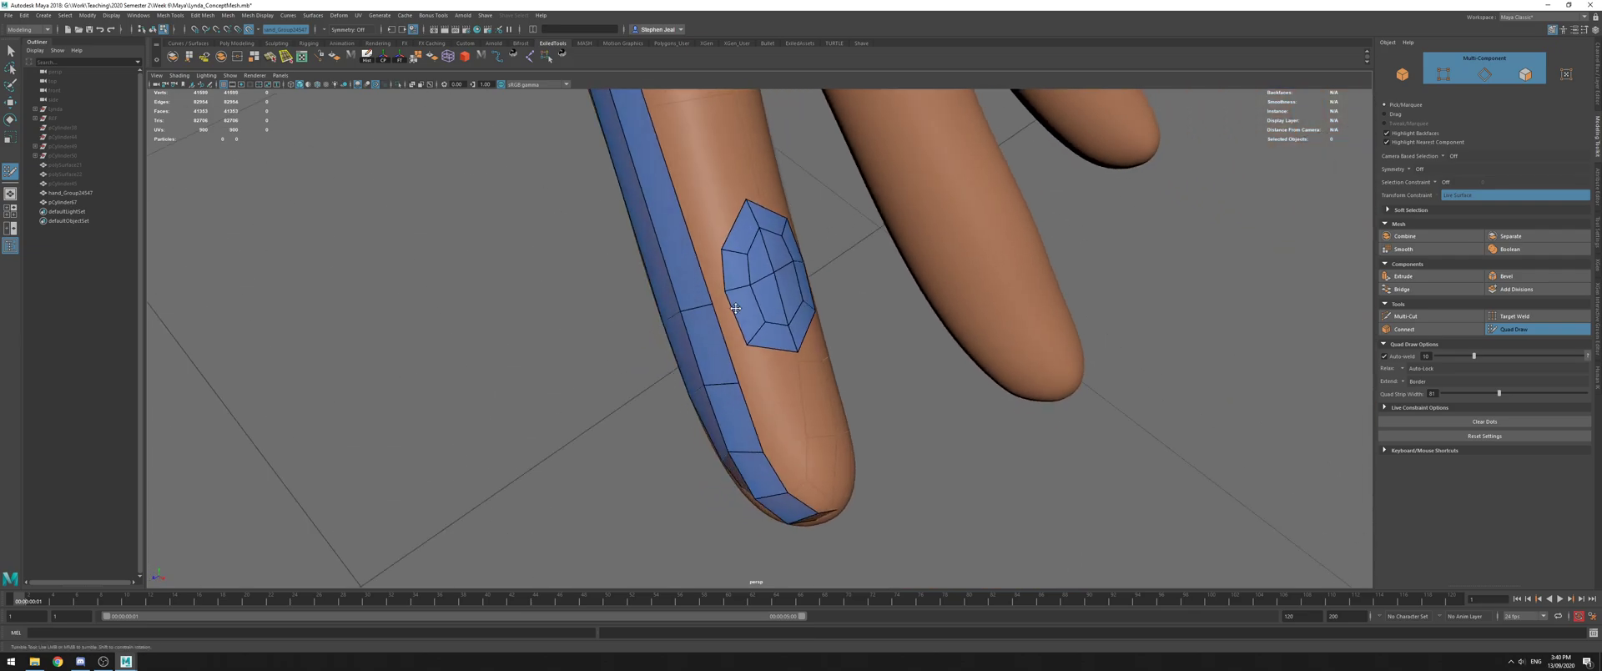
left_click(695, 248, "ctrl")
mouse_move(739, 359)
left_mouse_down("alt")
mouse_move(751, 314)
mouse_move(743, 323)
left_mouse_up("alt")
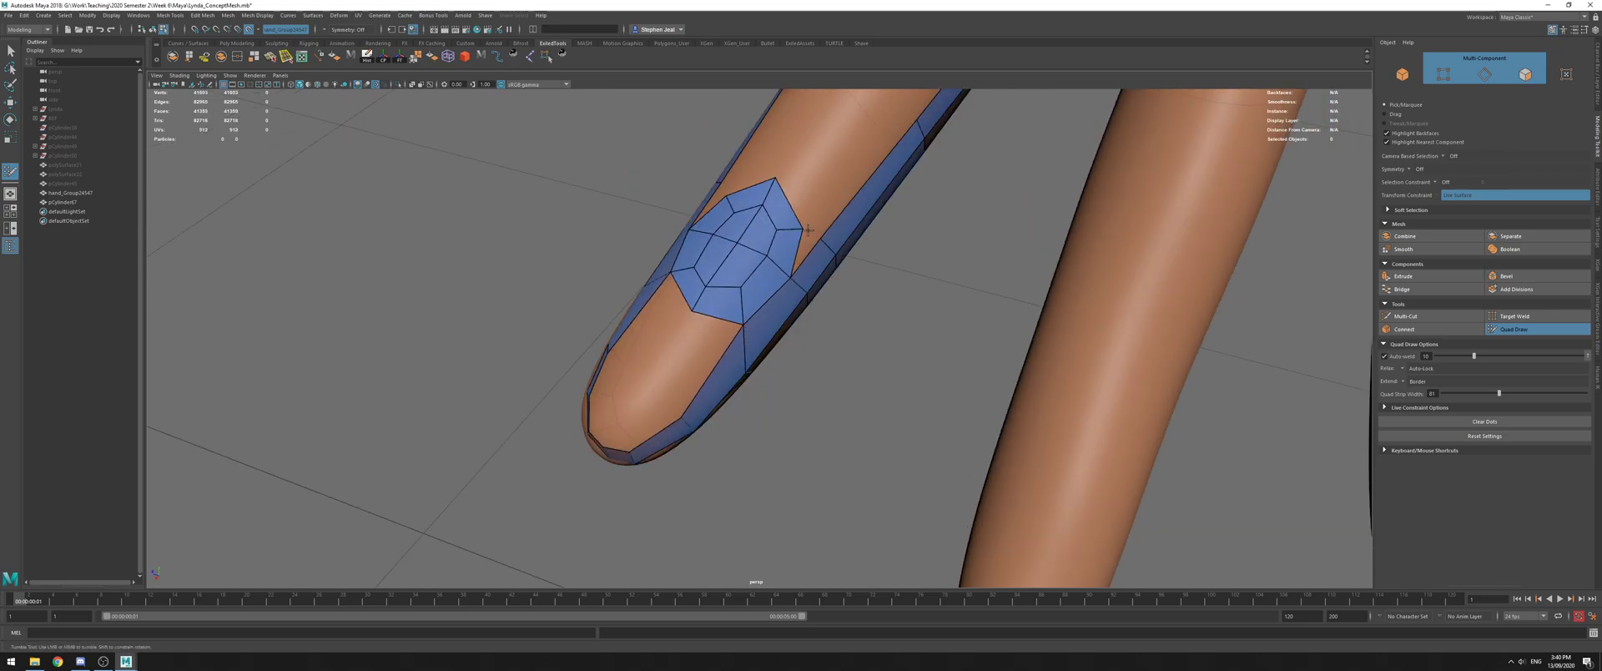
mouse_move(800, 228)
left_mouse_down()
mouse_move(821, 239)
mouse_move(707, 234)
left_mouse_up()
left_click_drag(692, 340, 678, 346)
left_click_drag(722, 297, 708, 295)
left_click_drag(715, 336, 704, 335)
mouse_move(734, 268)
left_mouse_down()
mouse_move(722, 256)
mouse_move(755, 267)
mouse_move(738, 288)
mouse_move(727, 275)
mouse_move(801, 280)
mouse_move(793, 268)
left_mouse_up()
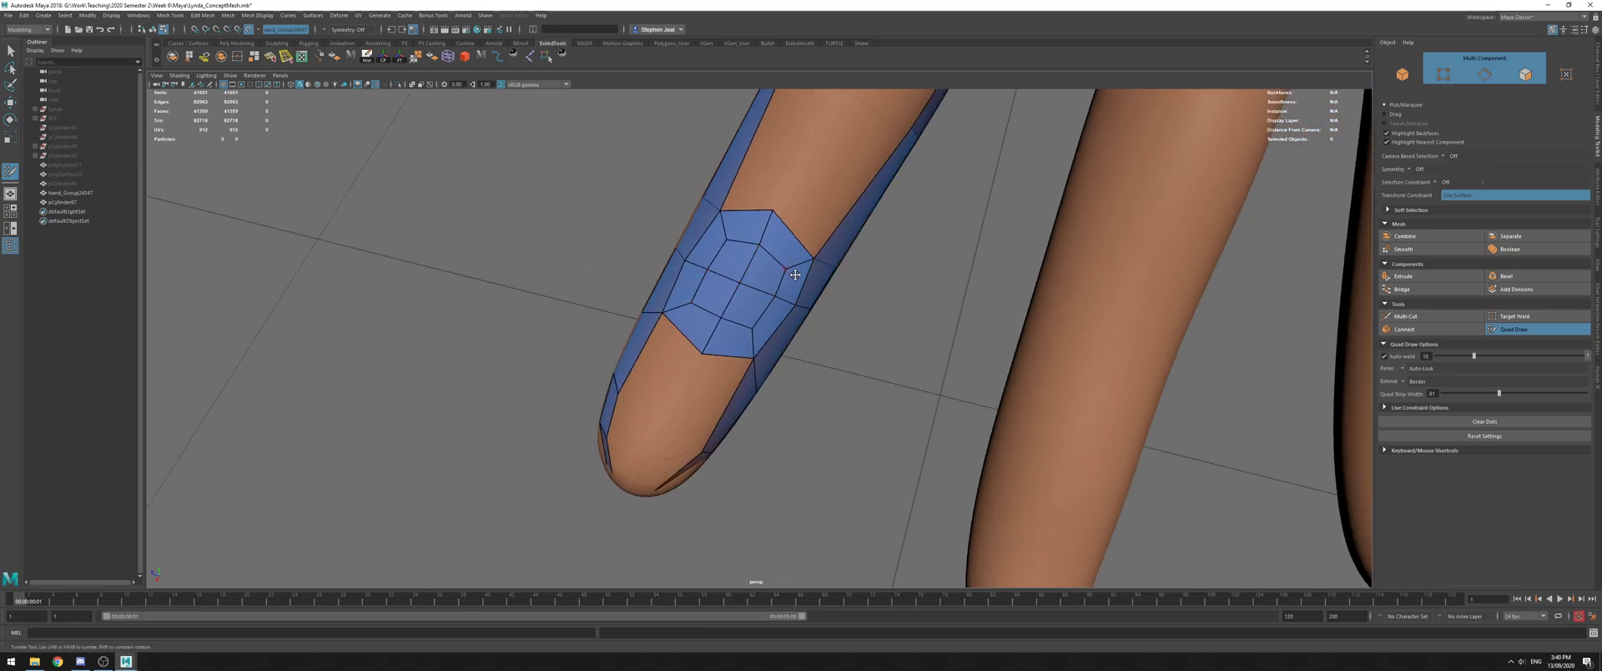
Place a dot near the index fingertip and fill two quads between the joint patch and the side strips
right_click_drag(793, 269, 675, 261, "alt")
left_click_drag(676, 261, 803, 244, "alt")
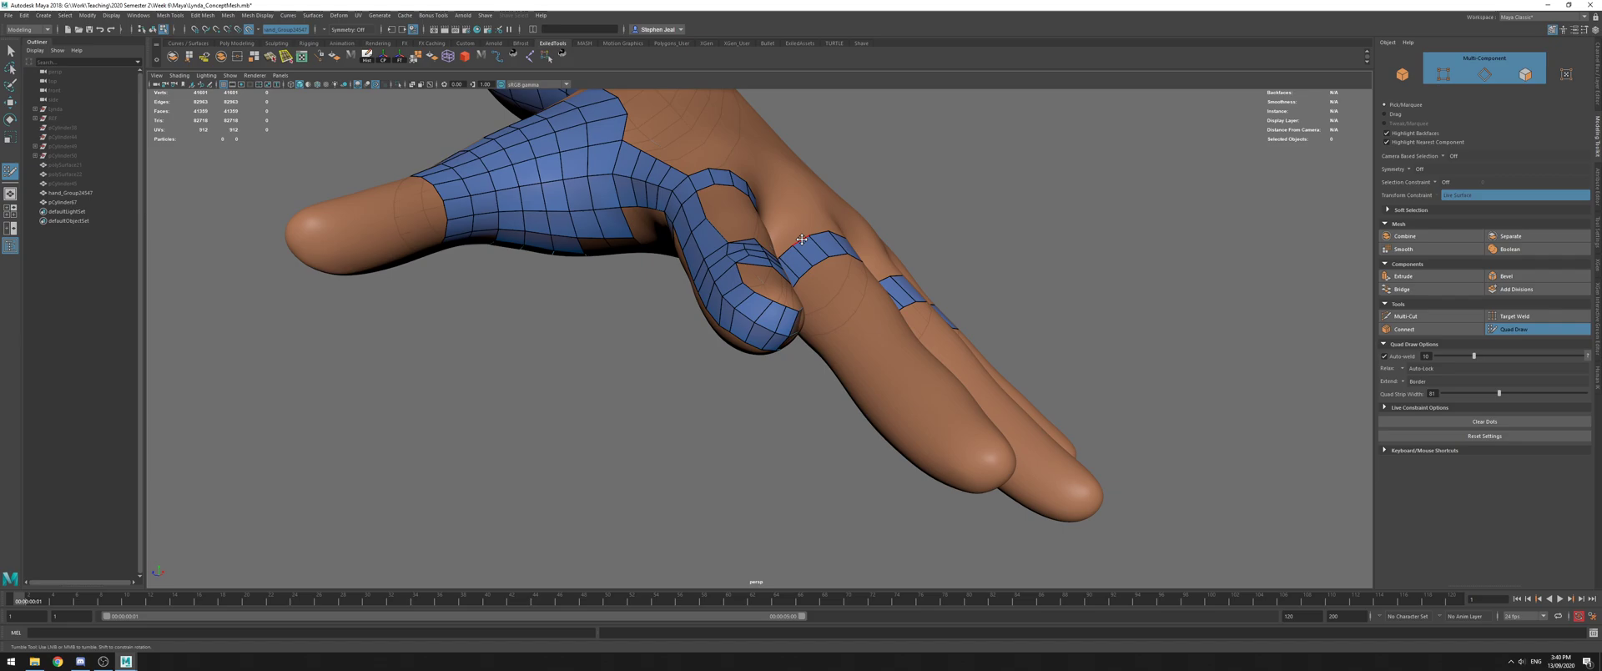
left_click_drag(802, 239, 773, 274, "alt")
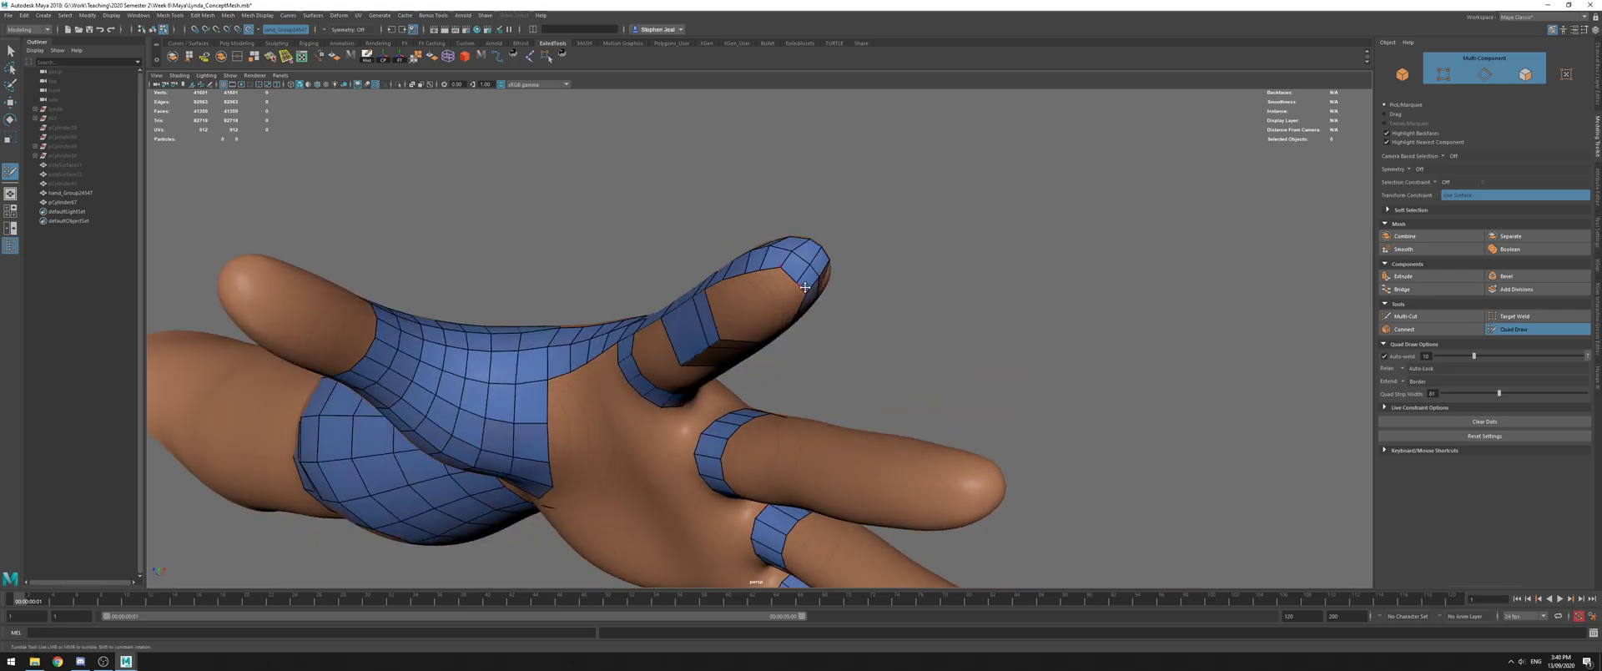
left_click_drag(814, 298, 751, 298, "alt")
left_click_drag(719, 255, 703, 354, "alt")
right_click_drag(702, 354, 701, 357, "alt")
middle_click_drag(701, 357, 728, 334, "alt")
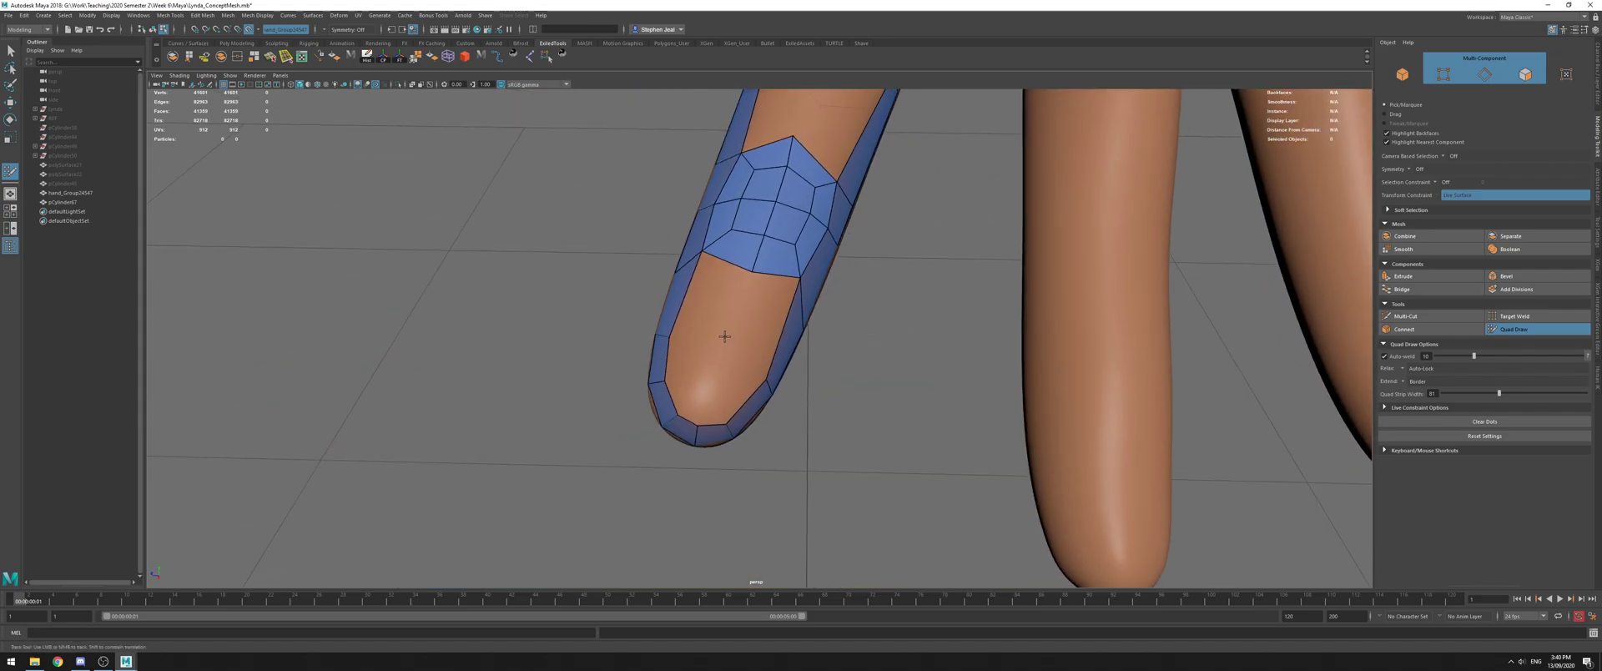
left_click(723, 341)
left_click(761, 323, "shift")
left_click(709, 306, "shift")
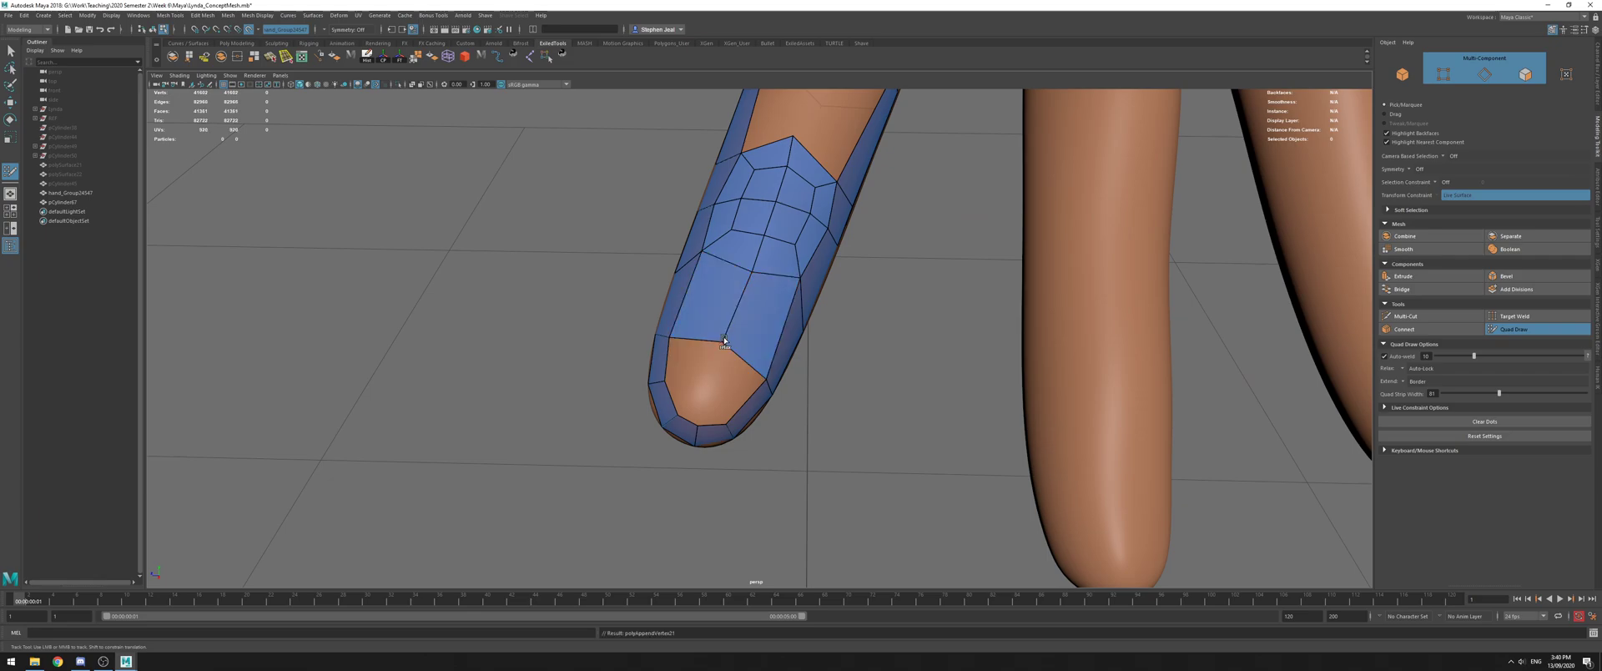
right_click_drag(721, 312, 661, 277, "alt")
left_click_drag(660, 277, 695, 260, "alt")
mouse_move(694, 260)
right_mouse_down("alt")
mouse_move(643, 275)
mouse_move(677, 279)
right_mouse_up("alt")
left_click_drag(678, 280, 603, 317, "alt")
middle_click_drag(602, 317, 554, 404, "alt")
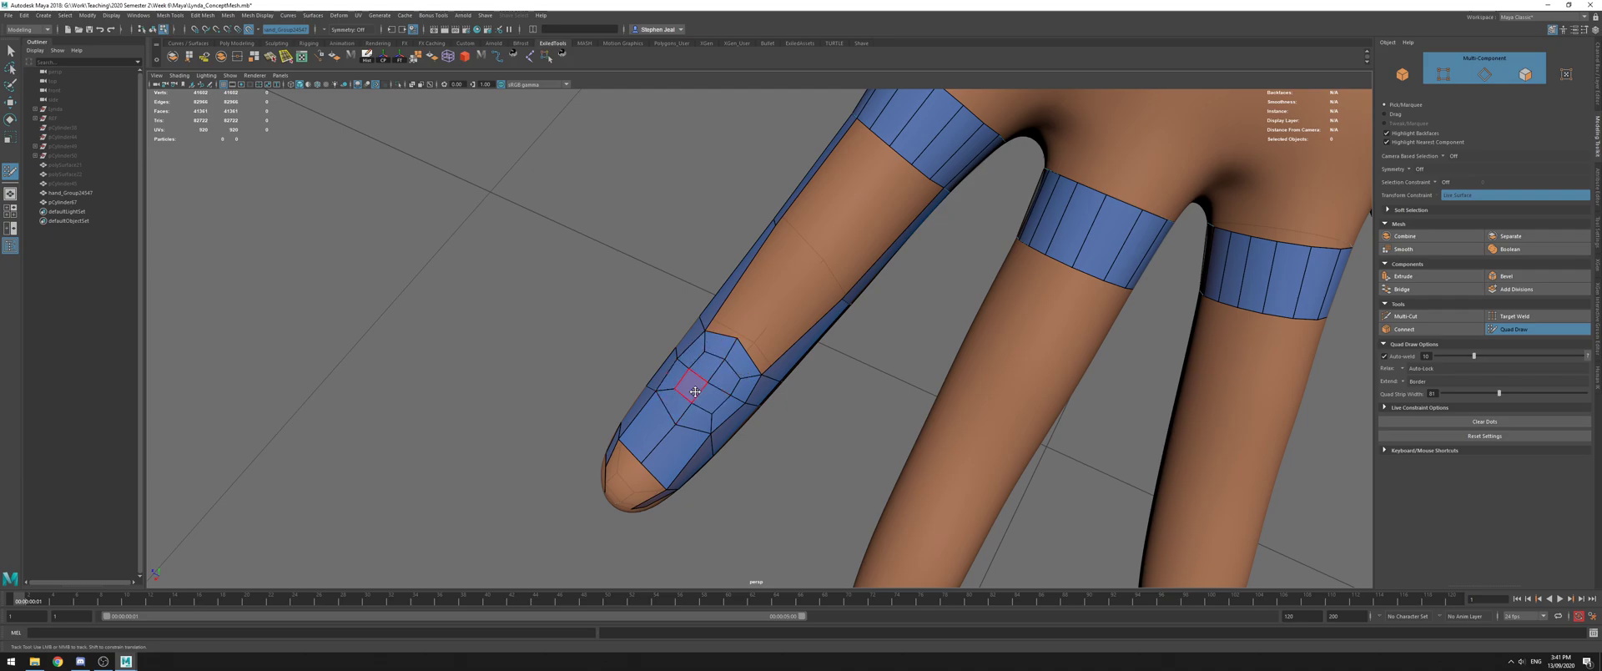
middle_click_drag(720, 365, 714, 392, "alt")
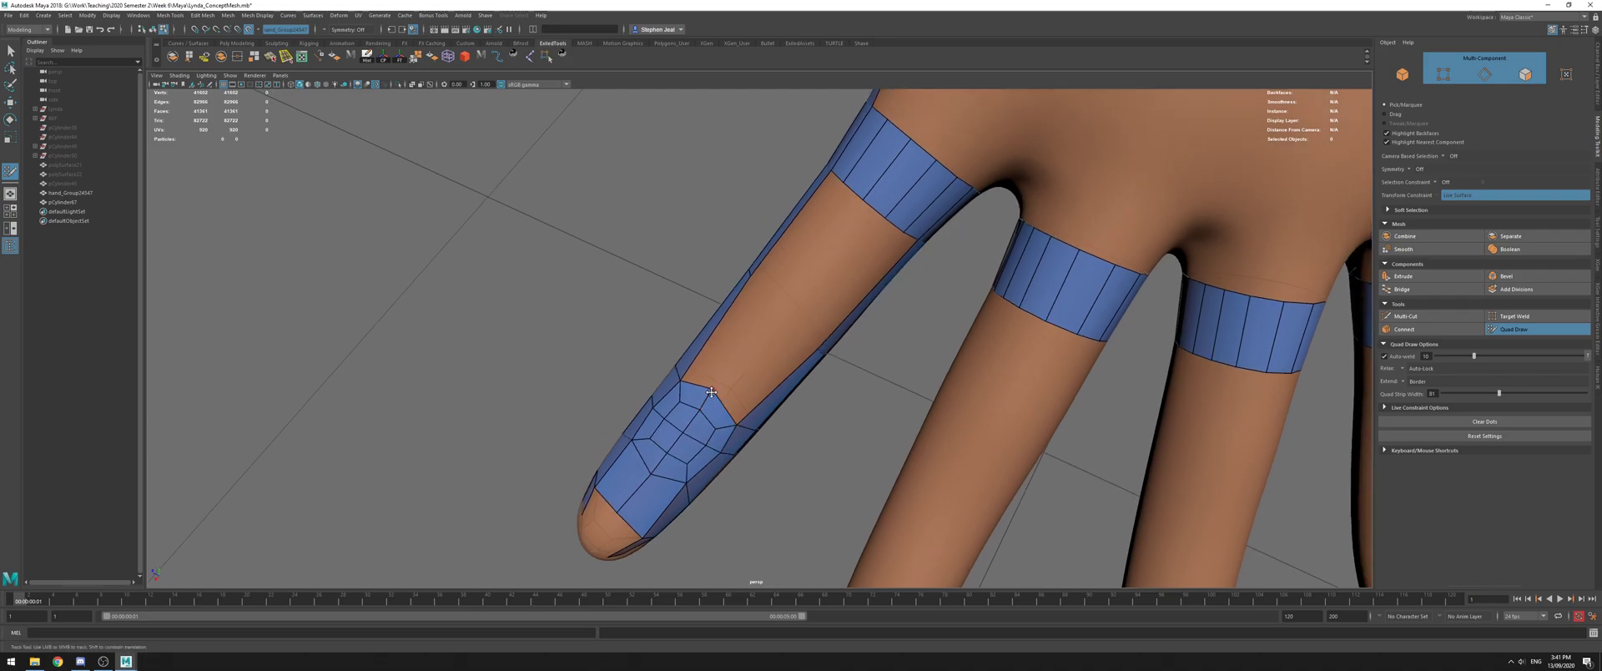
Insert lengthwise edge loops through the index finger's joint patch down to the fingertip opening
left_click_drag(726, 403, 831, 130, "alt")
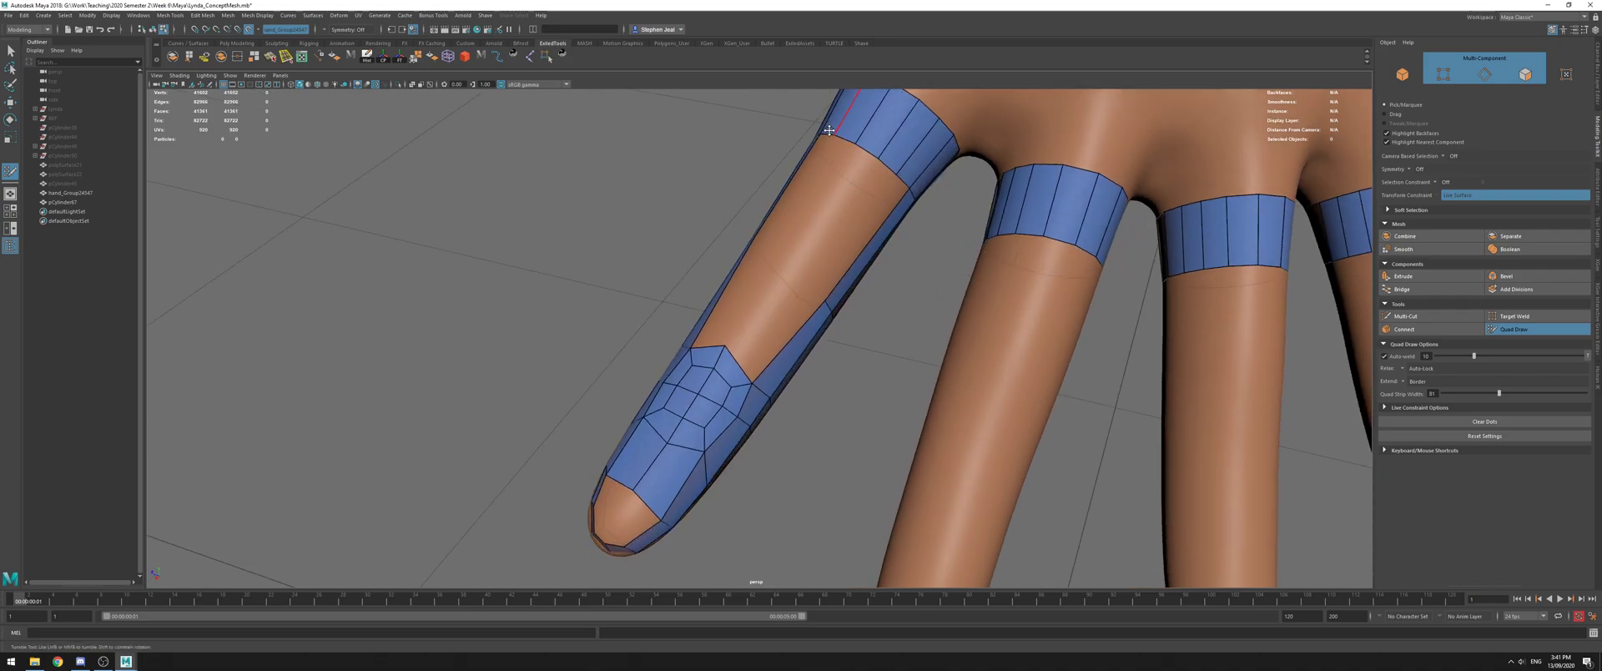
middle_click_drag(633, 385, 714, 301, "alt")
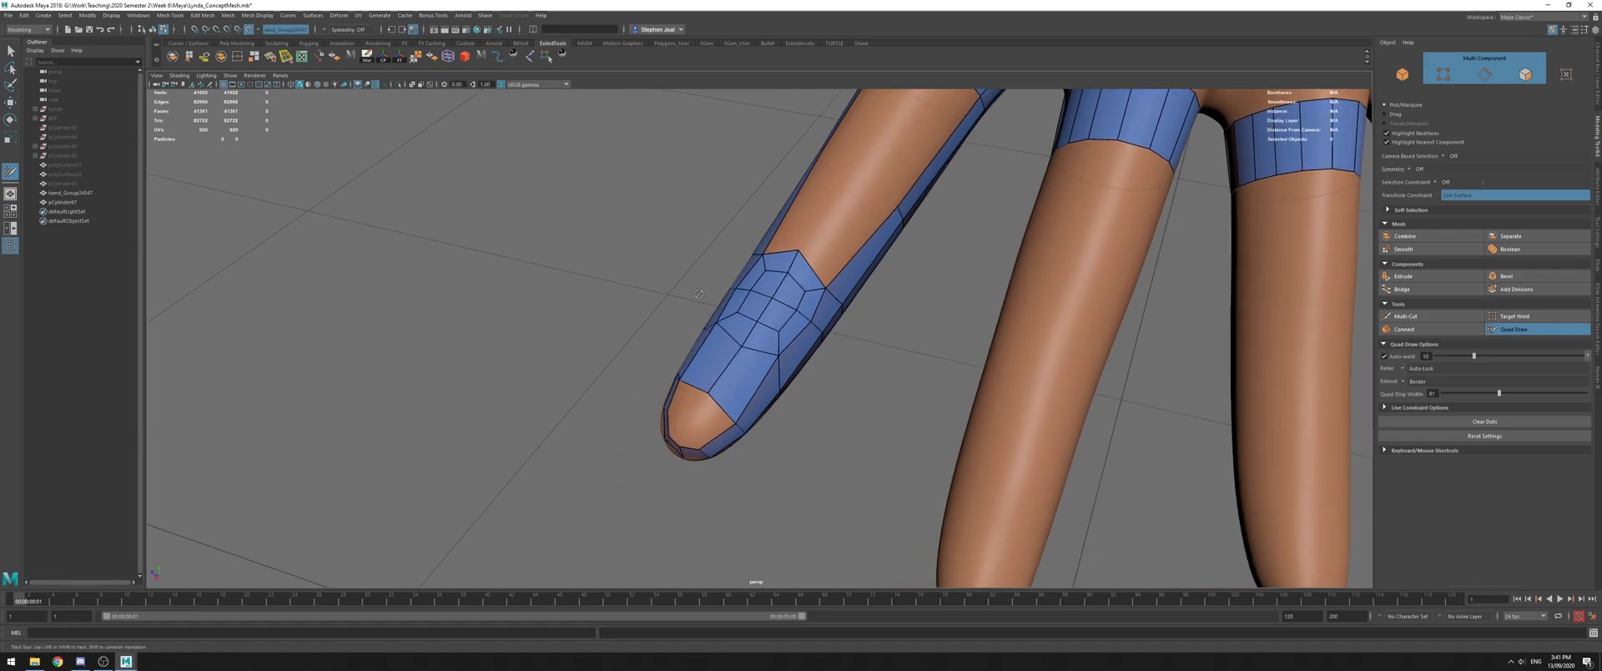
left_click_drag(713, 300, 771, 324, "alt")
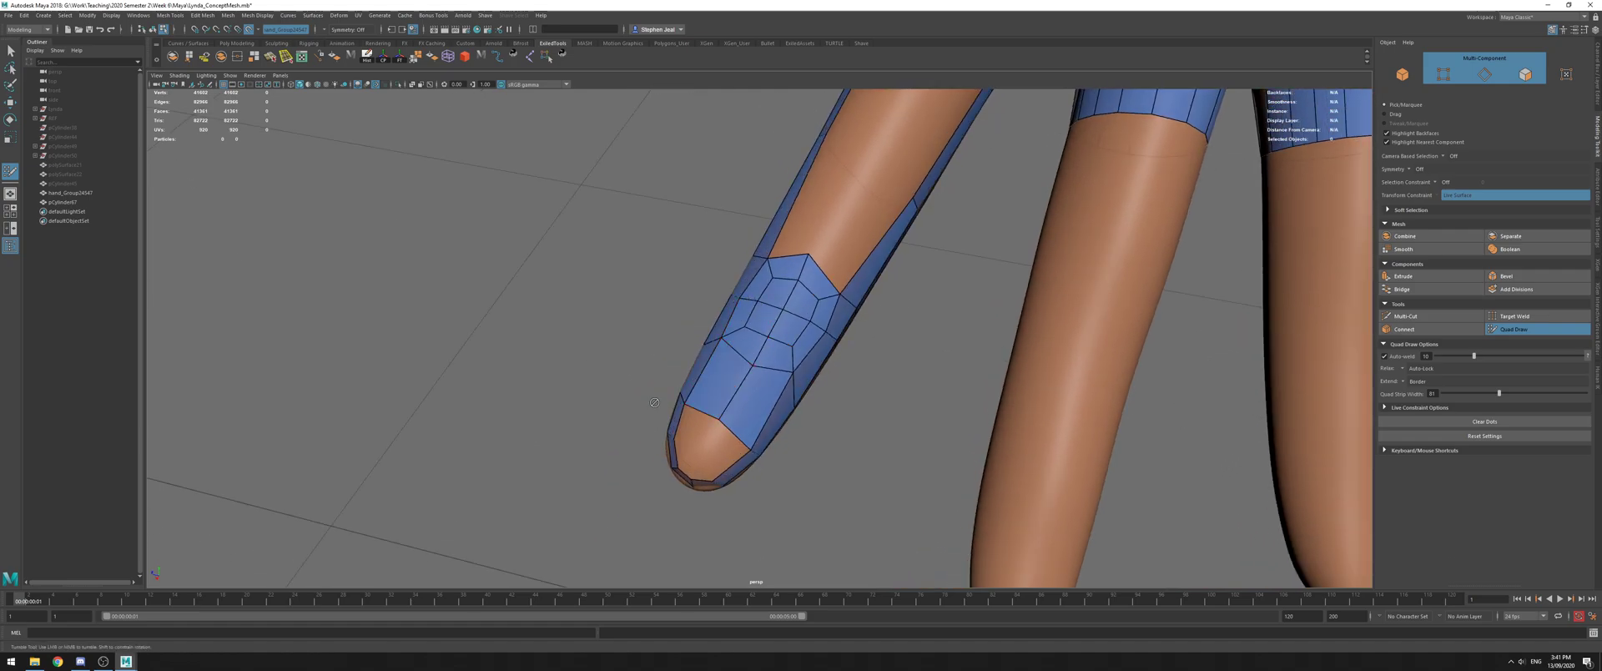
left_click_drag(654, 402, 744, 391, "alt")
middle_click_drag(744, 390, 719, 382, "alt")
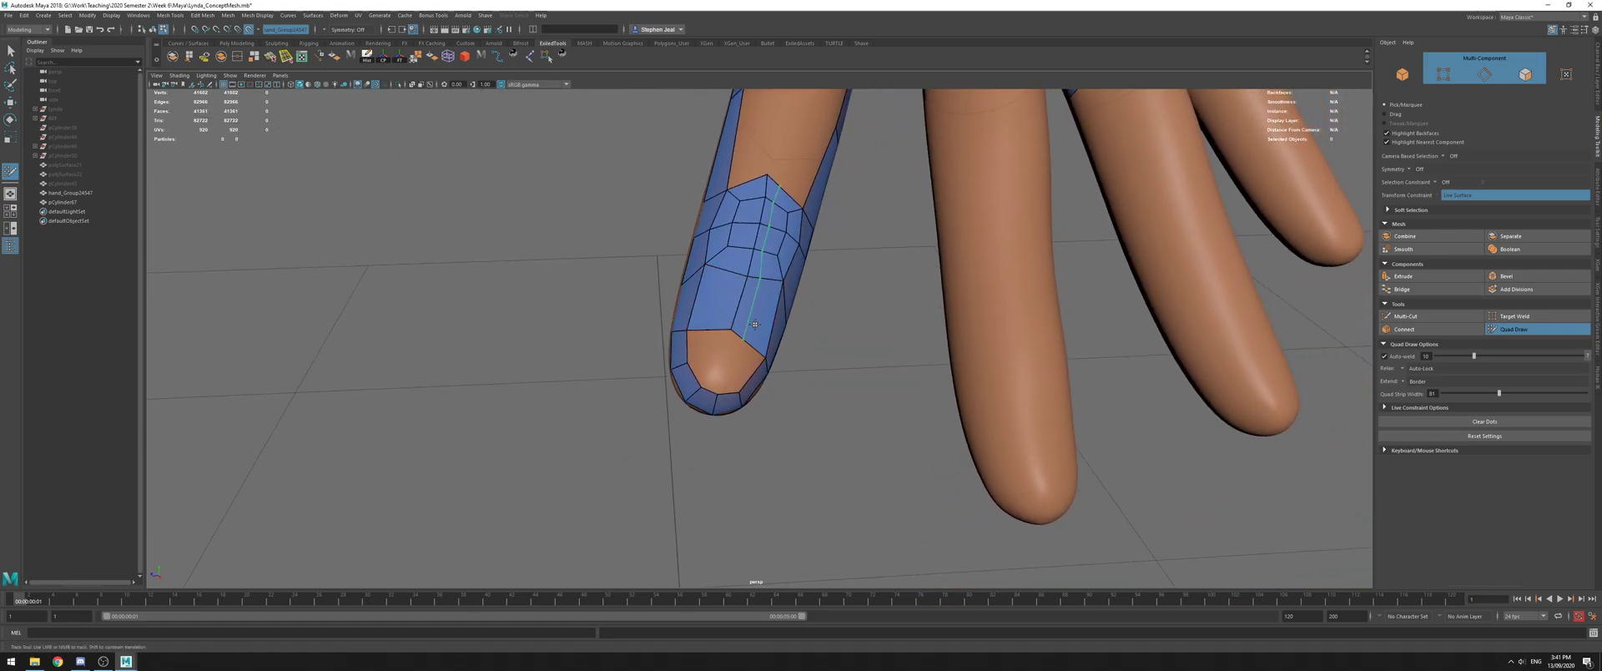
left_click(750, 337, "ctrl")
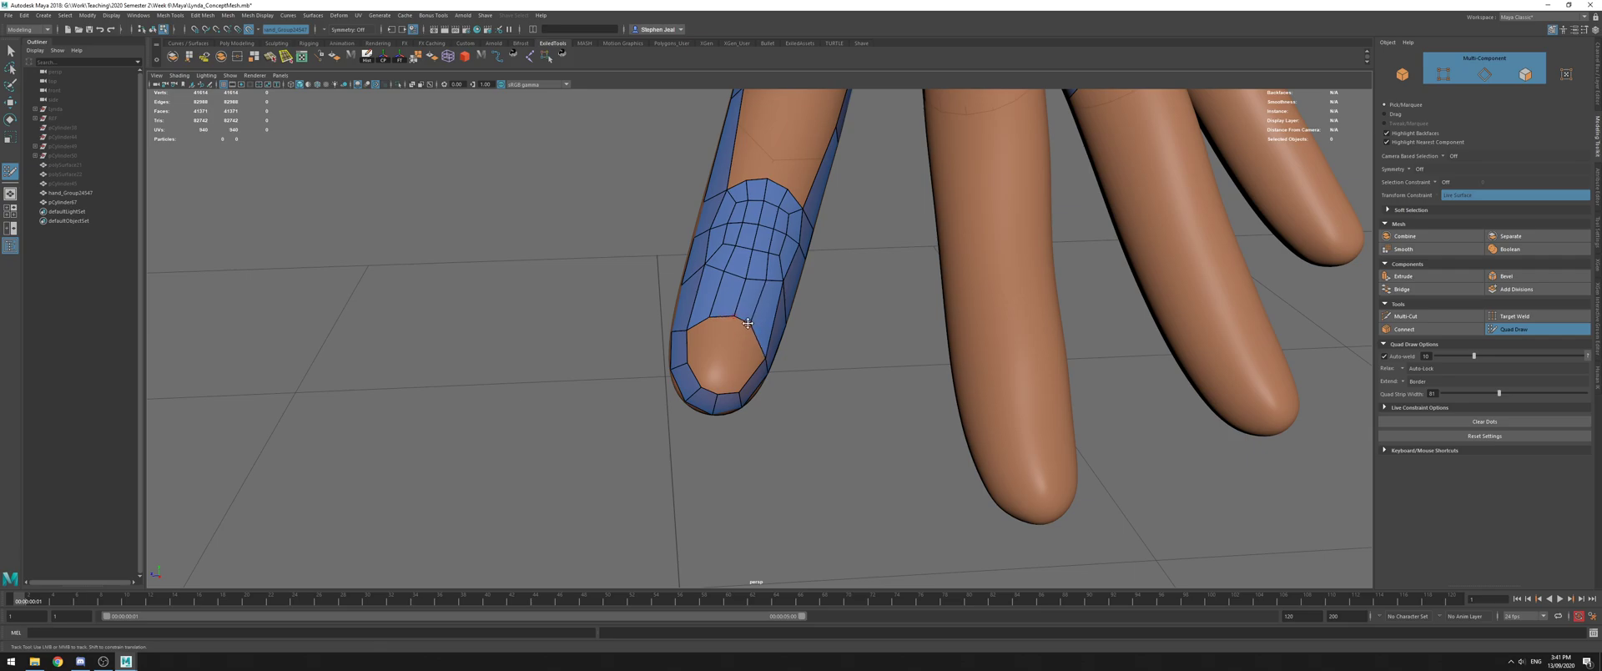
Insert an edge loop through the lower rim of the fingertip opening and extend the opening's border inward by one ring
left_click_drag(719, 326, 771, 317, "alt")
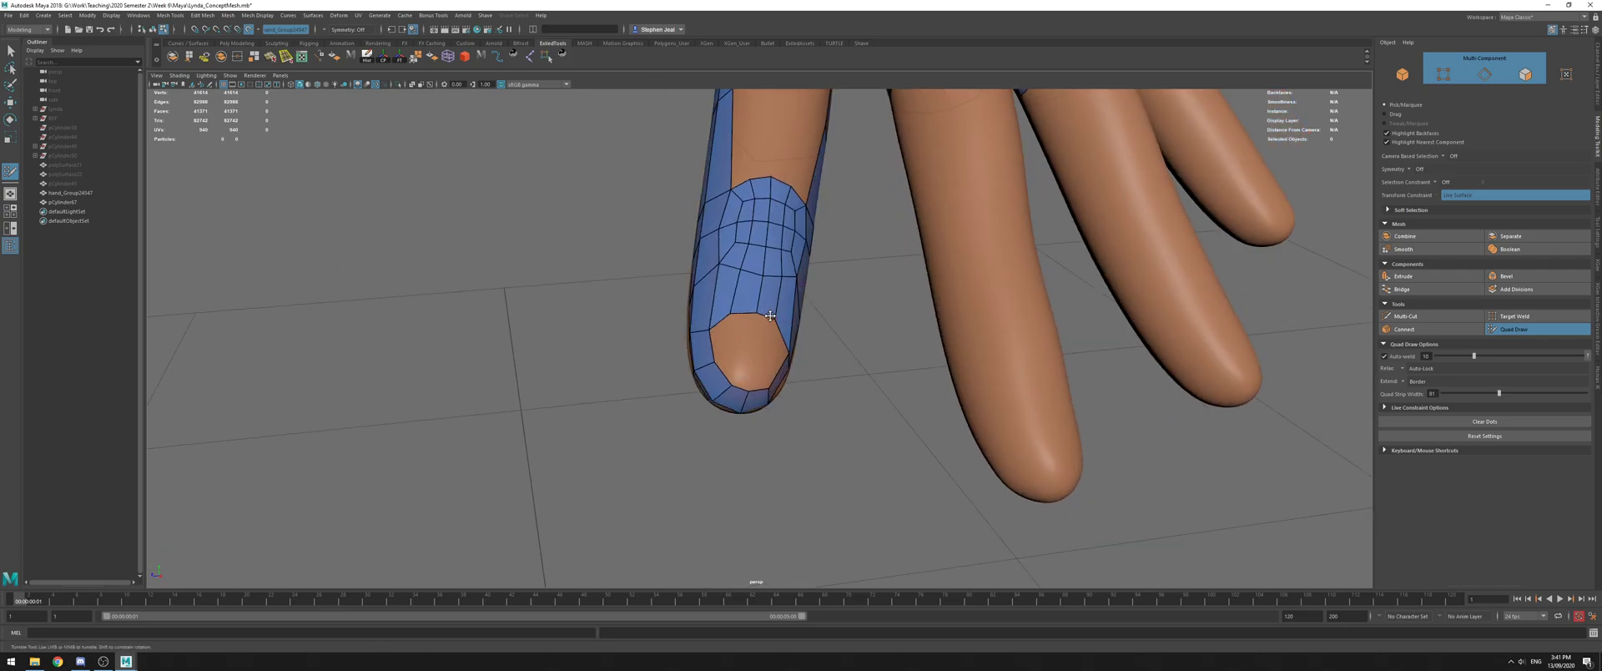
left_click_drag(757, 376, 751, 325, "alt")
left_click(759, 391, "ctrl")
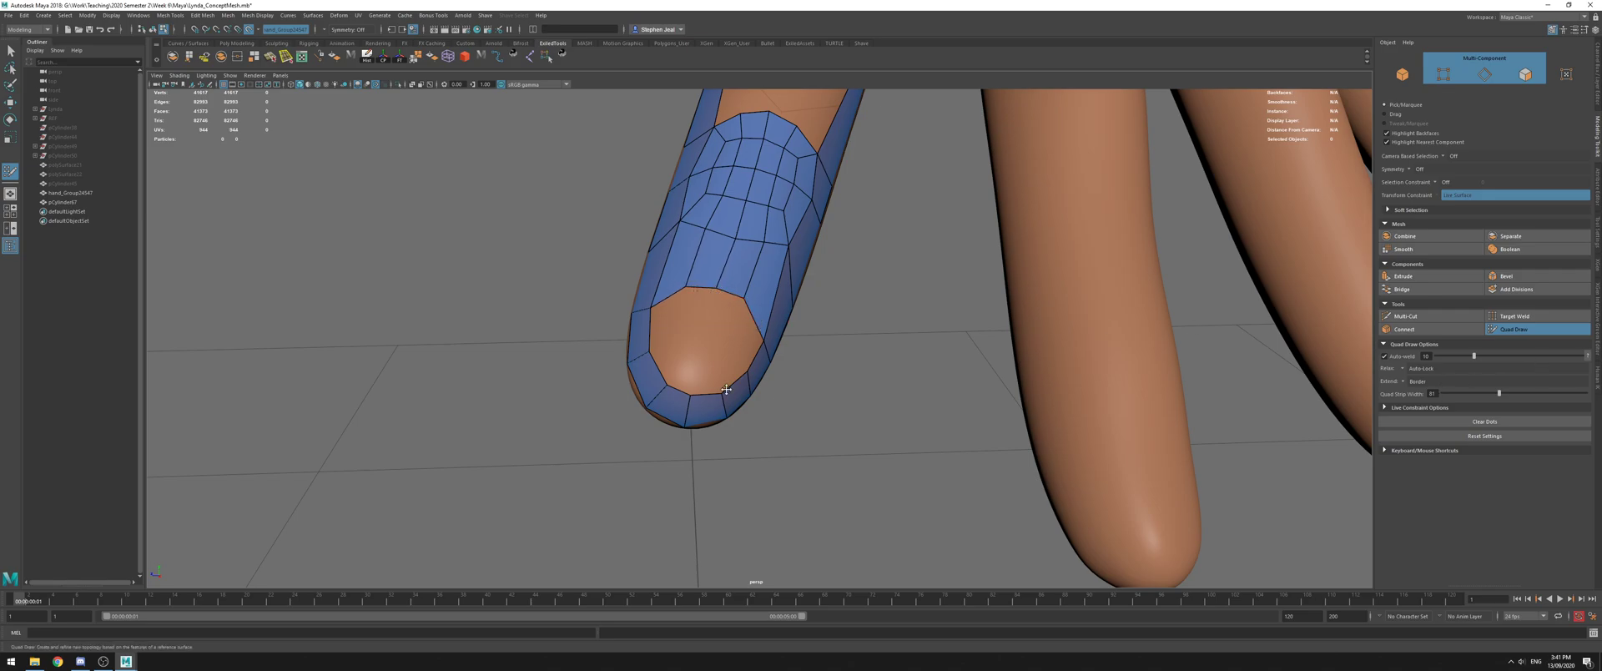
left_click_drag(732, 294, 718, 307)
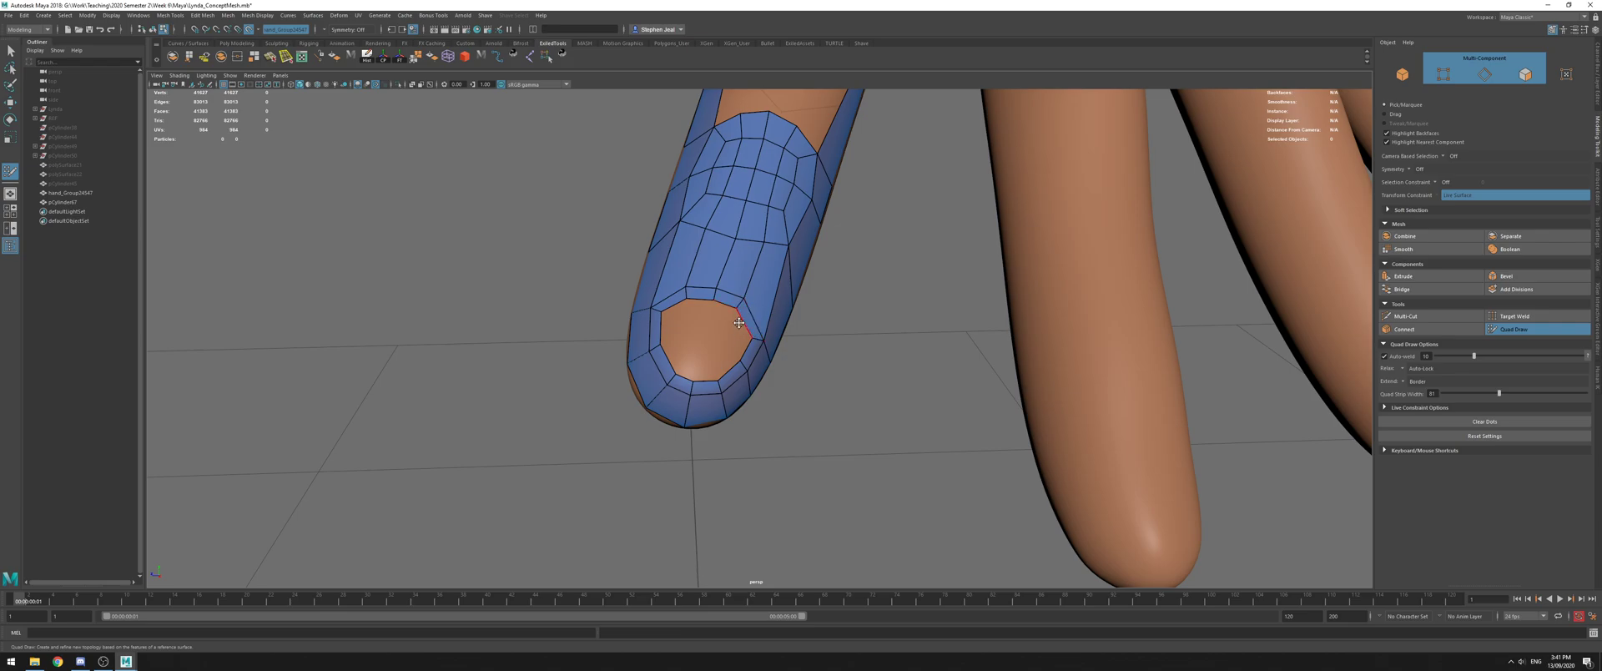
Restart Quad Draw with extend mode set to Edge, extend quads across the fingertip opening and divide them with edge loops to close it
key("q")
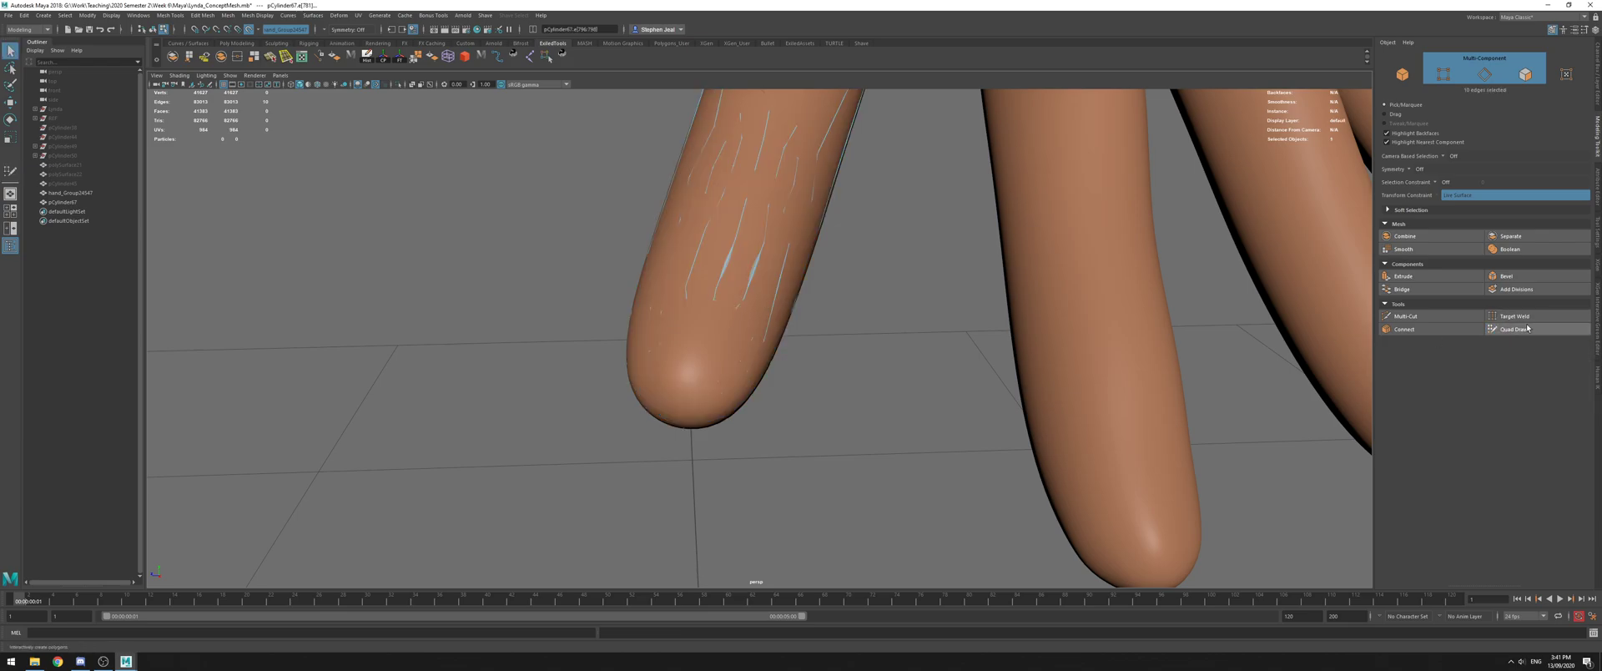
left_click(1512, 329)
left_click(1403, 383)
left_click(1414, 390)
mouse_move(724, 303)
left_mouse_down()
mouse_move(705, 367)
mouse_move(702, 298)
left_mouse_up()
left_click(690, 350, "ctrl")
left_click(696, 319, "ctrl")
mouse_move(682, 332)
left_mouse_down()
mouse_move(661, 329)
mouse_move(745, 349)
mouse_move(709, 357)
left_mouse_up()
left_click_drag(815, 320, 545, 292, "alt")
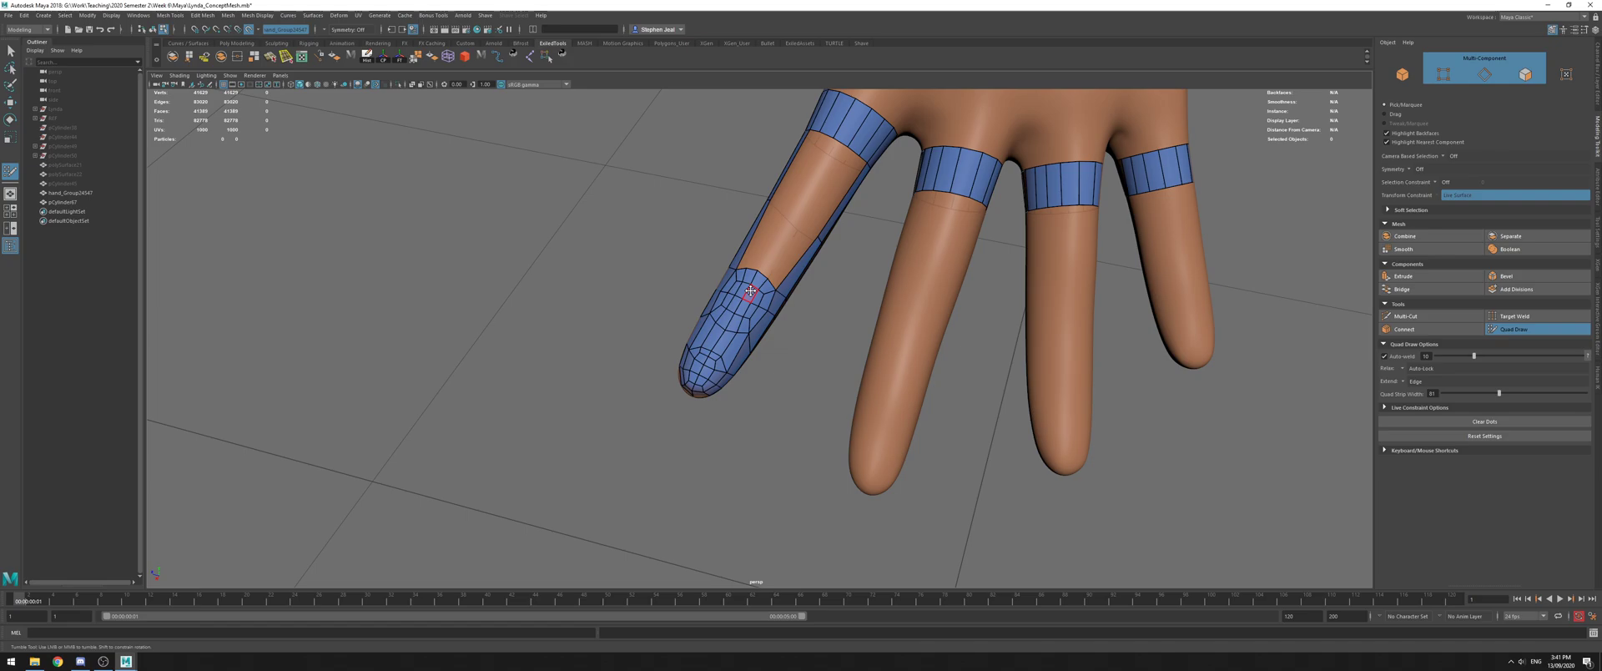
Place dots over the middle joint on the back of the index finger and fill them with quads
middle_click_drag(782, 269, 698, 392, "alt")
right_click_drag(698, 392, 735, 384, "alt")
left_click_drag(701, 367, 781, 242, "alt")
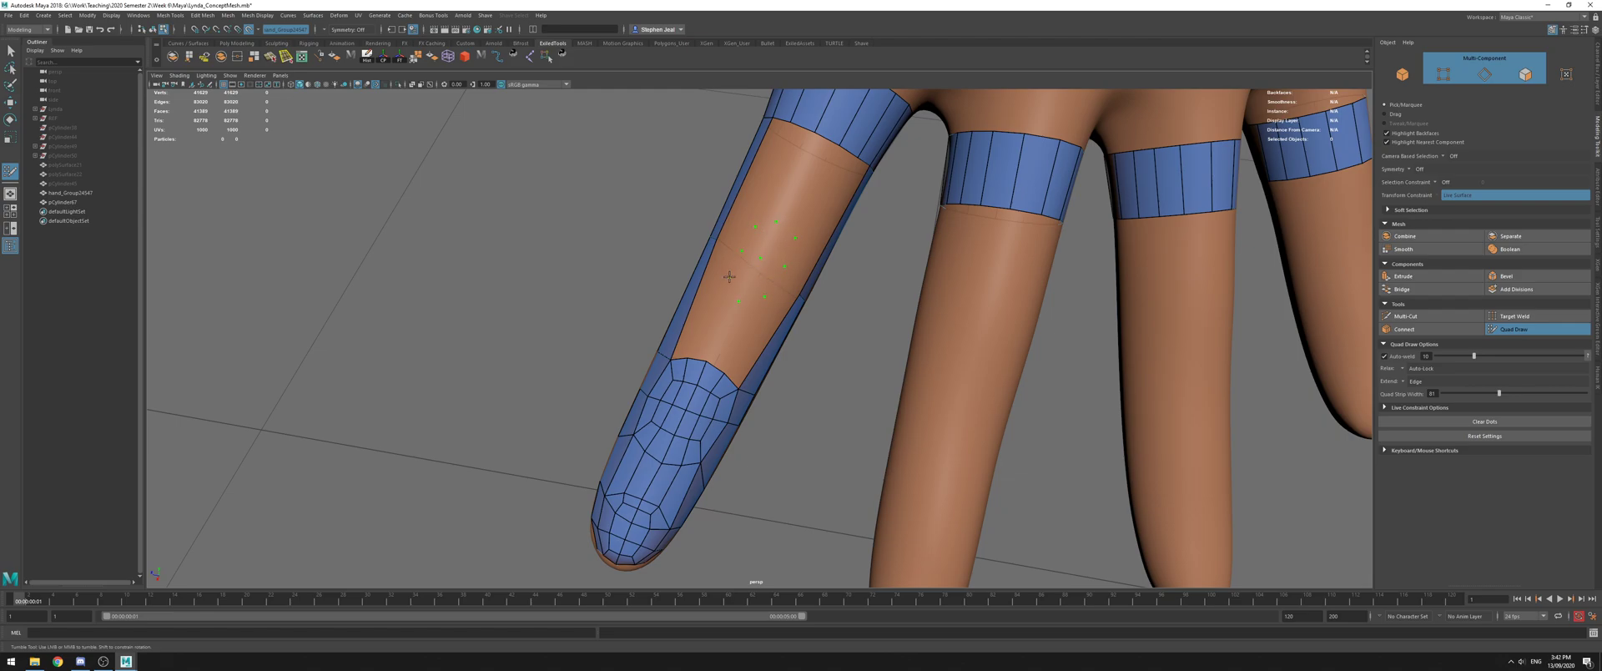
left_click(763, 278, "shift")
left_click(764, 248, "shift")
key("ctrl+z")
Set Quad Draw's extend mode to Border and extend the middle joint patch outward by a ring of quads
left_click(1403, 382)
left_click(1416, 406)
key("Tab")
left_click_drag(787, 231, 813, 231)
Delete stray geometry below the middle joint patch and insert an edge loop in the neighbouring side strip
left_click_drag(835, 285, 721, 223, "alt")
left_click(731, 331, "ctrl+shift")
left_click(754, 354, "ctrl+shift")
left_click_drag(752, 343, 784, 302, "alt")
left_click_drag(728, 247, 810, 241, "alt")
left_click(812, 231, "ctrl")
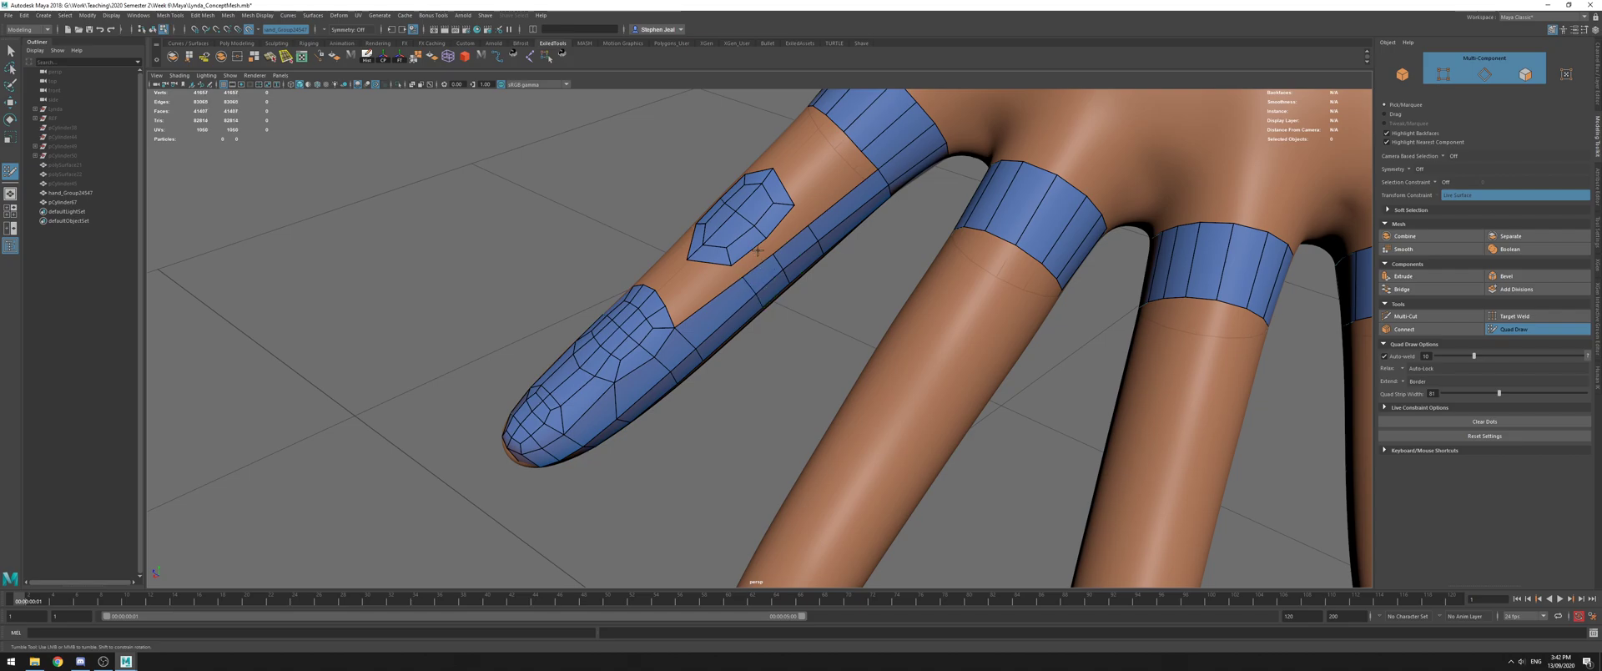
Attach the middle joint patch to the side strips and insert a lengthwise edge loop through it
left_click_drag(805, 220, 758, 228, "alt")
mouse_move(742, 215)
left_mouse_down()
mouse_move(751, 265)
mouse_move(752, 233)
mouse_move(792, 223)
left_mouse_up()
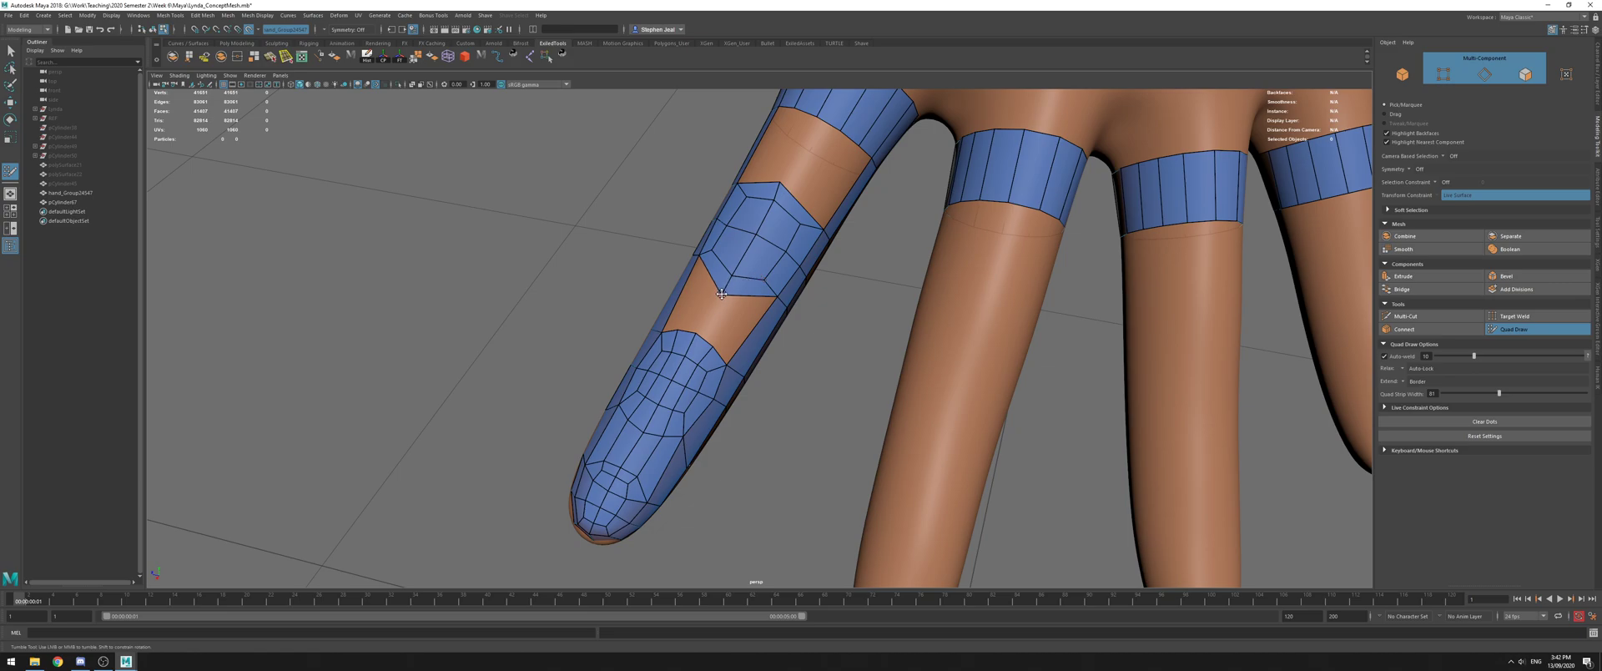
left_click_drag(748, 274, 769, 215, "alt")
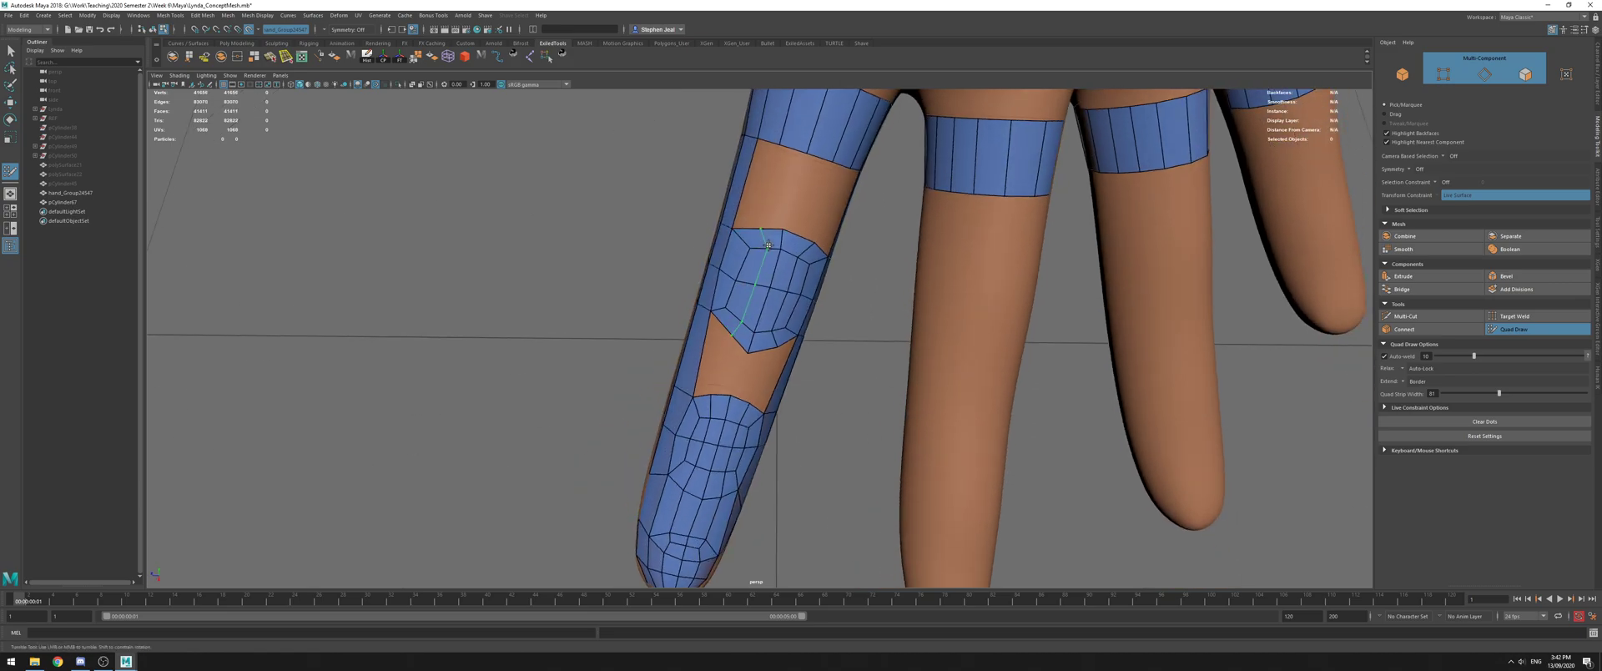
left_click(752, 308, "shift")
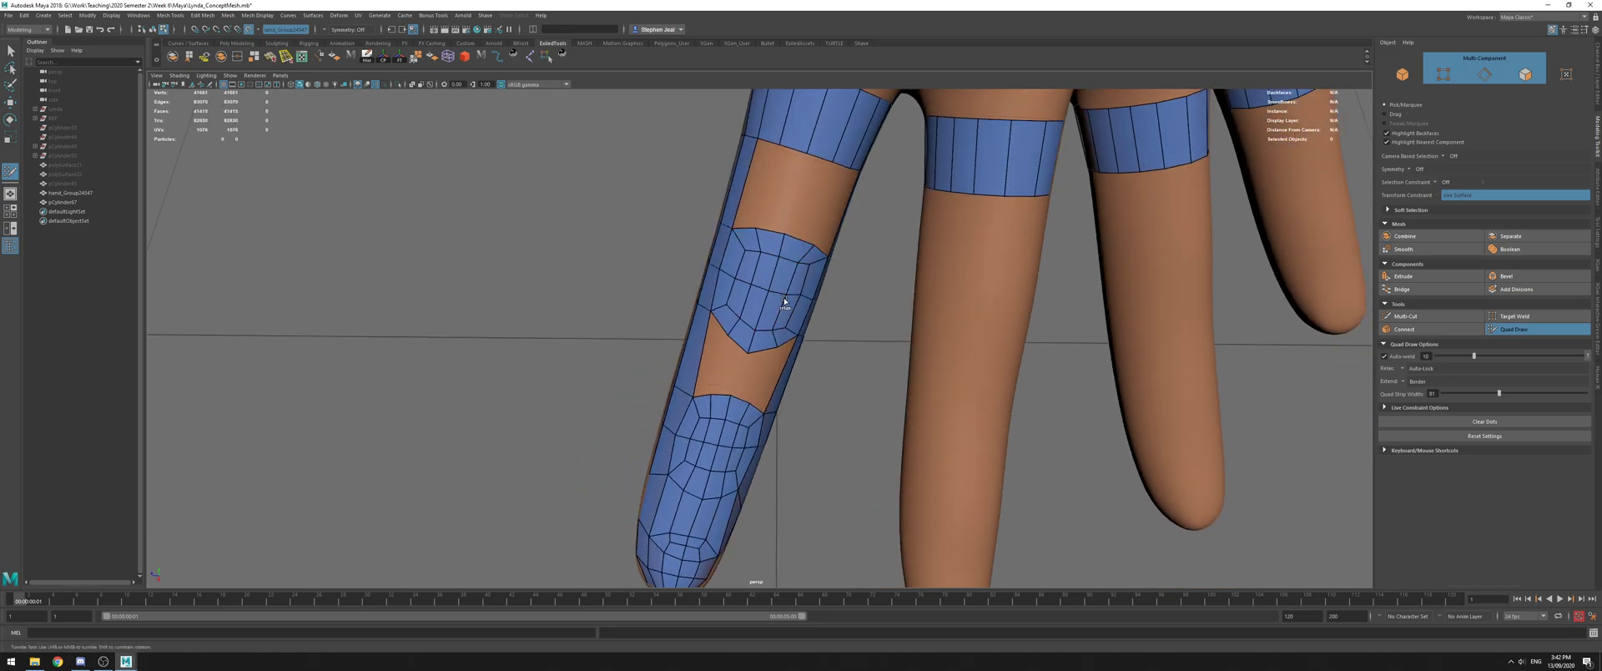
scroll(785, 277, "down", 2)
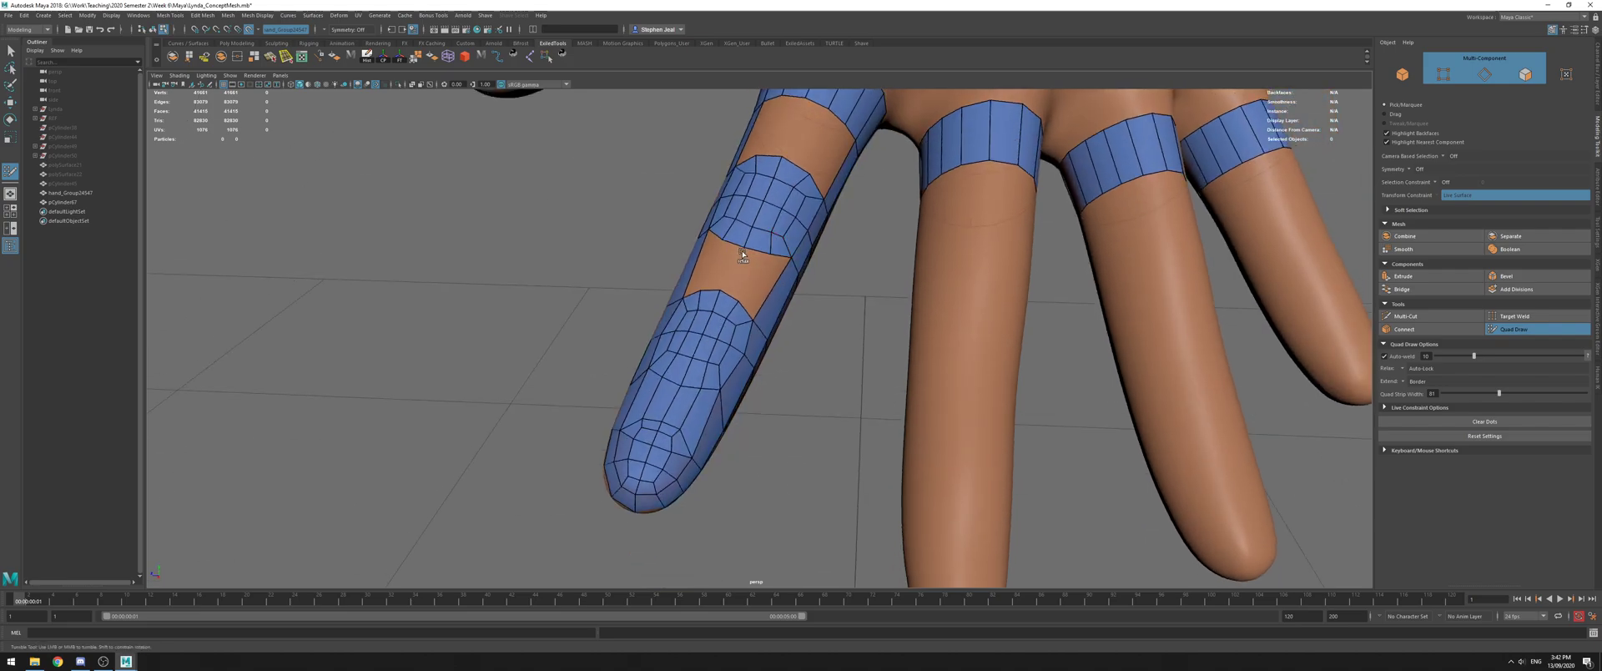
Fill the gap between the two joint patches on the back of the index finger with quads
scroll(766, 277, "down", 2)
left_click(766, 277, "shift")
left_click(742, 271, "shift")
left_click(721, 265, "shift")
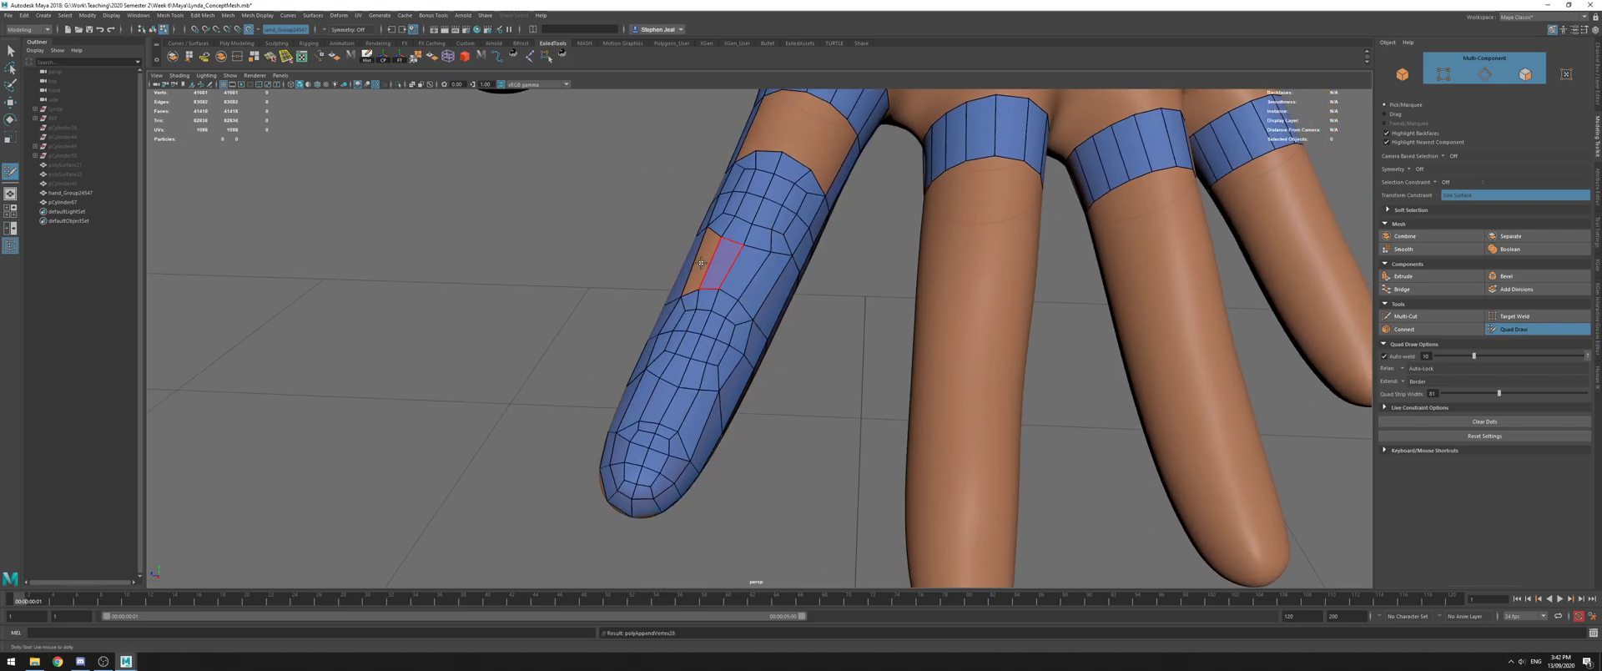
left_click(703, 265, "shift")
mouse_move(772, 259)
left_mouse_down("alt")
mouse_move(688, 226)
mouse_move(876, 268)
mouse_move(947, 246)
mouse_move(787, 328)
mouse_move(726, 313)
mouse_move(805, 262)
mouse_move(823, 307)
left_mouse_up("alt")
left_click(725, 282, "shift")
Hide the sculpted hand to check the retopology edges around the index finger's base gap, and show the hand again in Quad Draw
key("q")
mouse_move(797, 285)
right_mouse_down()
mouse_move(834, 269)
mouse_move(825, 261)
right_mouse_up()
key("alt+h")
left_click_drag(833, 260, 845, 307, "alt")
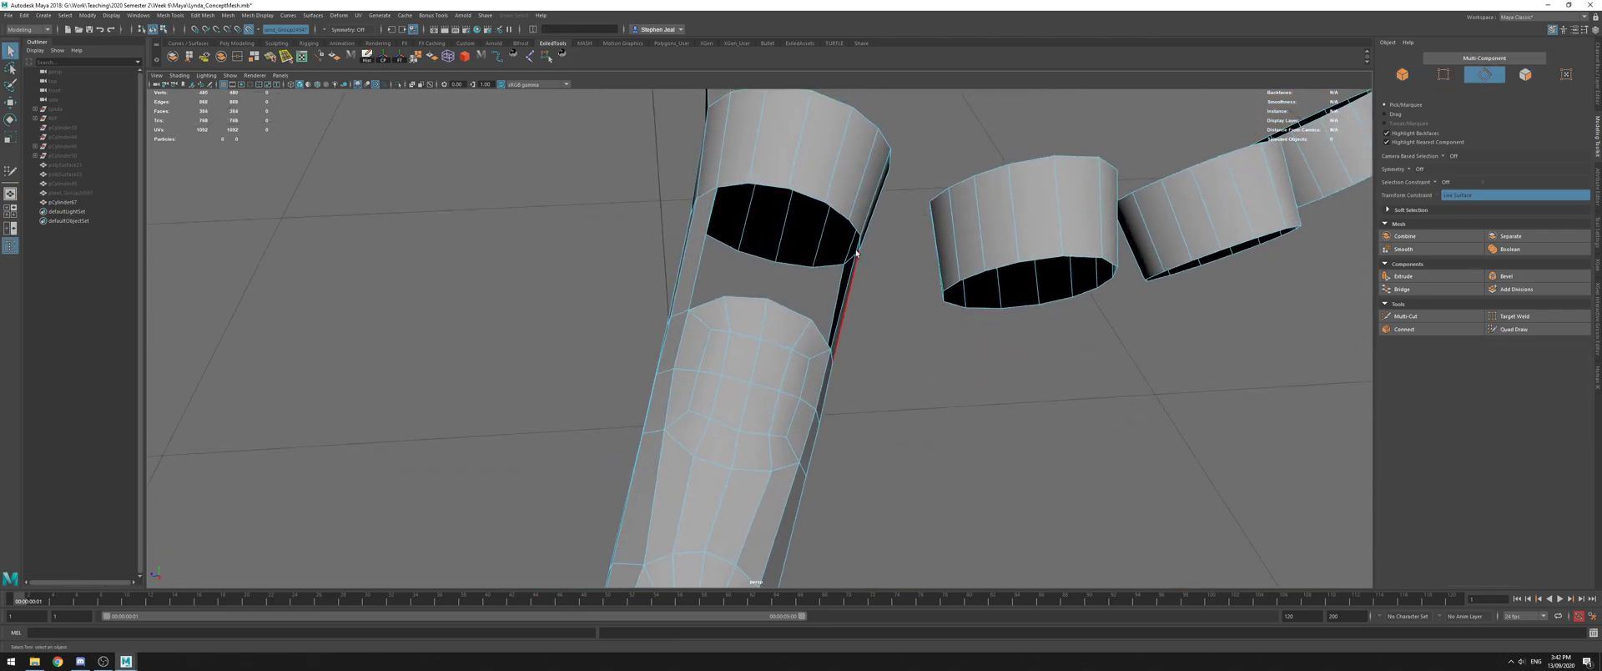
left_click(855, 231)
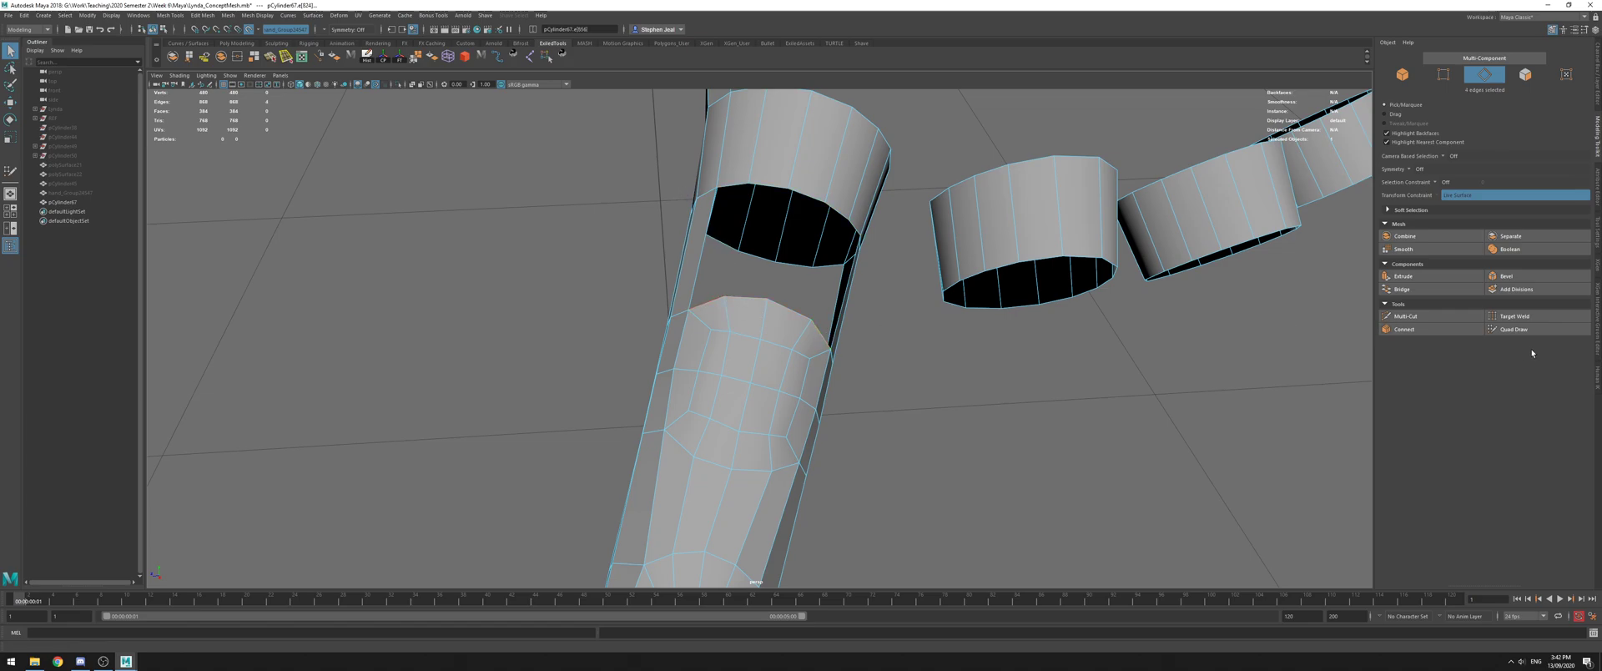
left_click(1514, 329)
scroll(810, 203, "down", 3)
key("ctrl+shift+h")
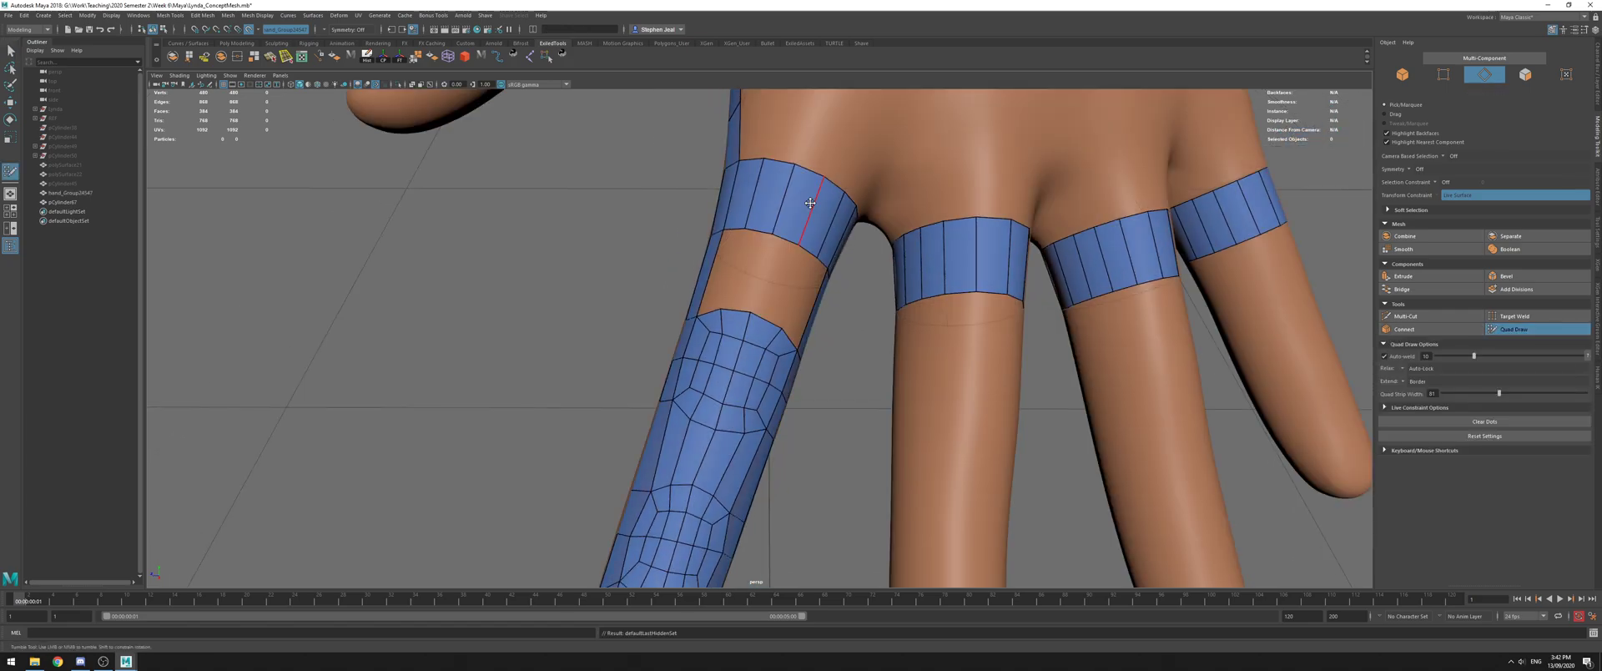
left_click_drag(805, 213, 736, 355, "alt")
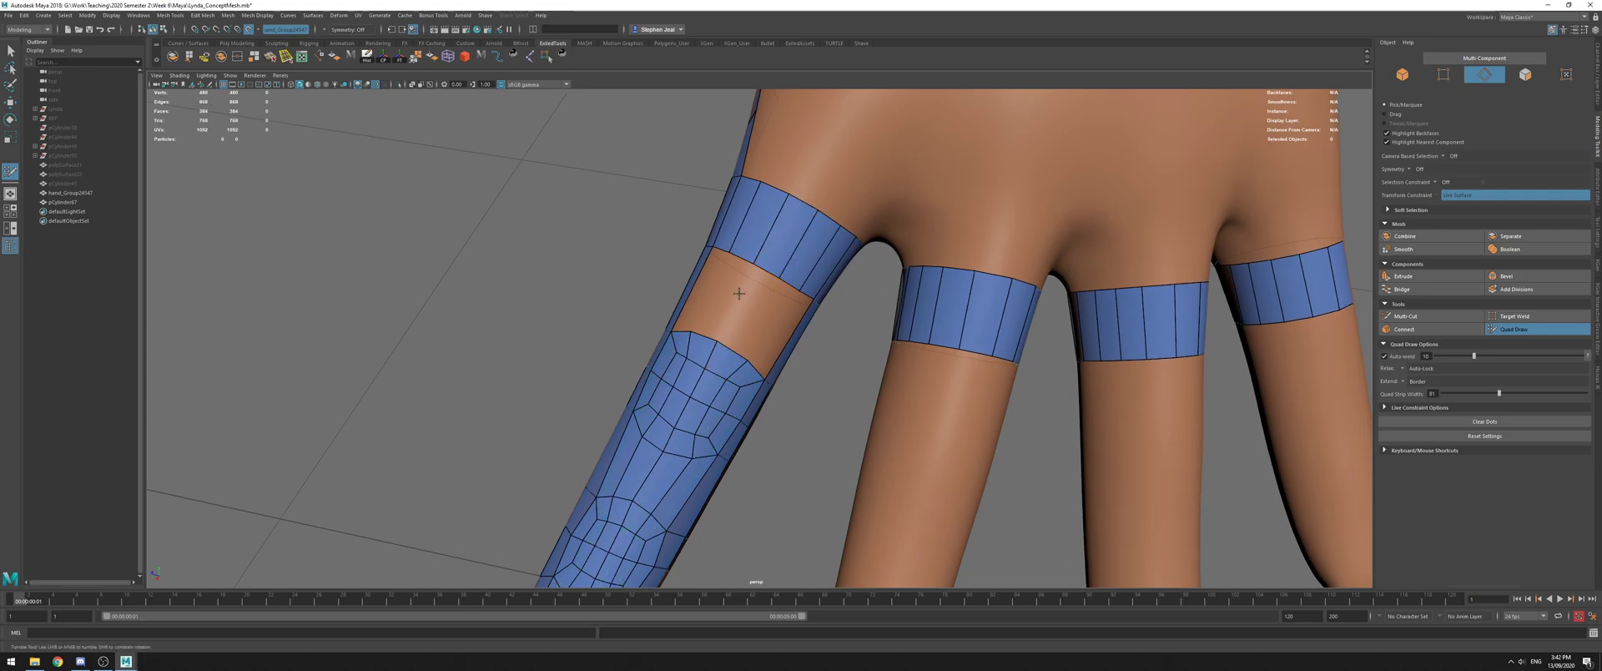
Insert an edge loop across the upper end of the middle joint patch and relax the quads farther down the finger
middle_click_drag(712, 410, 816, 383, "alt")
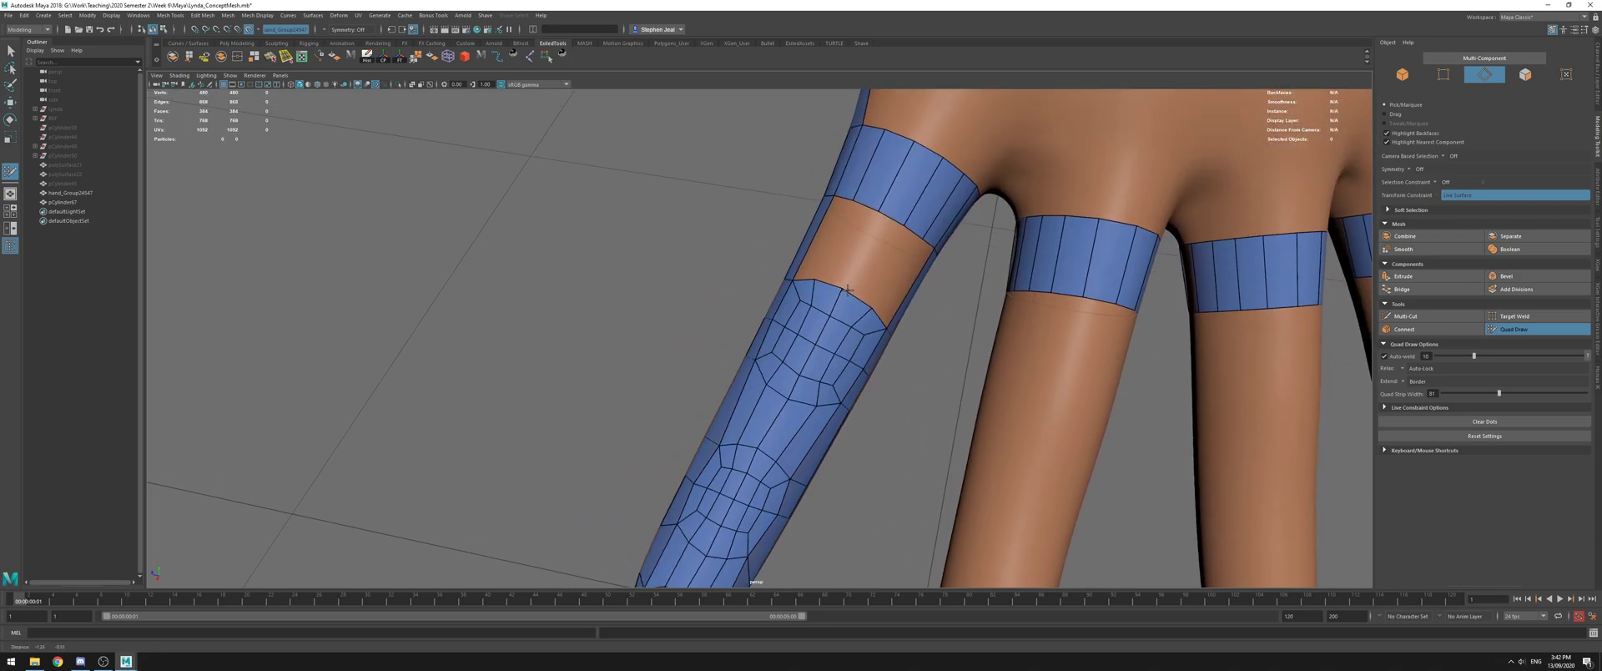
left_click(837, 303, "ctrl+shift")
left_click(841, 295, "ctrl")
left_click_drag(900, 349, 926, 310, "alt")
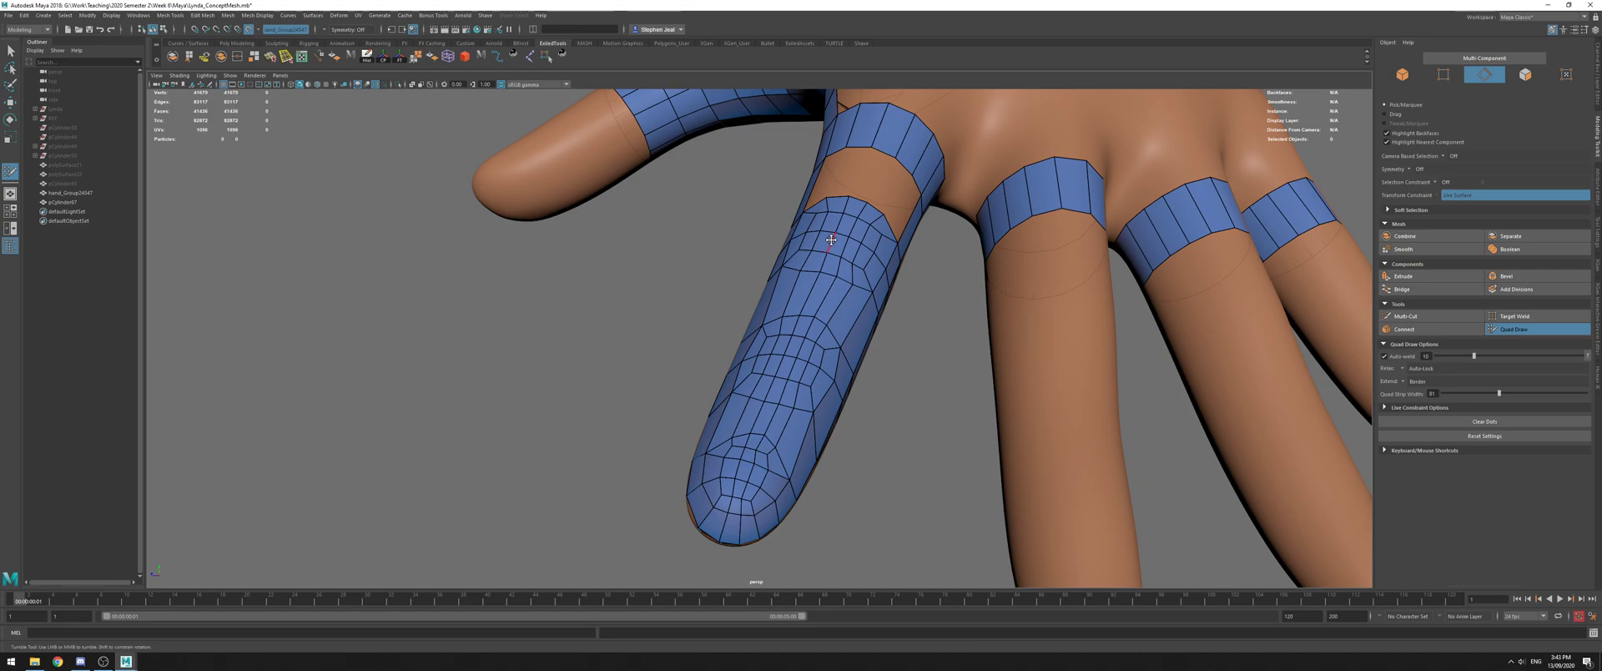
mouse_move(752, 419)
left_mouse_down("shift")
mouse_move(741, 492)
mouse_move(776, 447)
left_mouse_up("shift")
mouse_move(655, 358)
left_mouse_down("alt")
mouse_move(728, 357)
mouse_move(772, 321)
mouse_move(653, 326)
mouse_move(692, 349)
left_mouse_up("alt")
left_click_drag(571, 289, 485, 288, "alt")
left_click_drag(805, 315, 883, 379, "alt")
Set Quad Draw's extend mode to Edge, extend the joint patch up to the index finger's base band and join the two
key("q")
left_click(811, 326)
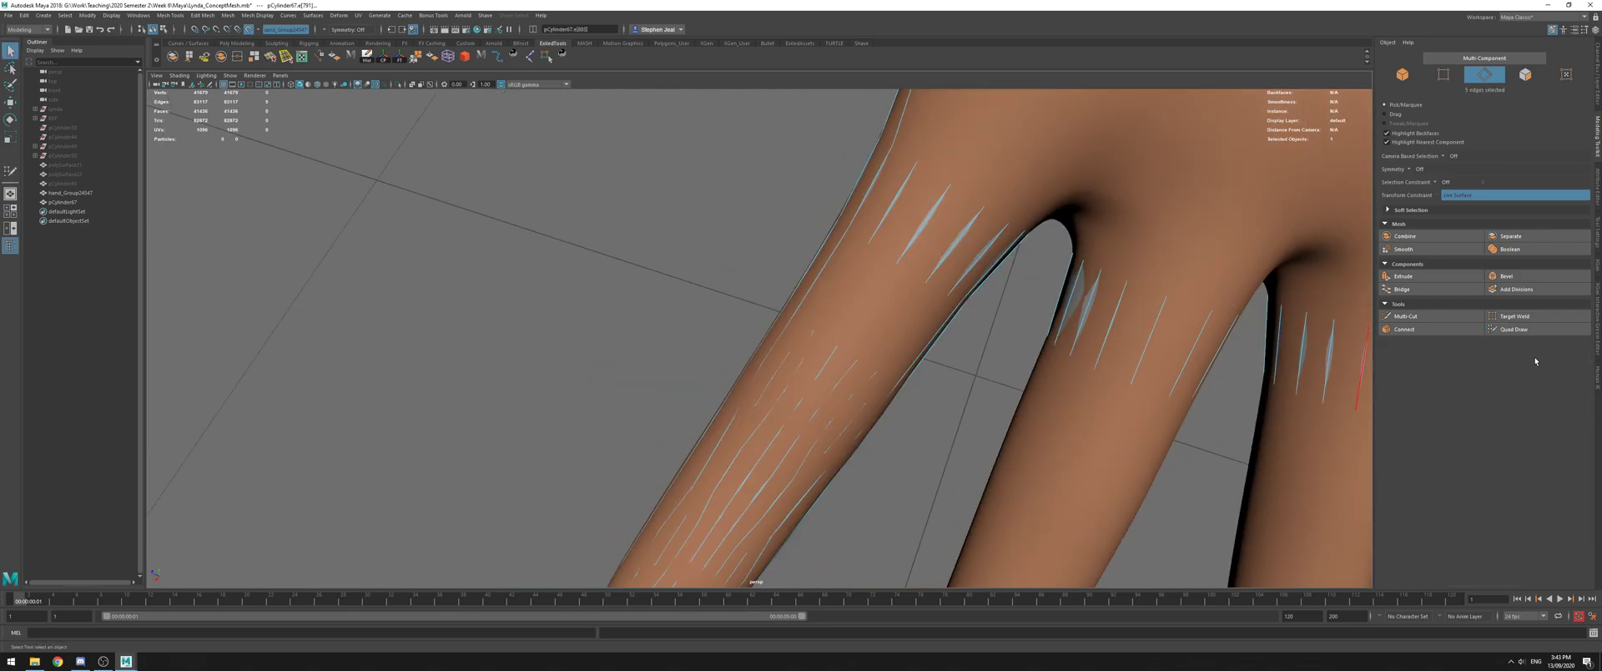
left_click(1513, 329)
left_click(1403, 382)
mouse_move(868, 361)
left_mouse_down()
mouse_move(862, 237)
mouse_move(877, 309)
mouse_move(909, 304)
left_mouse_up()
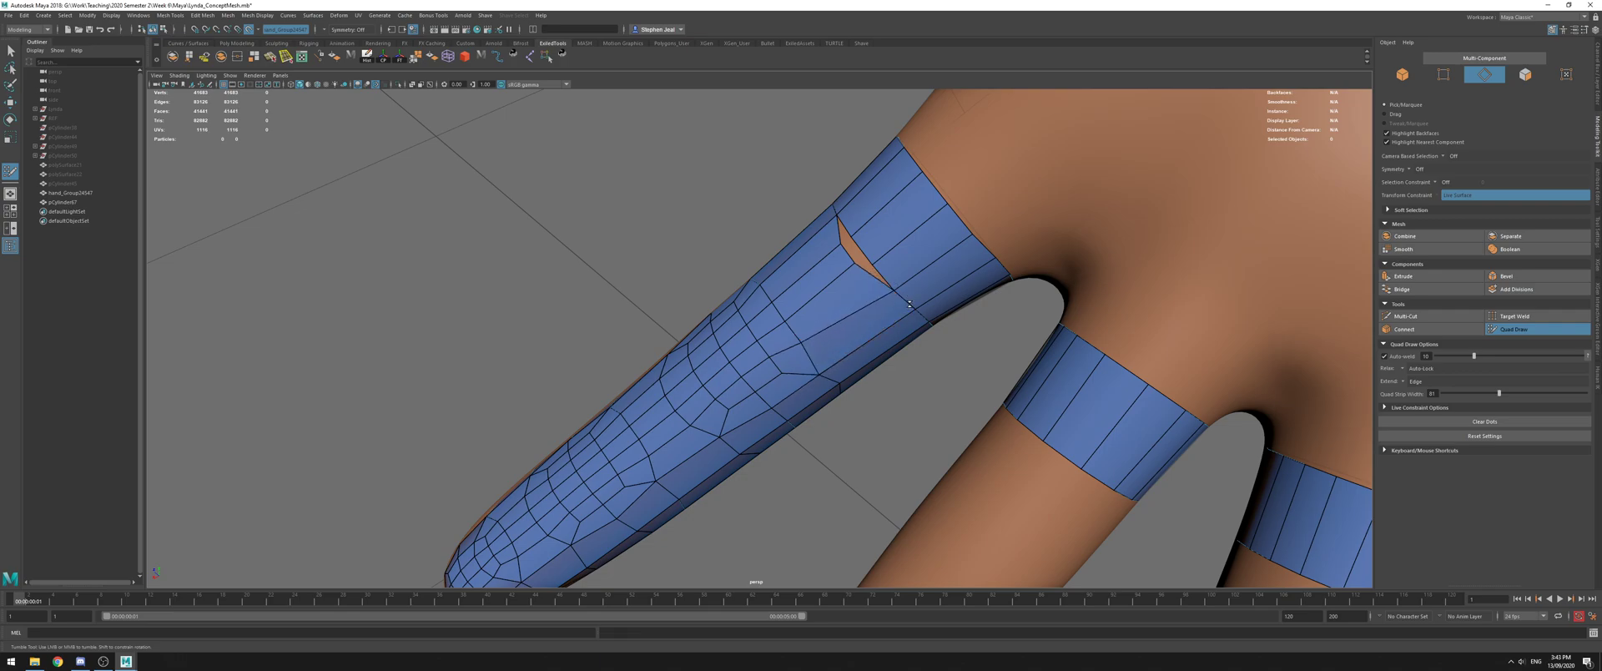
left_click_drag(847, 255, 860, 249)
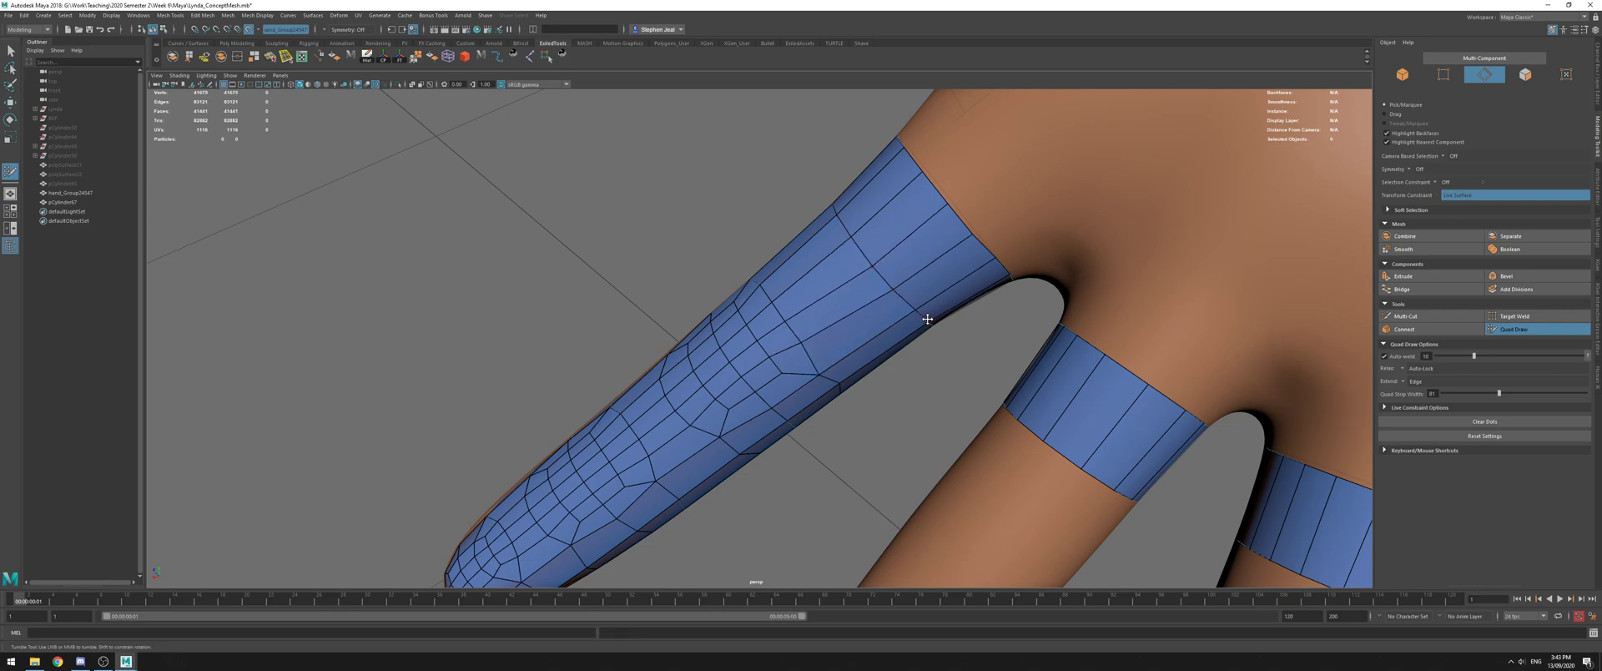
right_click_drag(801, 288, 722, 288, "alt")
key("ctrl+z")
Hide the sculpted hand, soften the retopology mesh's edges and select the mesh as an object
mouse_move(722, 288)
left_mouse_down("alt")
mouse_move(844, 265)
mouse_move(744, 278)
mouse_move(935, 296)
mouse_move(943, 279)
mouse_move(793, 284)
left_mouse_up("alt")
key("q")
right_click_drag(790, 284, 834, 271)
key("alt+h")
left_click(851, 388)
left_click_drag(851, 388, 872, 329, "alt")
left_click(837, 292)
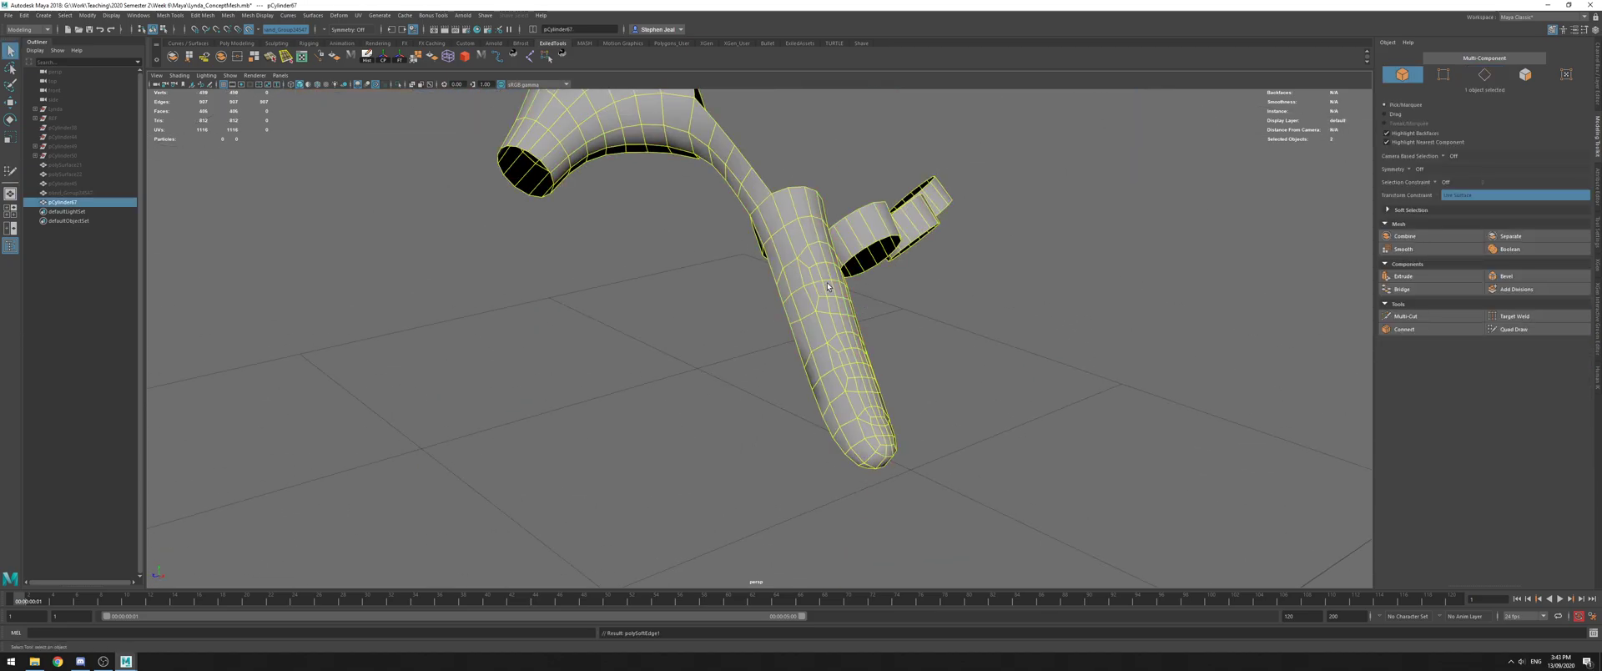
Preview the retopology mesh smoothed, return to the unsmoothed display, show the sculpted hand and resume Quad Draw
key("3")
left_click(998, 319)
left_click_drag(998, 319, 827, 316, "alt")
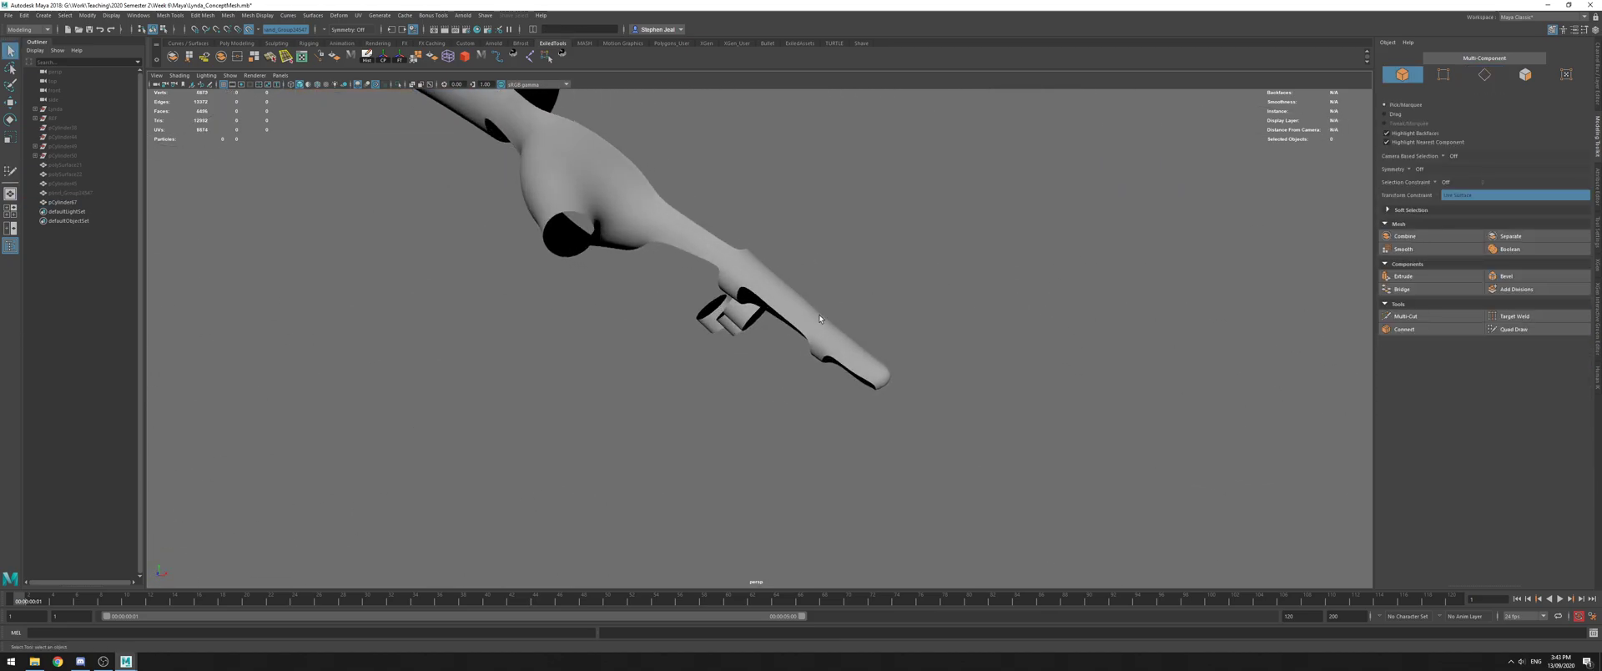
left_click(817, 317)
key("1")
right_click_drag(512, 322, 734, 322, "alt")
key("ctrl+shift+h")
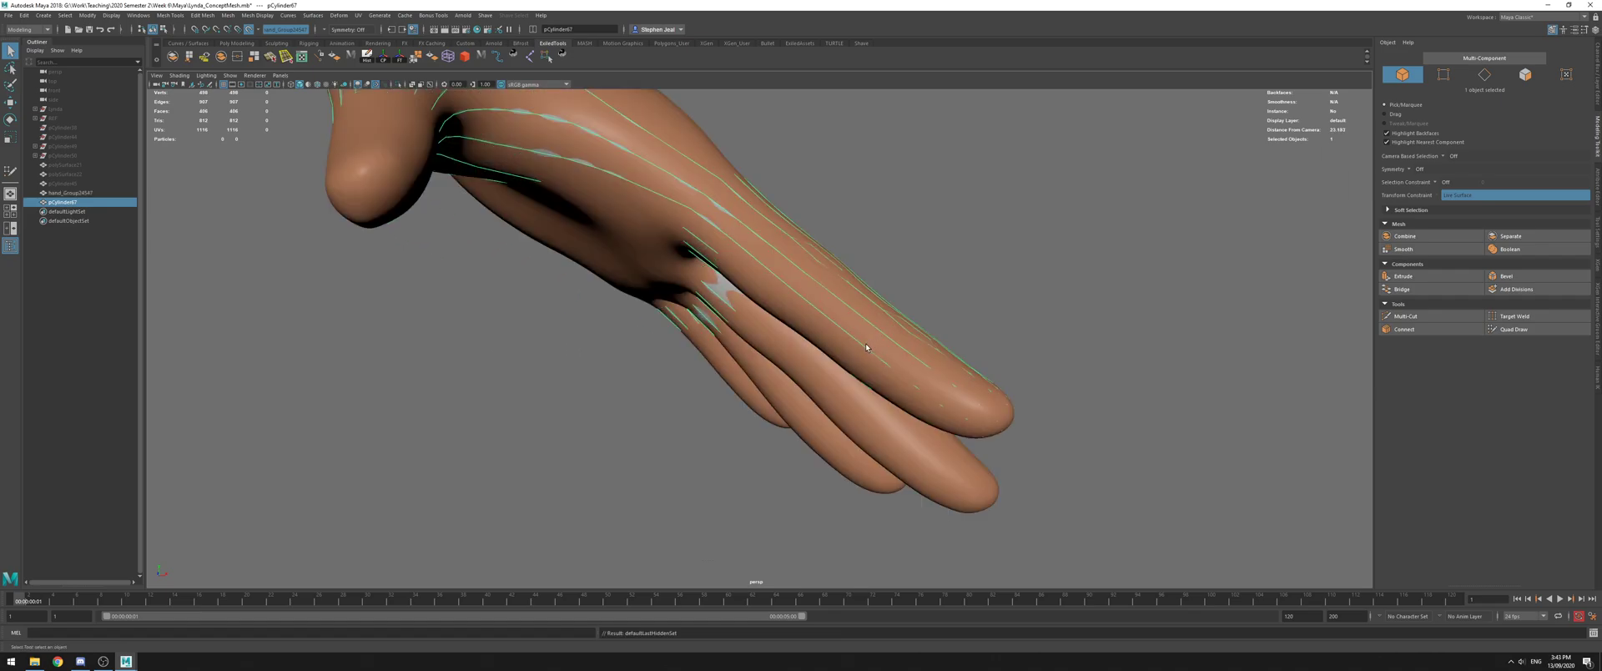
left_click(1528, 331)
left_click_drag(826, 268, 761, 303, "alt")
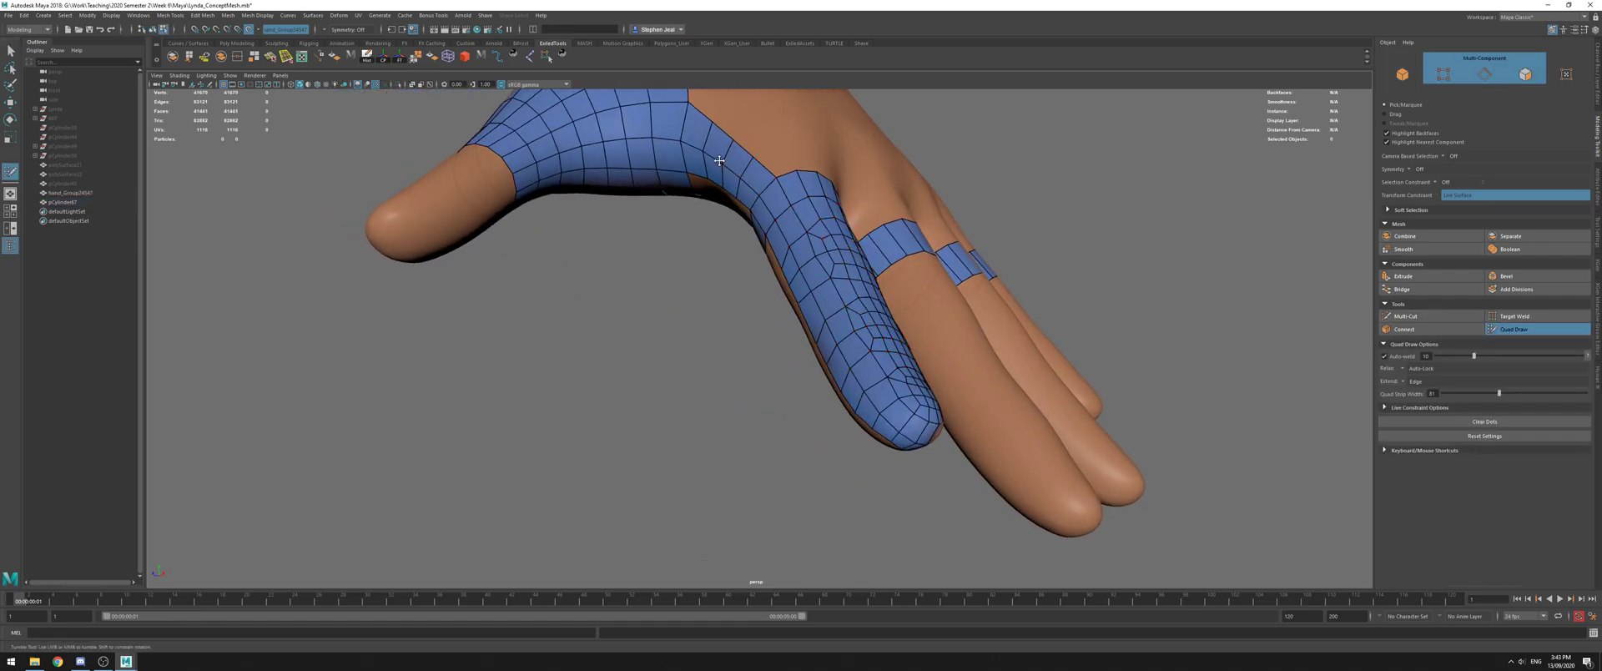
Delete unwanted geometry beside the underside opening of the index fingertip
key("ctrl")
mouse_move(682, 148)
left_mouse_down("alt")
mouse_move(899, 236)
mouse_move(816, 236)
mouse_move(965, 222)
mouse_move(808, 293)
mouse_move(821, 344)
mouse_move(854, 225)
mouse_move(887, 260)
mouse_move(790, 179)
left_mouse_up("alt")
left_click_drag(704, 227, 855, 307, "alt")
left_click_drag(1154, 394, 890, 321, "alt")
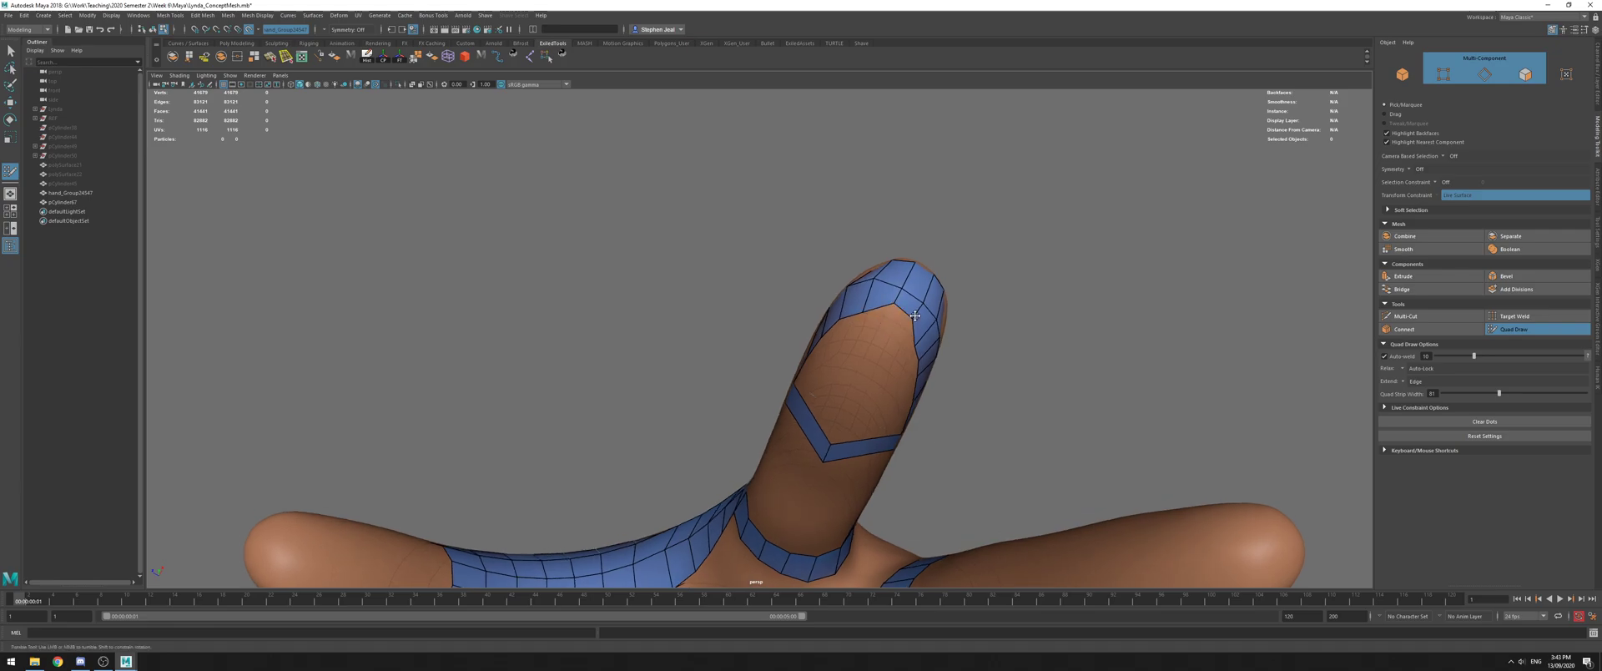
left_click_drag(911, 296, 807, 302, "alt")
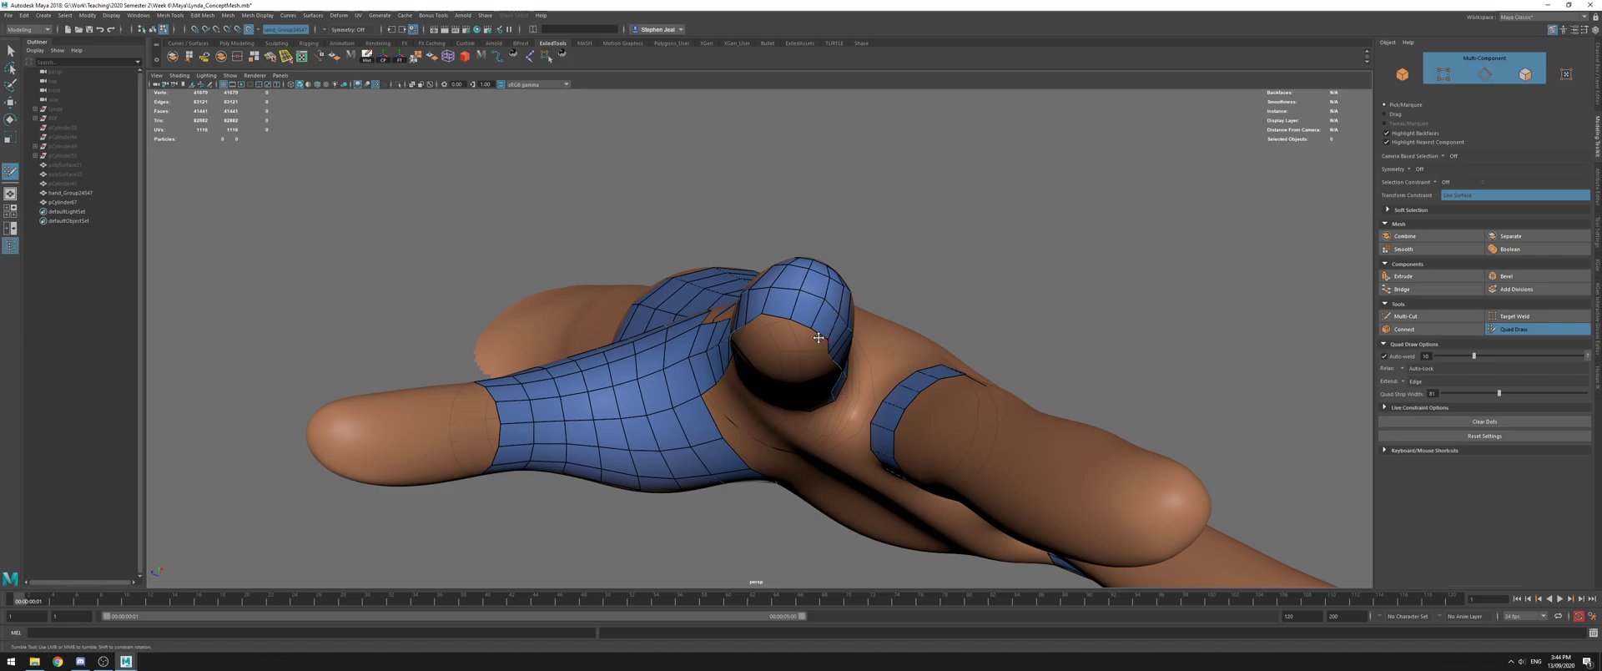
left_click_drag(792, 320, 847, 332, "alt")
mouse_move(846, 273)
left_mouse_down("alt")
mouse_move(868, 342)
mouse_move(785, 299)
mouse_move(886, 324)
mouse_move(872, 250)
mouse_move(897, 247)
left_mouse_up("alt")
left_click(830, 336, "ctrl+shift")
left_click(786, 370, "ctrl+shift")
Fill quads between the placed dots in the opening on the underside of the index fingertip
left_click_drag(799, 290, 799, 391, "alt")
middle_click_drag(799, 391, 787, 326, "alt")
right_click_drag(787, 326, 810, 327, "alt")
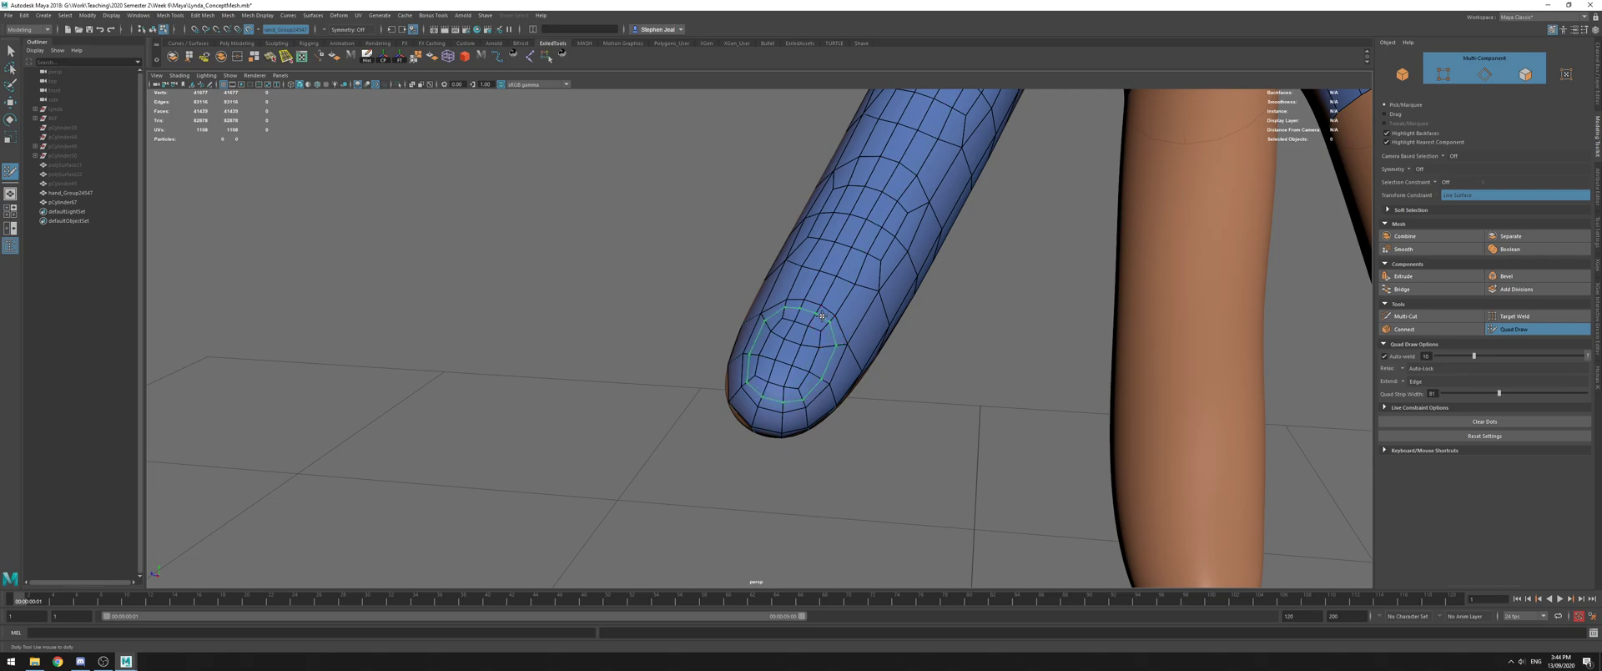
left_click_drag(796, 315, 949, 279, "alt")
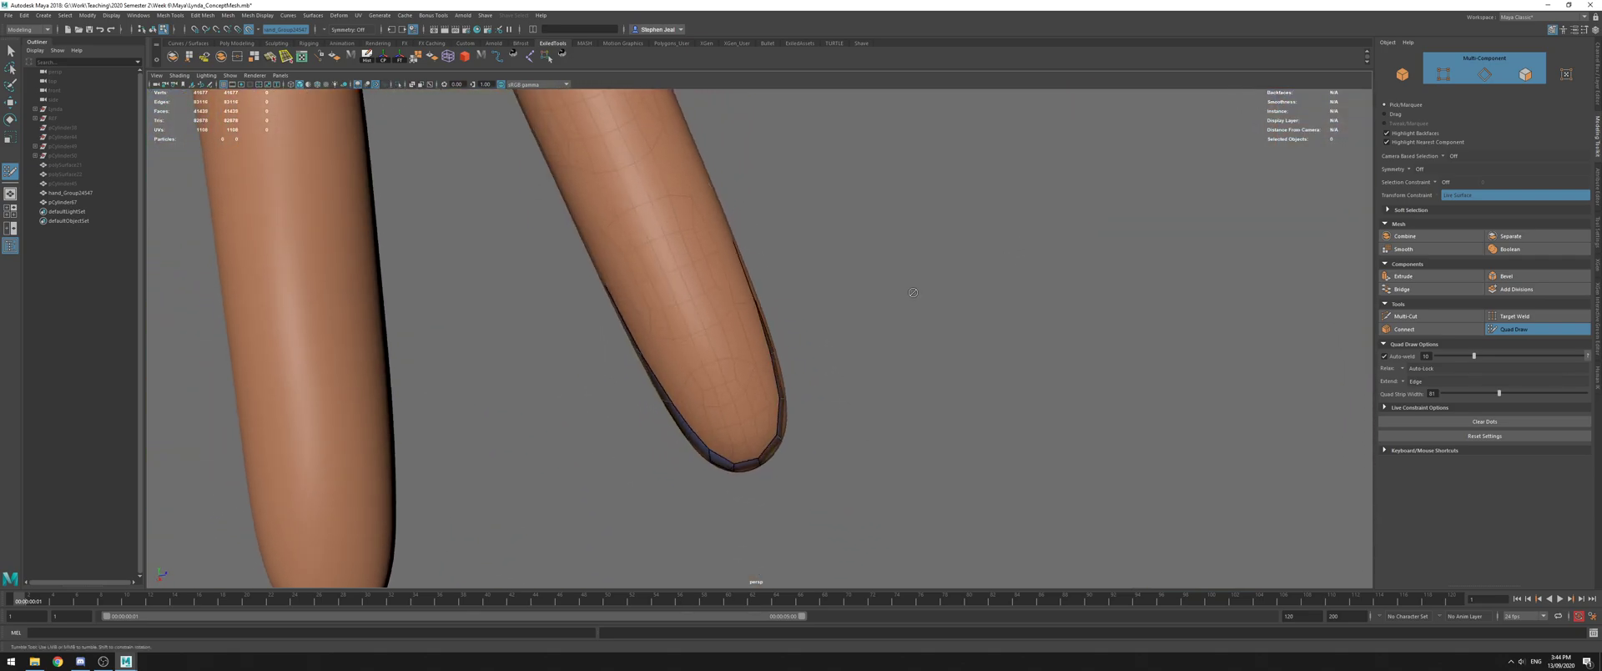
left_click_drag(740, 411, 713, 399, "alt")
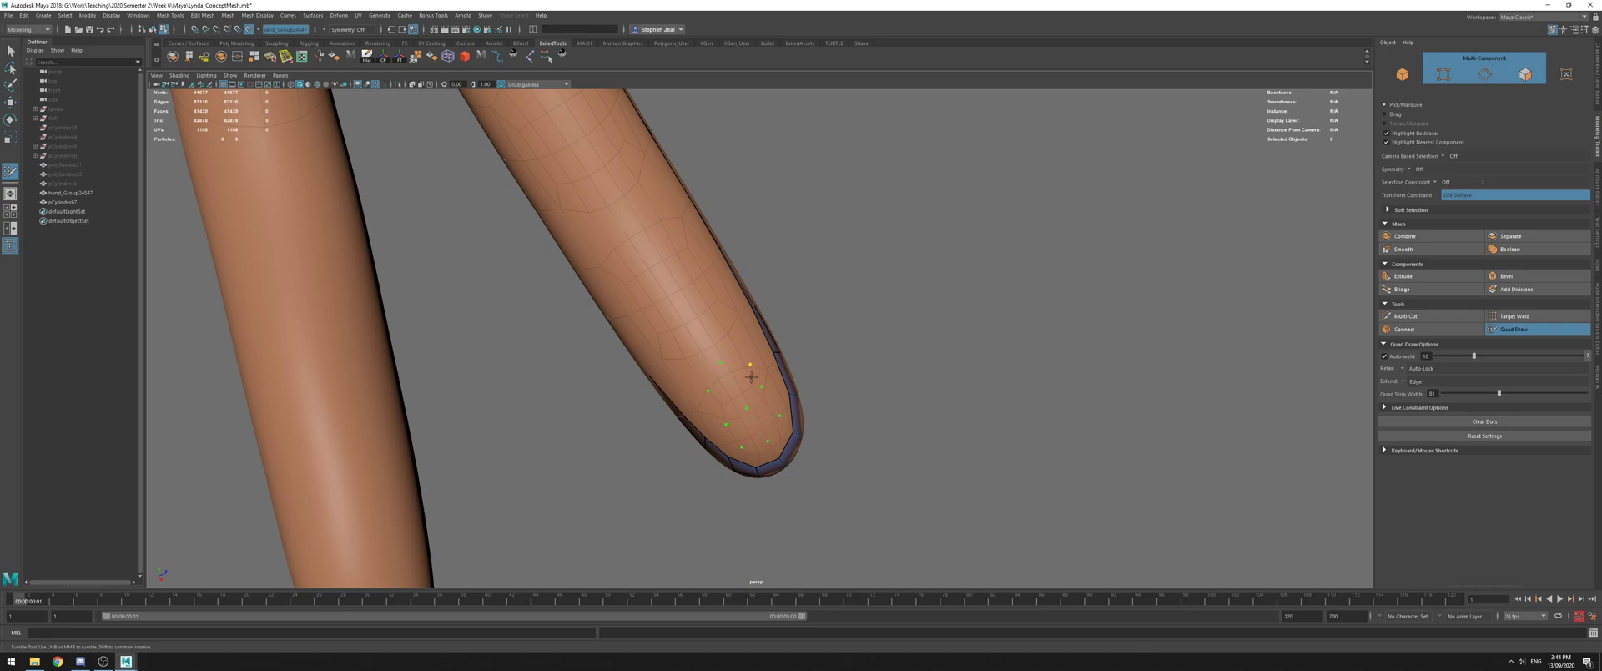
left_click(736, 388, "shift")
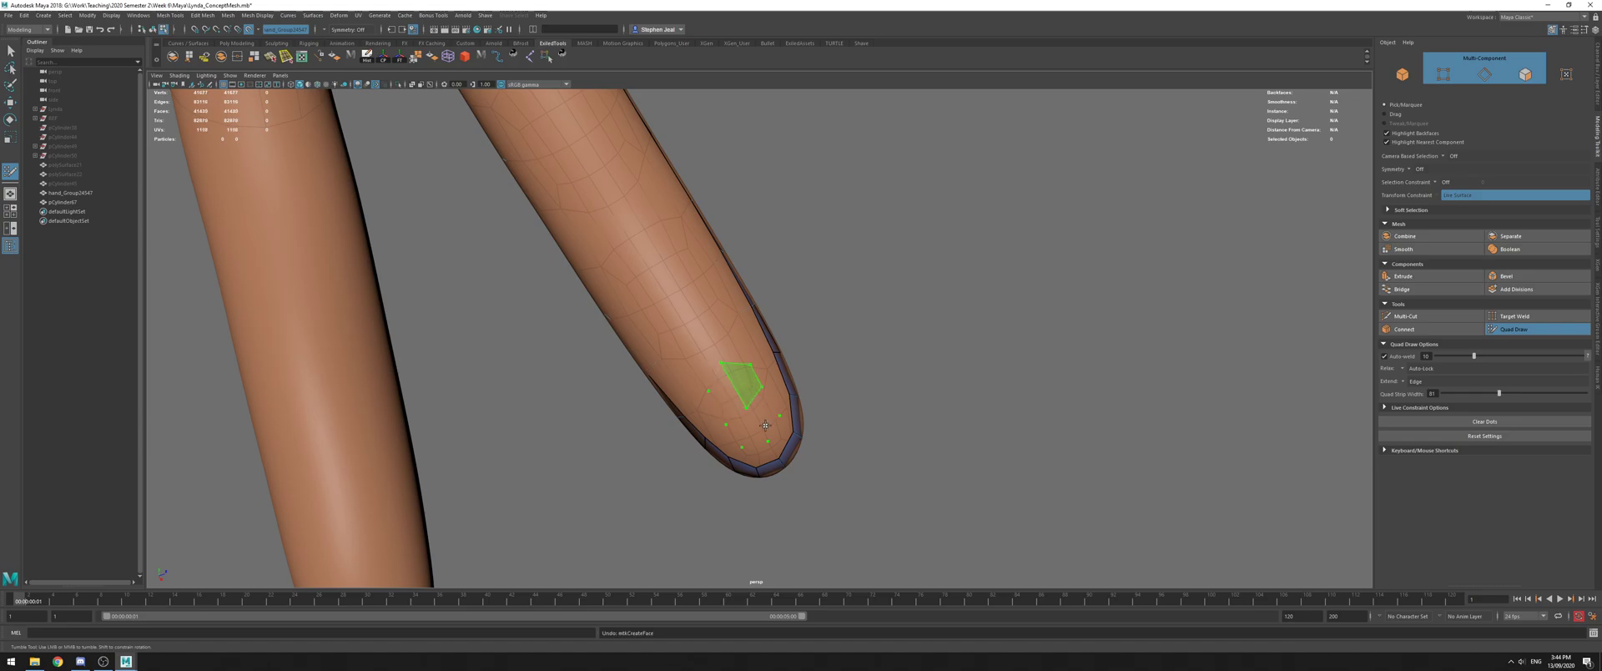
left_click(763, 421, "shift")
left_click(756, 414, "shift")
left_click(746, 428, "shift")
Set Quad Draw's extend mode to Border and fill more quads joining the underside patch to the index fingertip's sides
left_click(1405, 385)
left_click(1422, 406)
left_click_drag(736, 363, 733, 349)
left_click_drag(771, 430, 724, 344, "alt")
key("ctrl+z")
left_click(723, 339, "shift")
left_click(698, 324, "shift")
left_click_drag(687, 300, 748, 368, "alt")
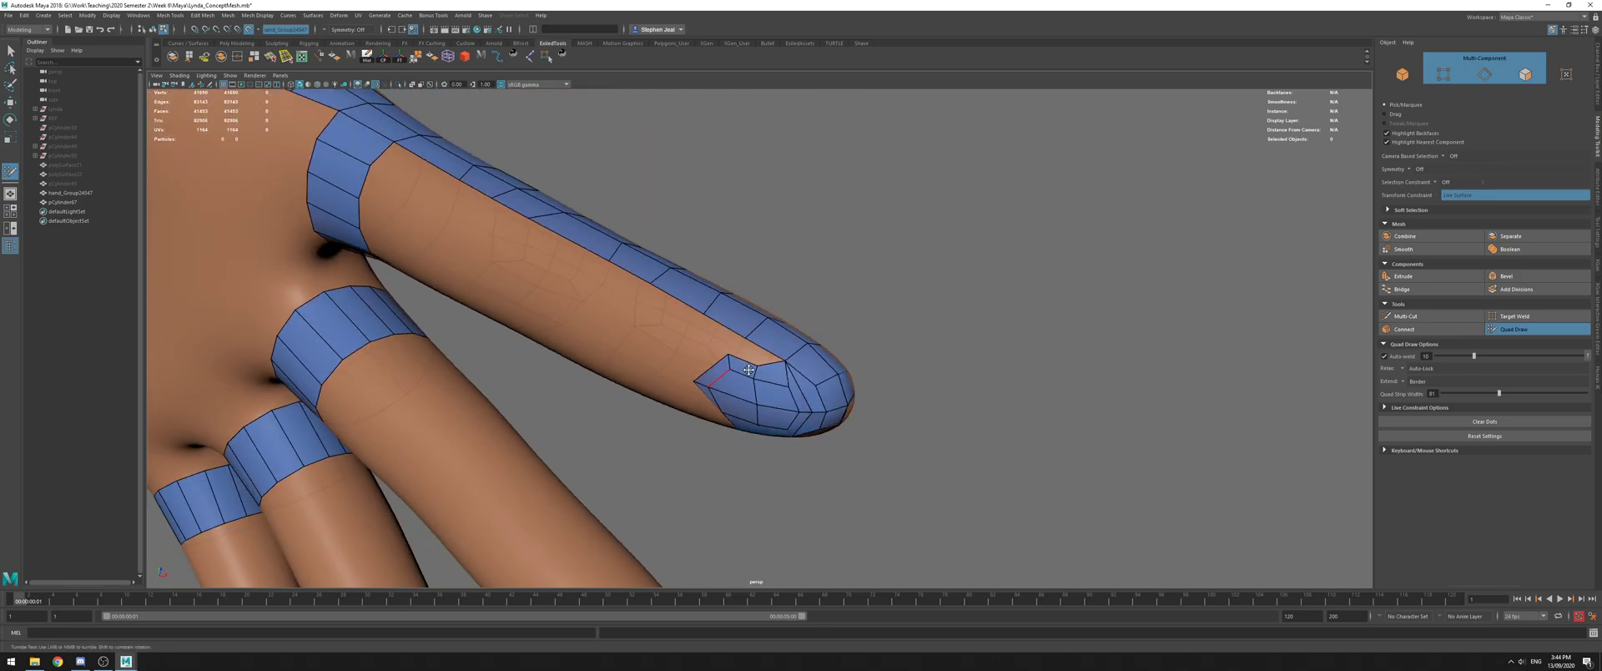
Undo the last edit and examine how the underside fingertip patch meets the strips along the index finger
left_click_drag(702, 316, 755, 330, "alt")
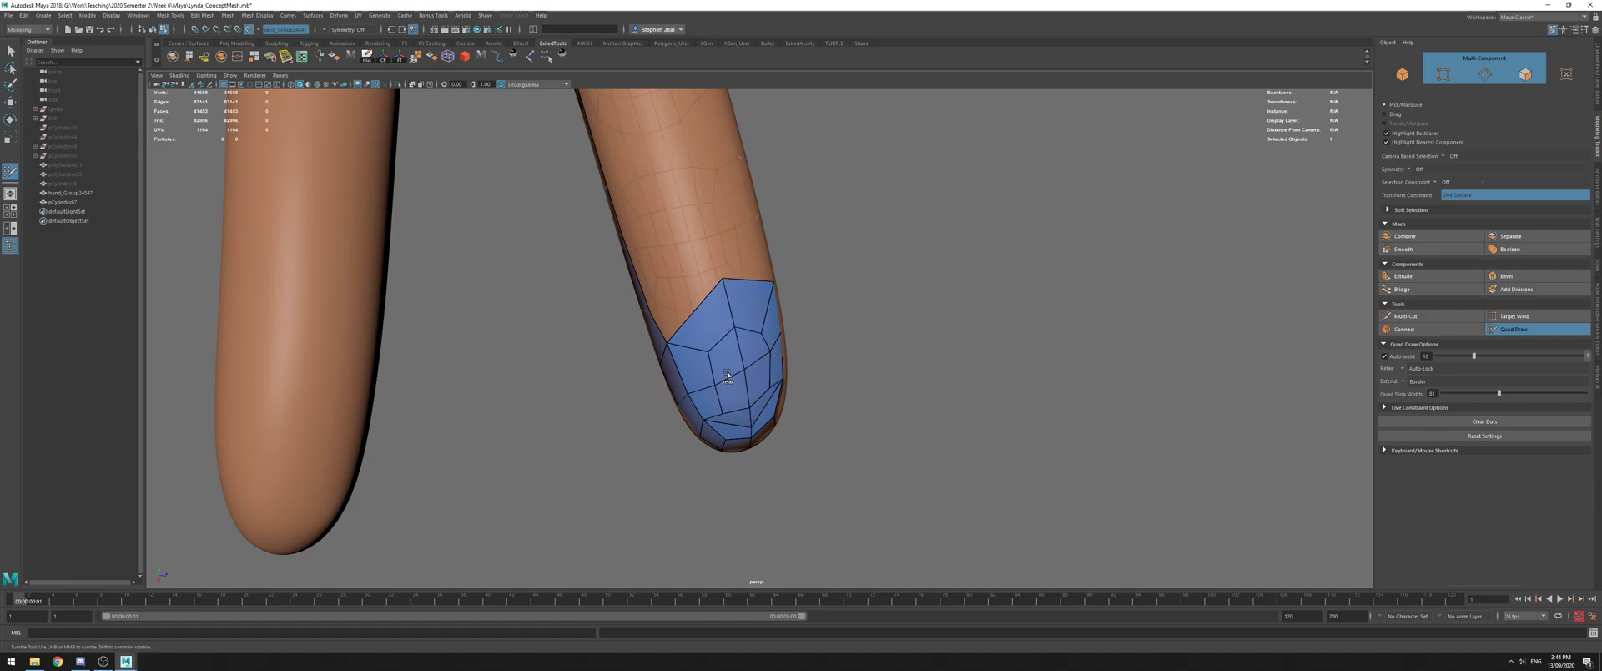
left_click_drag(750, 393, 807, 338, "alt")
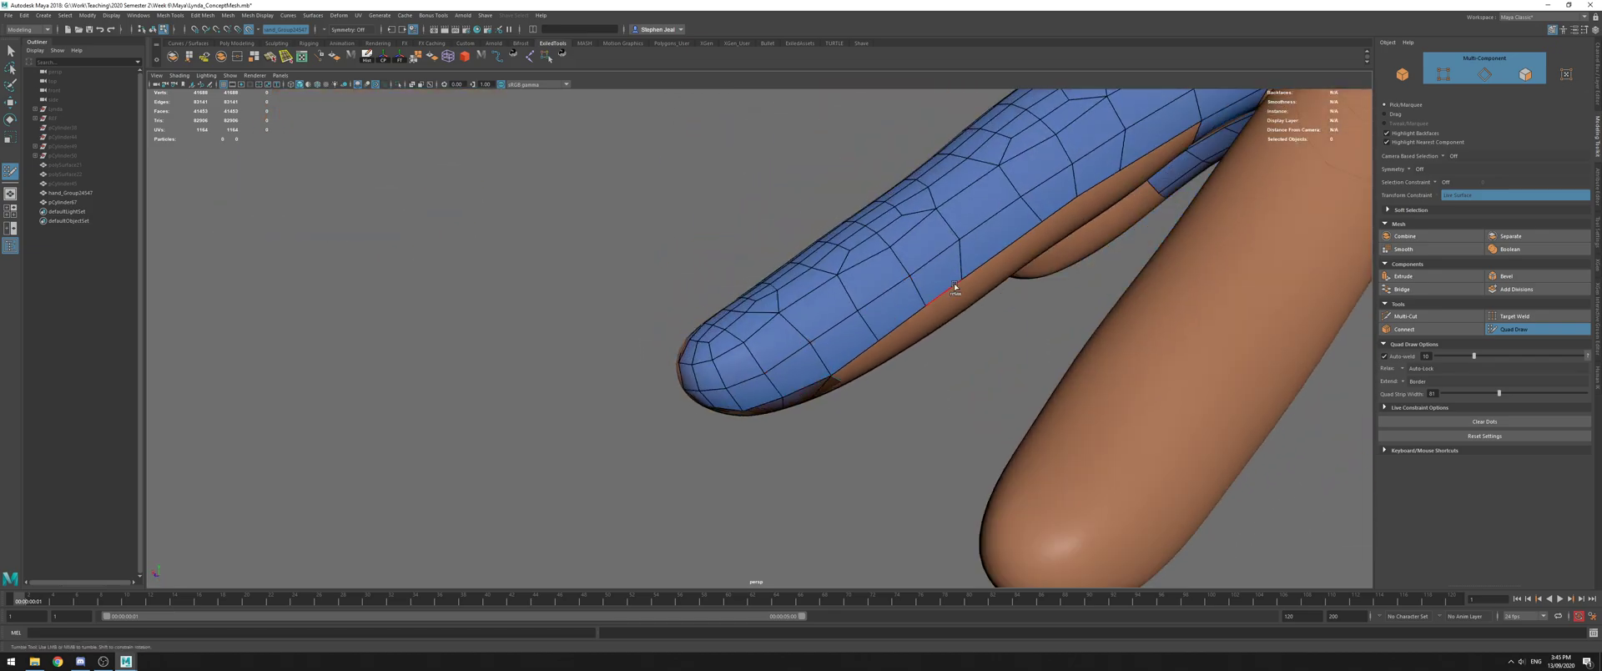
left_click_drag(1117, 164, 843, 201, "alt")
middle_click_drag(842, 200, 819, 305, "alt")
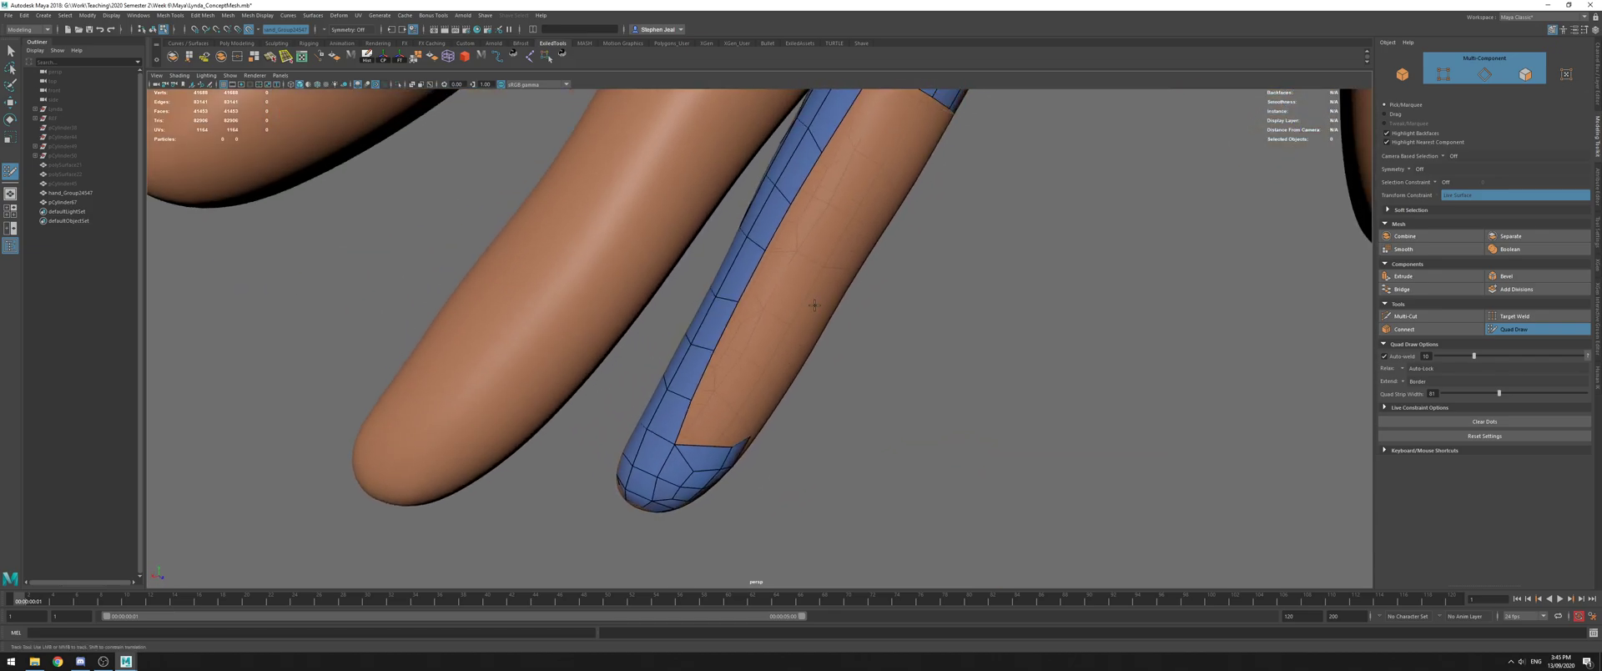
left_click_drag(822, 150, 568, 237, "alt")
key("ctrl+z")
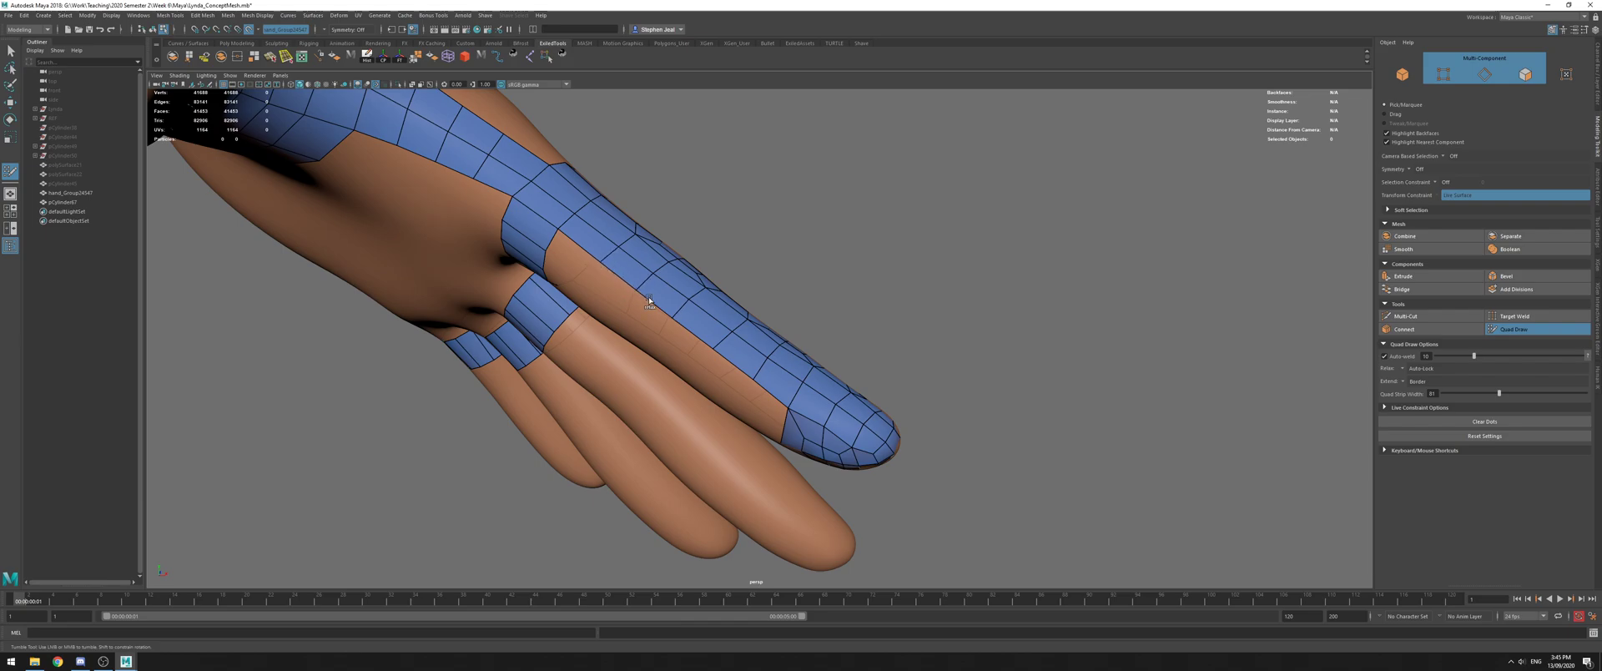
left_click_drag(665, 337, 847, 286, "alt")
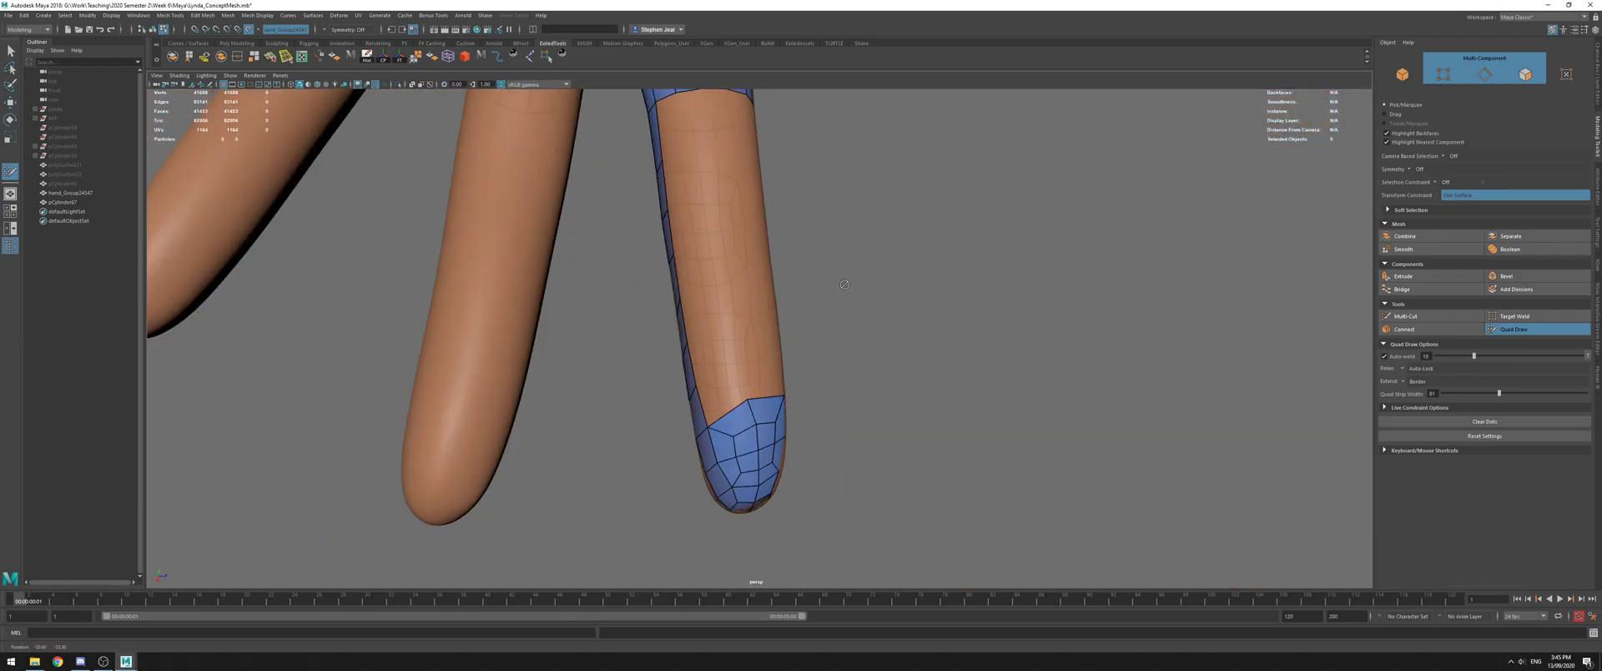
Insert an edge loop through the quads around the opening in the underside fingertip patch
right_click_drag(846, 286, 802, 450, "alt")
left_click_drag(839, 426, 733, 418, "alt")
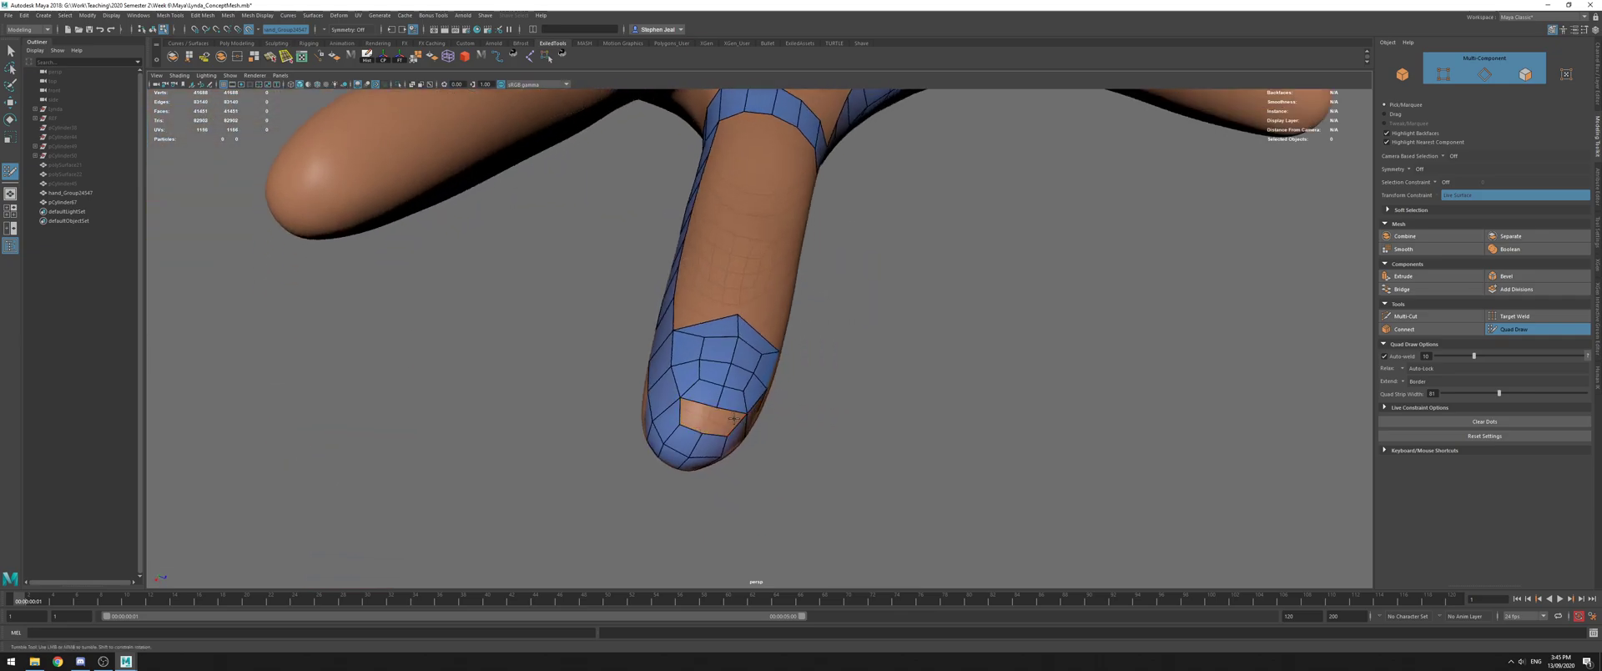
left_click(690, 386, "ctrl")
key("ctrl+z")
key("ctrl+z")
left_click(687, 388, "ctrl")
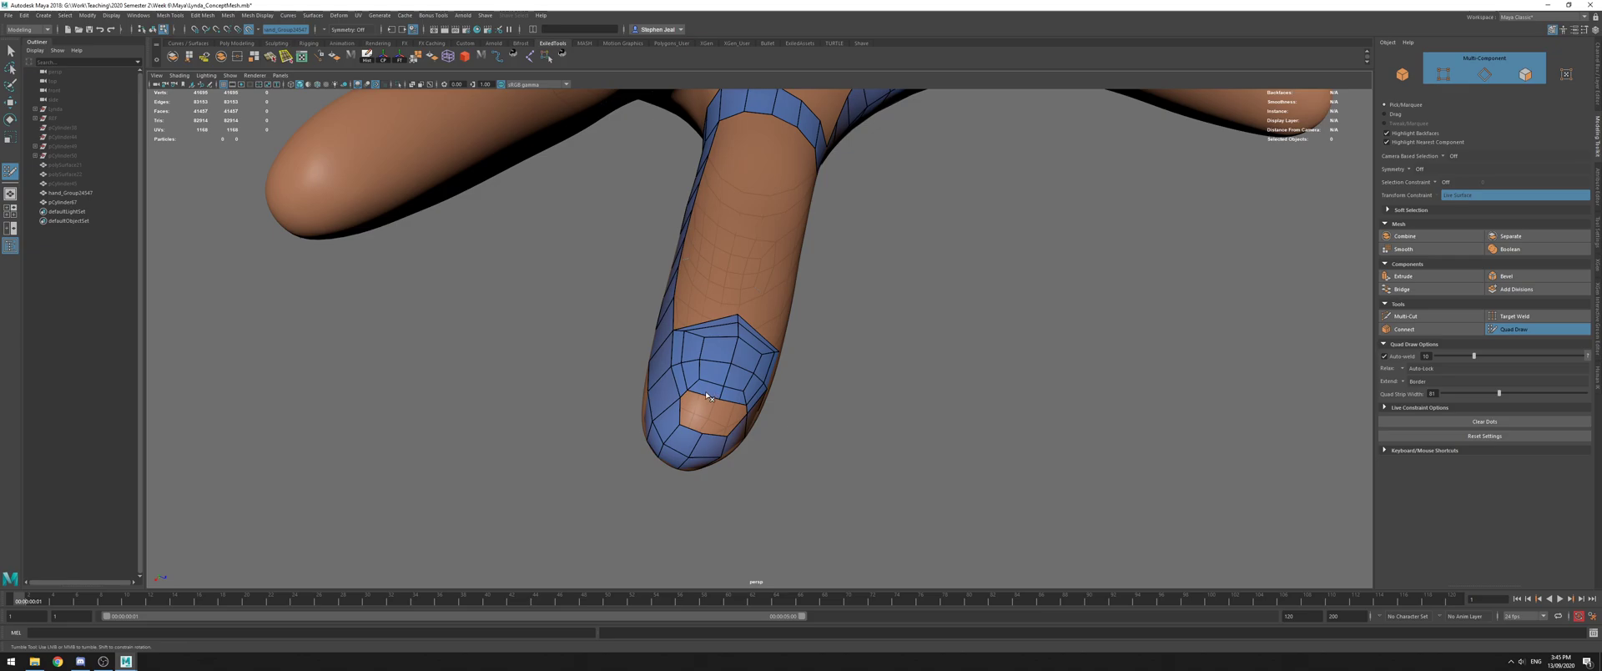
Add quads along the tip side of the opening in the underside fingertip patch
left_click_drag(736, 389, 653, 85, "alt")
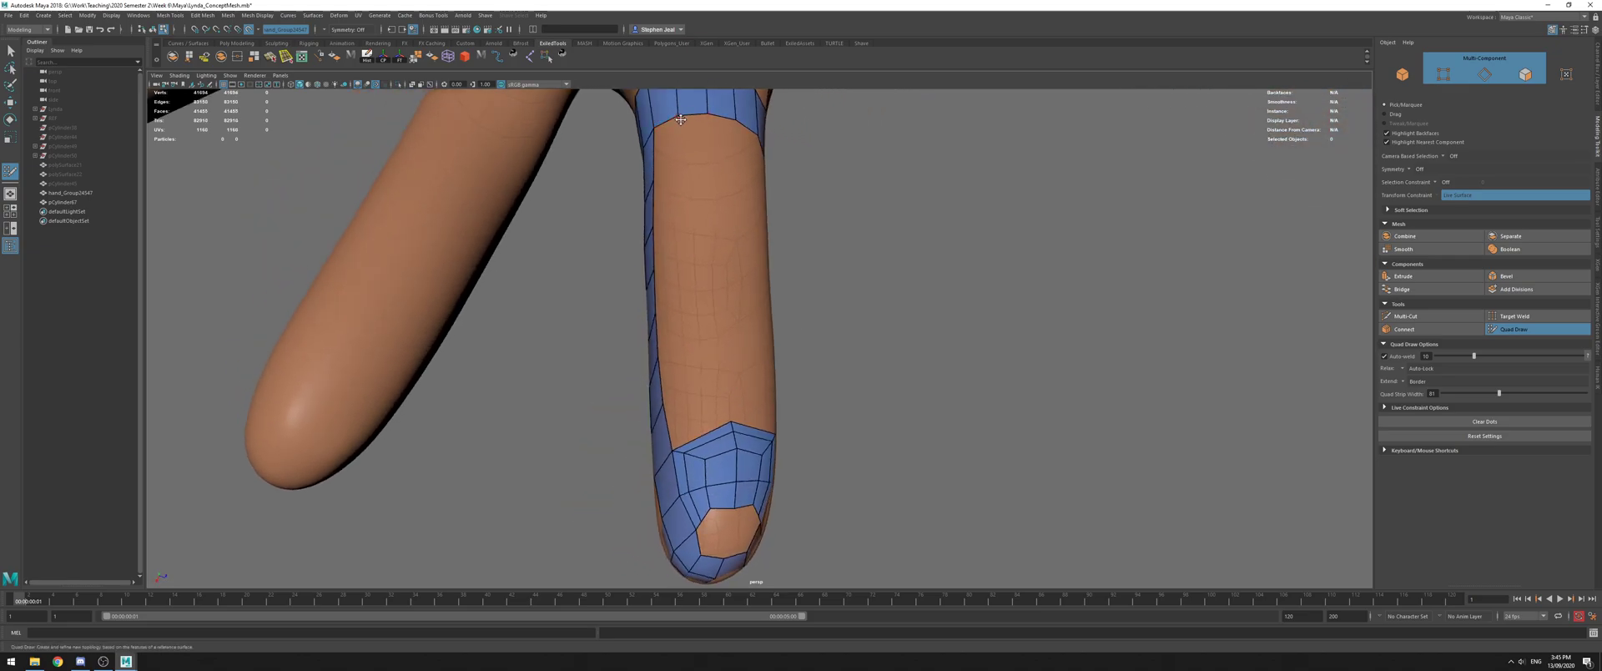
left_click_drag(765, 149, 715, 368, "alt")
middle_click_drag(715, 368, 761, 218, "alt")
right_click_drag(761, 219, 808, 279, "alt")
mouse_move(809, 278)
left_mouse_down("alt")
mouse_move(643, 344)
mouse_move(709, 234)
left_mouse_up("alt")
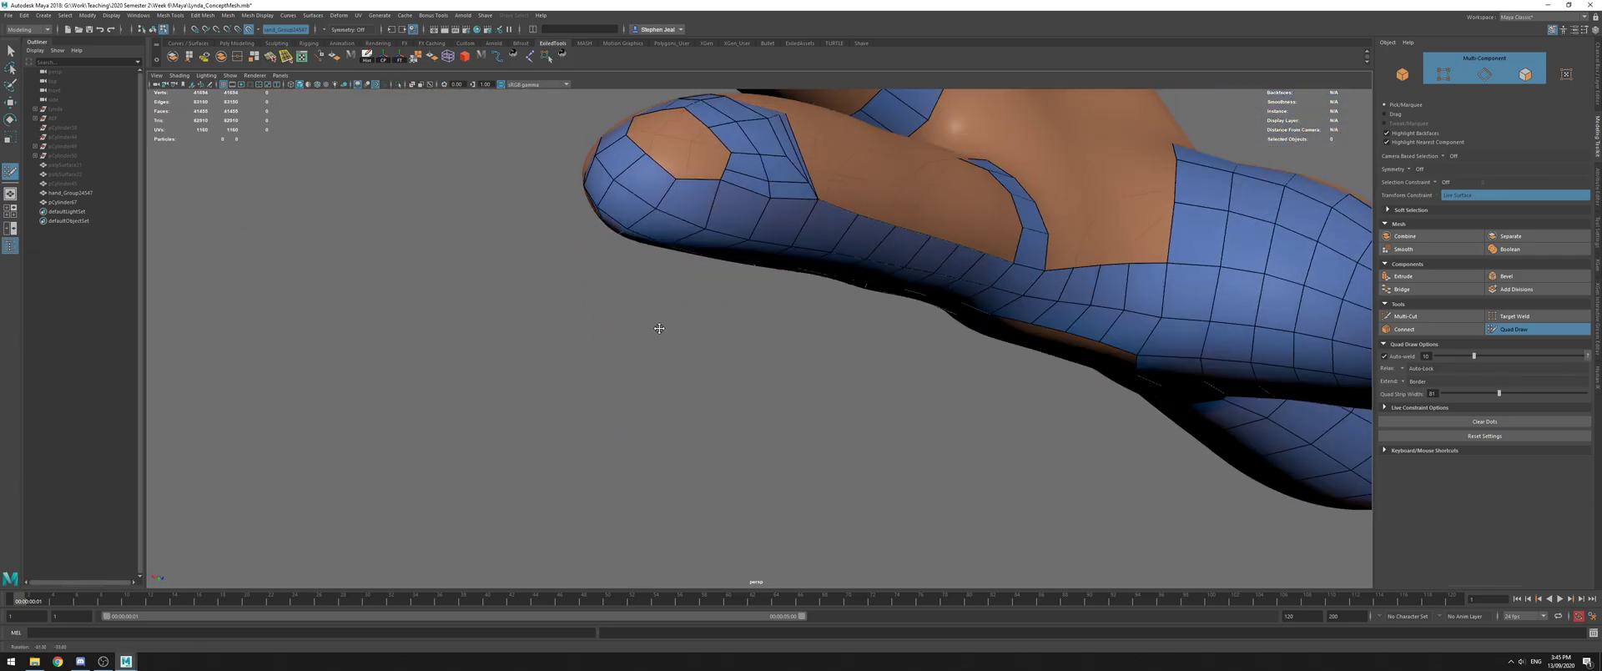
left_click_drag(737, 191, 717, 225)
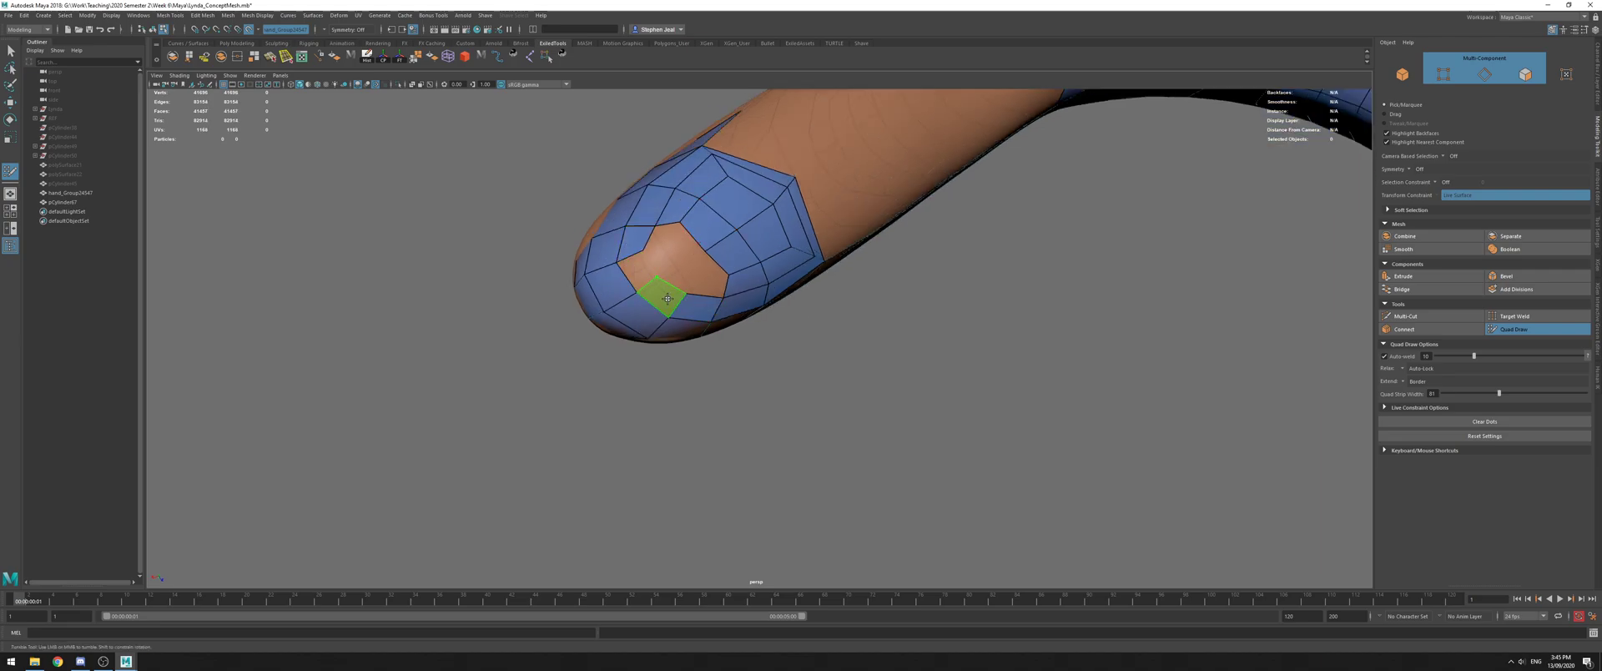
left_click_drag(668, 279, 687, 274)
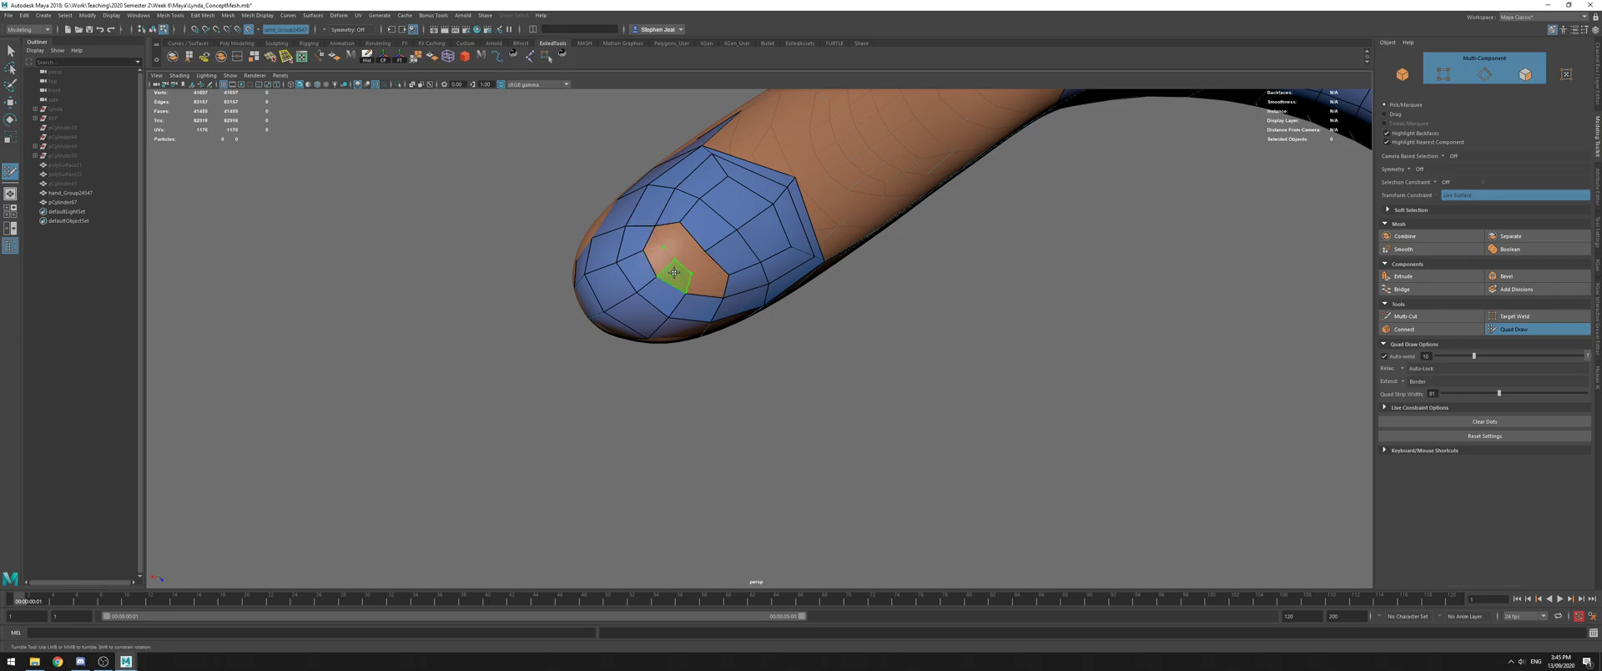
Fill the remaining opening at the centre of the underside fingertip patch with quads
left_click(666, 242, "shift")
key("ctrl+z")
left_click(704, 262, "shift")
left_click(684, 245, "shift")
mouse_move(766, 235)
left_mouse_down("alt")
mouse_move(725, 239)
mouse_move(765, 297)
mouse_move(793, 282)
mouse_move(713, 252)
left_mouse_up("alt")
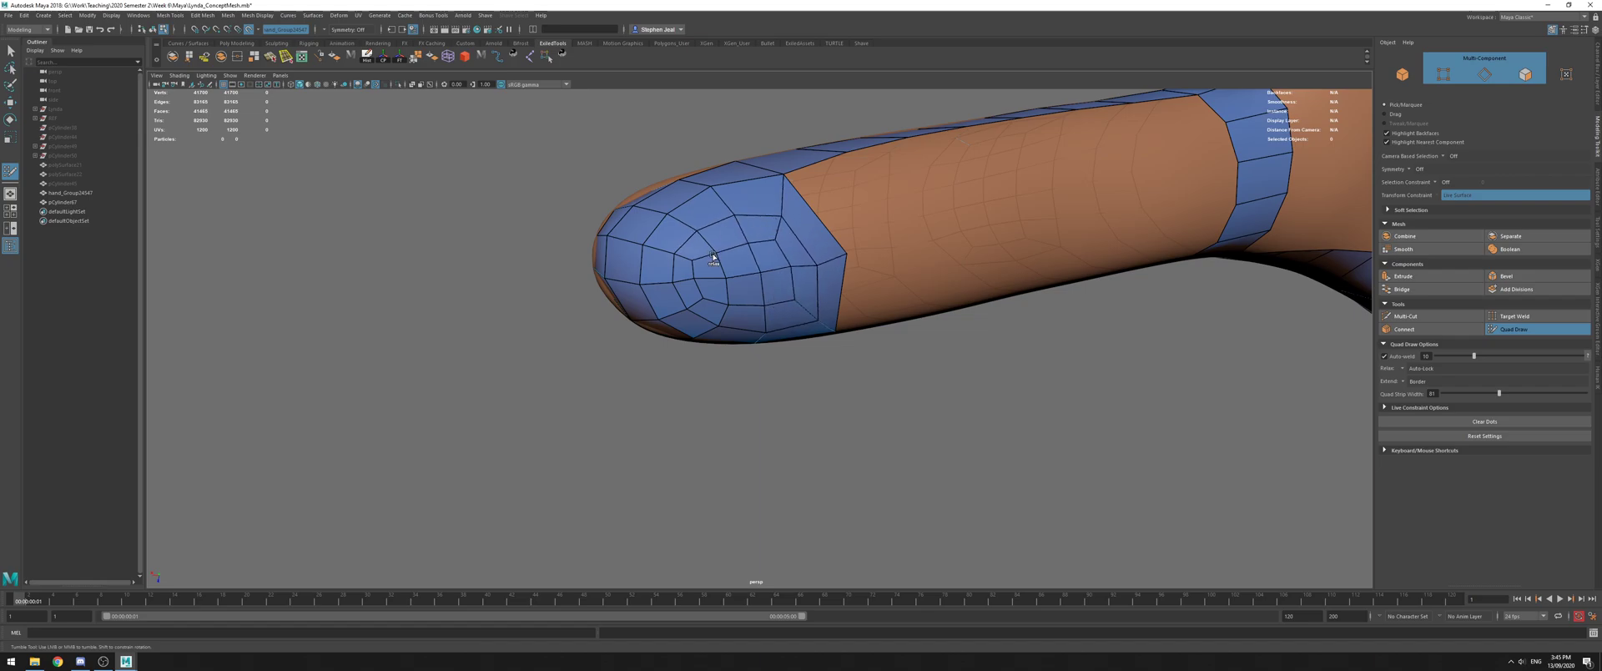
Delete the outer faces at the palm end of the underside fingertip patch to leave a straight border
left_click_drag(829, 321, 815, 229, "ctrl+shift")
left_click_drag(808, 296, 798, 249, "ctrl+shift")
middle_click_drag(801, 247, 723, 273, "alt")
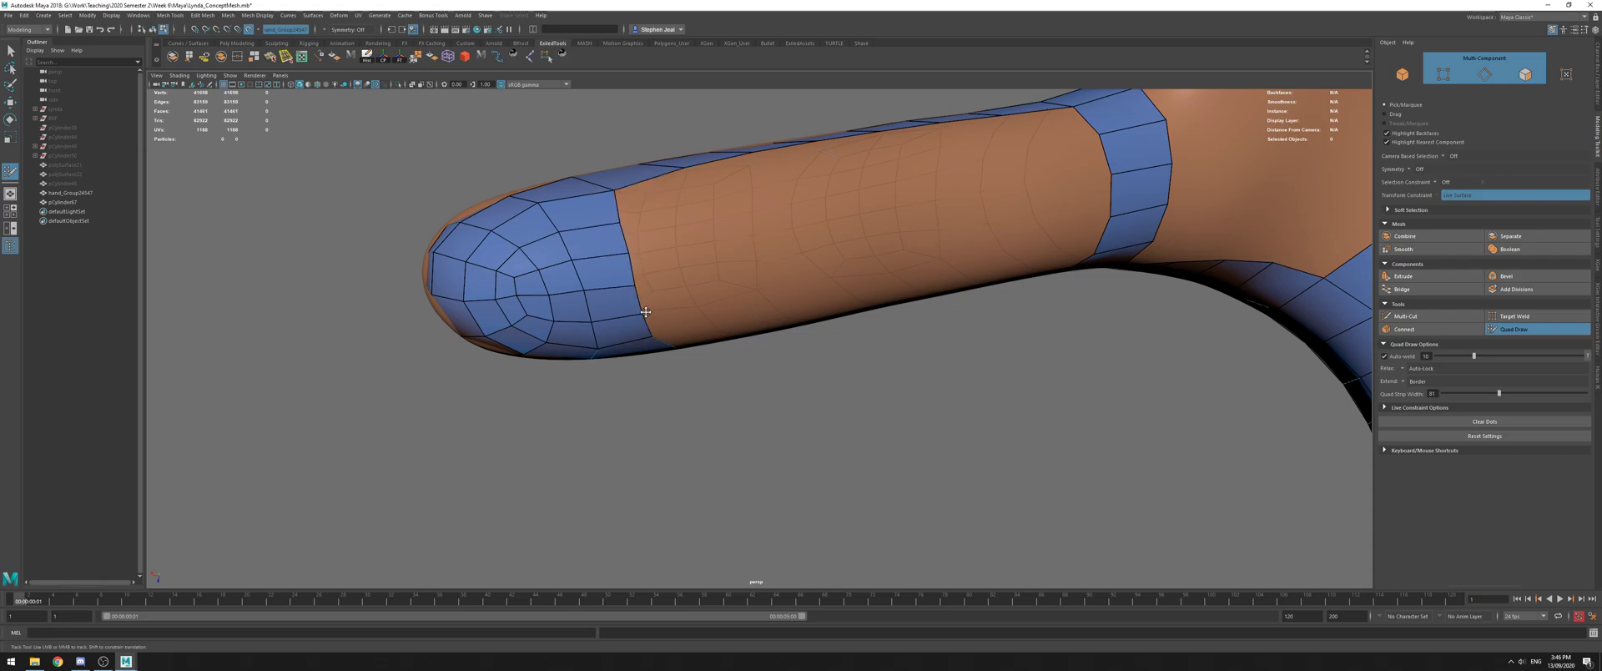
Hide the sculpted hand, resume Quad Draw, examine the closed fingertip on the bare retopology mesh and show the hand again
left_click_drag(625, 233, 662, 239, "alt")
key("q")
right_click_drag(608, 218, 659, 204)
key("alt+h")
right_click_drag(683, 254, 678, 222)
left_click(665, 266)
mouse_move(665, 264)
left_mouse_down("alt")
mouse_move(654, 342)
mouse_move(680, 279)
mouse_move(648, 276)
left_mouse_up("alt")
left_click(1528, 331)
left_click_drag(734, 310, 704, 269, "alt")
middle_click_drag(574, 232, 641, 320, "alt")
left_click_drag(641, 321, 567, 296, "alt")
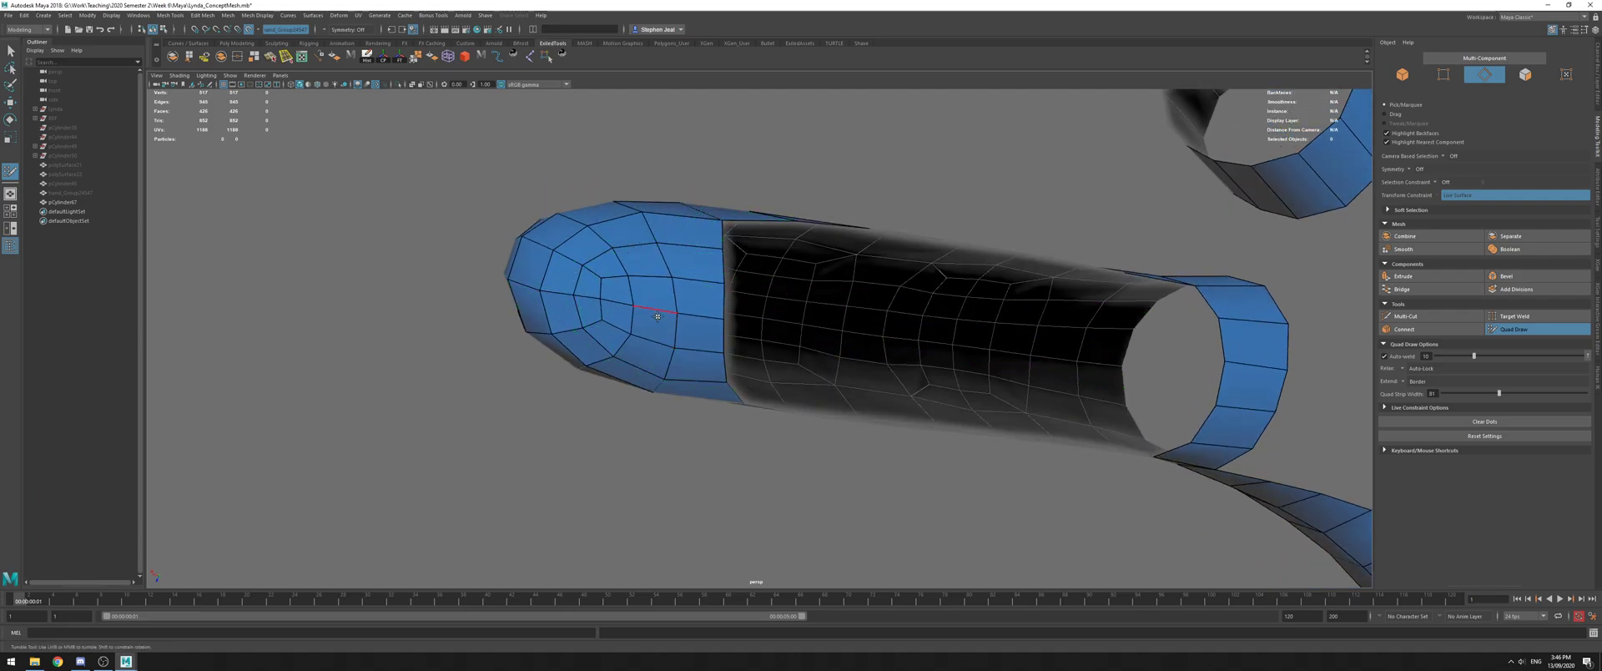
key("ctrl+shift+h")
left_click_drag(657, 316, 679, 252, "alt")
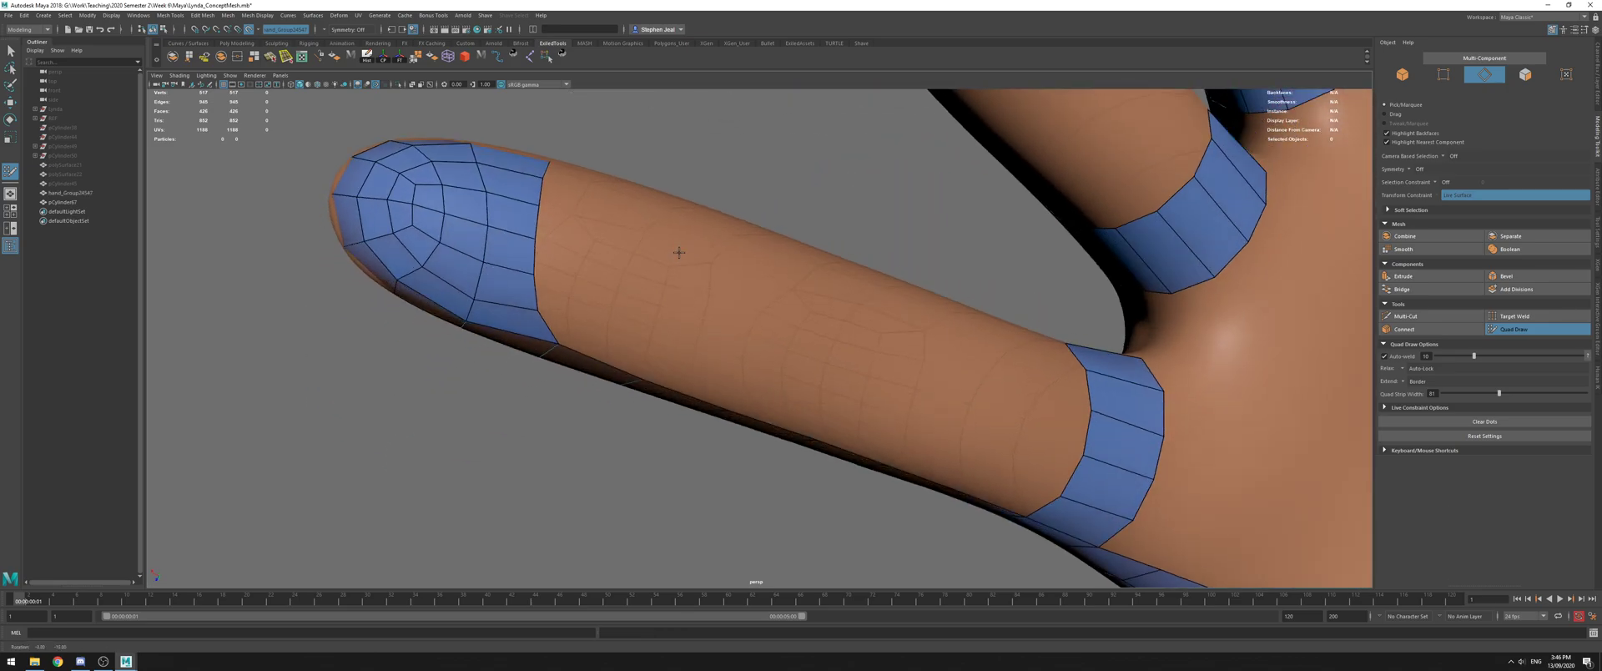
Try deleting the central strip of faces in the underside fingertip patch, and undo the deletion
middle_click_drag(679, 253, 471, 171, "alt")
right_click_drag(471, 171, 344, 321, "alt")
left_click_drag(343, 320, 689, 181, "alt")
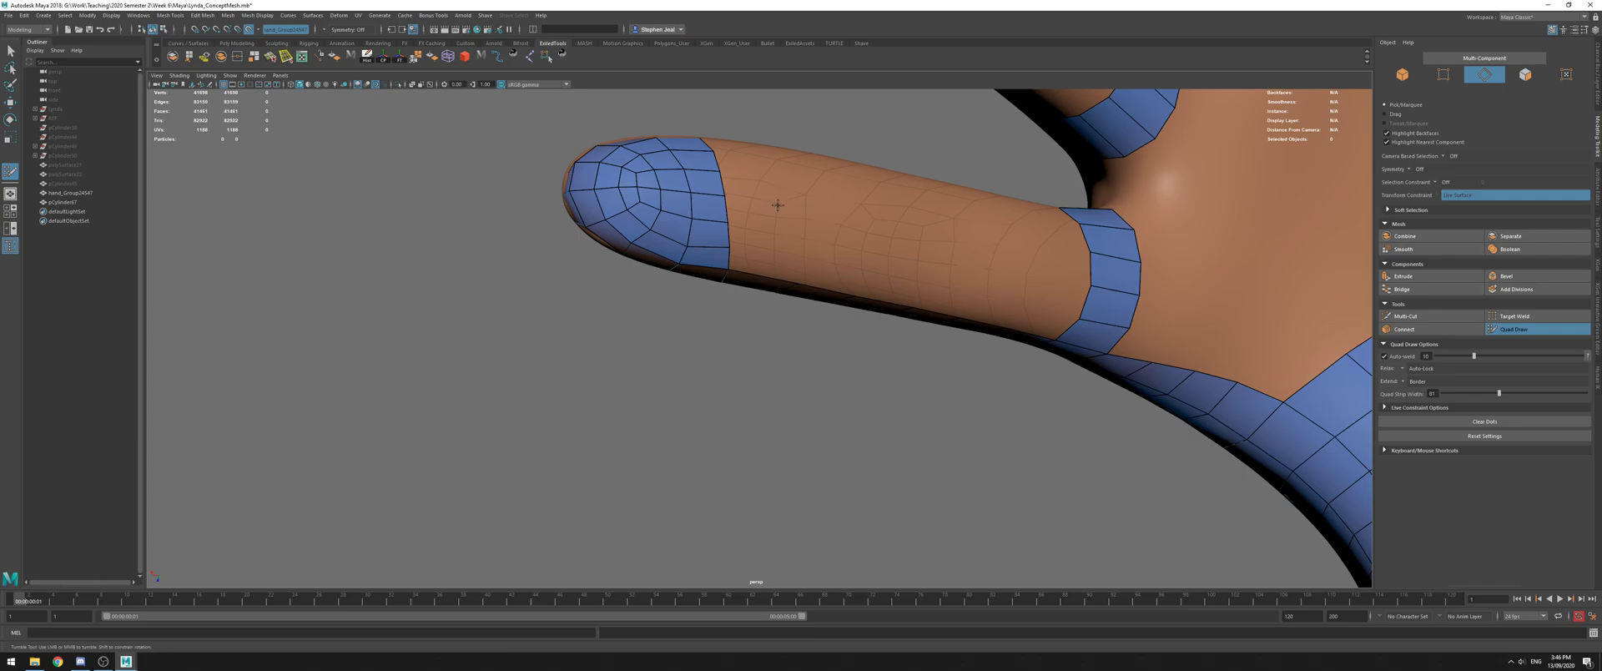
left_click_drag(776, 205, 678, 329, "alt")
left_click_drag(600, 244, 665, 207, "alt")
left_click_drag(753, 238, 836, 301, "alt")
mouse_move(660, 273)
left_mouse_down("ctrl+shift")
mouse_move(724, 292)
mouse_move(661, 254)
left_mouse_up("ctrl+shift")
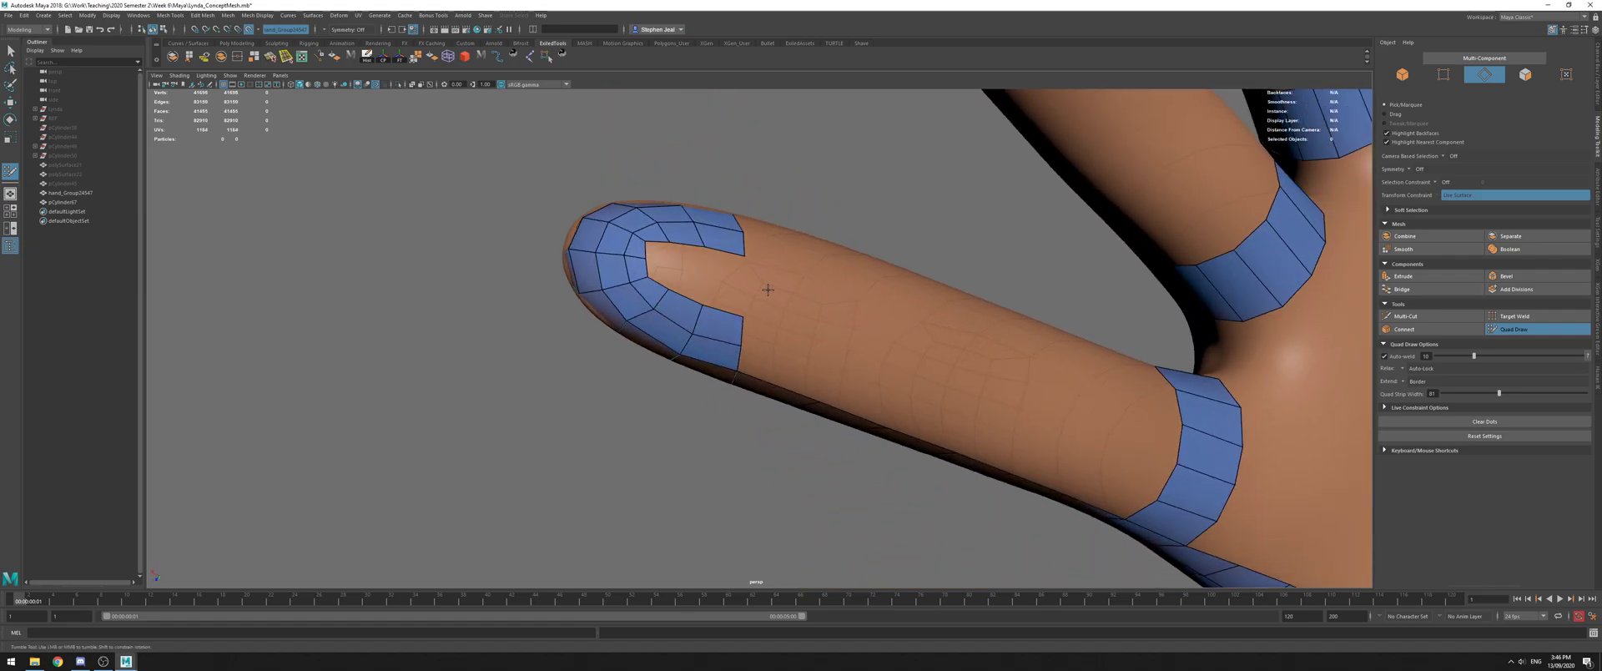
key("ctrl+z")
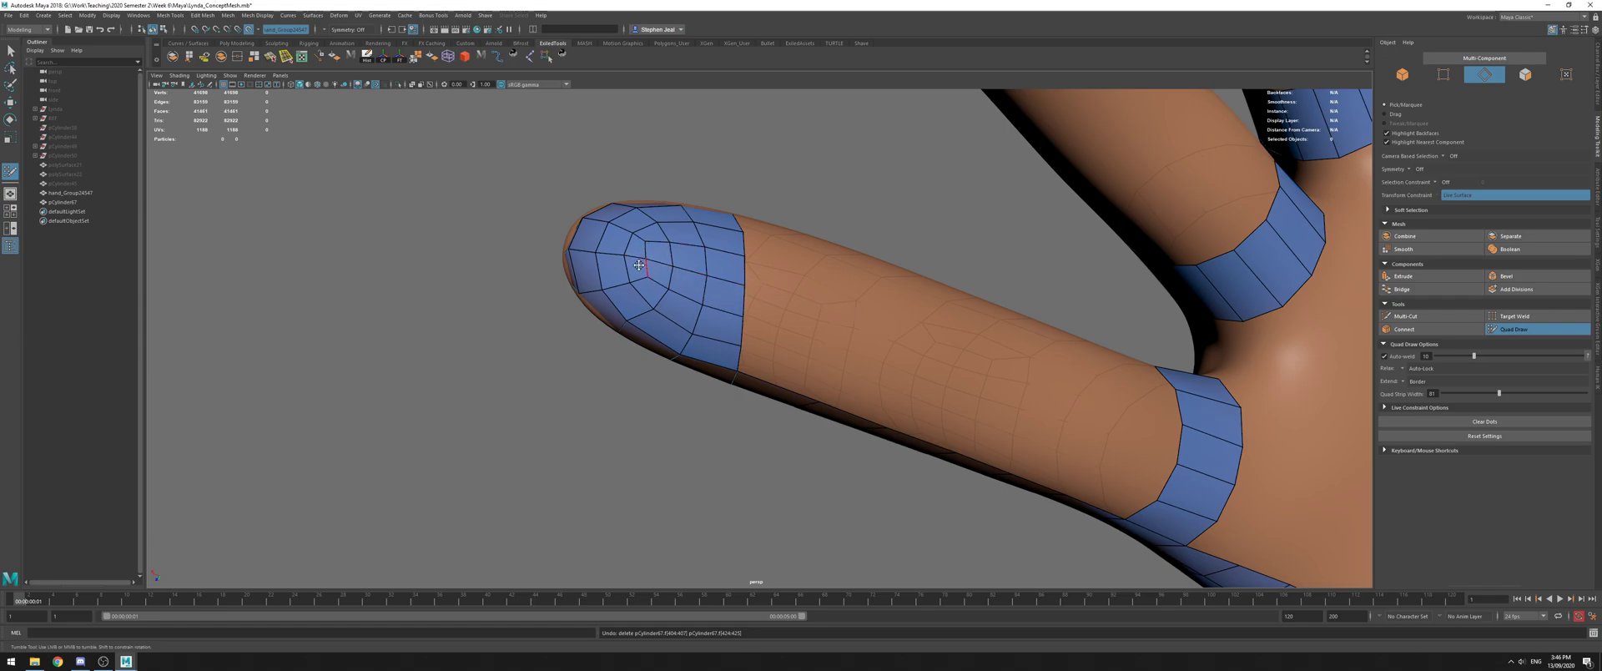
Hide the sculpted hand, select the retopology mesh as an object and examine the index finger's open underside
mouse_move(1087, 334)
left_mouse_down("alt")
mouse_move(993, 305)
mouse_move(1025, 275)
mouse_move(1036, 222)
left_mouse_up("alt")
key("q")
left_click(1037, 238)
key("alt+h")
key("F10")
left_click(982, 258)
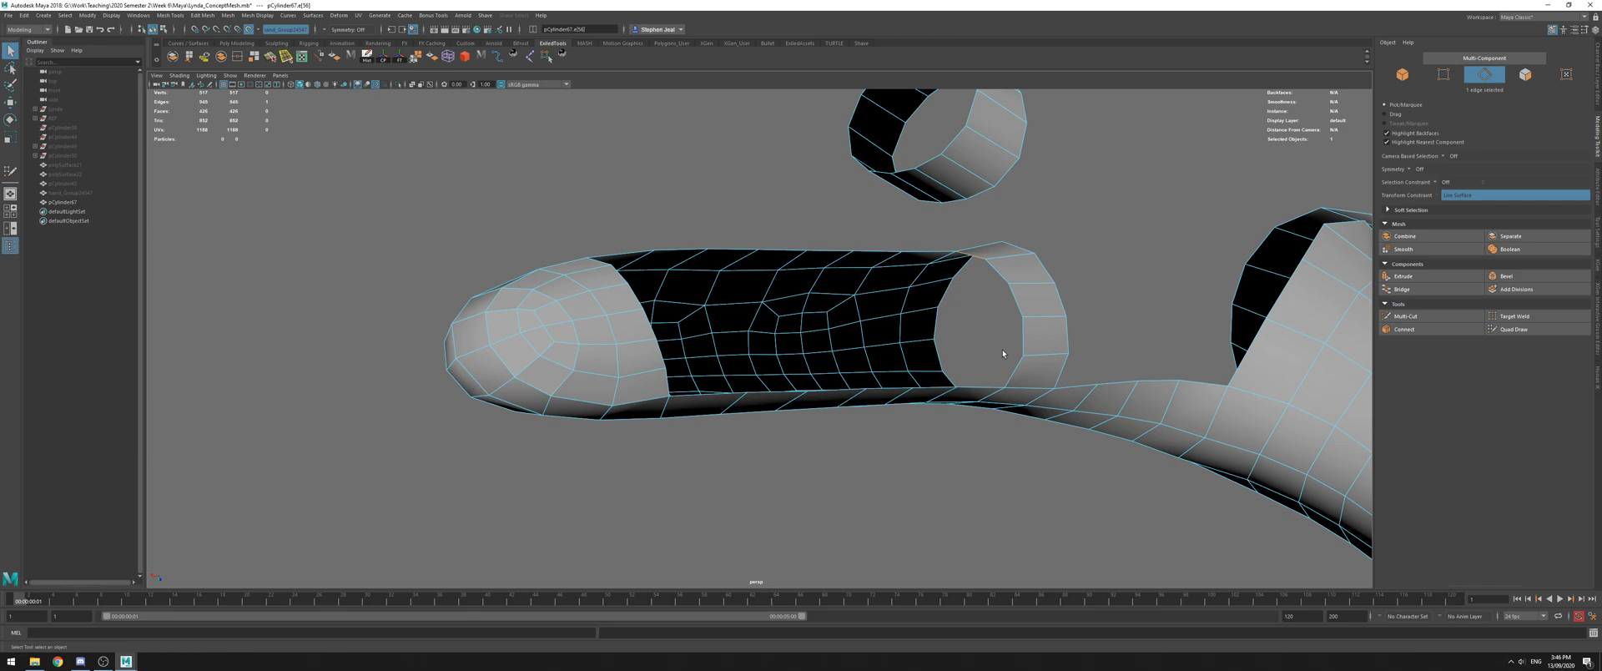
key("F8")
left_click_drag(1025, 341, 783, 183, "alt")
middle_click_drag(831, 338, 843, 179, "alt")
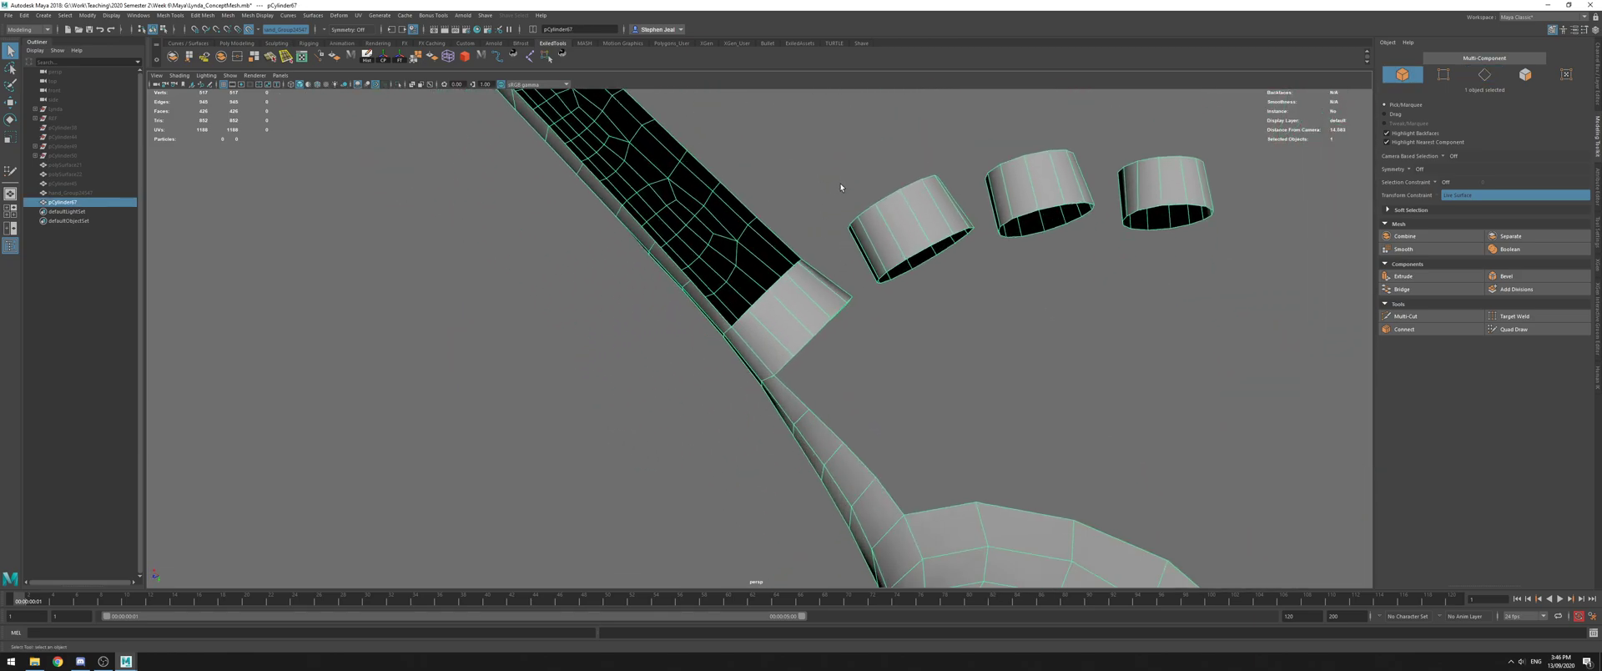
Select an edge loop at the index finger's base band and examine the edge flow towards the thumb
key("F10")
double_click(800, 351)
left_click_drag(799, 351, 1341, 594, "alt")
right_click_drag(1280, 522, 813, 406, "alt")
middle_click_drag(813, 407, 826, 328, "alt")
left_click_drag(813, 291, 1335, 607, "ctrl")
right_click_drag(597, 373, 816, 338, "alt")
middle_click_drag(822, 334, 846, 407, "alt")
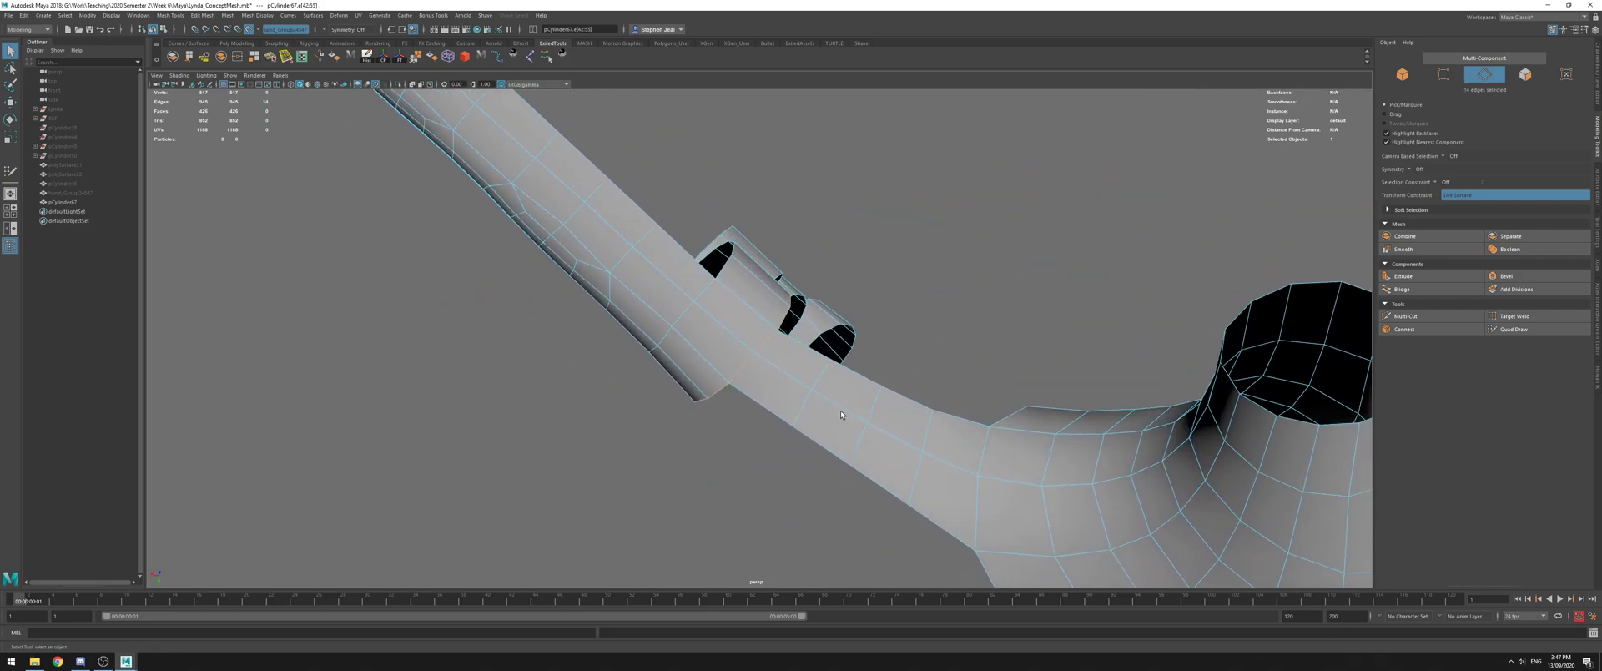
Resume Quad Draw on the retopology mesh and show the sculpted hand again
left_click_drag(846, 408, 948, 424, "alt")
left_click(1523, 330)
middle_click_drag(618, 134, 755, 367, "alt")
right_click_drag(755, 367, 651, 357, "alt")
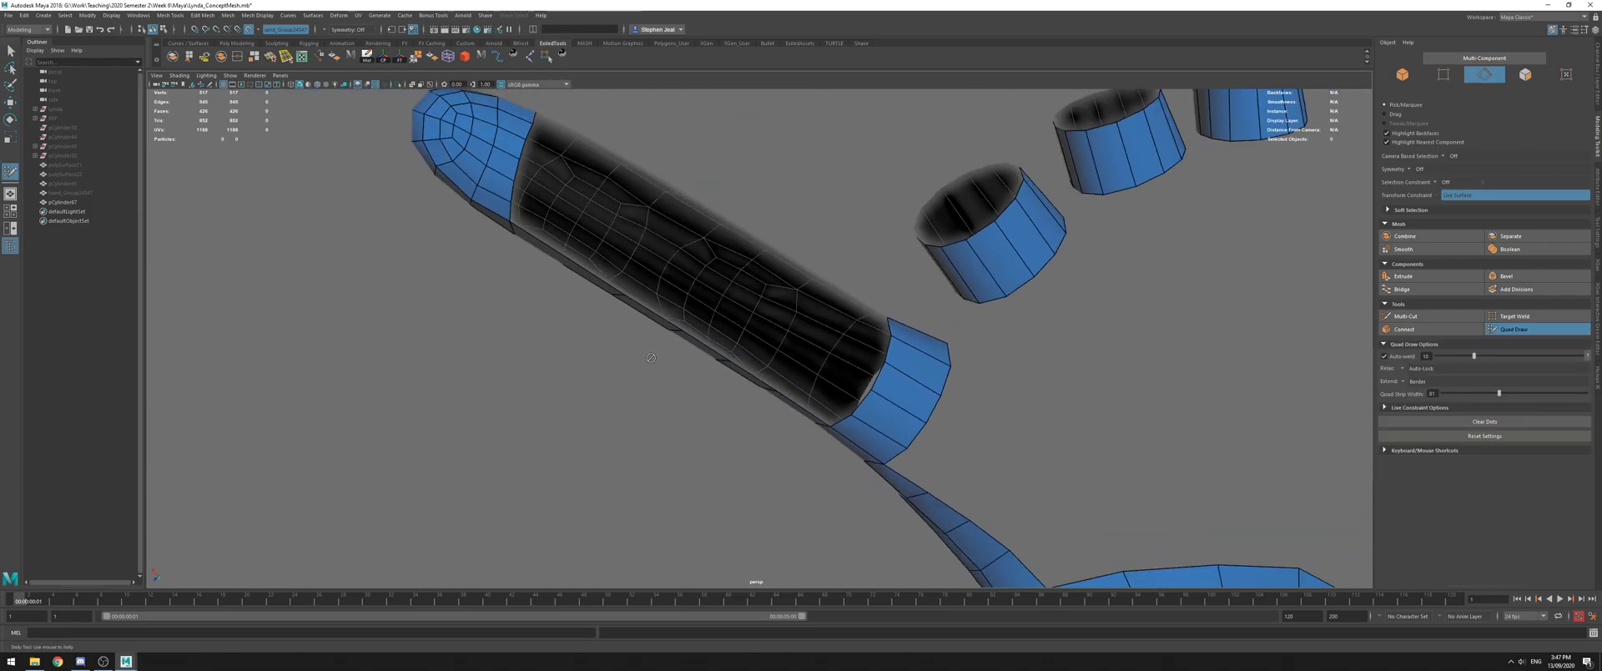
key("ctrl+shift+h")
Examine the index fingertip's front and underside, and set Quad Draw's extend mode to Edge
left_click_drag(784, 337, 801, 409, "alt")
middle_click_drag(801, 409, 792, 138, "alt")
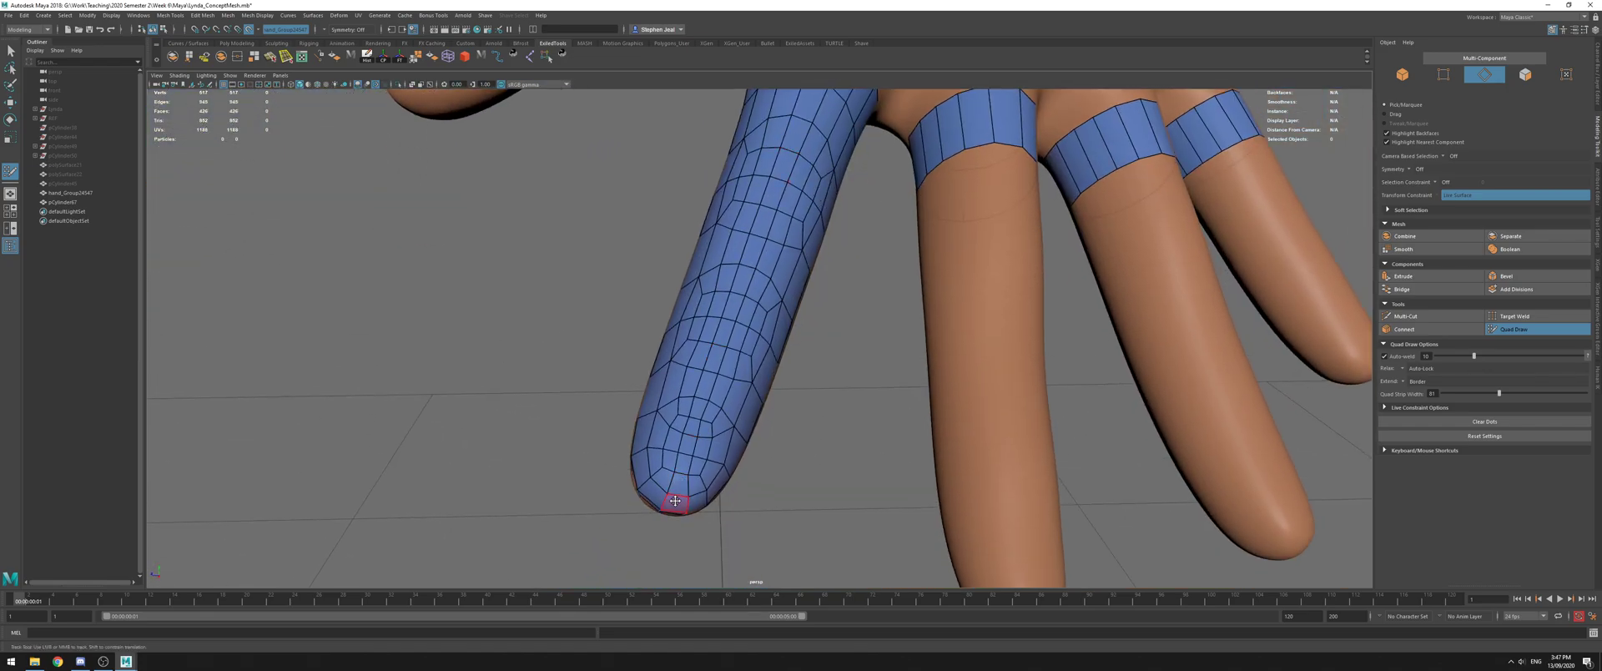
left_click_drag(679, 482, 963, 498, "alt")
mouse_move(841, 340)
left_mouse_down("alt")
mouse_move(939, 347)
mouse_move(843, 334)
left_mouse_up("alt")
middle_click_drag(798, 325, 788, 402, "alt")
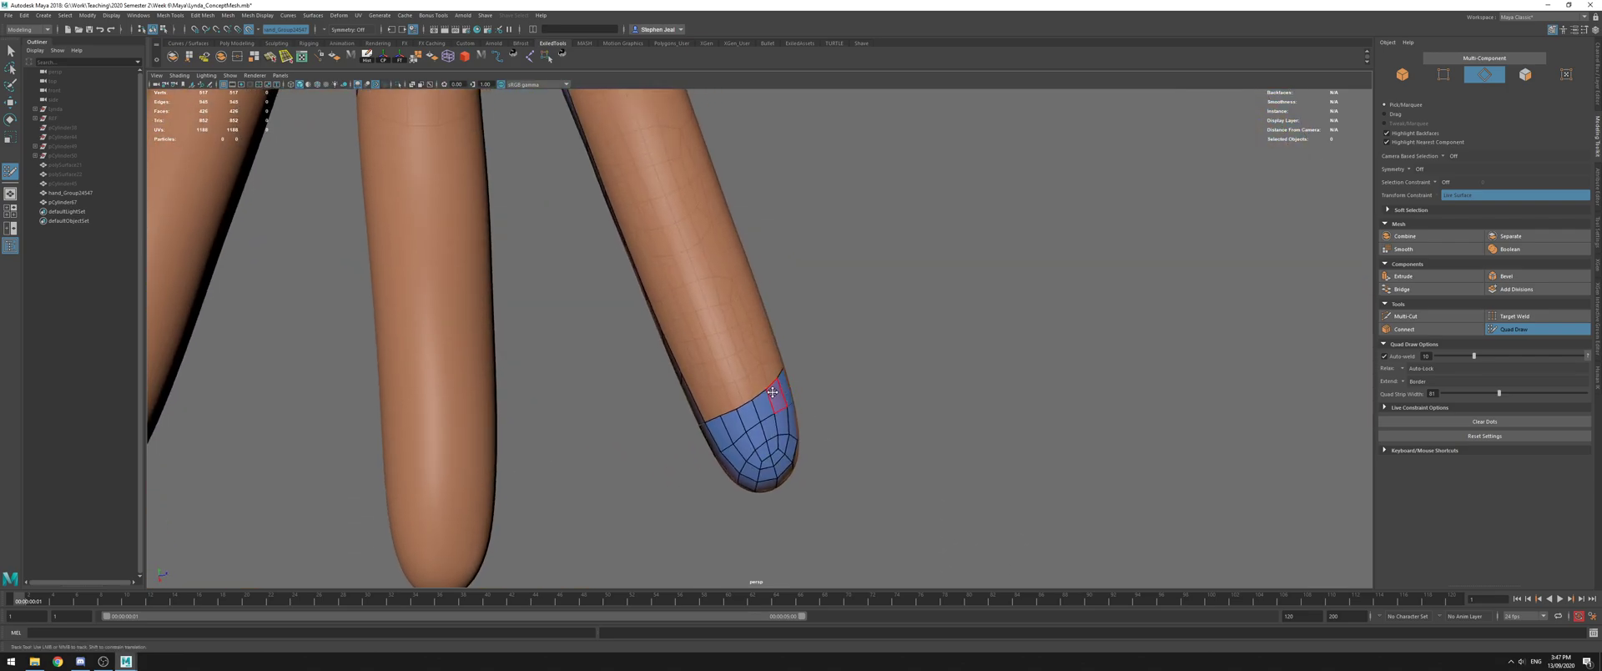
left_click_drag(745, 390, 766, 297, "alt")
left_click(1405, 382)
left_click(1419, 388)
Try extending edge strips from the underside fingertip patch down the index finger to its base band
key("Tab")
left_click_drag(758, 278, 1013, 375, "alt")
left_click_drag(723, 310, 1026, 349)
middle_click_drag(1026, 349, 887, 348, "alt")
left_click_drag(887, 349, 955, 362, "alt")
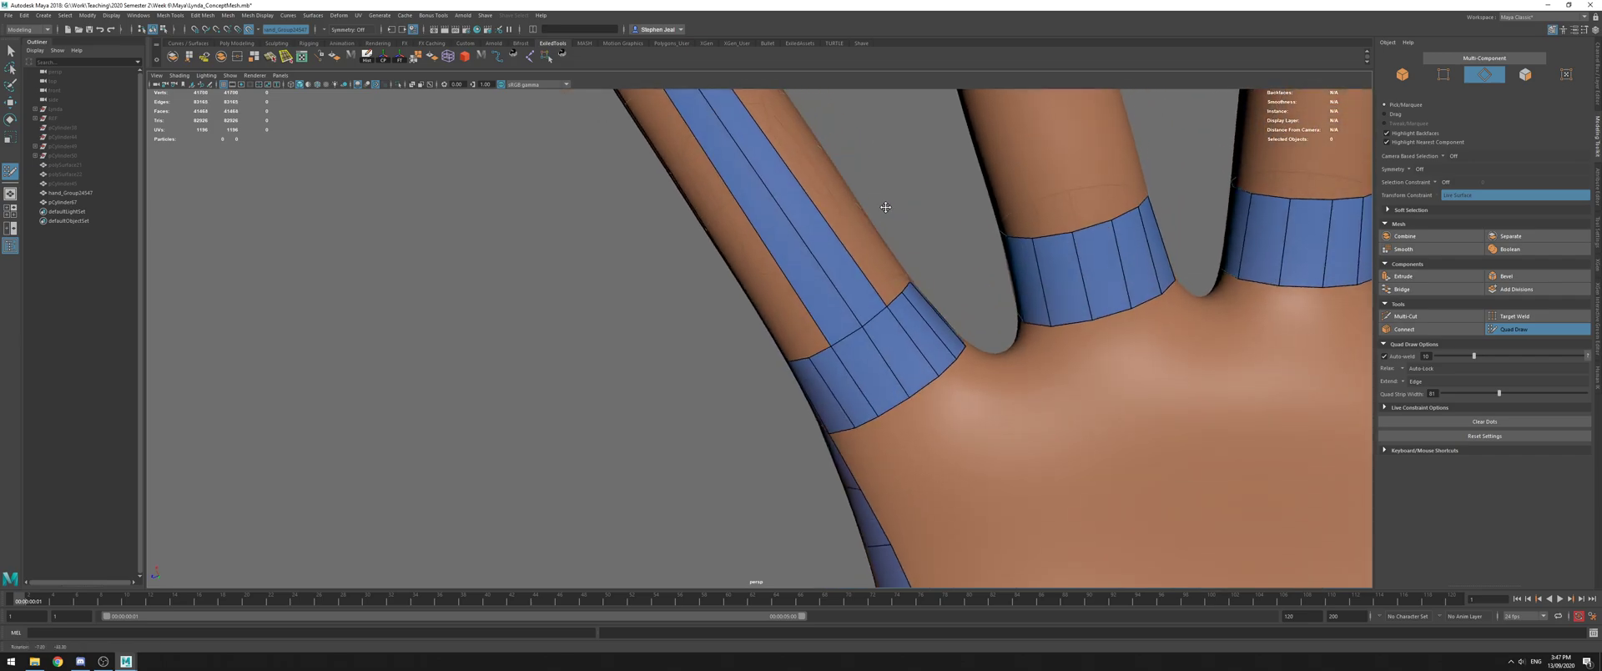
right_click_drag(939, 368, 438, 270, "alt")
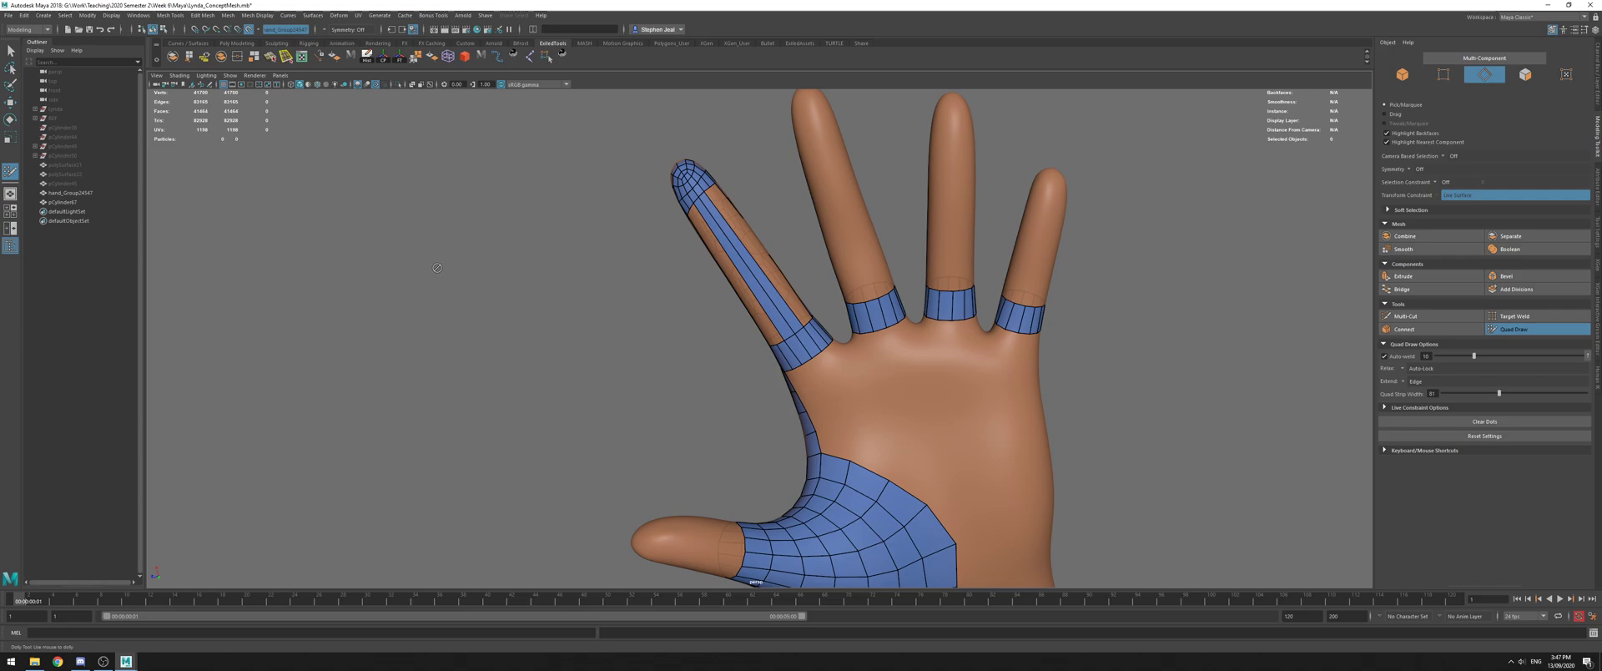
Undo the strips extended along the index finger's underside
key("ctrl+z")
key("ctrl+z")
key("ctrl+z")
key("ctrl+z")
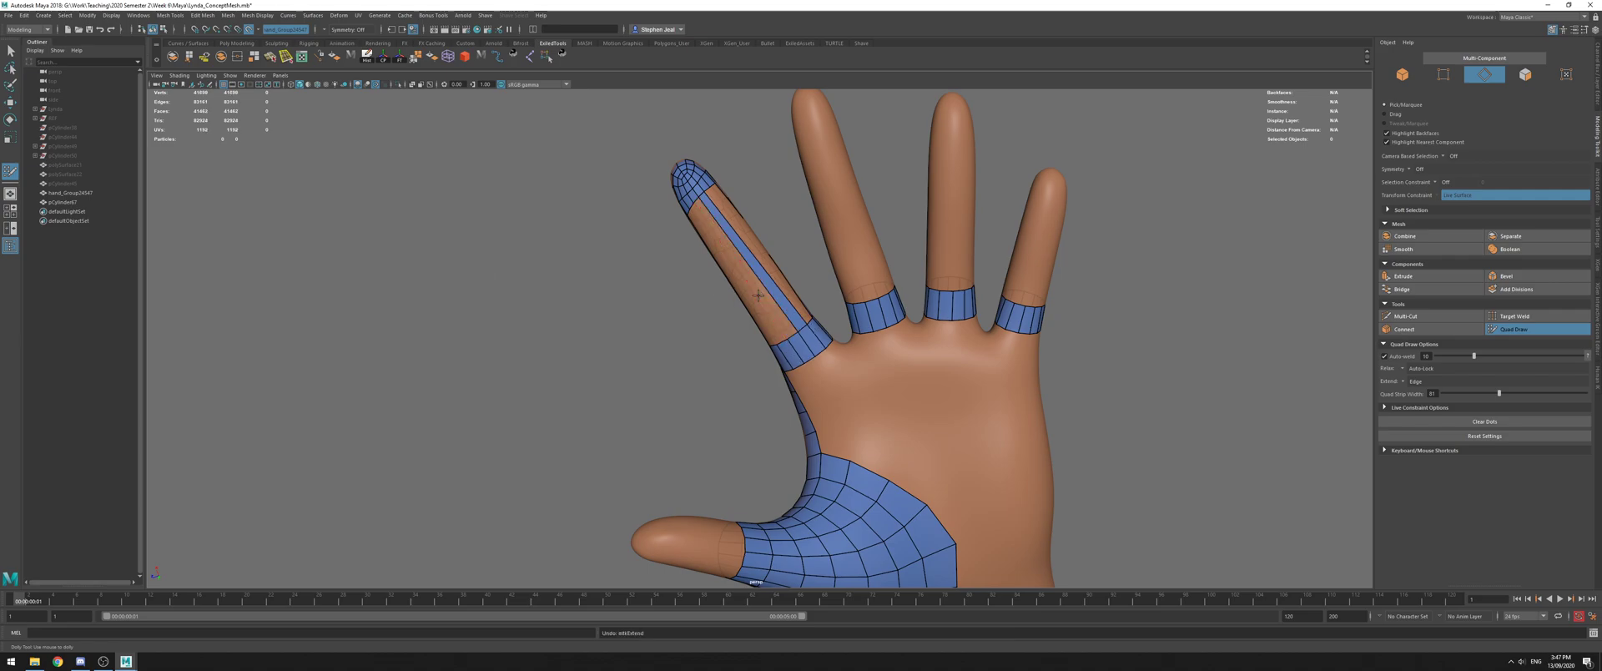
Check the edge loops over the index fingertip by selecting them on the isolated mesh, and show the sculpted hand again
left_click_drag(851, 230, 741, 382, "alt")
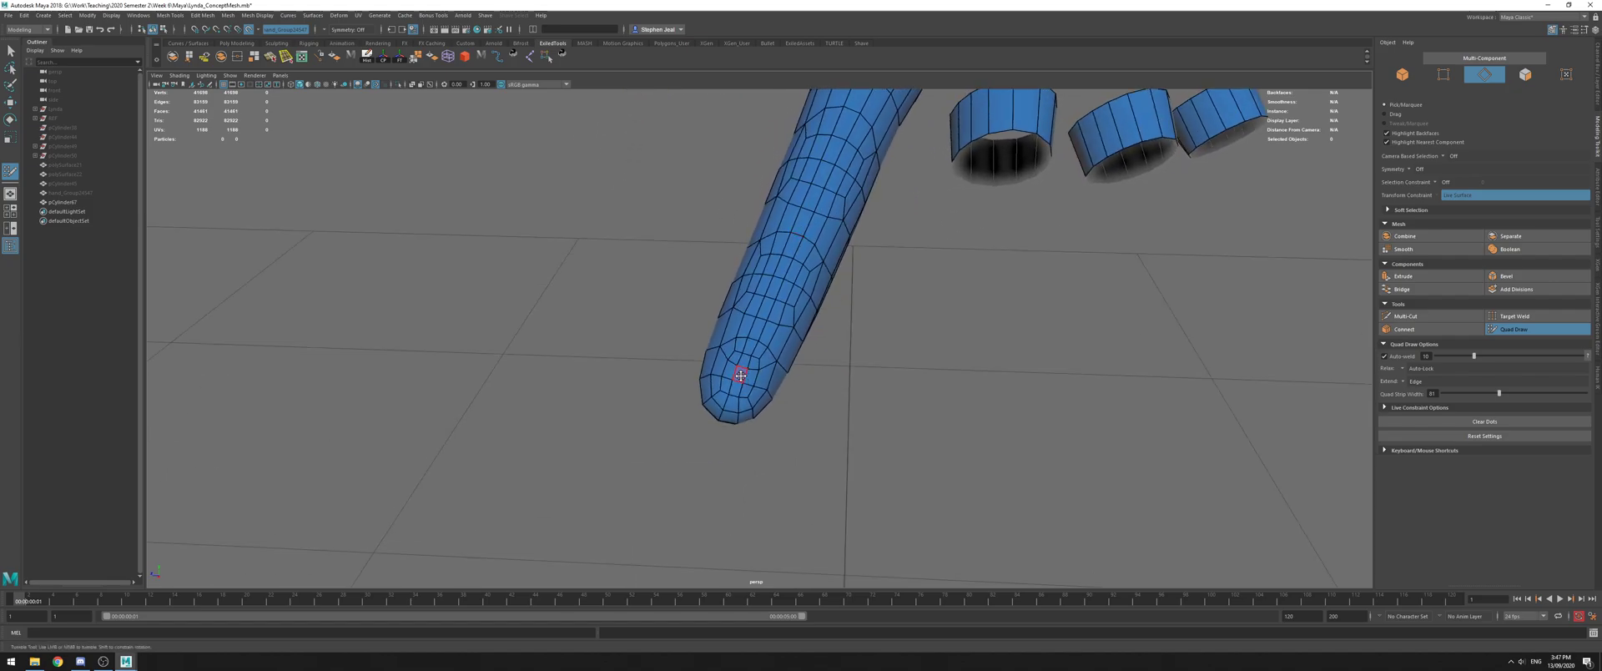
key("q")
left_click(745, 373)
middle_click_drag(869, 256, 869, 287, "alt")
left_click_drag(860, 187, 864, 230, "alt")
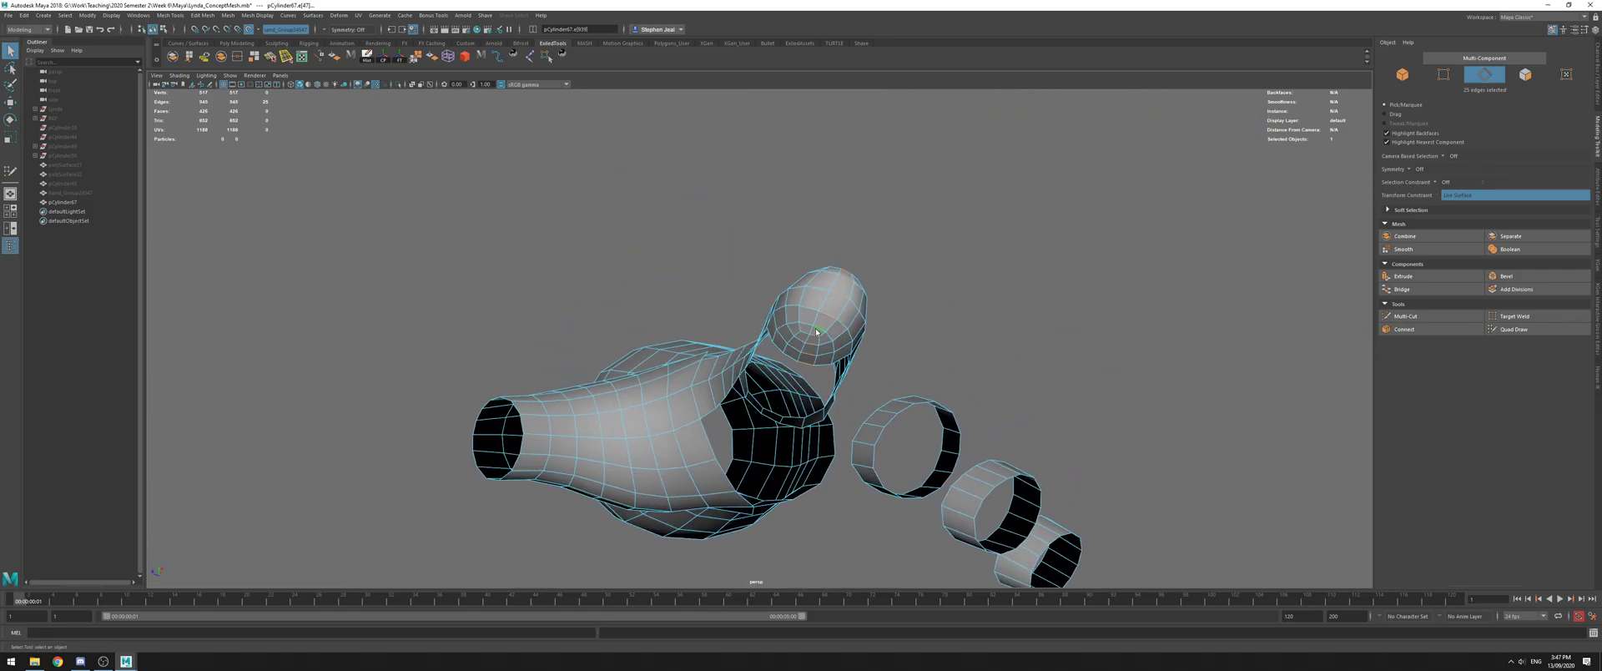
left_click_drag(822, 307, 870, 348, "alt")
key("ctrl+shift+h")
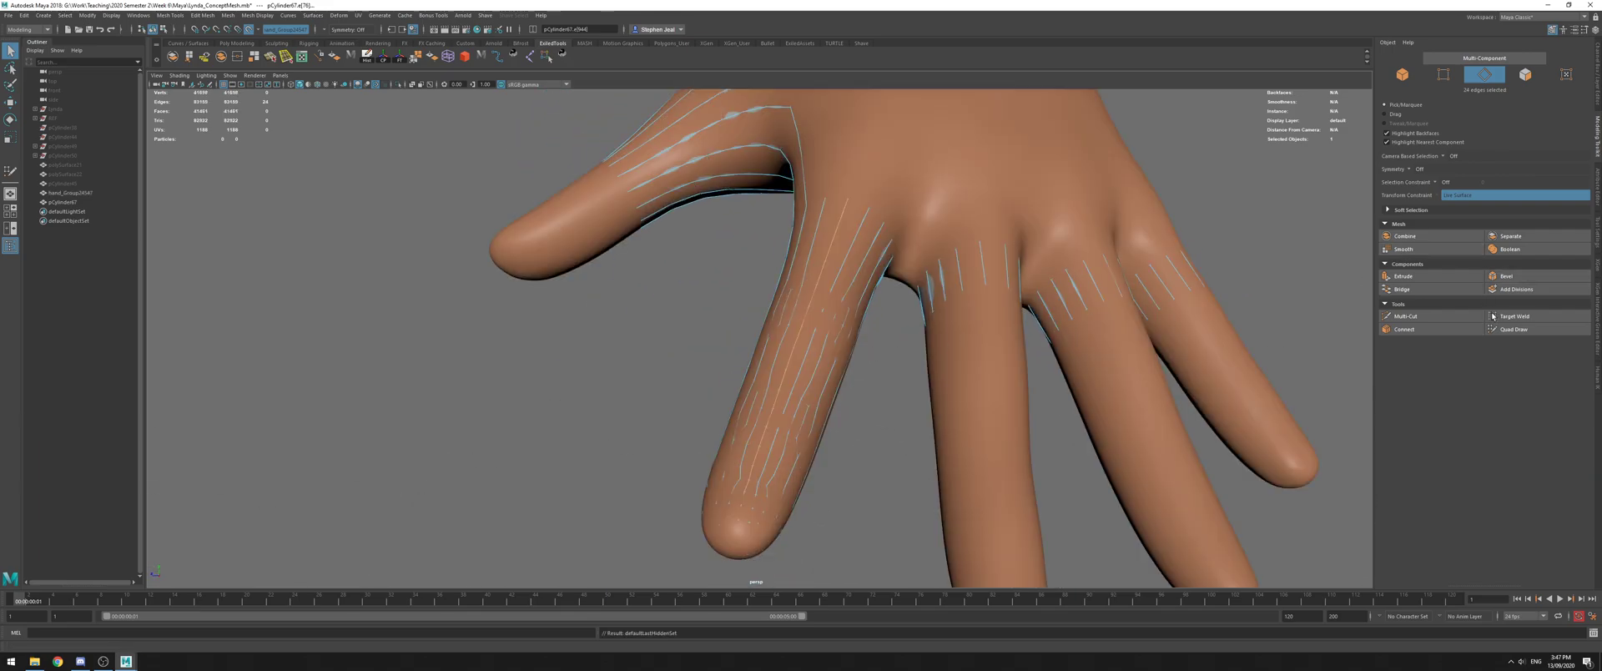
Resume Quad Draw and examine the index finger's retopology mesh along its back, tip and underside
left_click(1512, 329)
mouse_move(918, 307)
left_mouse_down("alt")
mouse_move(1092, 242)
mouse_move(1001, 252)
left_mouse_up("alt")
left_click_drag(818, 255, 726, 270, "alt")
mouse_move(727, 270)
right_mouse_down("alt")
mouse_move(808, 372)
mouse_move(572, 274)
mouse_move(815, 314)
mouse_move(728, 283)
right_mouse_up("alt")
left_click_drag(728, 282, 454, 323, "alt")
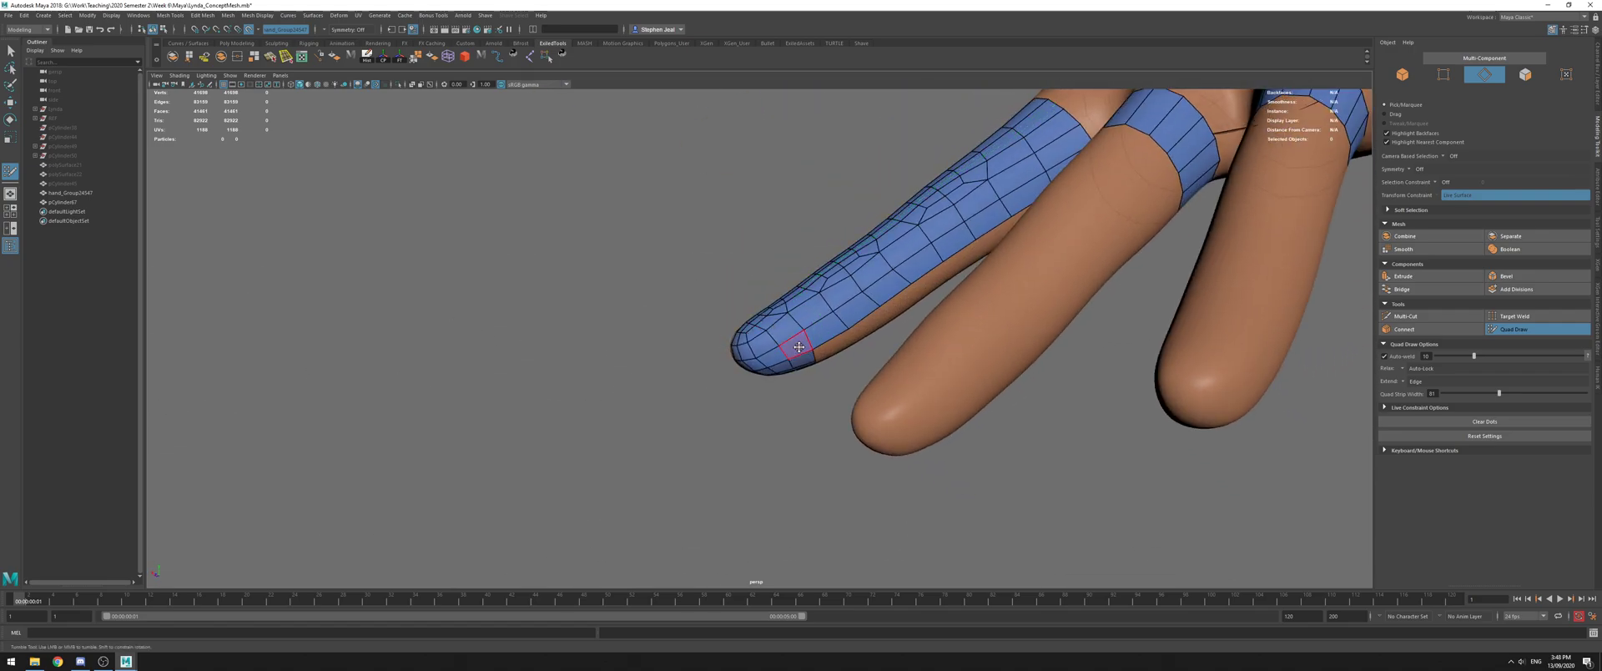
left_click_drag(799, 346, 967, 288, "alt")
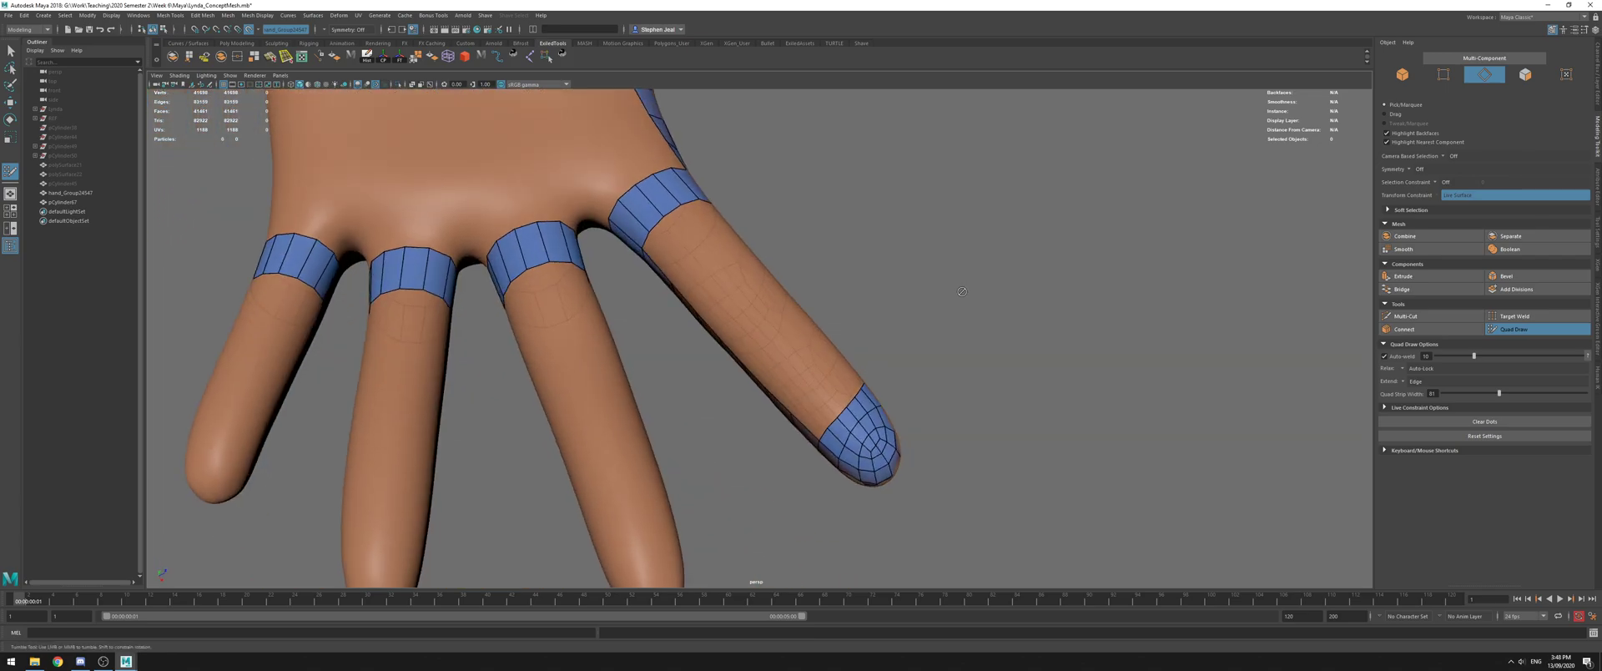
middle_click_drag(962, 294, 859, 210, "alt")
right_click_drag(858, 210, 800, 395, "alt")
left_click_drag(794, 394, 752, 350, "alt")
middle_click_drag(752, 350, 590, 352, "alt")
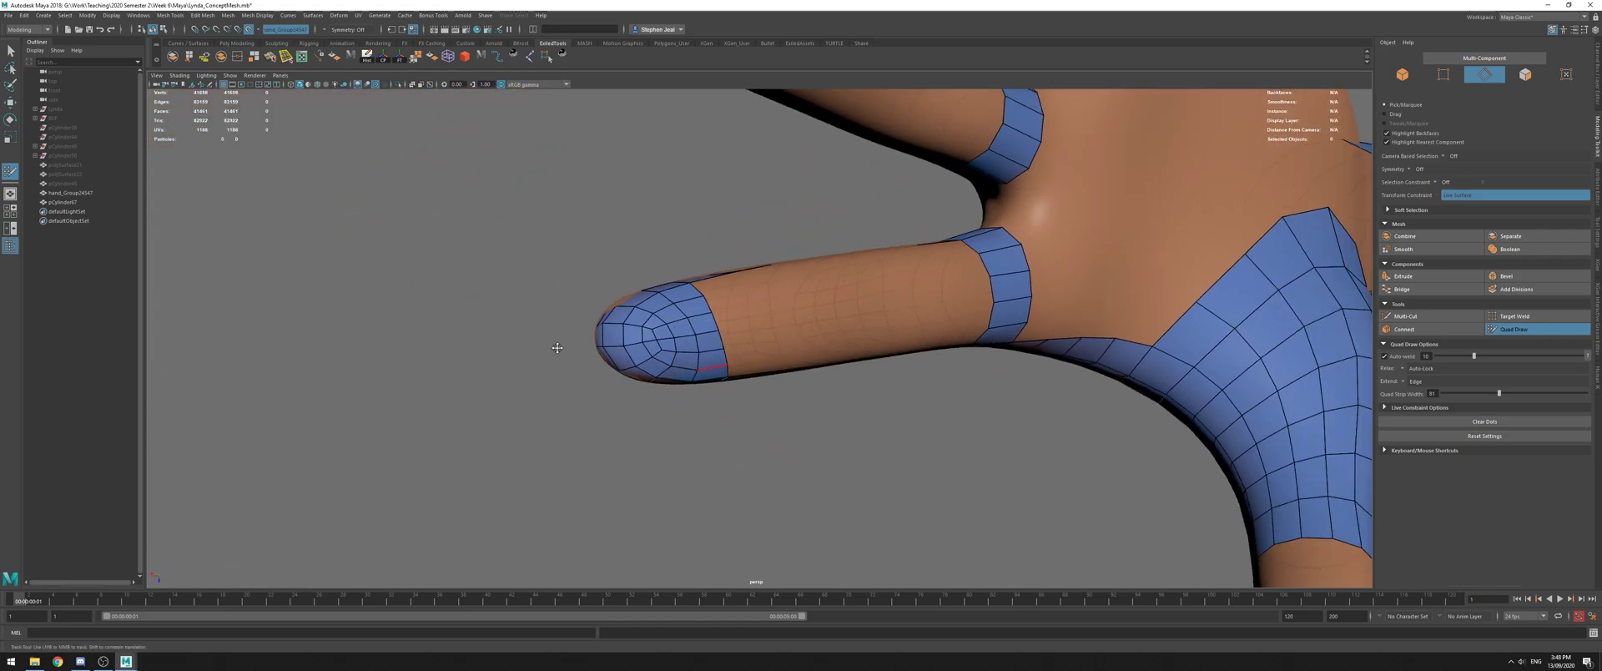
scroll(468, 306, "up", 3)
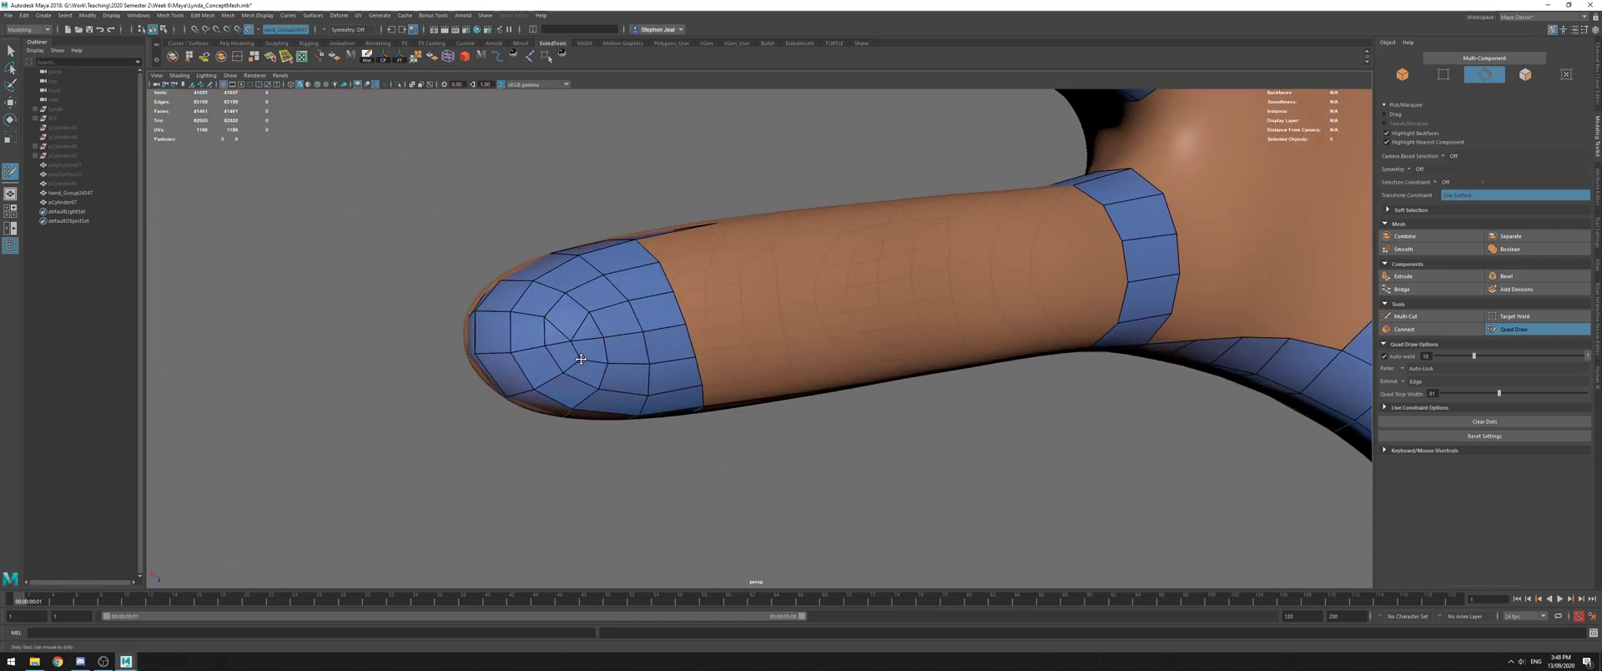
Undo the latest fingertip edits and check the fingertip's edge flow on the isolated mesh
key("ctrl+z")
key("ctrl+z")
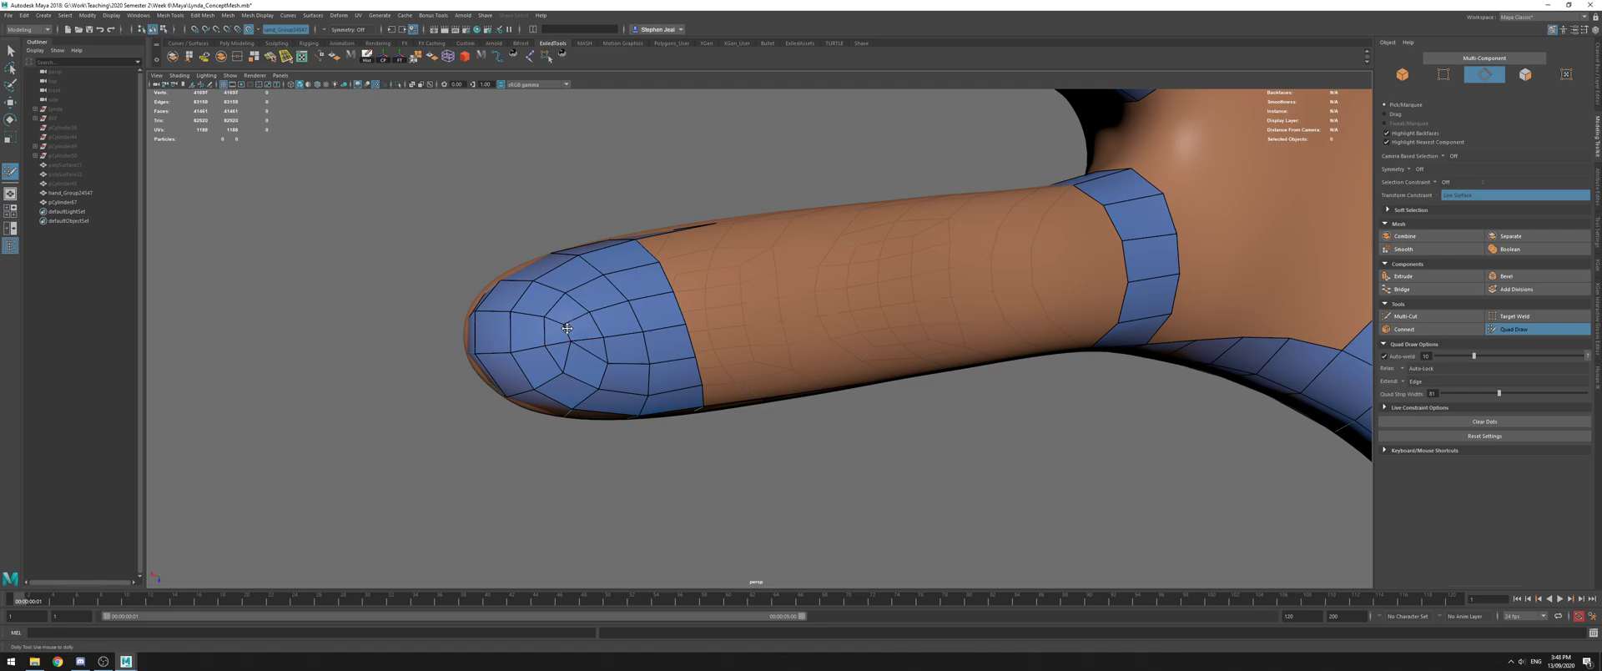
left_click_drag(579, 336, 868, 238, "alt")
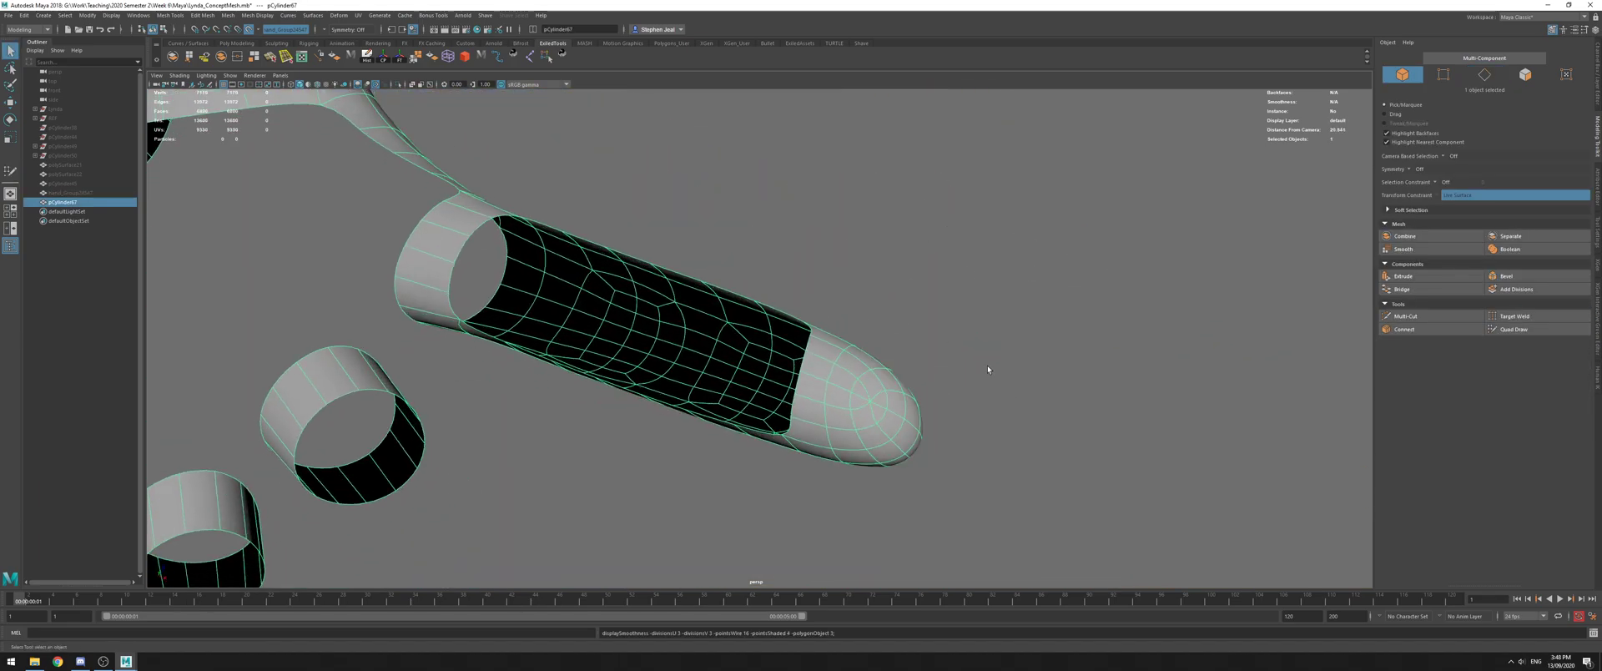
left_click_drag(983, 361, 881, 339, "alt")
left_click(882, 340)
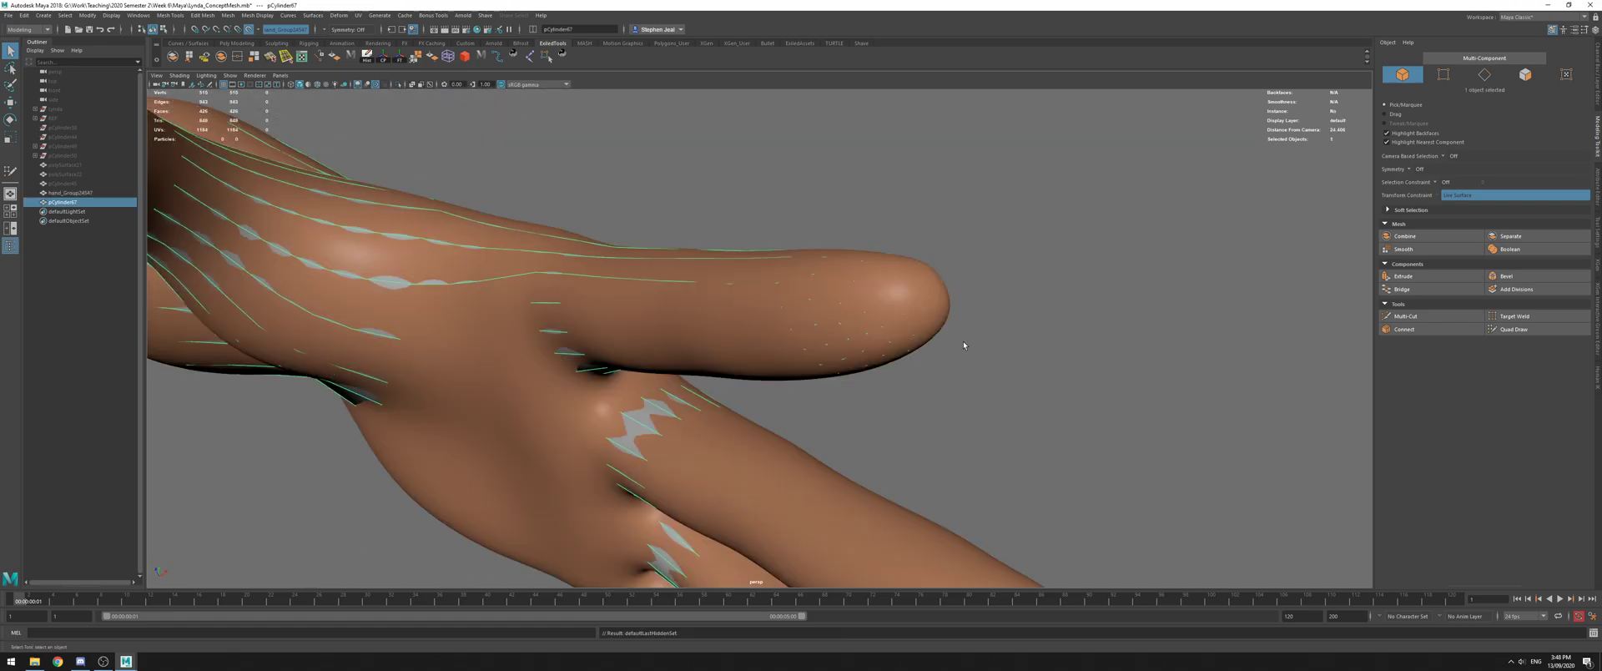
left_click(1502, 329)
left_click_drag(884, 327, 959, 321, "alt")
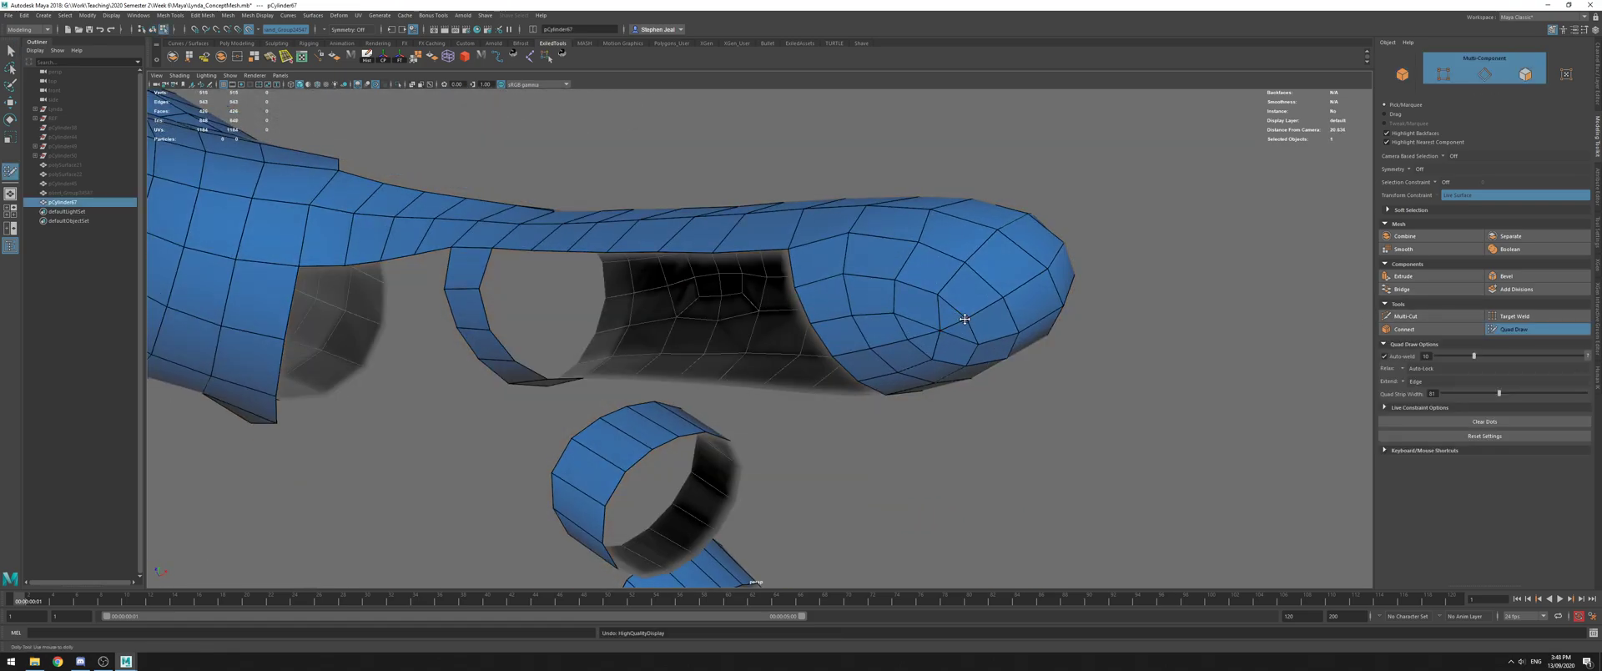
Undo the recent edge selections on the isolated mesh and show the sculpted hand again
key("ctrl+z")
key("ctrl+z")
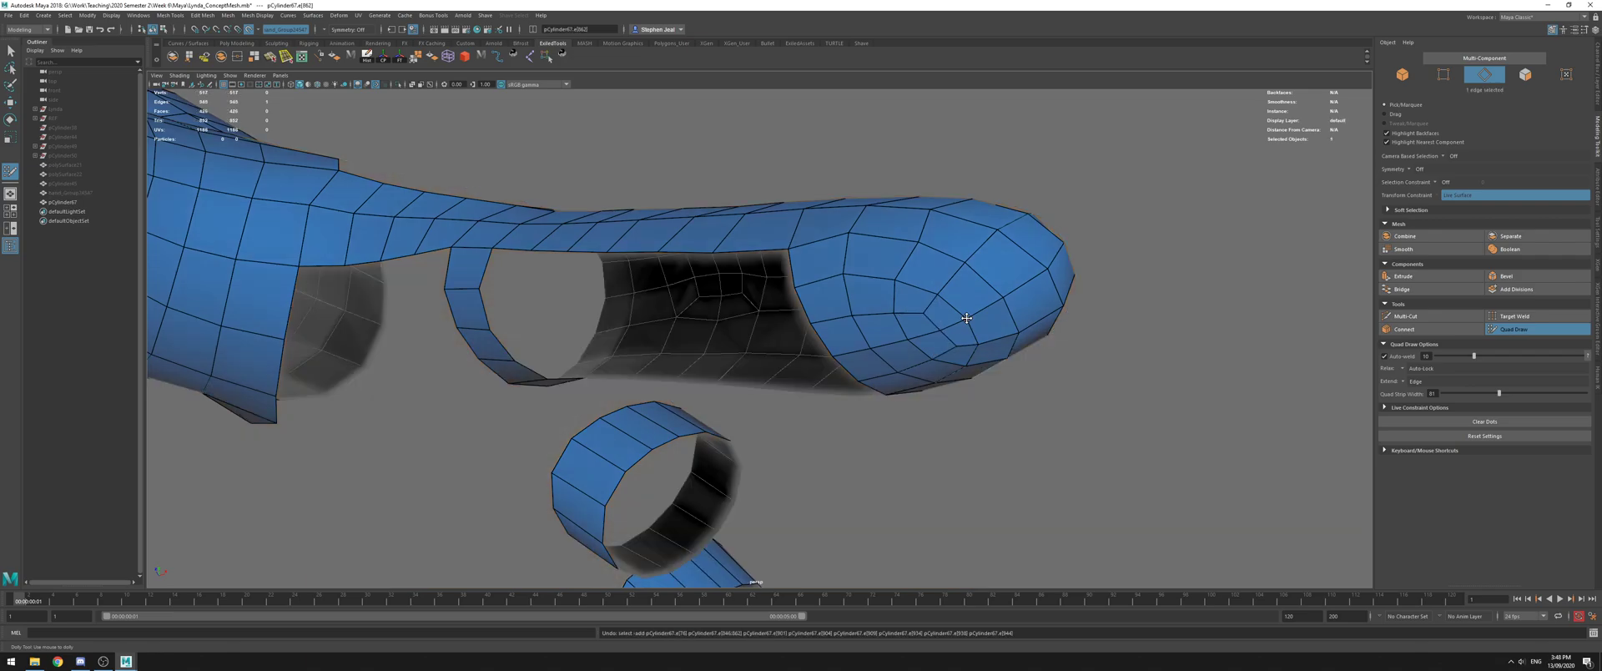
key("ctrl+z")
key("ctrl+z")
key("ctrl+z")
key("ctrl+z")
key("ctrl+z")
key("ctrl+z")
key("ctrl+z")
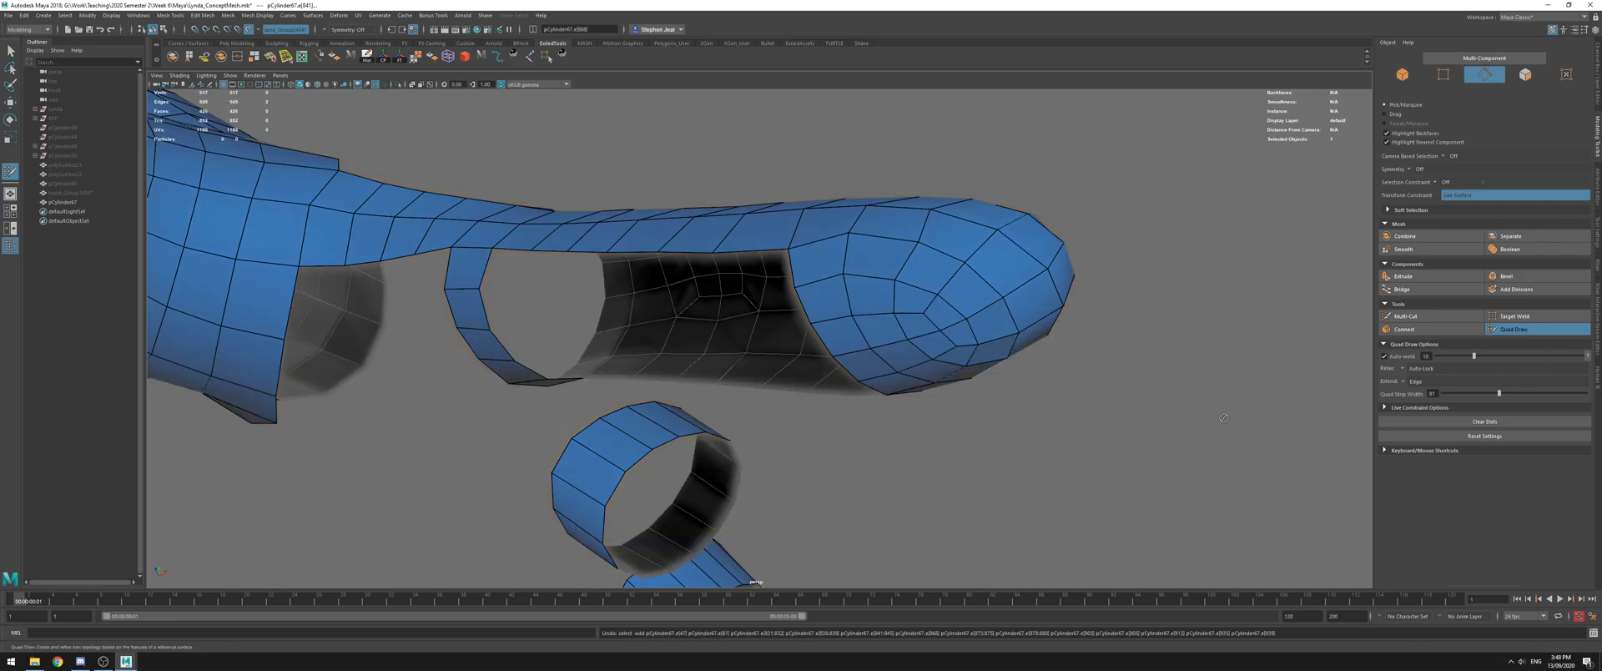
key("ctrl+z")
key("ctrl+z")
left_click_drag(1118, 405, 835, 338, "alt")
key("ctrl+z")
key("ctrl+z")
key("q")
right_click(816, 356)
left_click(862, 342)
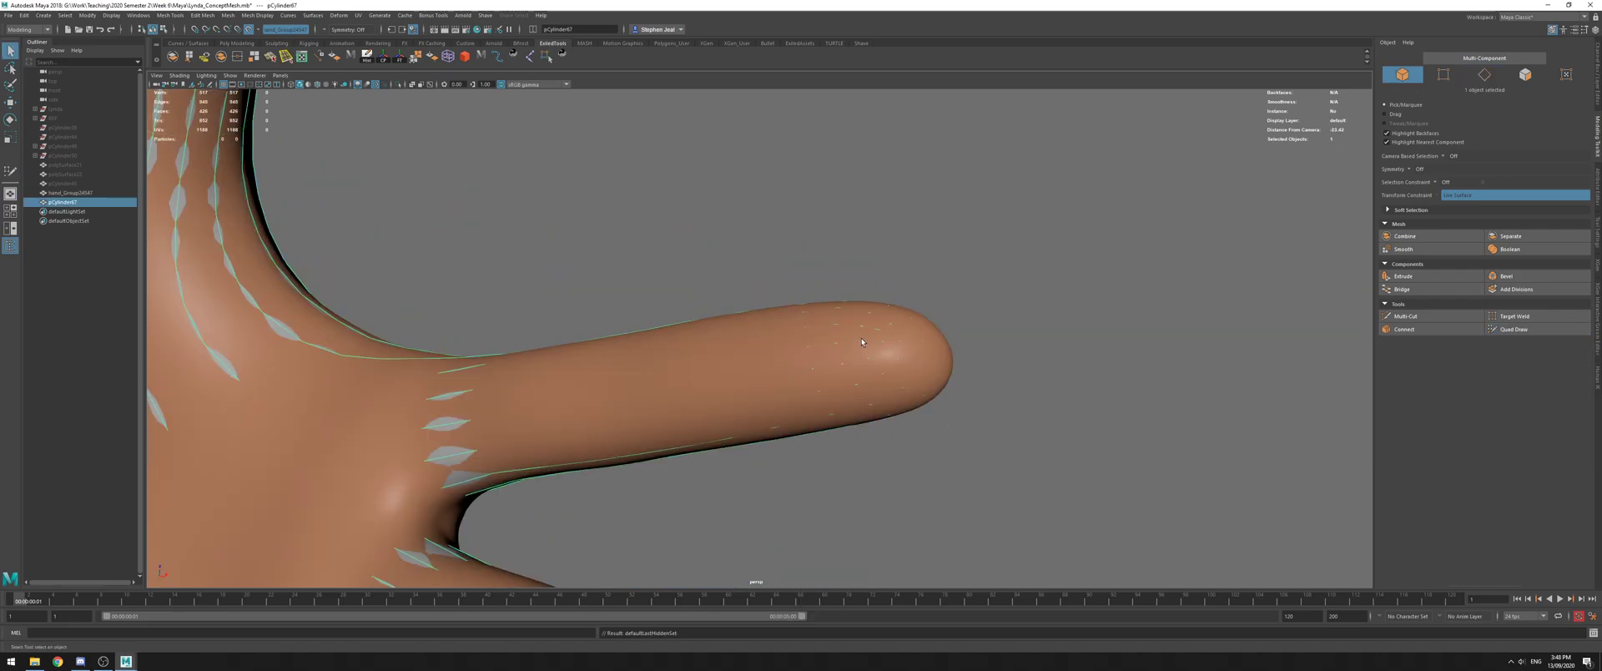
Try deleting an edge on the index fingertip's underside and relaxing the surrounding quads with Quad Draw
left_click_drag(1018, 371, 838, 307, "alt")
left_click(835, 257, "ctrl+shift")
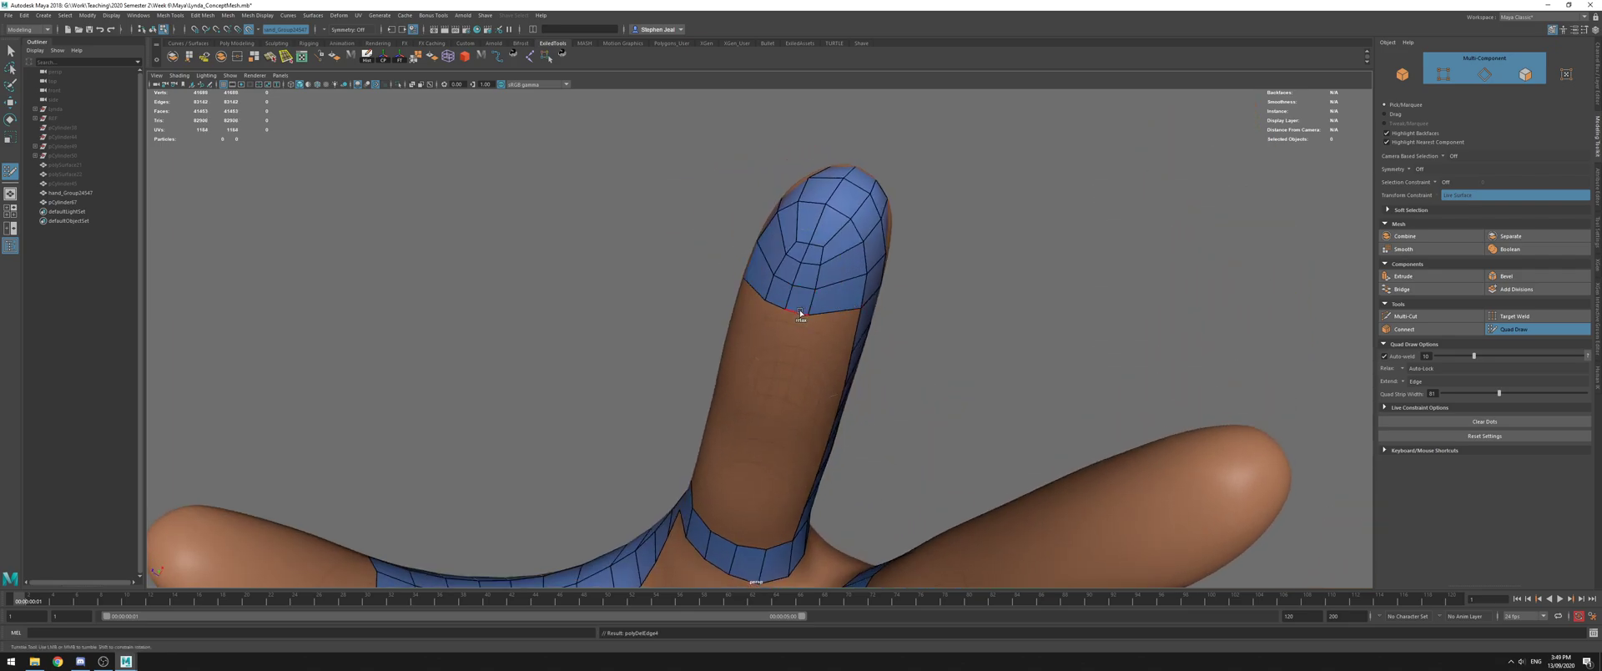
mouse_move(794, 291)
left_mouse_down("shift")
mouse_move(799, 252)
mouse_move(832, 255)
mouse_move(774, 284)
left_mouse_up("shift")
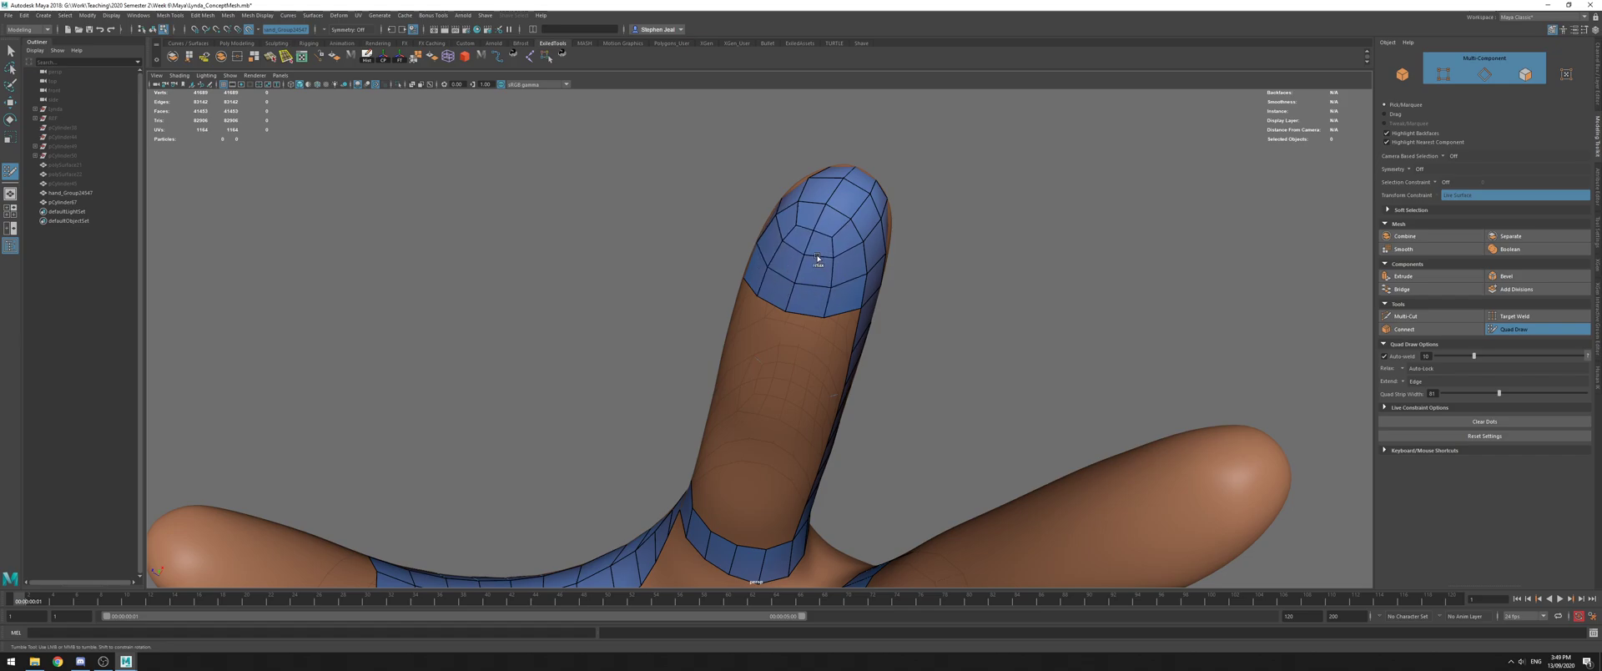
left_click_drag(851, 252, 938, 306, "alt")
right_click_drag(938, 307, 717, 324, "alt")
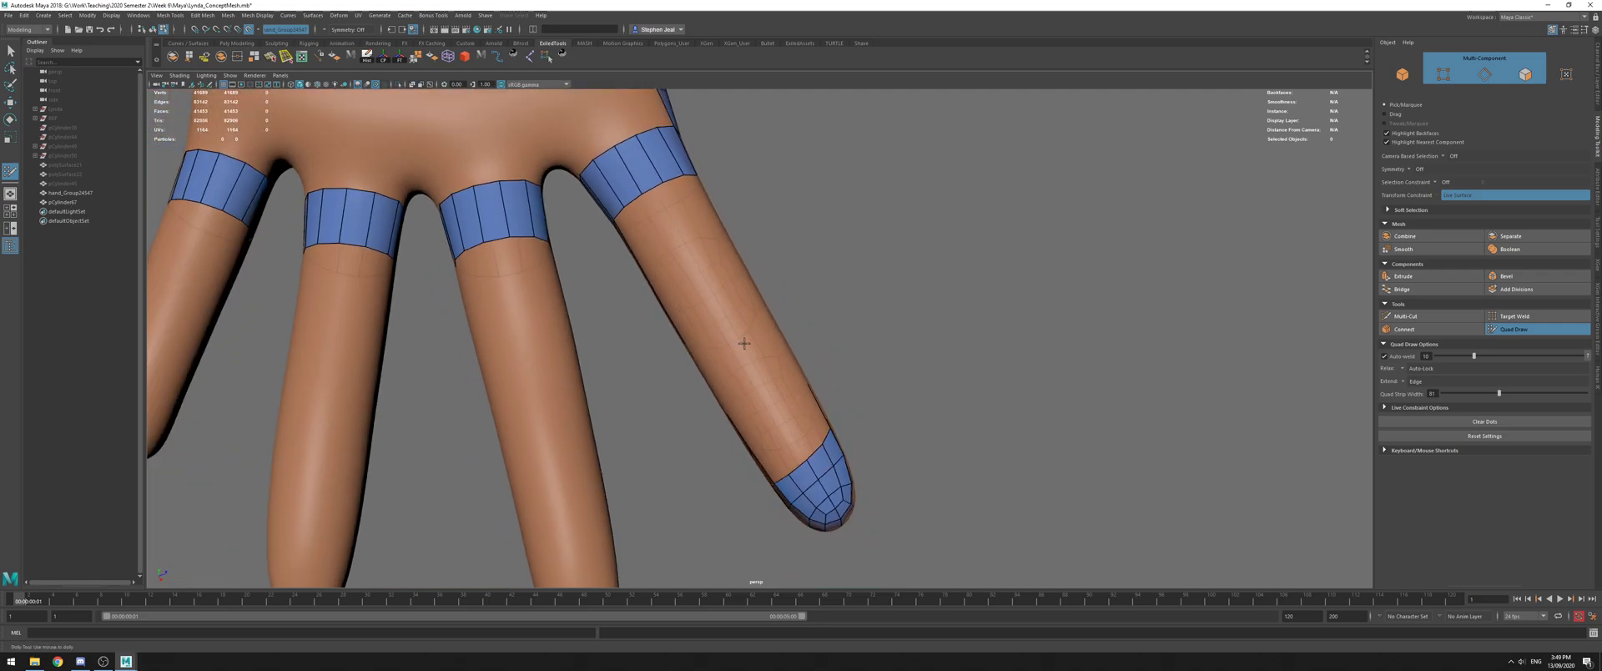
left_click_drag(840, 481, 849, 330, "alt")
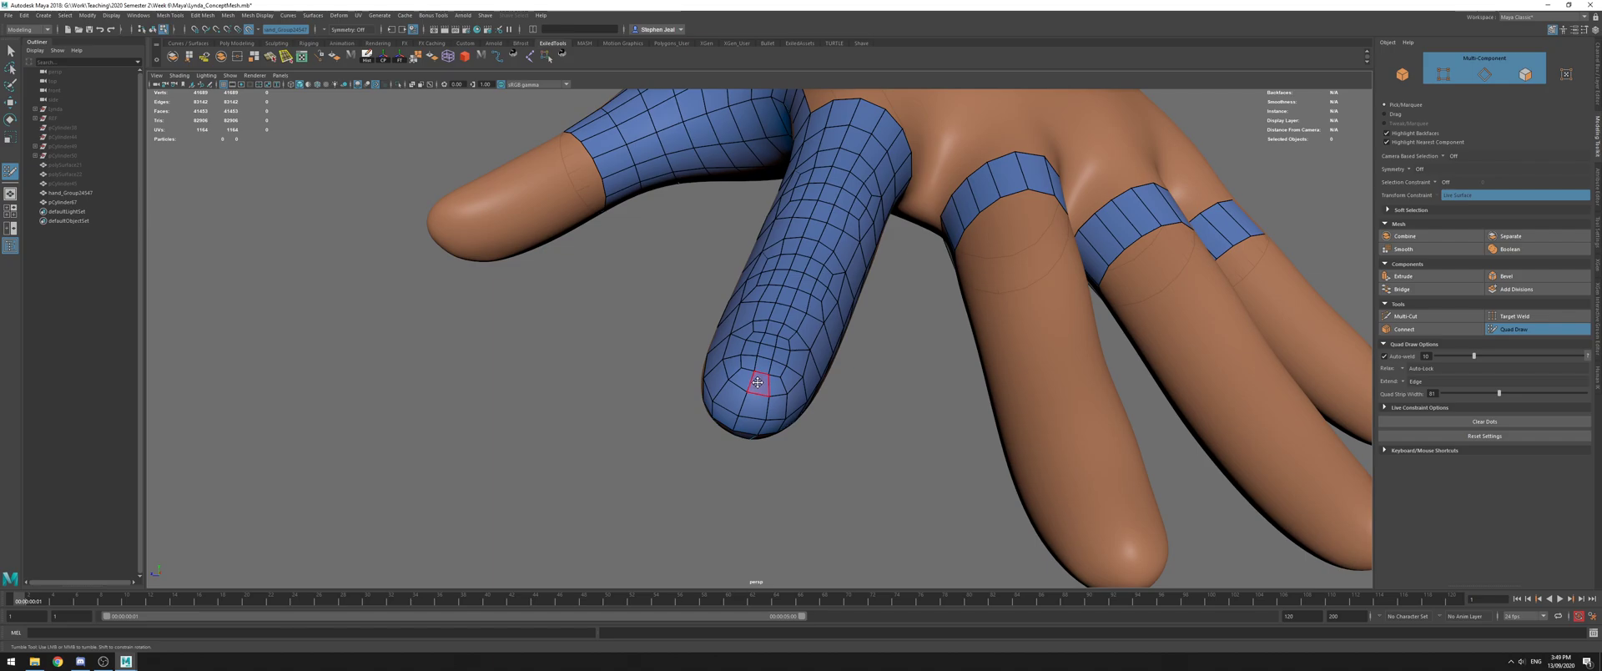
Undo the edge clean-up and the quads built over the underside of the index fingertip
key("ctrl+z")
key("ctrl+z")
key("ctrl+z")
key("ctrl+z")
key("ctrl+z")
key("ctrl+z")
key("ctrl+z")
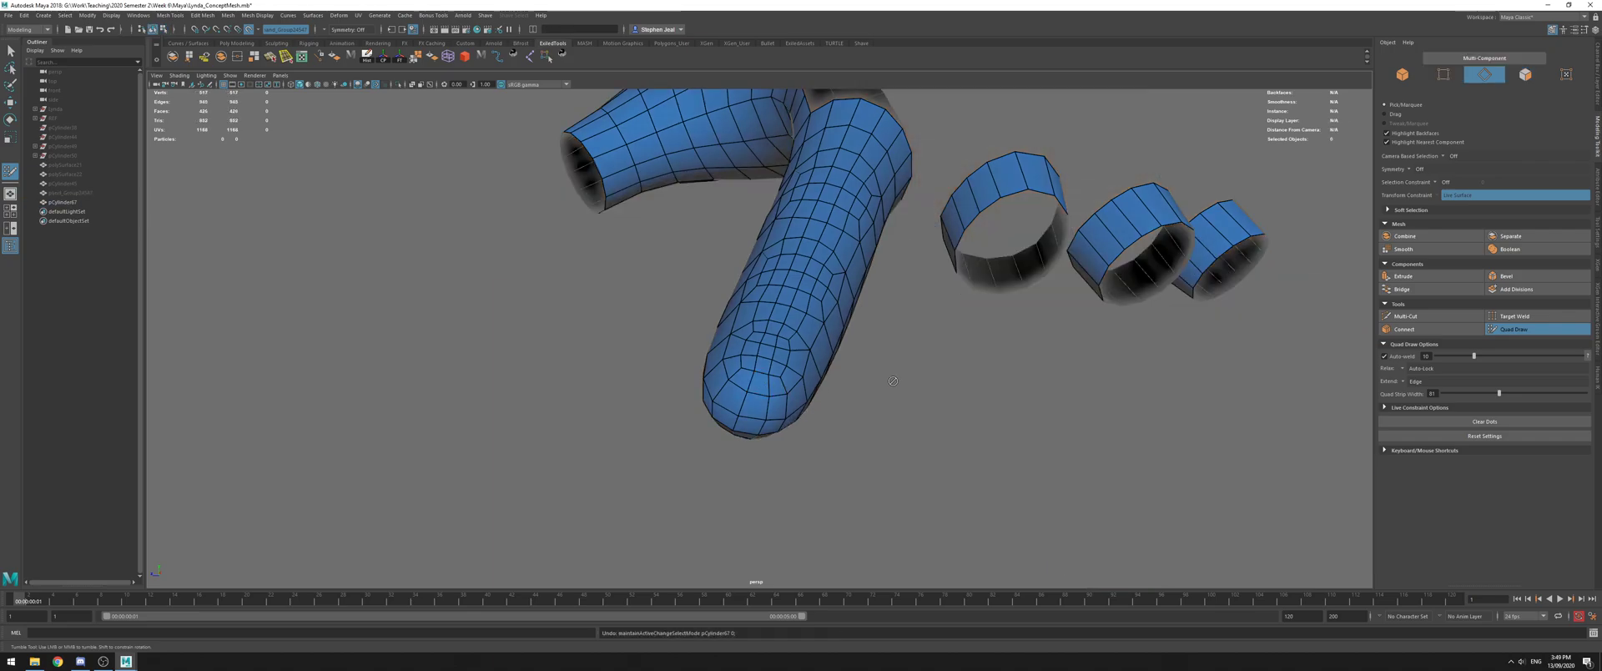
key("ctrl+z")
key("ctrl+z")
key("ctrl+z")
key("ctrl+z")
key("ctrl+z")
key("ctrl+z")
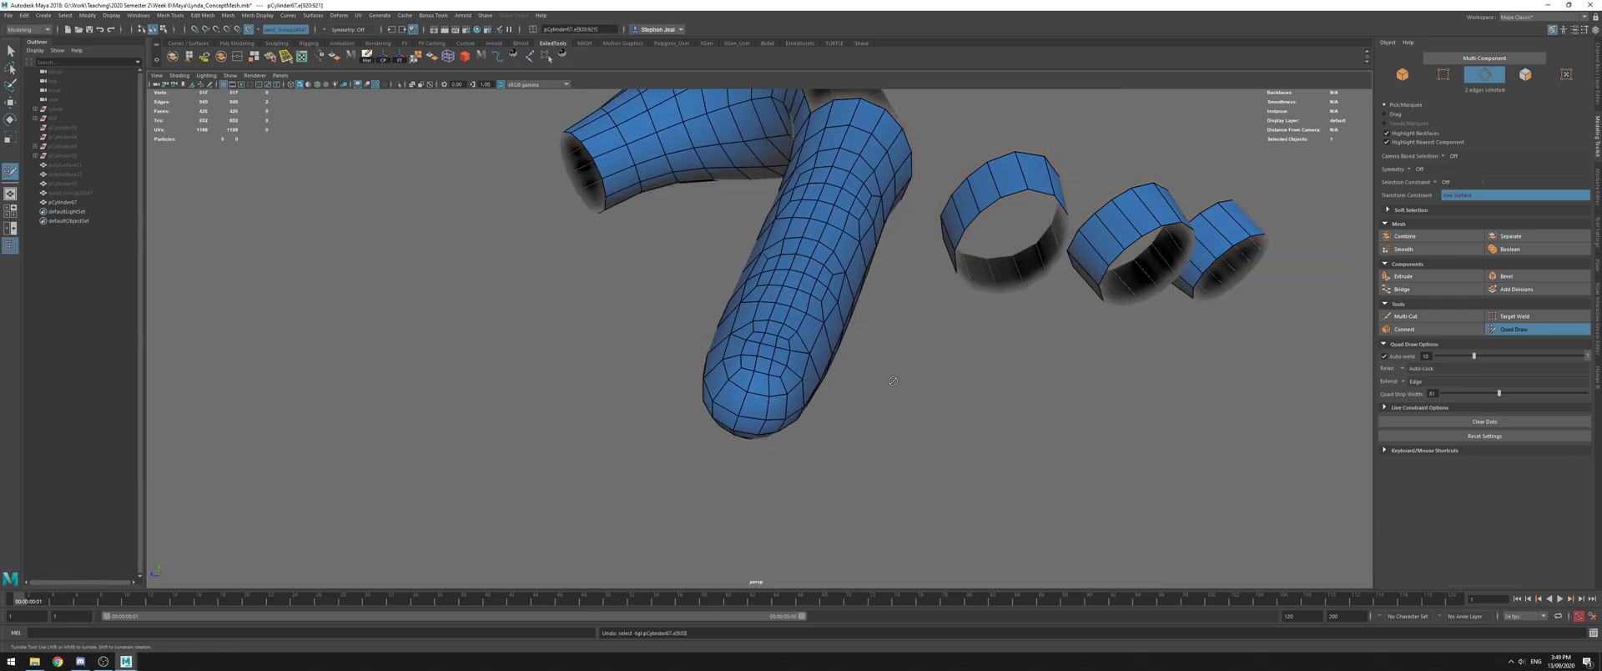
key("ctrl+z")
key("ctrl+z")
key("ctrl+z")
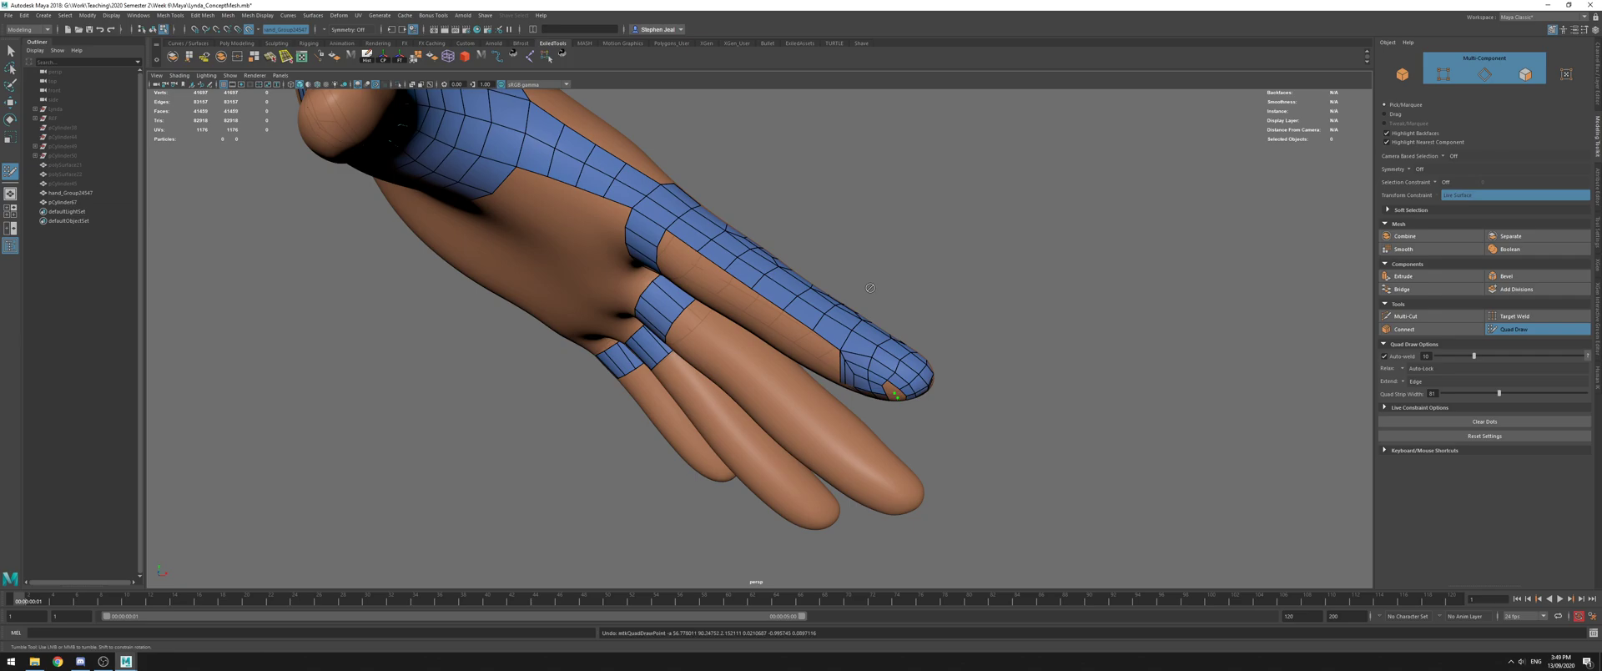
key("ctrl+z")
key("ctrl+z")
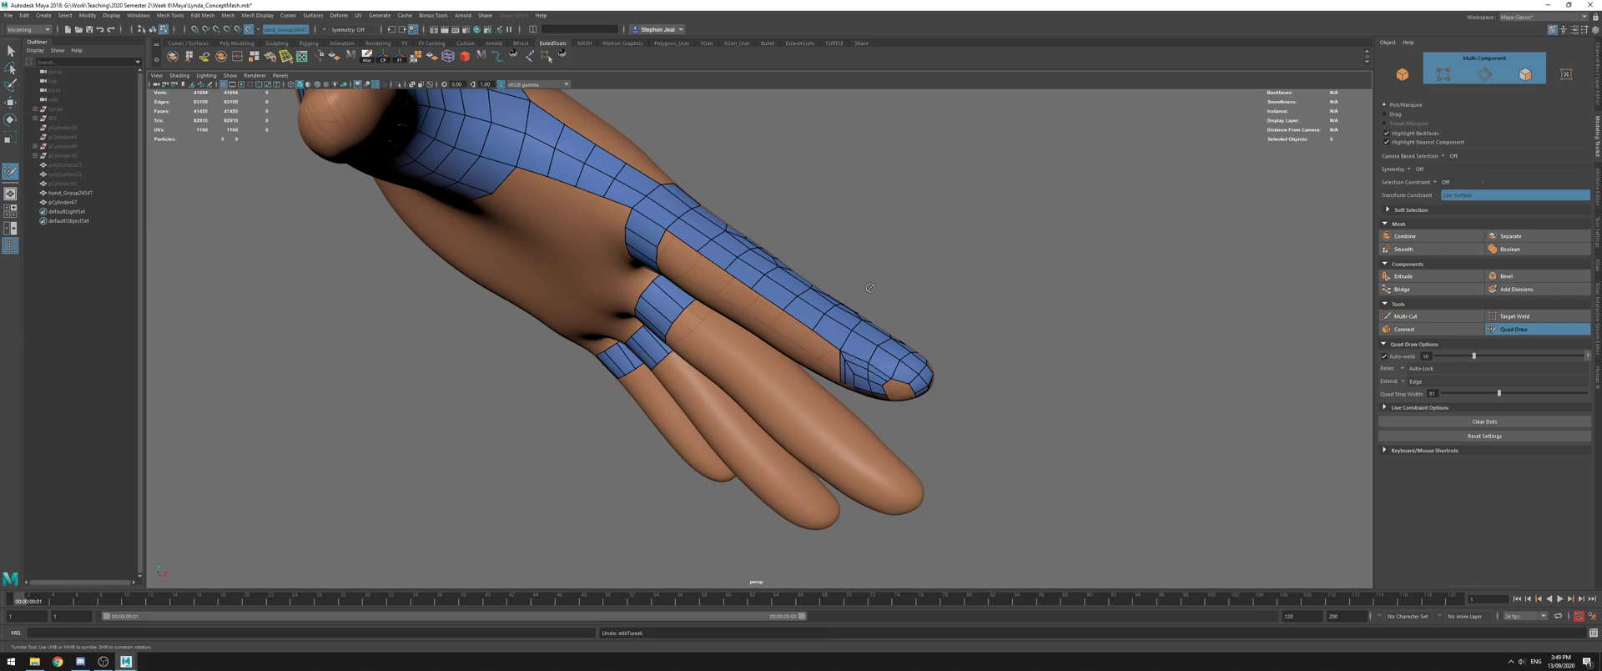
key("ctrl+z")
key("ctrl+z")
left_click_drag(870, 288, 956, 307, "alt")
key("ctrl+z")
key("ctrl+z")
key("ctrl+z")
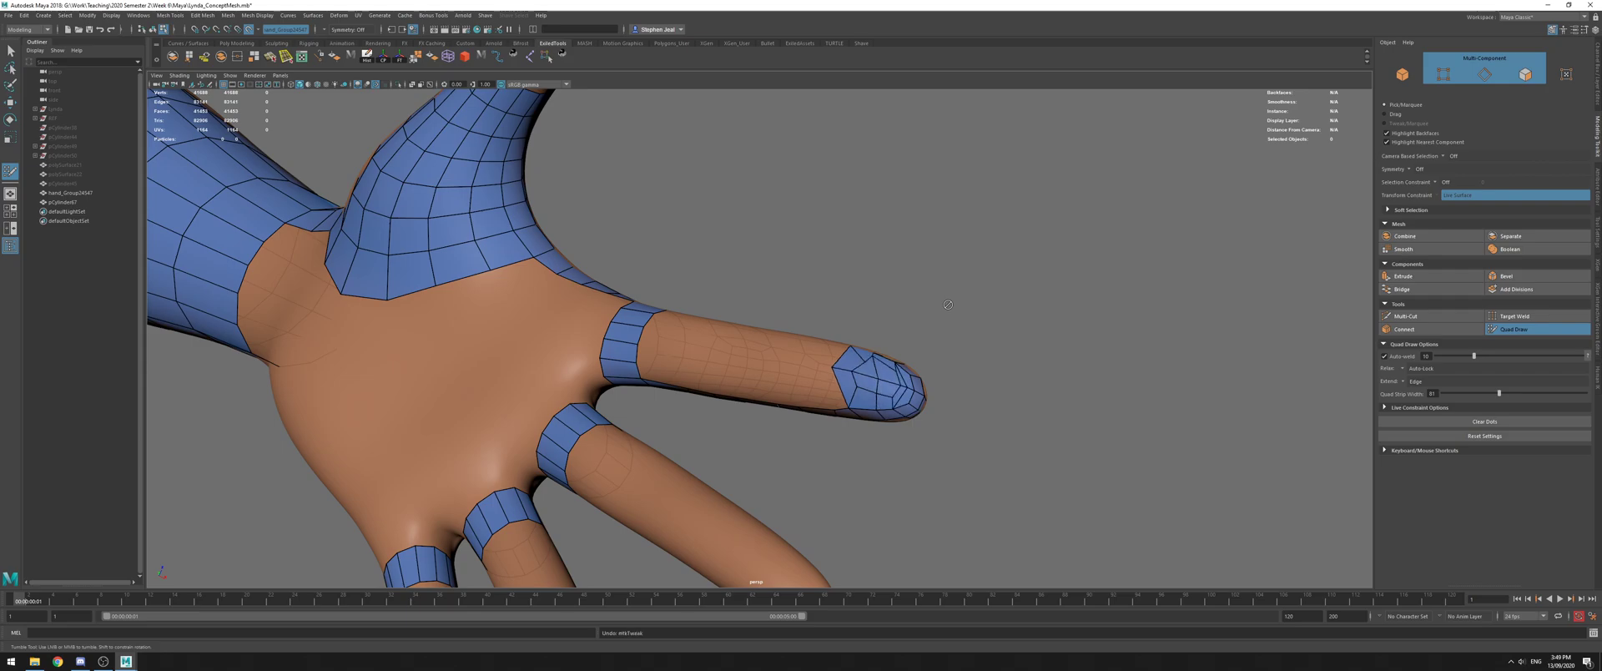
key("ctrl+z")
key("ctrl+z")
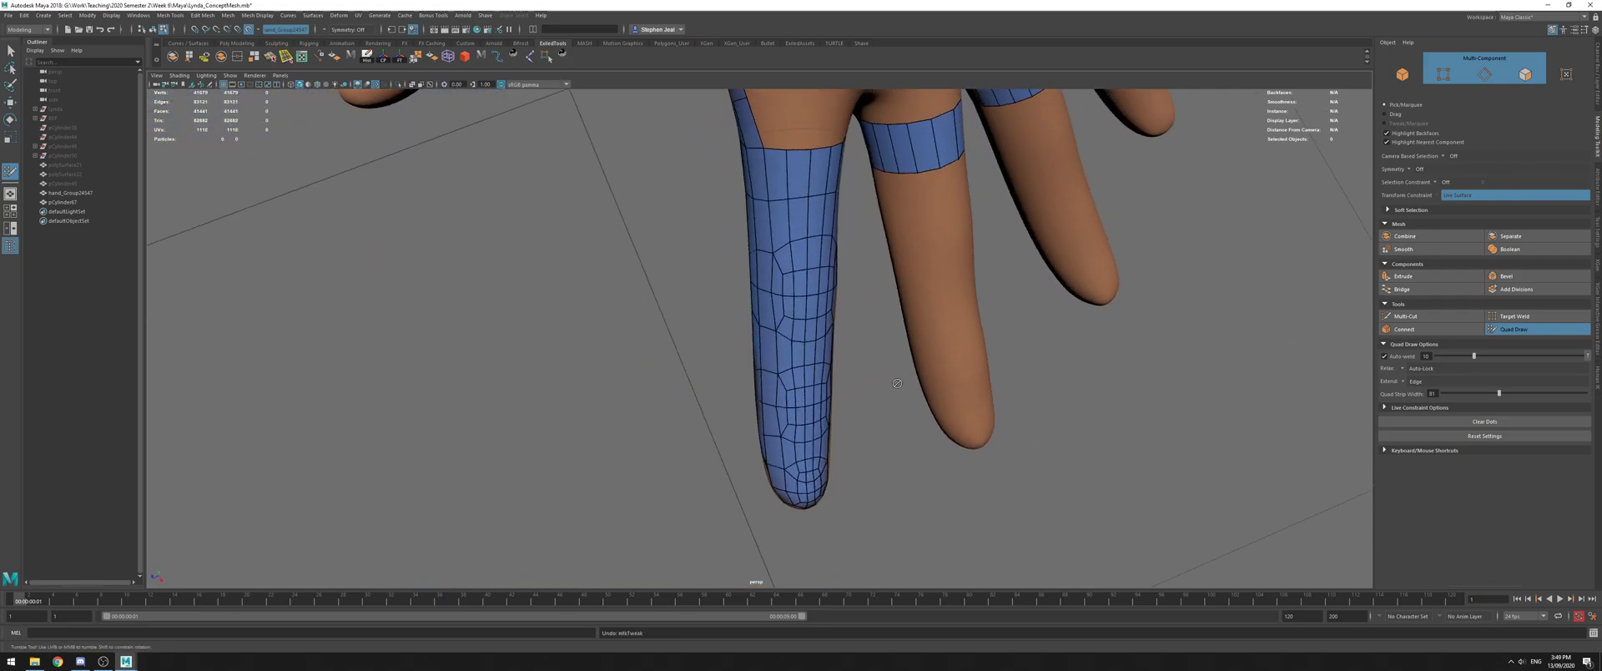
Roll the index finger retopology back to before its back patch was joined to the base band
left_click_drag(897, 382, 865, 377, "alt")
left_click_drag(836, 422, 879, 373, "alt")
key("ctrl+z")
key("ctrl+z")
key("ctrl+z")
key("ctrl+z")
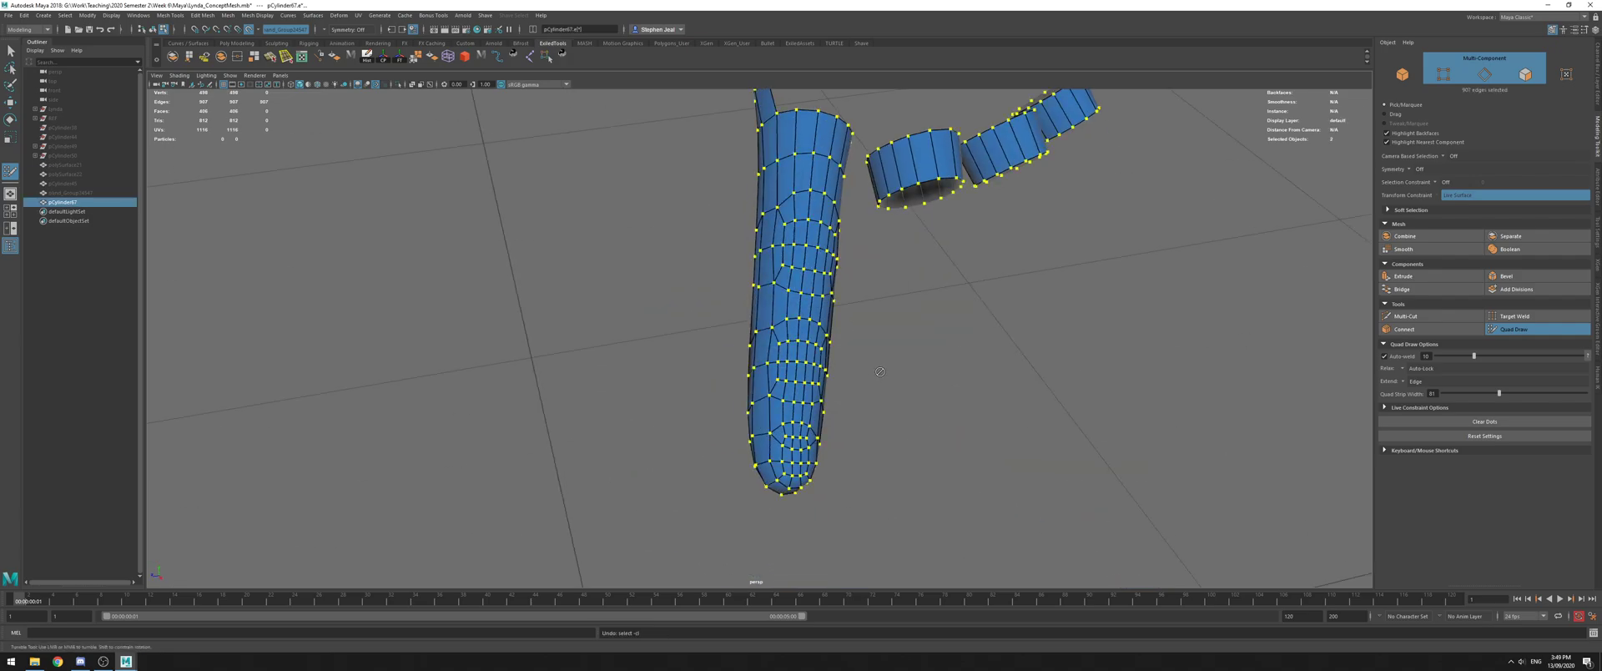
key("ctrl+z")
key("ctrl+z")
key("ctrl+z")
key("ctrl+z")
key("ctrl+z")
key("ctrl+z")
key("ctrl+z")
key("ctrl+z")
key("ctrl+z")
key("ctrl+z")
key("ctrl+z")
key("ctrl+z")
key("ctrl+z")
key("ctrl+z")
key("ctrl+z")
key("ctrl+z")
key("ctrl+z")
key("ctrl+z")
key("ctrl+z")
key("shift+z")
key("shift+z")
key("shift+z")
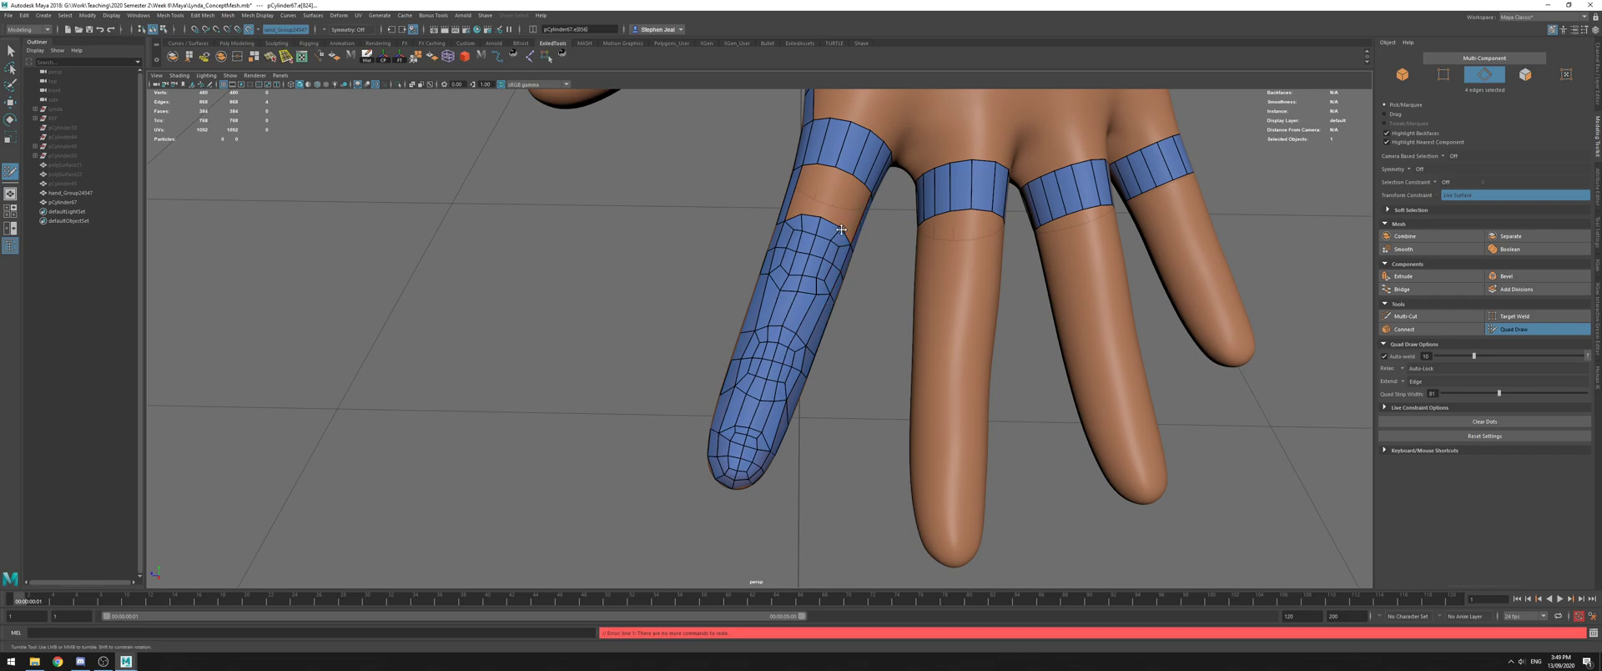
Fill the gap between the thumb-web strip and the index finger's base band, and adjust the mesh along the finger's side
left_click_drag(744, 477, 680, 256, "alt")
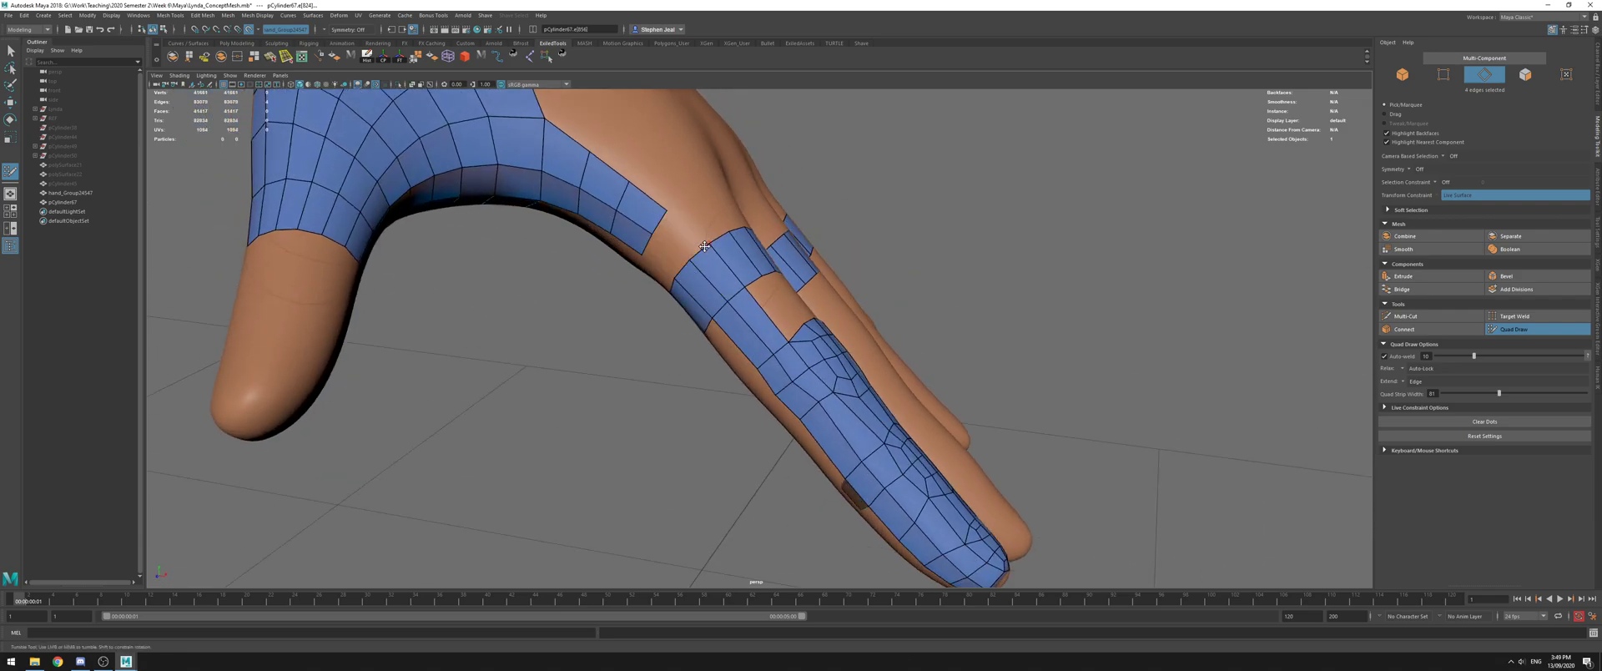
key("q")
left_click(1517, 329)
left_click_drag(1013, 345, 1007, 382, "alt")
mouse_move(852, 366)
left_mouse_down("alt")
mouse_move(776, 363)
mouse_move(783, 398)
left_mouse_up("alt")
left_click_drag(802, 416, 808, 425)
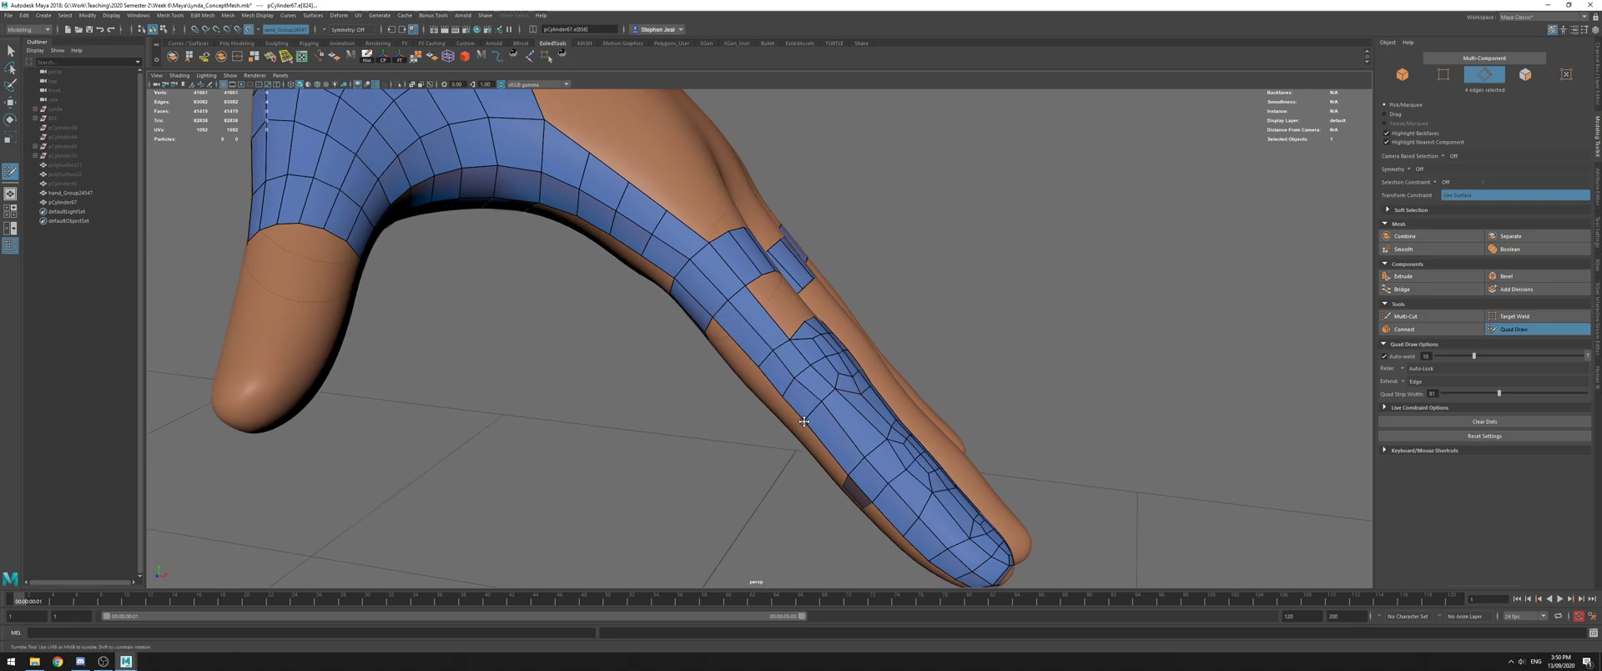
Delete a surplus edge on the back of the index finger near the gap below its base band
left_click_drag(740, 289, 791, 353, "alt")
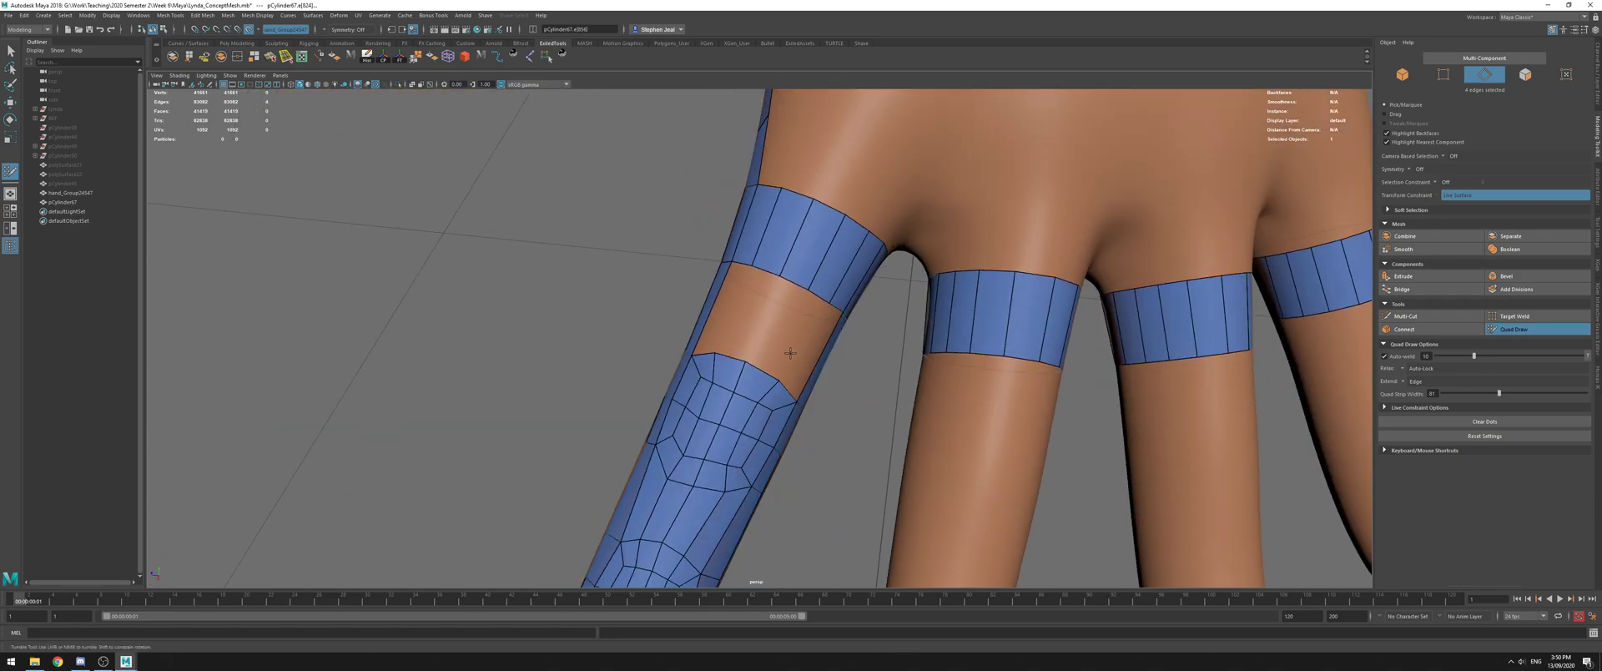
mouse_move(829, 257)
left_mouse_down("alt")
mouse_move(834, 273)
mouse_move(790, 272)
mouse_move(816, 267)
left_mouse_up("alt")
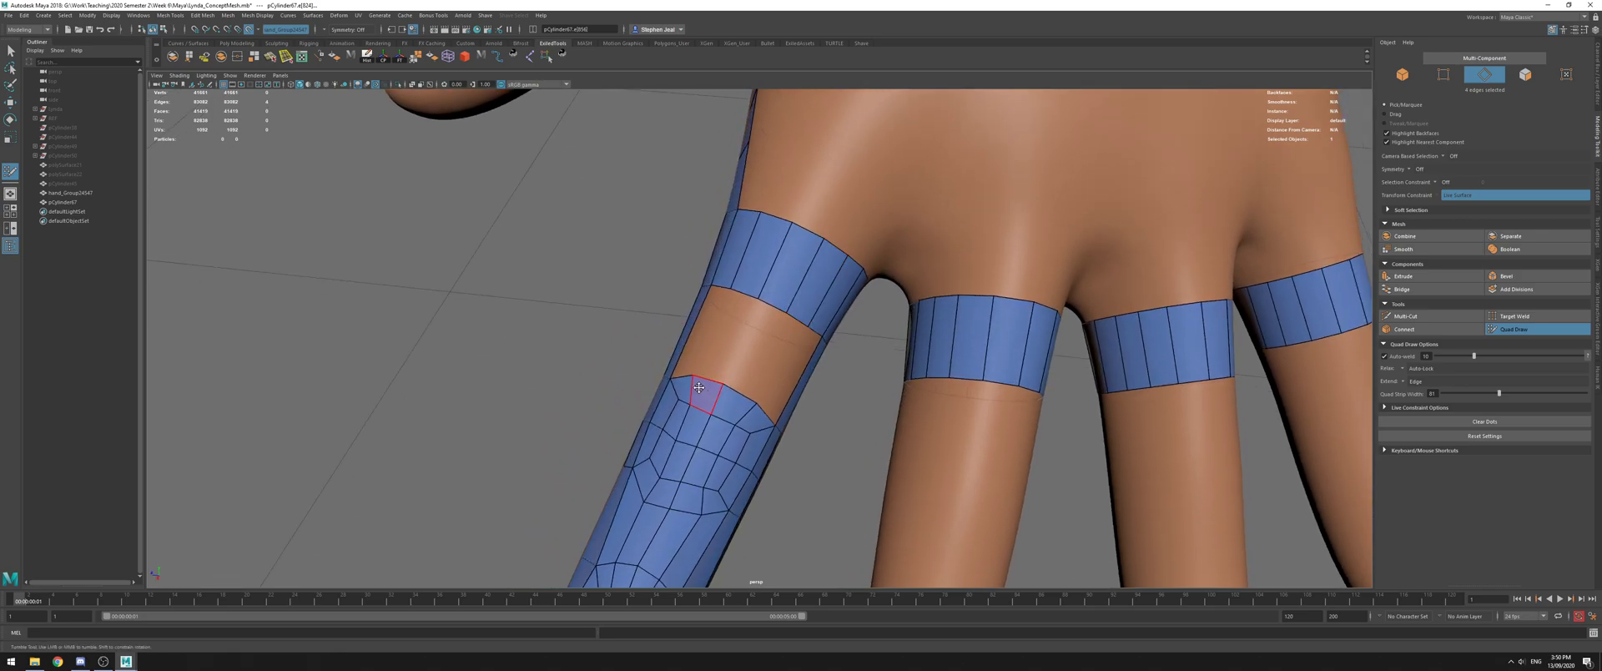
left_click(756, 419, "ctrl+shift")
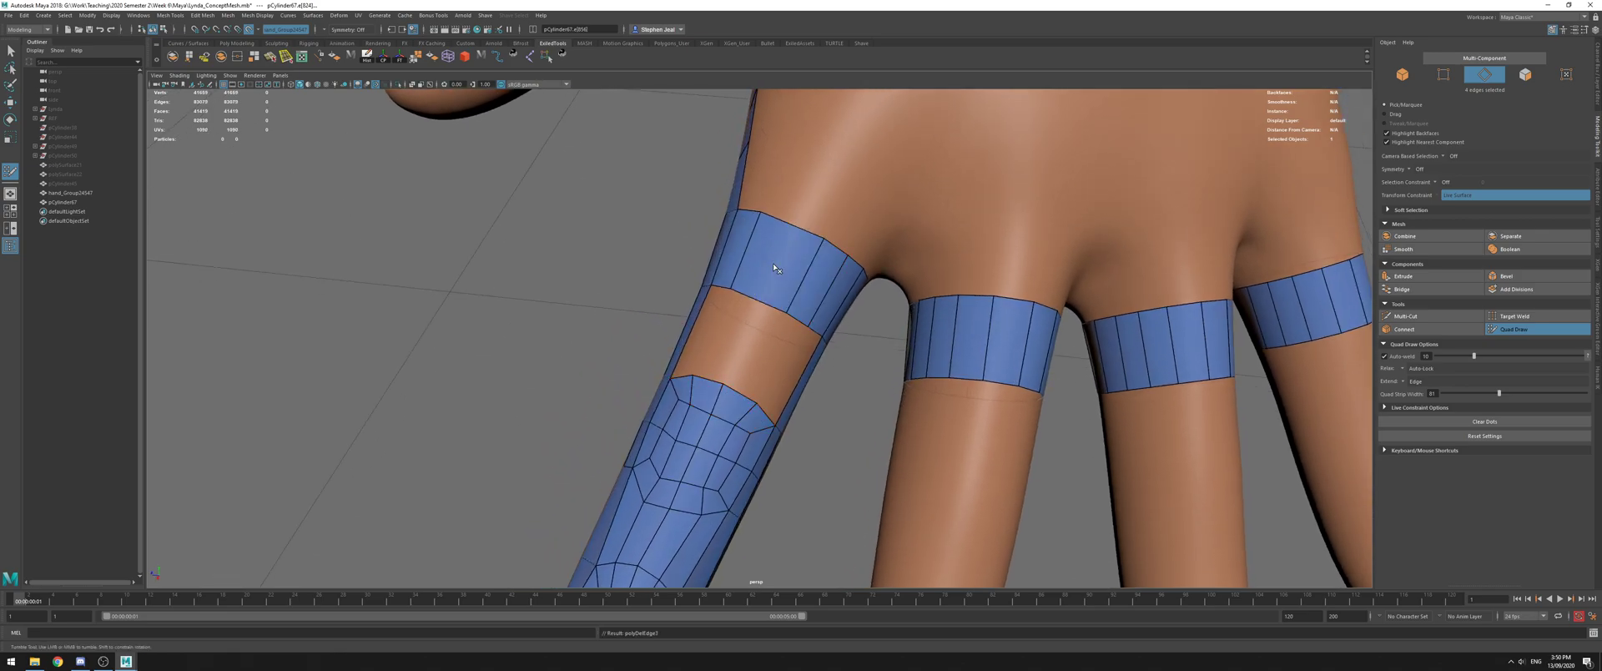
Fill the gap between the index finger's base ring and its knuckle topology on the back of the hand with quads
left_click_drag(777, 275, 812, 306)
left_click(755, 315, "shift")
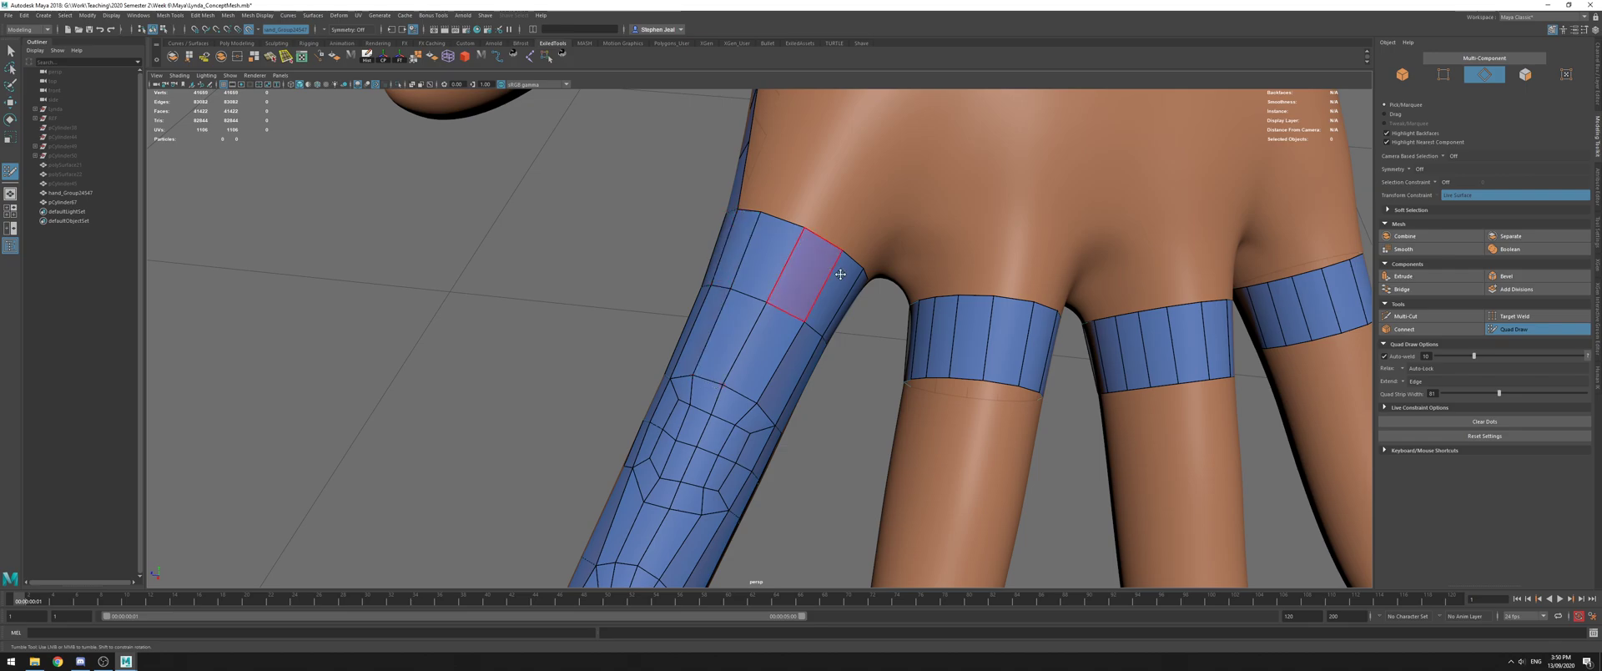
mouse_move(757, 399)
left_mouse_down("shift")
mouse_move(703, 388)
mouse_move(734, 367)
mouse_move(717, 332)
mouse_move(812, 346)
mouse_move(770, 328)
left_mouse_up("shift")
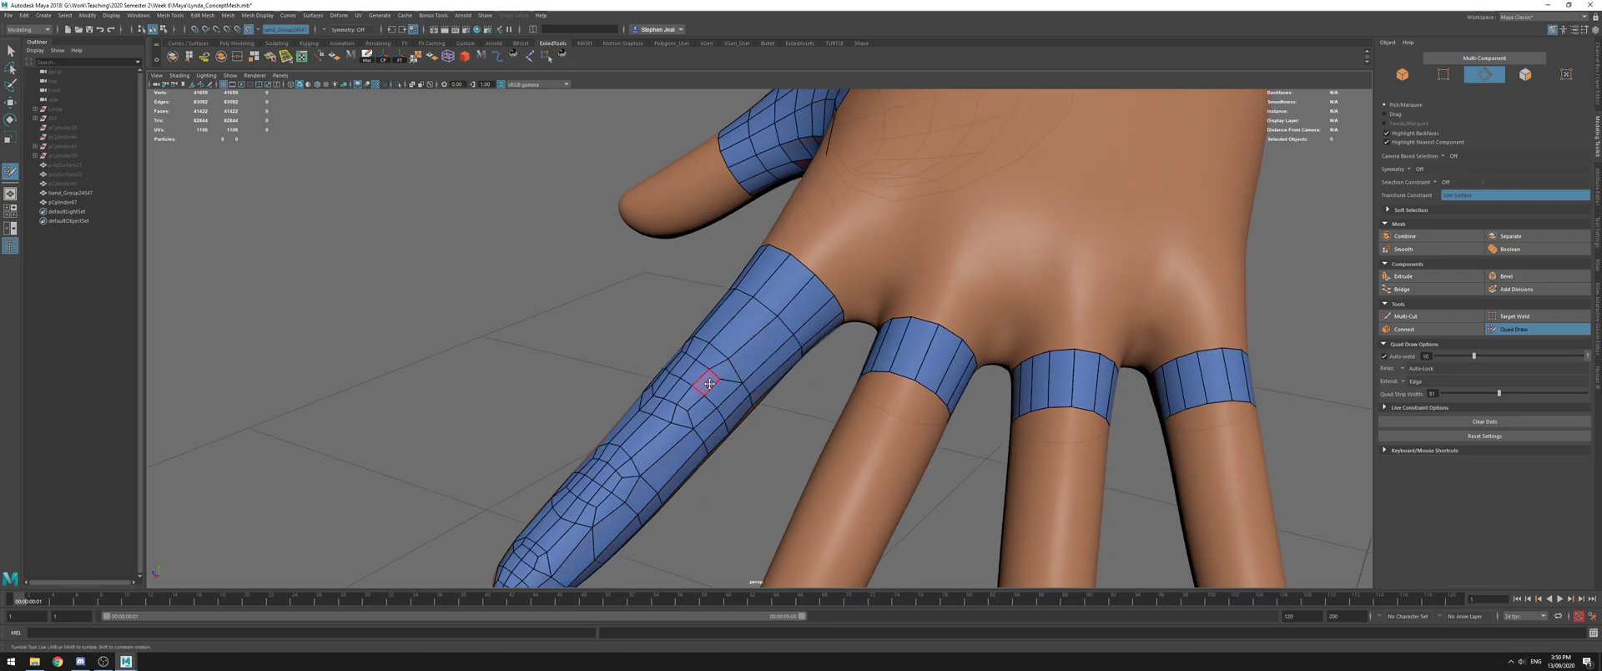
left_click_drag(706, 385, 785, 328, "alt")
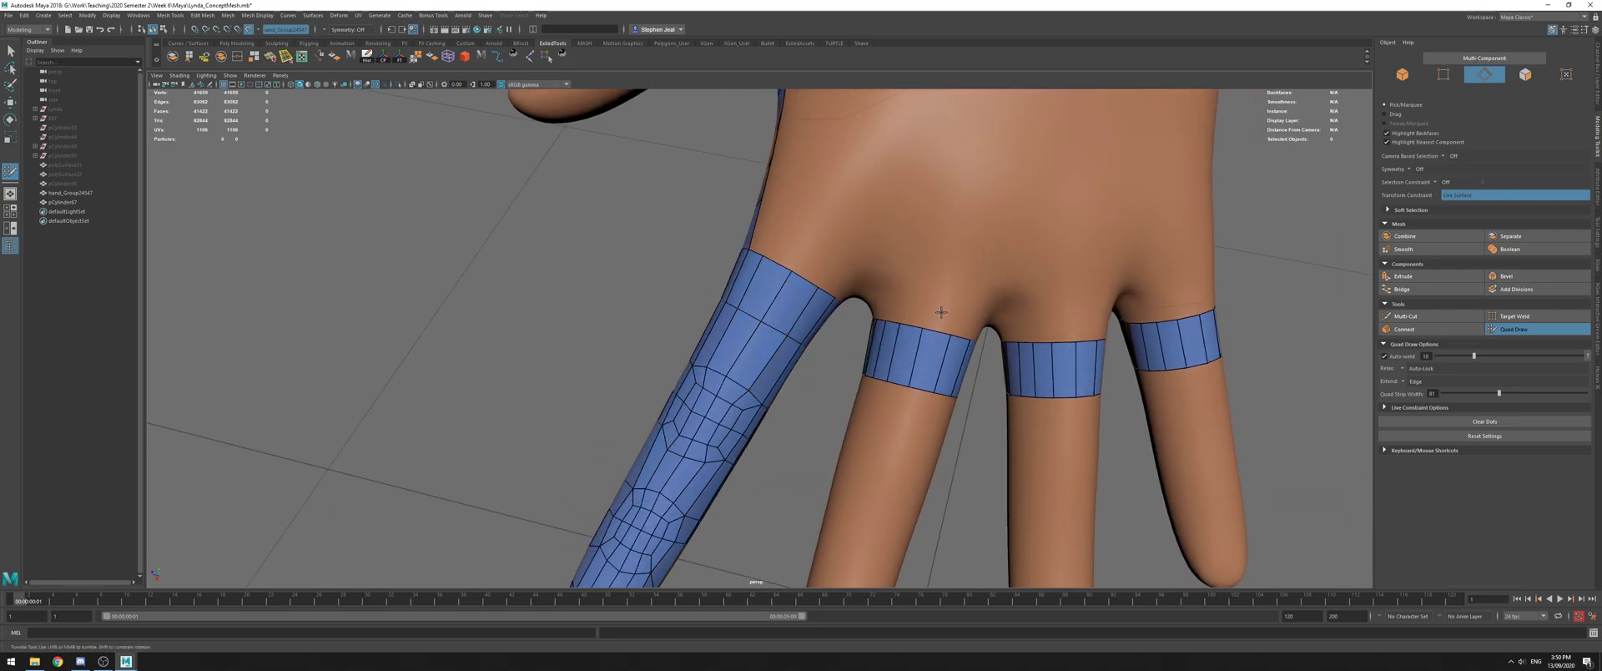
Fill a small patch of quads from the placed dots on the pad of the index fingertip and relax it
left_click_drag(922, 355, 911, 272, "alt")
left_click_drag(763, 310, 756, 350, "alt")
middle_click_drag(756, 351, 780, 192, "alt")
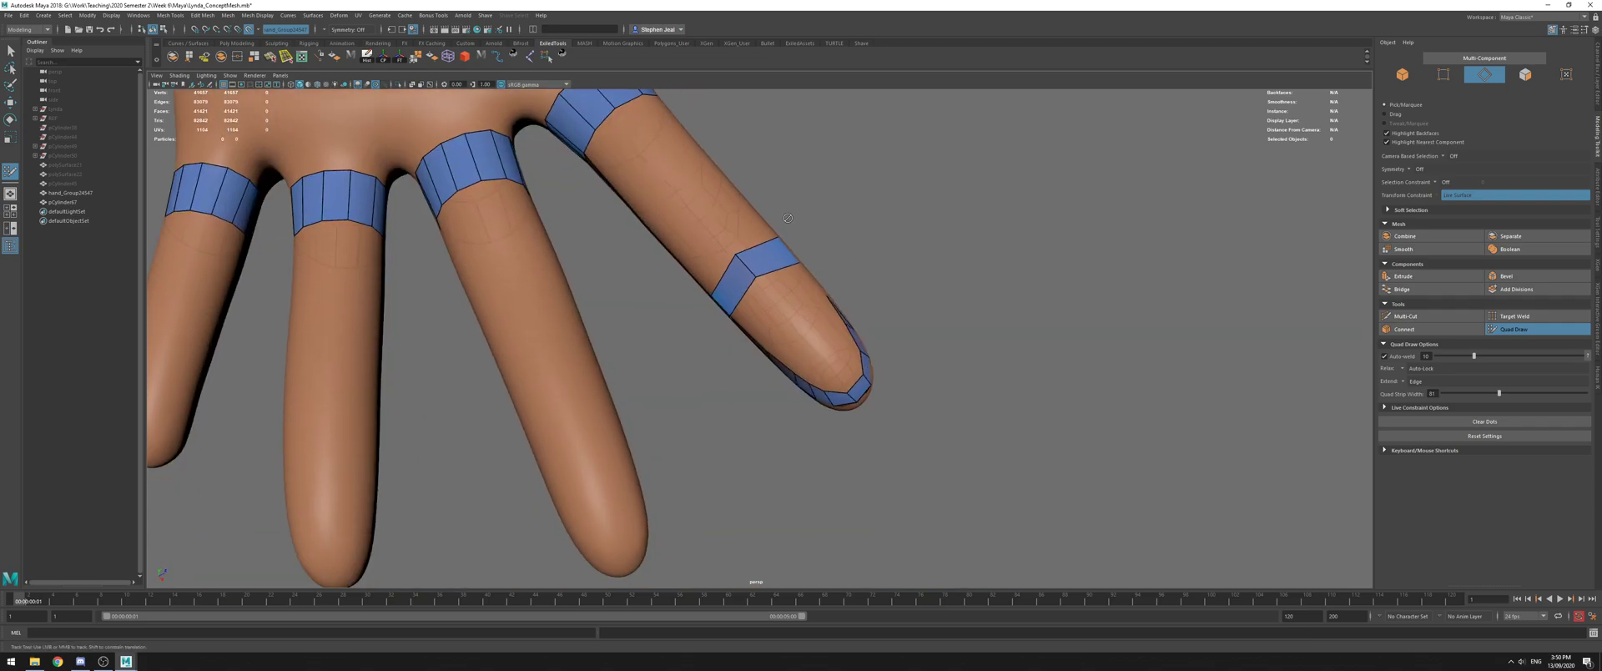
mouse_move(738, 284)
left_mouse_down("alt")
mouse_move(727, 329)
mouse_move(778, 293)
mouse_move(739, 278)
mouse_move(791, 344)
left_mouse_up("alt")
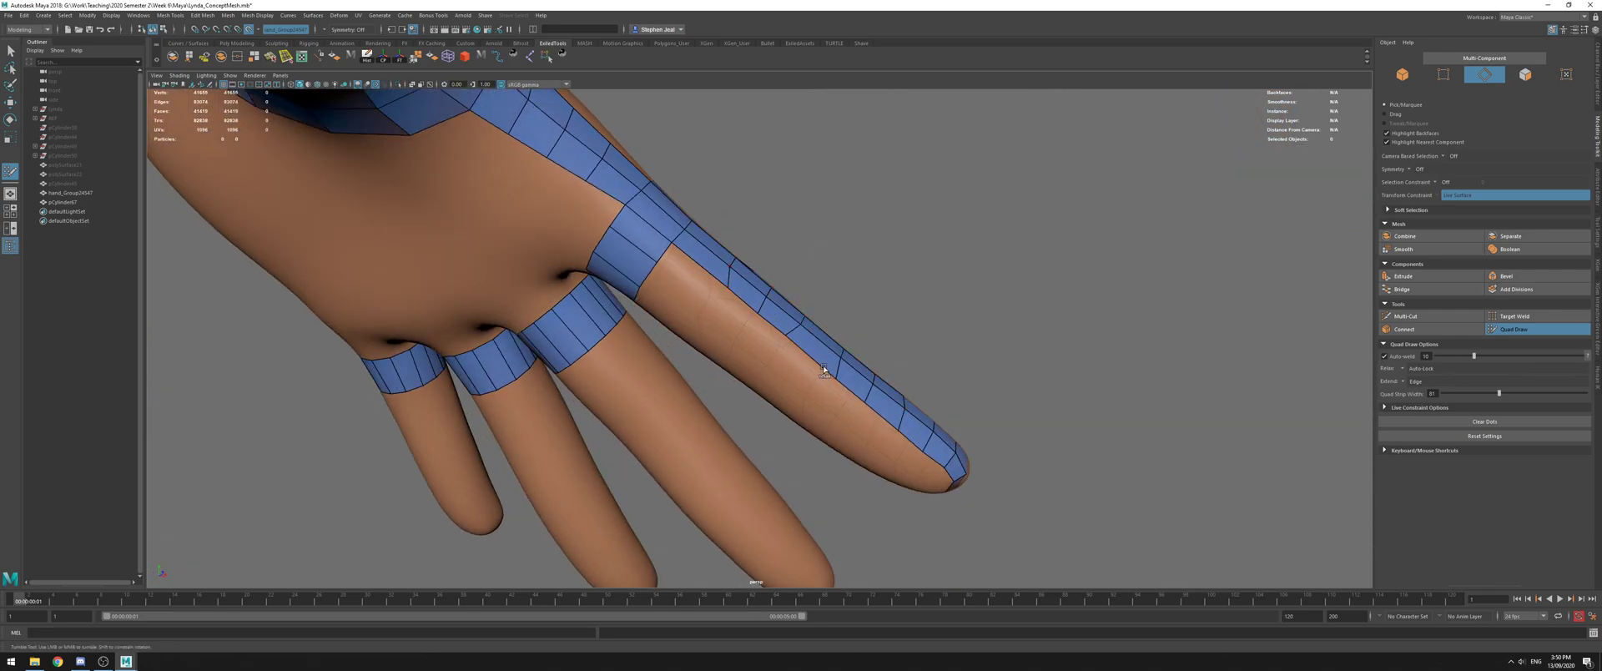
mouse_move(889, 422)
left_mouse_down("alt")
mouse_move(693, 434)
mouse_move(833, 451)
mouse_move(937, 401)
mouse_move(839, 320)
mouse_move(843, 259)
mouse_move(868, 375)
mouse_move(889, 392)
mouse_move(878, 292)
mouse_move(774, 350)
mouse_move(738, 321)
mouse_move(766, 258)
mouse_move(733, 268)
mouse_move(735, 254)
mouse_move(669, 229)
mouse_move(716, 249)
mouse_move(901, 472)
mouse_move(870, 394)
mouse_move(728, 289)
mouse_move(692, 250)
mouse_move(701, 227)
mouse_move(755, 317)
mouse_move(708, 257)
mouse_move(719, 338)
mouse_move(724, 284)
left_mouse_up("alt")
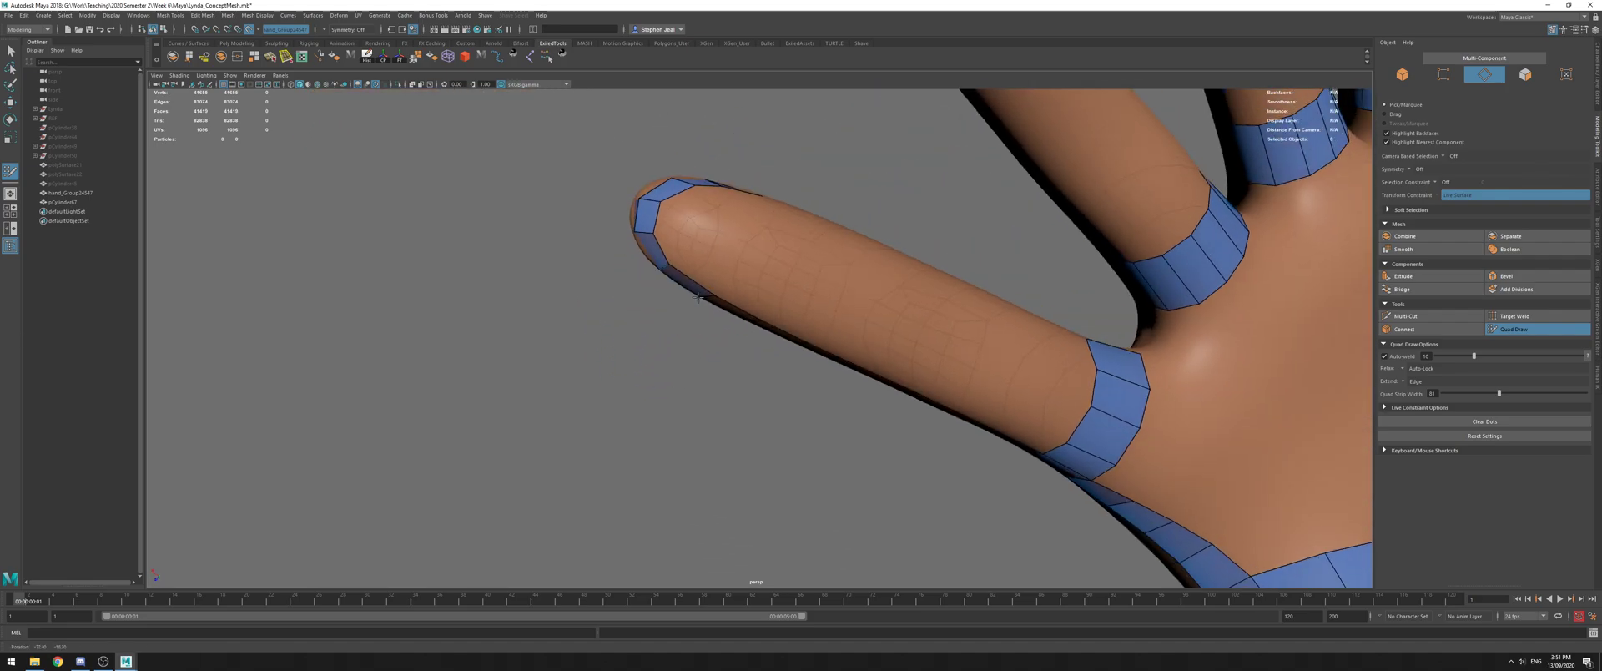
middle_click_drag(724, 284, 637, 325, "alt")
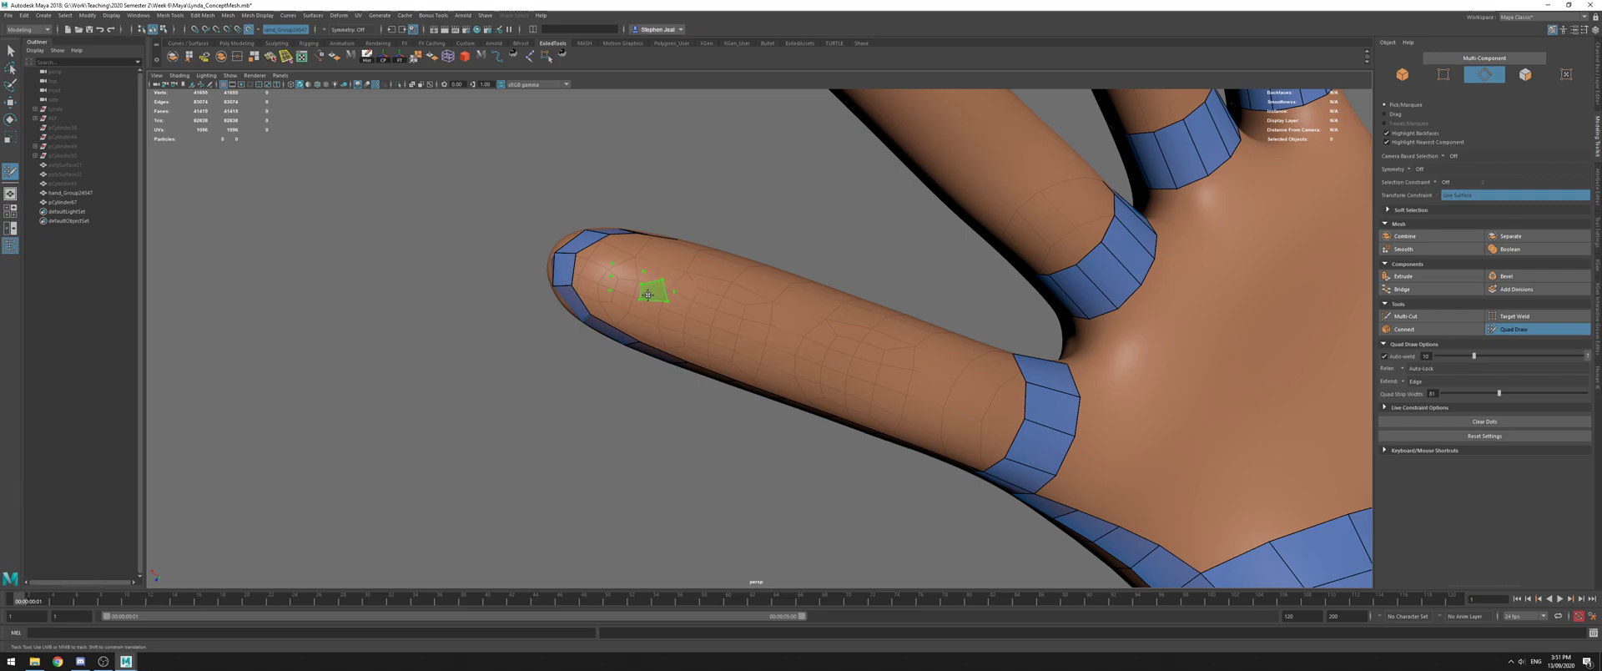
scroll(595, 272, "up", 3)
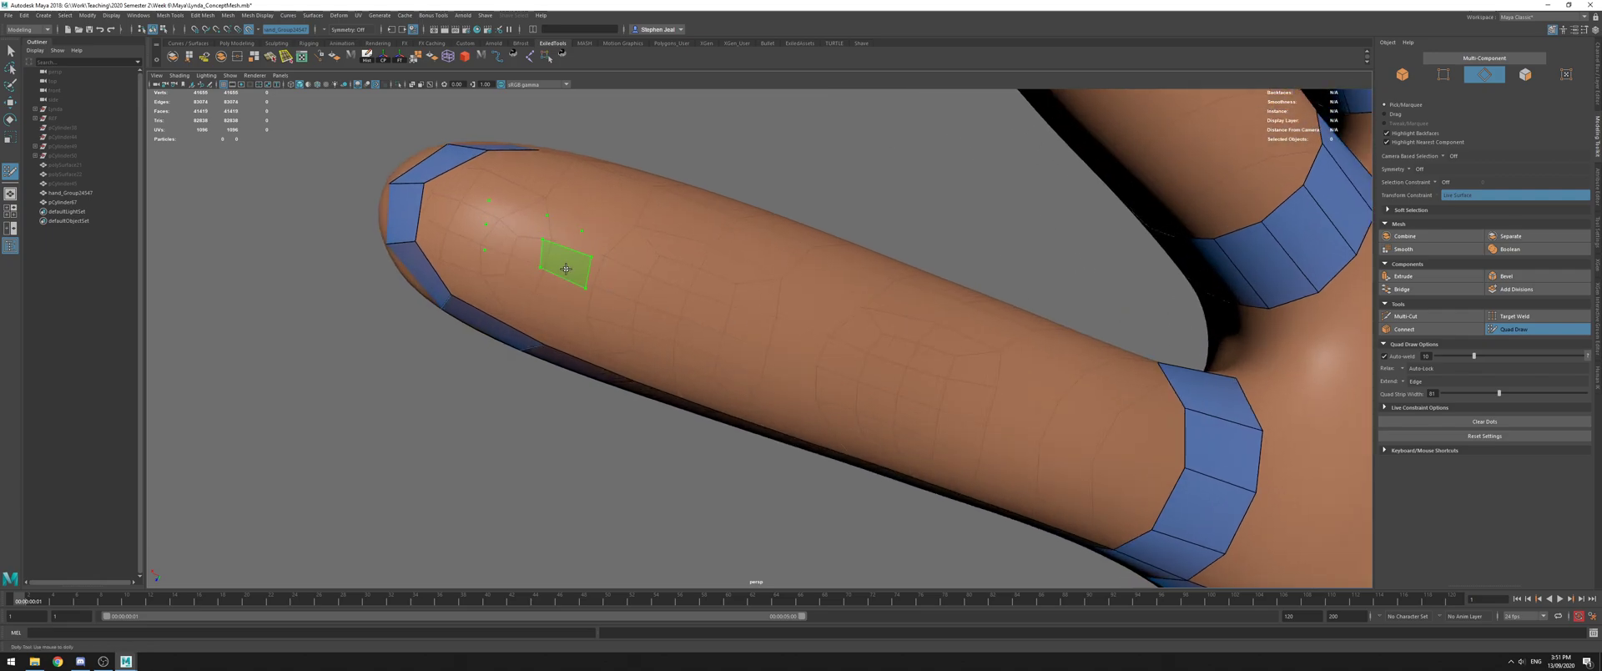
left_click(512, 246, "shift")
left_click(565, 262, "shift")
left_click(512, 219, "shift")
left_click(564, 237, "shift")
mouse_move(588, 279)
left_mouse_down("shift")
mouse_move(575, 220)
mouse_move(577, 243)
left_mouse_up("shift")
Set the Quad Draw extend mode to Border and extend the fingertip pad patch outward all around
left_click(1411, 382)
left_click(1419, 394)
left_click_drag(542, 260, 584, 265)
left_click_drag(703, 260, 743, 290, "alt")
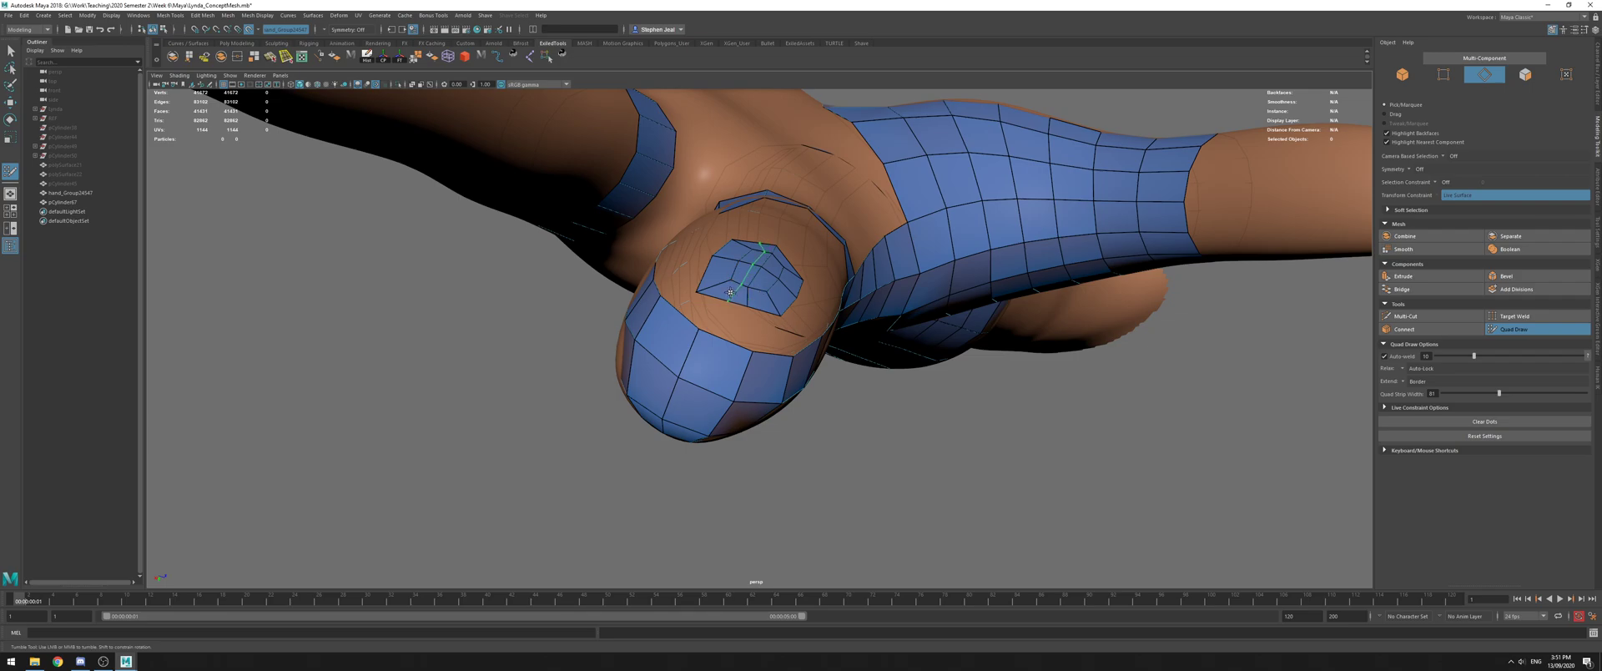
Insert an edge loop across the fingertip pad patch and extend its border towards the surrounding fingertip strips
left_click(730, 292, "ctrl")
left_click_drag(740, 309, 727, 345, "shift")
key("ctrl+z")
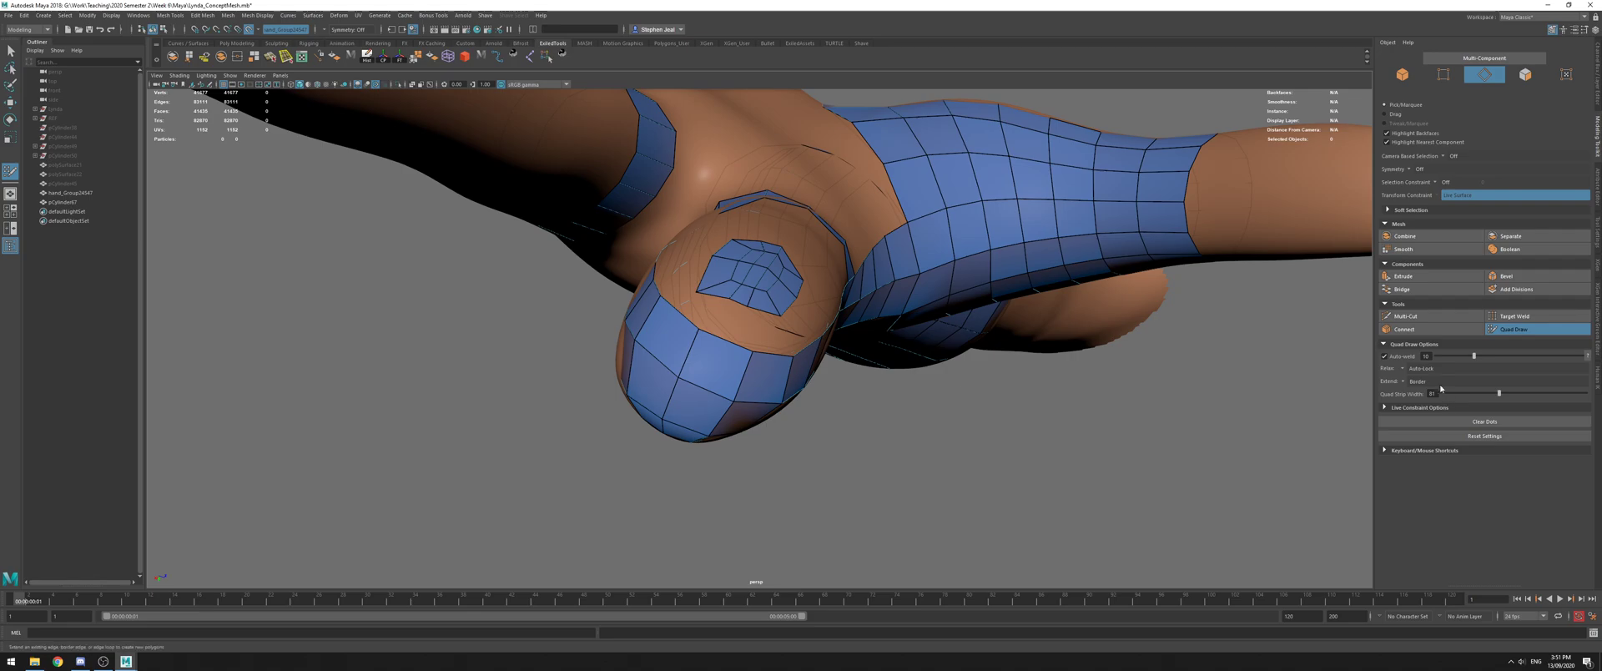
left_click_drag(739, 305, 665, 317)
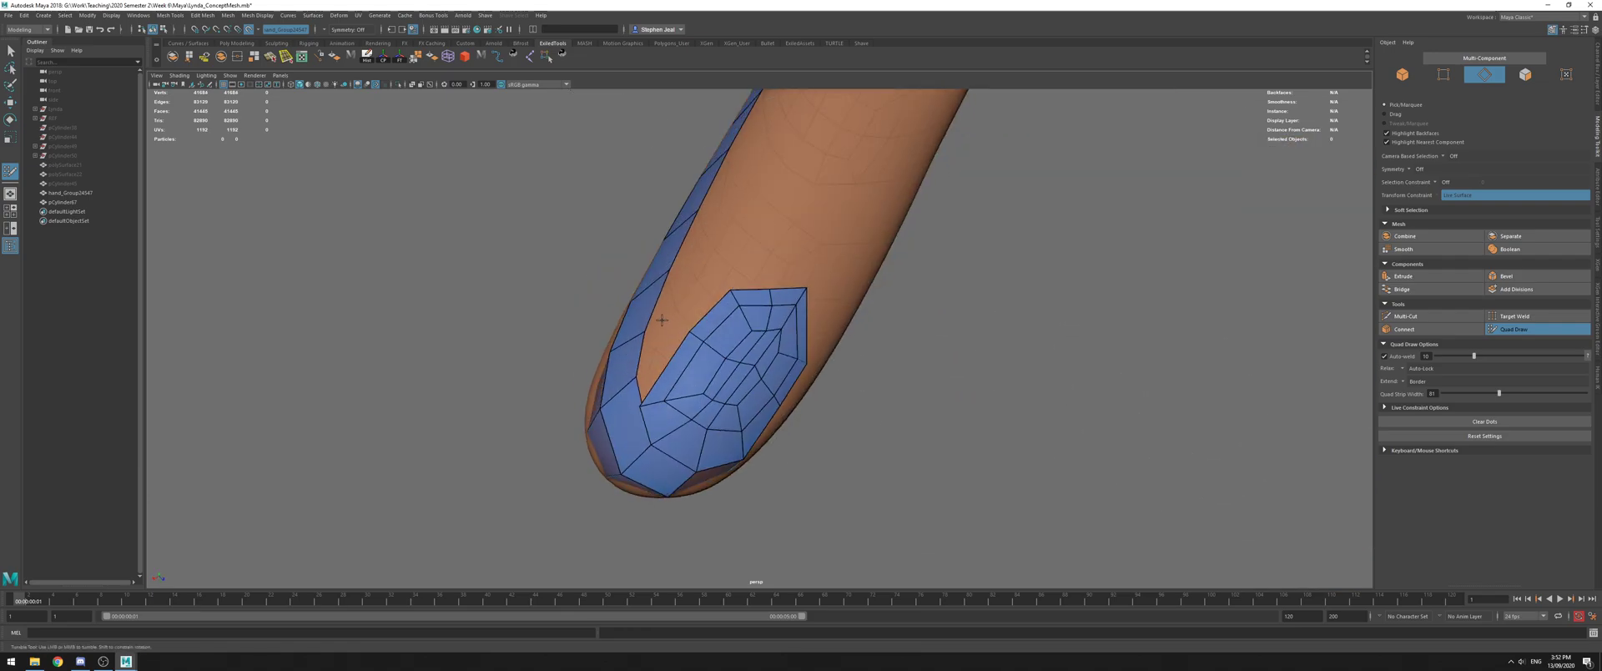
Move the pad patch's border vertices towards the surrounding fingertip strip and fill the remaining gap between them
mouse_move(642, 406)
left_mouse_down()
mouse_move(636, 378)
mouse_move(630, 389)
left_mouse_up()
left_click_drag(689, 332, 787, 379)
mouse_move(767, 292)
left_mouse_down()
mouse_move(755, 240)
mouse_move(815, 296)
mouse_move(667, 330)
mouse_move(797, 373)
mouse_move(739, 279)
left_mouse_up()
left_click(816, 340, "shift")
Relax the quads of the pad patch from the side of the index fingertip
left_click_drag(815, 340, 785, 334, "alt")
left_click_drag(771, 378, 757, 378, "alt")
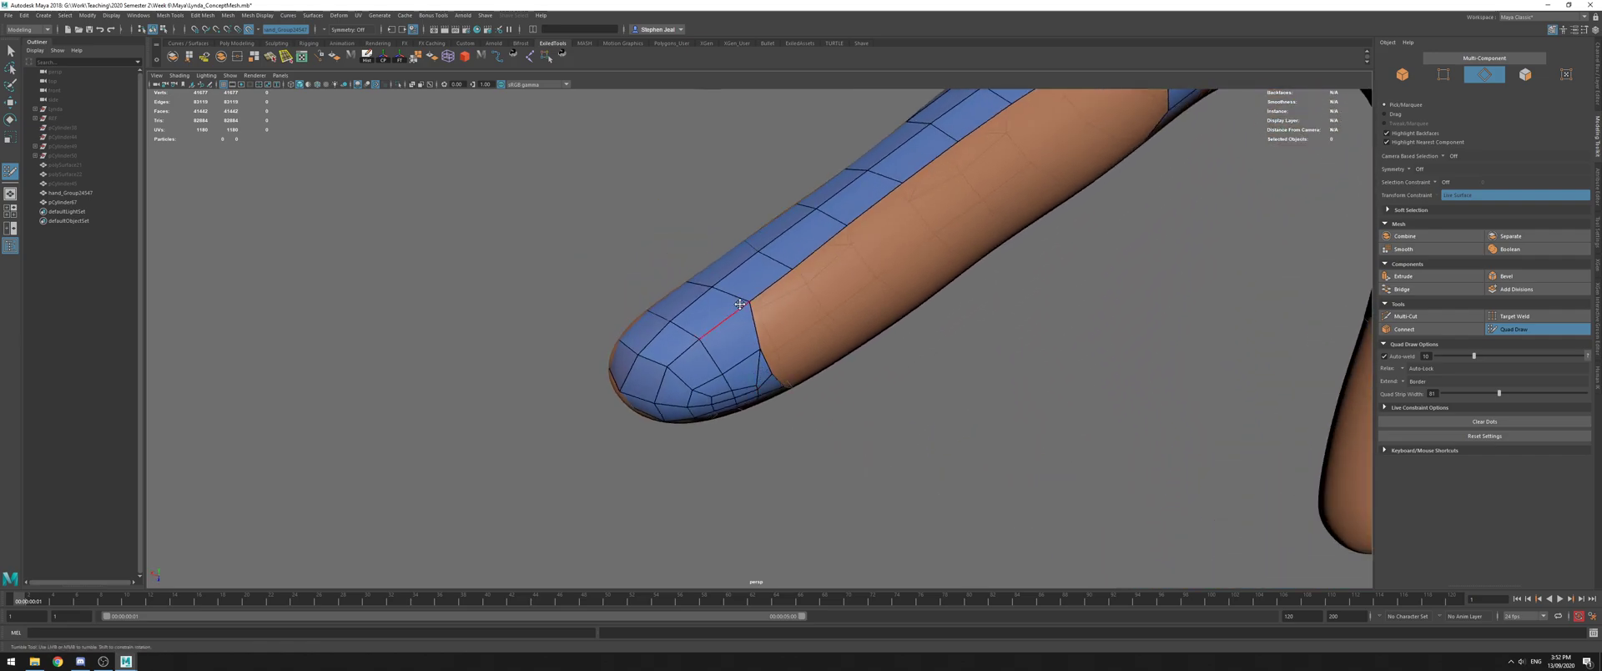
mouse_move(760, 363)
left_mouse_down("alt")
mouse_move(751, 294)
mouse_move(709, 316)
mouse_move(830, 317)
mouse_move(724, 278)
mouse_move(734, 305)
left_mouse_up("alt")
left_click_drag(734, 305, 788, 390, "alt")
mouse_move(782, 344)
left_mouse_down("shift")
mouse_move(718, 383)
mouse_move(741, 380)
mouse_move(769, 407)
mouse_move(782, 408)
mouse_move(733, 392)
mouse_move(799, 396)
left_mouse_up("shift")
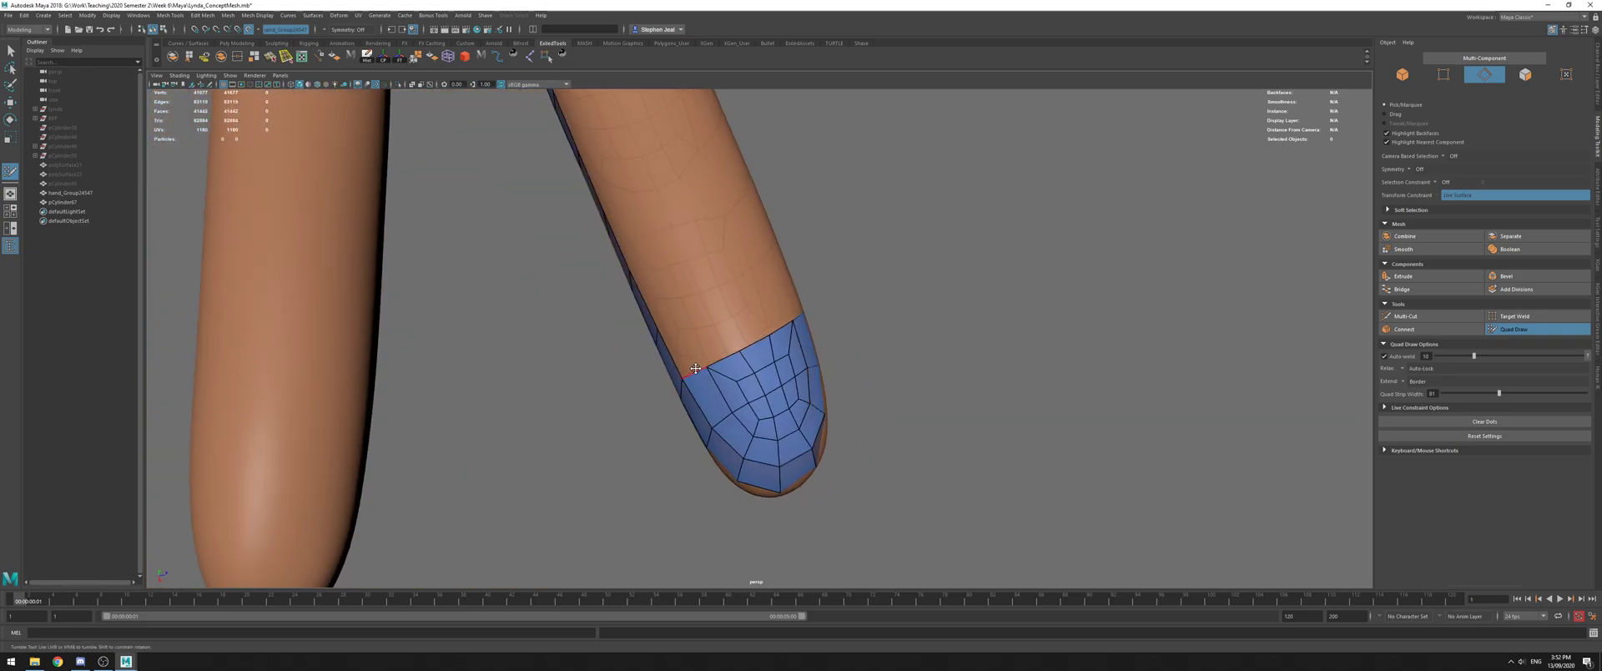
Inspect the edges along the fingertip patch's open border with the hand mesh hidden, returning to Quad Draw with the hand shown
key("q")
left_click_drag(694, 367, 797, 372, "alt")
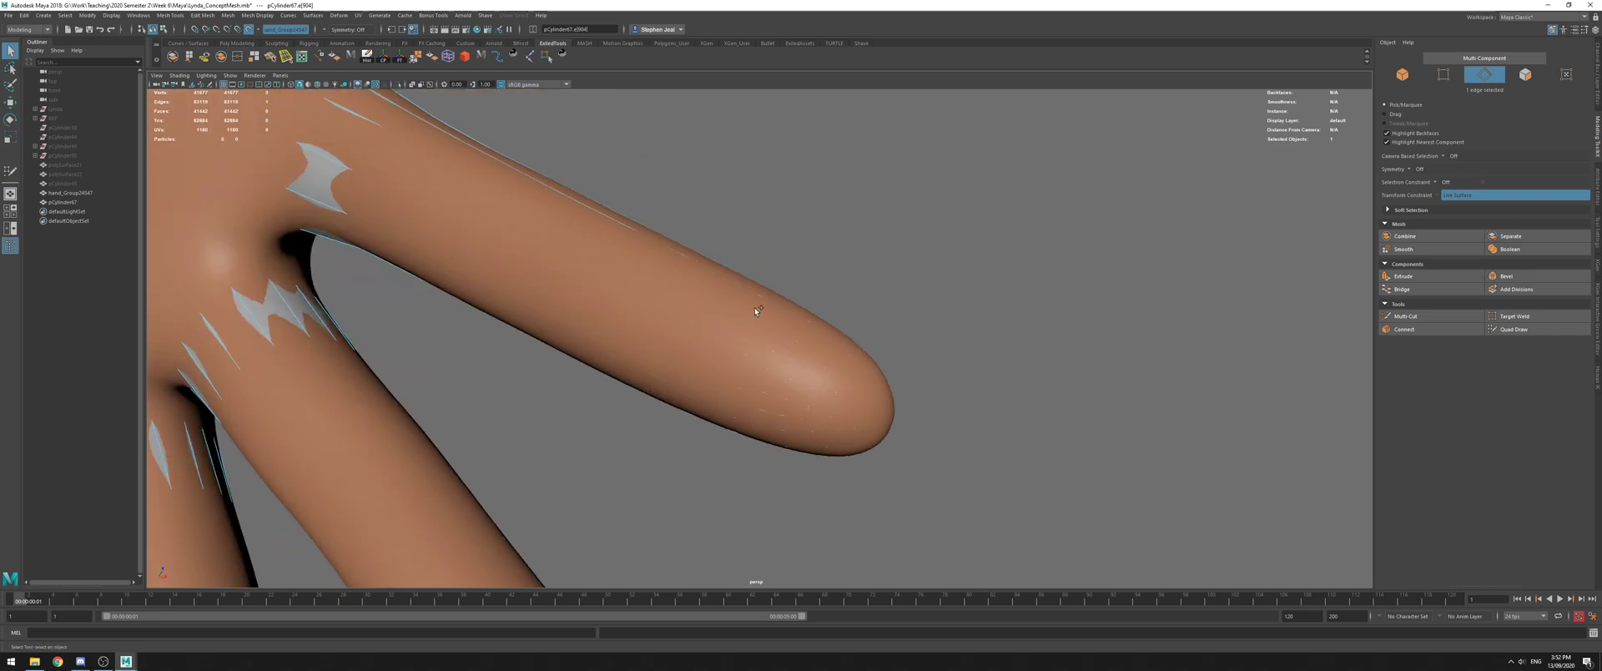
left_click(1514, 329)
mouse_move(918, 375)
left_mouse_down("alt")
mouse_move(1032, 393)
mouse_move(731, 325)
mouse_move(712, 268)
mouse_move(759, 261)
mouse_move(916, 382)
mouse_move(930, 372)
mouse_move(784, 271)
mouse_move(899, 272)
mouse_move(851, 314)
mouse_move(839, 260)
left_mouse_up("alt")
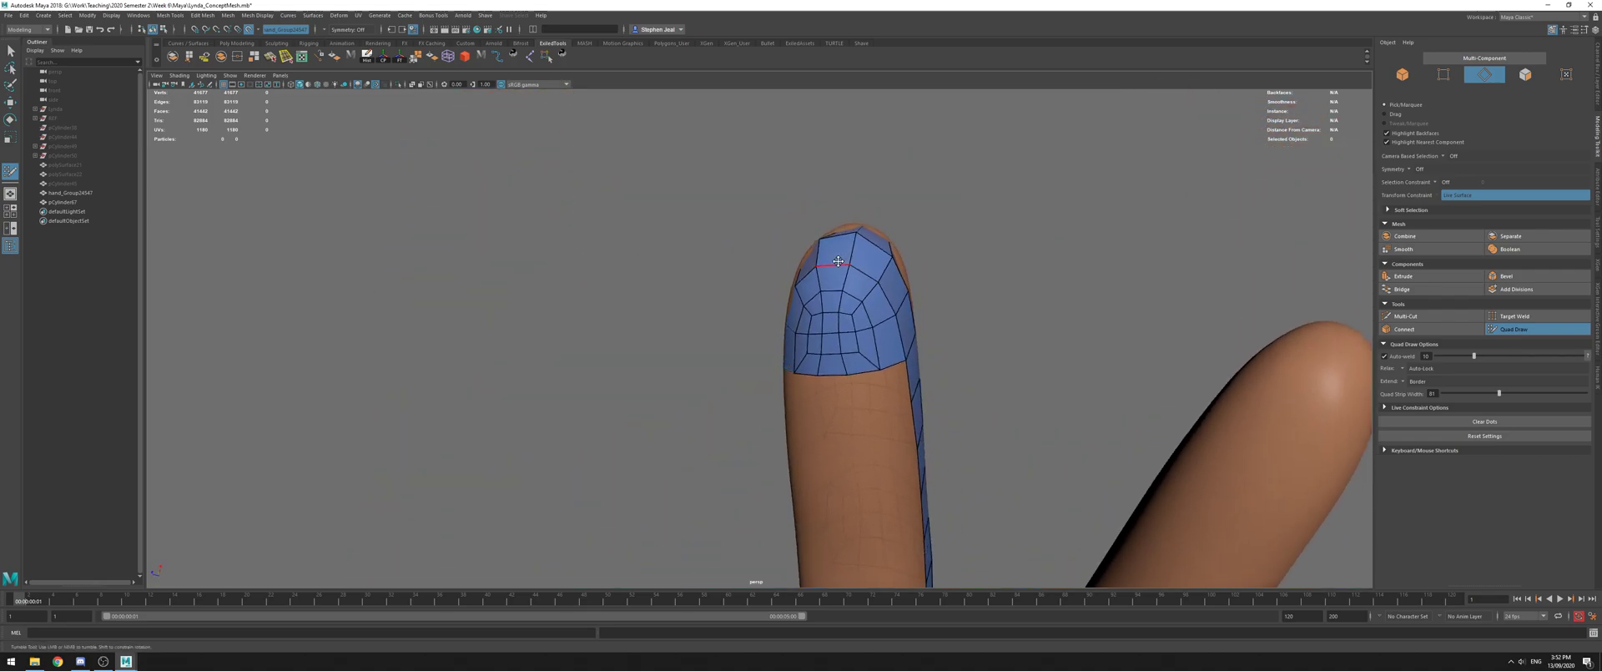
mouse_move(861, 373)
left_mouse_down("ctrl+shift")
mouse_move(815, 358)
mouse_move(812, 374)
mouse_move(845, 368)
left_mouse_up("ctrl+shift")
key("q")
left_click(790, 373)
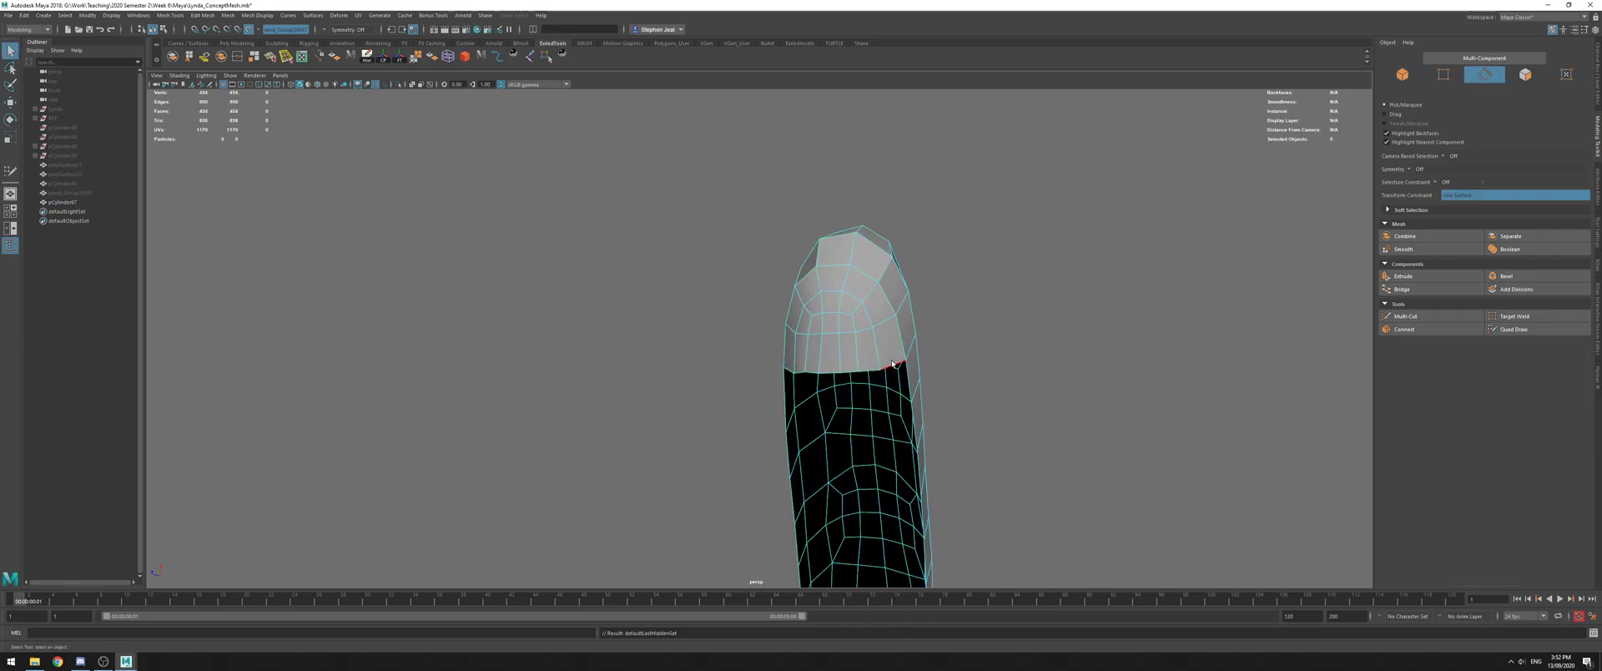
left_click(1527, 334)
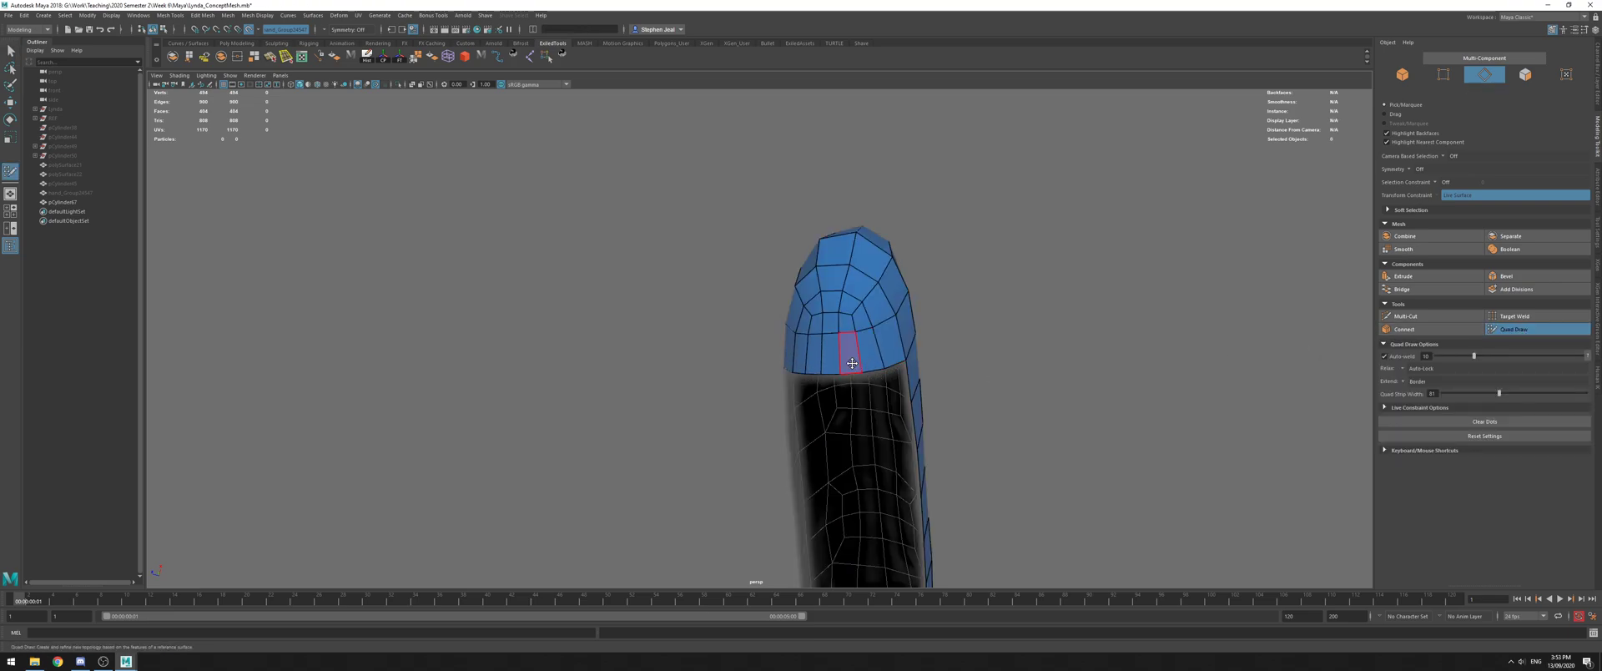
key("ctrl+shift+h")
Delete the inner faces of the fingertip pad patch, keeping the outer ring of quads around the tip
left_click_drag(851, 354, 898, 276, "alt")
mouse_move(878, 322)
left_mouse_down("alt")
mouse_move(901, 264)
mouse_move(888, 330)
left_mouse_up("alt")
left_click(882, 381, "ctrl+shift")
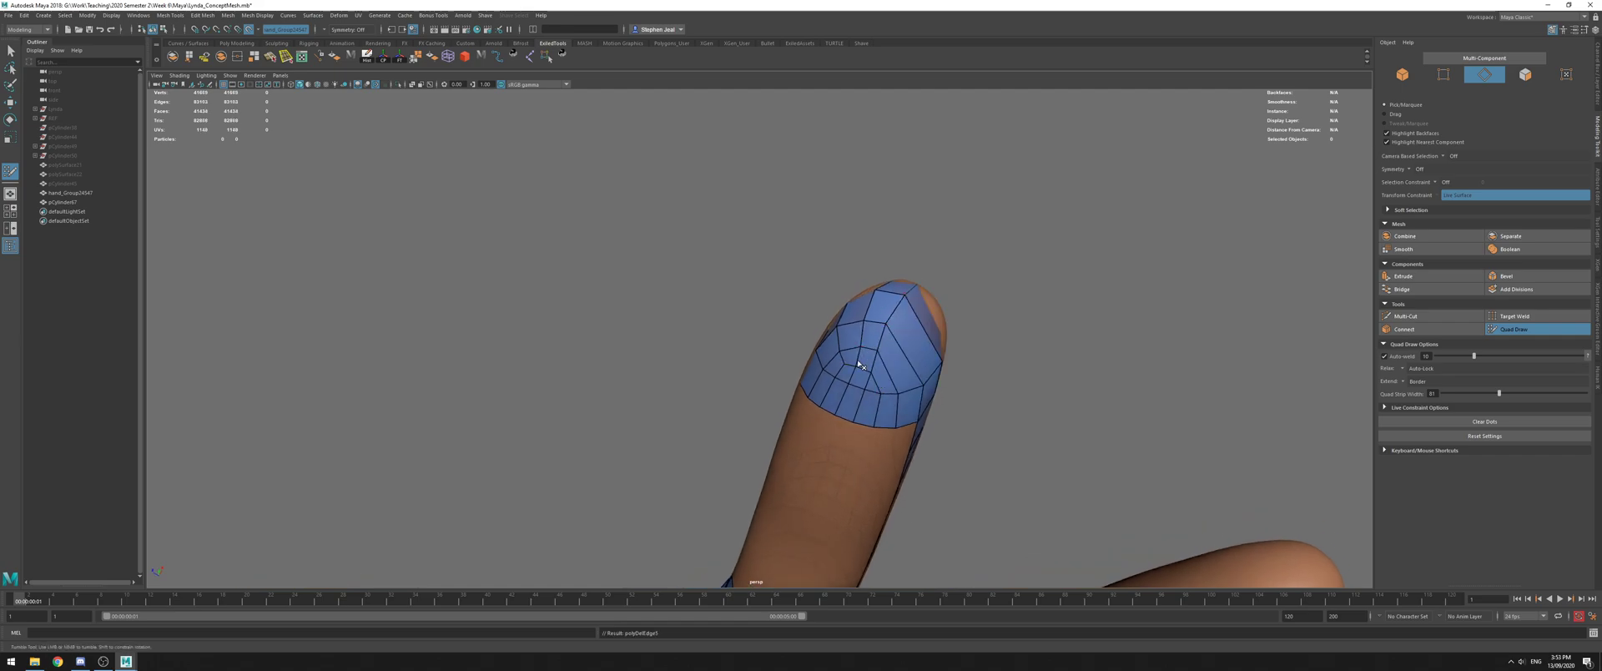
key("ctrl+z")
mouse_move(851, 363)
left_mouse_down("ctrl+shift")
mouse_move(885, 380)
mouse_move(889, 422)
left_mouse_up("ctrl+shift")
mouse_move(836, 366)
left_mouse_down("ctrl+shift")
mouse_move(835, 394)
mouse_move(920, 297)
mouse_move(879, 347)
mouse_move(758, 311)
mouse_move(885, 239)
mouse_move(816, 371)
left_mouse_up("ctrl+shift")
key("ctrl+z")
key("ctrl+z")
Set the extend mode to Edge and rebuild the pad with long quads running from the fingertip ring down the finger
left_click(1403, 381)
left_click(1420, 387)
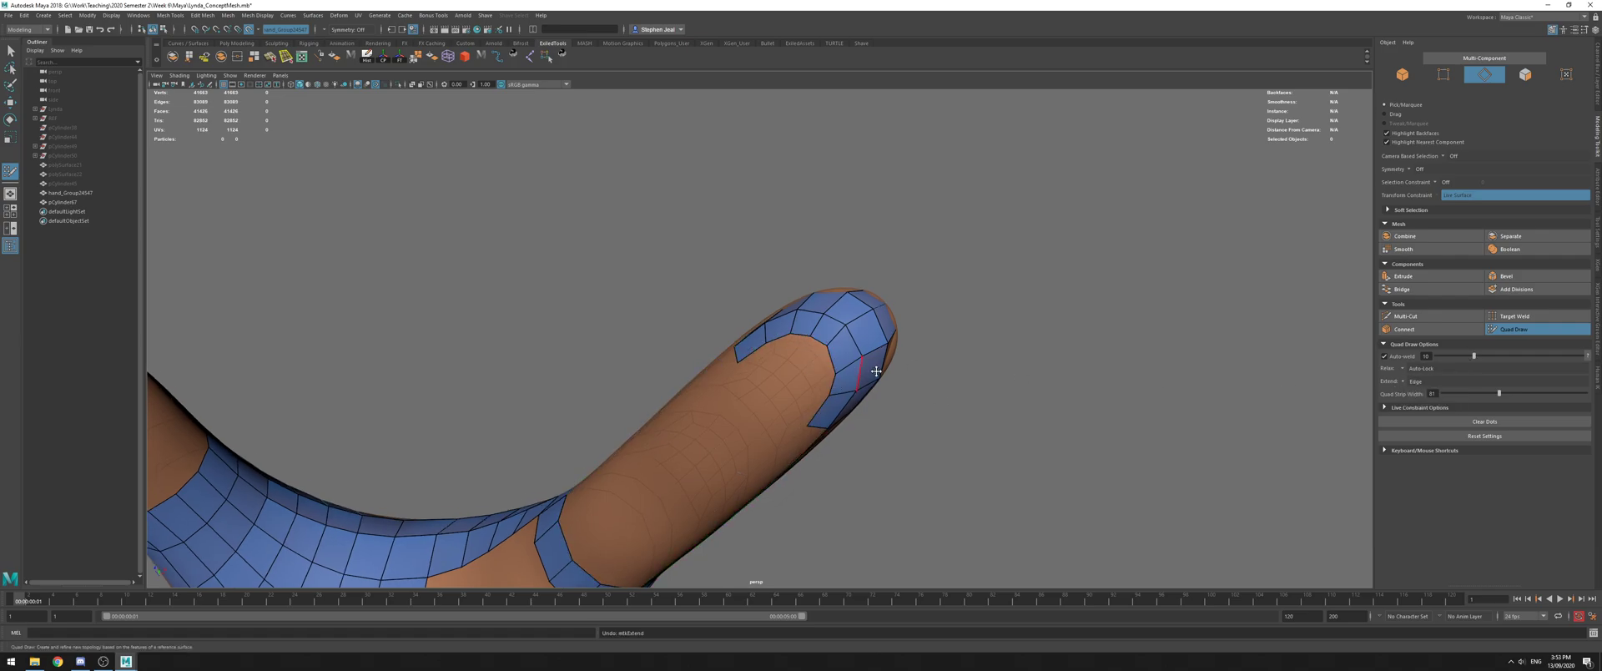
left_click_drag(830, 366, 763, 414)
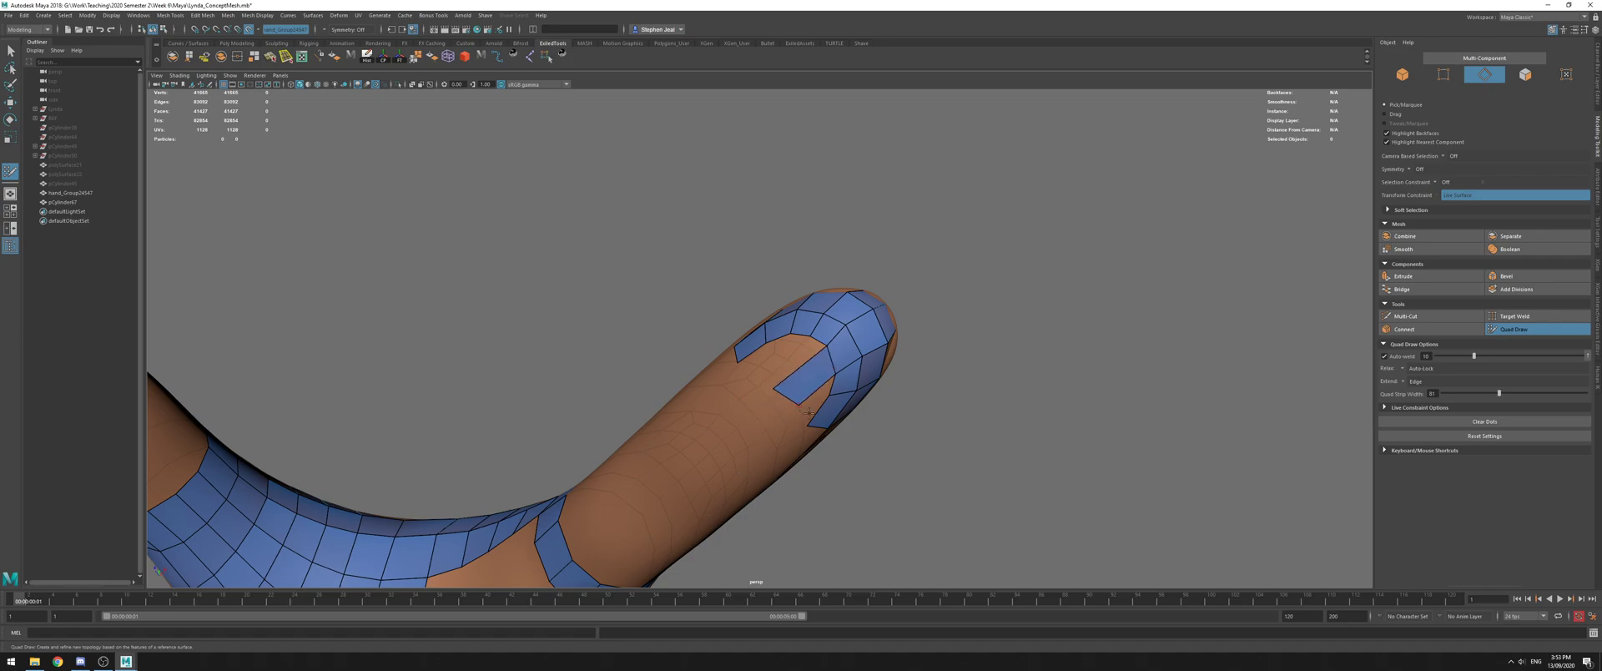
left_click(793, 412, "shift")
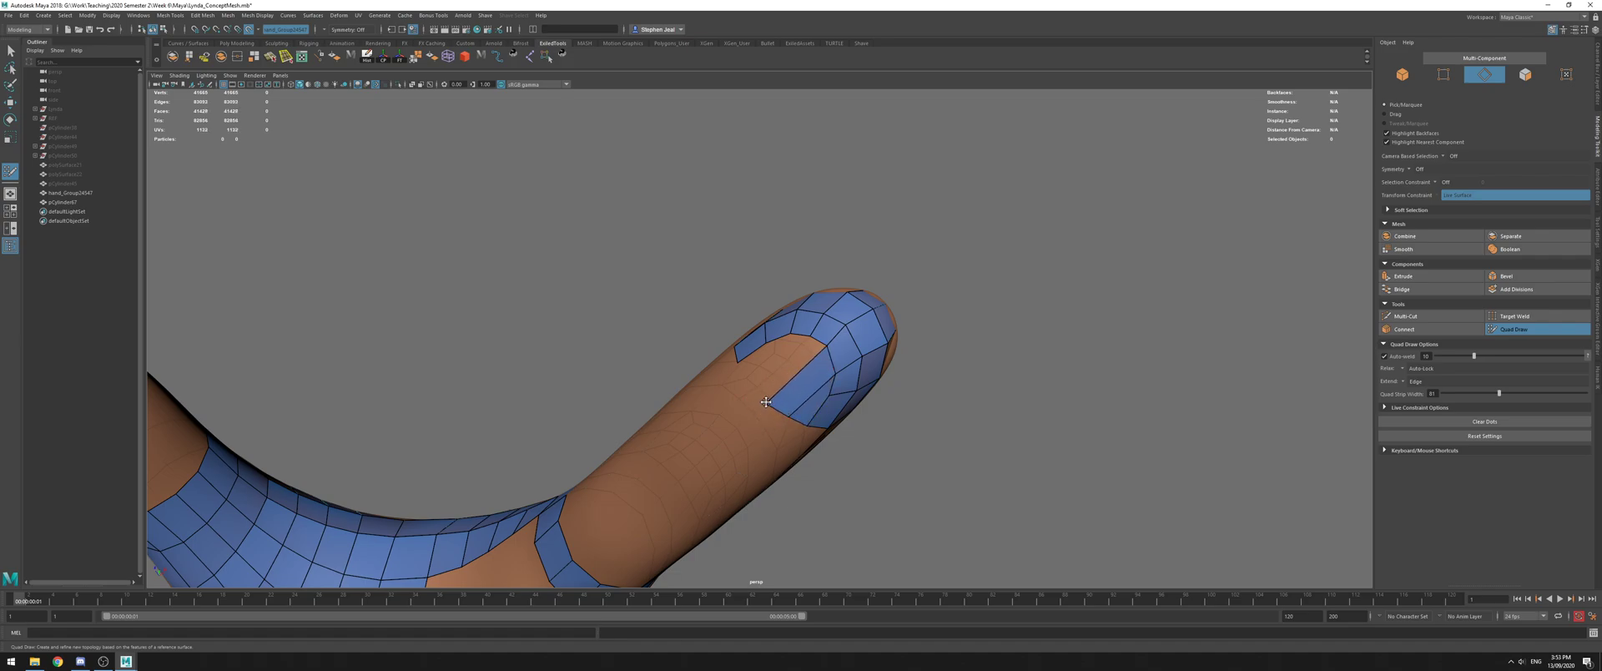
left_click_drag(823, 338, 764, 394)
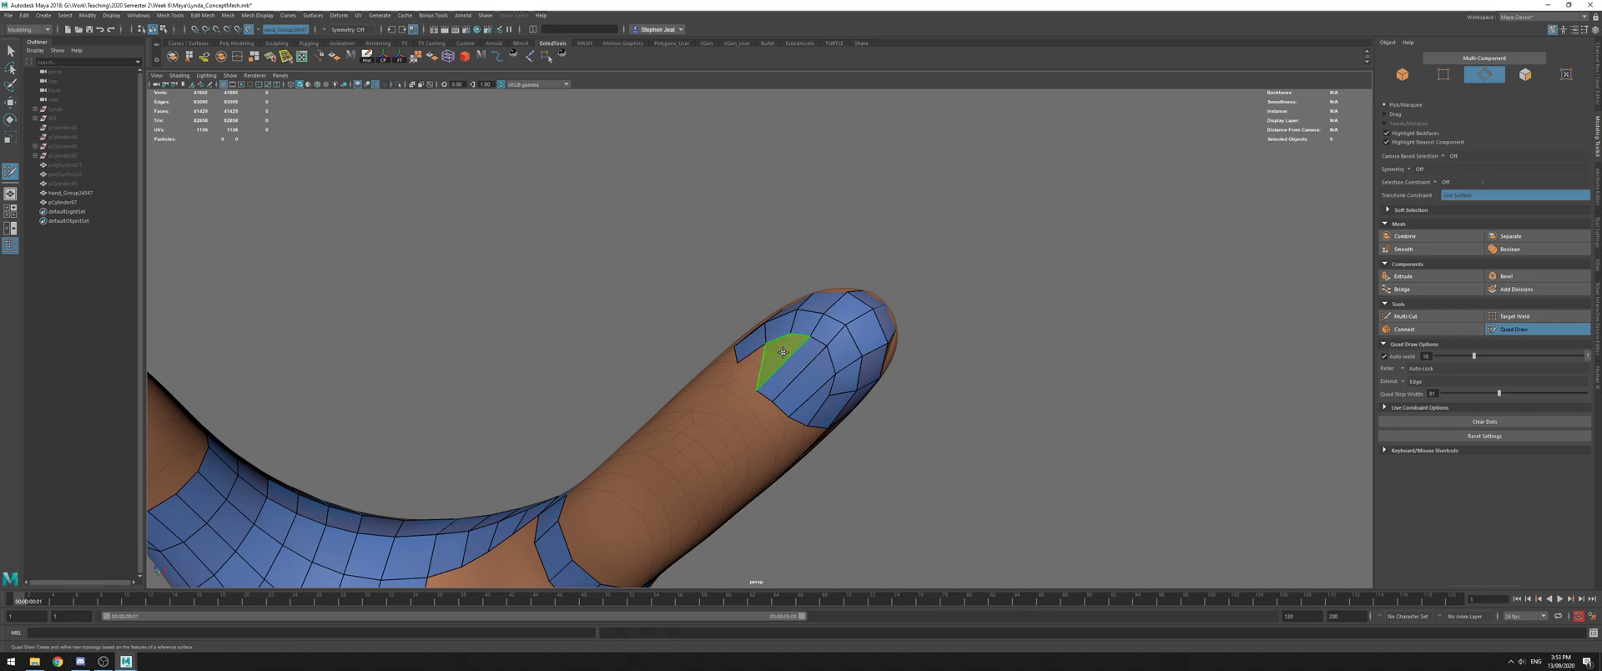
left_click(783, 352, "shift")
Delete the long pad quads and the surplus end faces so only the curved fingertip ring remains
left_click_drag(783, 352, 844, 276, "alt")
left_click(746, 289, "ctrl+shift")
left_click_drag(899, 368, 878, 253, "alt")
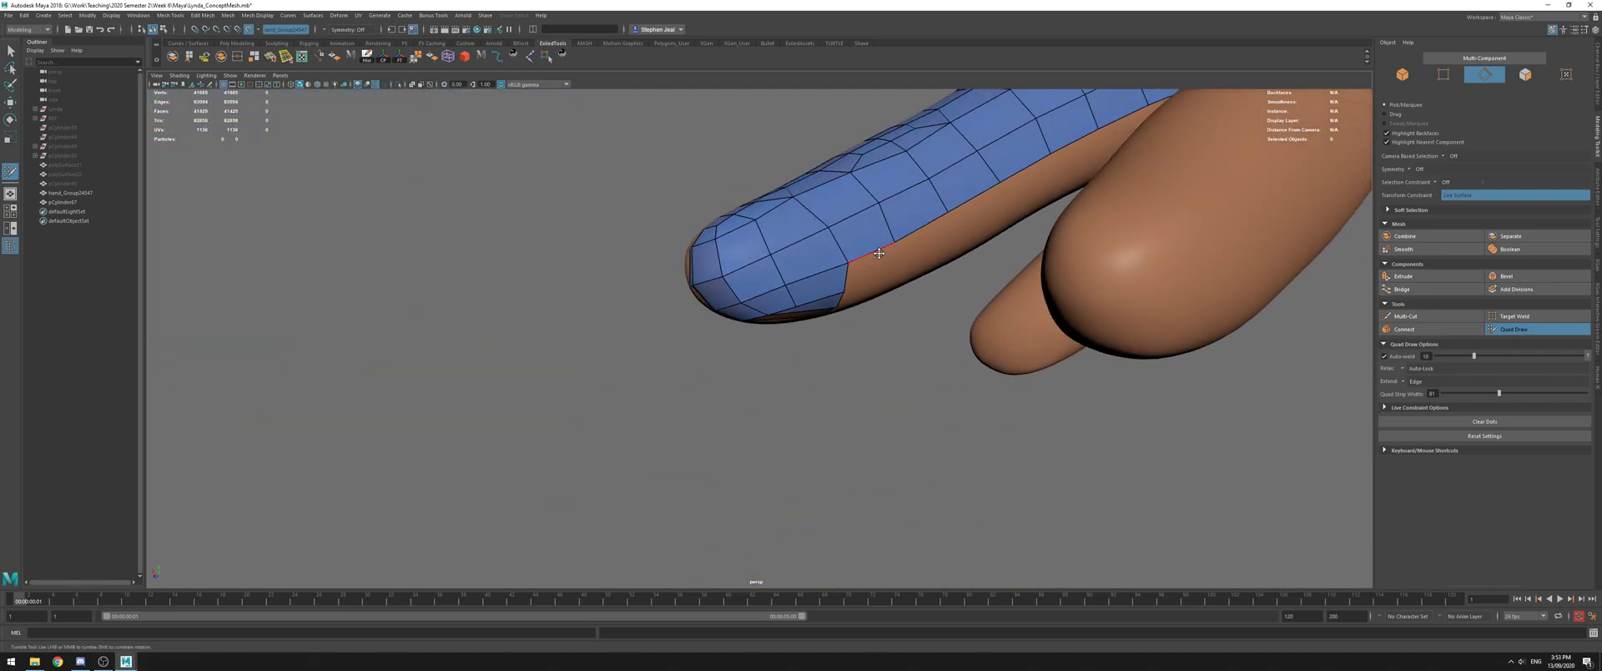
left_click_drag(777, 279, 897, 230, "alt")
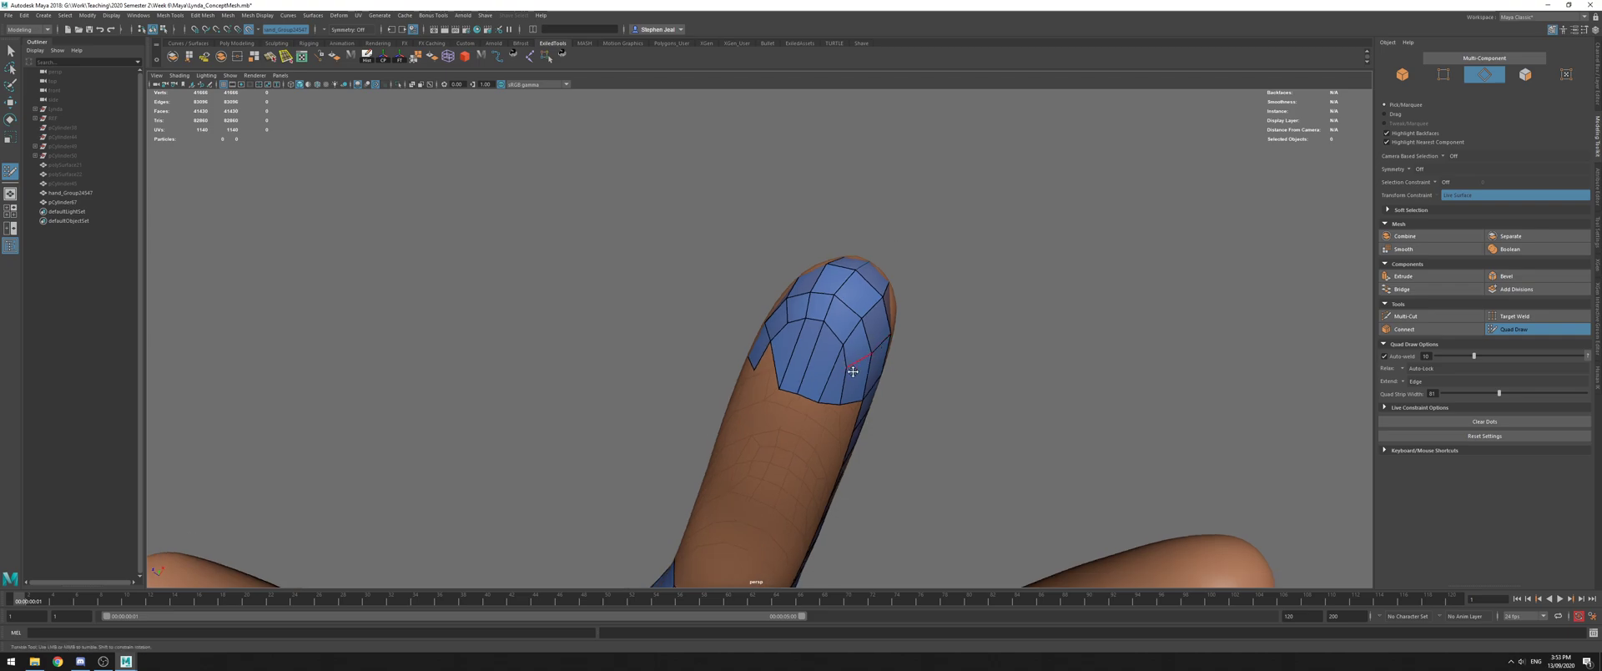
left_click_drag(834, 371, 780, 355, "ctrl+shift")
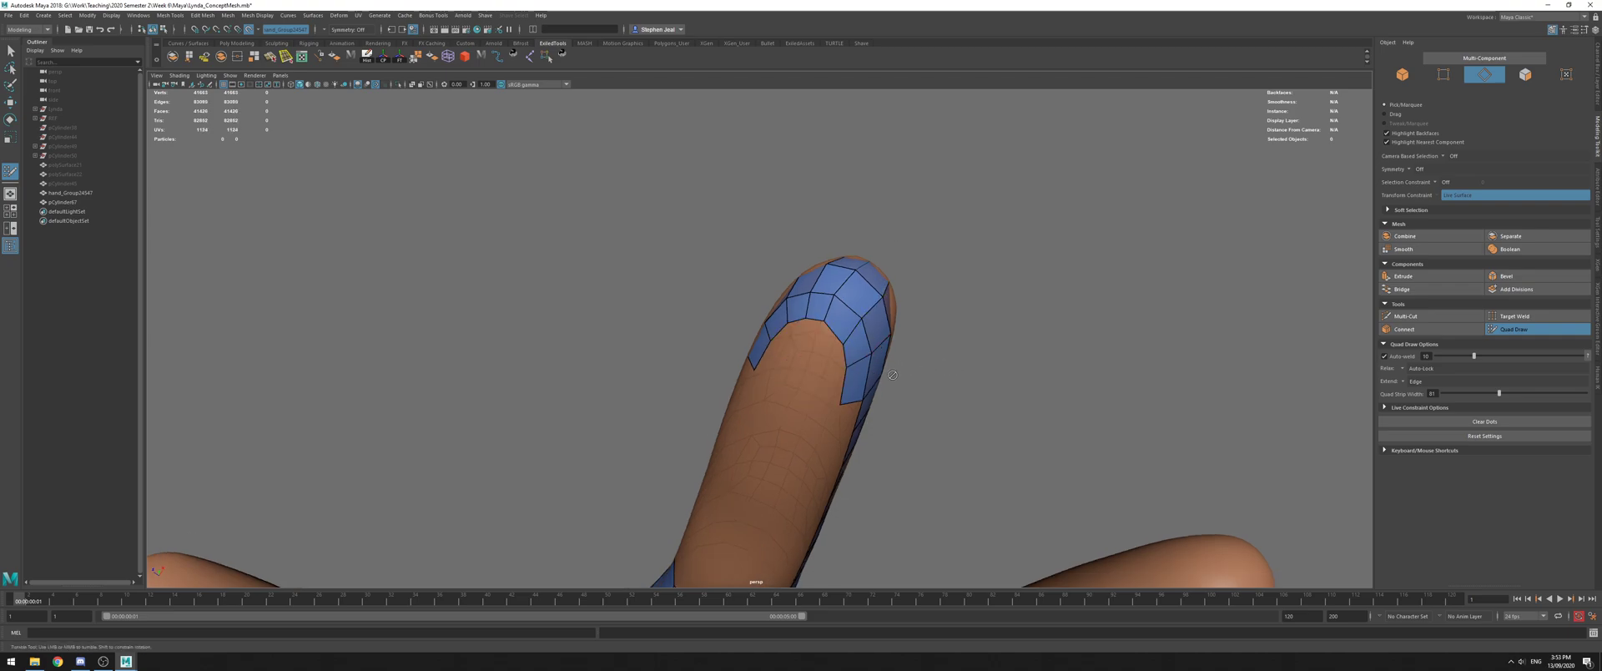
left_click_drag(890, 373, 834, 405, "alt")
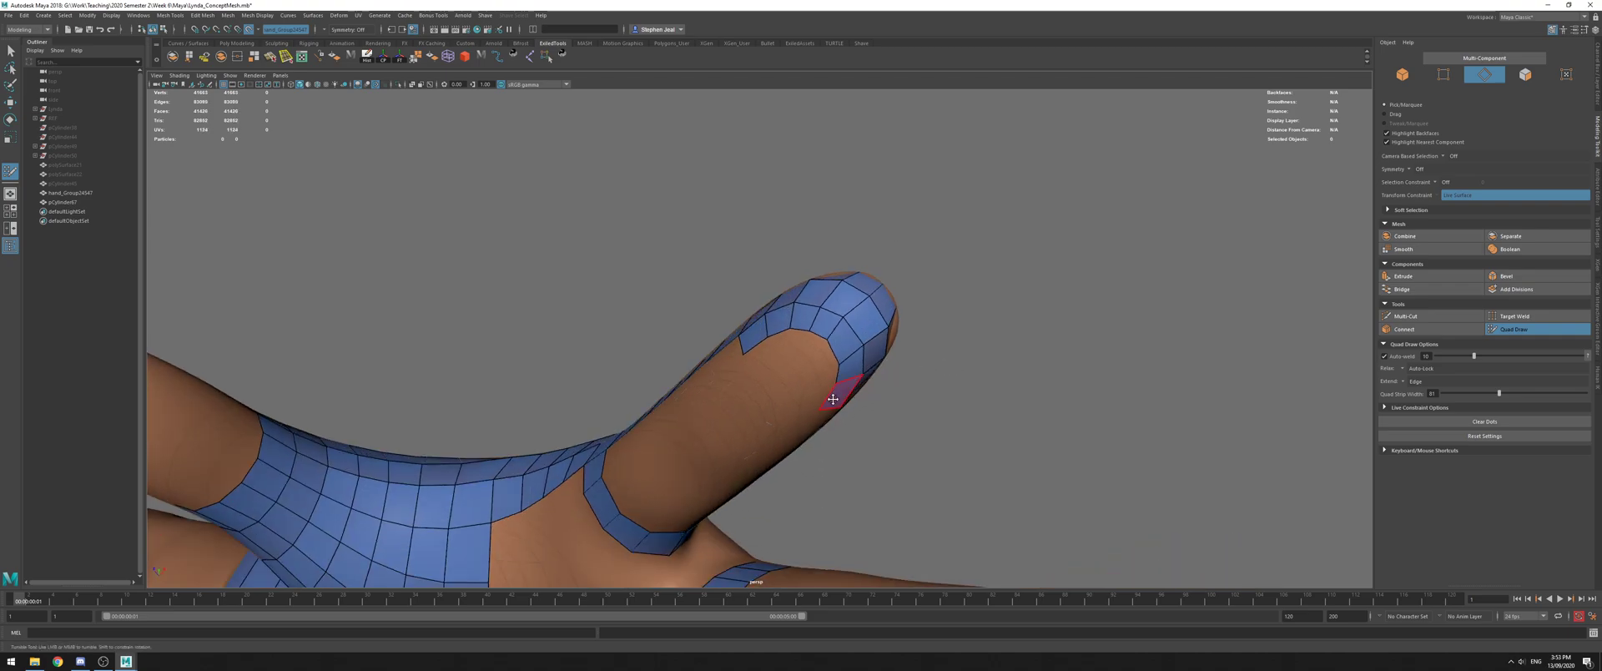
left_click(747, 351, "ctrl+shift")
Extend edges from the curved fingertip ring across the pad and fill the neighbouring quads
left_click_drag(747, 351, 829, 330, "alt")
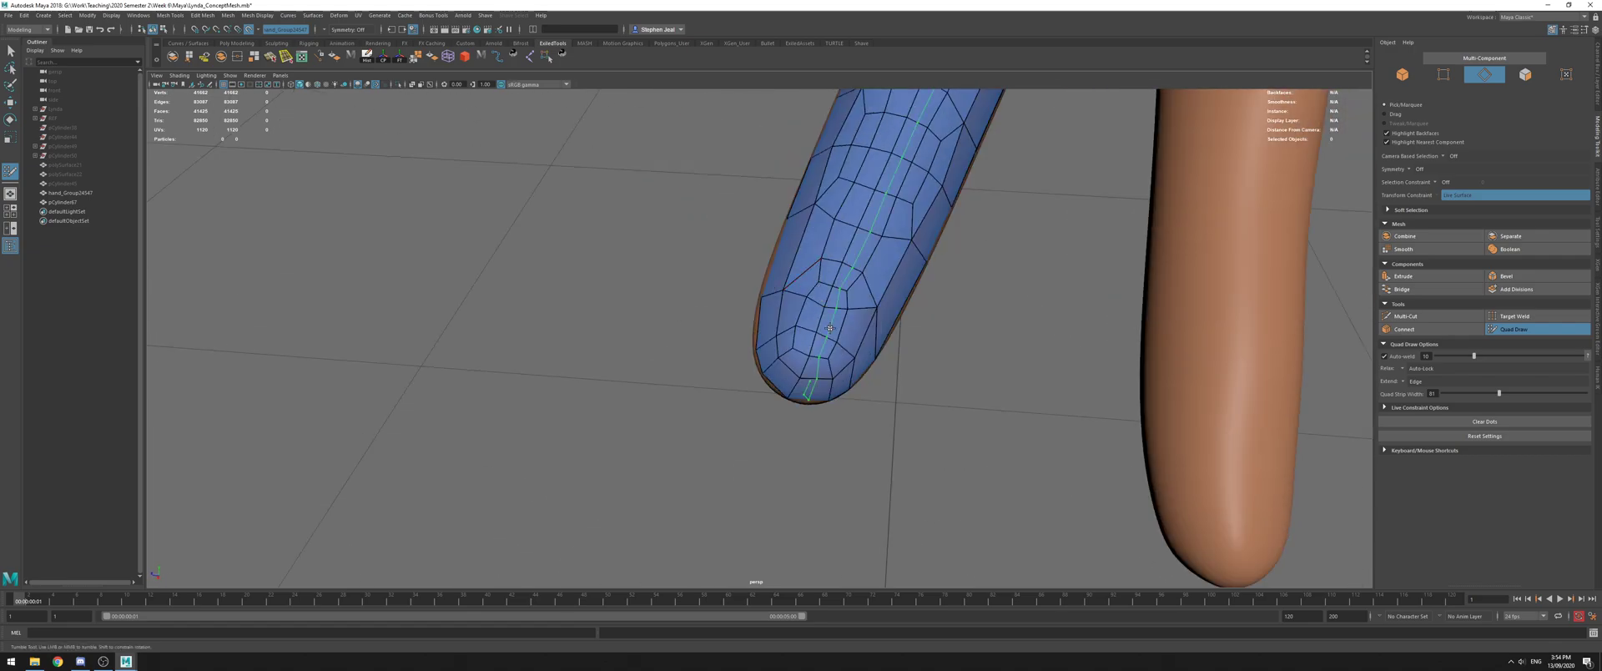
left_click_drag(931, 343, 819, 301, "alt")
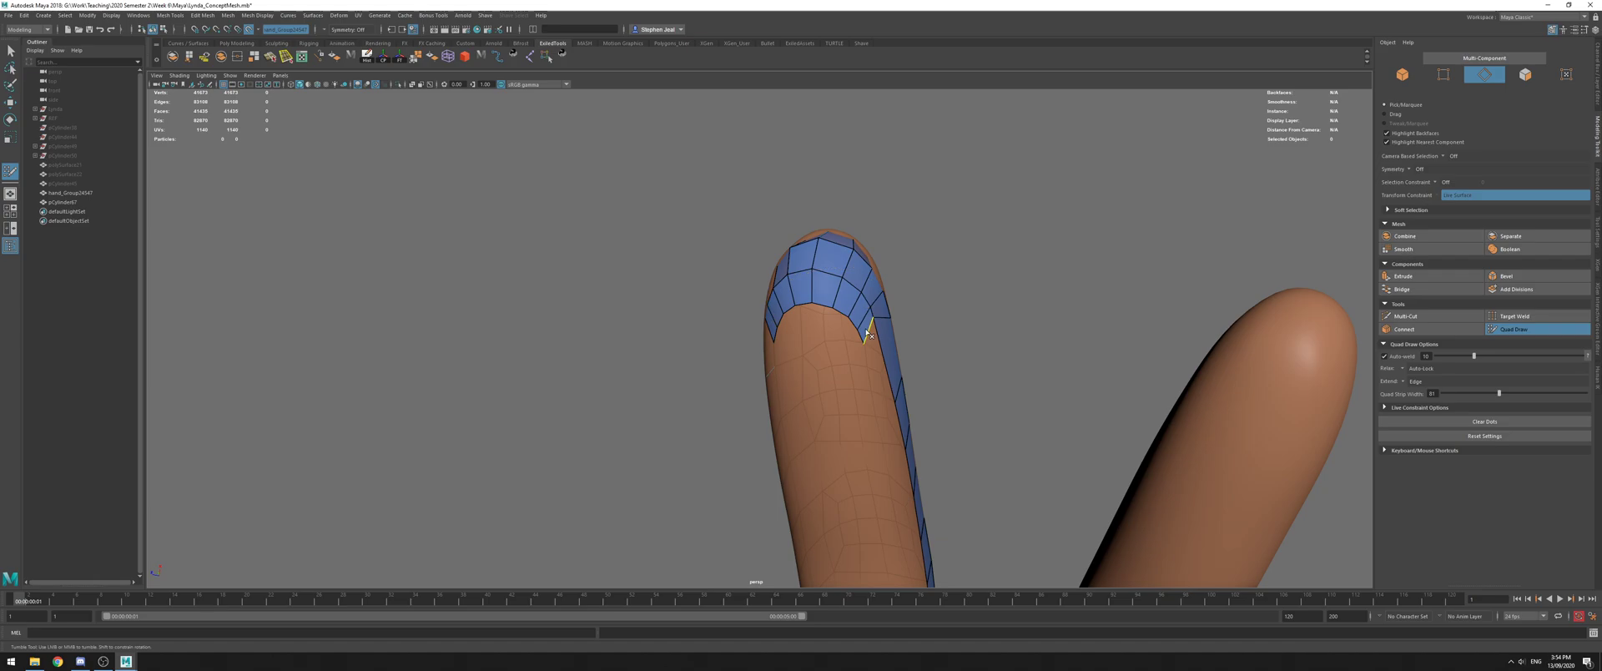
mouse_move(796, 333)
left_mouse_down("alt")
mouse_move(796, 383)
mouse_move(807, 314)
mouse_move(806, 364)
left_mouse_up("alt")
mouse_move(825, 314)
left_mouse_down()
mouse_move(826, 366)
mouse_move(767, 369)
left_mouse_up()
left_click_drag(960, 371, 833, 346, "alt")
middle_click_drag(832, 345, 812, 346, "alt")
mouse_move(764, 361)
left_mouse_down()
mouse_move(795, 365)
mouse_move(765, 388)
mouse_move(773, 431)
left_mouse_up()
left_click(803, 361, "shift")
left_click(777, 424, "shift")
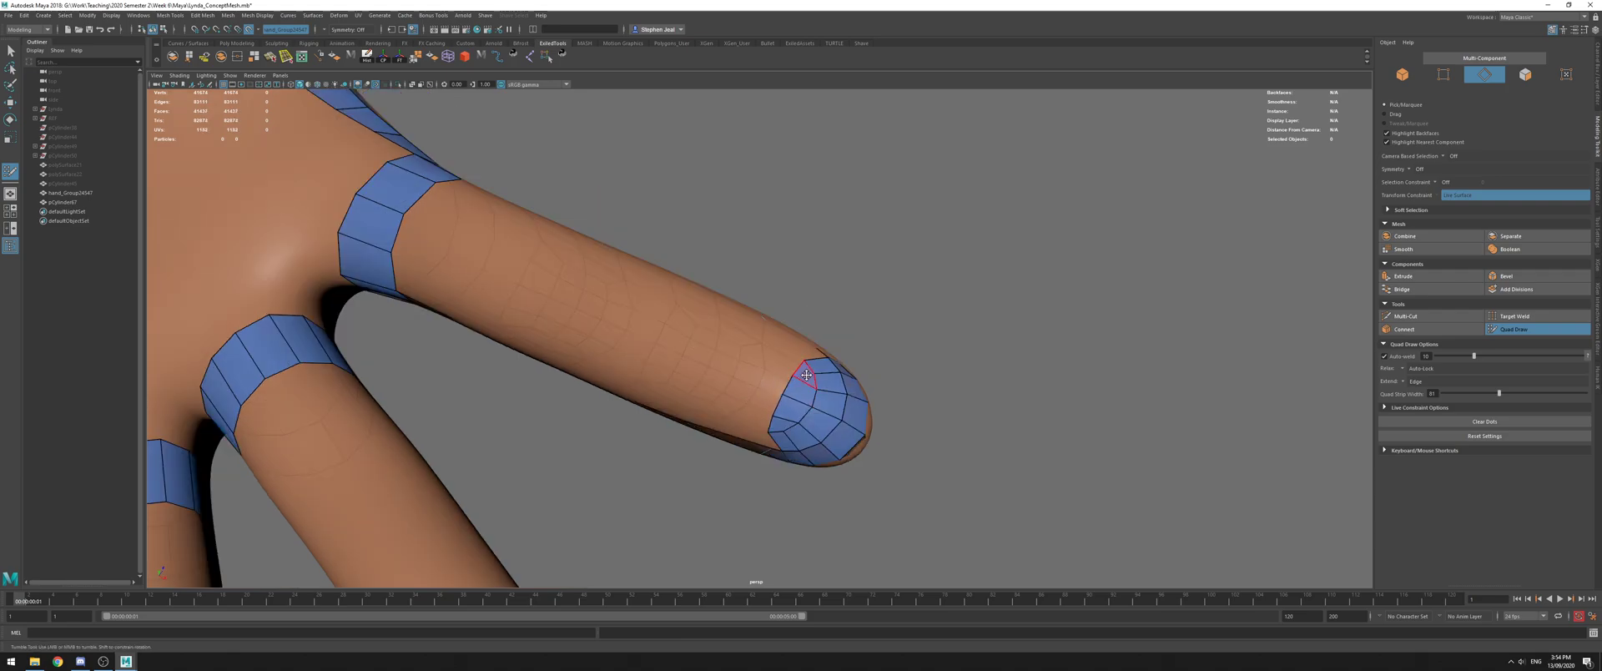
Fill the next quad along the side of the fingertip pad and undo the following edit
left_click_drag(807, 375, 803, 328, "alt")
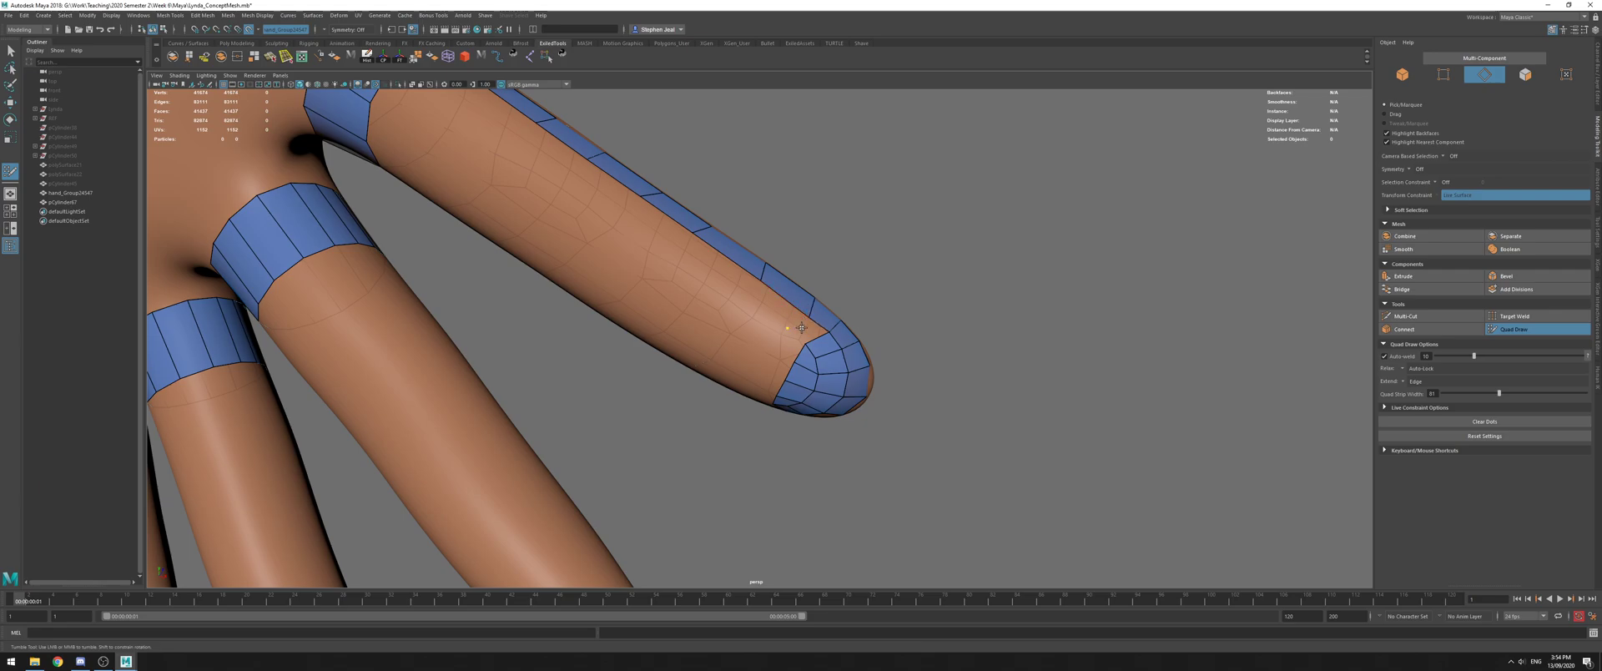
mouse_move(767, 385)
left_mouse_down("alt")
mouse_move(751, 446)
mouse_move(780, 385)
left_mouse_up("alt")
left_click(746, 436, "shift")
middle_click_drag(777, 381, 742, 360)
key("ctrl+z")
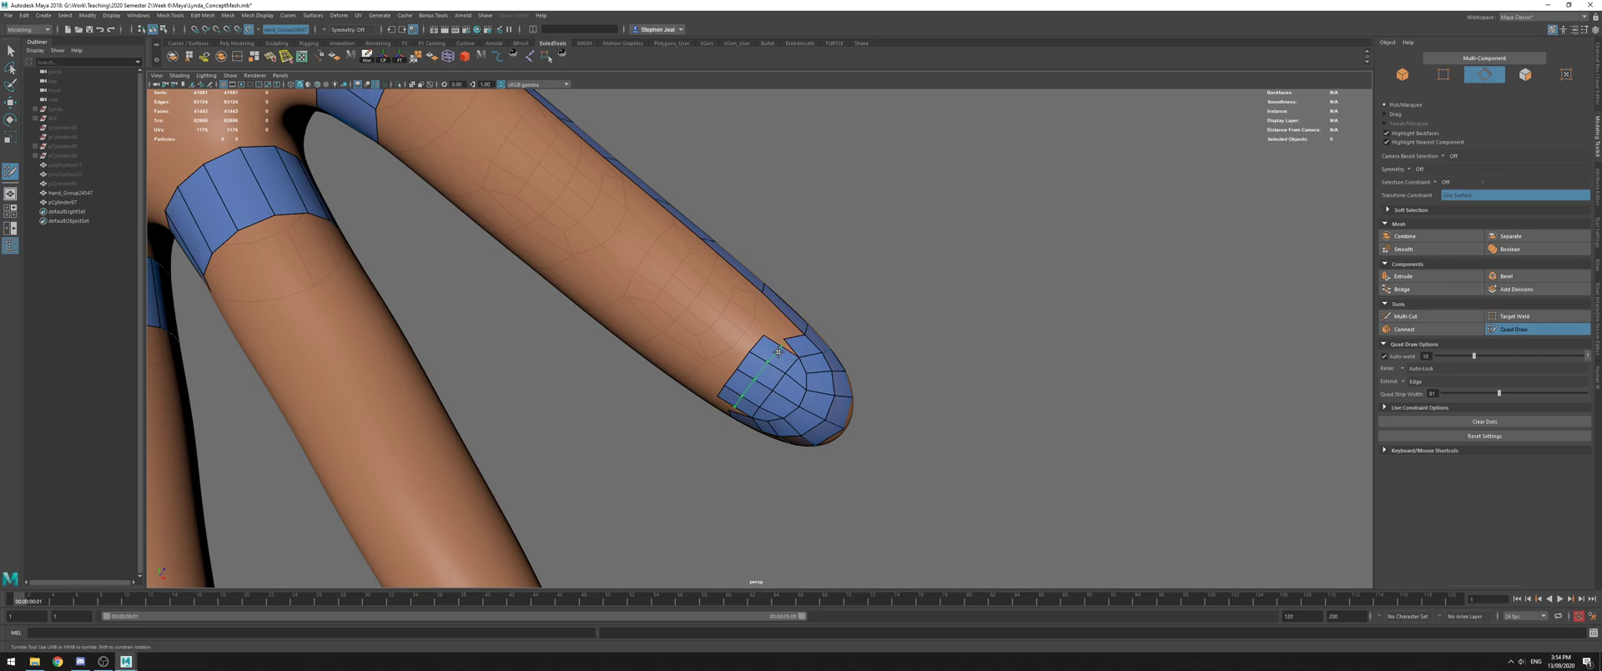
Extend the pad topology further along the underside of the finger and fill the open corner beside it
left_click_drag(733, 403, 755, 380, "alt")
middle_click_drag(755, 380, 751, 455, "alt")
mouse_move(701, 402)
left_mouse_down()
mouse_move(709, 355)
mouse_move(778, 359)
mouse_move(715, 367)
mouse_move(630, 321)
mouse_move(709, 302)
mouse_move(760, 443)
mouse_move(751, 478)
mouse_move(709, 476)
mouse_move(647, 425)
mouse_move(667, 380)
left_mouse_up()
left_click(817, 370, "shift")
Check the edges around the index finger's base ring with the hand mesh hidden, returning to Quad Draw with the hand shown
key("q")
right_click_drag(726, 362, 772, 349)
key("alt+h")
left_click(785, 359)
key("F10")
left_click(701, 346)
left_click_drag(701, 345, 755, 276, "alt")
middle_click_drag(755, 225, 737, 436, "alt")
left_click_drag(737, 436, 709, 401, "alt")
left_click(657, 411)
left_click(1512, 330)
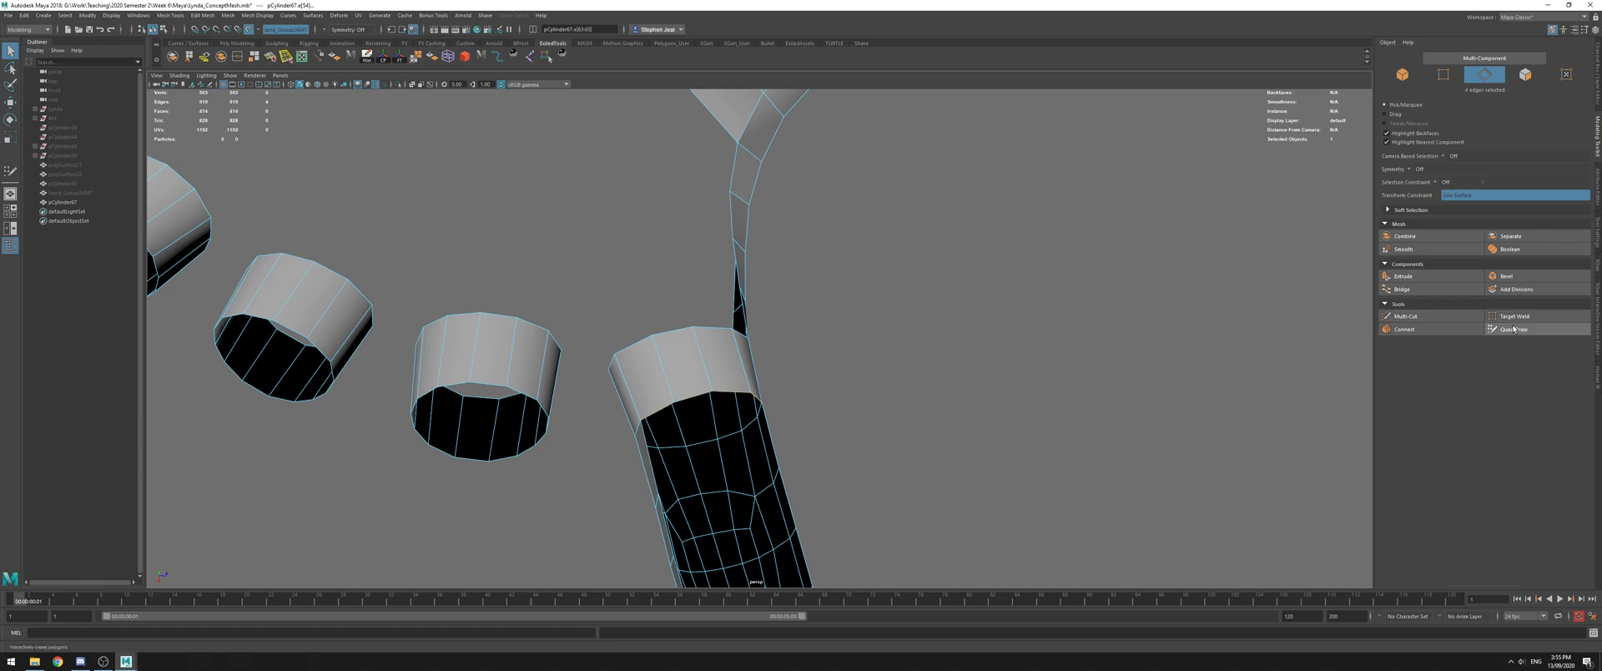
middle_click_drag(803, 501, 798, 272, "alt")
mouse_move(797, 272)
left_mouse_down("alt")
mouse_move(867, 384)
mouse_move(532, 278)
mouse_move(751, 262)
left_mouse_up("alt")
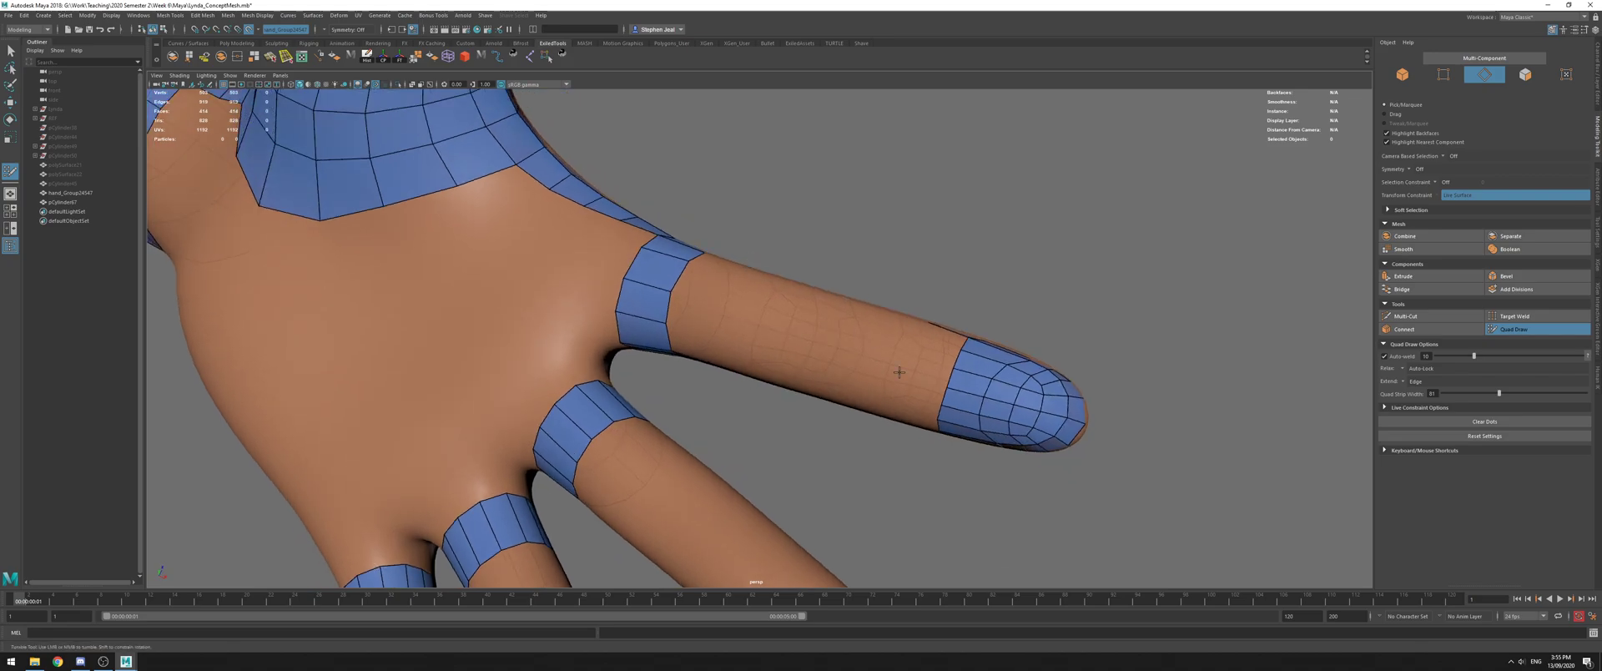
Connect the index fingertip to its base ring with long face strips, filling quads near the tip and undoing one stray edit
left_click_drag(948, 400, 1028, 379)
mouse_move(911, 413)
left_mouse_down("alt")
mouse_move(889, 399)
mouse_move(938, 408)
mouse_move(906, 391)
left_mouse_up("alt")
left_click(909, 398, "shift")
key("ctrl+z")
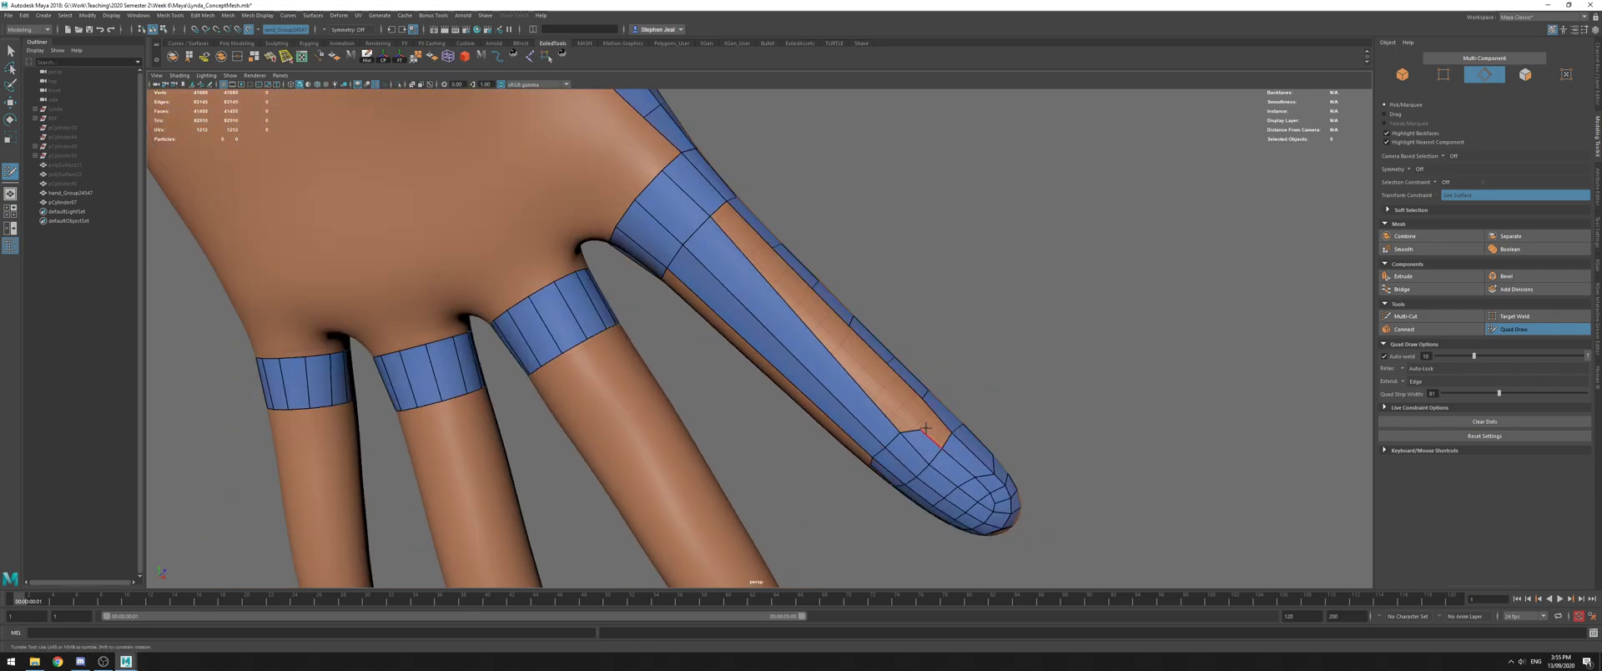
left_click(905, 390, "shift")
left_click(869, 408, "shift")
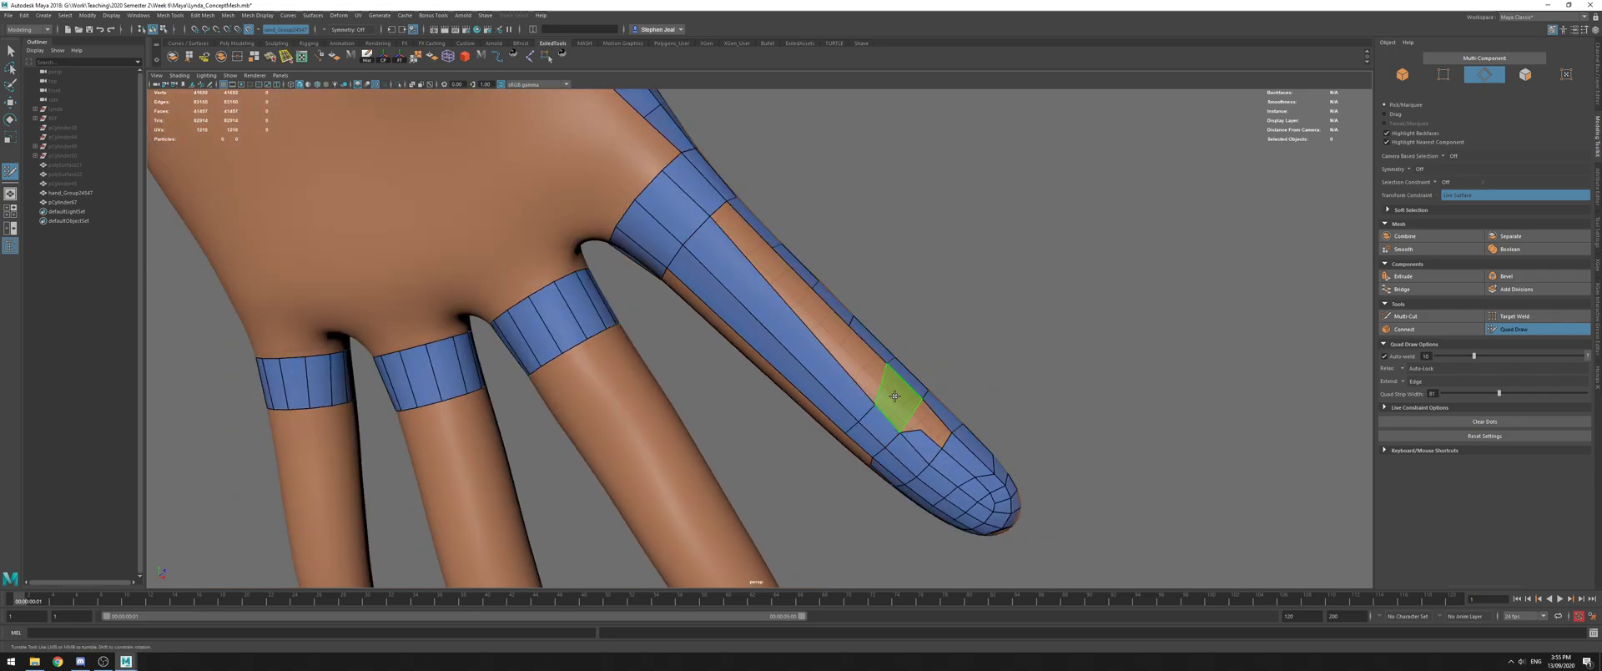
mouse_move(894, 424)
left_mouse_down("alt")
mouse_move(845, 392)
mouse_move(828, 429)
mouse_move(846, 391)
mouse_move(853, 417)
mouse_move(806, 383)
left_mouse_up("alt")
left_click(845, 392, "shift")
left_click(806, 384, "shift")
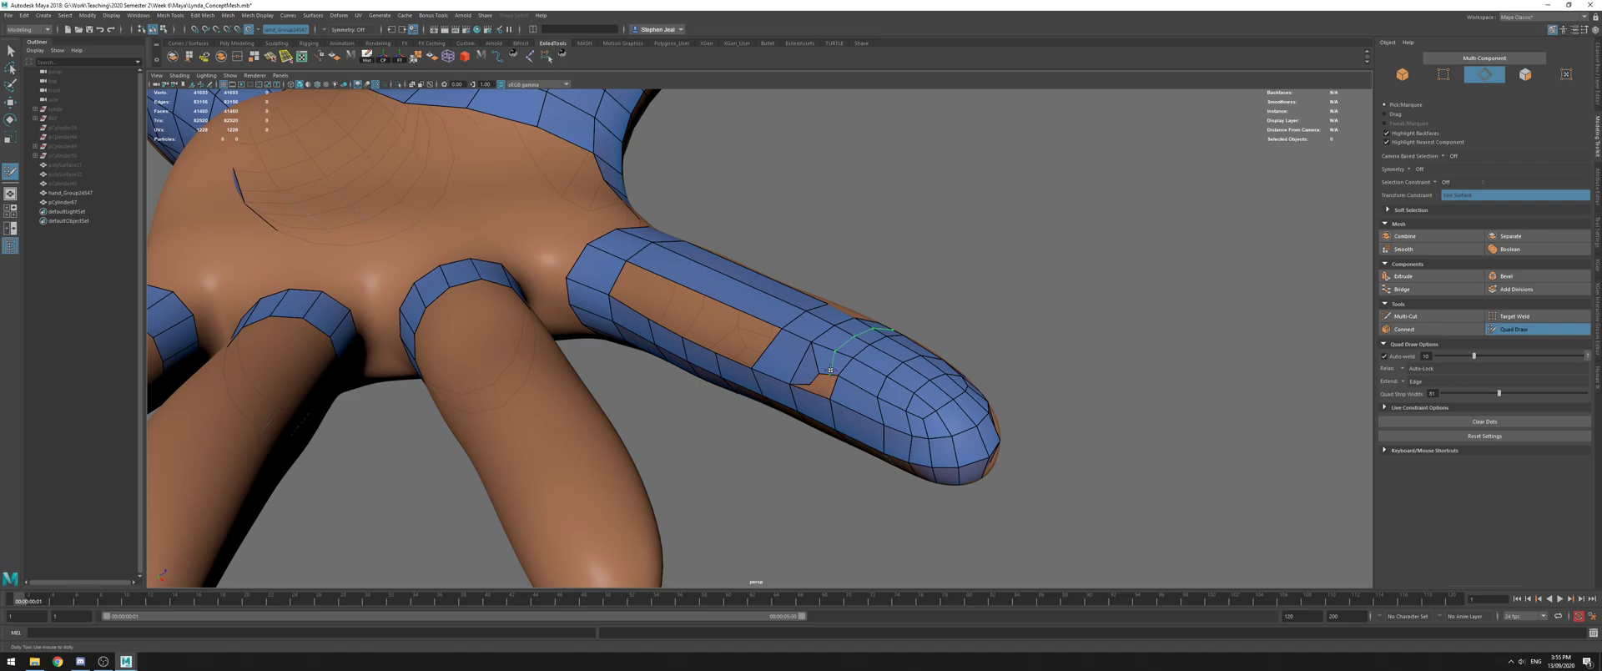
Insert an edge loop in the band behind the index fingertip and fill an adjoining gap
left_click_drag(833, 377, 638, 317, "alt")
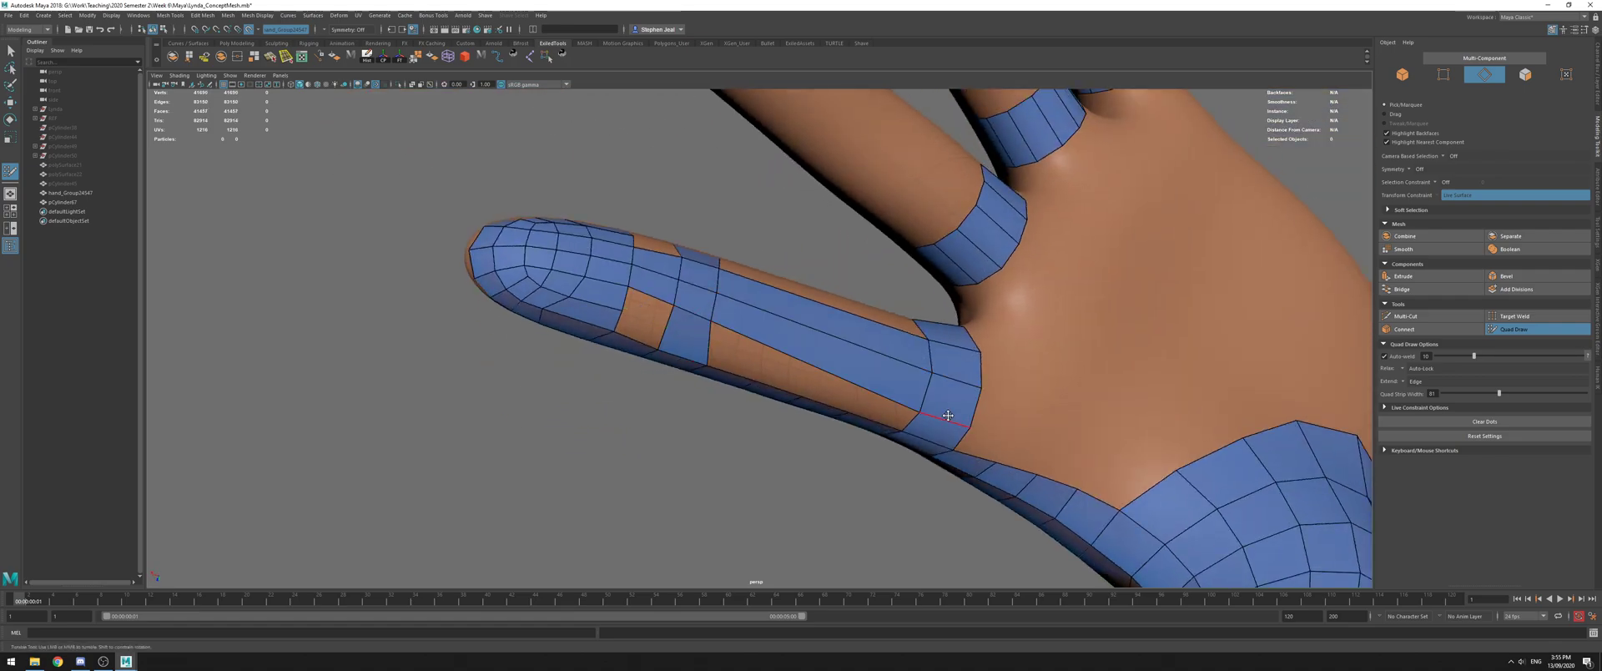
left_click_drag(951, 407, 959, 336, "alt")
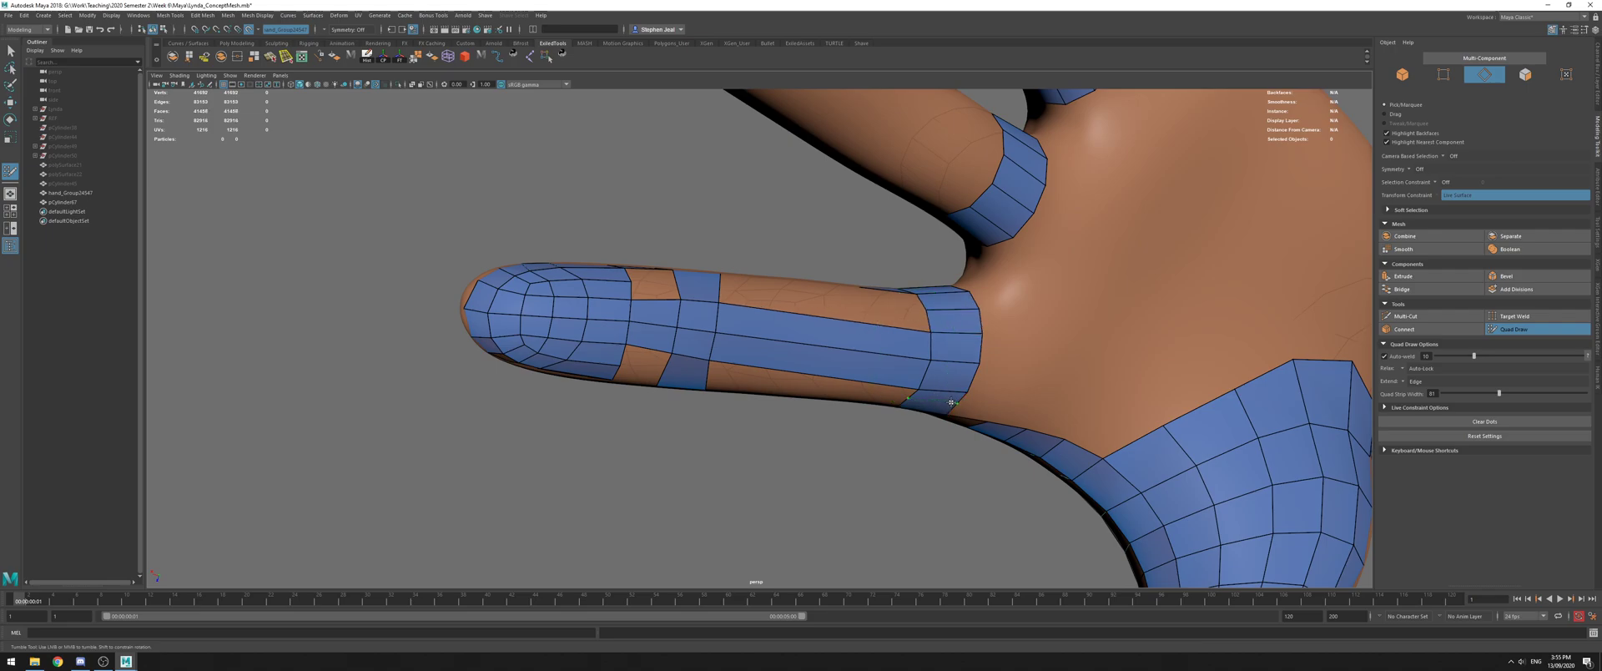
left_click_drag(743, 334, 821, 289, "alt")
key("ctrl+z")
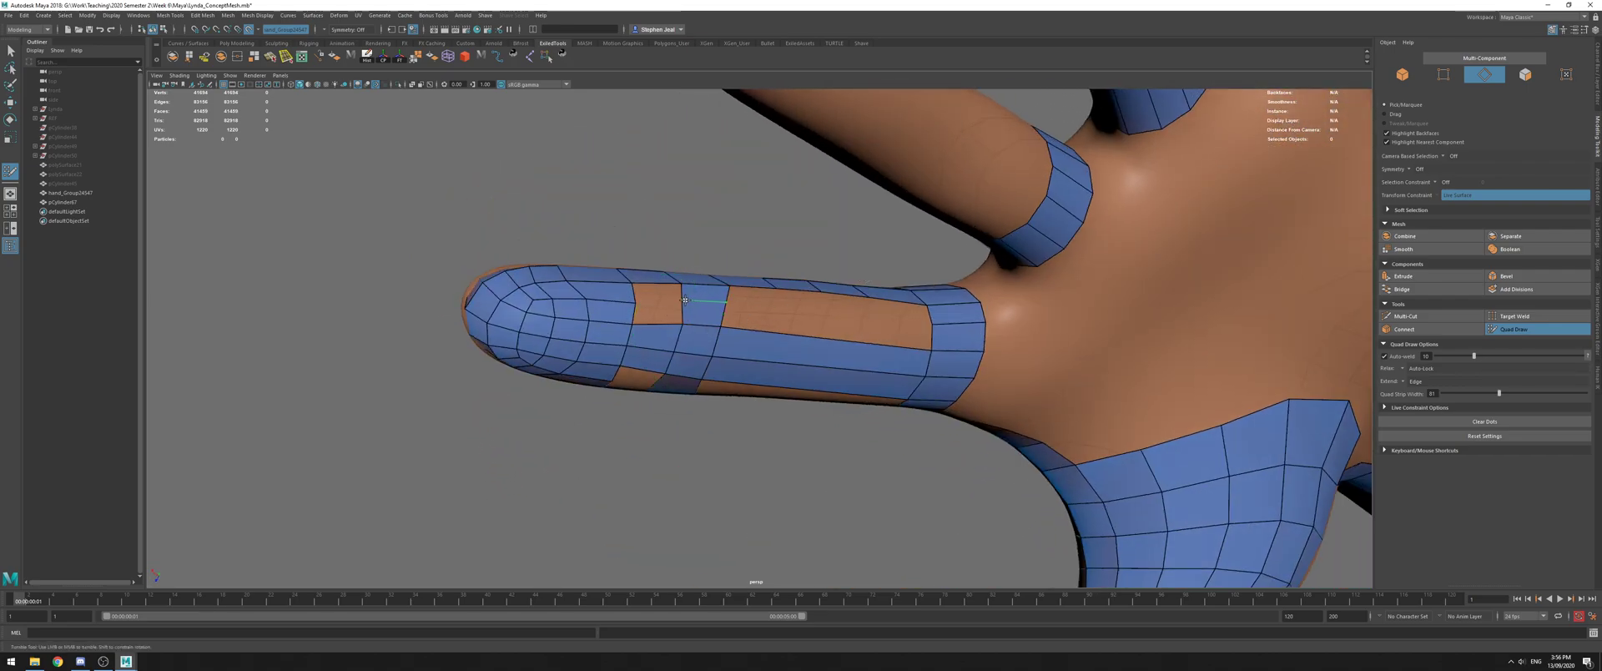
left_click(706, 319, "ctrl")
left_click_drag(706, 319, 668, 334, "alt")
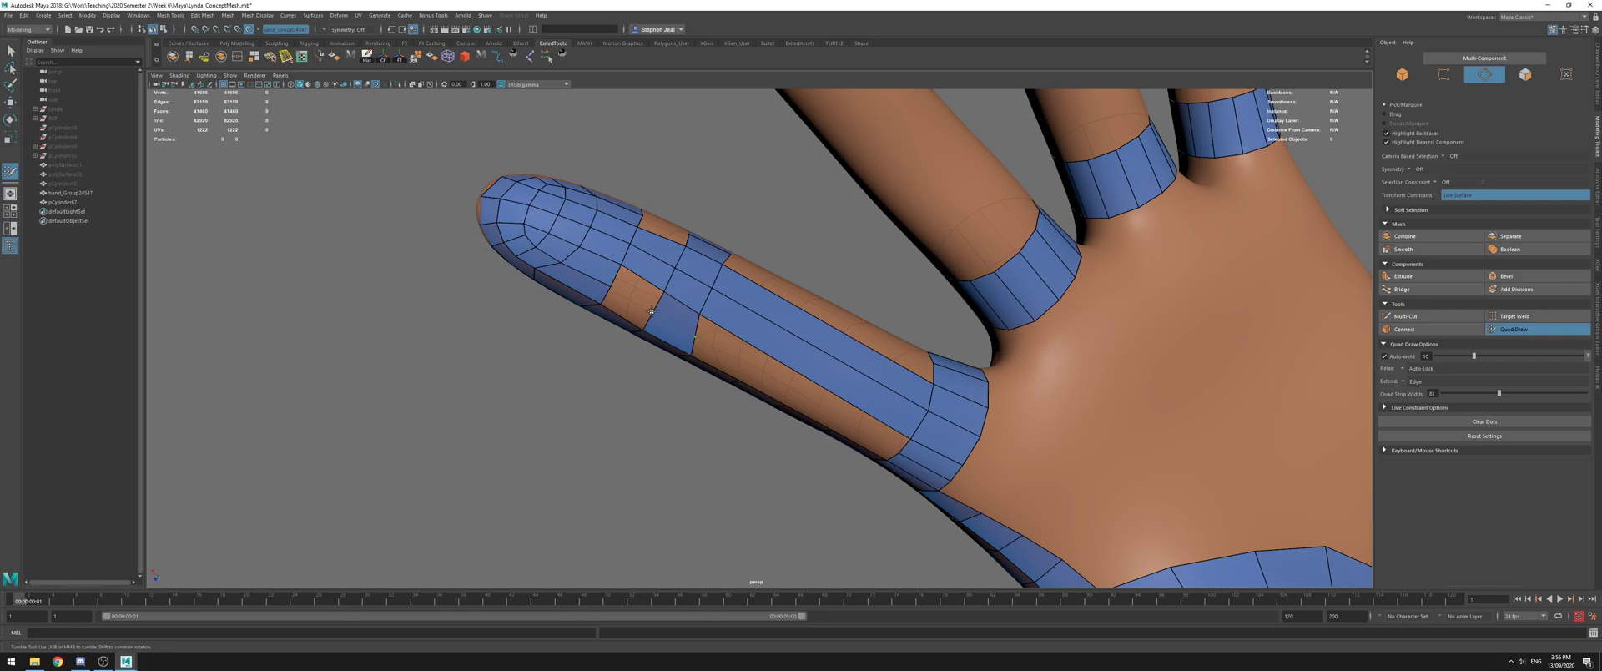
left_click(676, 238, "shift")
left_click_drag(675, 238, 663, 283, "alt")
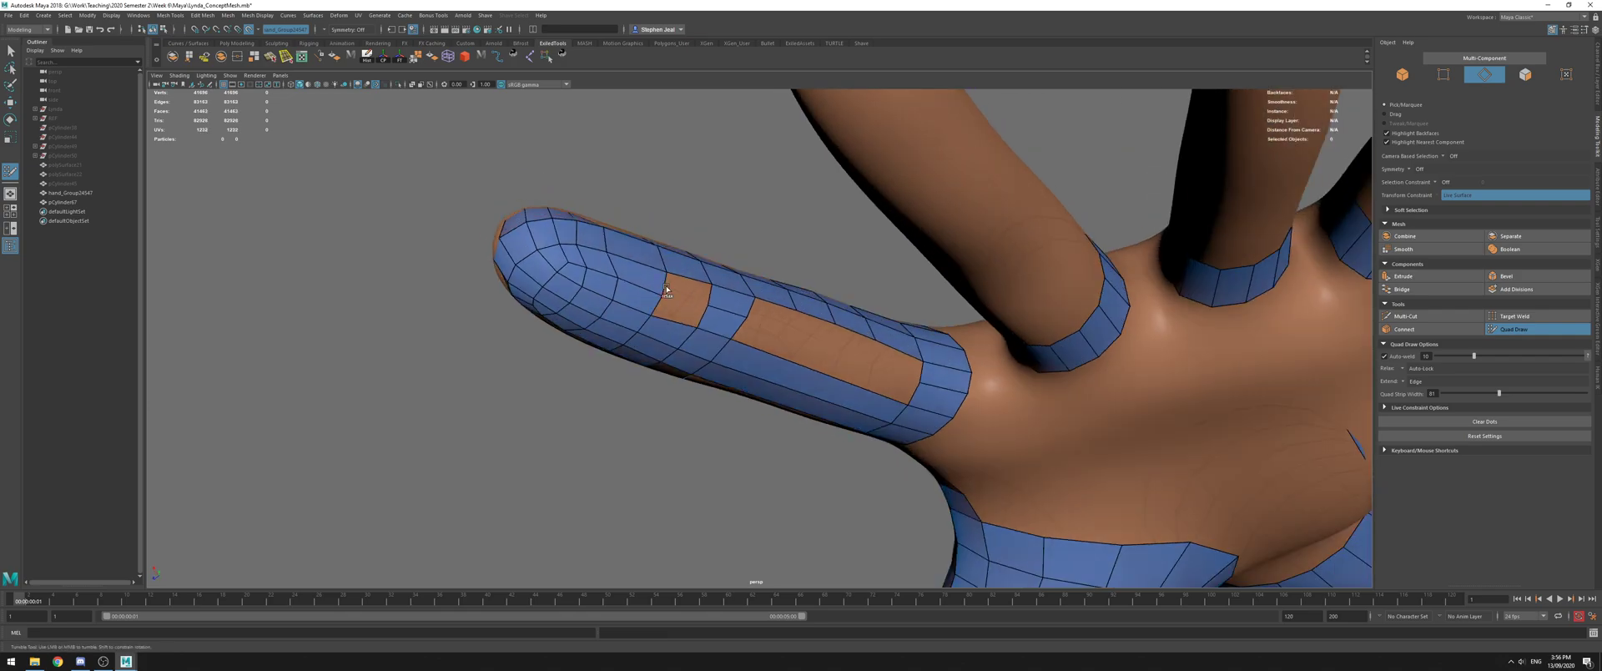
Extend edges across the long open gaps on the index finger's shaft to bridge the strips on either side
left_click_drag(883, 370, 727, 377, "alt")
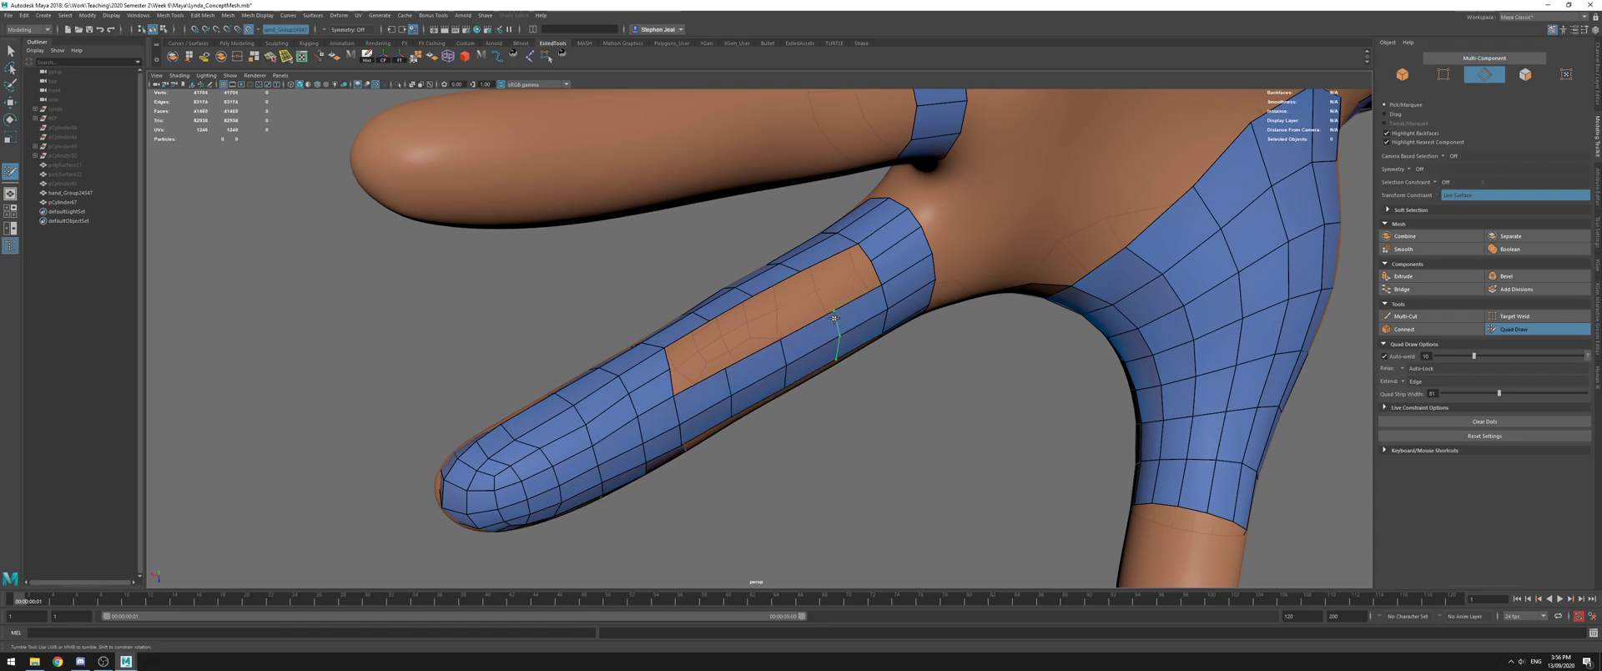
left_click_drag(728, 309, 751, 355)
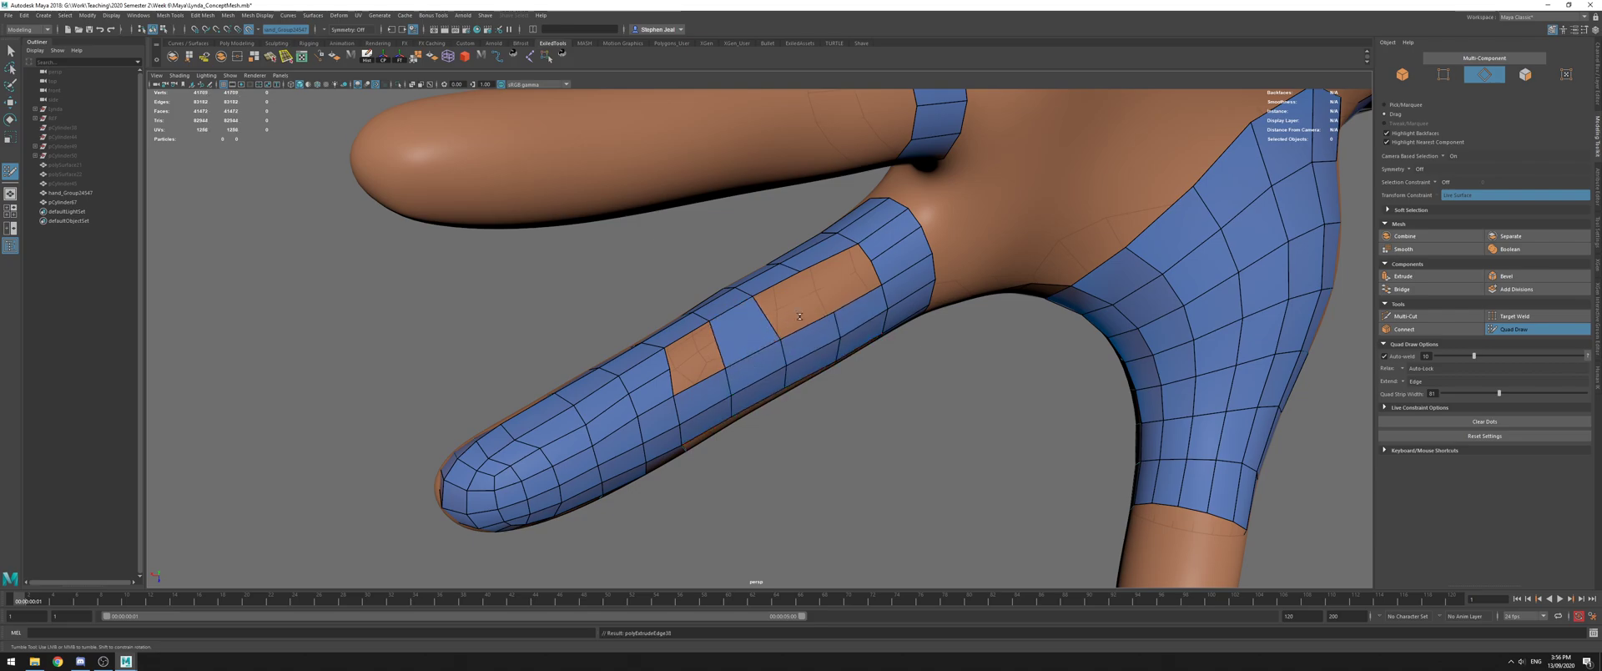
left_click_drag(789, 296, 807, 325)
left_click_drag(854, 377, 772, 406, "alt")
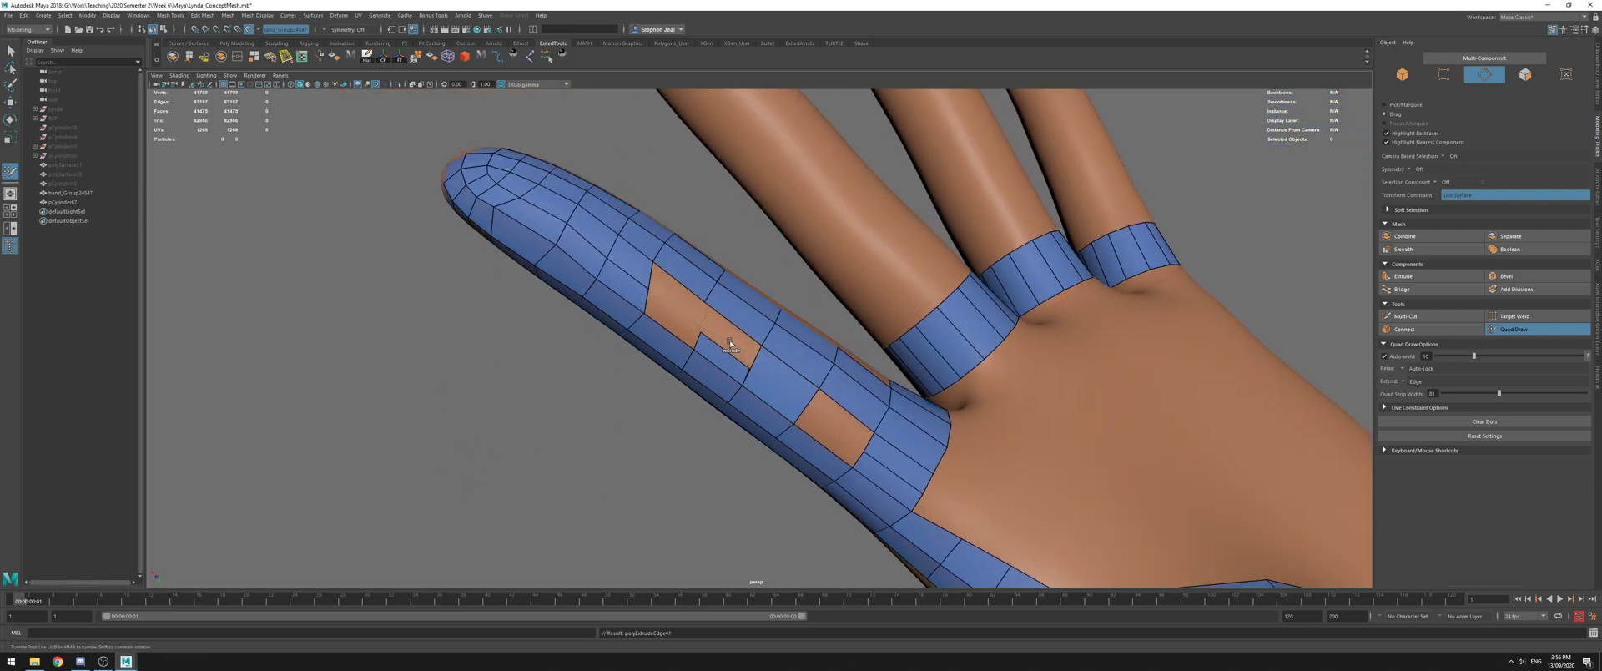
left_click_drag(728, 348, 738, 326)
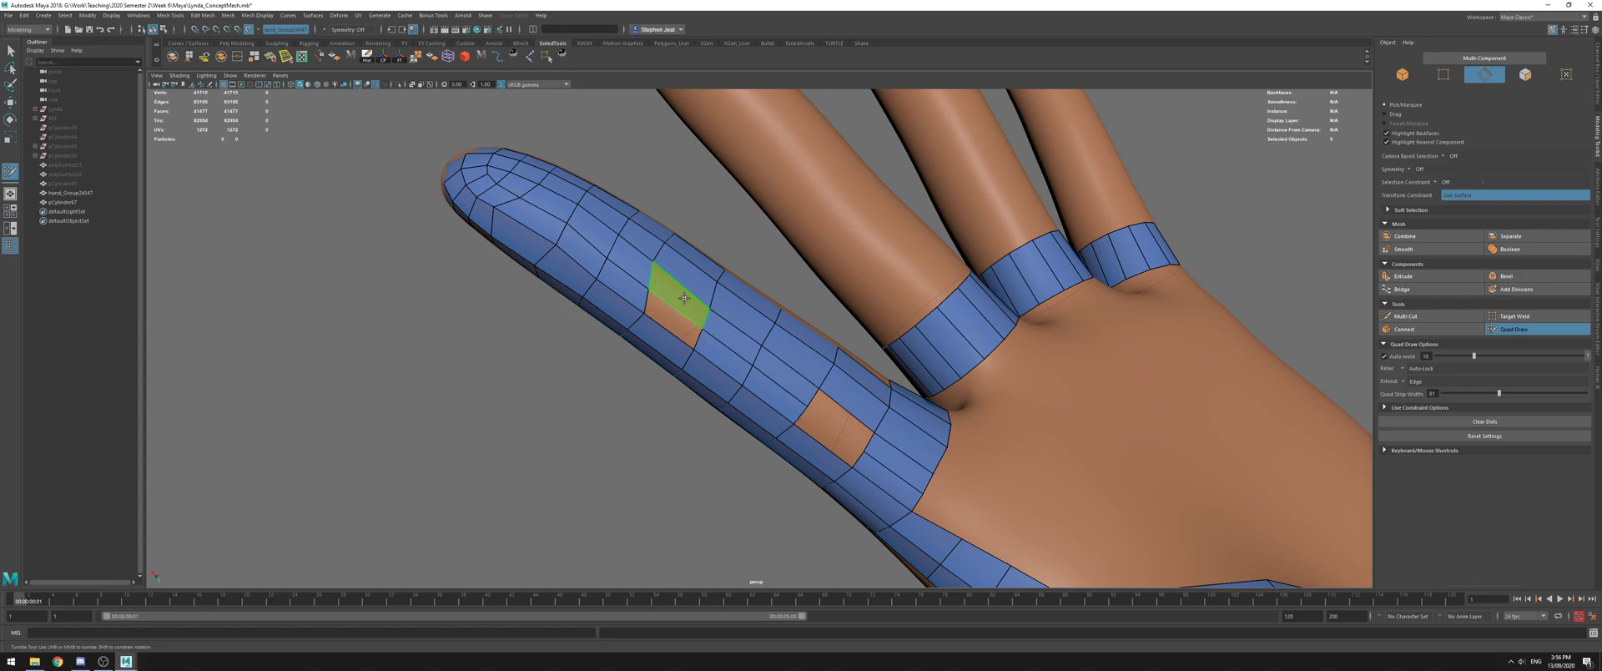
Fill the remaining quad holes along the index finger's shaft, near its base ring and behind the fingertip
left_click(674, 324, "shift")
left_click(835, 414, "shift")
left_click_drag(787, 308, 809, 286, "alt")
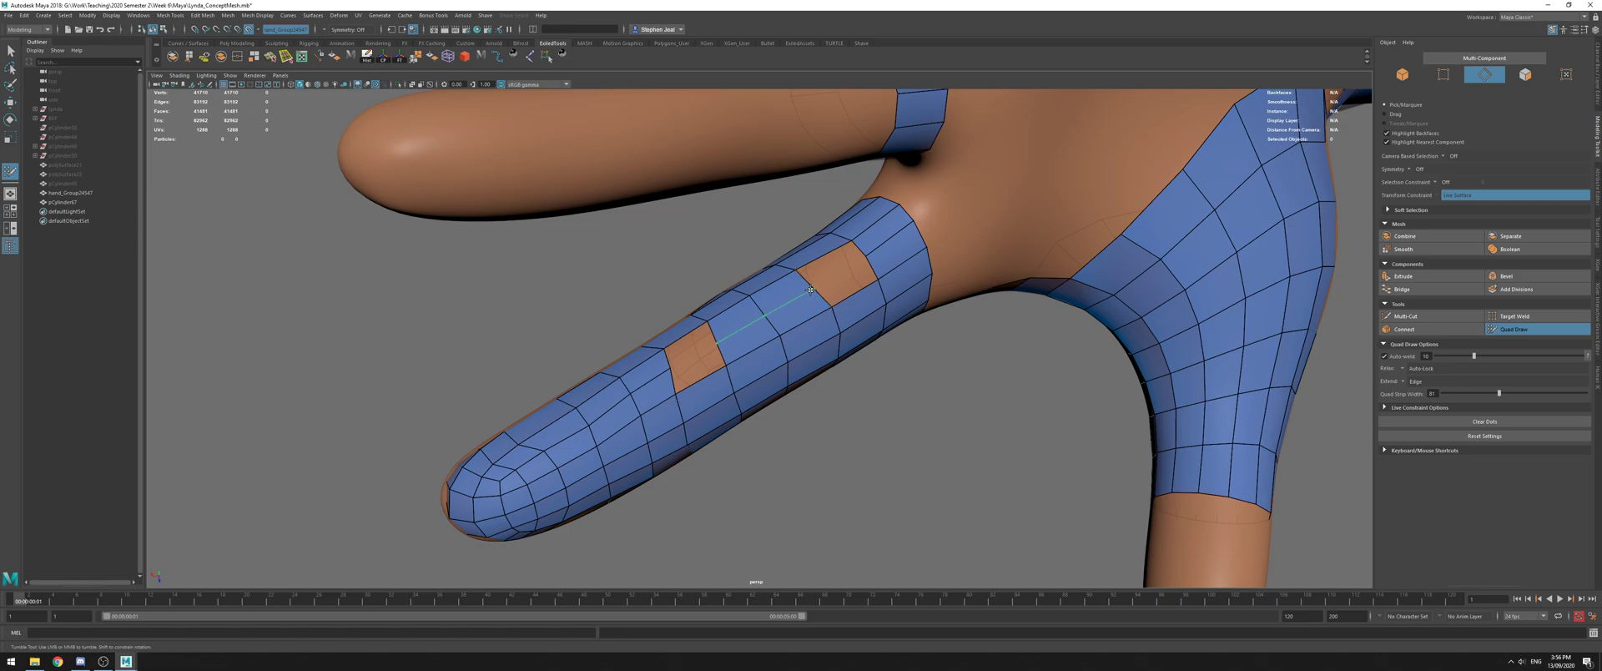
left_click(839, 259, "shift")
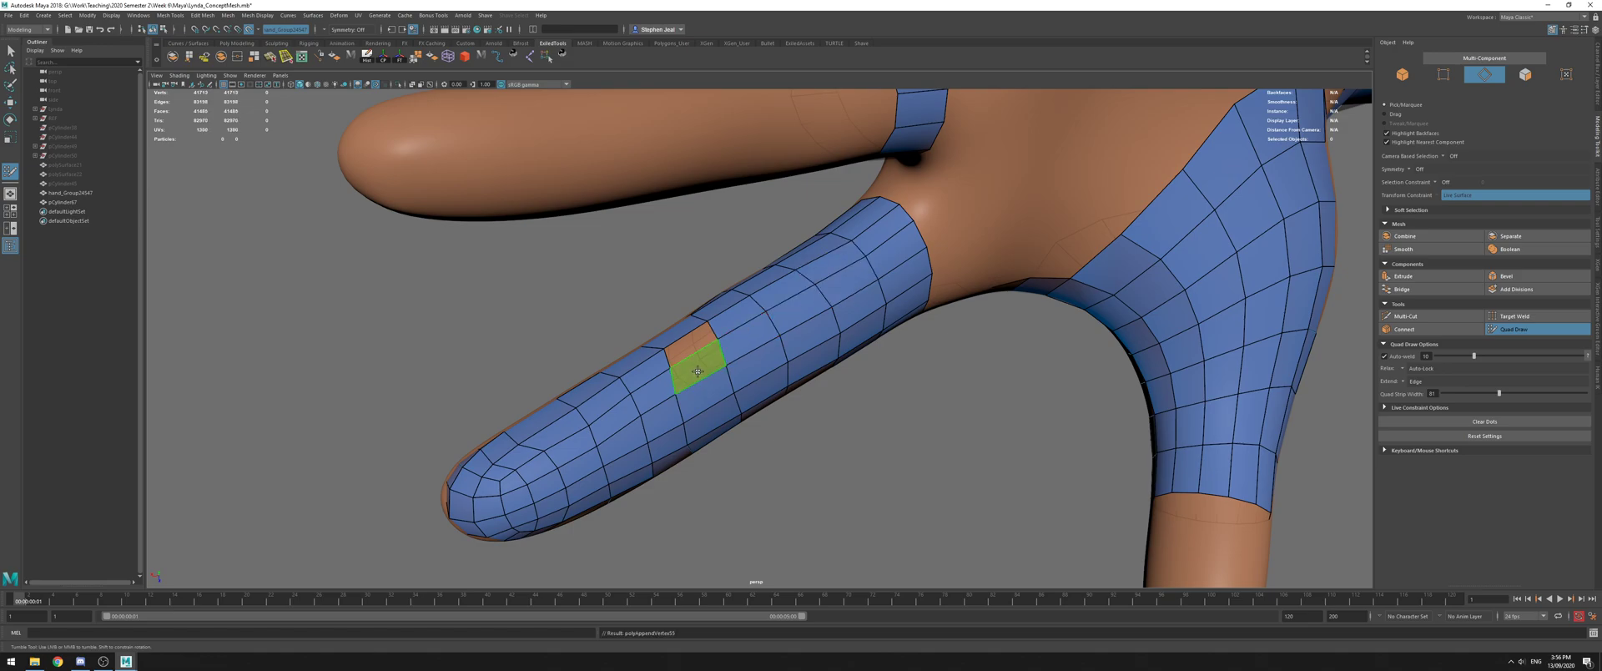
left_click(690, 355, "shift")
Inspect the completed index finger topology and edge flow with the hand mesh hidden, then show the hand again
mouse_move(689, 355)
left_mouse_down("alt")
mouse_move(655, 350)
mouse_move(690, 345)
mouse_move(715, 401)
mouse_move(806, 457)
left_mouse_up("alt")
mouse_move(804, 357)
left_mouse_down("alt")
mouse_move(878, 374)
mouse_move(761, 340)
left_mouse_up("alt")
key("q")
right_click_drag(758, 339, 806, 319)
key("alt+h")
left_click(829, 358)
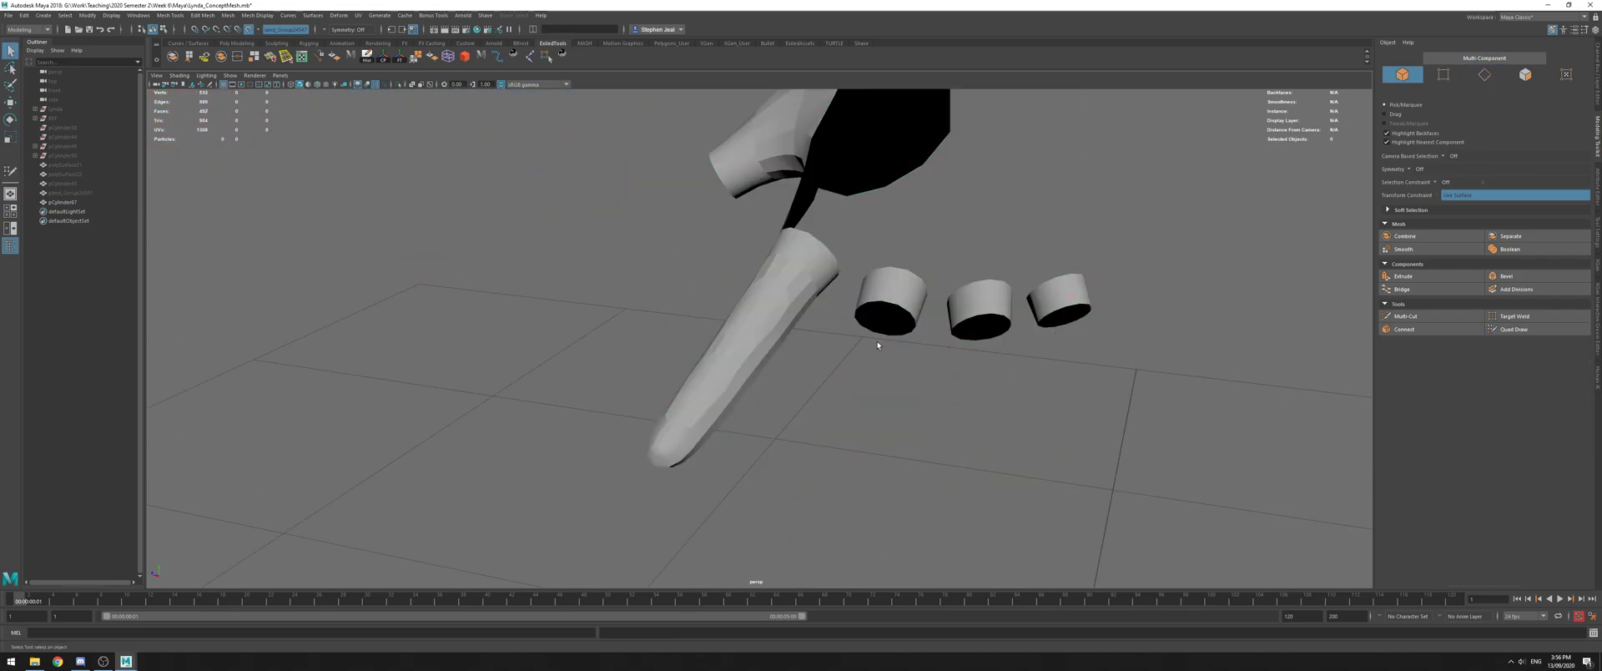
left_click(801, 328)
left_click_drag(801, 328, 791, 308, "alt")
right_click_drag(791, 308, 731, 309, "shift")
left_click_drag(731, 309, 641, 214, "alt")
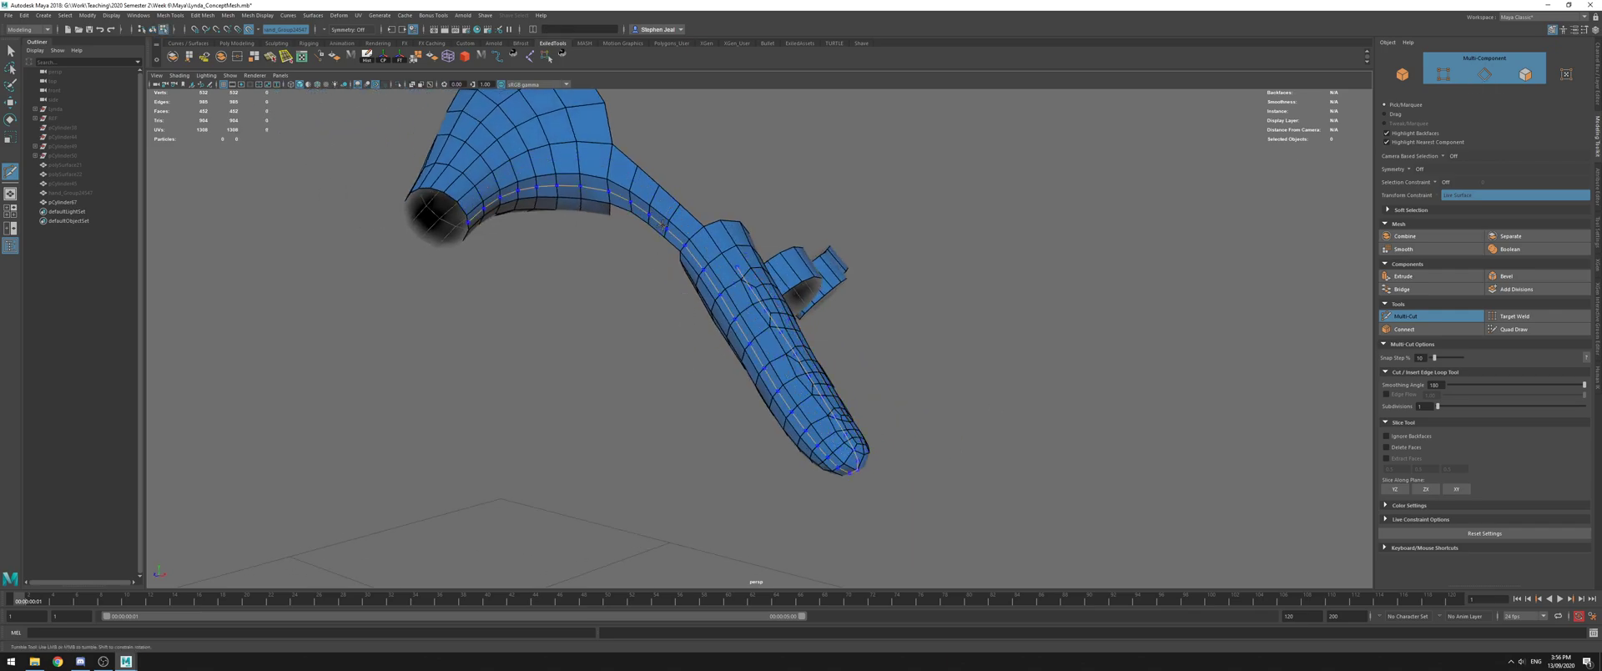
left_click_drag(850, 459, 785, 361, "alt")
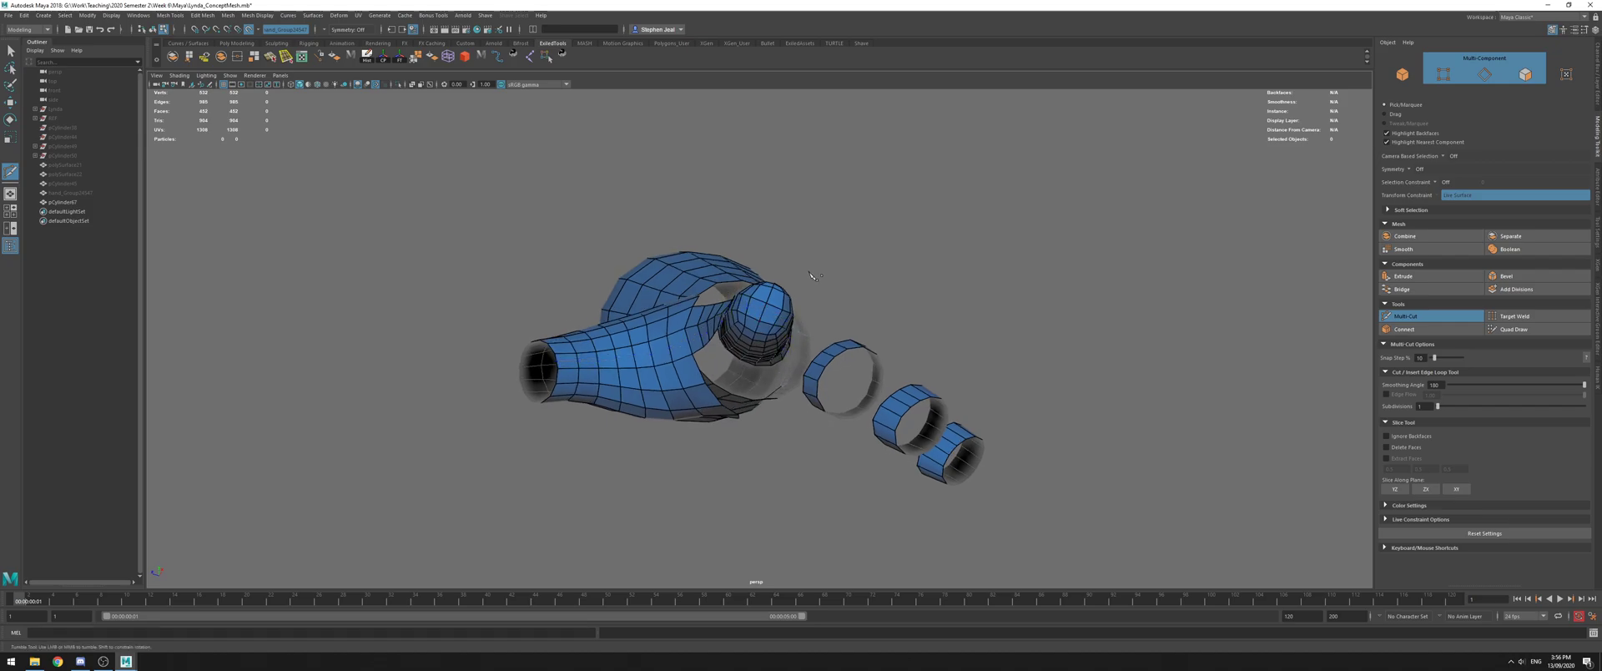
left_click_drag(809, 276, 776, 321, "alt")
key("q")
right_click_drag(776, 314, 816, 292)
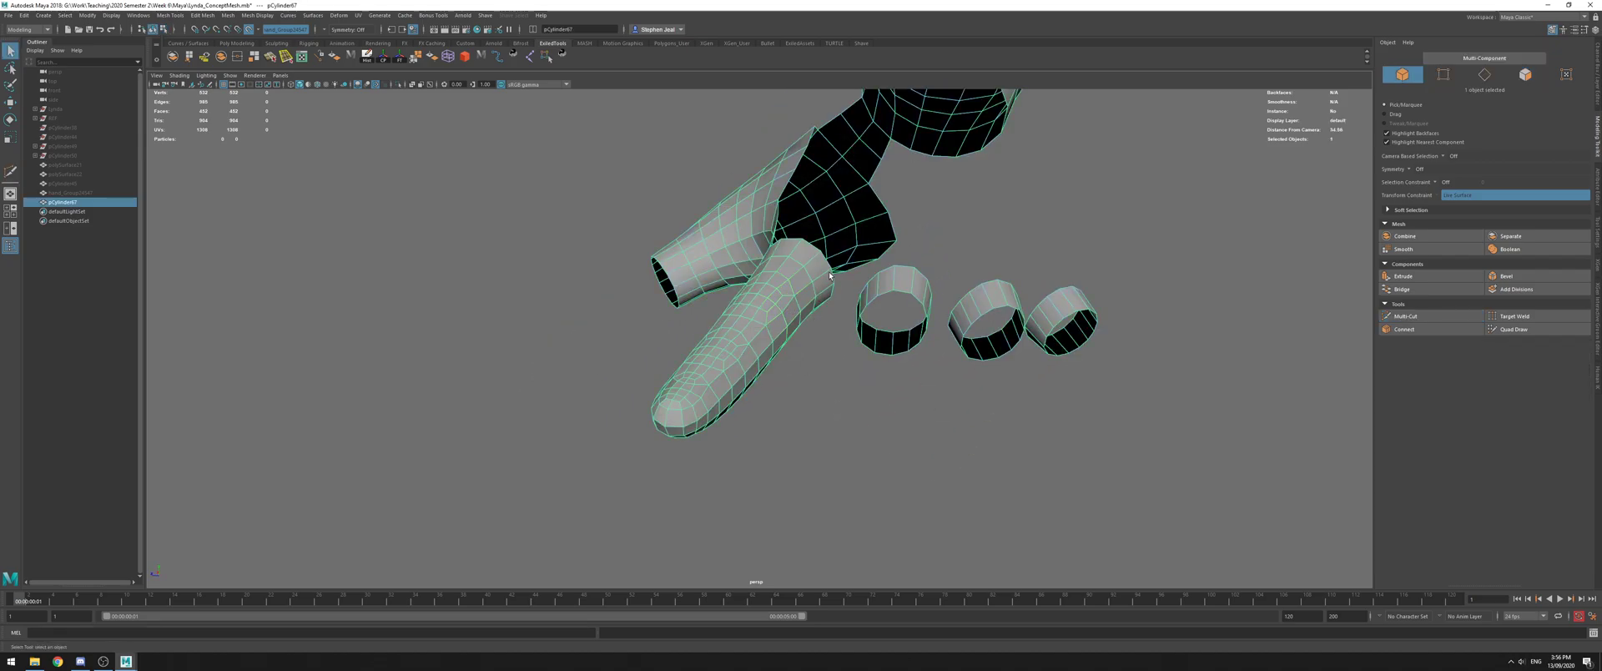
key("ctrl+shift+h")
left_click_drag(1097, 302, 800, 340, "alt")
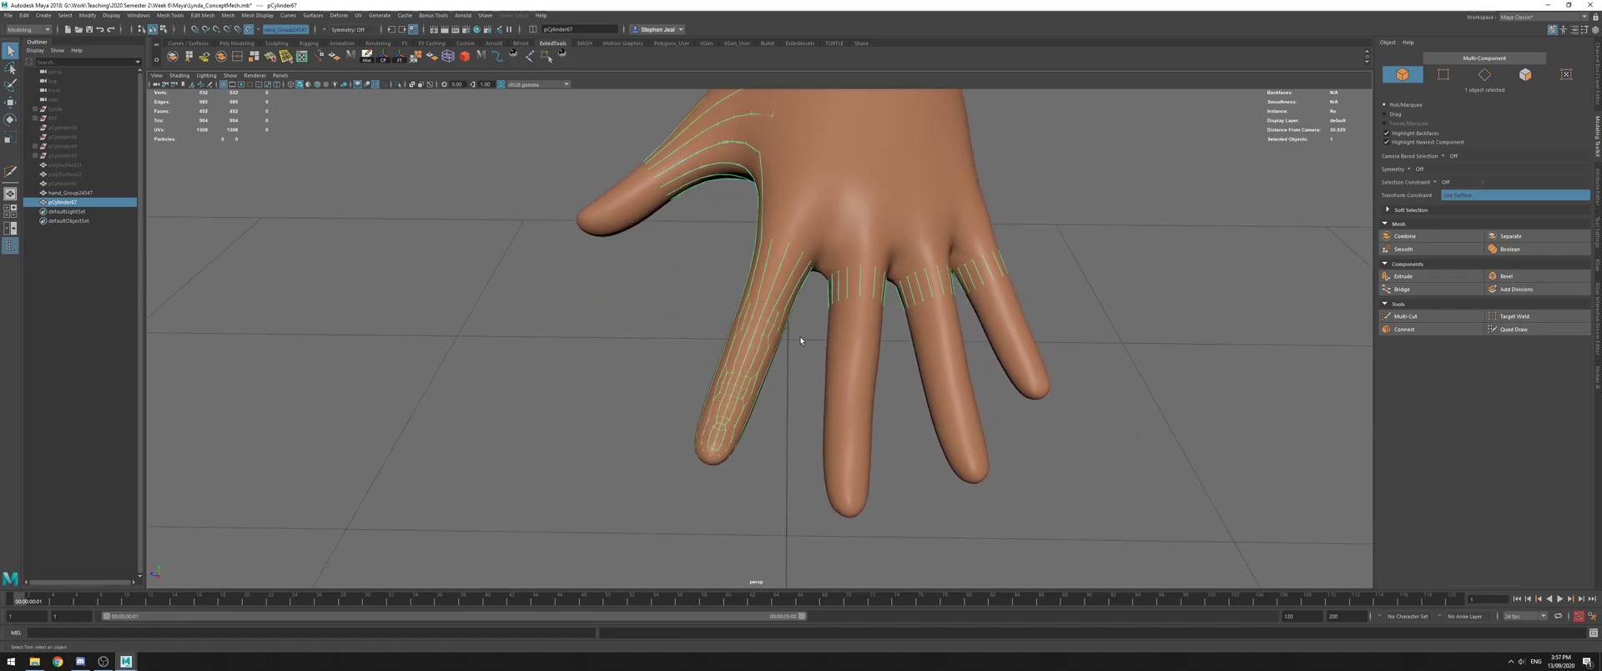
Turn off the hand's live surface, duplicate the retopology mesh and isolate the duplicate
left_click(248, 31)
middle_click_drag(792, 295, 777, 318, "alt")
key("ctrl+d")
key("alt+h")
left_click(1173, 373)
Delete all faces of the duplicate except the index finger and show the hidden meshes again
left_click(752, 326)
right_click_drag(753, 326, 753, 371)
left_click(706, 267)
left_click_drag(709, 275, 791, 317, "alt")
key("b")
double_click(748, 306)
right_click_drag(1037, 350, 517, 150, "alt")
left_click_drag(818, 451, 584, 150, "shift")
right_click_drag(554, 250, 1038, 313, "alt")
key("Delete")
key("ctrl+shift+h")
right_click_drag(734, 367, 822, 375, "alt")
left_click_drag(822, 375, 739, 327, "alt")
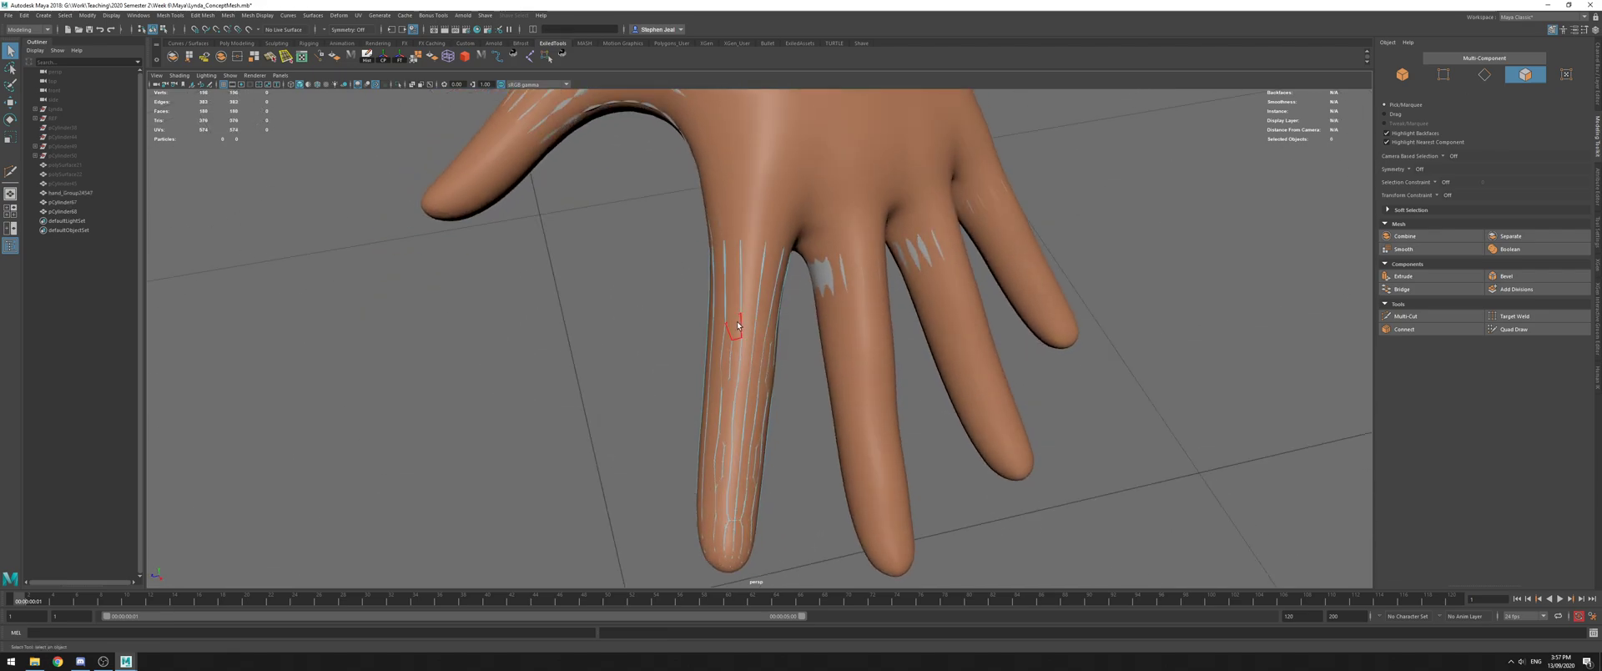
Hide the hand so only the retopology meshes remain, and select the separate index finger duplicate
right_click_drag(738, 325, 787, 295)
left_click(799, 279)
left_click_drag(799, 280, 717, 266, "alt")
left_click(762, 200)
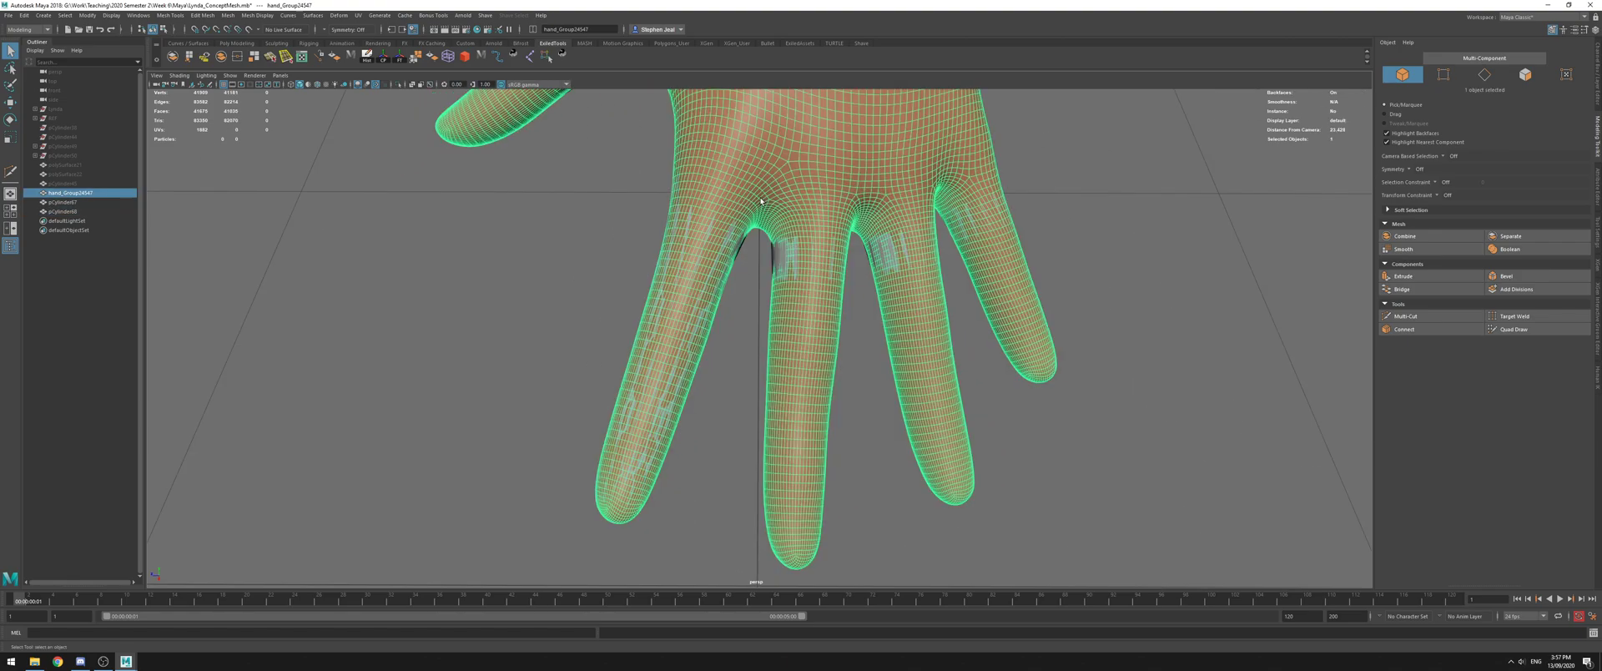
left_click(736, 304)
left_click(716, 283)
left_click_drag(781, 254, 715, 313, "shift")
key("alt+h")
left_click(719, 352)
left_click(718, 293)
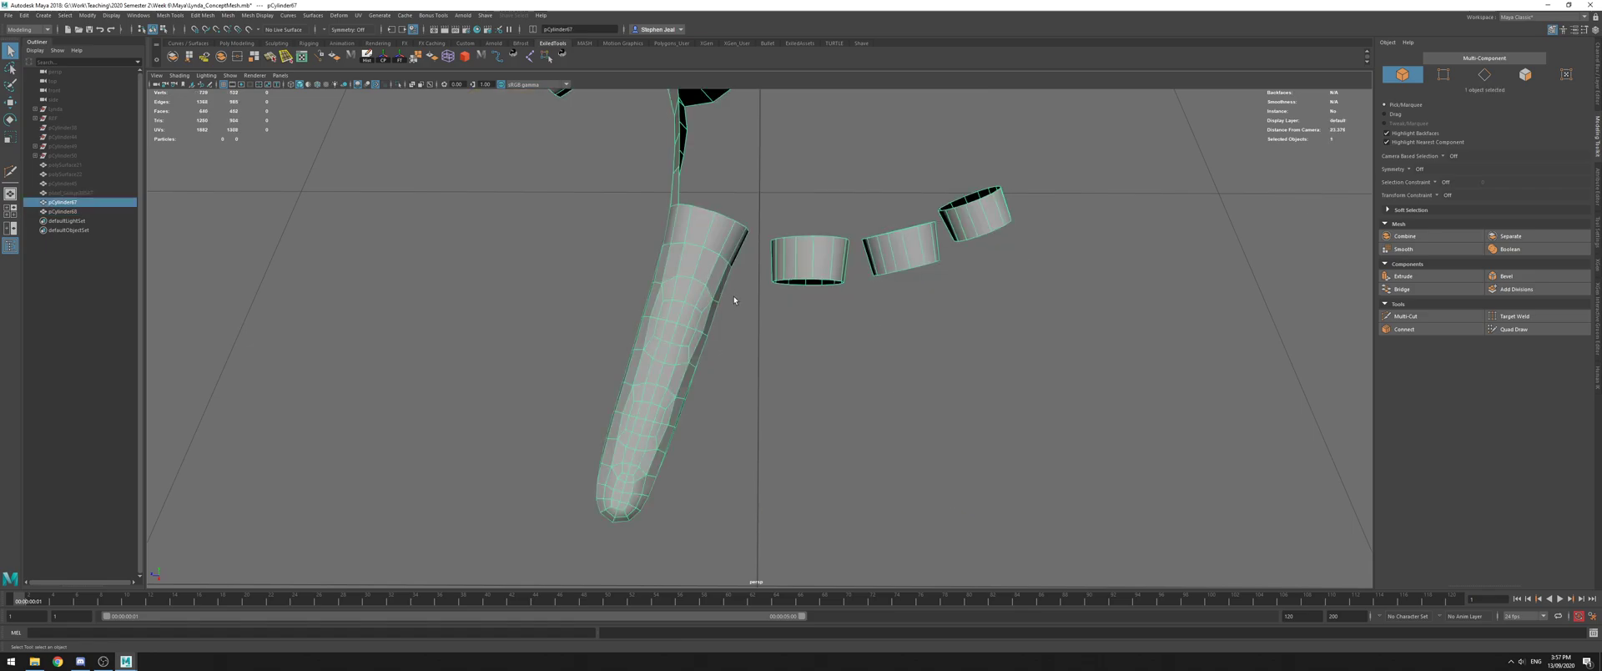
left_click(701, 334)
Centre the duplicate finger's pivot and move the mesh sideways, clear of the original index finger
key("w")
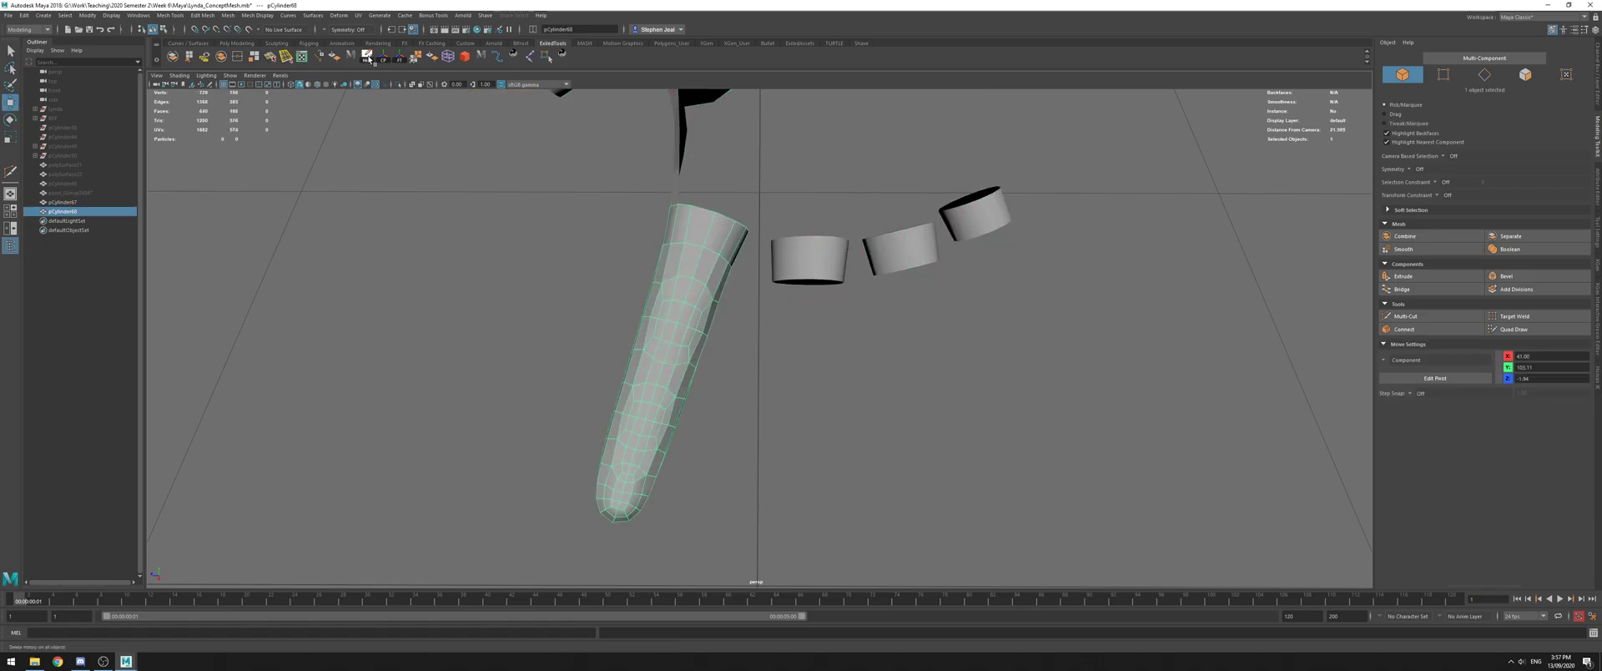
left_click(405, 60)
left_click_drag(627, 352, 499, 352)
left_click(774, 360)
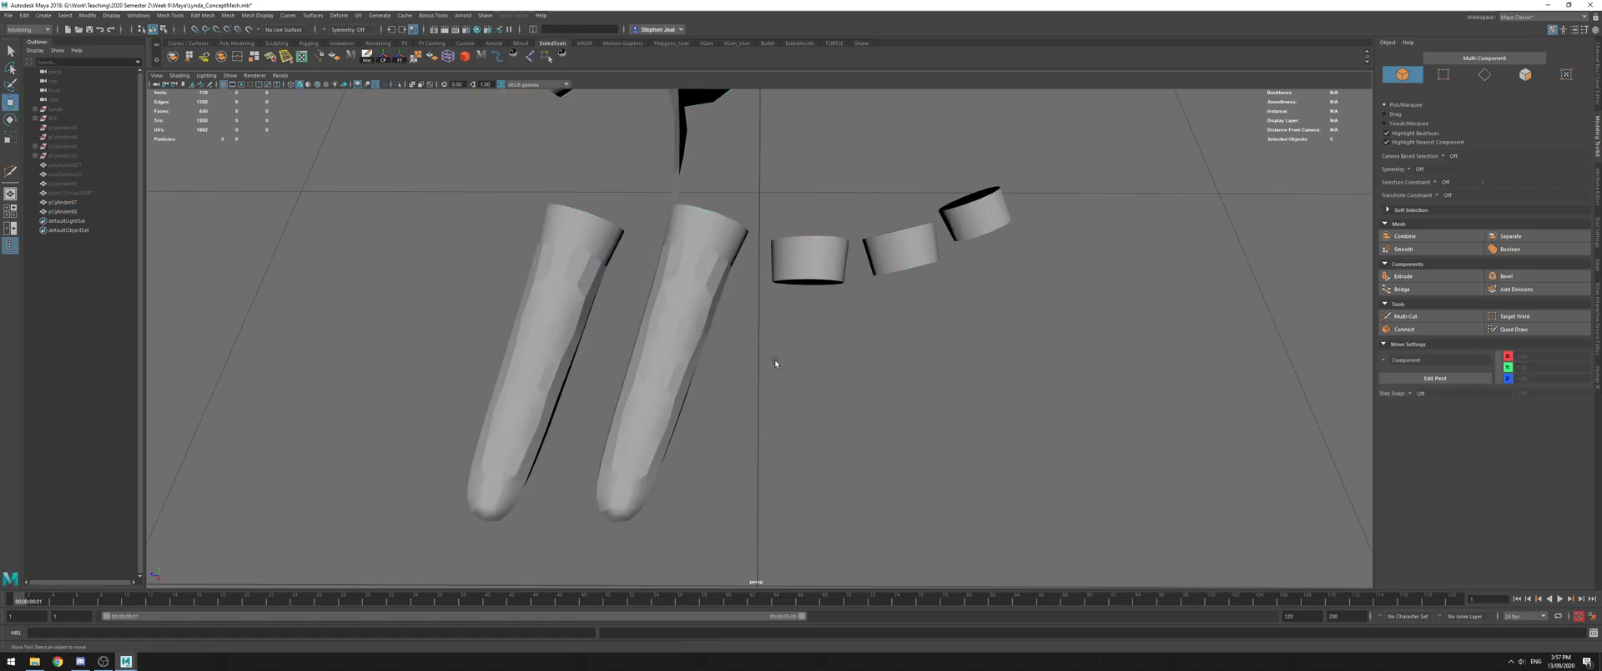
Show the hand again and place the duplicate finger mesh over the middle finger
key("ctrl+shift+h")
left_click(546, 307)
middle_click_drag(547, 307, 450, 280, "alt")
key("e")
left_click_drag(465, 350, 731, 359)
key("w")
key("e")
middle_click_drag(731, 360, 685, 300, "alt")
left_click_drag(686, 300, 867, 434, "alt")
Rotate, scale and reposition the duplicate finger mesh to fit the length and direction of the middle finger
key("w")
key("e")
key("r")
key("w")
left_click_drag(746, 343, 753, 269)
key("e")
left_click_drag(821, 375, 741, 417, "alt")
key("w")
left_click_drag(768, 366, 821, 273)
key("r")
key("w")
left_click_drag(585, 186, 582, 384, "alt")
key("F8")
key("r")
key("w")
key("F9")
left_click(580, 388)
Duplicate the middle finger's mesh, move the copy over the ring finger, and rotate and scale it
key("ctrl+d")
left_click_drag(580, 386, 693, 380)
key("e")
left_click_drag(680, 424, 691, 427)
key("r")
mouse_move(691, 379)
left_mouse_down()
mouse_move(667, 380)
mouse_move(691, 358)
mouse_move(715, 386)
mouse_move(733, 359)
mouse_move(754, 395)
mouse_move(683, 358)
mouse_move(714, 363)
left_mouse_up()
Refine the rotation and position of the ring finger's mesh so it follows the sculpted finger
key("w")
key("e")
left_click_drag(714, 364, 768, 393)
key("w")
key("r")
key("w")
key("e")
key("w")
left_click_drag(769, 393, 842, 452, "alt")
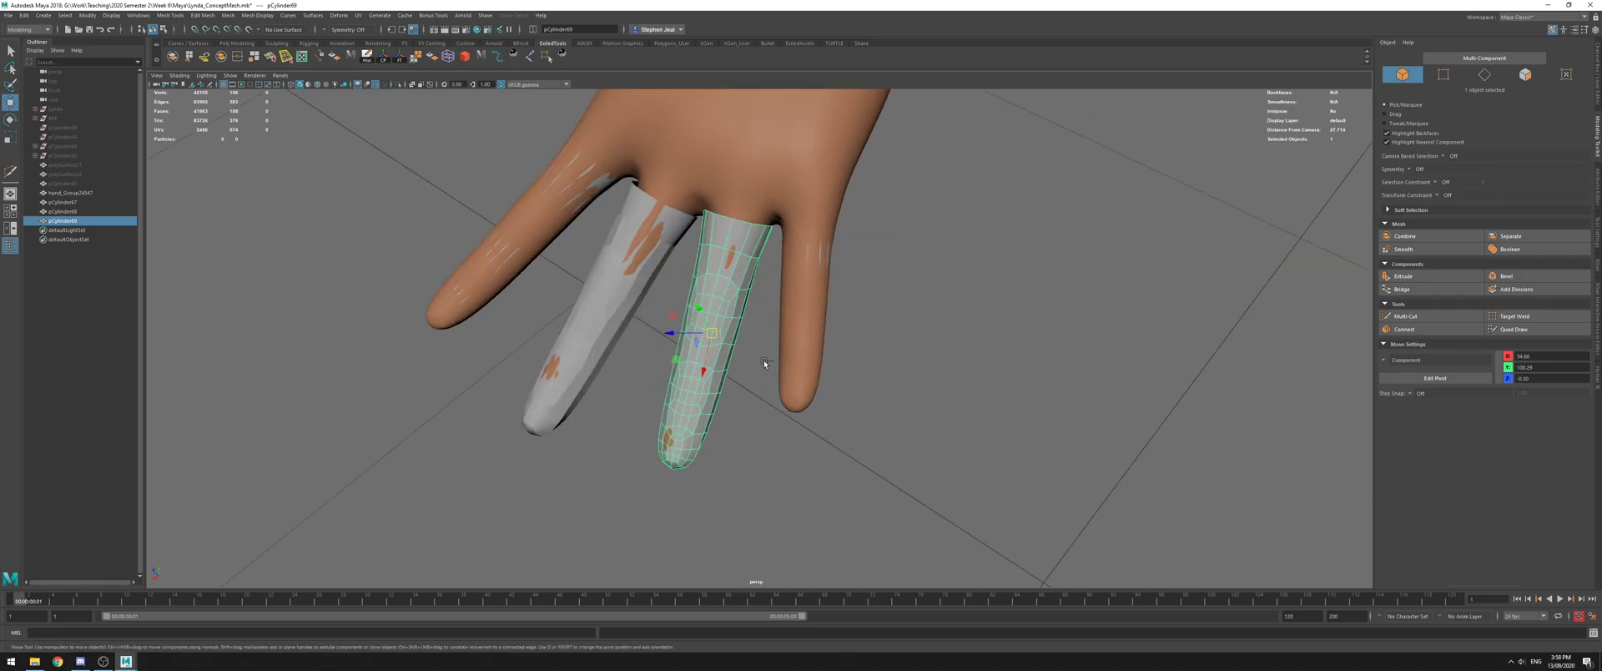
Duplicate the ring finger's mesh and place the copy over the little finger, undoing one misplaced transform
key("ctrl+d")
left_click_drag(711, 334, 755, 321)
key("e")
key("ctrl+z")
left_click_drag(848, 412, 821, 343)
key("w")
key("e")
key("r")
key("w")
Adjust the position, rotation and scale of the little finger's mesh to fit the sculpt
left_click_drag(821, 343, 797, 364, "alt")
mouse_move(797, 364)
left_mouse_down("alt")
mouse_move(867, 368)
mouse_move(816, 372)
left_mouse_up("alt")
key("r")
key("w")
left_click_drag(808, 368, 802, 372)
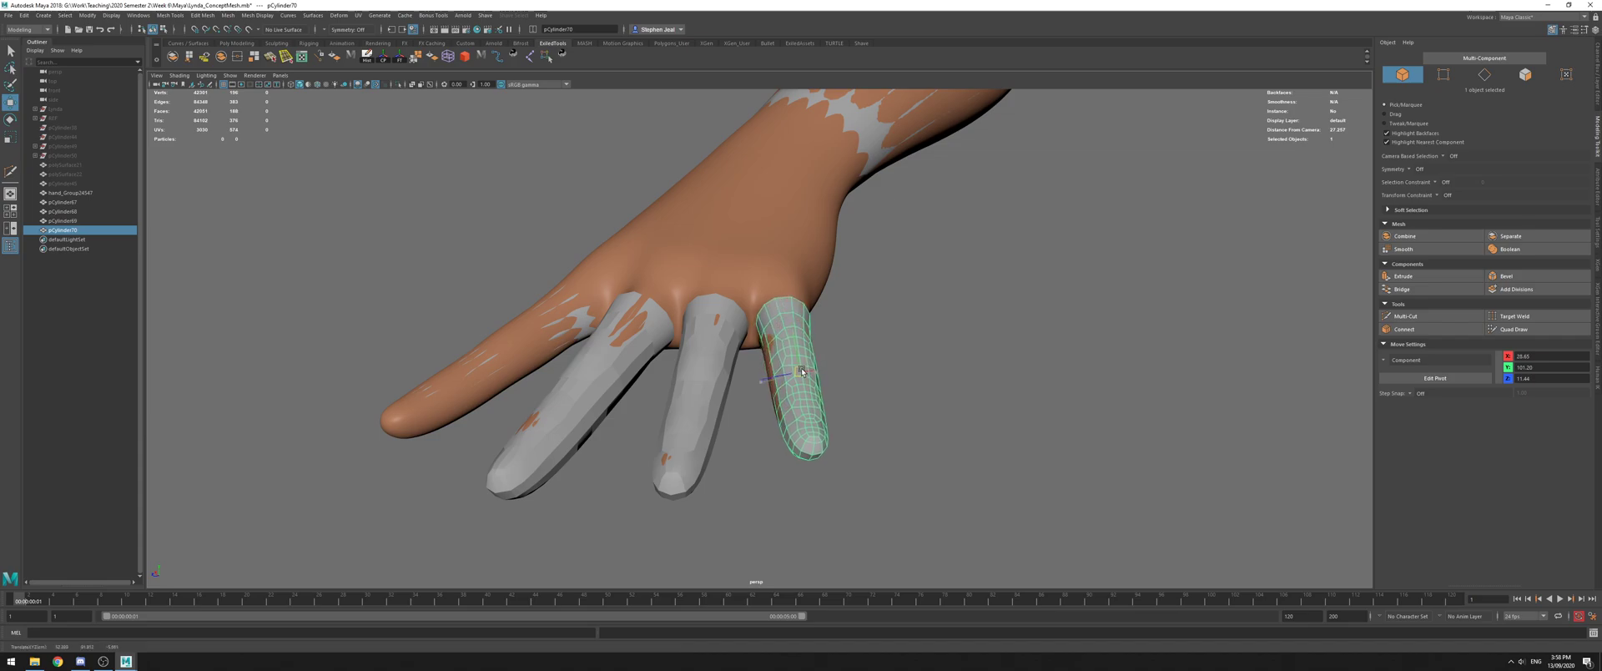
key("e")
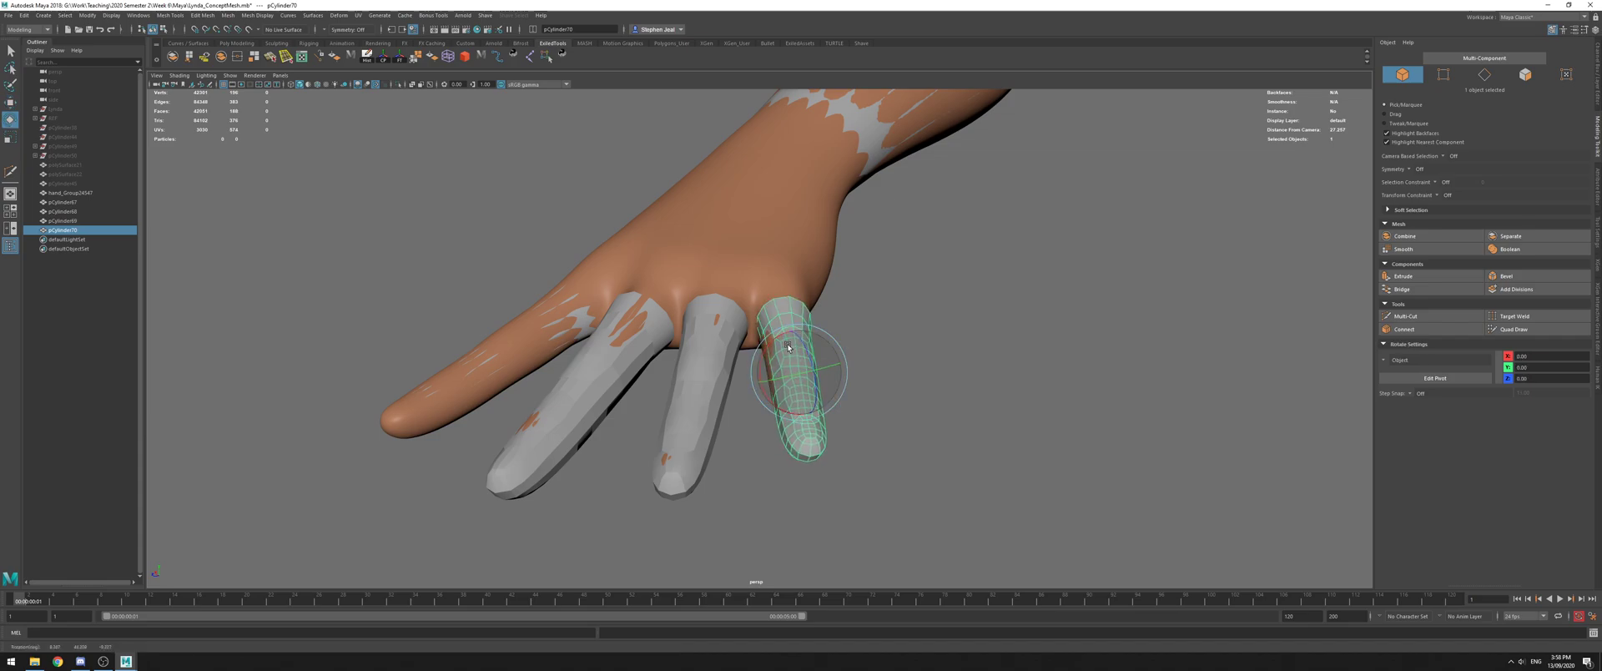
left_click_drag(863, 365, 810, 361, "alt")
key("w")
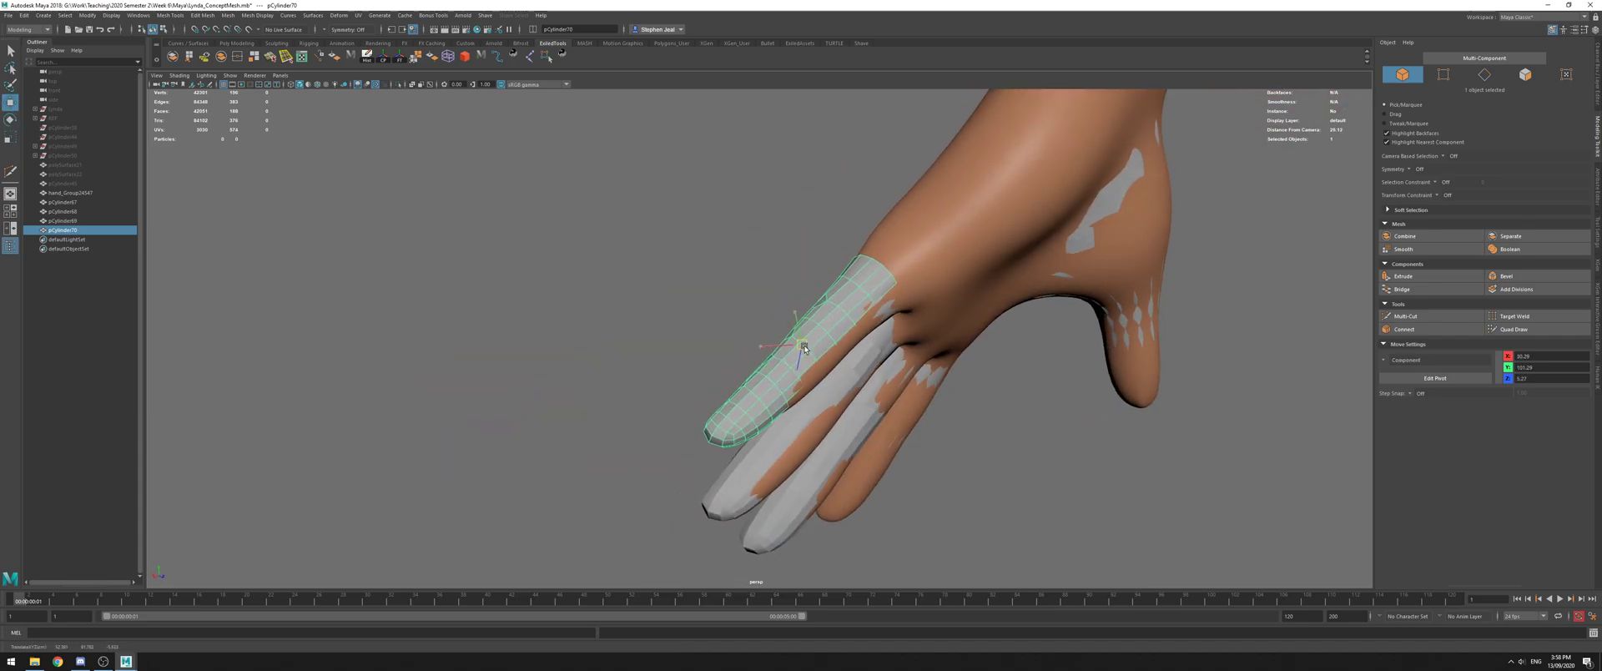
key("e")
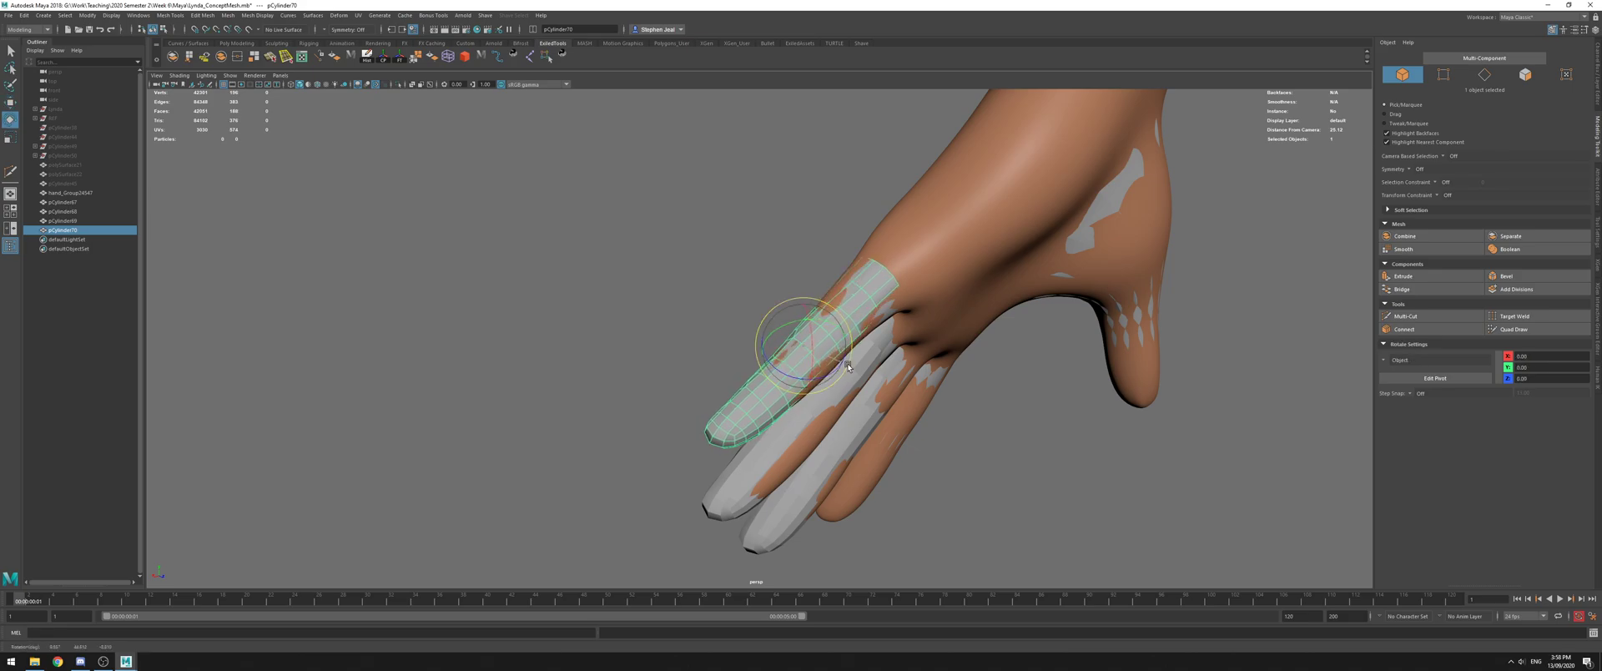
left_click_drag(1012, 397, 888, 467, "alt")
Hide the sculpted hand and isolate the original retopology mesh
left_click(888, 467)
right_click_drag(472, 331, 575, 309, "alt")
key("q")
left_click_drag(576, 275, 838, 219, "alt")
left_click(838, 219)
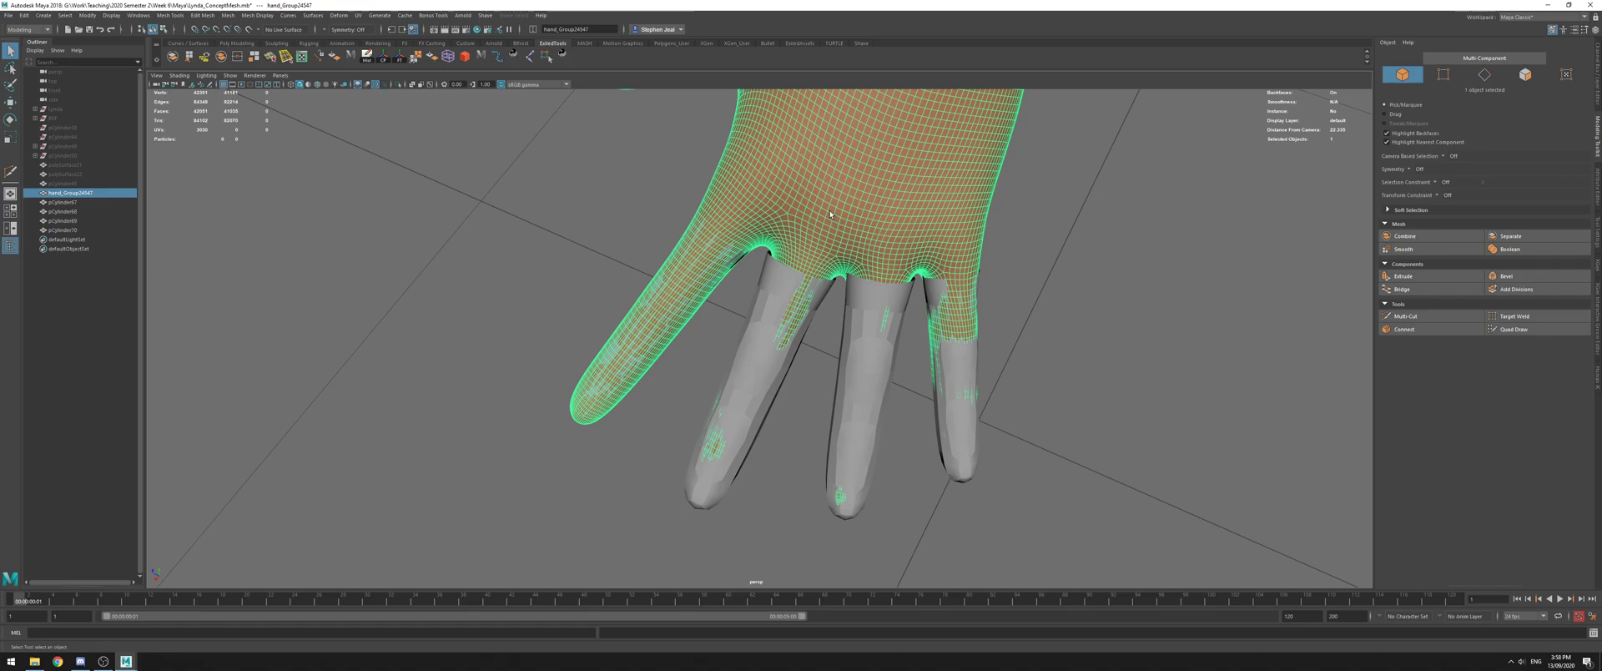
key("ctrl+h")
left_click(710, 232)
key("alt+h")
Delete the old base rings of the middle, ring and little fingers and show the hidden finger meshes again
right_click_drag(834, 232, 833, 260)
double_click(951, 304)
double_click(874, 311, "shift")
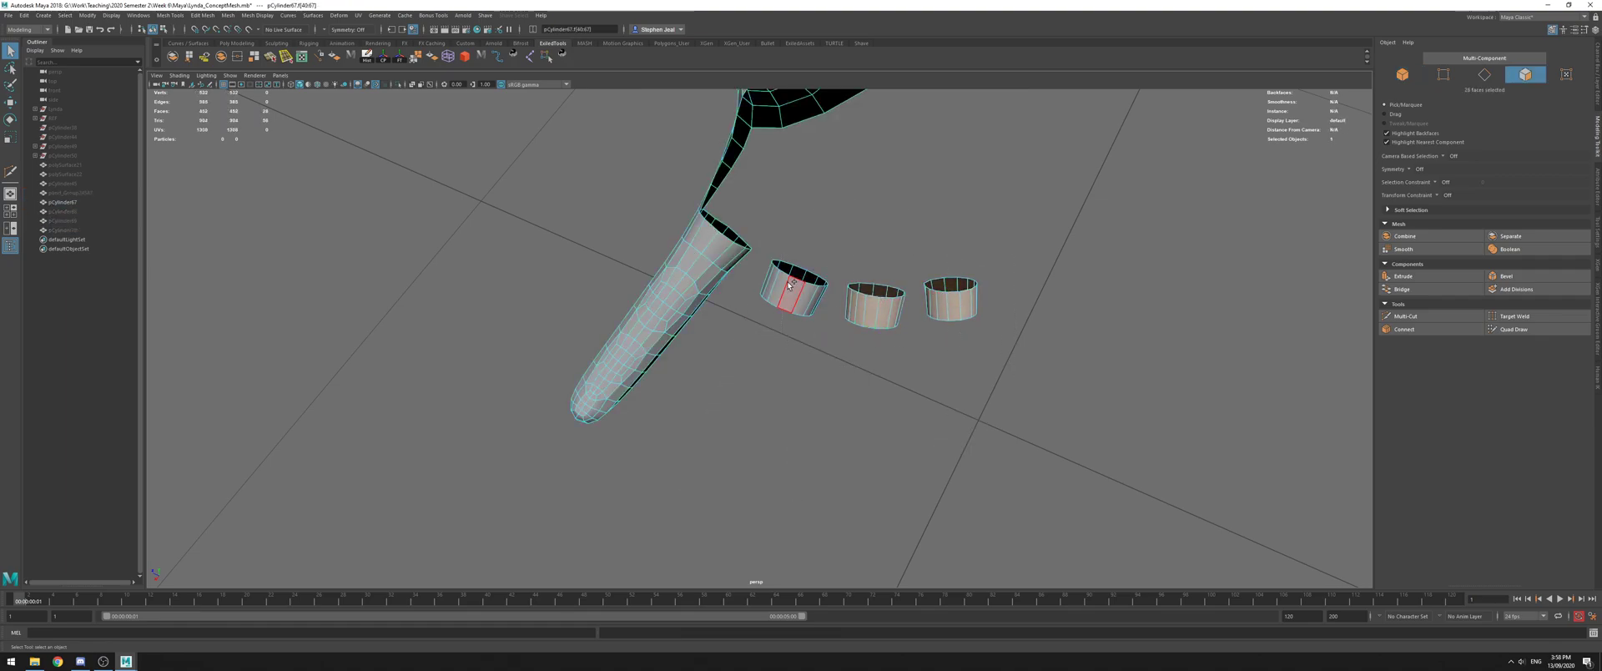
key("Delete")
key("ctrl+shift+h")
Return to object mode and select the middle, ring and little finger meshes together
key("F8")
left_click(787, 285)
right_click_drag(799, 292, 829, 260)
left_click_drag(646, 363, 869, 328)
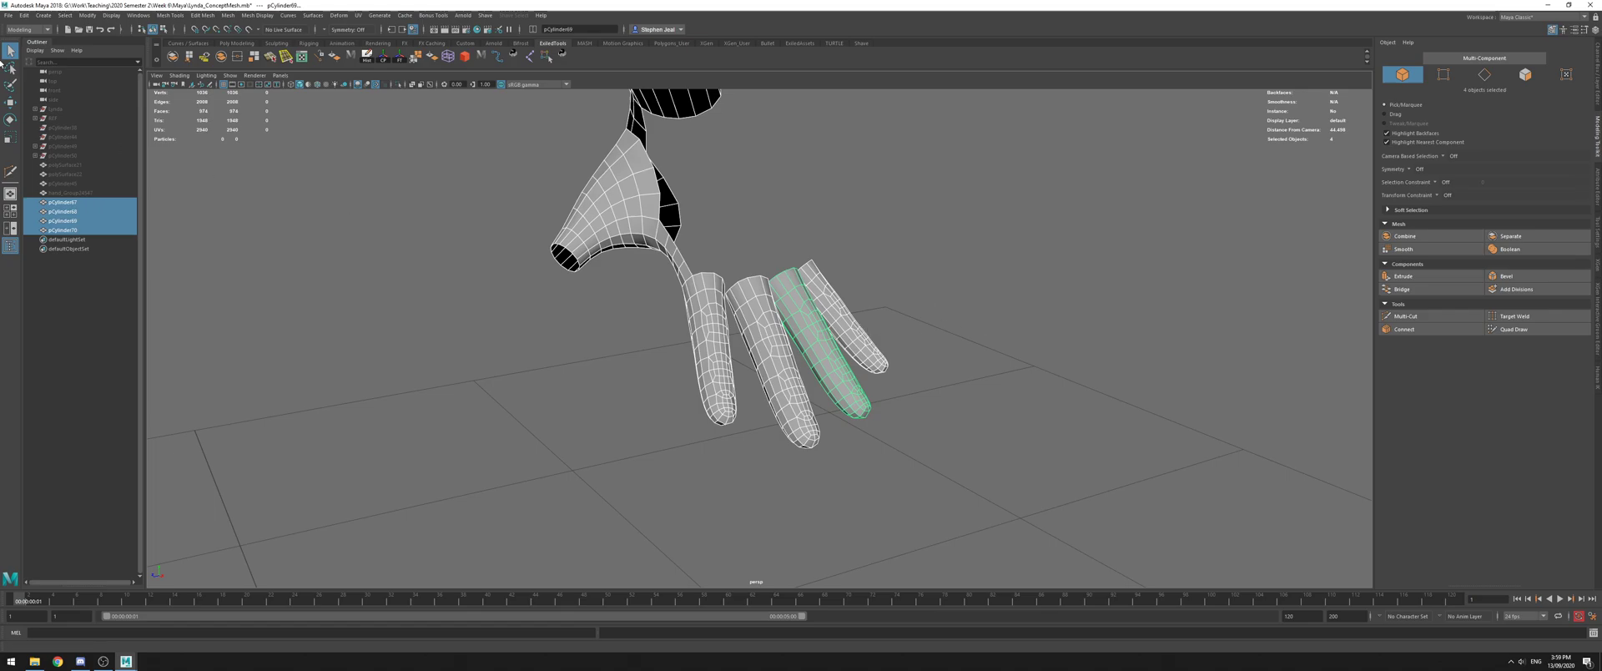
left_click_drag(406, 133, 313, 207, "alt")
left_click(534, 267)
left_click(702, 290)
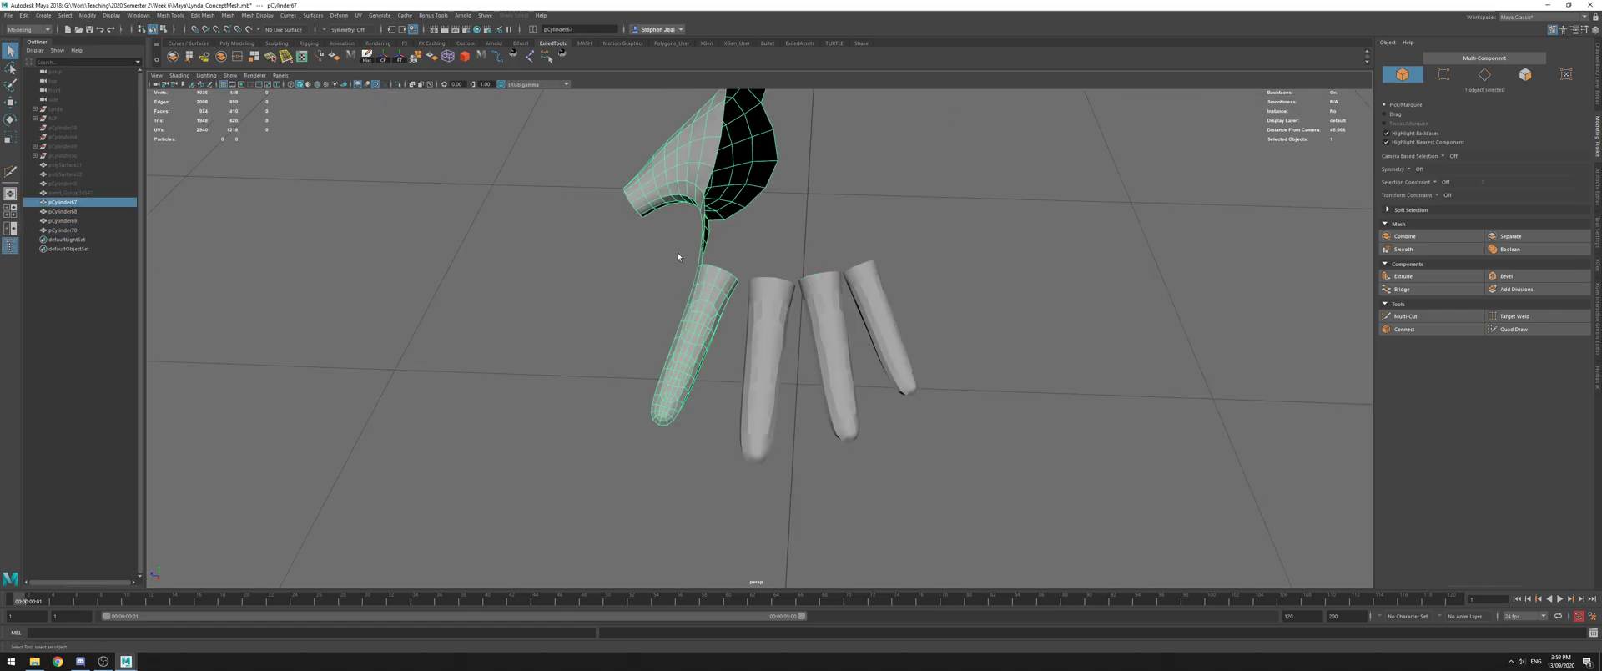
left_click_drag(756, 302, 921, 319)
left_click(718, 294)
left_click_drag(766, 241, 1071, 377)
key("ctrl+shift+h")
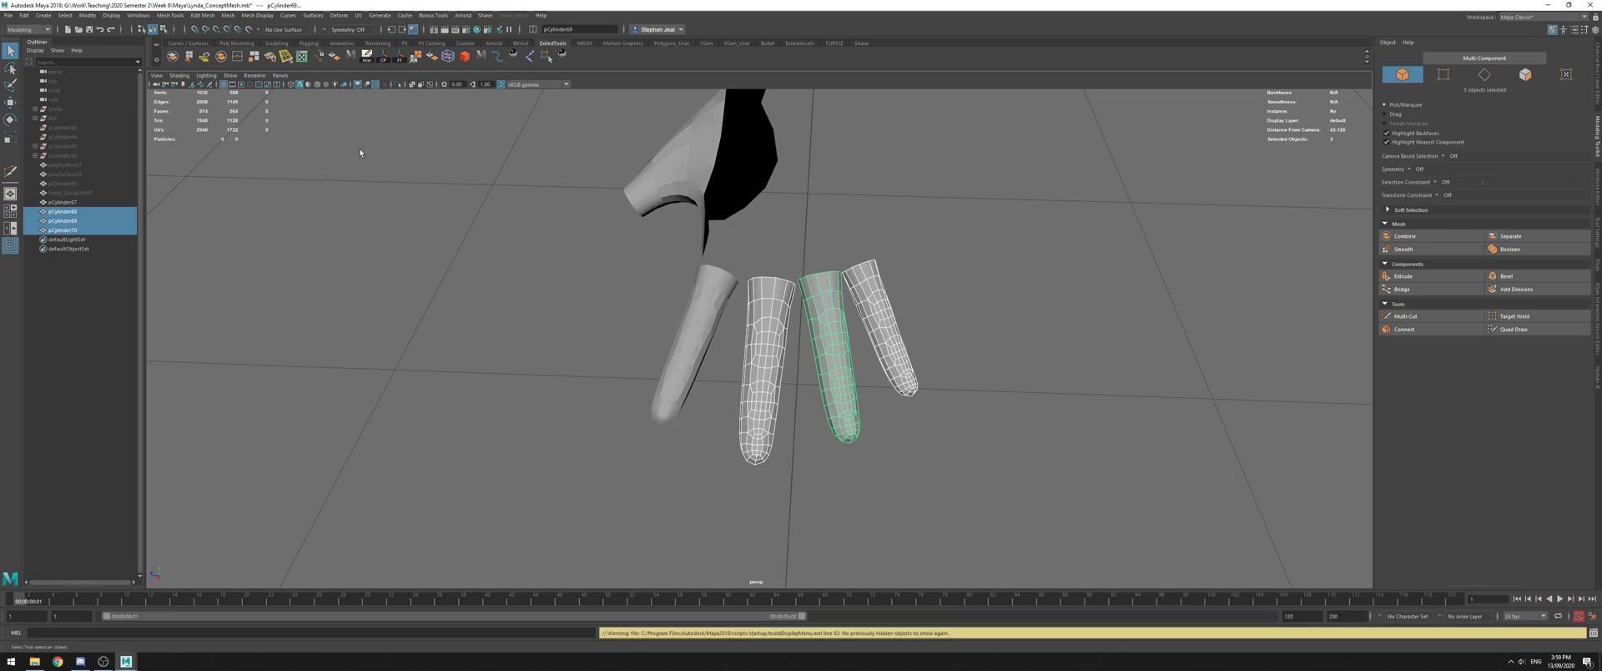
Show the sculpted hand again and make it the live surface
left_click_drag(296, 114, 274, 85)
left_click(205, 58)
left_click(784, 232, "shift")
key("alt+h")
left_click(1069, 347)
scroll(753, 299, "up", 3)
left_click(796, 165)
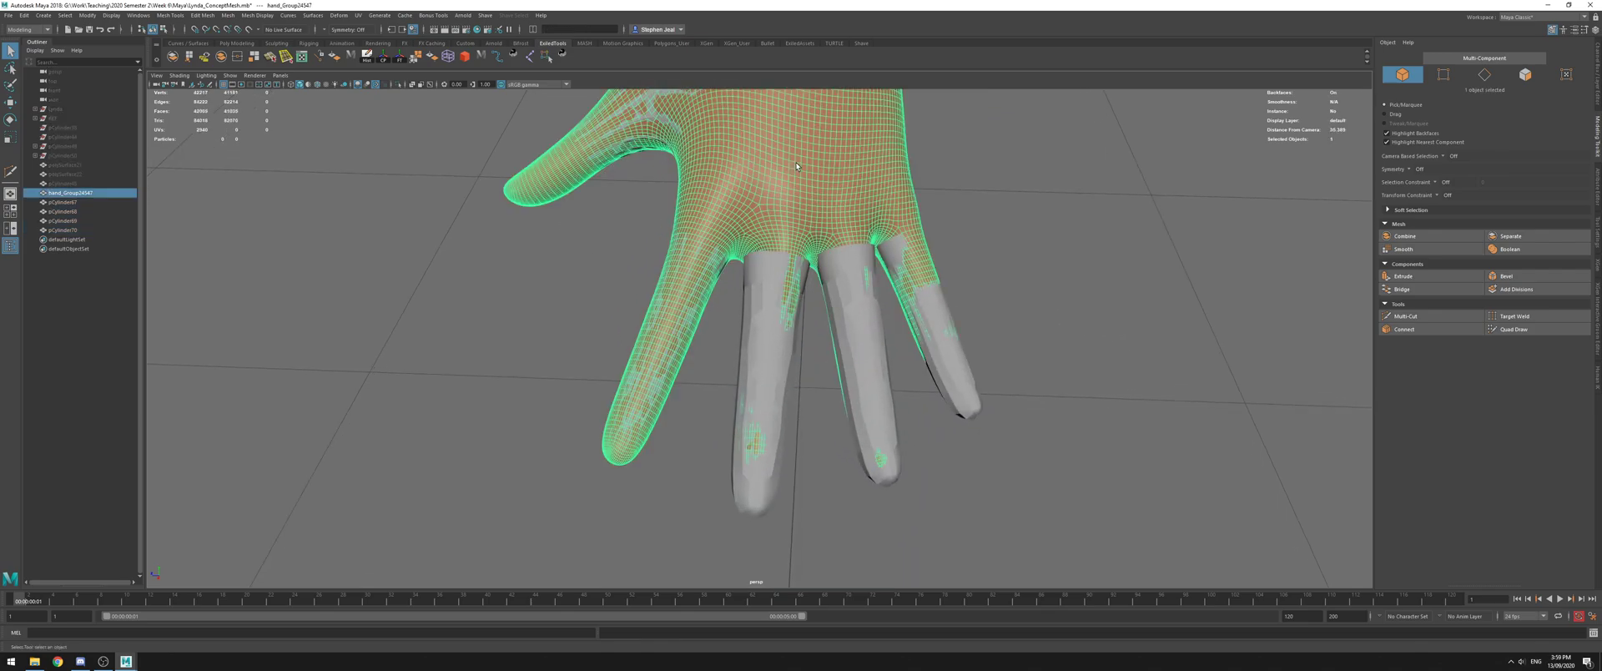
left_click(249, 32)
Snap all vertices of the middle finger's mesh onto the live sculpt by scaling them slightly
left_click(772, 307)
right_click_drag(1037, 243, 989, 245)
left_click_drag(651, 191, 1050, 635)
key("r")
mouse_move(771, 364)
left_mouse_down()
mouse_move(797, 368)
mouse_move(759, 351)
left_mouse_up()
Snap all vertices of the ring finger's mesh onto the live sculpt with a slight scale
left_click(770, 288)
right_click_drag(773, 268, 728, 267)
left_click_drag(681, 208, 875, 531)
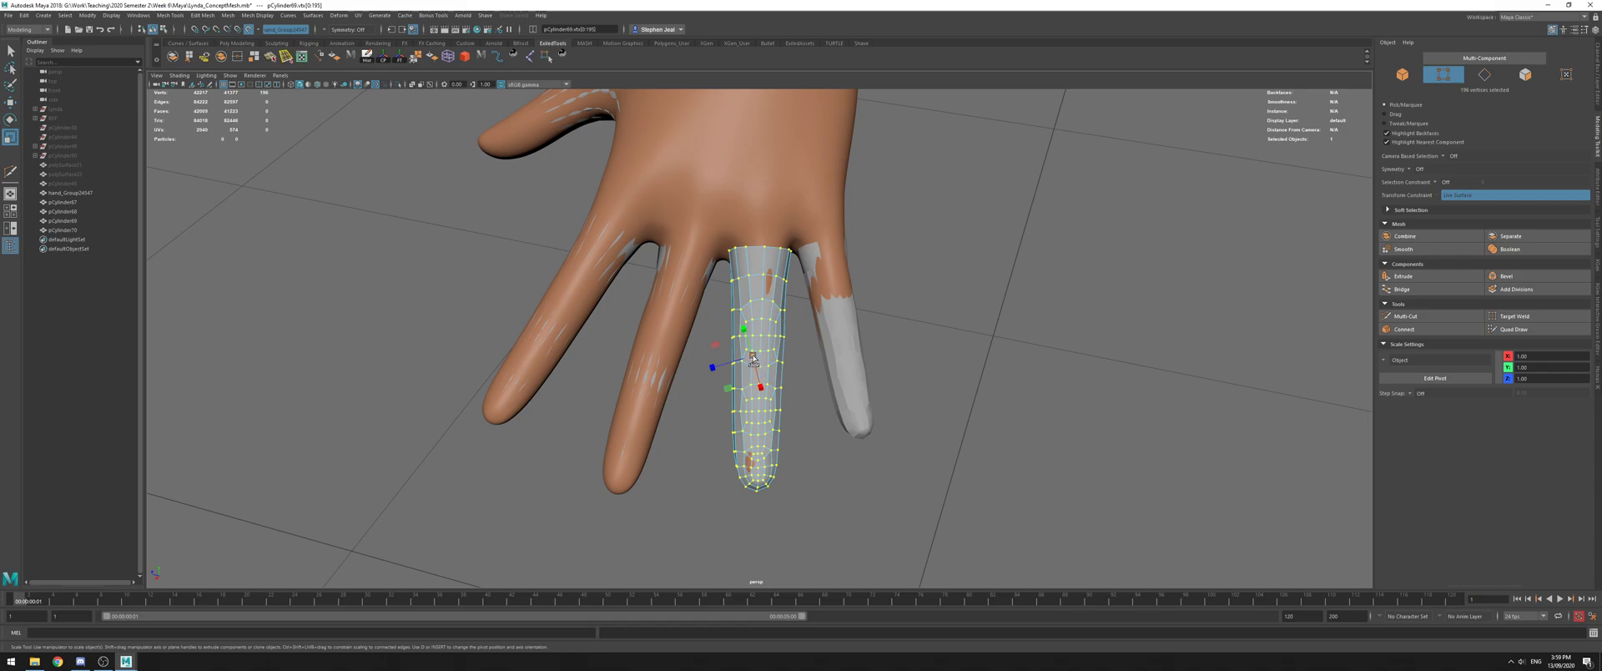
left_click_drag(753, 359, 751, 361)
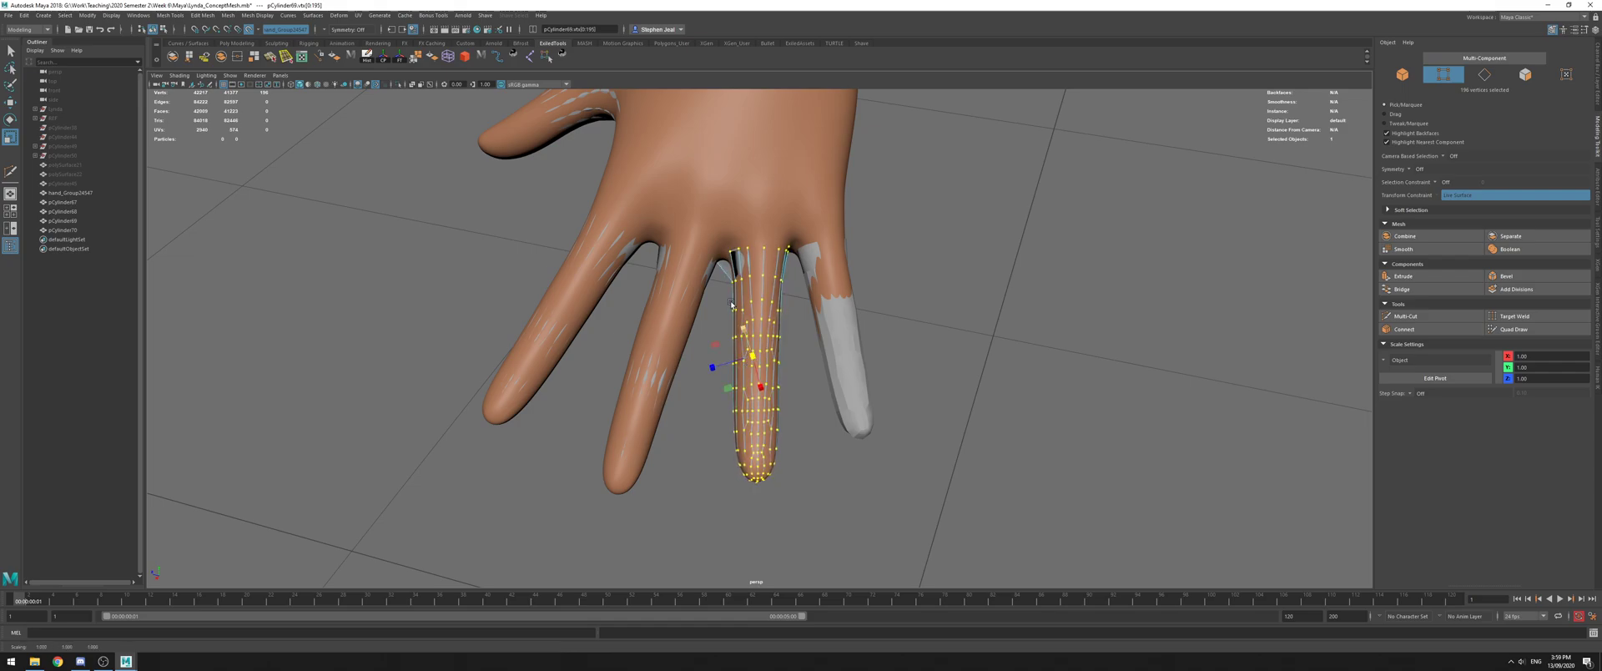
Try to snap the little finger's vertices onto the live sculpt, undo the scale and turn off the live surface
left_click_drag(758, 261, 719, 260, "alt")
left_click(842, 321)
right_click_drag(835, 263, 793, 263)
left_click_drag(776, 218, 926, 511)
left_click_drag(845, 324, 841, 345)
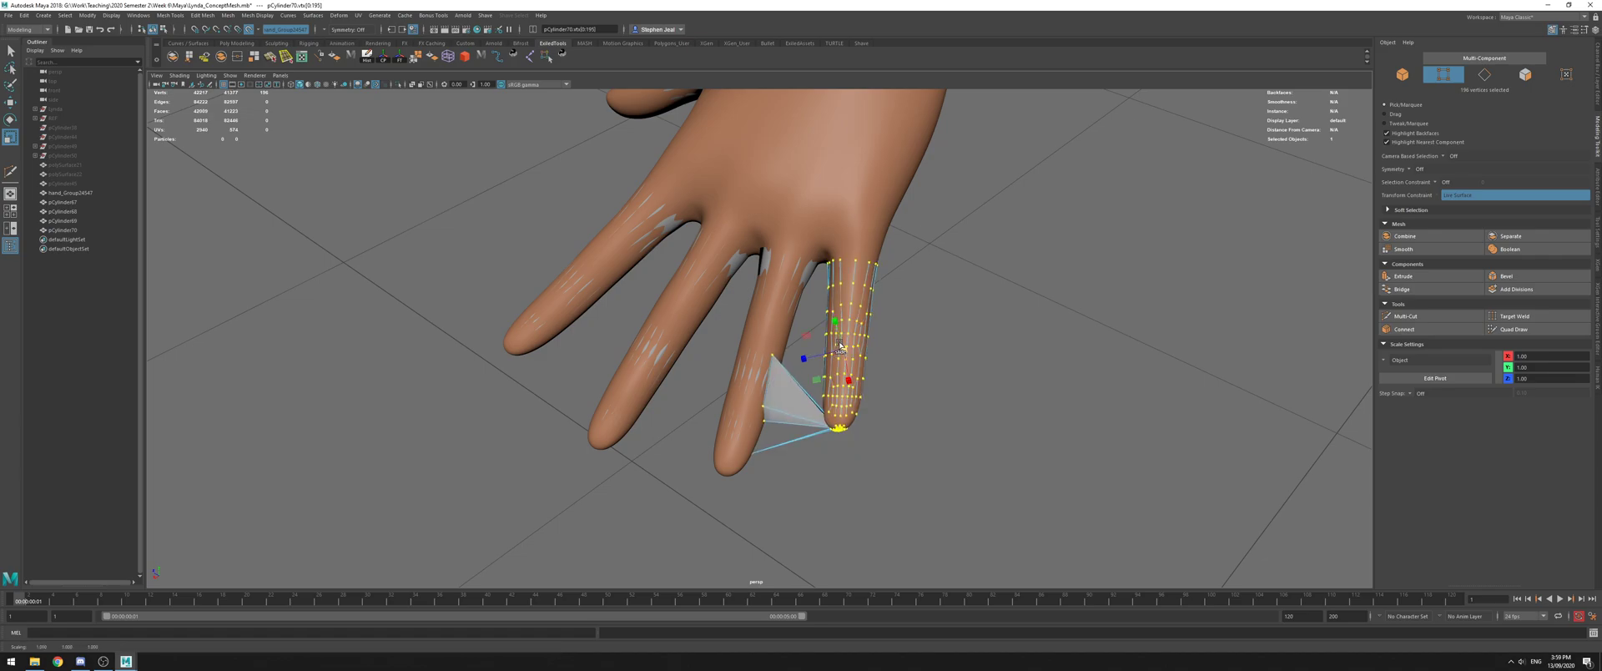
key("ctrl+z")
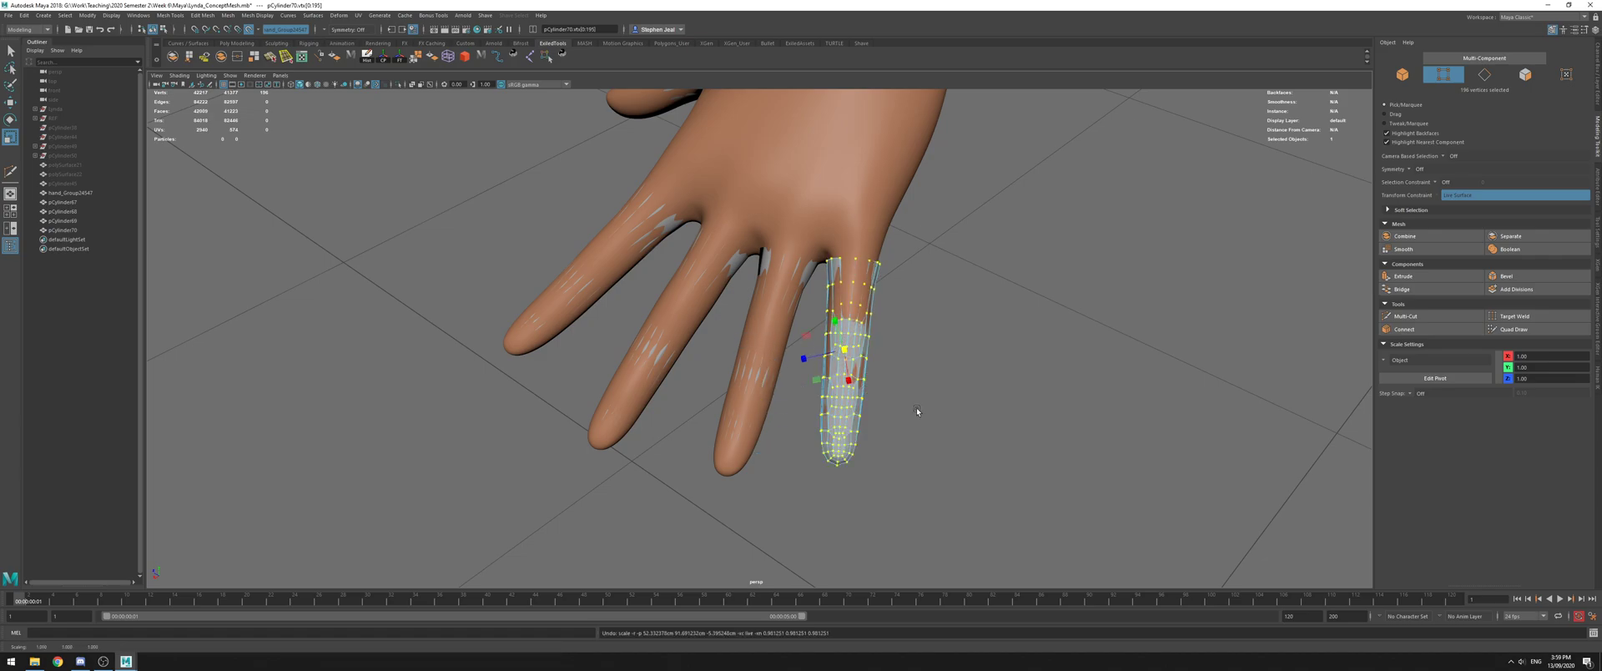
left_click(249, 29)
left_click_drag(943, 320, 939, 359, "alt")
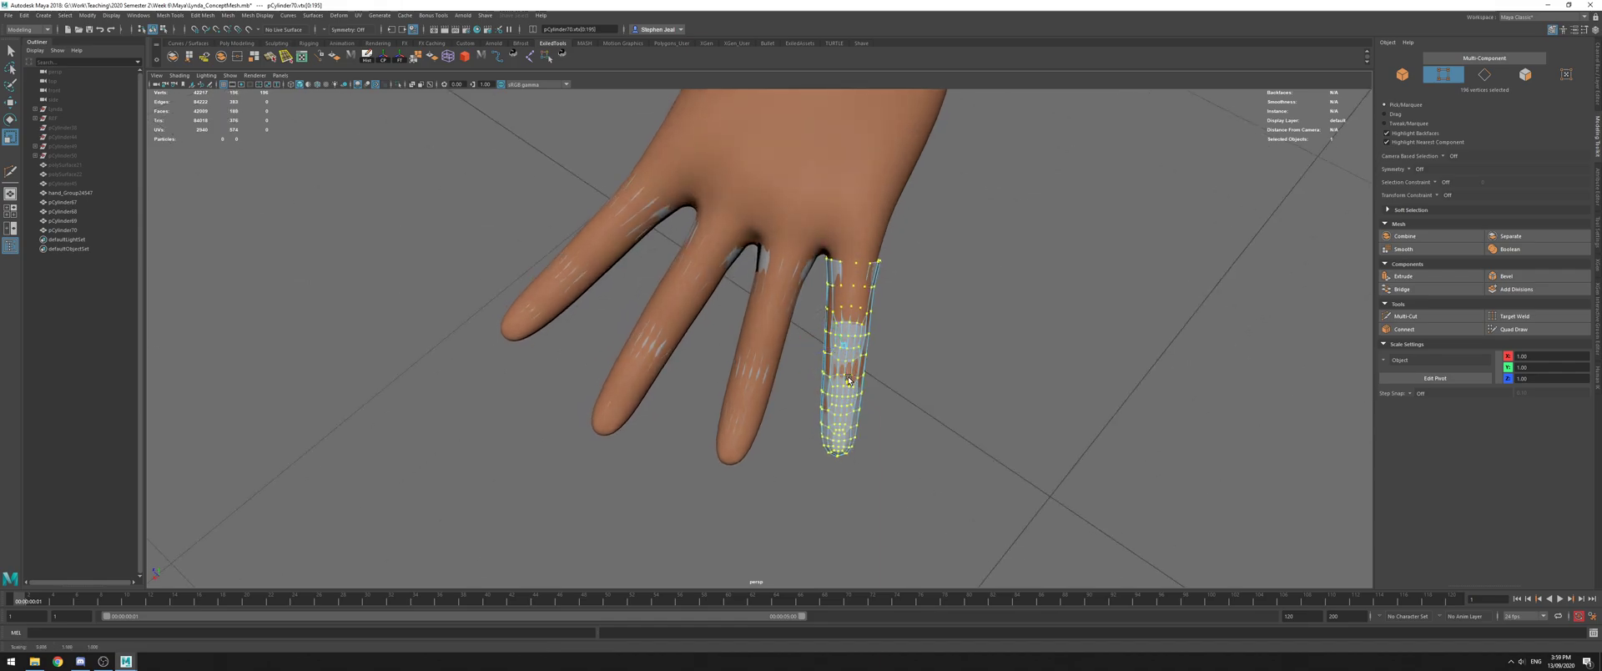
left_click_drag(849, 382, 813, 338, "alt")
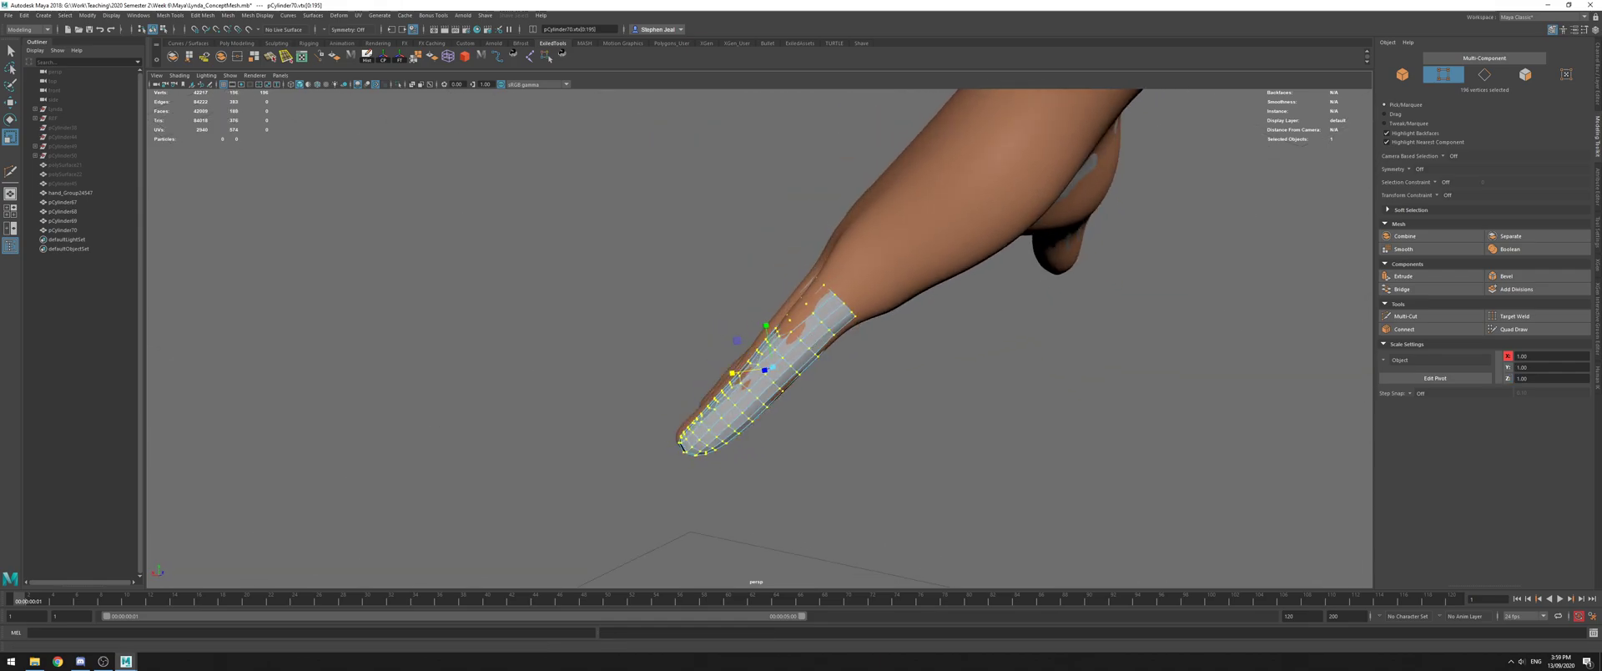
left_click(1587, 30)
left_click(1494, 70)
left_click(1475, 94)
left_click(1456, 72)
left_click(1467, 76)
Select the little finger's mesh and pull it into line with the sculpted finger using a smaller Grab brush
left_click_drag(759, 392, 768, 242, "alt")
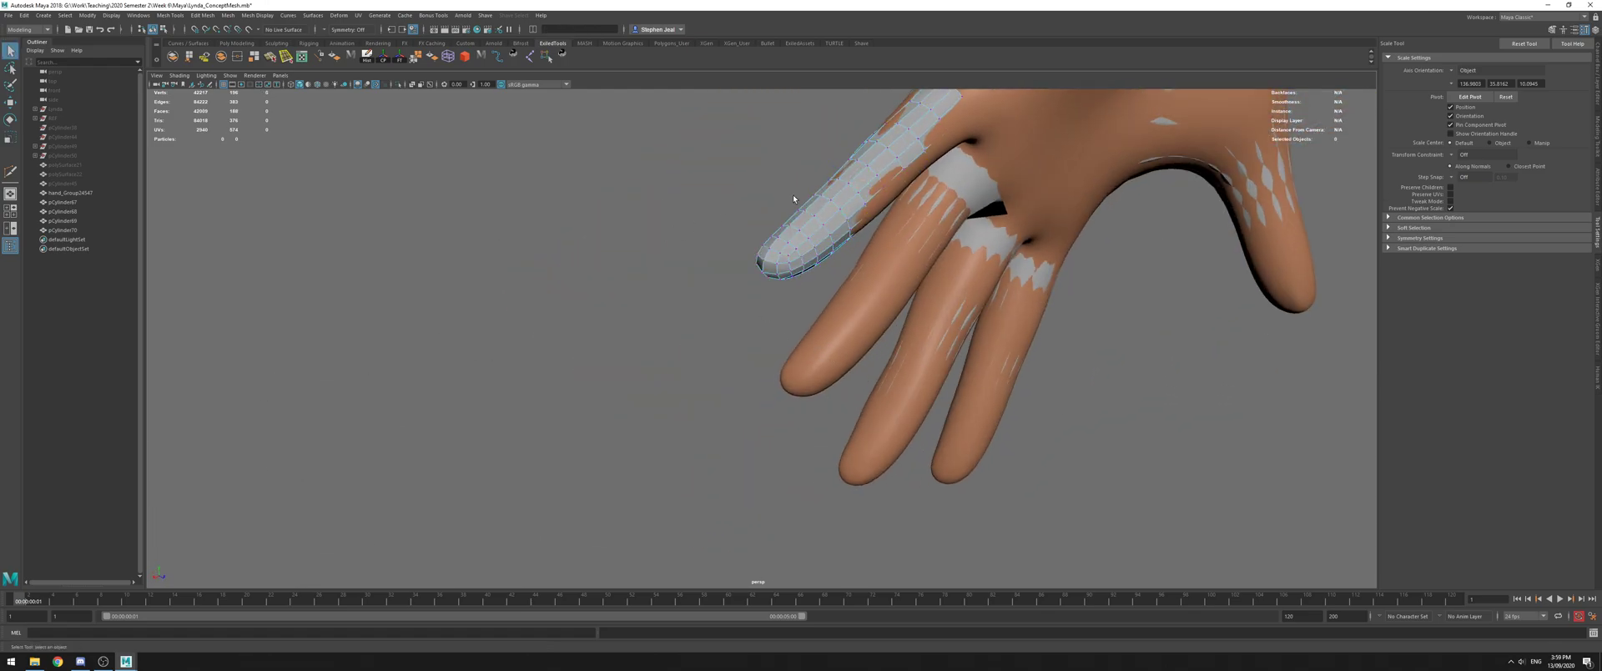
key("q")
middle_click_drag(754, 203, 697, 318, "alt")
right_click_drag(778, 314, 791, 302)
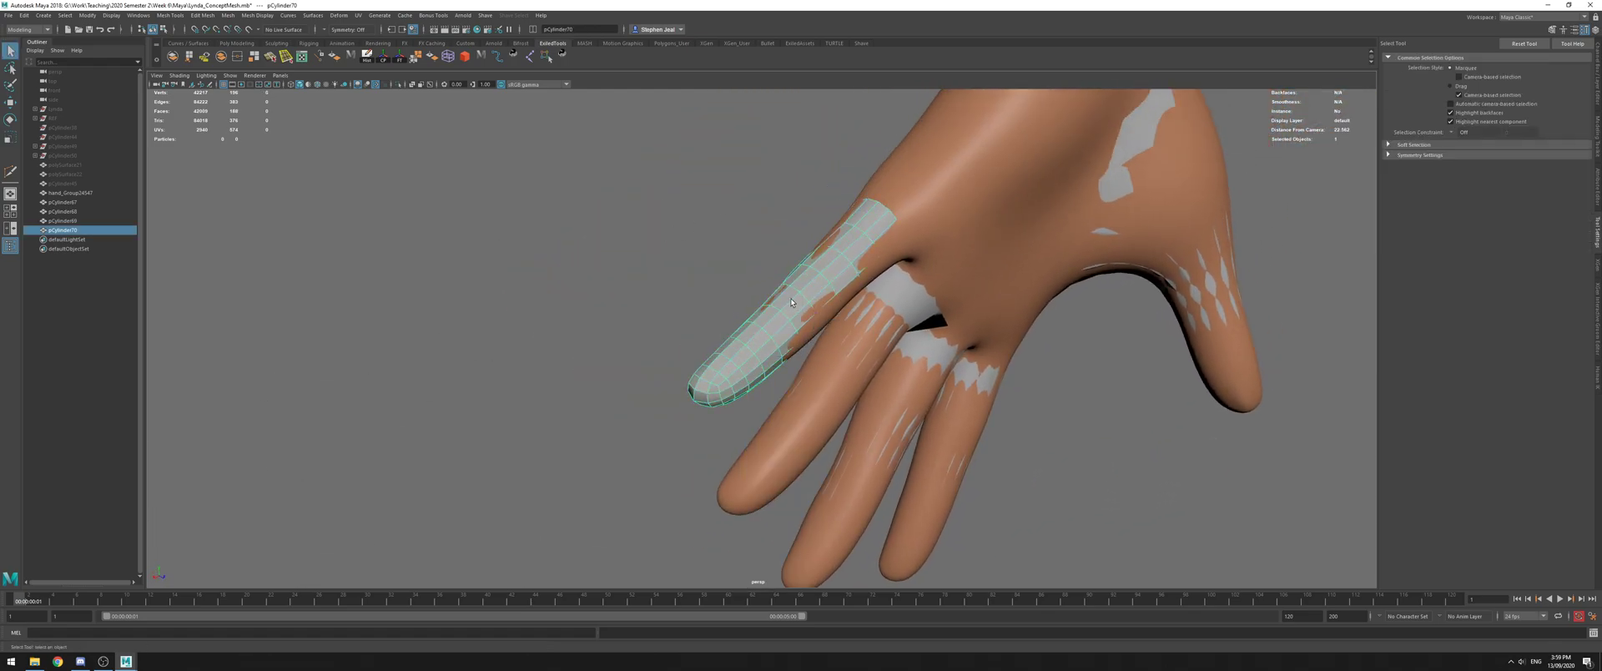
left_click(267, 43)
left_click(223, 57)
left_click_drag(596, 283, 669, 361, "alt")
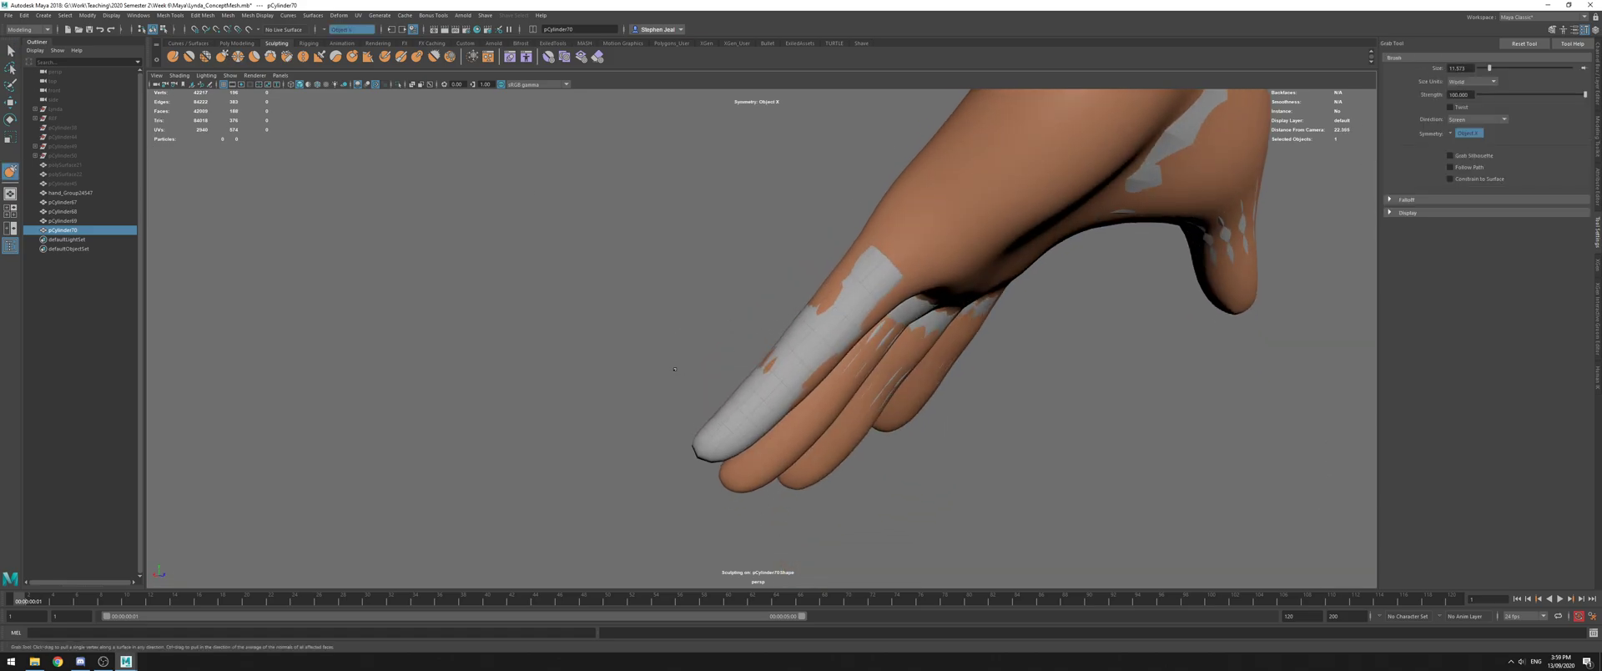
middle_click_drag(668, 361, 720, 282, "alt")
key("b")
mouse_move(821, 360)
left_mouse_down()
mouse_move(774, 354)
mouse_move(869, 312)
left_mouse_up()
left_click_drag(869, 311, 807, 272, "alt")
mouse_move(801, 315)
left_mouse_down()
mouse_move(761, 344)
mouse_move(797, 342)
left_mouse_up()
left_click_drag(869, 281, 709, 309)
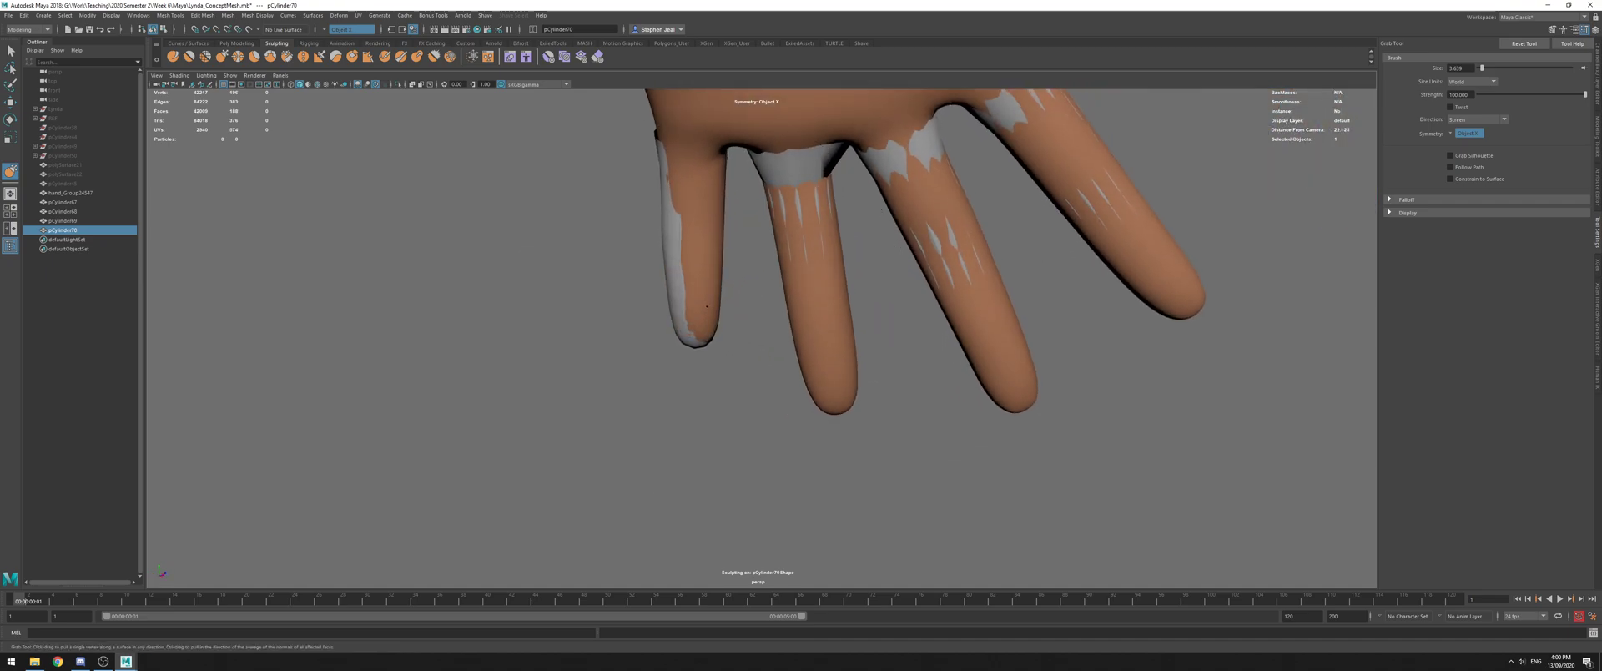
Inflate the little finger's mesh with the Bulge brush so it encloses the sculpt, undoing the first stroke
left_click(418, 57)
left_click_drag(697, 286, 705, 283)
key("ctrl+z")
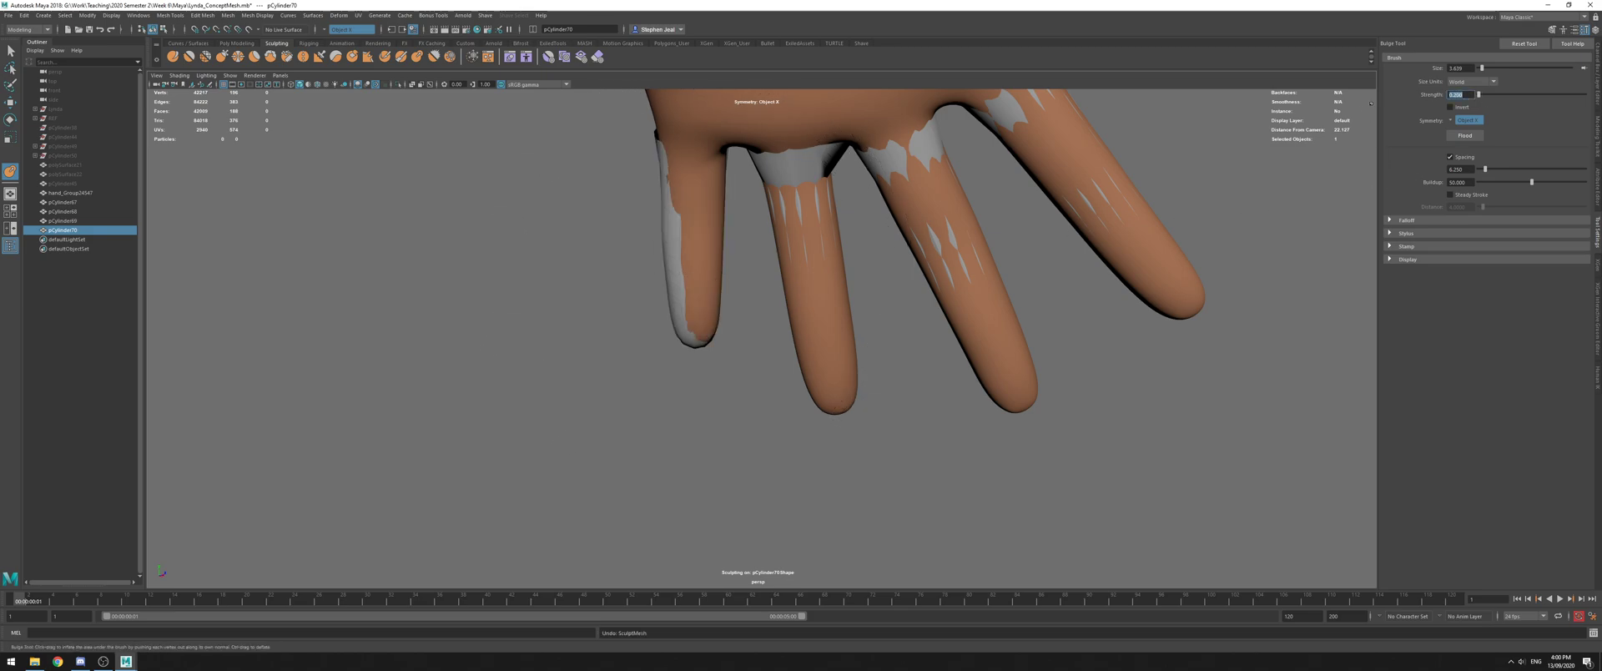
left_click_drag(674, 277, 694, 273)
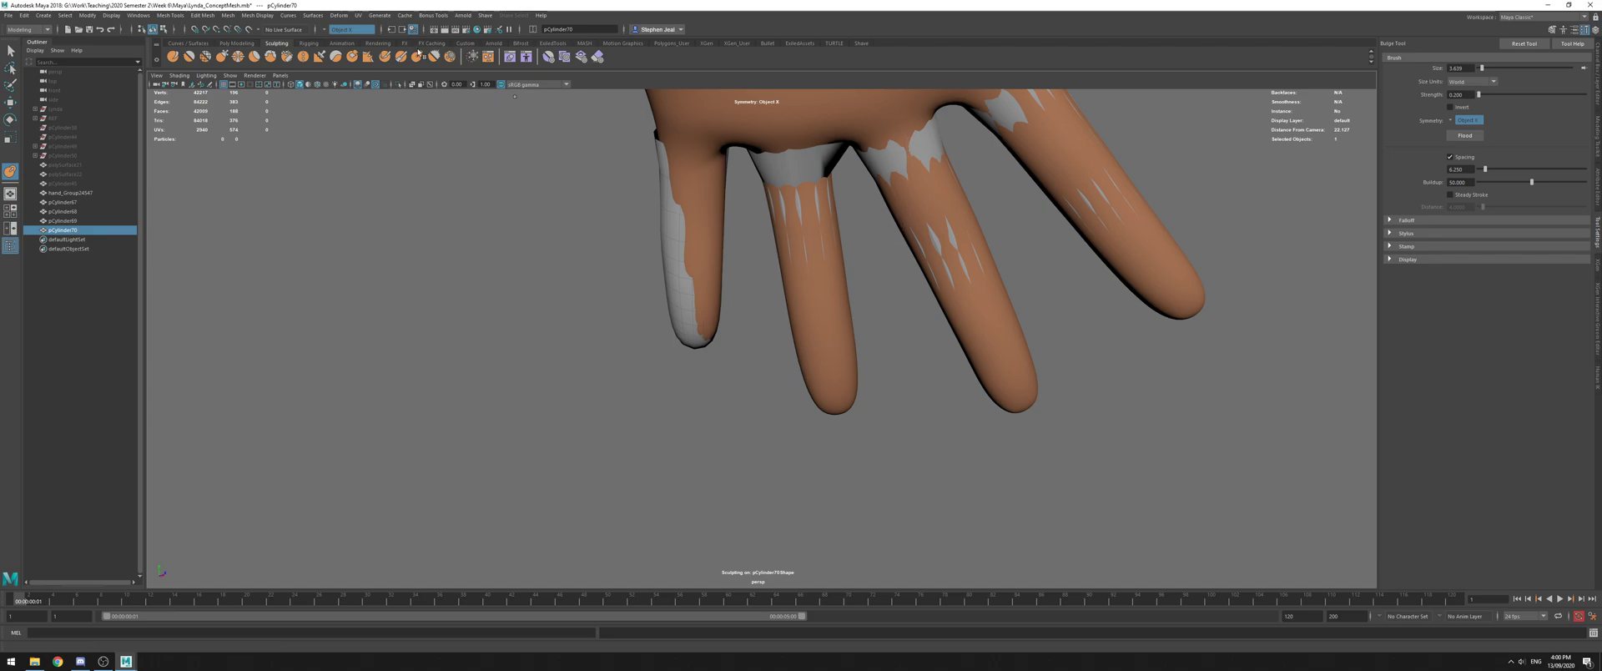
left_click_drag(699, 181, 693, 183)
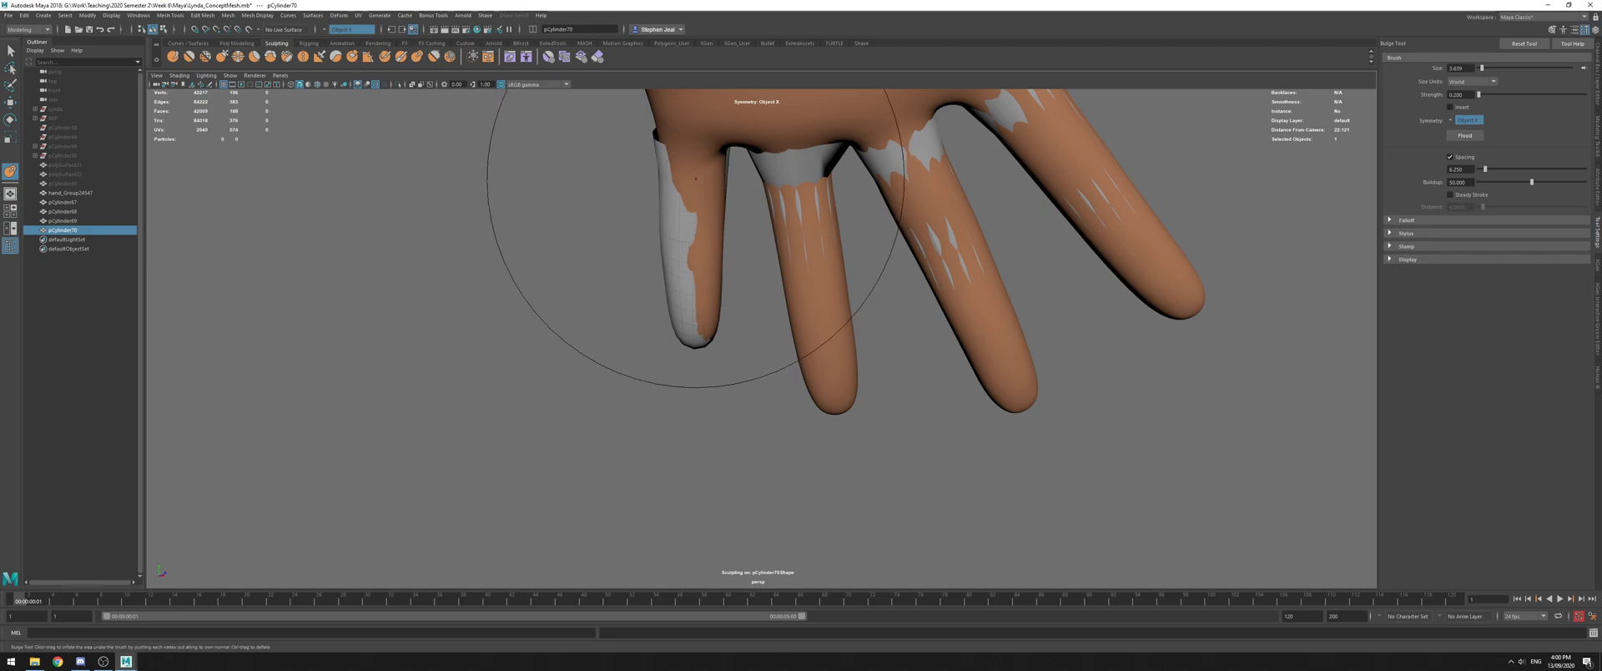
left_click(221, 56)
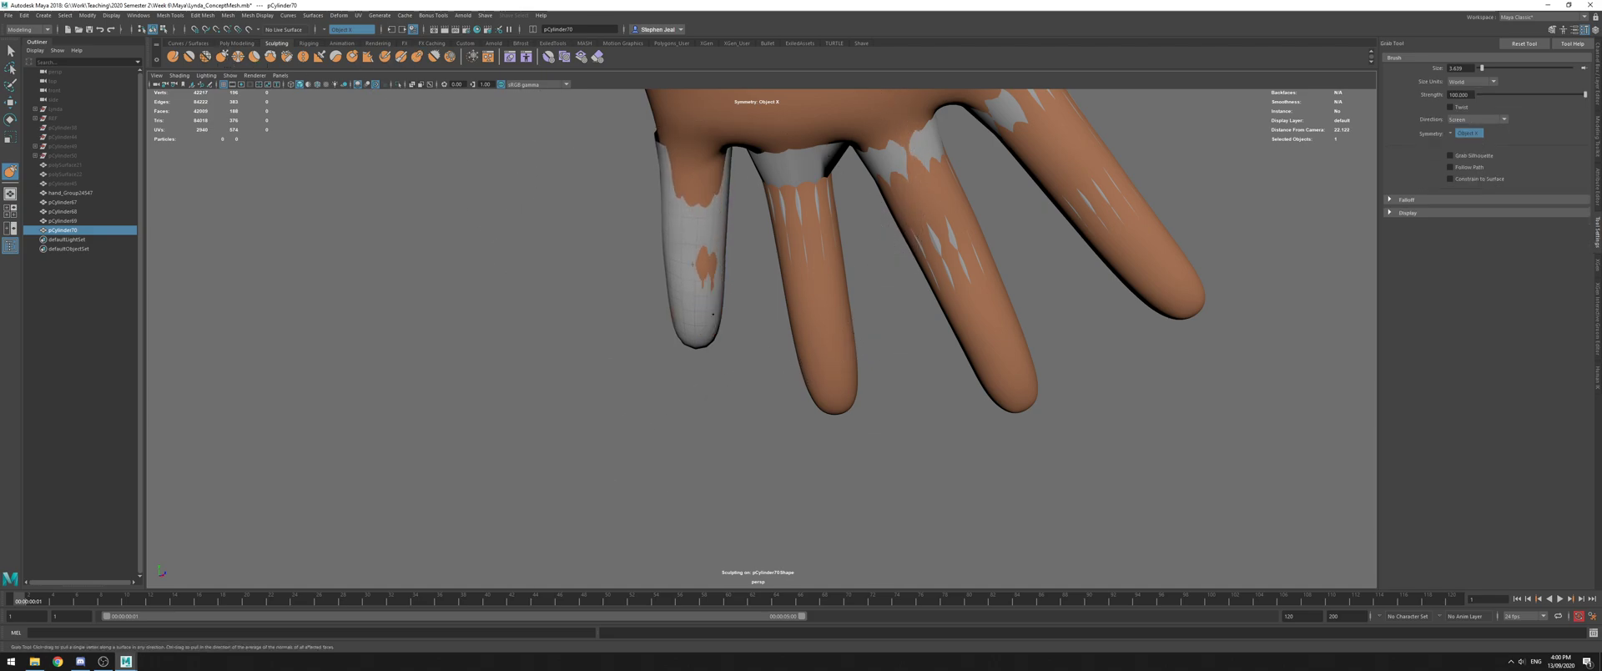
left_click_drag(713, 310, 870, 314, "alt")
Leave the sculpting brush, select the sculpted hand and make it the live surface again
key("q")
left_click(930, 183)
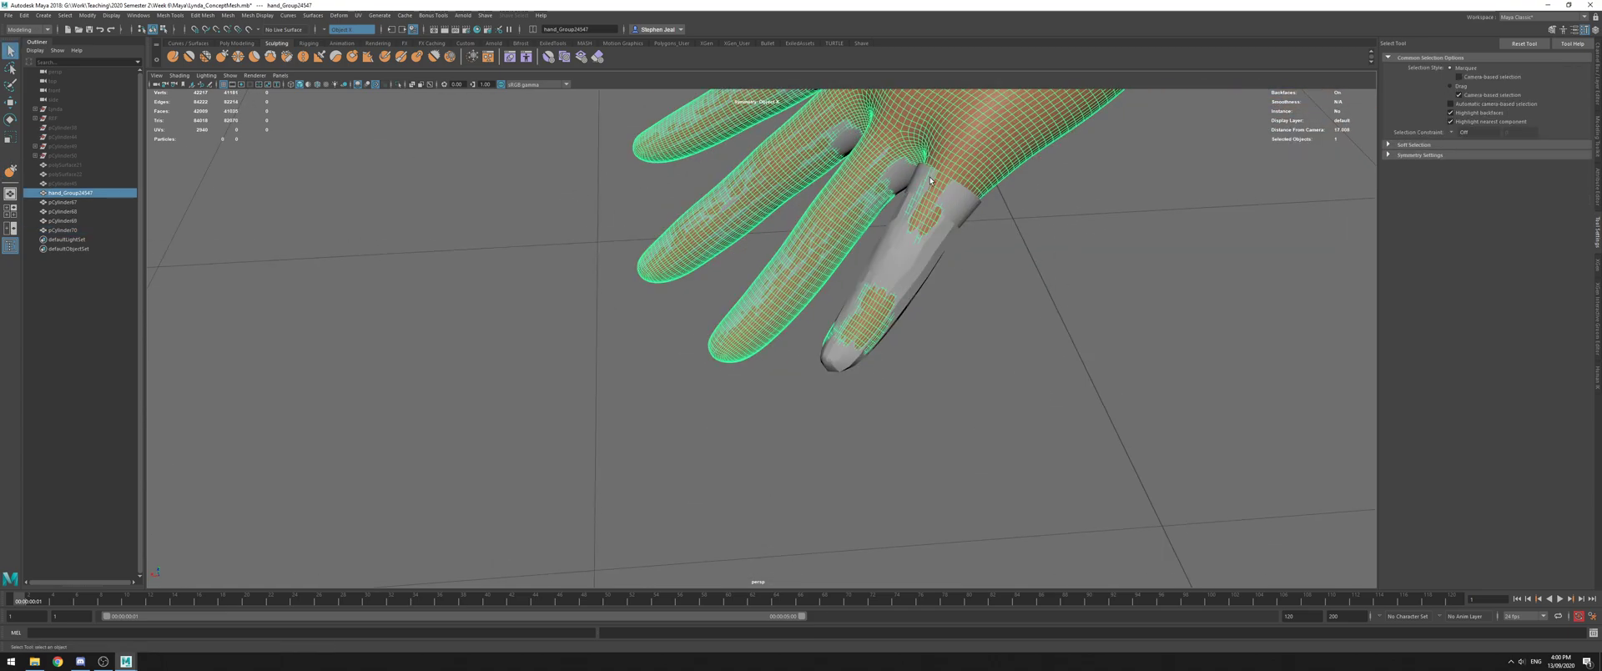
left_click_drag(910, 173, 797, 240, "alt")
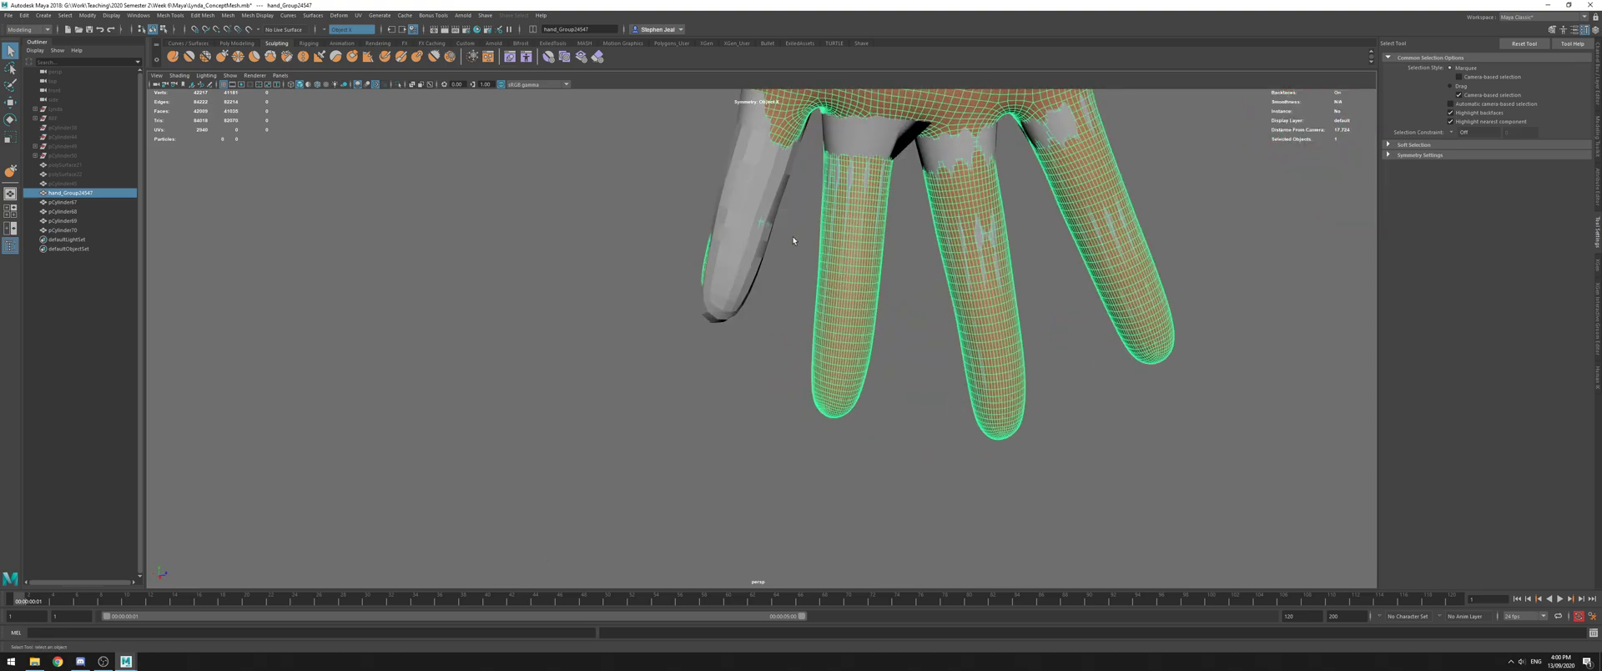
left_click(797, 240)
middle_click_drag(797, 239, 772, 350, "alt")
left_click_drag(772, 351, 694, 267, "alt")
left_click(695, 269)
left_click(727, 194)
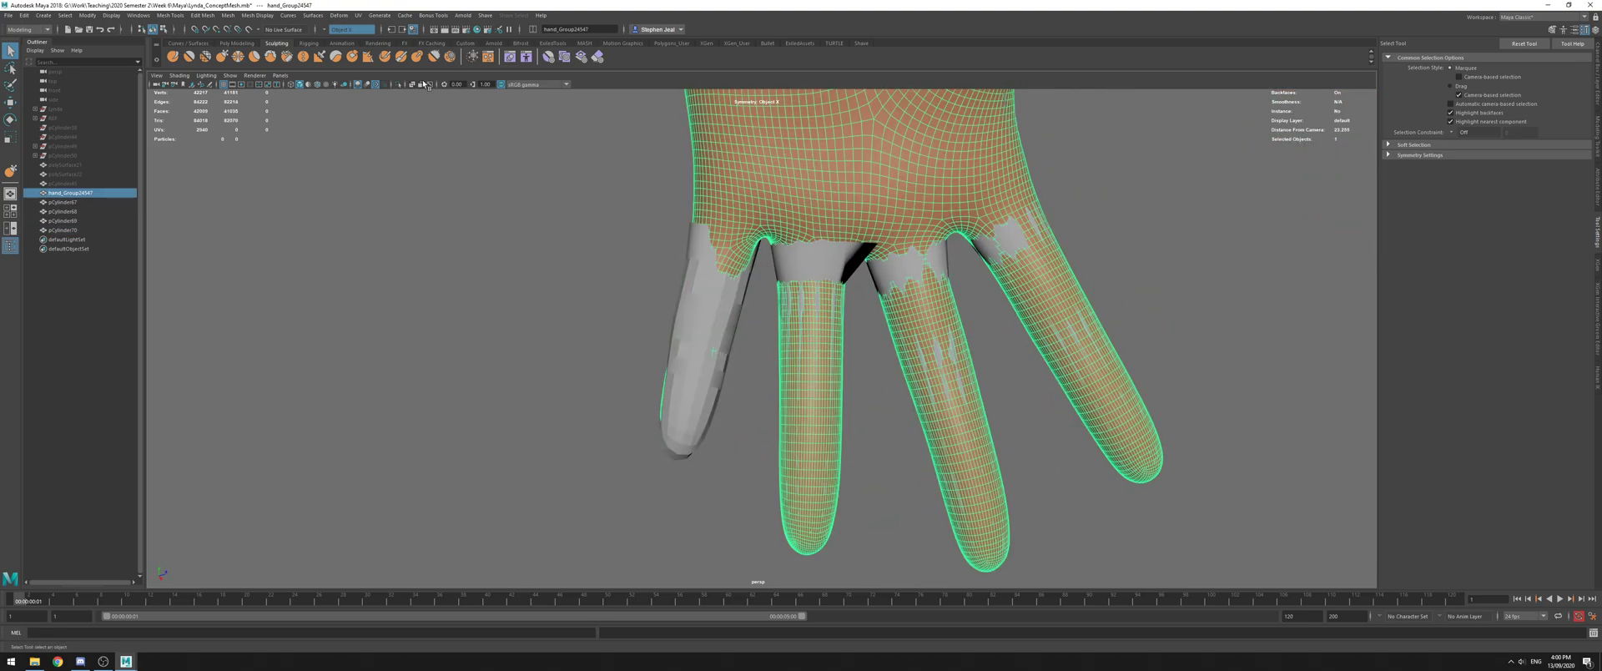
left_click(248, 30)
Snap all vertices of the little finger's mesh onto the live sculpt by scaling them slightly
left_click(699, 288)
key("F9")
left_click_drag(613, 188, 928, 509)
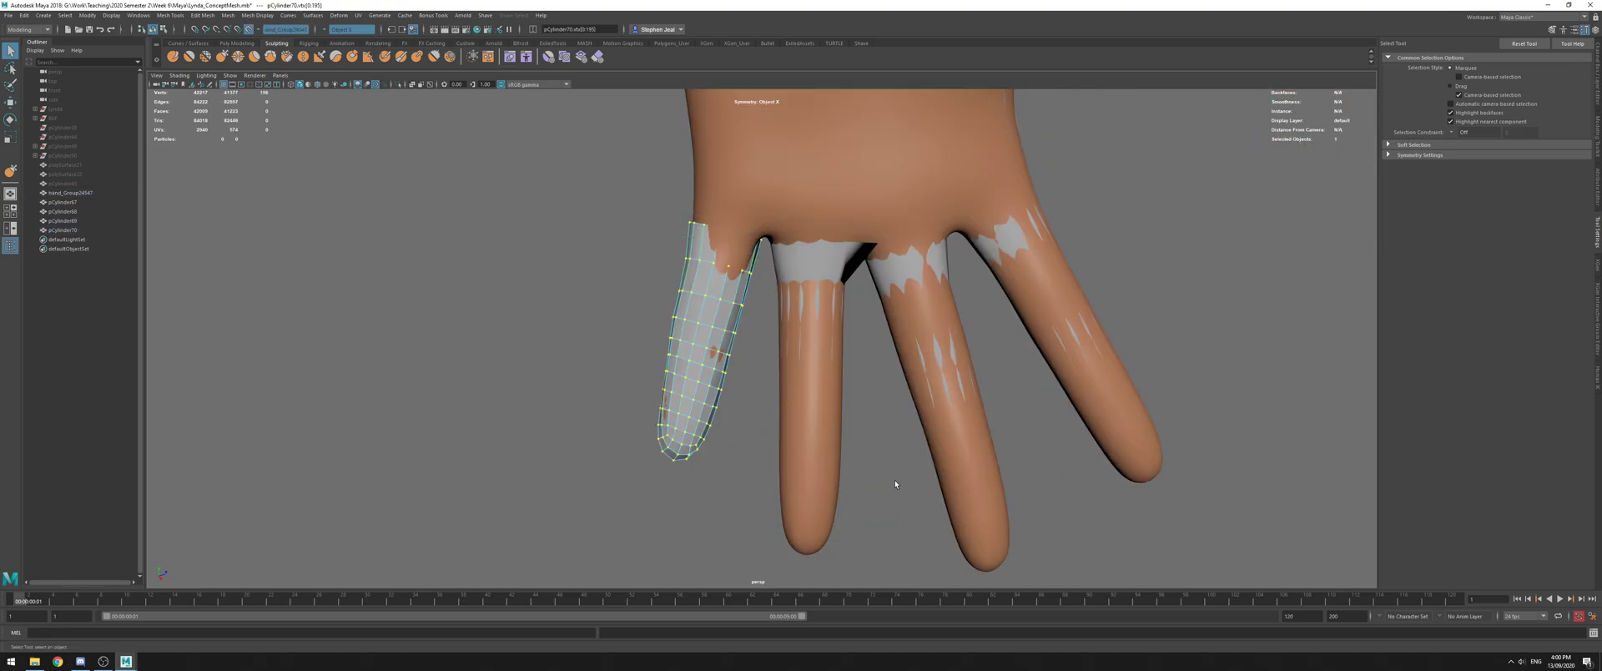
key("r")
left_click_drag(701, 337, 703, 331)
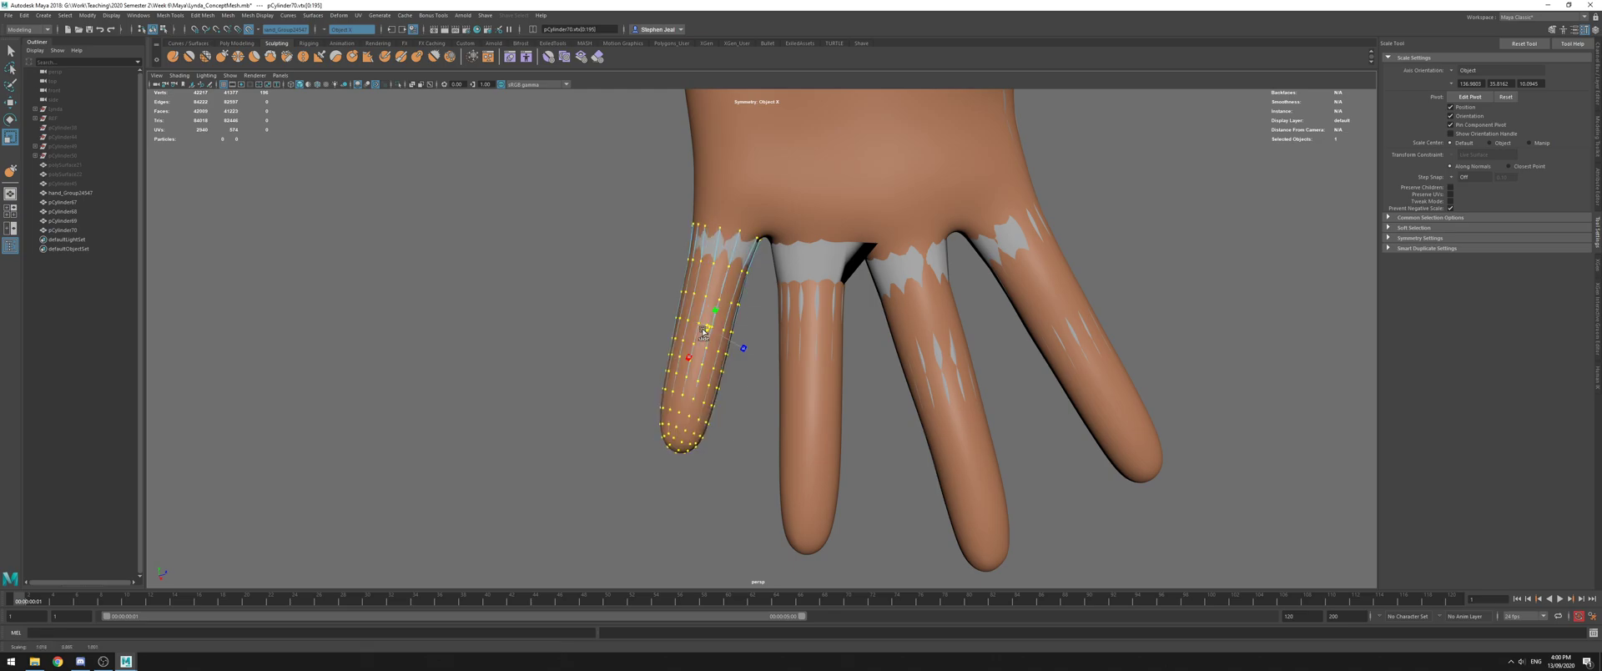
Relax the little finger's topology around its tip, length and base with Quad Draw
left_click(1552, 30)
left_click(1514, 328)
mouse_move(835, 193)
left_mouse_down("alt")
mouse_move(927, 258)
mouse_move(828, 232)
mouse_move(850, 318)
mouse_move(854, 306)
left_mouse_up("alt")
left_click_drag(838, 402, 840, 396, "shift")
left_click_drag(845, 441, 731, 402, "shift")
left_click_drag(881, 356, 834, 382, "shift")
mouse_move(667, 417)
left_mouse_down("alt")
mouse_move(789, 446)
mouse_move(724, 488)
left_mouse_up("alt")
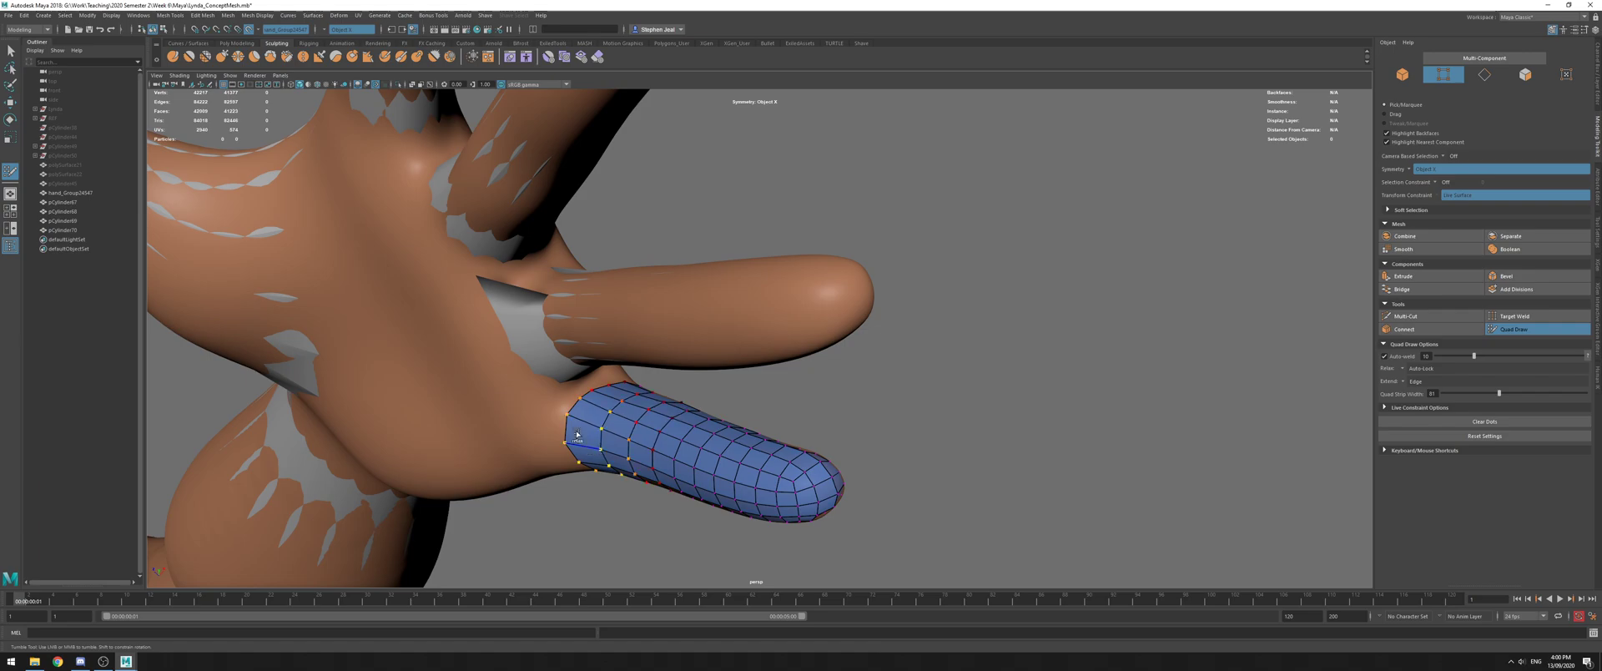
left_click_drag(604, 423, 773, 294, "alt")
key("q")
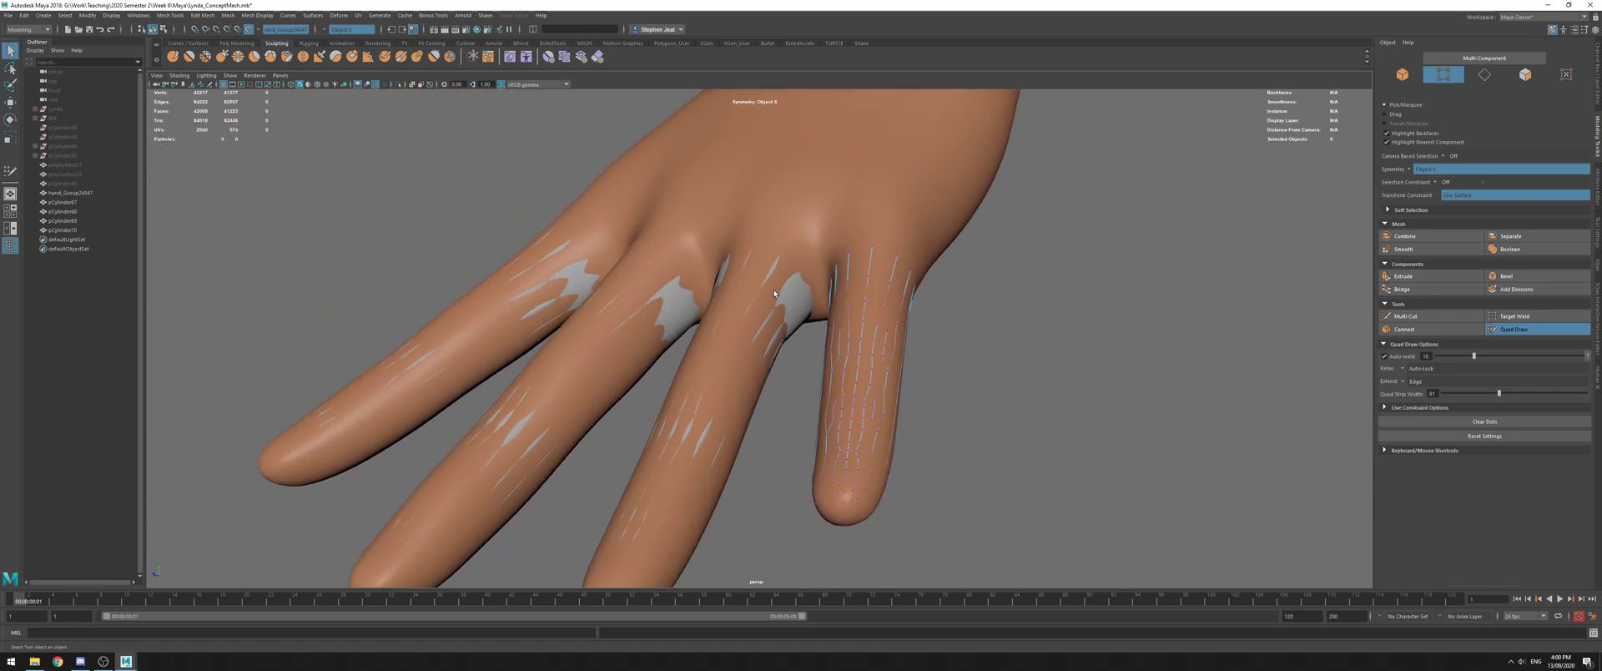
Select the ring finger's mesh and relax the quads along its tip and middle section with Quad Draw
left_click(766, 311)
left_click(1513, 329)
left_click_drag(960, 300, 831, 252, "alt")
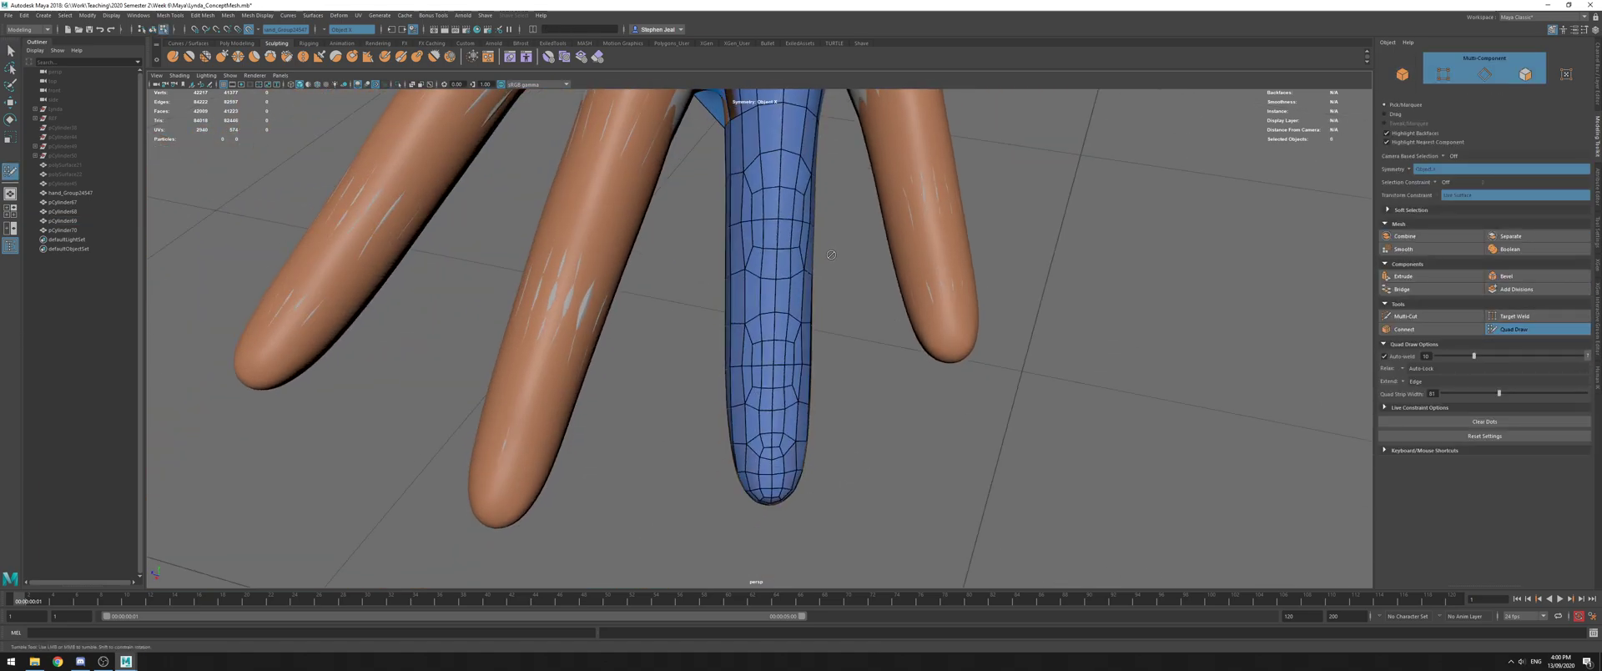
mouse_move(788, 424)
left_mouse_down("alt")
mouse_move(751, 392)
mouse_move(764, 448)
left_mouse_up("alt")
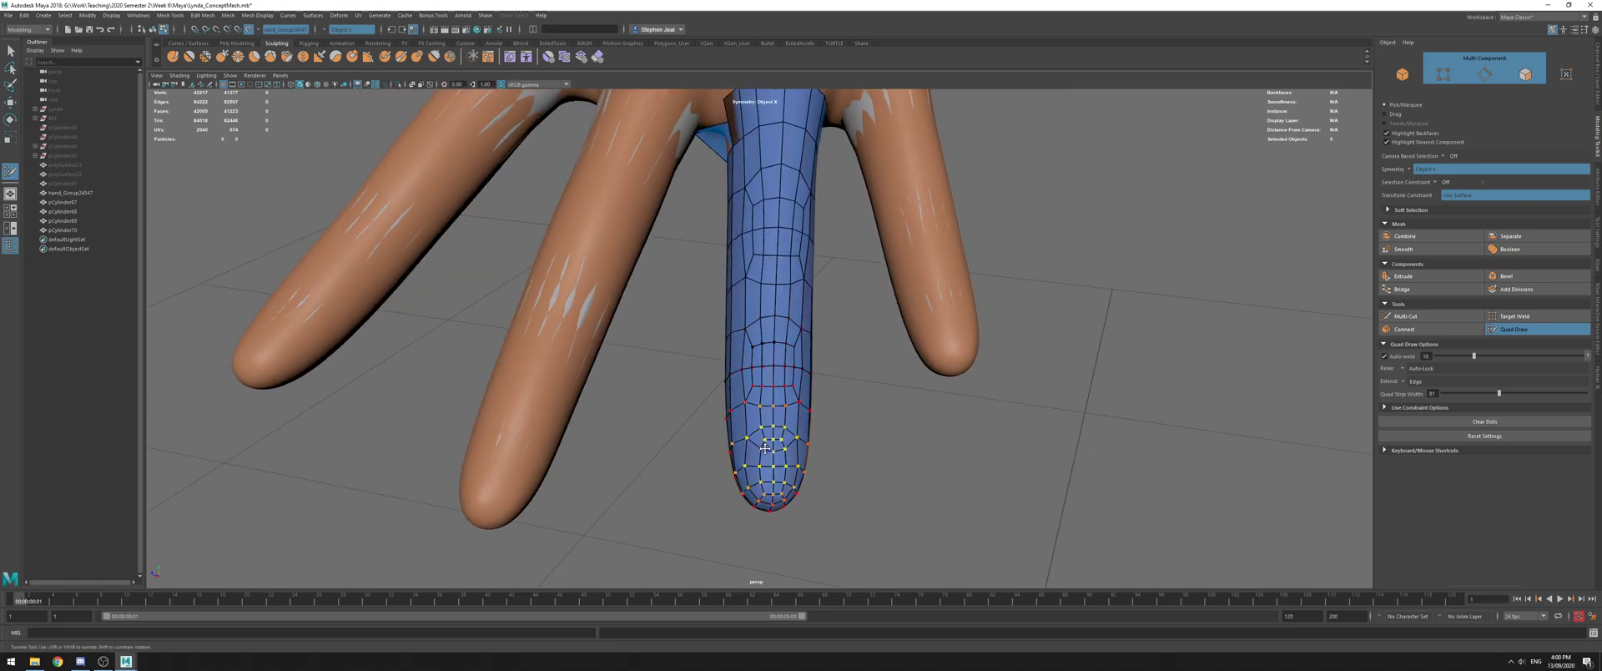
left_click_drag(793, 350, 780, 342, "alt")
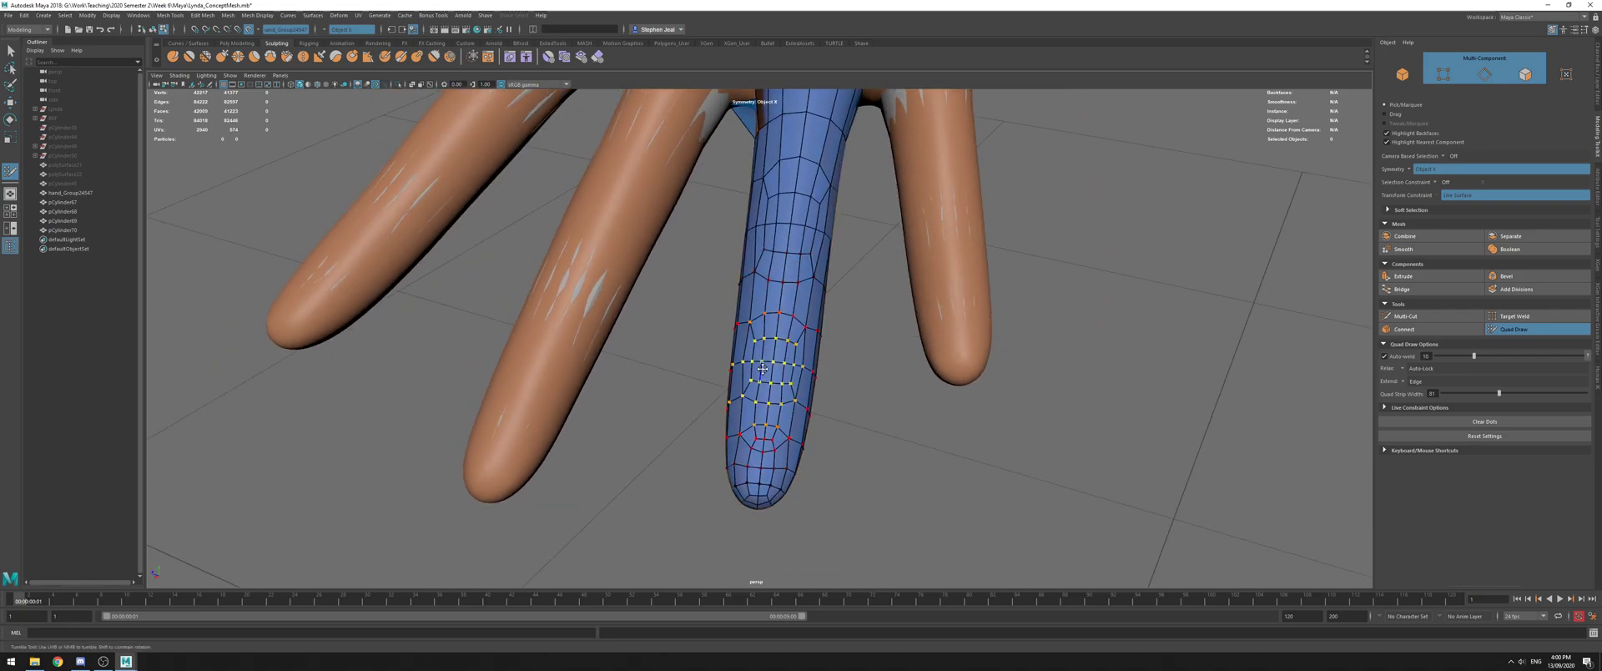
mouse_move(764, 441)
left_mouse_down("alt")
mouse_move(894, 221)
mouse_move(815, 208)
left_mouse_up("alt")
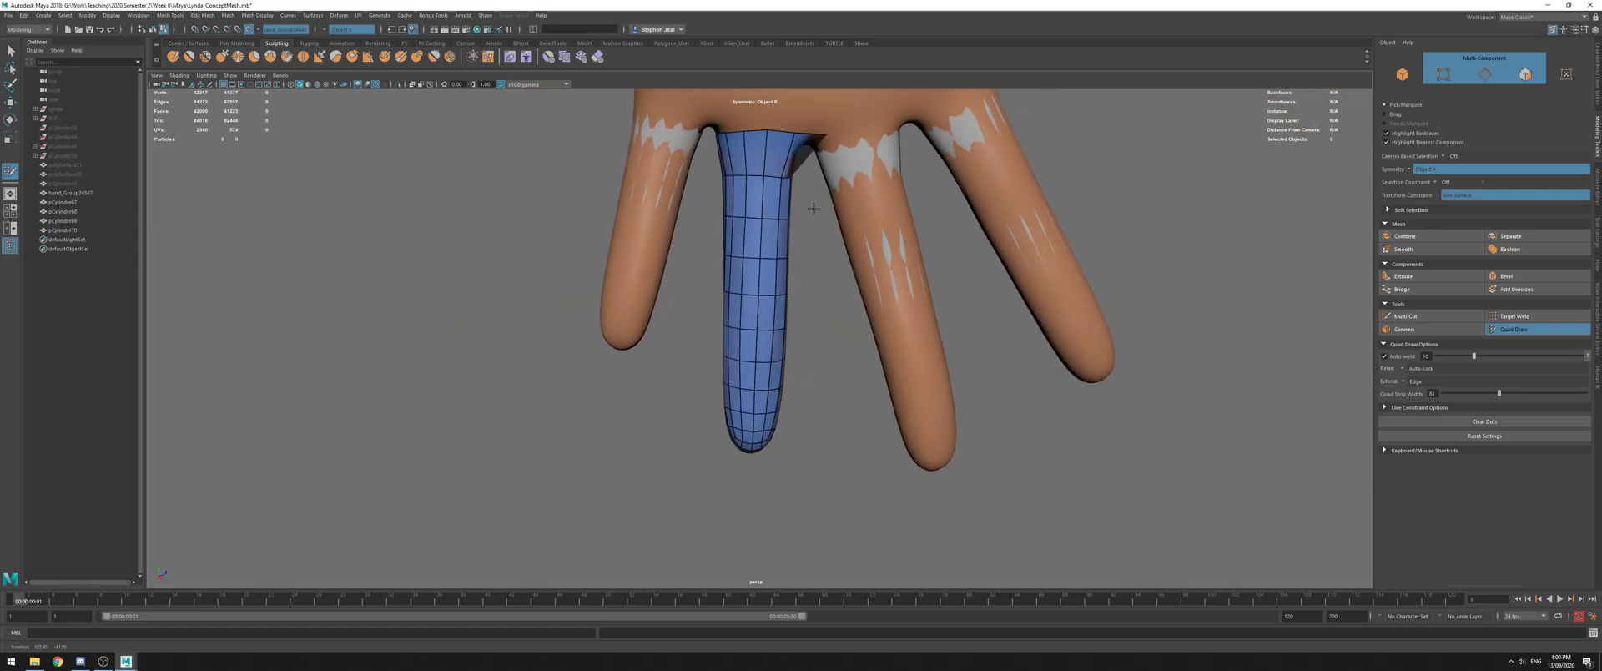
Try to relax the base of the ring finger's mesh with Quad Draw and undo the stroke
middle_click_drag(816, 207, 851, 358, "alt")
right_click_drag(851, 359, 884, 292, "alt")
mouse_move(869, 271)
left_mouse_down("shift")
mouse_move(858, 261)
mouse_move(837, 324)
mouse_move(801, 318)
left_mouse_up("shift")
key("ctrl+z")
Isolate the ring finger's mesh, select the stray vertex on its base rim and turn off the live surface
key("q")
right_click_drag(754, 322, 807, 294)
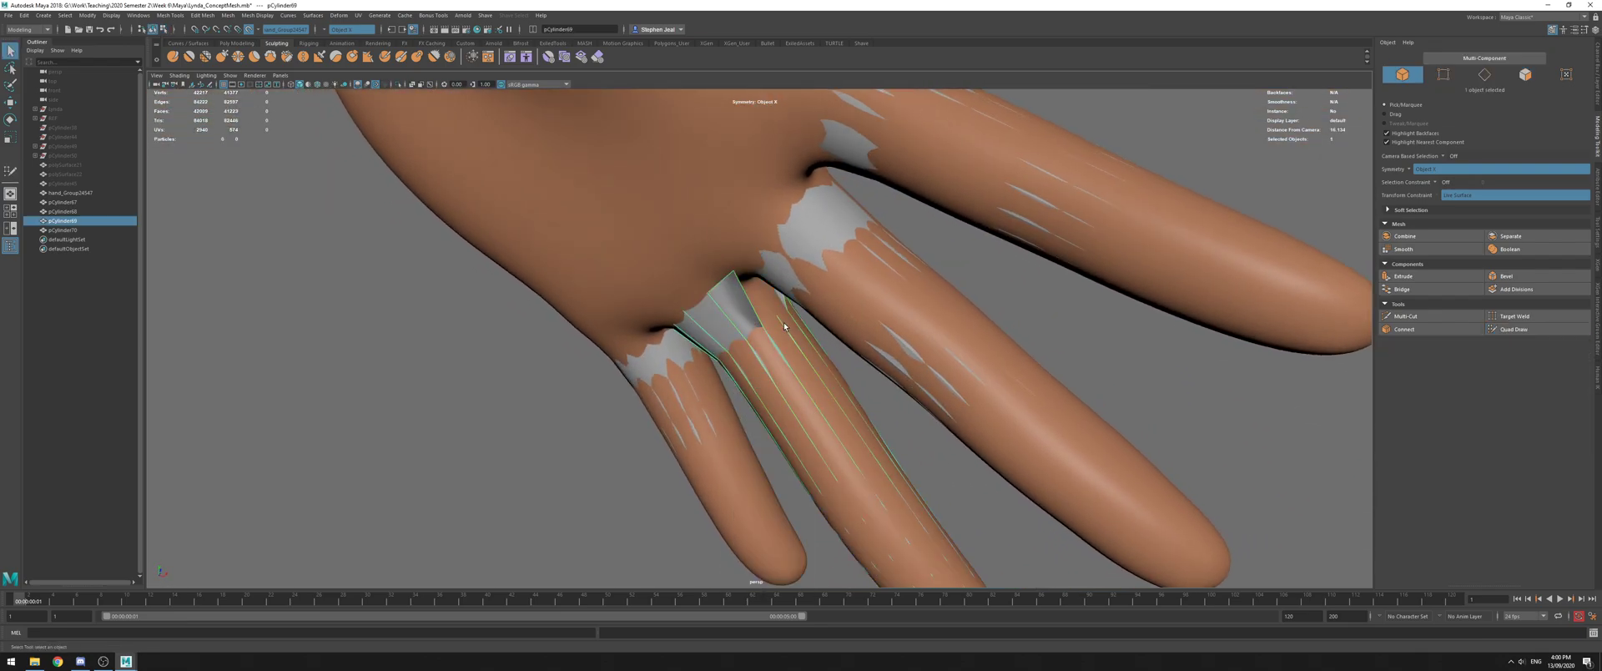
key("alt+h")
left_click_drag(807, 294, 819, 378, "alt")
right_click_drag(819, 378, 751, 372)
left_click(717, 337)
key("w")
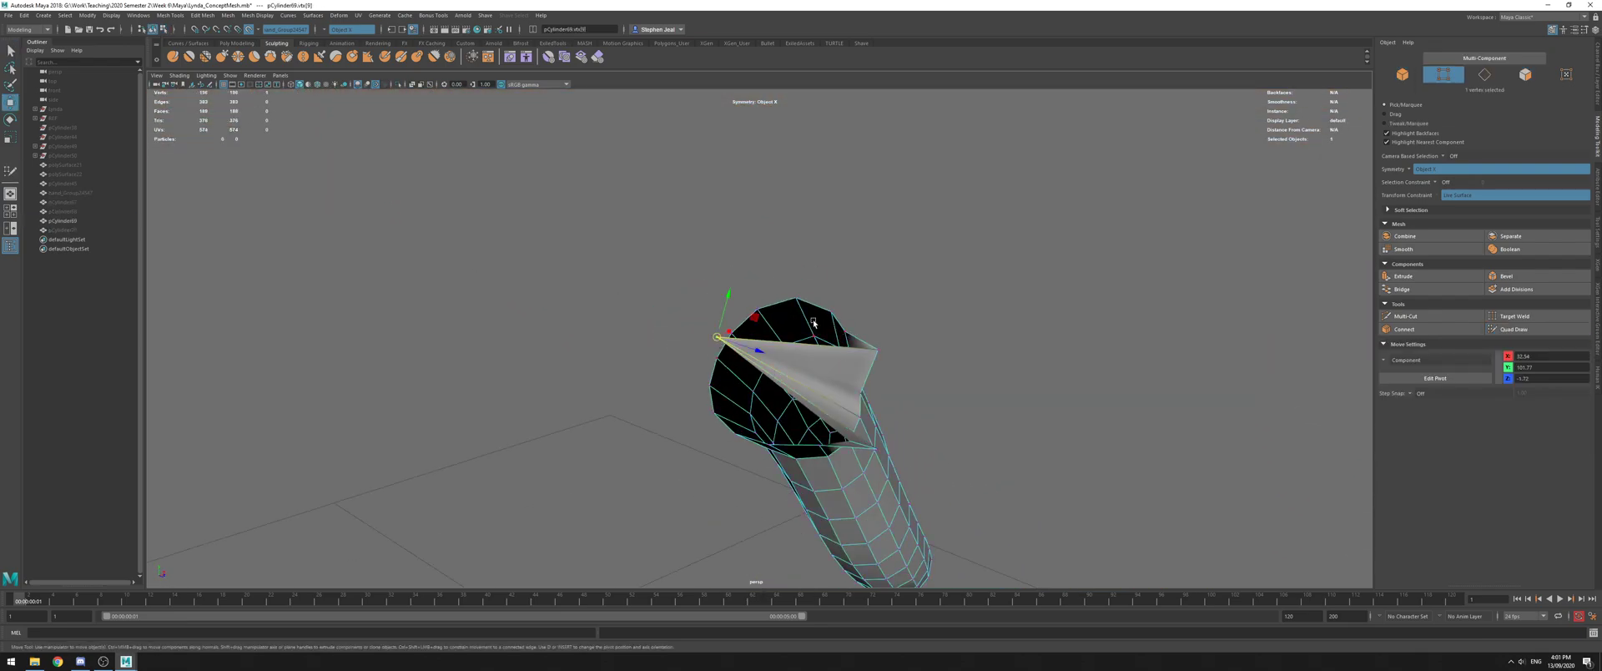
left_click(250, 30)
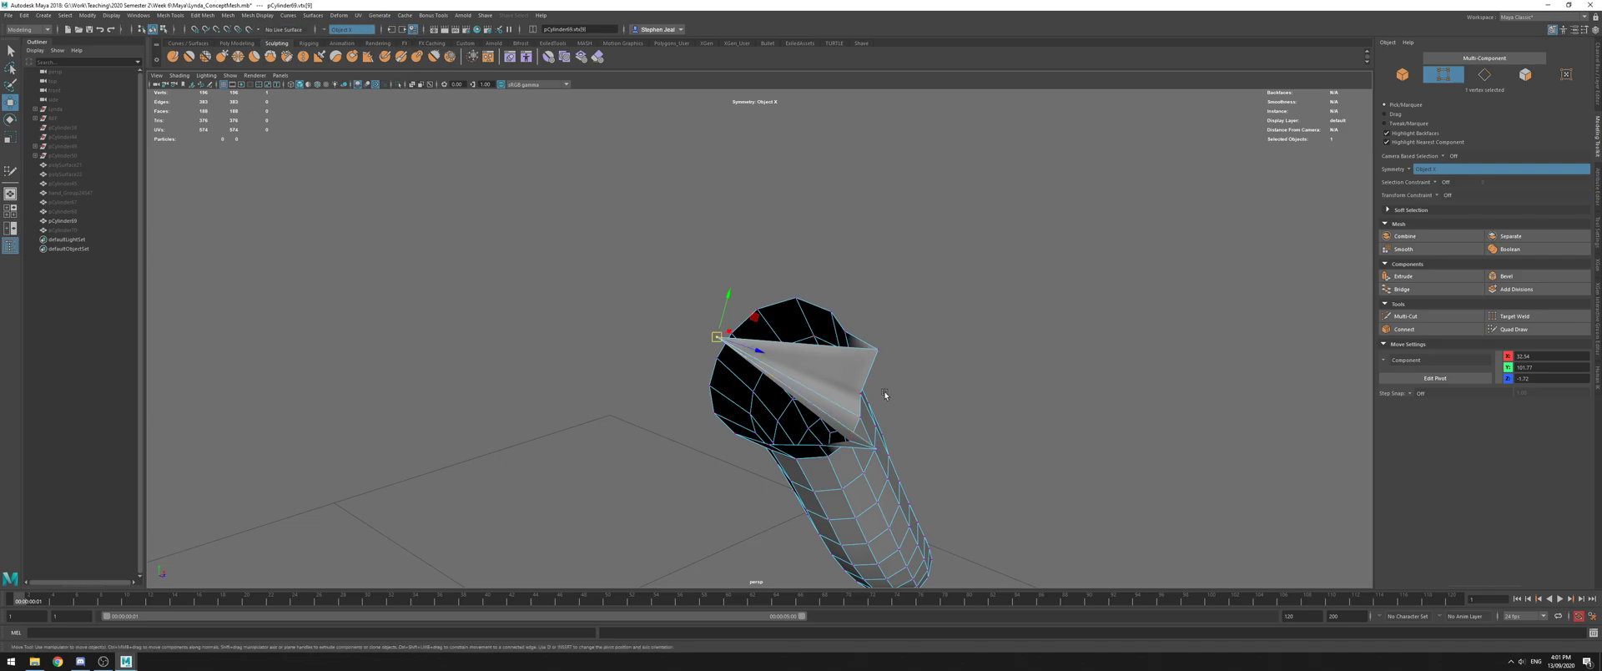
Show the sculpt again, move the ring finger's stray base vertices back beside the middle finger, and return to object mode
left_click_drag(890, 383, 897, 375, "alt")
left_click_drag(749, 293, 943, 320)
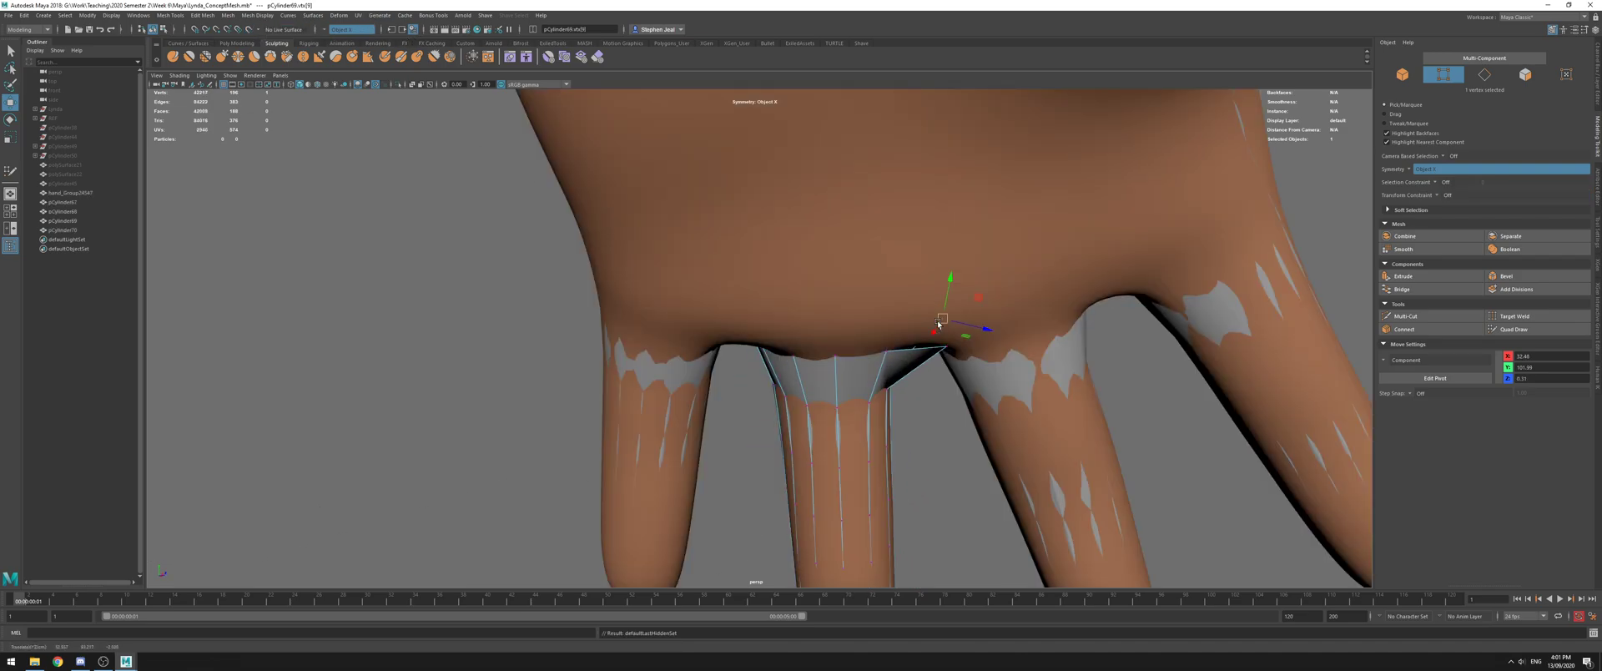
scroll(960, 283, "up", 3)
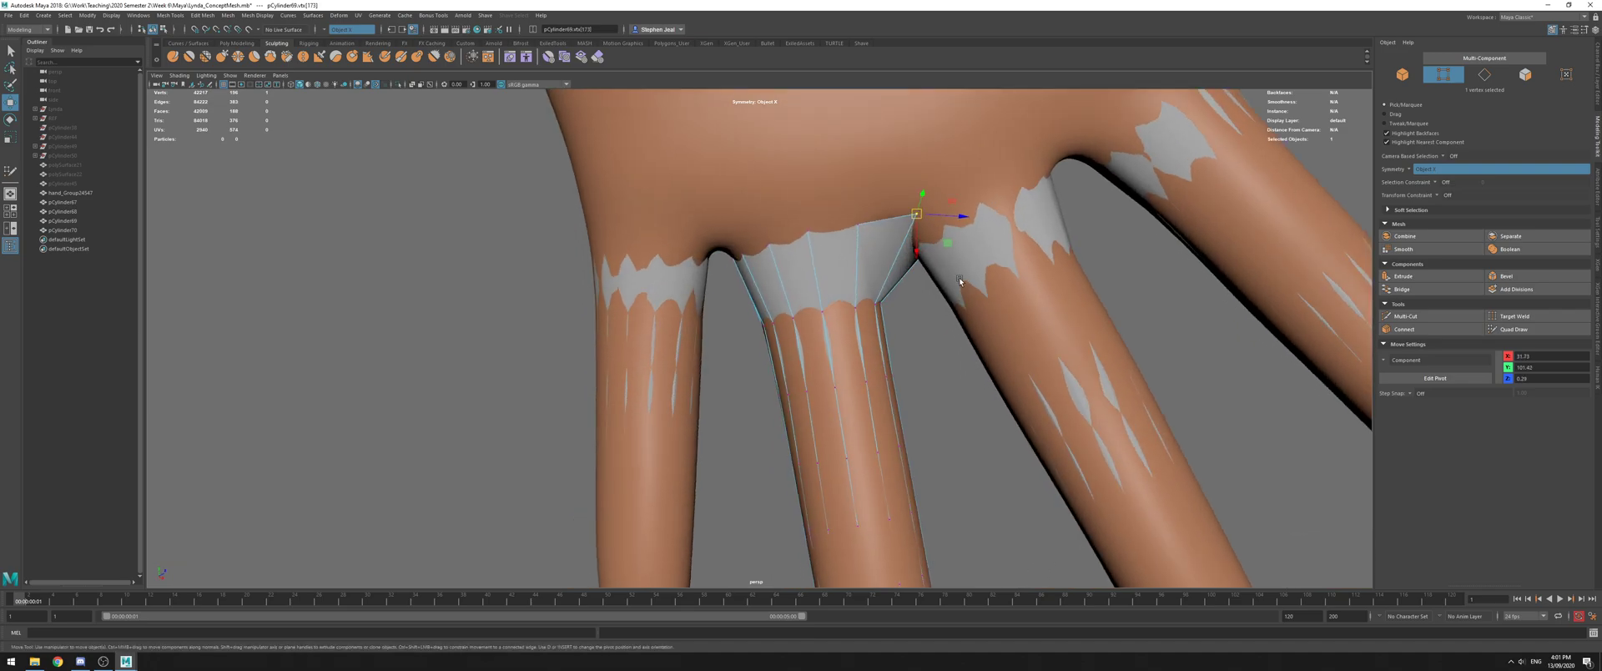
left_click_drag(916, 213, 883, 230)
left_click_drag(972, 312, 906, 246, "alt")
key("q")
right_click_drag(847, 239, 911, 178)
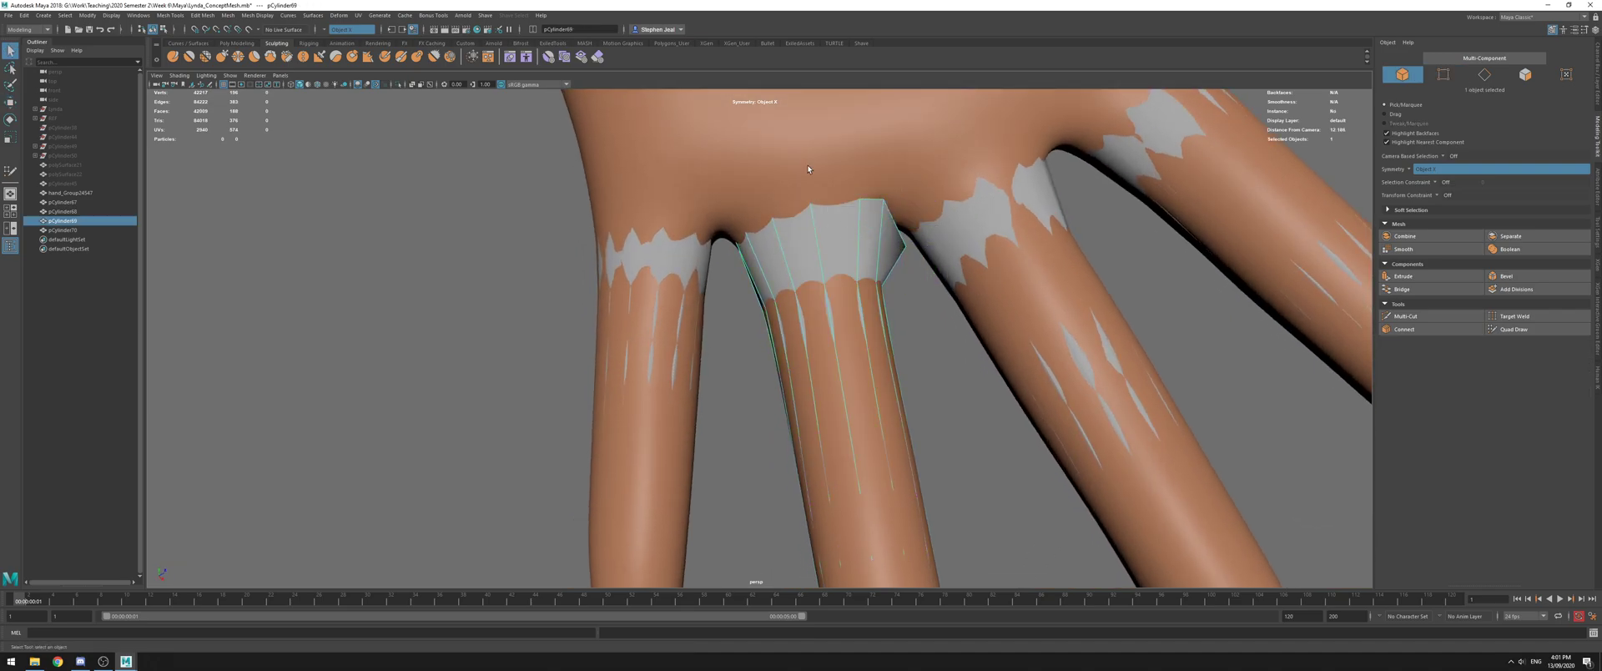
Make the sculpt the live surface again and switch the ring finger's mesh to vertex editing
left_click(808, 170)
left_click(249, 30)
left_click(863, 243)
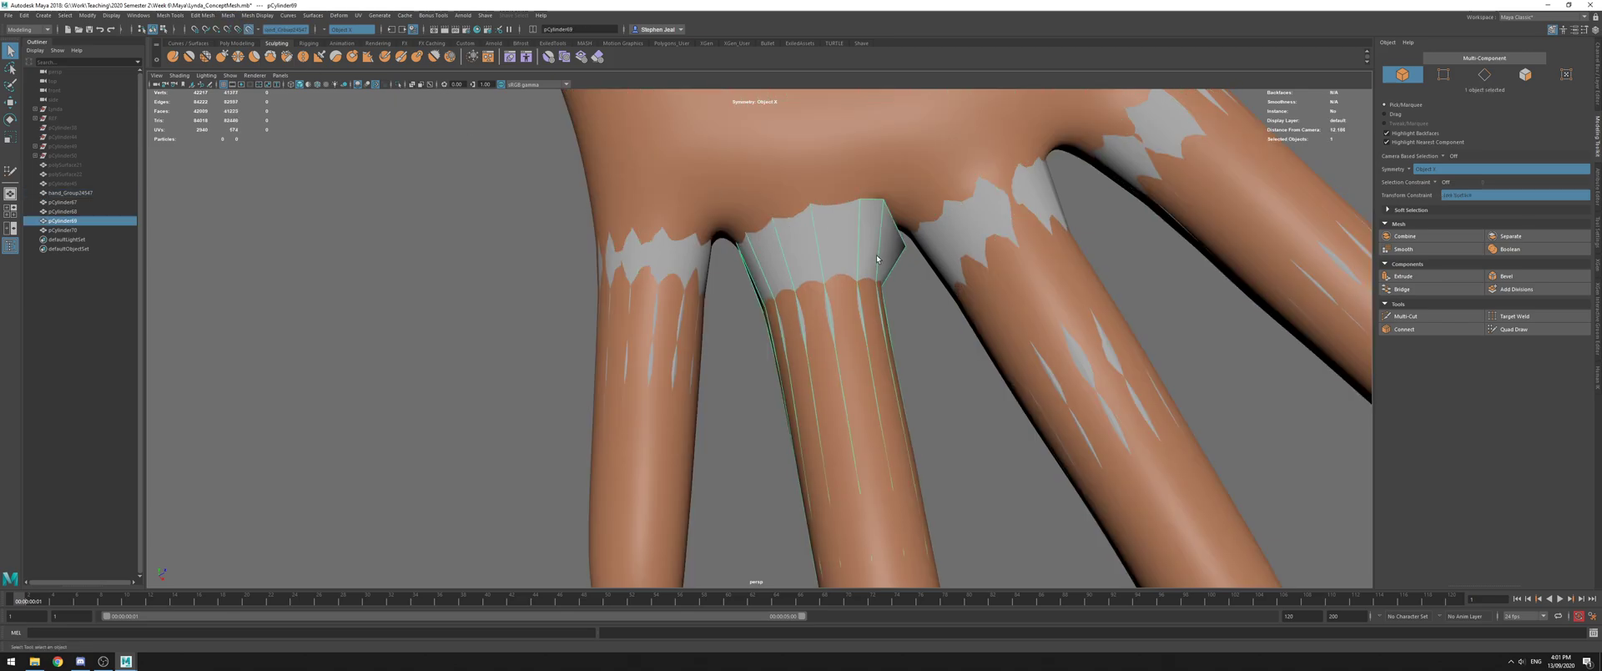
right_click_drag(879, 245, 824, 244)
key("r")
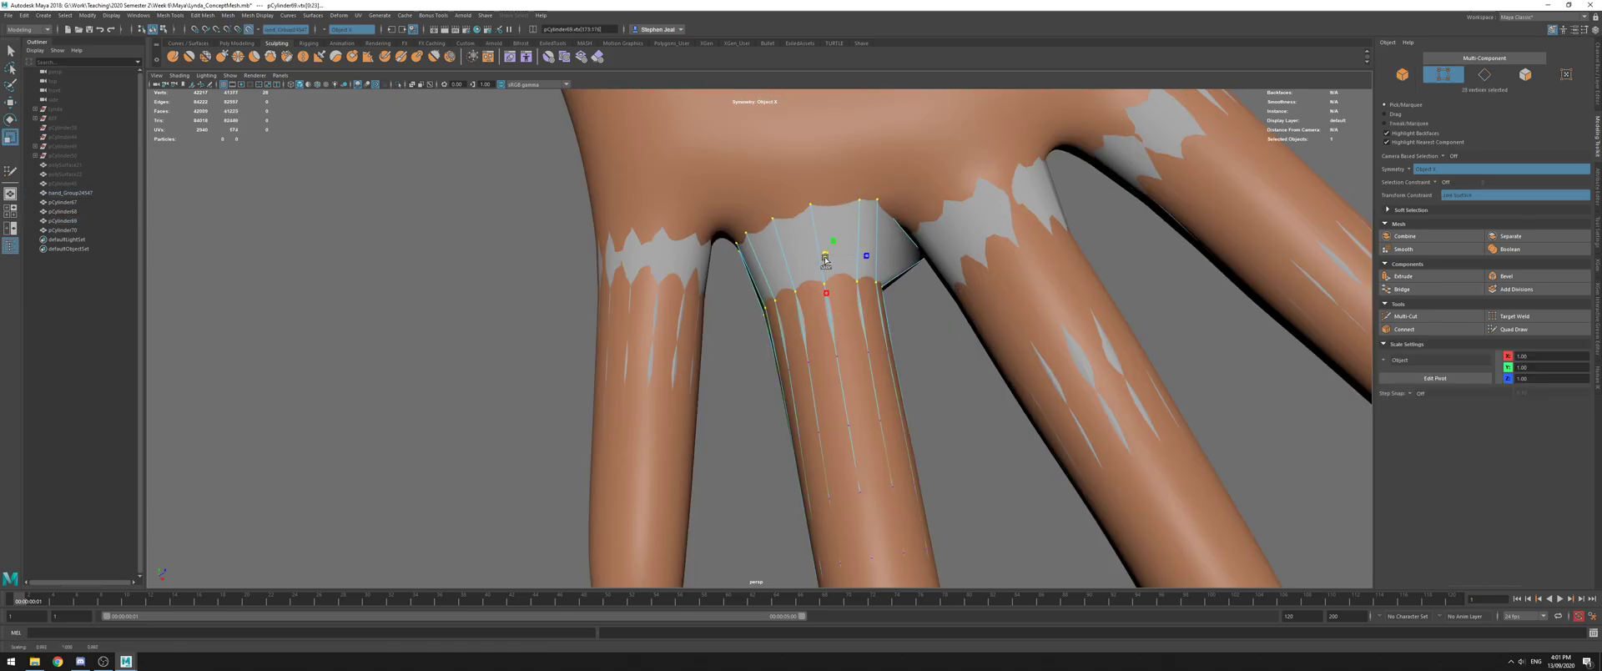
mouse_move(901, 292)
left_mouse_down("alt")
mouse_move(765, 286)
mouse_move(622, 358)
left_mouse_up("alt")
middle_click_drag(622, 359, 683, 349, "alt")
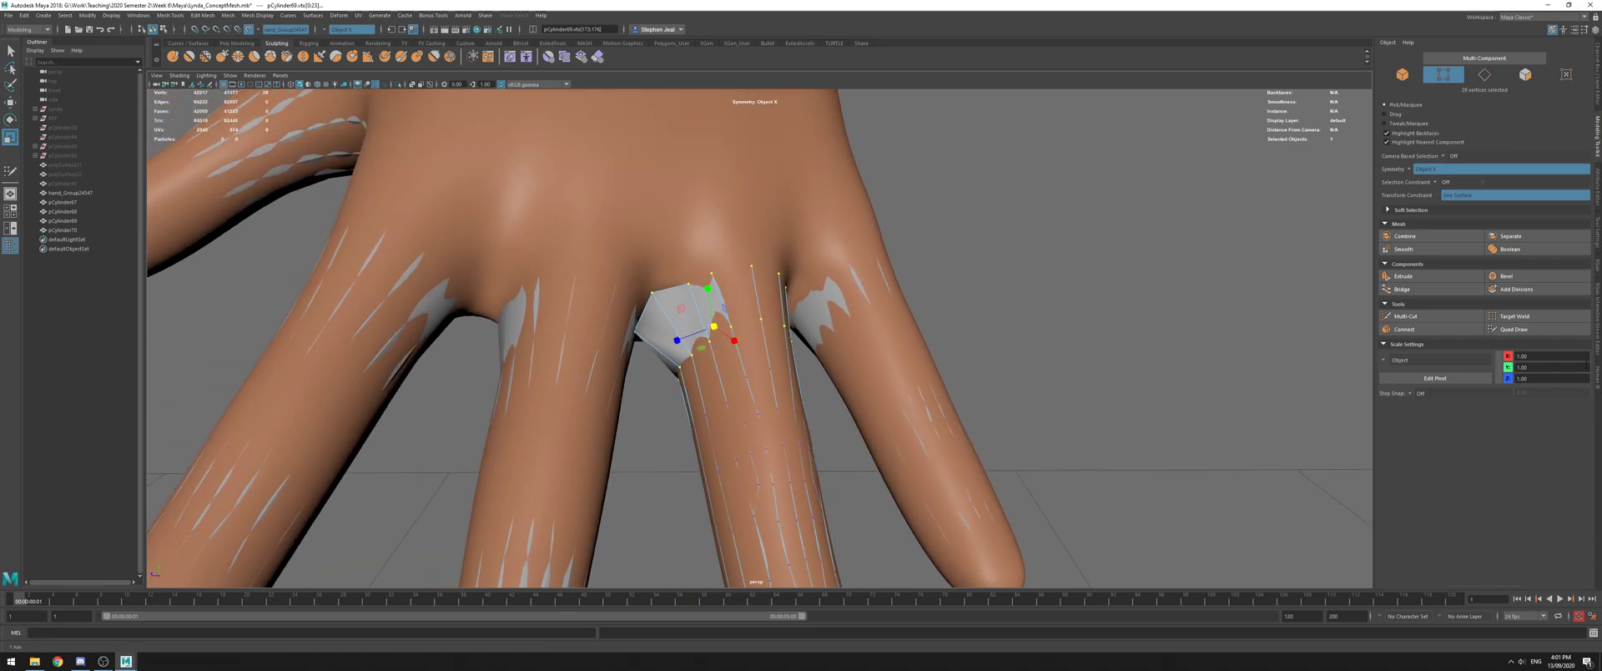
Pull the ring finger's stray base vertices onto the sculpt with Quad Draw and relax the base rim
left_click(1514, 330)
left_click_drag(1160, 333, 594, 310, "alt")
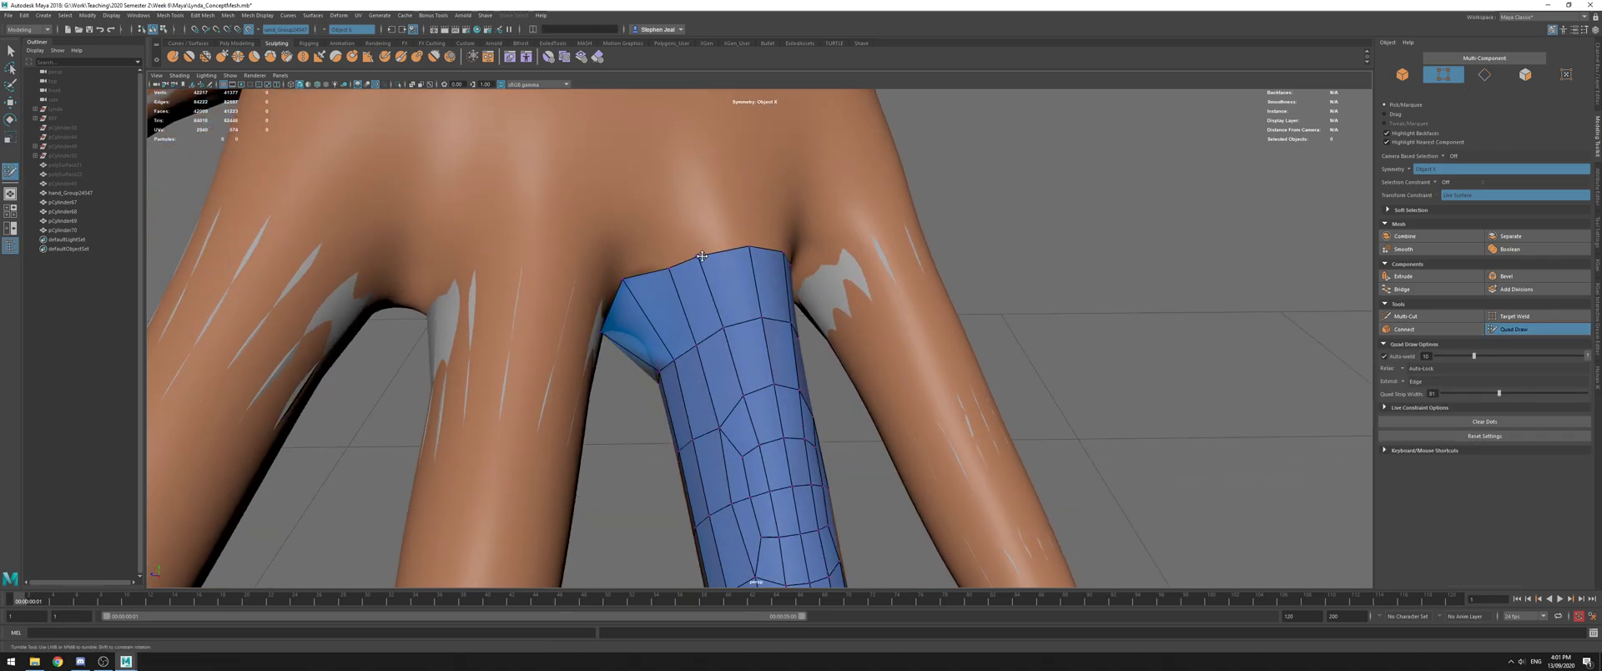
left_click_drag(625, 278, 648, 288)
left_click_drag(604, 333, 632, 332)
mouse_move(657, 290)
left_mouse_down("alt")
mouse_move(650, 304)
mouse_move(592, 275)
left_mouse_up("alt")
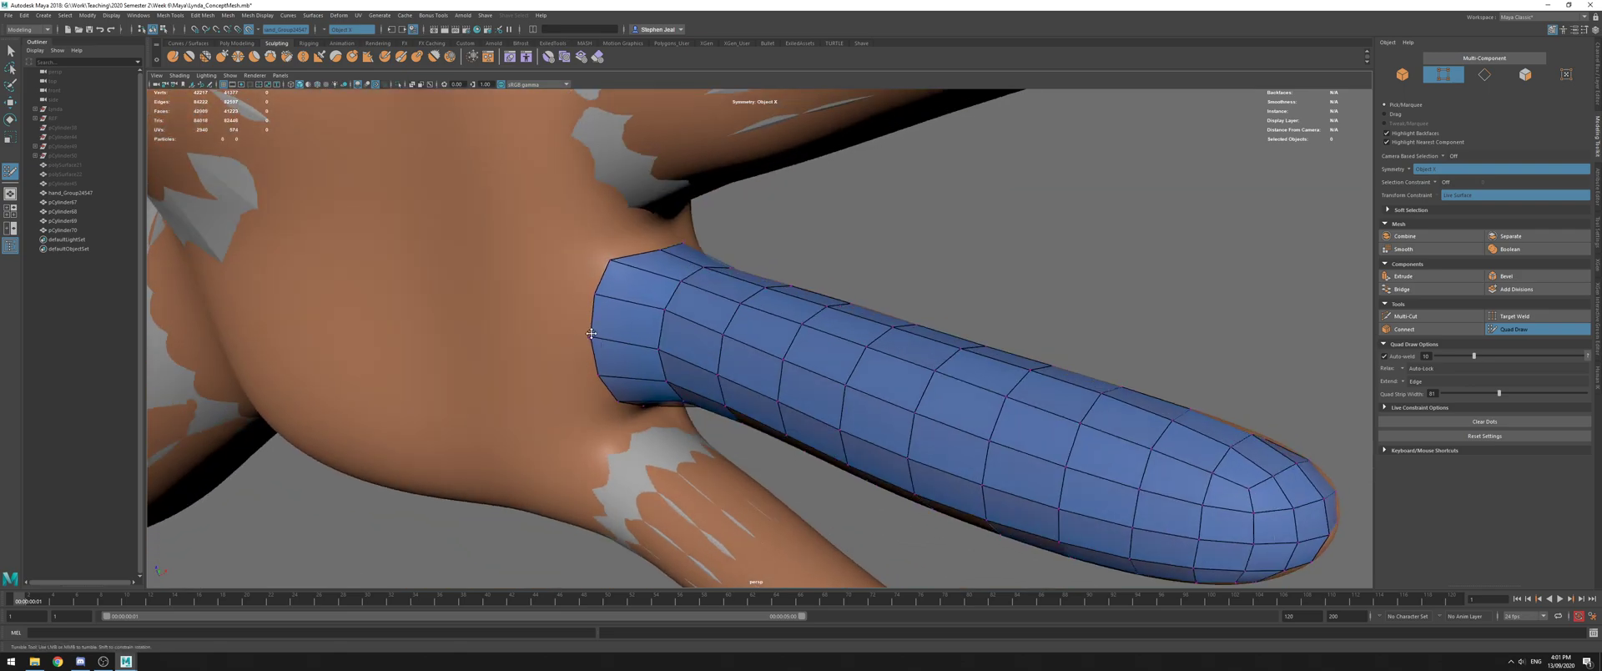
mouse_move(592, 317)
left_mouse_down("shift")
mouse_move(763, 263)
mouse_move(746, 296)
left_mouse_up("shift")
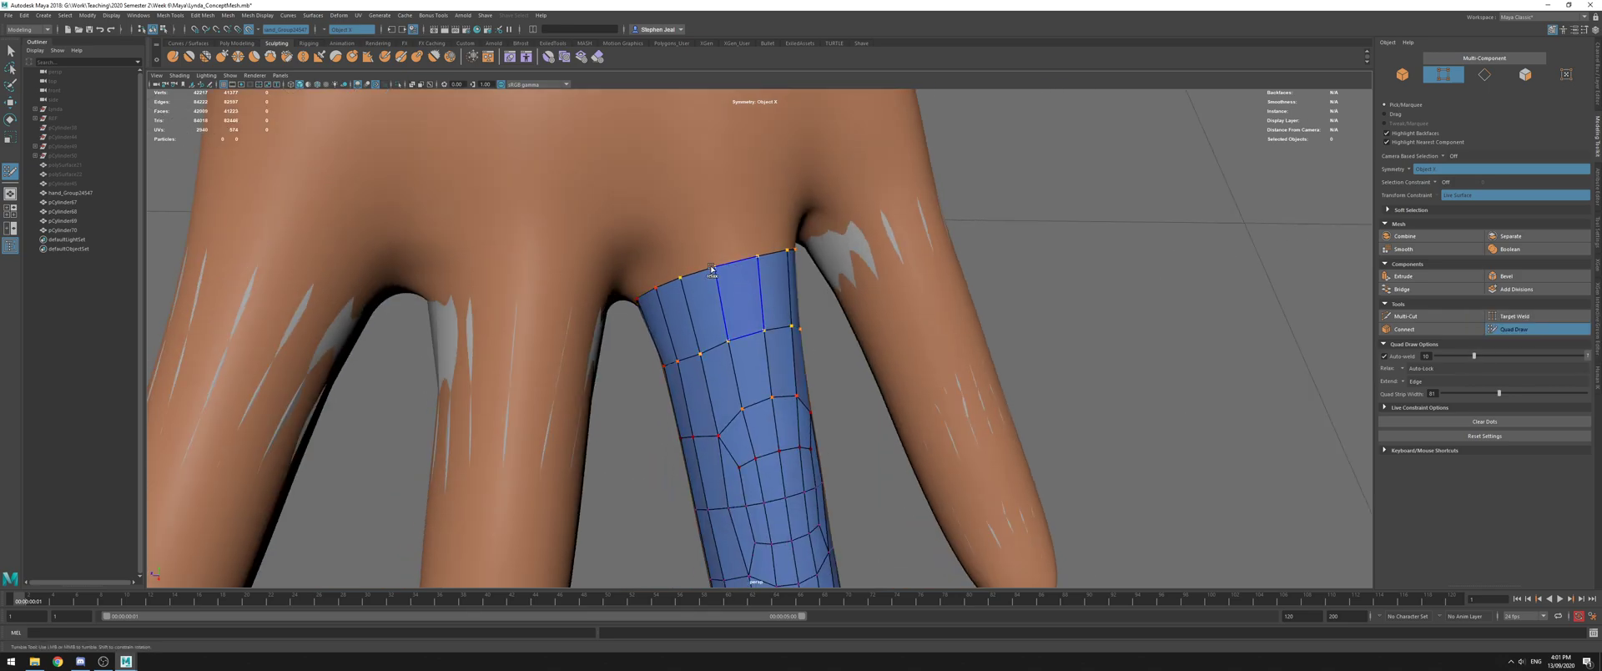
left_click_drag(798, 278, 787, 286, "alt")
Select the middle finger's mesh in object mode and relax the quads along its length and tip with Quad Draw
right_click_drag(874, 296, 630, 294, "alt")
left_click_drag(631, 294, 409, 191, "alt")
key("q")
middle_click_drag(409, 190, 274, 142, "alt")
right_click_drag(615, 257, 659, 242)
left_click(771, 304)
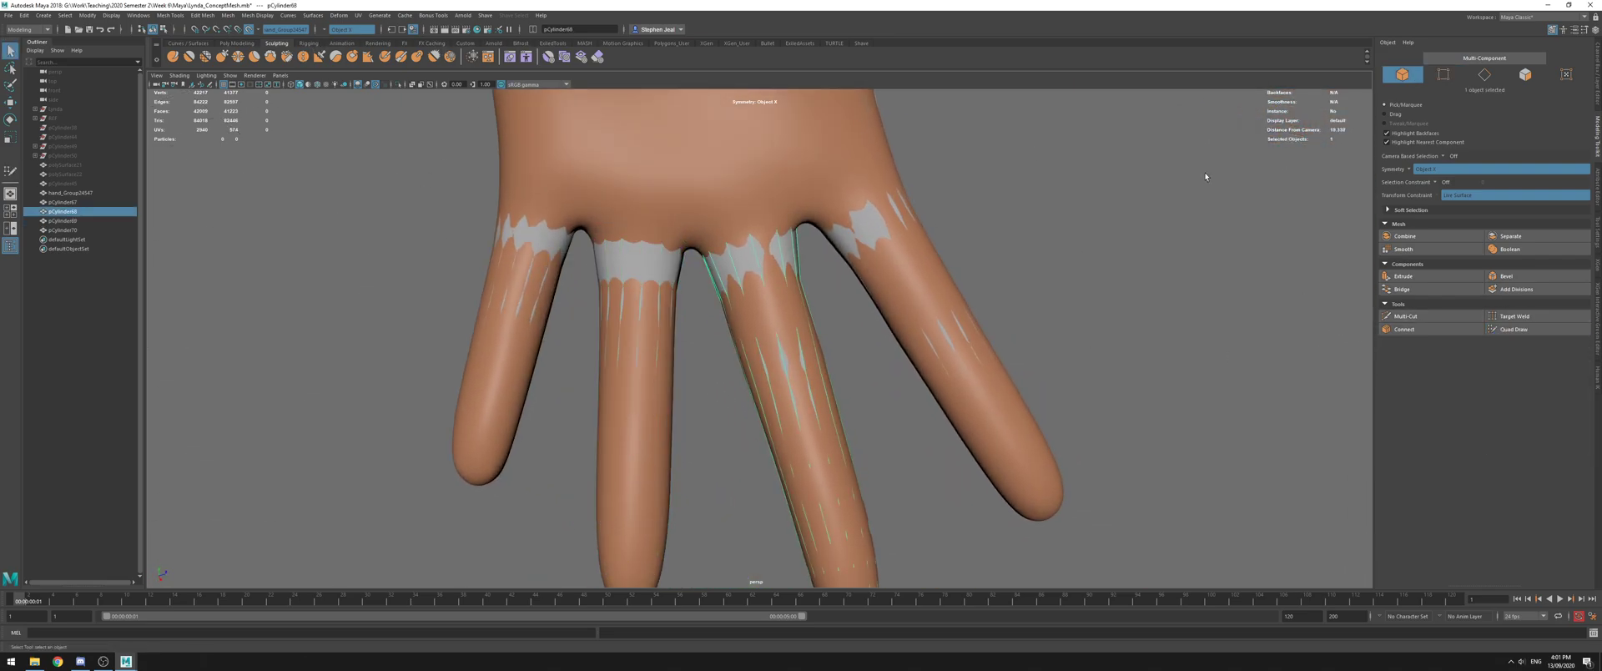
left_click(1513, 329)
scroll(759, 215, "up", 2)
mouse_move(702, 226)
left_mouse_down("alt")
mouse_move(772, 278)
mouse_move(733, 304)
mouse_move(732, 347)
mouse_move(741, 317)
left_mouse_up("alt")
left_click_drag(727, 404, 720, 458, "shift")
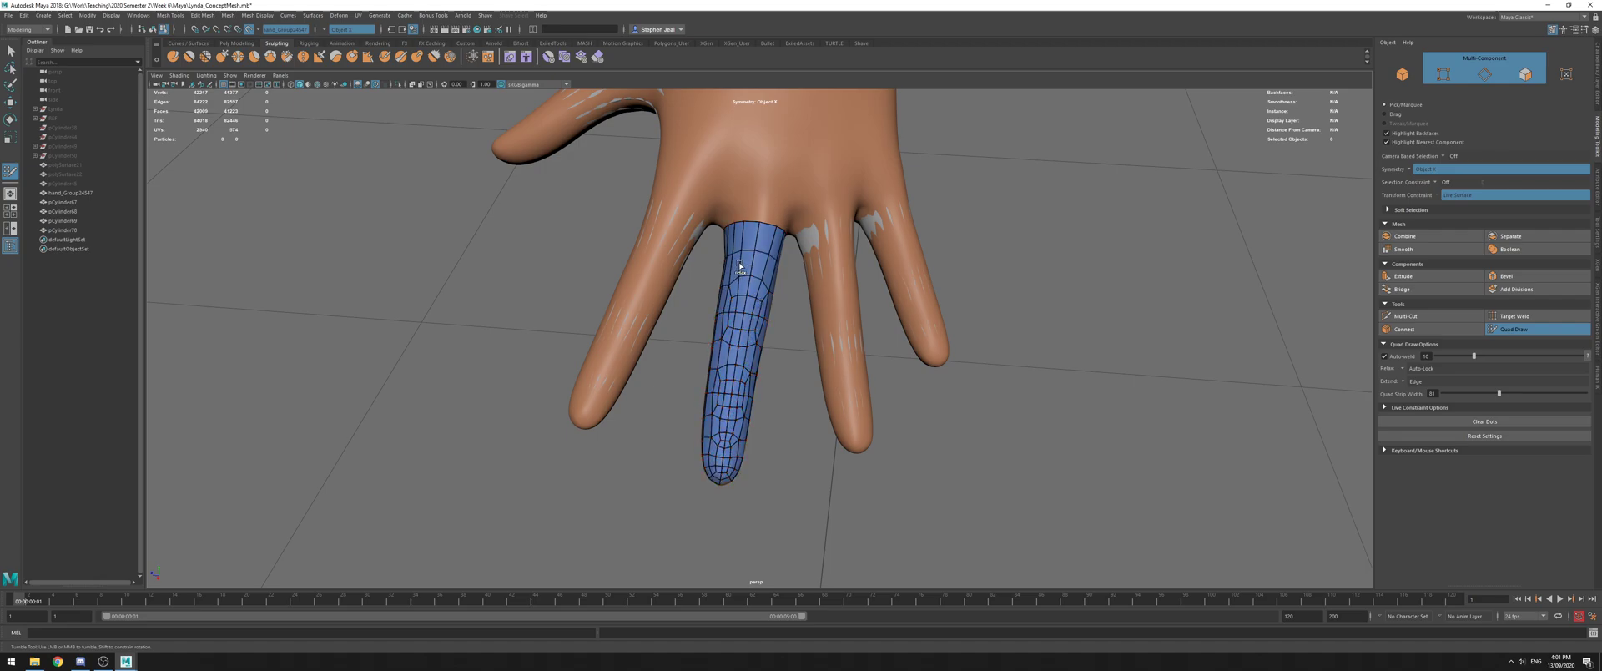
left_click_drag(743, 268, 666, 276, "alt")
left_click_drag(787, 388, 790, 418, "shift")
left_click_drag(791, 392, 978, 357, "alt")
key("q")
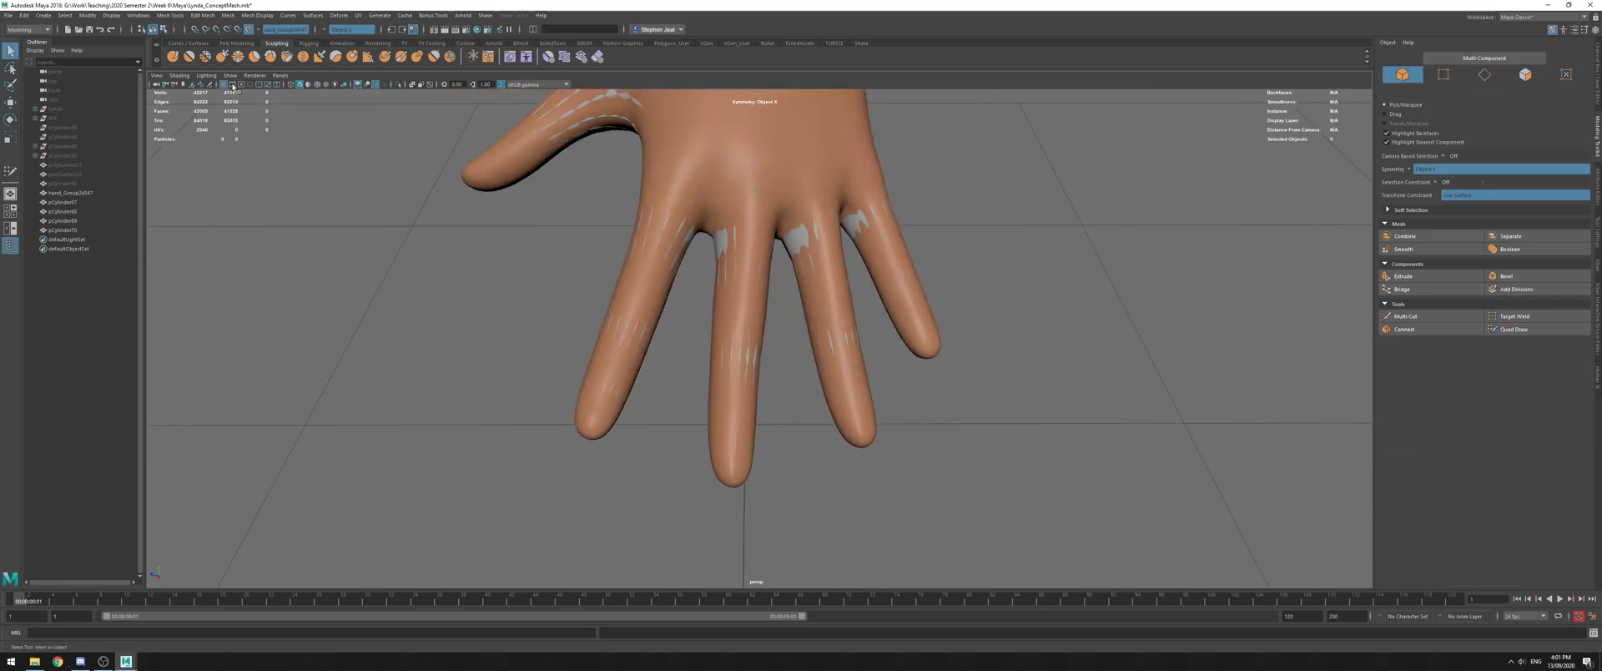
Turn off the live surface, hide the sculpt, and select all four retopology meshes
left_click(250, 32)
left_click_drag(684, 303, 901, 307)
left_click(758, 158)
key("h")
left_click_drag(1010, 272, 613, 328)
right_click_drag(543, 292, 283, 242, "alt")
left_click_drag(284, 242, 386, 203, "alt")
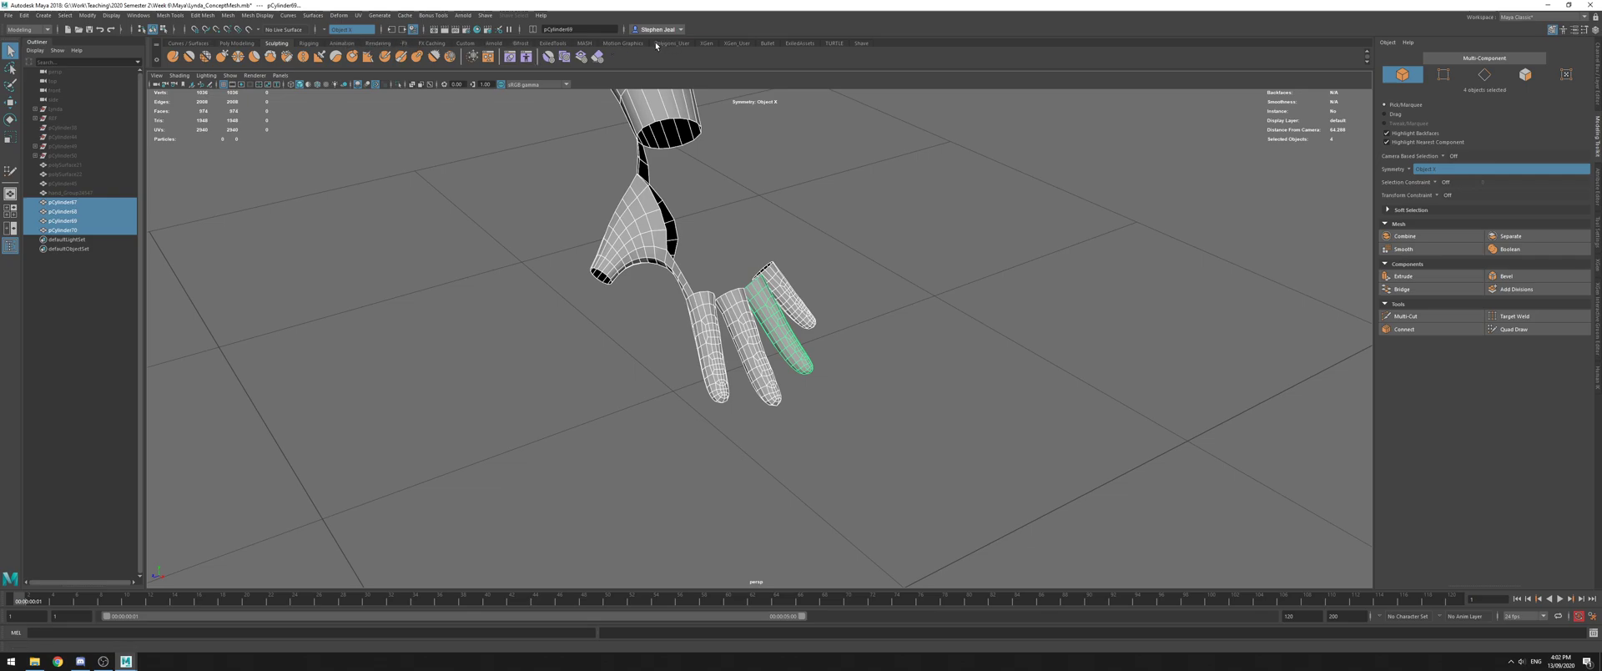
Combine the selected meshes into one object and delete its history
left_click(552, 43)
left_click(222, 57)
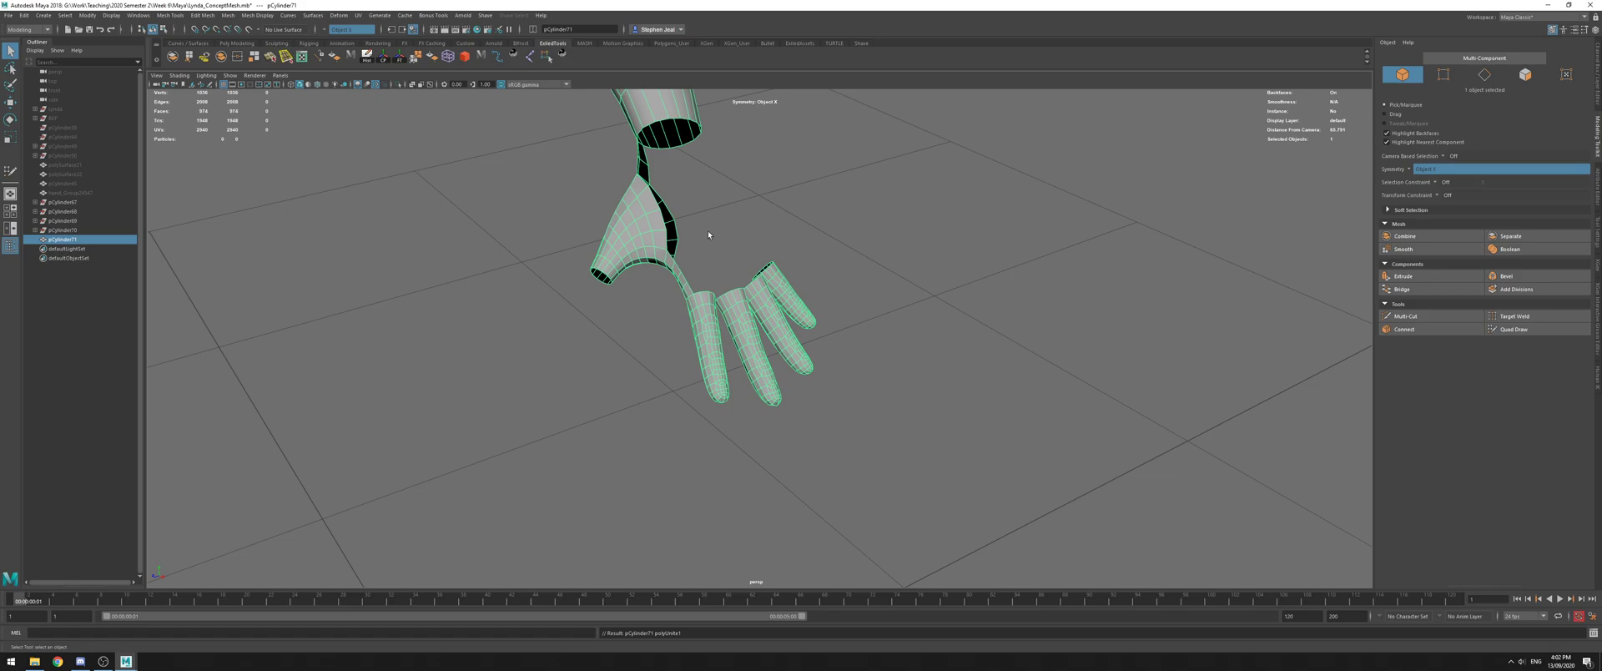
left_click(365, 57)
left_click_drag(927, 278, 975, 334, "alt")
Show the sculpt again as the live surface and open the combined mesh in Quad Draw
key("ctrl+shift+h")
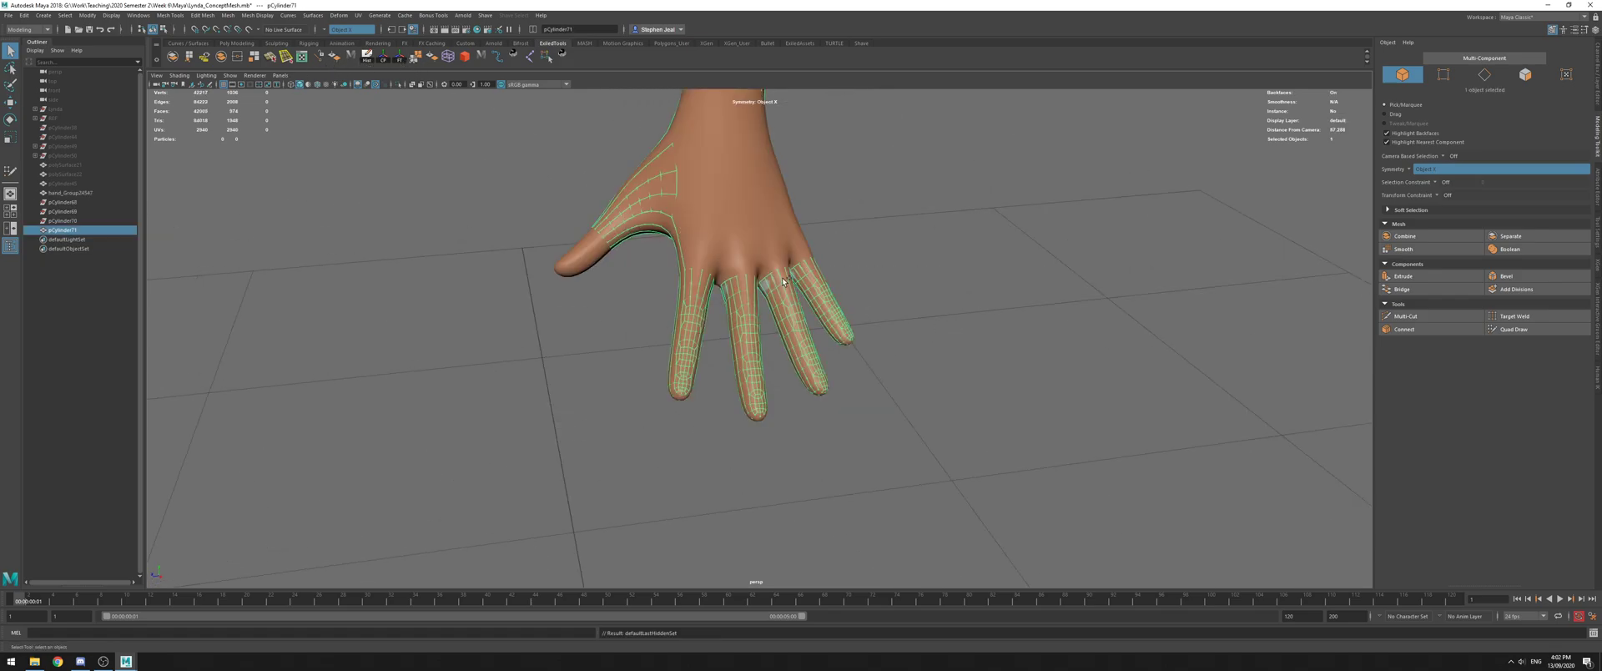
left_click(1540, 330)
right_click_drag(747, 302, 847, 243)
left_click(746, 213)
left_click(253, 29)
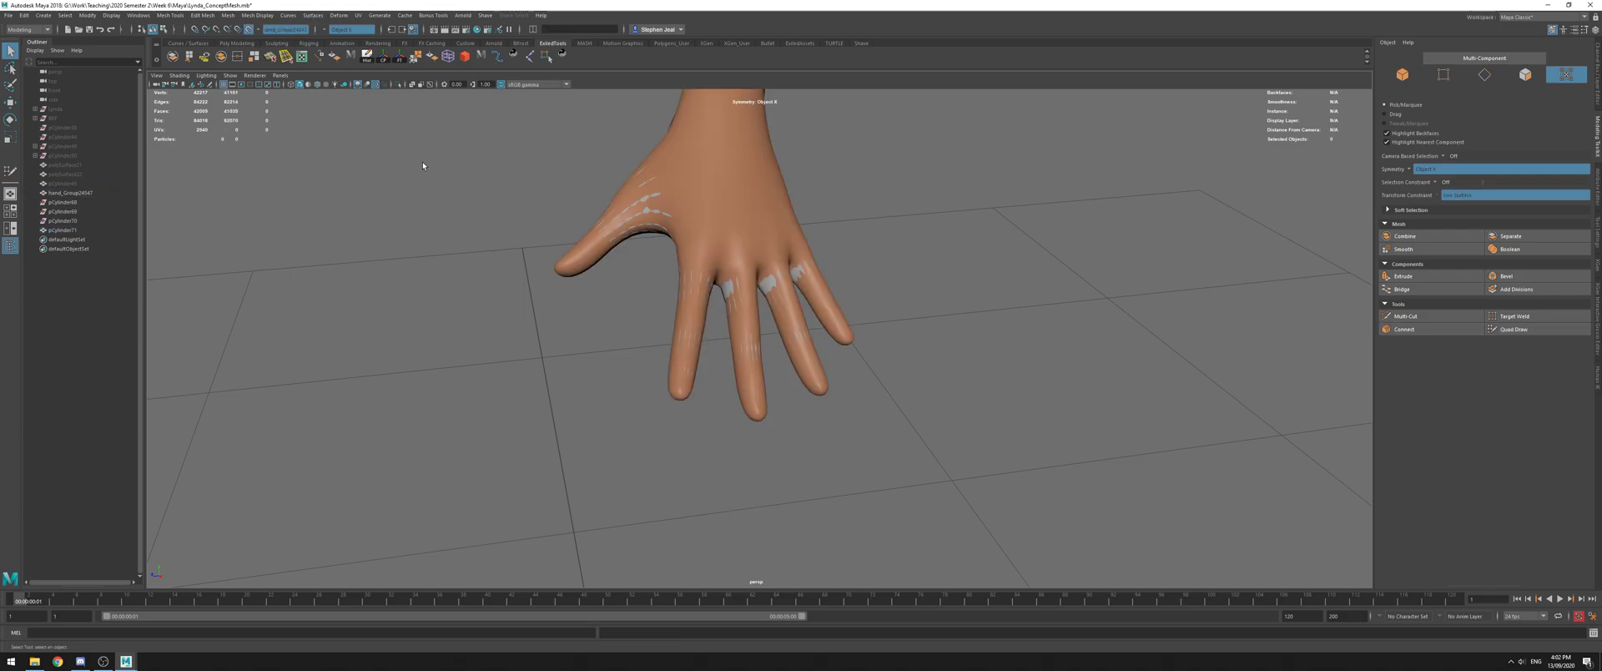
left_click(1514, 328)
scroll(1110, 286, "up", 5)
left_click_drag(1110, 287, 907, 261, "alt")
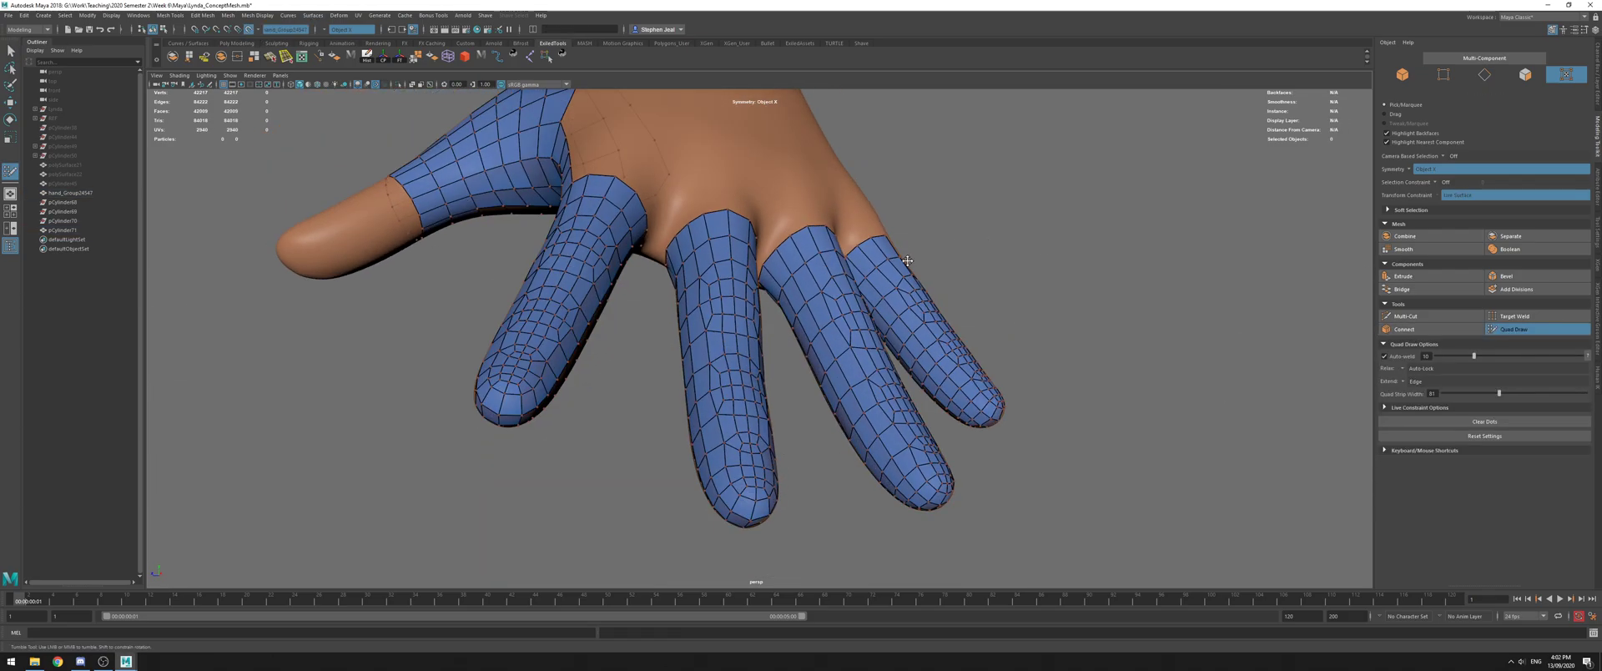
Fill the gap between the bases of the index and middle fingers with quads
middle_click_drag(712, 282, 865, 370, "alt")
right_click_drag(865, 370, 944, 382, "alt")
left_click_drag(944, 383, 959, 271, "alt")
middle_click_drag(960, 271, 891, 200, "alt")
right_click_drag(891, 201, 687, 224, "alt")
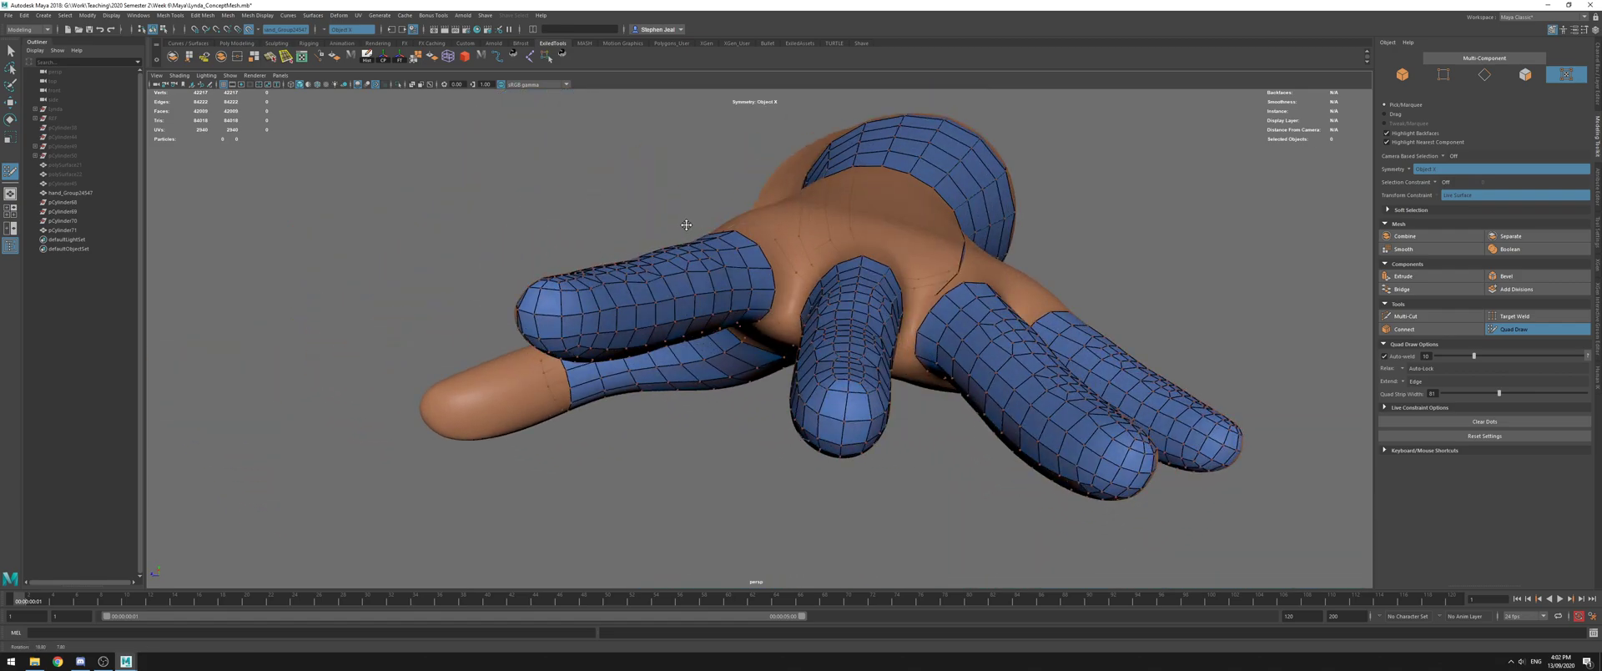
left_click_drag(687, 224, 673, 352, "alt")
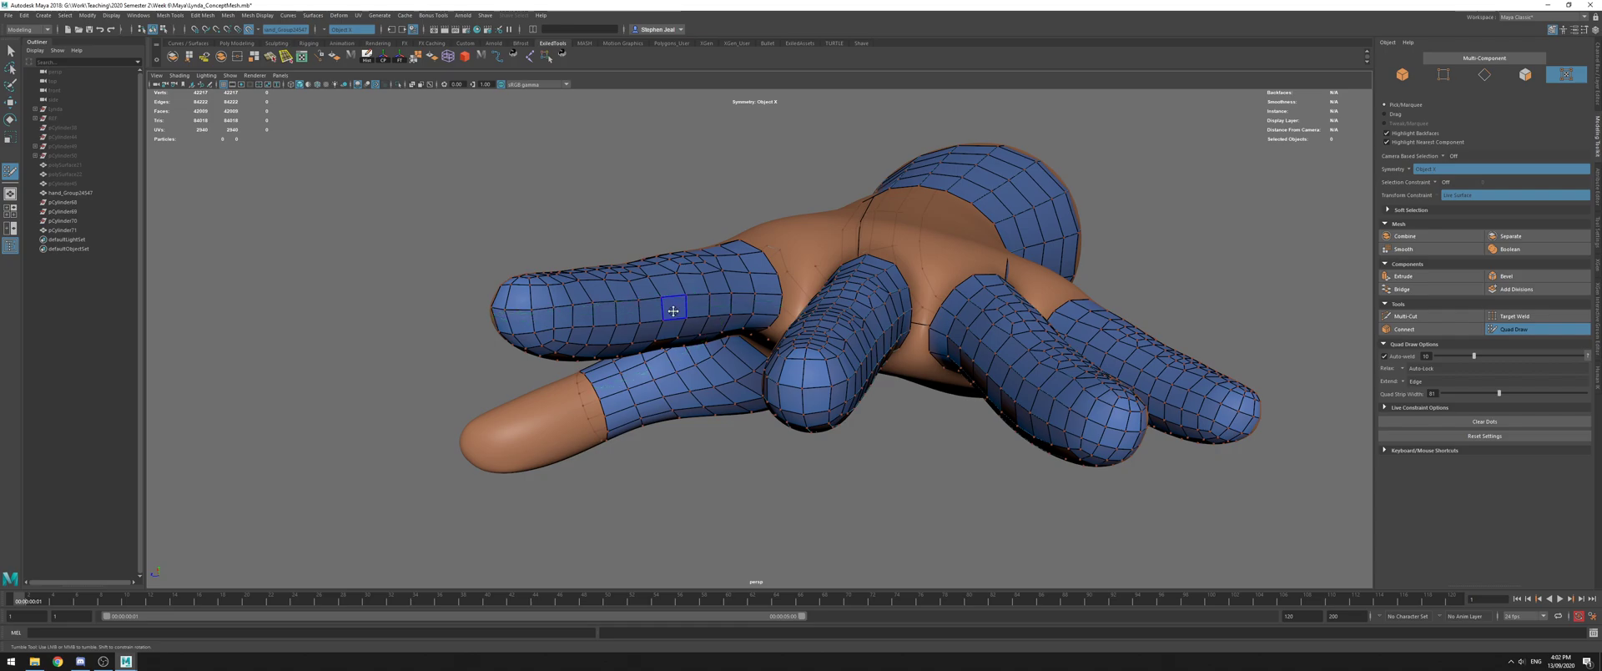
left_click_drag(669, 311, 702, 322, "alt")
right_click_drag(702, 323, 926, 339, "alt")
left_click_drag(926, 340, 748, 292, "alt")
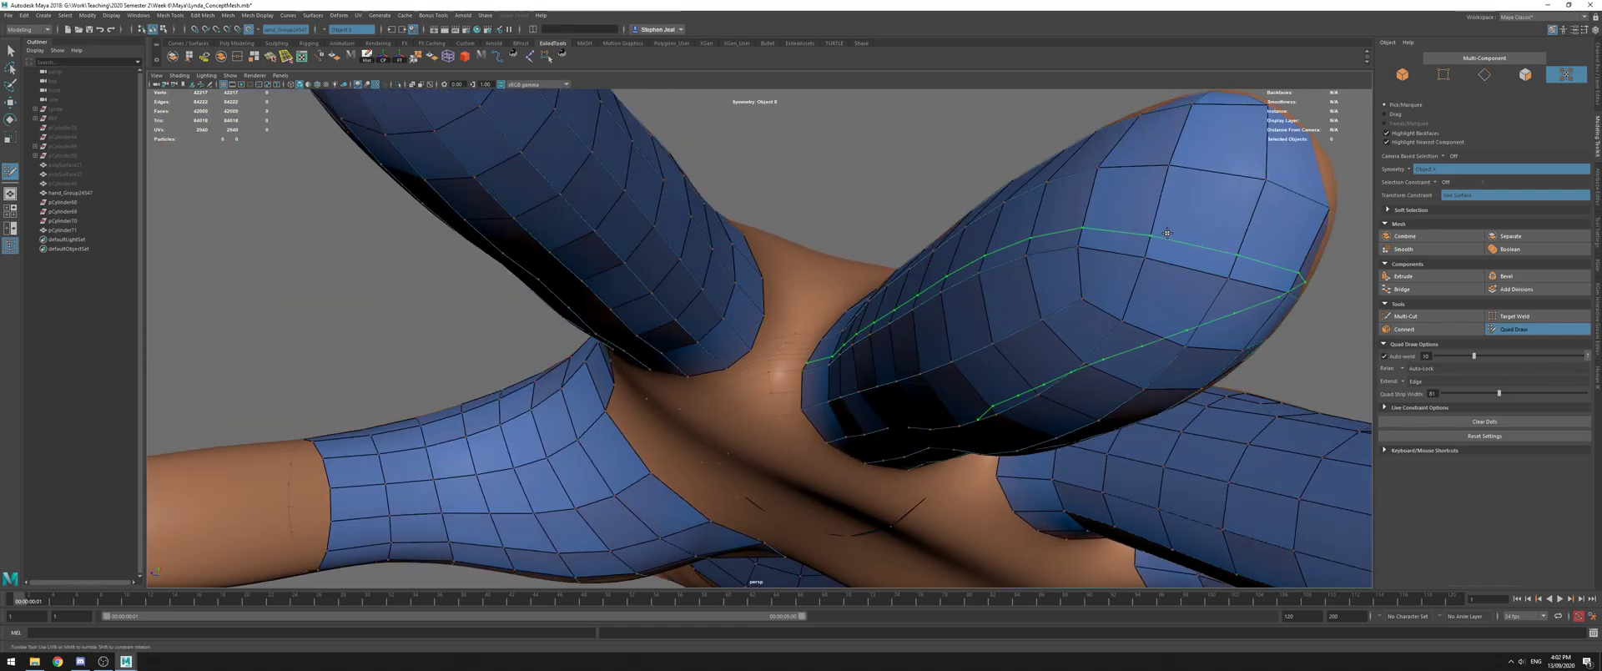
left_click_drag(792, 353, 760, 345, "alt")
right_click_drag(759, 345, 828, 206, "alt")
left_click(815, 246)
left_click(839, 229, "shift")
left_click(799, 219, "shift")
Bridge the gaps from the middle finger to the ring finger and from the ring finger to the little finger with quads
right_click_drag(1106, 283, 885, 242, "alt")
mouse_move(884, 242)
left_mouse_down("alt")
mouse_move(730, 216)
mouse_move(726, 189)
left_mouse_up("alt")
middle_click_drag(726, 189, 811, 257, "alt")
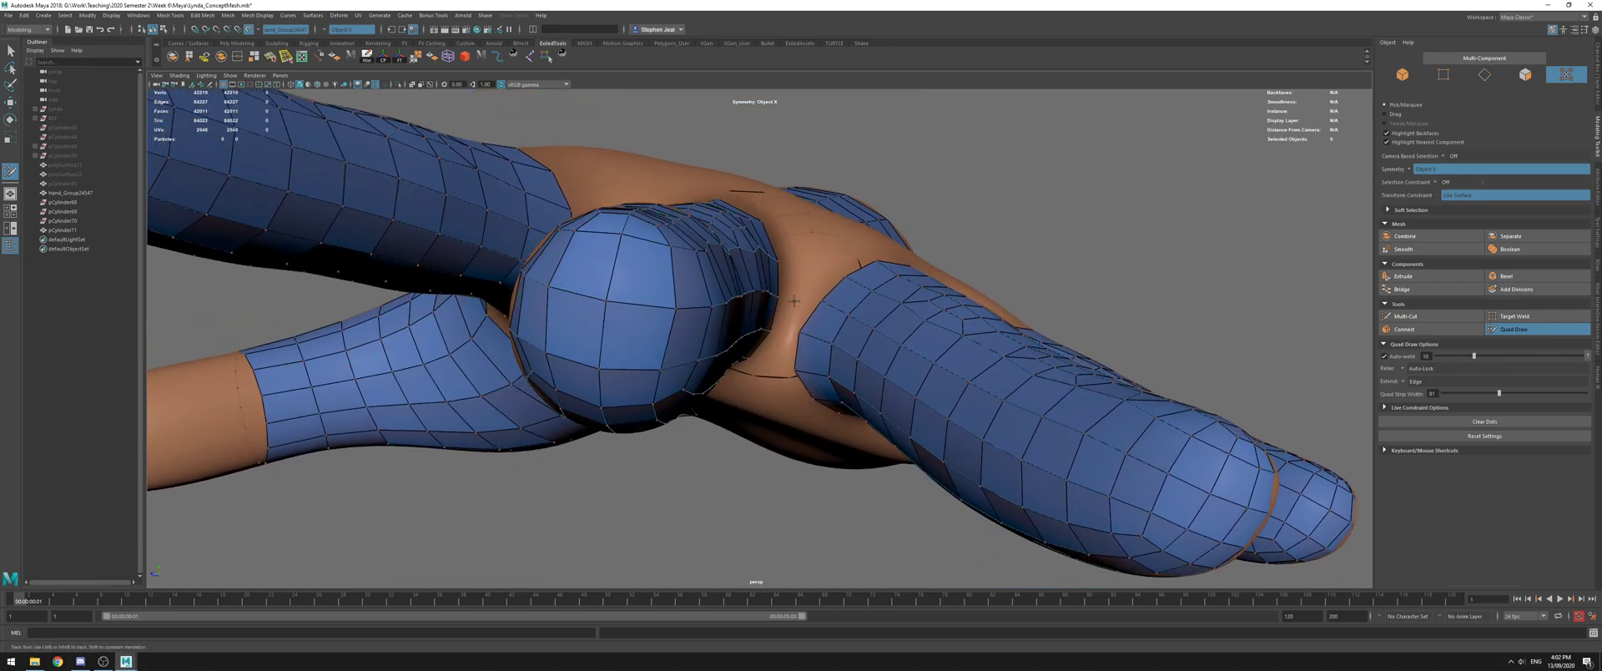
left_click(784, 324)
left_click(784, 319, "shift")
mouse_move(785, 319)
left_mouse_down("alt")
mouse_move(895, 285)
mouse_move(942, 353)
left_mouse_up("alt")
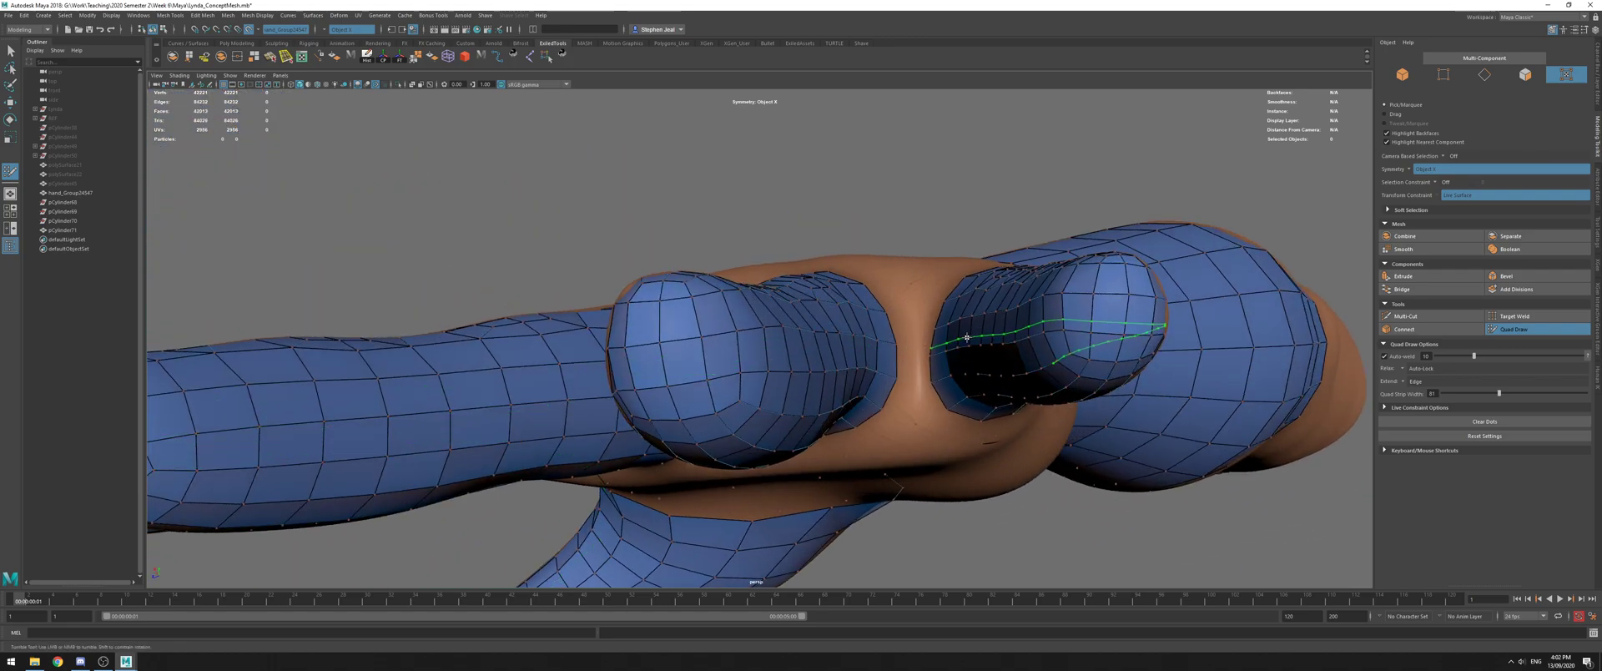
left_click(921, 340, "shift")
Fill quads from the little finger's base to start a strip along the outer edge of the hand
scroll(1082, 311, "down", 5)
mouse_move(1083, 311)
left_mouse_down("alt")
mouse_move(984, 334)
mouse_move(871, 307)
left_mouse_up("alt")
right_click_drag(870, 307, 947, 364, "alt")
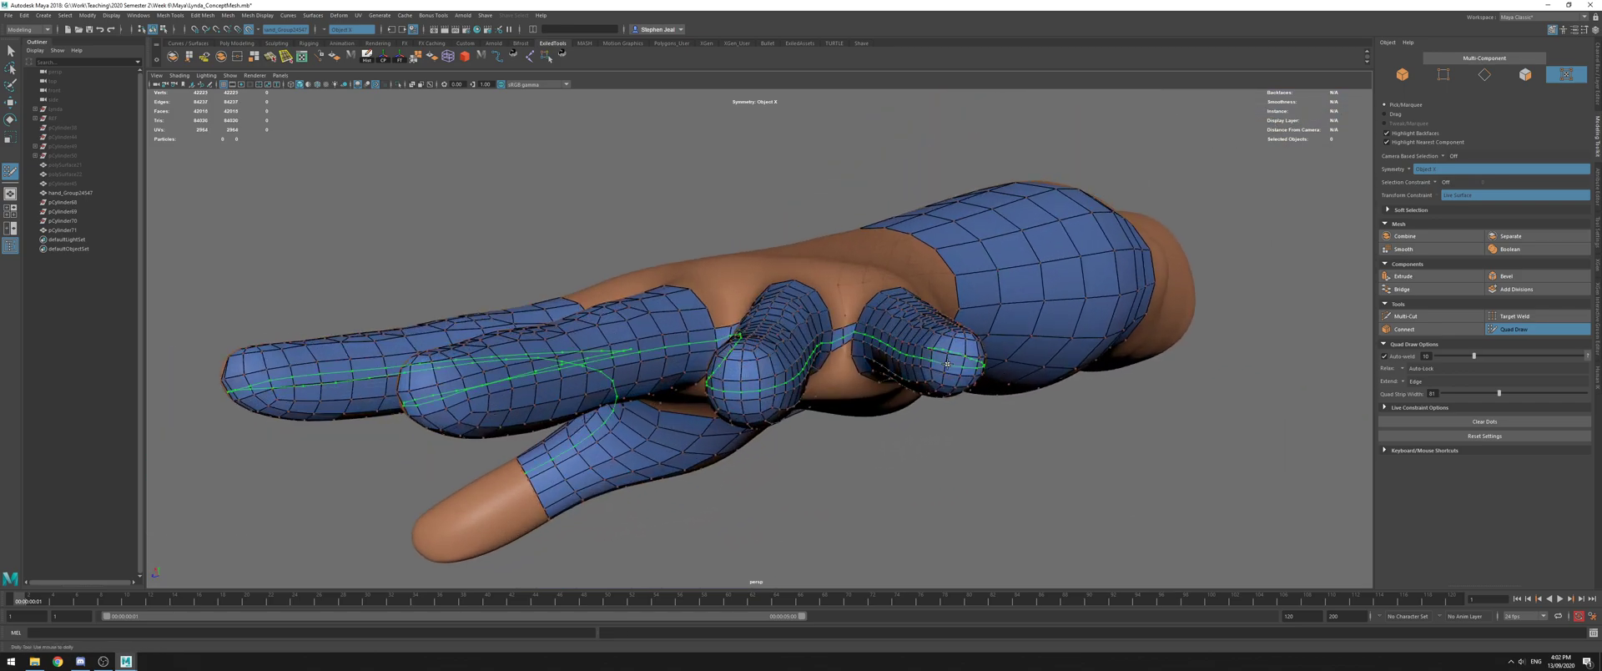
left_click_drag(949, 364, 934, 171, "alt")
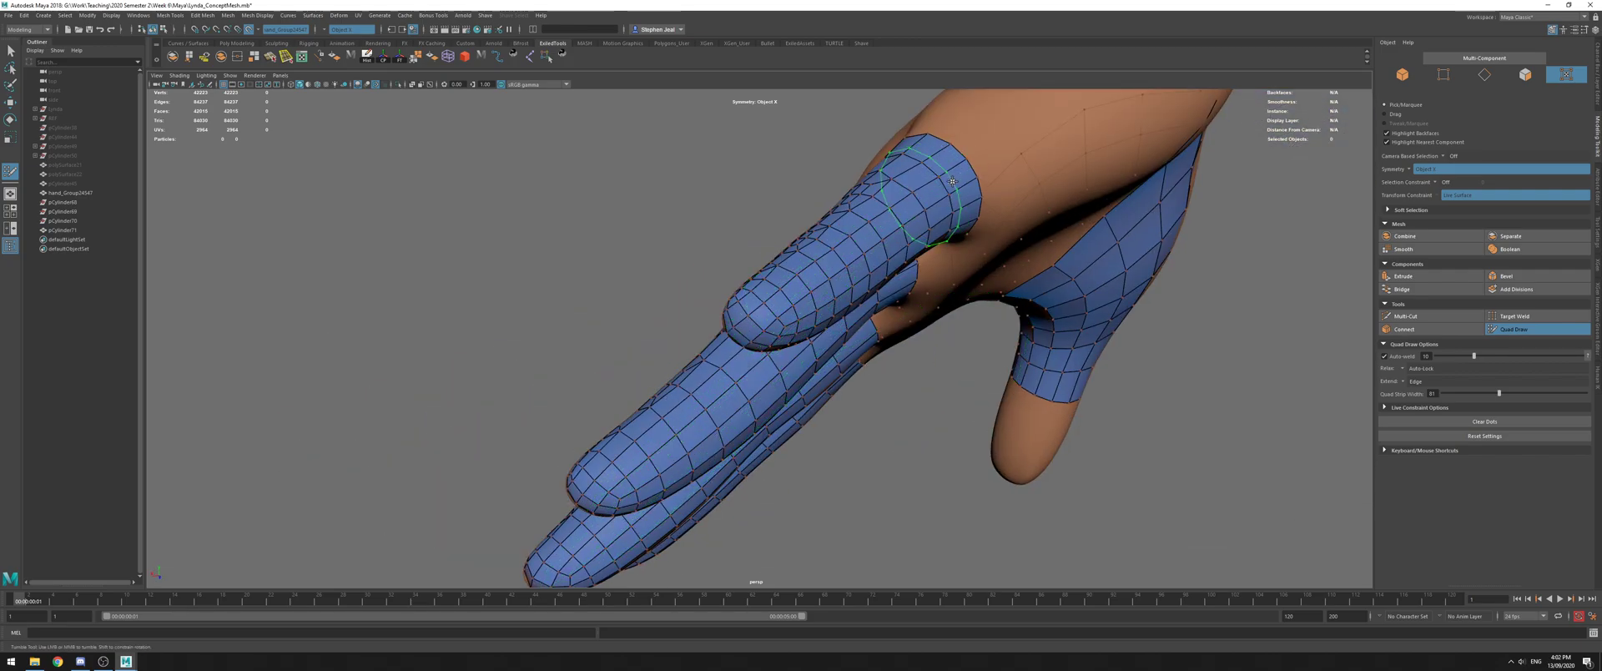
left_click_drag(975, 168, 935, 231)
left_click(940, 237, "shift")
left_click(964, 240, "shift")
middle_click_drag(1114, 246, 898, 238, "alt")
left_click(918, 242, "shift")
left_click_drag(1022, 249, 1027, 185, "alt")
left_click(1022, 198, "shift")
left_click(1043, 192, "shift")
left_click_drag(1154, 193, 968, 193, "alt")
middle_click_drag(968, 193, 953, 208, "alt")
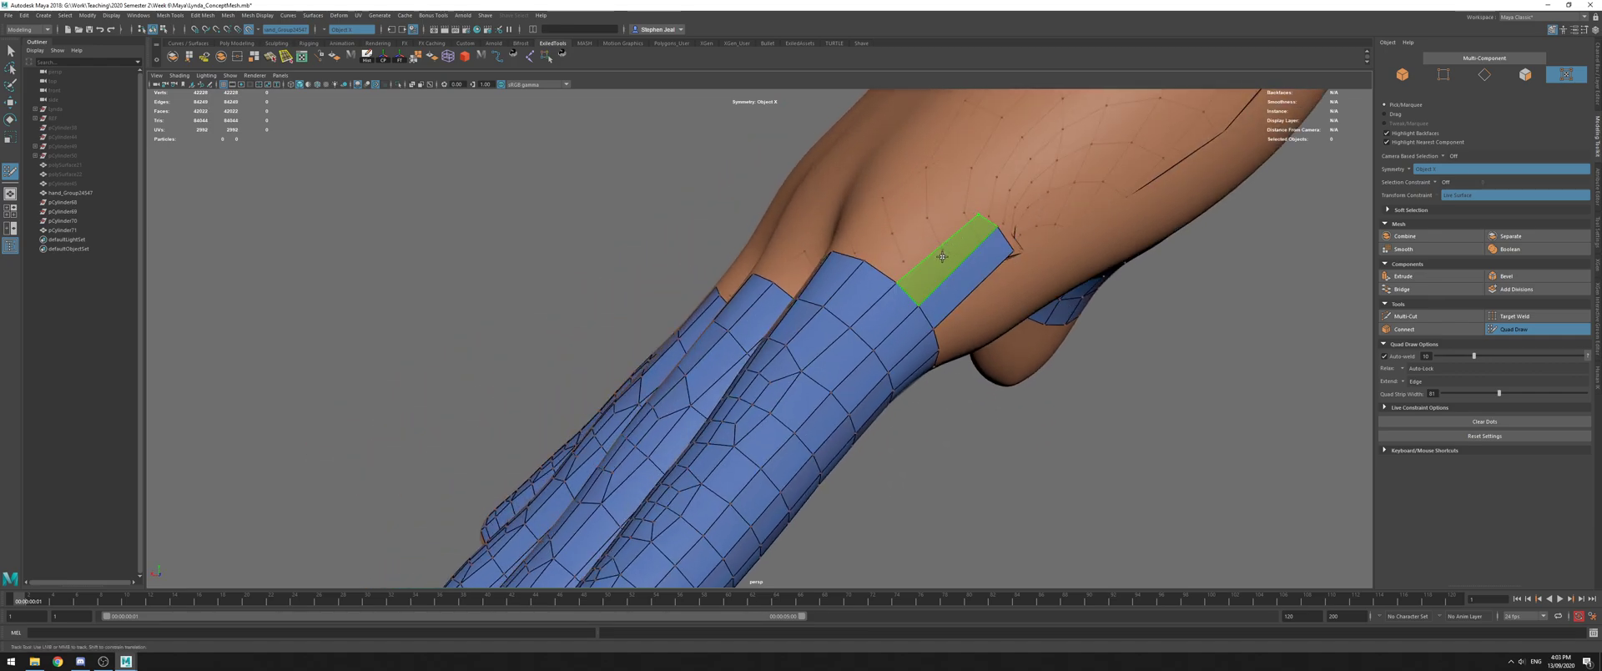
left_click(942, 257, "shift")
Try to insert an edge loop through the quads at the finger bases and undo it
right_click_drag(942, 256, 746, 273, "alt")
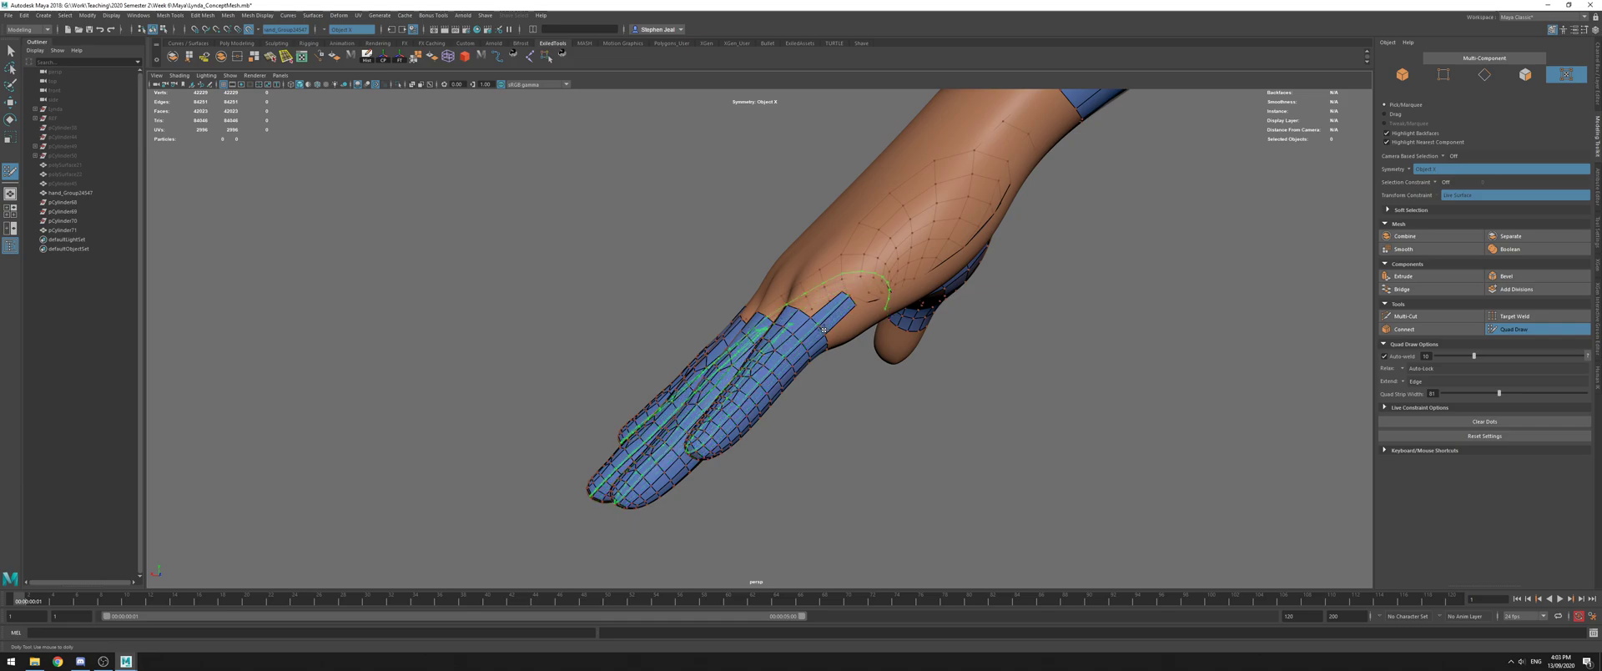
left_click_drag(824, 330, 667, 292, "alt")
right_click_drag(668, 292, 776, 305, "alt")
left_click_drag(735, 353, 943, 329, "alt")
right_click_drag(943, 330, 1018, 341, "alt")
left_click_drag(666, 268, 747, 292, "alt")
left_click(755, 296, "ctrl")
left_click_drag(1002, 290, 700, 339, "alt")
key("ctrl+z")
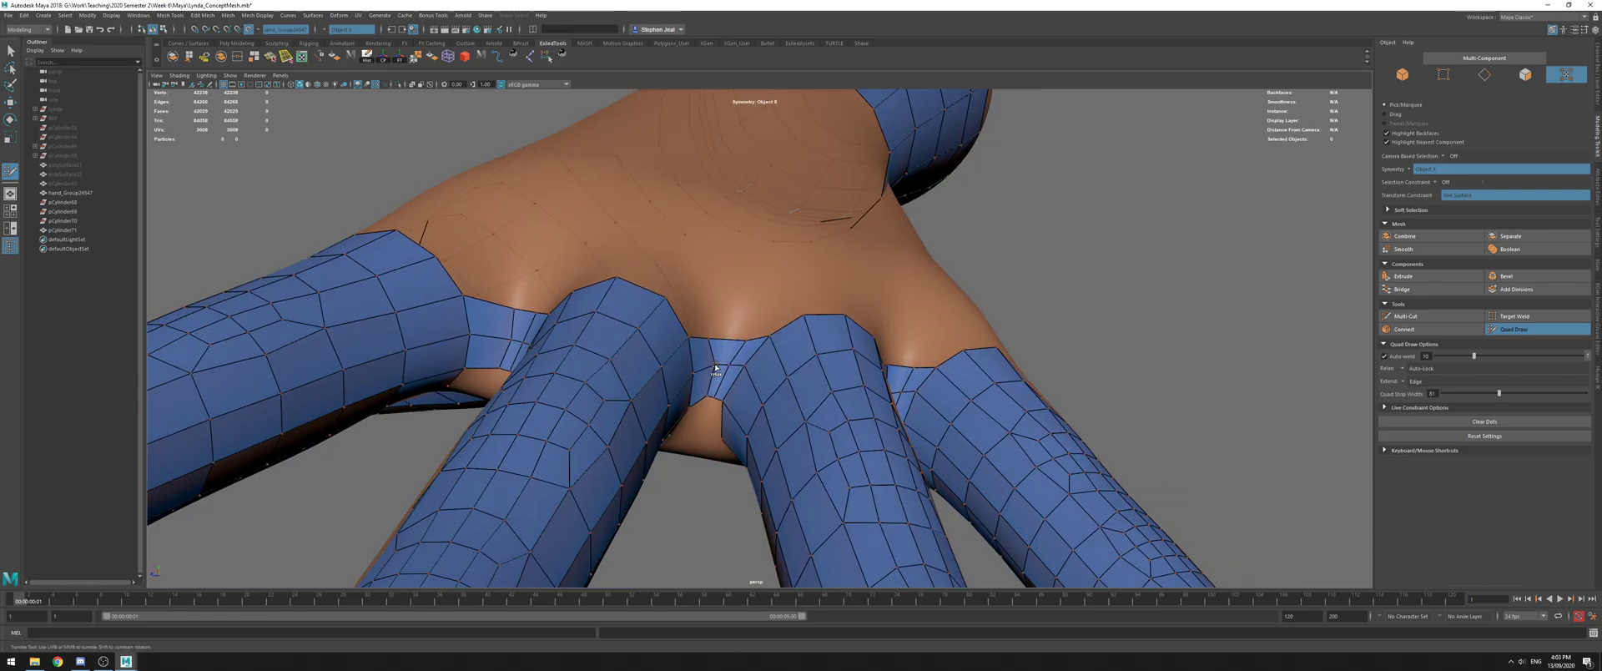
Extend quads from the wrist rim along the hand's outer edge and join them to the little finger's strip
left_click_drag(634, 354, 759, 389, "alt")
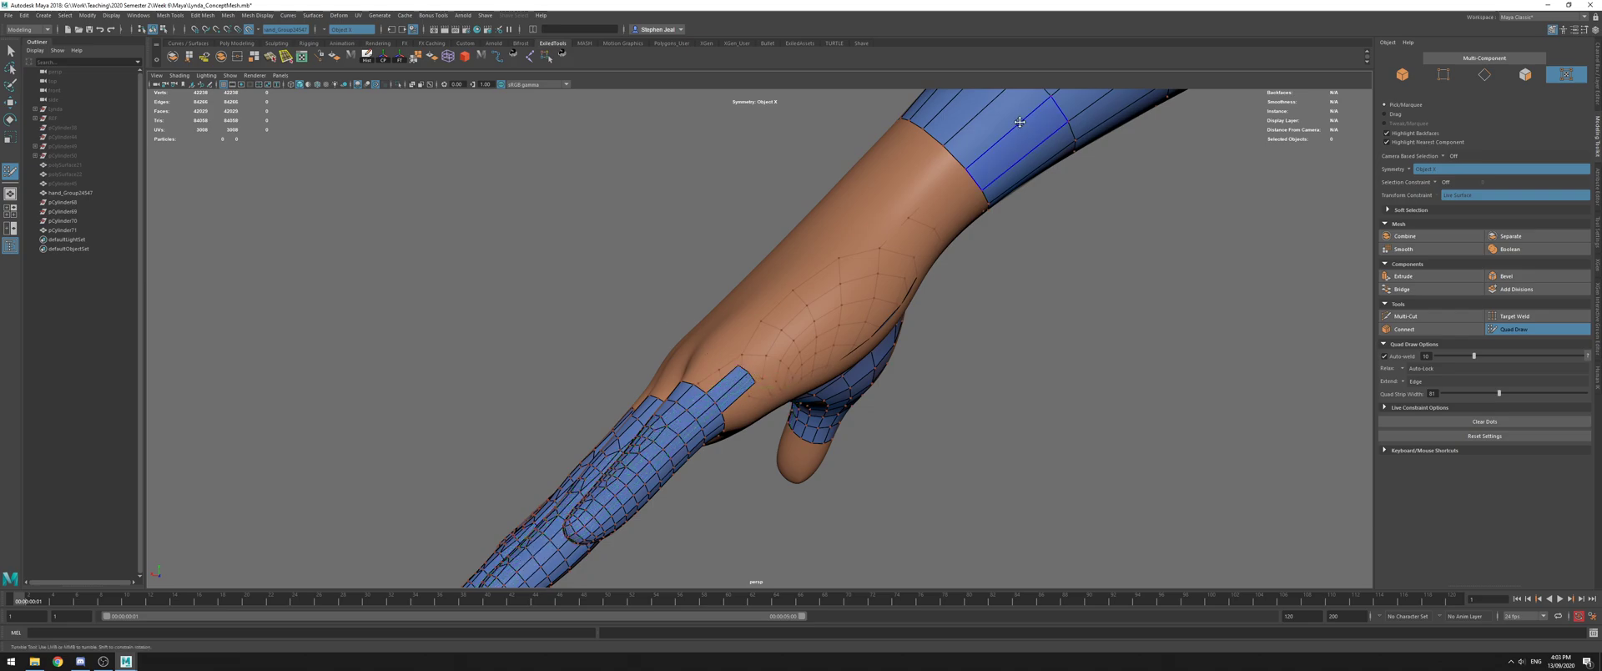
right_click_drag(1016, 131, 897, 171, "alt")
left_click_drag(897, 171, 852, 204, "alt")
scroll(836, 270, "up", 5)
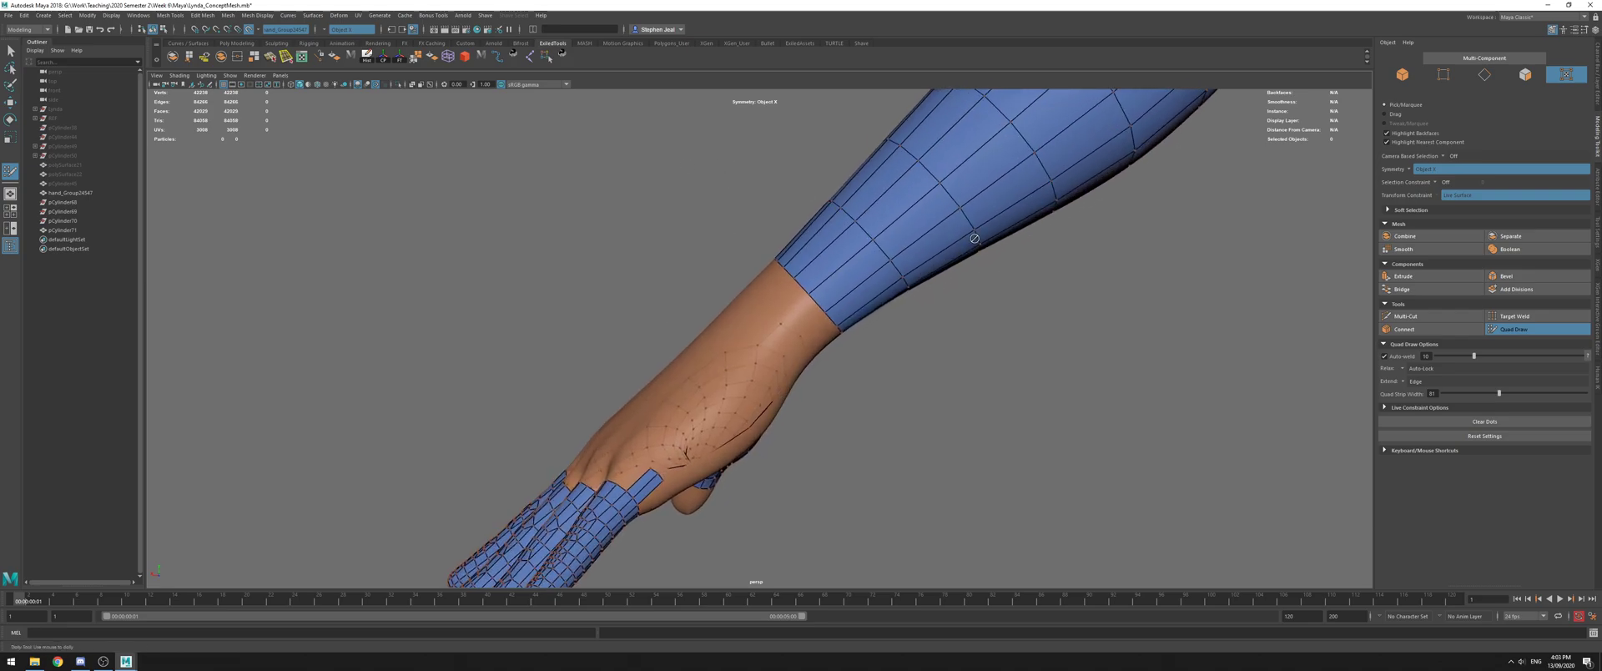
left_click_drag(835, 270, 907, 221, "alt")
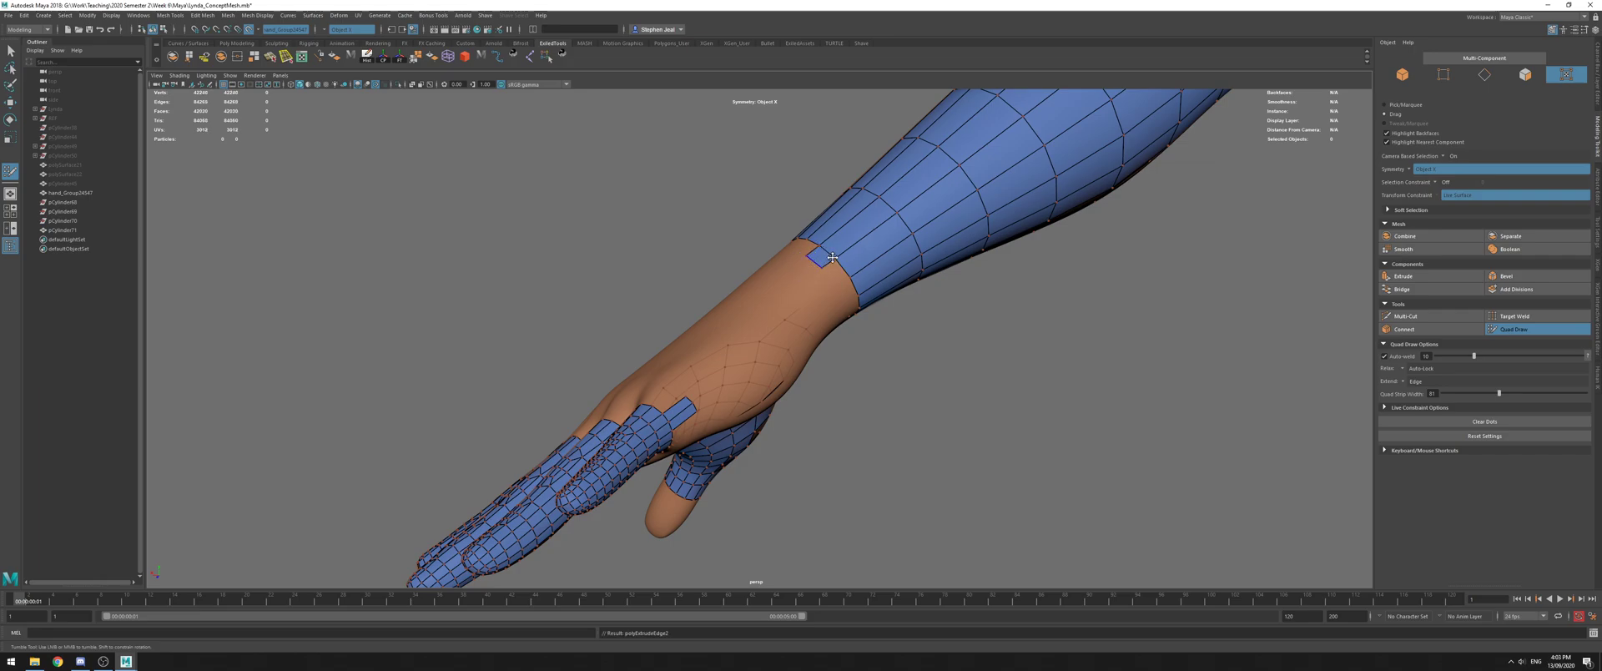
left_click_drag(841, 267, 829, 275)
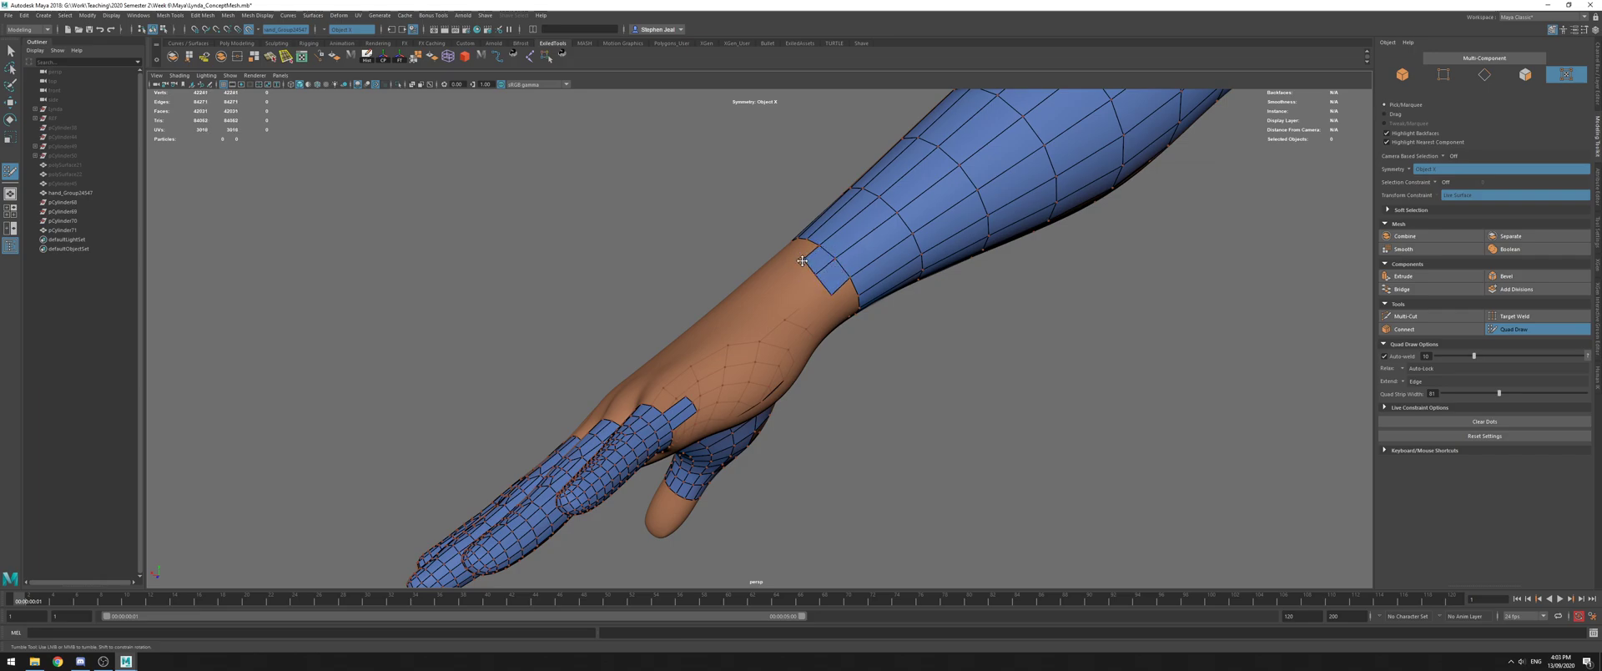
middle_click_drag(805, 272, 678, 398)
left_click_drag(684, 404, 694, 413)
Leave Quad Draw and select the combined retopology mesh in object mode
right_click_drag(801, 321, 851, 299, "alt")
left_click_drag(850, 299, 751, 348, "alt")
middle_click_drag(748, 346, 884, 280, "alt")
right_click_drag(884, 279, 670, 331, "alt")
left_click_drag(670, 332, 950, 371, "alt")
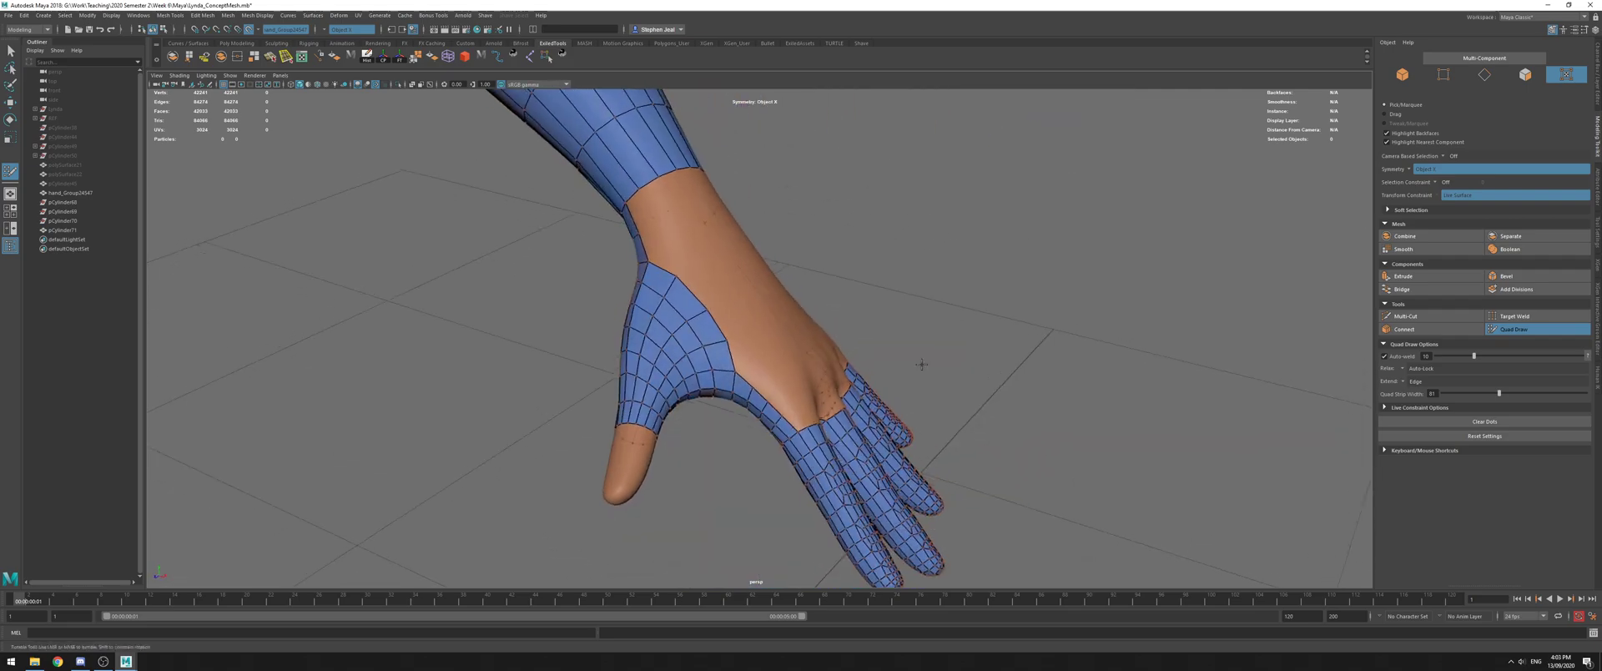
mouse_move(725, 344)
left_mouse_down("alt")
mouse_move(773, 383)
mouse_move(822, 355)
mouse_move(760, 348)
mouse_move(757, 313)
mouse_move(667, 244)
mouse_move(729, 296)
mouse_move(705, 241)
left_mouse_up("alt")
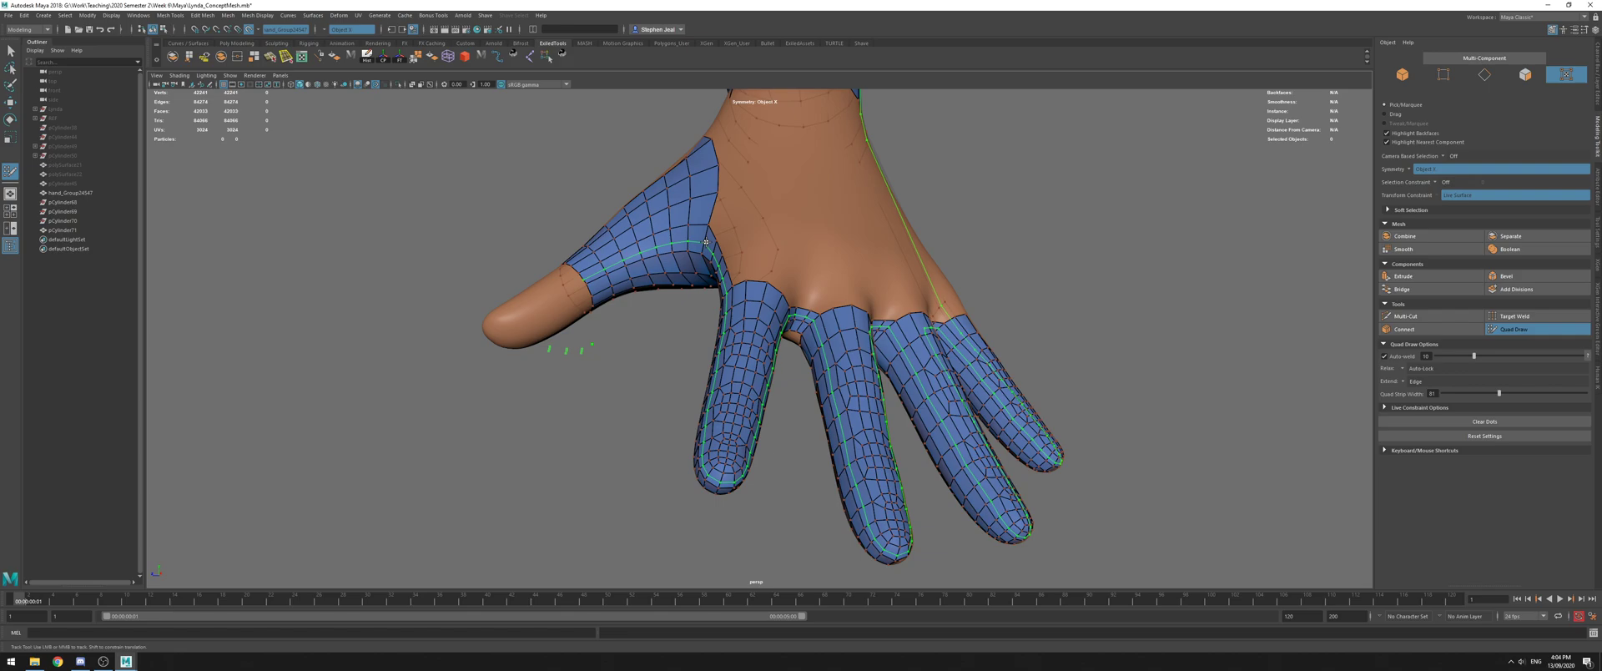
key("q")
right_click_drag(659, 219, 713, 188)
left_click(947, 167)
left_click(654, 238)
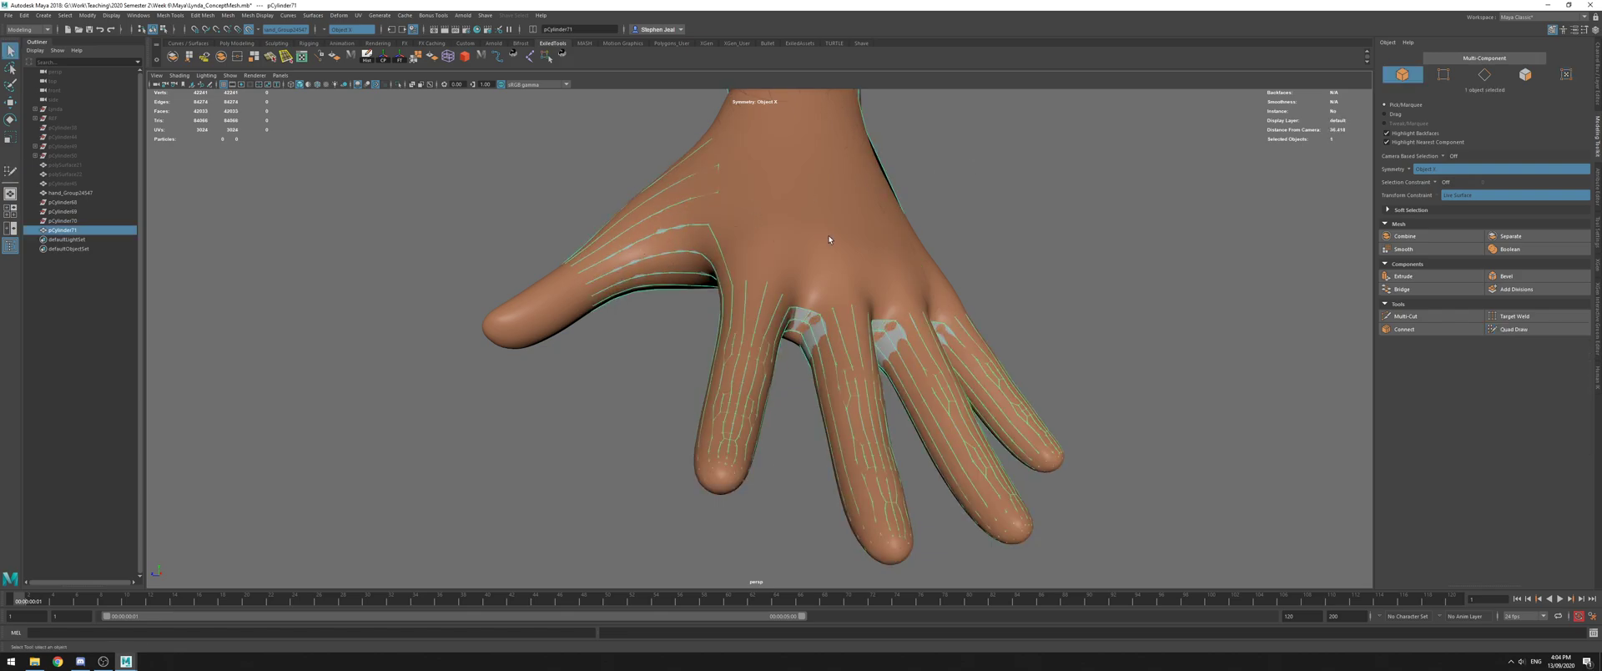
Hide everything except the combined mesh, check it from several angles, and delete its history
key("alt+h")
left_click(654, 238)
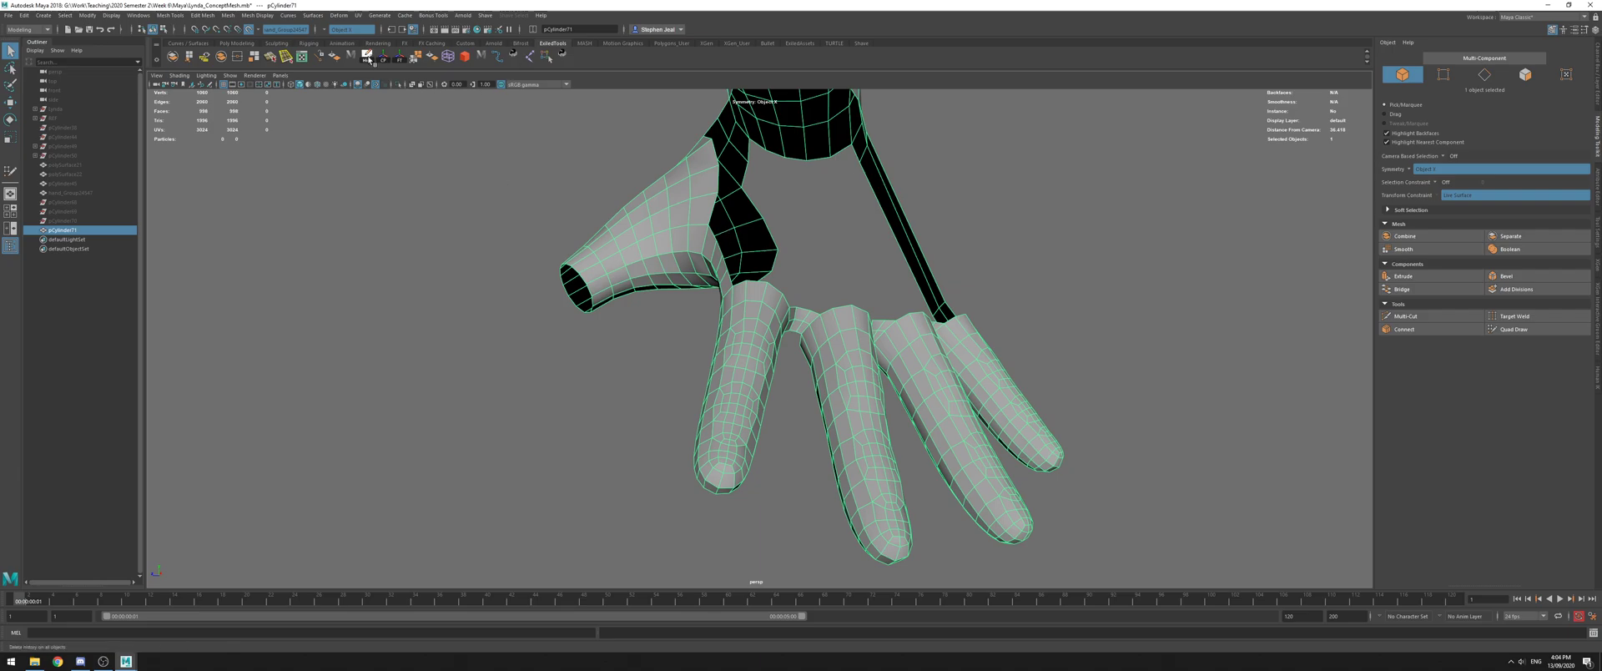
left_click_drag(638, 356, 625, 446, "alt")
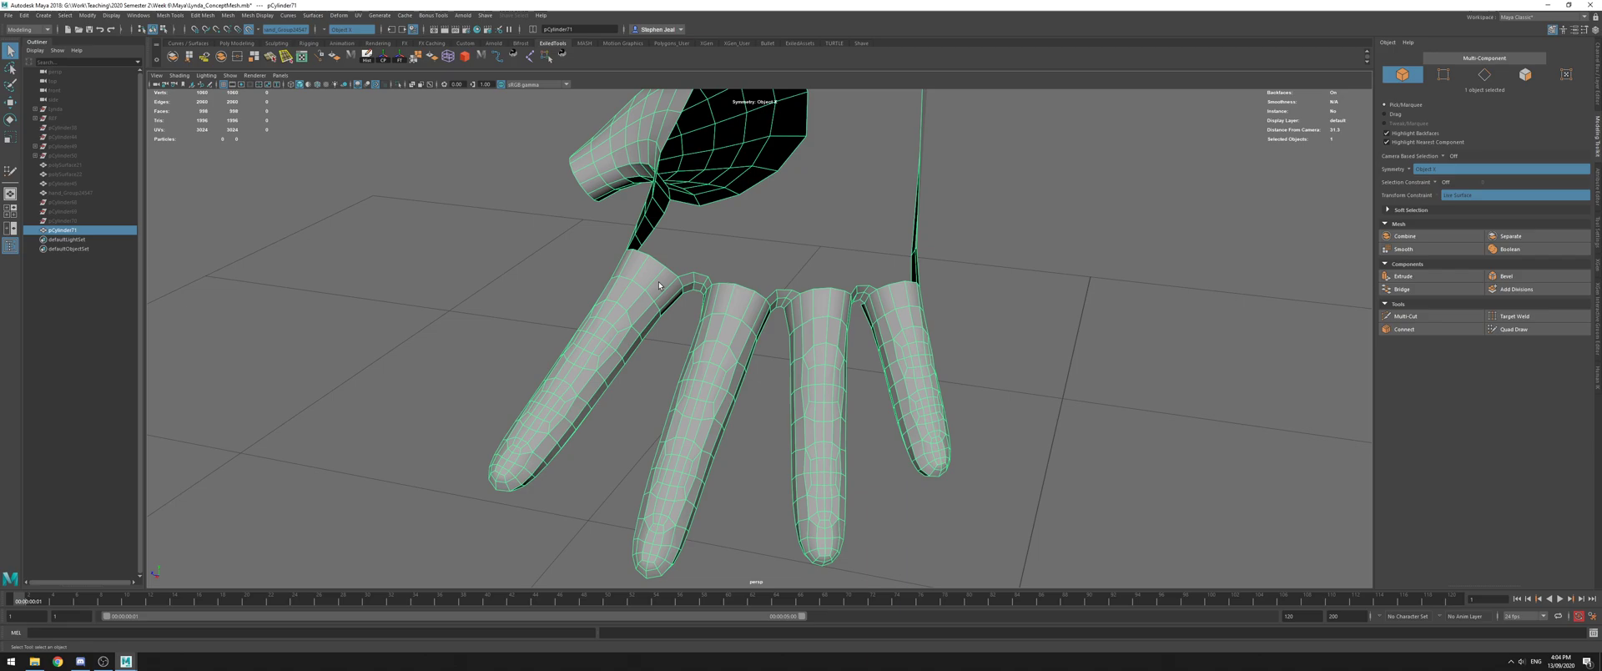
left_click_drag(658, 285, 351, 71, "alt")
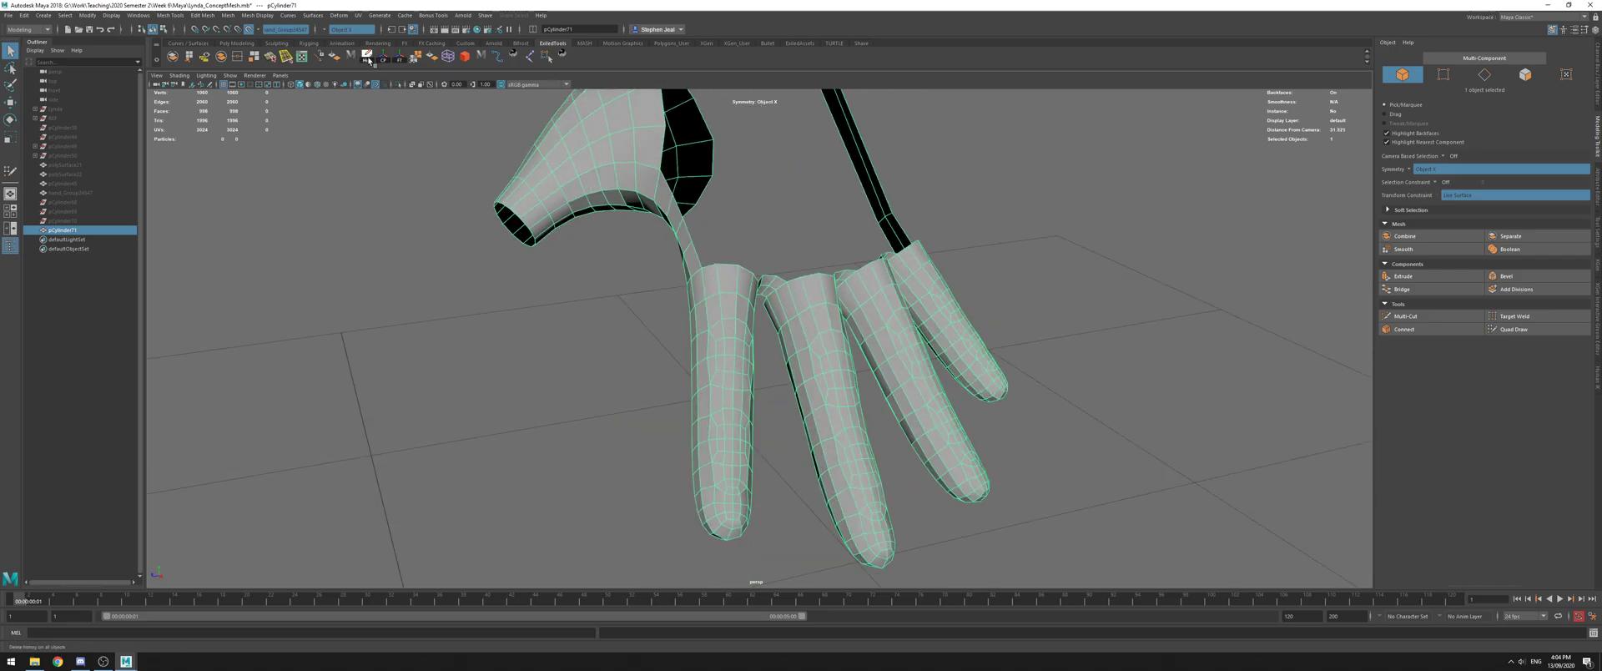
left_click(400, 60)
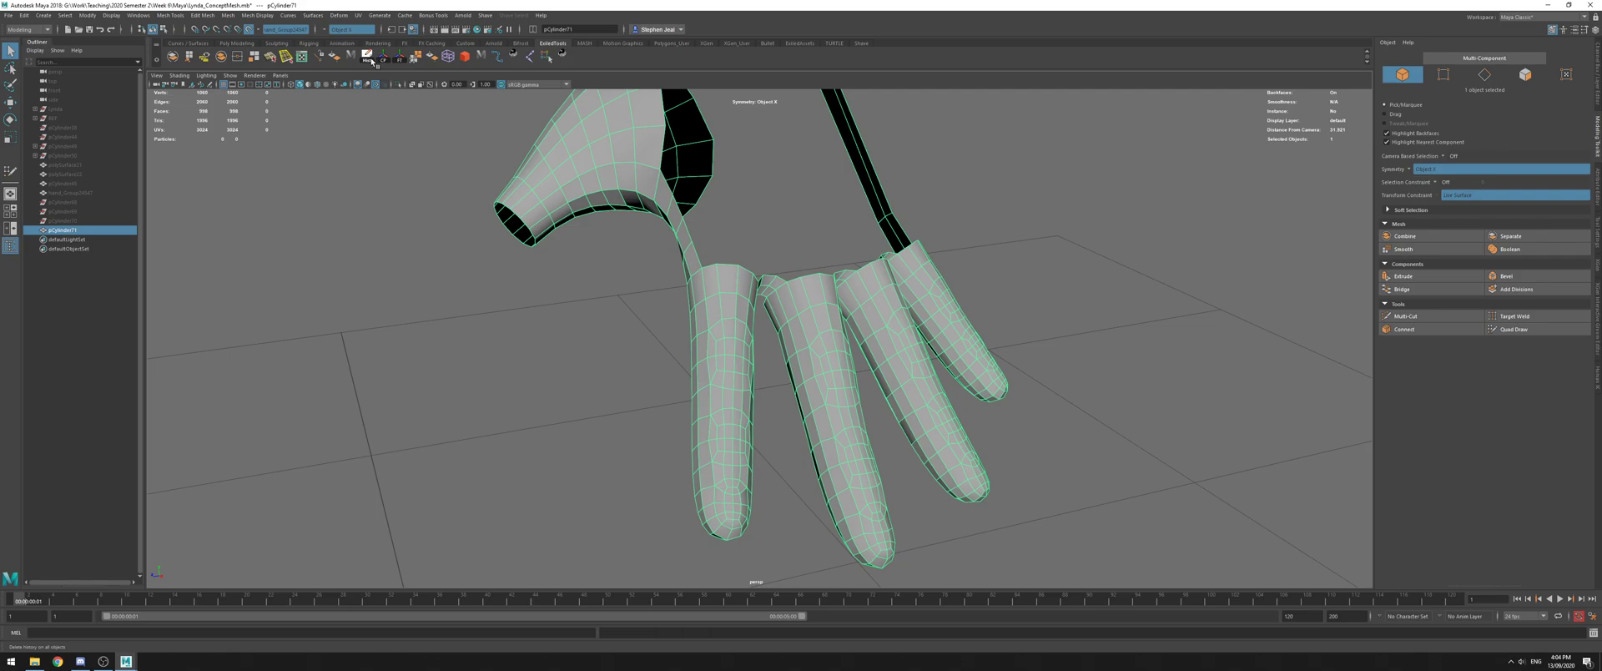
Show the hidden sculpted hand again and resume Quad Draw on the combined mesh at the bare thumb
key("ctrl+shift+h")
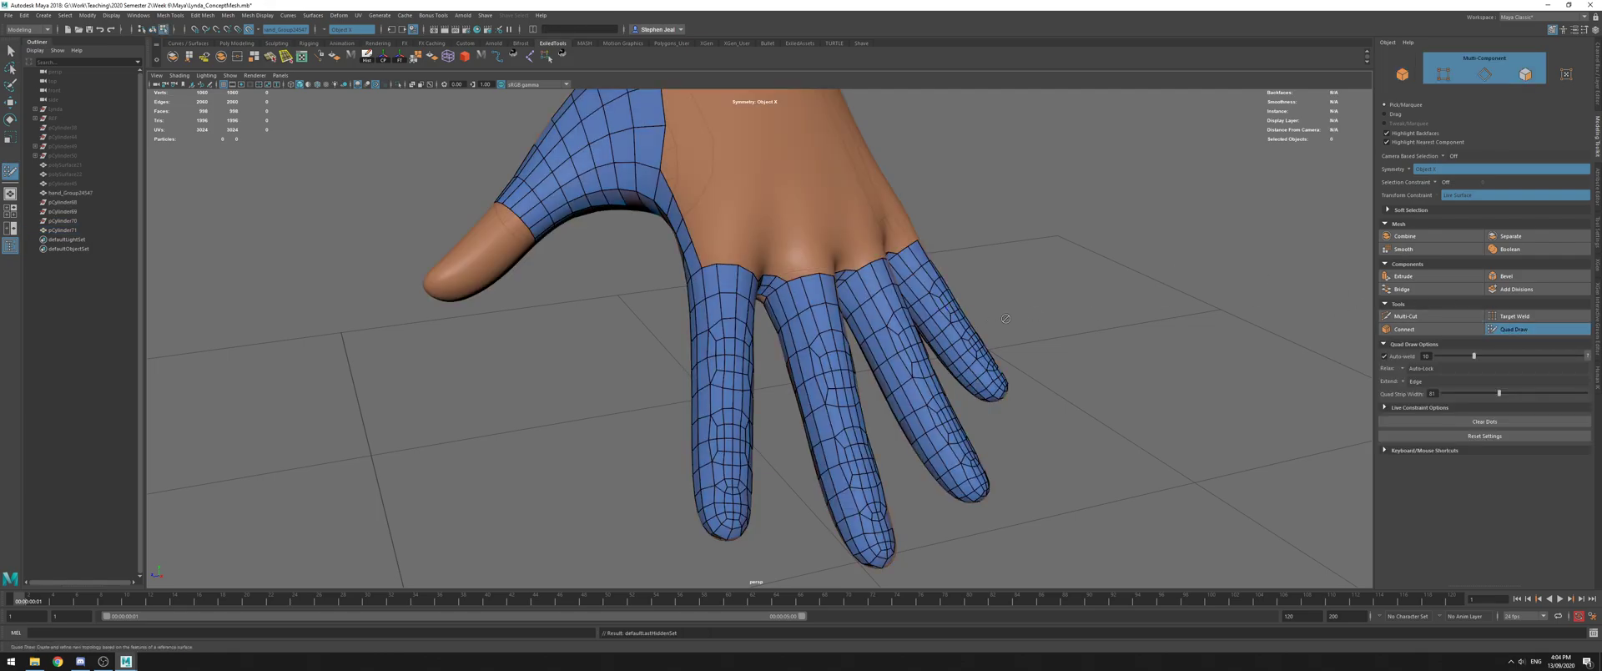
left_click_drag(705, 250, 566, 246, "alt")
right_click_drag(1056, 281, 806, 271, "alt")
left_click_drag(805, 271, 651, 253, "alt")
right_click_drag(651, 253, 781, 253, "alt")
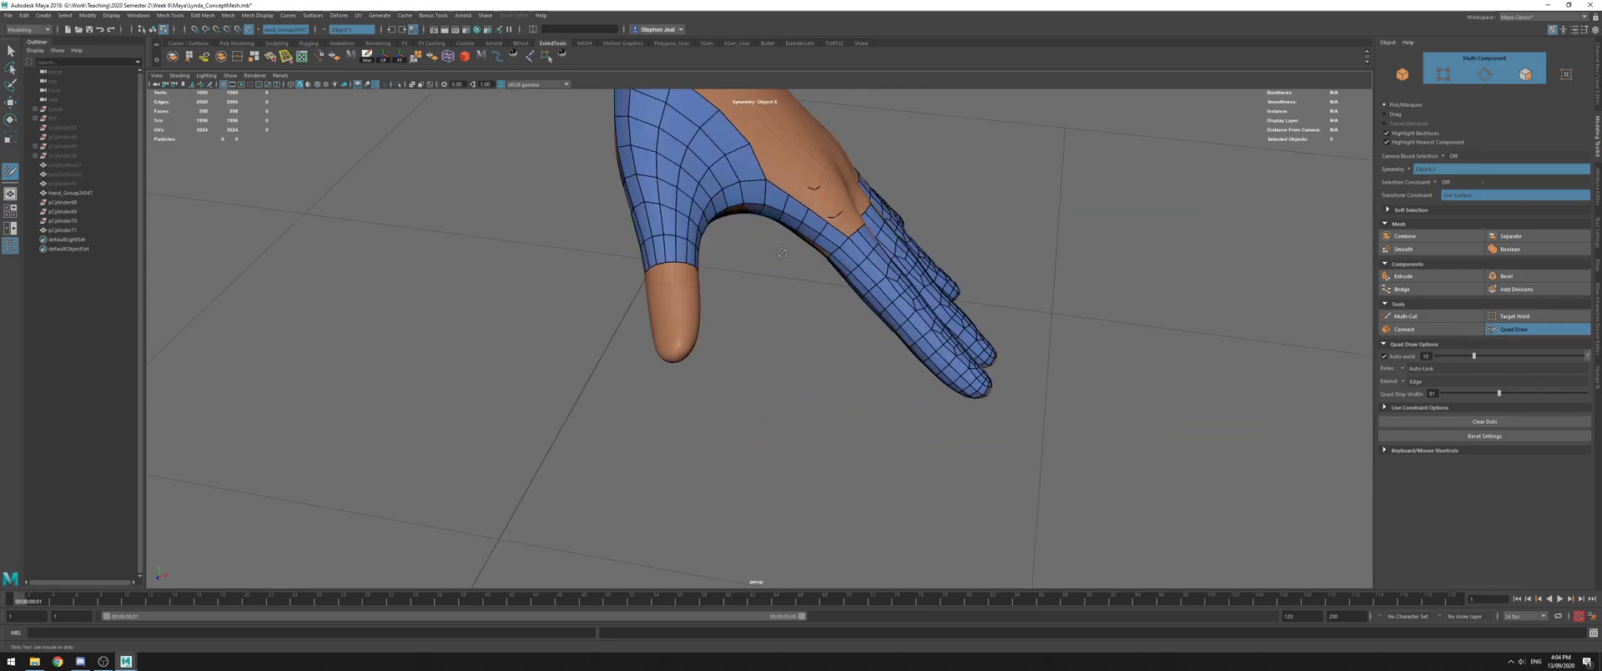
left_click_drag(782, 253, 811, 183, "alt")
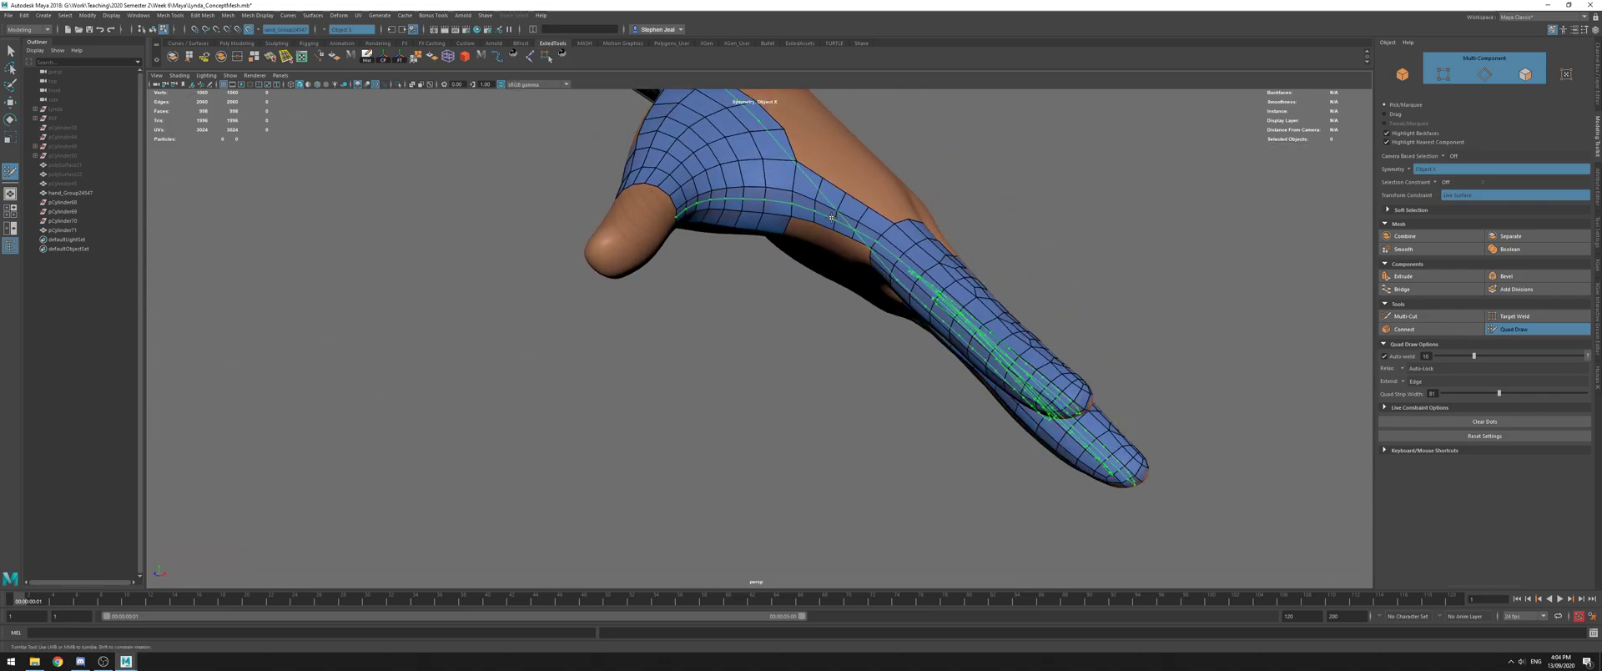
middle_click_drag(738, 202, 783, 243, "alt")
right_click_drag(784, 242, 793, 233, "alt")
middle_click_drag(792, 234, 856, 269, "alt")
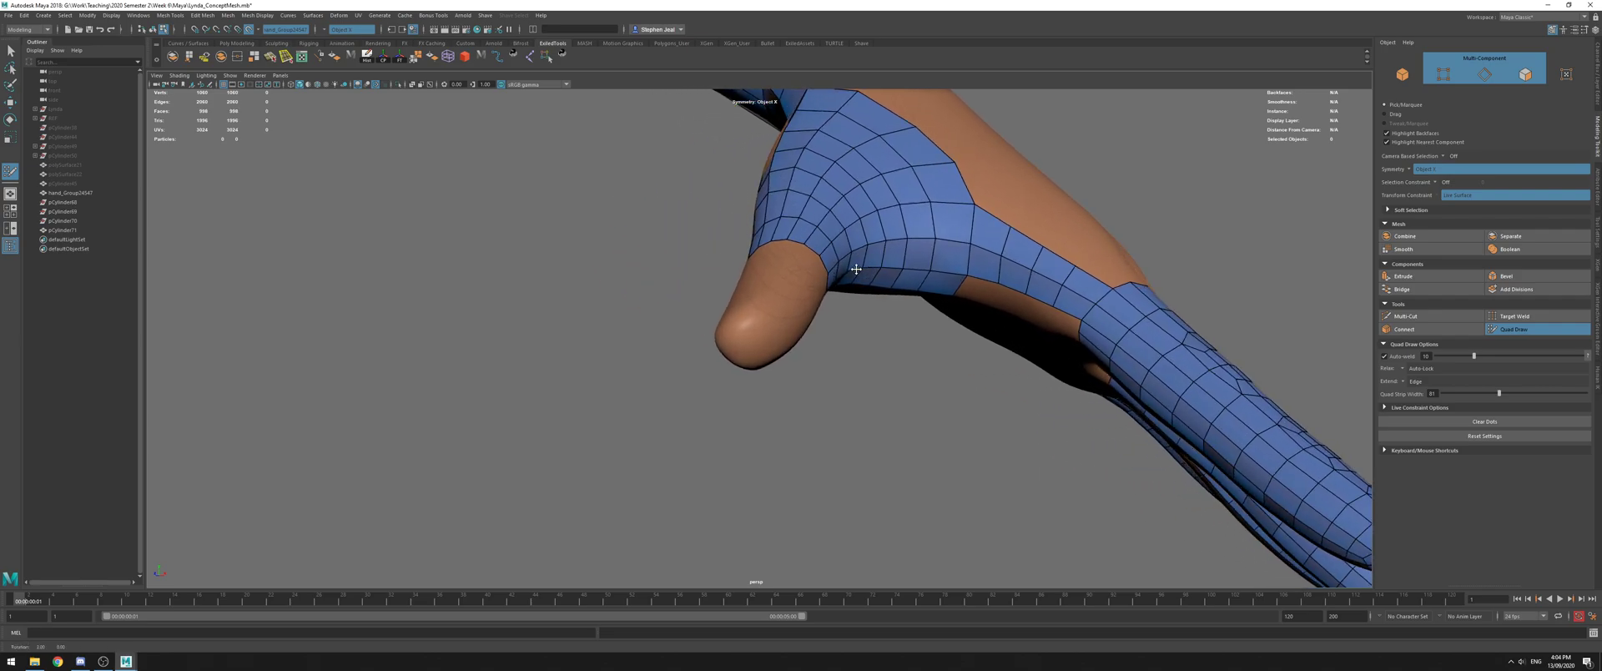
mouse_move(857, 268)
left_mouse_down("alt")
mouse_move(878, 252)
mouse_move(730, 326)
mouse_move(808, 305)
mouse_move(769, 323)
mouse_move(837, 315)
mouse_move(714, 288)
mouse_move(729, 275)
mouse_move(670, 404)
mouse_move(823, 268)
left_mouse_up("alt")
right_click_drag(823, 268, 773, 316, "alt")
Extend a strip of quads from the thumb's rim along one side, around the tip, and back up the other side
left_click_drag(773, 316, 794, 284)
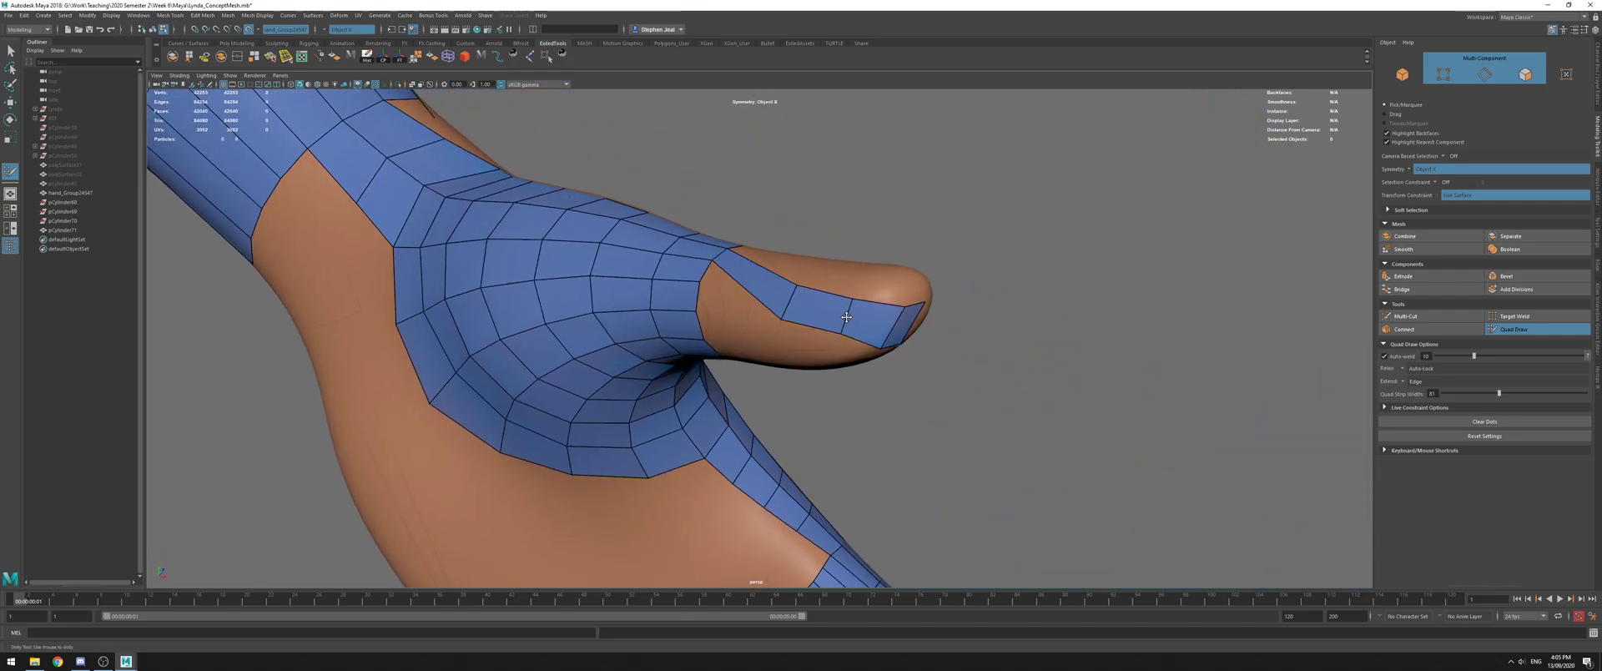
left_click_drag(814, 334, 810, 277, "alt")
left_click_drag(813, 223, 939, 274)
right_click_drag(939, 274, 668, 242, "alt")
mouse_move(667, 242)
left_mouse_down("alt")
mouse_move(689, 251)
mouse_move(628, 250)
mouse_move(746, 281)
mouse_move(686, 269)
left_mouse_up("alt")
right_click_drag(686, 269, 768, 292, "alt")
Isolate the combined mesh outside Quad Draw and select edges around the thumb's opening to inspect the strip's connection
key("q")
key("F8")
key("alt+h")
mouse_move(808, 296)
left_mouse_down("alt")
mouse_move(722, 257)
mouse_move(812, 356)
mouse_move(926, 329)
left_mouse_up("alt")
right_click_drag(926, 328, 924, 288)
left_click(896, 260)
left_click_drag(896, 263, 748, 175, "alt")
left_click(725, 349, "shift")
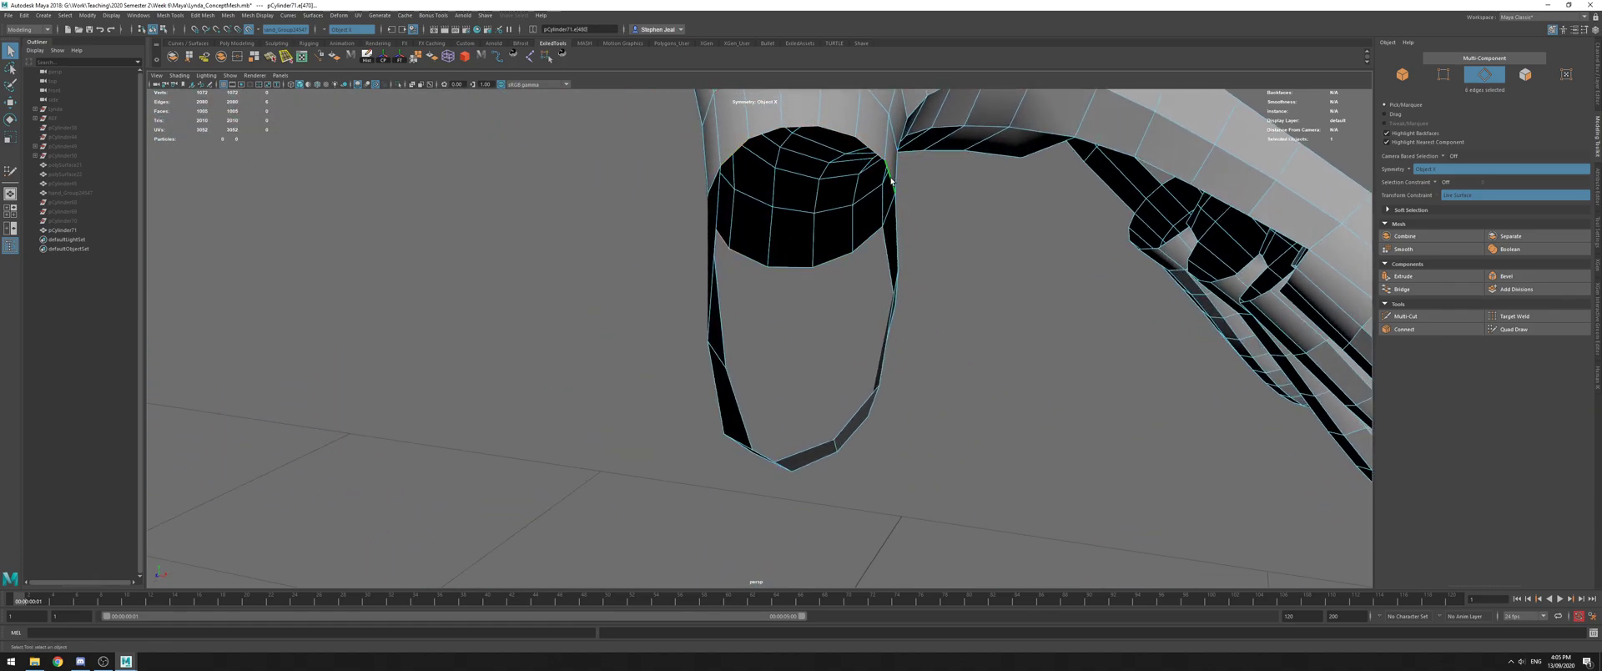
Return the mesh to object mode, show the sculpted hand, and reactivate Quad Draw
scroll(891, 181, "down", 5)
left_click_drag(891, 182, 832, 233, "alt")
right_click_drag(833, 233, 901, 219)
key("ctrl+shift+h")
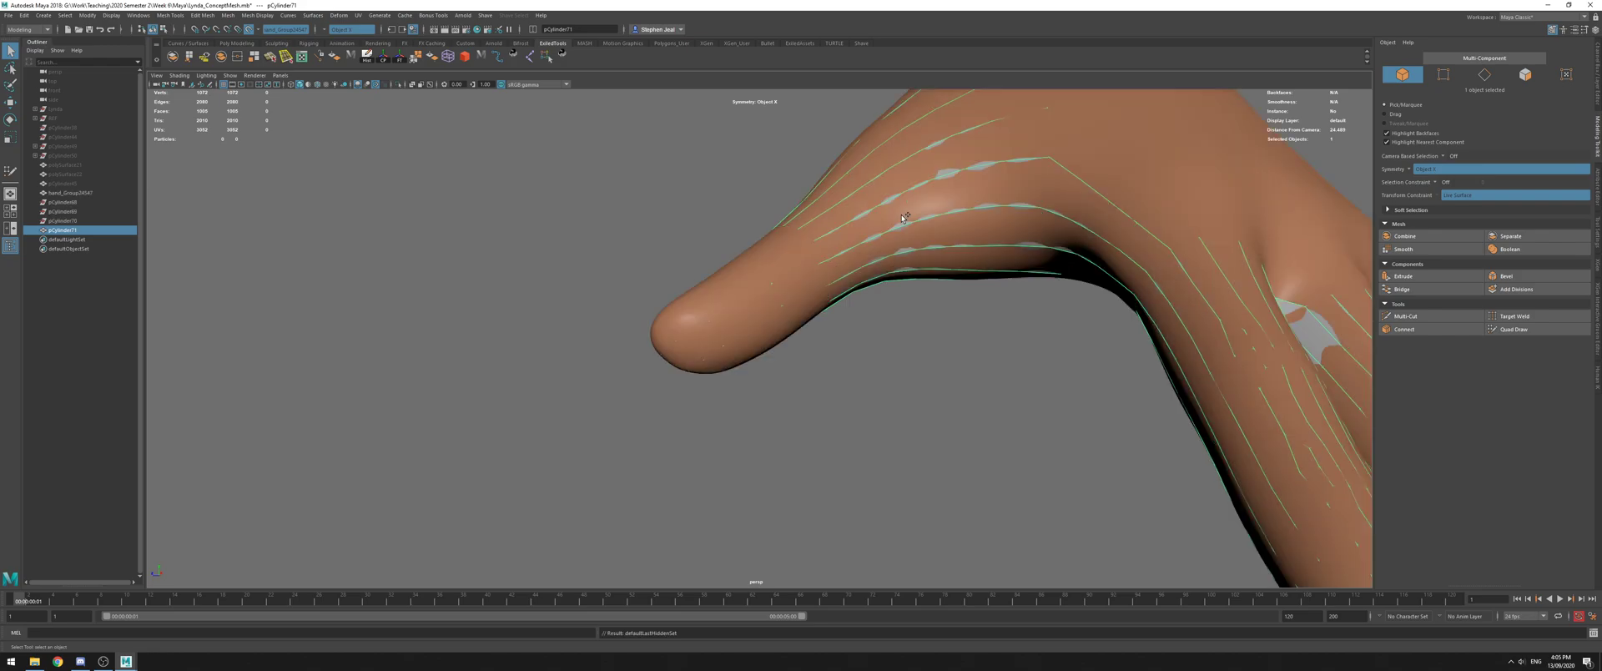
left_click(1545, 329)
Examine the thumb strip and the surrounding quad layout from the palm side and the back of the hand
mouse_move(490, 418)
left_mouse_down("alt")
mouse_move(905, 250)
mouse_move(704, 367)
mouse_move(694, 345)
left_mouse_up("alt")
left_click_drag(770, 322, 672, 305, "alt")
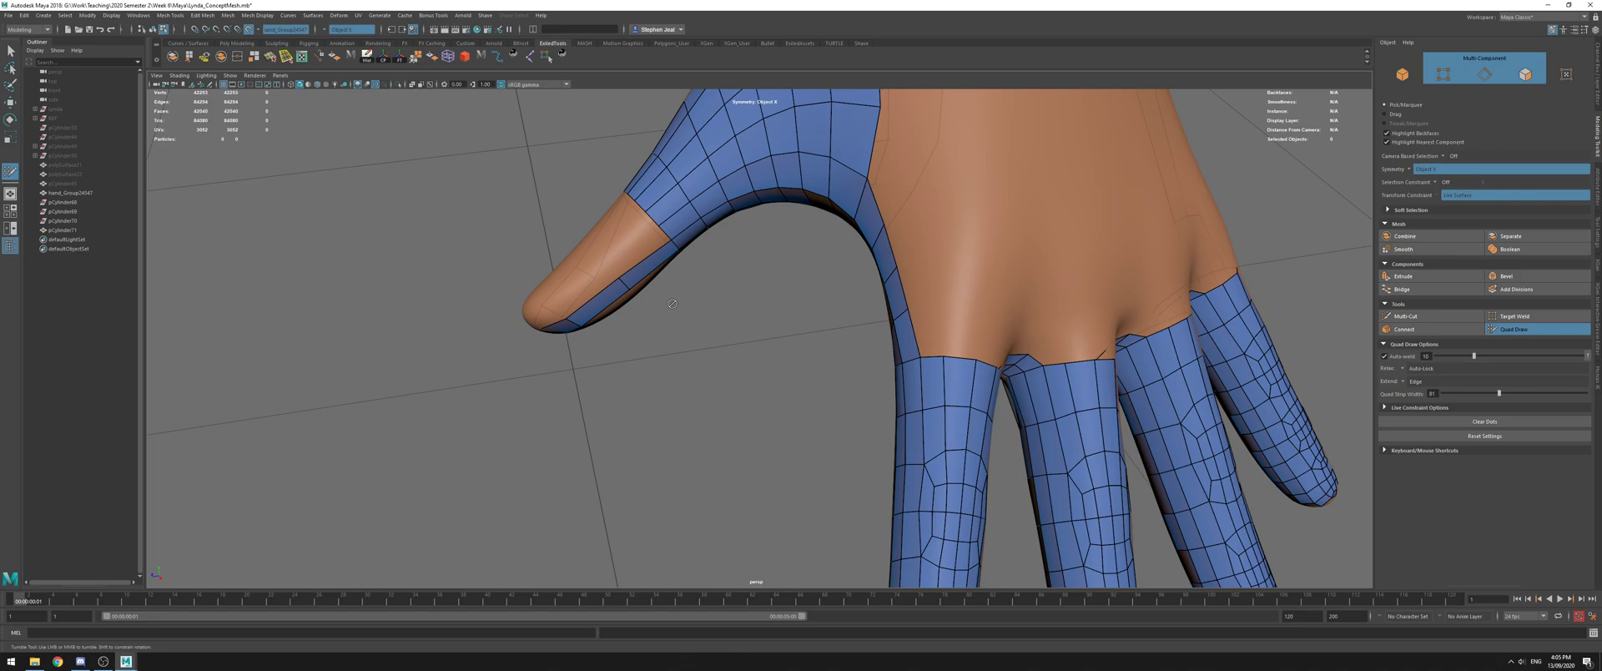
left_click_drag(709, 322, 724, 172, "alt")
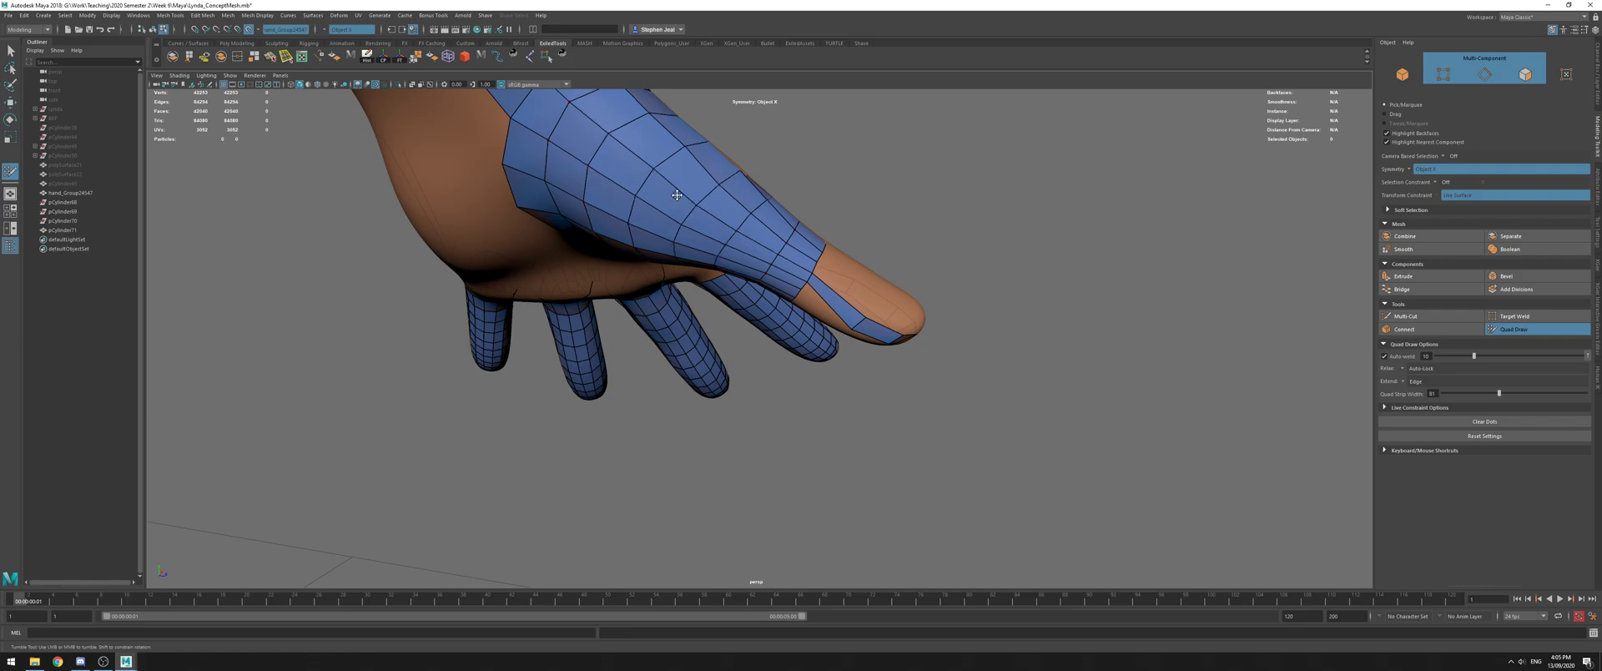
mouse_move(676, 192)
left_mouse_down("alt")
mouse_move(736, 218)
mouse_move(663, 163)
left_mouse_up("alt")
left_click_drag(713, 249, 814, 279, "alt")
middle_click_drag(813, 280, 816, 303, "alt")
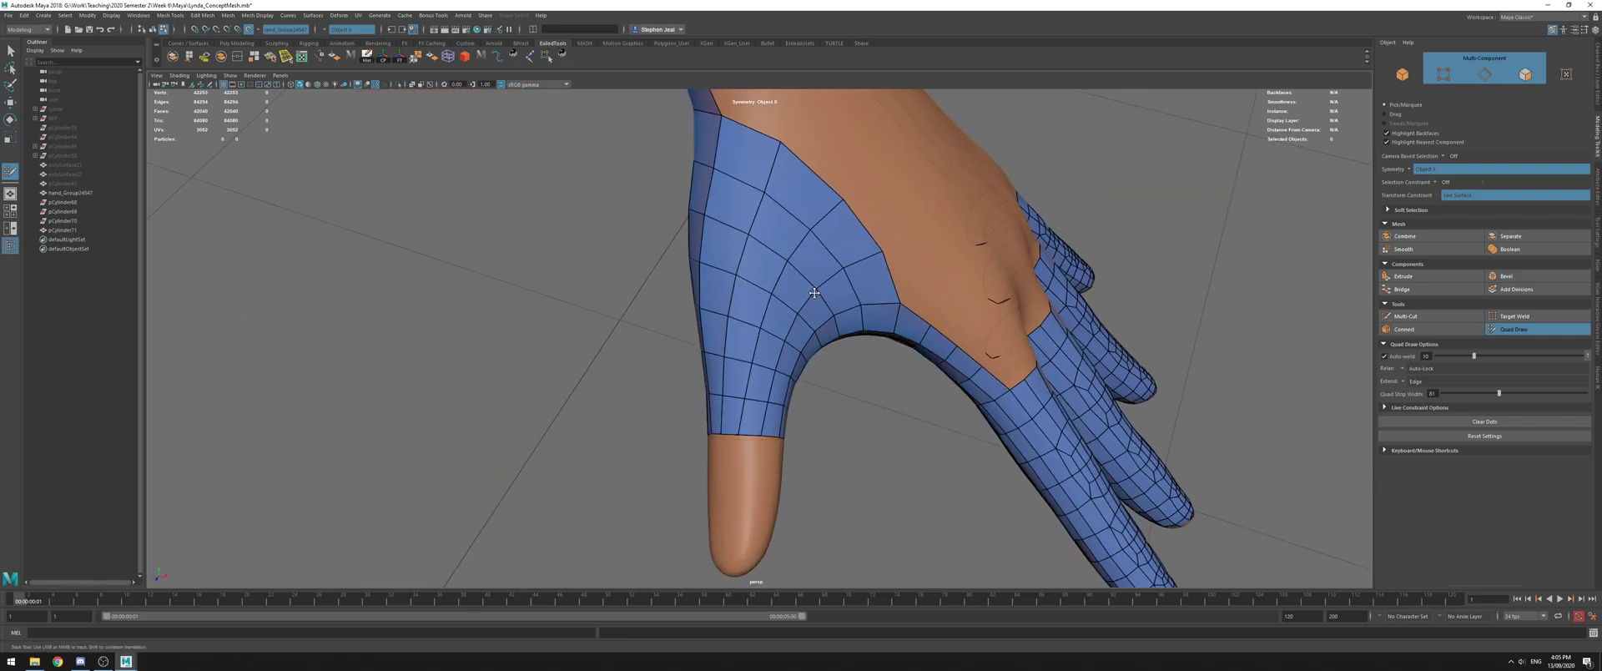
mouse_move(815, 303)
left_mouse_down("alt")
mouse_move(801, 284)
mouse_move(825, 298)
left_mouse_up("alt")
right_click_drag(825, 298, 894, 300, "alt")
left_click_drag(892, 312, 923, 277, "alt")
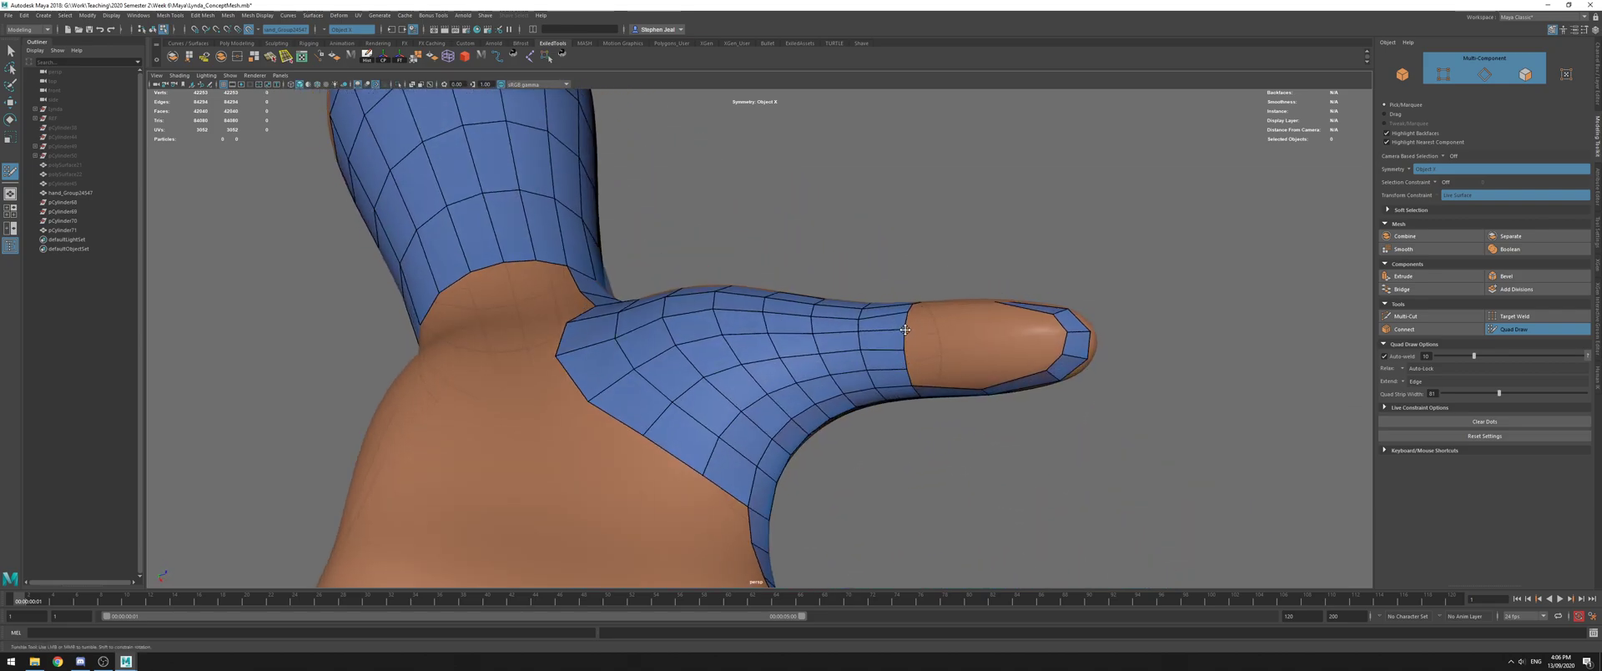
Insert extra edges across the quad strip along the thumb's side, near the thumb mesh's rim
left_click_drag(904, 329, 993, 271, "alt")
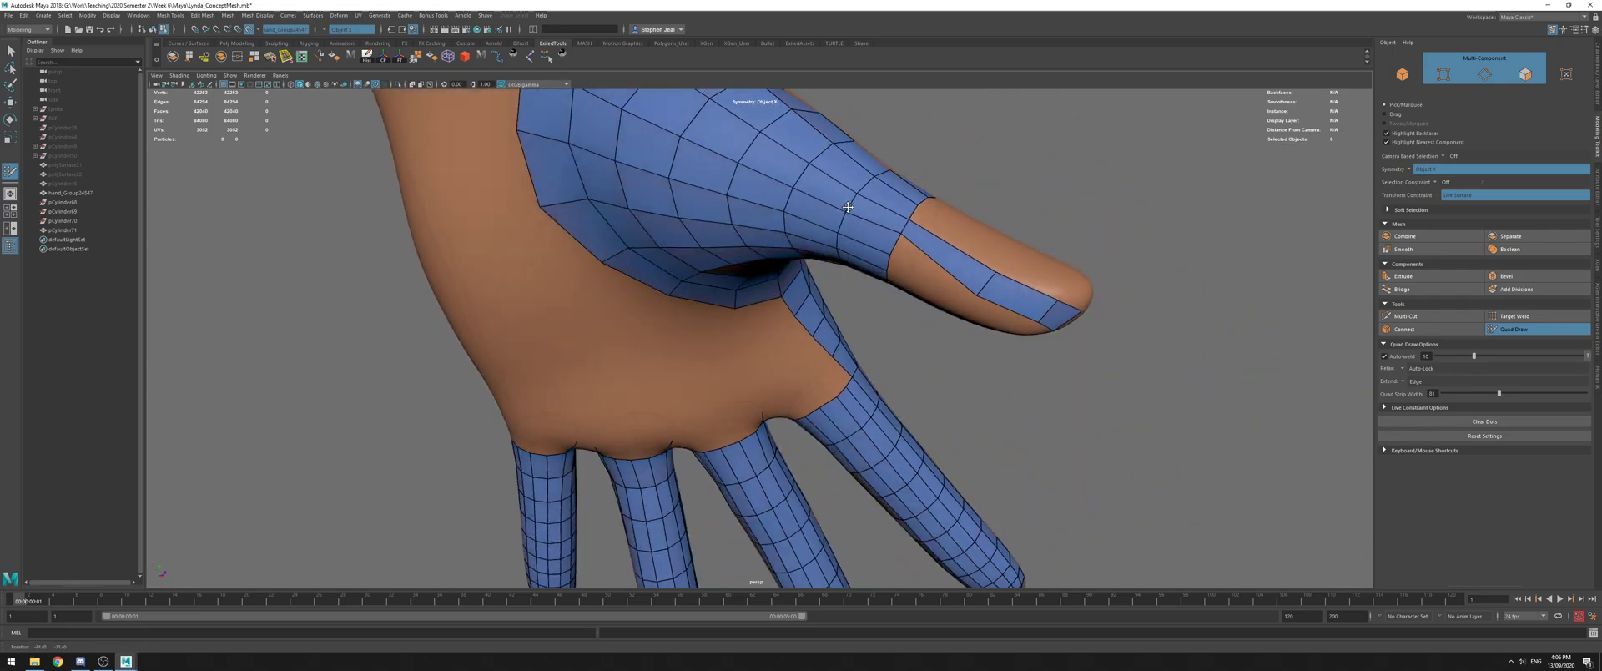
middle_click_drag(993, 272, 868, 269, "alt")
left_click_drag(868, 270, 836, 285, "alt")
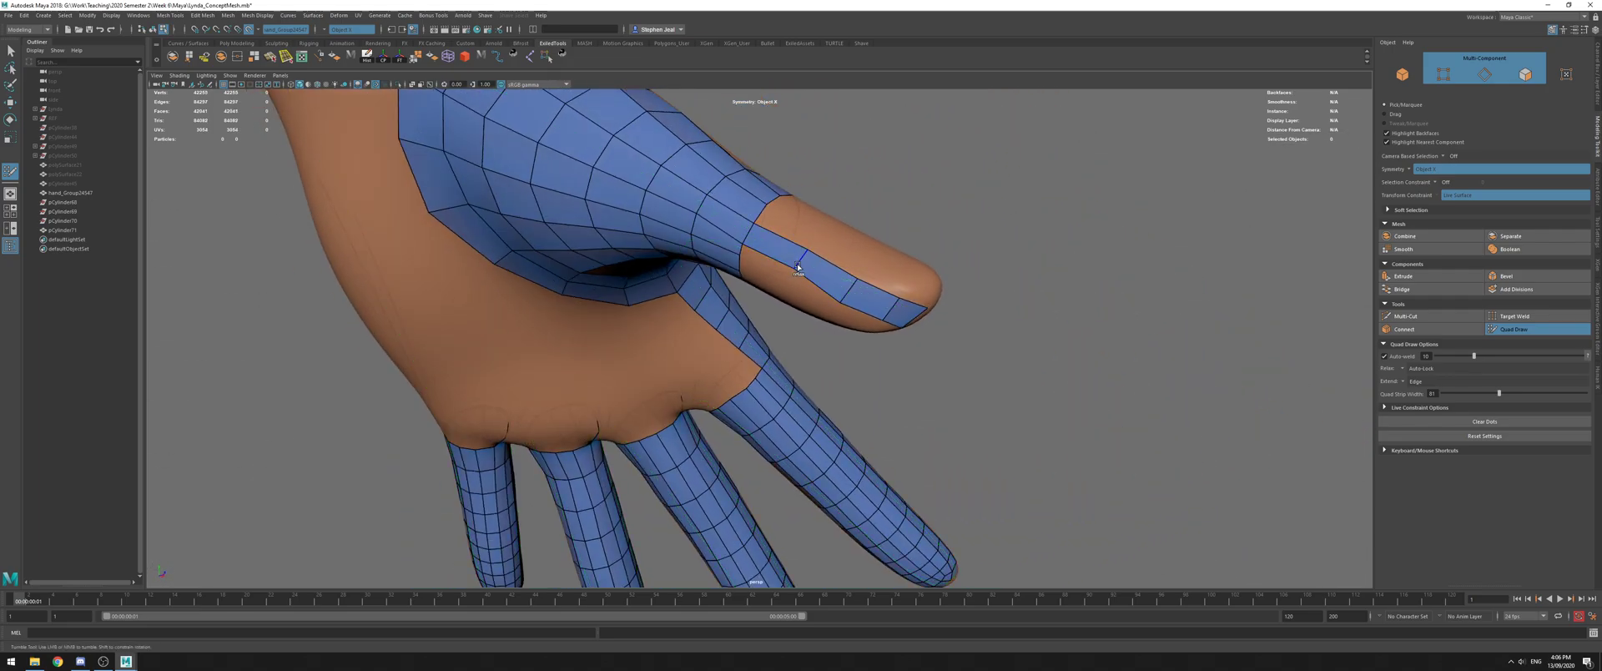
left_click_drag(796, 264, 829, 323, "alt")
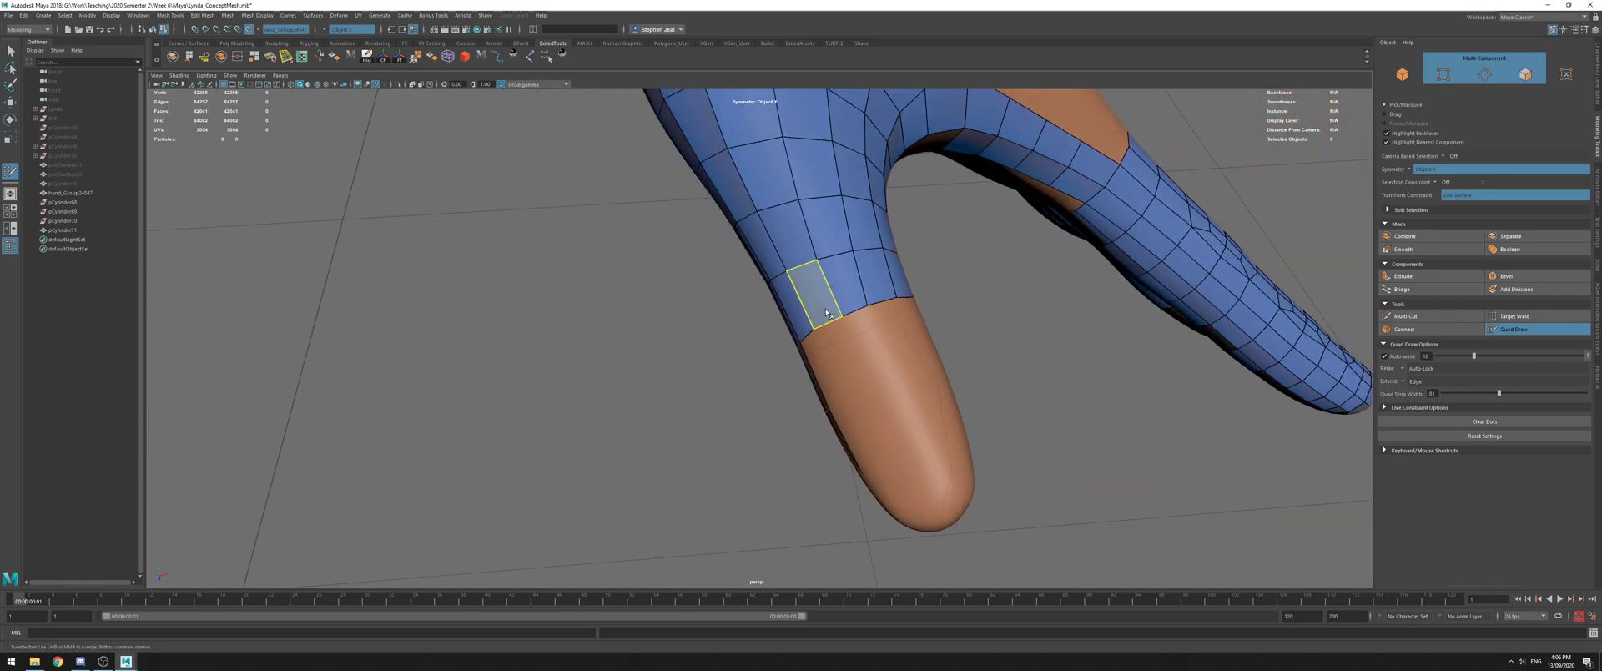
left_click_drag(922, 292, 807, 269, "alt")
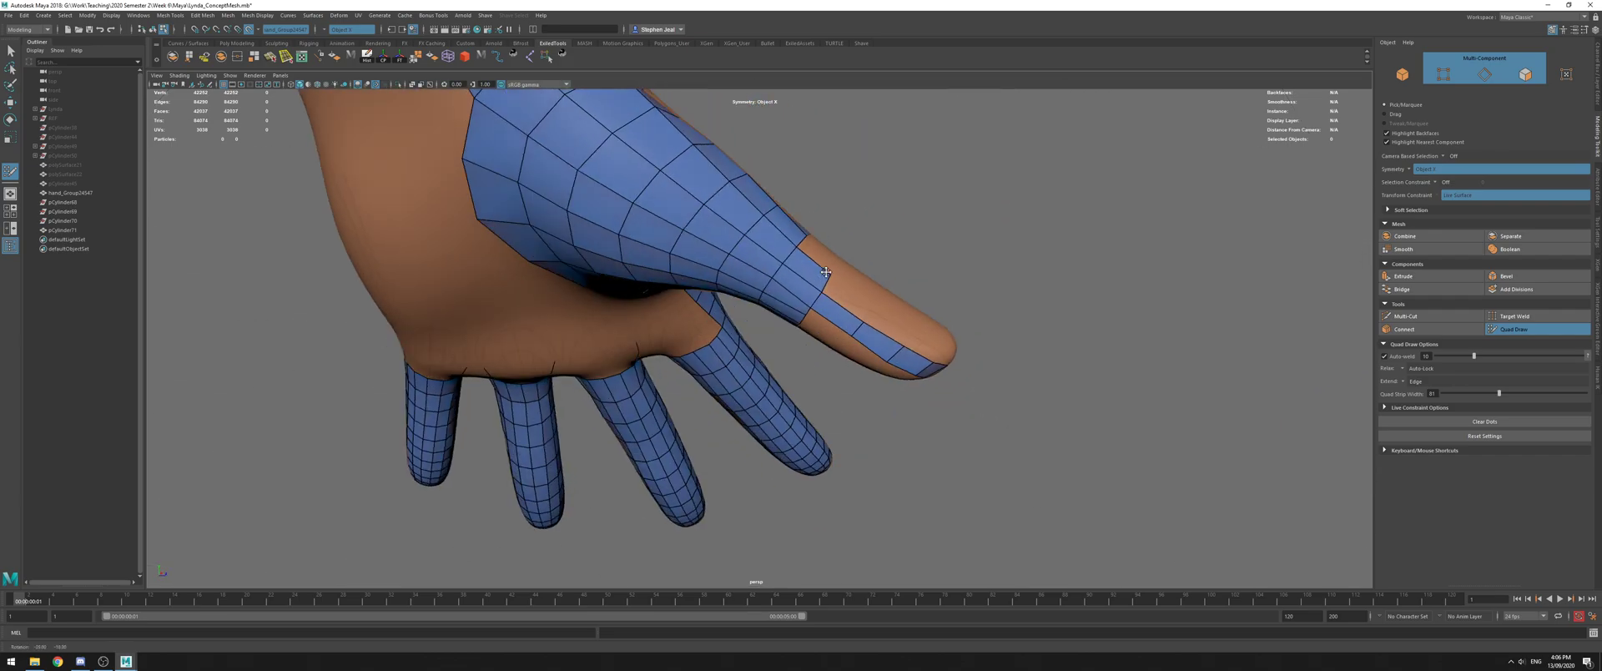
mouse_move(772, 281)
left_mouse_down("alt")
mouse_move(770, 248)
mouse_move(850, 257)
left_mouse_up("alt")
left_click_drag(776, 295, 778, 298, "alt")
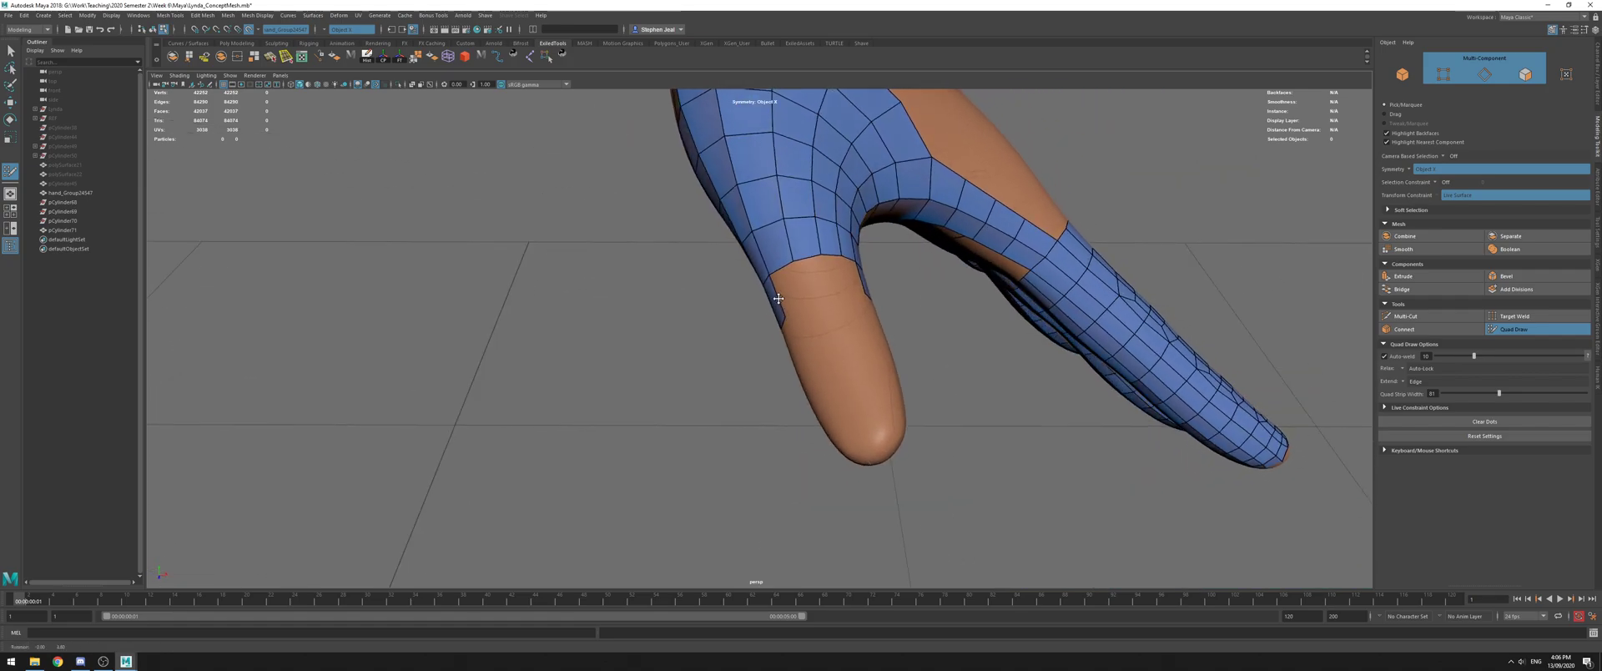
Place dots on the back of the thumb below the rim, fill quads between them, and undo the last action
right_click_drag(795, 273, 914, 259, "alt")
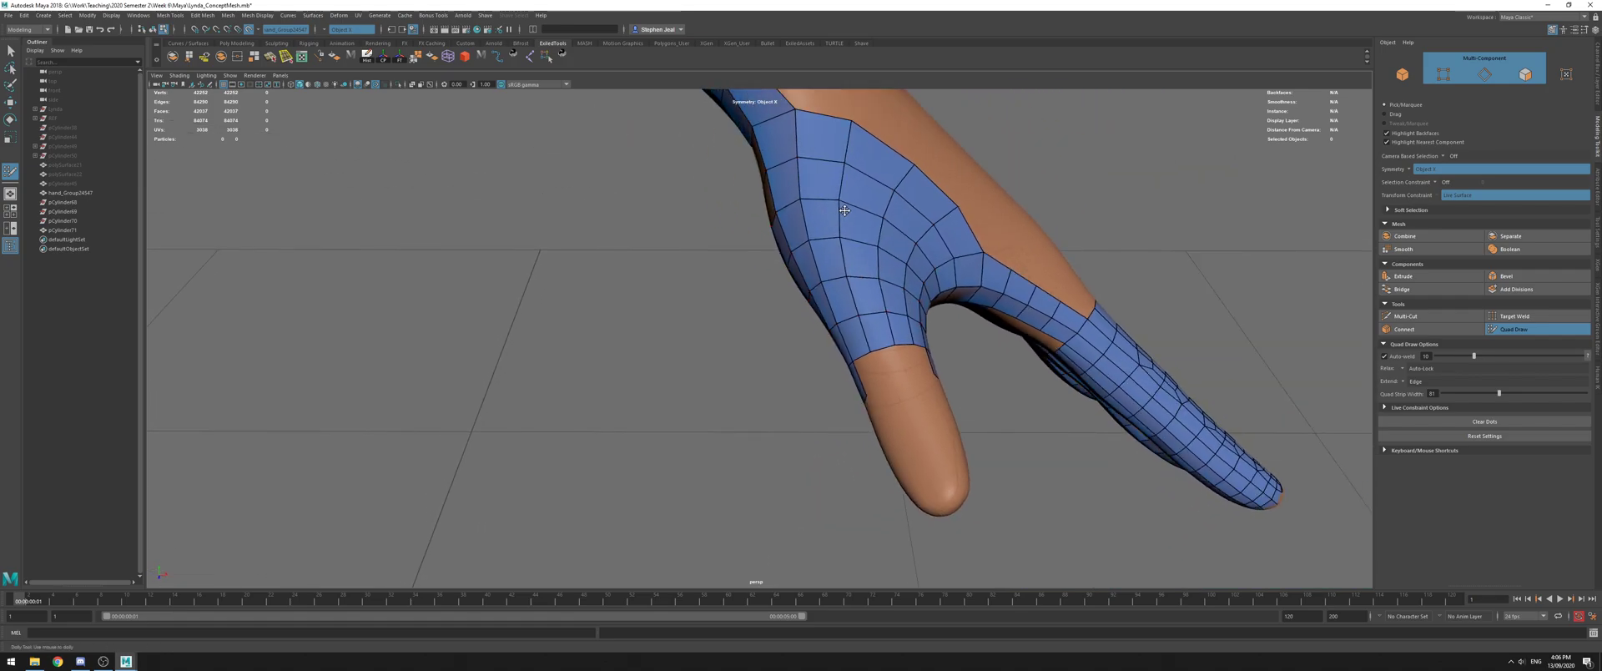
mouse_move(913, 260)
left_mouse_down("alt")
mouse_move(655, 304)
mouse_move(614, 274)
left_mouse_up("alt")
left_click_drag(547, 316, 551, 314, "shift")
mouse_move(786, 305)
left_mouse_down("alt")
mouse_move(584, 311)
mouse_move(561, 292)
left_mouse_up("alt")
right_click_drag(561, 292, 625, 290, "alt")
mouse_move(863, 313)
left_mouse_down("alt")
mouse_move(837, 207)
mouse_move(876, 236)
mouse_move(863, 239)
left_mouse_up("alt")
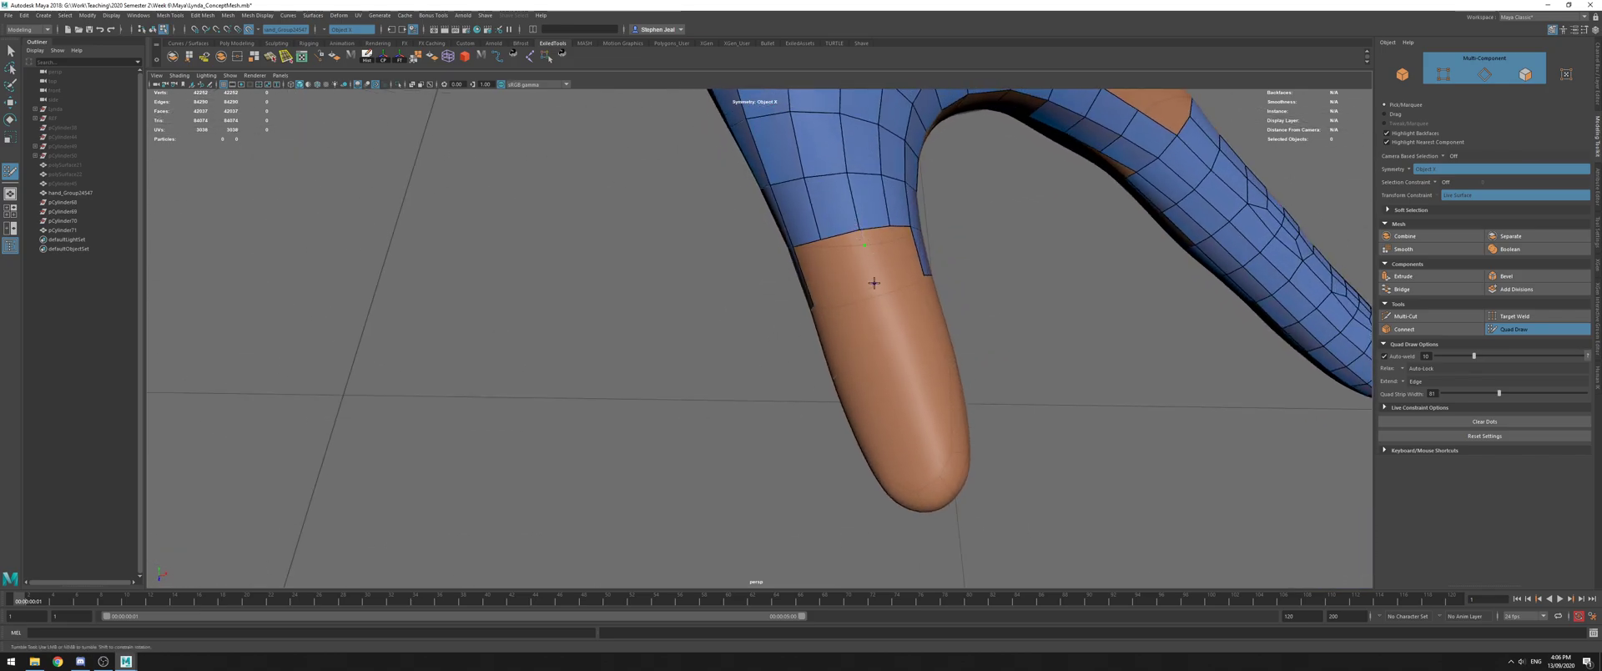
left_click(891, 334)
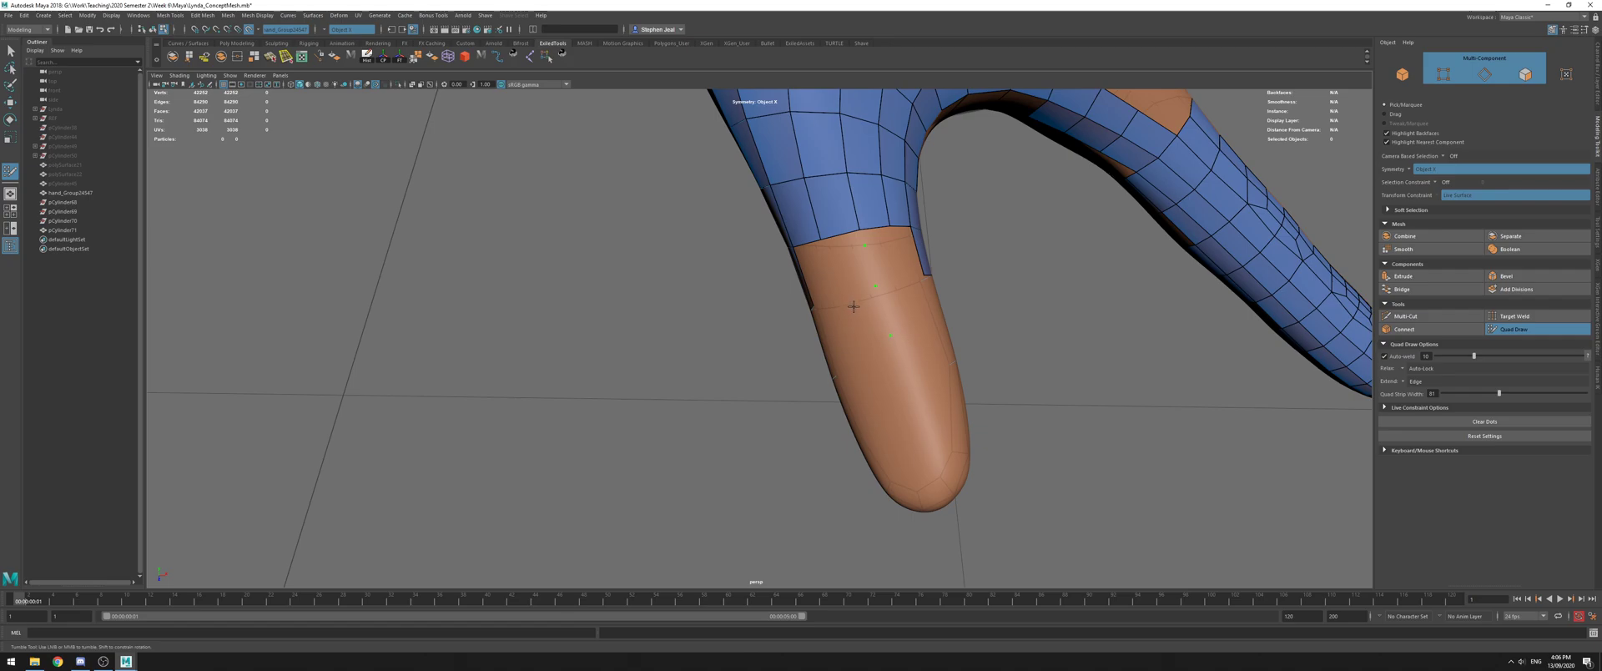
left_click(883, 269, "shift")
left_click(890, 307, "shift")
left_click(861, 271, "shift")
left_click(868, 306, "shift")
key("ctrl+z")
Set the Extend option to Border, extend the small thumb patch outward all round, and undo the last vertex adjustments
left_click(1402, 383)
left_click(1417, 410)
left_click_drag(893, 275, 908, 270)
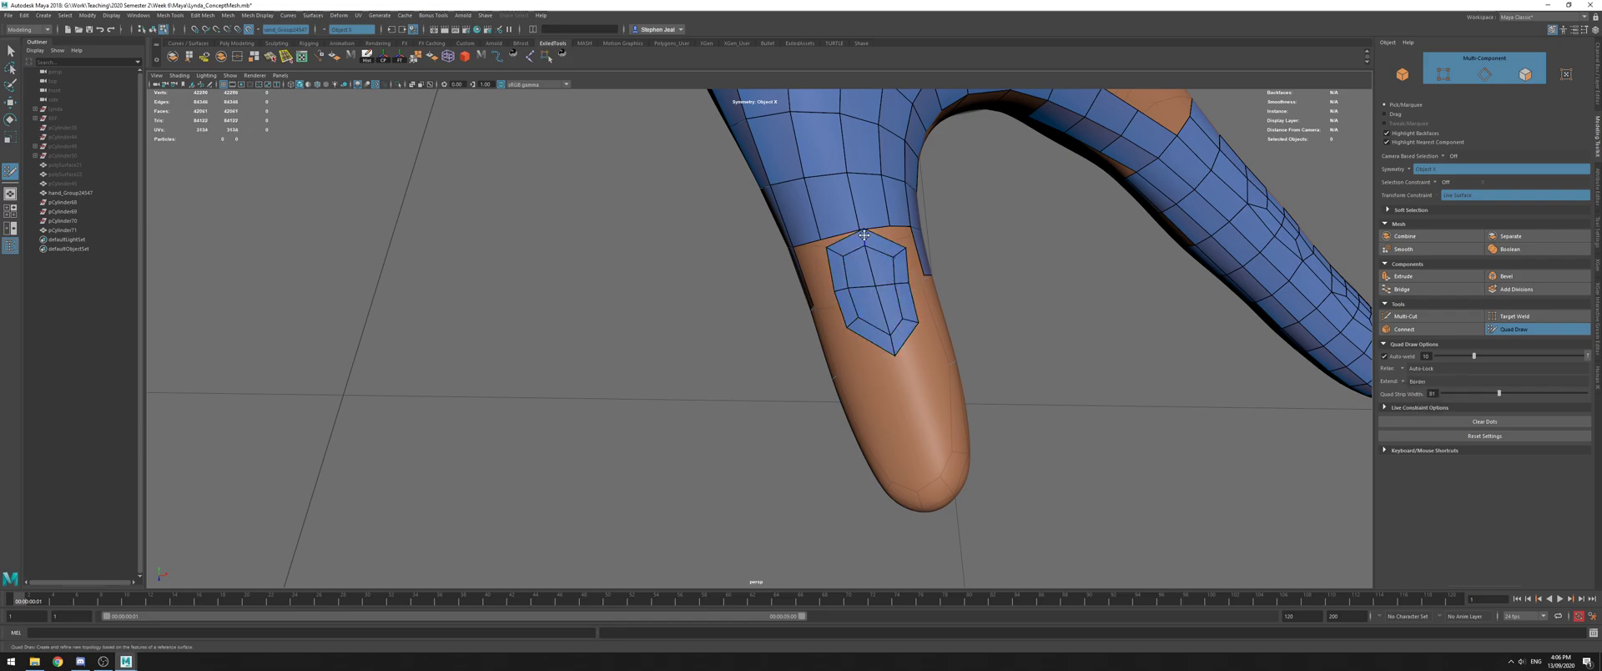
left_click_drag(895, 248, 935, 282)
key("ctrl+z")
key("ctrl+z")
Fill the gaps between the thumb patch and the rim above it and relax the joined quads
left_click(891, 298, "shift")
left_click(839, 252, "shift")
mouse_move(842, 227)
left_mouse_down("shift")
mouse_move(878, 228)
mouse_move(836, 254)
left_mouse_up("shift")
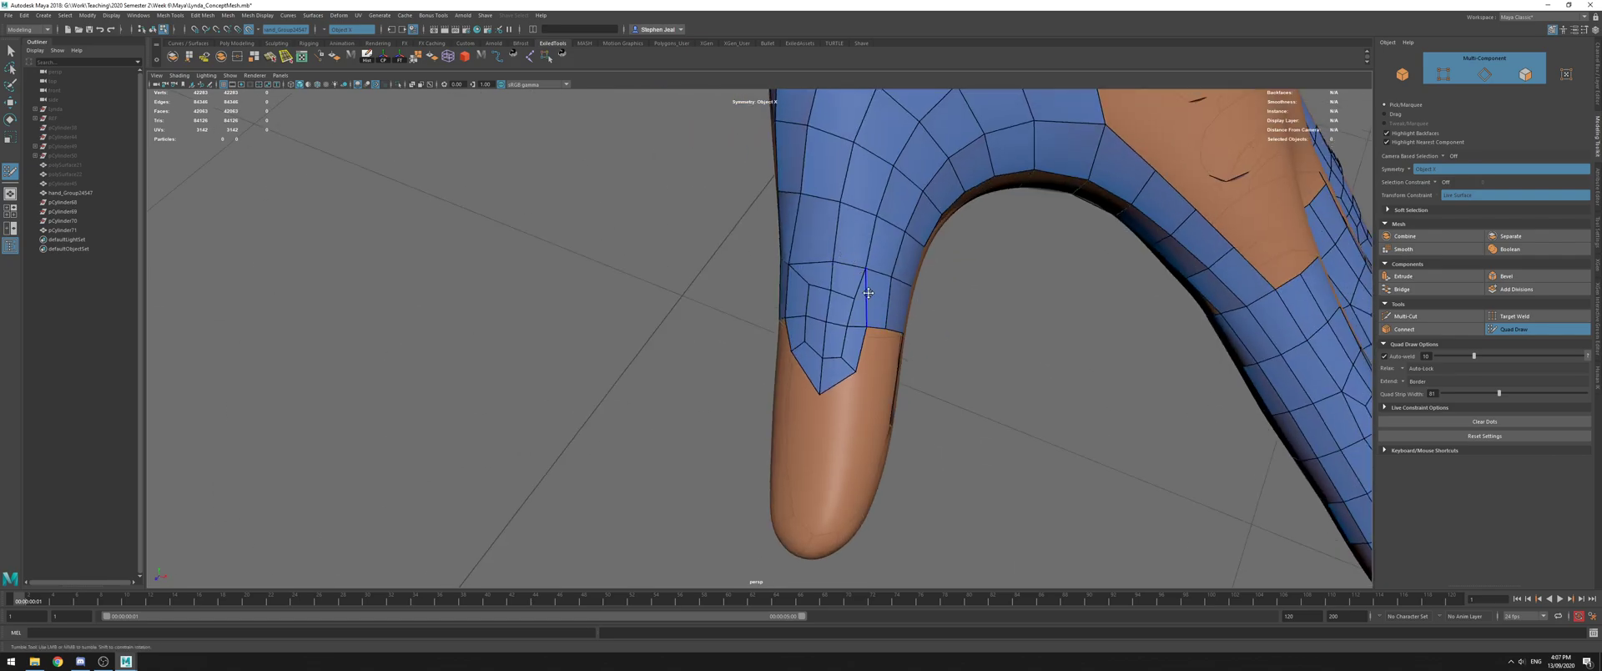
mouse_move(891, 327)
left_mouse_down("alt")
mouse_move(835, 261)
mouse_move(1032, 297)
left_mouse_up("alt")
Set the Extend option back to Edge and add quads joining the thumb patch to the side strip
left_click(1412, 380)
left_click(1416, 396)
mouse_move(826, 259)
left_mouse_down()
mouse_move(780, 292)
mouse_move(784, 273)
left_mouse_up()
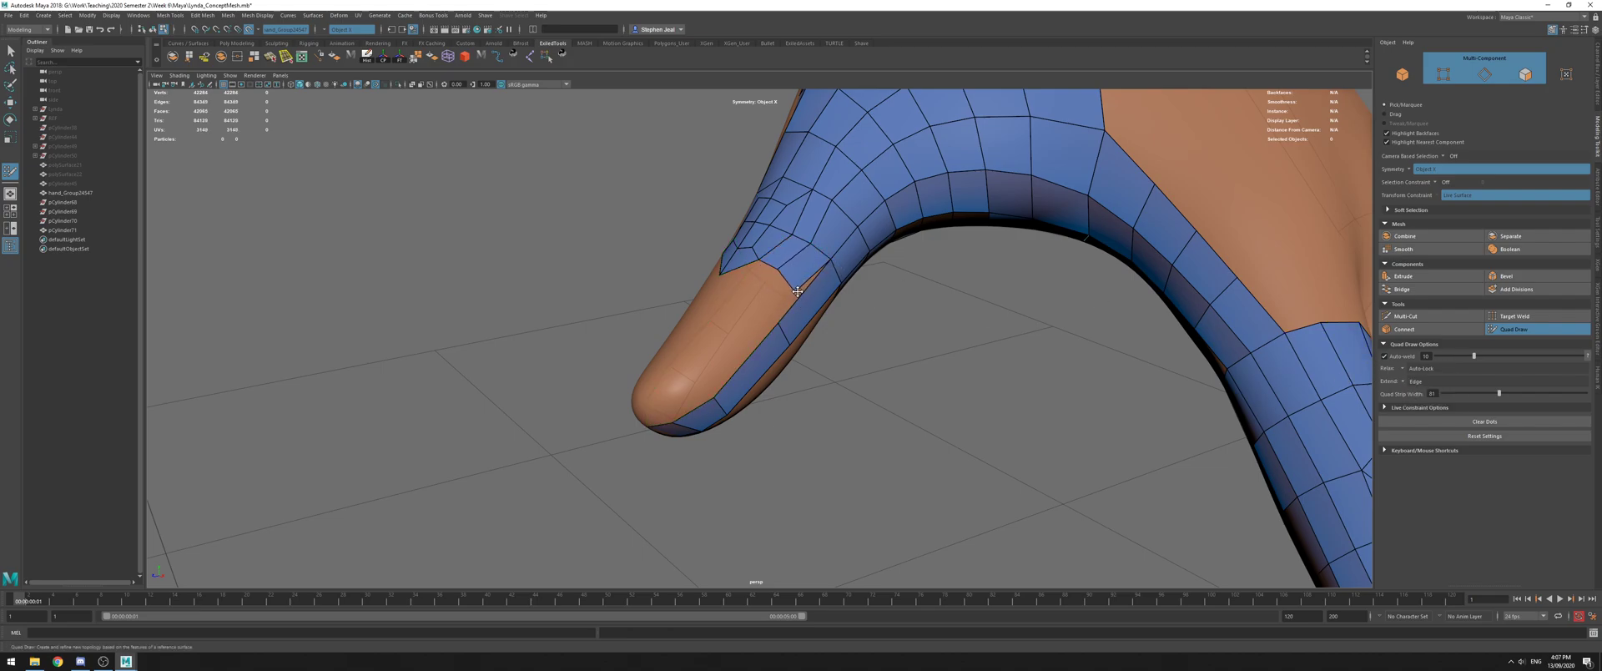
left_click_drag(789, 331, 771, 359)
mouse_move(771, 358)
left_mouse_down("alt")
mouse_move(868, 250)
mouse_move(898, 248)
mouse_move(829, 232)
mouse_move(843, 204)
left_mouse_up("alt")
left_click_drag(893, 209, 828, 260, "alt")
Move vertices along the thumb patch's lower rim and relax the quads above it
left_click_drag(838, 350, 853, 365)
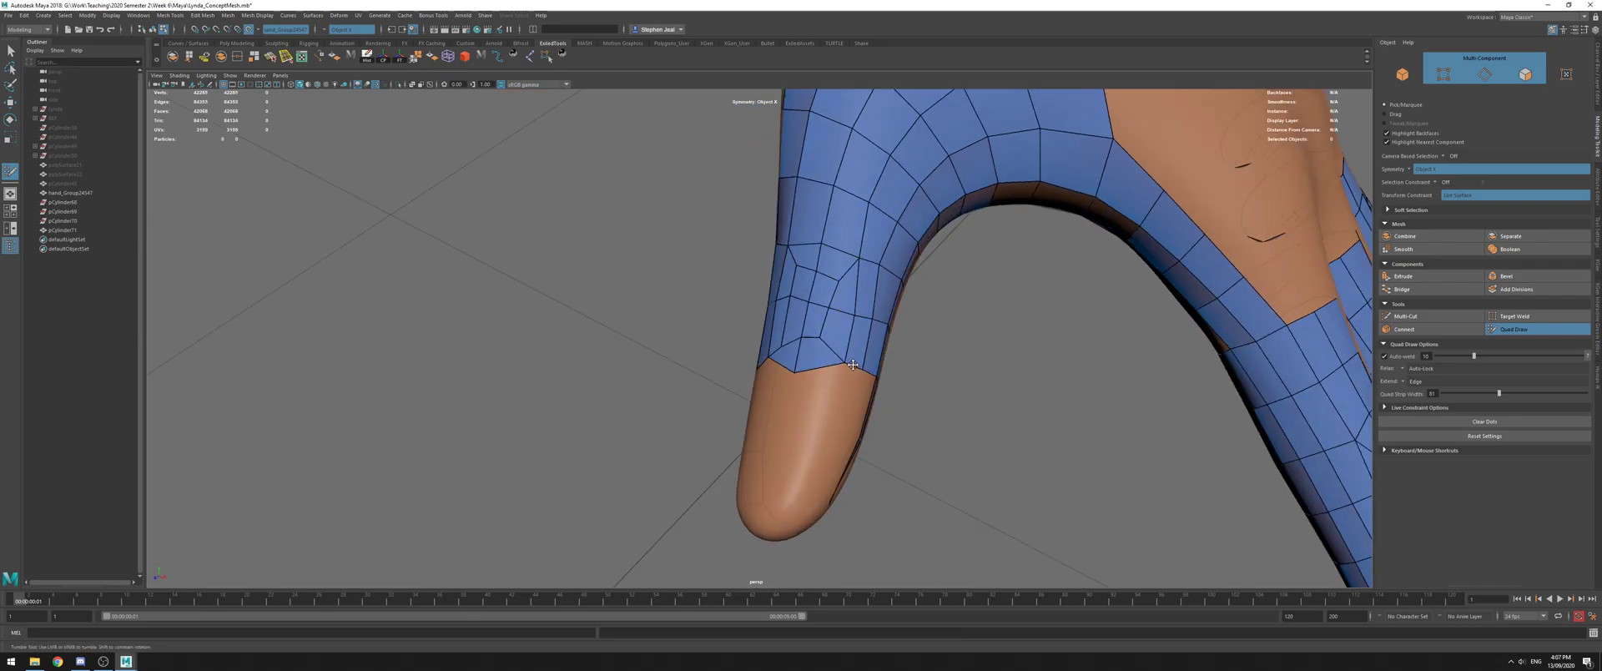
left_click_drag(825, 320, 836, 318)
left_click_drag(858, 276, 834, 287, "shift")
left_click_drag(844, 366, 785, 376)
Delete the uneven quads on both sides of the thumb's central column
mouse_move(882, 378)
left_mouse_down("alt")
mouse_move(637, 239)
mouse_move(876, 242)
mouse_move(843, 284)
mouse_move(888, 313)
mouse_move(764, 241)
mouse_move(864, 250)
mouse_move(843, 255)
left_mouse_up("alt")
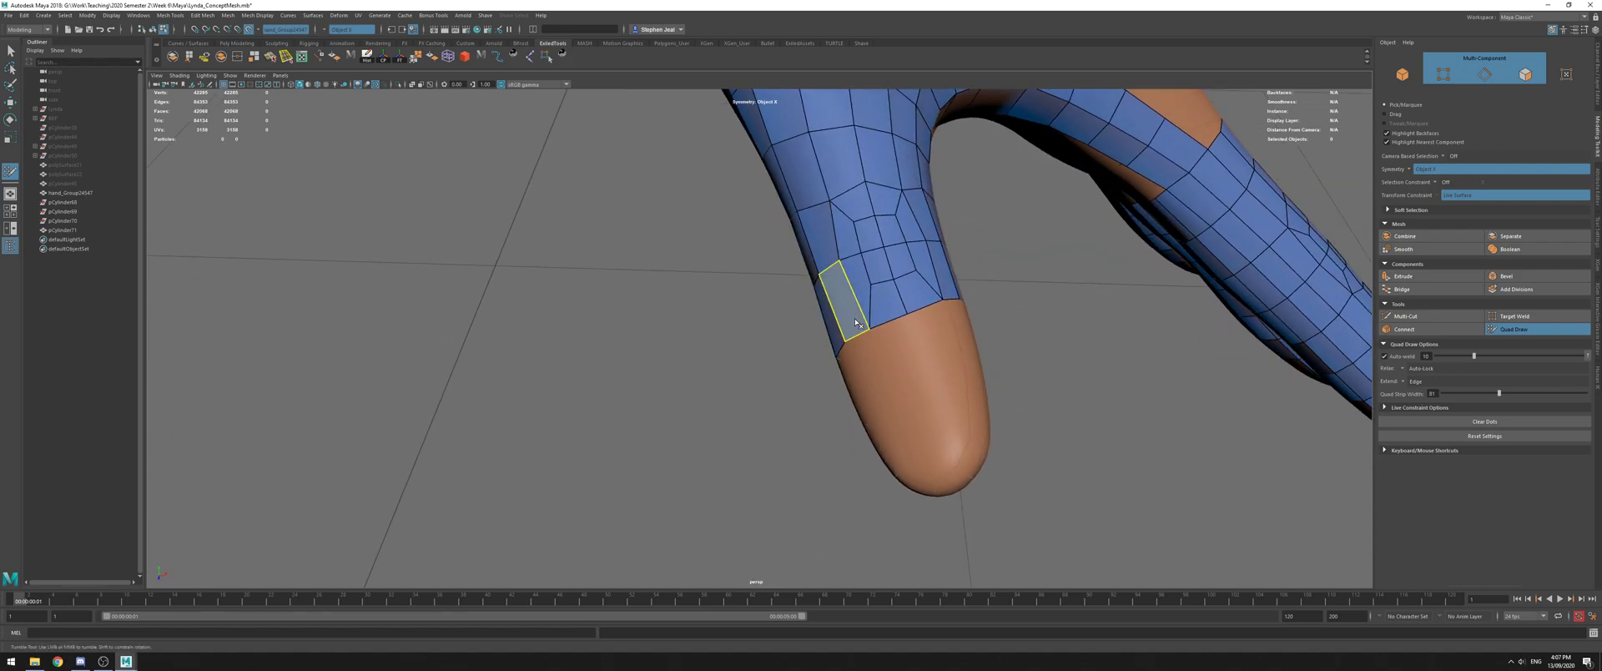
mouse_move(853, 322)
left_mouse_down("ctrl+shift")
mouse_move(821, 238)
mouse_move(761, 242)
left_mouse_up("ctrl+shift")
mouse_move(906, 237)
left_mouse_down("ctrl+shift")
mouse_move(916, 293)
mouse_move(838, 222)
mouse_move(820, 225)
left_mouse_up("ctrl+shift")
left_click(897, 285, "ctrl+shift")
left_click(824, 283, "ctrl+shift")
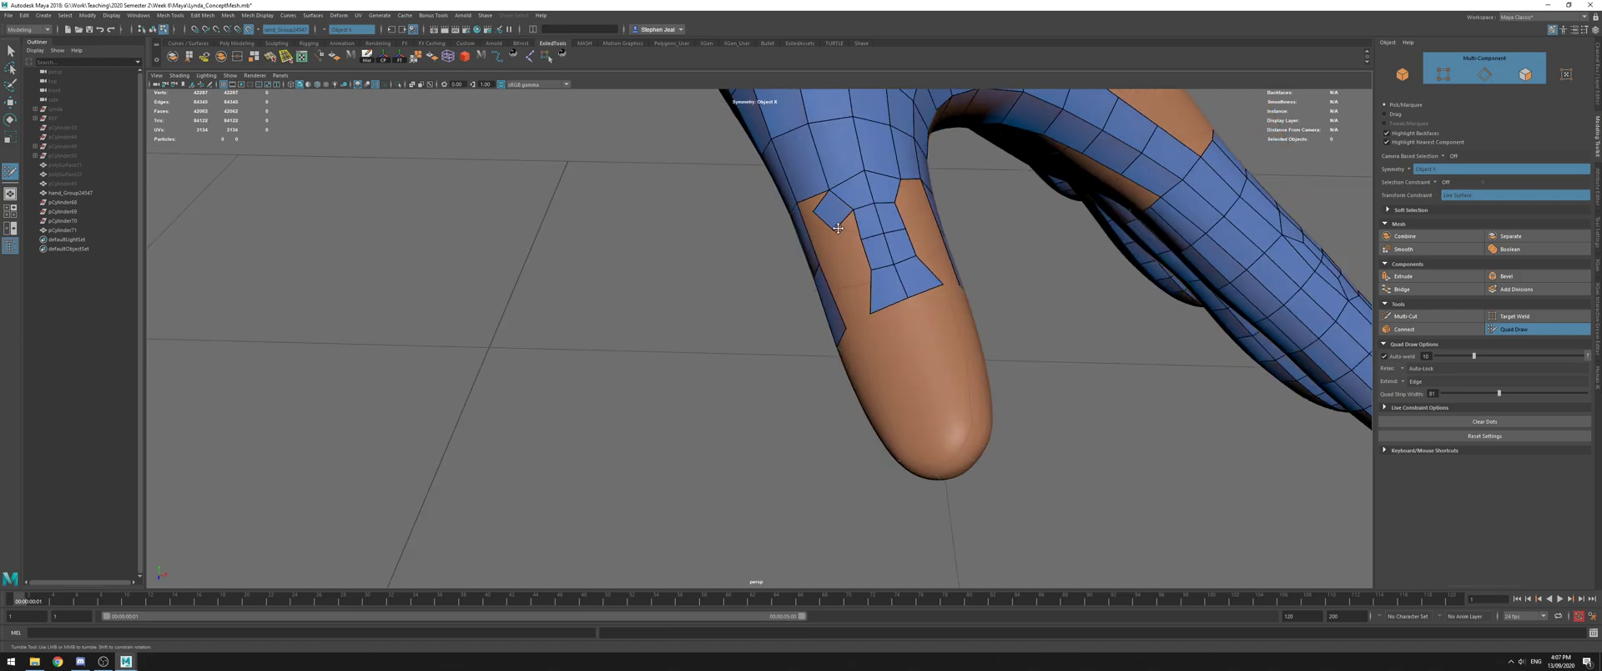
Refill the gaps beside the thumb's central column with new quads, joining it to the side strips
left_click(845, 238, "shift")
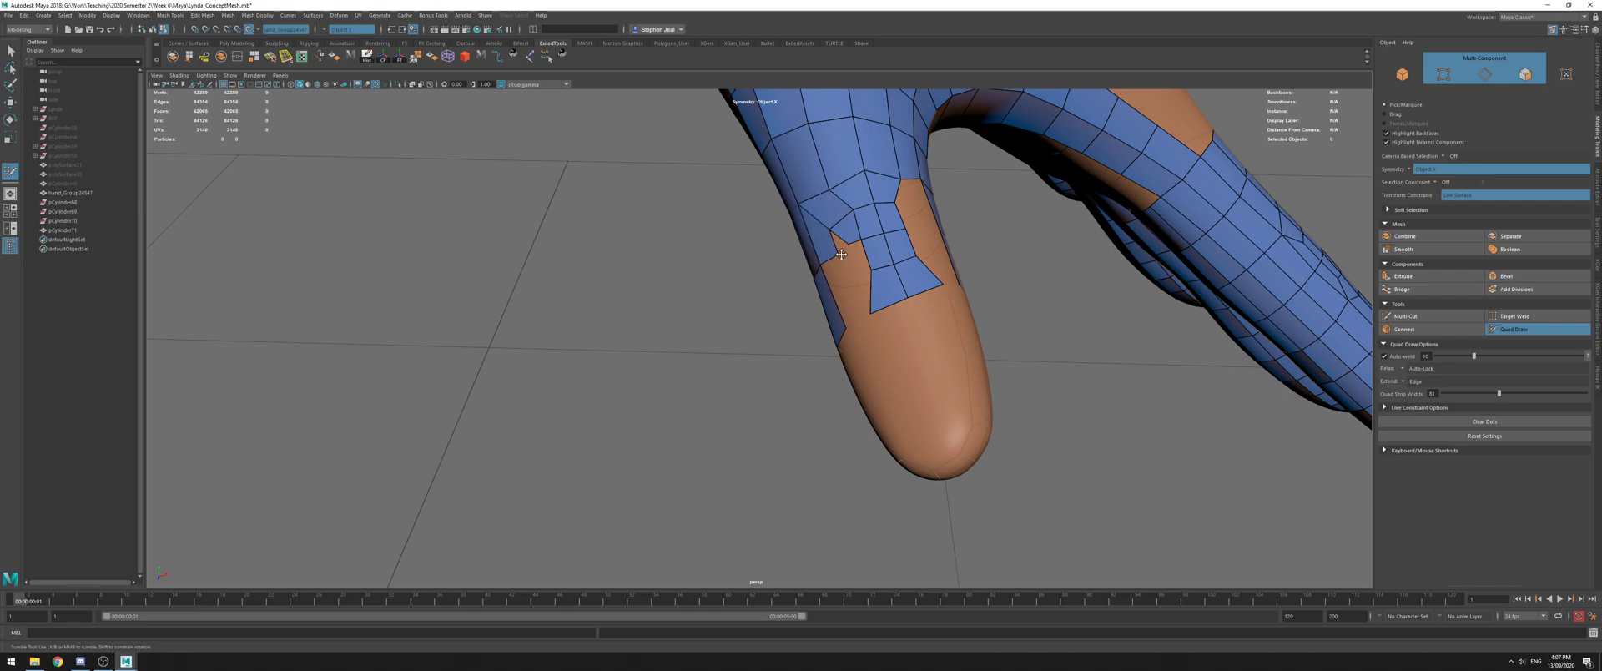
left_click_drag(843, 248, 848, 298)
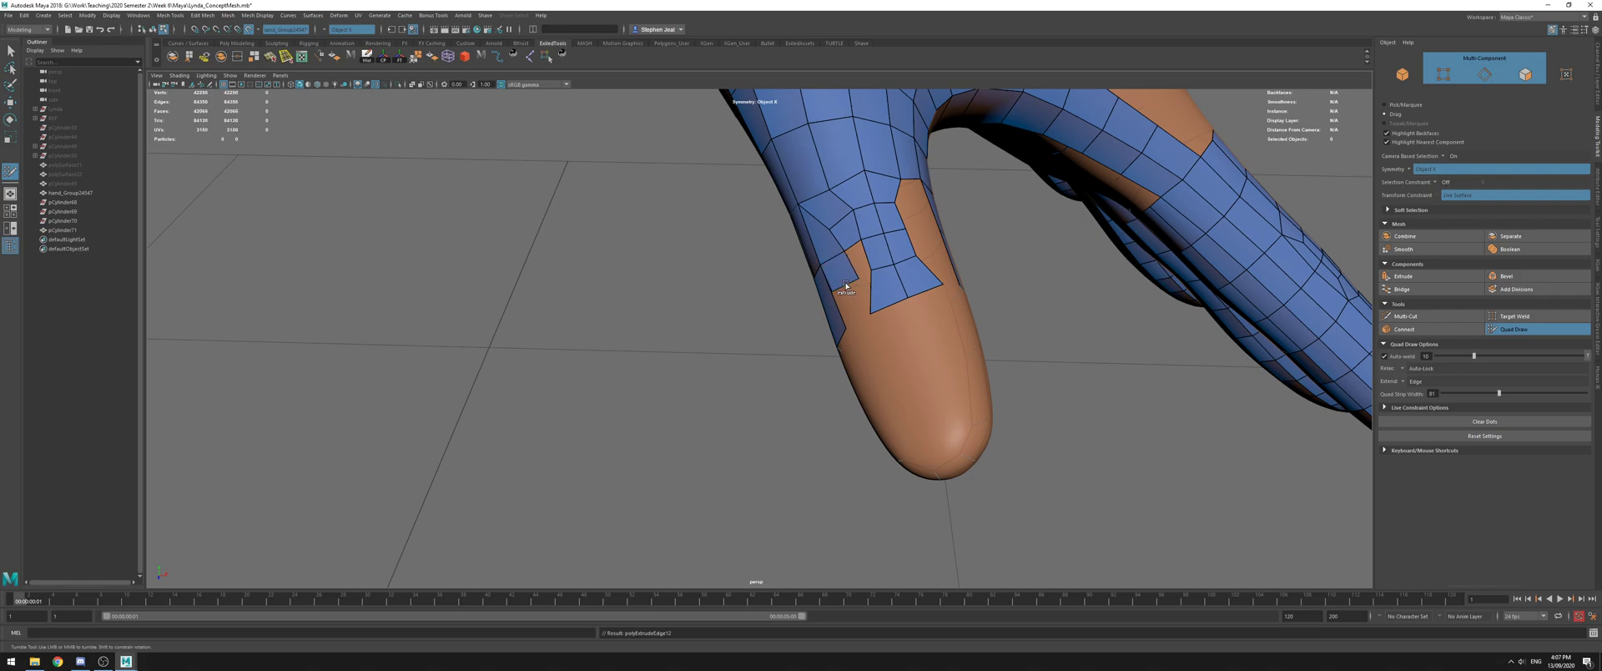
key("ctrl+z")
left_click(858, 262, "shift")
mouse_move(859, 235)
left_mouse_down("alt")
mouse_move(844, 230)
mouse_move(839, 274)
mouse_move(832, 257)
mouse_move(826, 322)
mouse_move(867, 334)
mouse_move(816, 347)
left_mouse_up("alt")
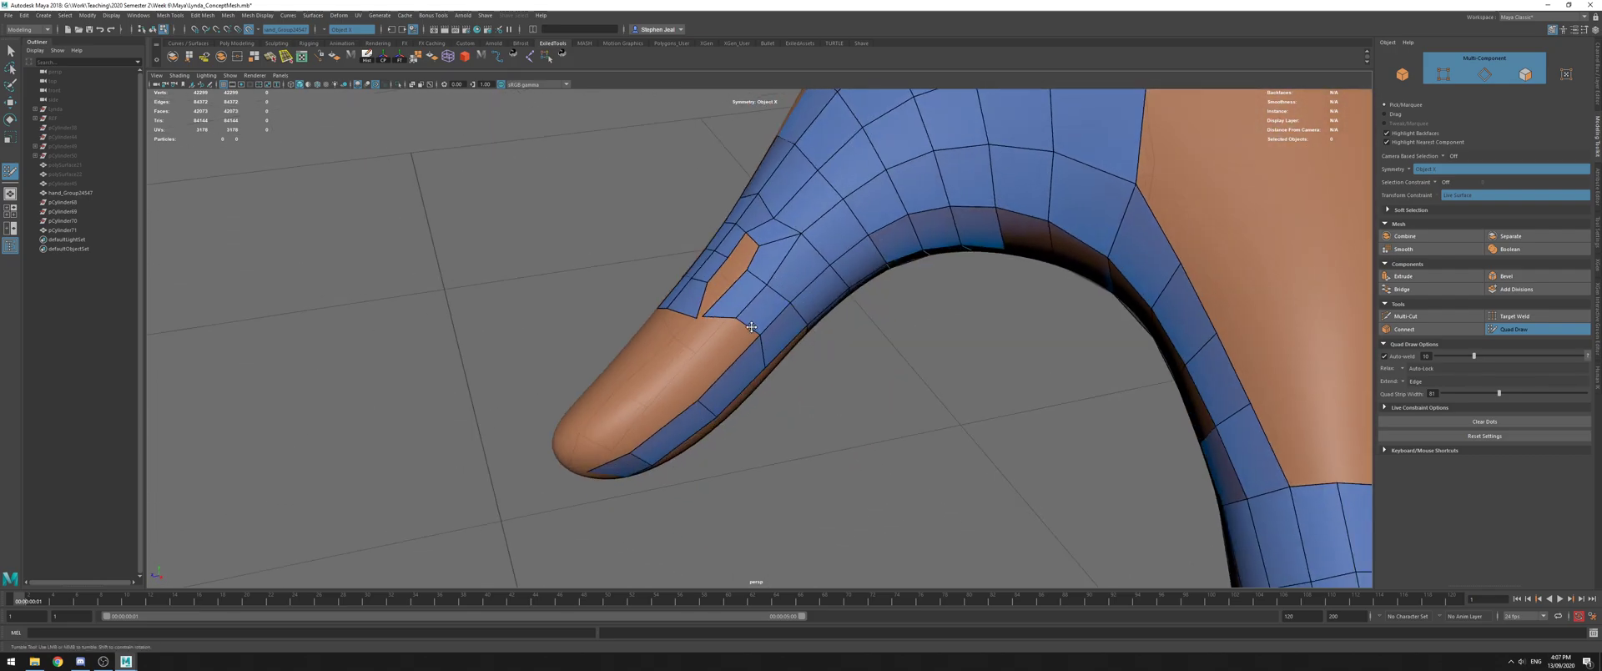
left_click_drag(728, 293, 907, 323, "alt")
left_click(834, 279, "shift")
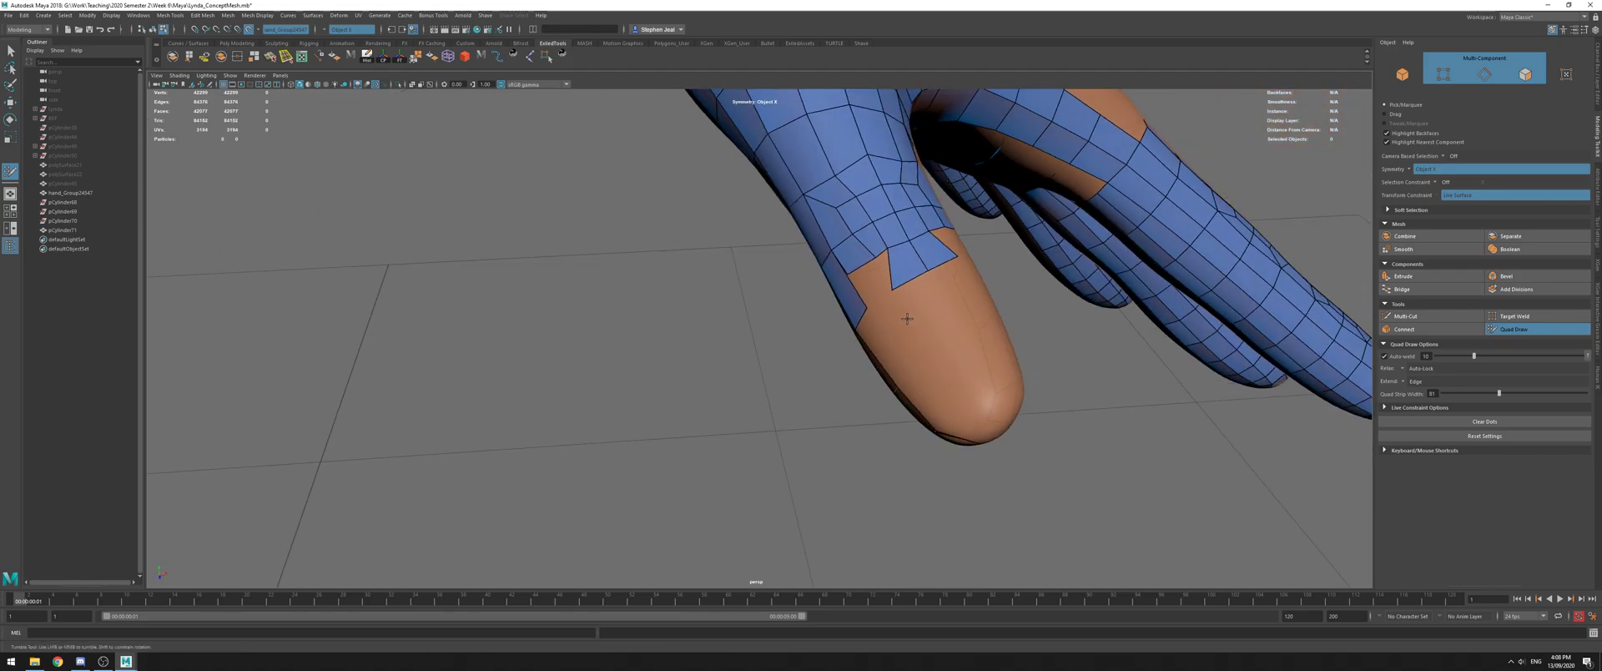
Relax the rebuilt thumb quads and fill in the row along their lower rim
left_click_drag(835, 205, 827, 165, "shift")
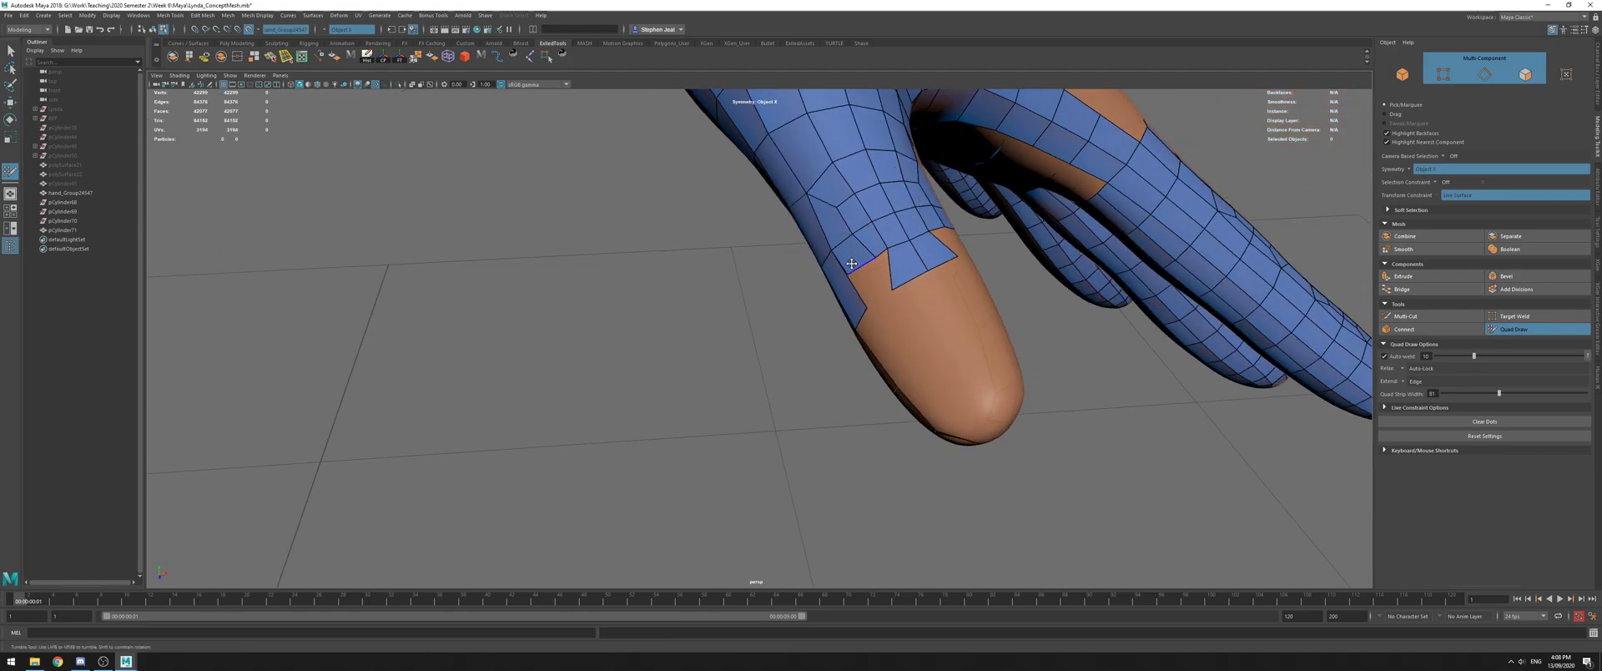
left_click_drag(855, 264, 858, 323, "alt")
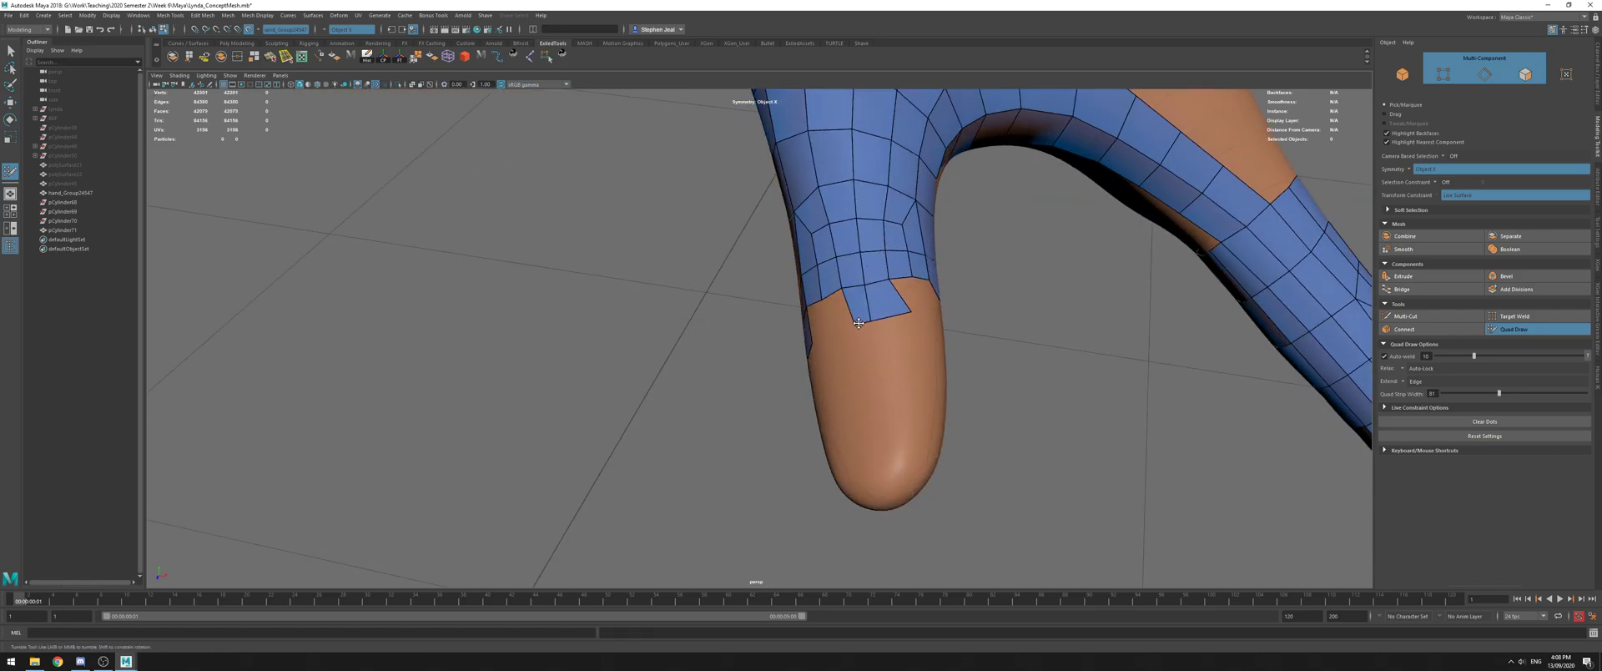
mouse_move(902, 314)
left_mouse_down("alt")
mouse_move(861, 308)
mouse_move(878, 329)
mouse_move(822, 280)
mouse_move(848, 324)
left_mouse_up("alt")
left_click(840, 280, "shift")
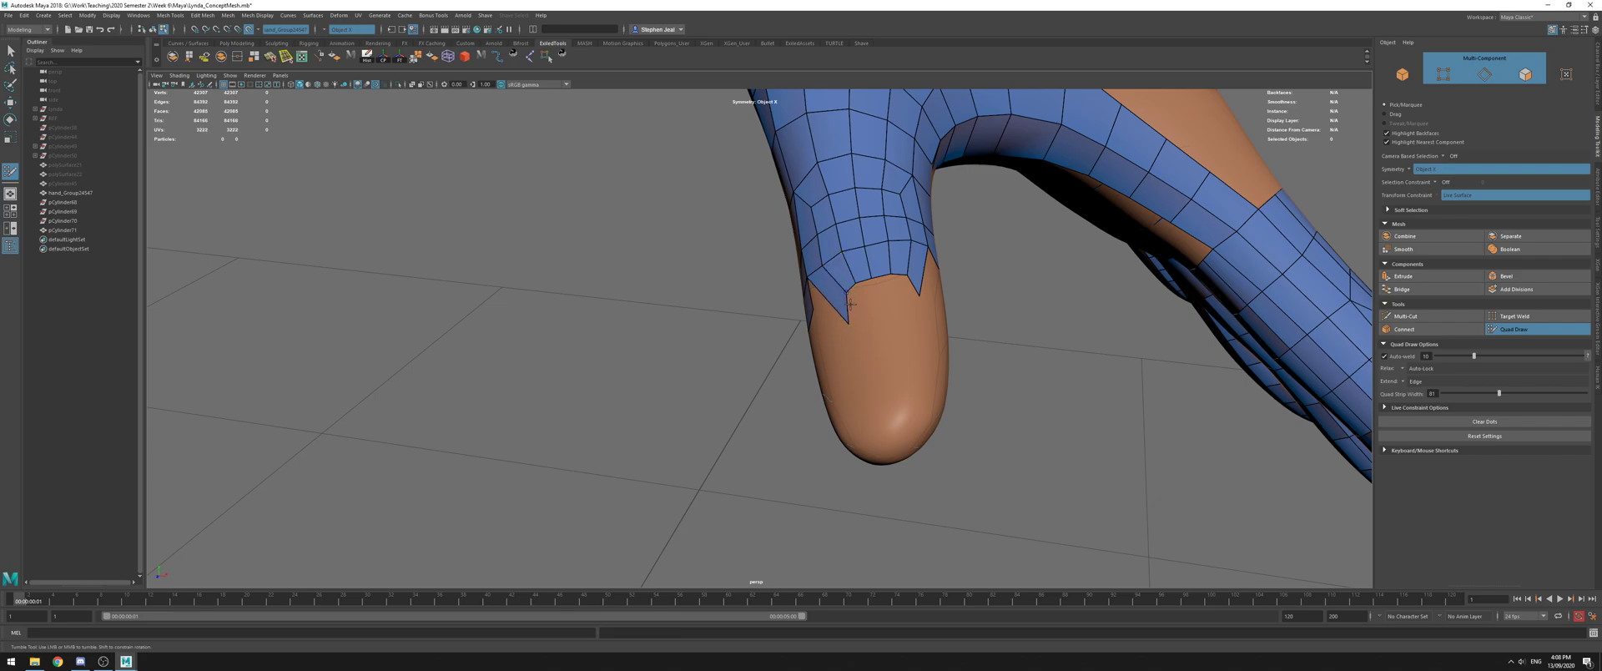
Clean up the pointed quads along the lower rim of the thumb patch and relax them into an even rounded edge
left_click_drag(859, 281, 857, 362)
left_click(855, 347, "ctrl+shift")
key("ctrl+z")
right_click_drag(866, 341, 994, 358, "alt")
left_click(972, 335, "ctrl+shift")
middle_click_drag(1122, 322, 924, 328, "alt")
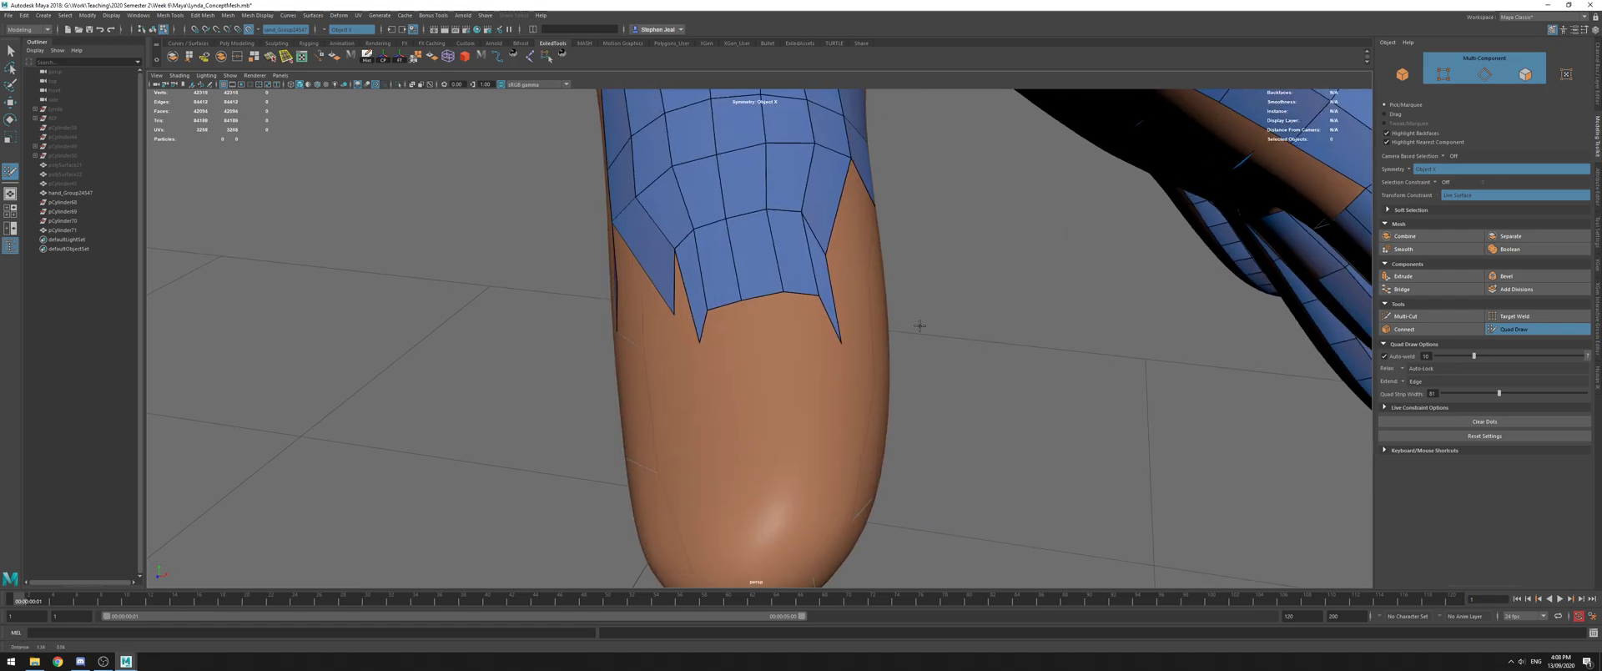
left_click_drag(925, 328, 751, 317, "alt")
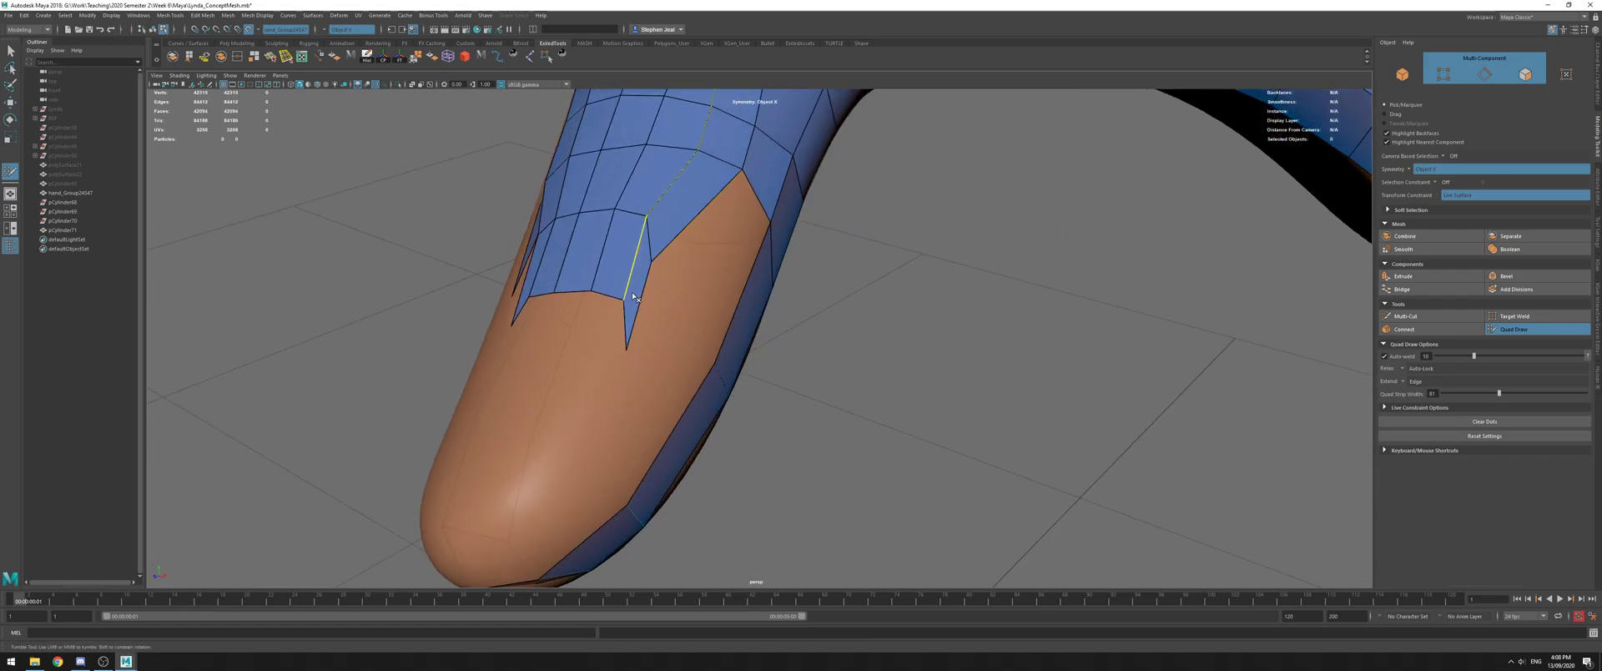
scroll(634, 299, "up", 3)
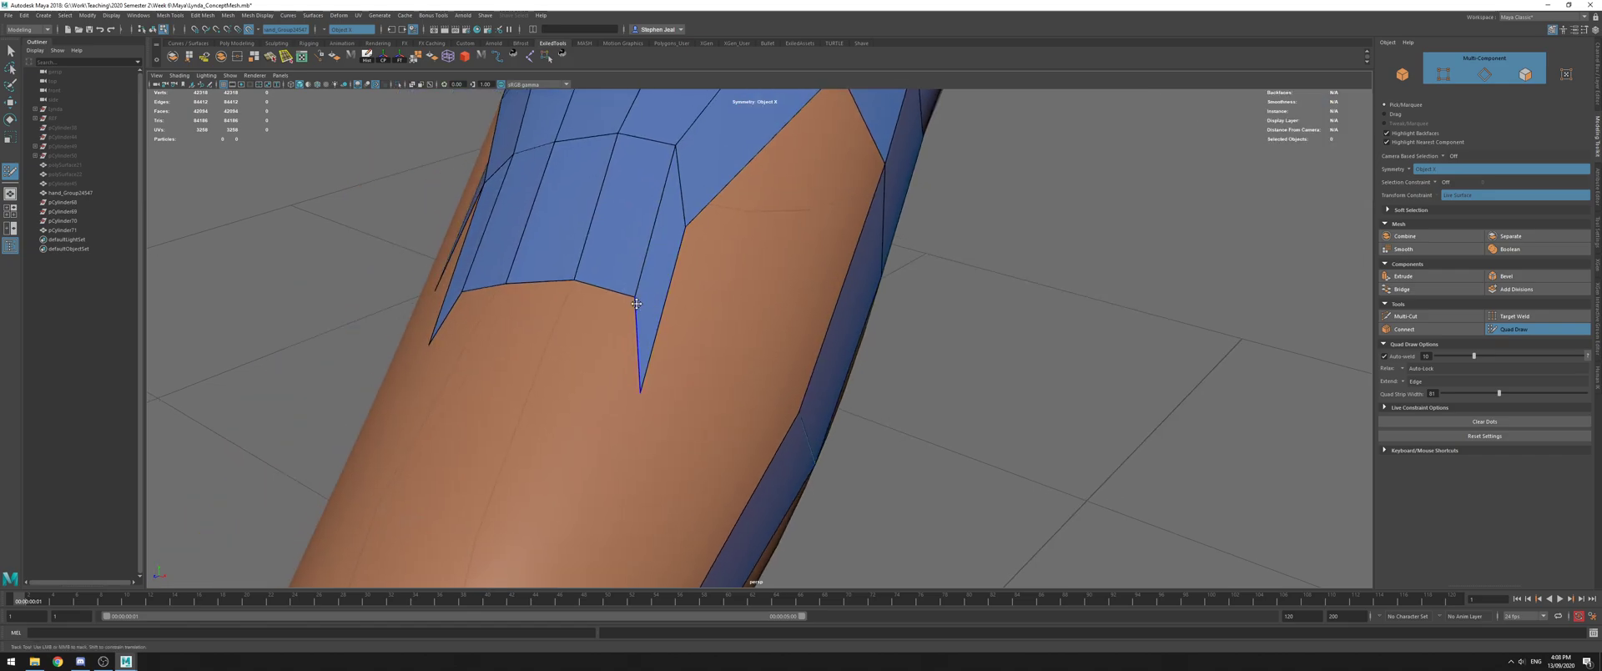
left_click(641, 284, "ctrl+shift")
mouse_move(641, 284)
left_mouse_down("alt")
mouse_move(860, 401)
mouse_move(874, 357)
left_mouse_up("alt")
mouse_move(785, 425)
left_mouse_down()
mouse_move(766, 401)
mouse_move(786, 388)
mouse_move(751, 374)
mouse_move(816, 367)
mouse_move(766, 327)
mouse_move(855, 260)
mouse_move(834, 263)
left_mouse_up()
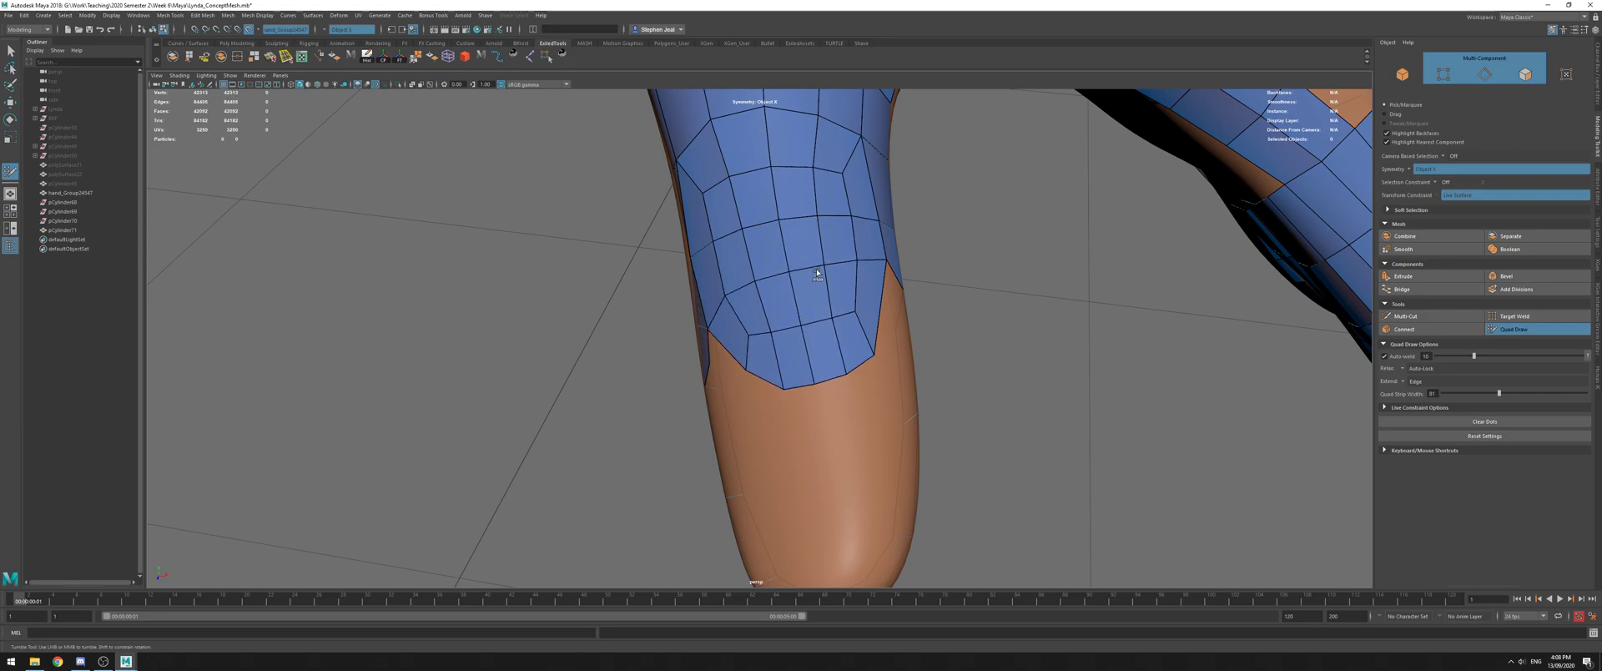
Inspect the thumb topology from several sides and smooth out the lower rim of the thumb patch
right_click_drag(801, 361, 680, 290, "alt")
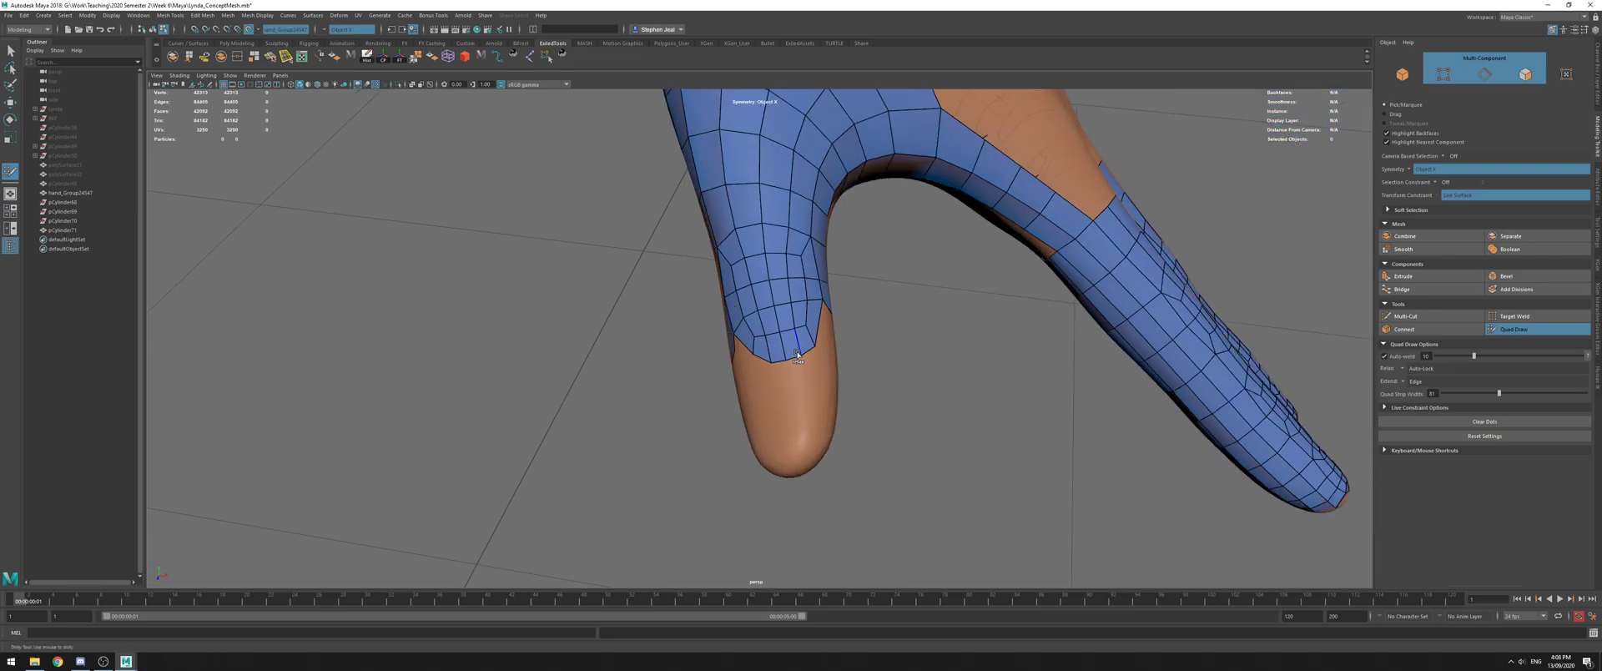
left_click_drag(776, 348, 760, 307, "alt")
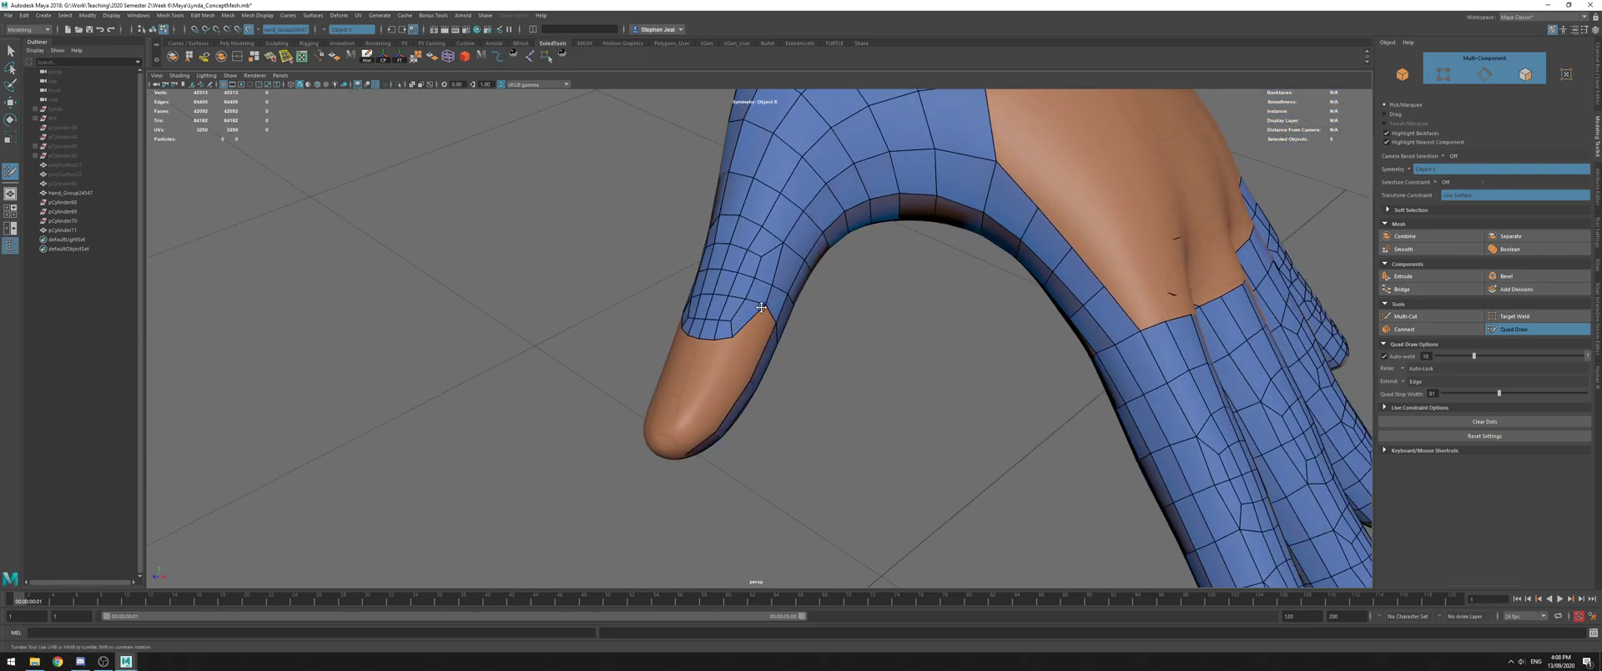
right_click_drag(751, 315, 789, 334, "alt")
mouse_move(788, 333)
left_mouse_down("alt")
mouse_move(698, 274)
mouse_move(761, 334)
left_mouse_up("alt")
key("alt+shift")
right_click_drag(775, 275, 607, 227, "alt")
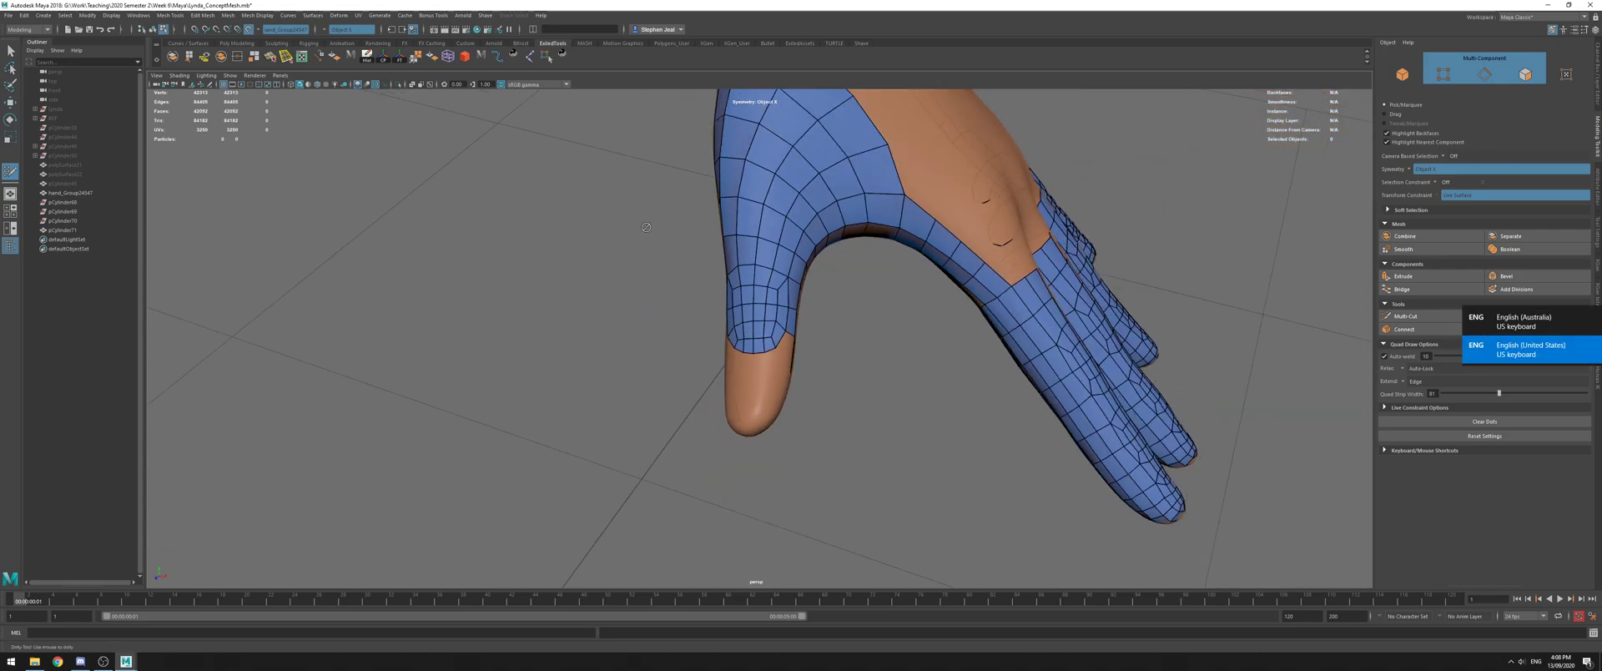
left_click_drag(613, 238, 726, 197, "alt")
right_click_drag(726, 217, 814, 271, "alt")
left_click_drag(814, 271, 782, 223, "alt")
left_click_drag(800, 385, 731, 276)
left_click_drag(657, 263, 766, 284, "alt")
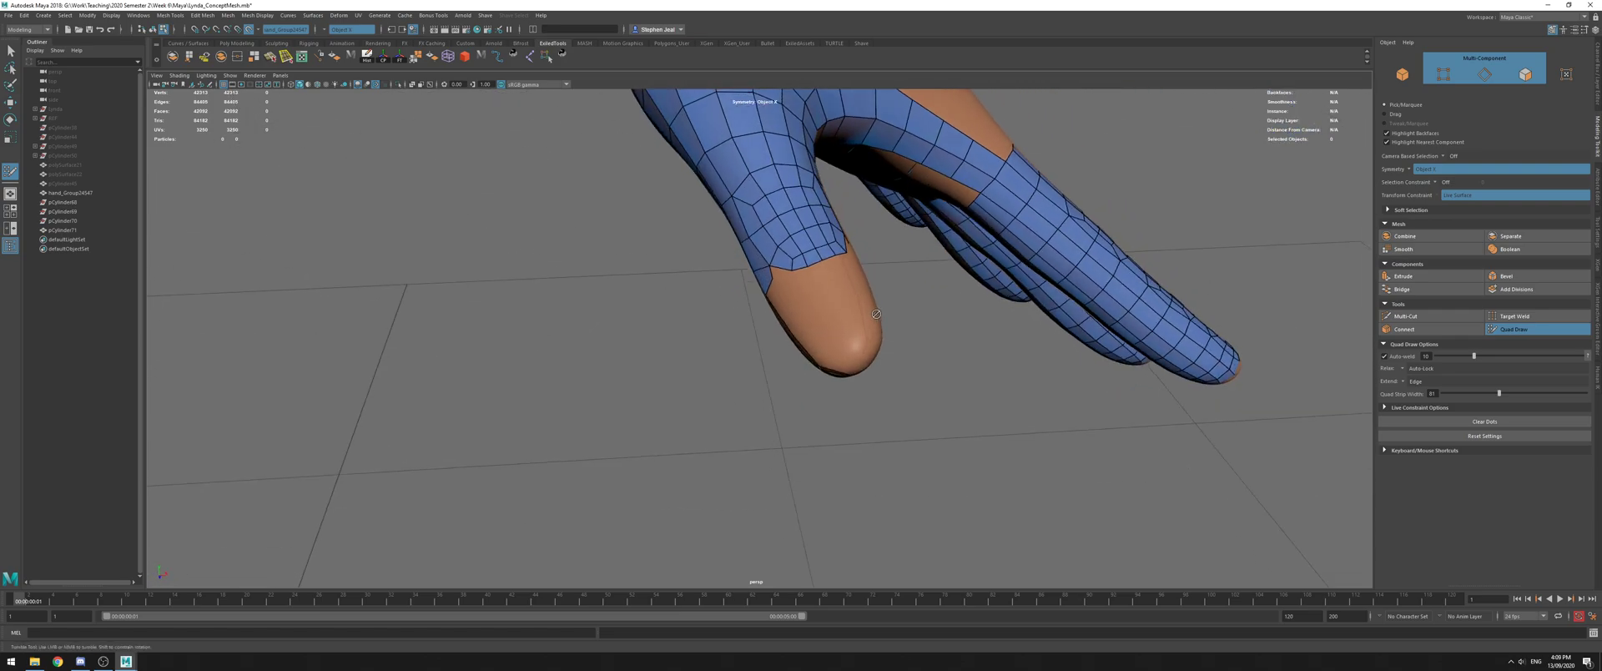
Place dots on the bare thumb tip and fill them into a small patch of quads
right_click_drag(766, 284, 837, 308, "alt")
middle_click_drag(837, 308, 787, 284, "alt")
mouse_move(785, 289)
left_mouse_down("alt")
mouse_move(804, 281)
mouse_move(787, 284)
left_mouse_up("alt")
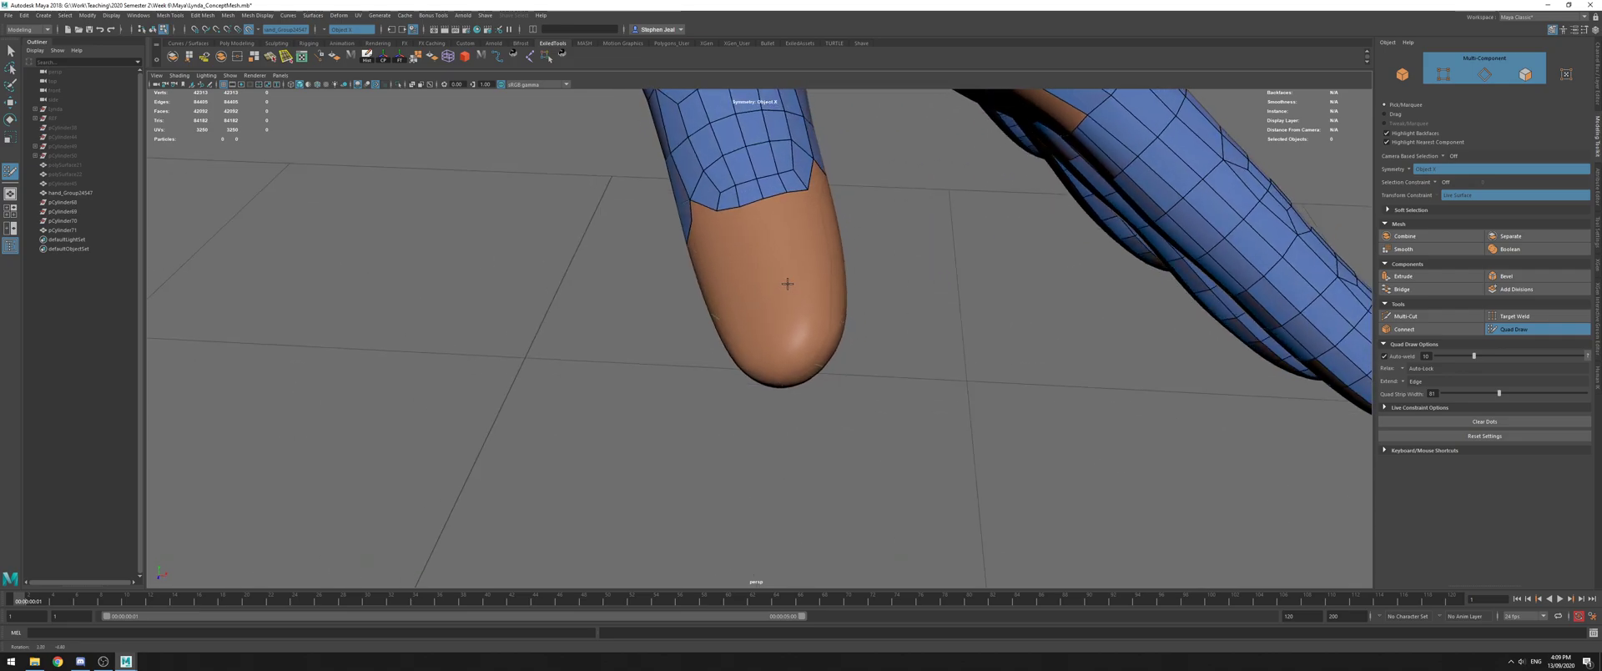
key("ctrl+z")
left_click(769, 244)
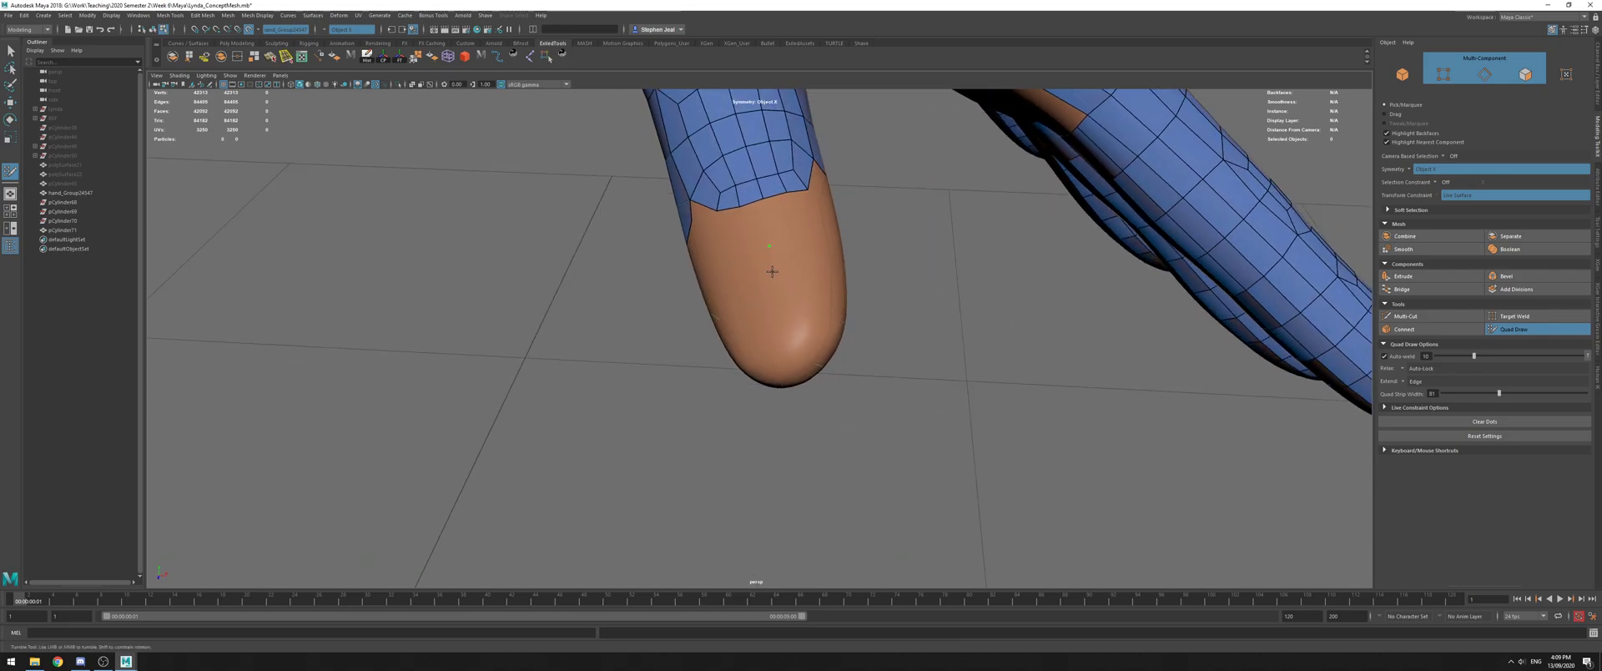
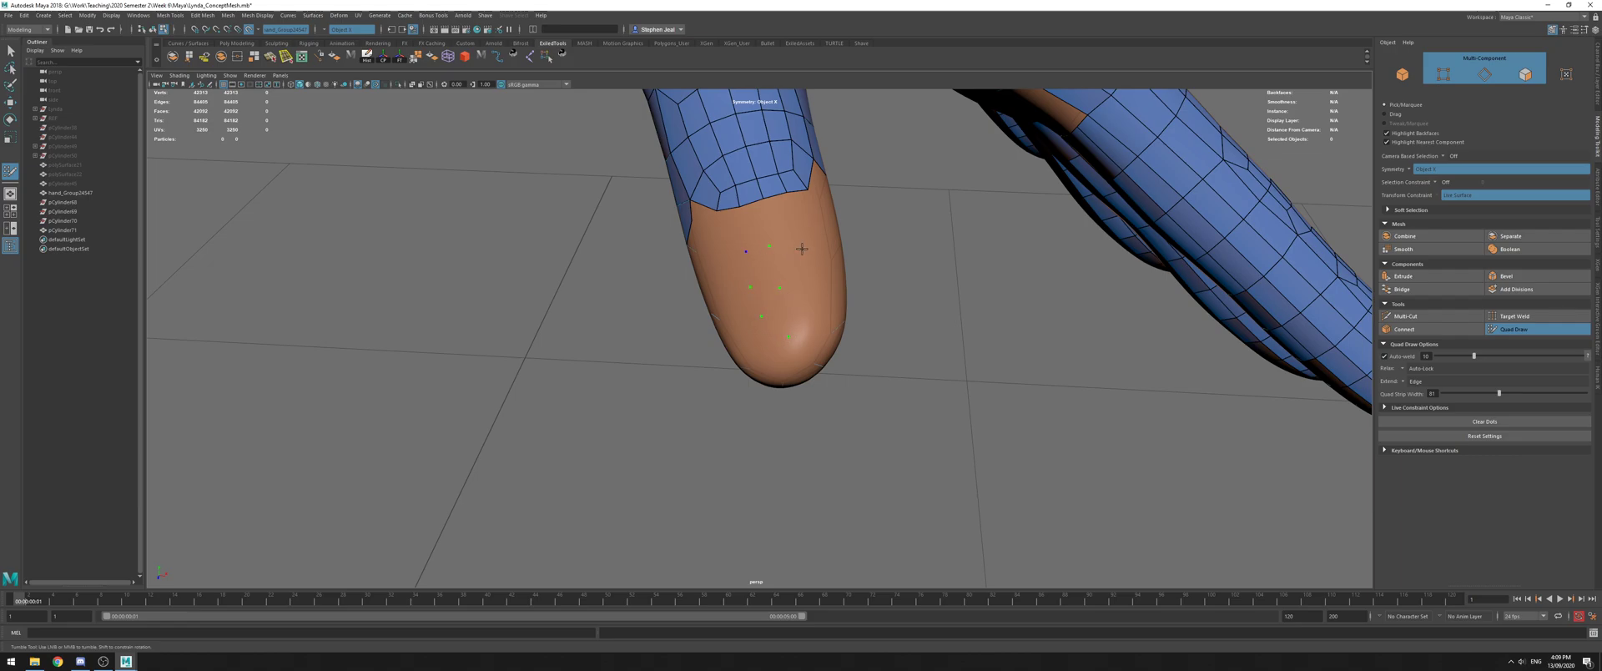
left_click(763, 269, "shift")
left_click(790, 268, "shift")
left_click(794, 304, "shift")
left_click(778, 308, "ctrl+shift")
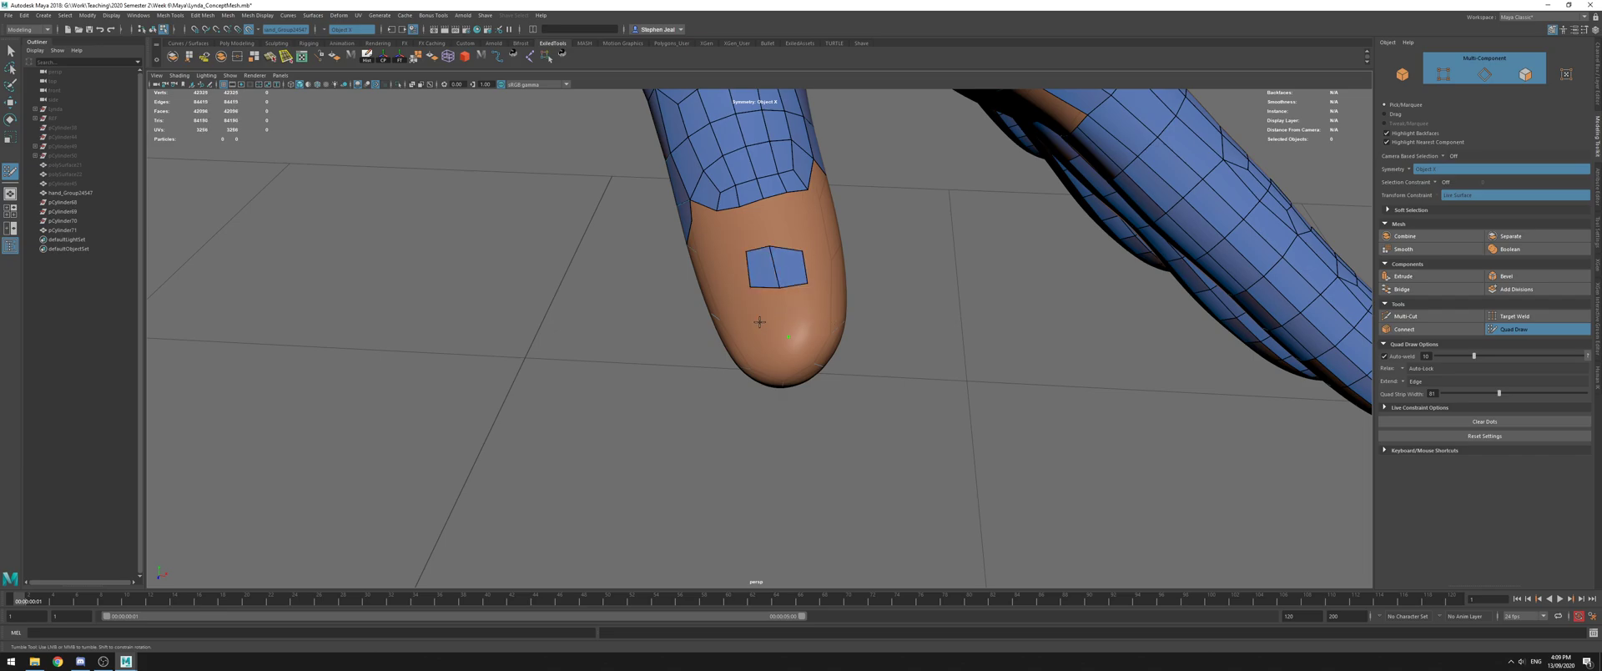
left_click(803, 316)
left_click(792, 305, "shift")
left_click(767, 302, "shift")
Set Quad Draw's Extend mode to Border and extend the thumb-tip patch outward by one ring of quads
left_click(1405, 382)
left_click(1421, 386)
key("Tab")
left_click_drag(790, 249, 808, 232)
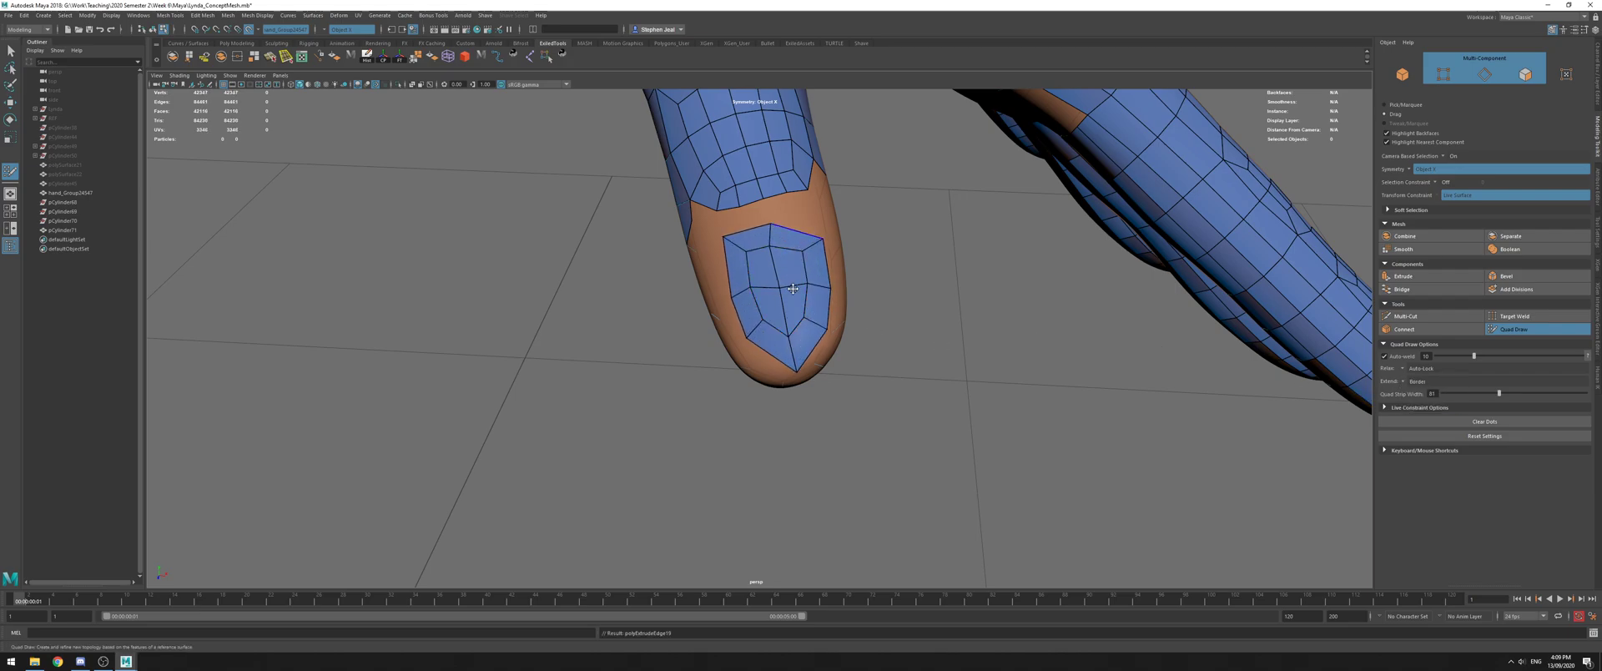
Reshape the thumb-tip patch and insert edge loops running lengthwise through it
left_click_drag(746, 338, 759, 278)
left_click(776, 329, "ctrl")
left_click(801, 327, "ctrl")
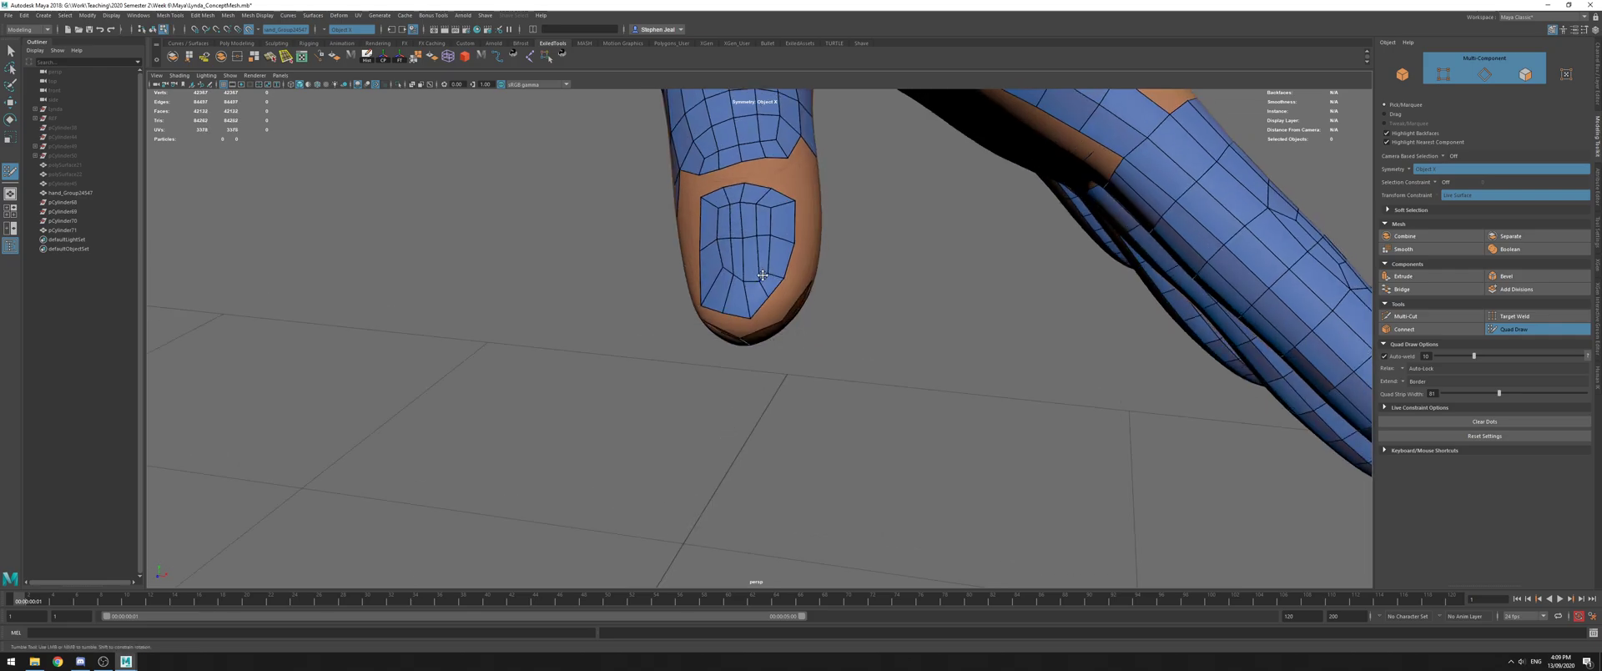
Restart Quad Draw on the retopology mesh and relax the thumb-tip patch into even quads reaching the end of the thumb
key("q")
key("F8")
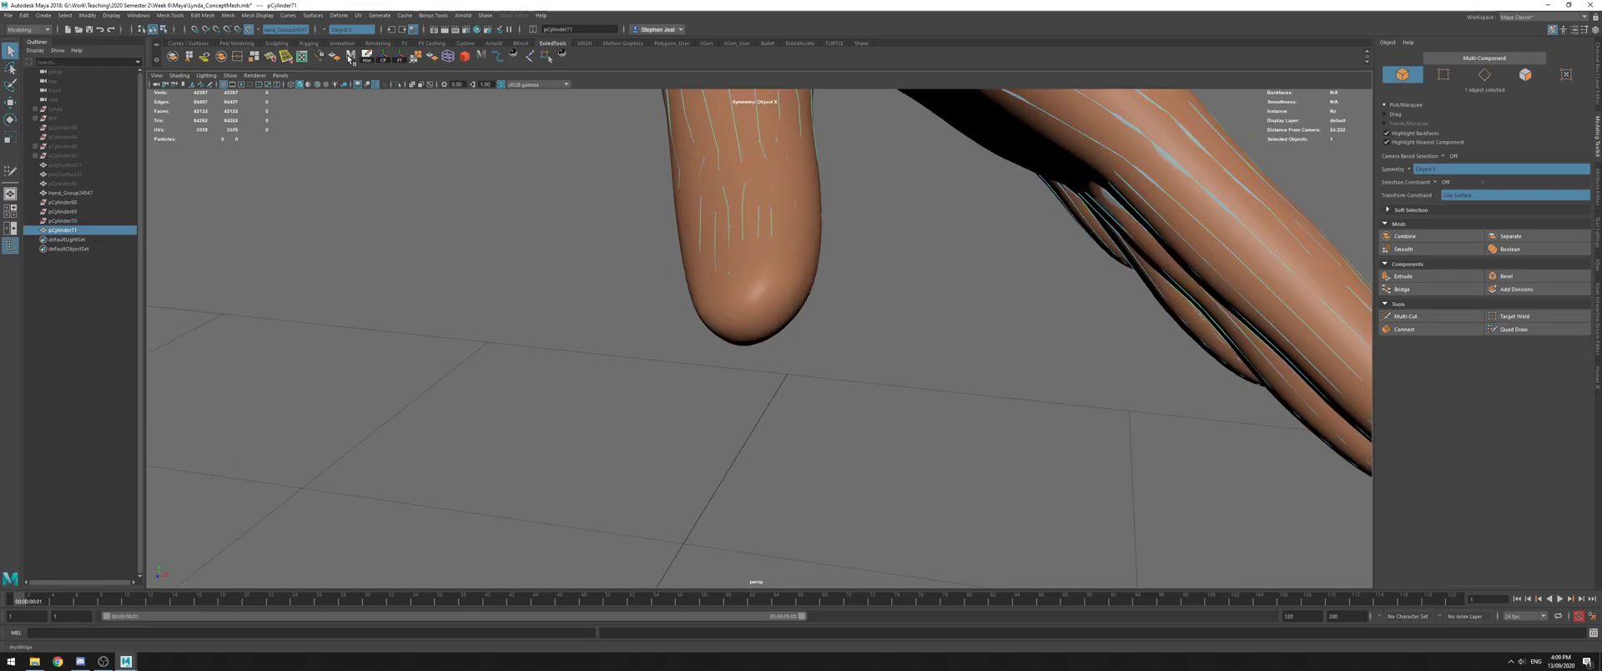
left_click(1514, 329)
mouse_move(752, 242)
left_mouse_down("shift")
mouse_move(763, 275)
mouse_move(734, 308)
mouse_move(790, 283)
mouse_move(745, 302)
mouse_move(760, 288)
mouse_move(786, 359)
mouse_move(770, 341)
left_mouse_up("shift")
mouse_move(756, 293)
left_mouse_down("shift")
mouse_move(814, 308)
mouse_move(754, 292)
mouse_move(713, 306)
mouse_move(814, 305)
left_mouse_up("shift")
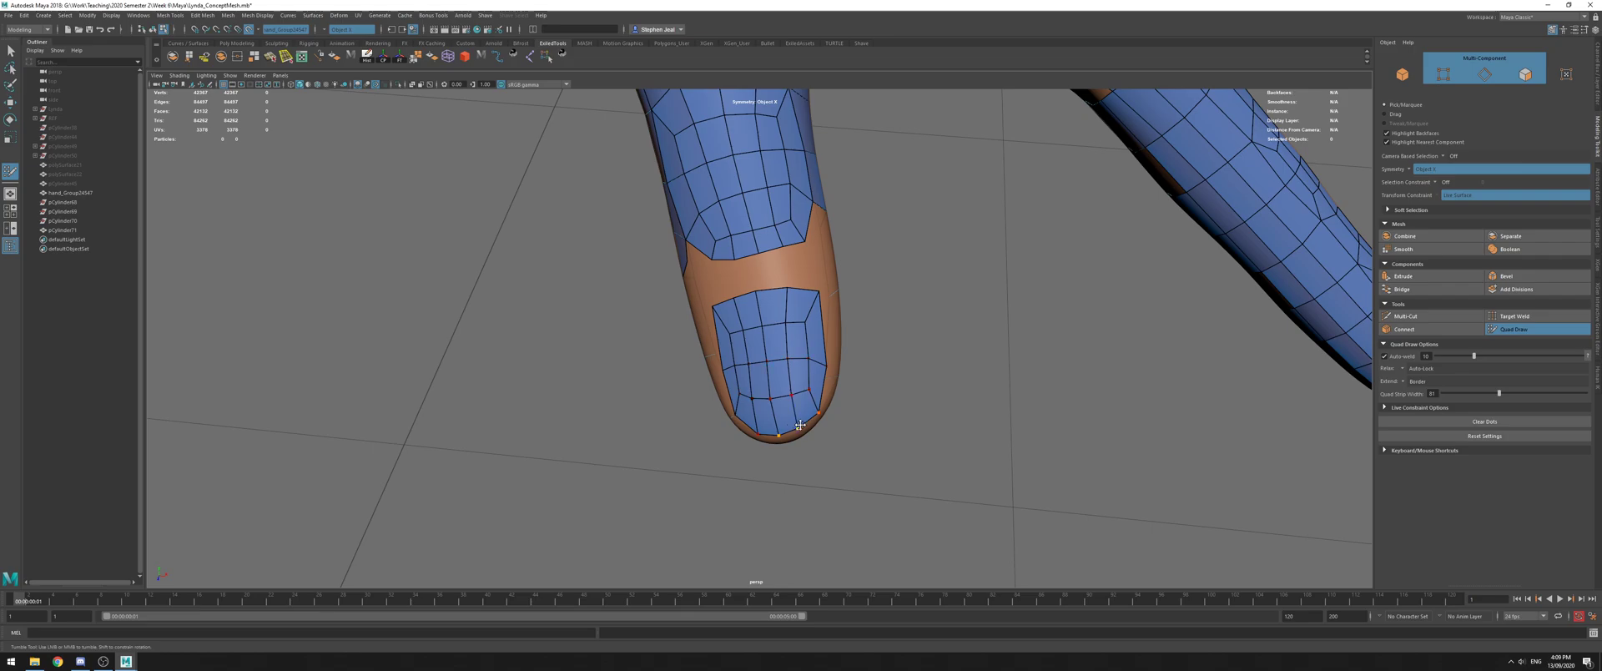
left_click_drag(800, 426, 725, 320, "alt")
left_click_drag(653, 242, 823, 289, "alt")
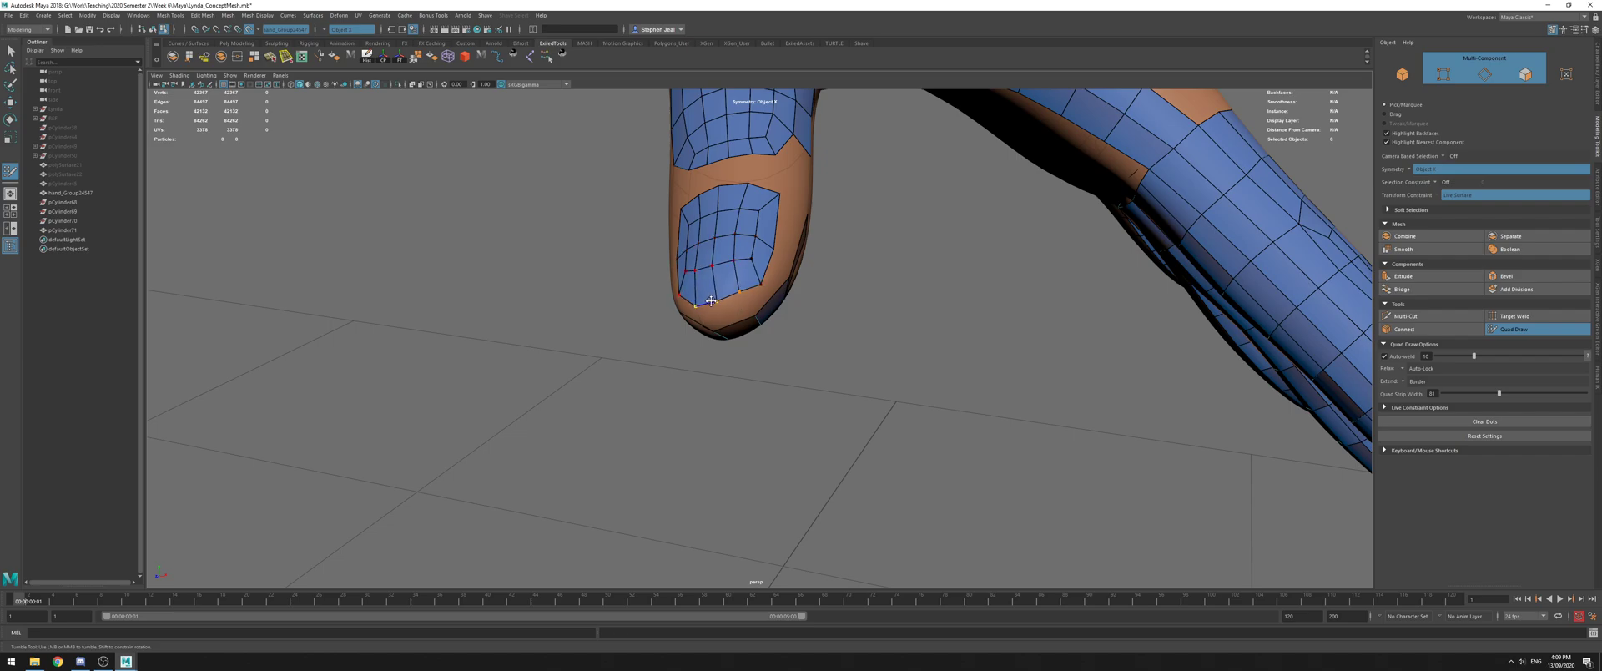
Fill the gap between the thumb-tip patch and the patch above it with a row of quads
mouse_move(761, 292)
left_mouse_down("alt")
mouse_move(786, 333)
mouse_move(640, 303)
mouse_move(776, 286)
left_mouse_up("alt")
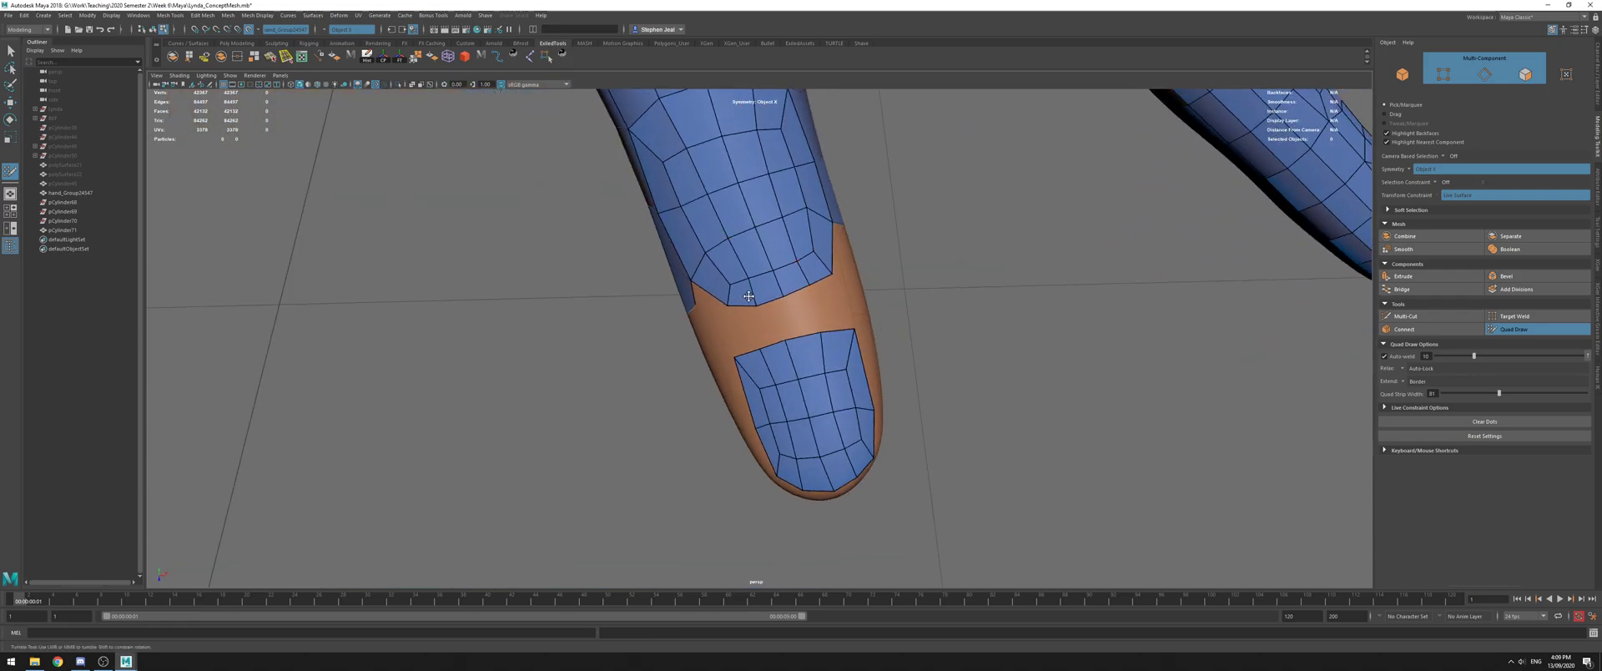
left_click(797, 314, "shift")
left_click(769, 323, "shift")
left_click(743, 330, "shift")
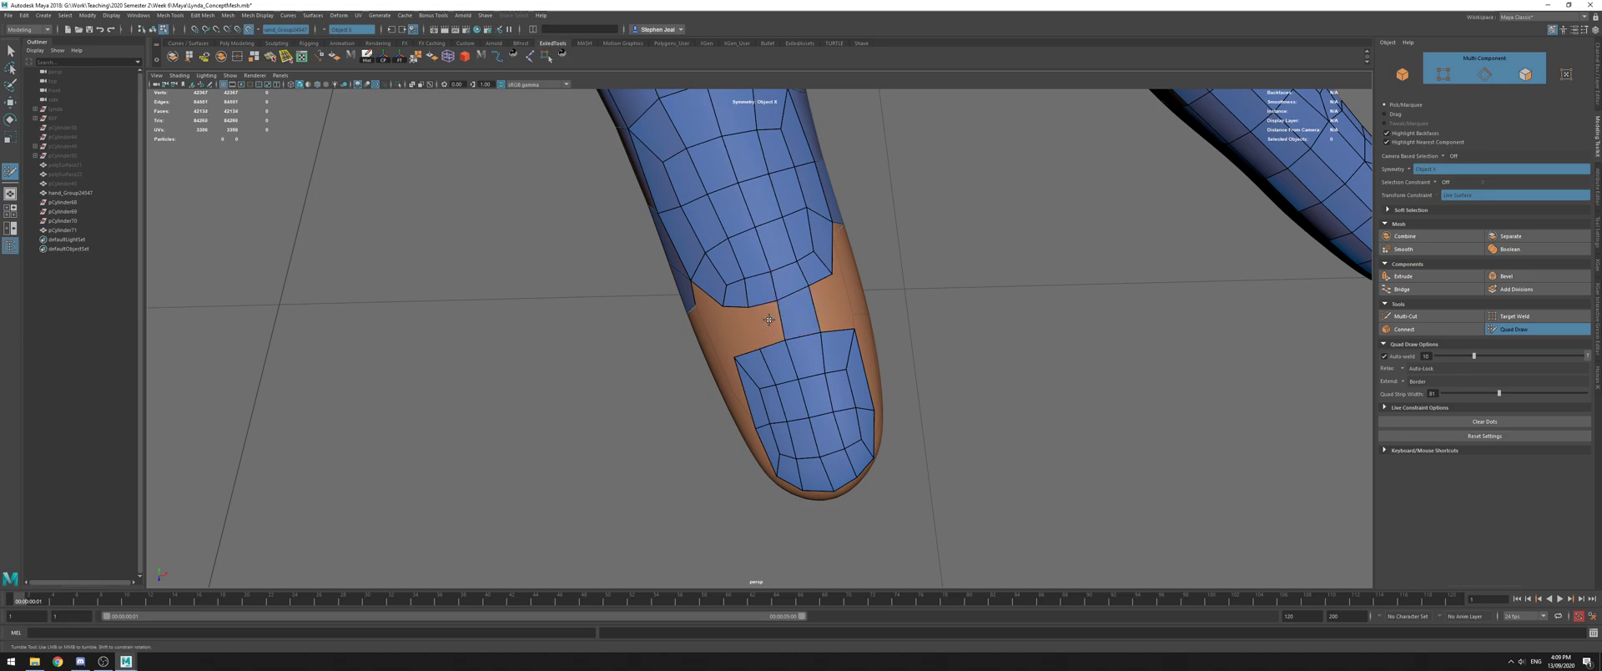
left_click(829, 305, "shift")
left_click_drag(792, 309, 836, 264, "alt")
Set the Extend mode to Edge and bridge the gap along the thumb's side with quads from the tip patch to the side strip
left_click_drag(909, 297, 874, 219, "alt")
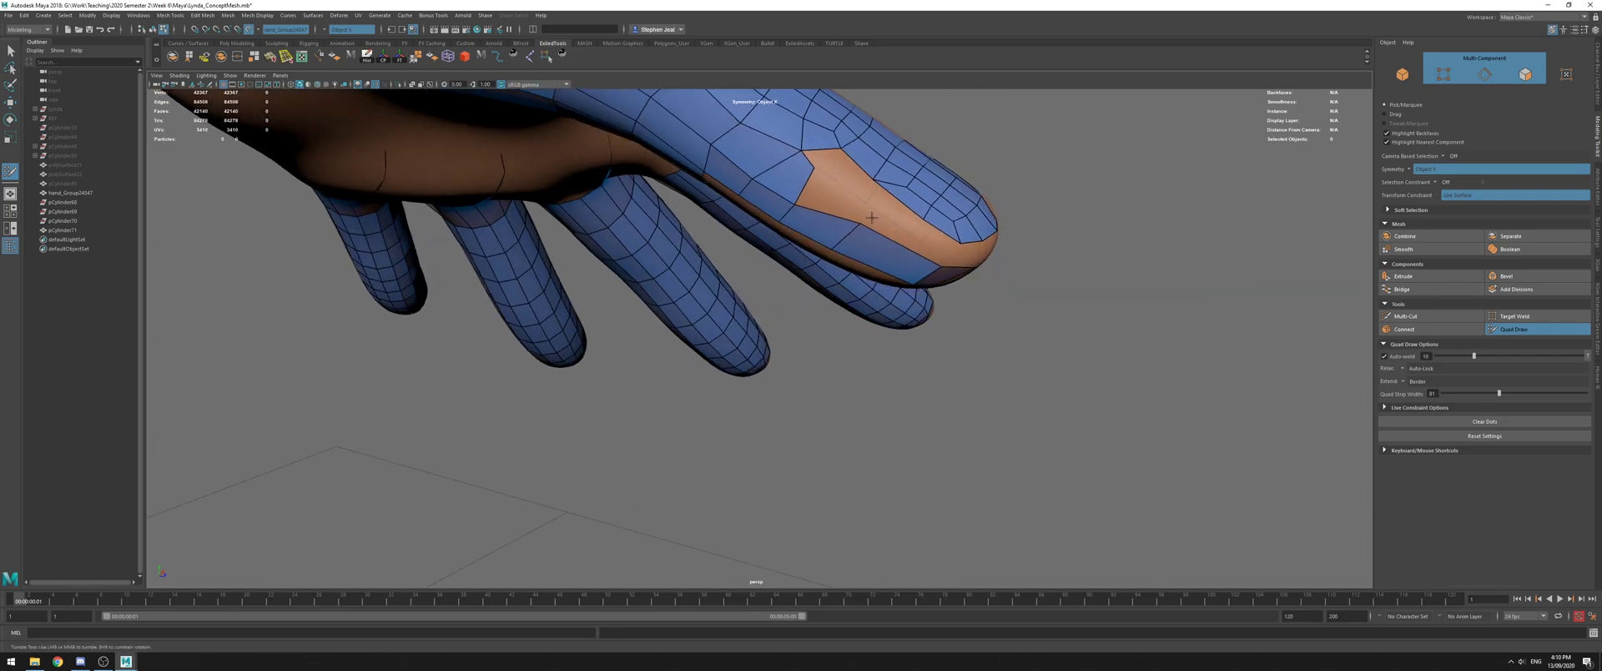
left_click_drag(811, 169, 792, 226, "alt")
left_click_drag(694, 284, 768, 251)
key("ctrl+z")
left_click(1405, 382)
left_click(1416, 391)
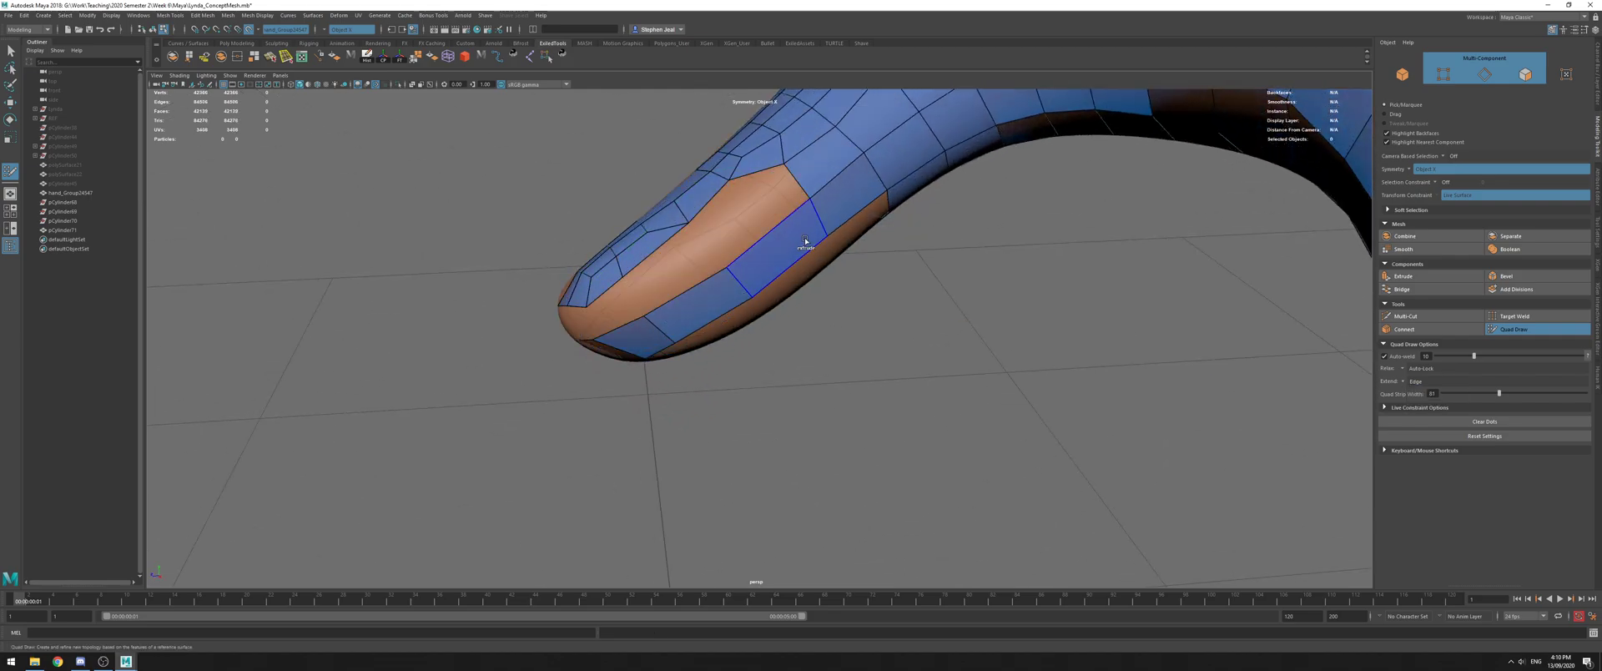
mouse_move(709, 206)
left_mouse_down()
mouse_move(754, 253)
mouse_move(731, 231)
left_mouse_up()
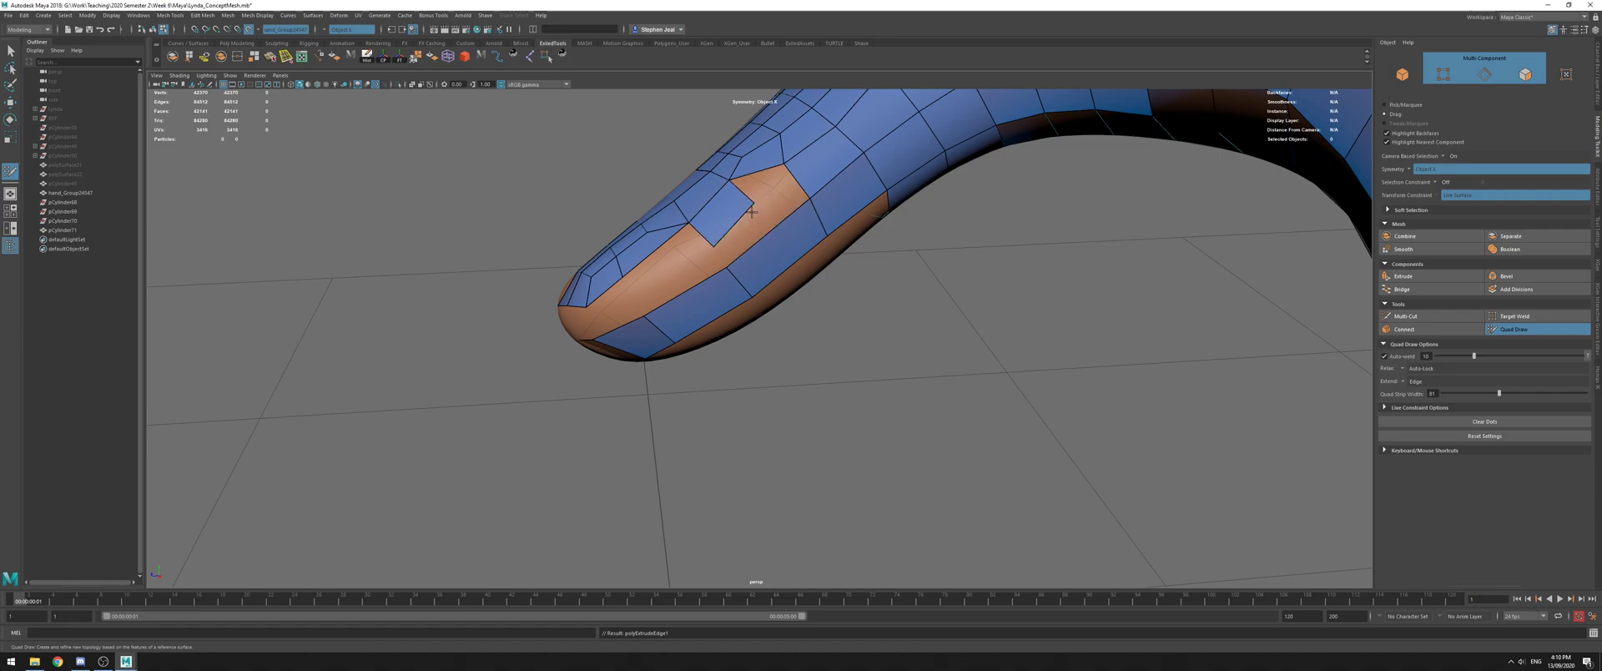
left_click(743, 239, "shift")
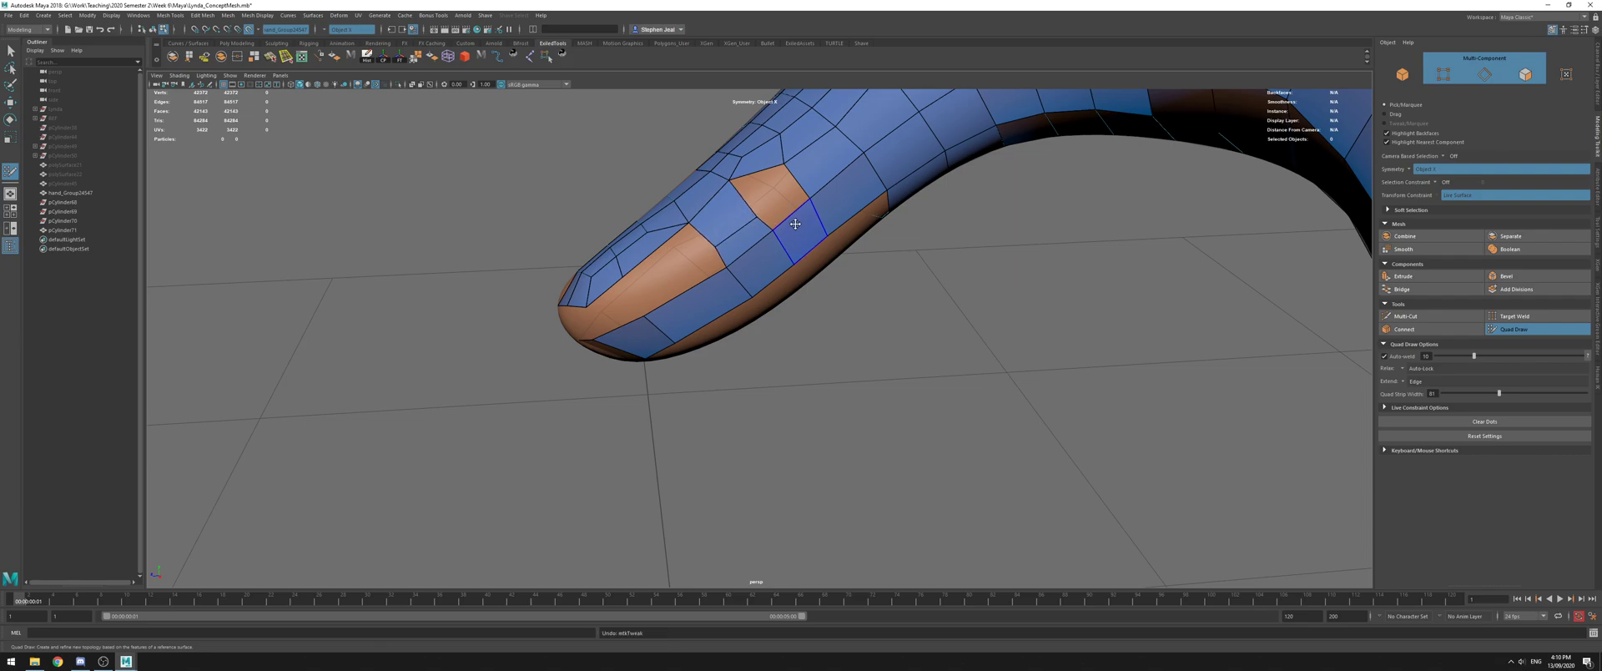
left_click_drag(737, 223, 749, 243)
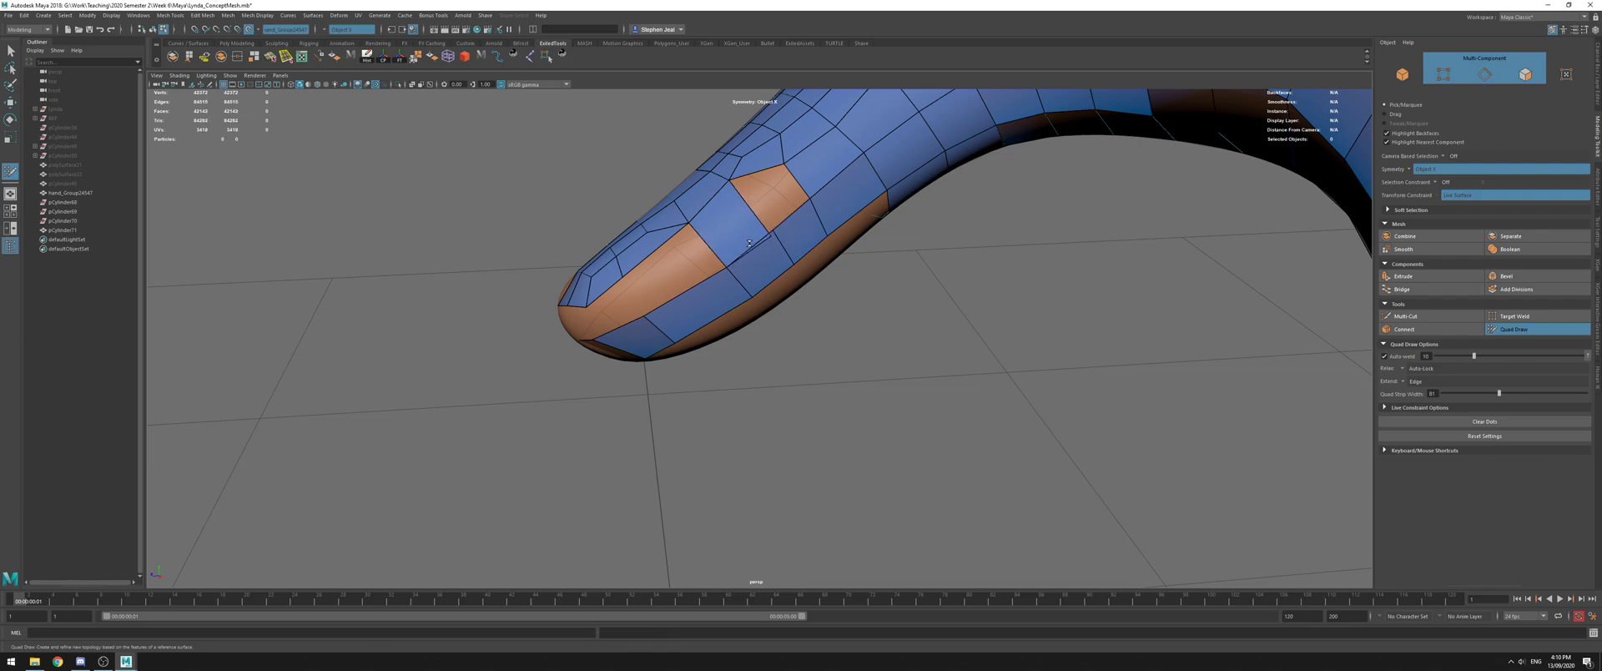
Fill the hole beside the new bridge toward the thumb's base and adjust the surrounding vertices
left_click_drag(765, 237, 869, 214)
left_click(773, 203, "shift")
right_click_drag(870, 216, 880, 218, "alt")
left_click_drag(850, 176, 826, 218)
left_click(789, 172, "shift")
mouse_move(760, 171)
left_mouse_down("alt")
mouse_move(768, 187)
mouse_move(689, 176)
mouse_move(759, 225)
mouse_move(885, 245)
left_mouse_up("alt")
mouse_move(983, 227)
left_mouse_down("alt")
mouse_move(859, 252)
mouse_move(942, 275)
left_mouse_up("alt")
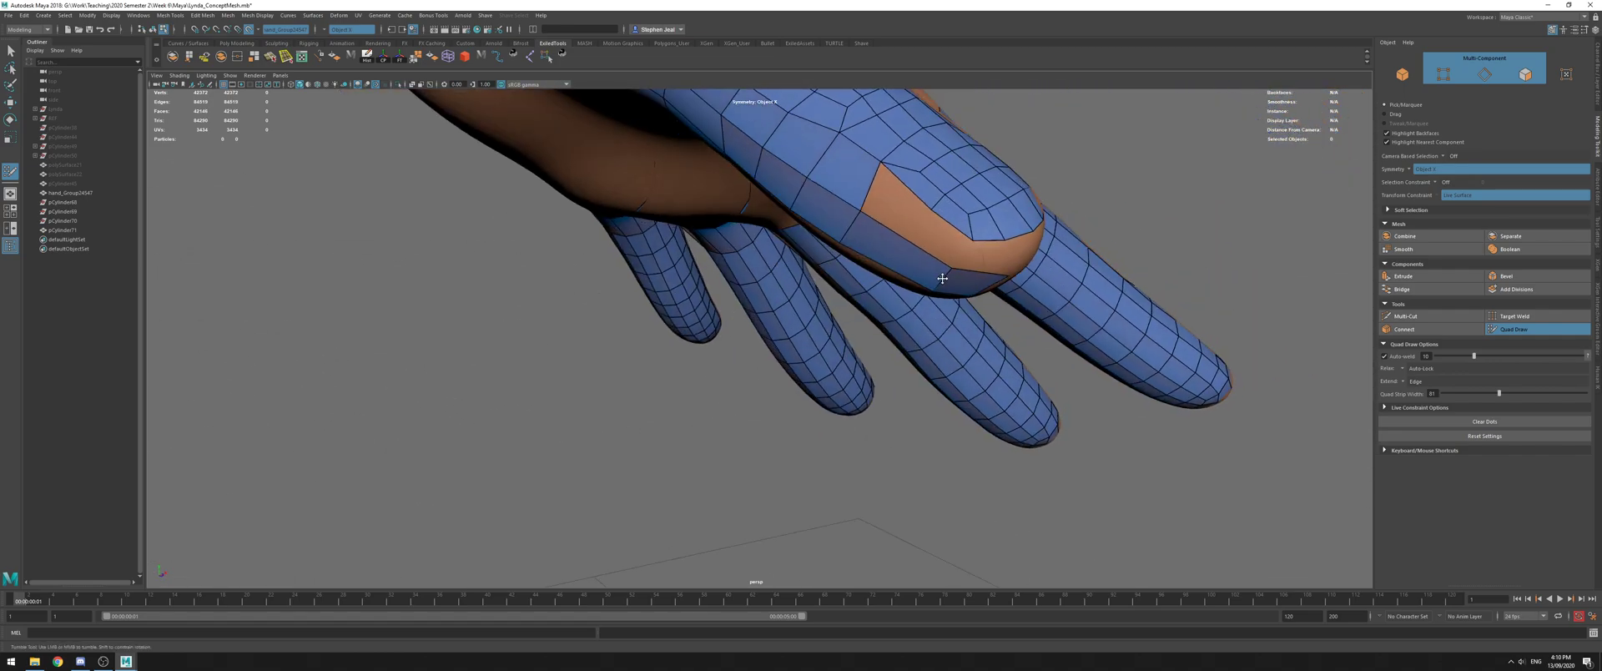
Fill the remaining gaps on both sides and around the end of the thumb with quads
left_click(973, 224, "shift")
left_click_drag(973, 224, 764, 242, "alt")
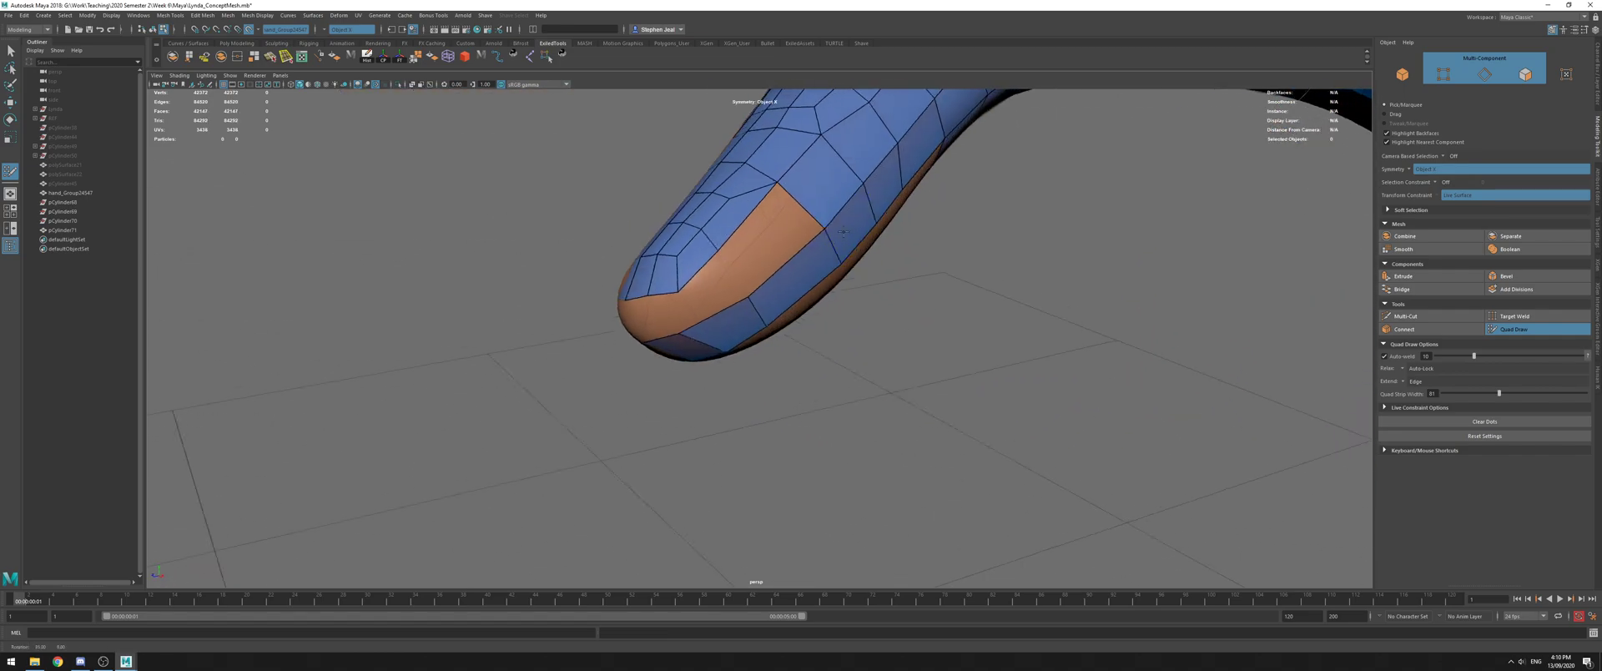
left_click(765, 247, "shift")
left_click_drag(760, 297, 896, 262, "alt")
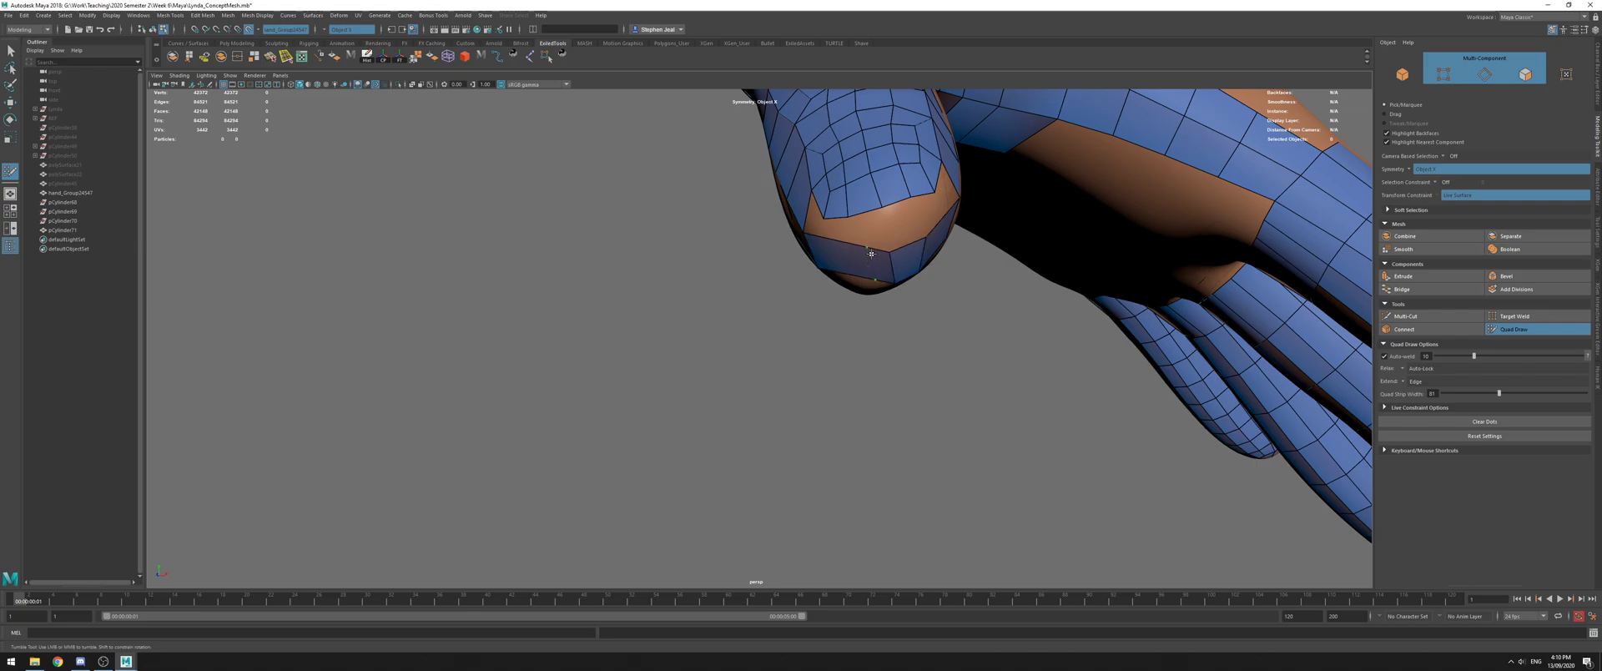
left_click(903, 226, "shift")
left_click(869, 233, "shift")
mouse_move(906, 235)
left_mouse_down("alt")
mouse_move(868, 256)
mouse_move(938, 264)
mouse_move(902, 222)
mouse_move(848, 265)
mouse_move(822, 268)
mouse_move(804, 240)
left_mouse_up("alt")
left_click(933, 250, "shift")
left_click(902, 222, "shift")
Relax the newly filled quads along the thumb's sides and around its tip
left_click_drag(803, 240, 791, 217, "alt")
left_click_drag(791, 217, 744, 191, "shift")
mouse_move(744, 192)
left_mouse_down("alt")
mouse_move(809, 212)
mouse_move(789, 249)
mouse_move(722, 277)
mouse_move(861, 248)
left_mouse_up("alt")
mouse_move(846, 309)
left_mouse_down("shift")
mouse_move(776, 302)
mouse_move(792, 265)
mouse_move(686, 200)
mouse_move(659, 306)
mouse_move(608, 328)
mouse_move(845, 359)
mouse_move(554, 564)
mouse_move(753, 256)
left_mouse_up("shift")
left_click_drag(728, 300, 887, 310, "alt")
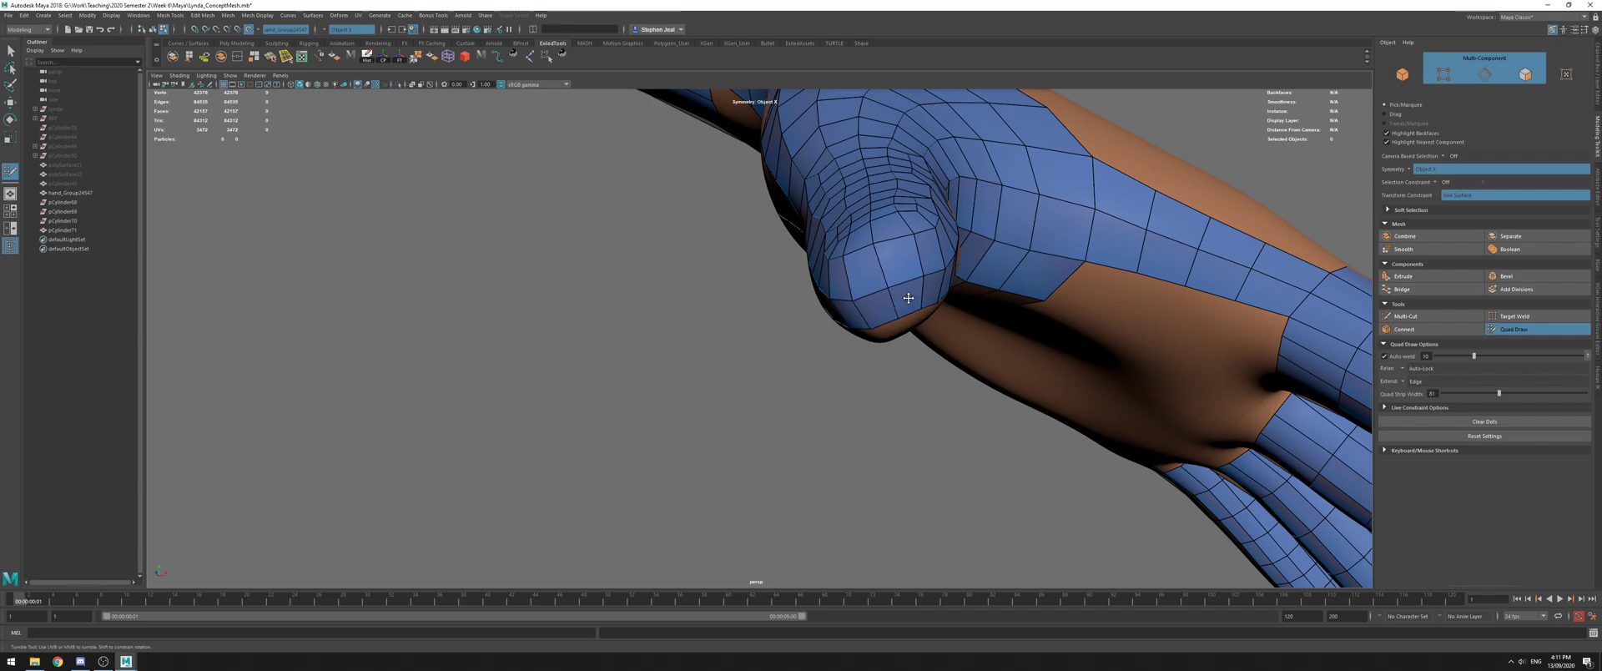
Extend a band of quads across the bare area on the opposite side of the thumb, joining its two side strips
left_click_drag(838, 297, 809, 284, "alt")
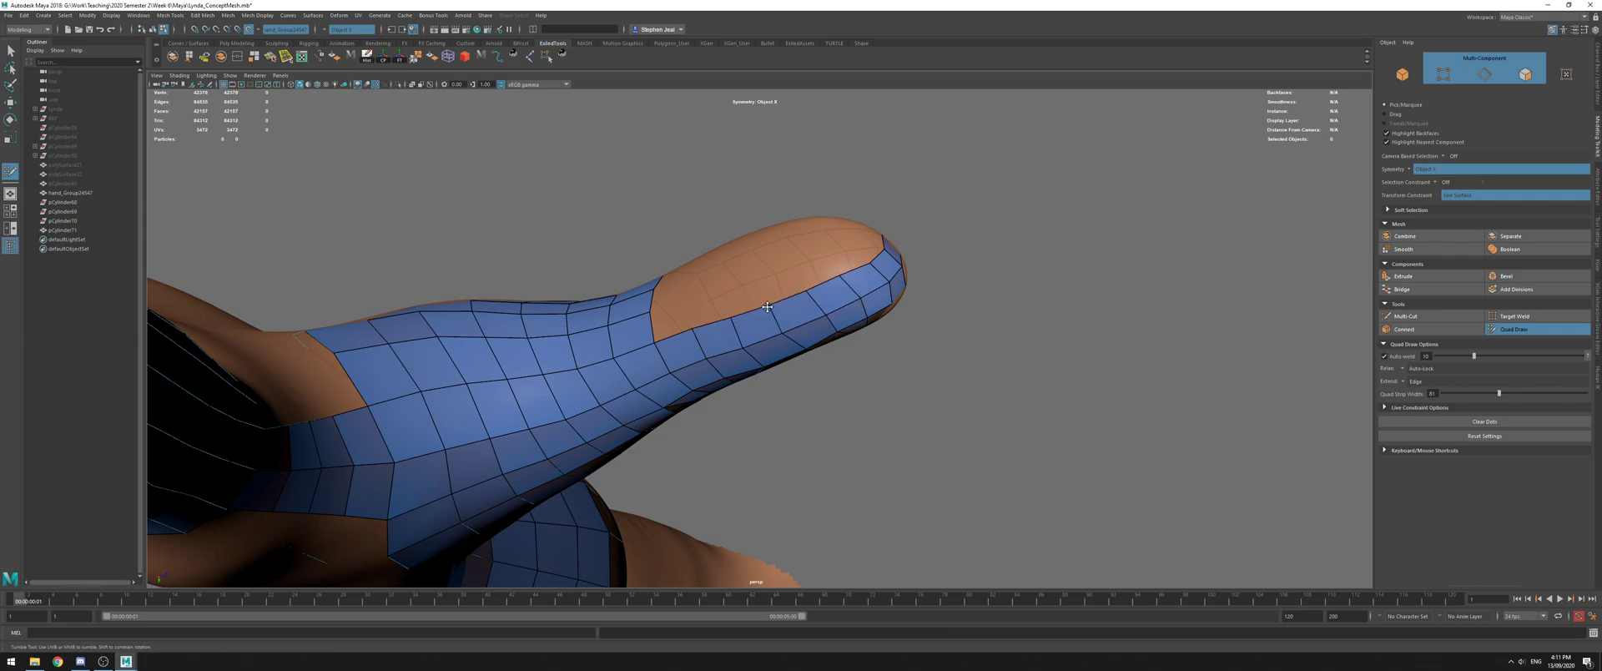
mouse_move(818, 318)
left_mouse_down("alt")
mouse_move(750, 363)
mouse_move(835, 325)
mouse_move(835, 310)
mouse_move(834, 368)
mouse_move(771, 272)
mouse_move(884, 340)
mouse_move(883, 357)
mouse_move(899, 230)
left_mouse_up("alt")
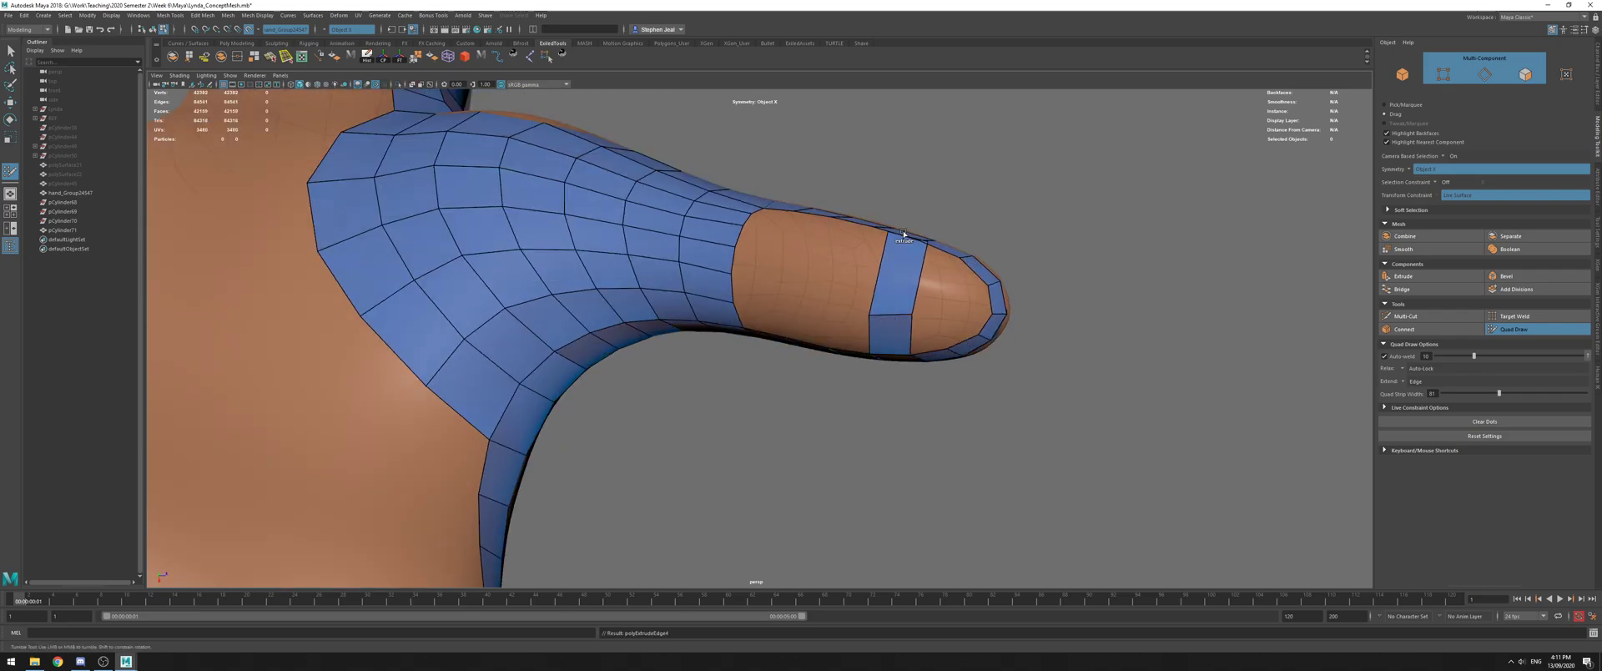
mouse_move(893, 292)
left_mouse_down()
mouse_move(879, 292)
mouse_move(882, 339)
mouse_move(926, 299)
left_mouse_up()
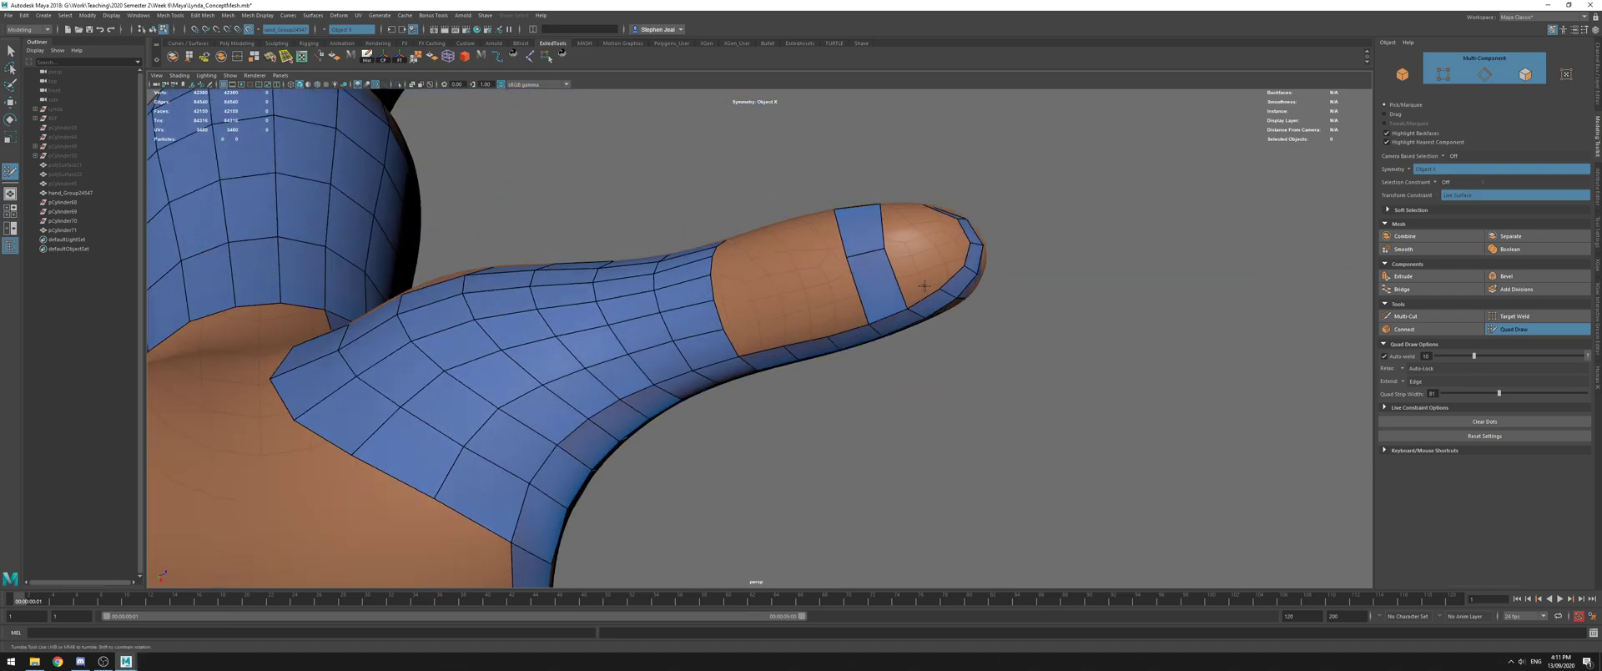
Hide everything except the retopology mesh and select the edges bordering the opening at the thumb's tip
key("q")
right_click_drag(926, 297, 983, 264)
key("alt+h")
right_click_drag(935, 302, 935, 269)
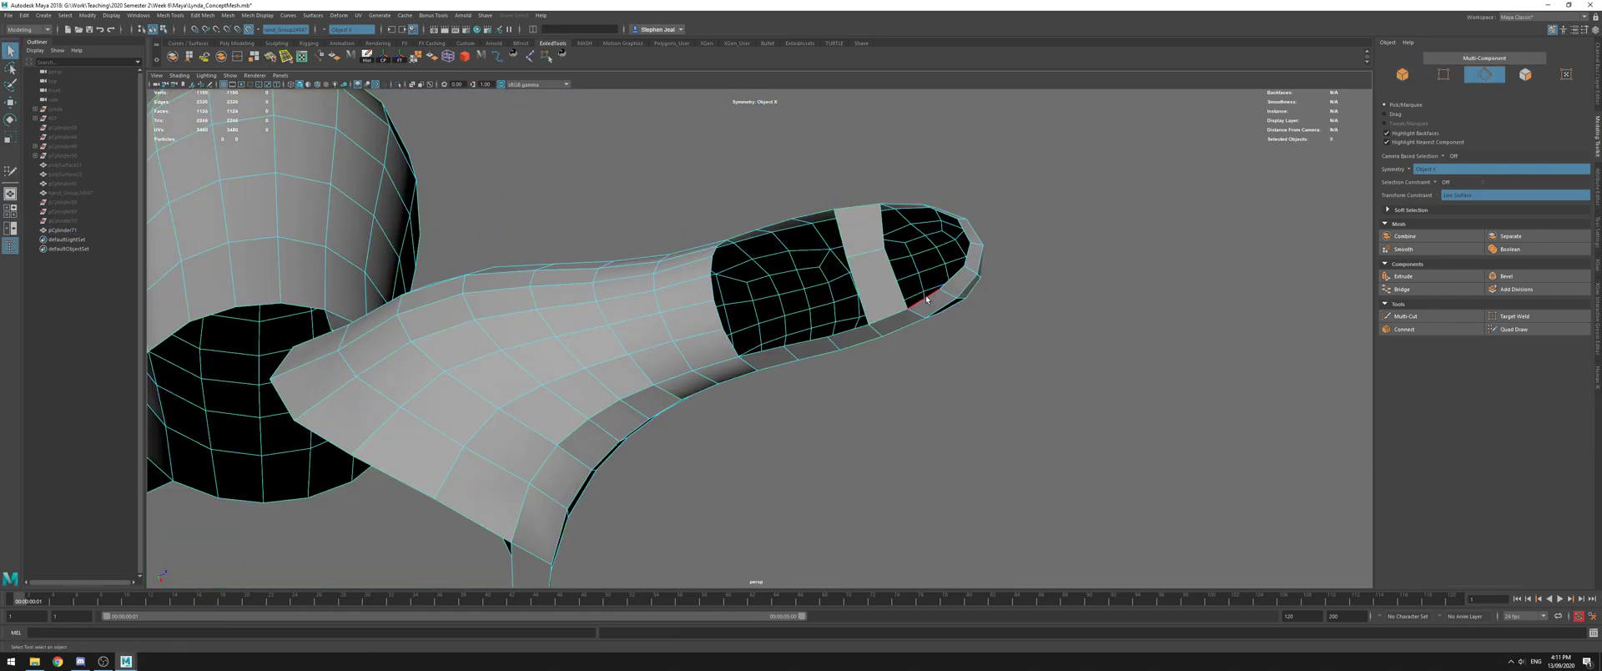
left_click(928, 300)
left_click_drag(928, 300, 946, 276, "alt")
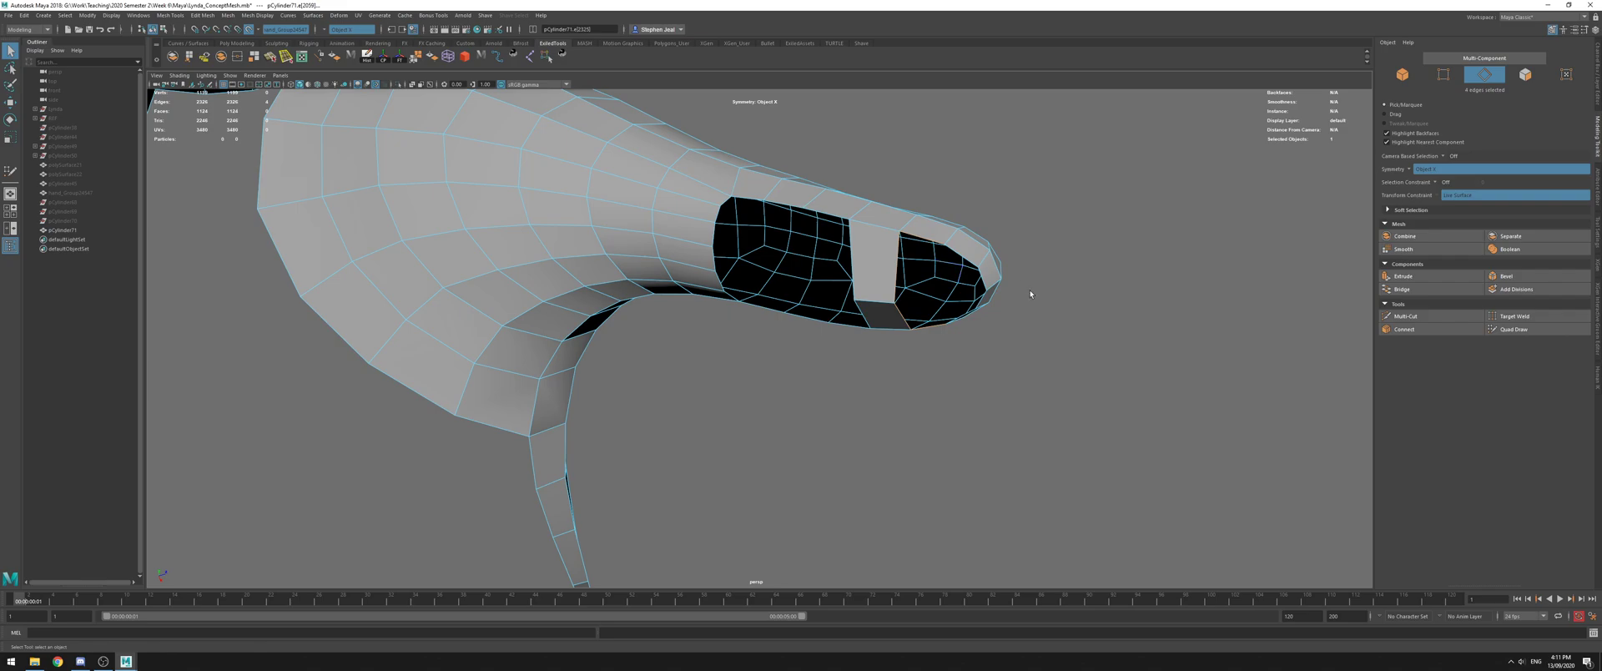
Reactivate Quad Draw and fill the opening at the thumb's tip with quads
left_click(1513, 329)
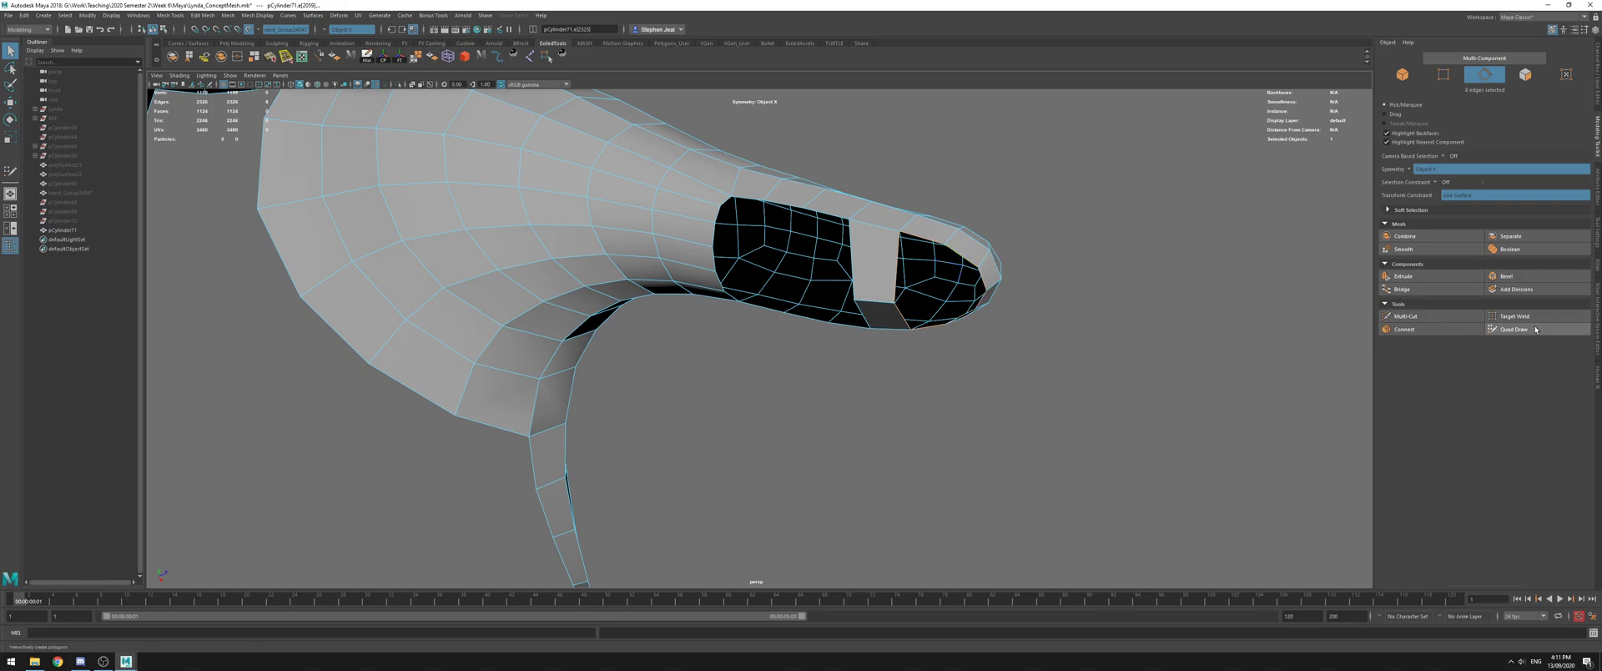
left_click_drag(910, 308, 941, 273, "alt")
left_click(912, 293, "shift")
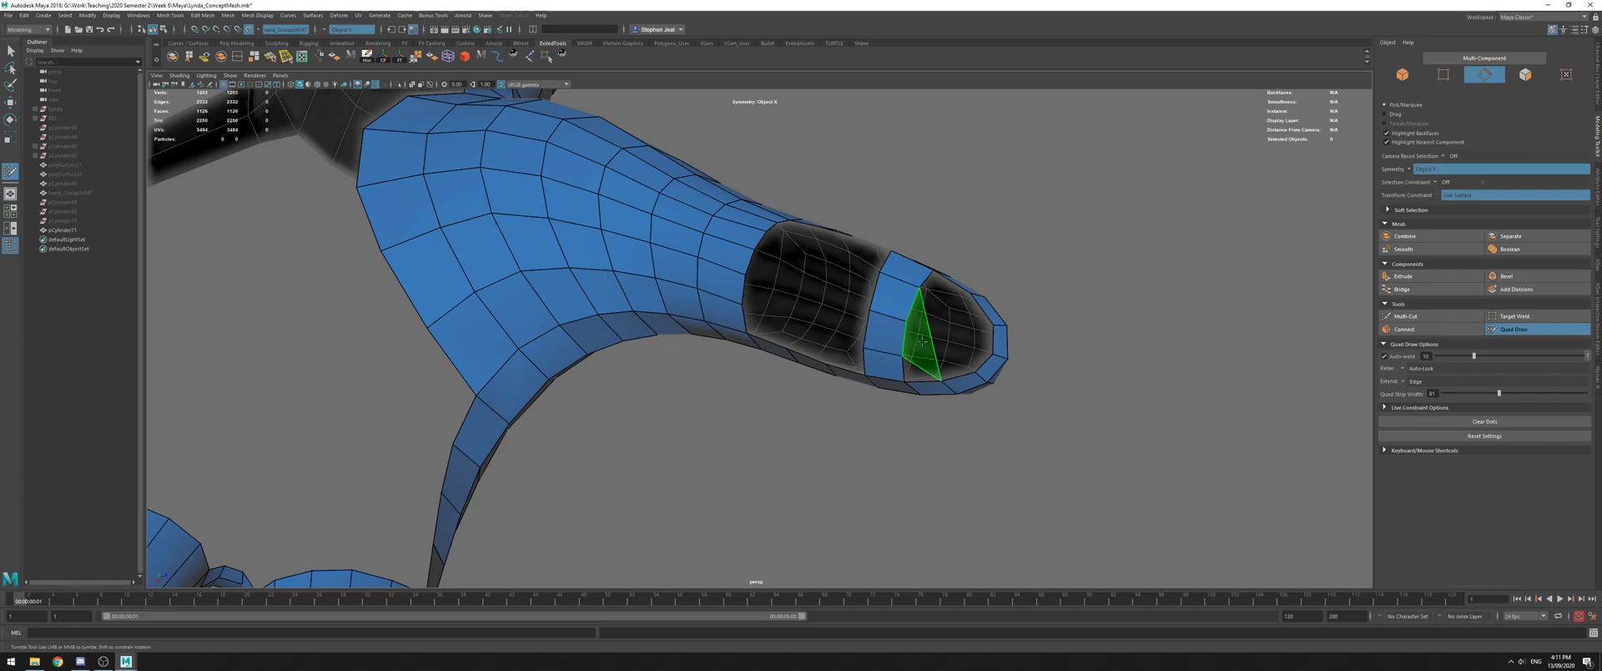
left_click_drag(1028, 303, 935, 288, "alt")
right_click_drag(935, 288, 404, 213, "alt")
right_click_drag(647, 279, 868, 288, "alt")
left_click_drag(867, 287, 713, 253, "alt")
middle_click_drag(713, 253, 829, 244, "alt")
left_click_drag(829, 244, 758, 355, "alt")
middle_click_drag(757, 354, 739, 234, "alt")
left_click_drag(792, 288, 1447, 356, "alt")
Change the Extend mode for the edges inside the thumb-tip opening, then set it back to Edge
left_click(1405, 383)
left_click(1420, 408)
left_click_drag(859, 309, 830, 305)
left_click(1405, 383)
left_click(1412, 391)
Close the small gaps left on both sides of the thumb's tip with quads
left_click(766, 312)
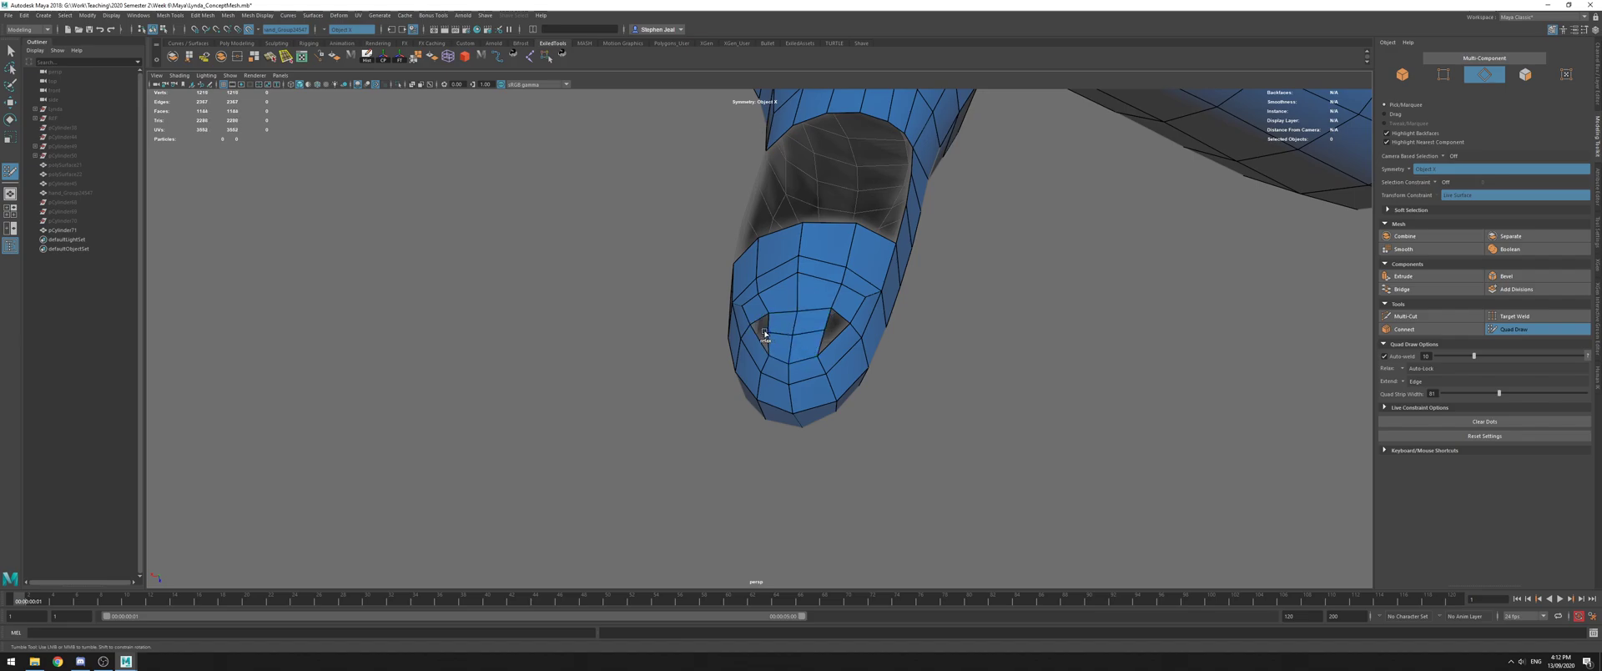
mouse_move(836, 338)
left_mouse_down("shift")
mouse_move(823, 329)
mouse_move(855, 331)
mouse_move(804, 335)
mouse_move(863, 322)
mouse_move(797, 269)
mouse_move(811, 227)
left_mouse_up("shift")
key("ctrl+z")
left_click_drag(748, 235, 710, 317, "alt")
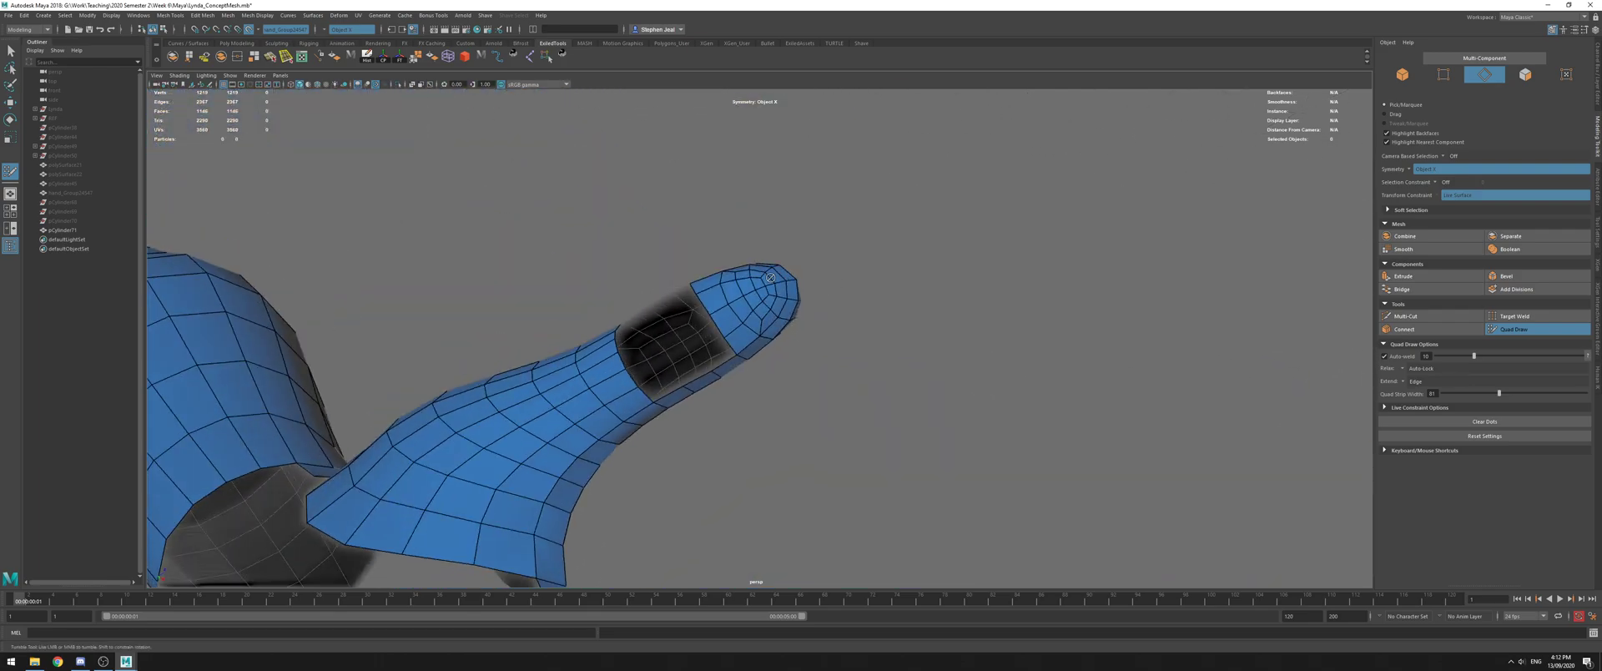
middle_click_drag(709, 317, 825, 267, "alt")
right_click_drag(824, 267, 884, 271, "alt")
mouse_move(884, 271)
left_mouse_down("alt")
mouse_move(693, 216)
mouse_move(910, 273)
left_mouse_up("alt")
Bridge the middle of the remaining thumb opening with two adjoining quads running from the tip to the thumb's base
key("q")
left_click(676, 197)
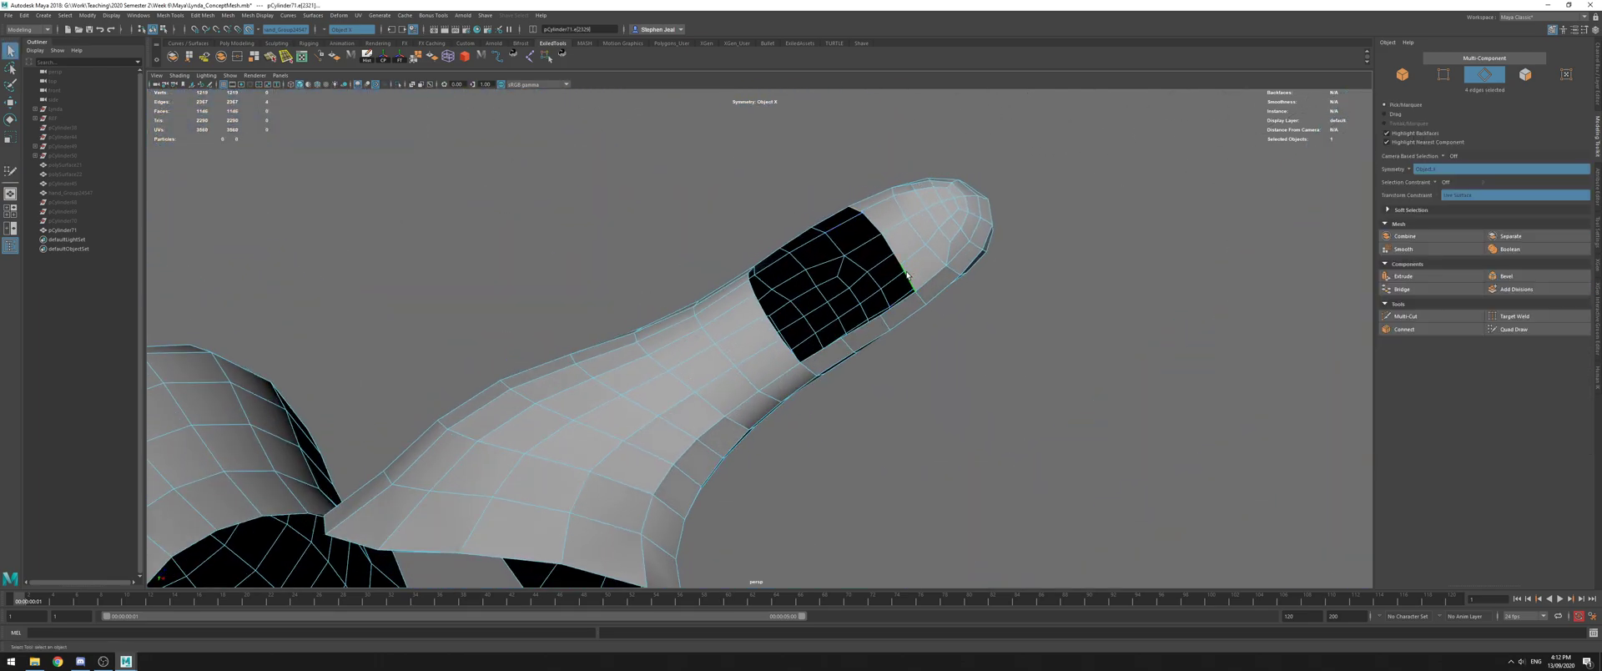
left_click_drag(751, 318, 701, 323, "alt")
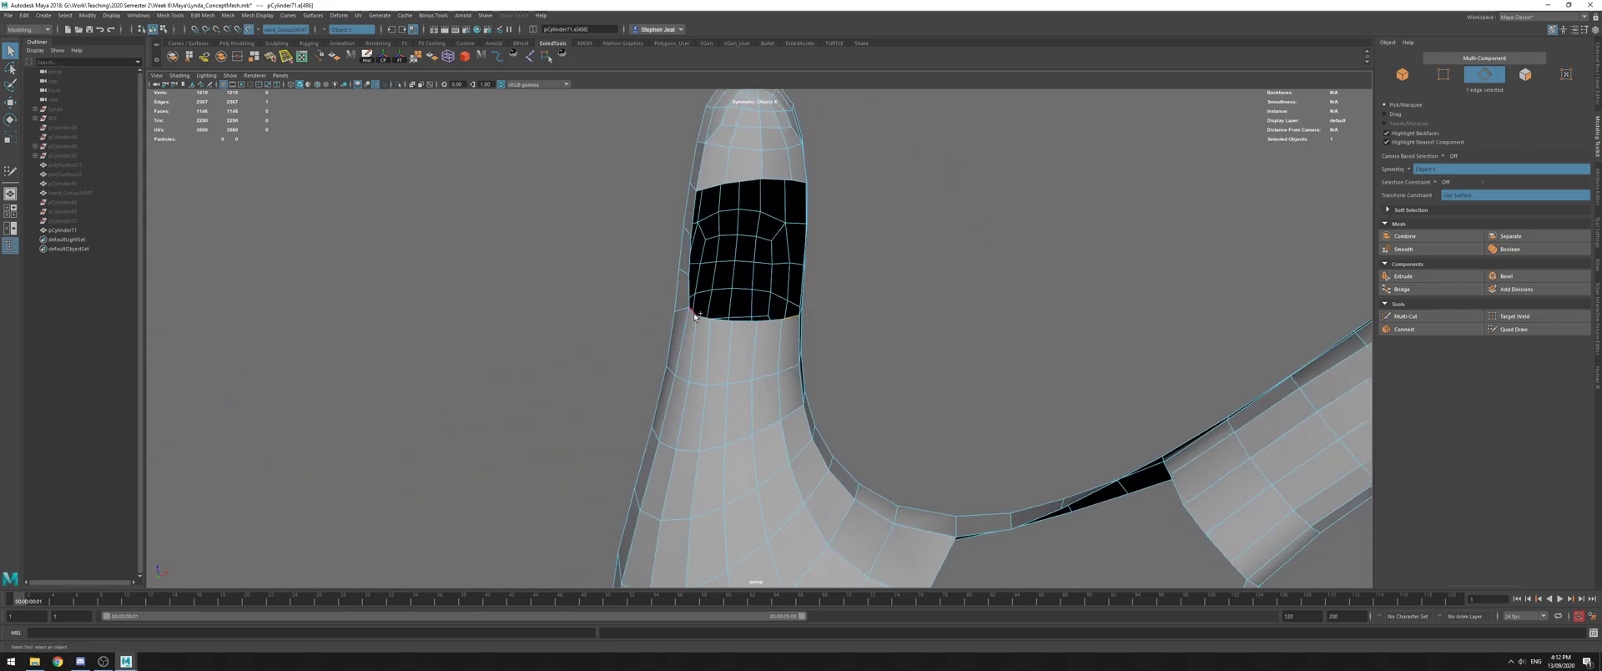
left_click(1512, 328)
mouse_move(835, 251)
left_mouse_down("alt")
mouse_move(818, 173)
mouse_move(742, 307)
left_mouse_up("alt")
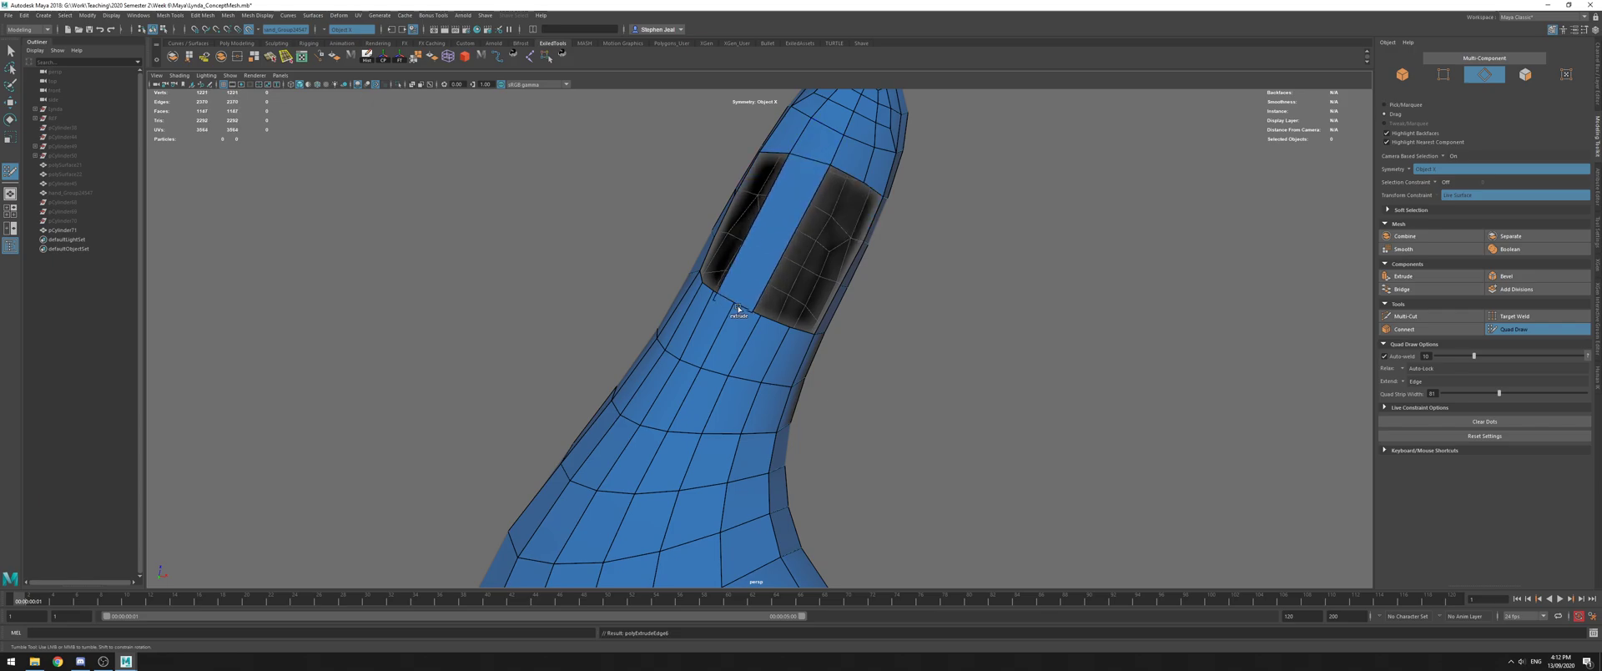
left_click_drag(847, 175, 774, 321)
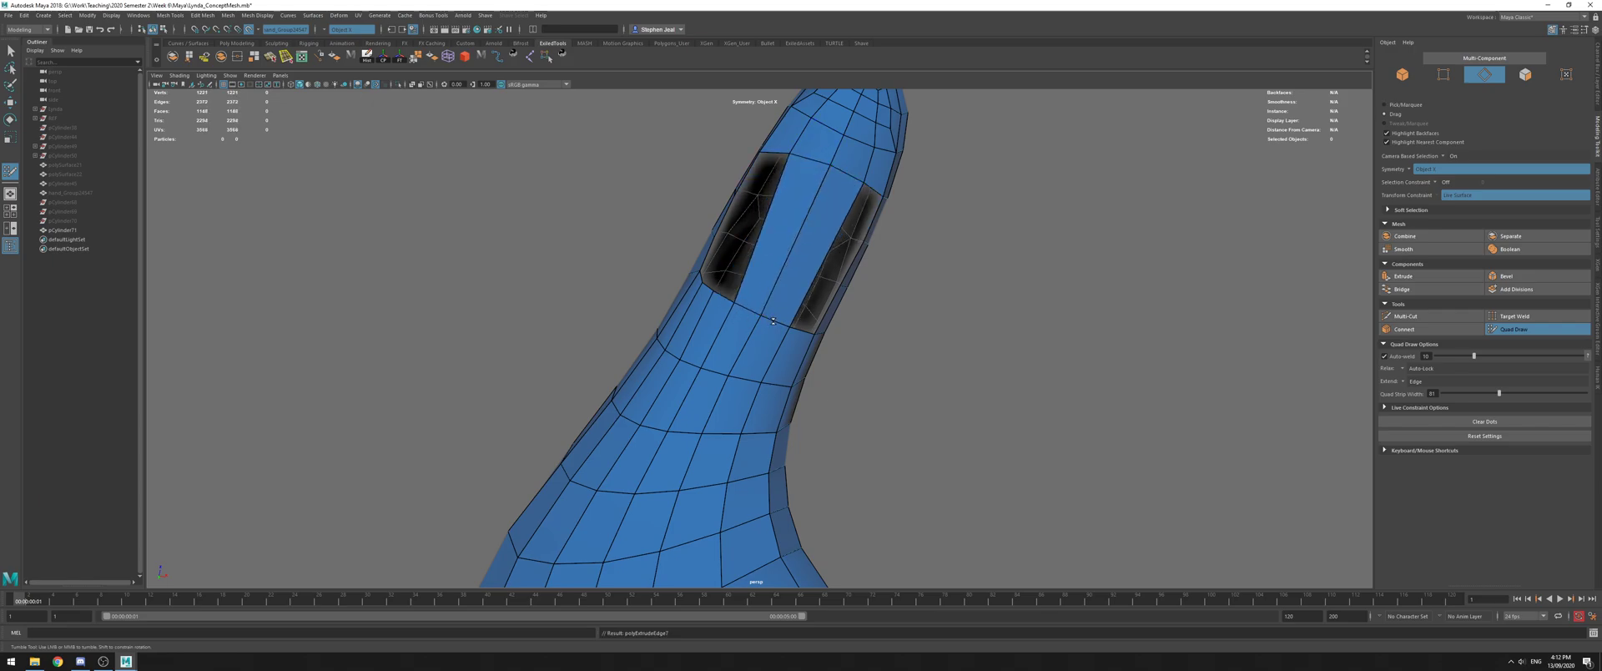
key("ctrl+z")
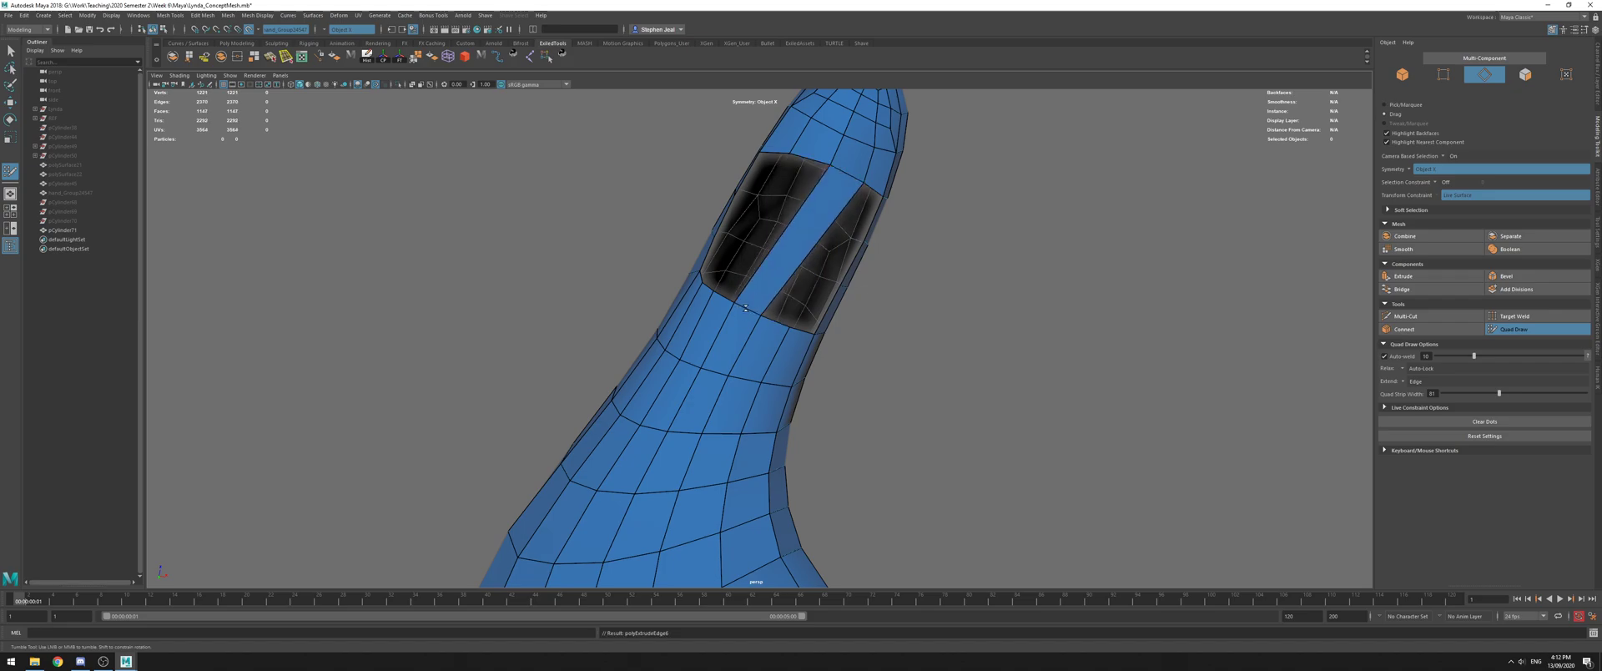
left_click_drag(811, 159, 743, 303)
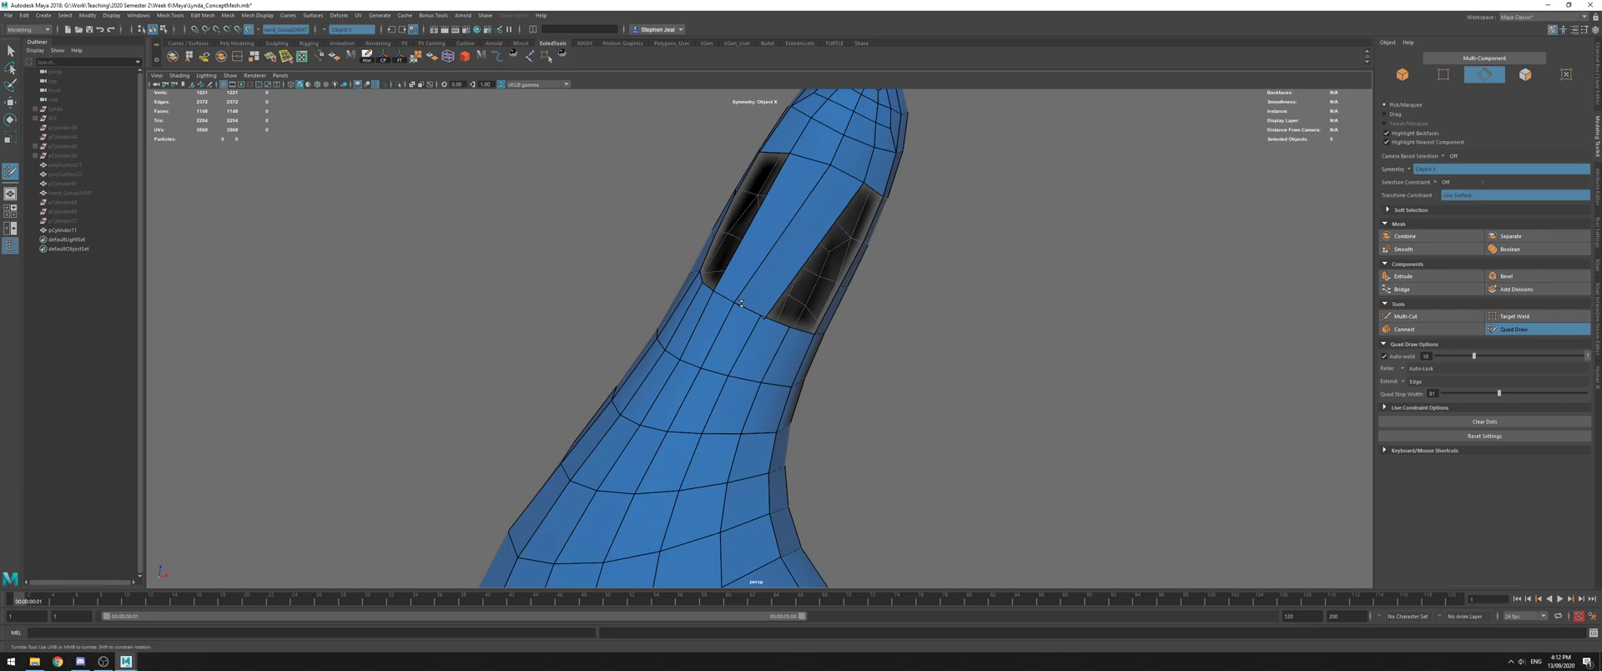
Insert an edge loop across the two bridging quads on the thumb
left_click_drag(863, 177, 813, 275, "alt")
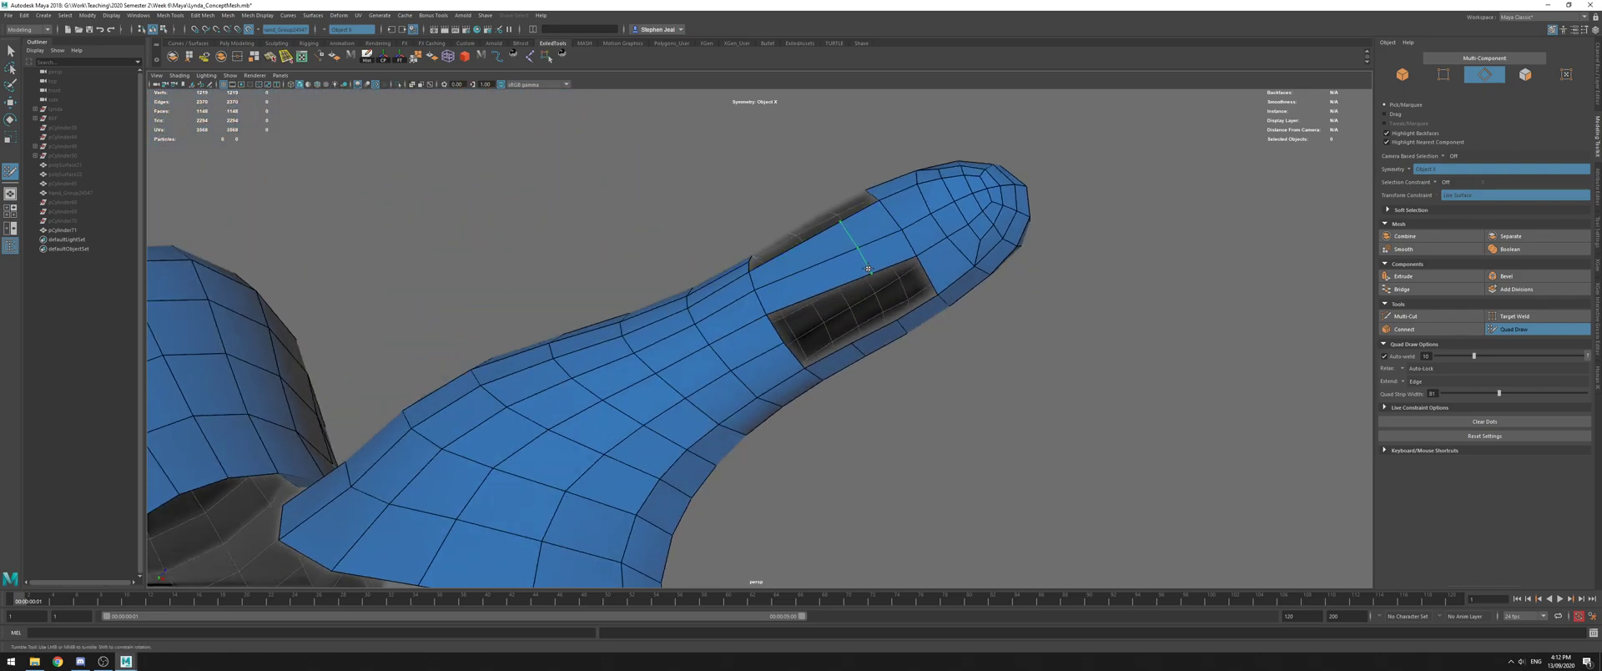
left_click(836, 275)
left_click_drag(836, 275, 762, 259, "alt")
Try to fill the gaps on both sides of the thumb bridge with quads, showing the sculpt again for reference
left_click(767, 260)
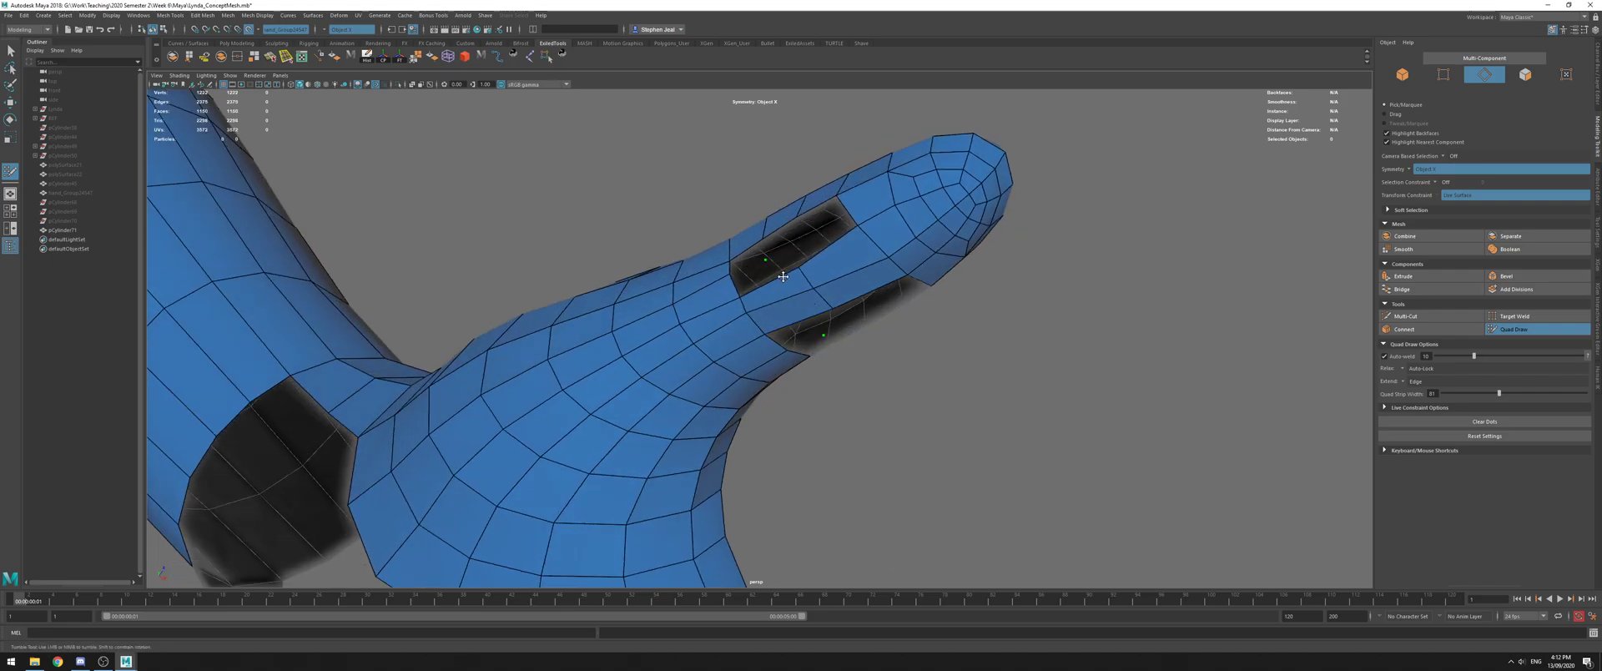
left_click(757, 281, "shift")
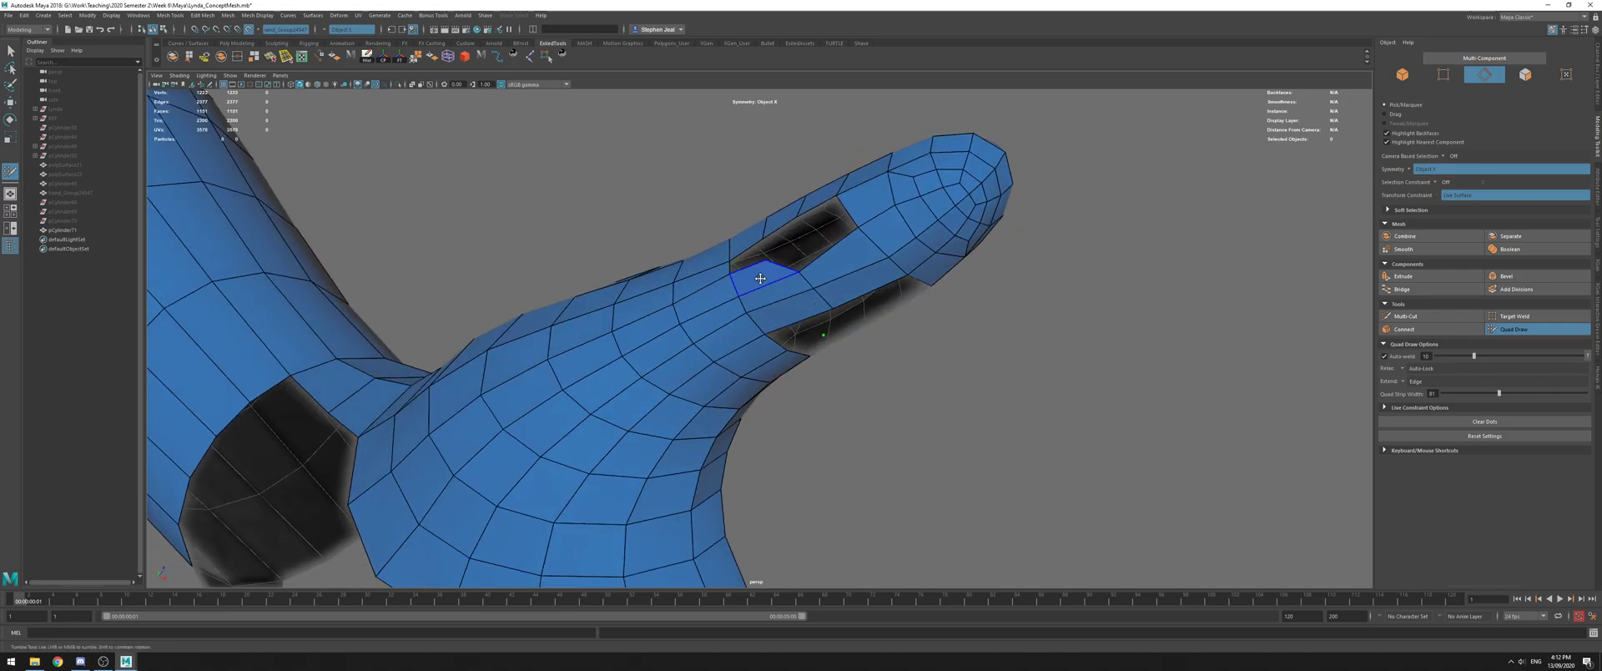
key("ctrl+shift+h")
left_click_drag(757, 281, 836, 281, "alt")
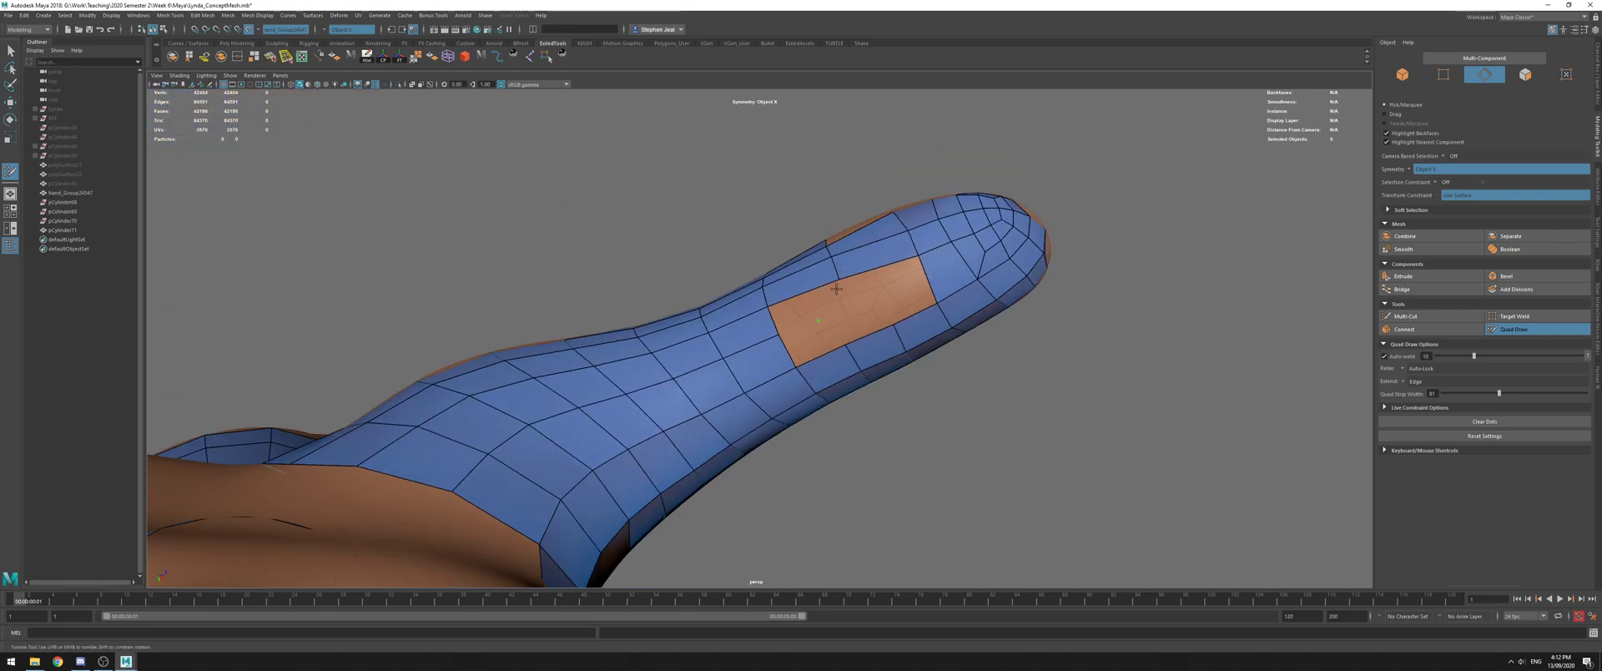
left_click(814, 311, "shift")
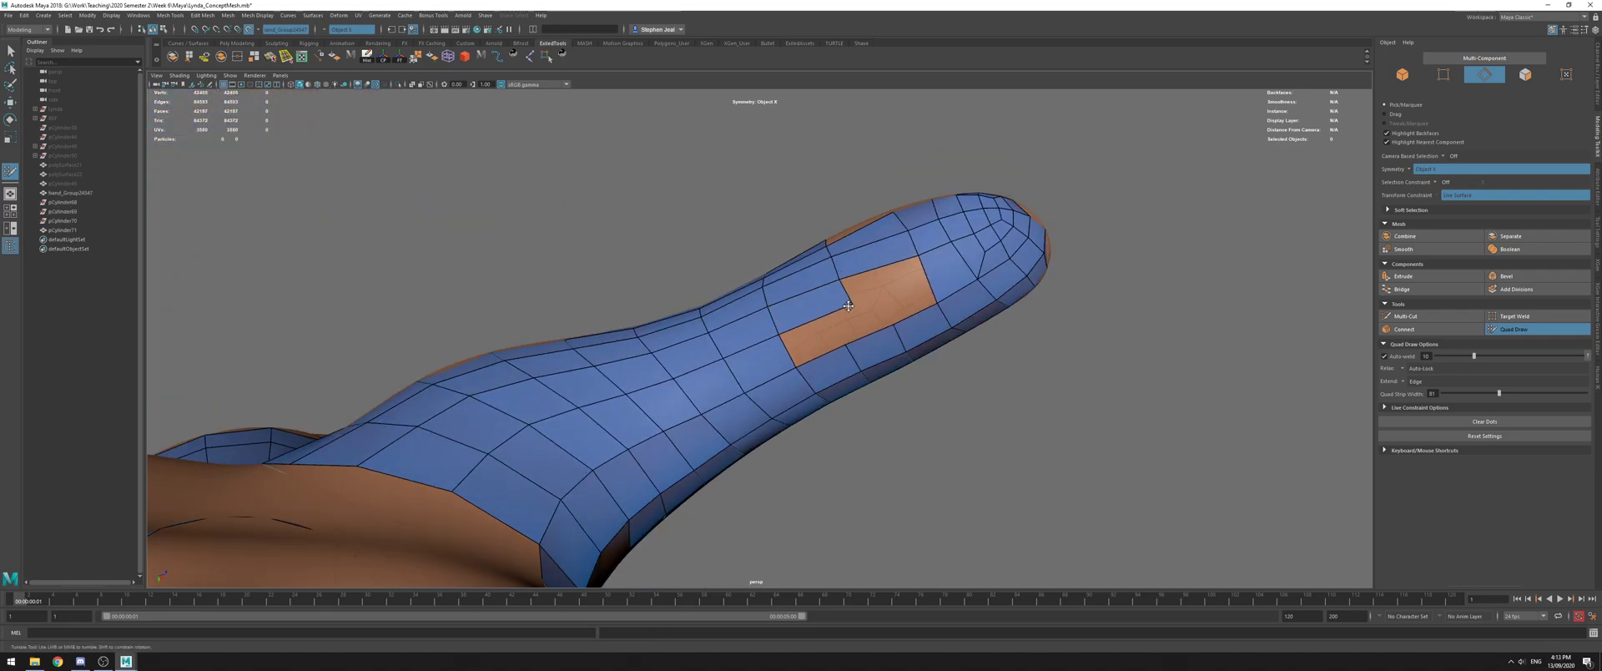
left_click(888, 276, "shift")
left_click_drag(874, 221, 868, 269, "alt")
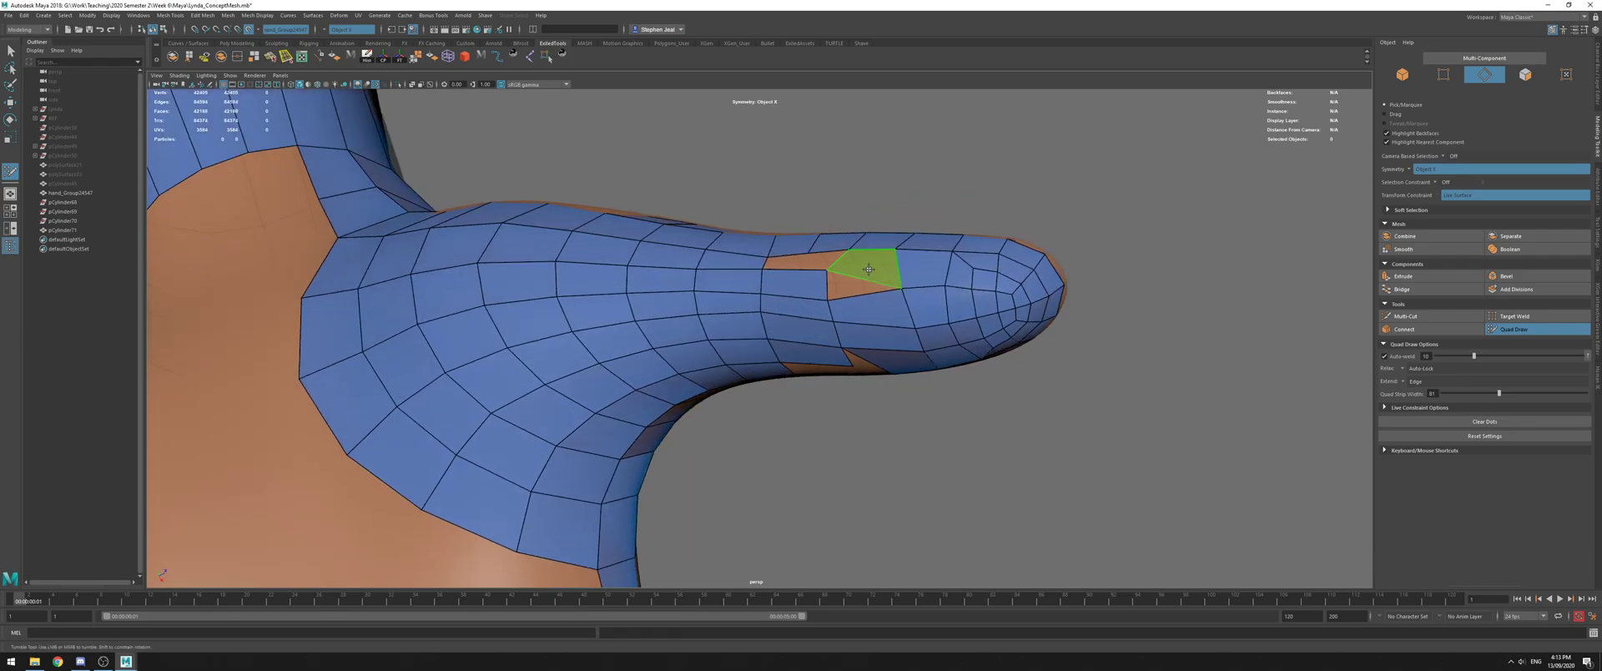
left_click(866, 284, "shift")
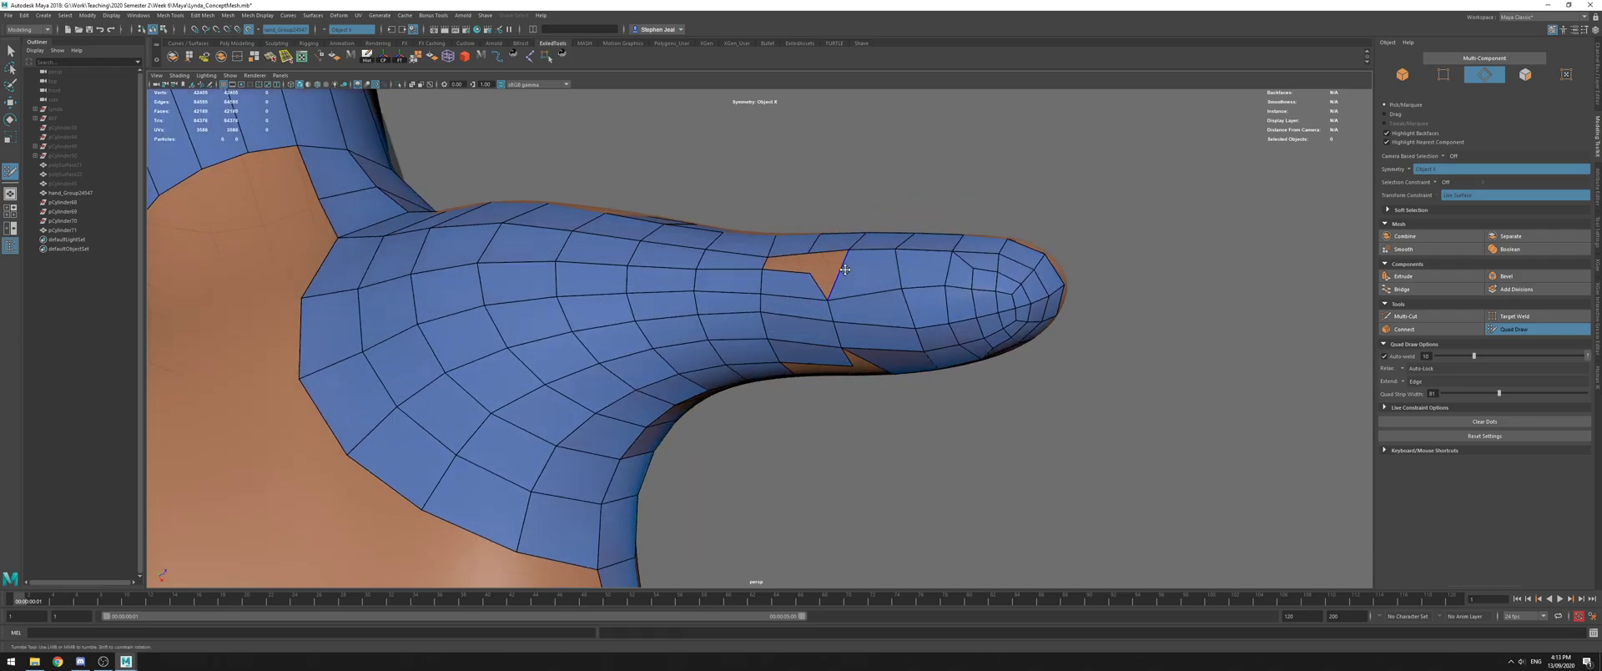
left_click(826, 267, "shift")
mouse_move(826, 268)
left_mouse_down("alt")
mouse_move(822, 322)
mouse_move(862, 332)
mouse_move(729, 318)
mouse_move(884, 231)
mouse_move(713, 263)
mouse_move(823, 310)
left_mouse_up("alt")
left_click(860, 313, "shift")
scroll(824, 310, "up", 3)
Undo the last fills beside the thumb bridge and hide the sculpt again
key("ctrl+z")
key("ctrl+z")
key("ctrl+z")
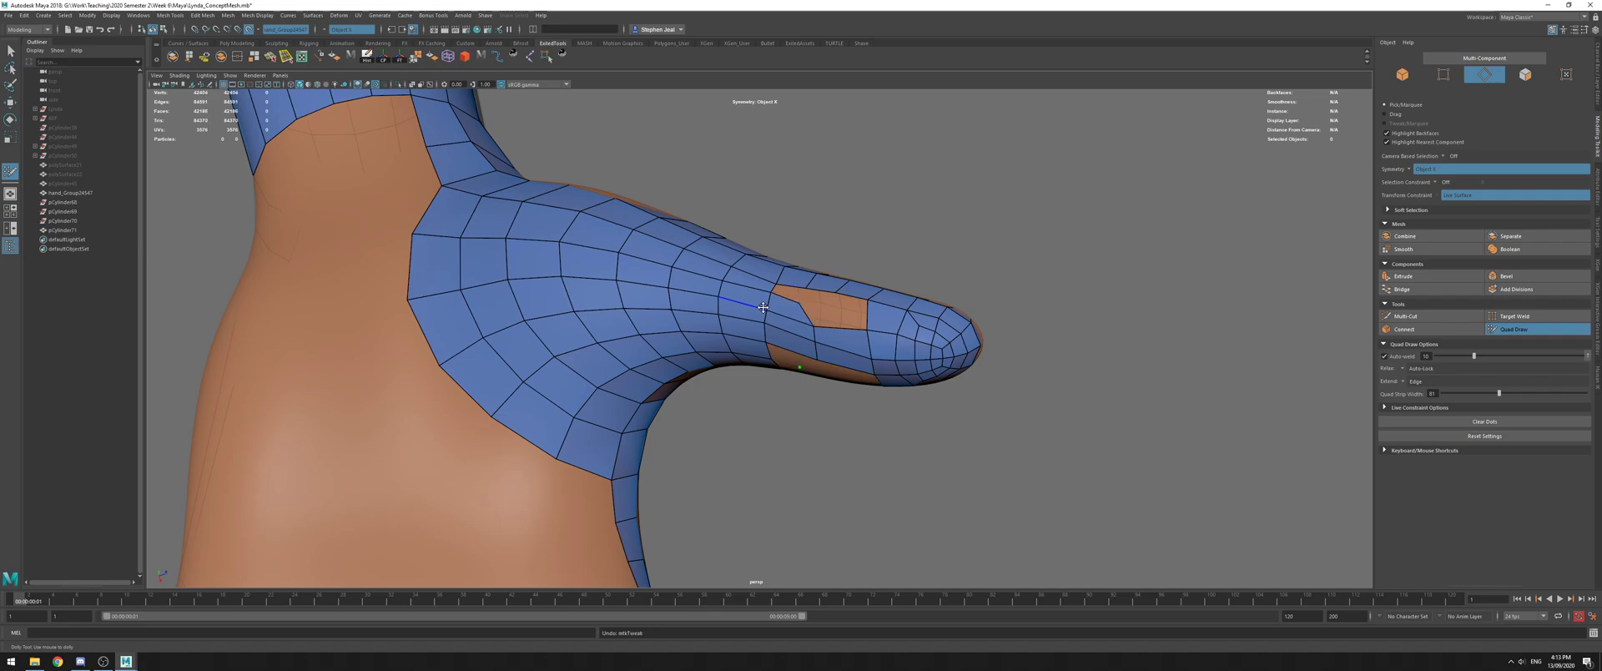
key("alt+h")
left_click_drag(831, 354, 835, 334, "alt")
key("ctrl+z")
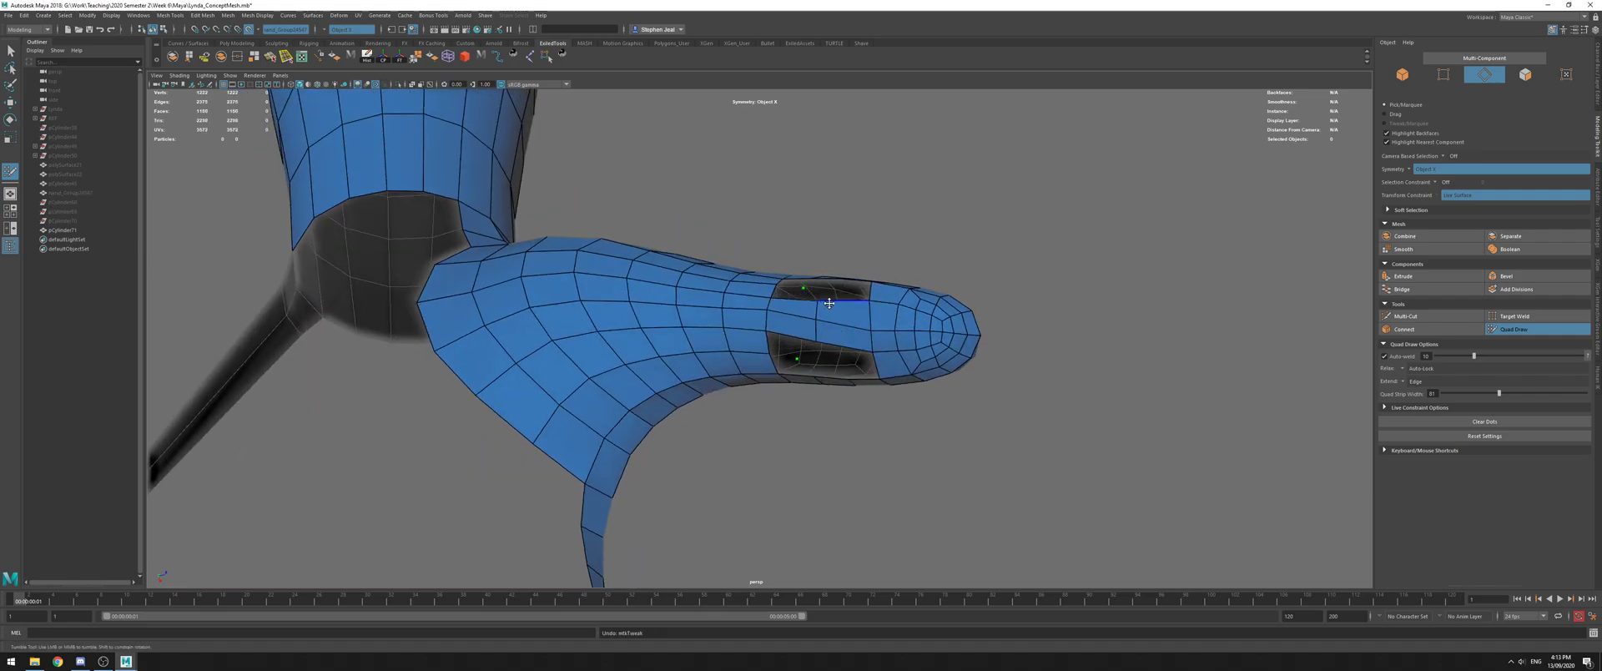
key("shift+z")
Delete unwanted elements near the thumb's tip and insert an edge loop there
left_click_drag(807, 356, 992, 359, "alt")
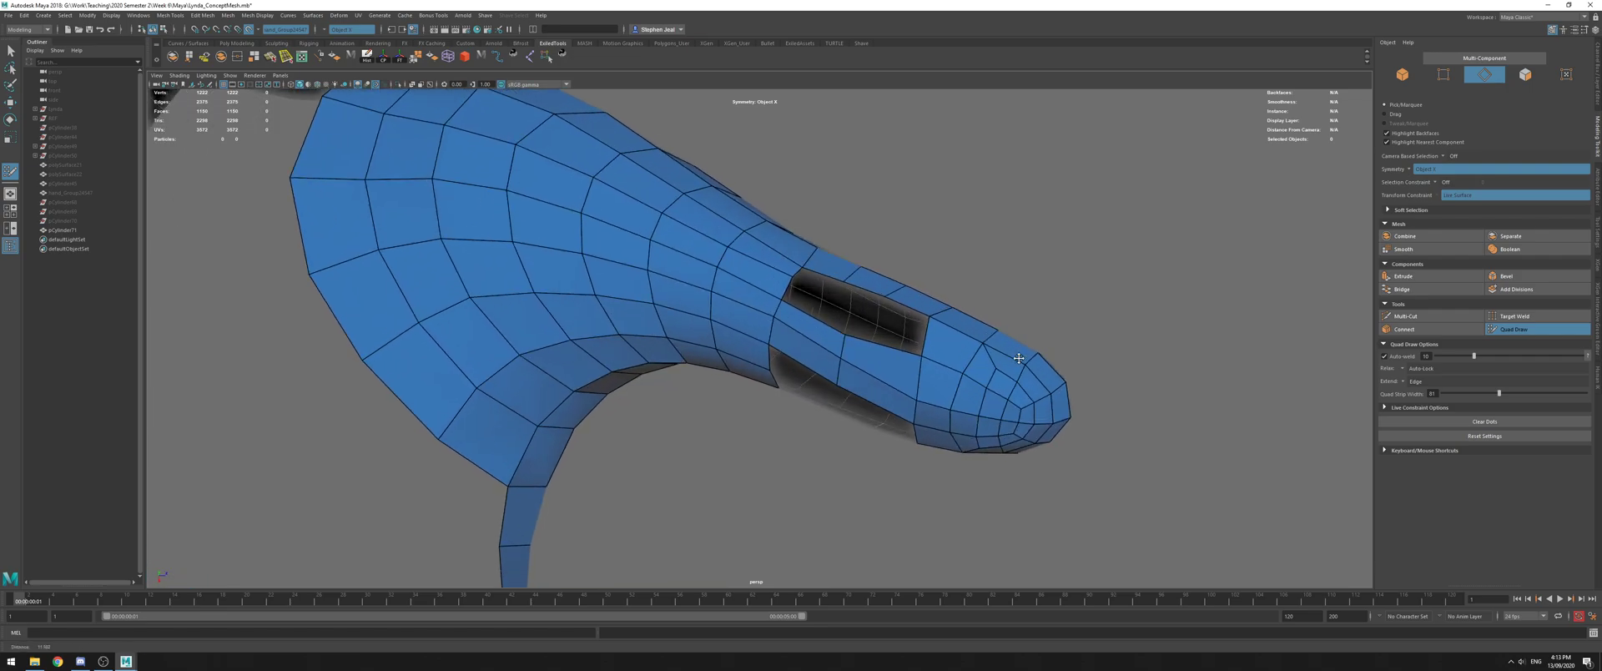
right_click_drag(992, 359, 1017, 344, "alt")
middle_click_drag(1016, 344, 969, 295, "alt")
left_click(901, 301, "ctrl+shift")
left_click_drag(884, 321, 892, 279, "alt")
left_click(883, 309, "ctrl+shift")
left_click_drag(985, 299, 867, 292, "alt")
left_click(921, 378, "ctrl")
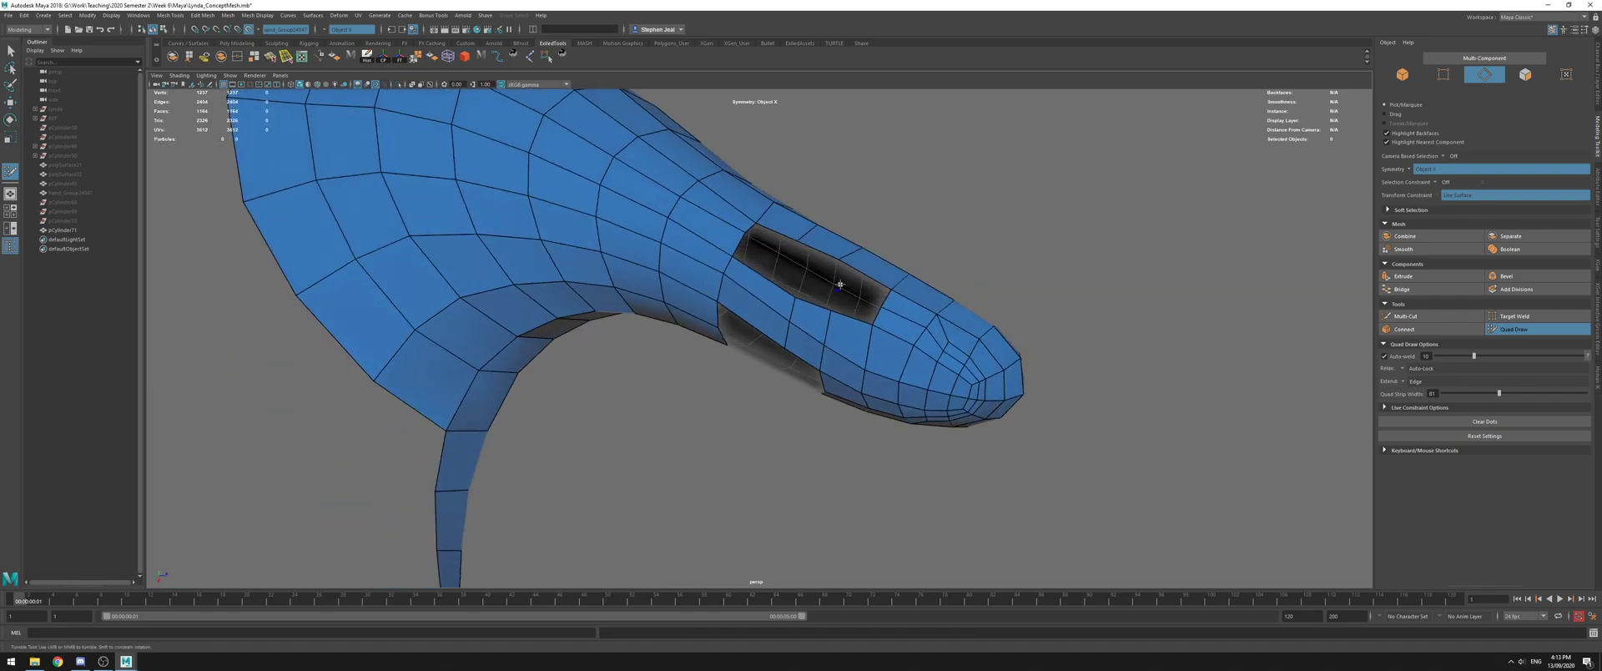
Fill the gap on one side of the thumb bridge with quads, showing the sculpt again
left_click(852, 308, "shift")
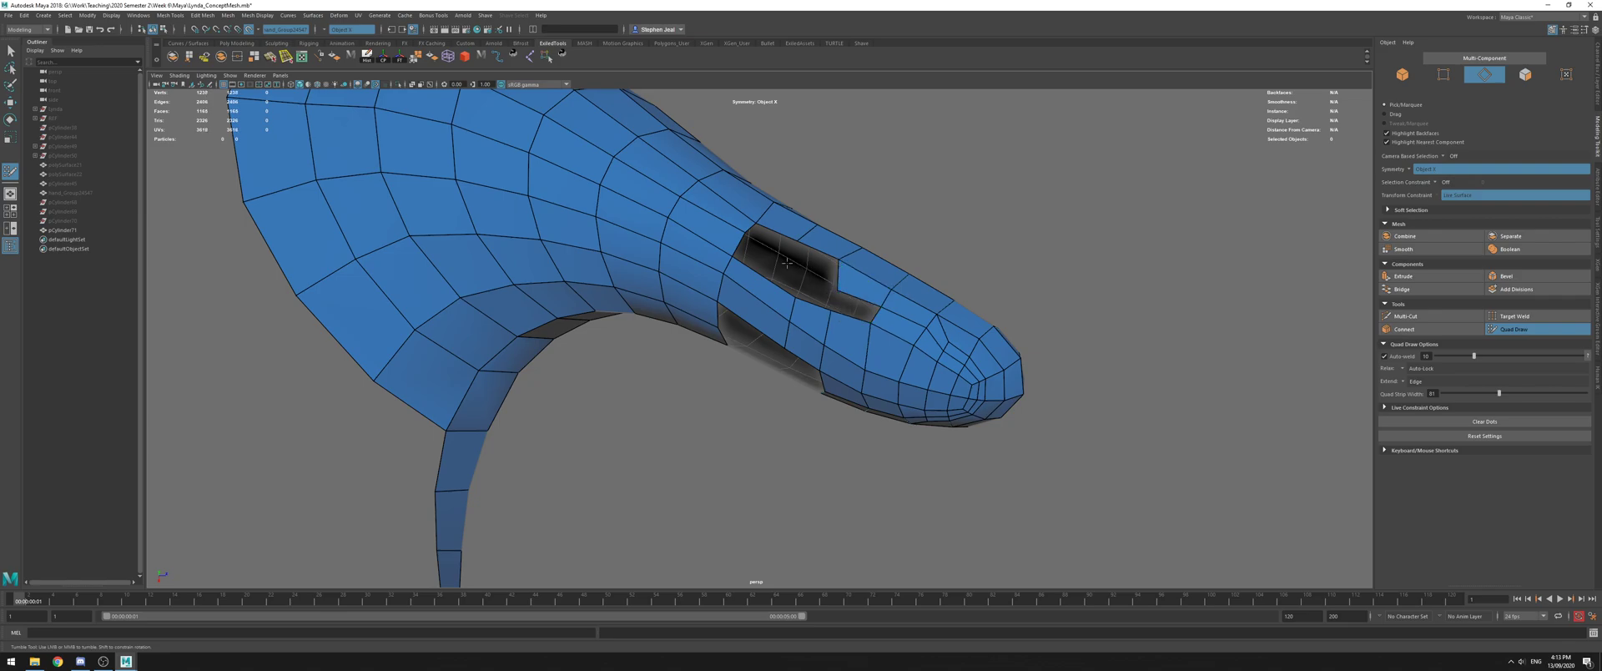
key("ctrl+shift+h")
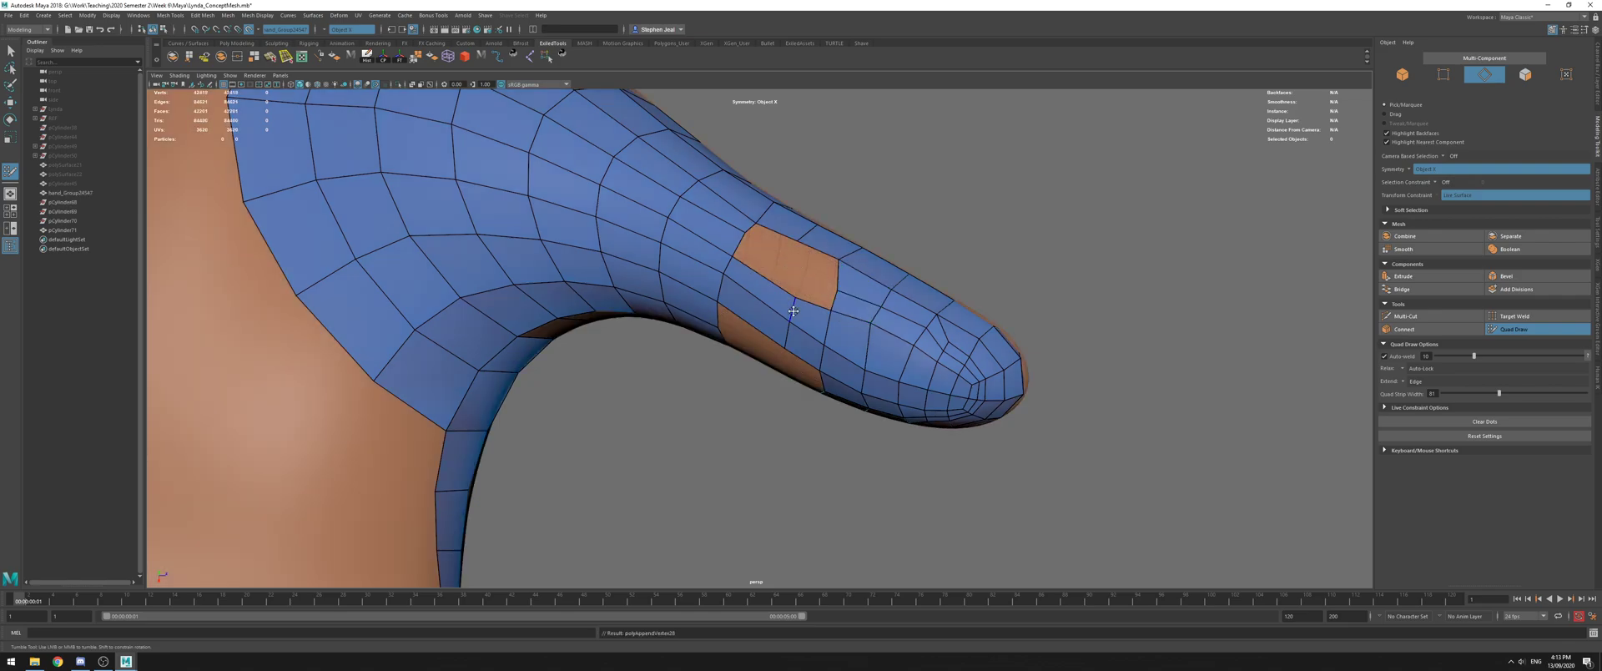
left_click(772, 241, "shift")
left_click(816, 262, "shift")
left_click(806, 283, "shift")
left_click(762, 266, "shift")
Fill the gap on the opposite side of the thumb bridge with four quads
left_click_drag(795, 336, 795, 286, "alt")
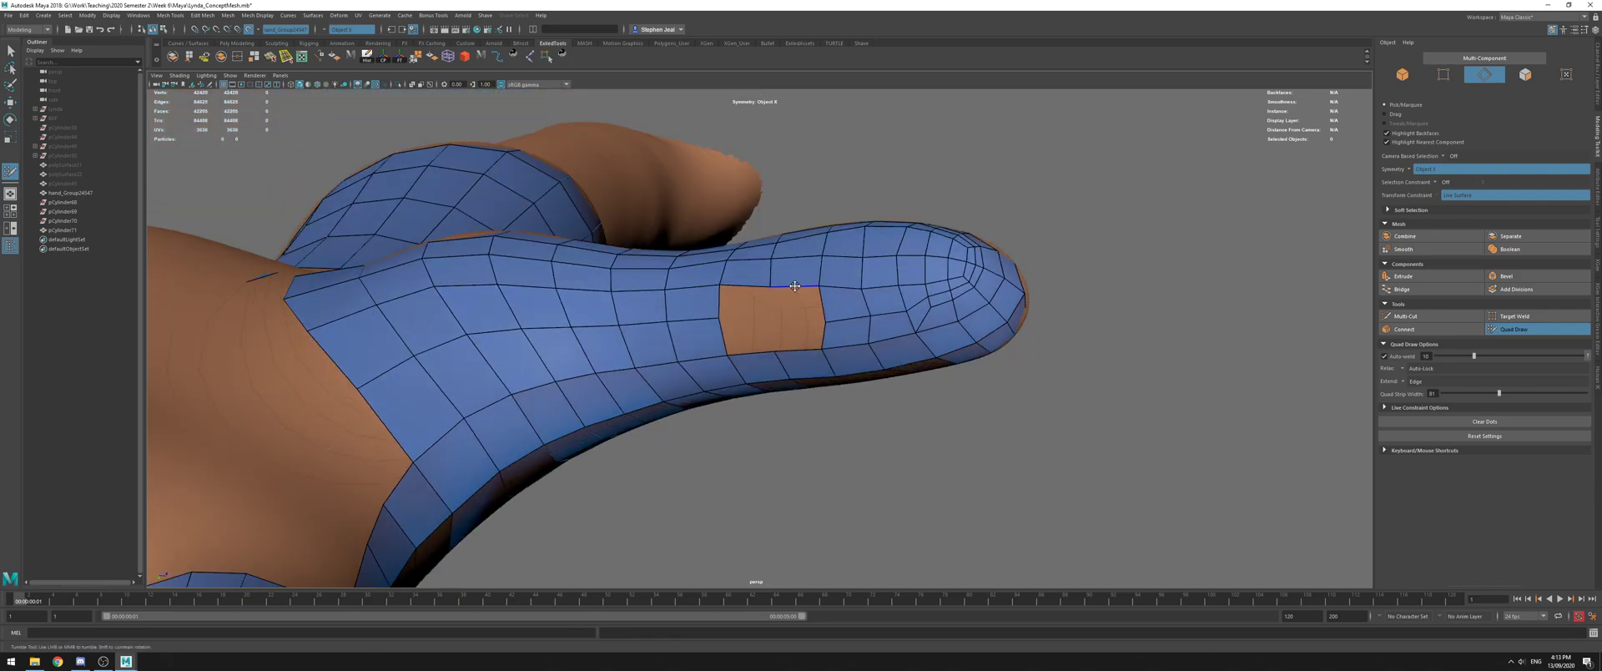
left_click(748, 303, "shift")
left_click(795, 304, "shift")
left_click(799, 334, "shift")
left_click(750, 335, "shift")
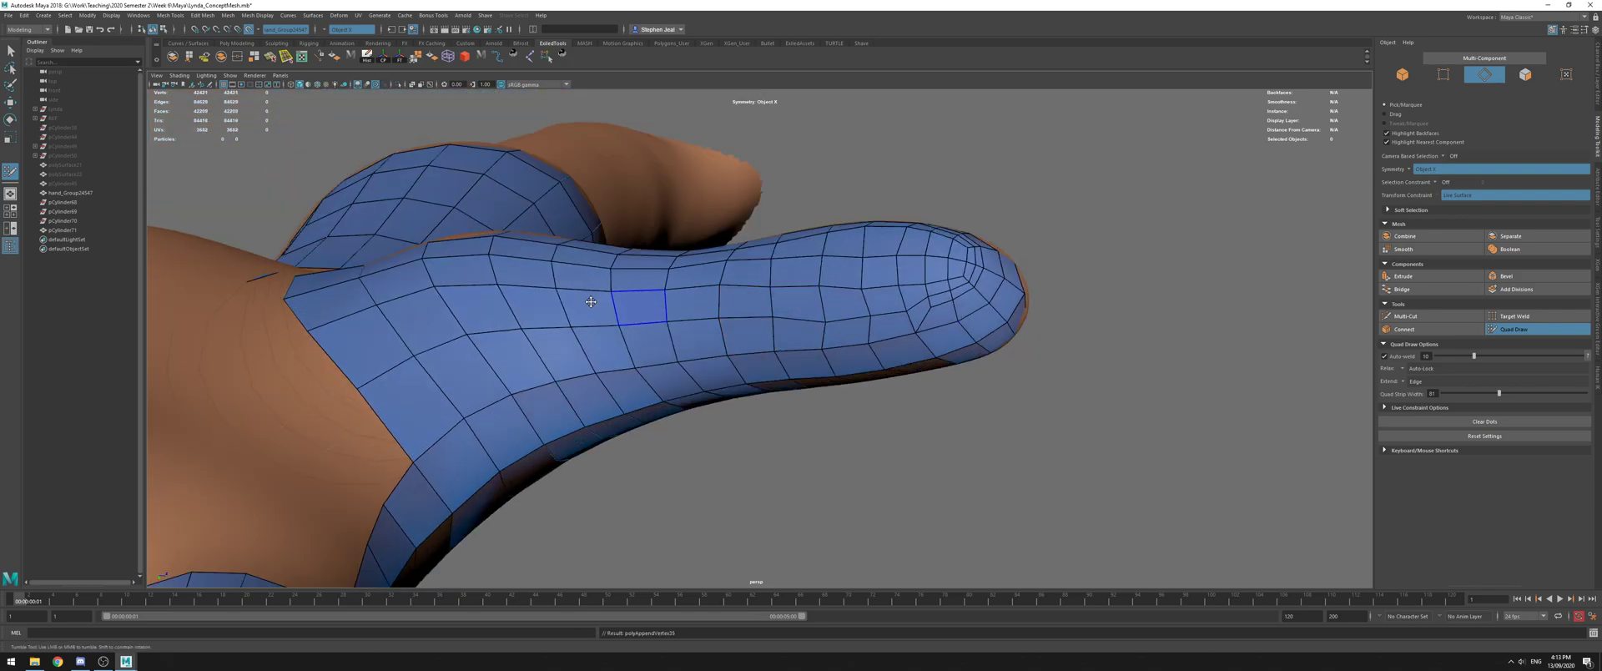
Relax the new quads along the thumb and toward its base
left_click_drag(645, 305, 711, 323, "alt")
left_click_drag(860, 367, 731, 338, "alt")
left_click_drag(822, 357, 878, 324, "alt")
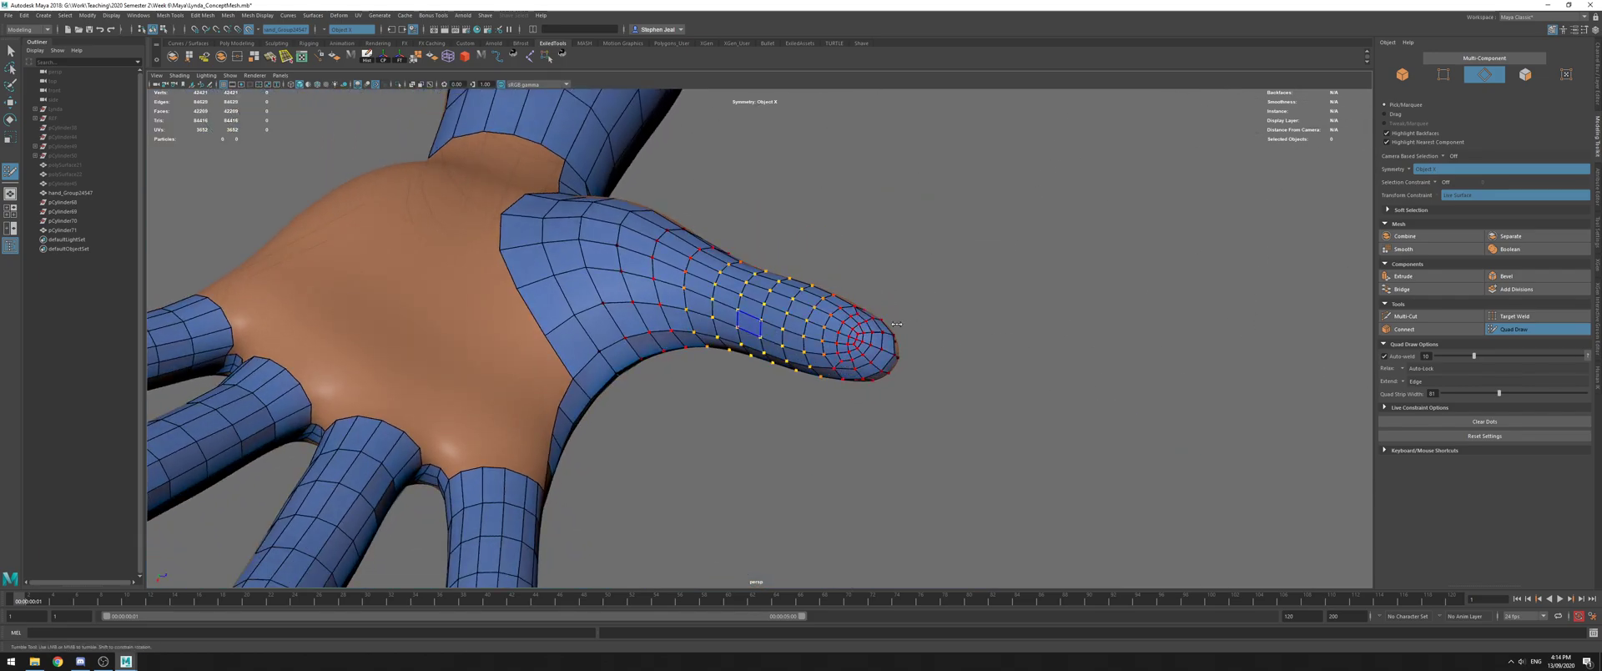
left_click_drag(625, 243, 573, 265, "shift")
Leave Quad Draw and select the whole retopology mesh, including its stray piece away from the arm
right_click_drag(867, 376, 634, 350, "alt")
left_click_drag(635, 351, 853, 256, "alt")
right_click_drag(831, 265, 853, 269, "alt")
left_click_drag(853, 269, 845, 218, "alt")
right_click_drag(709, 201, 745, 204, "alt")
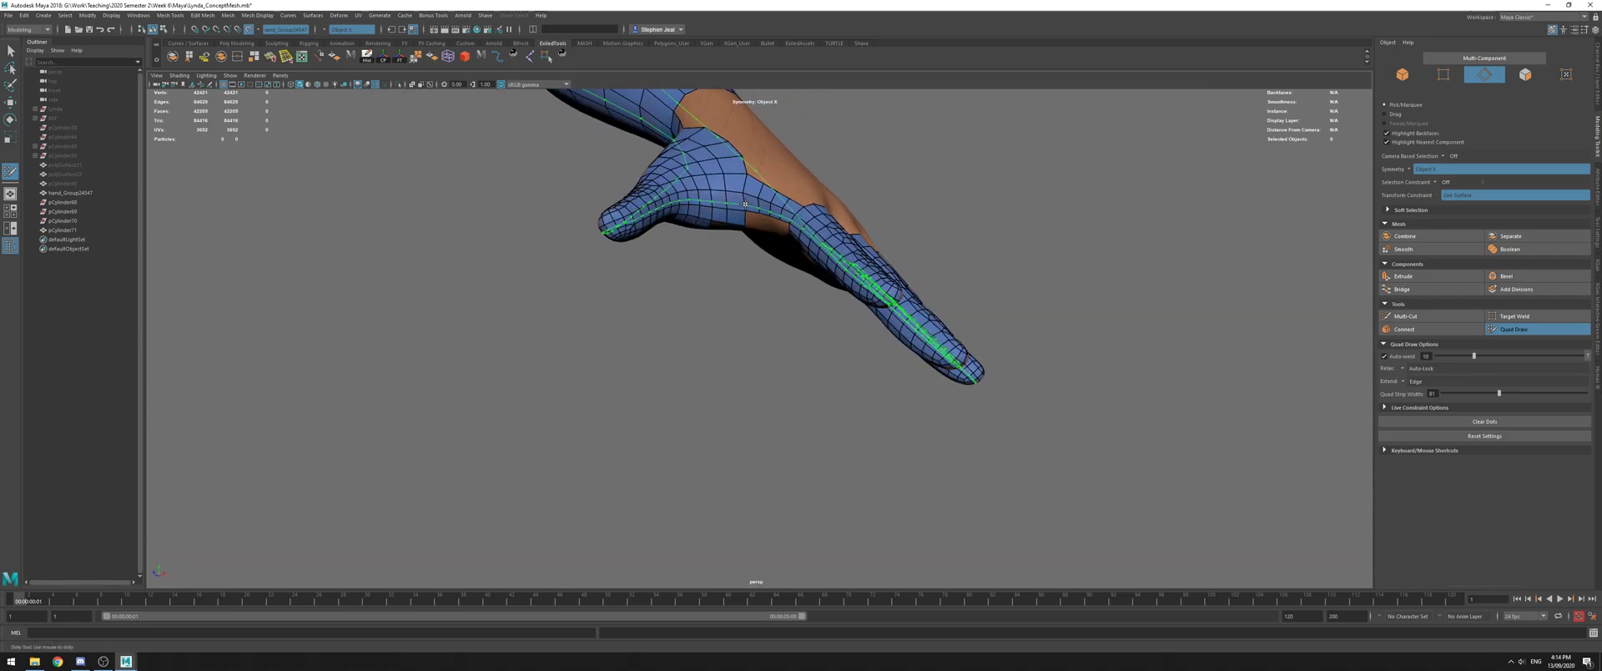
mouse_move(822, 204)
left_mouse_down("alt")
mouse_move(725, 264)
mouse_move(834, 246)
left_mouse_up("alt")
mouse_move(834, 246)
right_mouse_down("alt")
mouse_move(597, 114)
mouse_move(756, 242)
mouse_move(873, 178)
right_mouse_up("alt")
key("q")
left_click_drag(873, 179, 976, 192, "alt")
right_click_drag(976, 192, 534, 401, "alt")
middle_click_drag(534, 400, 969, 240, "alt")
left_click_drag(786, 314, 837, 322)
middle_click_drag(837, 322, 642, 323, "alt")
left_click(537, 293)
mouse_move(537, 293)
right_mouse_down()
mouse_move(539, 318)
mouse_move(537, 293)
right_mouse_up()
left_click(489, 303)
right_click_drag(701, 317, 590, 275, "alt")
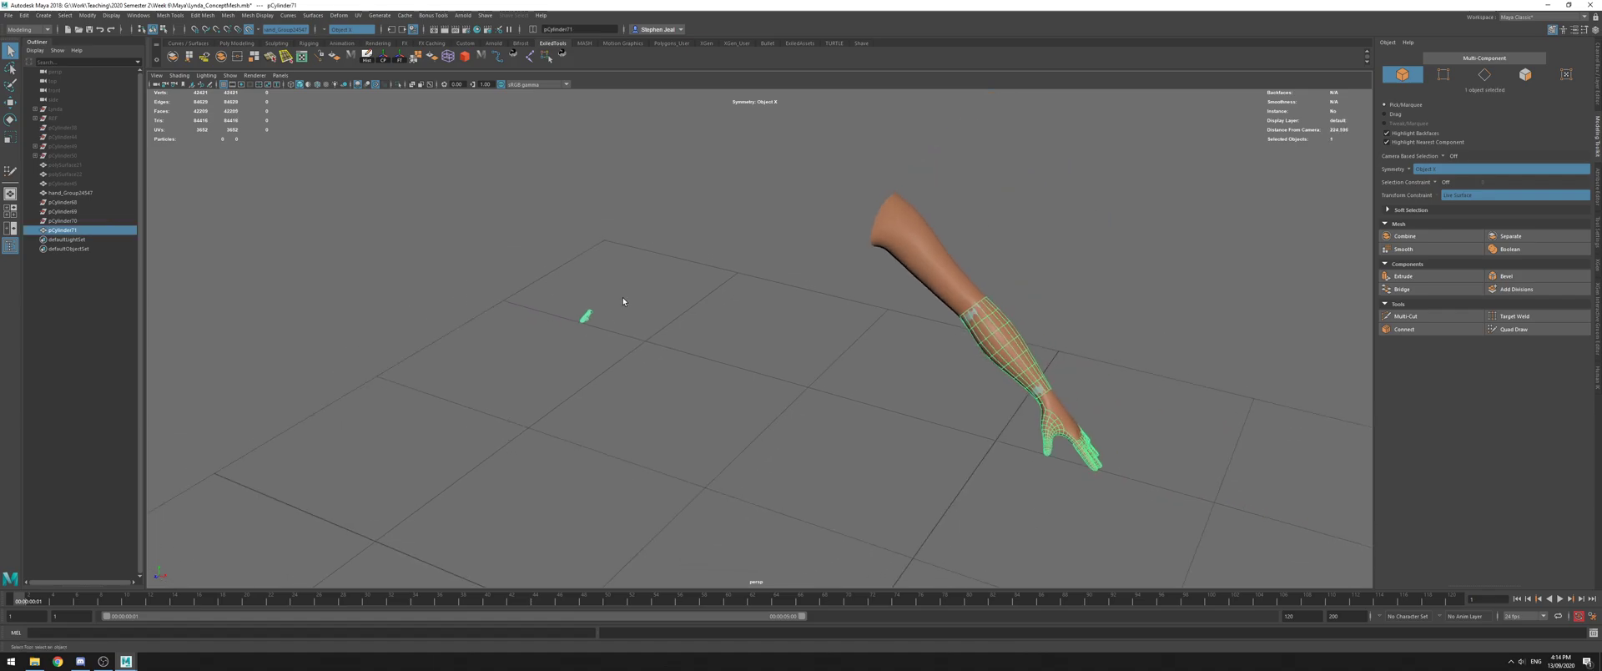
Turn symmetry off and delete the stray faces lying away from the arm
right_click_drag(751, 411, 689, 354, "ctrl+shift")
key("F11")
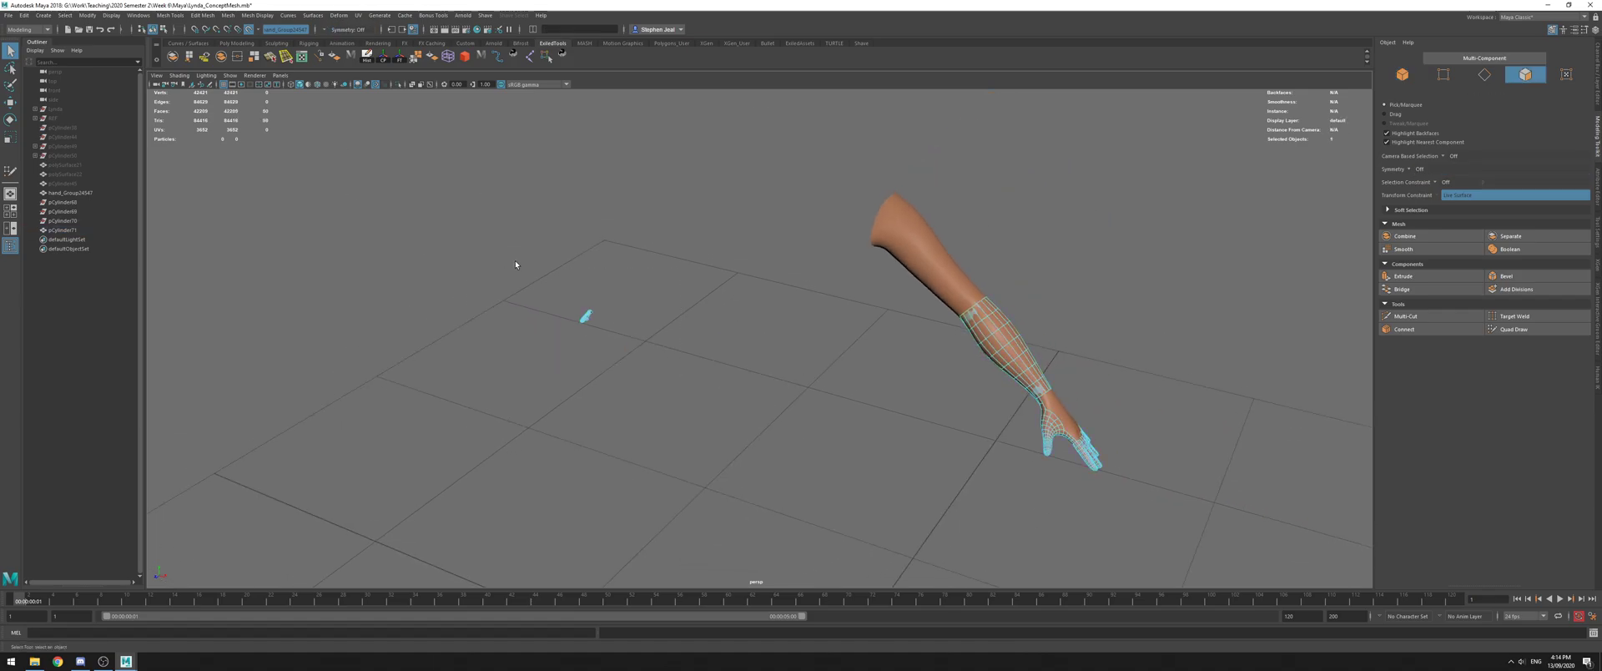
key("F8")
key("f")
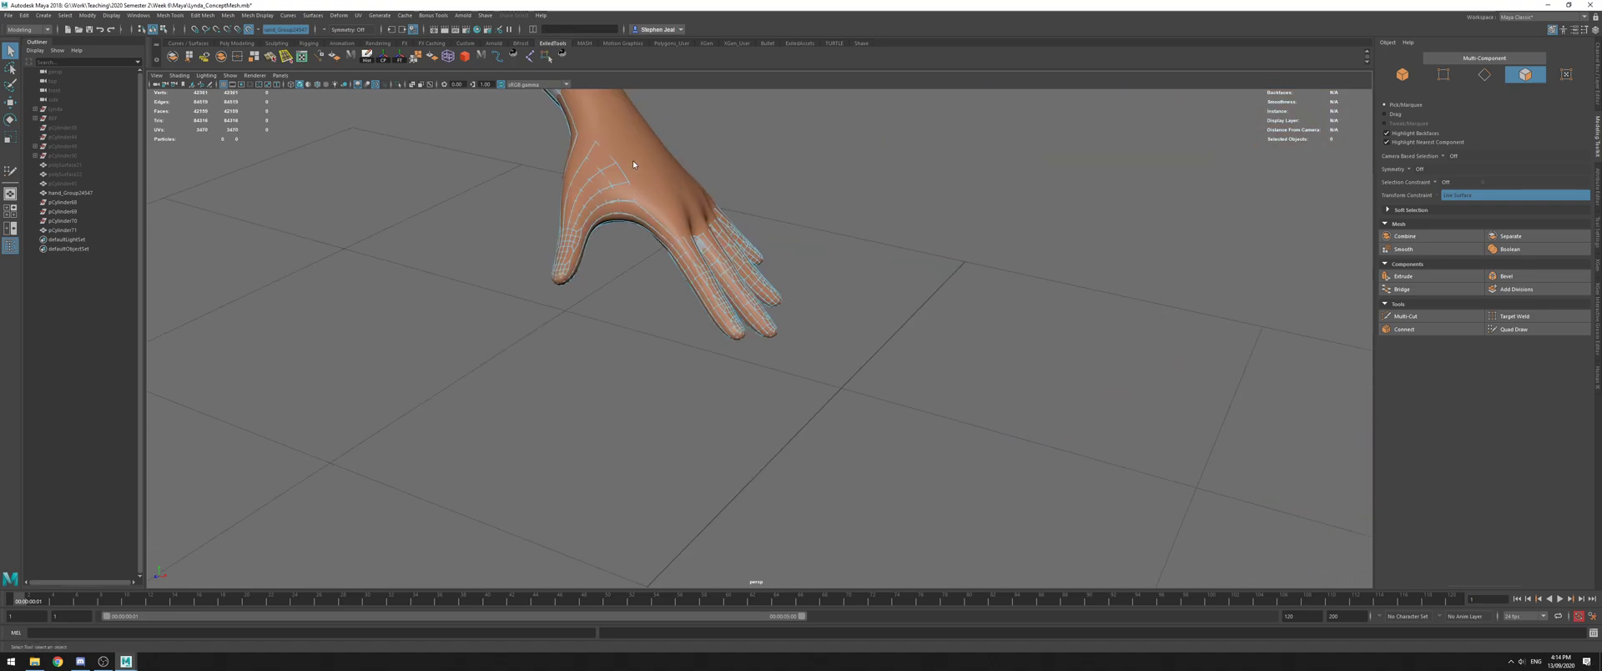
Save the scene and reactivate Quad Draw on the retopology mesh, facing the open palm
key("ctrl+s")
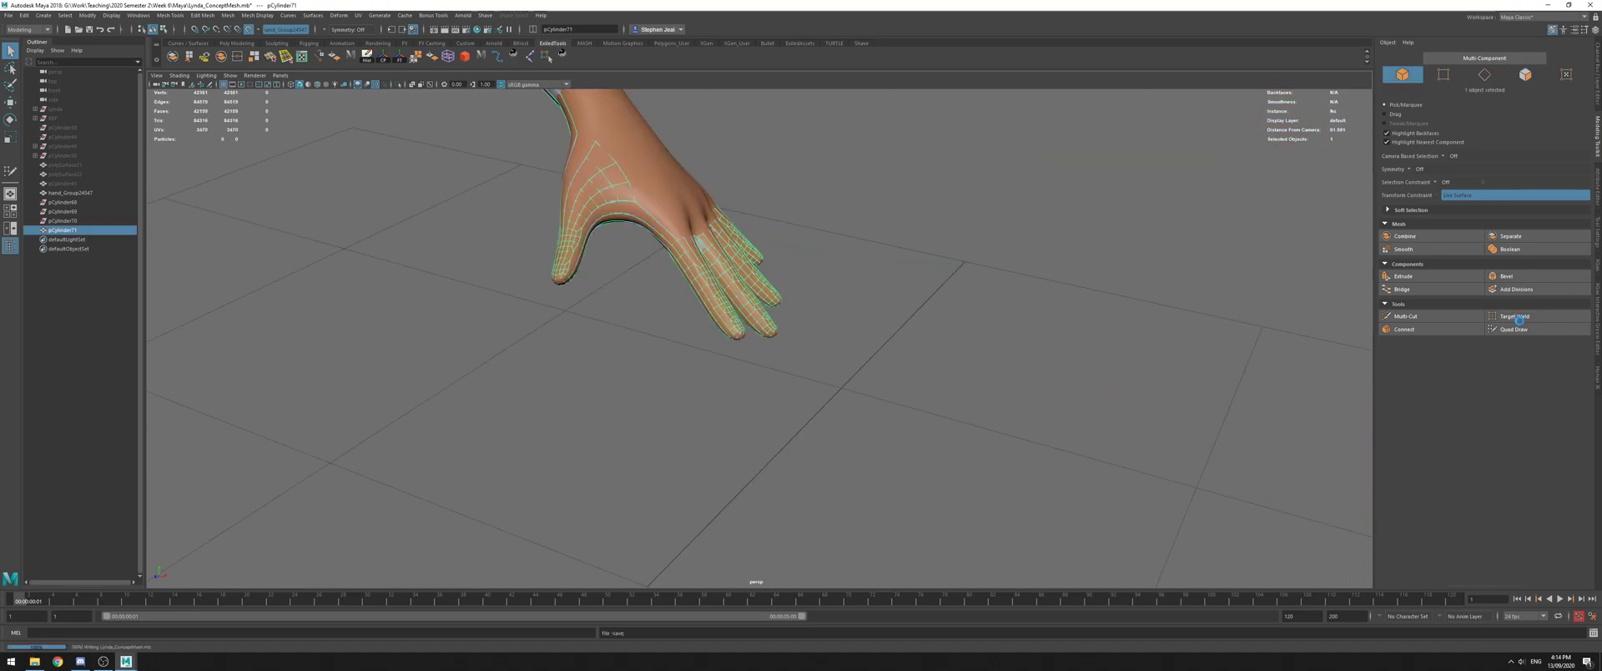
left_click(1549, 328)
mouse_move(1185, 275)
left_mouse_down("alt")
mouse_move(1118, 259)
mouse_move(1150, 236)
left_mouse_up("alt")
middle_click_drag(1150, 236, 1335, 450, "alt")
mouse_move(918, 292)
right_mouse_down("alt")
mouse_move(1033, 302)
mouse_move(926, 292)
right_mouse_up("alt")
left_click_drag(1168, 317, 916, 329, "alt")
middle_click_drag(916, 328, 1101, 434, "alt")
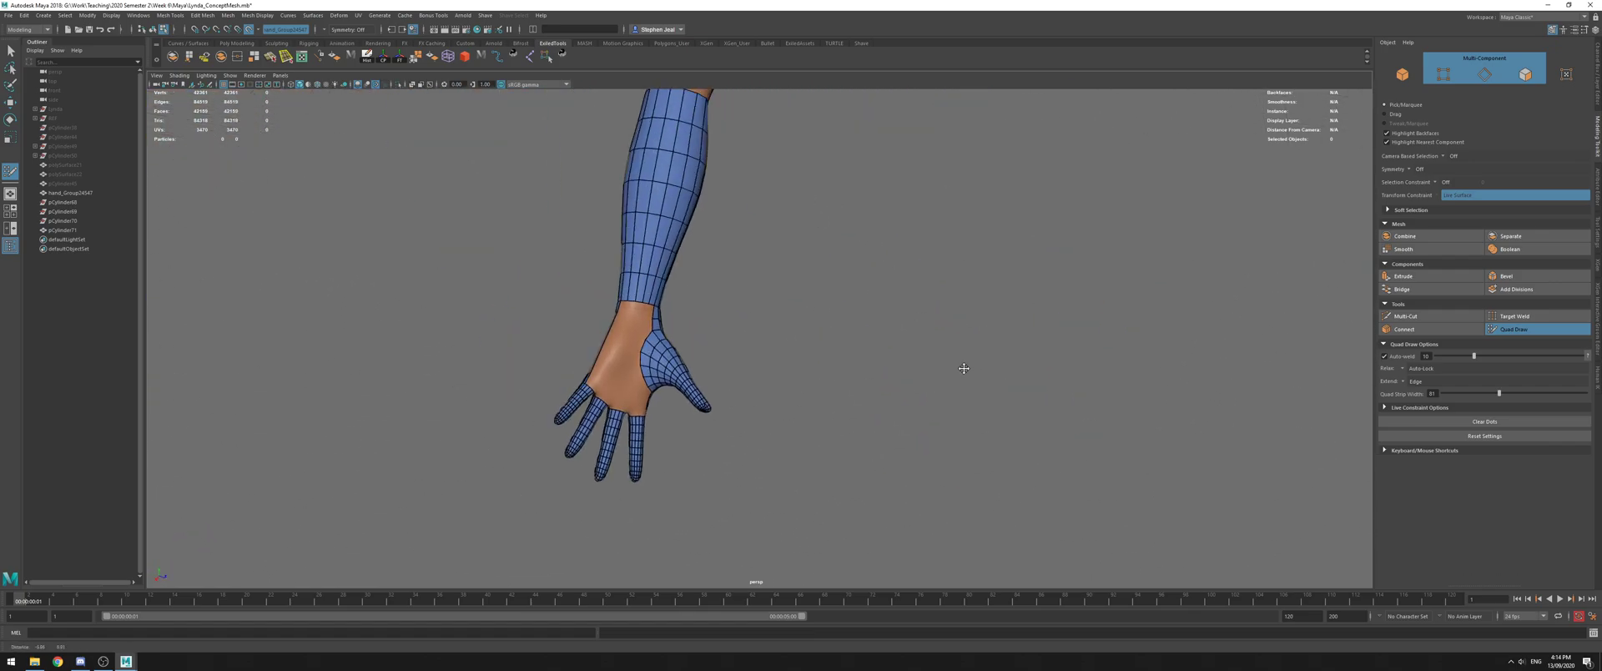
middle_click_drag(858, 348, 858, 262, "alt")
right_click_drag(858, 275, 943, 287, "alt")
middle_click_drag(901, 334, 918, 282, "alt")
Leave Quad Draw to bring the palm closer in the perspective view, and reactivate Quad Draw on the retopology mesh
key("q")
right_click_drag(876, 313, 893, 304)
key("space")
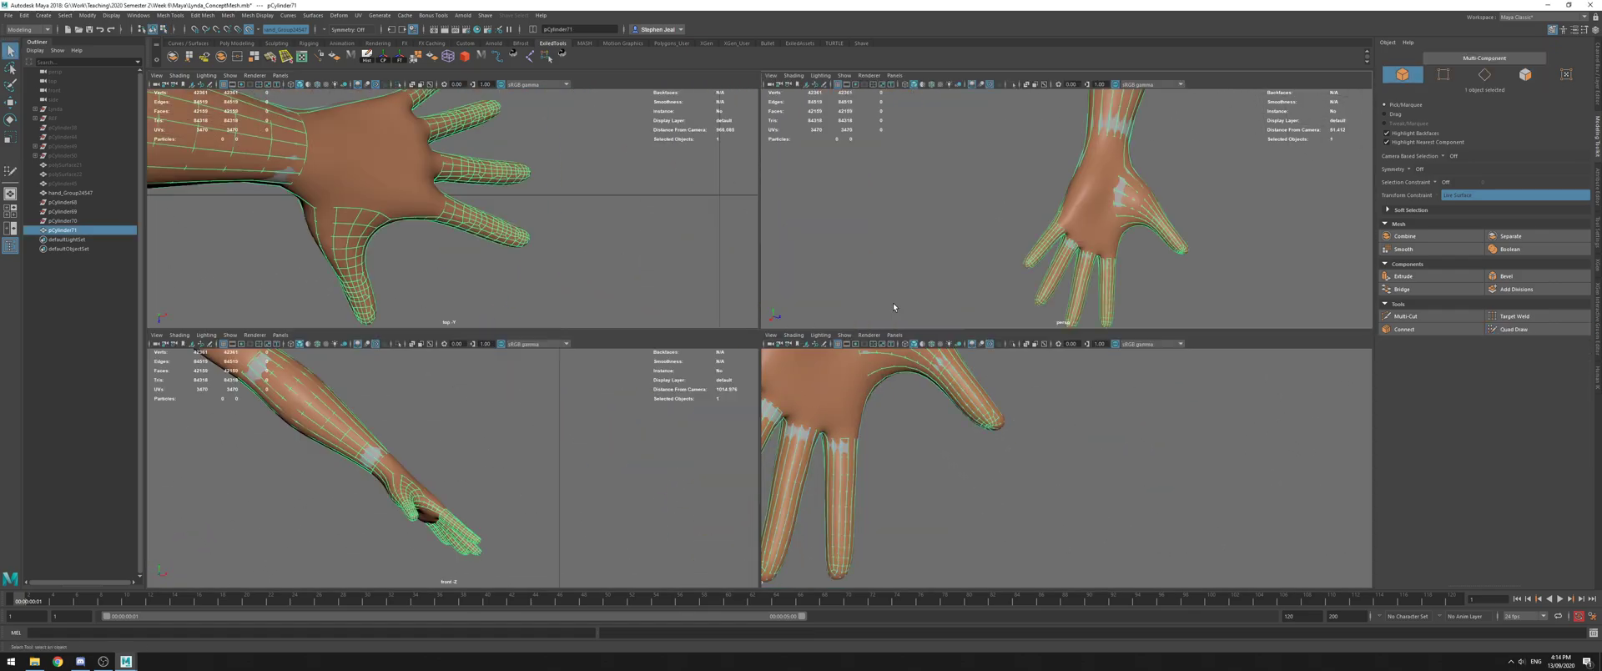
key("space")
right_click_drag(742, 261, 843, 268, "alt")
right_click_drag(937, 269, 936, 293)
left_click(888, 269)
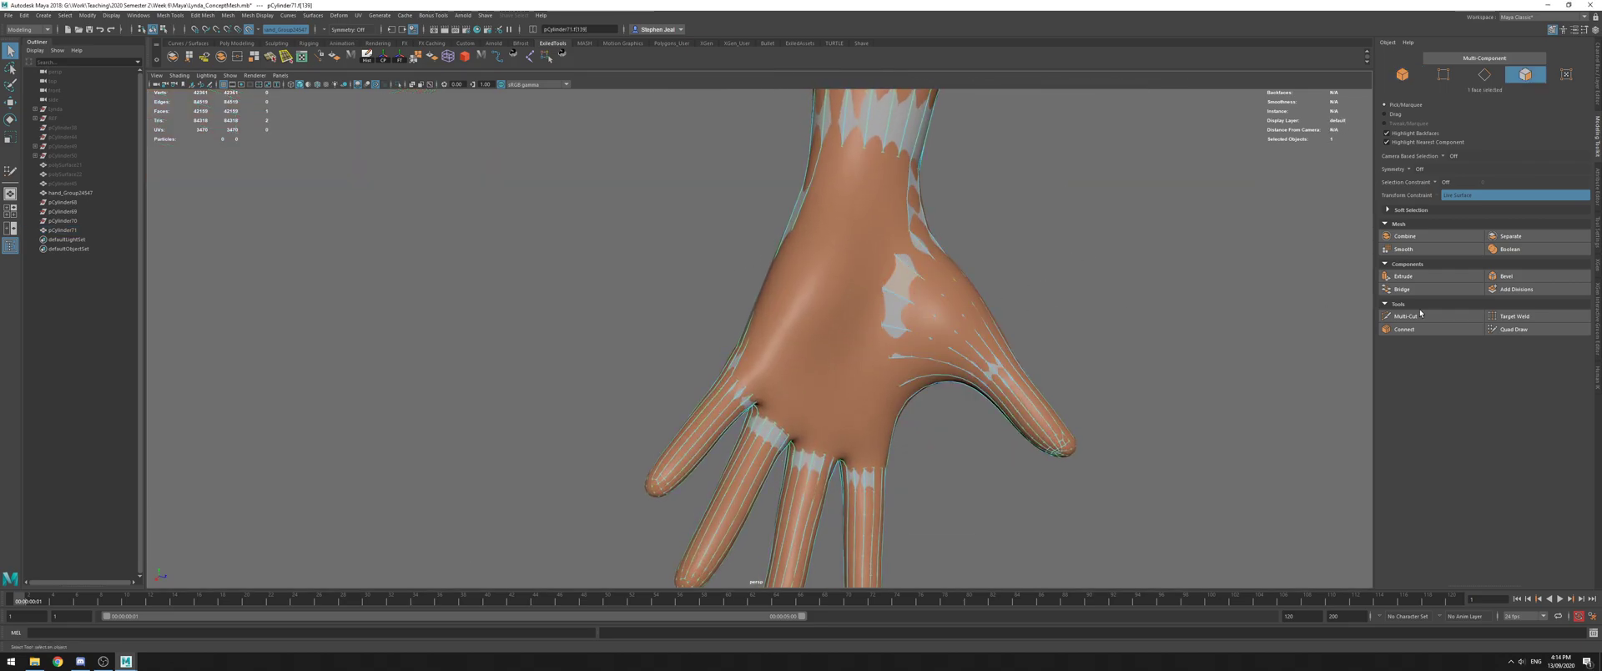
left_click(1531, 334)
Select a face at the base of the fingers, frame the view on it and resume Quad Draw
mouse_move(912, 364)
left_mouse_down("alt")
mouse_move(861, 268)
mouse_move(885, 238)
left_mouse_up("alt")
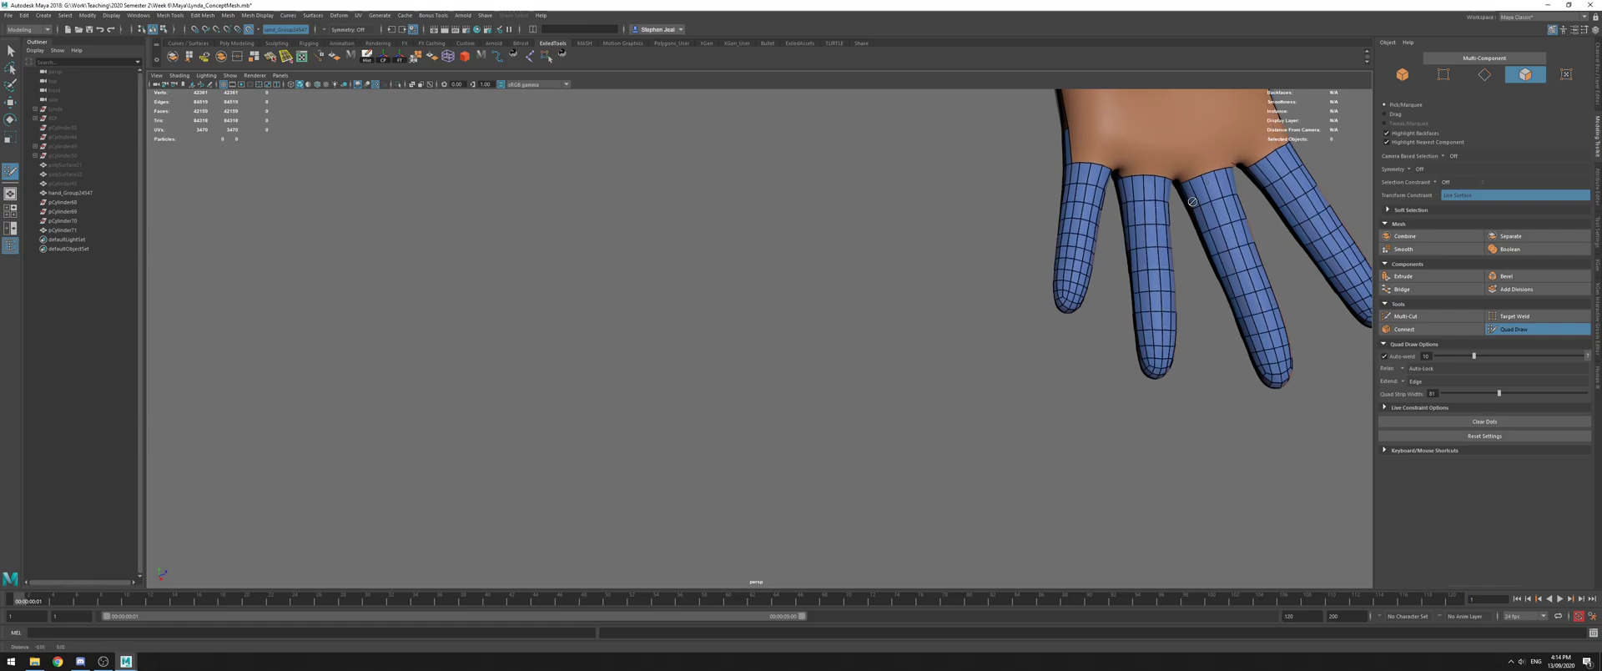
middle_click_drag(1112, 166, 997, 228, "alt")
right_click_drag(1263, 204, 1114, 208, "alt")
left_click_drag(1114, 208, 879, 300, "alt")
middle_click_drag(879, 300, 1056, 475, "alt")
key("q")
left_click(875, 329)
key("f")
right_click_drag(875, 331, 717, 334, "alt")
left_click(1502, 332)
Extrude a narrow strip of quads from each of the three webs between the fingers onto the palm
left_click_drag(1109, 343, 791, 193, "alt")
right_click_drag(790, 193, 930, 214, "alt")
mouse_move(929, 214)
left_mouse_down("alt")
mouse_move(952, 246)
mouse_move(883, 241)
mouse_move(829, 354)
left_mouse_up("alt")
middle_click_drag(826, 346, 1085, 434, "alt")
left_click_drag(920, 278, 873, 354, "ctrl")
middle_click_drag(1068, 394, 739, 123, "alt")
right_click_drag(740, 123, 704, 66, "alt")
left_click_drag(822, 238, 847, 254, "alt")
right_click_drag(847, 255, 880, 298, "alt")
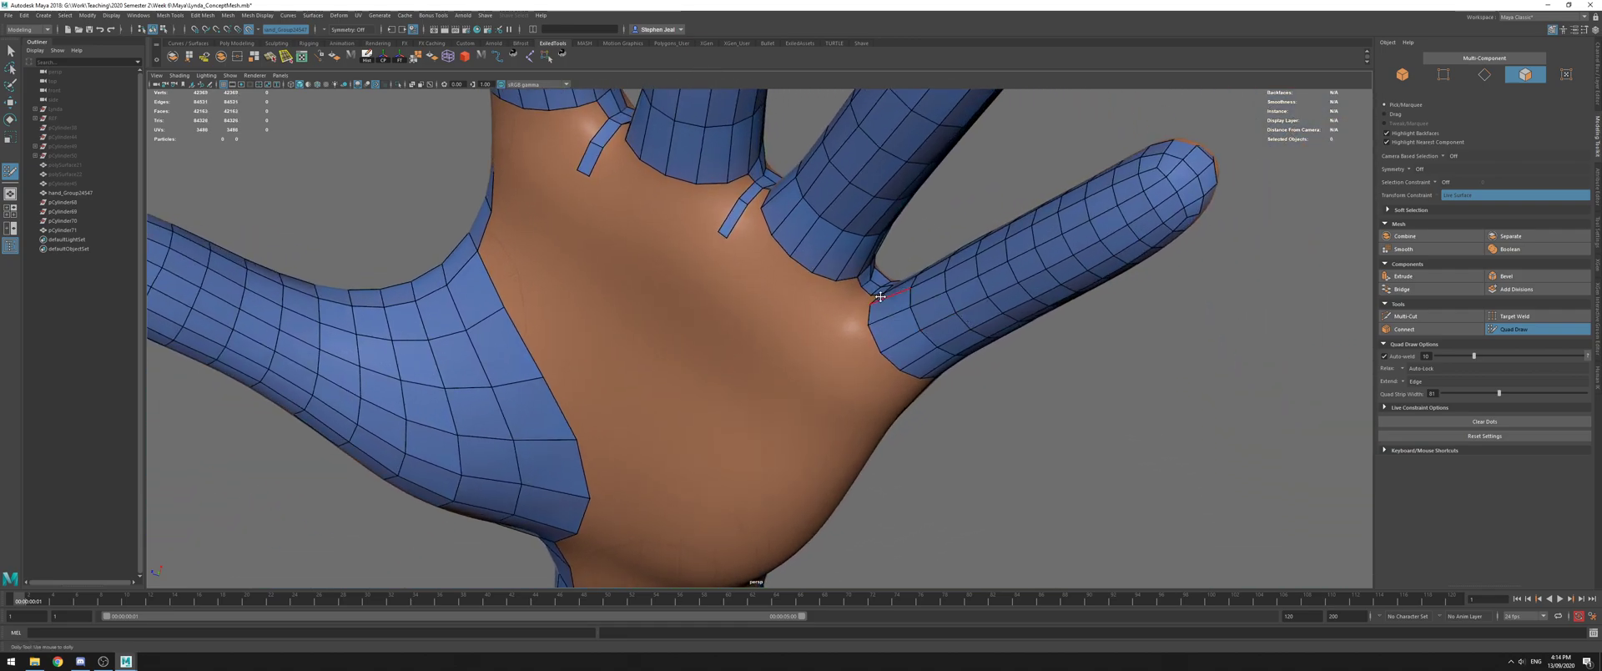
left_click_drag(867, 294, 830, 336, "ctrl")
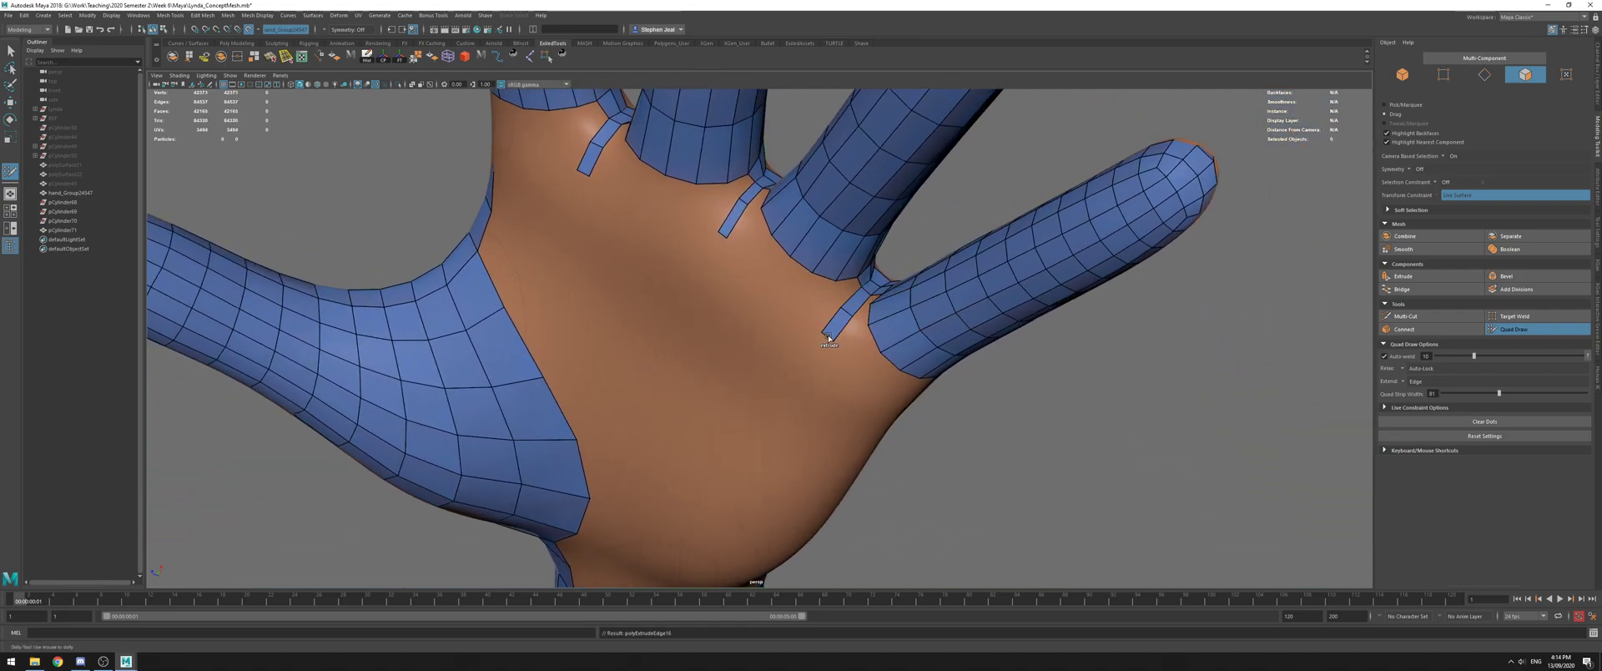
Try a Multi-Cut slice straight across the palm just below the ends of the three finger strips
left_click_drag(933, 331, 822, 334, "alt")
right_click_drag(822, 333, 776, 326, "alt")
middle_click_drag(776, 326, 925, 267, "alt")
right_click_drag(924, 267, 1007, 267, "alt")
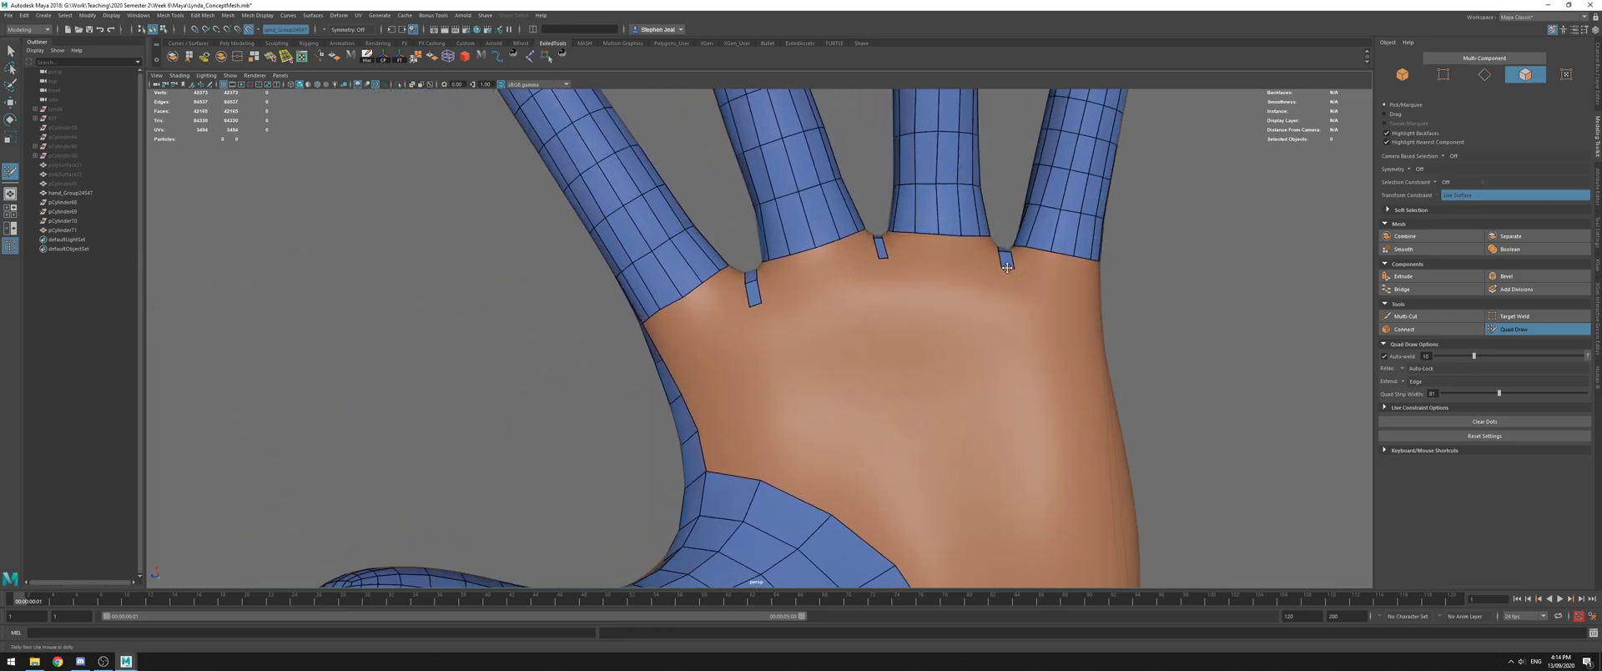
scroll(914, 295, "down", 2)
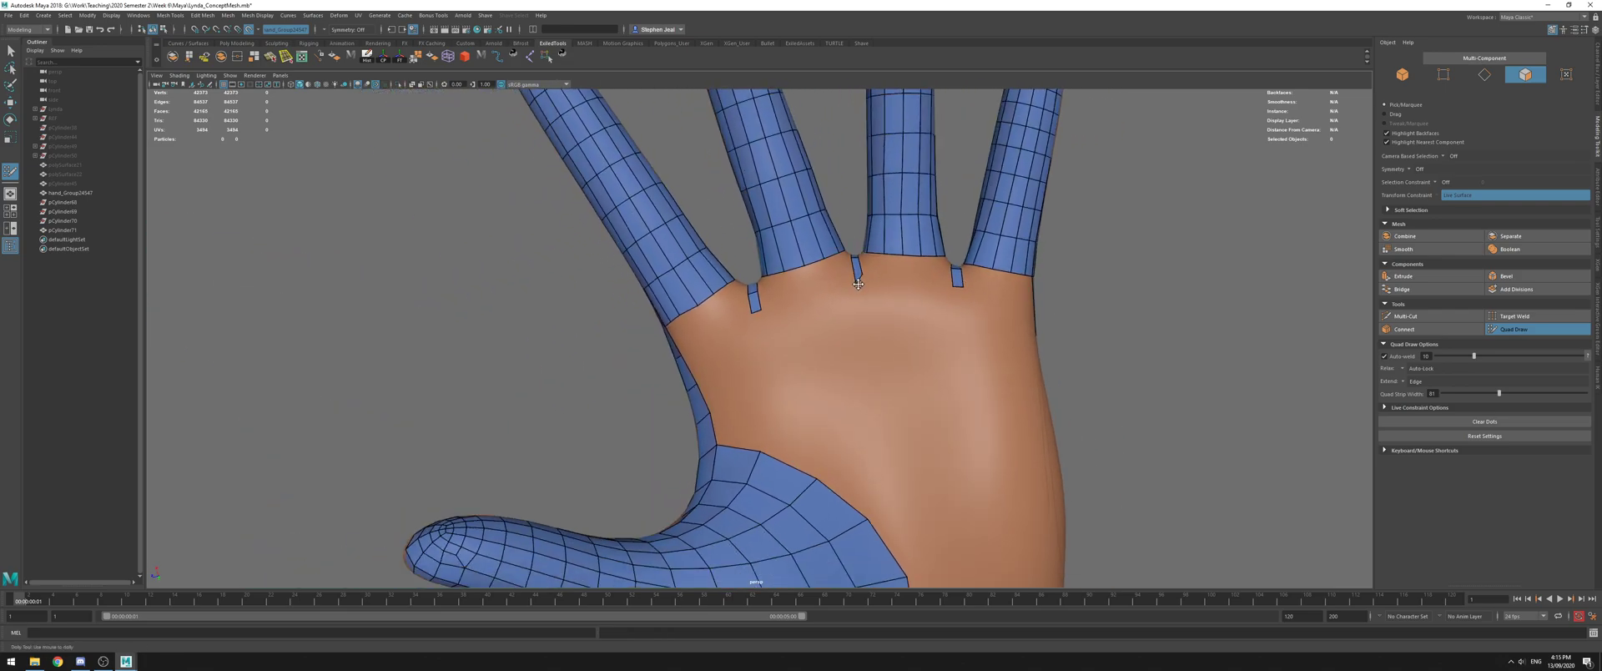
left_click_drag(854, 281, 747, 308, "alt")
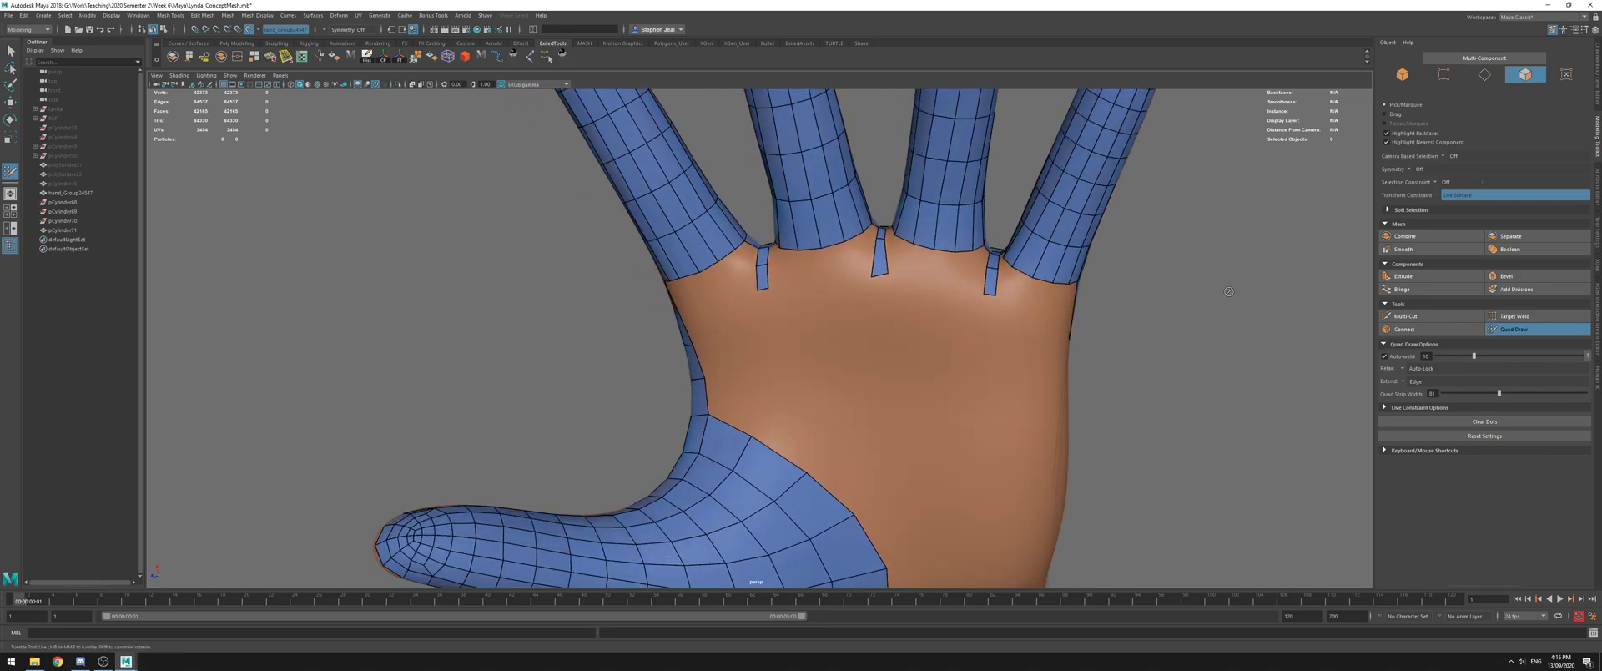
key("q")
right_click_drag(1002, 304, 1045, 288)
right_click_drag(1140, 315, 1090, 315, "shift")
left_click_drag(1163, 313, 1040, 298)
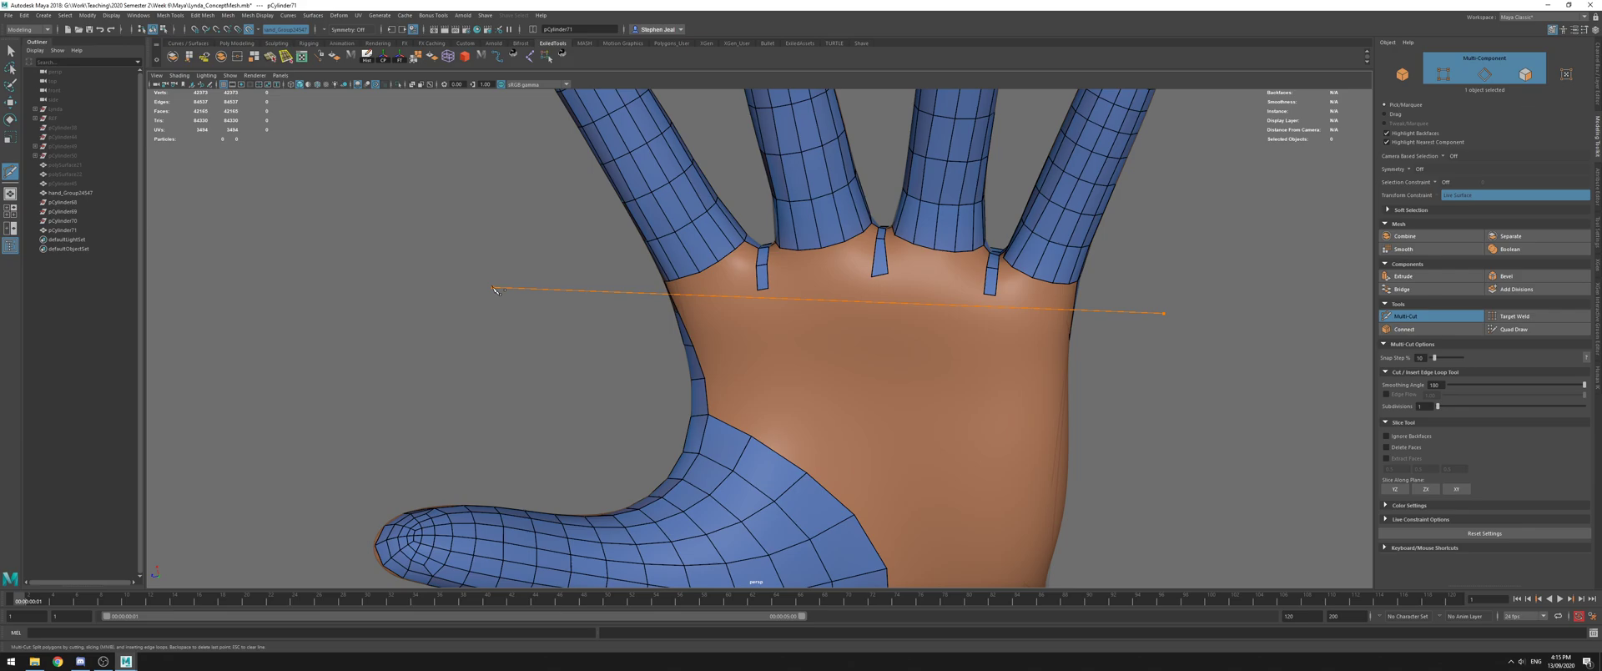
left_click_drag(495, 288, 497, 289)
key("q")
Reactivate Quad Draw and extend each of the three finger-web strips by one more quad into the palm
right_click_drag(1055, 266, 1100, 248)
left_click(1536, 329)
scroll(954, 308, "up", 1)
mouse_move(954, 306)
left_mouse_down("alt")
mouse_move(1081, 319)
mouse_move(994, 322)
left_mouse_up("alt")
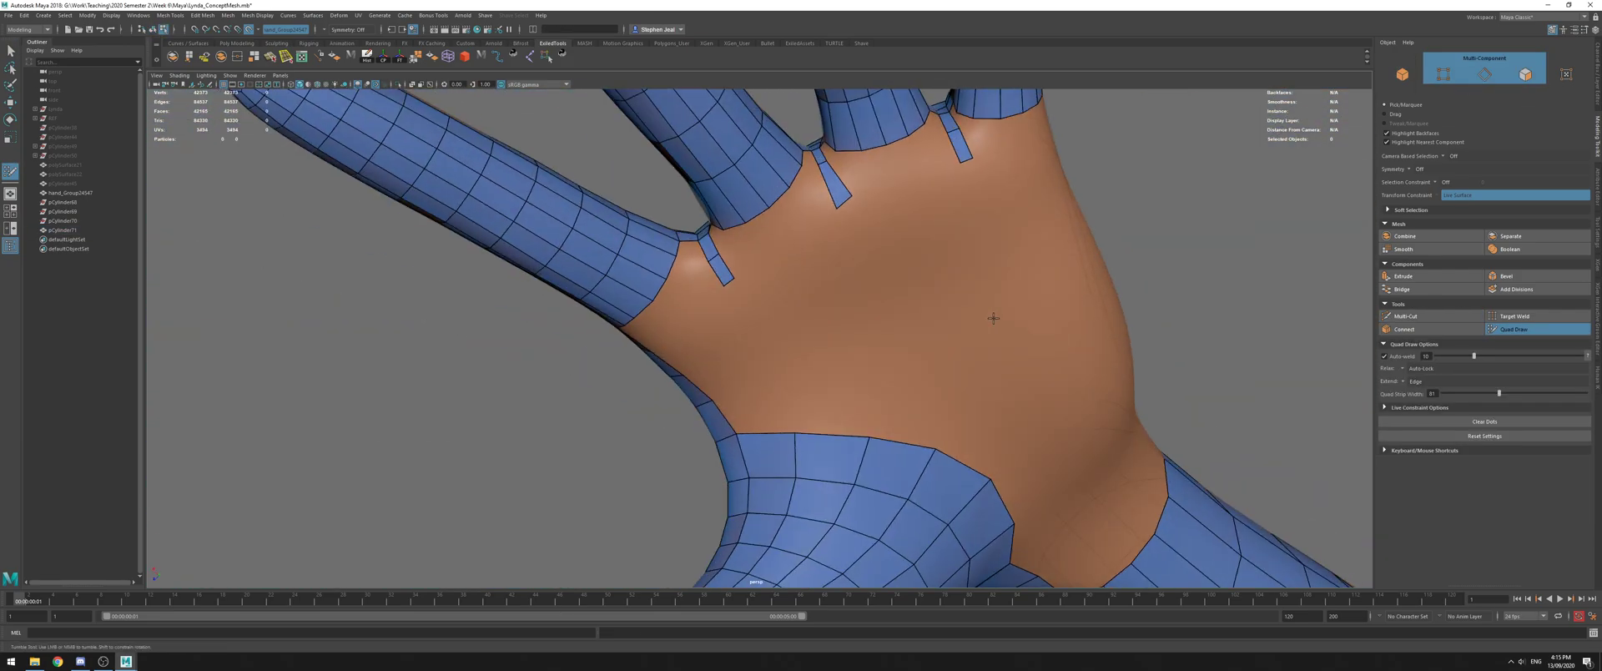
left_click_drag(728, 283, 756, 320)
left_click_drag(841, 204, 876, 244)
left_click_drag(969, 170, 983, 215)
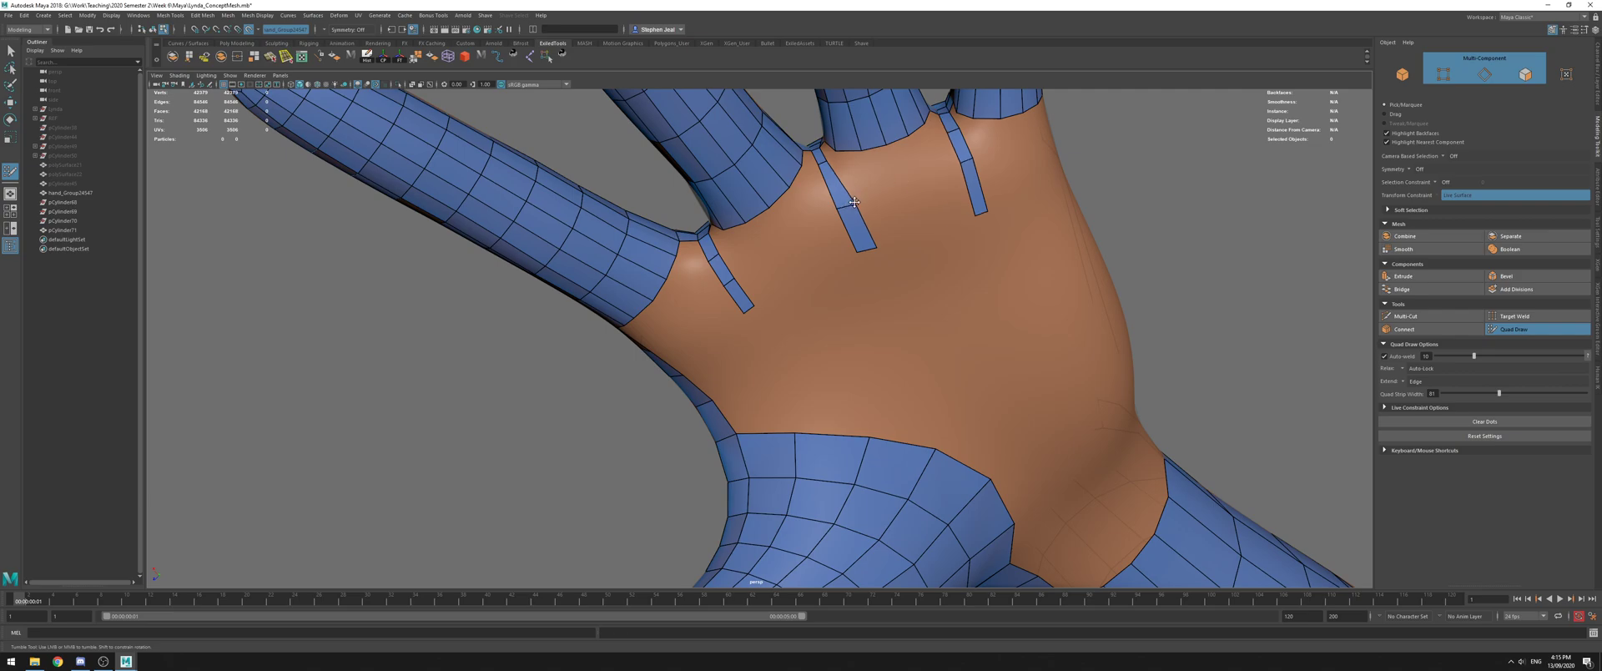
Shorten the middle strip and the strip beside the little finger by moving their end points toward the fingers
left_click_drag(838, 193, 772, 268, "alt")
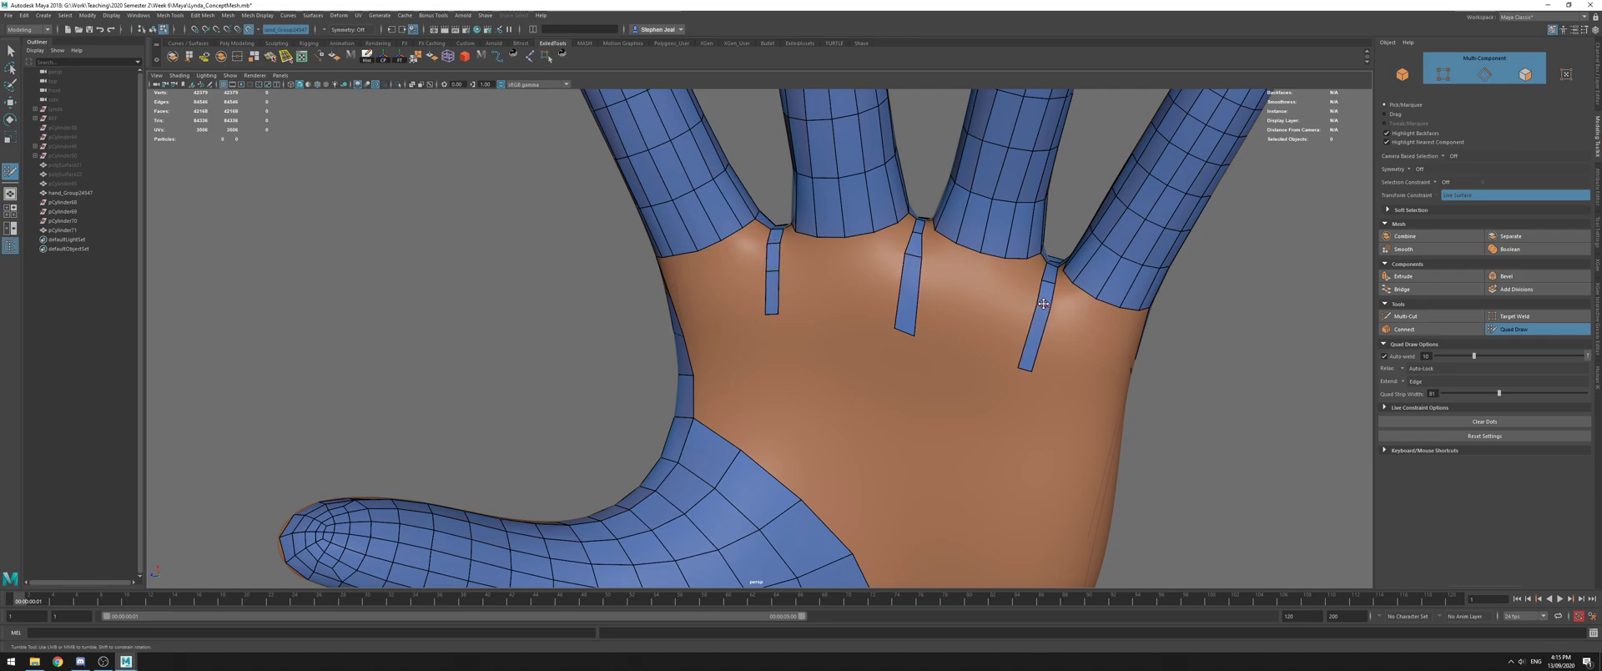
left_click_drag(905, 333, 899, 308)
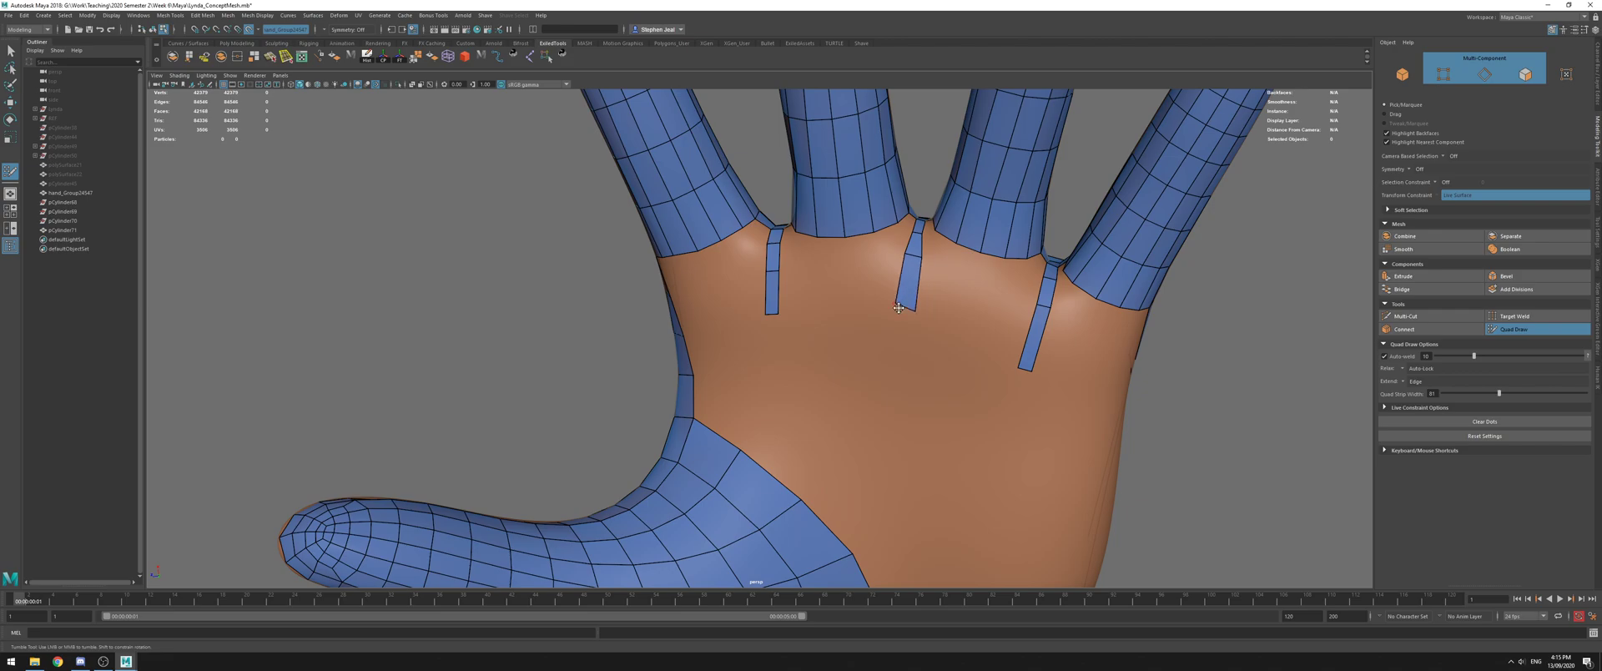
left_click_drag(1024, 370, 1030, 342)
Bridge the ends of the three finger-web strips with quads to form a band across the palm
middle_click_drag(880, 298, 787, 328, "alt")
left_click_drag(787, 329, 795, 302, "alt")
key("Tab")
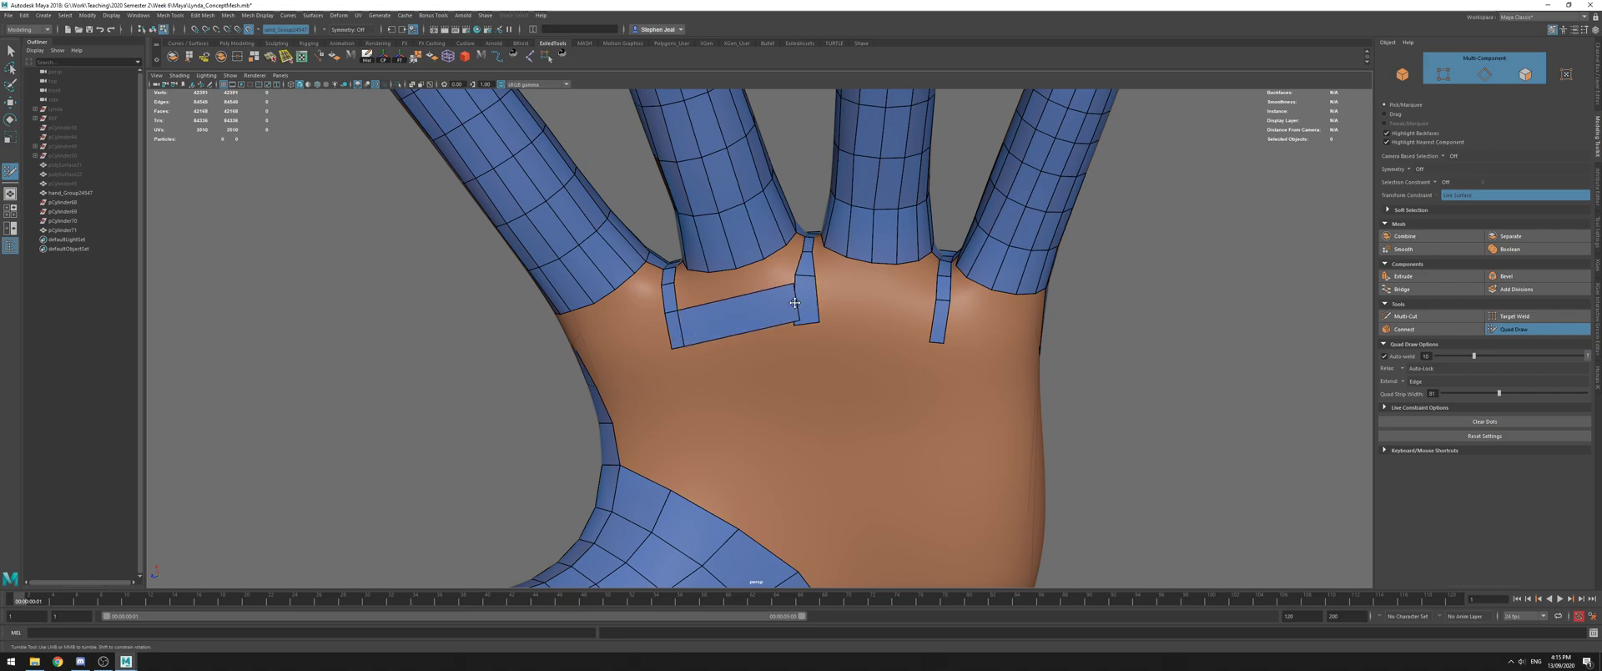
left_click_drag(800, 281, 802, 276)
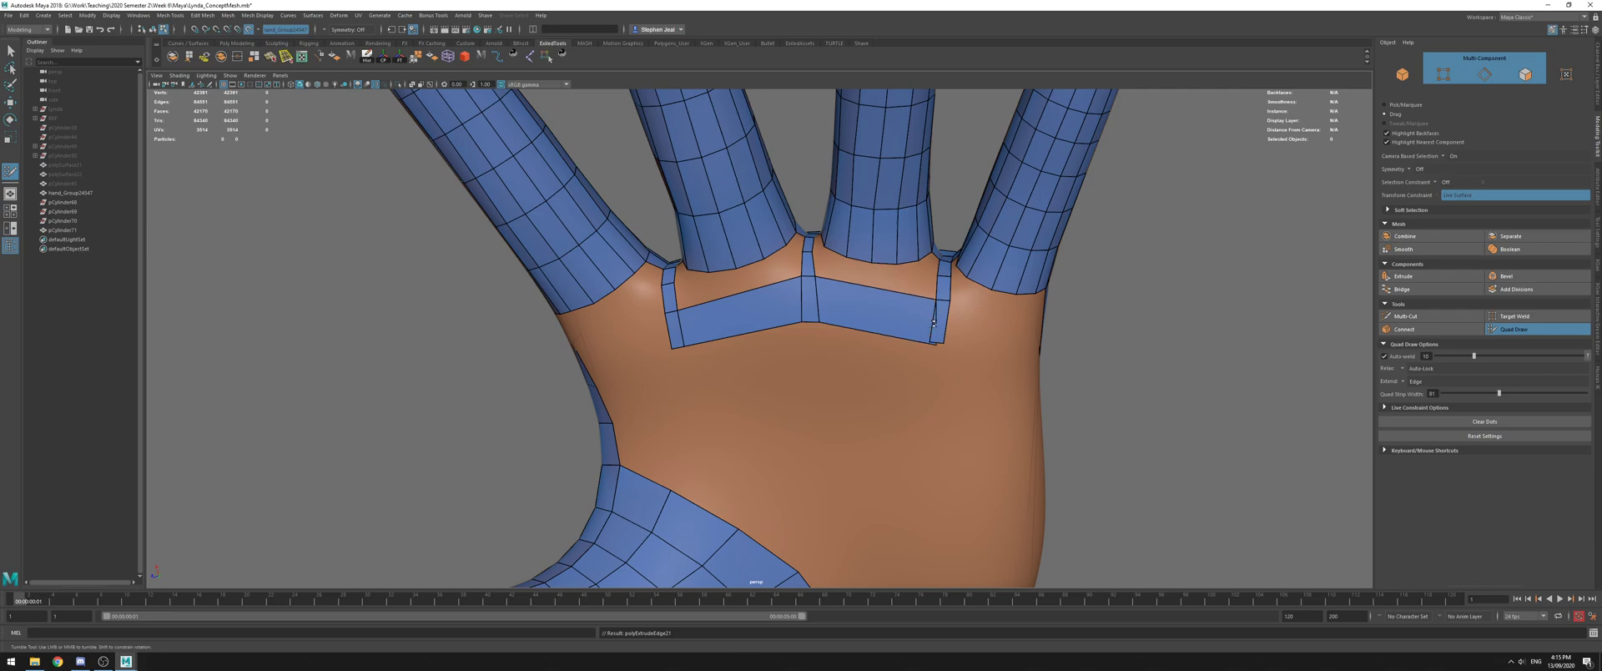
left_click(917, 336, "shift")
Extend the palm band outward past the little finger and the index finger to meet the meshes along the hand's sides
left_click_drag(1135, 323, 765, 293, "alt")
middle_click_drag(707, 169, 873, 403, "alt")
left_click_drag(873, 404, 817, 278, "alt")
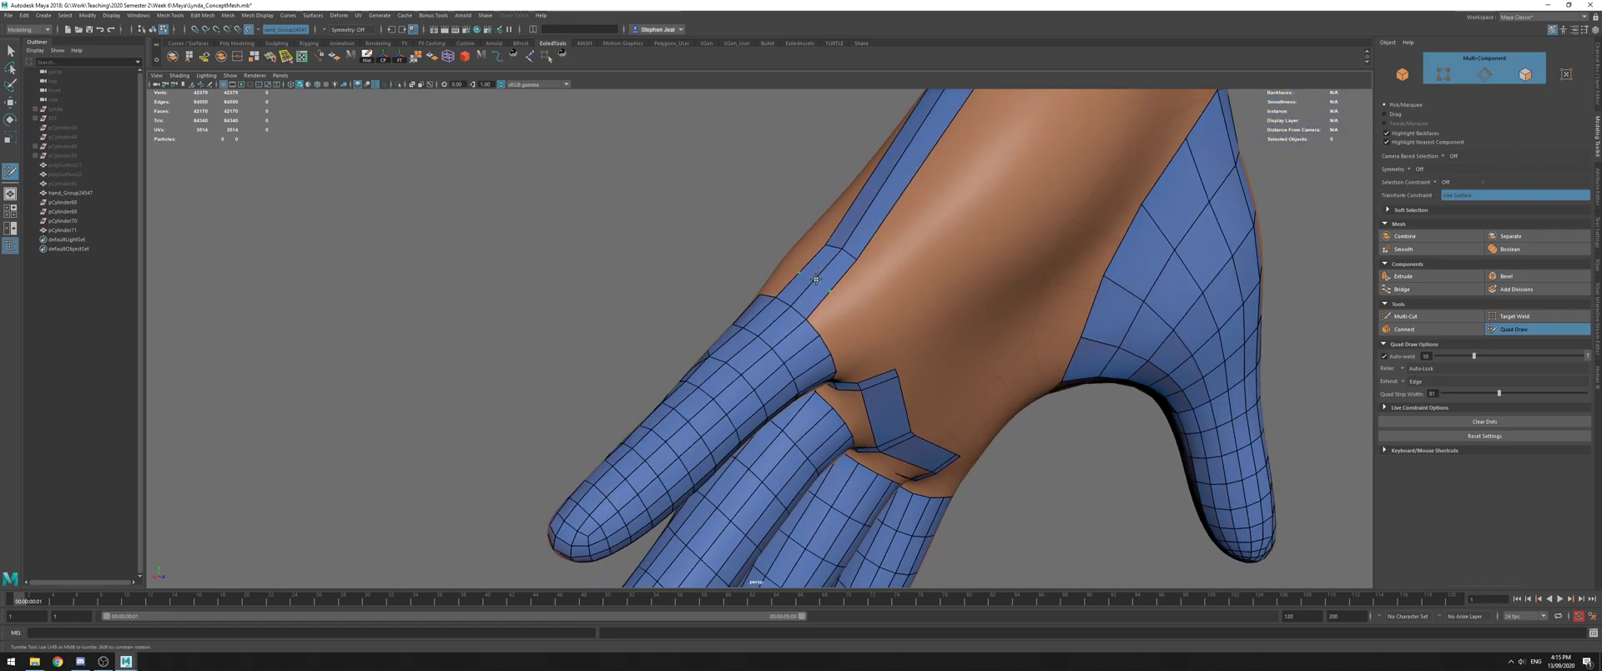
left_click_drag(878, 376, 912, 444)
left_click(866, 301, "shift")
left_click_drag(816, 421, 849, 301)
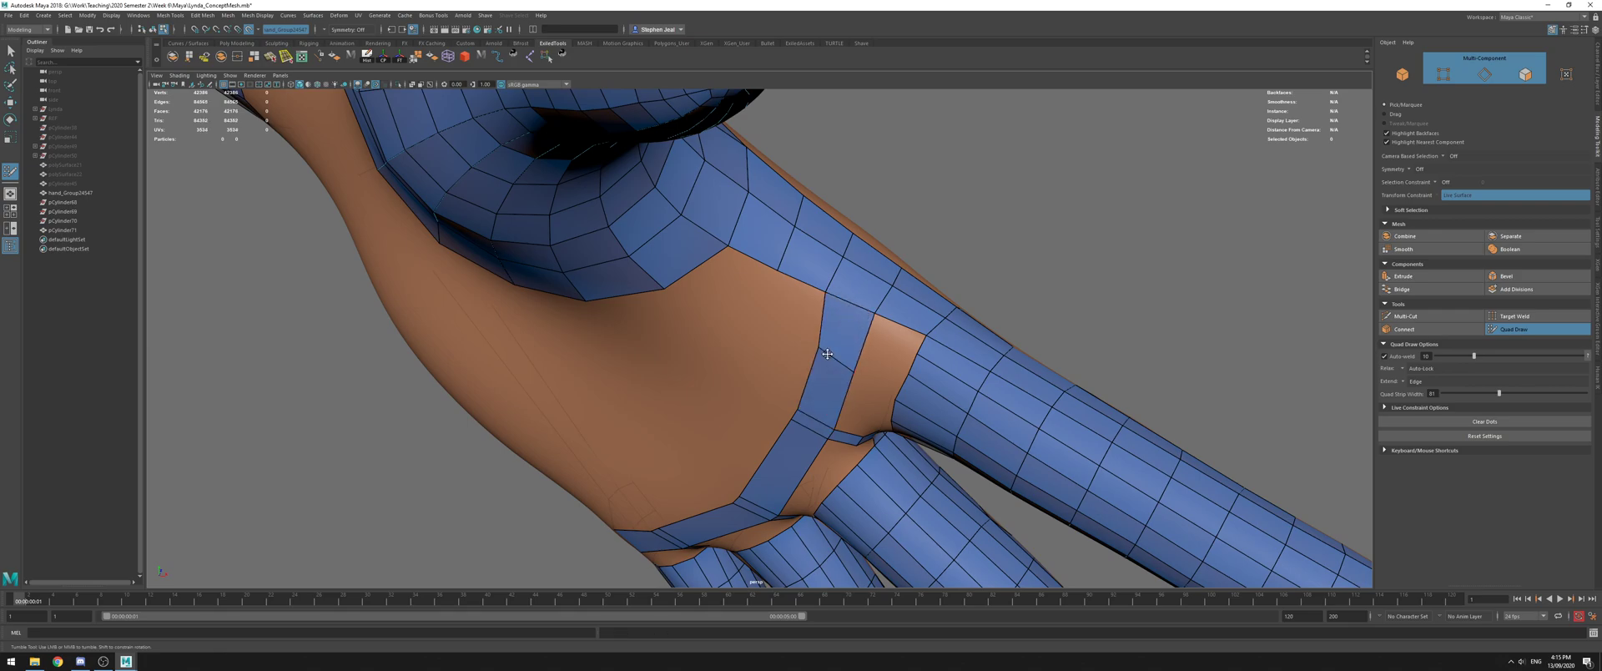
Extend the band around the little-finger side of the hand and along the back below the knuckles
left_click_drag(827, 352, 822, 375, "alt")
middle_click_drag(823, 374, 777, 337, "alt")
mouse_move(771, 345)
left_mouse_down()
mouse_move(780, 310)
mouse_move(770, 340)
left_mouse_up()
left_click_drag(543, 332, 771, 292)
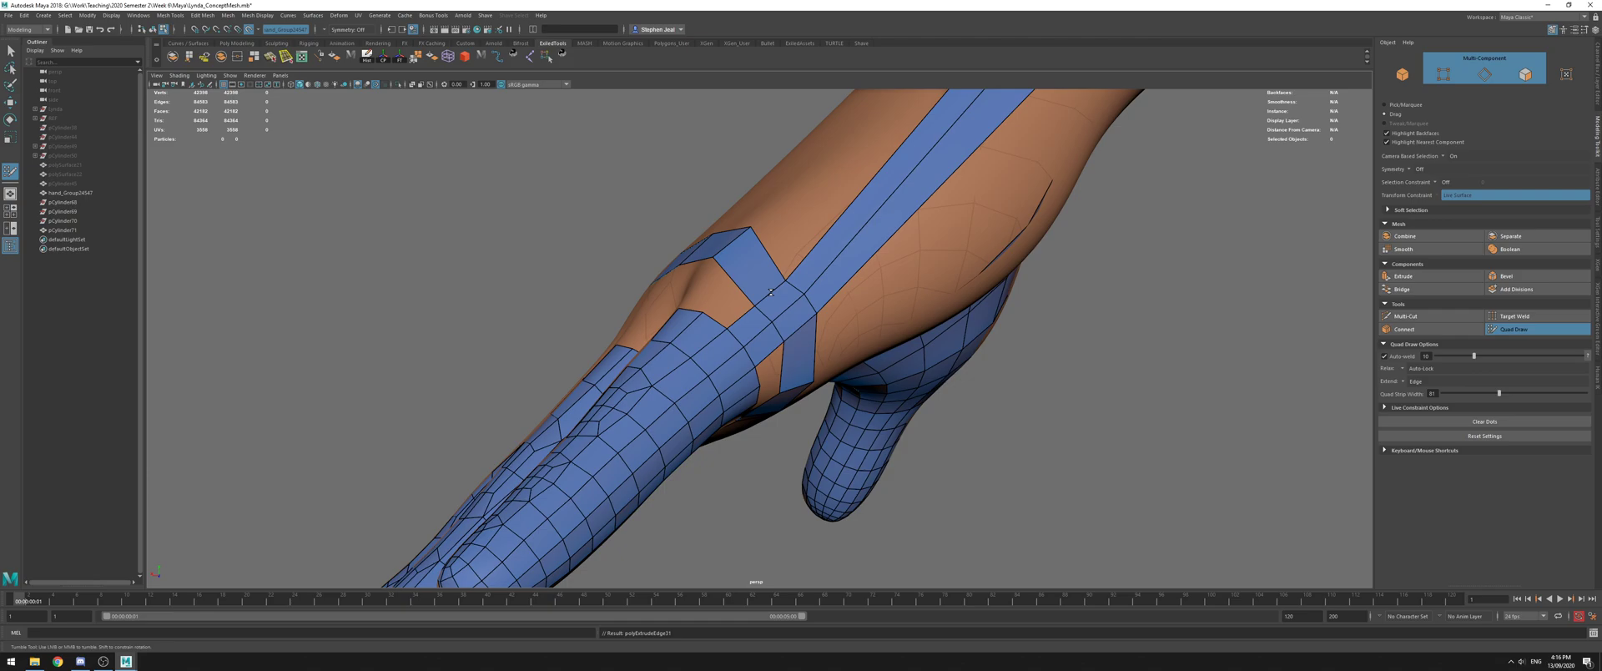
left_click_drag(745, 227, 731, 268, "alt")
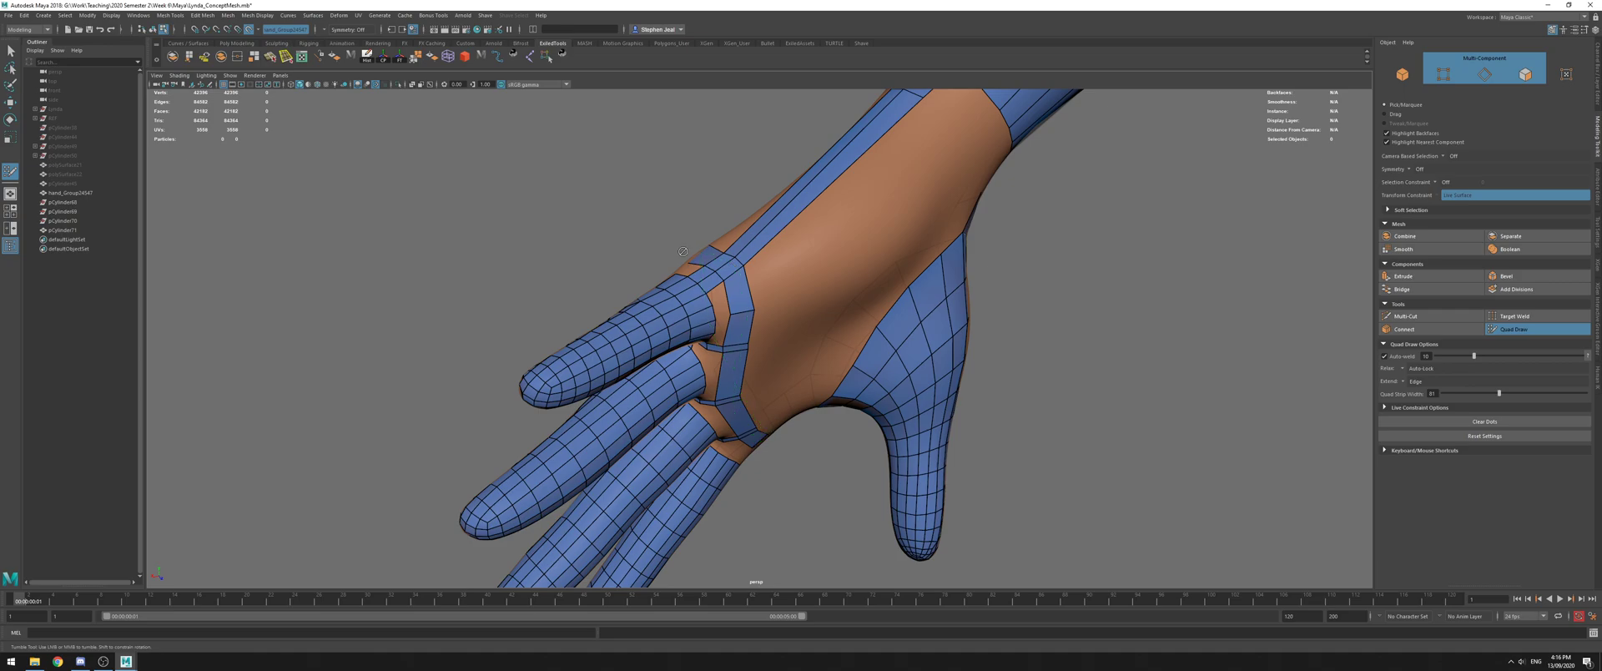
Insert edge loops in the palm band below the ring finger to match the divisions at the finger's base
left_click_drag(730, 265, 527, 238, "alt")
middle_click_drag(528, 238, 586, 286, "alt")
right_click_drag(587, 286, 959, 275, "alt")
left_click_drag(959, 275, 917, 312, "alt")
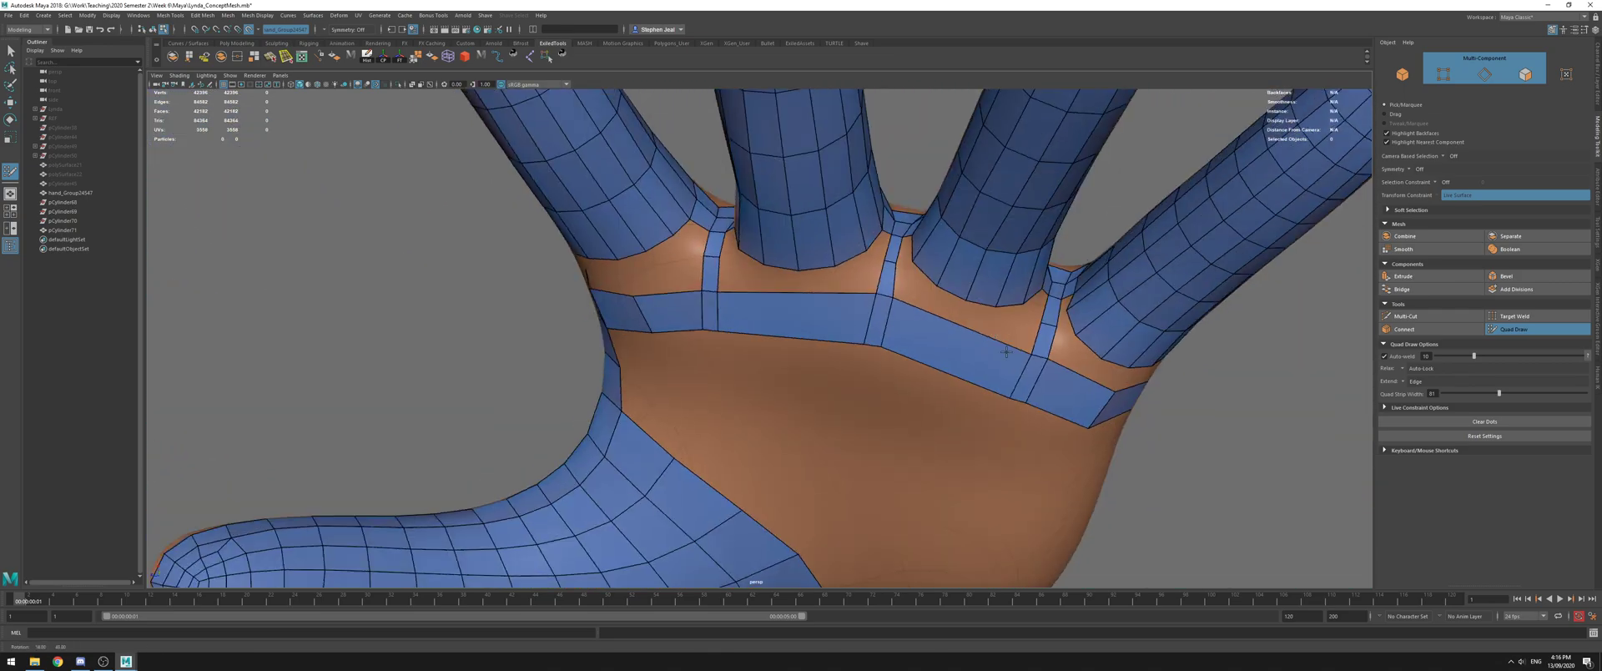
middle_click_drag(918, 312, 729, 333, "alt")
right_click_drag(729, 333, 793, 322, "alt")
left_click_drag(793, 322, 739, 220, "alt")
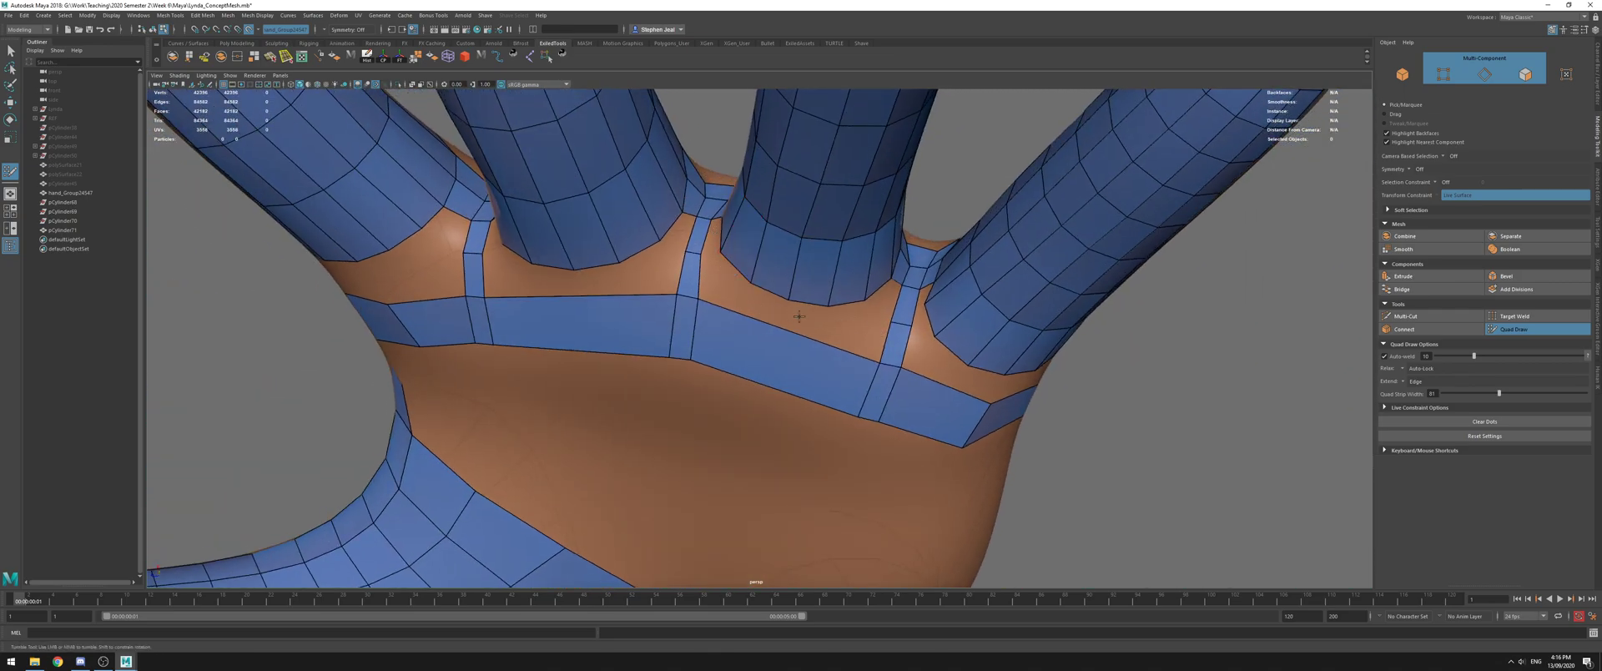
middle_click_drag(769, 346, 809, 339, "alt")
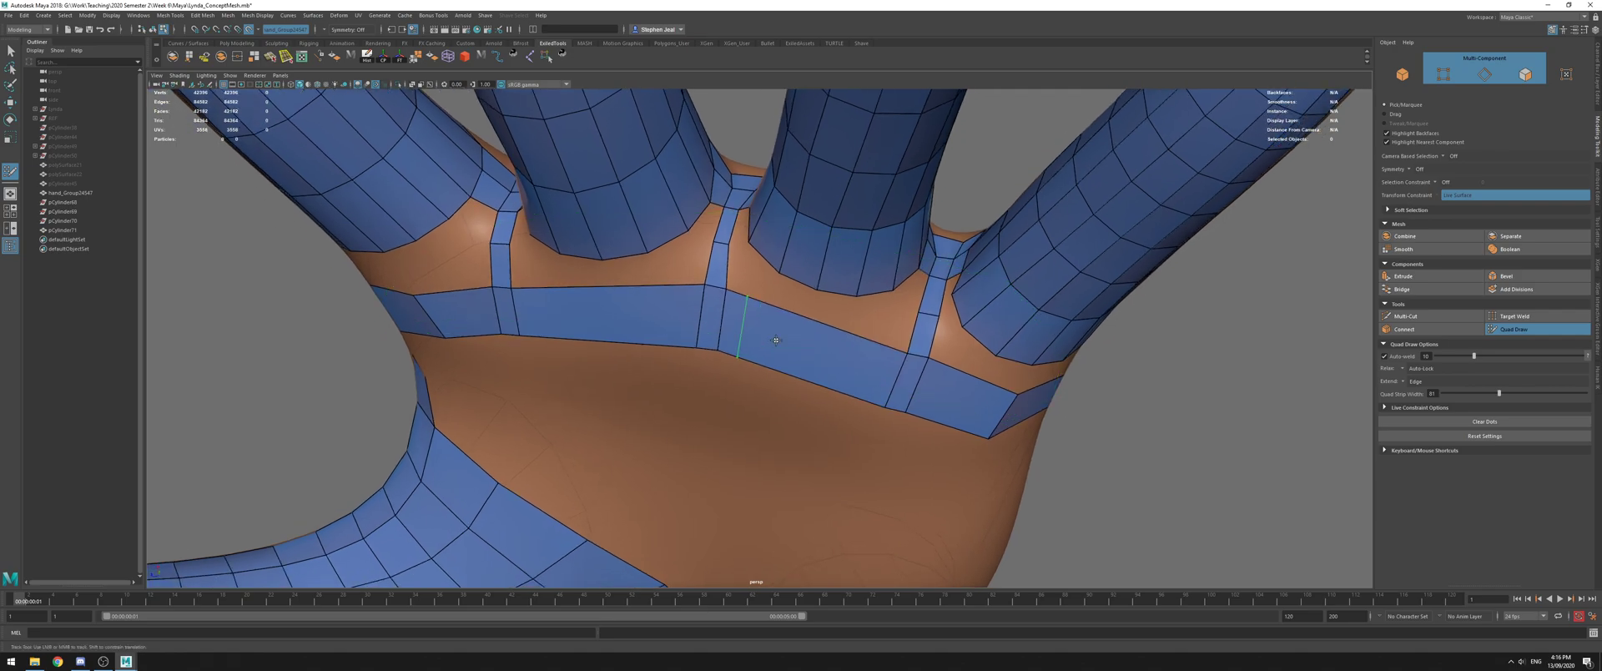
left_click_drag(975, 383, 906, 329, "alt")
middle_click_drag(905, 329, 914, 401, "alt")
left_click_drag(865, 331, 878, 304, "alt")
Try to extrude a quad from the base of the ring finger toward the palm band
key("Tab")
left_click_drag(832, 226, 835, 273)
key("ctrl+z")
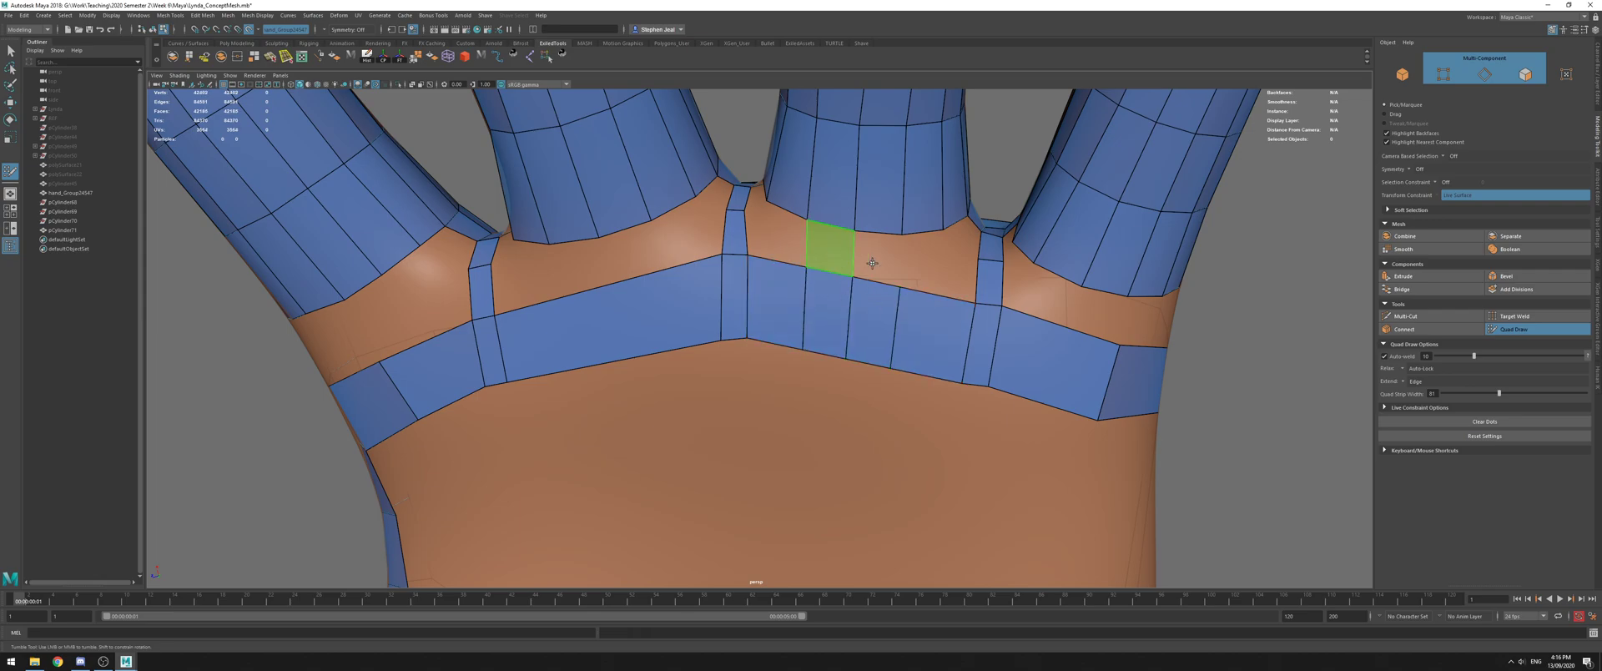
Fill quads between the ring finger's base and the palm band, and beside the strip next to the little finger
left_click(832, 250, "shift")
left_click(874, 260, "shift")
left_click_drag(904, 277, 868, 309, "alt")
left_click(862, 319, "shift")
right_click_drag(861, 320, 879, 238, "alt")
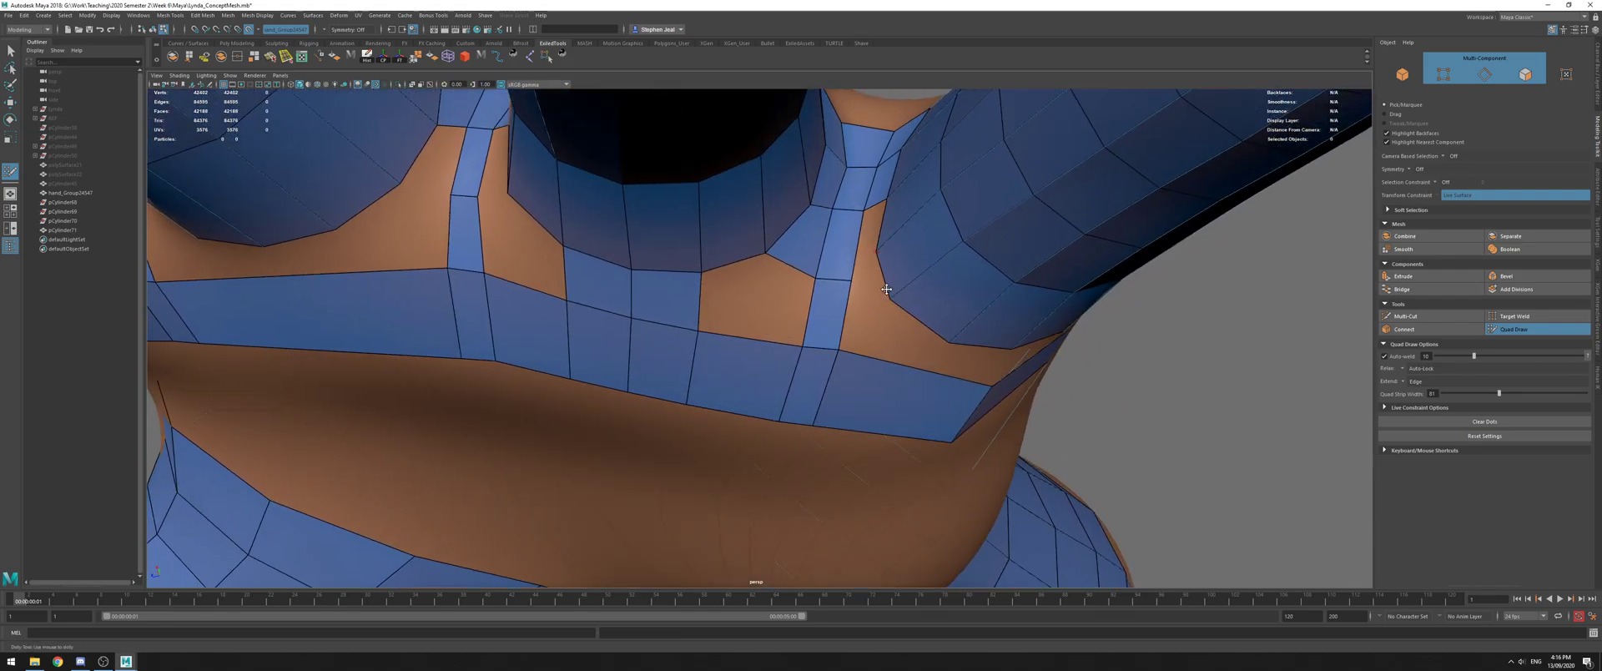
left_click(872, 246, "shift")
Fill the corner gaps on both sides of the strip between the middle and ring fingers
left_click_drag(659, 290, 868, 225, "alt")
left_click(891, 236, "shift")
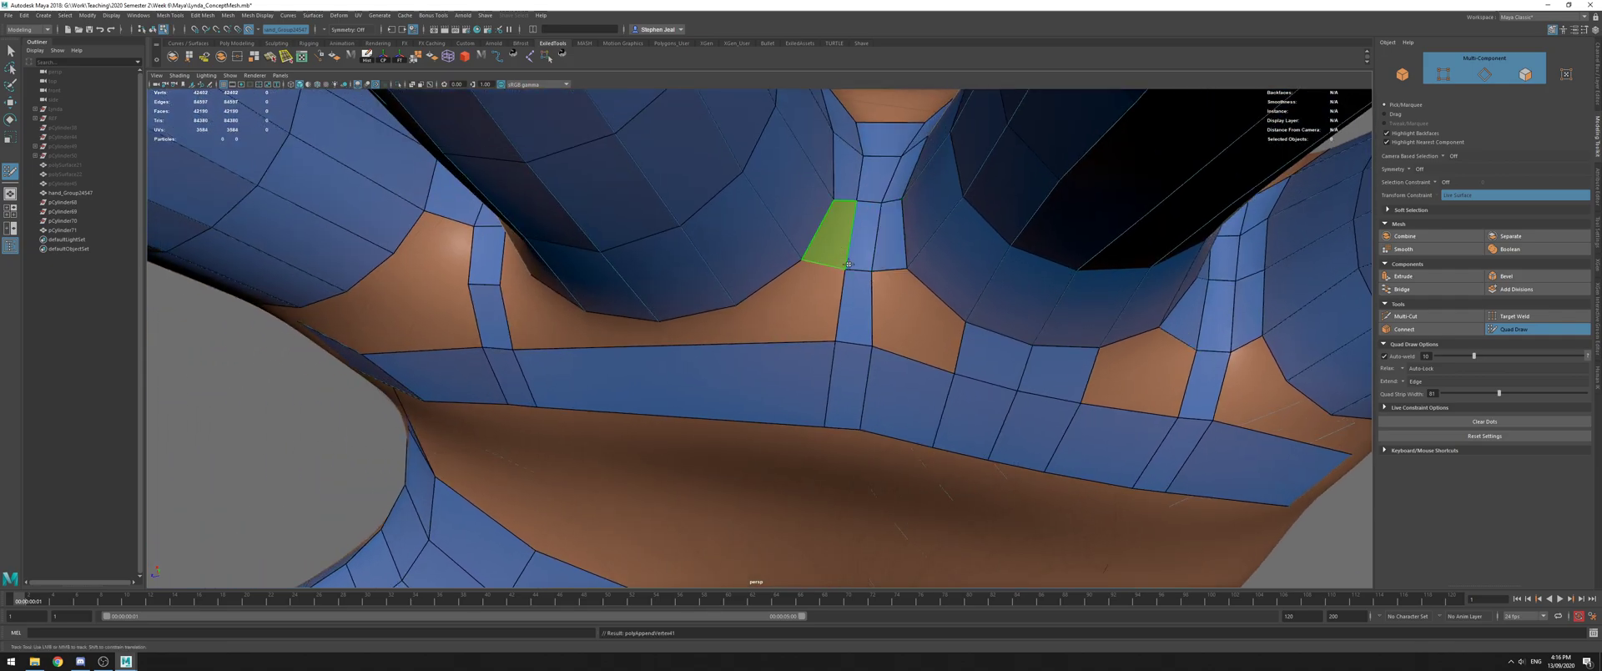
left_click(830, 235, "shift")
Insert two edge loops in the palm band below the middle finger
left_click_drag(686, 311, 897, 252, "alt")
left_click(915, 248, "ctrl")
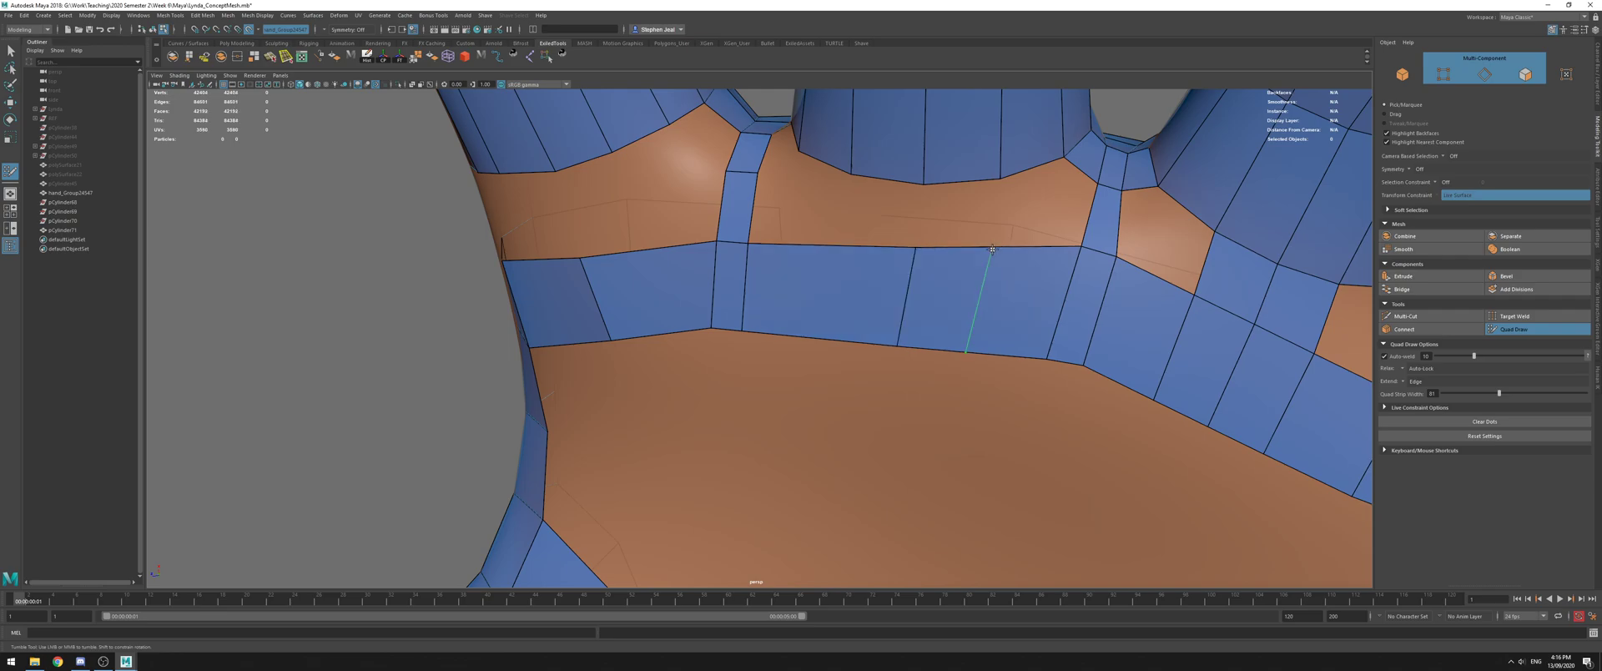
left_click(877, 209, "ctrl")
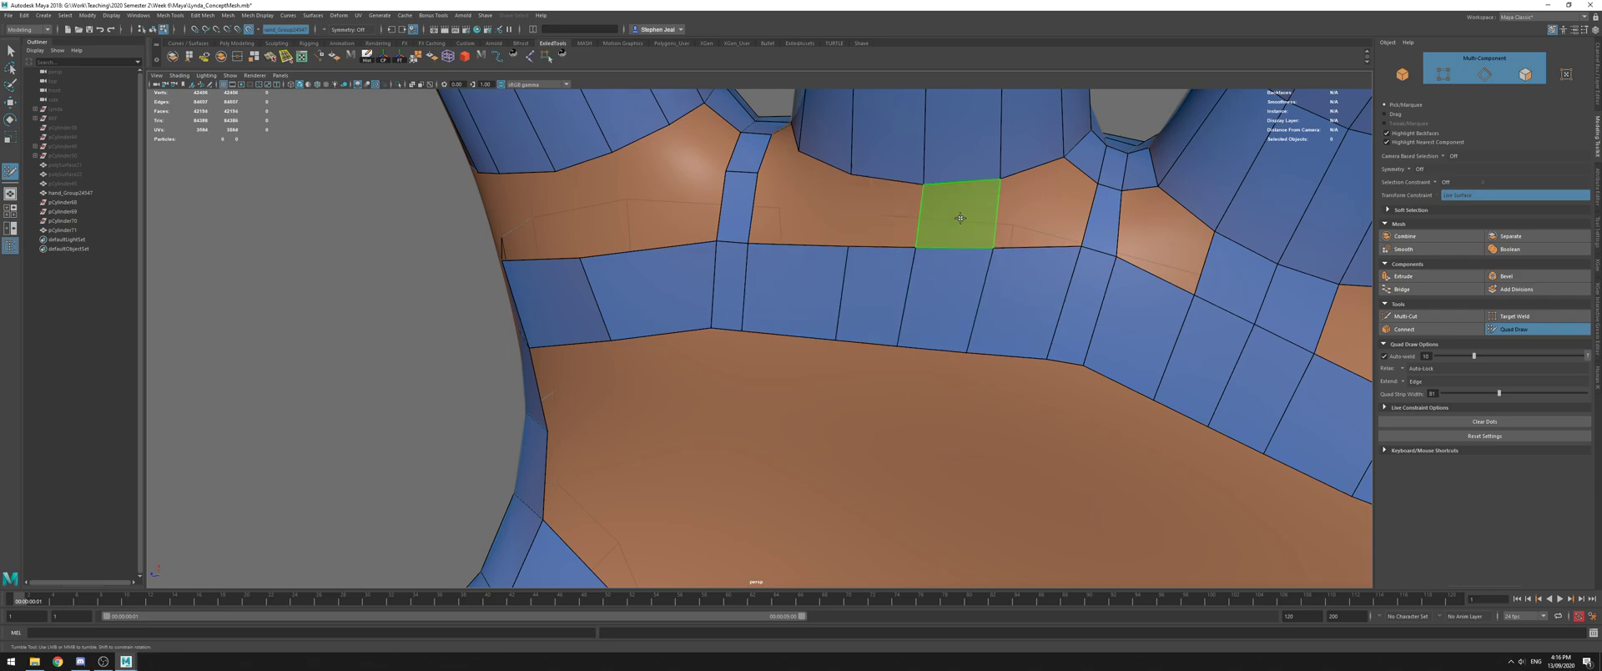
Fill quads below the middle finger's base and on both sides of the strip next to the index finger
left_click_drag(753, 198, 768, 194, "alt")
left_click(768, 196, "shift")
left_click(692, 177, "shift")
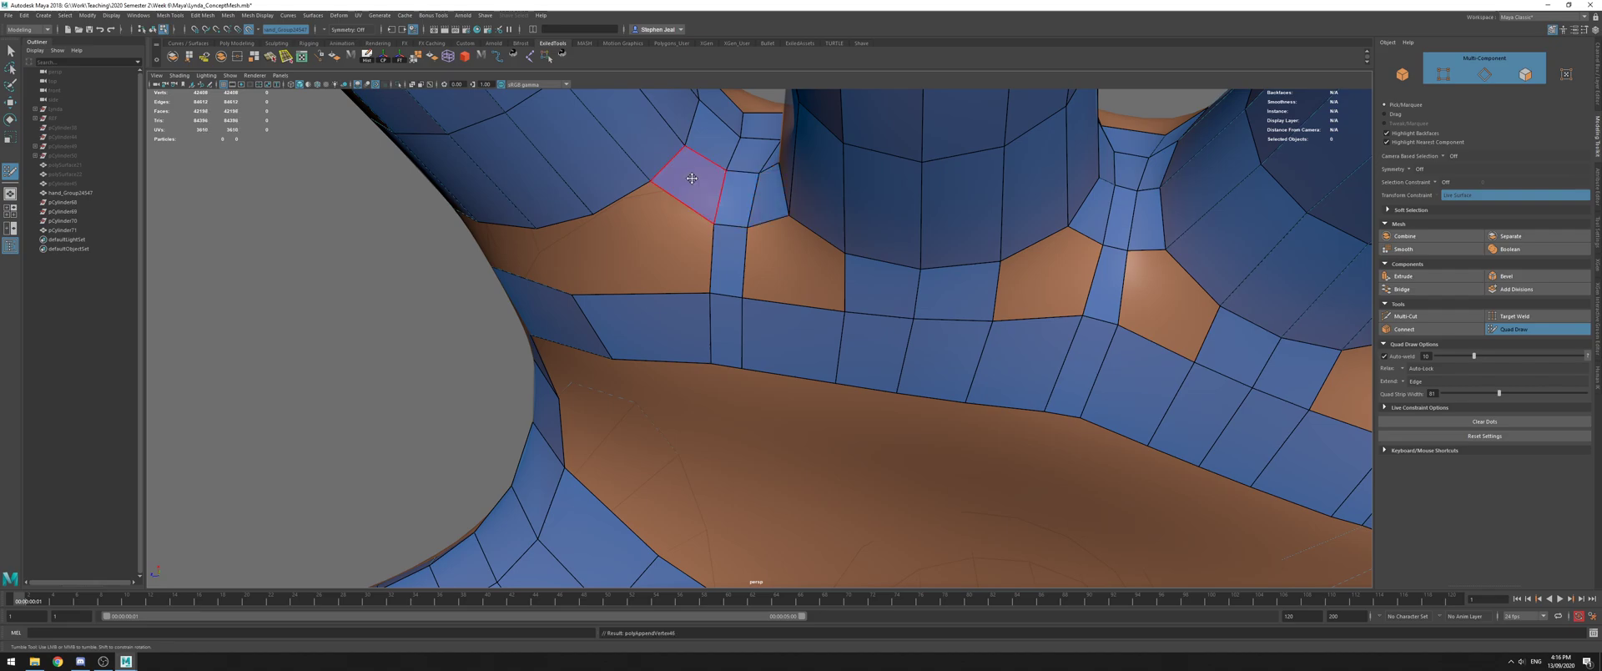
Leave Quad Draw and hide everything except the selected retopology mesh
scroll(692, 178, "down", 5)
left_click_drag(698, 242, 782, 392, "alt")
middle_click_drag(782, 398, 801, 278, "alt")
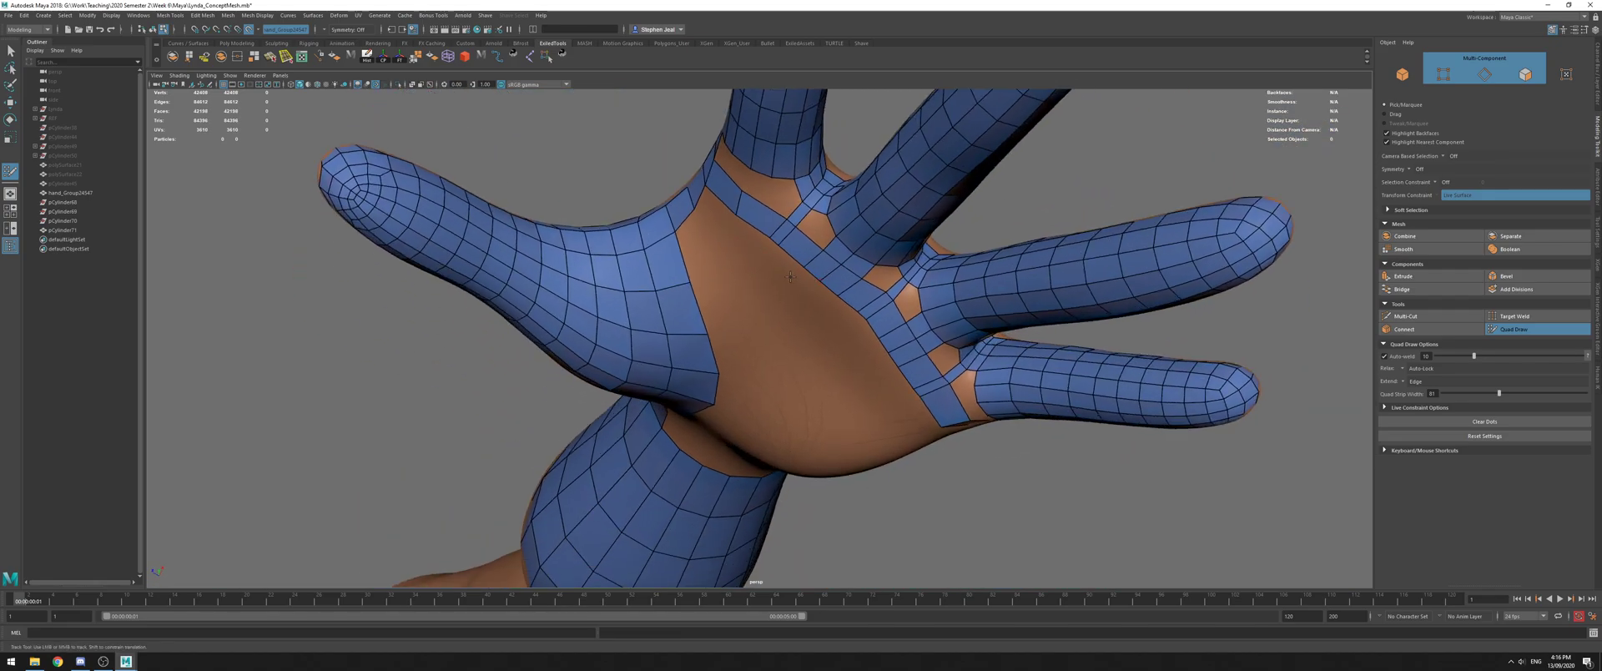
key("q")
right_click_drag(630, 297, 670, 272)
key("alt+h")
mouse_move(649, 217)
left_mouse_down("alt")
mouse_move(654, 337)
mouse_move(706, 298)
left_mouse_up("alt")
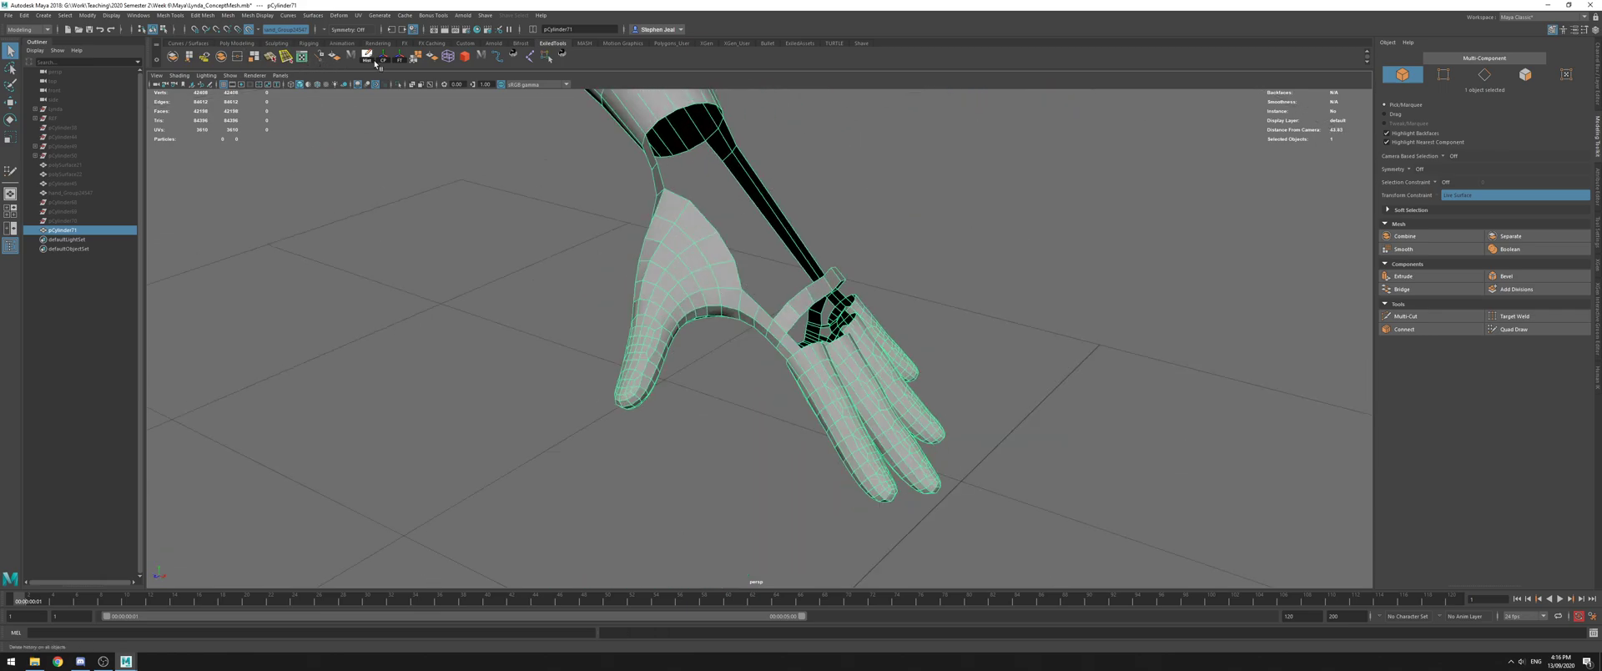
right_click(752, 293)
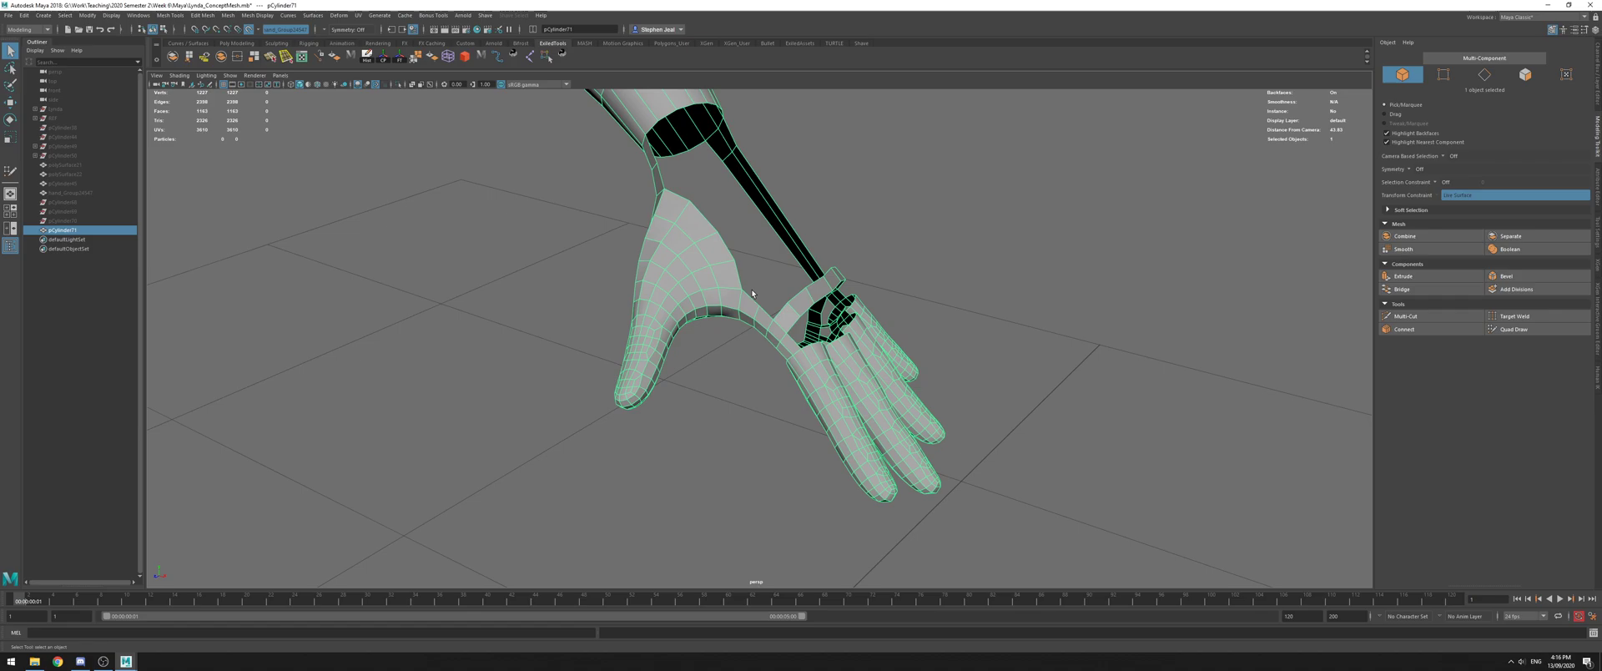
Select the faces of the four fingers and their surrounding band, extract them and separate them into their own mesh
left_click_drag(880, 323, 699, 265, "alt")
mouse_move(699, 265)
right_mouse_down()
mouse_move(701, 249)
mouse_move(713, 259)
right_mouse_up()
left_click_drag(714, 259, 763, 271, "alt")
double_click(774, 292)
left_click_drag(922, 307, 751, 342, "alt")
right_click_drag(822, 335, 812, 305)
left_click(819, 319, "ctrl")
key("q")
double_click(821, 322)
left_click_drag(629, 297, 879, 258, "alt")
double_click(730, 335, "shift")
right_click_drag(888, 260, 893, 405, "shift")
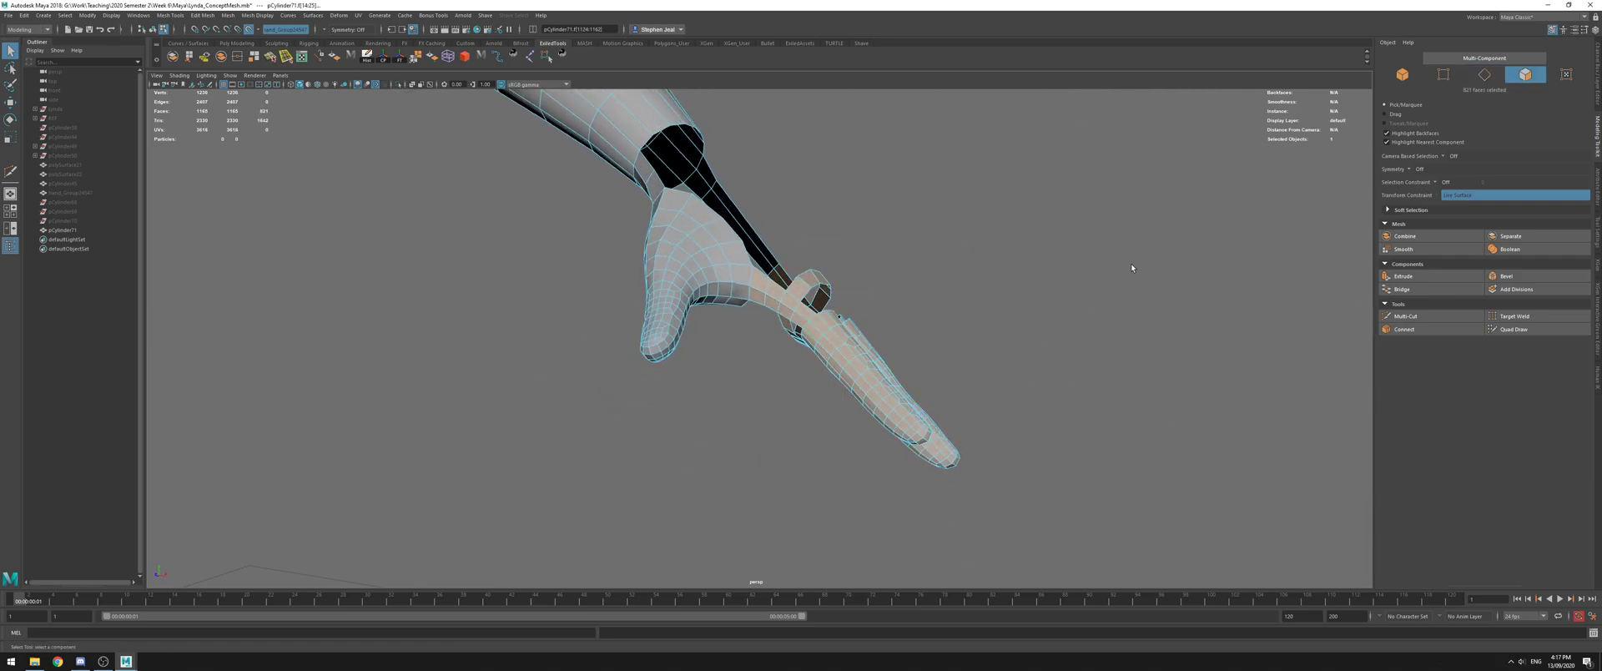
left_click_drag(697, 209, 551, 284, "alt")
left_click(254, 57)
key("q")
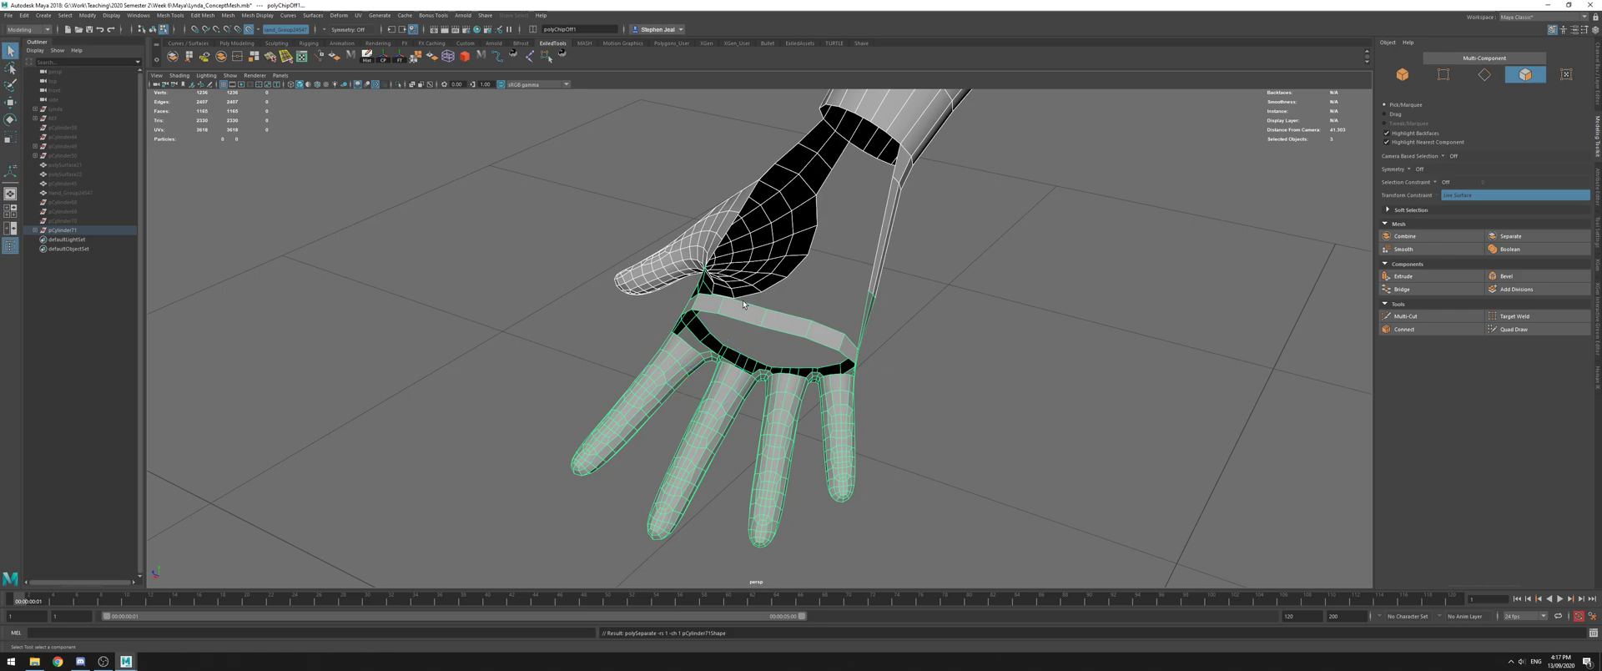
Show the hidden sculpt again and hide the separated thumb and forearm mesh
right_click_drag(791, 299, 812, 279)
left_click(793, 328)
key("ctrl+shift+h")
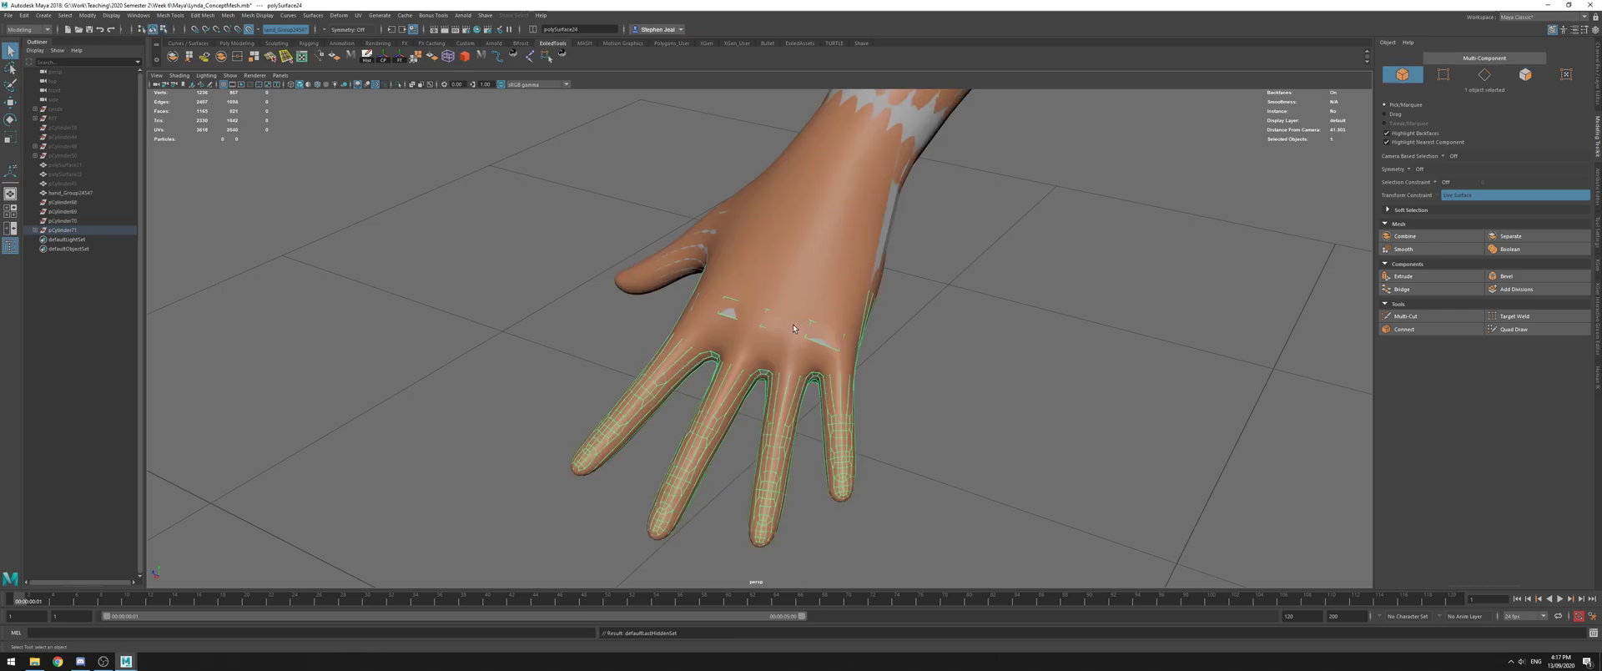
left_click(688, 244)
key("h")
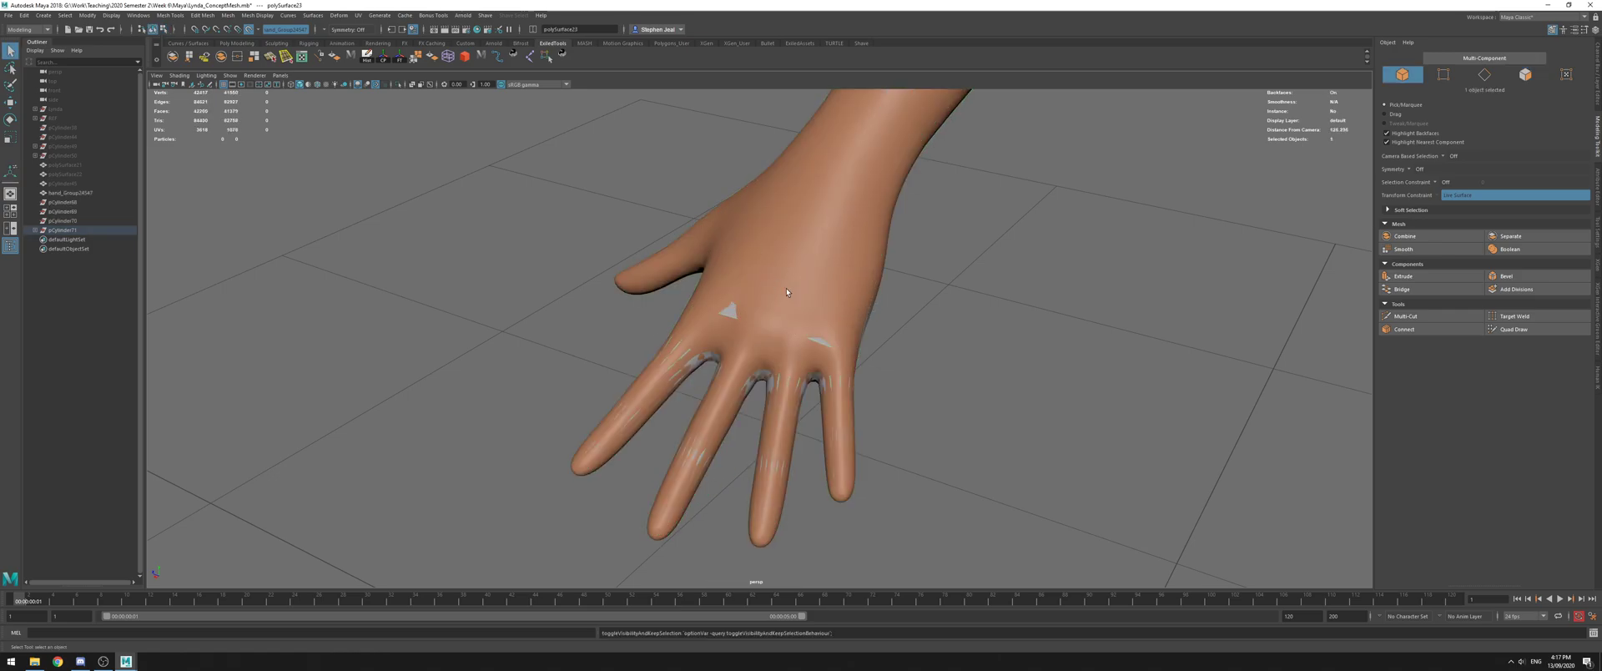
Select the separated finger mesh and use Quad Draw to fill both palm-side gaps beside the strip between the middle and ring fingers
left_click(758, 328)
left_click(429, 136)
left_click(785, 342)
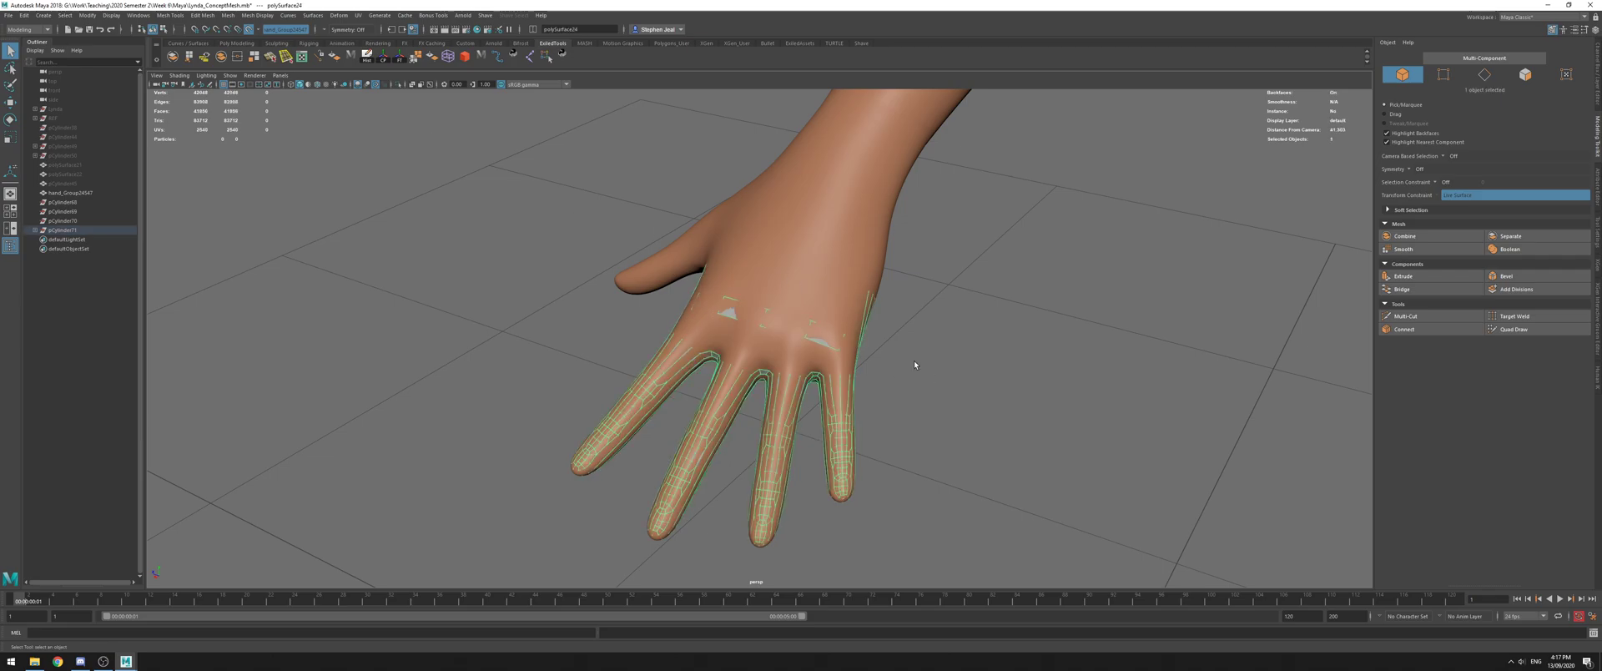
left_click(1564, 329)
left_click_drag(1110, 350, 718, 359, "alt")
right_click_drag(718, 367, 918, 442, "alt")
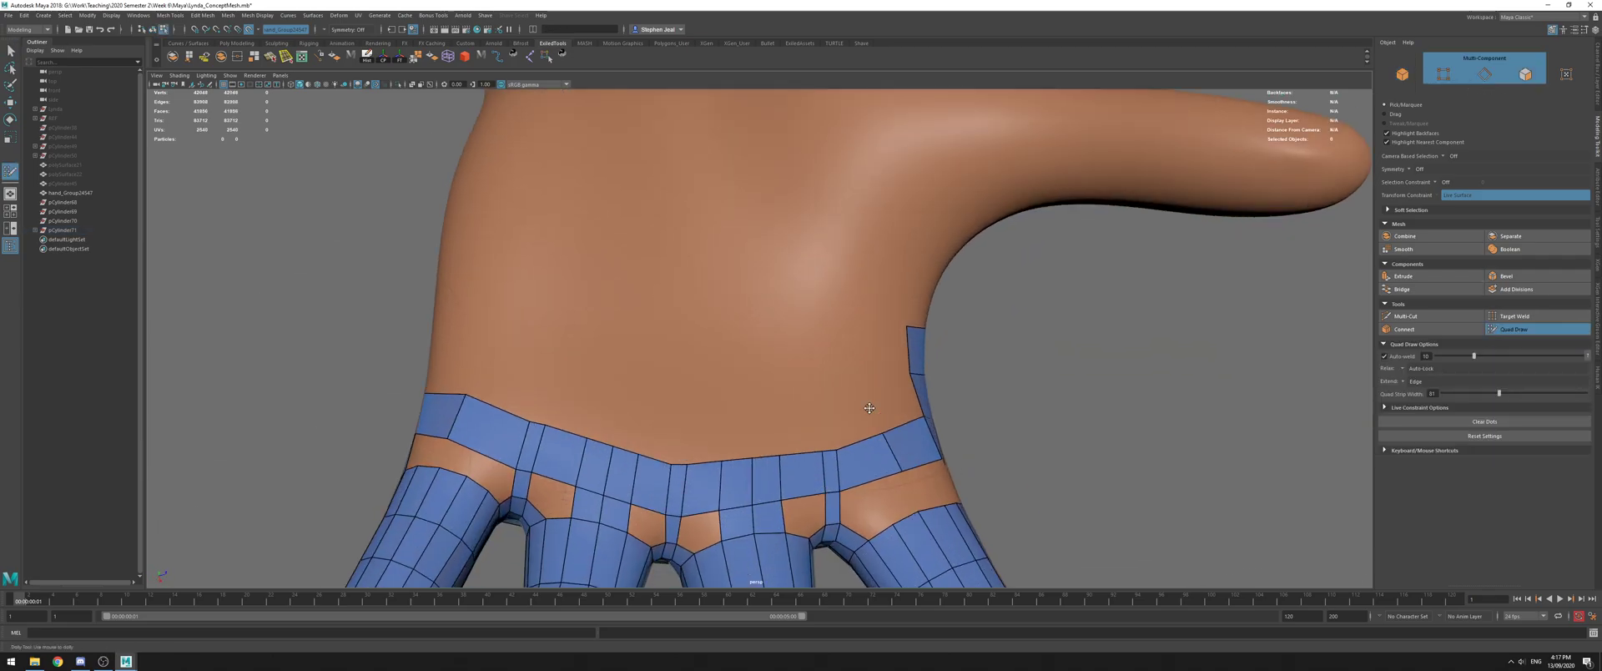
middle_click_drag(918, 442, 1039, 221, "alt")
left_click_drag(1040, 218, 884, 185, "alt")
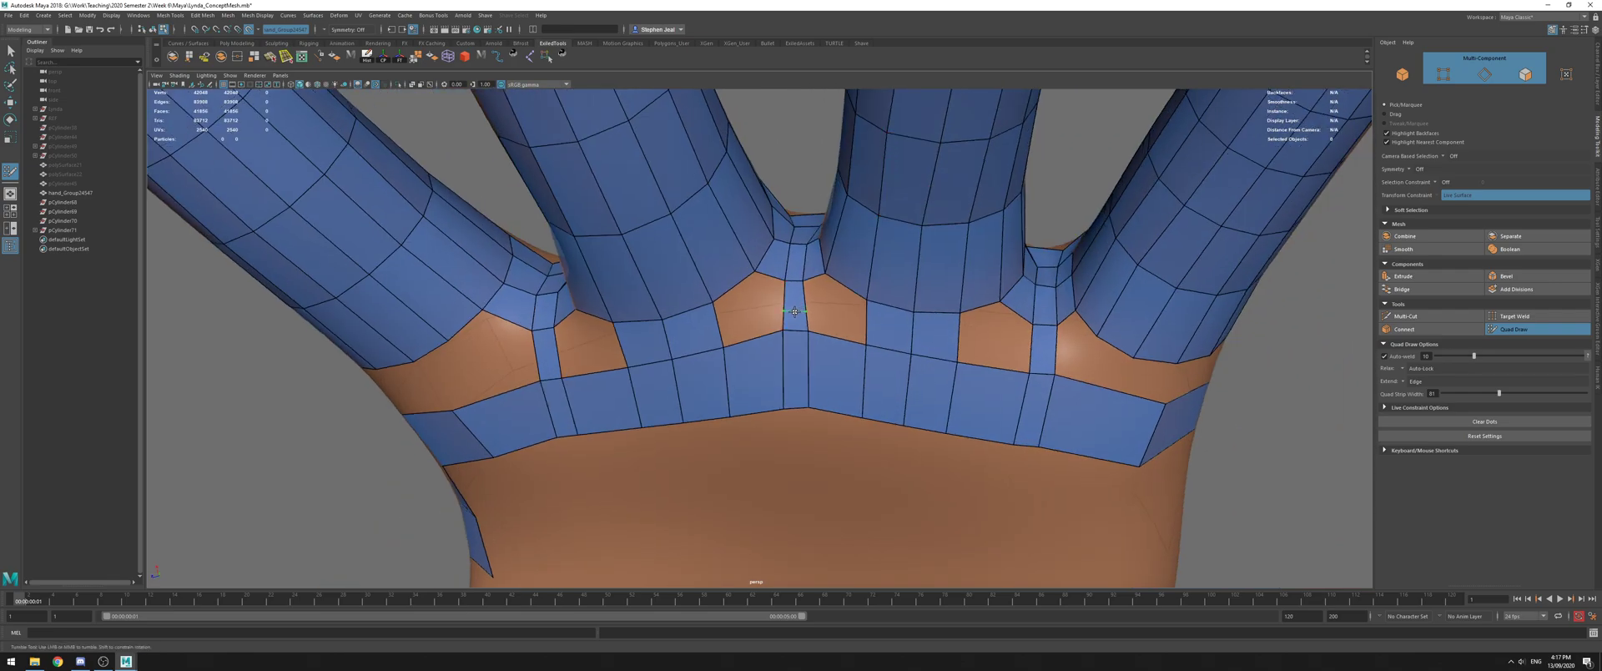
left_click(746, 315, "shift")
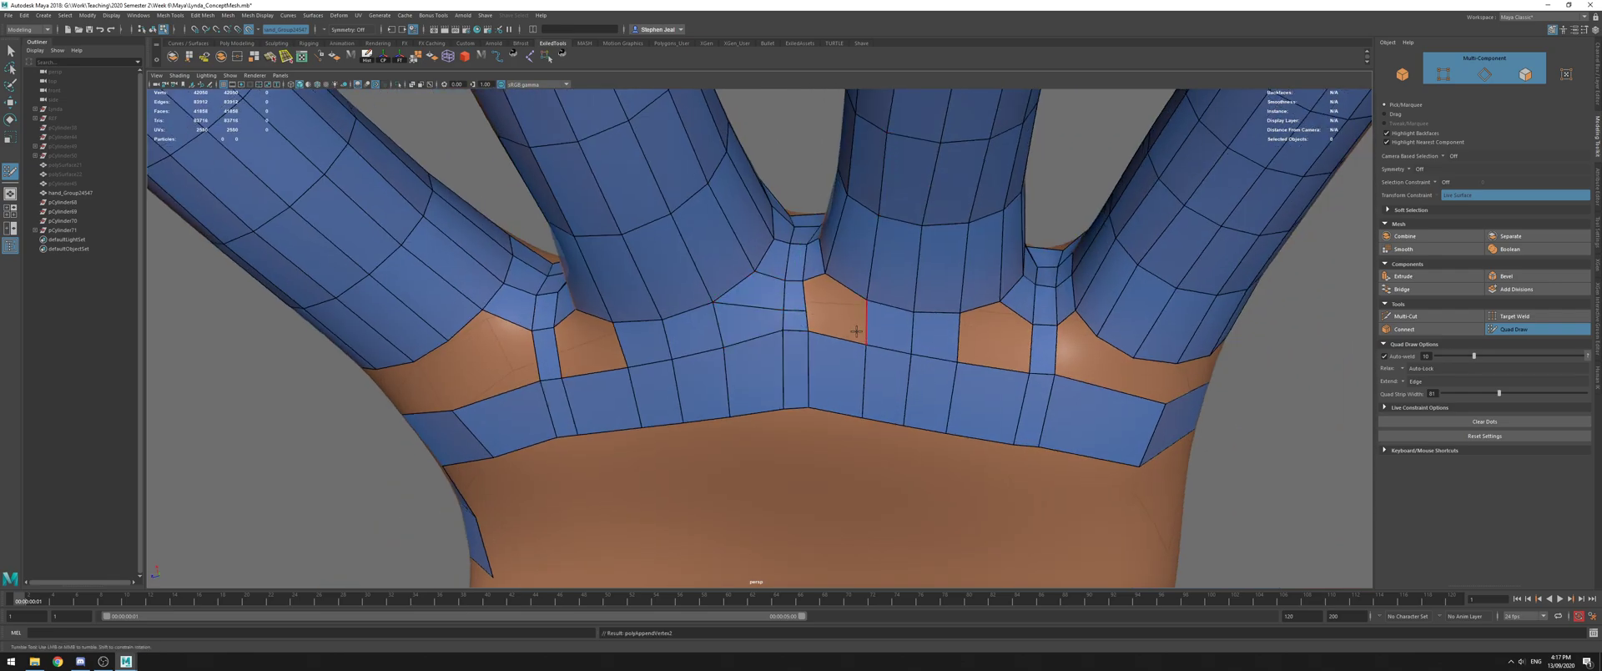
left_click(822, 322, "shift")
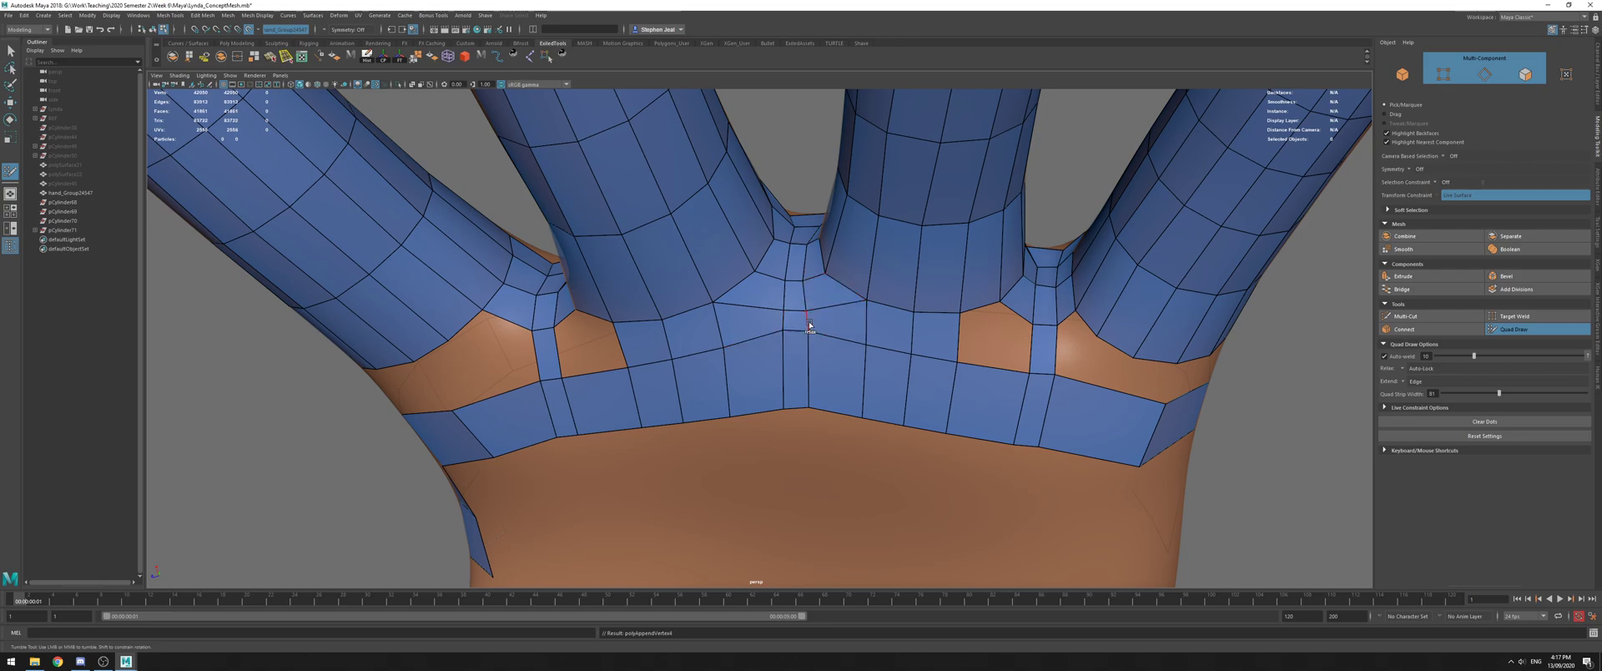
middle_click_drag(955, 334, 931, 334, "alt")
left_click_drag(802, 344, 831, 341, "shift")
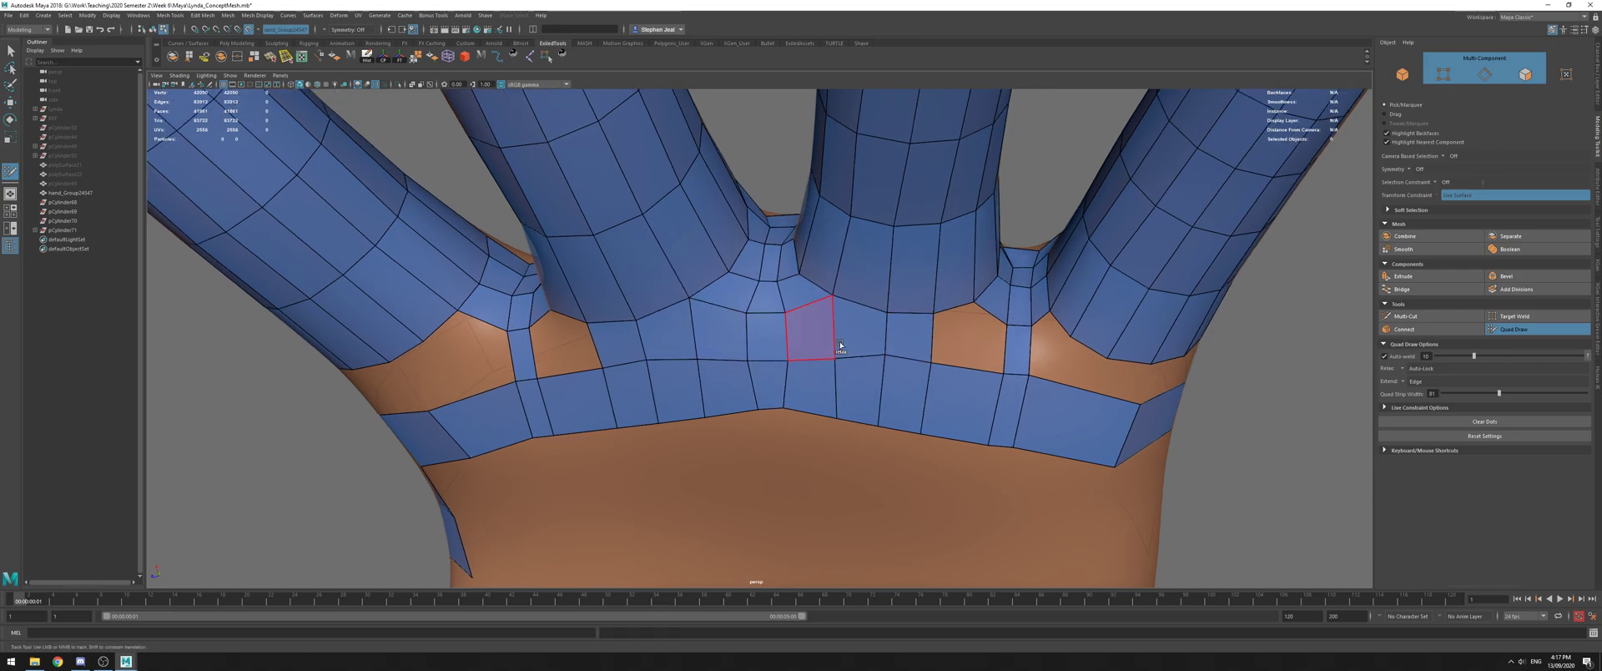
Fill the gap on the ring-finger side of the ring–little finger strip and insert two edge loops in the band below the little finger
middle_click_drag(990, 335, 811, 322, "alt")
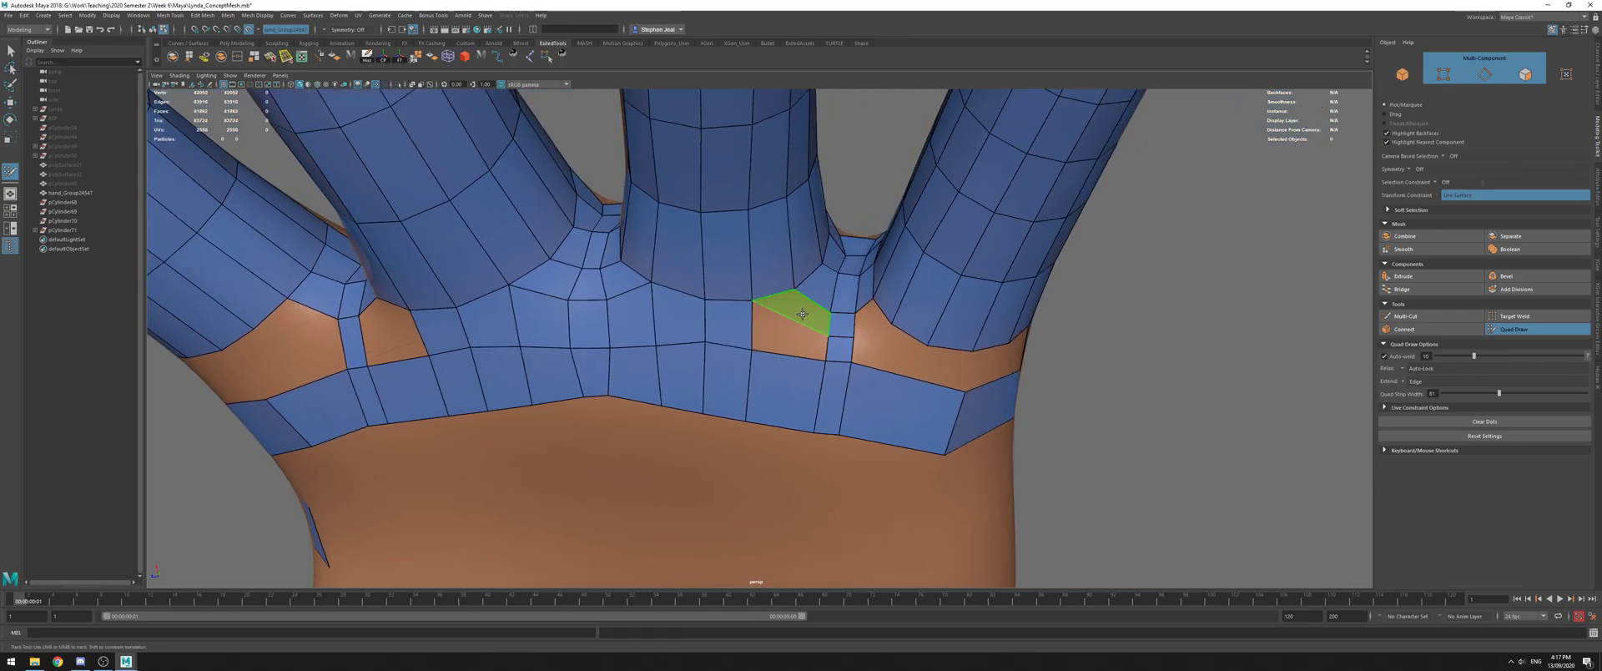
left_click(801, 314, "shift")
left_click(780, 342, "shift")
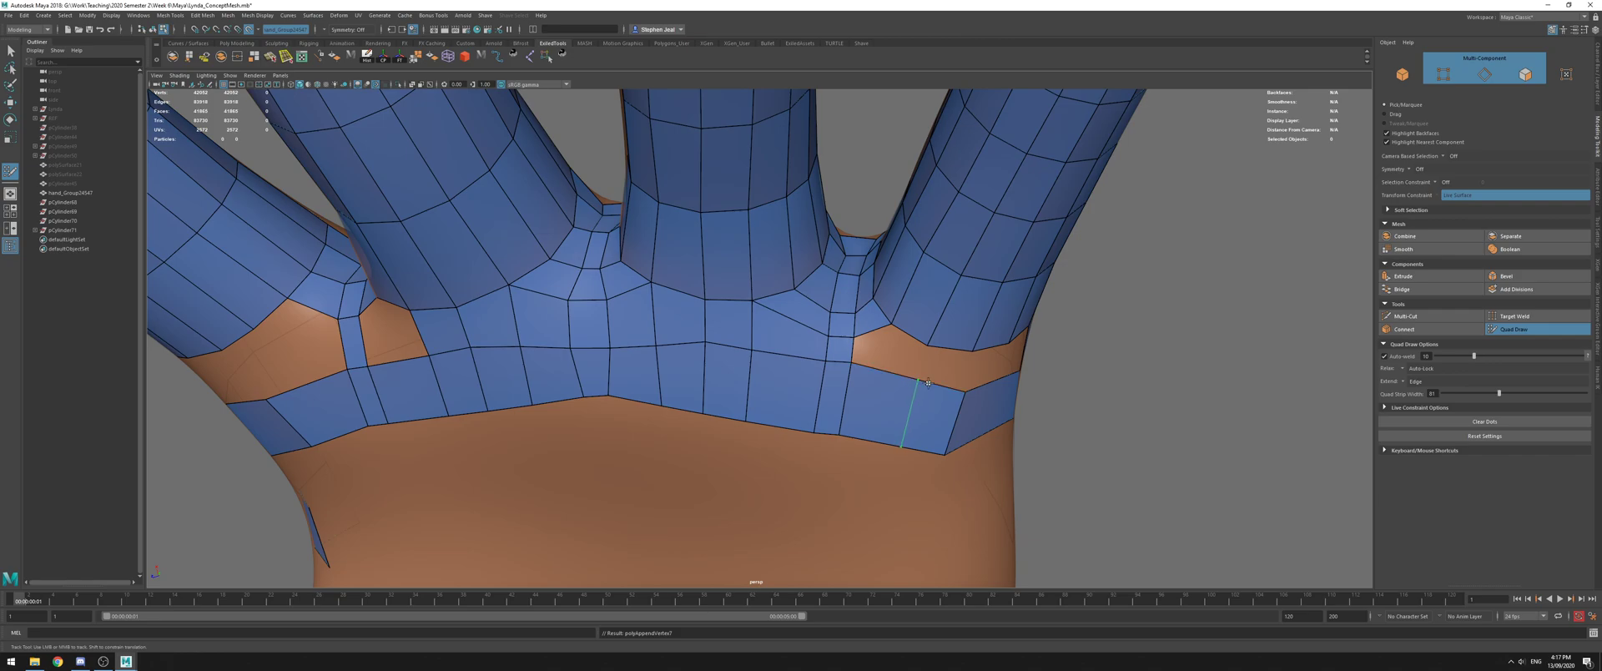
left_click_drag(964, 387, 929, 376, "alt")
middle_click_drag(929, 375, 725, 389, "alt")
left_click(688, 334, "ctrl")
left_click(753, 307, "ctrl")
left_click(651, 301, "shift")
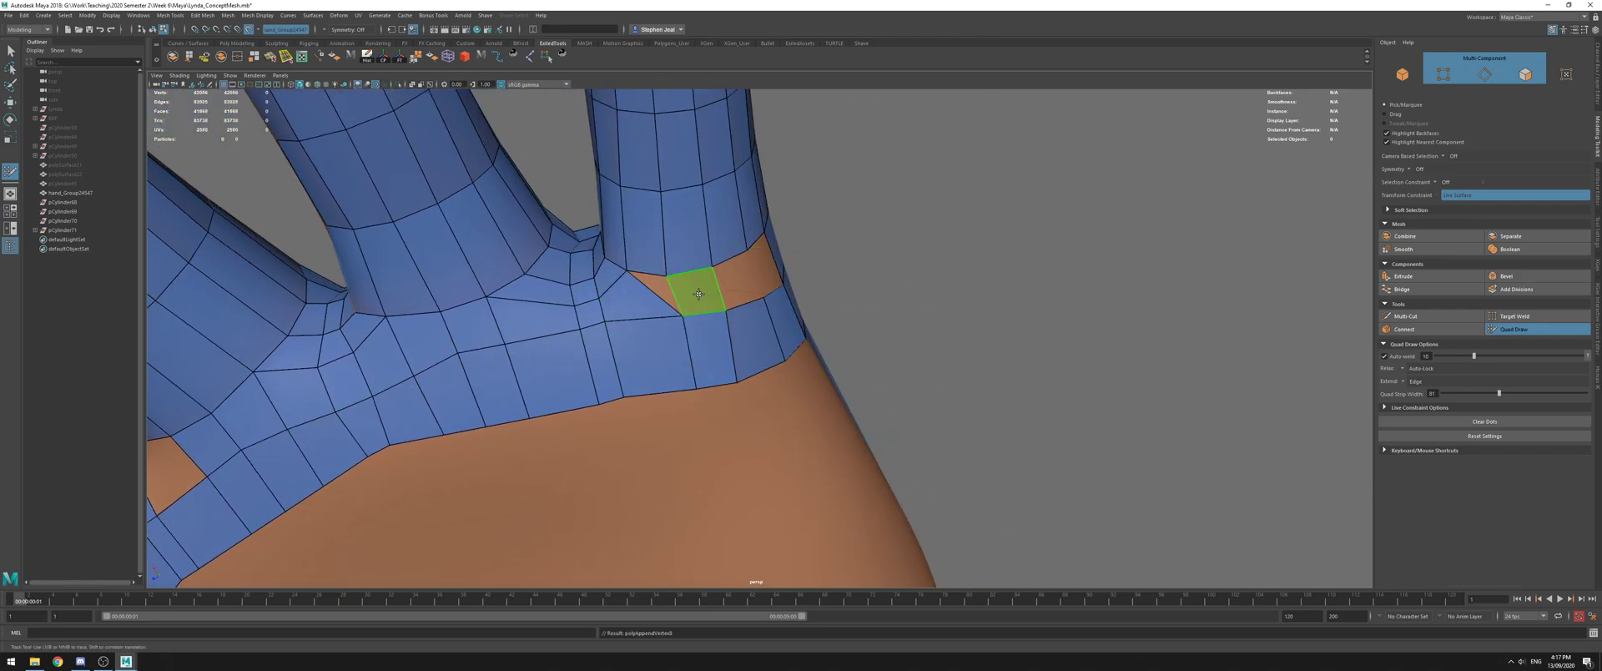
left_click(697, 292, "shift")
left_click(740, 280, "shift")
left_click(645, 301, "ctrl+shift")
left_click_drag(641, 303, 744, 297, "alt")
middle_click_drag(745, 297, 858, 300, "alt")
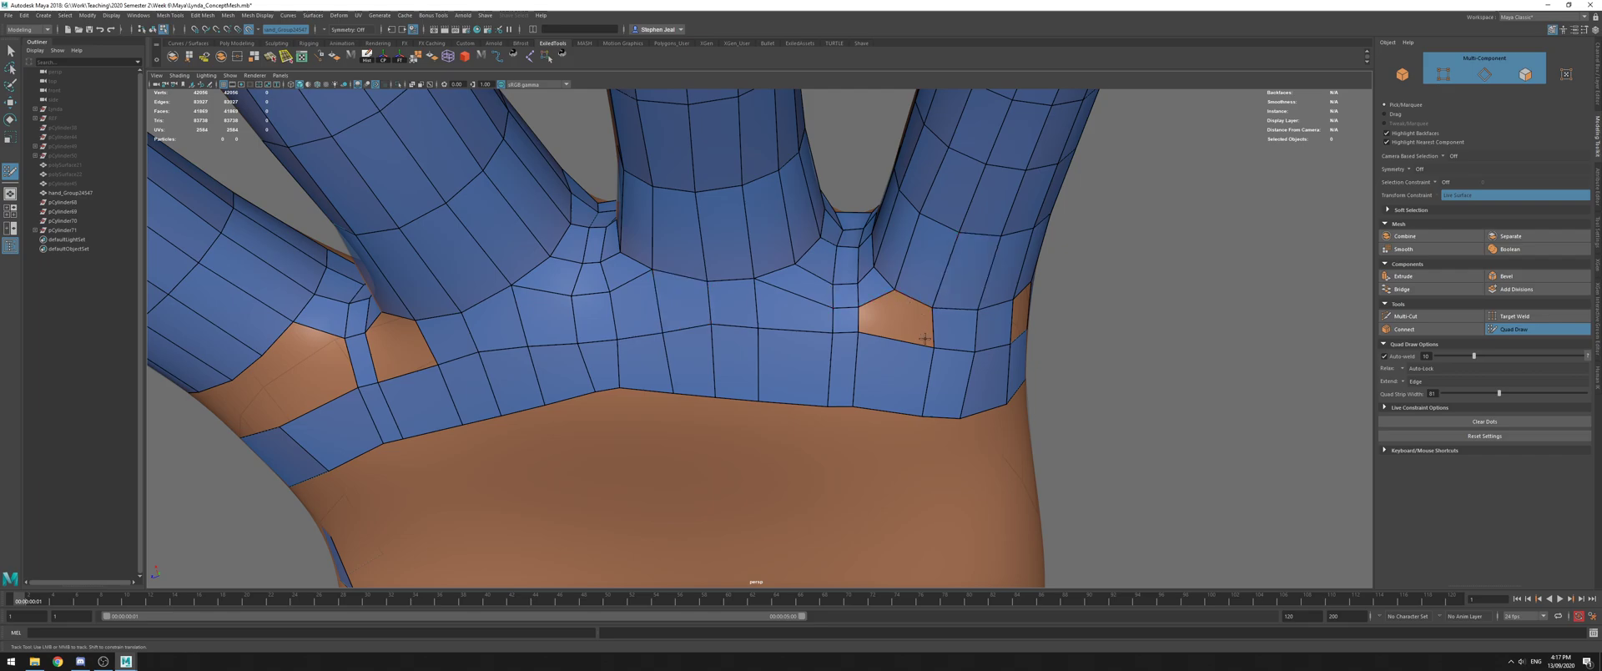
right_click_drag(985, 354, 872, 337, "alt")
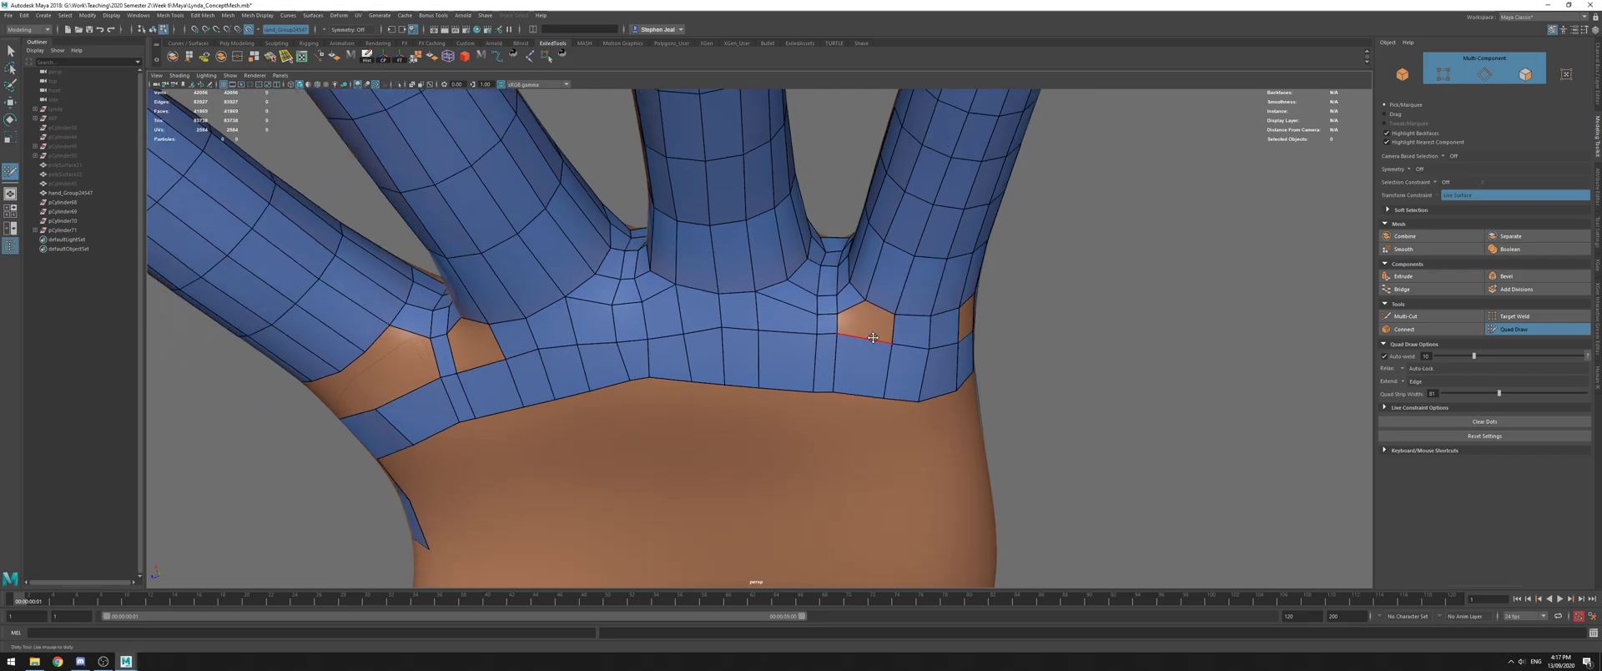
left_click(912, 329, "ctrl+shift")
left_click(939, 329, "ctrl+shift")
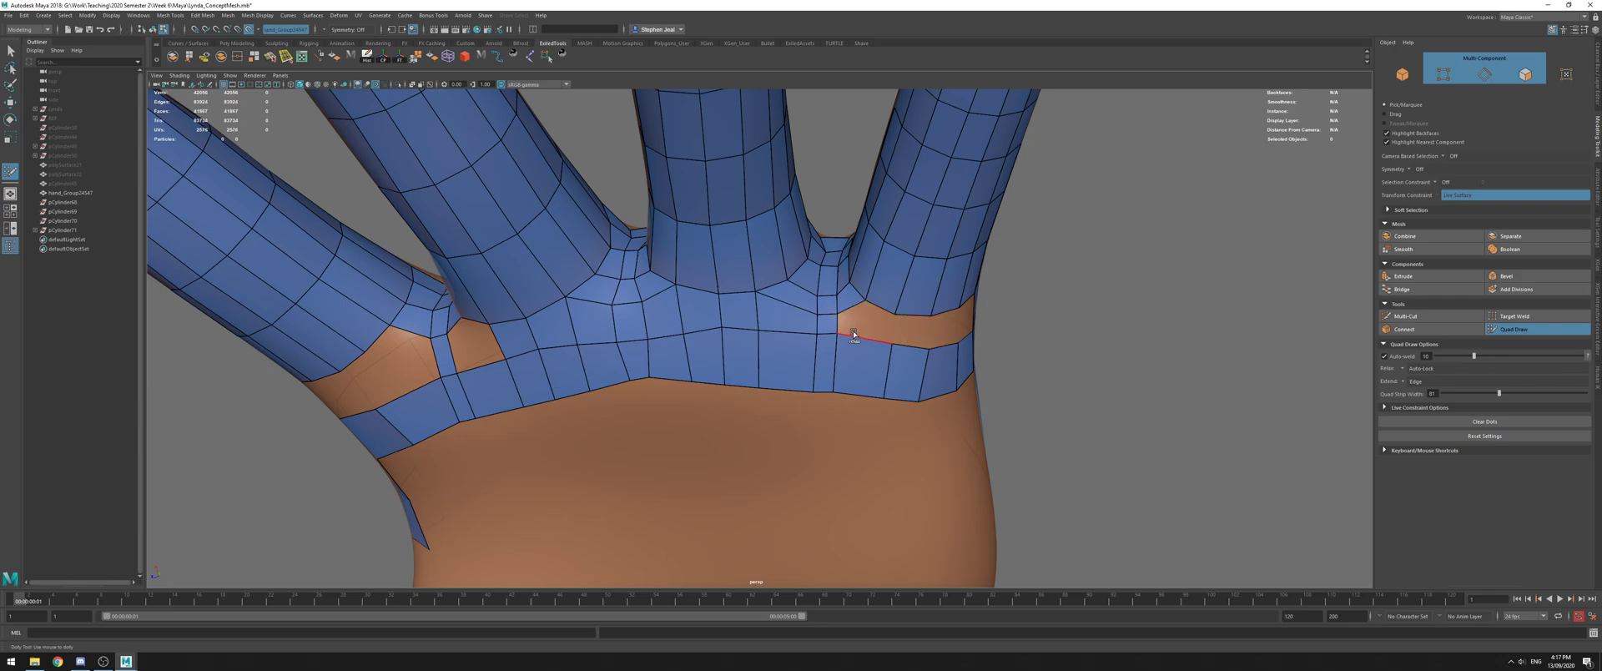
Adjust the vertex at the inner corner of the little finger gap and relax the band across the palm
middle_click_drag(803, 330, 734, 285, "alt")
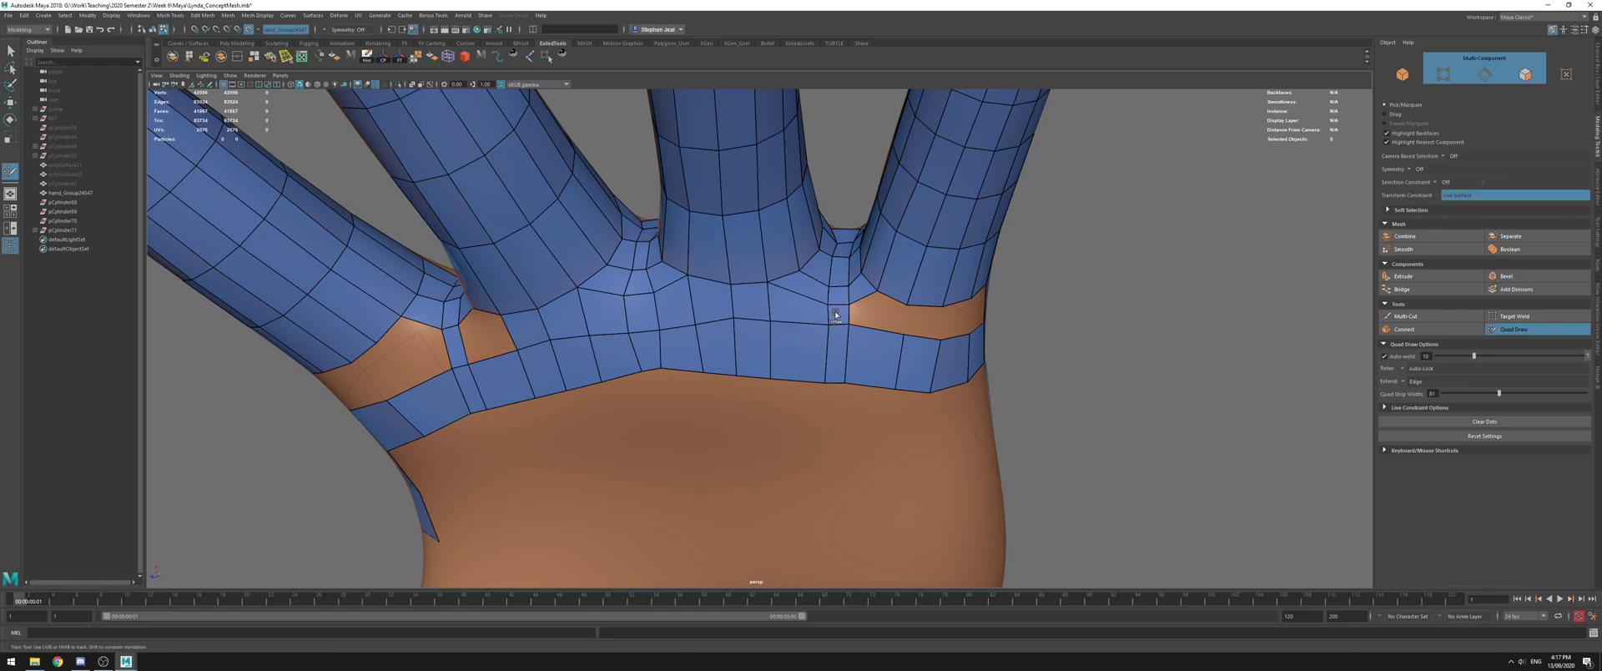
left_click_drag(851, 315, 855, 316)
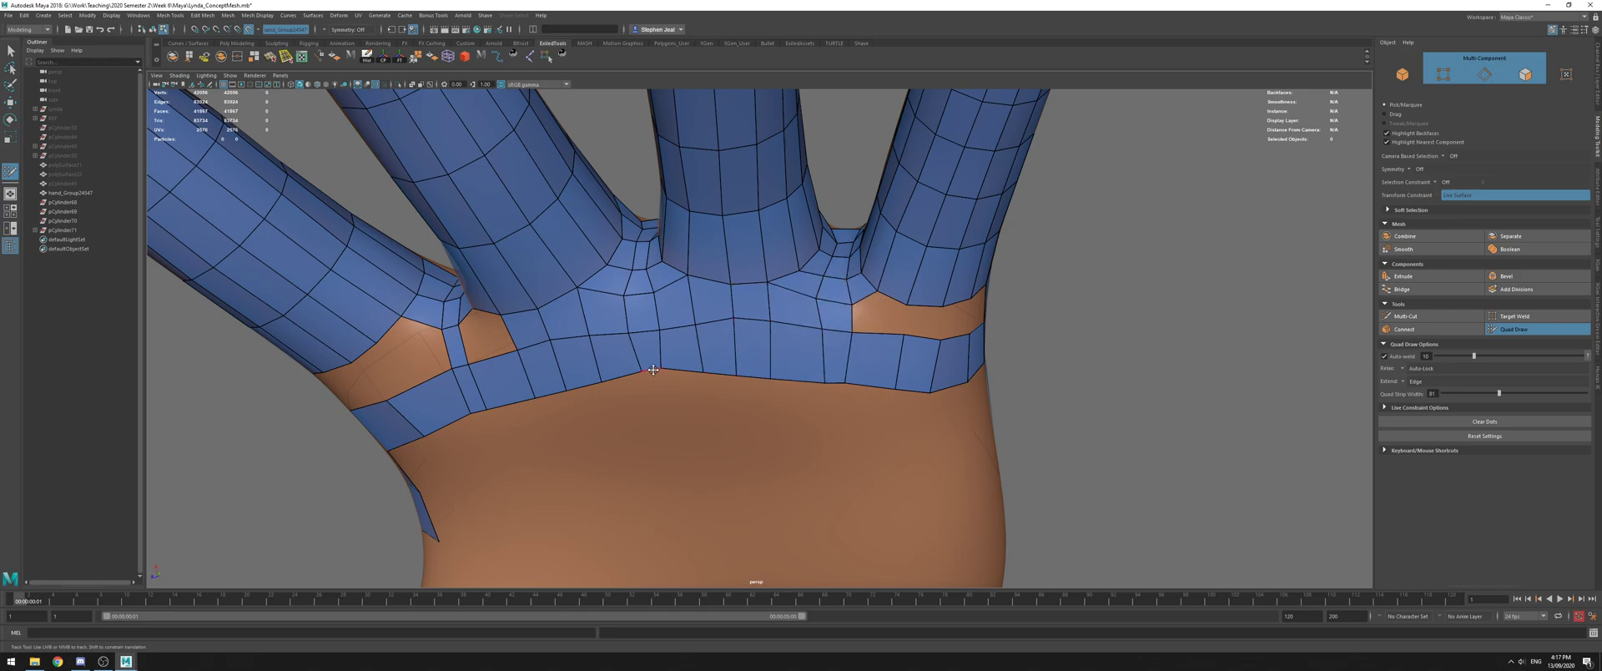
right_click_drag(873, 359, 637, 336, "alt")
left_click_drag(636, 337, 516, 288, "alt")
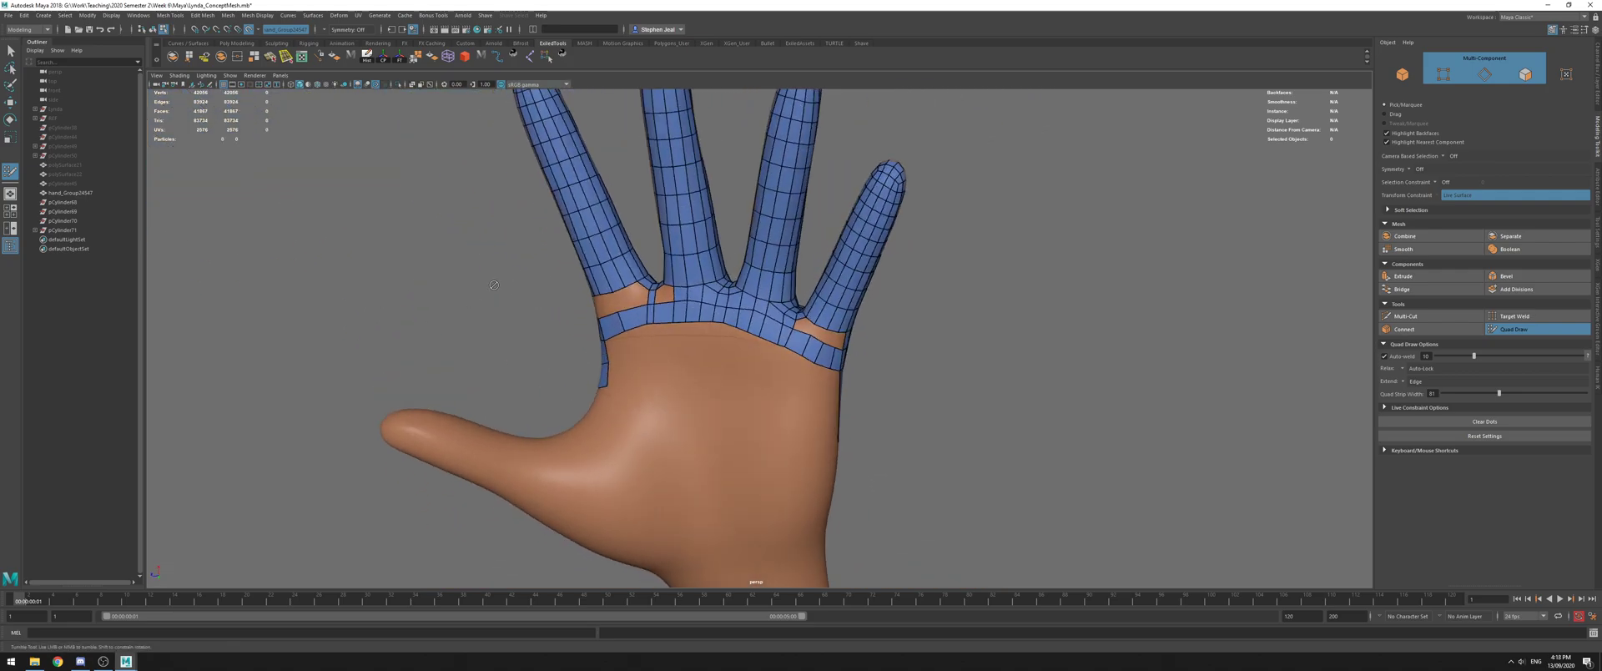
right_click_drag(515, 288, 734, 313, "alt")
left_click_drag(734, 313, 722, 373, "alt")
middle_click_drag(721, 374, 768, 327, "alt")
left_click_drag(753, 385, 826, 392, "shift")
left_click_drag(827, 391, 742, 356, "alt")
middle_click_drag(745, 340, 1045, 305, "alt")
mouse_move(731, 302)
left_mouse_down("alt")
mouse_move(816, 308)
mouse_move(738, 280)
left_mouse_up("alt")
left_click_drag(648, 348, 638, 350, "shift")
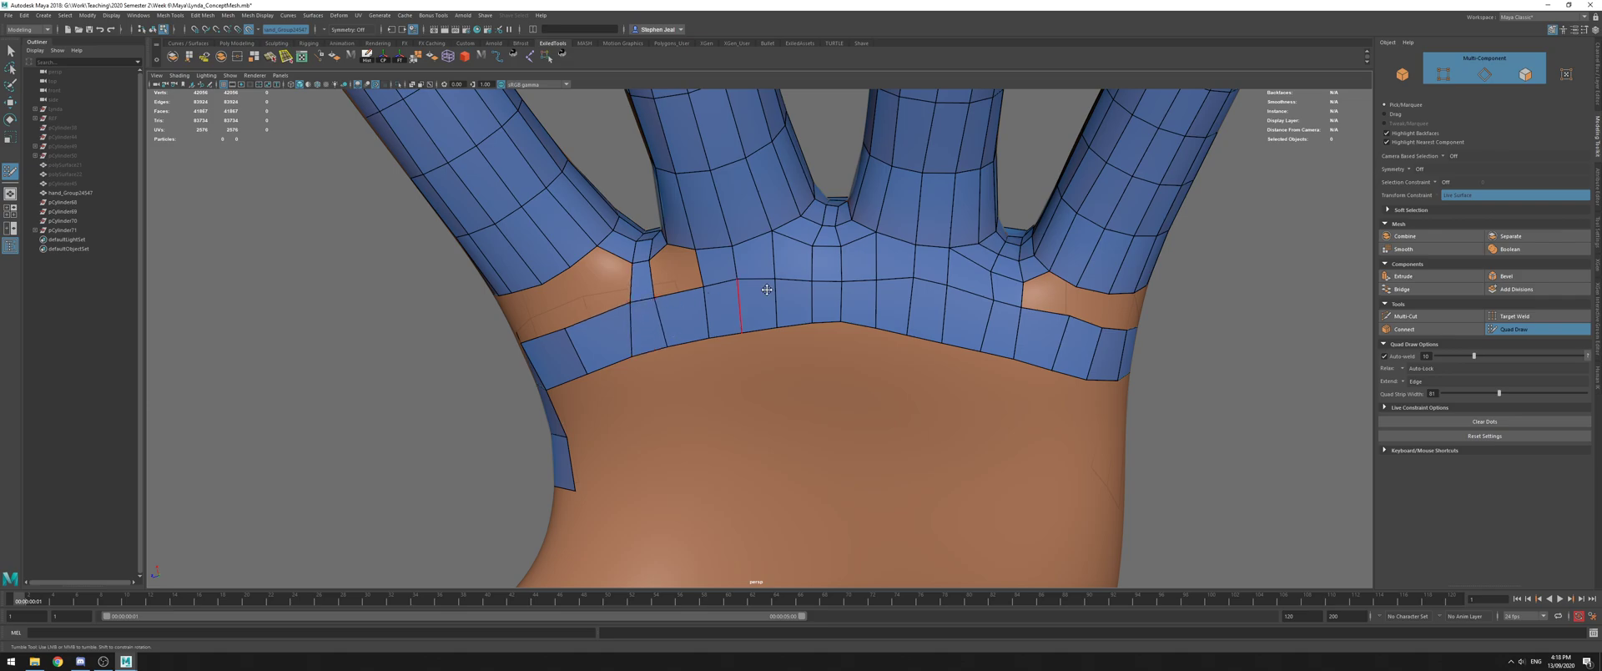
Insert an edge loop in the band below the middle finger and fill the gap beside the index–middle strip with two quads
middle_click_drag(758, 290, 856, 332, "alt")
left_click_drag(857, 332, 797, 324, "alt")
left_click(792, 322, "ctrl")
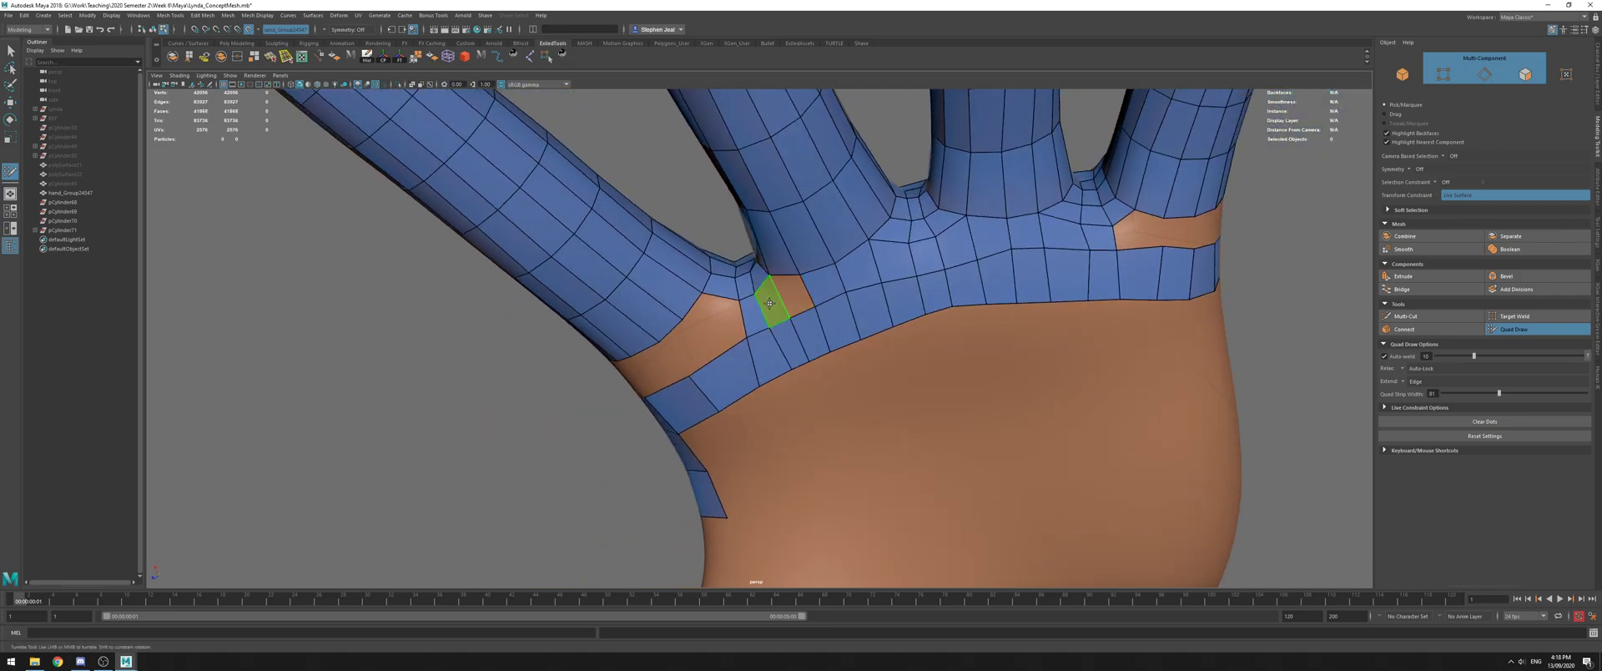
left_click(770, 303, "shift")
left_click(792, 296, "shift")
middle_click_drag(915, 312, 714, 344, "alt")
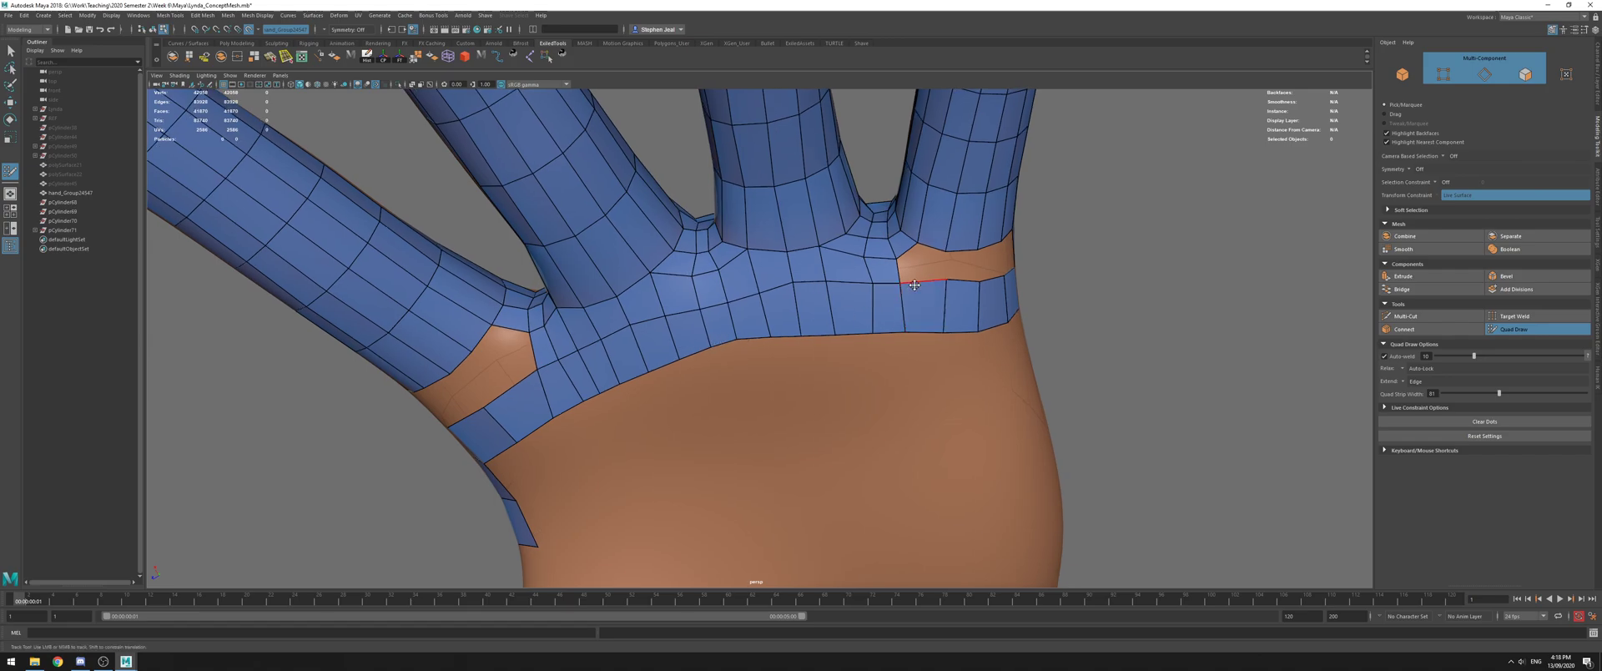
Fill the gap between the little finger's base and the palm band with quads, continuing around the outer side of the hand
left_click(929, 265, "shift")
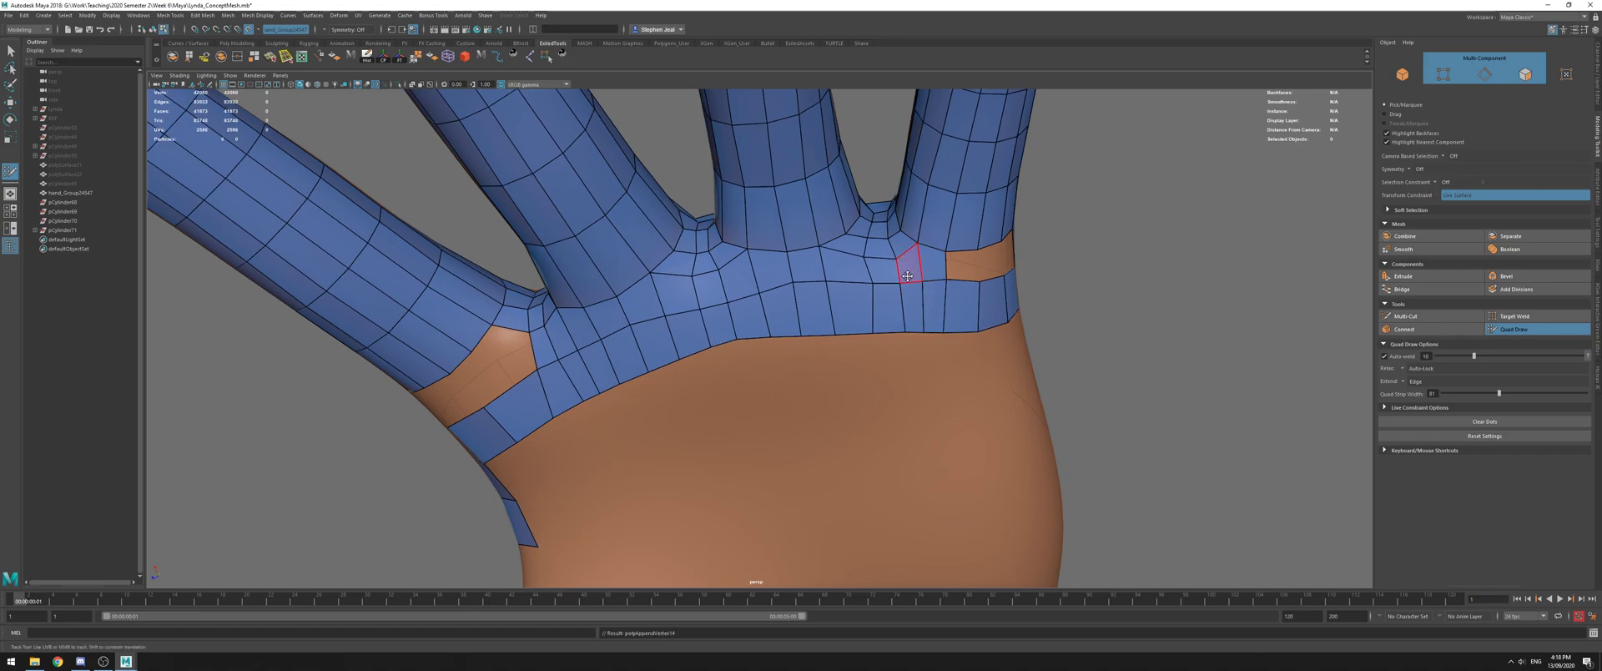
left_click(917, 272, "ctrl")
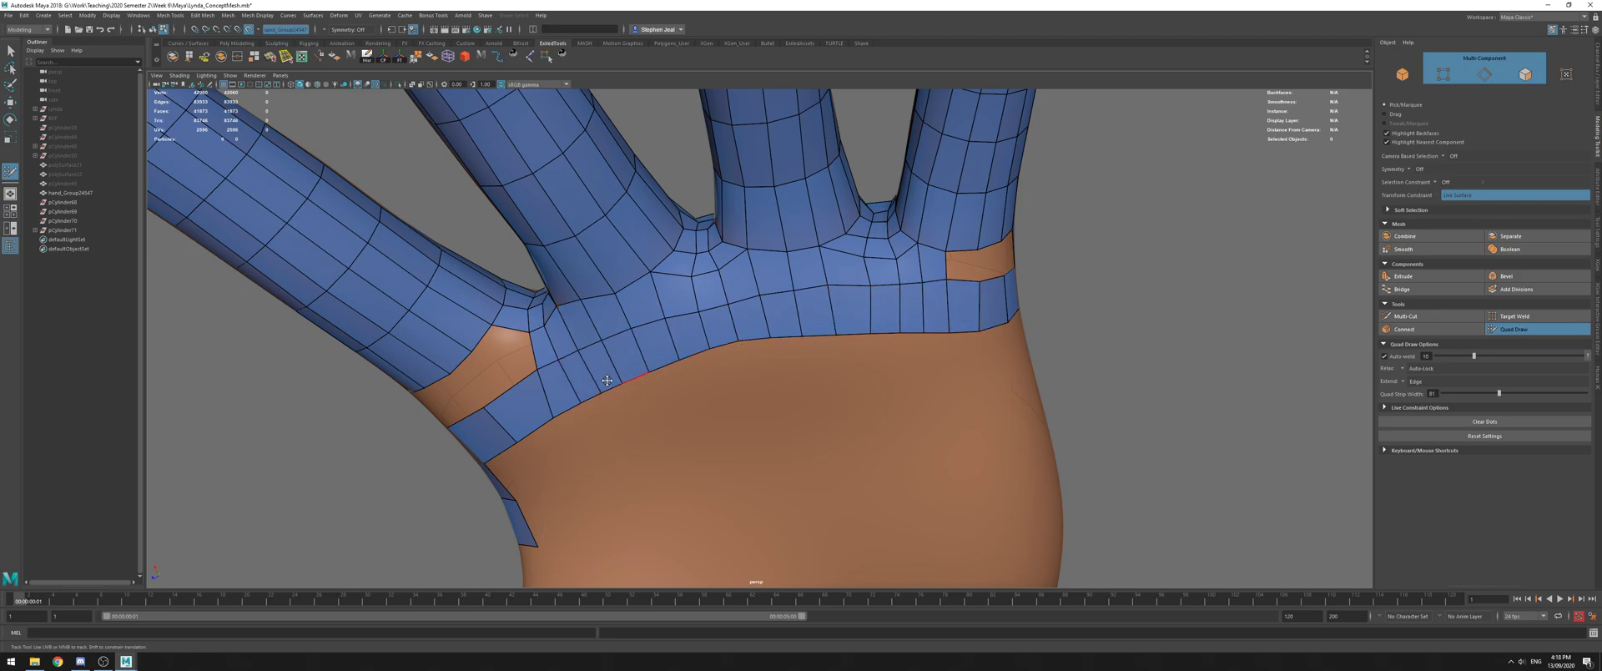
left_click_drag(1058, 286, 868, 355, "alt")
left_click(707, 326, "shift")
left_click(708, 288, "shift")
left_click(704, 253, "shift")
Insert two edge loops through the band below the index finger and fill the gap at the finger's base with quads
left_click_drag(704, 253, 816, 362, "alt")
middle_click_drag(816, 362, 784, 414, "alt")
right_click_drag(785, 414, 833, 376, "alt")
left_click(828, 280, "ctrl")
left_click(824, 350, "ctrl")
left_click(866, 345, "shift")
left_click(869, 296, "shift")
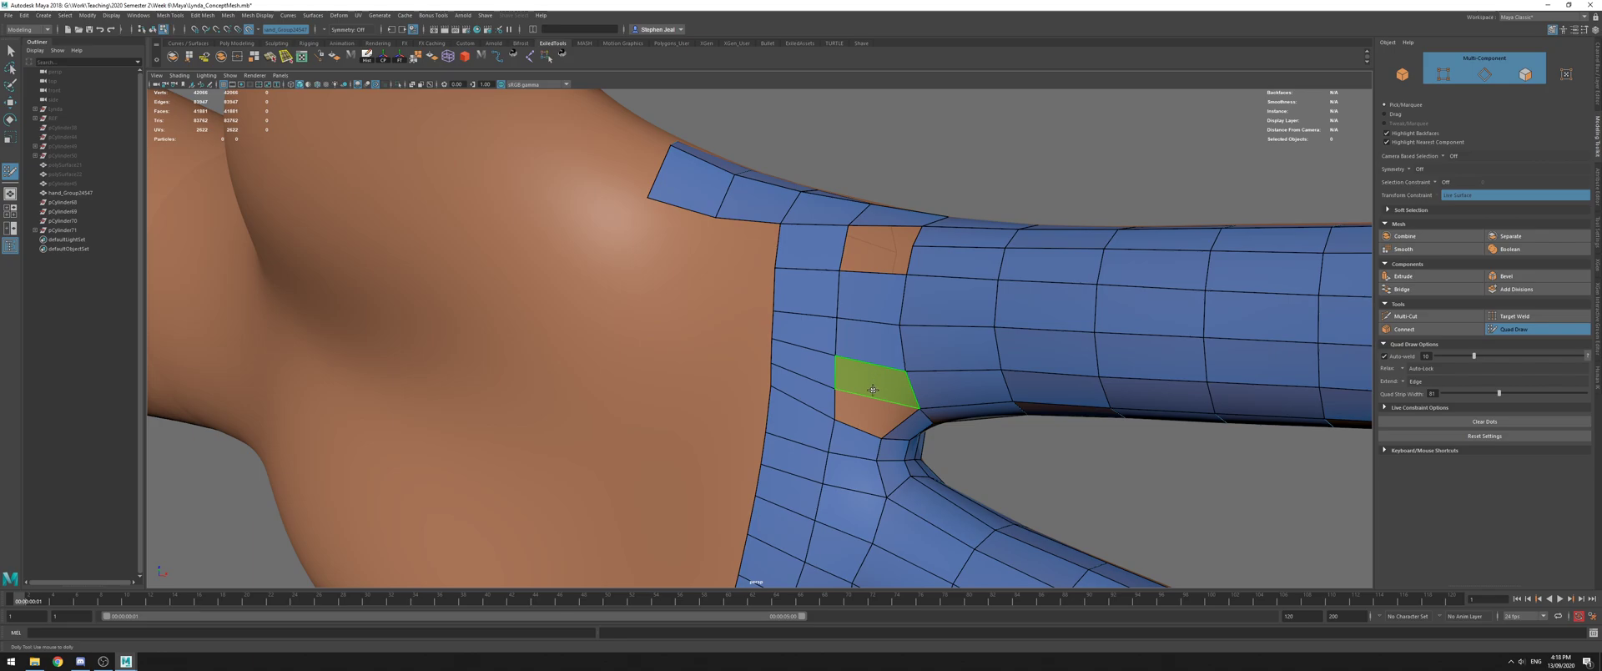
left_click(856, 388, "shift")
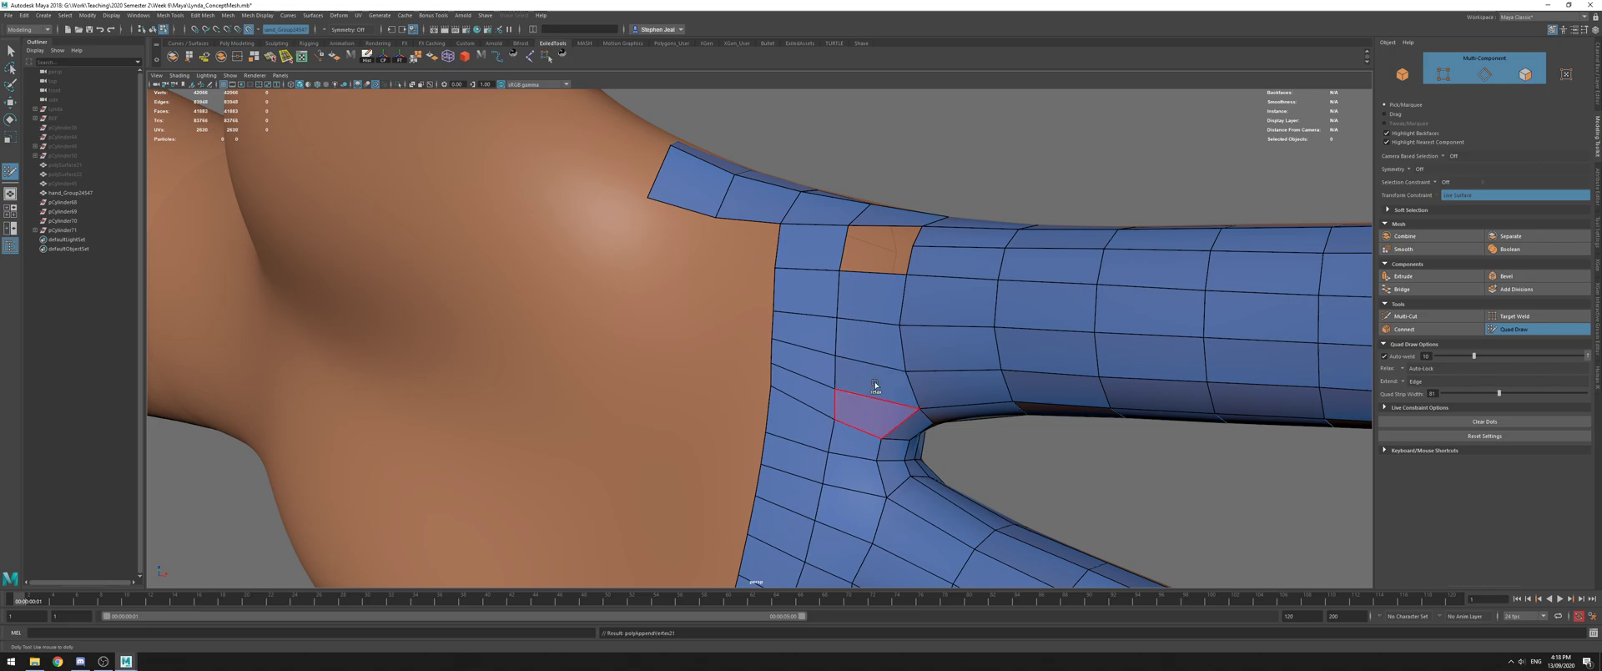
left_click(875, 234, "shift")
left_click(876, 259, "shift")
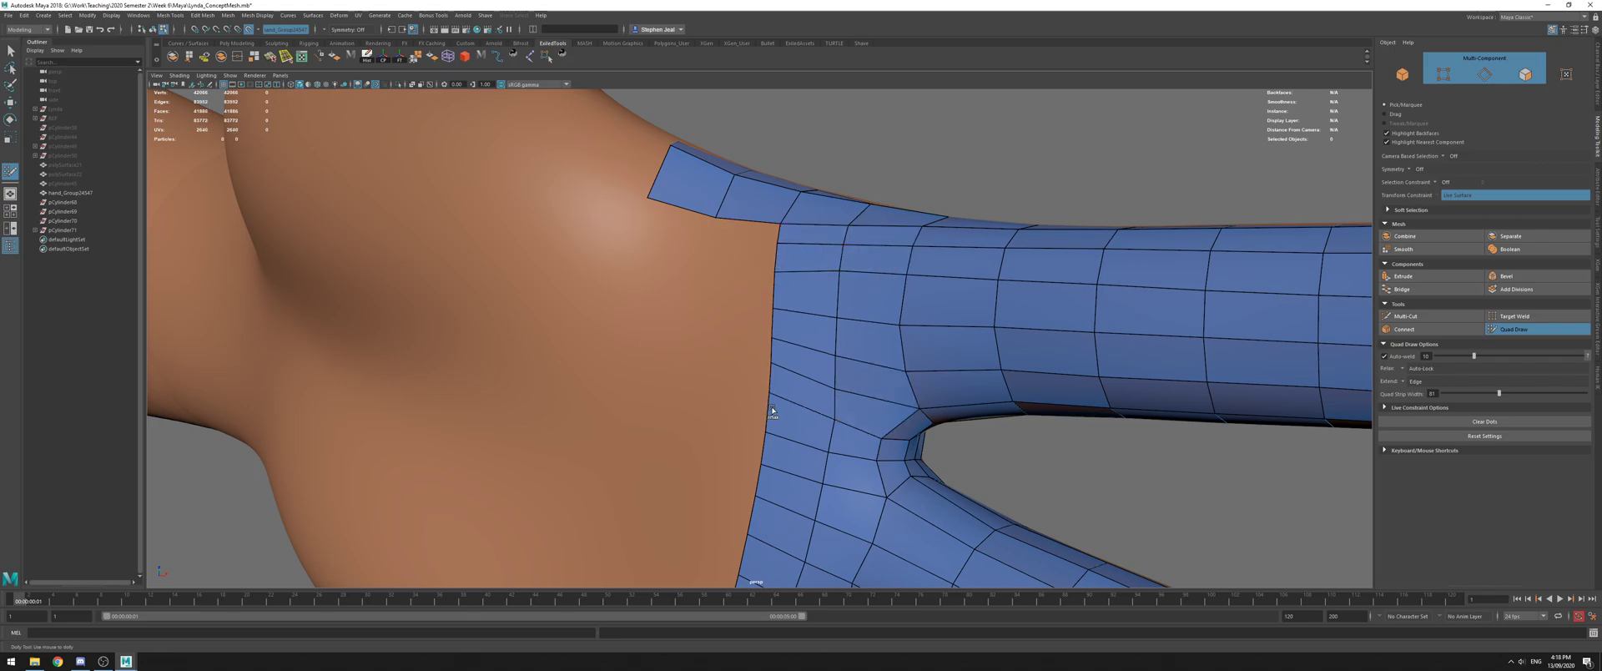
Delete the quads in the palm band's lowest row directly below the three finger webs
right_click_drag(819, 388, 594, 311, "alt")
left_click_drag(593, 312, 676, 266, "alt")
left_click_drag(793, 265, 728, 307, "alt")
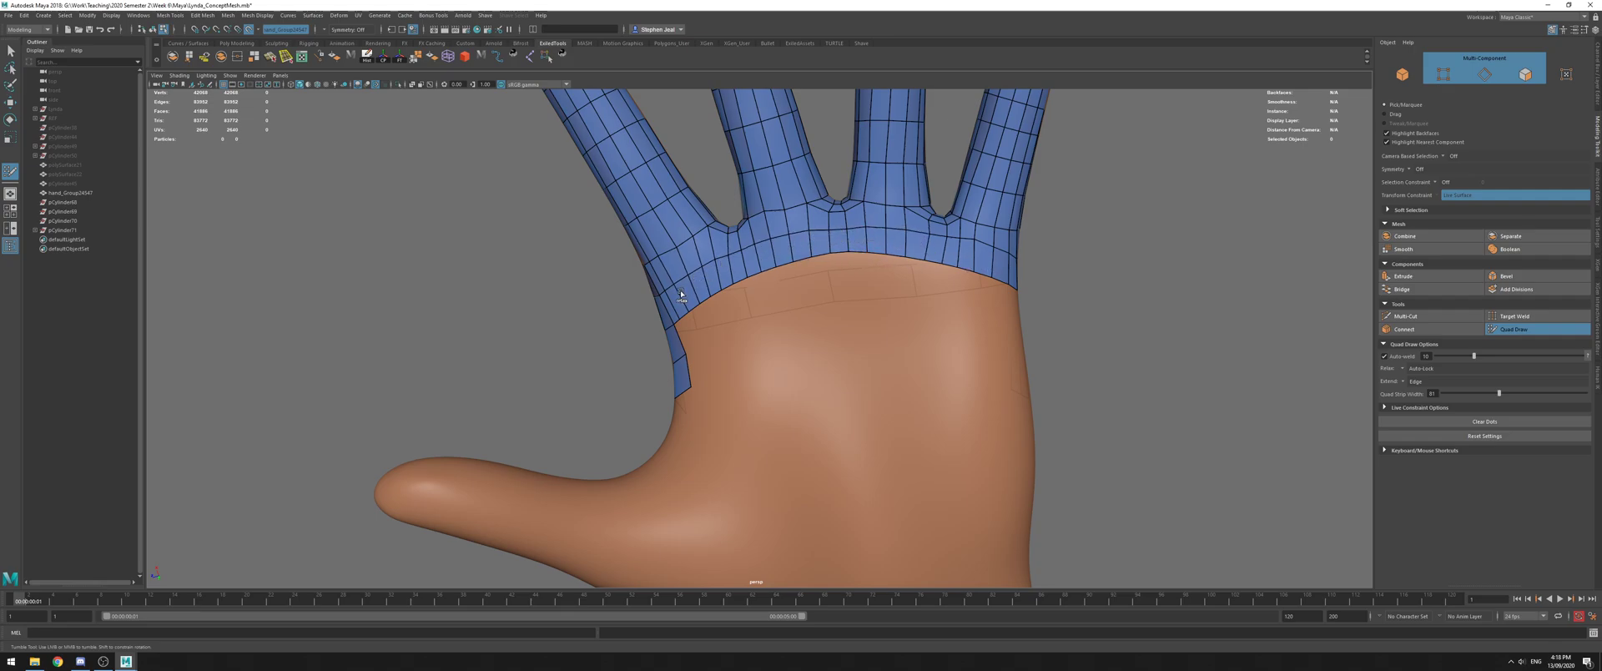
left_click_drag(829, 313, 706, 298, "alt")
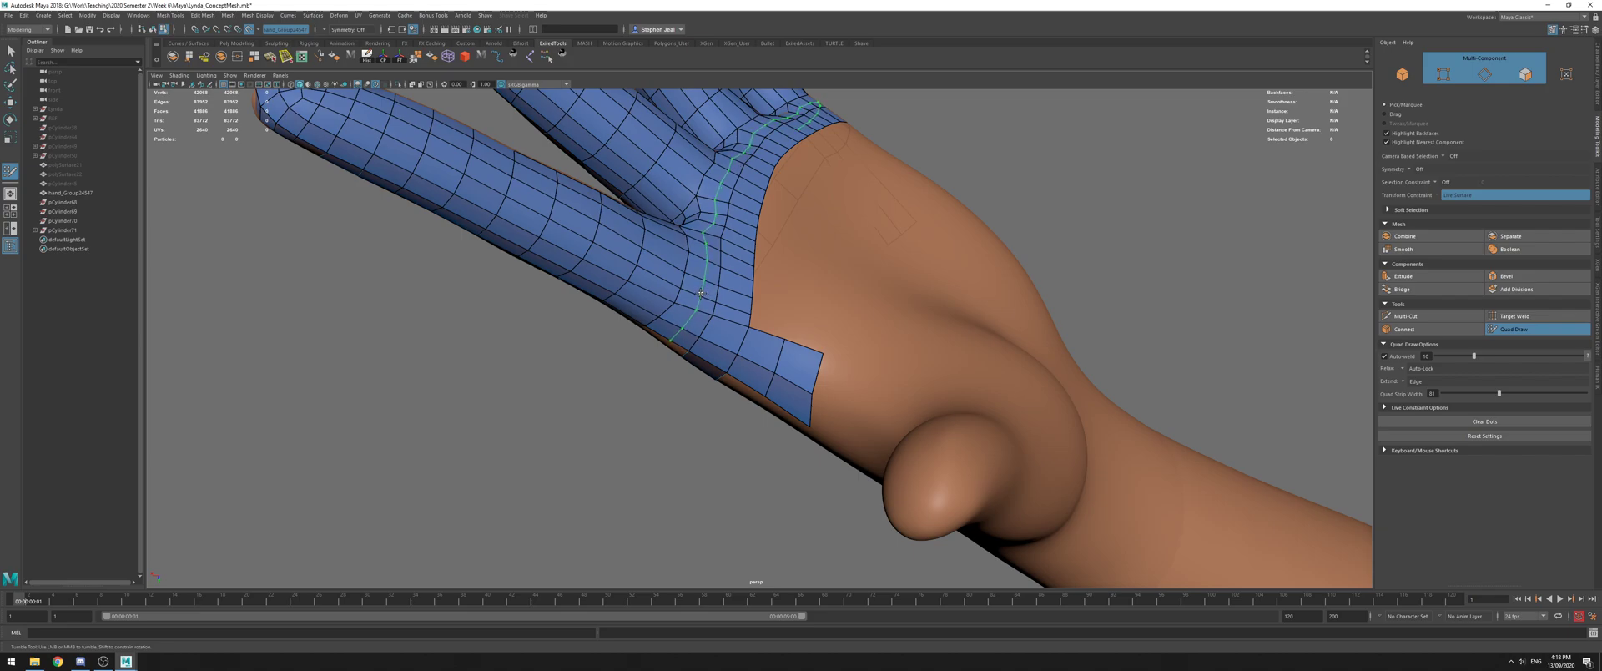
left_click_drag(665, 289, 821, 244, "alt")
left_click_drag(780, 309, 817, 299, "ctrl+shift")
left_click_drag(926, 277, 991, 278, "ctrl+shift")
middle_click_drag(1128, 294, 1025, 305, "alt")
mouse_move(977, 294)
left_mouse_down("ctrl+shift")
mouse_move(1026, 307)
mouse_move(988, 318)
left_mouse_up("ctrl+shift")
Rebuild the openings below the three finger webs with extended edges and angled corner quads that turn the strip loops back
left_click(1029, 296, "shift")
left_click(973, 289, "shift")
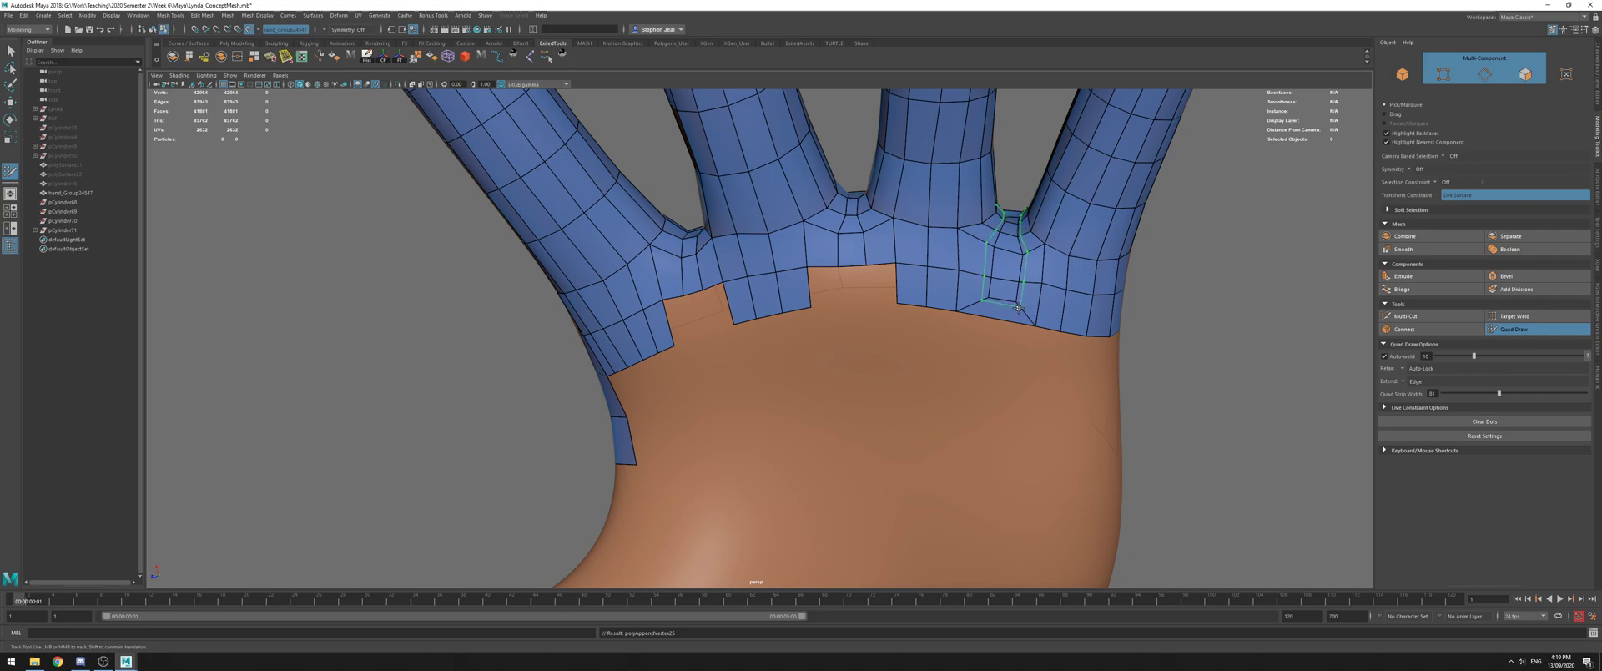
left_click_drag(851, 270, 820, 307)
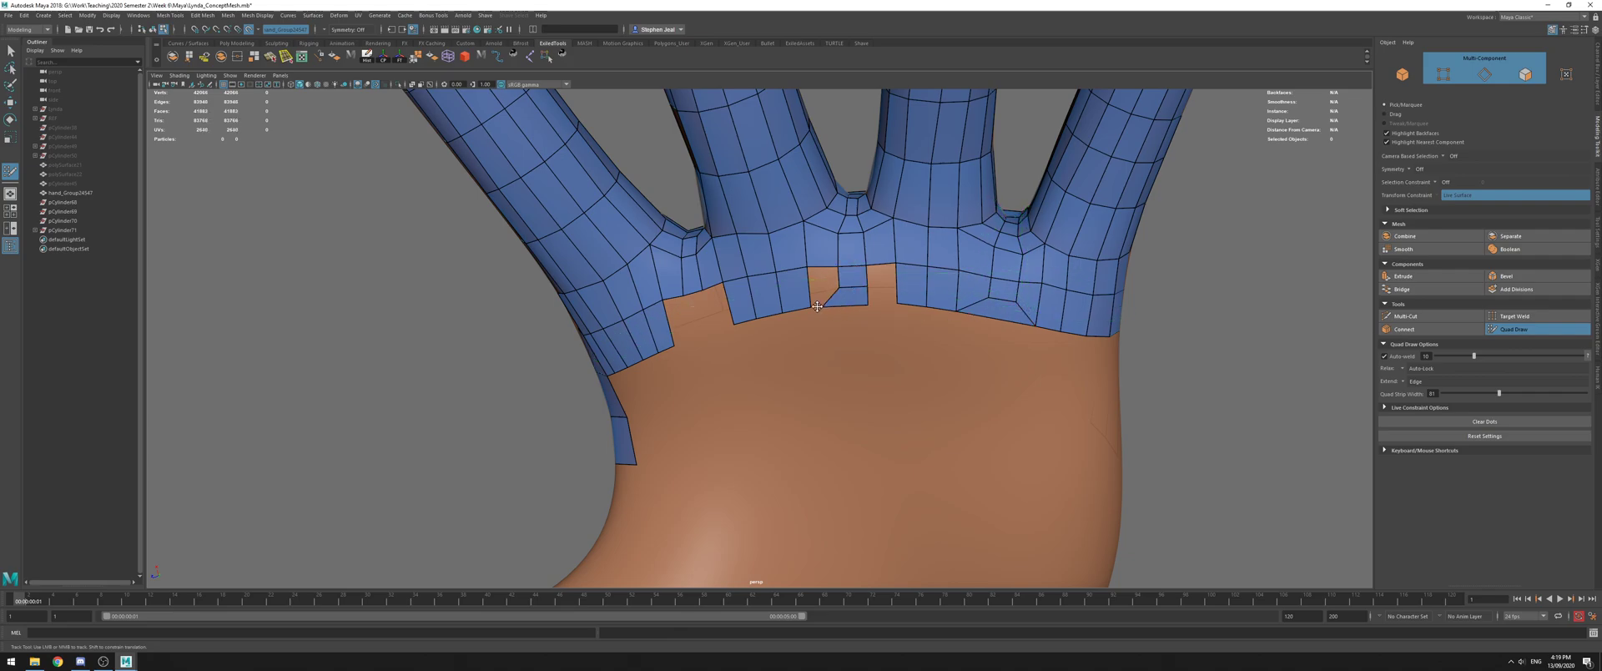
left_click(823, 282, "shift")
left_click_drag(699, 290, 709, 330)
left_click(678, 317, "shift")
left_click(718, 303, "shift")
middle_click_drag(842, 306, 913, 296, "alt")
right_click_drag(914, 296, 888, 300, "alt")
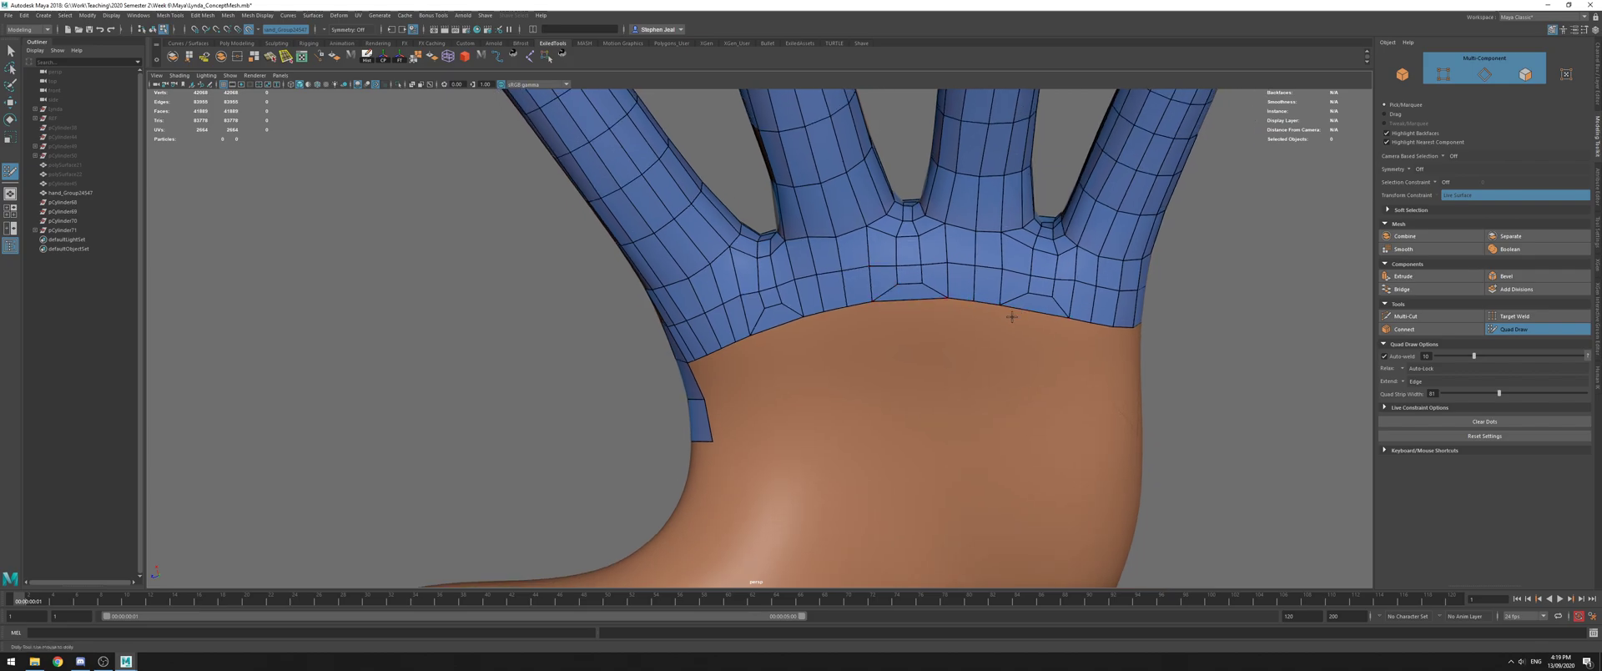
mouse_move(859, 316)
left_mouse_down("alt")
mouse_move(882, 304)
mouse_move(864, 302)
left_mouse_up("alt")
left_click_drag(1004, 314, 786, 307, "shift")
key("ctrl+z")
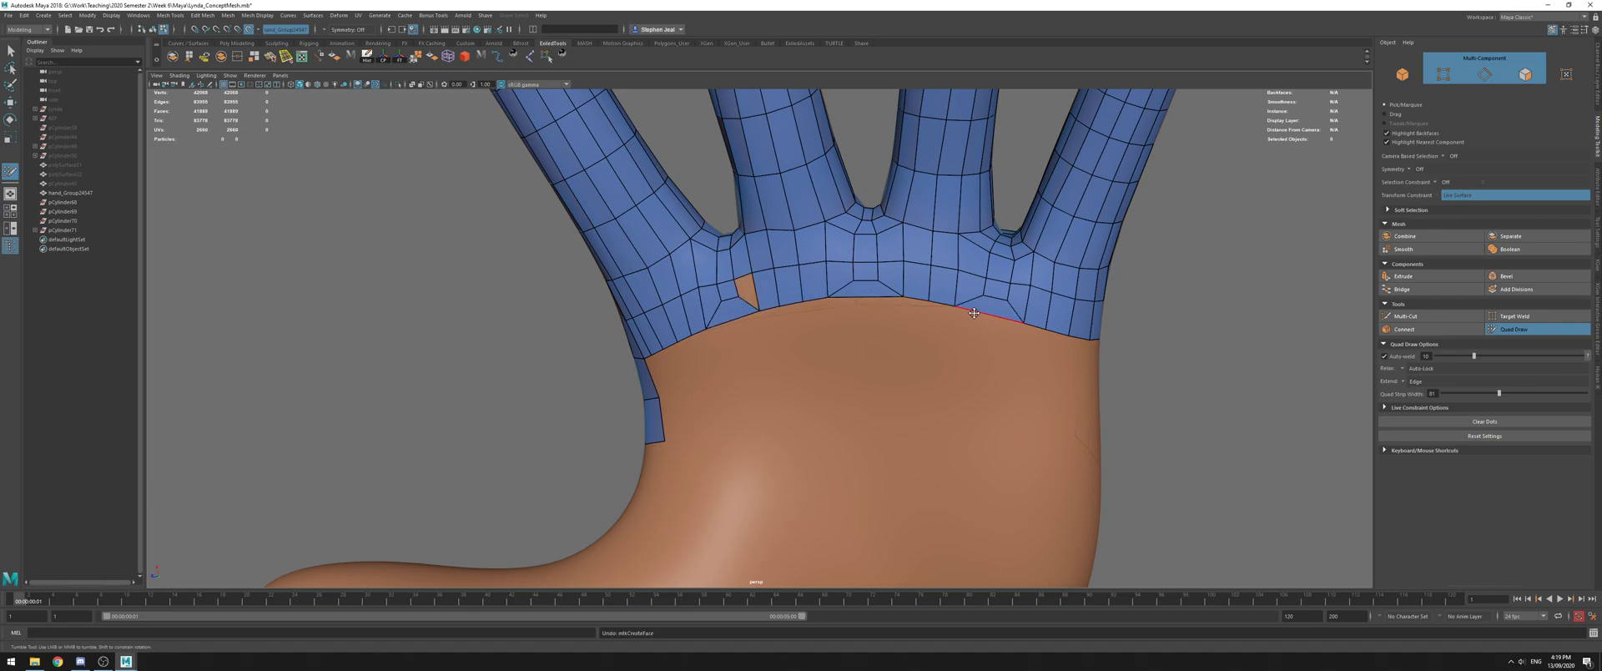
Delete the palm-side band quads below the finger bases, keeping only the rebuilt patches under the three finger webs
left_click_drag(1059, 321, 959, 338, "alt")
left_click_drag(883, 258, 772, 243, "alt")
scroll(975, 267, "down", 8)
scroll(930, 282, "up", 5)
middle_click_drag(661, 242, 771, 253, "alt")
left_click_drag(839, 261, 839, 298, "alt")
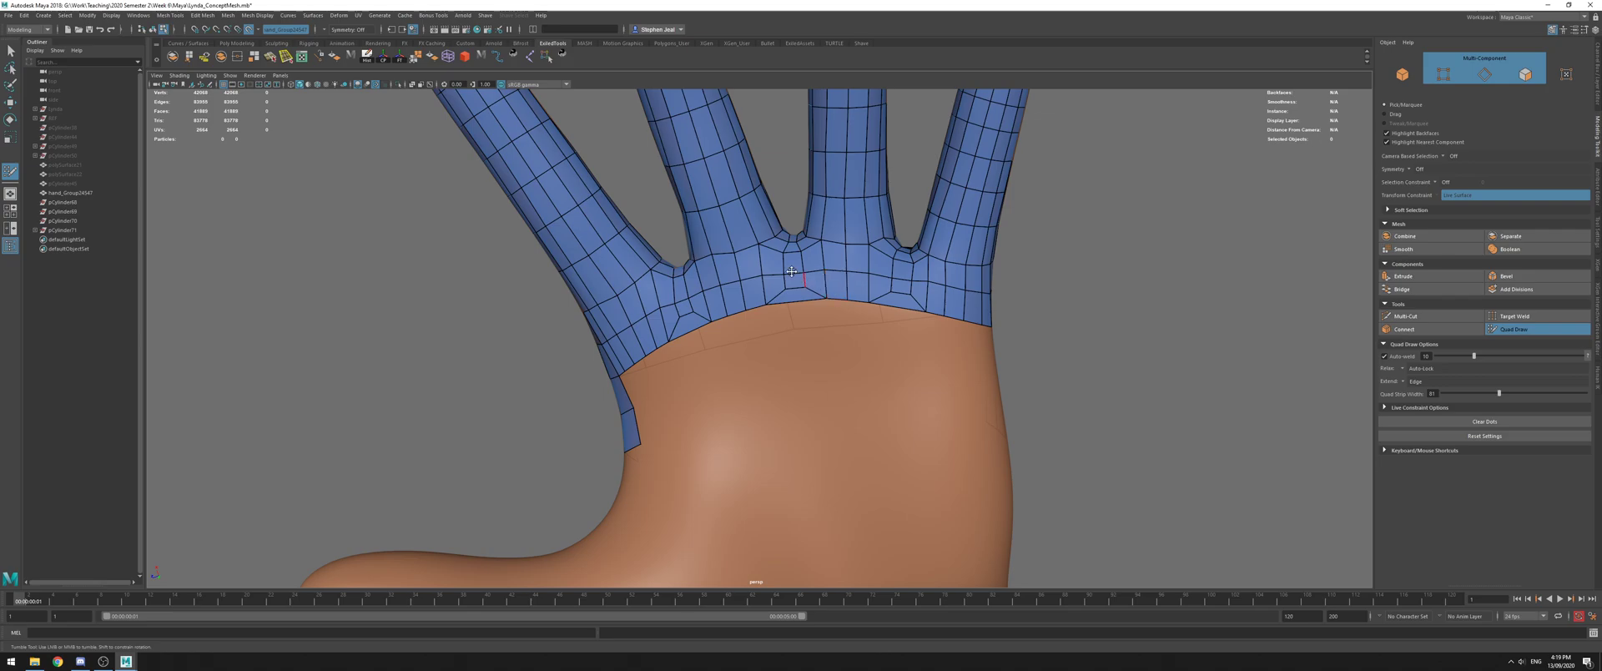
left_click_drag(856, 294, 972, 288, "ctrl+shift")
mouse_move(739, 316)
left_mouse_down("ctrl+shift")
mouse_move(755, 287)
mouse_move(727, 282)
mouse_move(725, 296)
mouse_move(797, 289)
left_mouse_up("ctrl+shift")
mouse_move(753, 328)
left_mouse_down("ctrl+shift")
mouse_move(719, 315)
mouse_move(694, 365)
mouse_move(746, 341)
left_mouse_up("ctrl+shift")
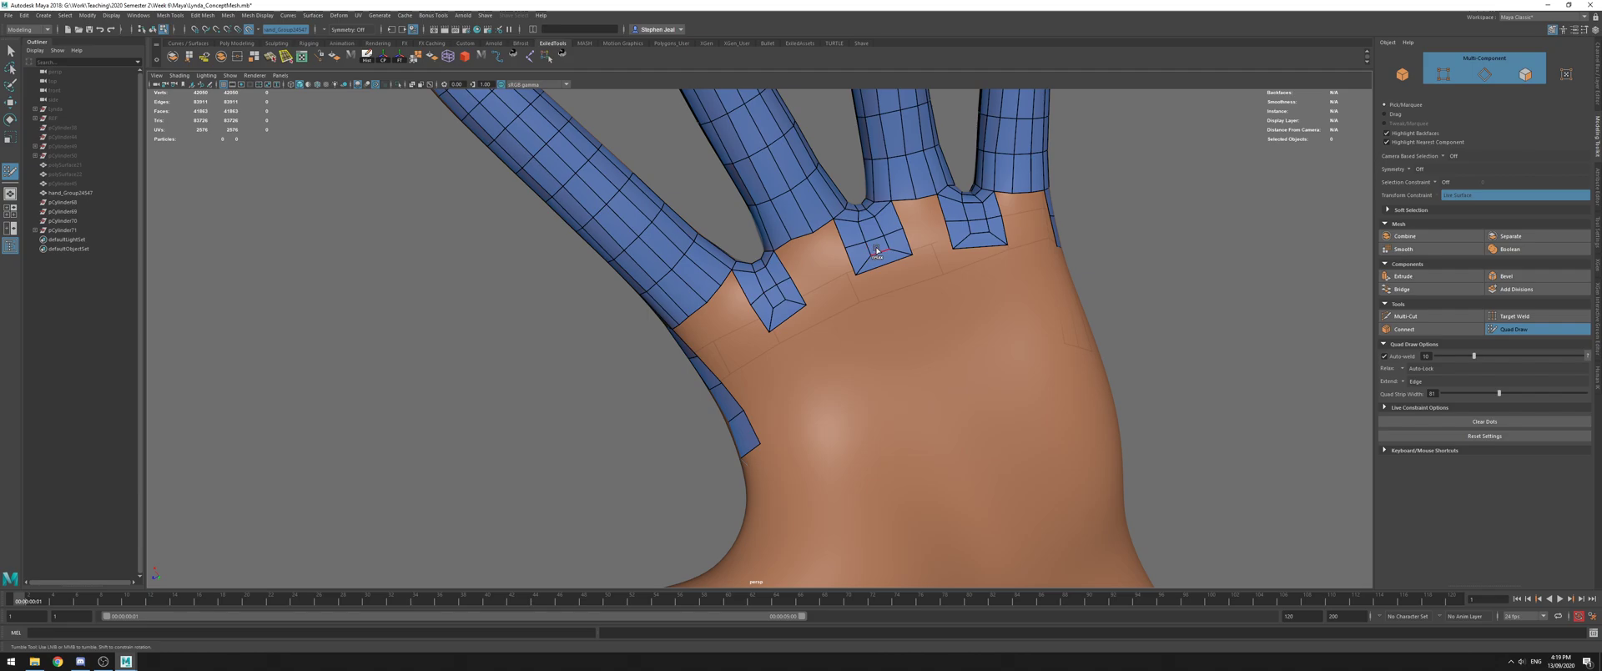
Examine the quad patches between the fingers on the palm side of the hand
left_click_drag(980, 235, 870, 225, "alt")
left_click_drag(871, 269, 833, 292, "alt")
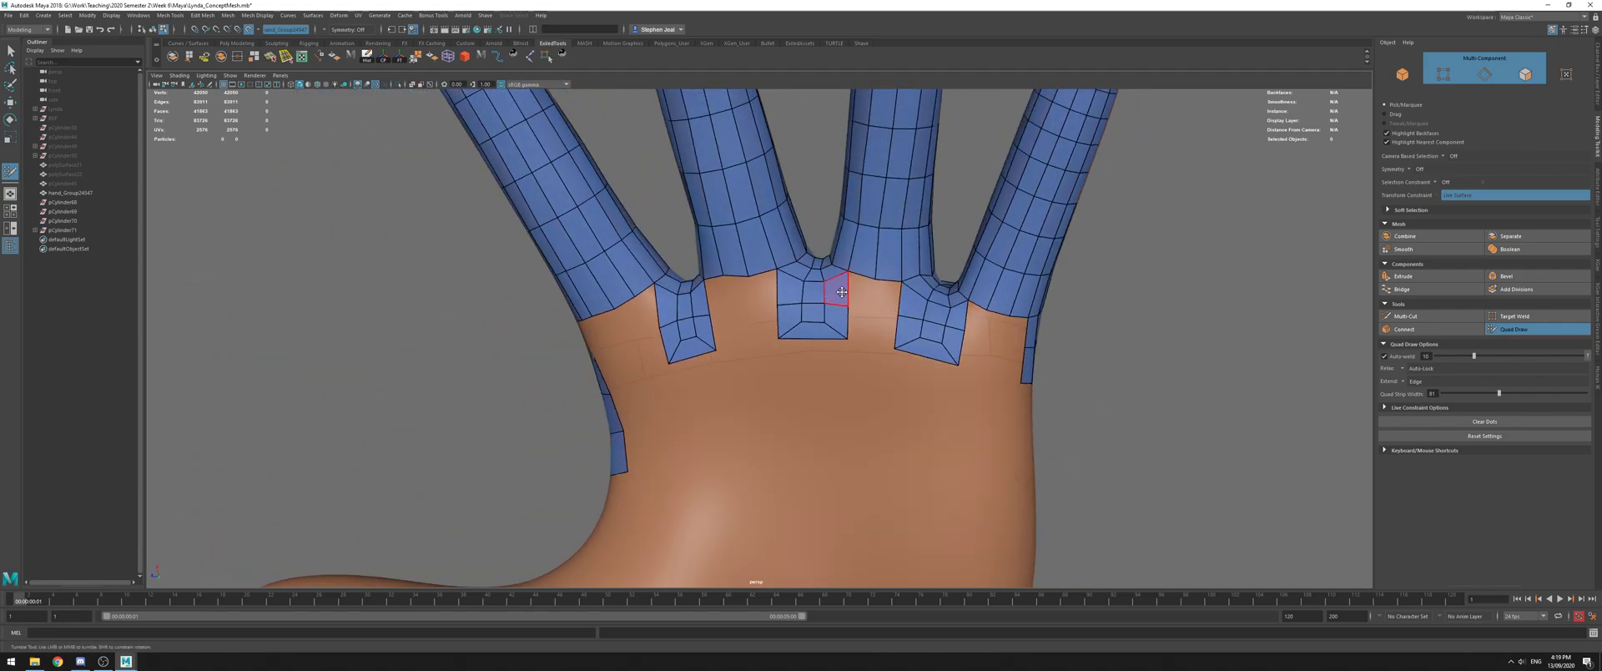
right_click_drag(772, 278, 846, 290, "alt")
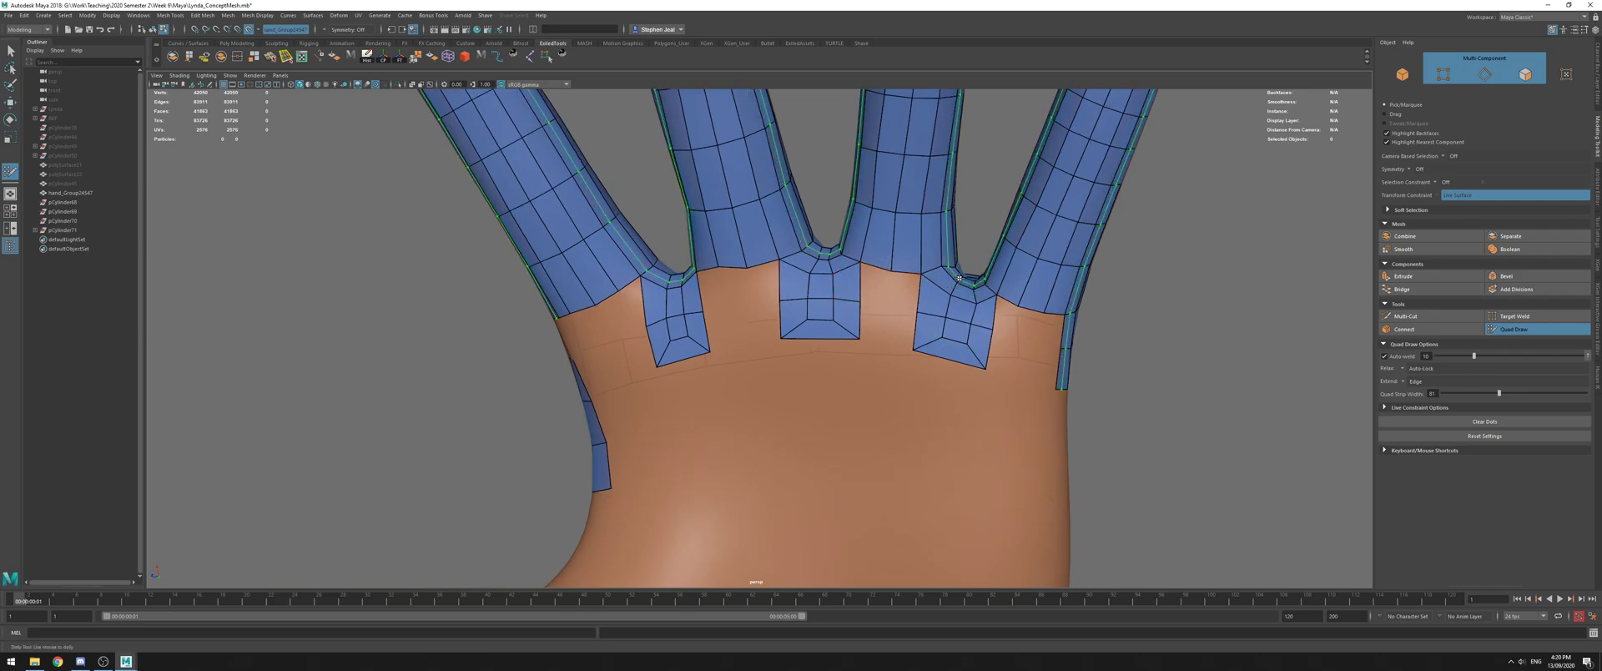
left_click_drag(767, 266, 688, 288, "alt")
middle_click_drag(689, 288, 743, 292, "alt")
right_click_drag(734, 292, 762, 314, "alt")
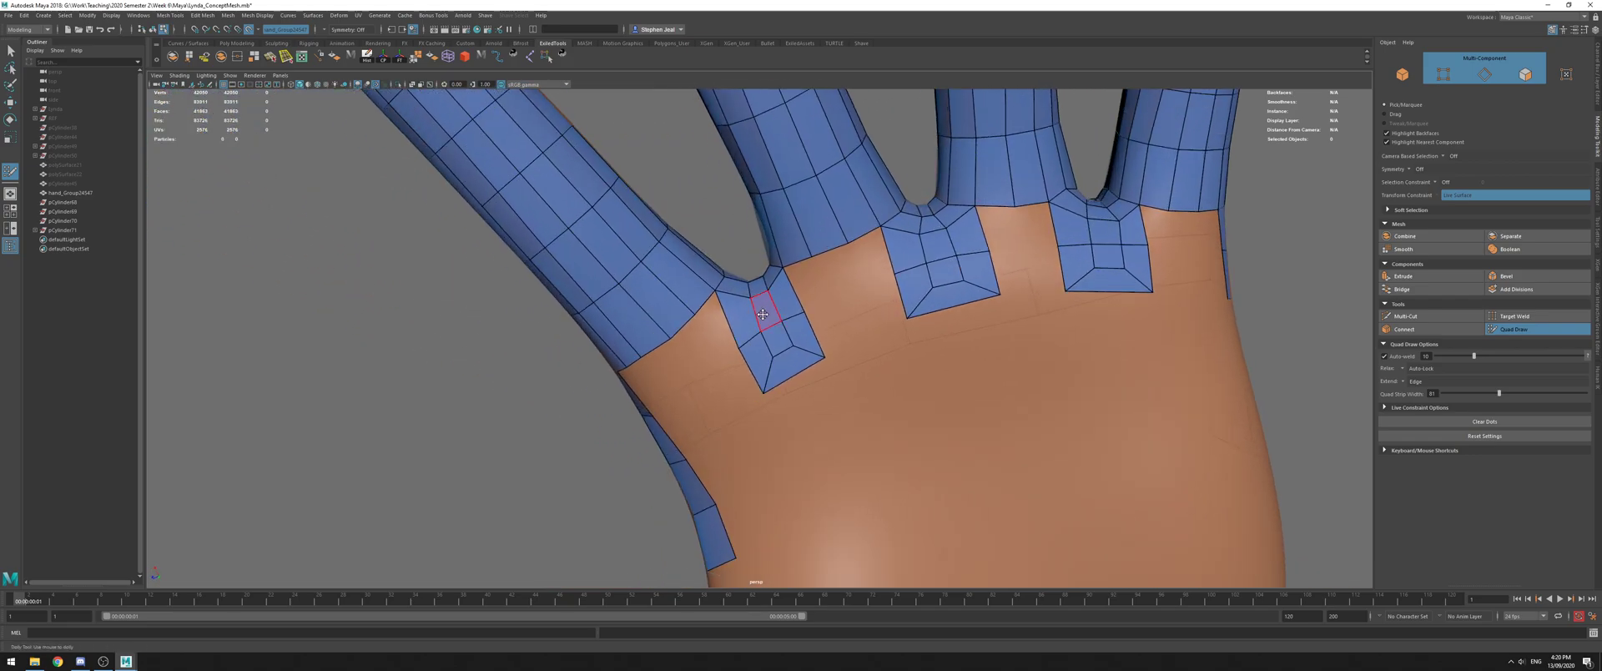
left_click_drag(776, 317, 753, 342, "alt")
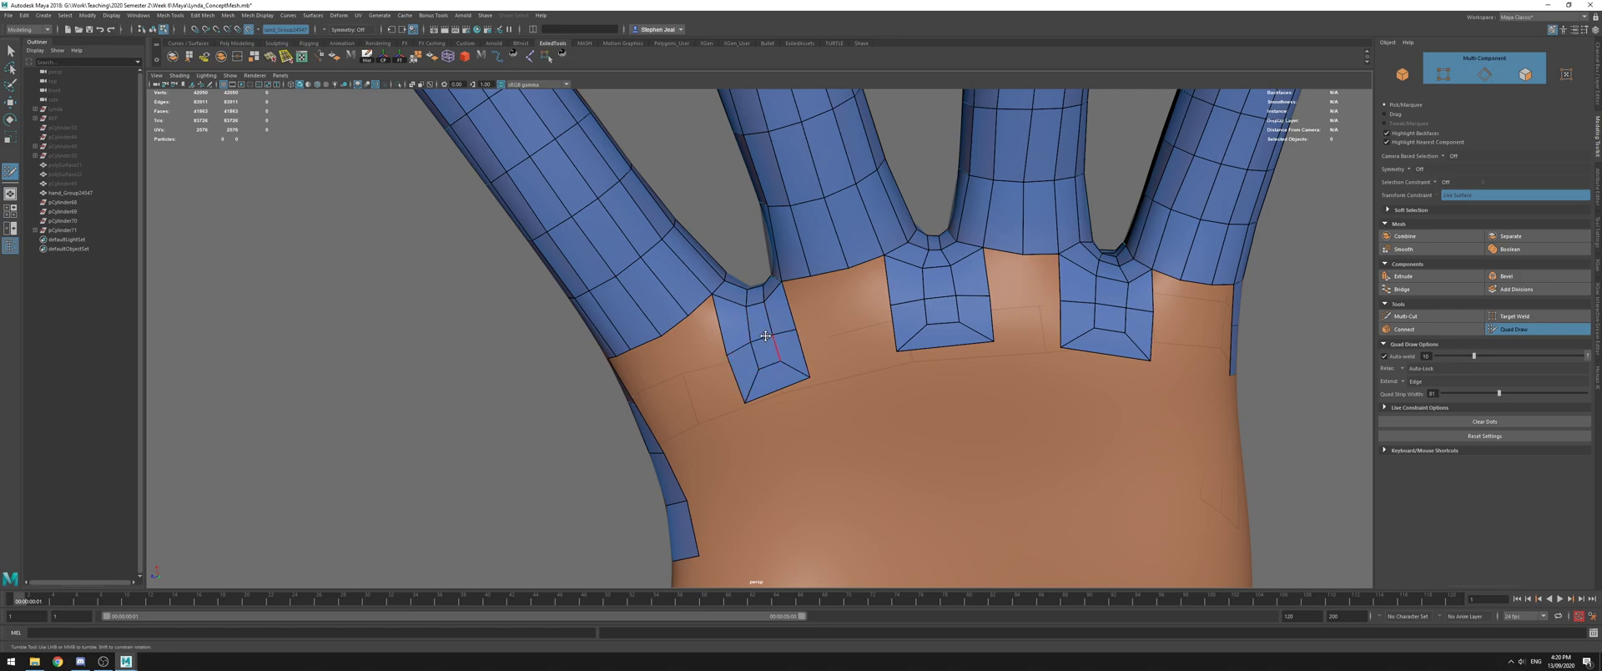
left_click_drag(781, 302, 820, 324, "alt")
key("ctrl+z")
middle_click_drag(818, 331, 804, 294, "alt")
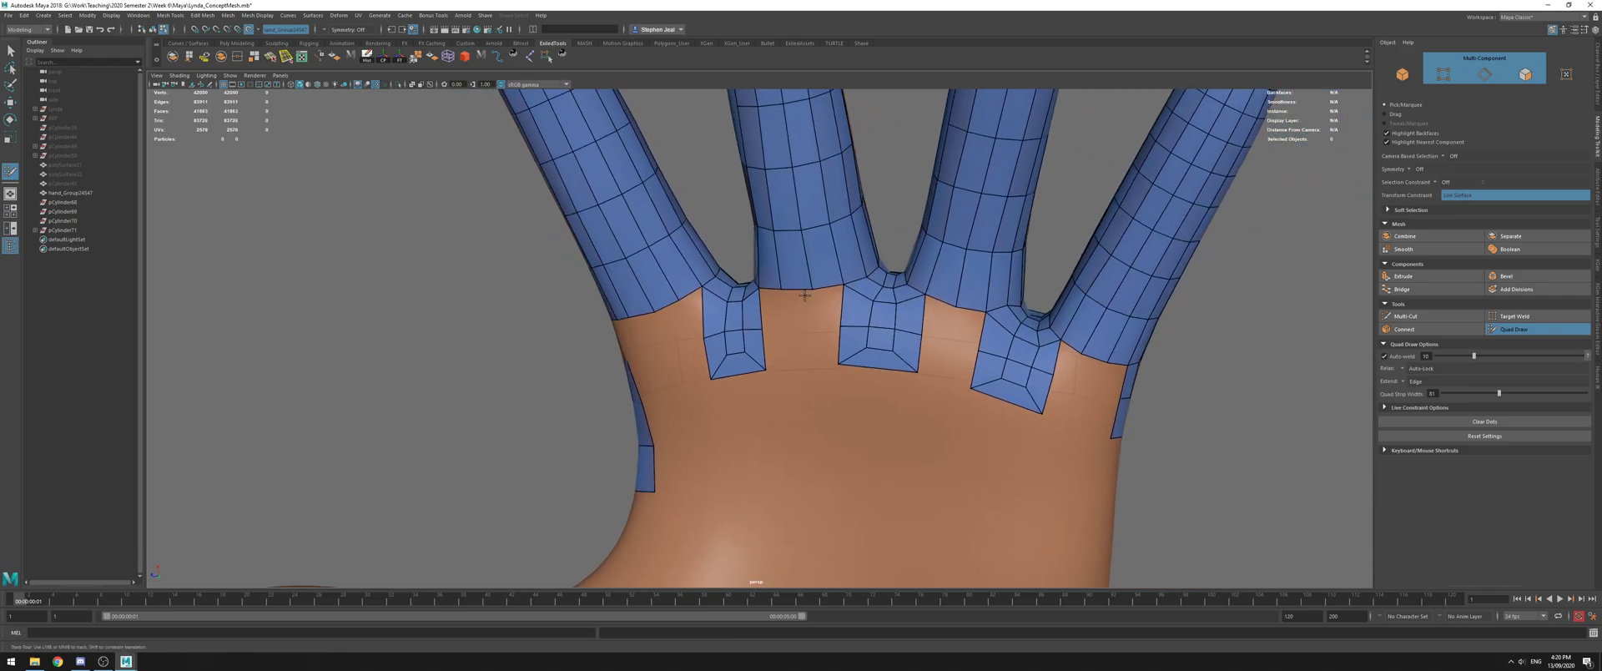
left_click_drag(801, 294, 893, 308, "alt")
middle_click_drag(893, 307, 849, 326, "alt")
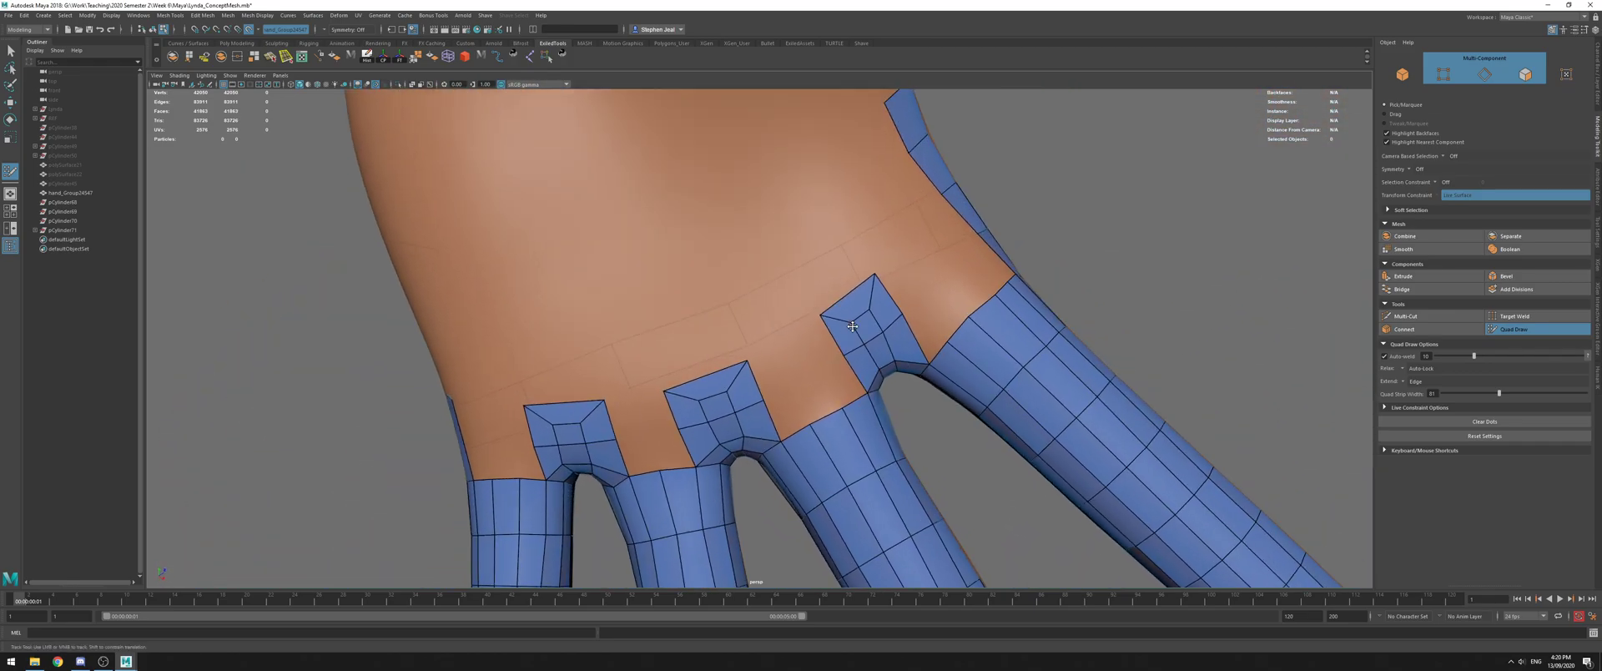
Extend quad strips from the finger webs onto the back of the hand and start widening the ring–little strip with side quads
mouse_move(1001, 293)
left_mouse_down("alt")
mouse_move(797, 365)
mouse_move(928, 302)
mouse_move(989, 313)
left_mouse_up("alt")
right_click_drag(899, 321, 450, 316, "alt")
mouse_move(584, 317)
left_mouse_down("alt")
mouse_move(717, 275)
mouse_move(634, 267)
mouse_move(600, 313)
left_mouse_up("alt")
right_click_drag(567, 310, 668, 312, "alt")
left_click_drag(668, 312, 605, 225, "alt")
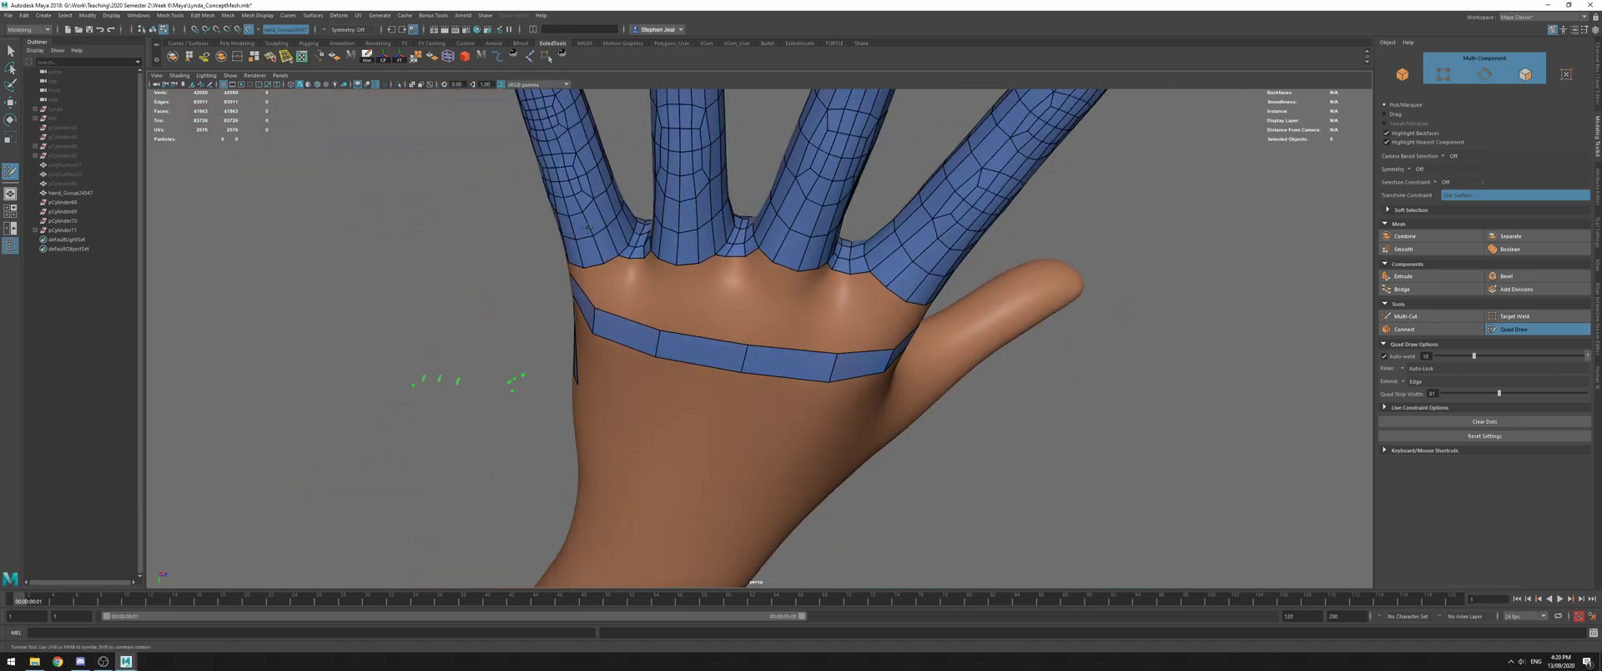
scroll(721, 194, "up", 3)
left_click_drag(732, 199, 699, 290, "alt")
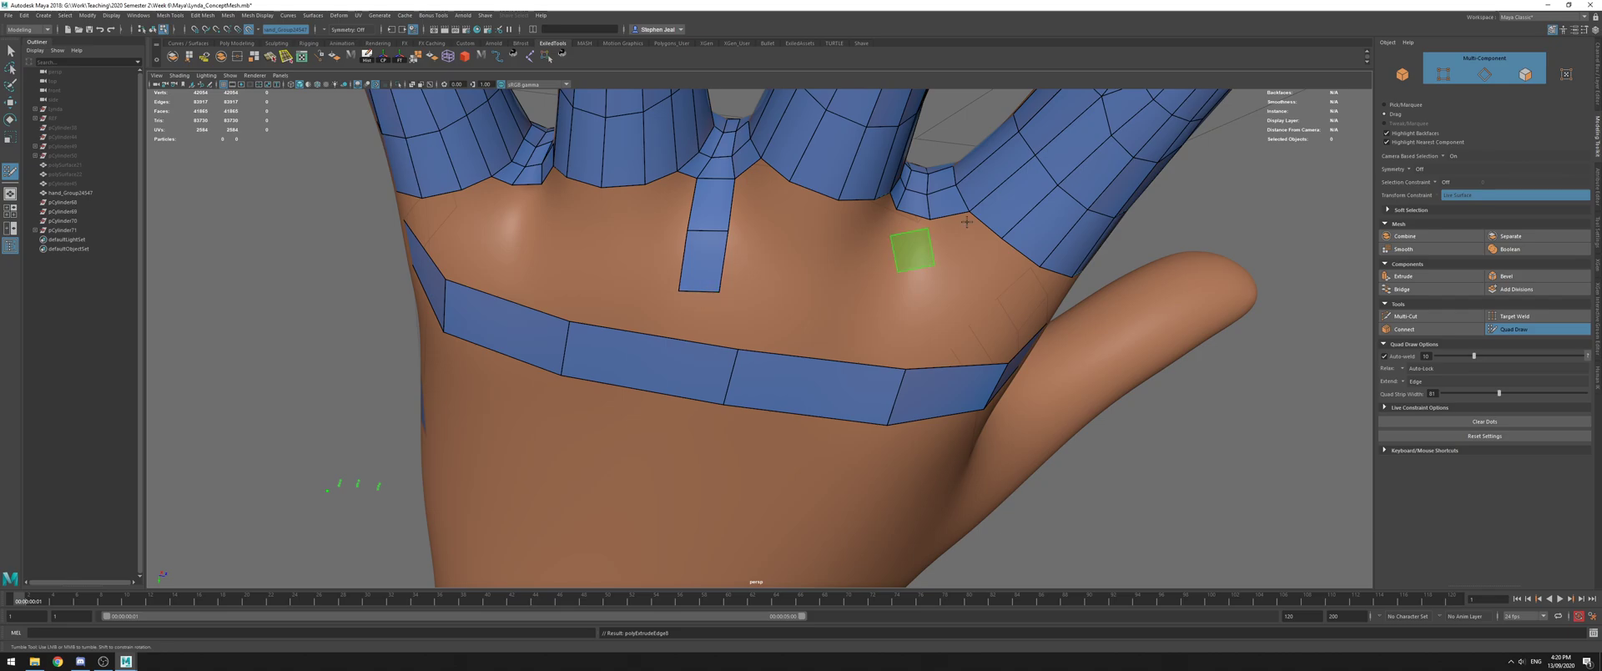
left_click_drag(912, 265, 899, 302)
left_click_drag(523, 185, 570, 271)
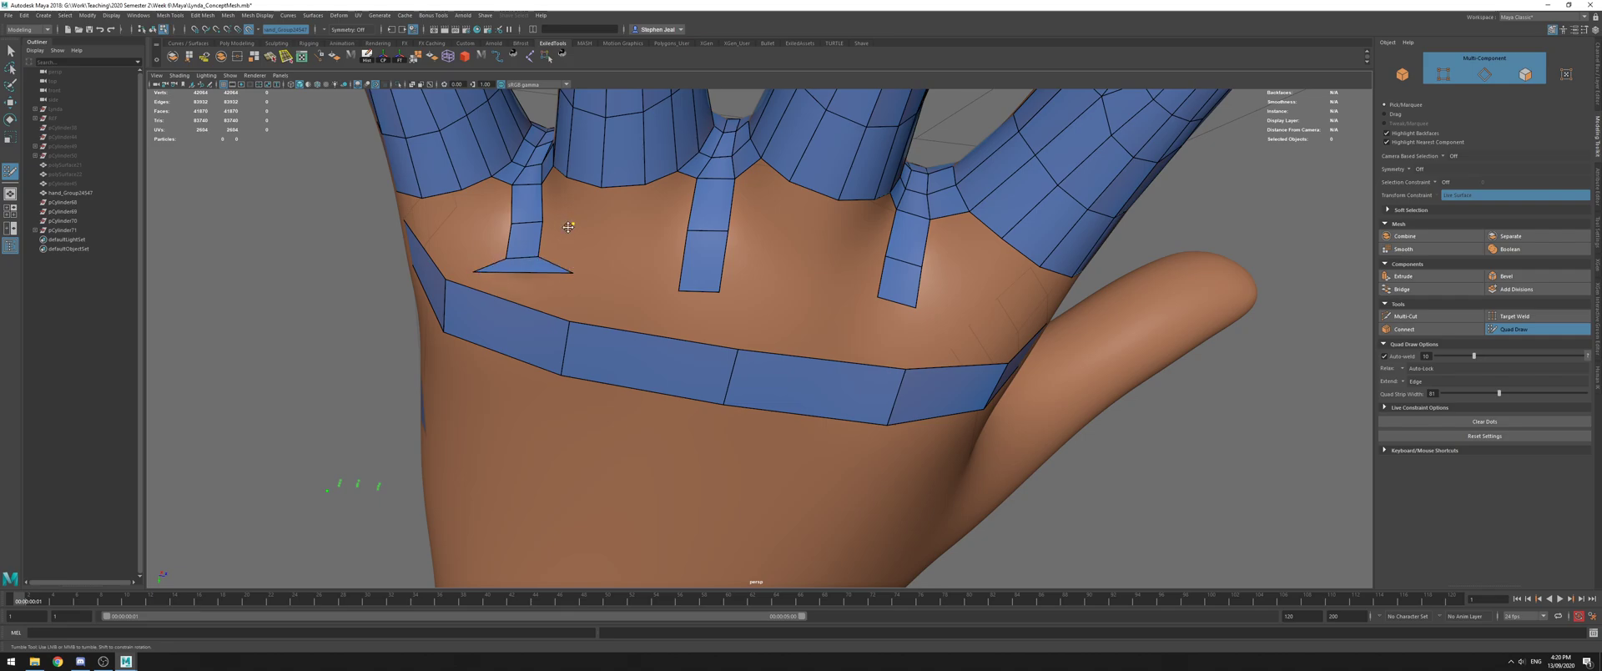
left_click(571, 223, "shift")
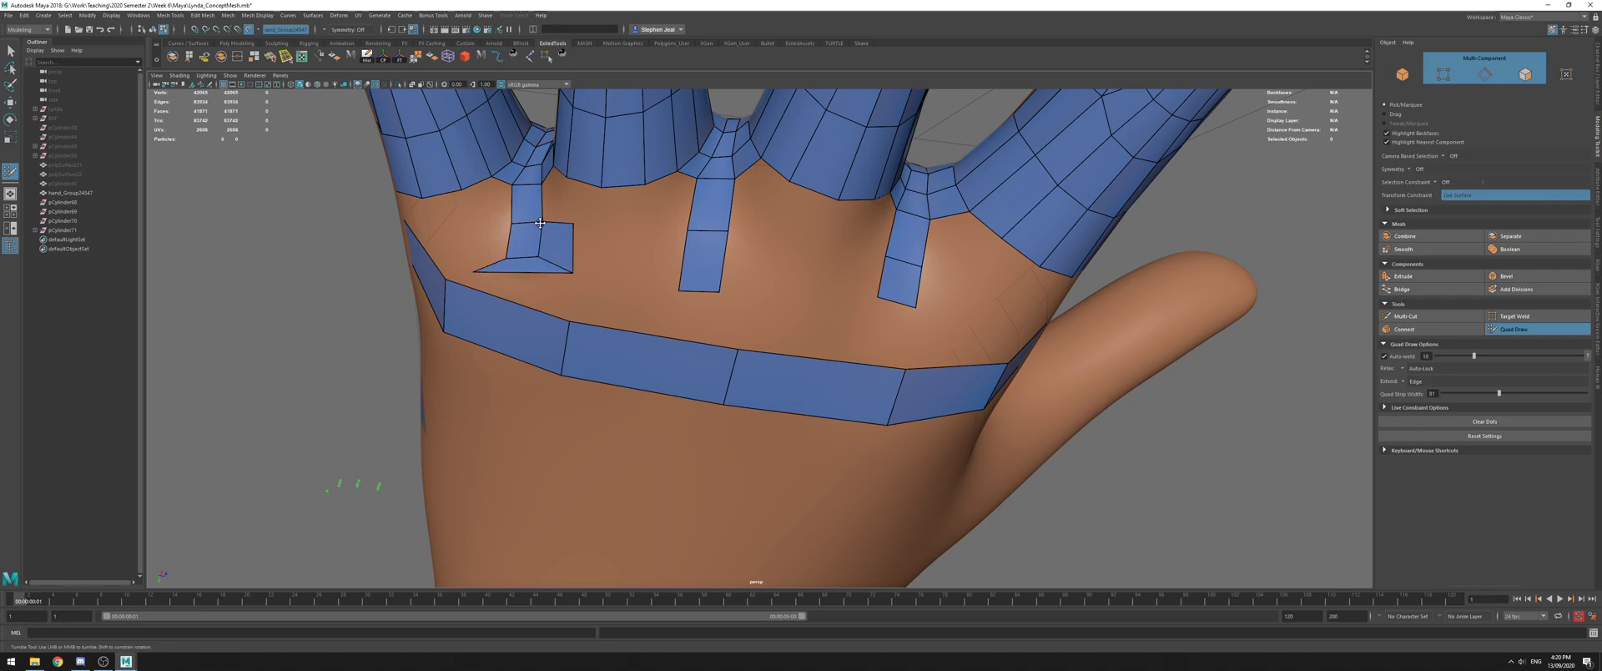
Flare the end of the middle–ring web strip and fill quads along both of its sides
left_click_drag(696, 290, 708, 264)
left_click(675, 253, "shift")
left_click(739, 254, "shift")
left_click(745, 219, "shift")
left_click(680, 222, "shift")
Flare the end of the index–middle web strip and fill quads along both of its sides
left_click_drag(908, 266, 912, 252)
left_click_drag(896, 303, 947, 327)
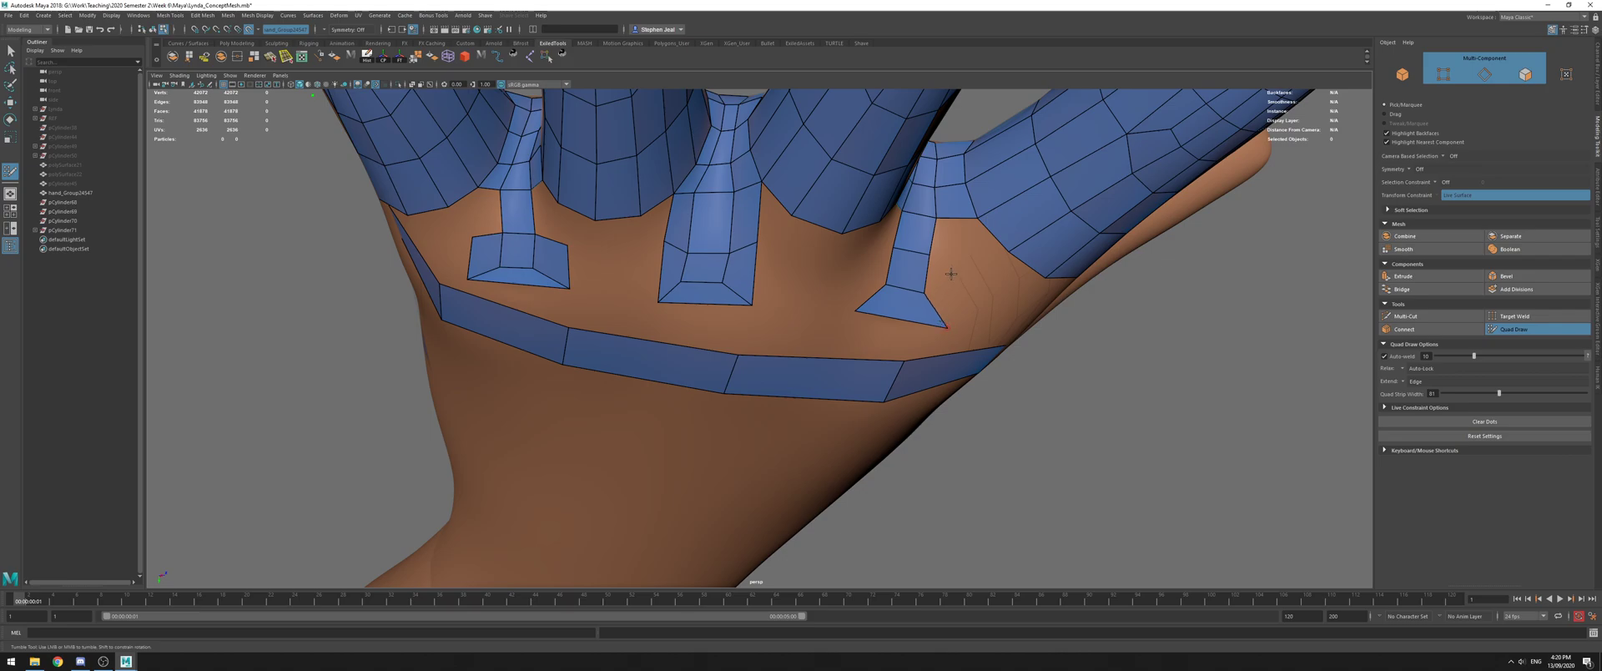
left_click(873, 277, "shift")
left_click(938, 286, "shift")
left_click(950, 240, "shift")
mouse_move(949, 240)
left_mouse_down("alt")
mouse_move(869, 235)
mouse_move(850, 259)
left_mouse_up("alt")
left_click(869, 238, "shift")
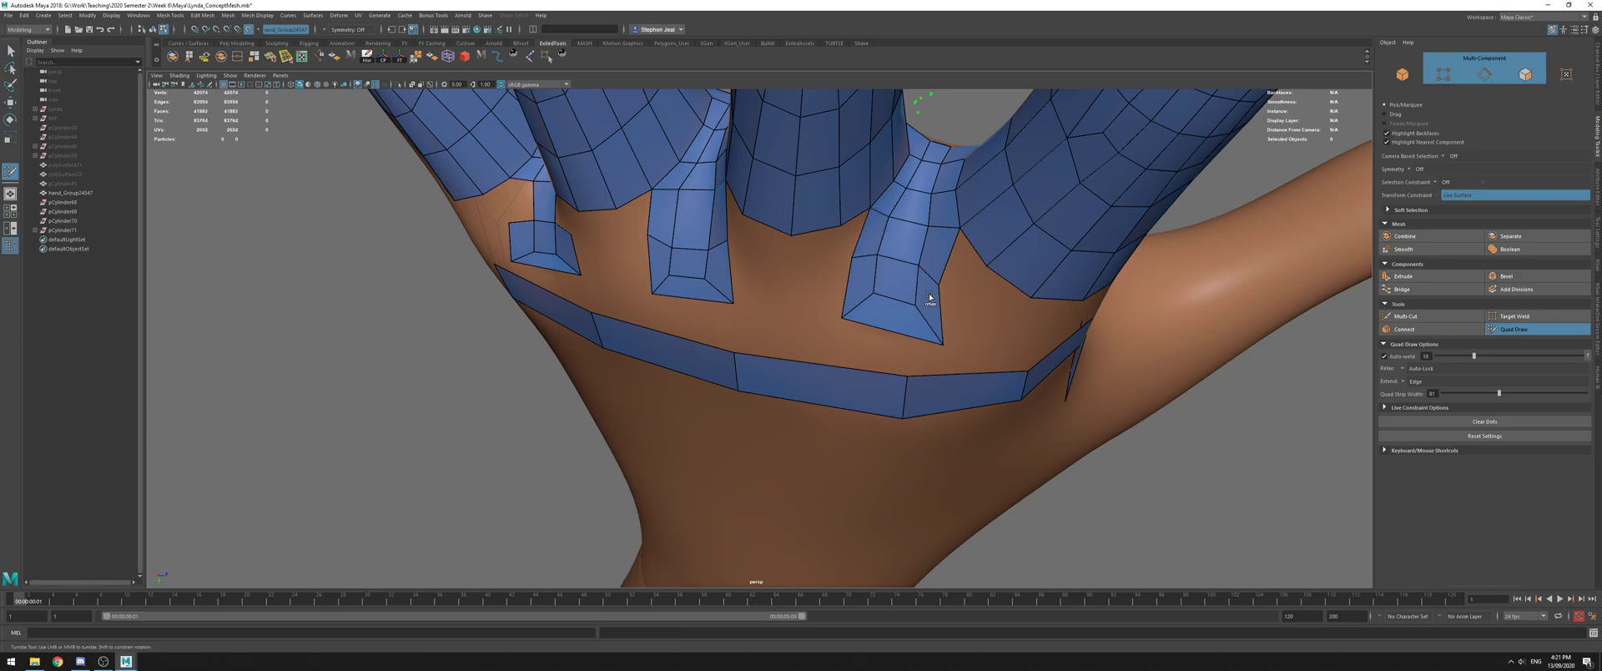
Relax the vertices of the index–middle and middle–ring web patches on the back of the hand
mouse_move(892, 312)
left_mouse_down("shift")
mouse_move(915, 309)
mouse_move(893, 318)
left_mouse_up("shift")
key("ctrl+z")
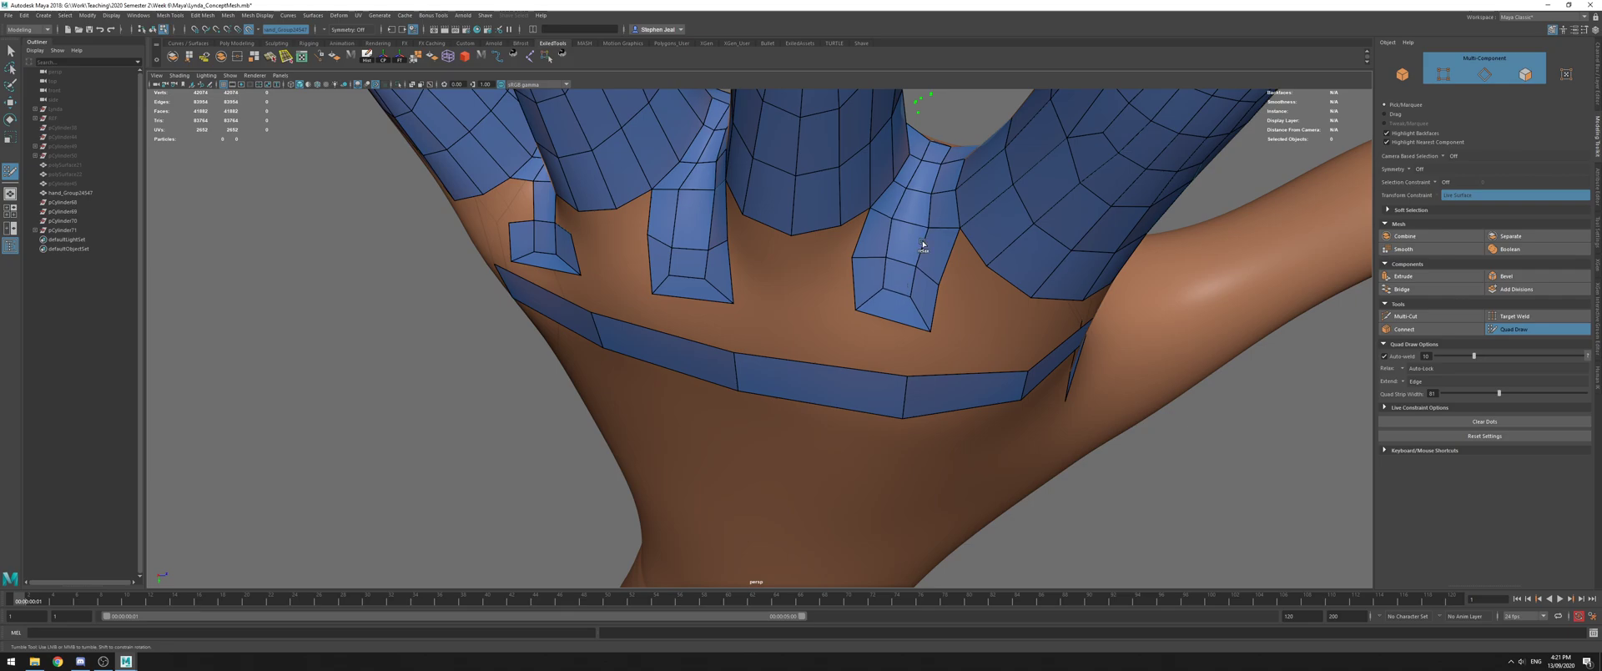
mouse_move(734, 268)
left_mouse_down("alt")
mouse_move(716, 248)
mouse_move(715, 278)
left_mouse_up("alt")
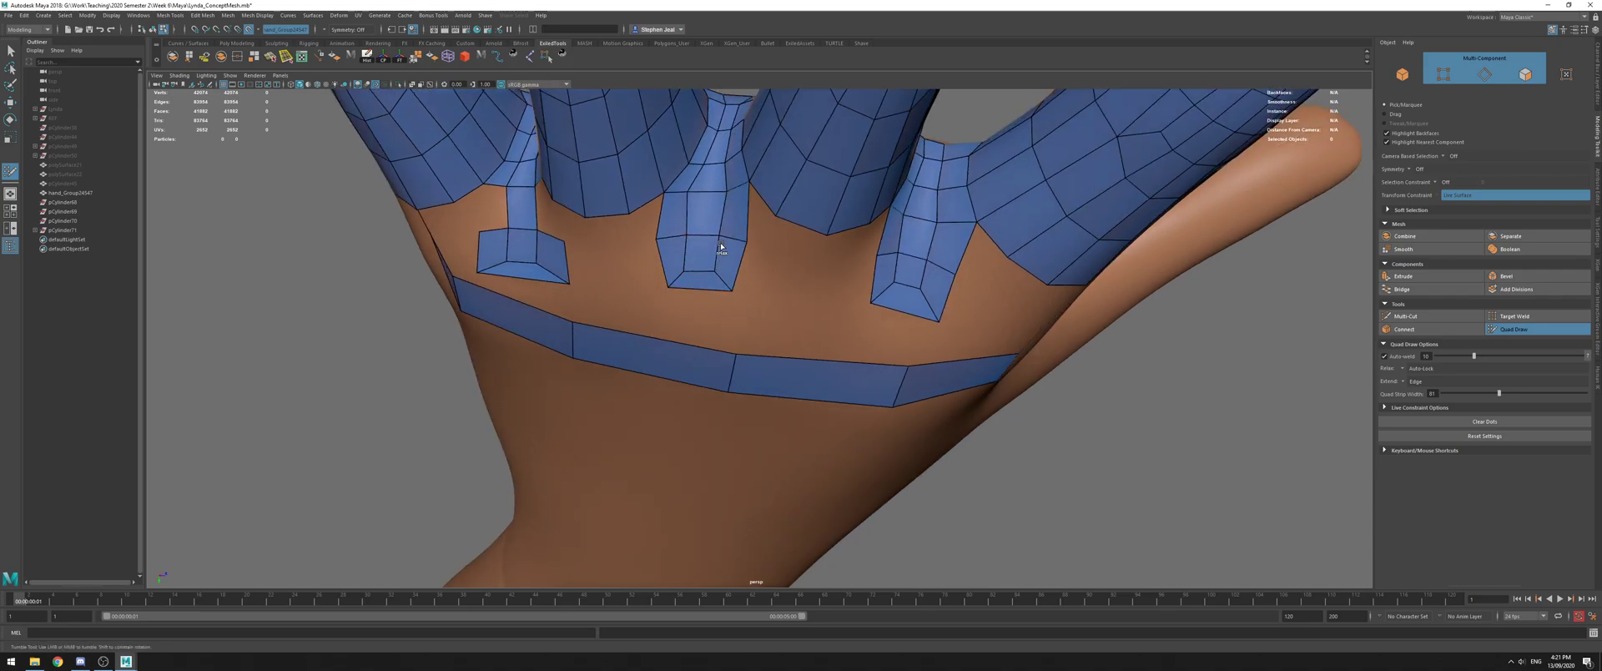
Extend the missing side quads along the ring–little web strip and even out the patch's shape
middle_click_drag(660, 240, 779, 252, "alt")
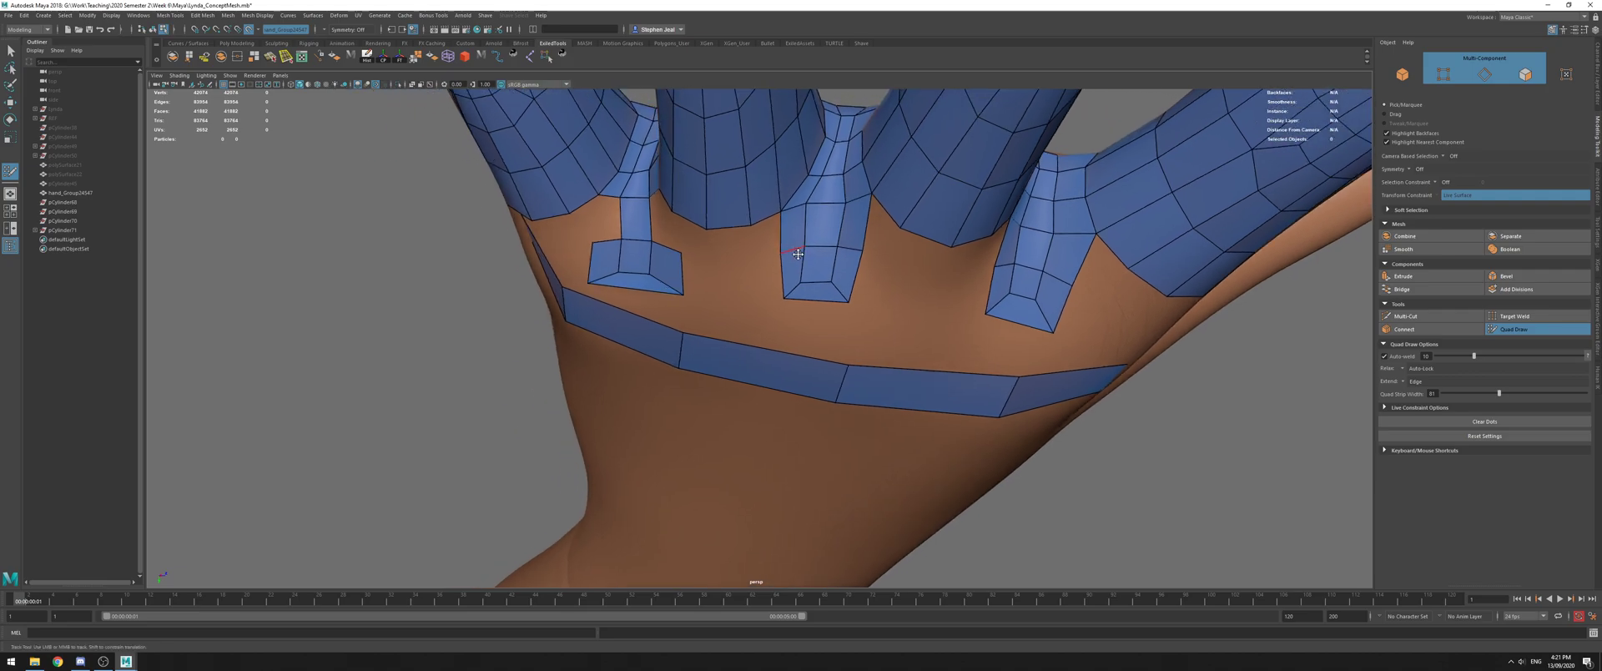
left_click_drag(673, 256, 793, 277, "alt")
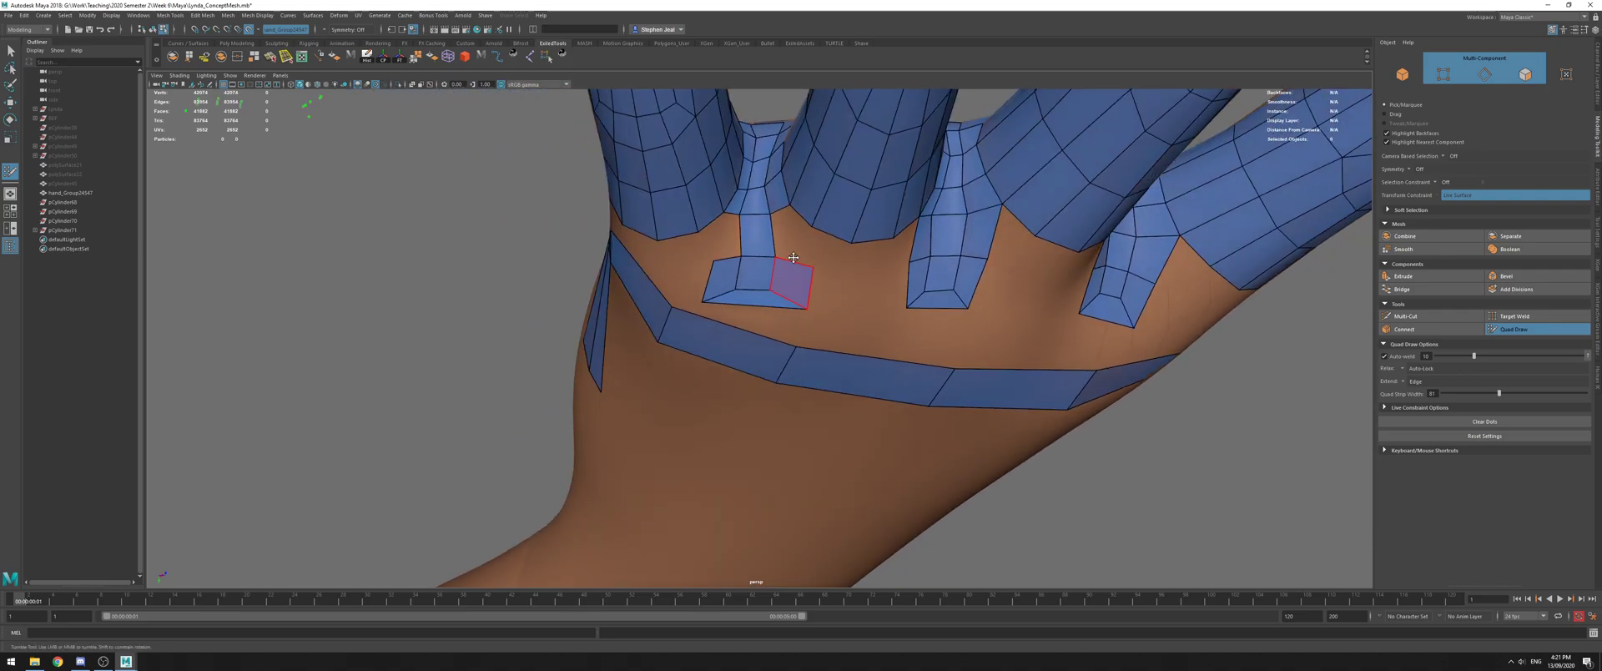
key("Tab")
left_click_drag(780, 215, 794, 274)
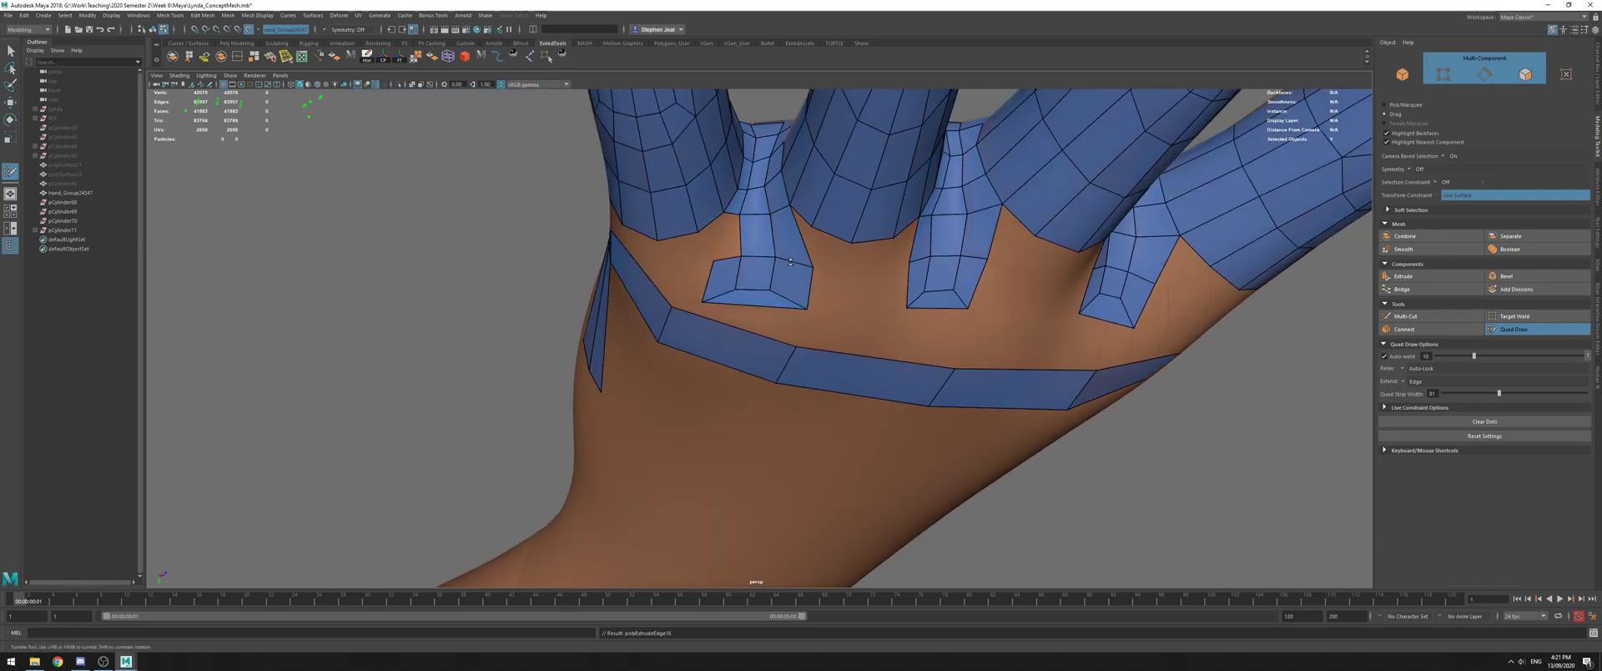
left_click_drag(726, 260, 770, 301)
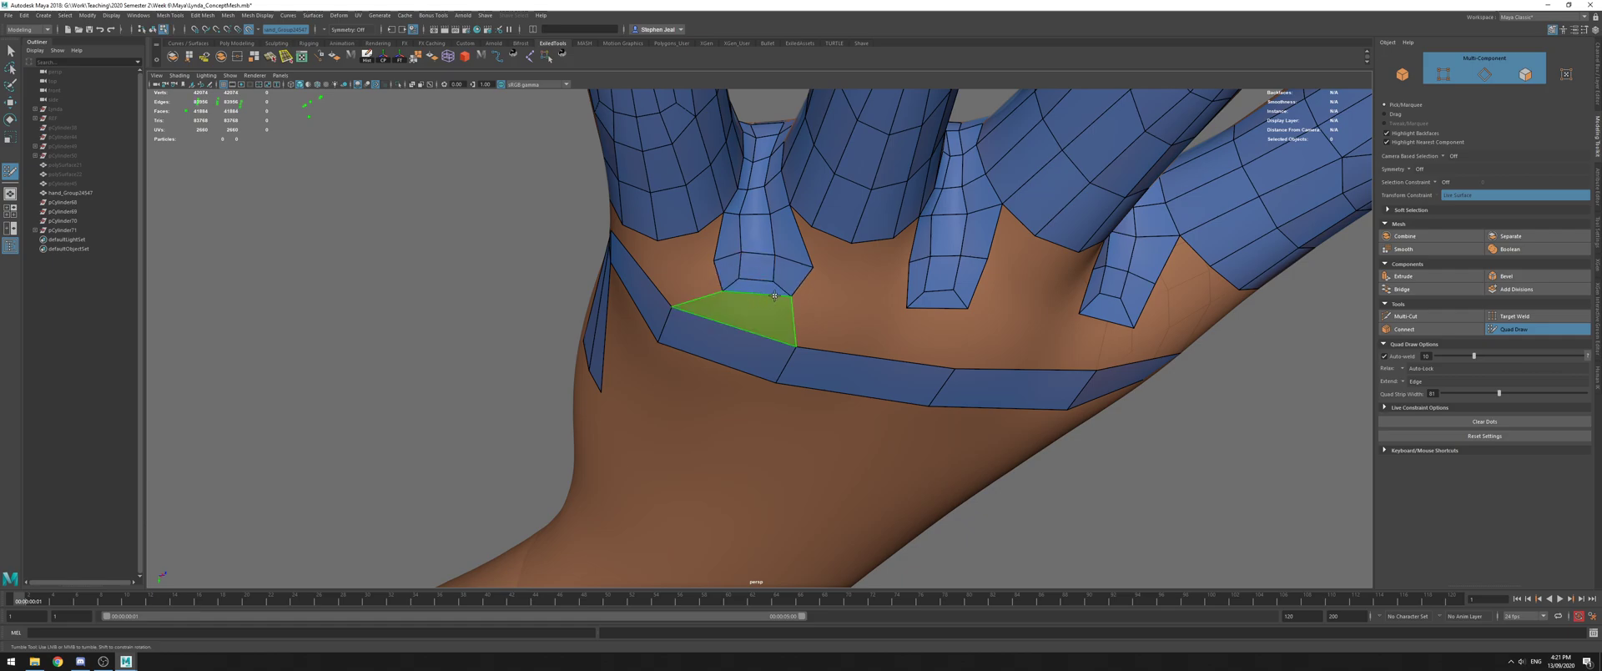
left_click(747, 318, "shift")
left_click(767, 321, "ctrl+shift")
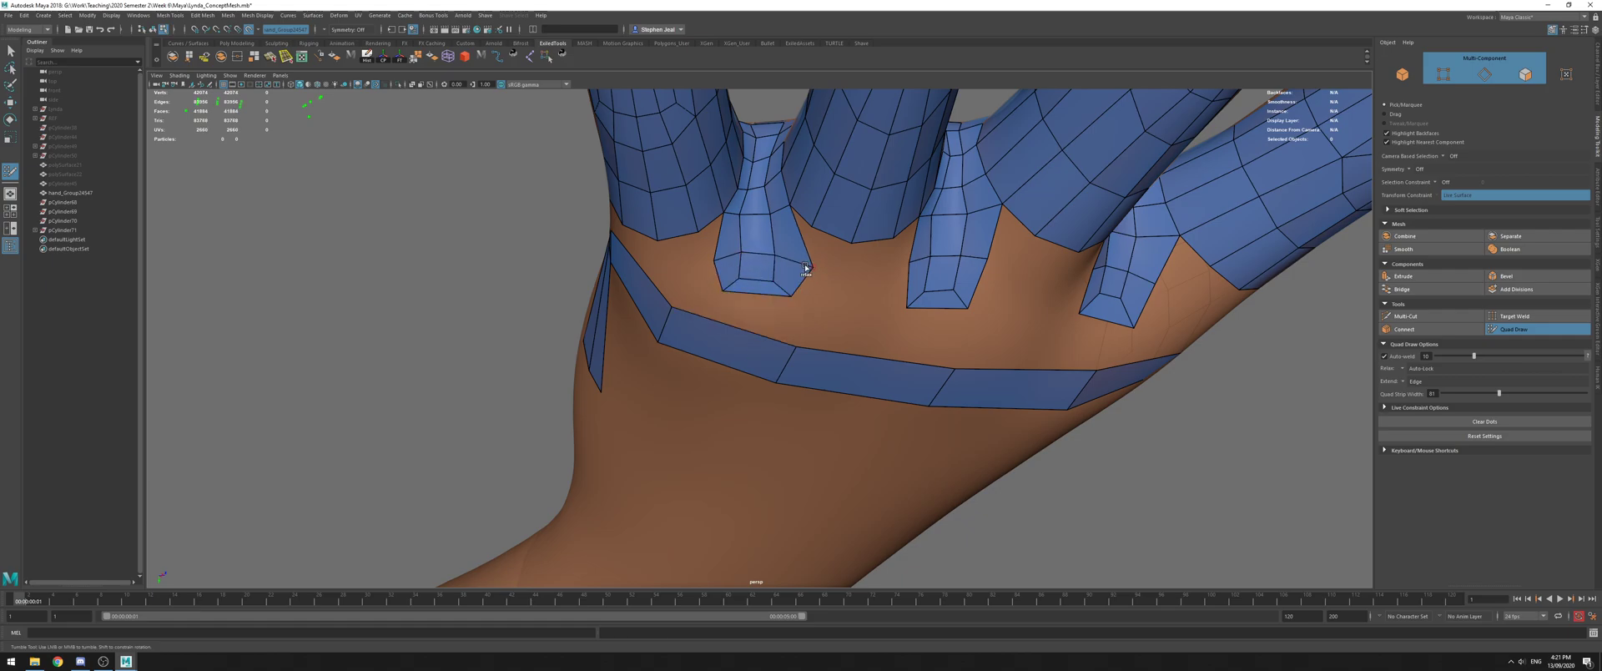
left_click(816, 273, "shift")
key("ctrl+z")
Insert edge loops running lengthwise through the middle of the patches between the fingers
right_click_drag(767, 223, 684, 238, "alt")
left_click_drag(684, 238, 964, 105, "alt")
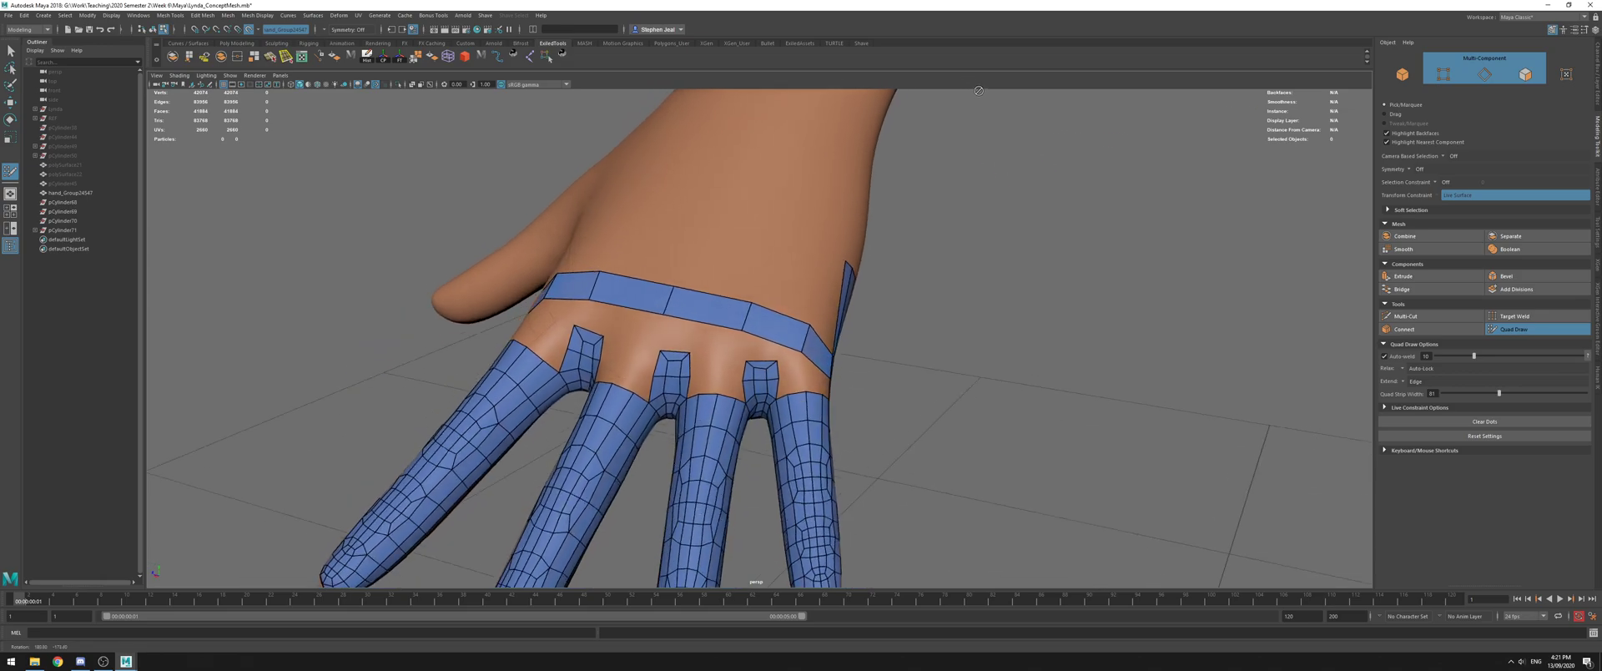
right_click_drag(684, 376, 766, 384, "alt")
middle_click_drag(765, 383, 811, 348, "alt")
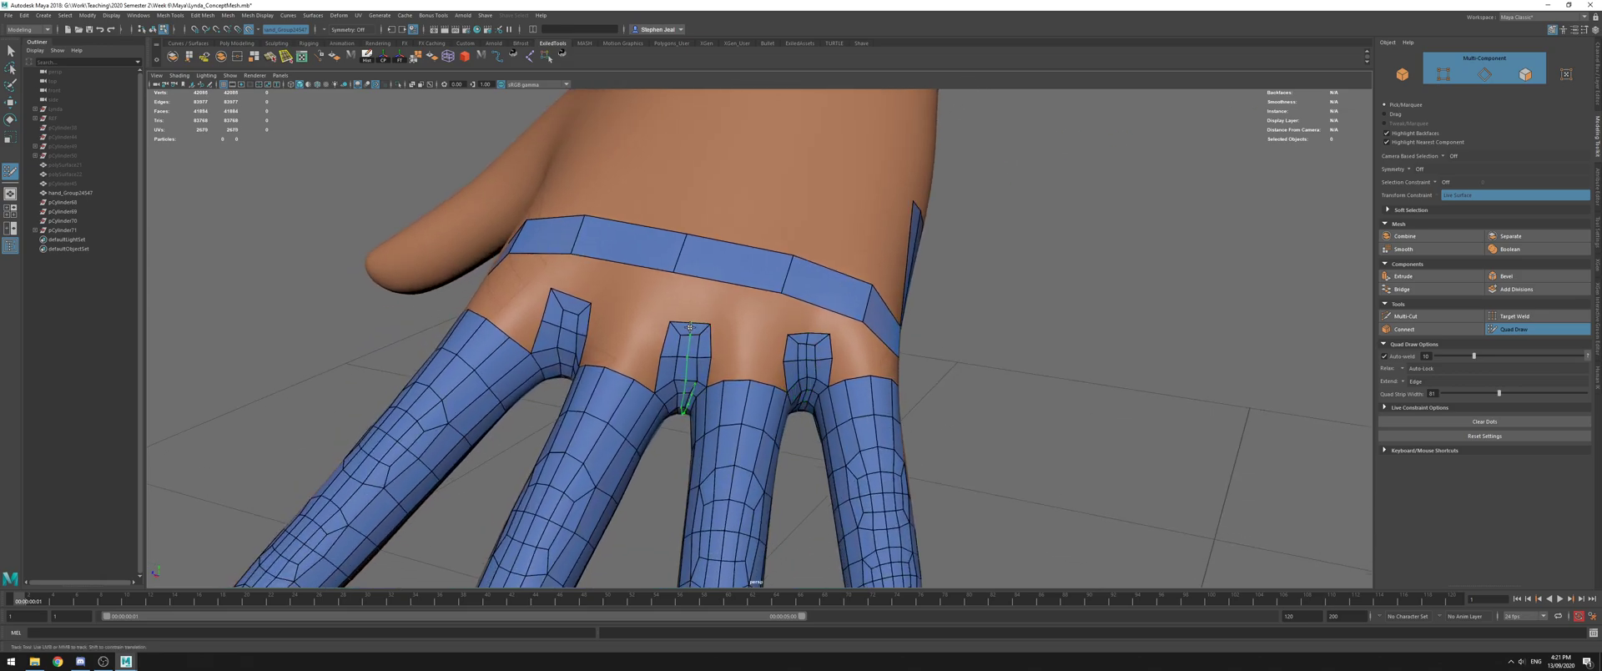
left_click(581, 319, "ctrl")
Relax the subdivided web patches on the back and palm sides so their ends are evenly rounded
left_click_drag(581, 319, 555, 348, "alt")
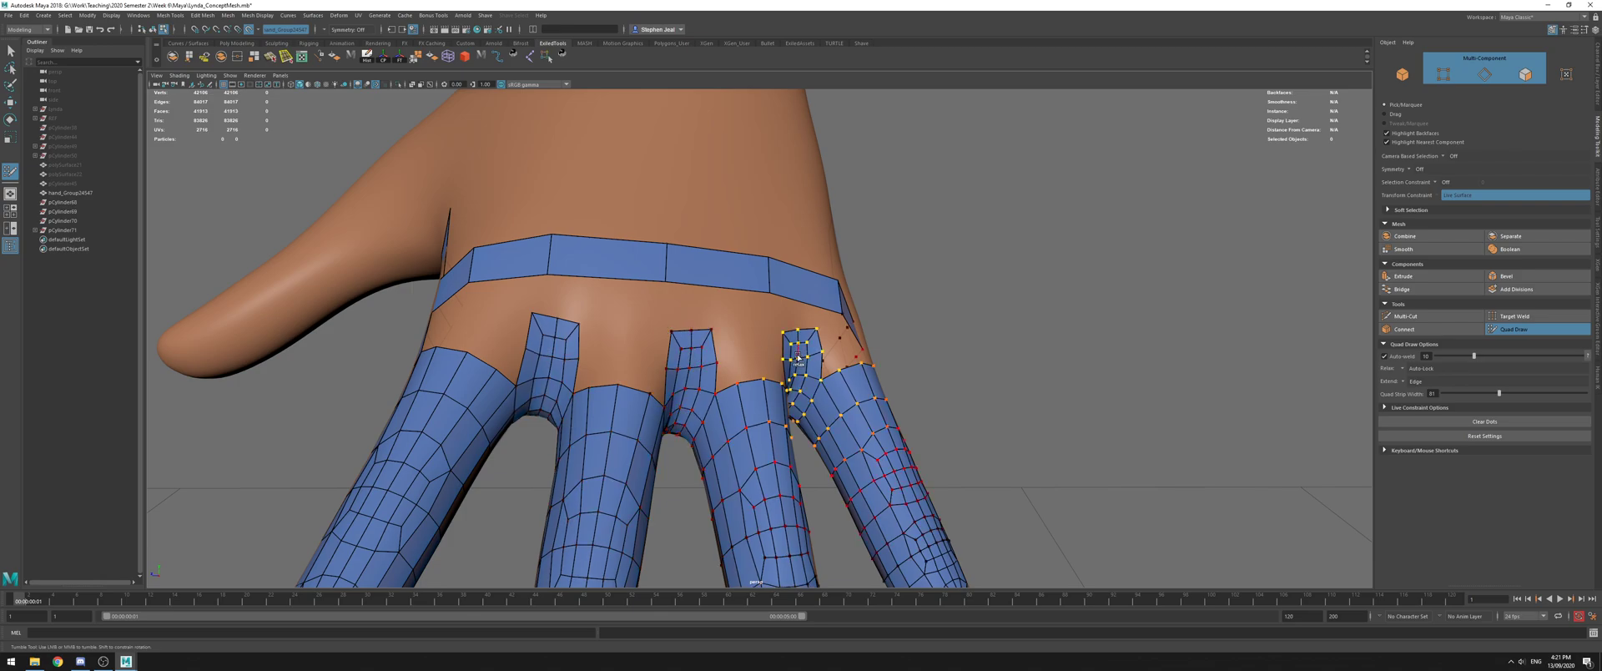
left_click_drag(811, 384, 755, 442, "alt")
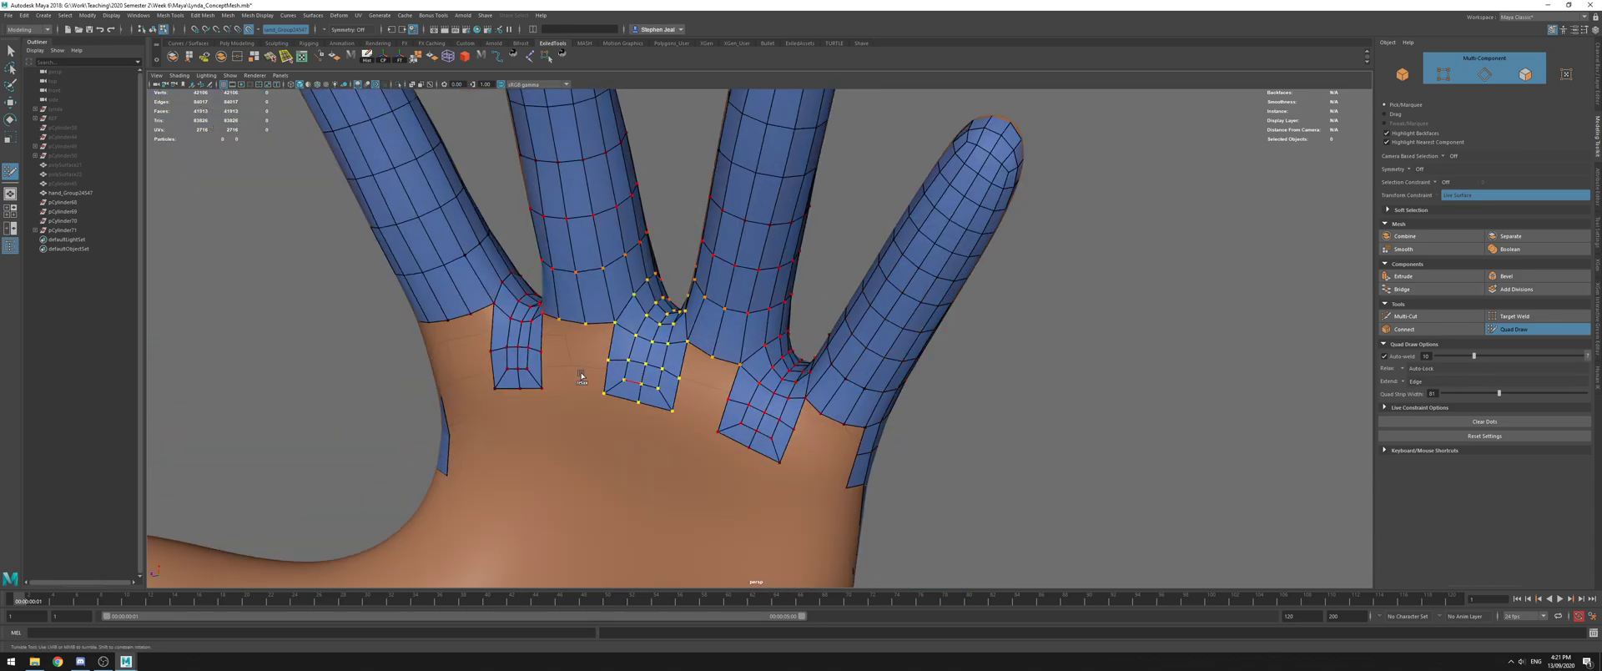
key("ctrl+z")
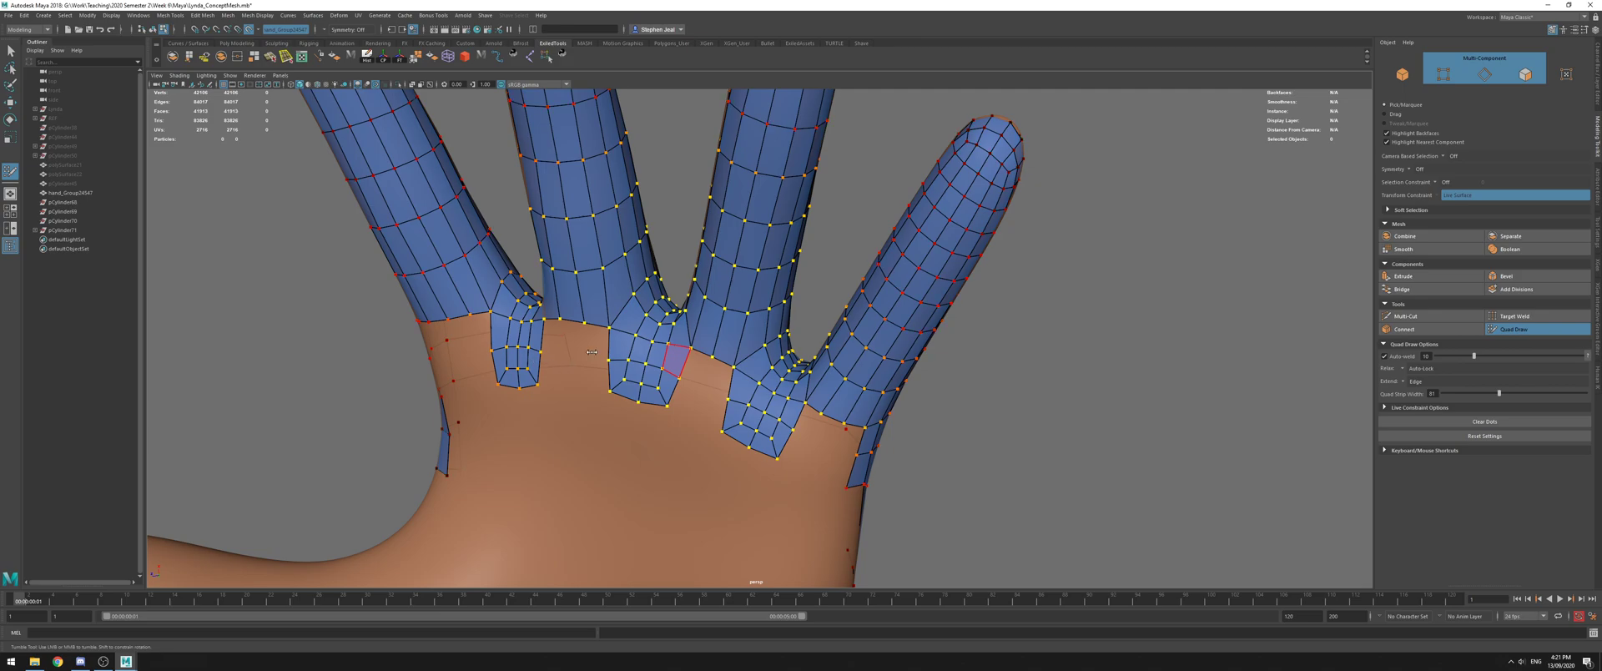
left_click_drag(652, 408, 633, 397, "shift")
left_click_drag(763, 451, 752, 446, "shift")
Examine the relaxed finger webs and finger bases from the palm, thumb side and back of the hand
left_click_drag(676, 304, 692, 442, "alt")
mouse_move(579, 382)
left_mouse_down("alt")
mouse_move(793, 340)
mouse_move(417, 325)
left_mouse_up("alt")
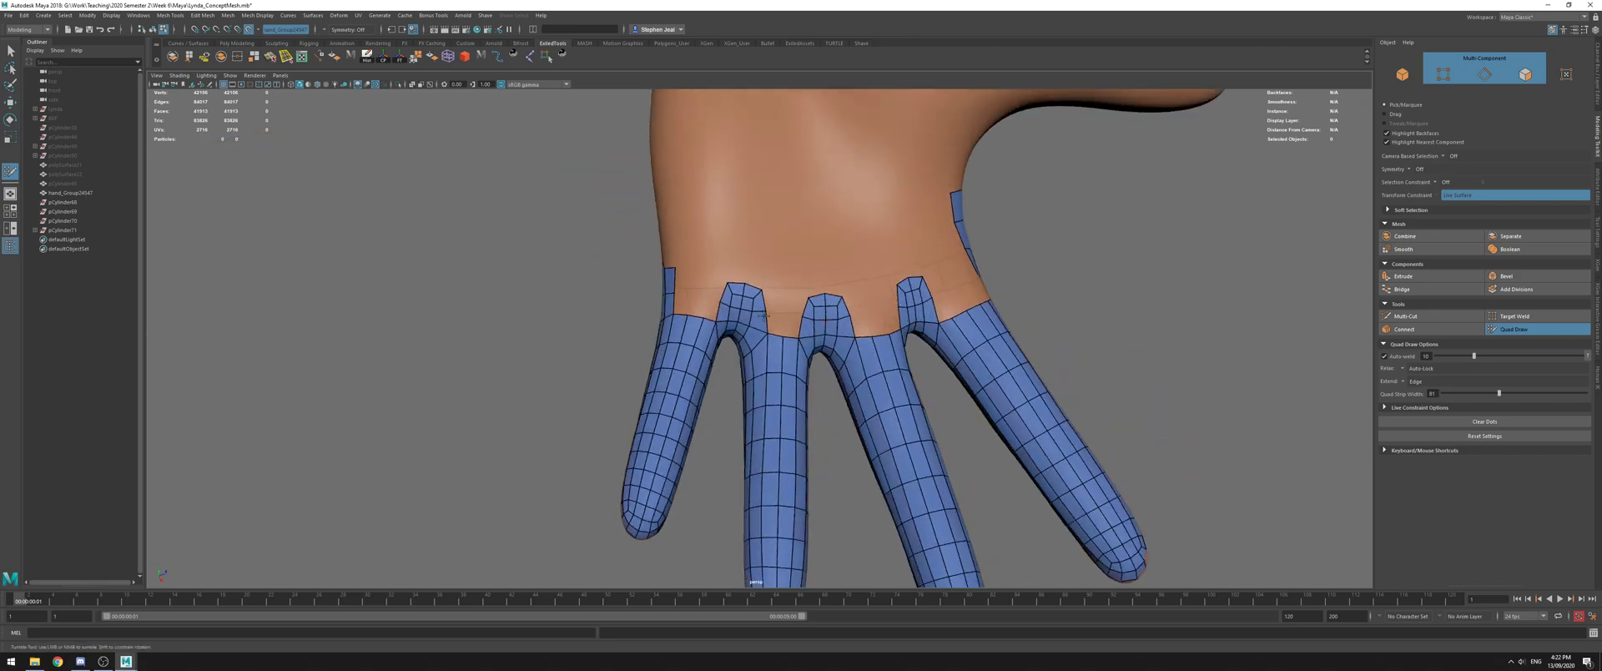
right_click_drag(634, 342, 901, 349, "alt")
middle_click_drag(901, 348, 765, 333, "alt")
left_click_drag(765, 332, 671, 299, "alt")
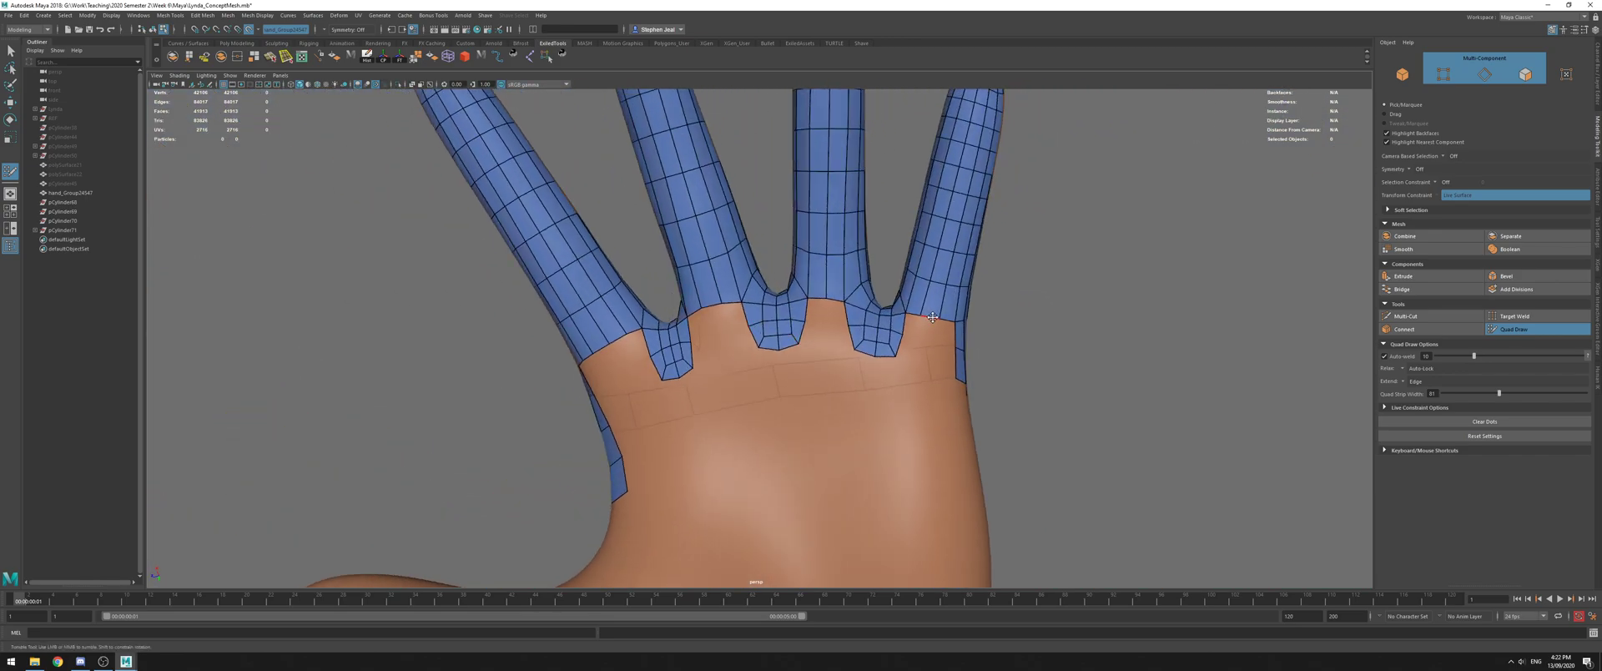
left_click_drag(511, 342, 572, 360, "alt")
right_click_drag(572, 360, 612, 388, "alt")
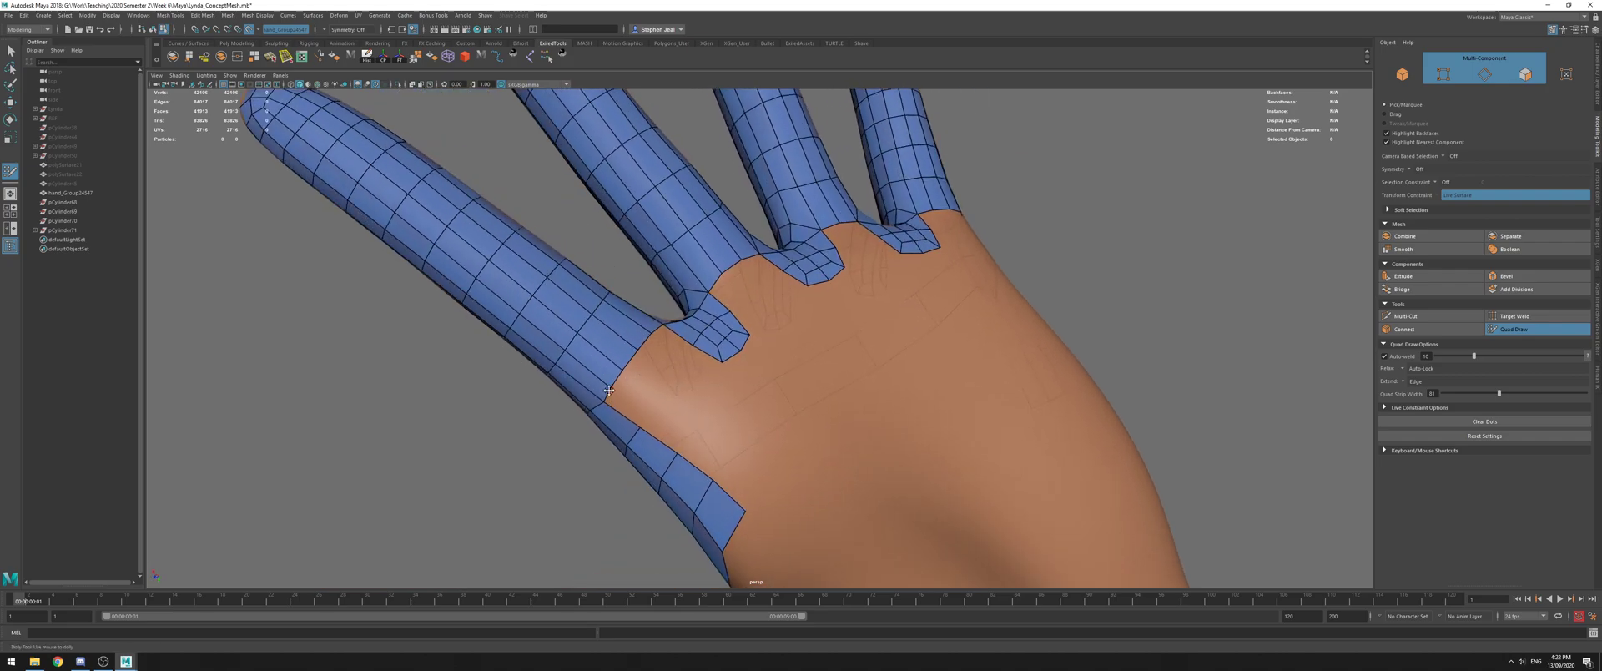
left_click_drag(660, 326, 893, 205, "alt")
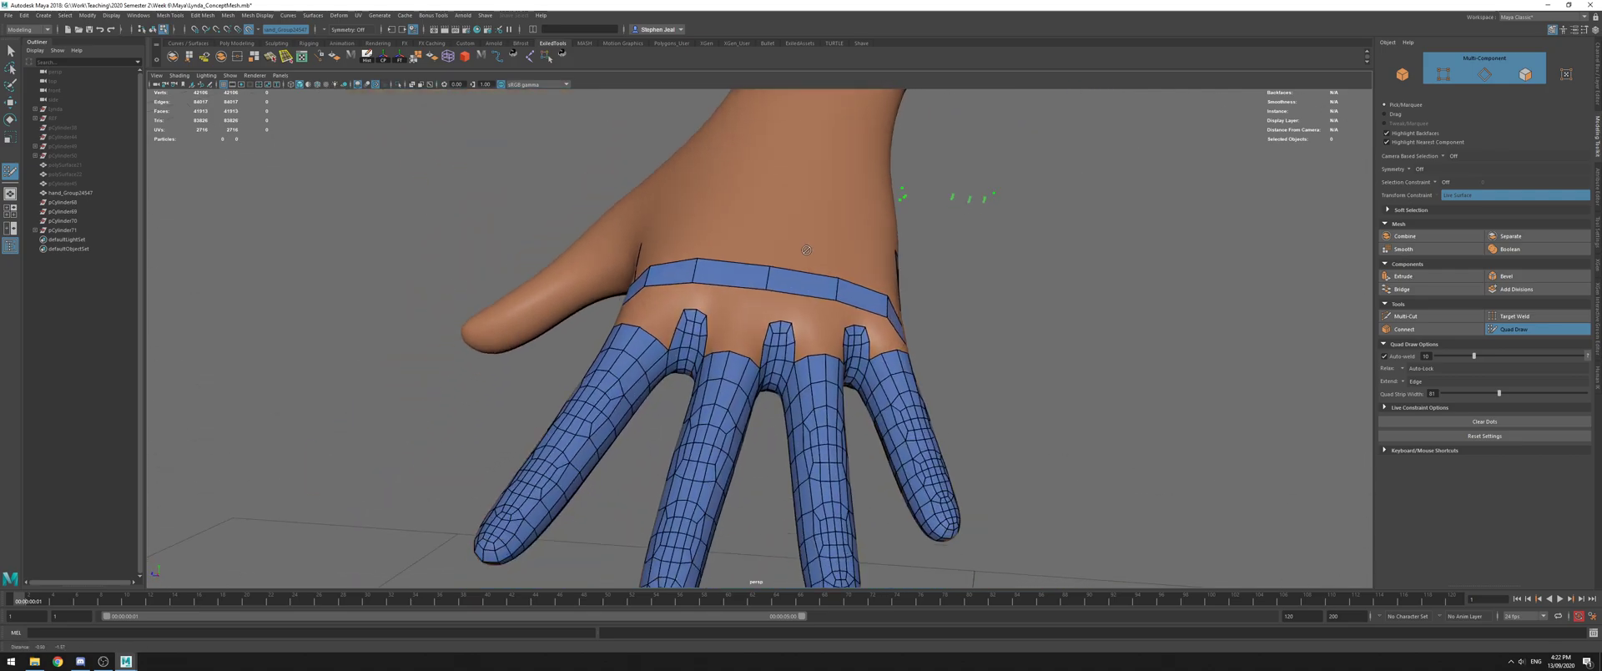
Clear the leftover Quad Draw dots and save the scene
right_click_drag(893, 206, 1036, 256, "alt")
middle_click_drag(1036, 255, 857, 330, "alt")
left_click_drag(857, 331, 509, 224, "alt")
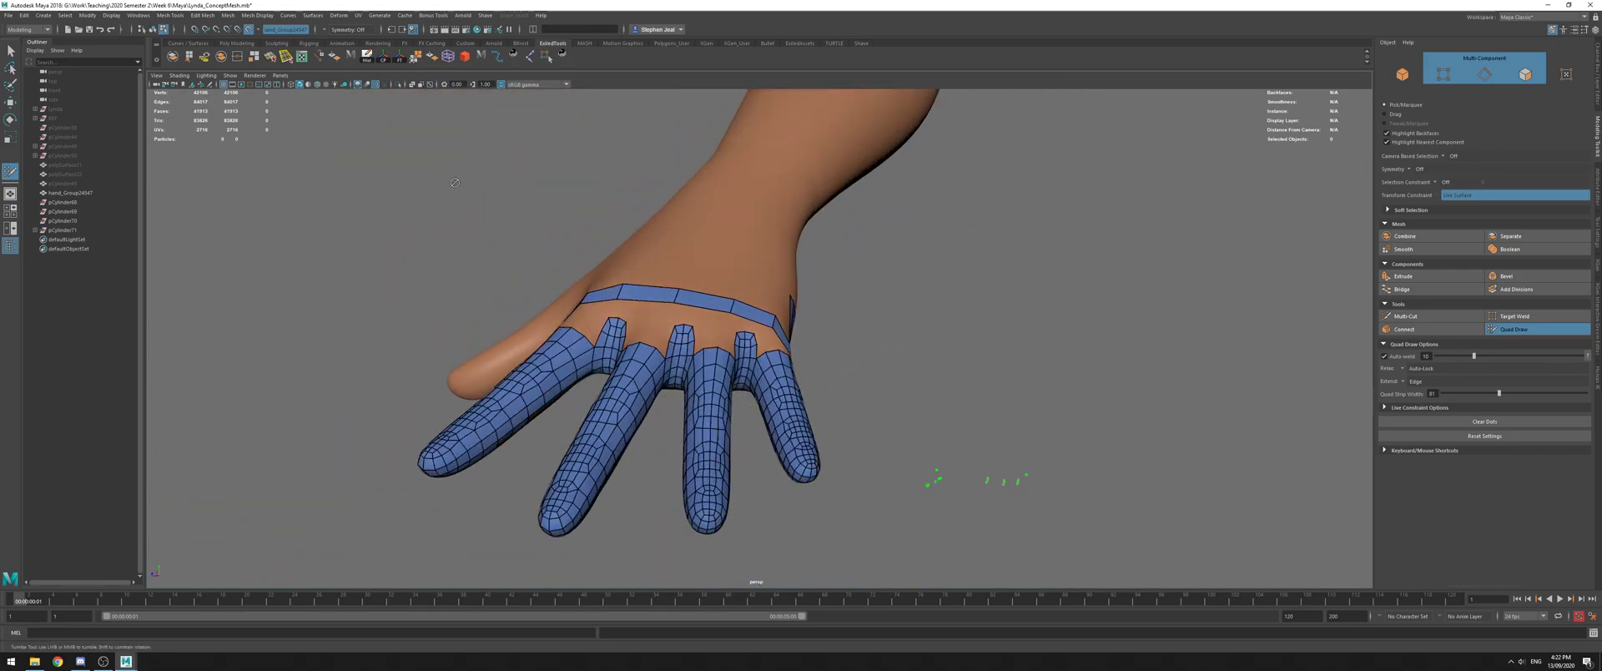
left_click(1511, 423)
Shift a dividing edge of the quad strip across the back of the hand towards the thumb side
right_click_drag(575, 371, 908, 350, "alt")
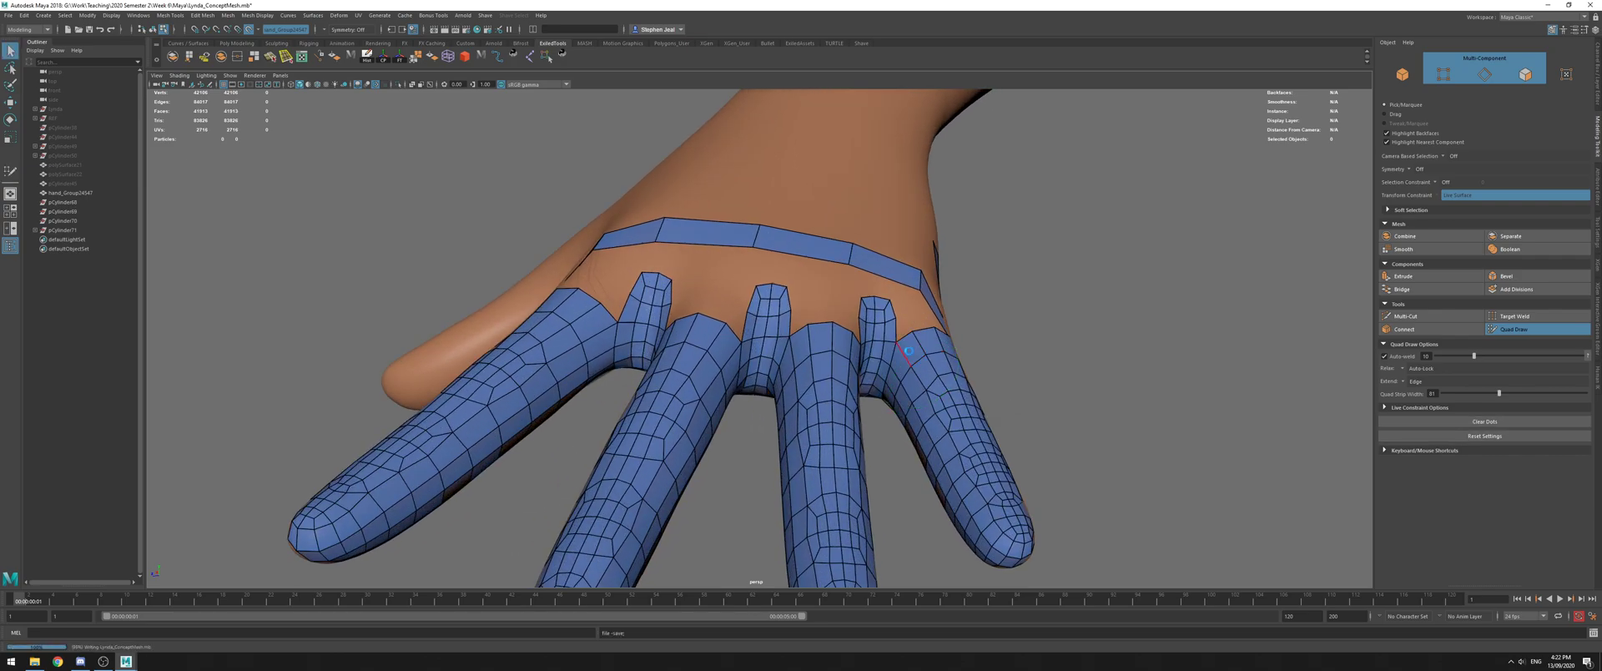
scroll(820, 296, "up", 3)
left_click_drag(796, 301, 642, 271, "alt")
mouse_move(822, 242)
left_mouse_down("alt")
mouse_move(822, 276)
mouse_move(819, 253)
left_mouse_up("alt")
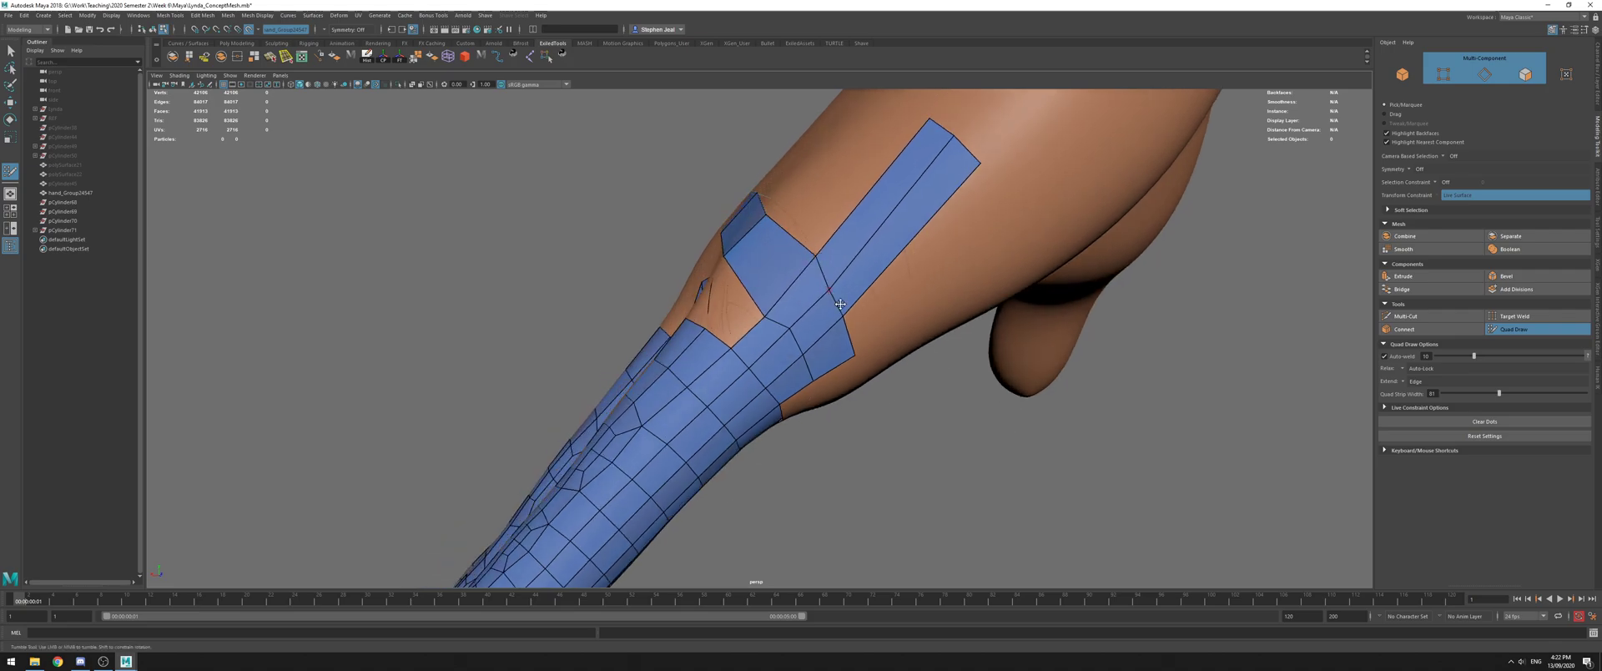
left_click_drag(800, 352, 659, 295, "alt")
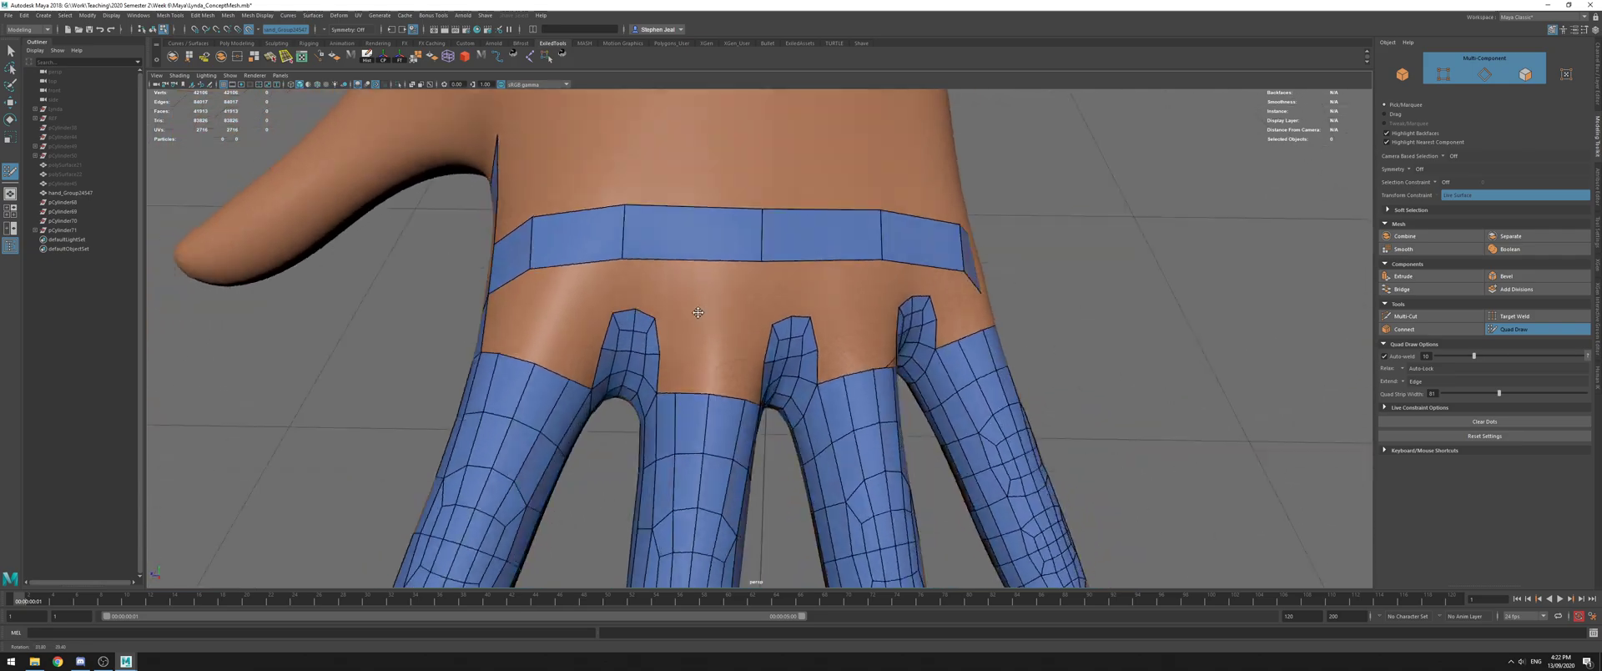
middle_click_drag(659, 295, 762, 297, "alt")
scroll(762, 297, "up", 1)
left_click_drag(734, 219, 768, 247, "alt")
left_click_drag(636, 227, 596, 227)
left_click_drag(951, 271, 864, 276, "alt")
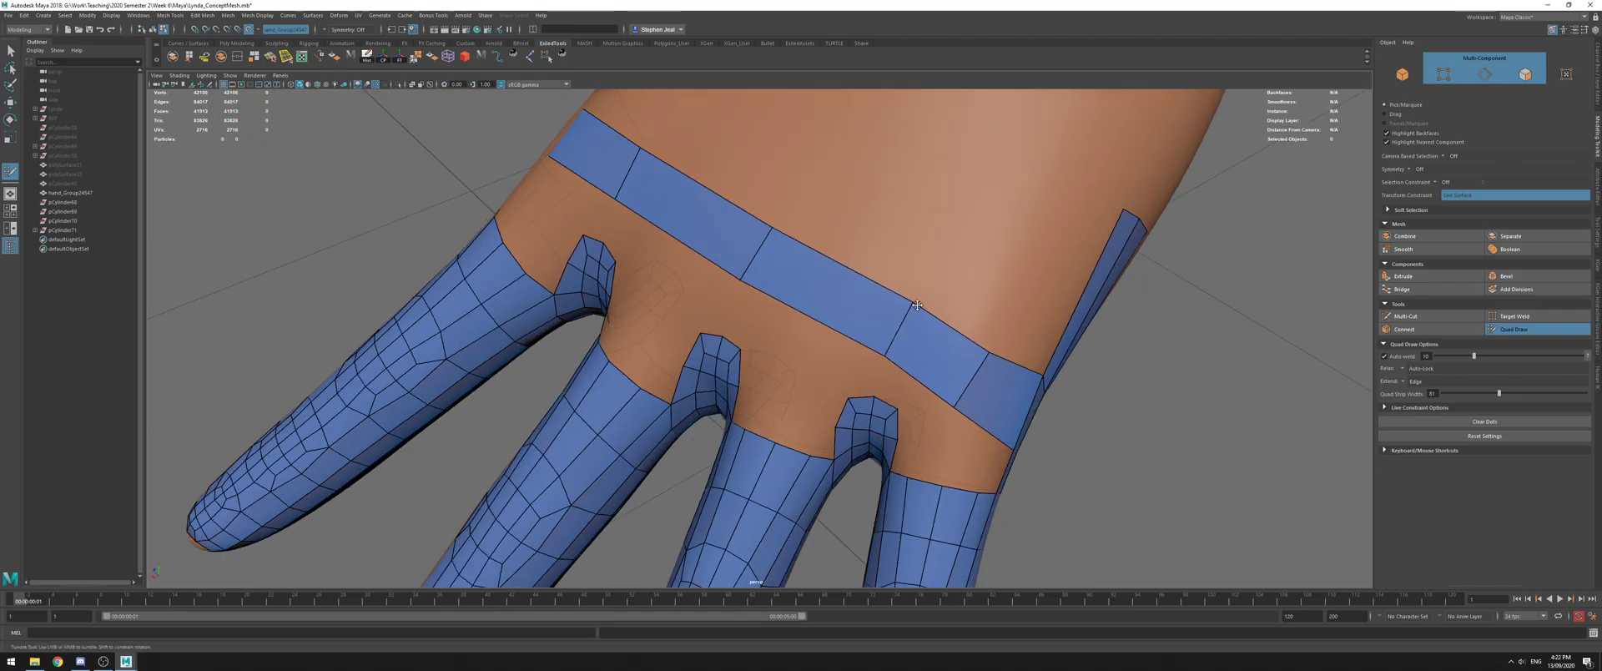
left_click_drag(872, 325, 998, 243, "alt")
right_click_drag(998, 242, 801, 245, "alt")
left_click_drag(801, 246, 713, 288, "alt")
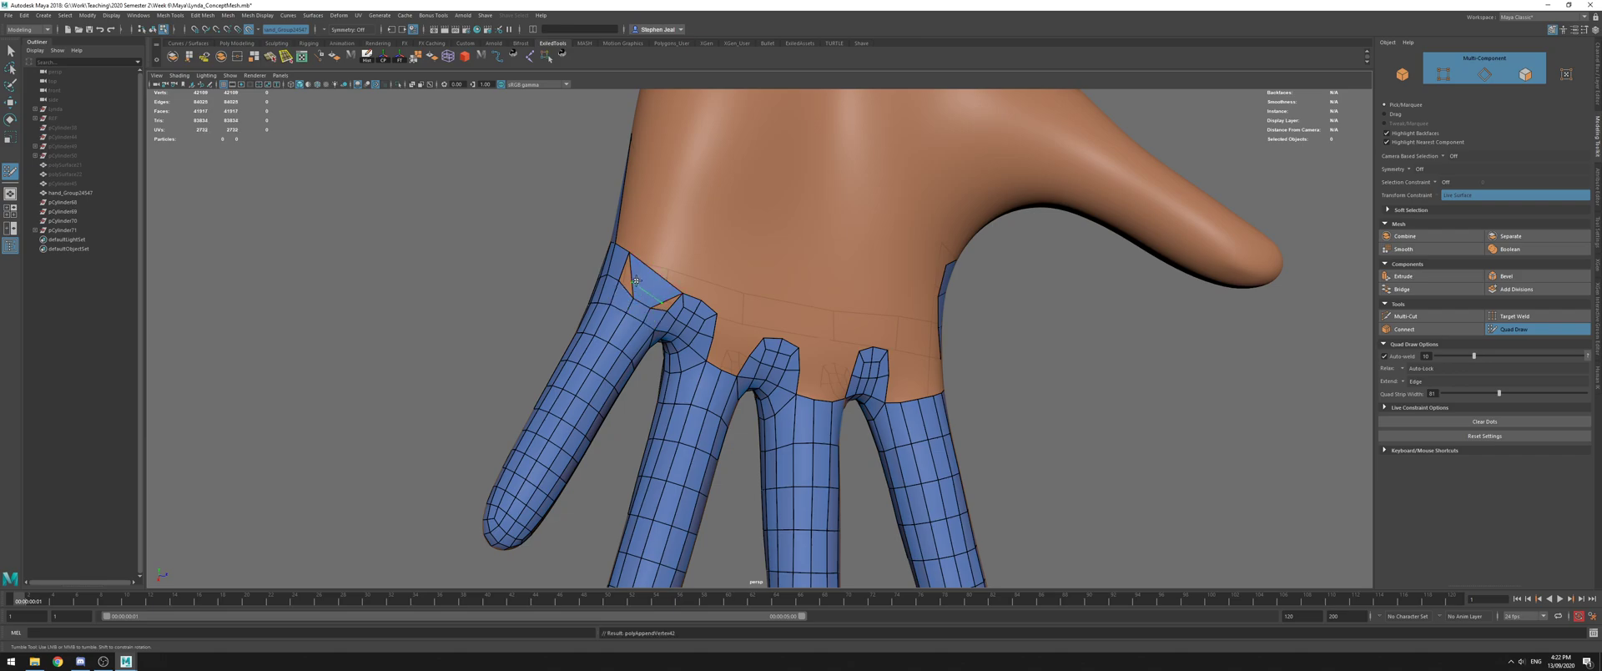
mouse_move(670, 308)
left_mouse_down("alt")
mouse_move(618, 310)
mouse_move(751, 290)
mouse_move(665, 324)
mouse_move(697, 304)
left_mouse_up("alt")
key("ctrl+z")
key("ctrl+z")
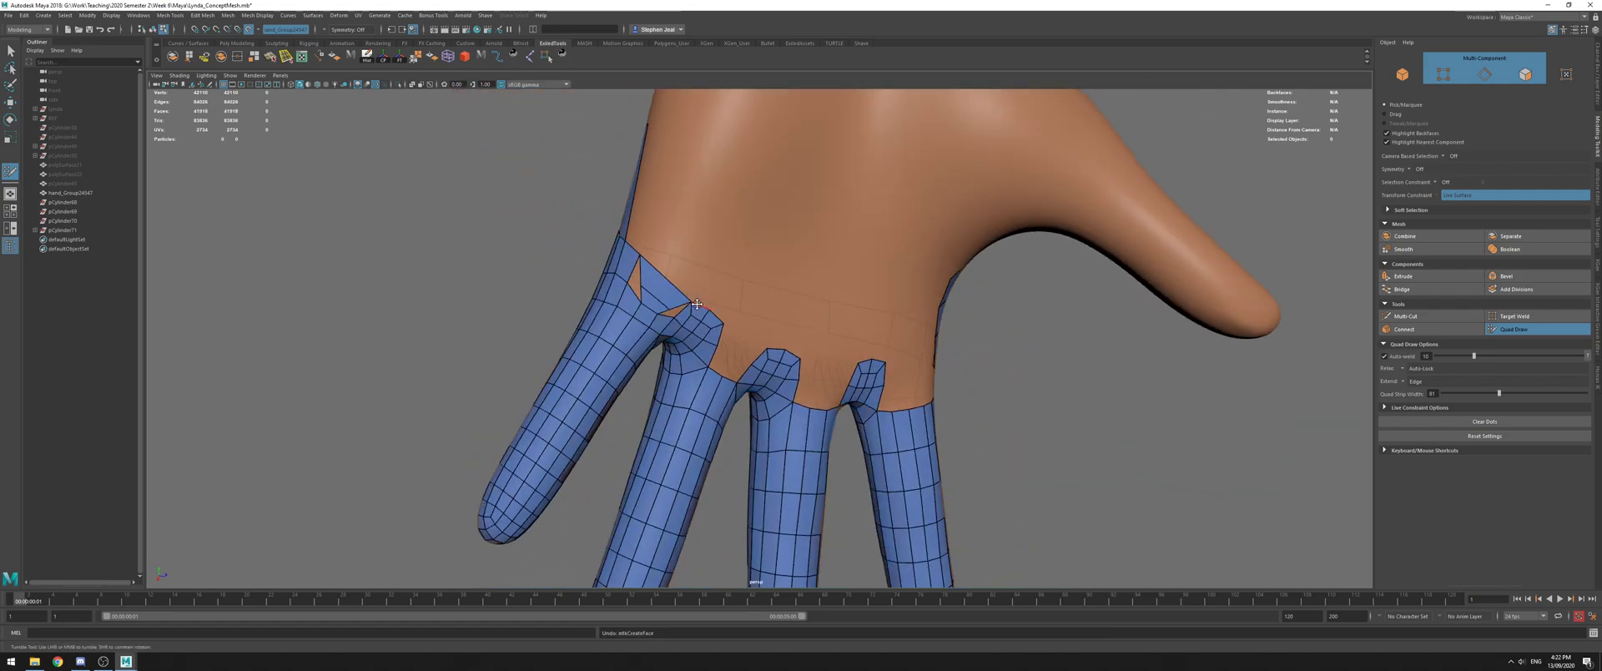
Delete one dividing edge from the quad strip across the back of the hand
left_click_drag(743, 265, 536, 345, "alt")
right_click_drag(536, 345, 542, 343, "alt")
left_click_drag(543, 343, 641, 269, "alt")
right_click_drag(642, 268, 639, 307, "alt")
mouse_move(640, 307)
left_mouse_down("alt")
mouse_move(499, 246)
mouse_move(620, 292)
left_mouse_up("alt")
right_click_drag(647, 281, 776, 281, "alt")
left_click_drag(776, 282, 890, 278, "alt")
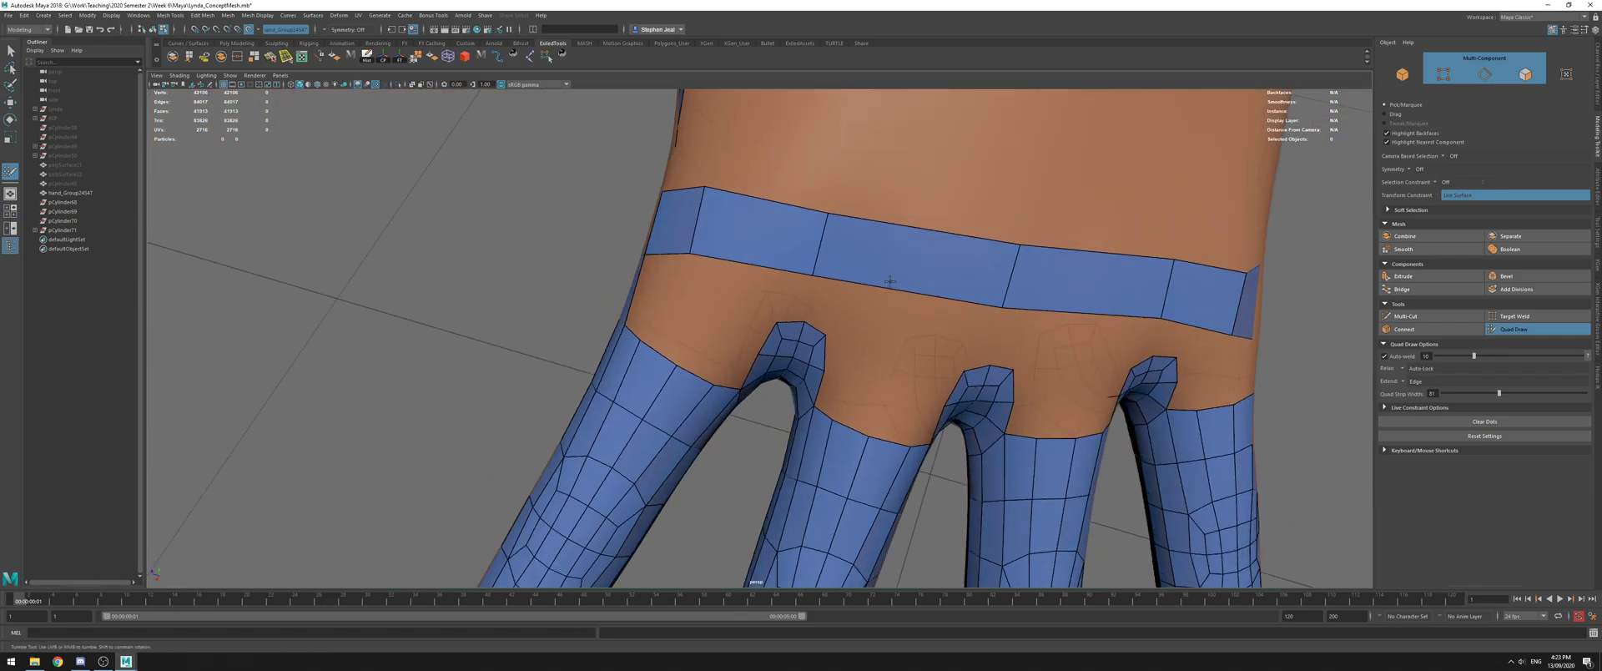
middle_click_drag(890, 279, 851, 268, "alt")
left_click_drag(851, 268, 796, 248, "alt")
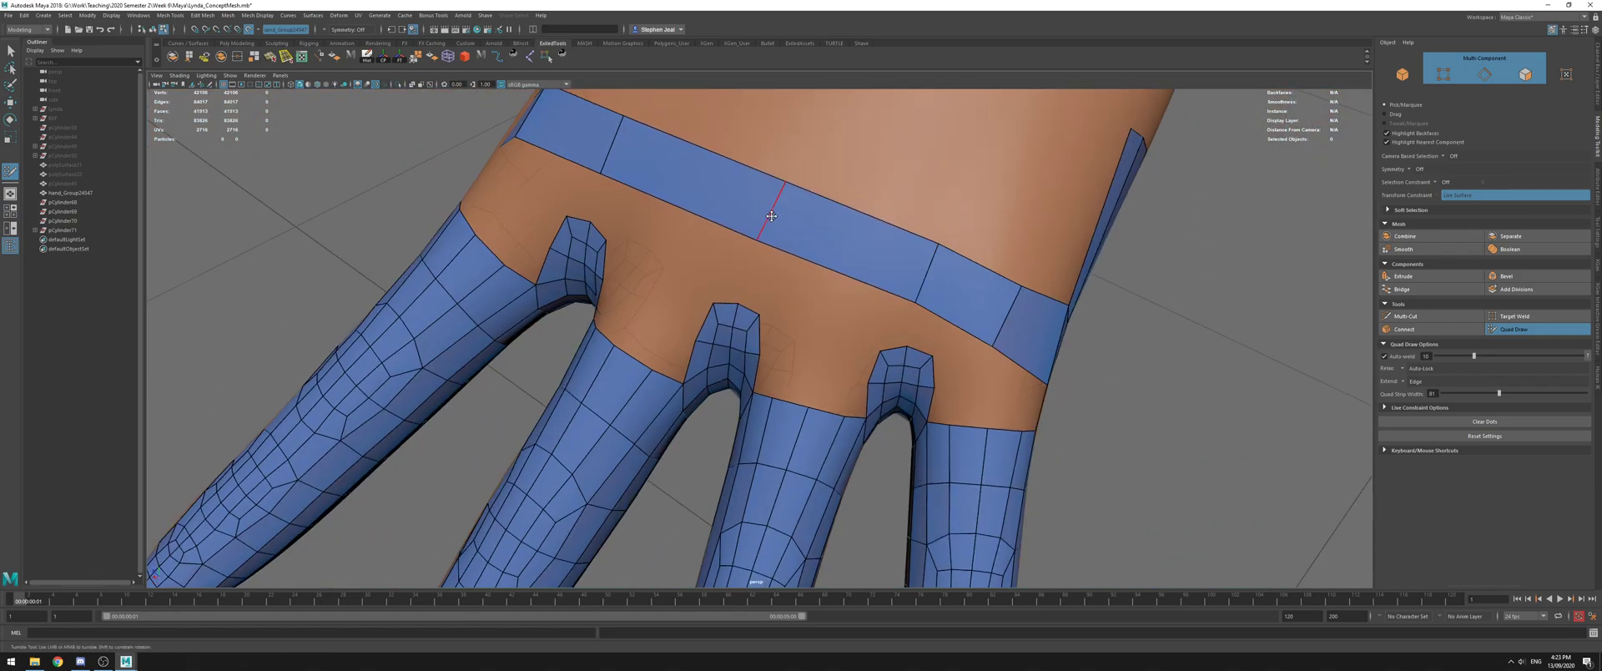
right_click_drag(966, 286, 843, 268, "alt")
left_click_drag(843, 269, 779, 274, "alt")
left_click(854, 292, "ctrl+shift")
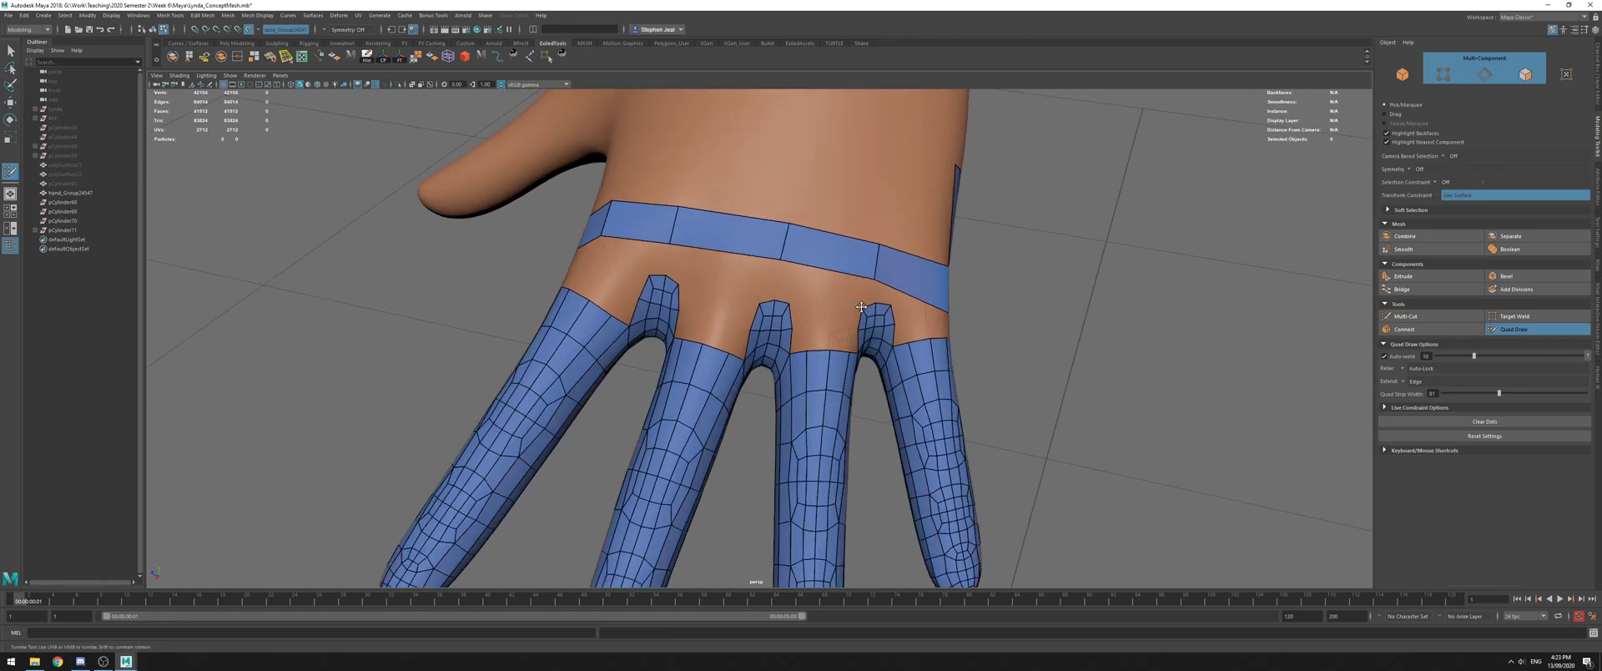
Insert edge loops in the back-of-hand strip above each of the three finger webs to match the web patches
right_click_drag(779, 274, 812, 283, "alt")
left_click_drag(812, 282, 798, 232, "alt")
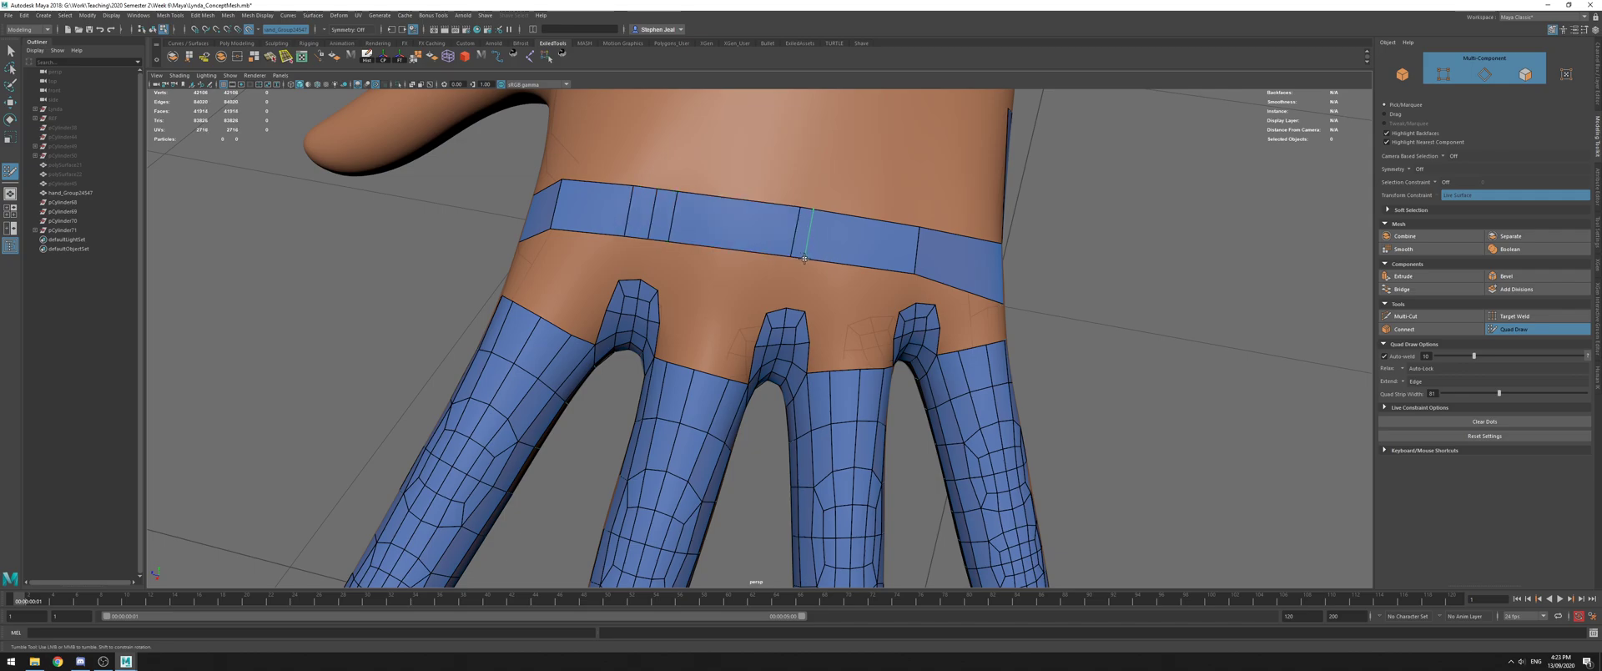
left_click(939, 279, "ctrl")
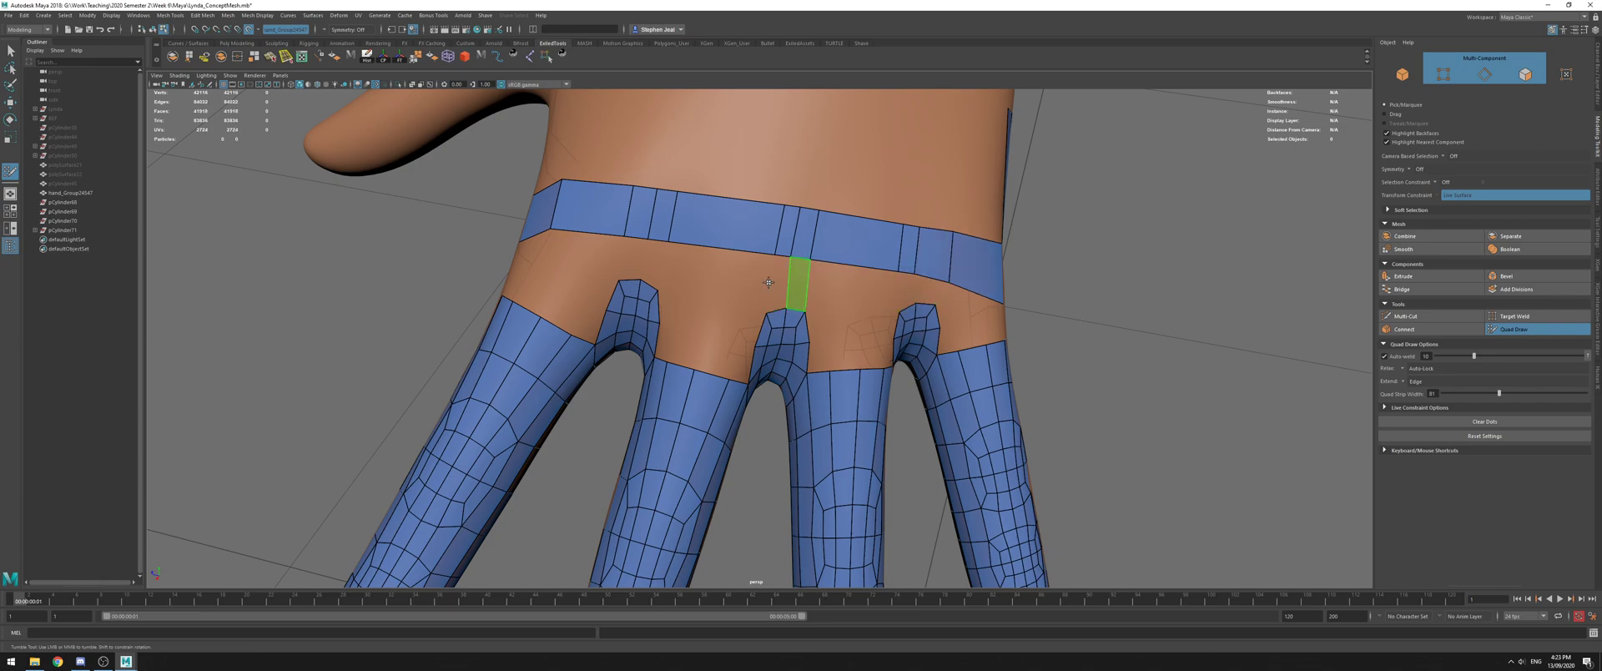
Fill quads between the strip and each of the three finger web patches, and relax the strip's dividing edges
left_click(789, 283, "shift")
left_click(638, 260, "shift")
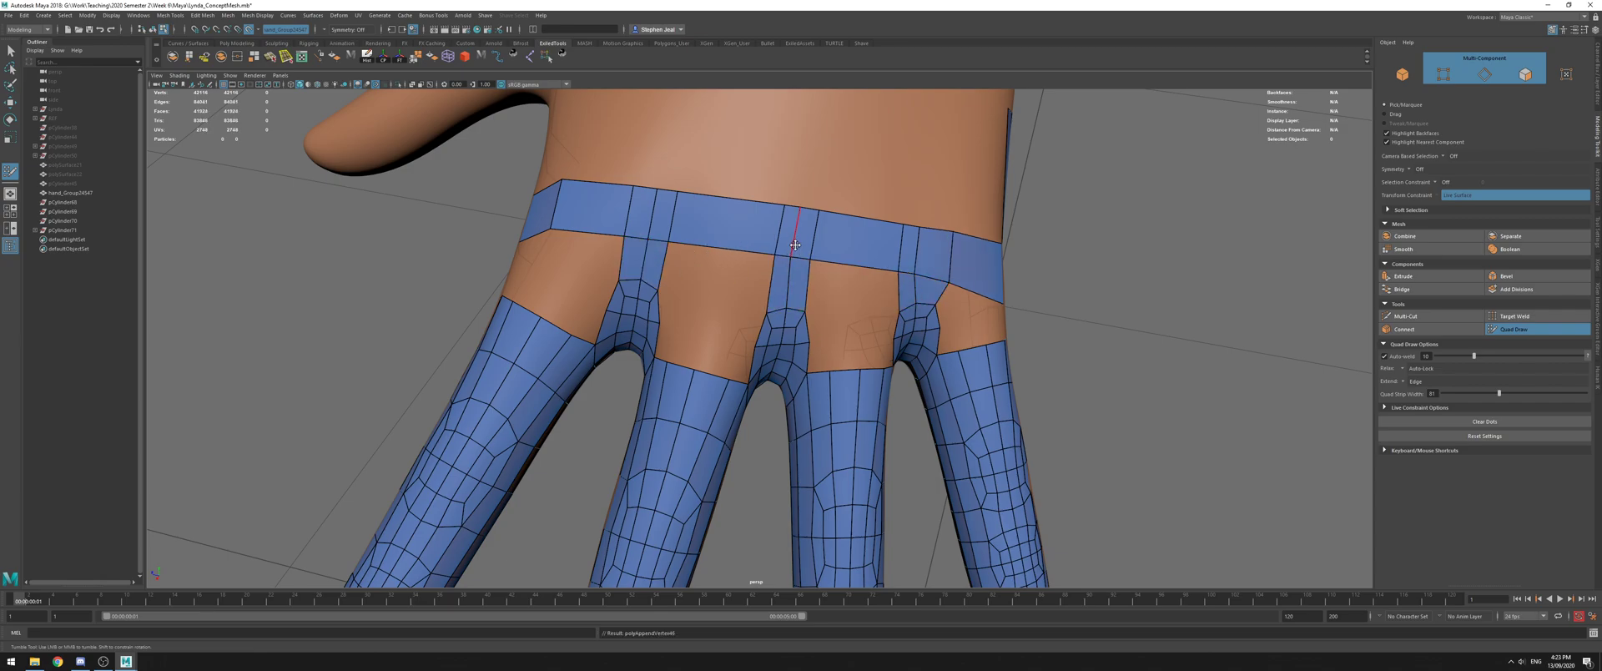
left_click_drag(933, 230, 788, 206, "shift")
left_click_drag(657, 190, 609, 203, "alt")
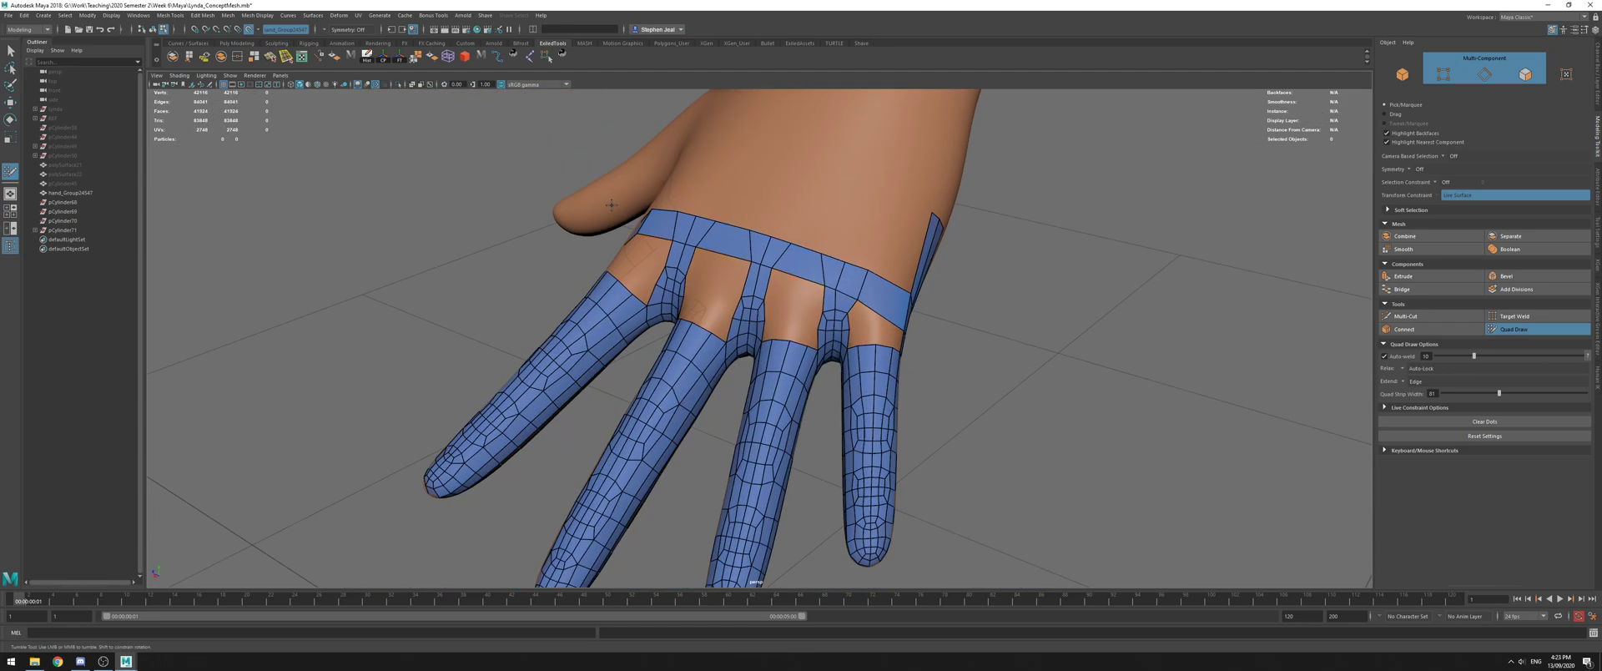
Divide the strip above the little finger and fill the quads joining it to the finger's outer side
right_click_drag(888, 303, 984, 292, "alt")
mouse_move(985, 292)
left_mouse_down("alt")
mouse_move(851, 267)
mouse_move(933, 265)
mouse_move(908, 277)
mouse_move(908, 300)
mouse_move(858, 291)
mouse_move(947, 303)
left_mouse_up("alt")
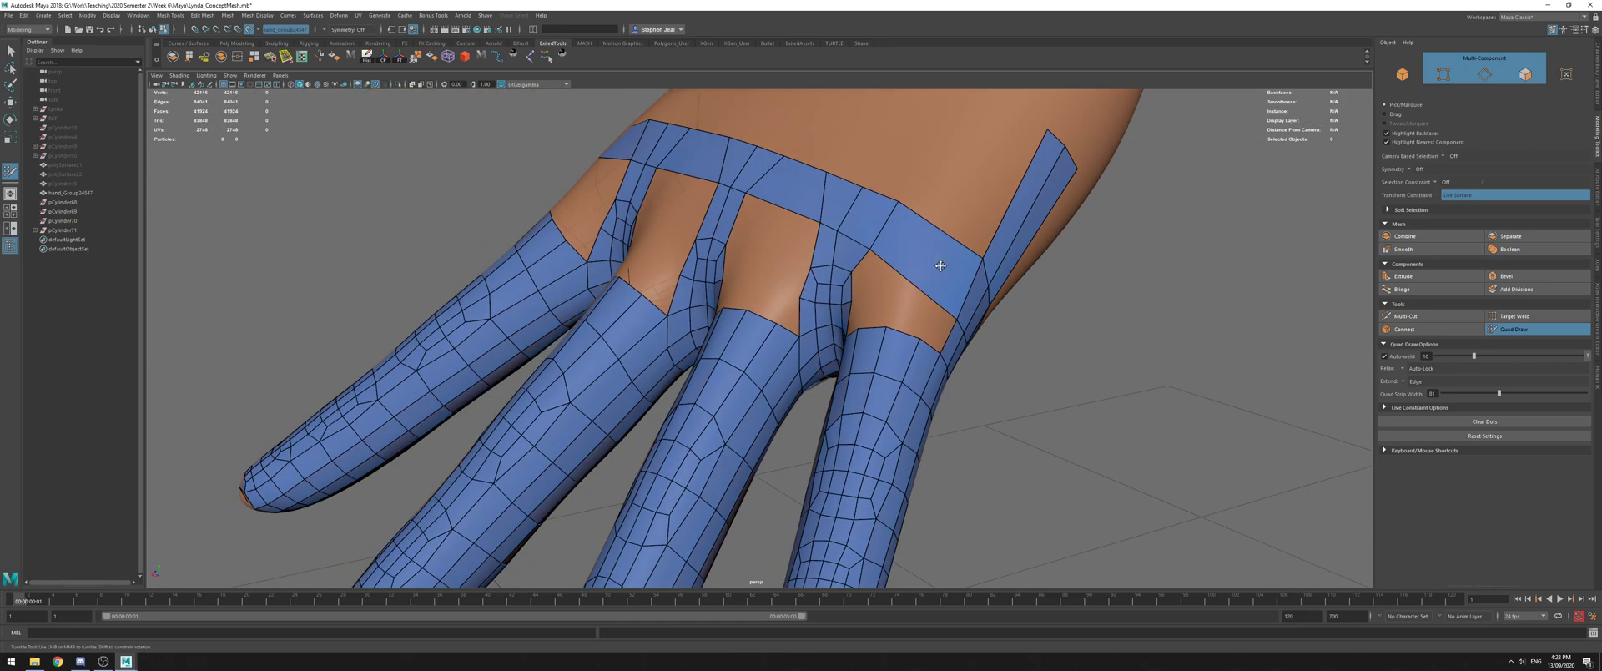
left_click(878, 262, "ctrl")
left_click(874, 292, "ctrl")
left_click(838, 275, "shift")
left_click(824, 263, "shift")
middle_click_drag(947, 302, 822, 290, "alt")
right_click_drag(822, 290, 846, 294, "alt")
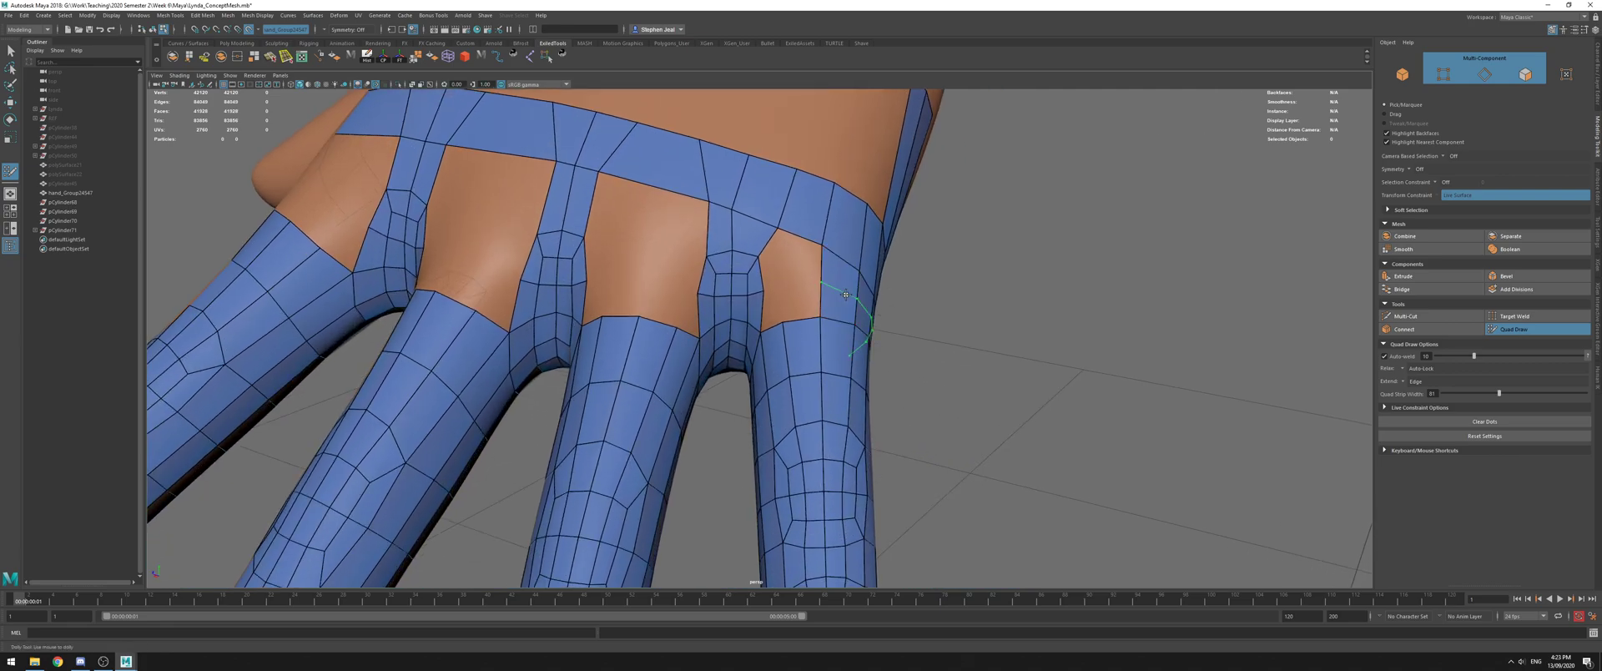
Close the remaining gap over the little finger's knuckle with quads, inserting an extra edge to split it into two columns
left_click(797, 299, "shift")
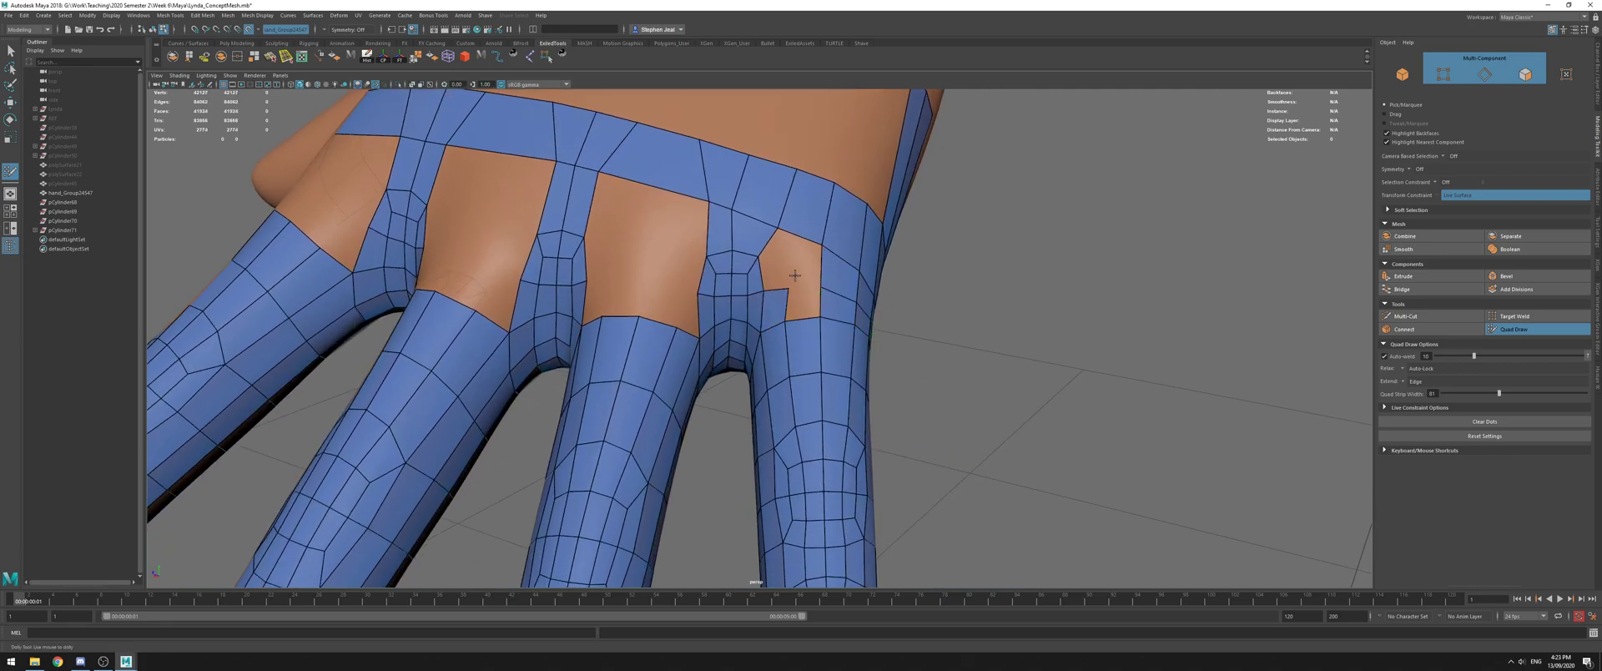
left_click_drag(771, 230, 781, 172)
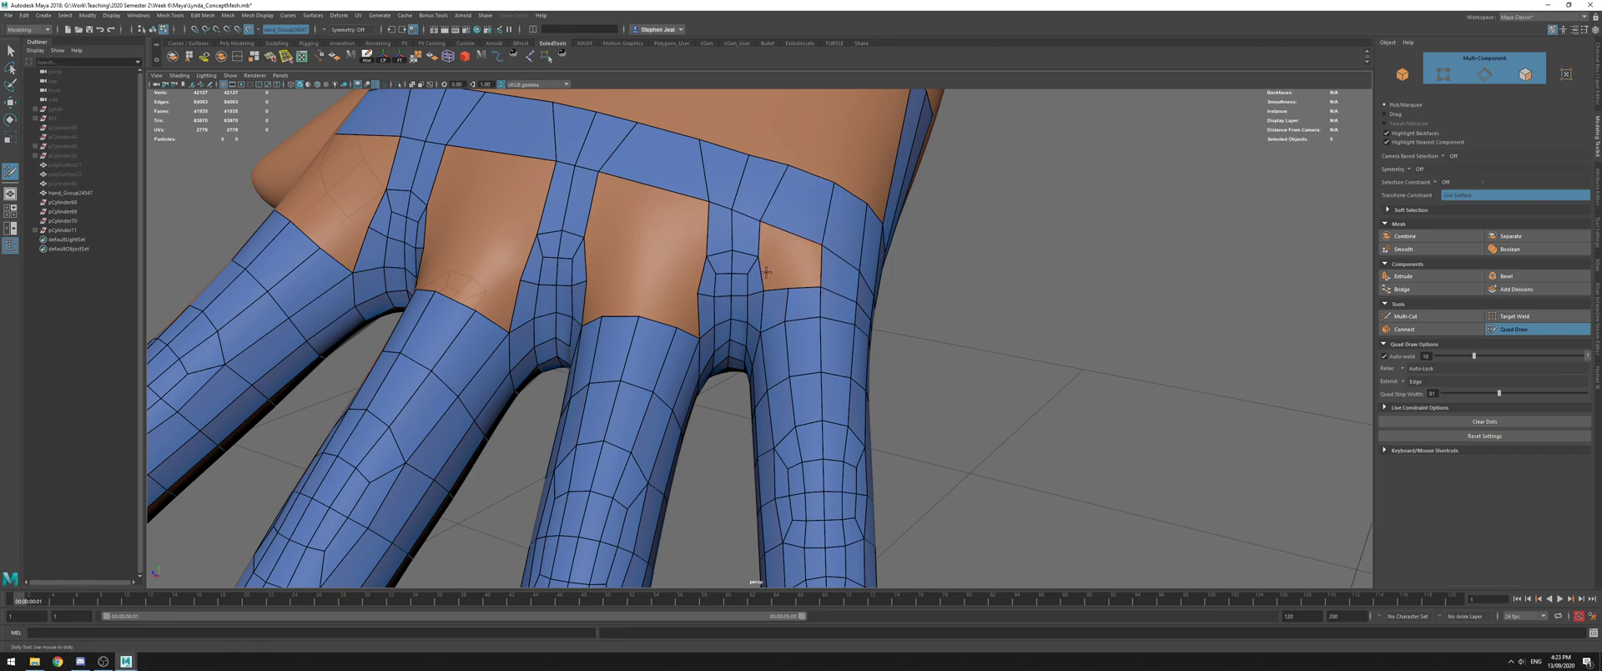
mouse_move(729, 258)
left_mouse_down("alt")
mouse_move(695, 260)
mouse_move(687, 204)
mouse_move(729, 224)
left_mouse_up("alt")
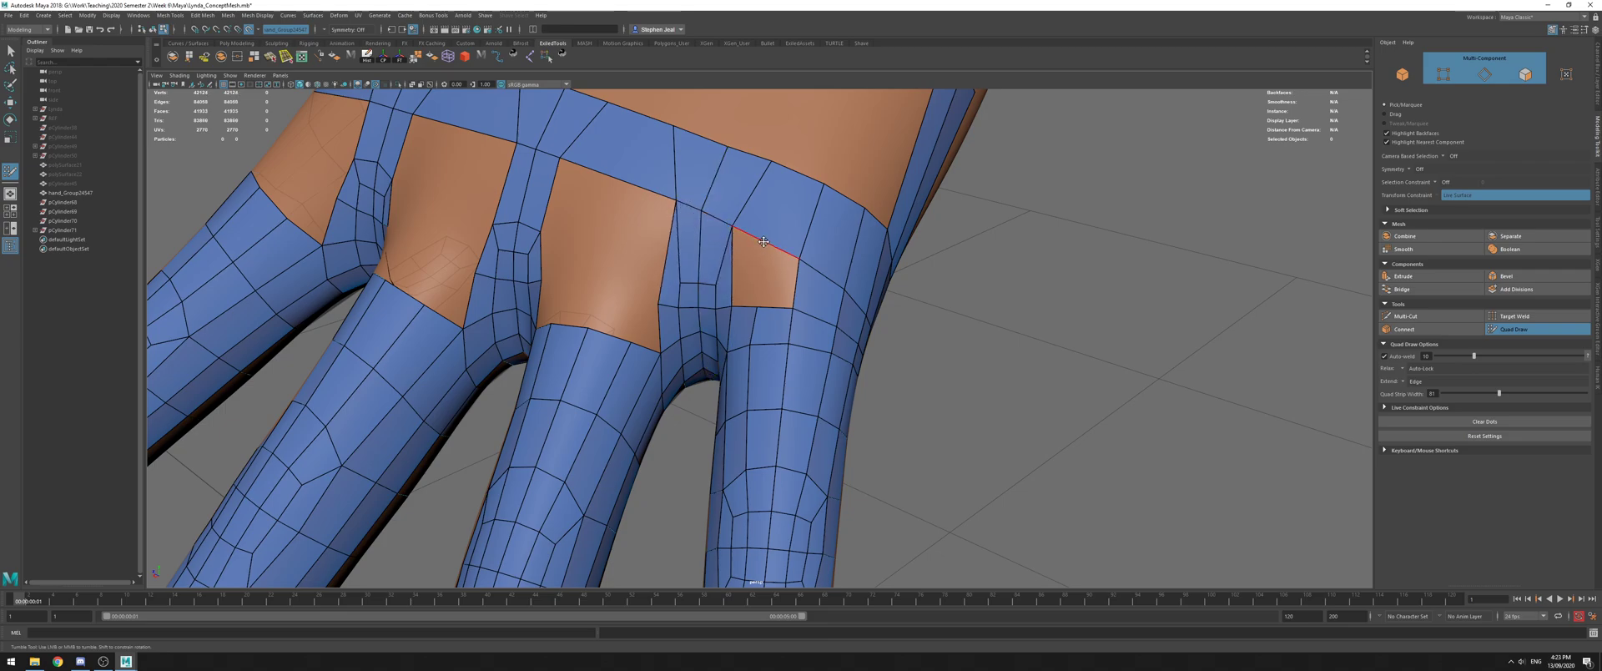
left_click(765, 242, "ctrl")
left_click(751, 272, "shift")
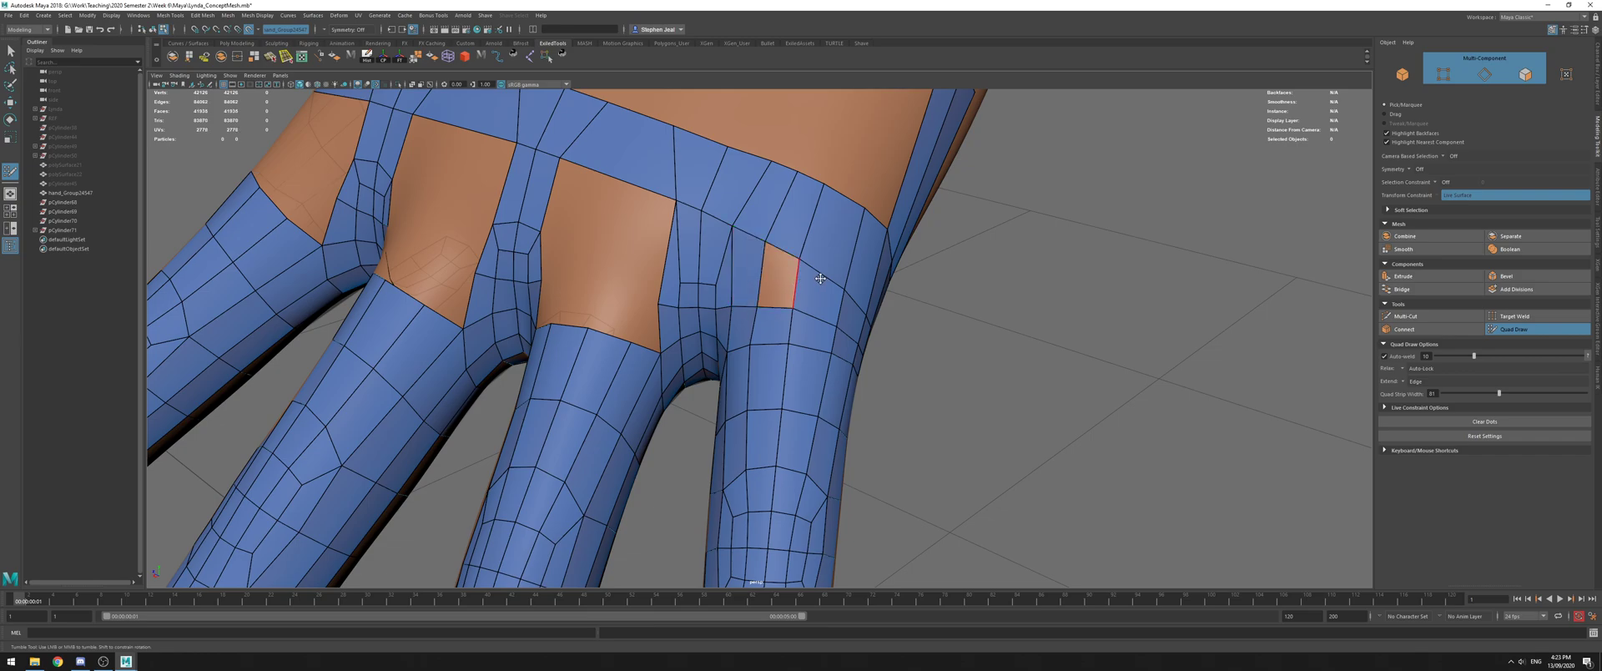
left_click(782, 278, "shift")
Delete the bridging quads between the strip and the middle–ring and index–middle web patches
right_click_drag(782, 280, 750, 283, "alt")
left_click_drag(750, 283, 763, 280, "alt")
right_click_drag(764, 280, 777, 280, "alt")
left_click(695, 255, "ctrl+shift")
left_click(670, 255, "ctrl+shift")
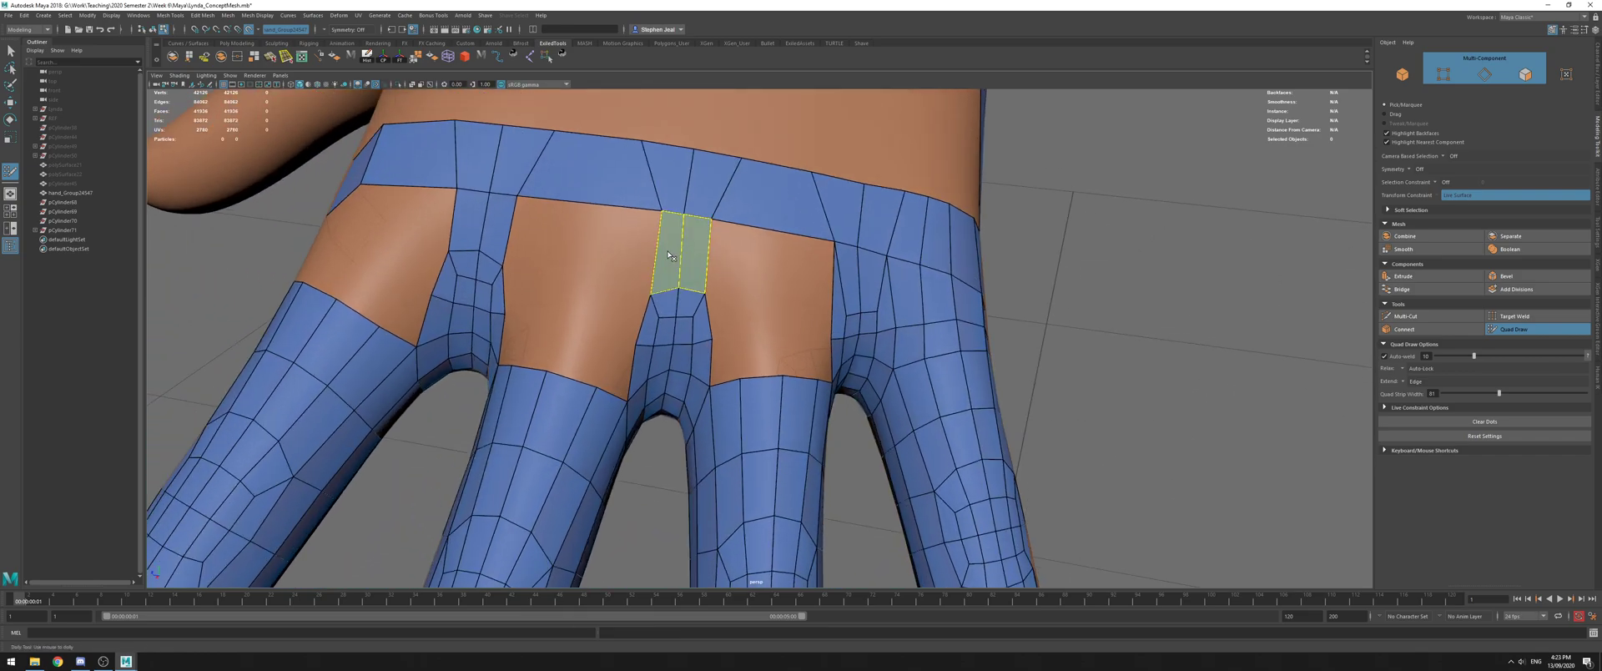
left_click(495, 229, "ctrl+shift")
left_click(464, 230, "ctrl+shift")
Move the end vertices of the two web patches up and weld them to the edge of the strip
left_click_drag(465, 250, 519, 198)
left_click_drag(674, 285, 674, 213)
left_click_drag(705, 294, 710, 219)
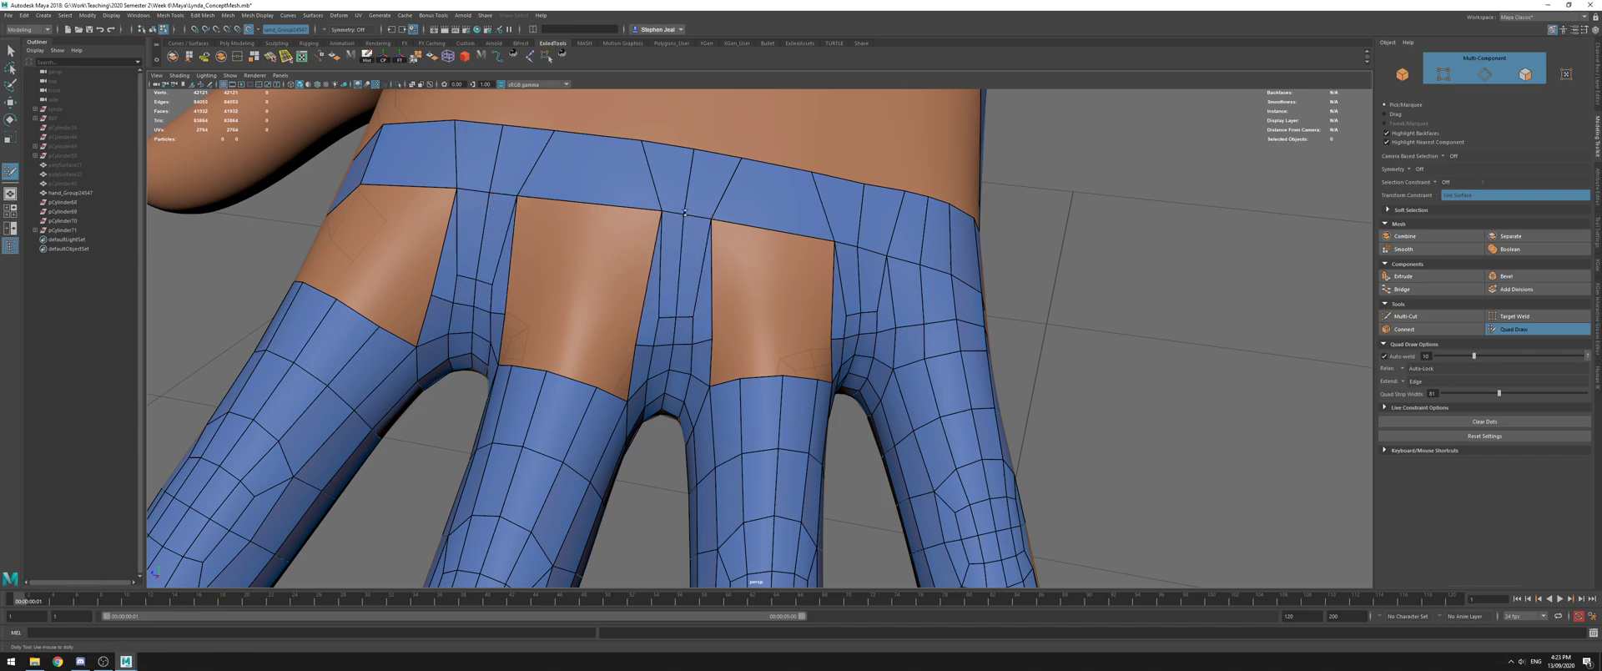
Even out the strip's dividing edges above the finger webs and relax its little-finger end
left_click_drag(666, 172, 724, 233)
left_click_drag(823, 207, 897, 254)
mouse_move(927, 216)
left_mouse_down("shift")
mouse_move(926, 242)
mouse_move(886, 212)
left_mouse_up("shift")
Build quads over the outer part of the index finger's knuckle up to the strip, inserting an edge to match the columns
left_click_drag(494, 183, 521, 190, "alt")
left_click_drag(557, 277, 512, 300)
left_click_drag(544, 197, 495, 236)
mouse_move(576, 210)
left_mouse_down("alt")
mouse_move(777, 284)
mouse_move(608, 274)
mouse_move(614, 256)
mouse_move(649, 275)
left_mouse_up("alt")
left_click(736, 292, "shift")
left_click(617, 236, "ctrl")
left_click_drag(655, 245, 658, 220)
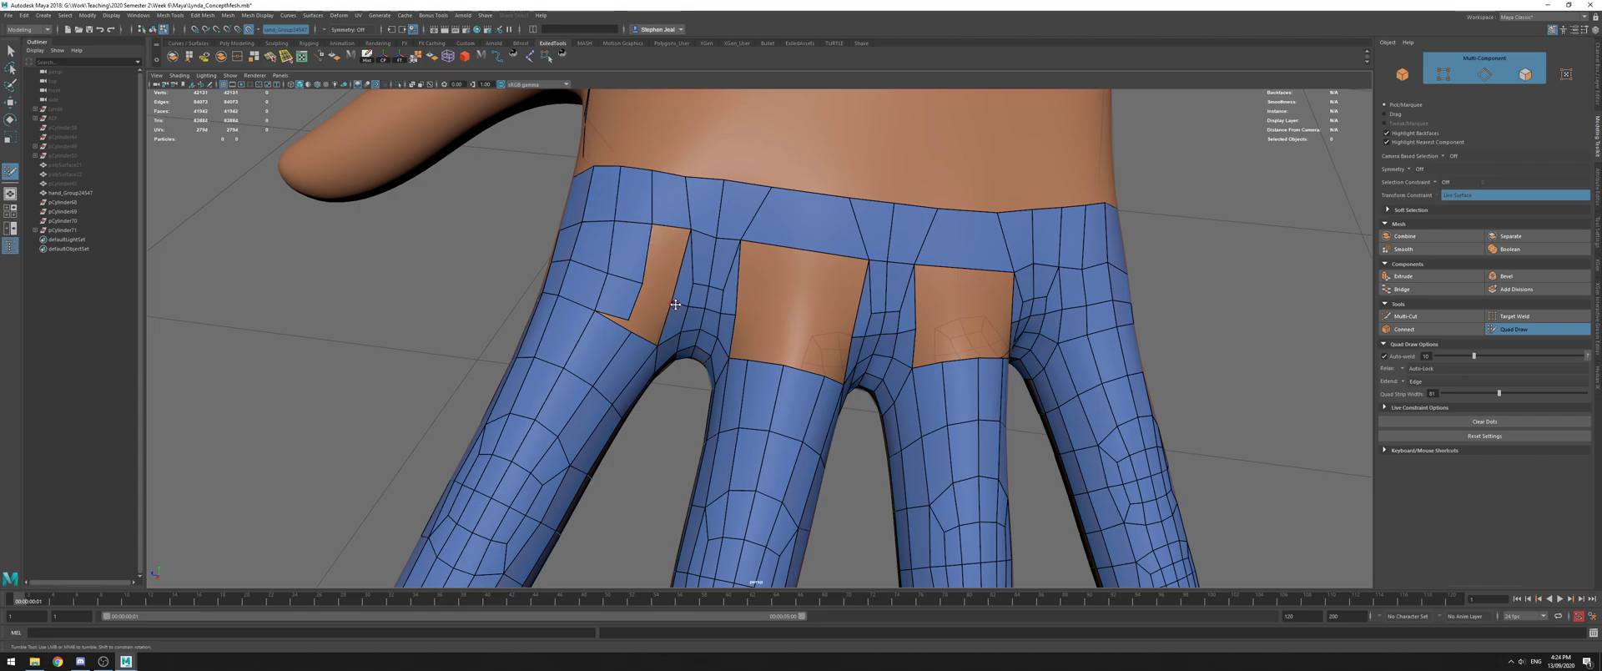
Fill the last open column between the index finger's knuckle quads and the index–middle web
left_click_drag(673, 301, 609, 270, "alt")
mouse_move(788, 286)
left_mouse_down("alt")
mouse_move(734, 301)
mouse_move(635, 276)
left_mouse_up("alt")
left_click(627, 273, "shift")
left_click(646, 230, "shift")
Split the strip above the middle finger and extend four quad columns down over its knuckle, aligning their lower vertices
mouse_move(647, 230)
left_mouse_down("alt")
mouse_move(719, 305)
mouse_move(913, 359)
mouse_move(763, 303)
mouse_move(897, 332)
left_mouse_up("alt")
right_click_drag(808, 312, 849, 302, "alt")
middle_click_drag(849, 302, 841, 318, "alt")
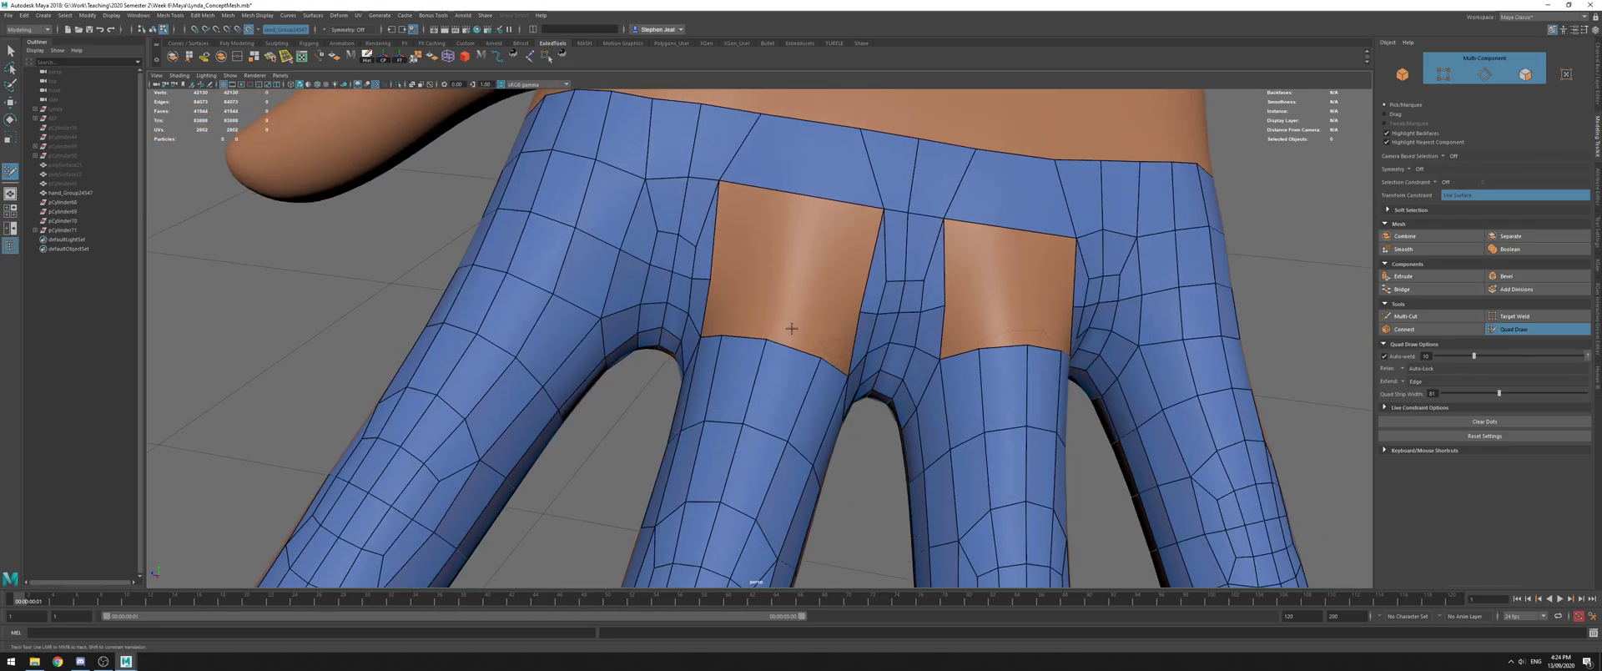
left_click(833, 193, "ctrl")
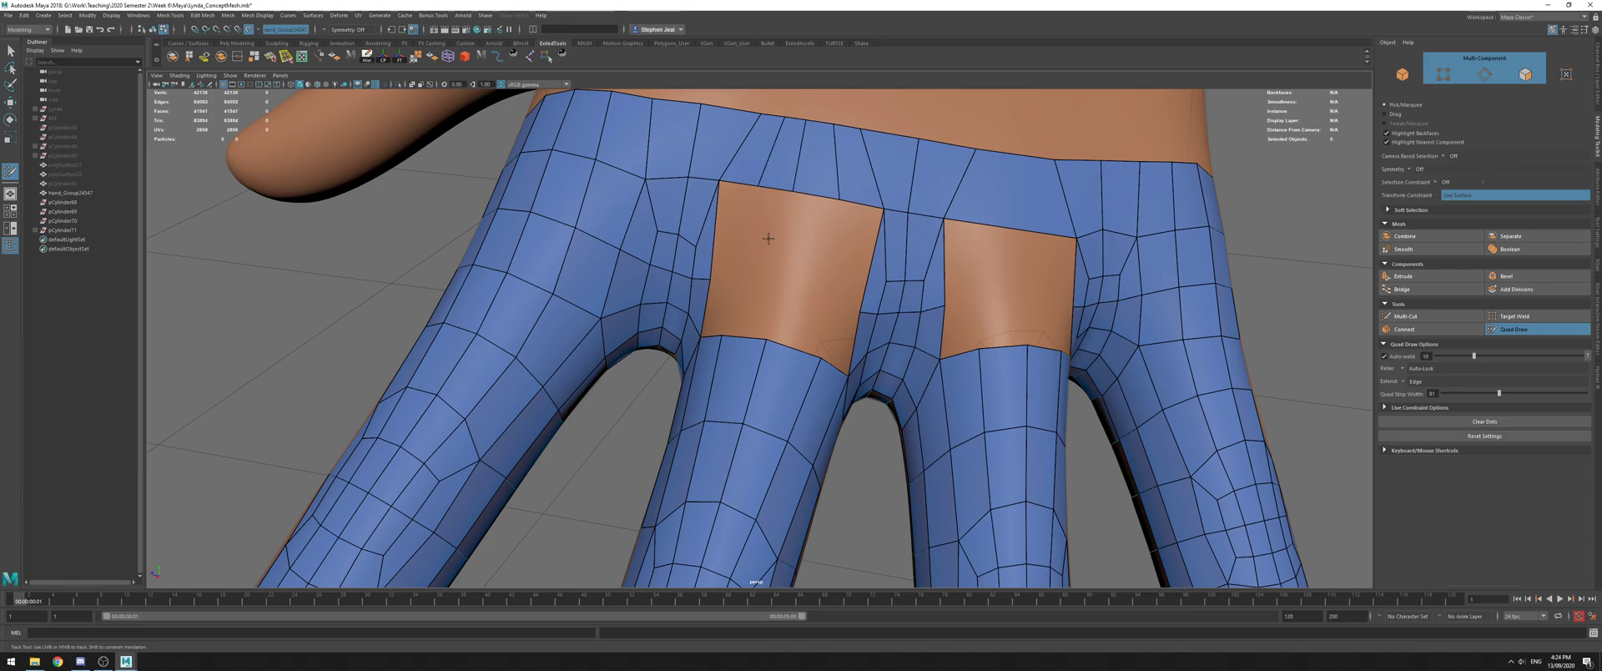
left_click_drag(767, 238, 859, 197, "alt")
middle_click_drag(831, 291, 828, 266)
left_click_drag(748, 253, 746, 284)
left_click_drag(877, 273, 873, 300)
left_click_drag(814, 265, 814, 296)
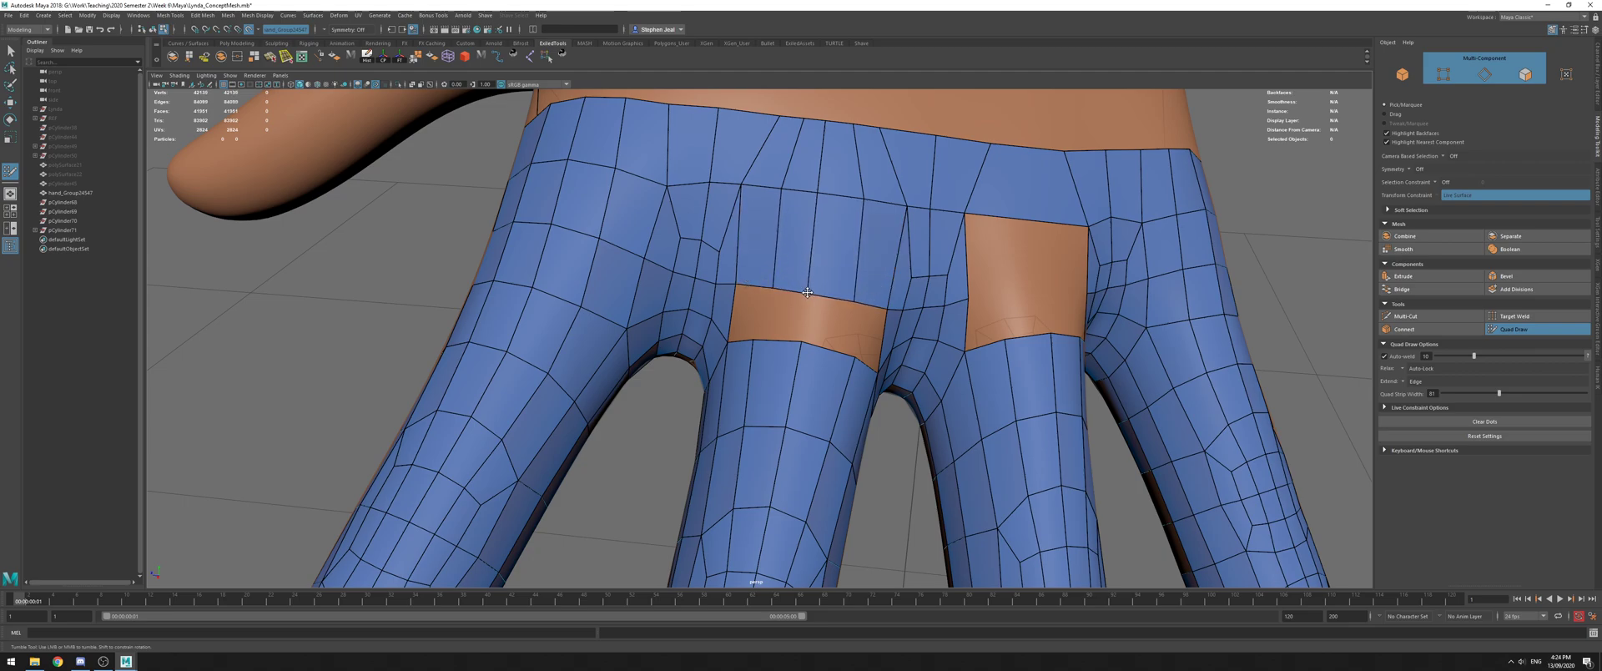
Fill the four remaining quads between the middle finger's base and the extended knuckle columns
left_click(750, 315, "shift")
left_click(782, 320, "shift")
left_click(830, 323, "shift")
left_click(868, 336, "shift")
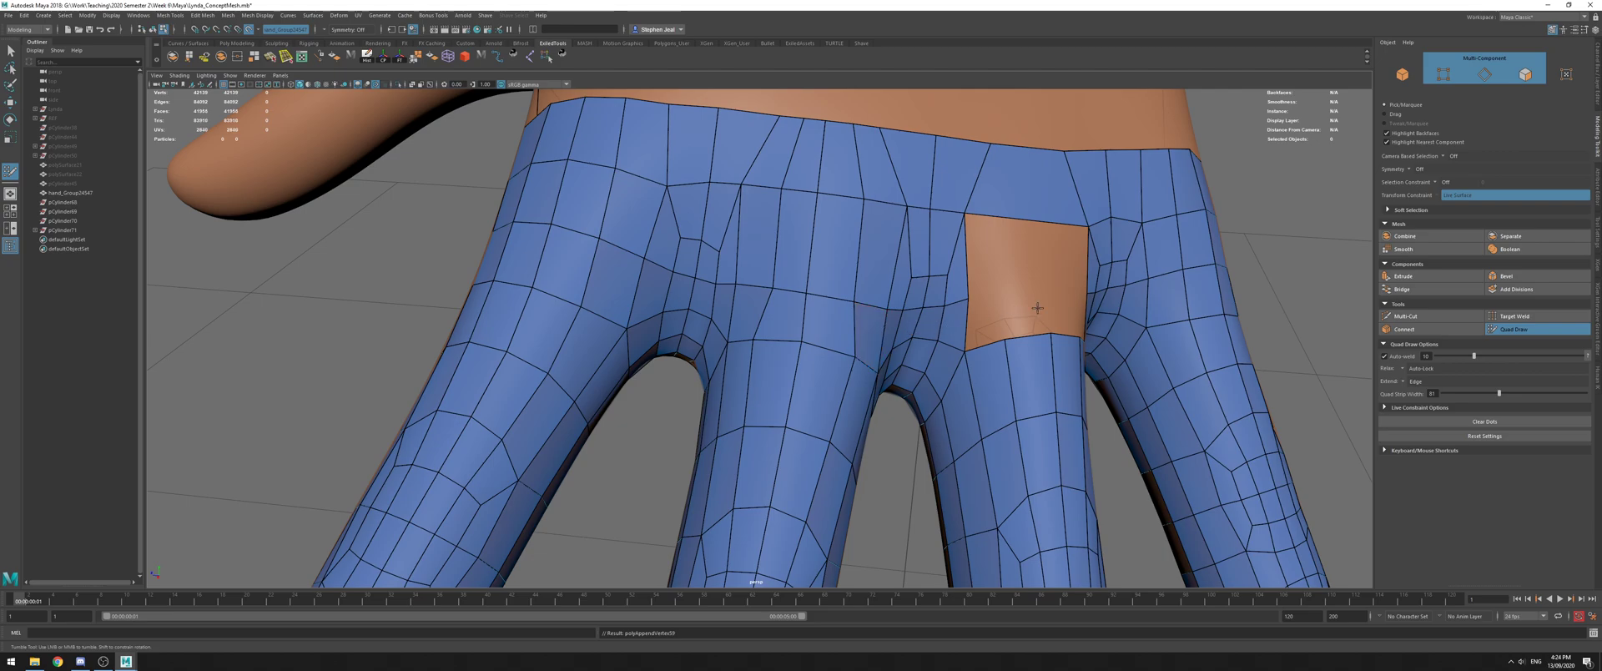
Extend quad columns over the ring finger's knuckle, weld them to the finger base and relax the surrounding rows
middle_click_drag(1093, 292, 889, 287, "alt")
left_click_drag(889, 288, 768, 226, "alt")
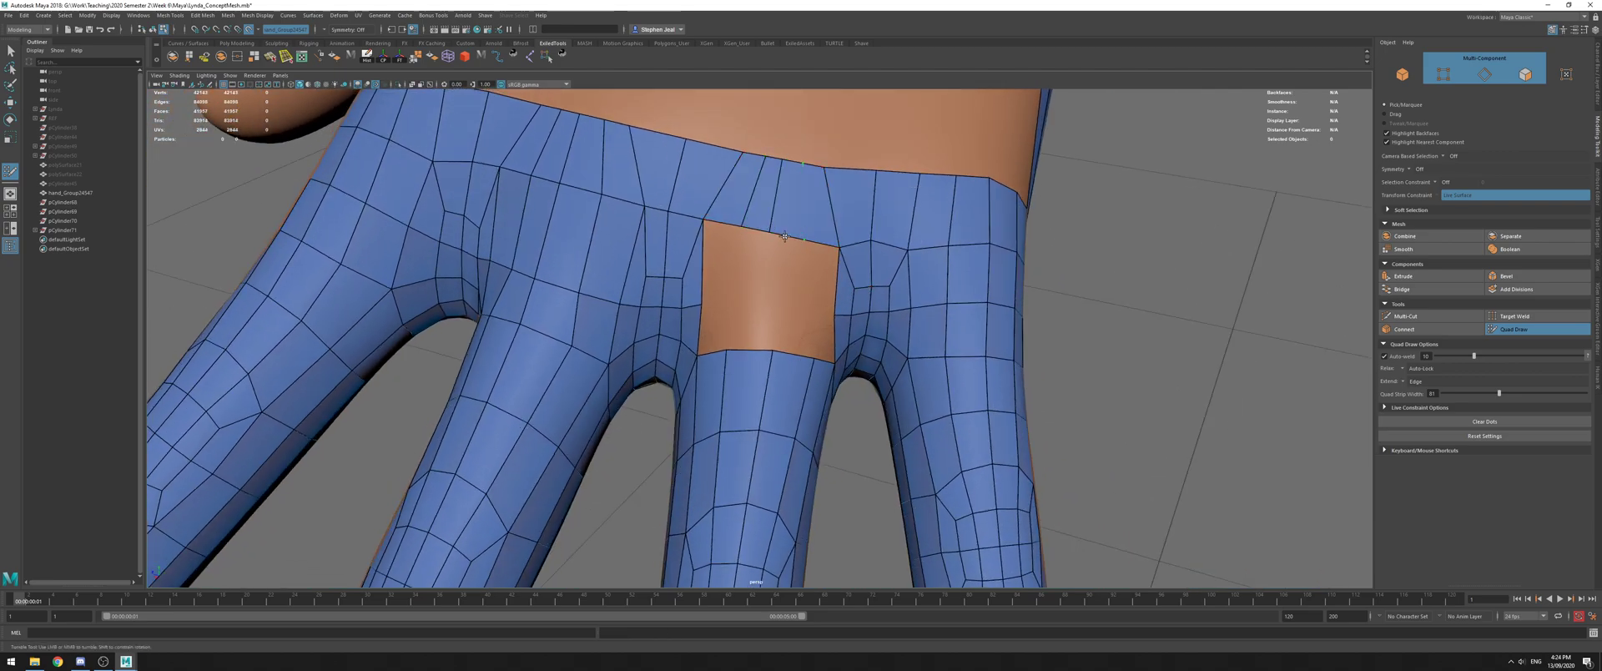
mouse_move(786, 238)
left_mouse_down()
mouse_move(768, 300)
mouse_move(709, 300)
left_mouse_up()
middle_click_drag(750, 298, 756, 337)
mouse_move(720, 335)
left_mouse_down()
mouse_move(712, 353)
mouse_move(789, 352)
left_mouse_up()
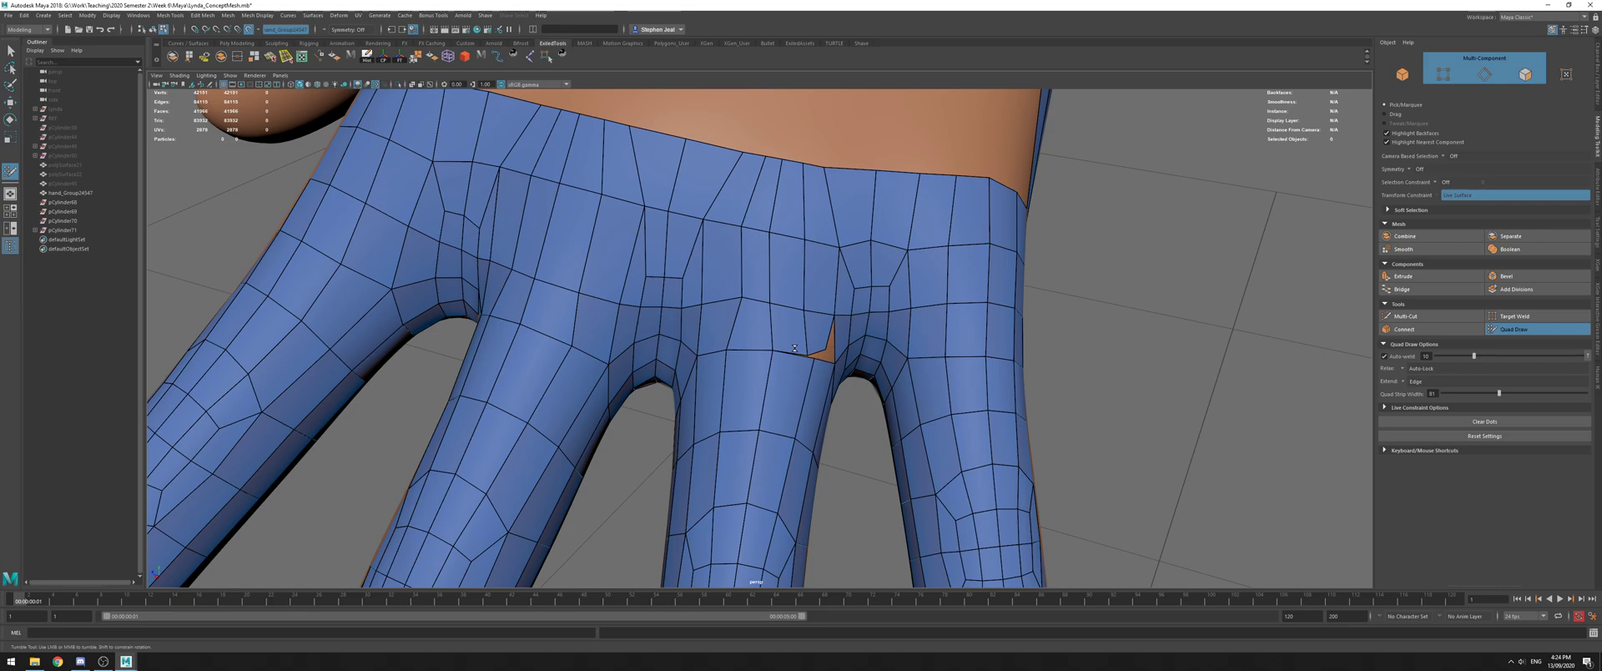
scroll(788, 327, "down", 5)
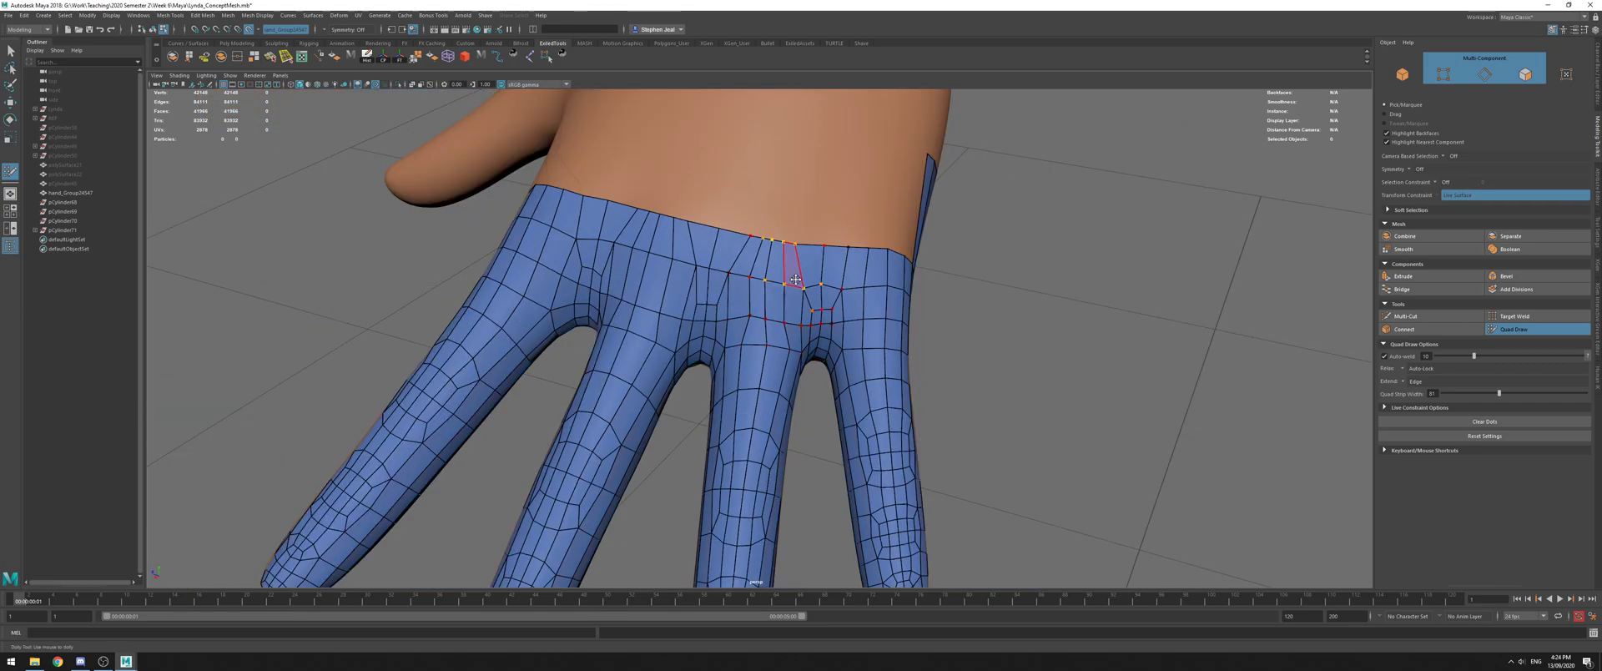
mouse_move(759, 240)
left_mouse_down("shift")
mouse_move(501, 208)
mouse_move(934, 204)
mouse_move(793, 292)
mouse_move(668, 317)
left_mouse_up("shift")
Extend the little finger's border row towards the palm and weld it to the outer strip and the neighbouring web patch
right_click_drag(660, 318, 573, 307, "alt")
left_click_drag(573, 307, 562, 275, "alt")
right_click_drag(562, 274, 968, 383, "alt")
left_click_drag(968, 383, 634, 358, "alt")
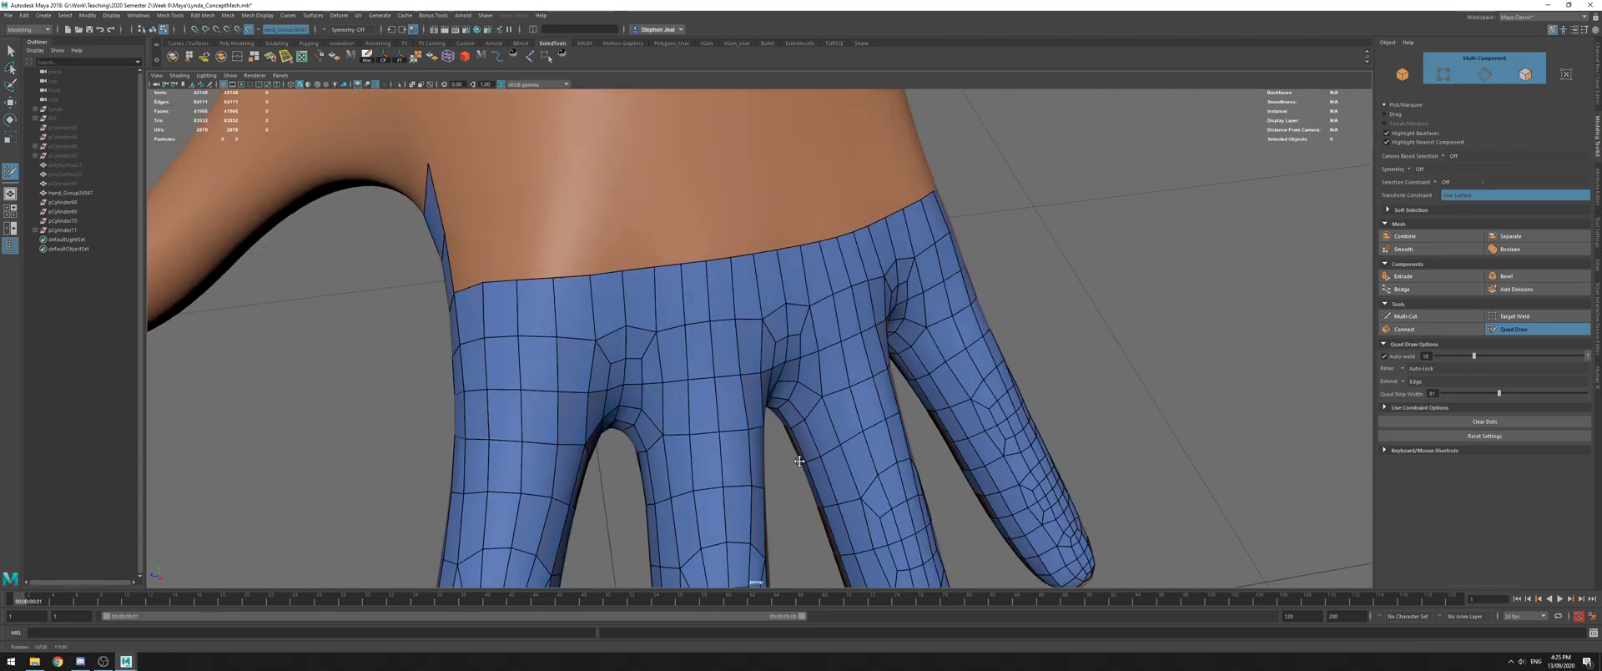
right_click_drag(634, 359, 467, 334, "alt")
left_click_drag(467, 334, 651, 300, "alt")
right_click_drag(651, 300, 745, 345, "alt")
mouse_move(745, 343)
left_mouse_down("alt")
mouse_move(726, 338)
mouse_move(745, 342)
left_mouse_up("alt")
mouse_move(545, 357)
left_mouse_down("alt")
mouse_move(768, 335)
mouse_move(709, 284)
mouse_move(729, 263)
mouse_move(817, 354)
mouse_move(776, 344)
left_mouse_up("alt")
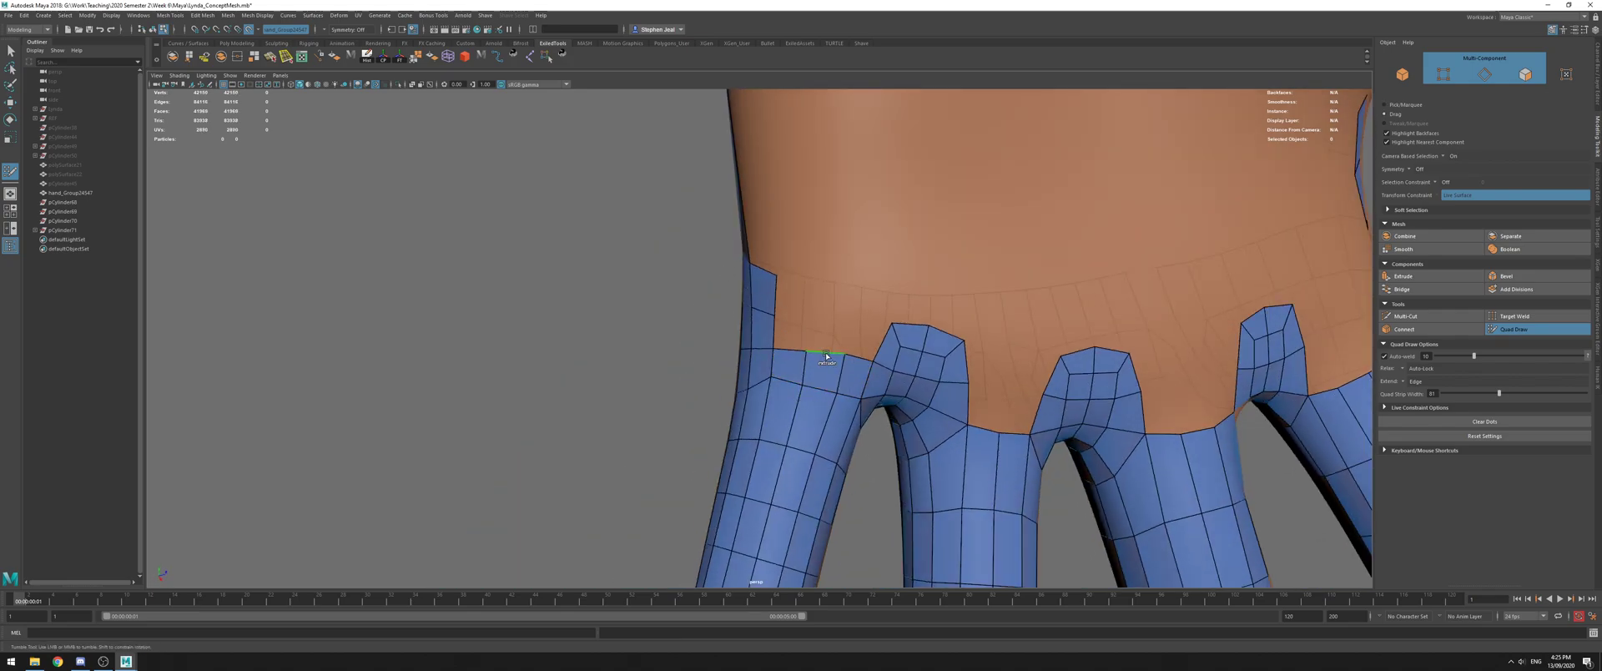
middle_click_drag(829, 351, 832, 312)
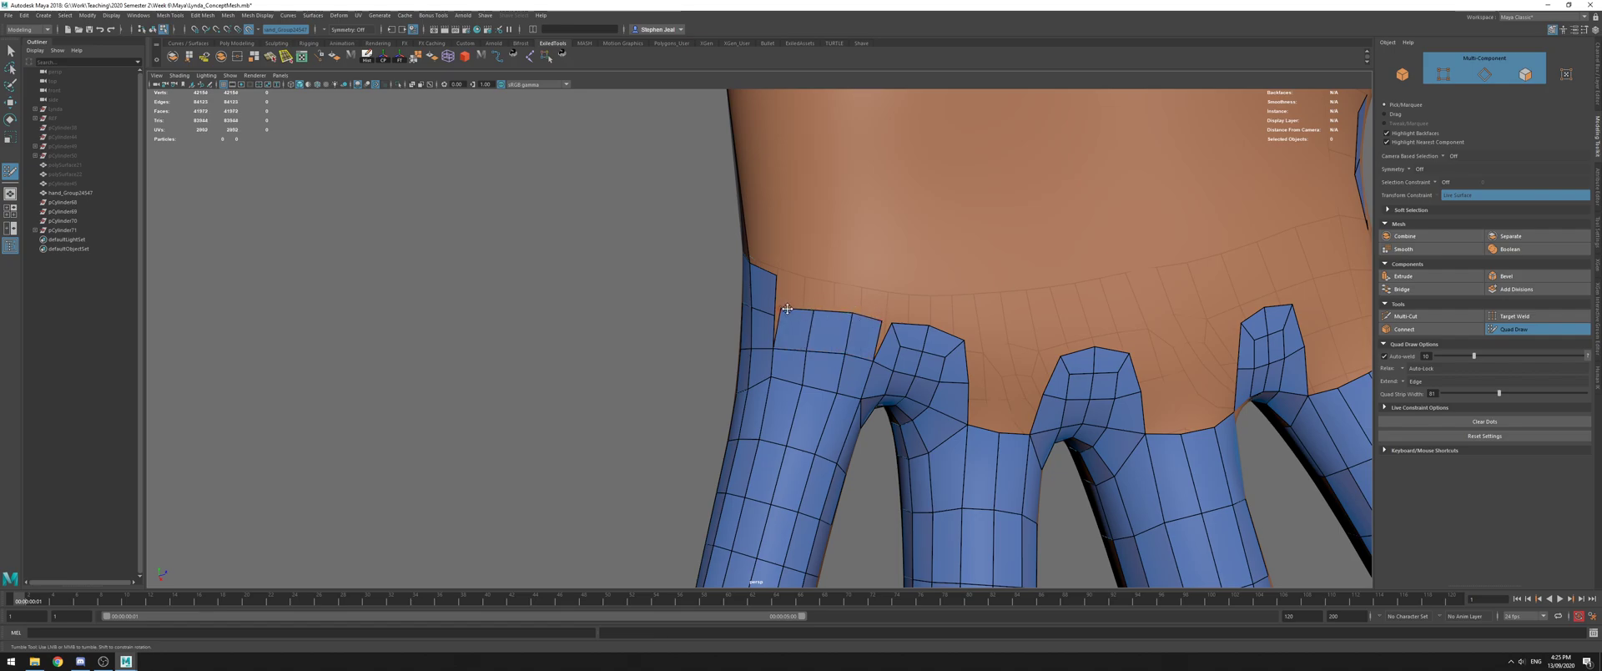
left_click(850, 316)
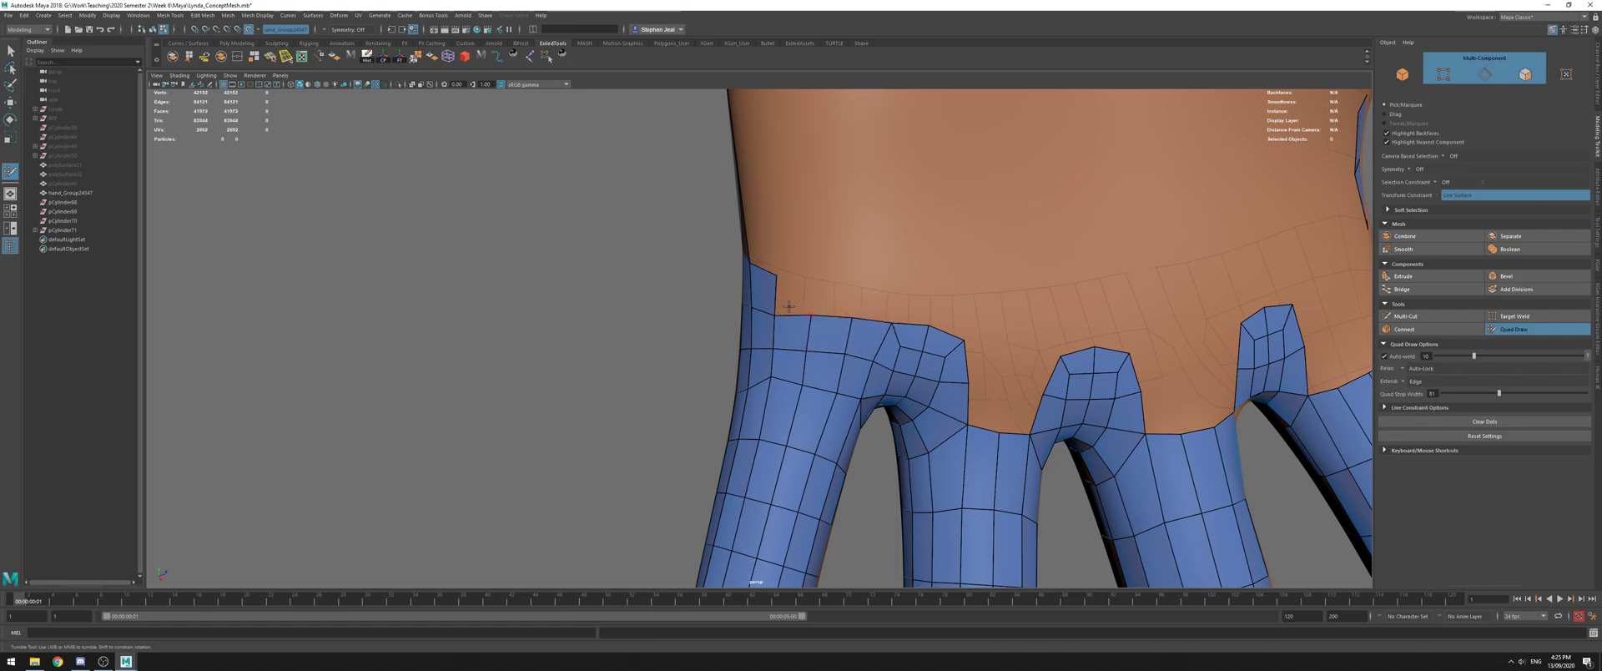
Extend the index finger's border row towards the palm and weld it to the thumb-side strip and the web patch
left_click_drag(926, 319, 784, 371, "alt")
middle_click_drag(784, 371, 764, 430, "alt")
left_click_drag(764, 430, 1039, 279, "alt")
middle_click_drag(1039, 280, 1050, 363, "alt")
middle_click_drag(1012, 323, 960, 289)
left_click(1033, 267)
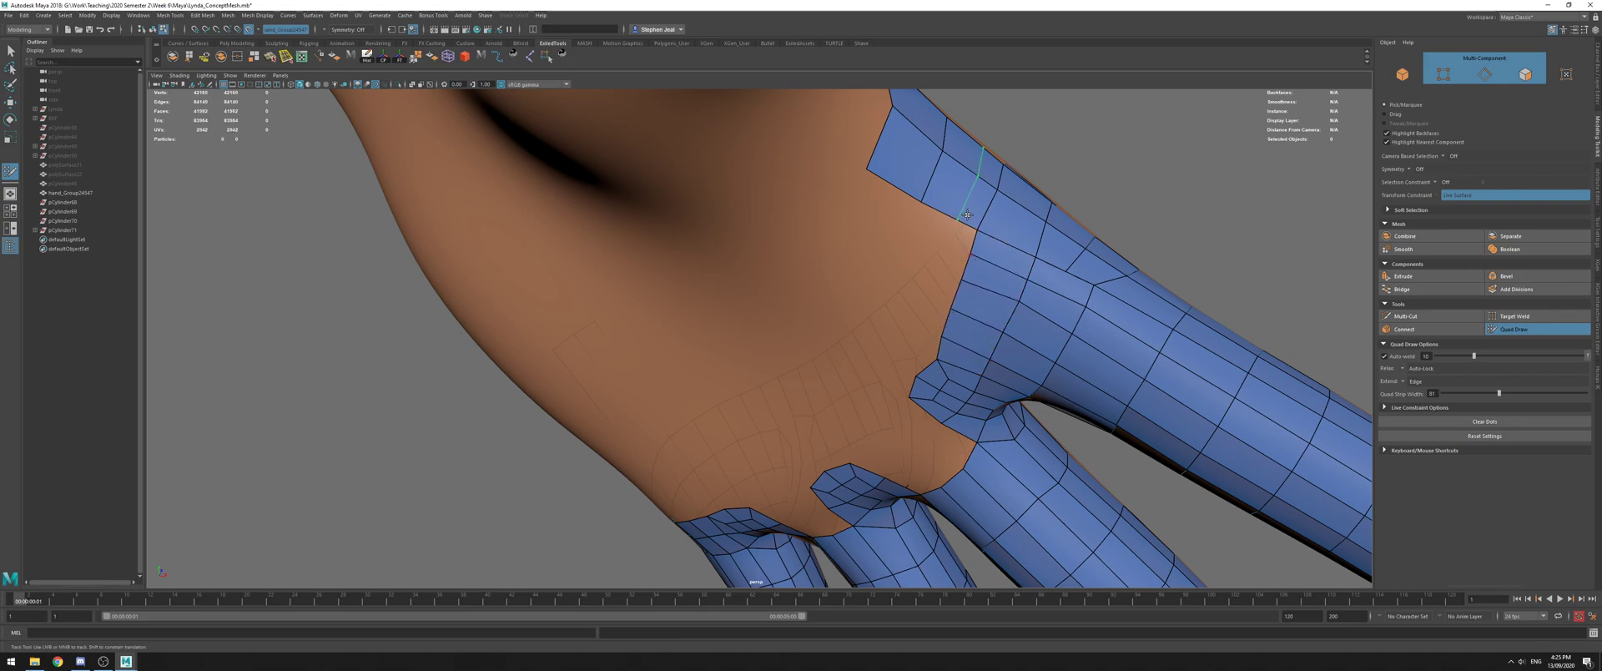
Fill the palm-side gaps at the middle and ring finger bases so the quad border runs continuously between the web patches
left_click_drag(940, 268, 1007, 322, "alt")
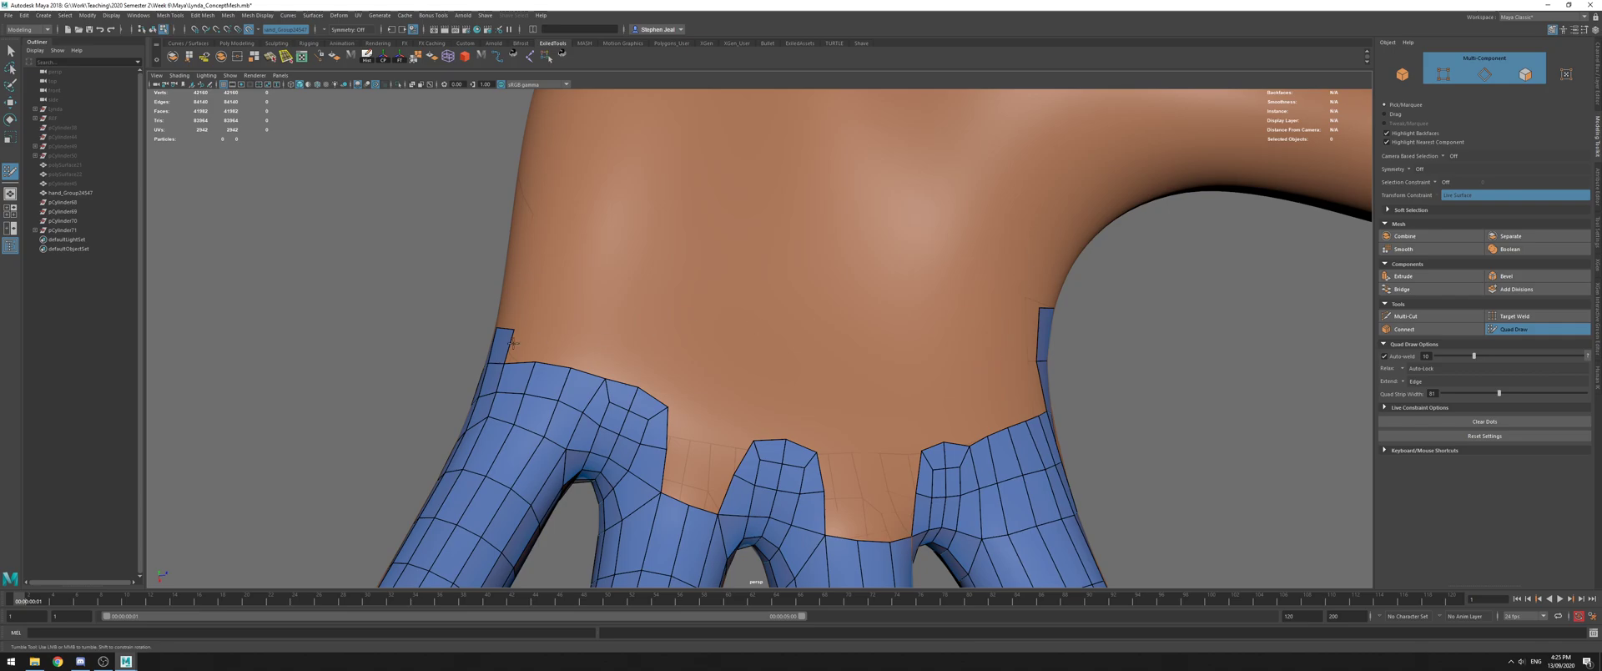
left_click_drag(848, 357, 968, 313, "alt")
middle_click_drag(967, 314, 932, 361, "alt")
mouse_move(926, 352)
left_mouse_down("shift")
mouse_move(935, 363)
mouse_move(921, 354)
left_mouse_up("shift")
left_click_drag(758, 443, 767, 442, "shift")
middle_click_drag(768, 443, 963, 347, "alt")
left_click_drag(980, 380, 957, 336, "ctrl")
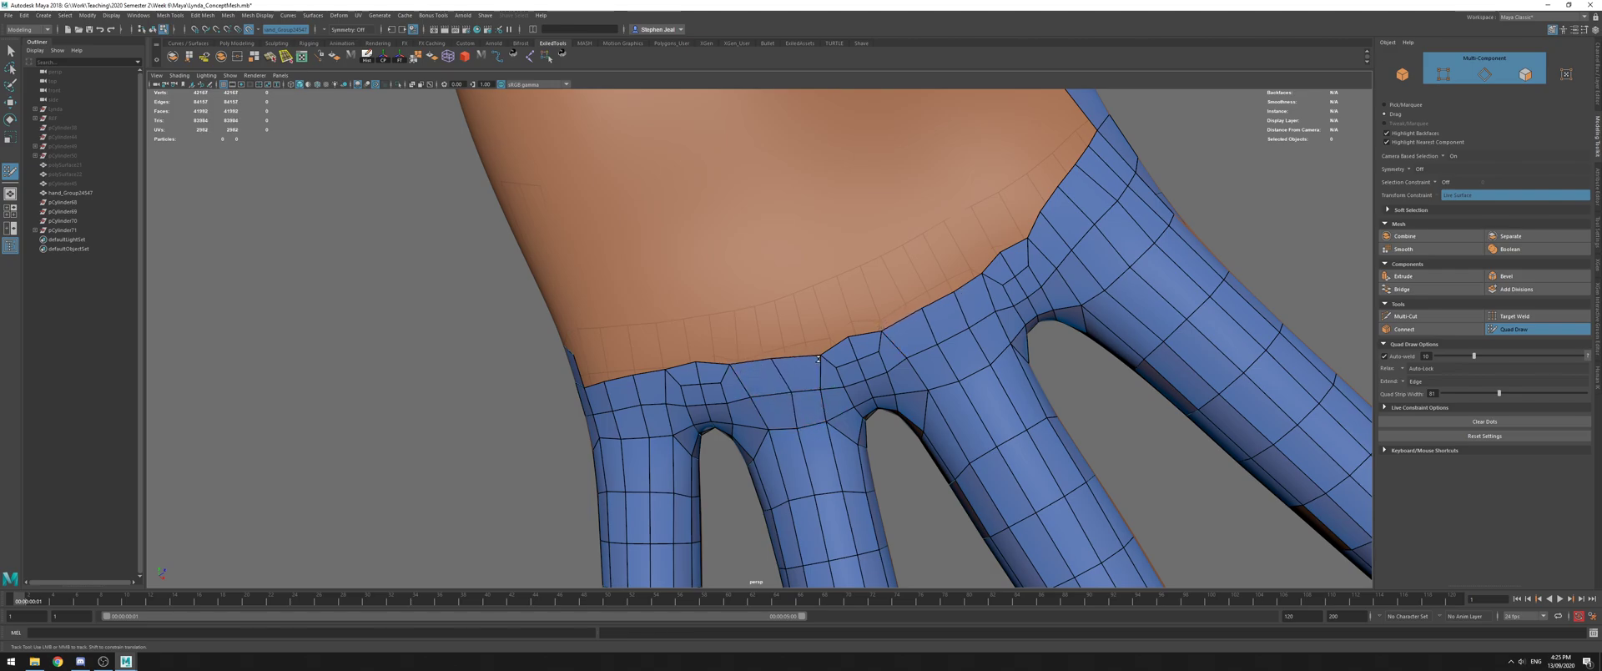
Relax the quads along the palm-side border of the finger bases
right_click_drag(1005, 332, 868, 329, "alt")
left_click_drag(869, 329, 978, 329, "alt")
mouse_move(809, 330)
left_mouse_down("alt")
mouse_move(934, 381)
mouse_move(1035, 354)
mouse_move(1012, 321)
mouse_move(876, 234)
mouse_move(904, 207)
mouse_move(822, 276)
mouse_move(805, 317)
left_mouse_up("alt")
left_click_drag(805, 325, 788, 350, "shift")
Undo the last mesh edit and delete the quad between the index finger's palm-side base and the thumb-side strip
left_click_drag(734, 334, 808, 254, "alt")
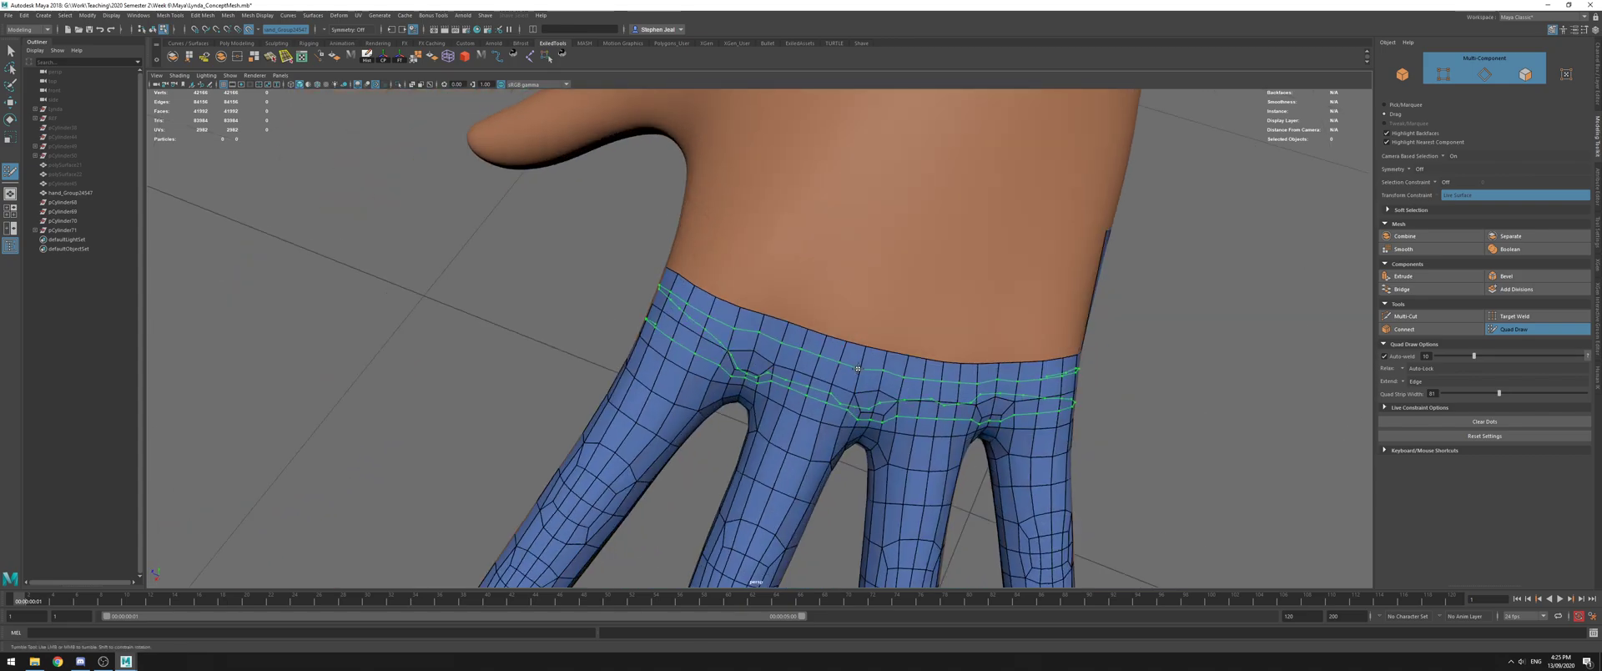
left_click_drag(925, 370, 907, 331, "alt")
middle_click_drag(907, 332, 906, 291, "alt")
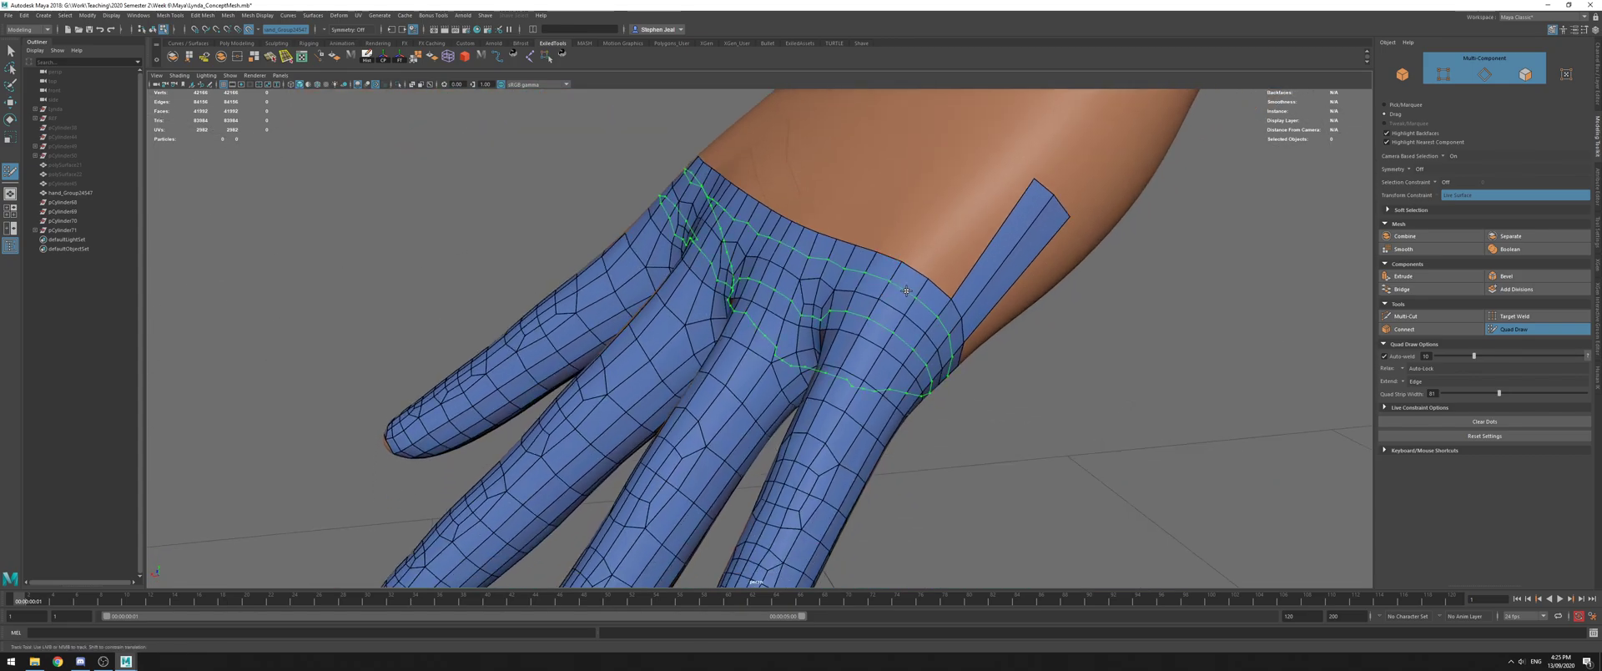
left_click_drag(906, 291, 842, 273, "alt")
key("ctrl+z")
left_click(855, 267, "ctrl+shift")
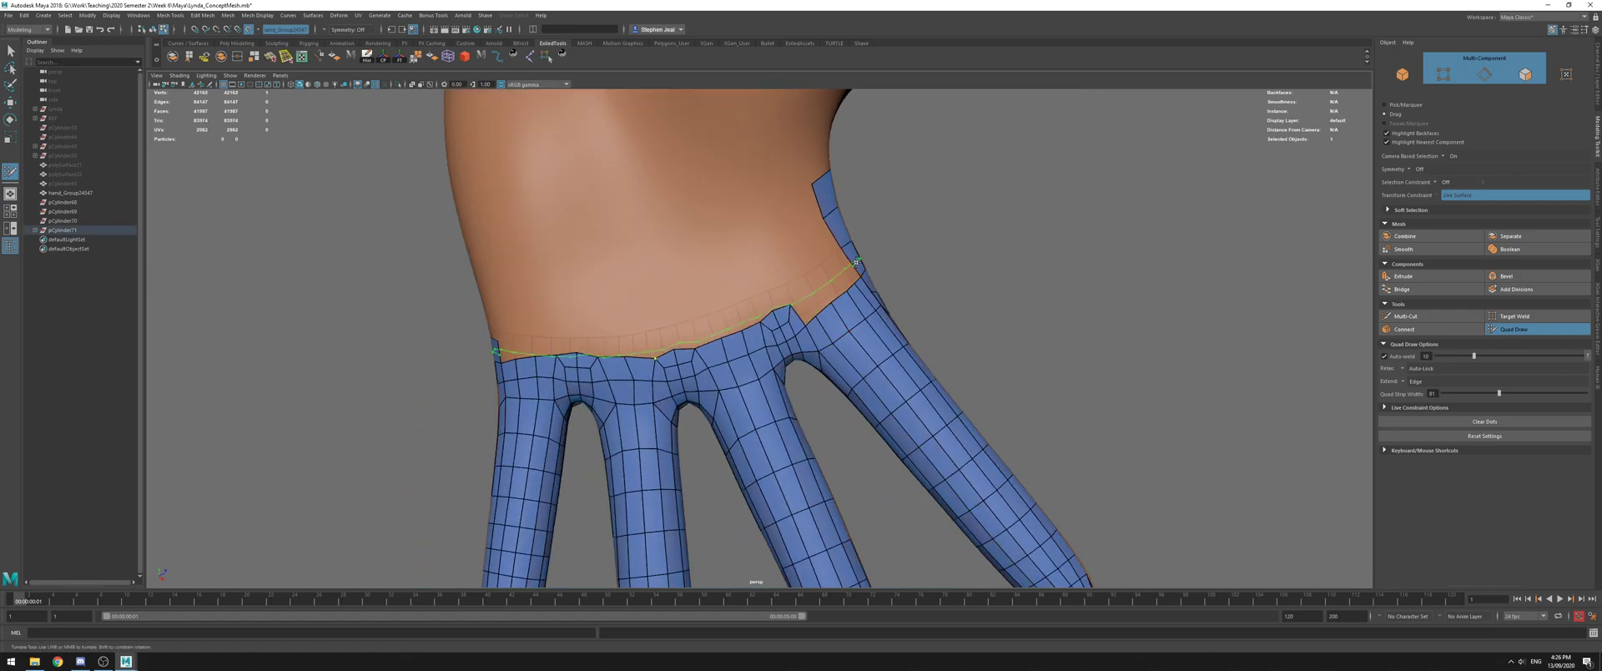
Try to span the palm with a wide quad strip between the thumb-side and pinky-side strips
left_click_drag(728, 282, 458, 161)
middle_click_drag(459, 185, 508, 175, "alt")
left_click_drag(508, 175, 565, 200, "alt")
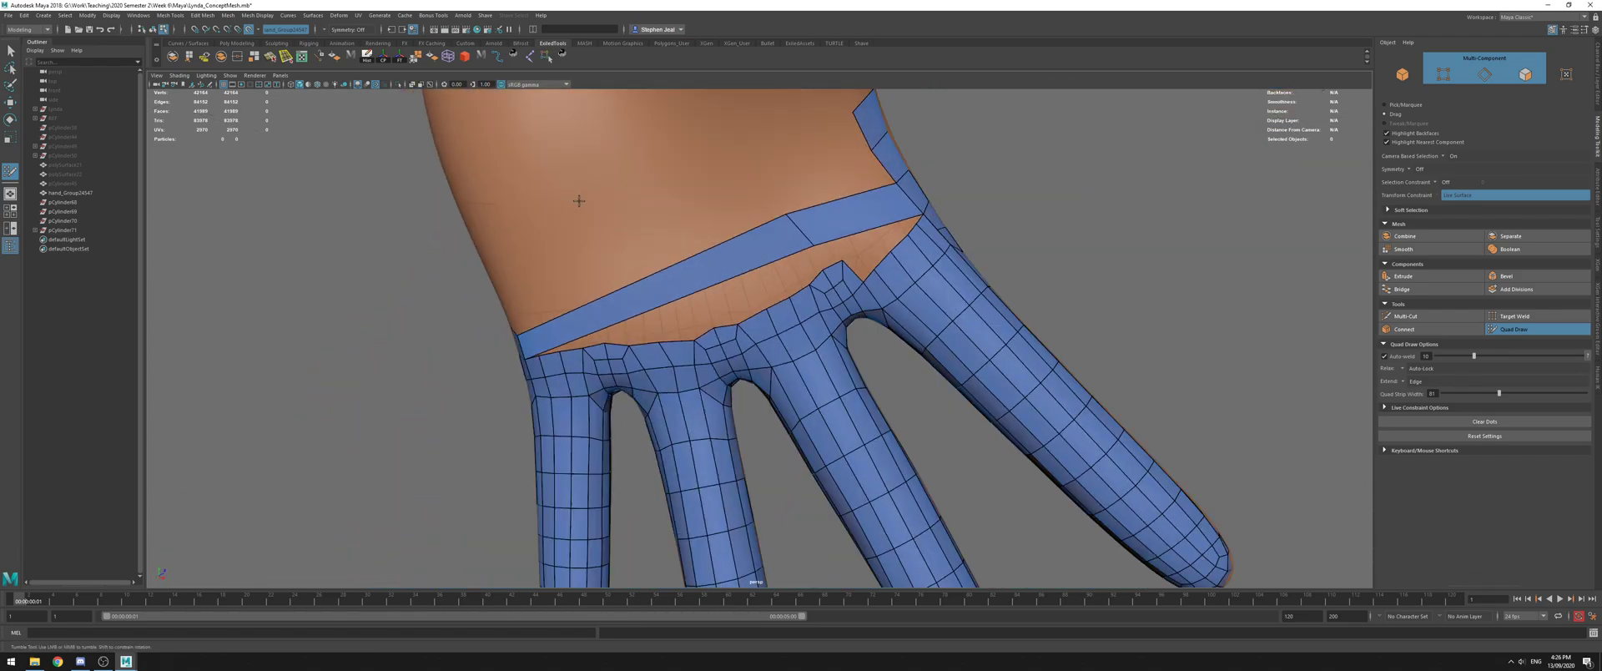
middle_click_drag(565, 201, 576, 258, "alt")
mouse_move(793, 266)
left_mouse_down("alt")
mouse_move(775, 284)
mouse_move(841, 177)
mouse_move(789, 194)
left_mouse_up("alt")
left_click_drag(875, 236, 875, 277, "alt")
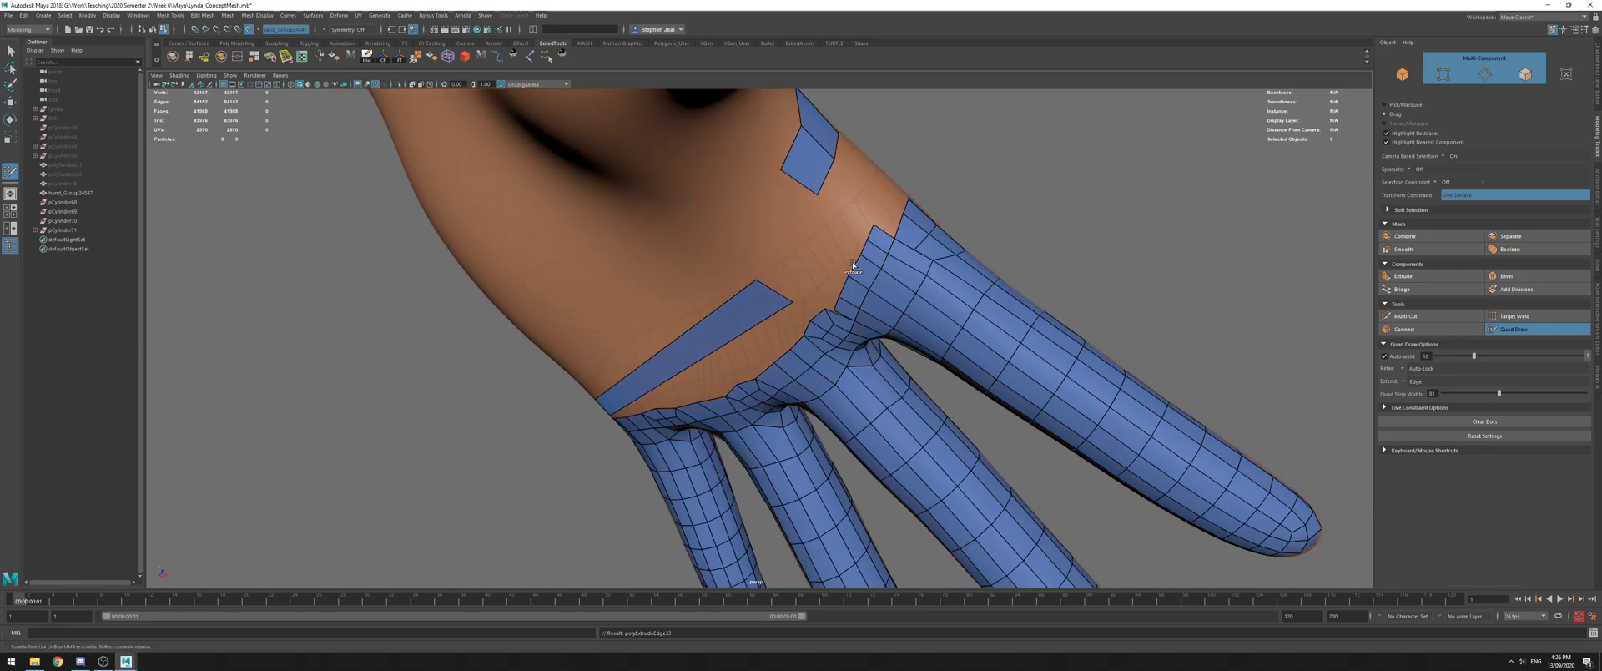
left_click_drag(885, 215, 865, 254, "alt")
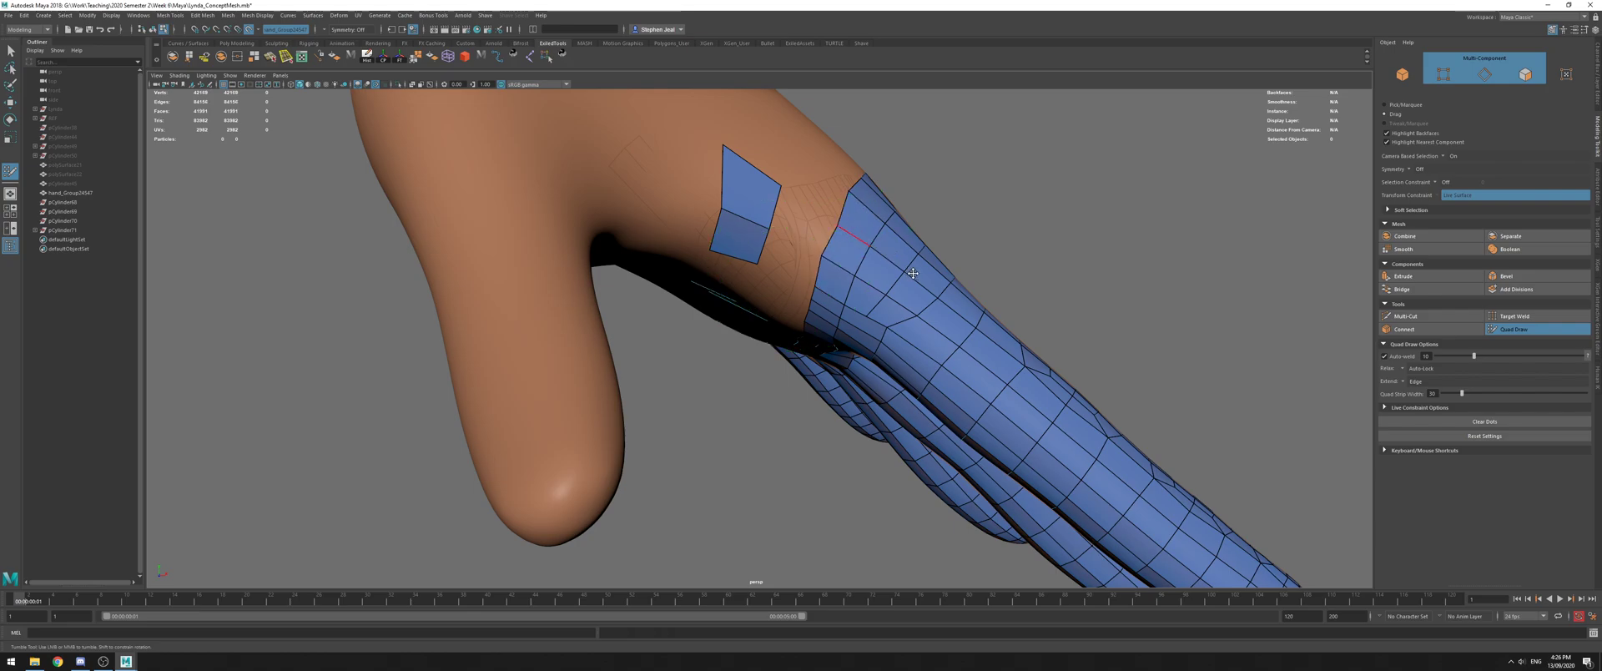
left_click_drag(855, 233, 891, 248, "alt")
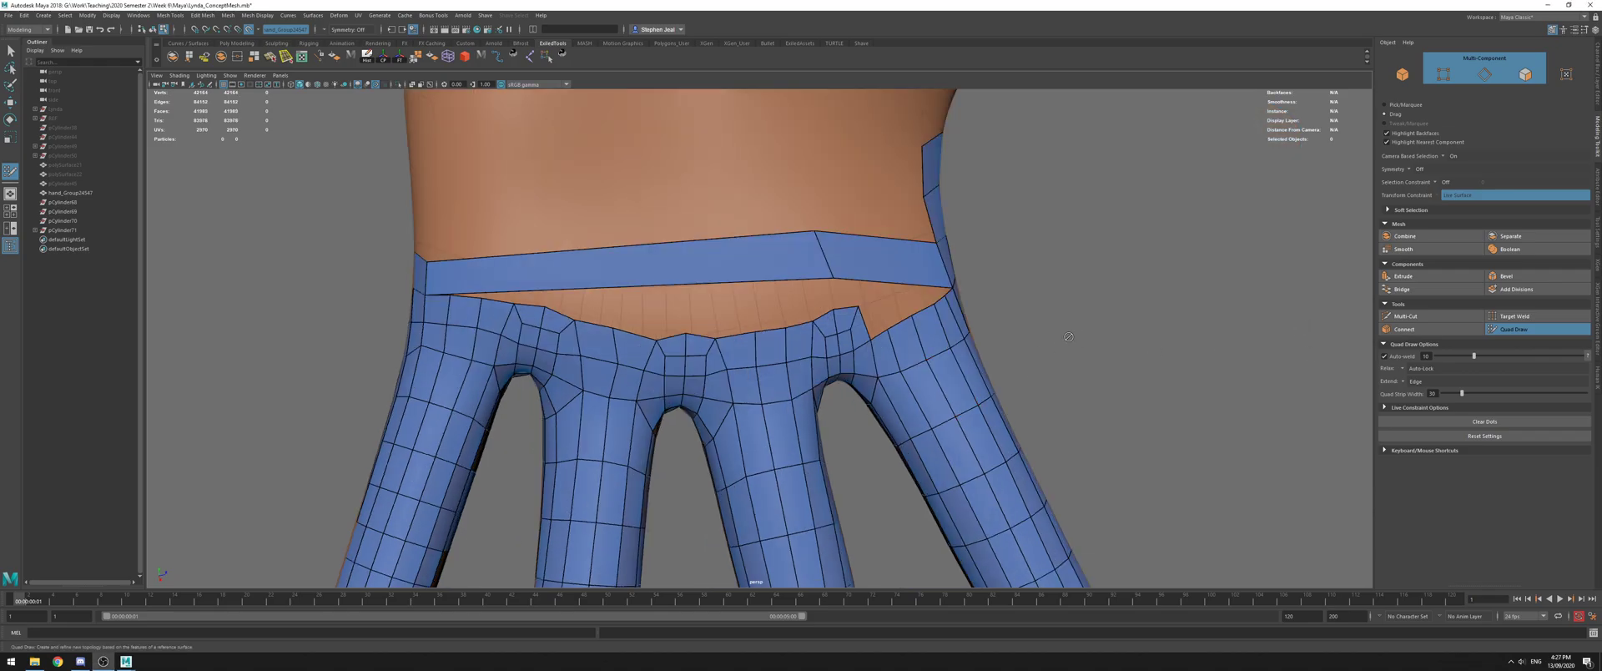
Reposition the border vertices at the palm-side base of the index finger
mouse_move(872, 304)
left_mouse_down("alt")
mouse_move(987, 363)
mouse_move(826, 304)
mouse_move(859, 321)
left_mouse_up("alt")
right_click_drag(860, 321, 868, 323, "alt")
left_click_drag(868, 324, 876, 233, "alt")
left_click_drag(837, 190, 837, 297, "alt")
left_click_drag(824, 211, 960, 292, "alt")
middle_click_drag(974, 305, 939, 277)
left_click_drag(939, 278, 892, 309)
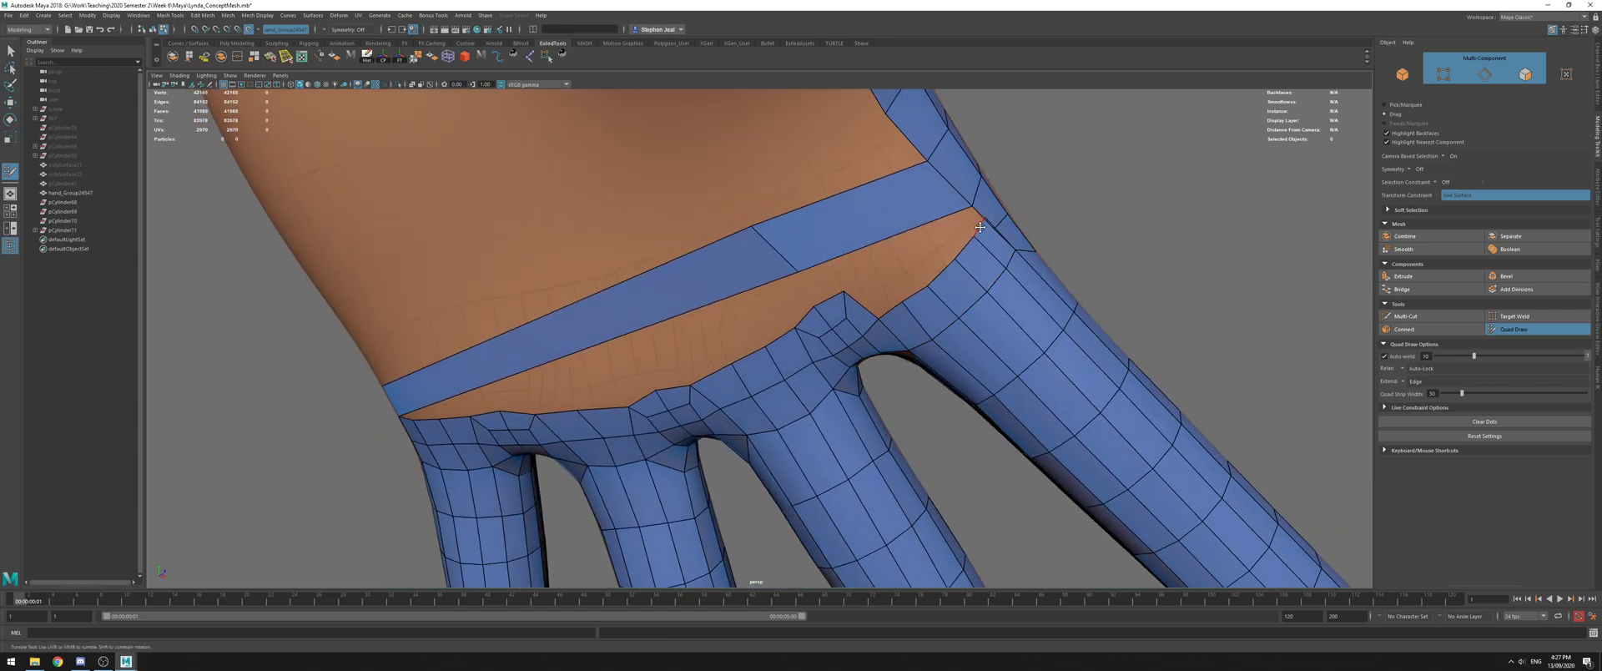
left_click_drag(960, 255, 962, 265)
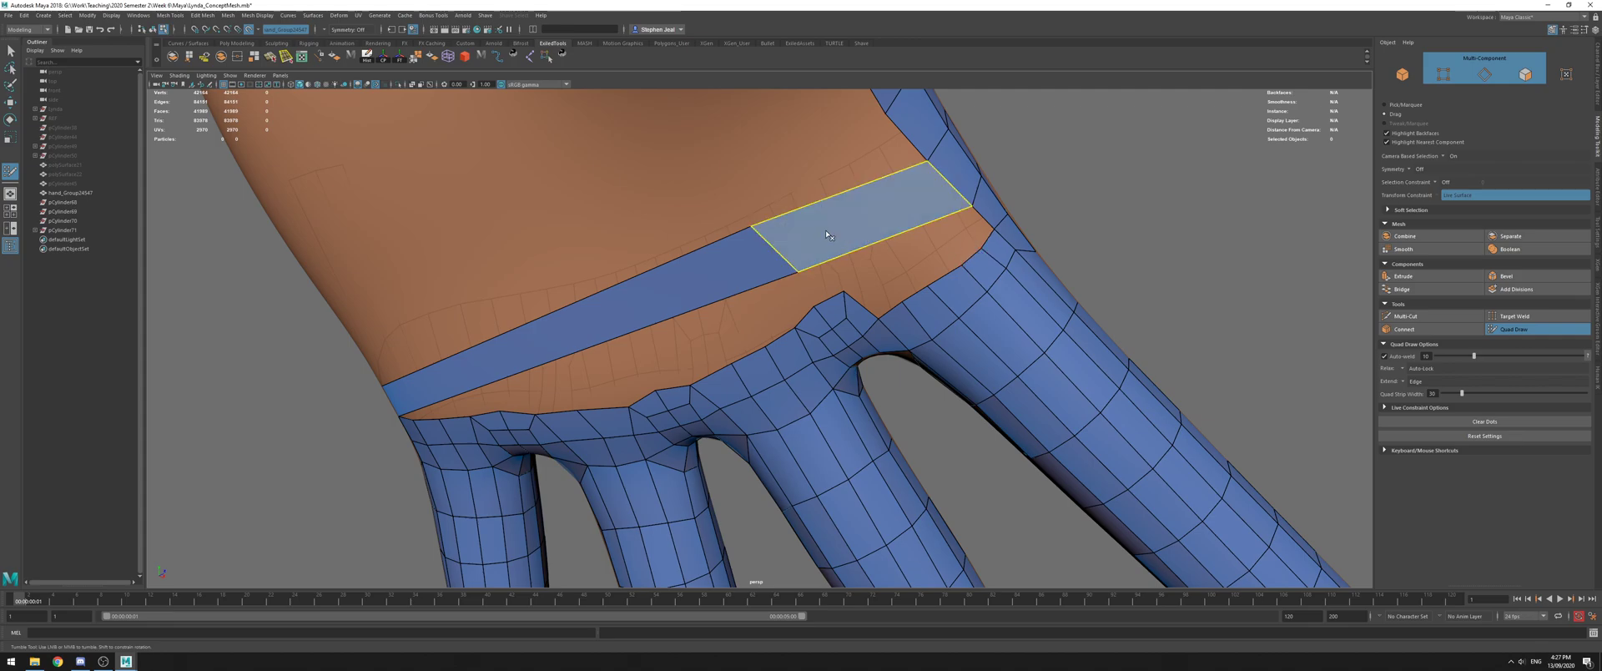
Delete the wide quad strip across the palm and fill the index finger's palm-side base up to the thumb-side strip
left_click_drag(826, 233, 652, 309, "ctrl+shift")
middle_click_drag(915, 293, 895, 257)
left_click_drag(961, 203, 939, 210)
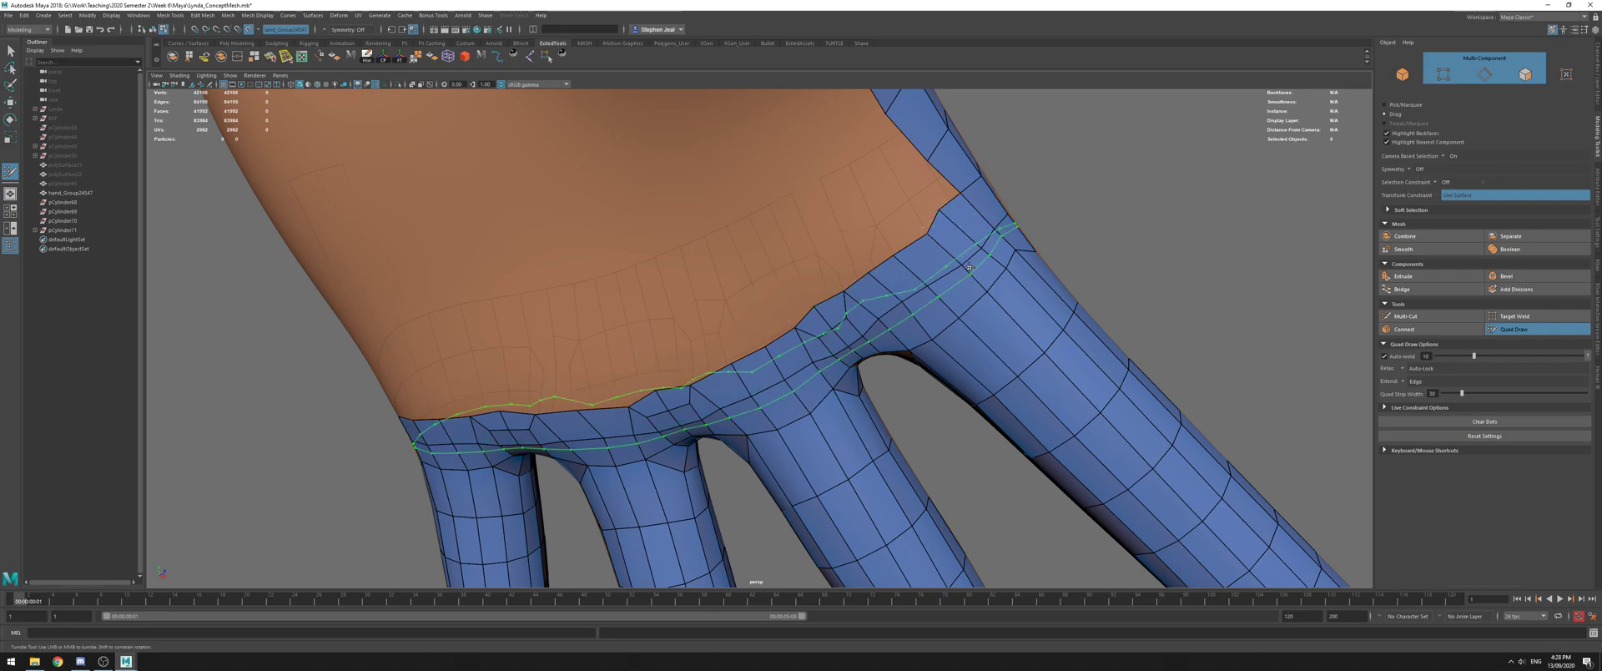
Relax the quads along the palm-side border above the finger bases
mouse_move(789, 326)
left_mouse_down("shift")
mouse_move(821, 308)
mouse_move(620, 405)
left_mouse_up("shift")
right_click_drag(619, 406, 644, 325, "alt")
left_click_drag(676, 300, 605, 351, "alt")
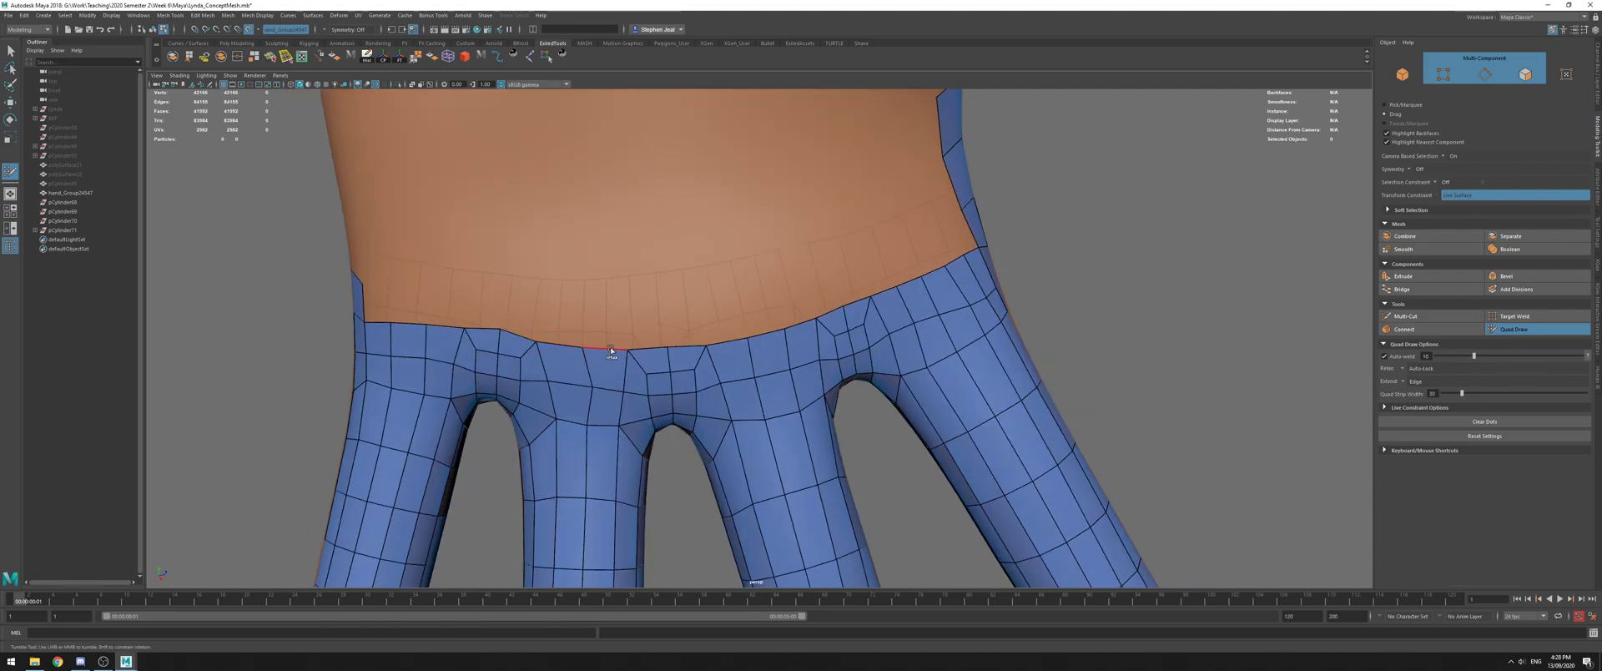
Extend a new quad row towards the palm above the middle, ring and pinky fingers, filling the gaps between its pieces
left_click_drag(943, 290, 590, 302, "alt")
right_click_drag(590, 301, 739, 332, "alt")
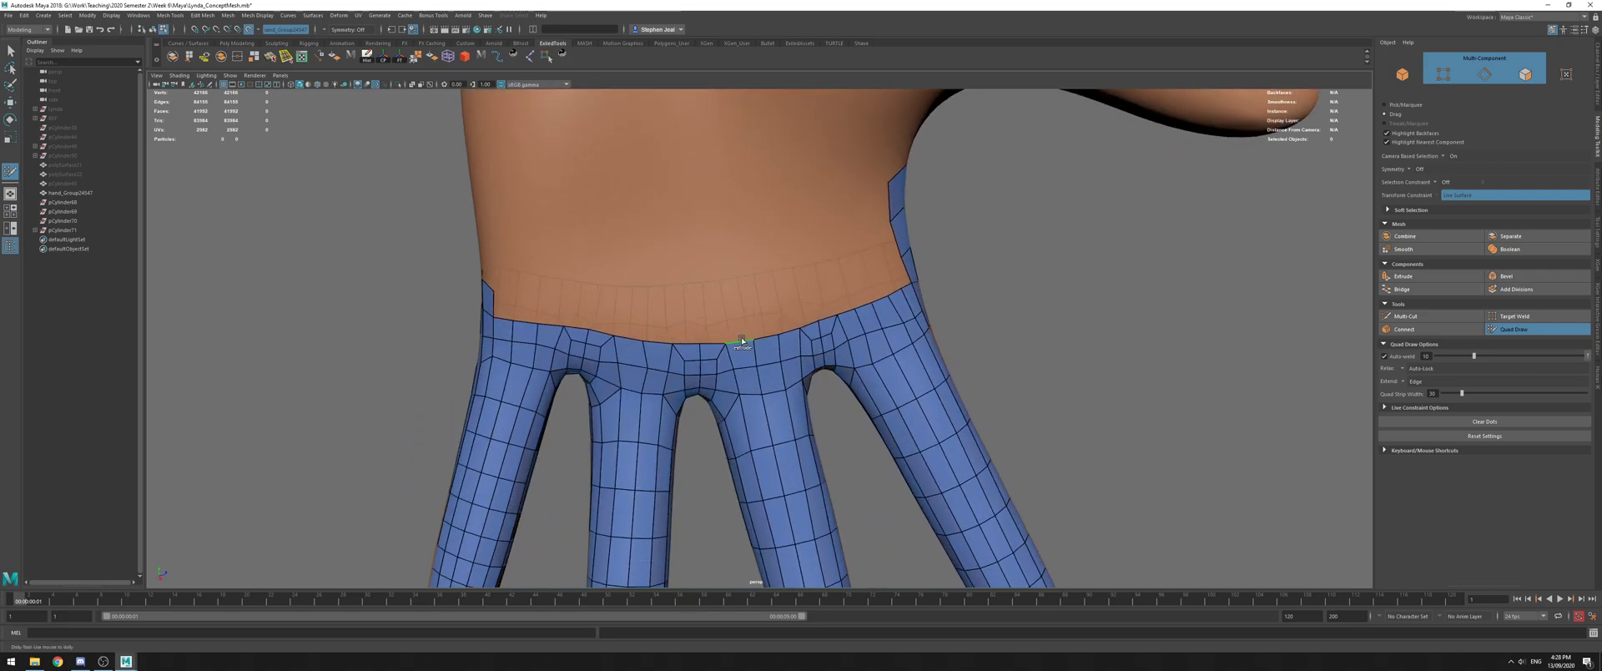
left_click_drag(733, 306, 755, 297)
left_click_drag(636, 340, 645, 308)
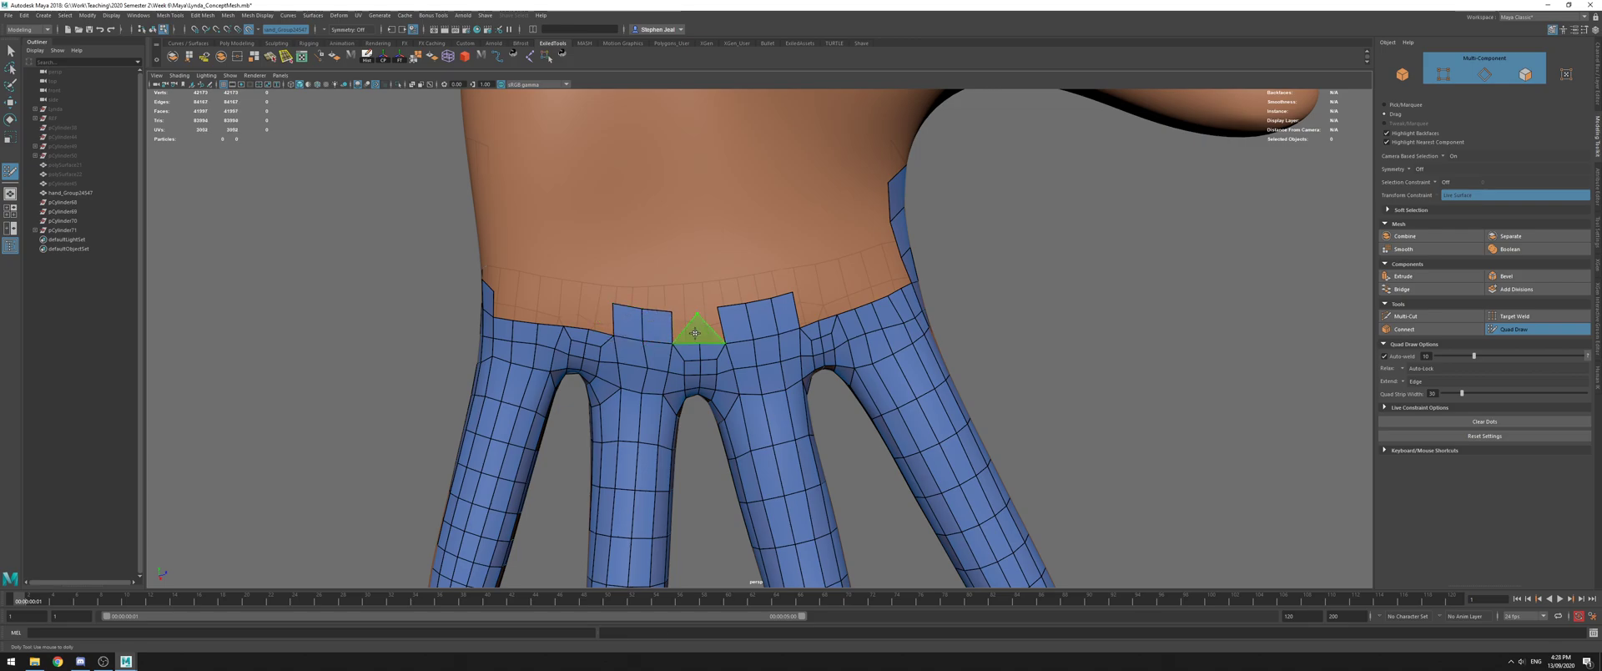
left_click(608, 323, "shift")
left_click_drag(548, 323, 549, 296)
left_click(591, 305)
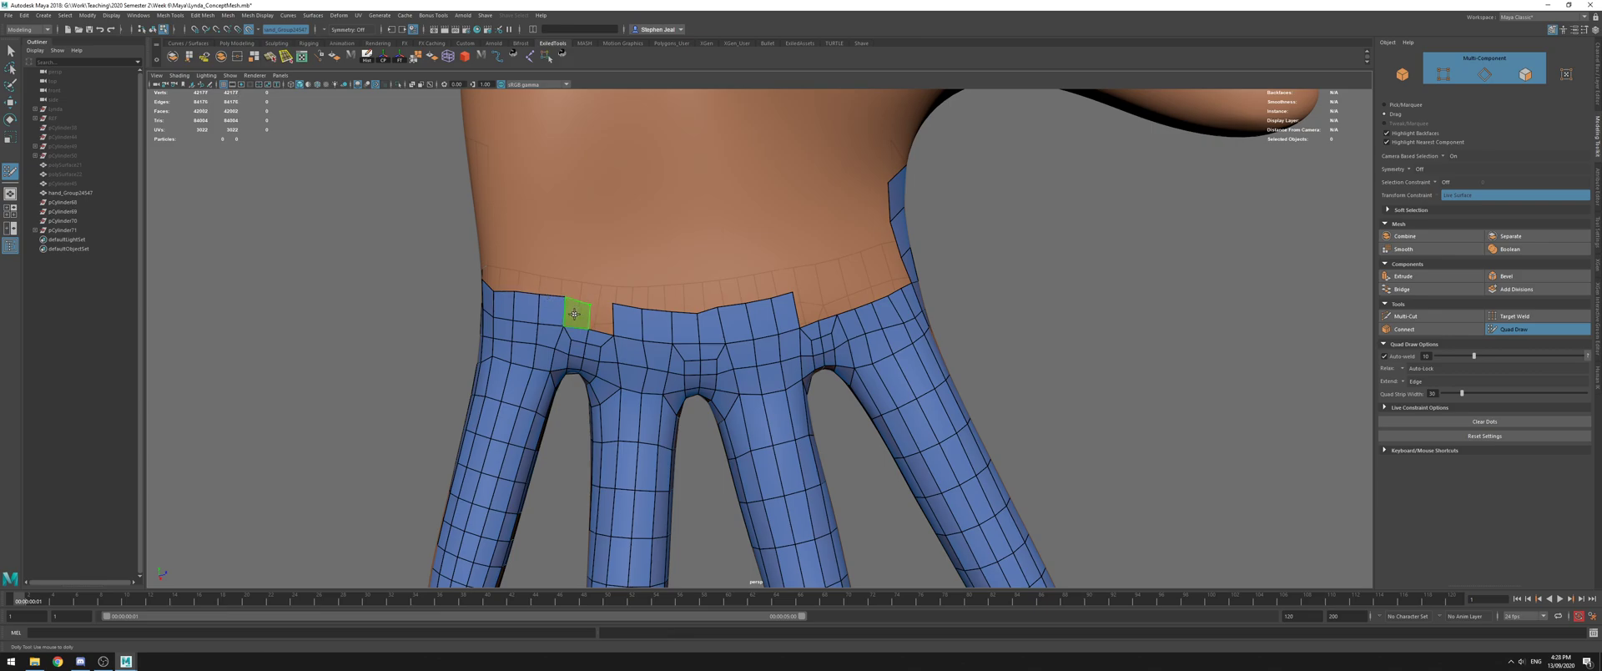
left_click(600, 320, "shift")
Continue the new palm-side row across the index finger's base and fill the gap above the middle-index web
right_click_drag(994, 298, 409, 278, "alt")
right_click_drag(588, 210, 822, 250, "alt")
middle_click_drag(822, 251, 758, 311, "alt")
left_click_drag(757, 310, 814, 338, "alt")
middle_click_drag(790, 354, 772, 330)
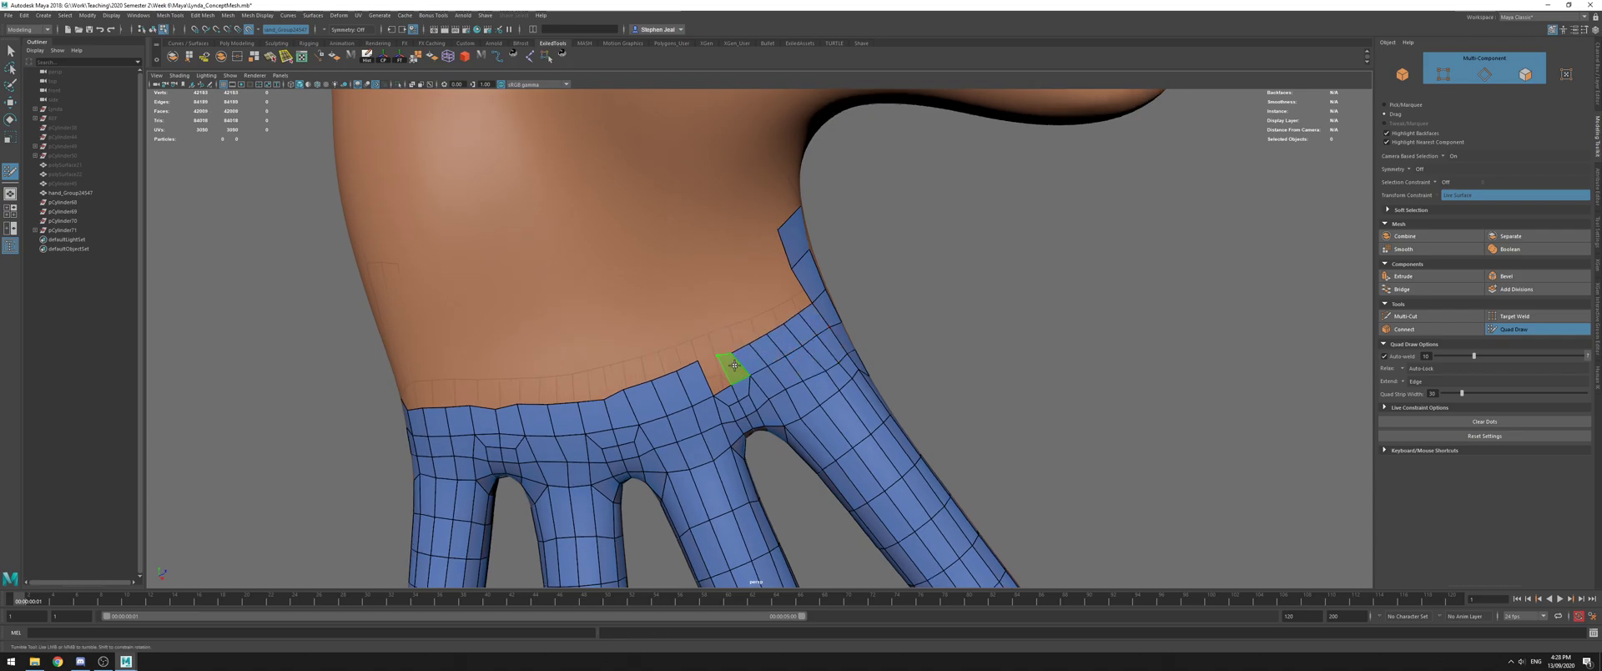
left_click(724, 368, "shift")
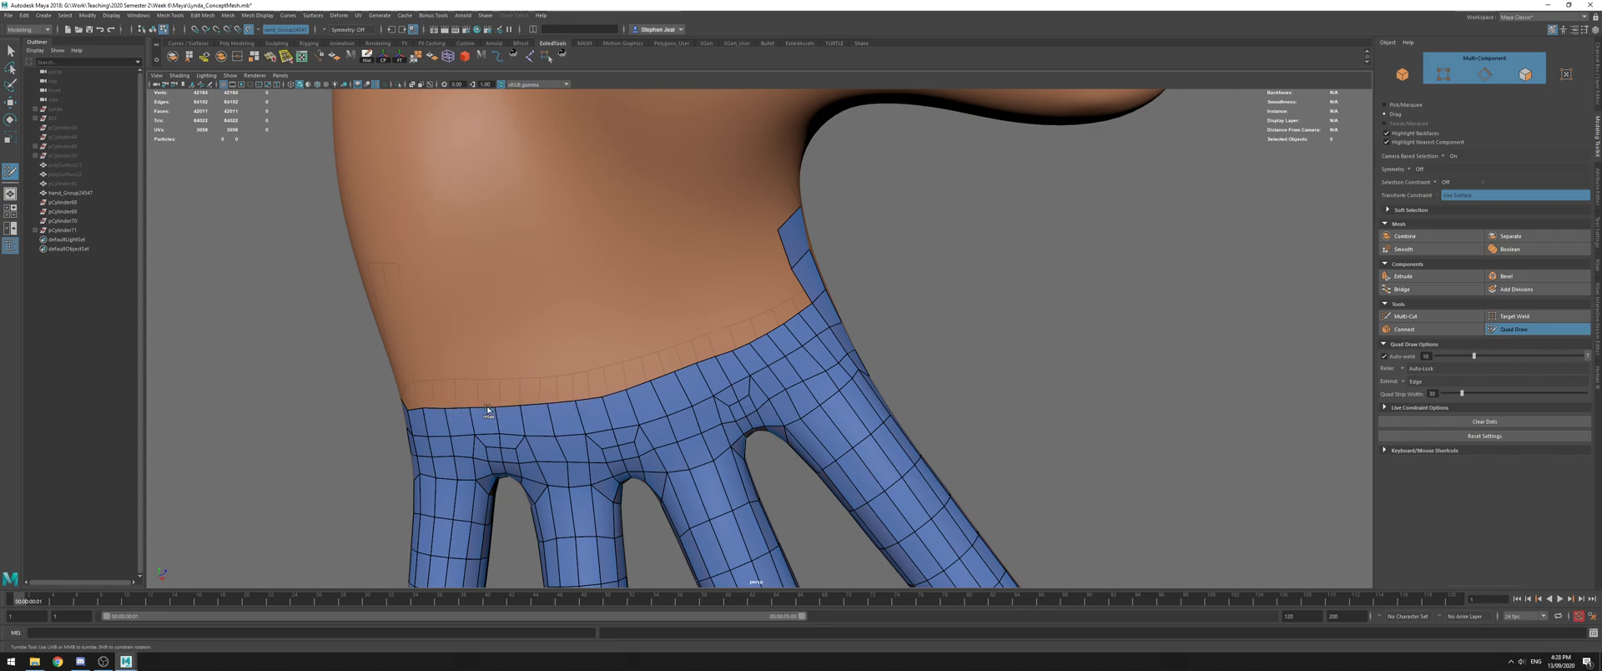
Build a fan-shaped quad patch on the palm above the web between the ring and middle fingers
mouse_move(776, 334)
left_mouse_down("alt")
mouse_move(777, 353)
mouse_move(755, 178)
left_mouse_up("alt")
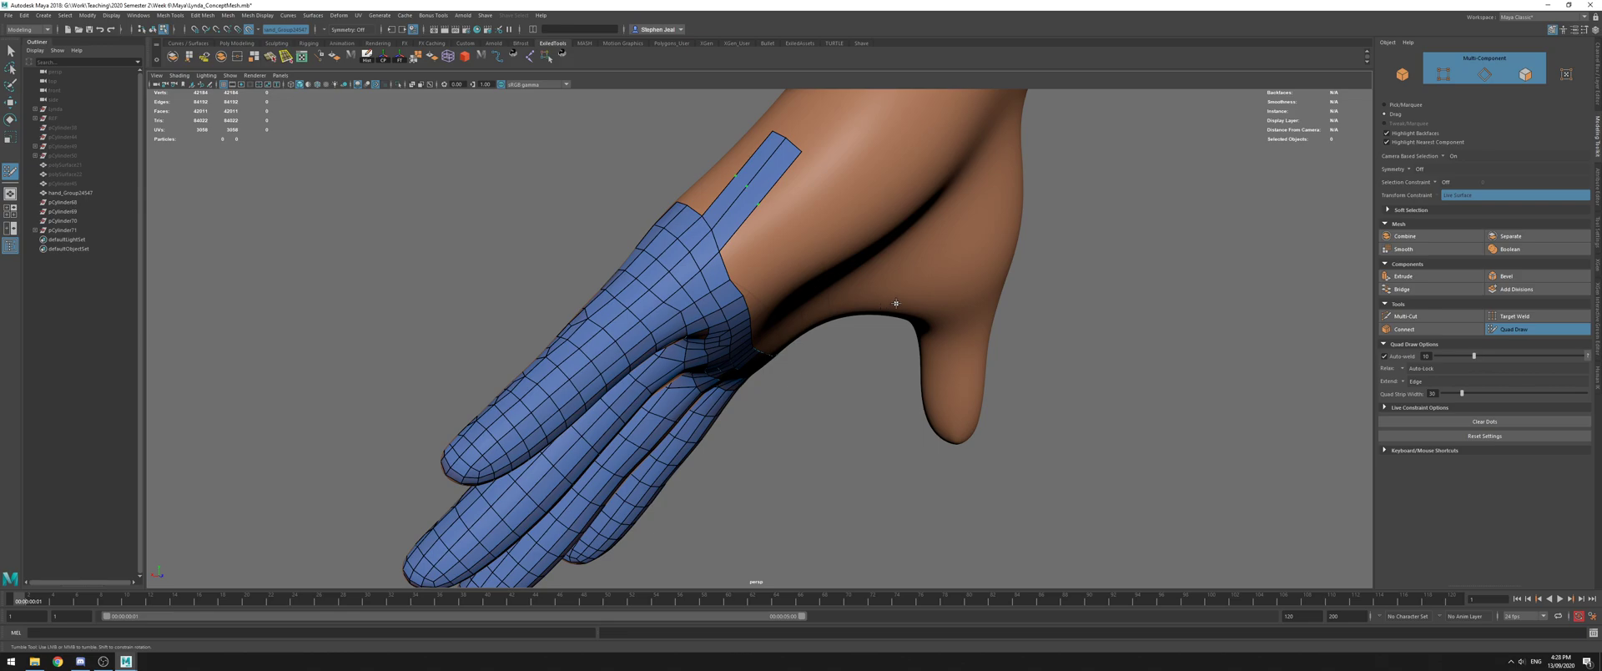
left_click_drag(897, 302, 798, 264, "alt")
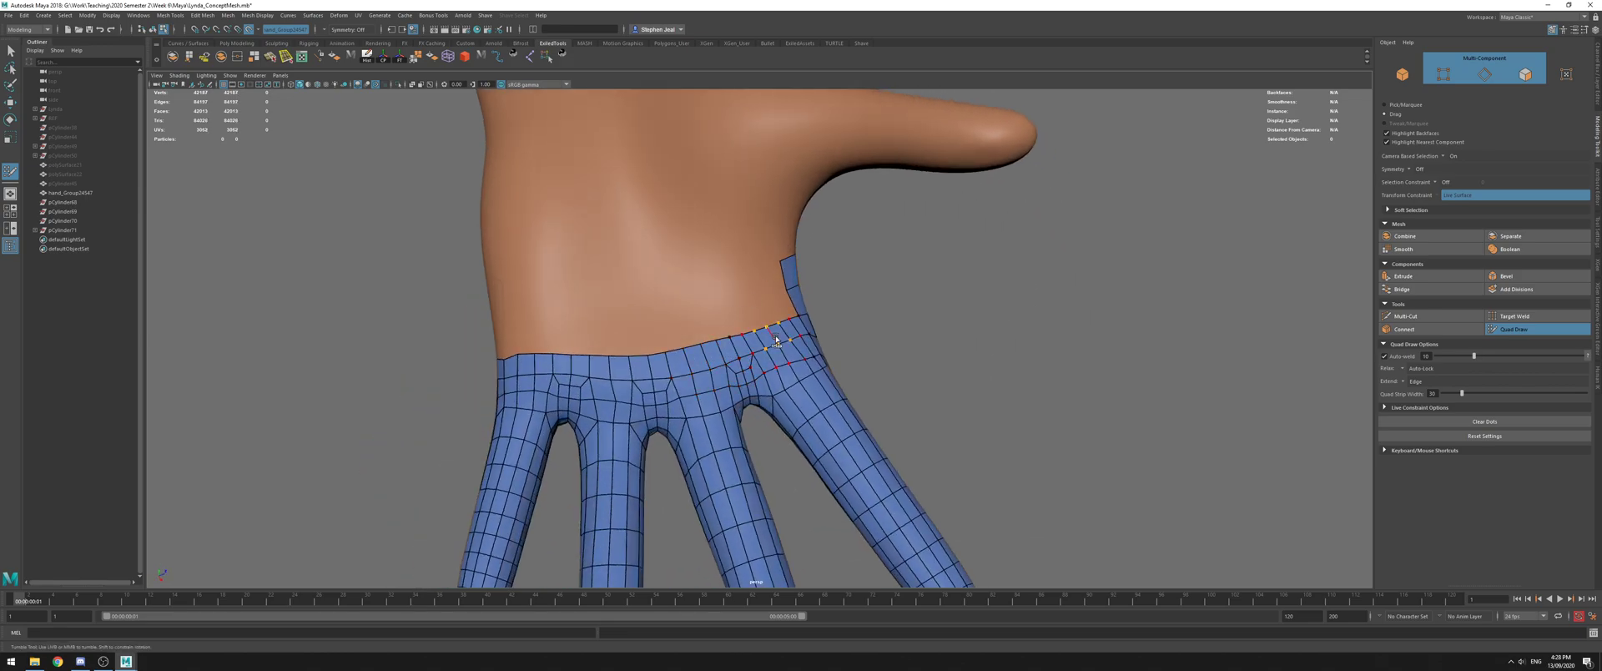
scroll(619, 402, "down", 2)
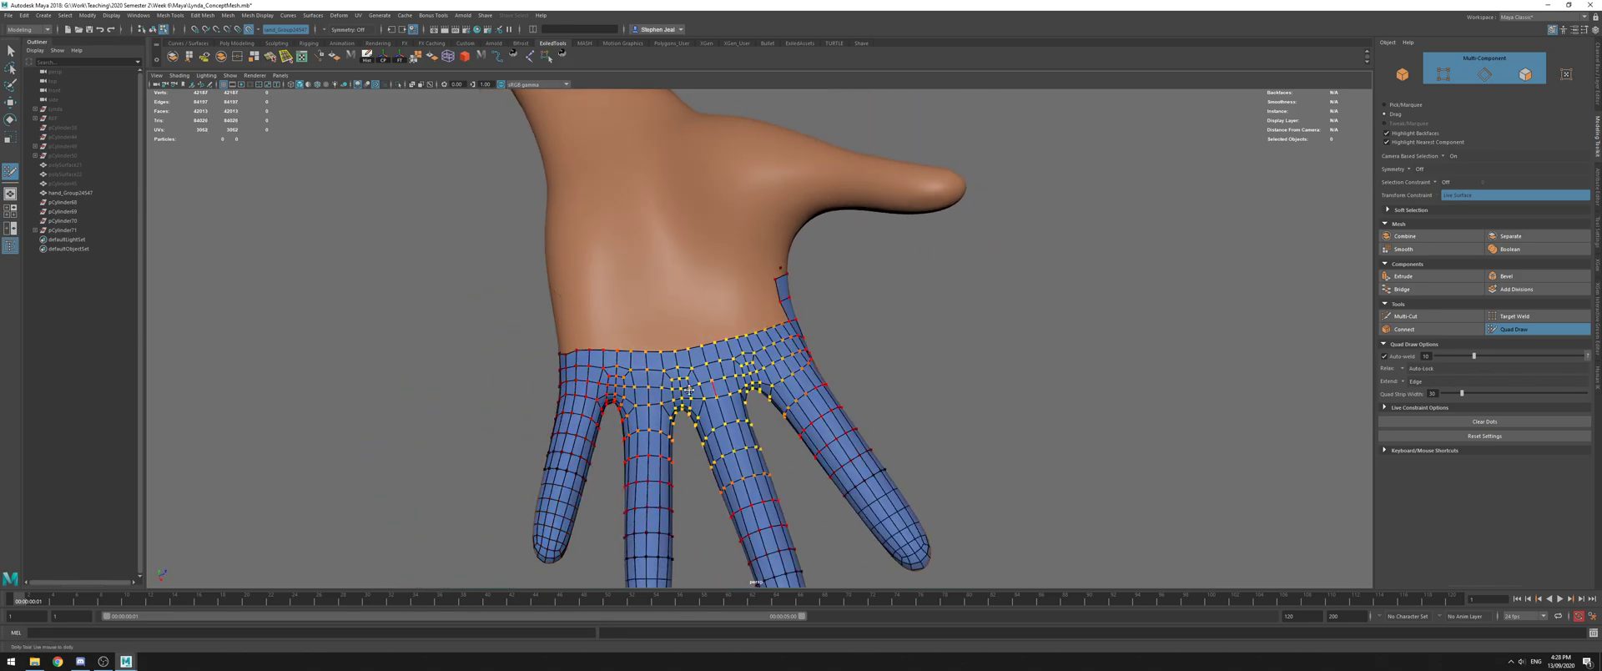
left_click_drag(704, 387, 820, 365, "alt")
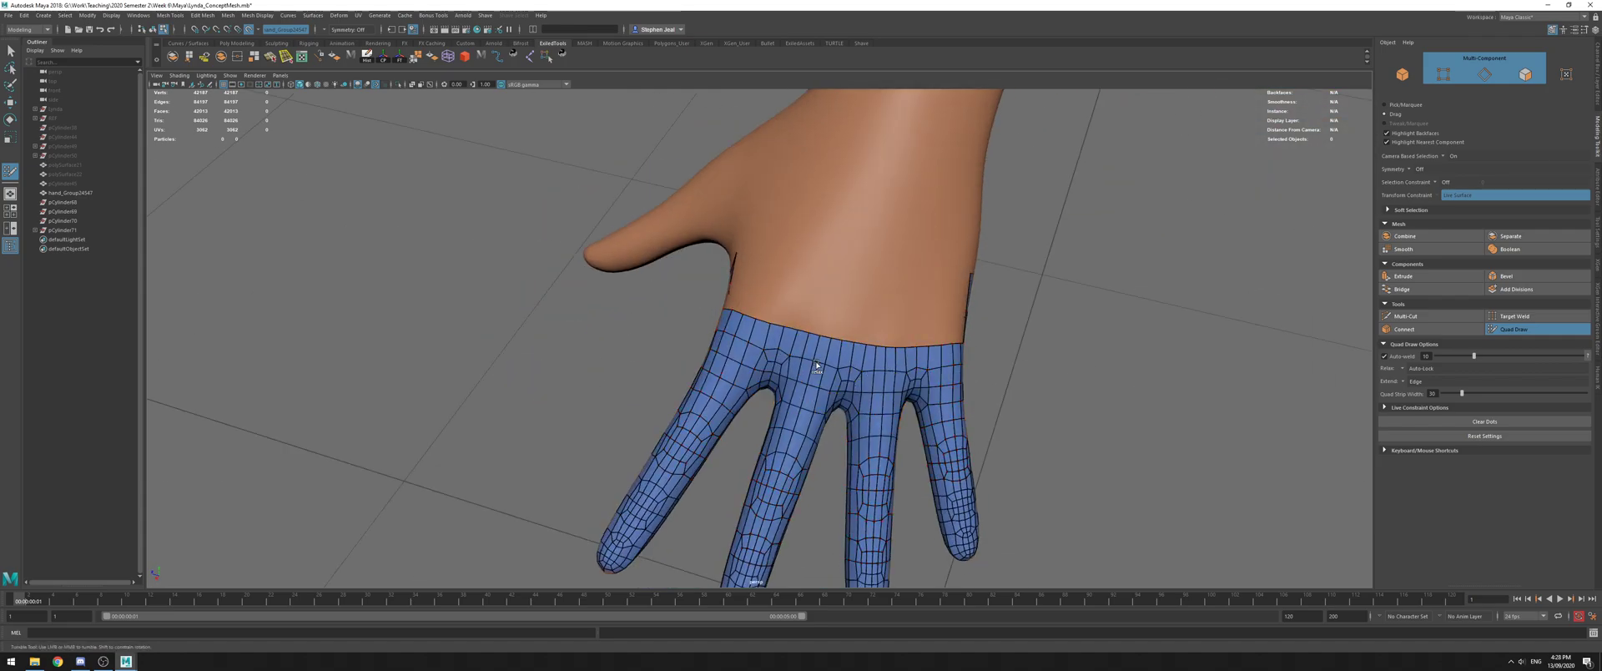
mouse_move(1106, 404)
left_mouse_down("alt")
mouse_move(291, 276)
mouse_move(919, 359)
mouse_move(848, 320)
mouse_move(789, 355)
mouse_move(808, 322)
left_mouse_up("alt")
scroll(919, 360, "up", 3)
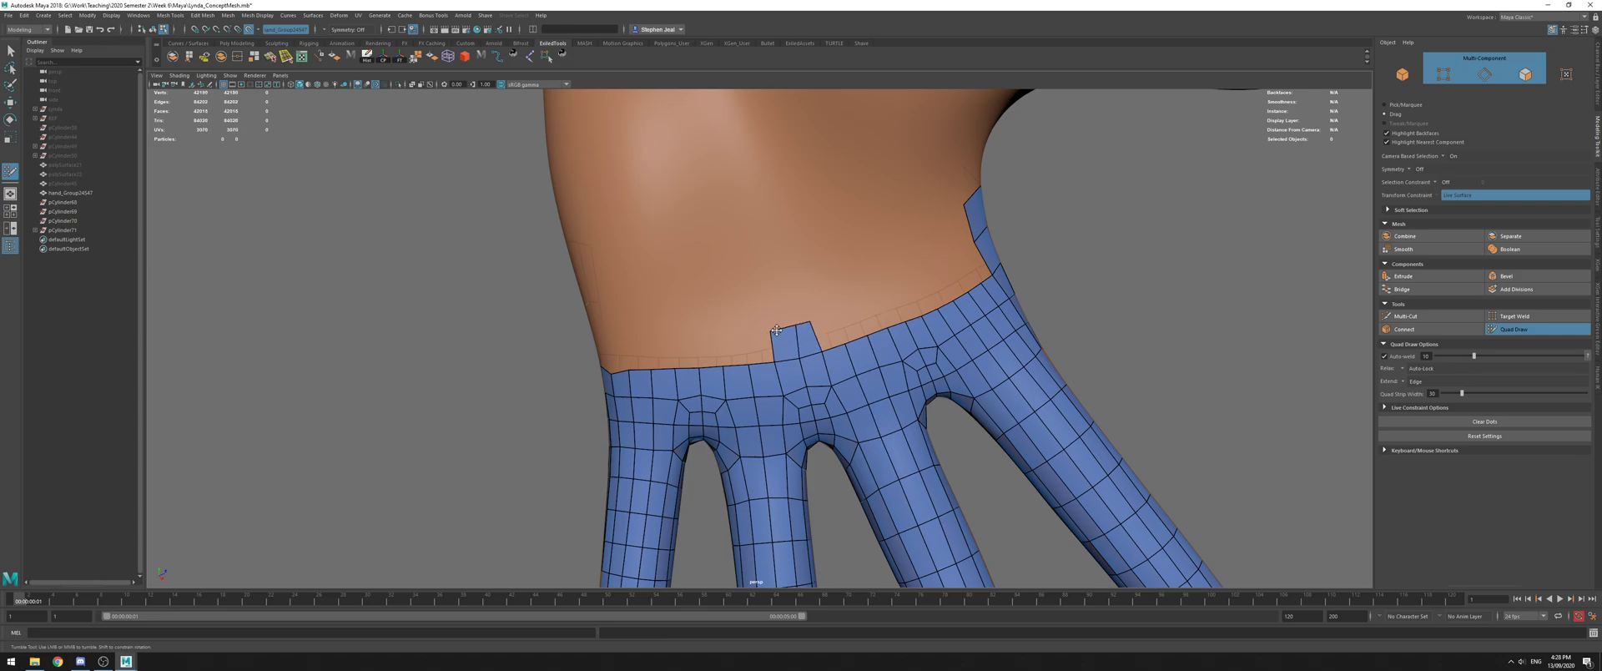
left_click_drag(797, 326, 770, 307)
left_click(762, 344, "shift")
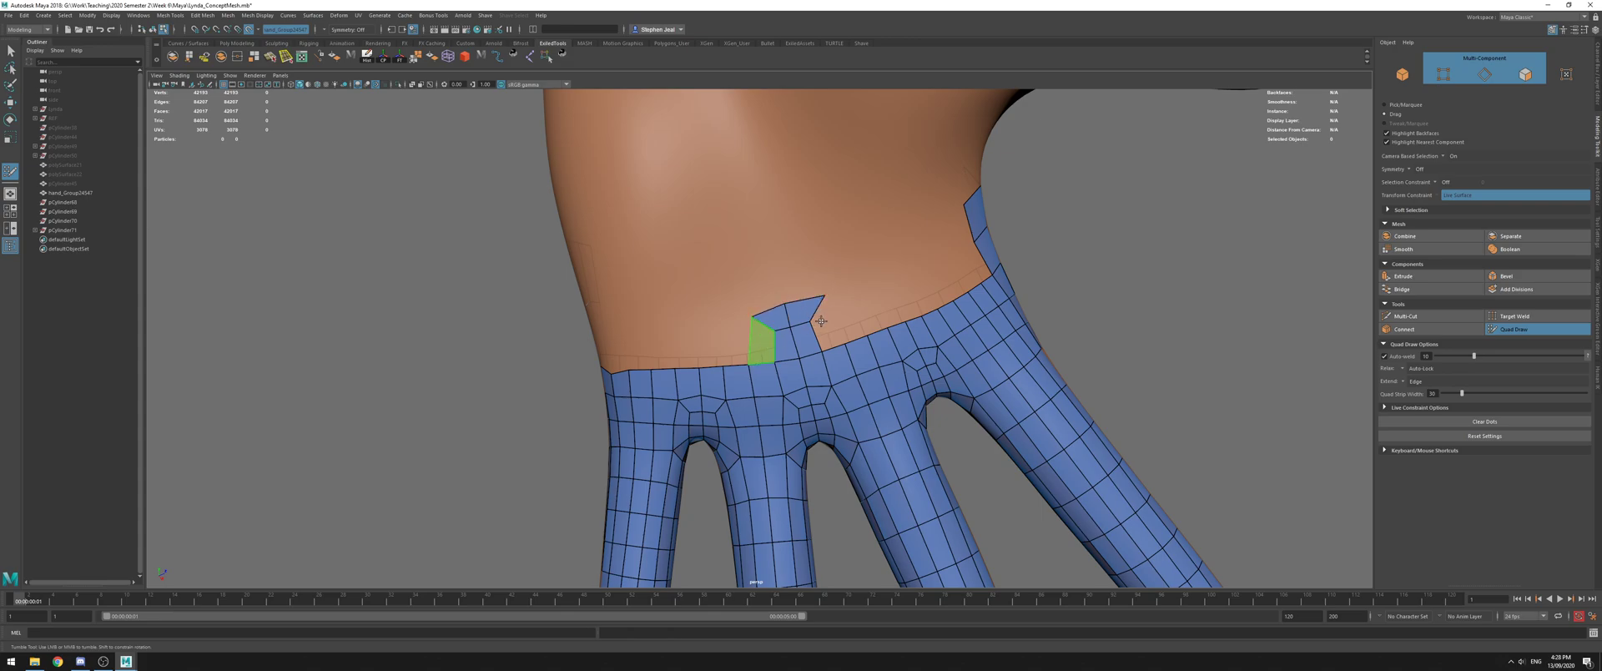
left_click(823, 320, "shift")
left_click(960, 313, "shift")
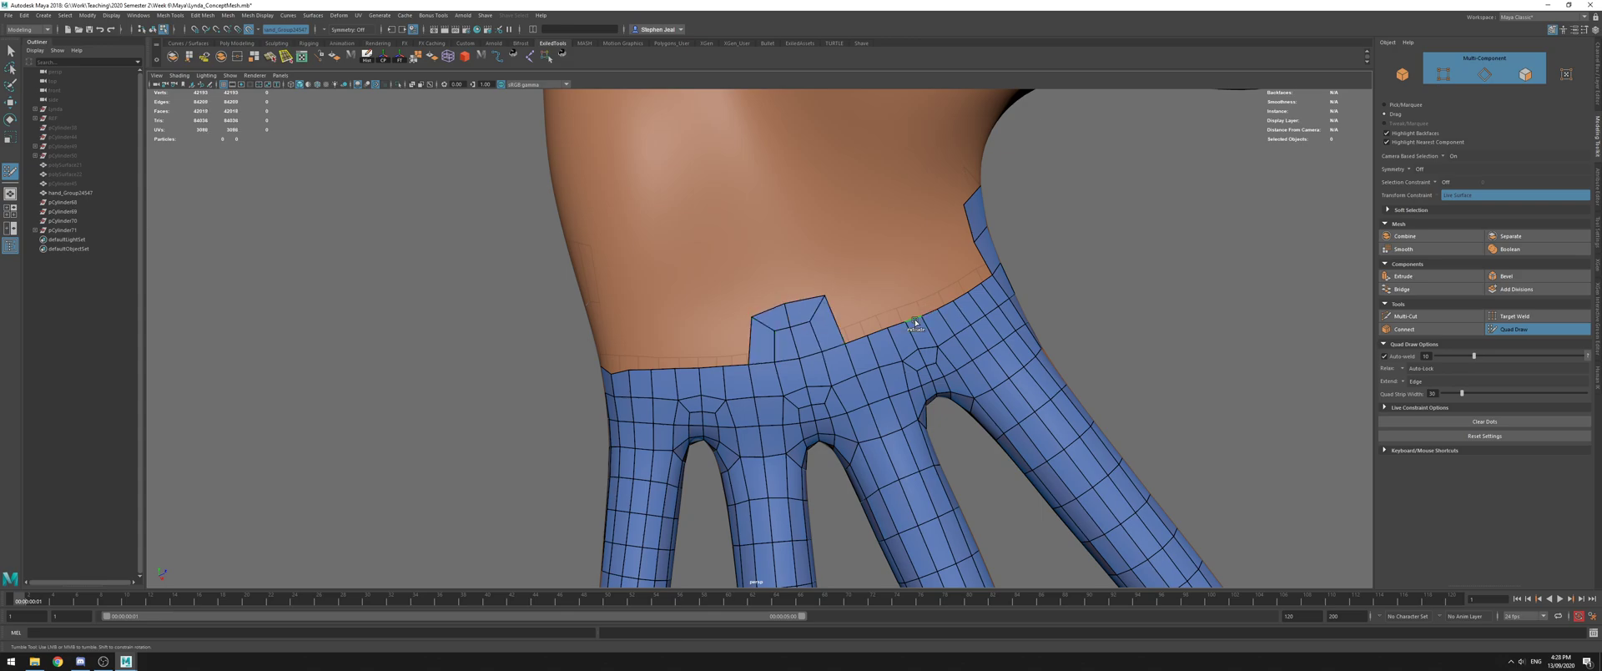
Build matching quad patches on the palm above the middle-index web and the ring-pinky web
mouse_move(912, 317)
left_mouse_down()
mouse_move(869, 283)
mouse_move(926, 265)
left_mouse_up()
left_click(901, 270, "shift")
key("ctrl+z")
left_click(930, 270, "shift")
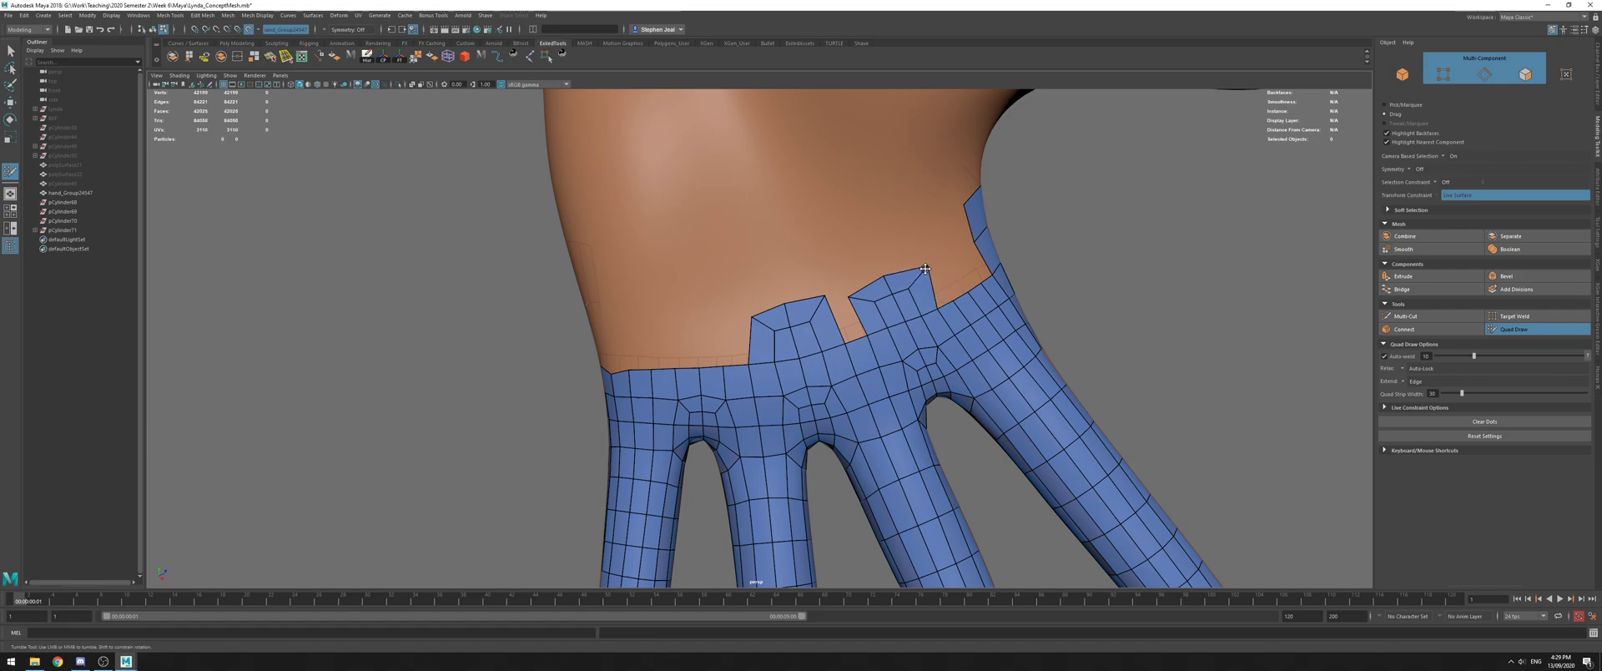
left_click_drag(685, 367, 652, 334)
left_click(711, 335)
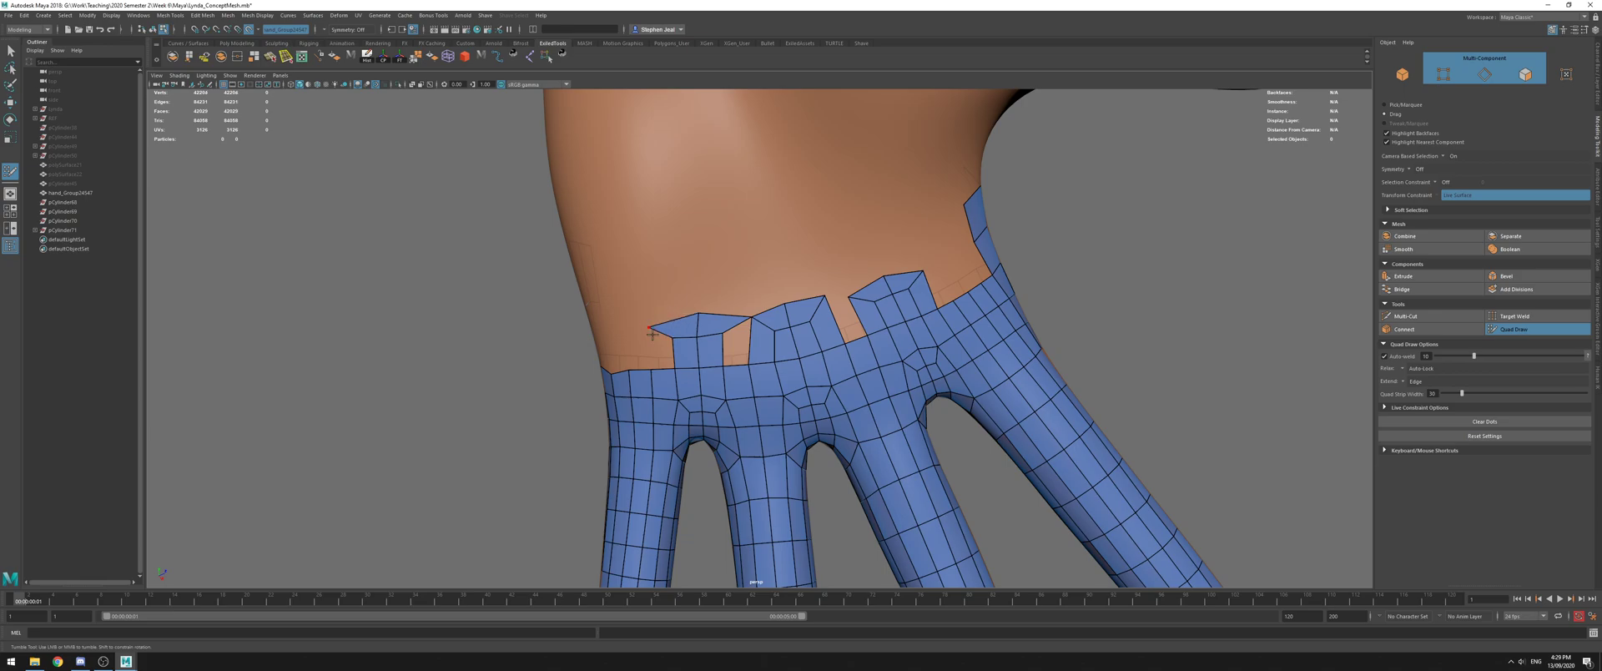
Fill the gaps between the three palm patches and relax the resulting row
left_click(737, 343, "shift")
left_click(845, 321, "shift")
mouse_move(864, 285)
left_mouse_down("shift")
mouse_move(718, 317)
mouse_move(916, 276)
mouse_move(931, 298)
left_mouse_up("shift")
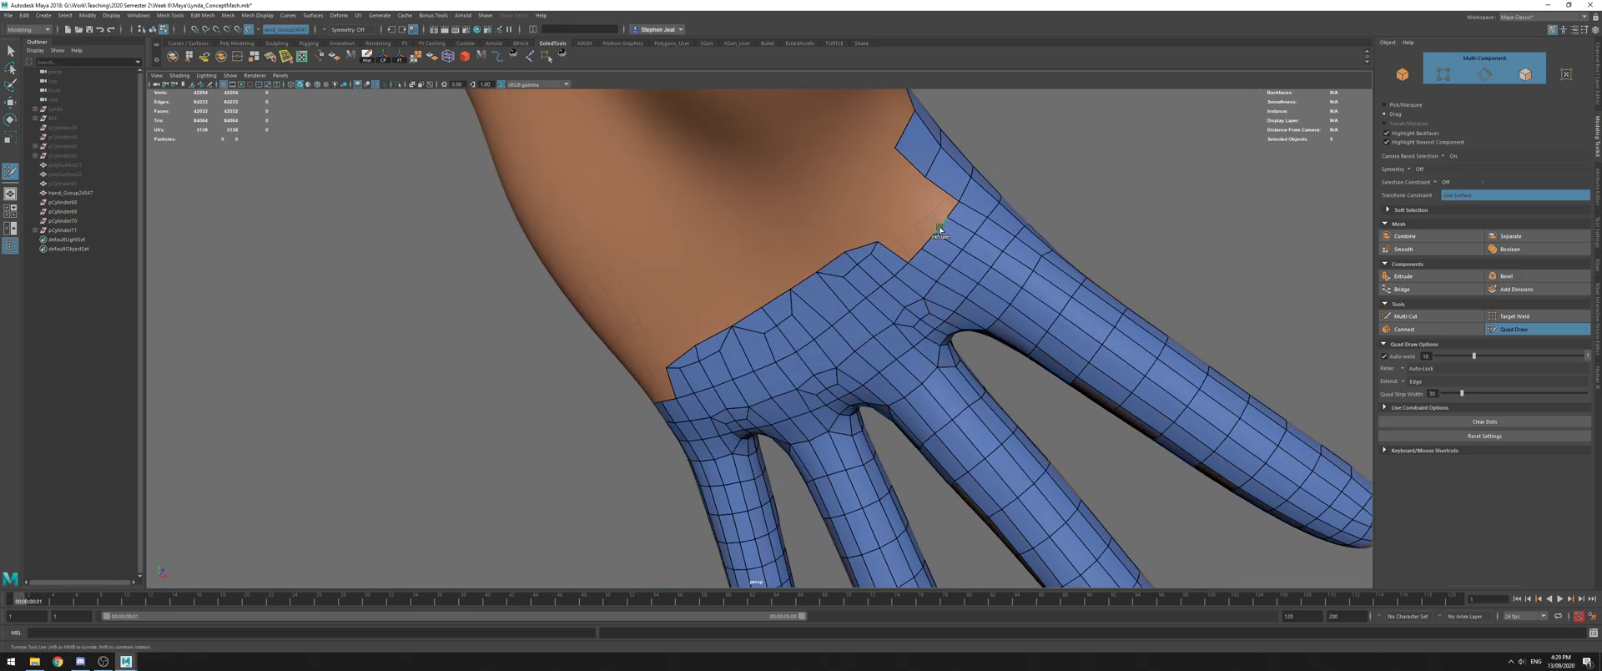
Extend the palm row across the index finger's base to the thumb-side strip and weld its other end to the pinky-side strip
left_click_drag(919, 215, 880, 239, "ctrl")
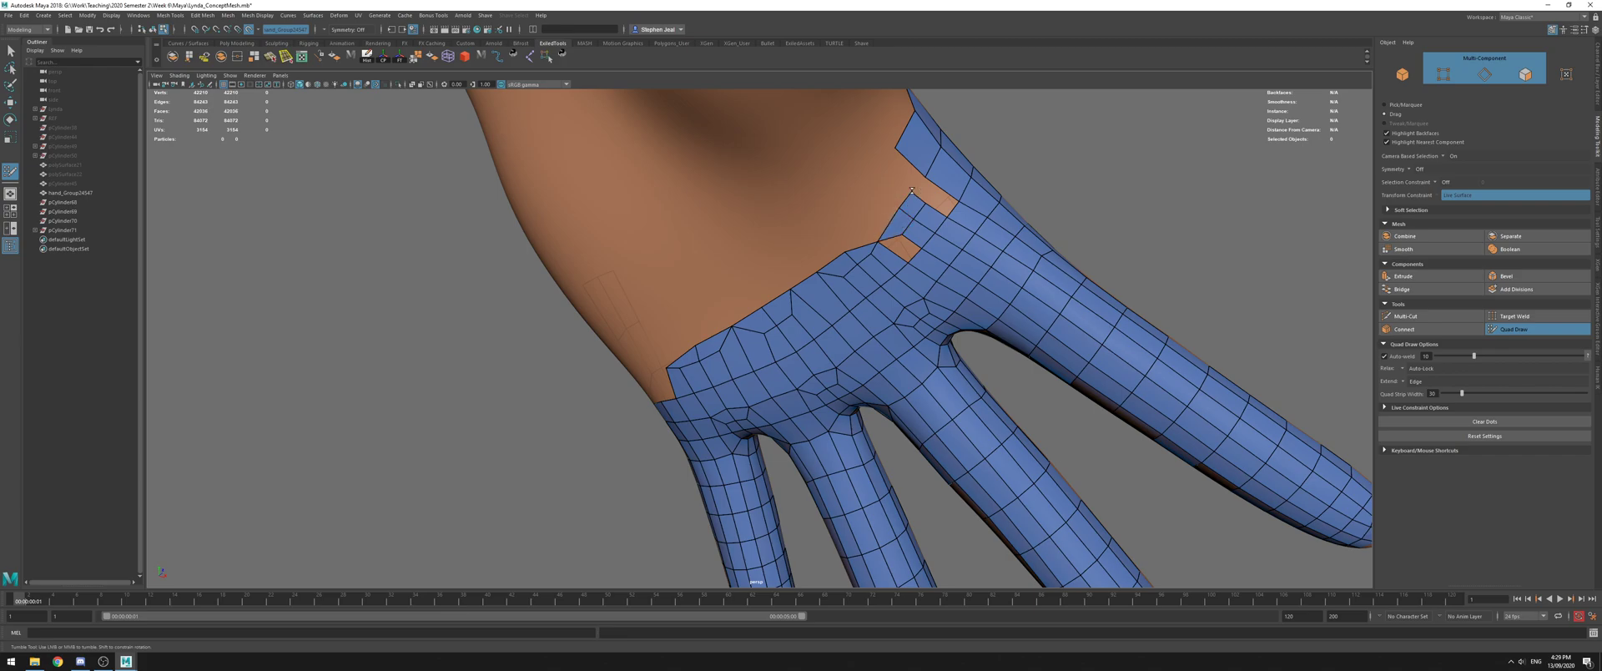
left_click(947, 204, "shift")
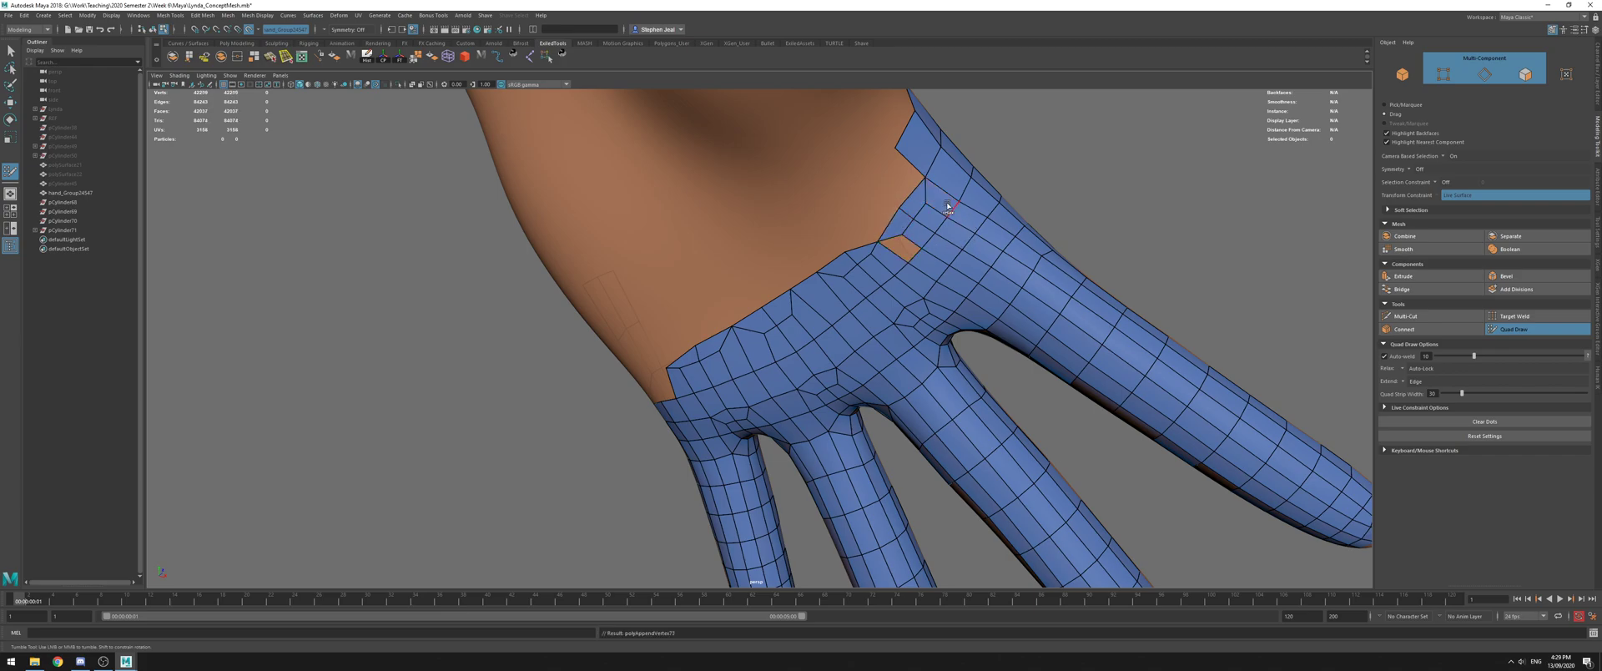
left_click(900, 247, "shift")
mouse_move(784, 276)
left_mouse_down("alt")
mouse_move(855, 275)
mouse_move(747, 271)
mouse_move(764, 287)
mouse_move(694, 298)
mouse_move(734, 305)
left_mouse_up("alt")
scroll(676, 284, "down", 3)
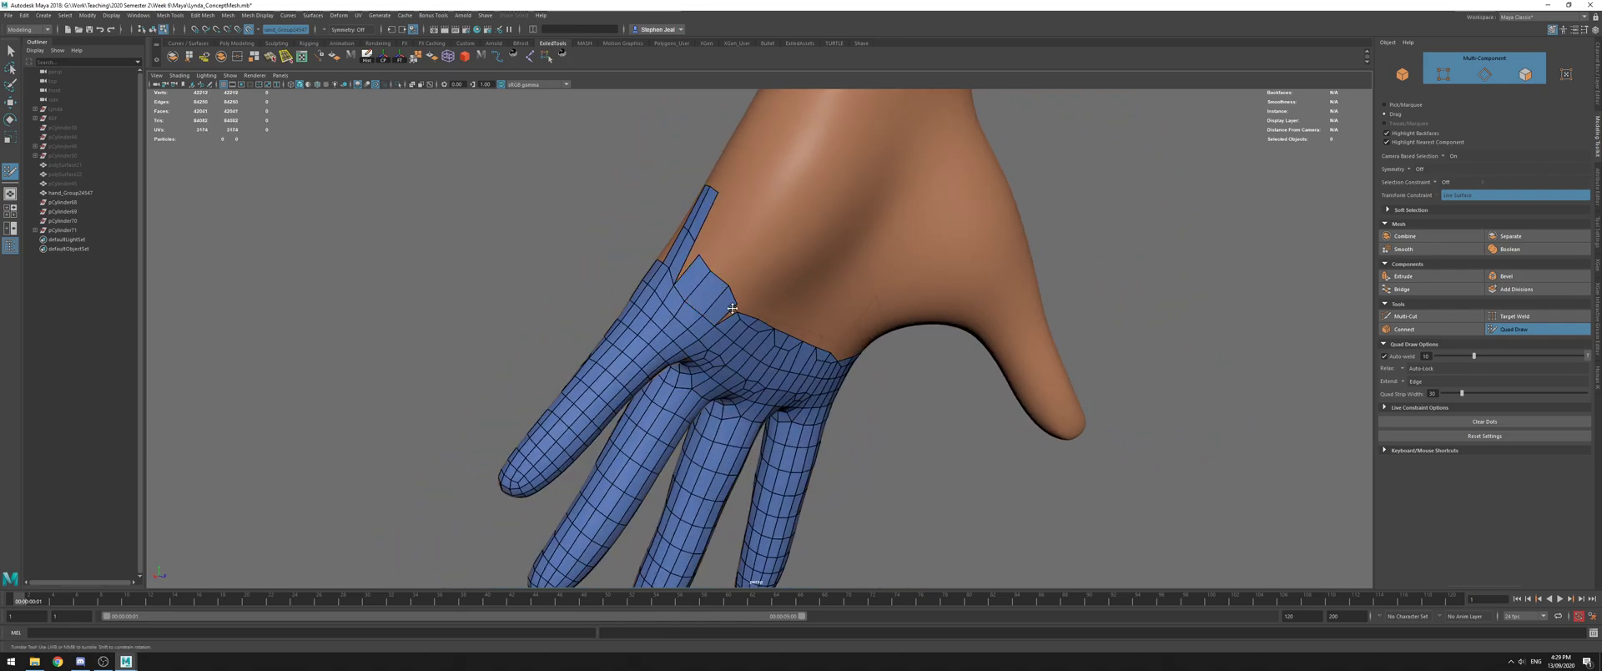
left_click_drag(696, 250, 696, 239)
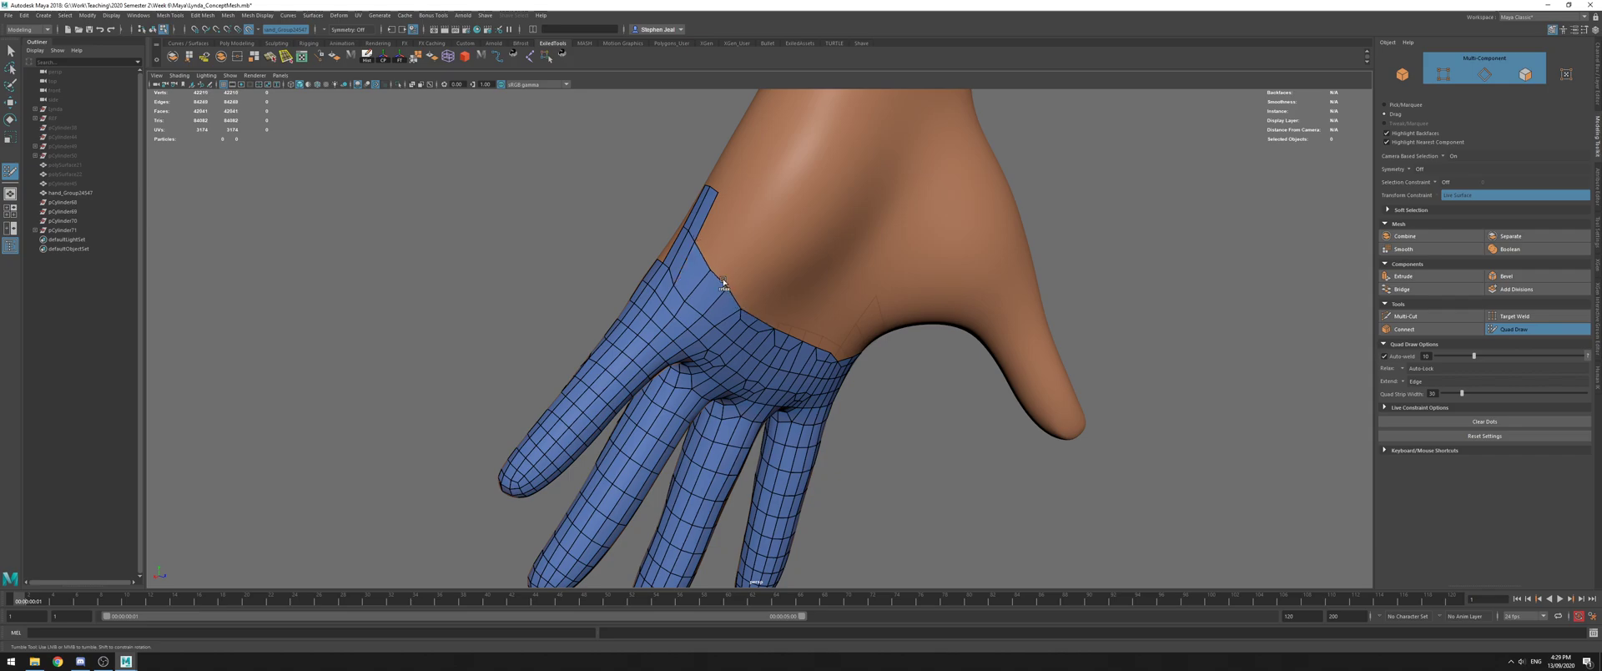
Exit Quad Draw, unhide the arm's retopology mesh and isolate it together with the hand mesh
mouse_move(742, 313)
left_mouse_down("alt")
mouse_move(841, 332)
mouse_move(793, 357)
mouse_move(709, 339)
mouse_move(784, 290)
left_mouse_up("alt")
right_click_drag(815, 333, 693, 292)
key("q")
left_click_drag(758, 349, 876, 362)
scroll(732, 358, "down", 5)
key("ctrl+shift+h")
left_click(835, 271, "shift")
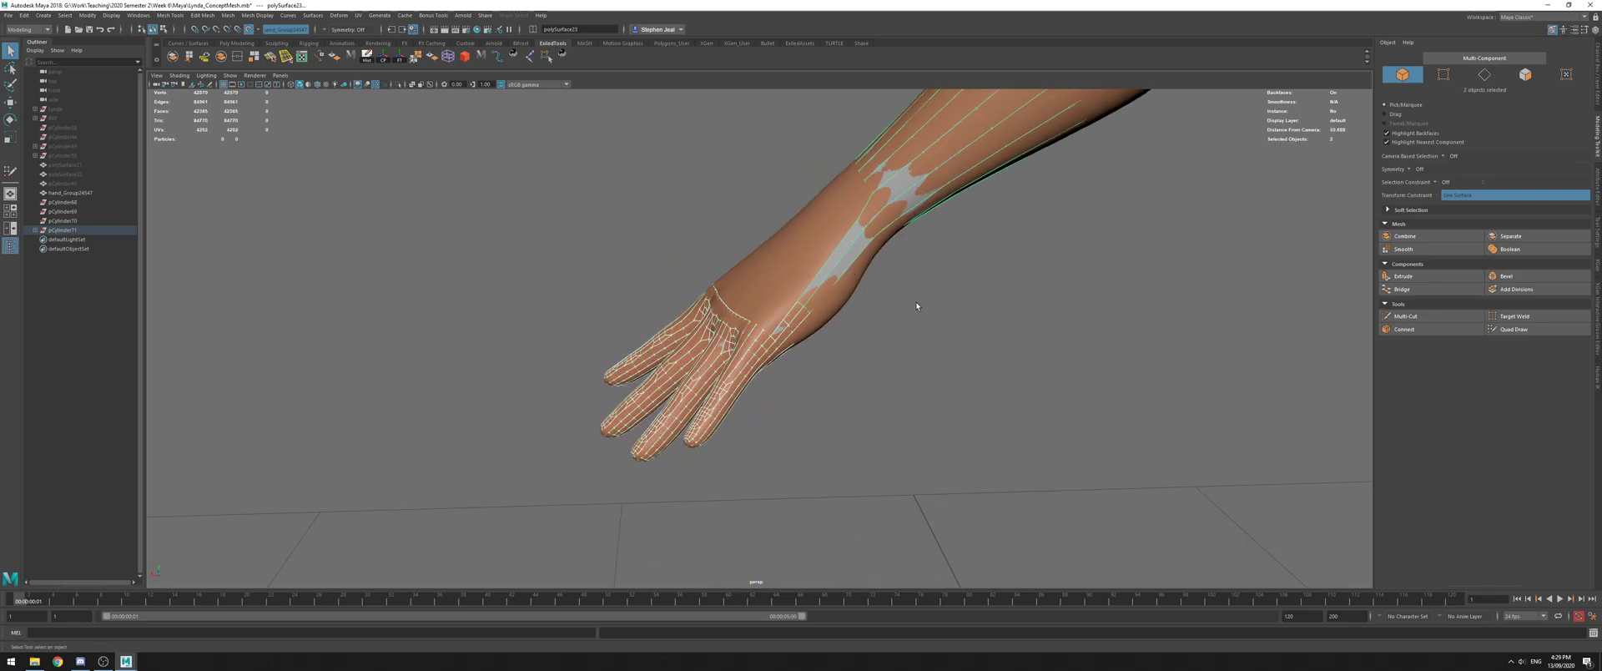
key("alt+h")
Select the isolated hand and arm meshes and combine them into one object
left_click(916, 302)
left_click_drag(655, 307, 918, 310, "alt")
left_click_drag(926, 209, 490, 433)
left_click(219, 59)
Merge the combined mesh's overlapping vertices and delete its construction history
right_click_drag(744, 336, 697, 337)
left_click_drag(451, 126, 985, 534)
left_click(237, 57)
right_click_drag(744, 337, 781, 310)
left_click(367, 57)
Unhide the sculpted body and restart Quad Draw on the combined hand and arm mesh
scroll(710, 276, "up", 7)
left_click_drag(668, 287, 855, 242, "alt")
left_click(973, 211)
scroll(968, 213, "down", 8)
left_click(679, 232)
left_click_drag(680, 232, 673, 300, "alt")
right_click_drag(510, 285, 898, 357, "alt")
left_click_drag(899, 357, 634, 347, "alt")
right_click_drag(634, 346, 953, 348, "alt")
middle_click_drag(953, 348, 952, 342, "alt")
left_click_drag(952, 343, 1049, 314, "alt")
key("ctrl+shift+h")
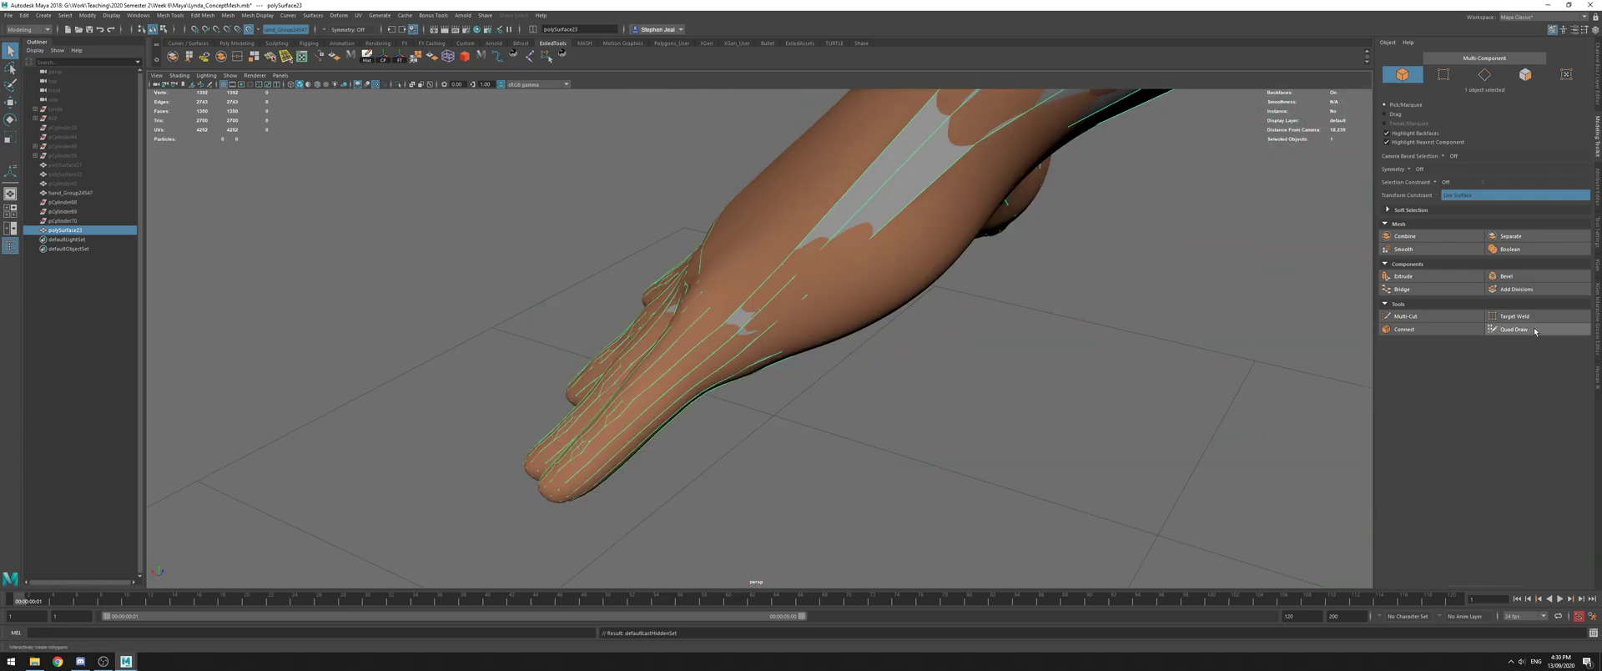
left_click(1537, 330)
mouse_move(636, 273)
left_mouse_down("alt")
mouse_move(734, 286)
mouse_move(776, 348)
mouse_move(943, 359)
mouse_move(918, 367)
mouse_move(640, 289)
left_mouse_up("alt")
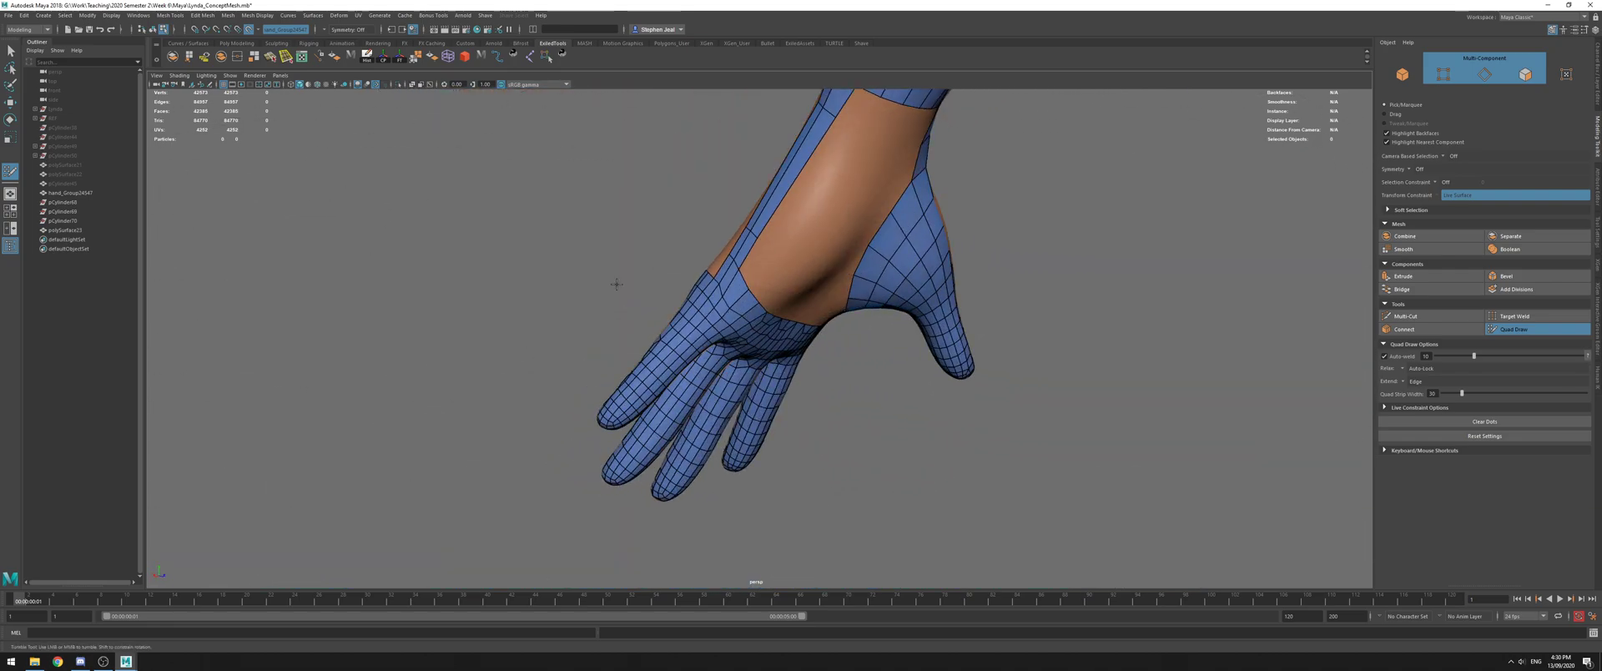
Draw a lengthwise quad strip down the palm connecting the finger border to the wrist
right_click_drag(640, 290, 837, 414, "alt")
left_click_drag(837, 414, 634, 375, "alt")
middle_click_drag(634, 376, 674, 328, "alt")
mouse_move(674, 327)
left_mouse_down("alt")
mouse_move(668, 340)
mouse_move(756, 414)
mouse_move(814, 367)
mouse_move(895, 206)
mouse_move(949, 156)
left_mouse_up("alt")
mouse_move(890, 225)
left_mouse_down()
mouse_move(932, 180)
mouse_move(918, 198)
left_mouse_up()
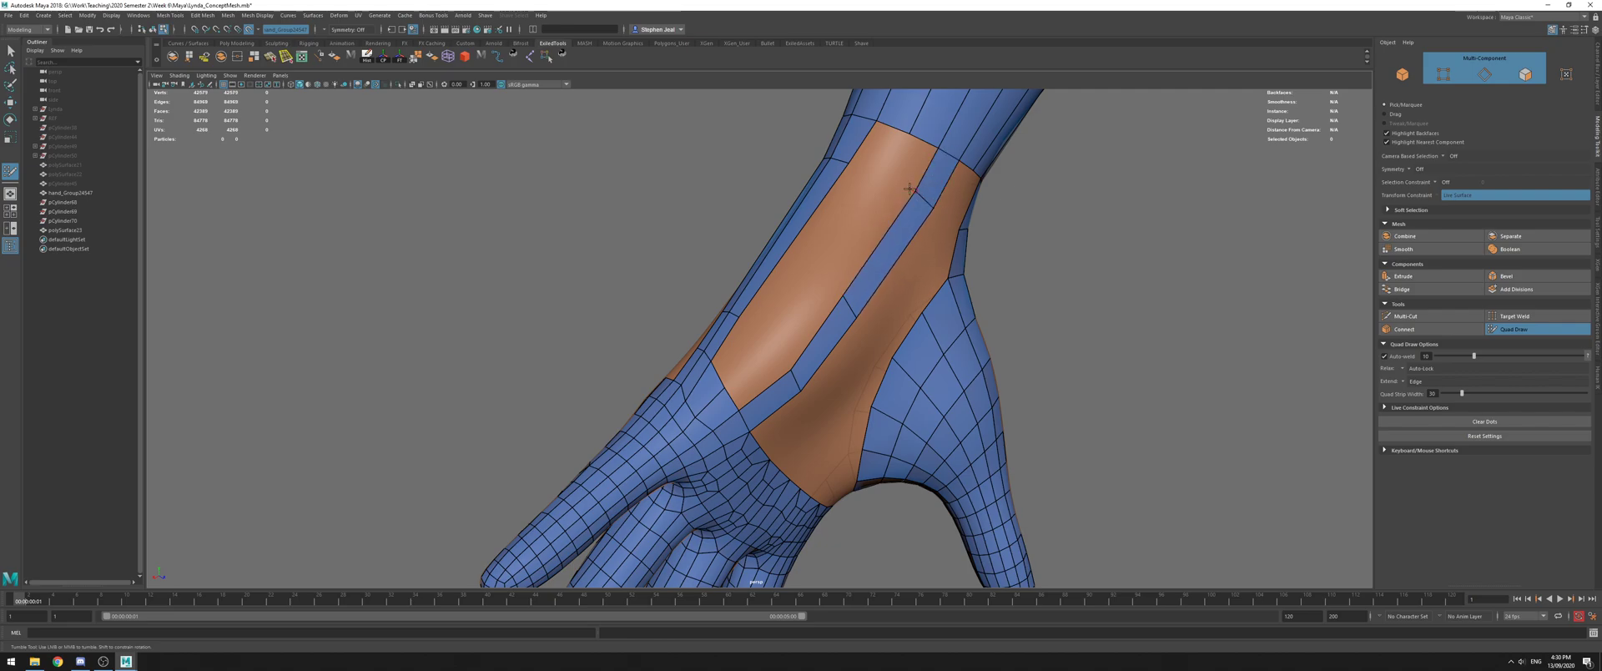
Fill the palm between the new strip and the pinky-side strip with quads, closing the gap at the wrist
left_click_drag(789, 240, 865, 237)
left_click_drag(766, 374, 764, 390)
left_click_drag(837, 277, 845, 288)
left_click_drag(886, 196, 920, 187)
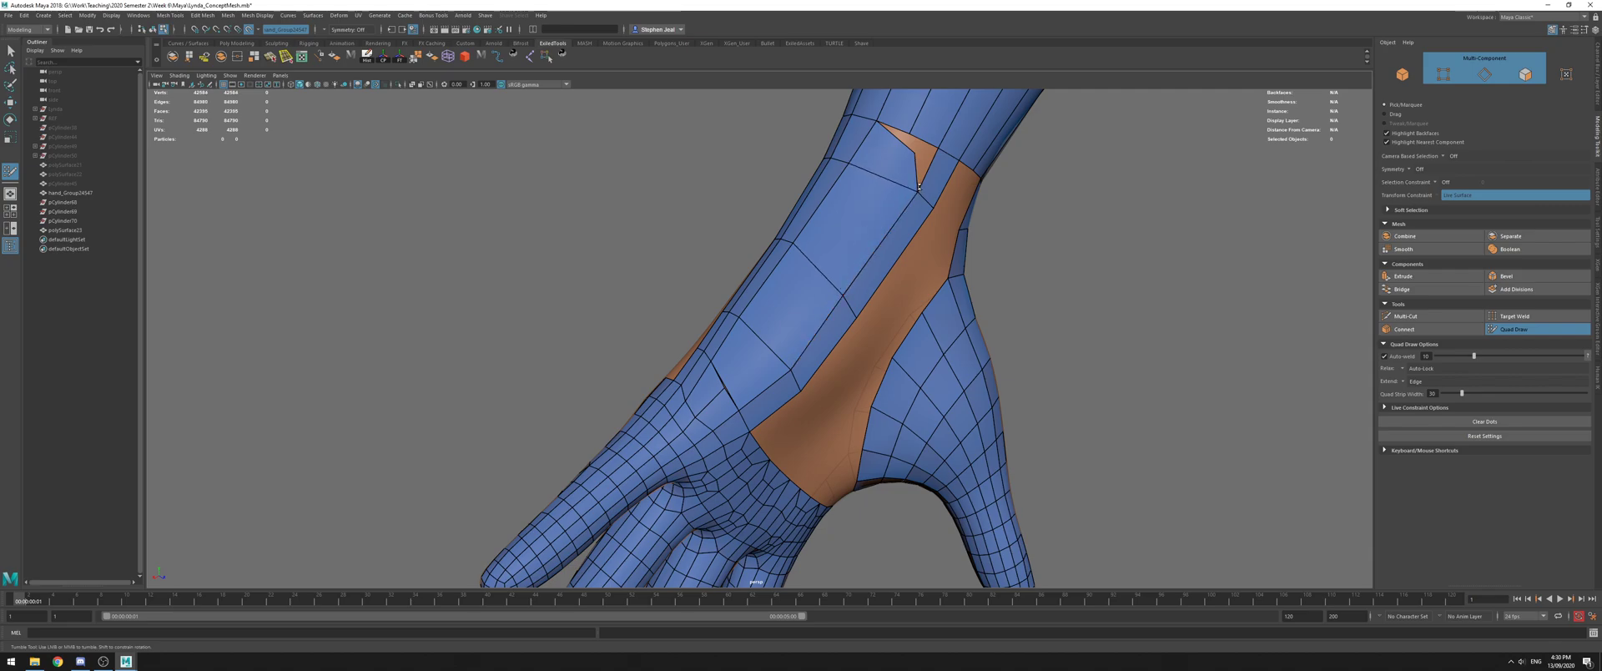
left_click(887, 177, "ctrl")
mouse_move(907, 147)
left_mouse_down()
mouse_move(935, 146)
mouse_move(899, 139)
mouse_move(838, 170)
mouse_move(728, 166)
mouse_move(648, 221)
left_mouse_up()
key("w")
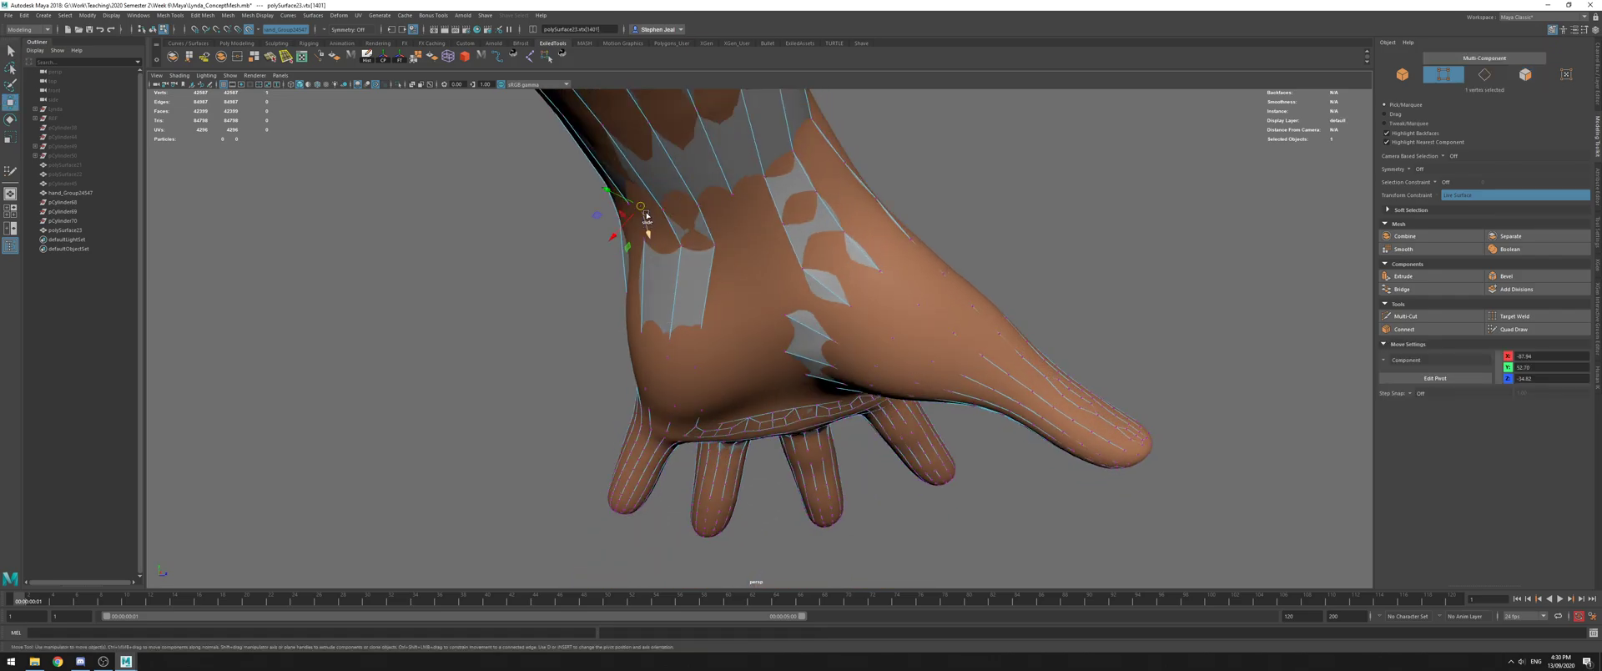
left_click(1514, 329)
left_click_drag(776, 214, 891, 211, "alt")
key("ctrl+z")
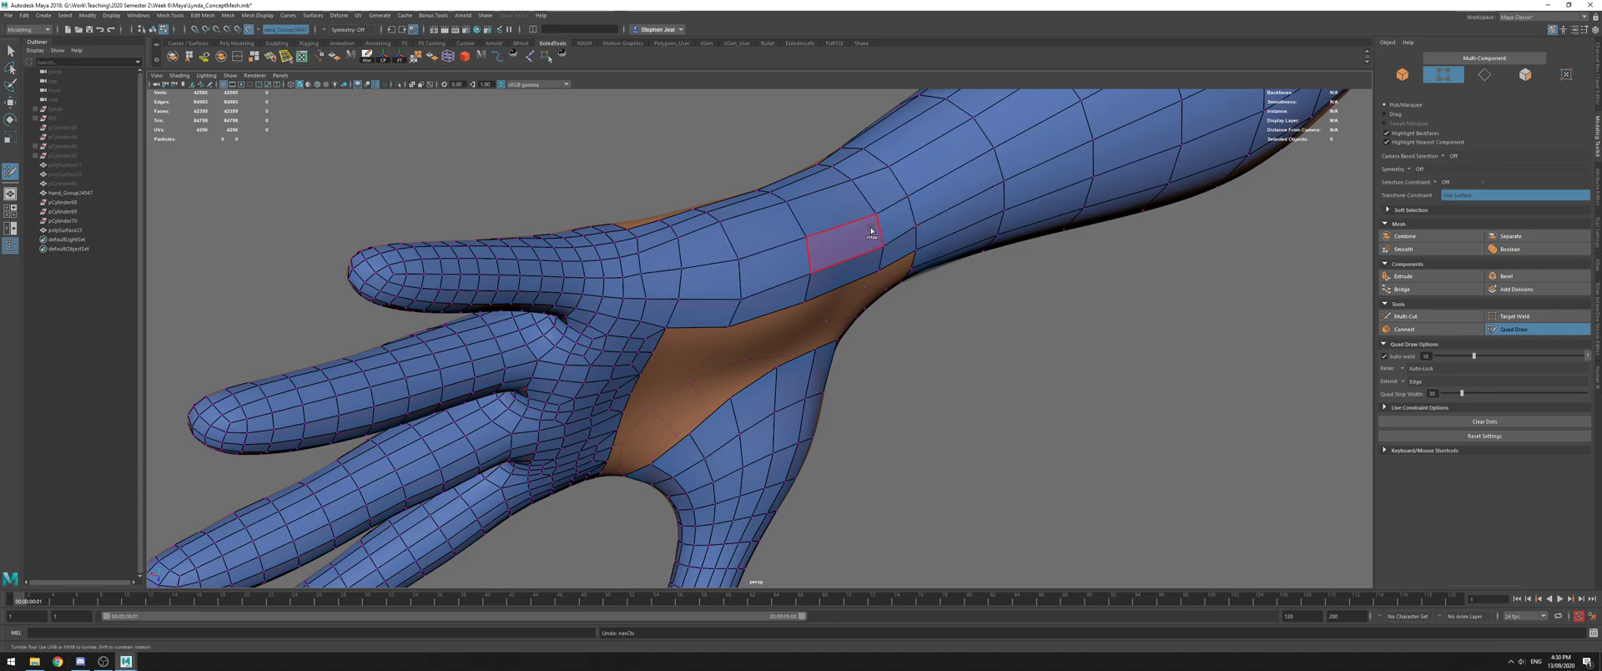
left_click_drag(742, 267, 901, 274, "alt")
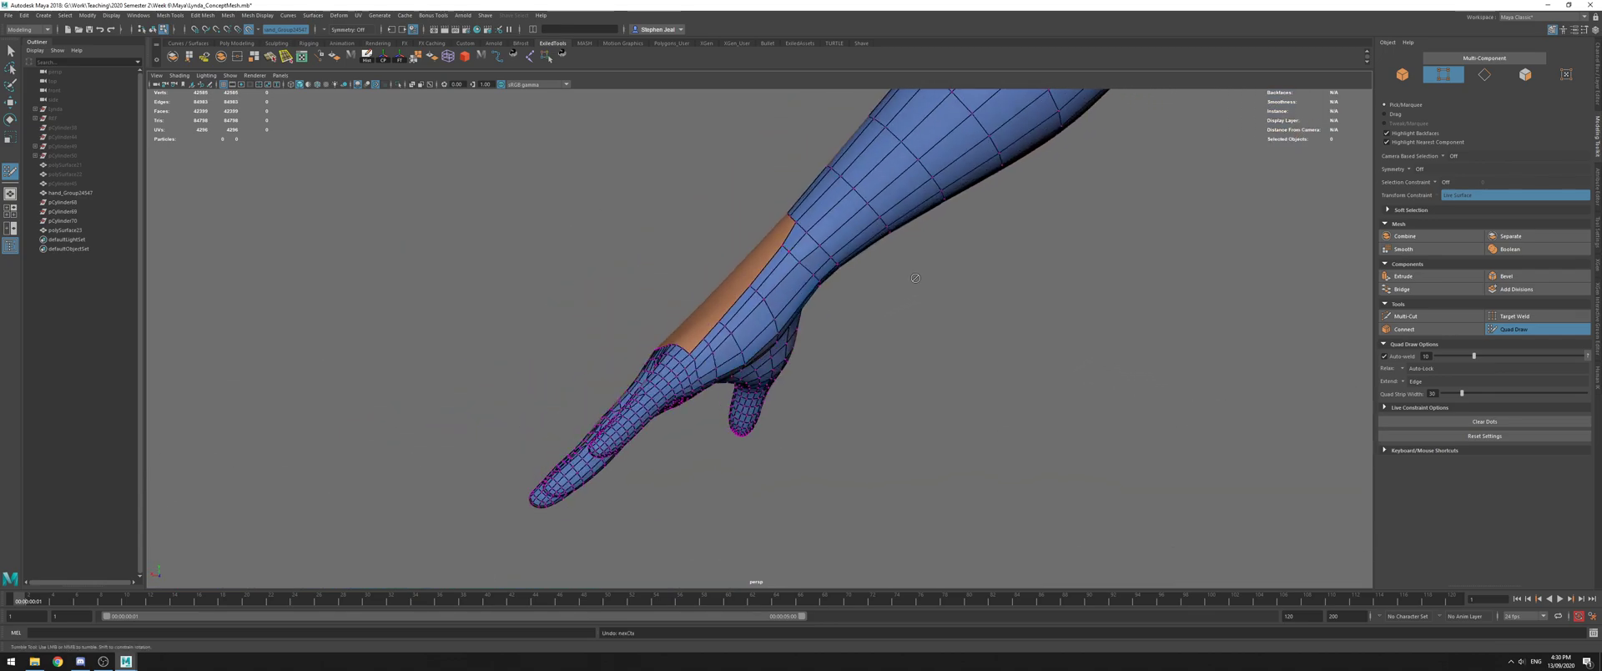
Leave Quad Draw, isolate the combined mesh and extract the forearm faces above the wrist into a separate piece
right_click_drag(783, 268, 845, 213, "alt")
key("q")
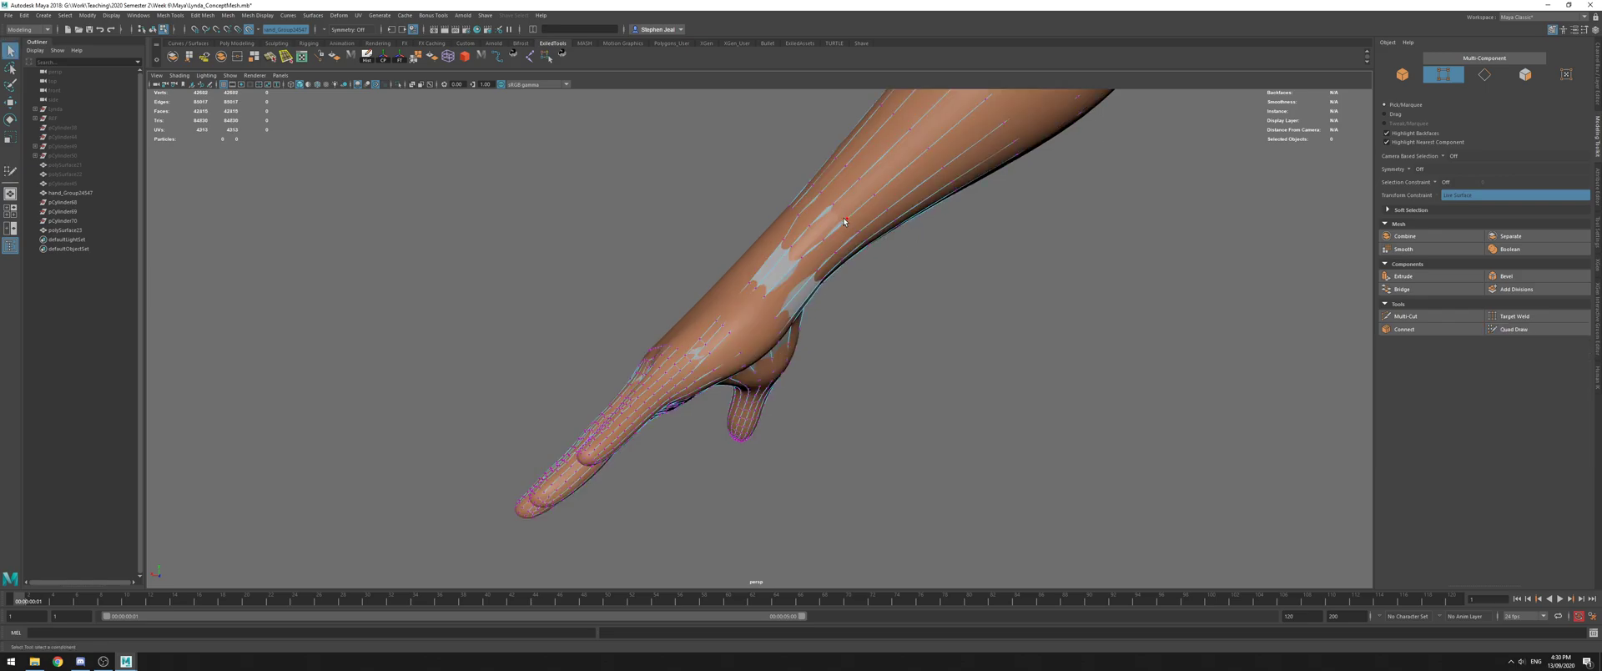
left_click(836, 206)
double_click(841, 211)
right_click_drag(1017, 236, 998, 380, "shift")
key("F11")
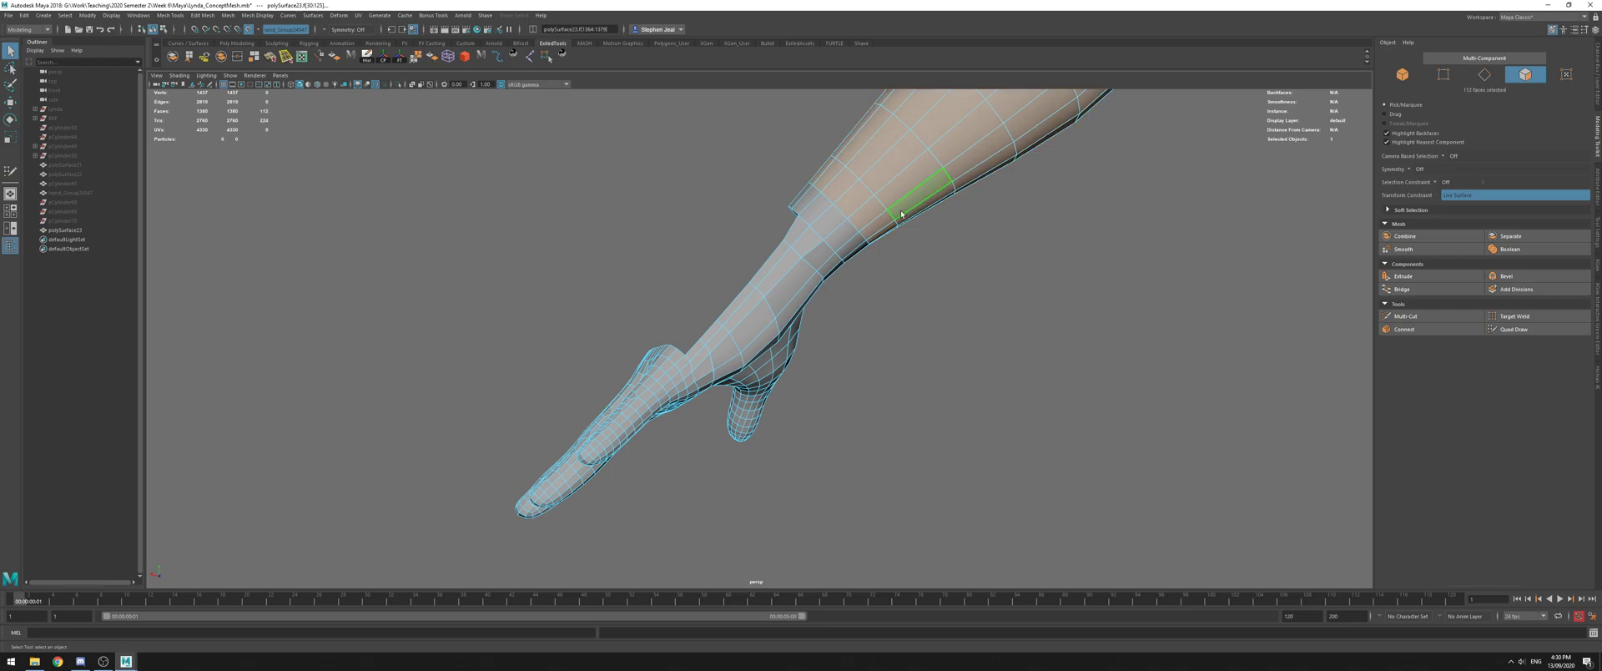
left_click_drag(894, 241, 808, 206, "alt")
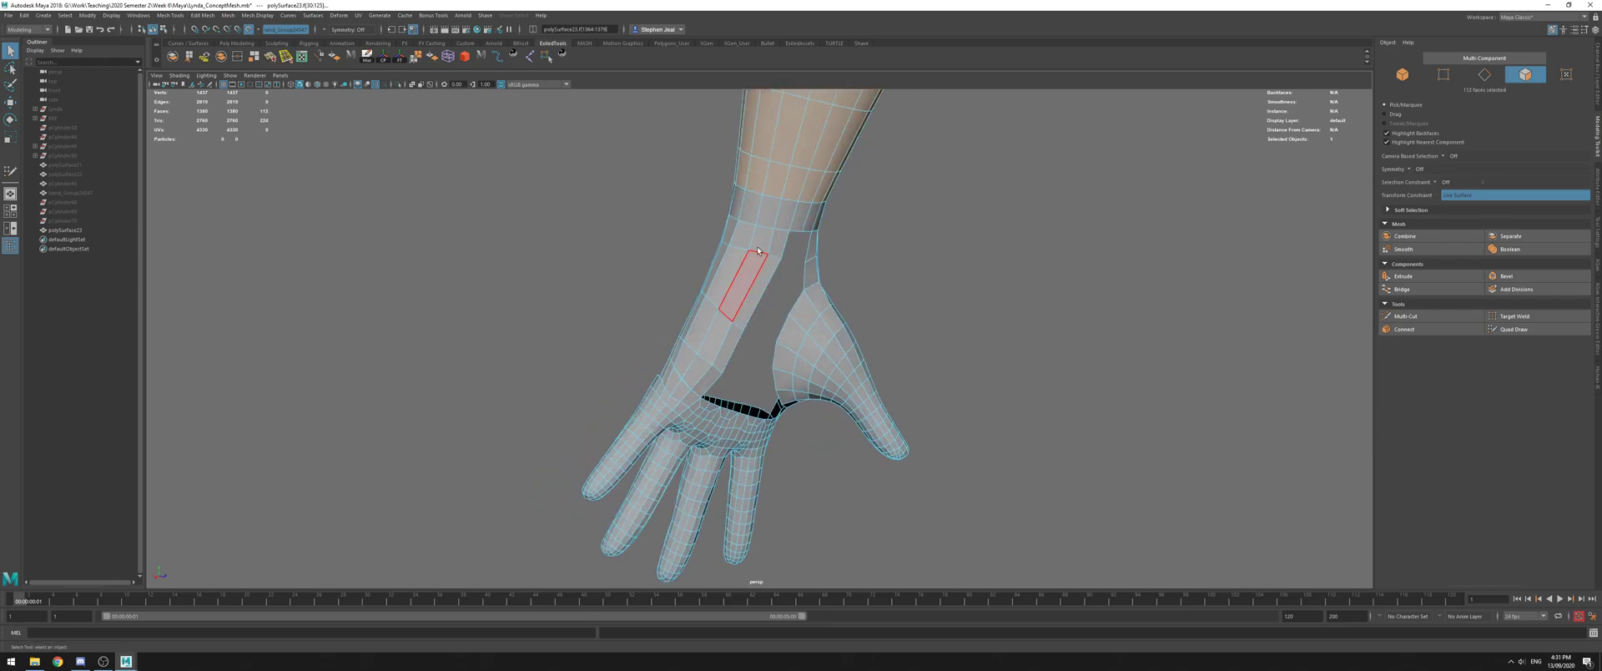
left_click(237, 57)
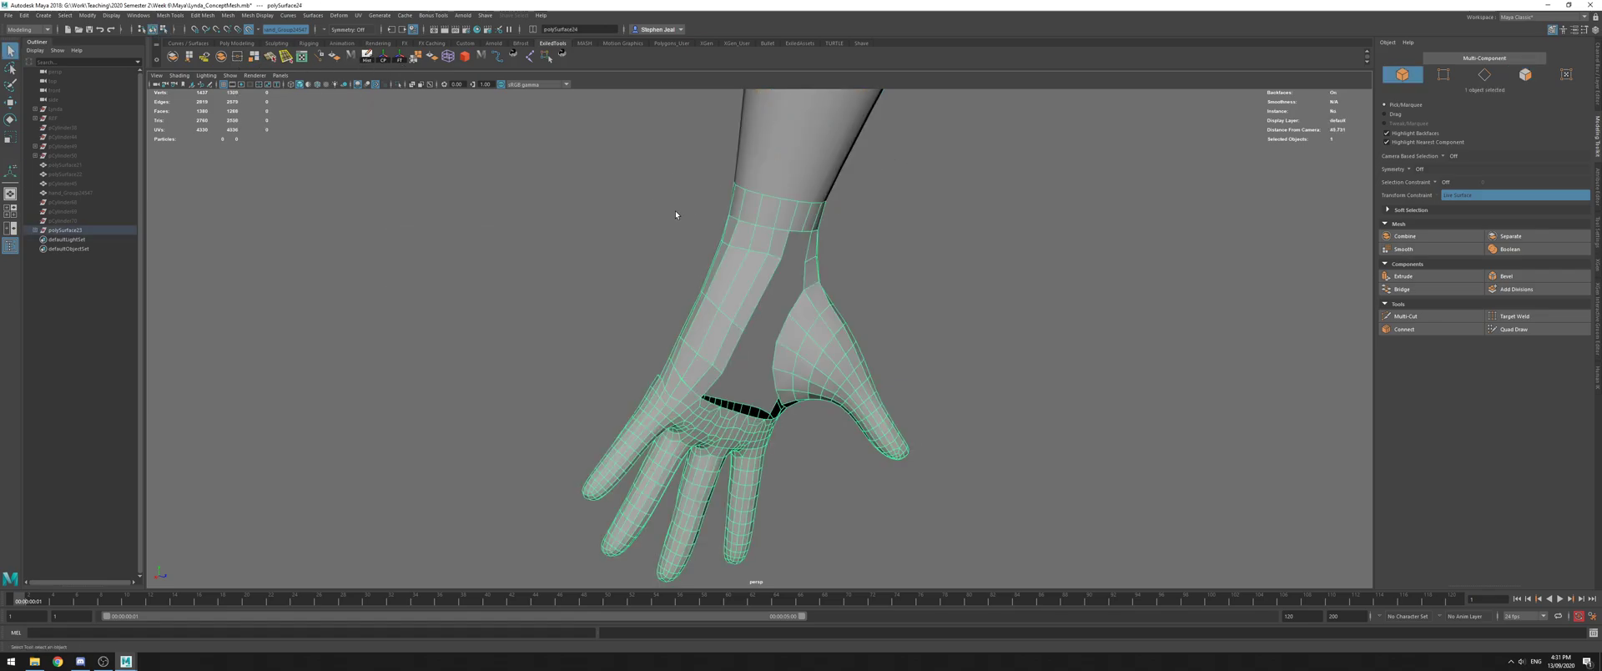
Unhide the sculpted body and restart Quad Draw on the separated hand mesh
key("ctrl+shift+h")
left_click(1513, 329)
mouse_move(793, 280)
left_mouse_down("alt")
mouse_move(768, 276)
mouse_move(791, 271)
mouse_move(758, 242)
mouse_move(692, 227)
left_mouse_up("alt")
scroll(692, 227, "up", 2)
Insert an edge loop across the palm strips below the wrist and fill the narrow notch beside the thumb base
left_click(703, 244)
left_click(703, 230, "shift")
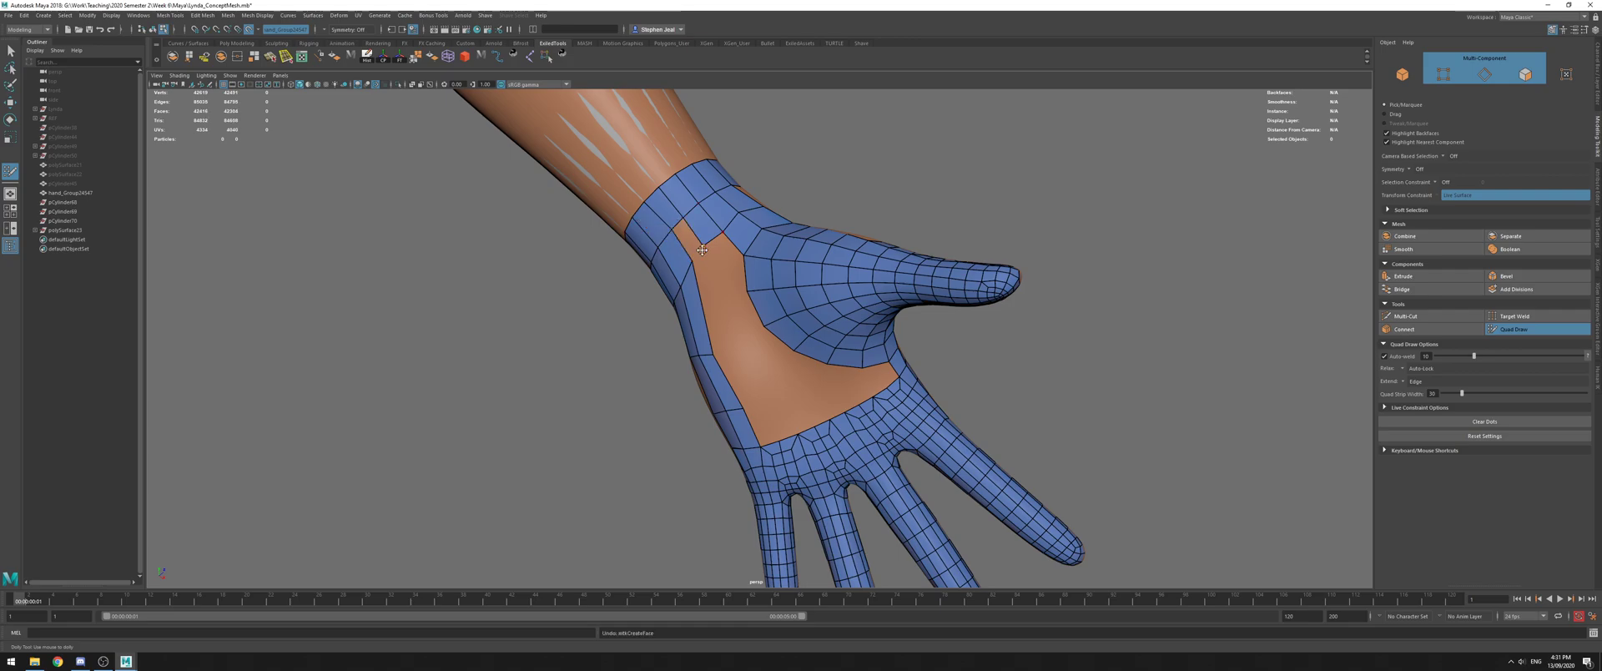
left_click_drag(695, 252, 750, 223, "alt")
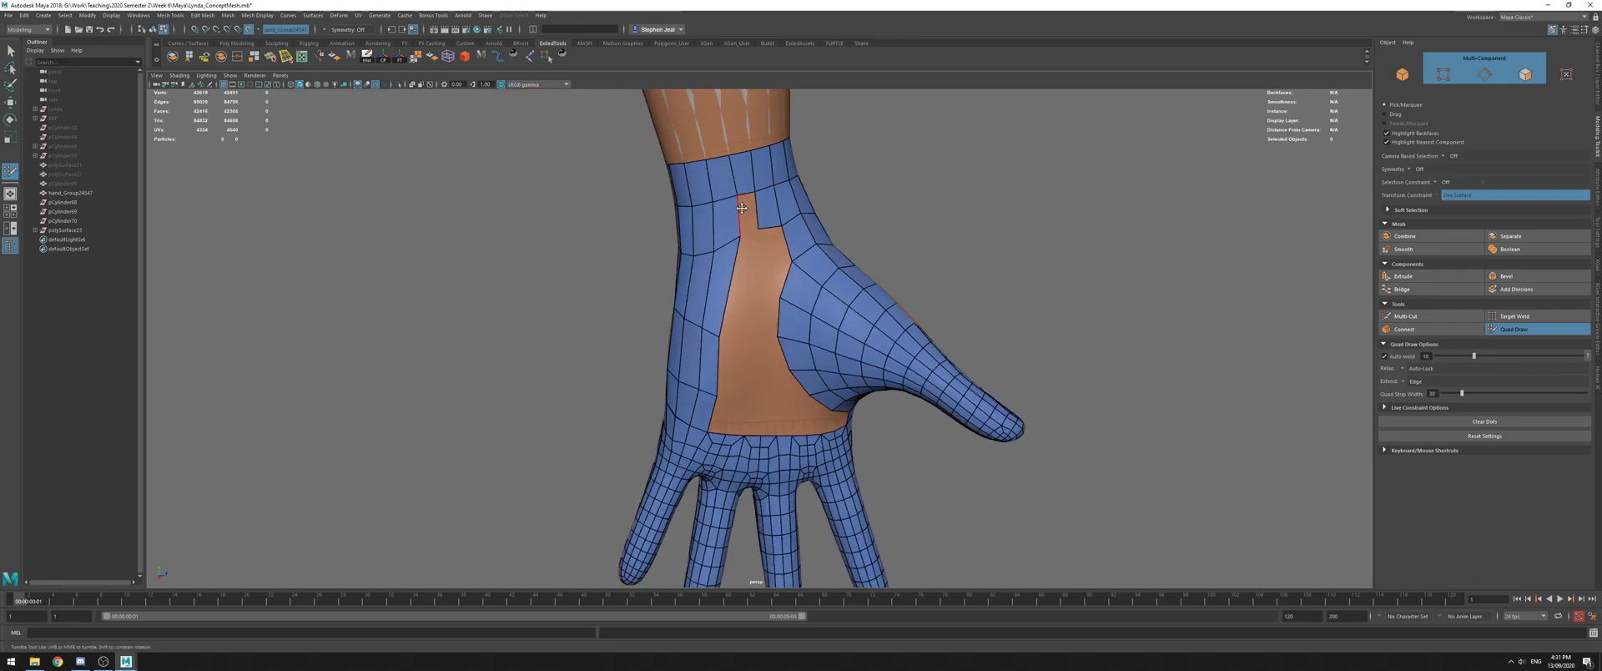
mouse_move(747, 198)
left_mouse_down("ctrl")
mouse_move(749, 232)
mouse_move(736, 210)
mouse_move(703, 289)
left_mouse_up("ctrl")
middle_click_drag(704, 289, 655, 292, "alt")
left_click_drag(655, 292, 763, 274, "alt")
middle_click_drag(744, 280, 868, 259, "alt")
right_click_drag(801, 292, 860, 343, "alt")
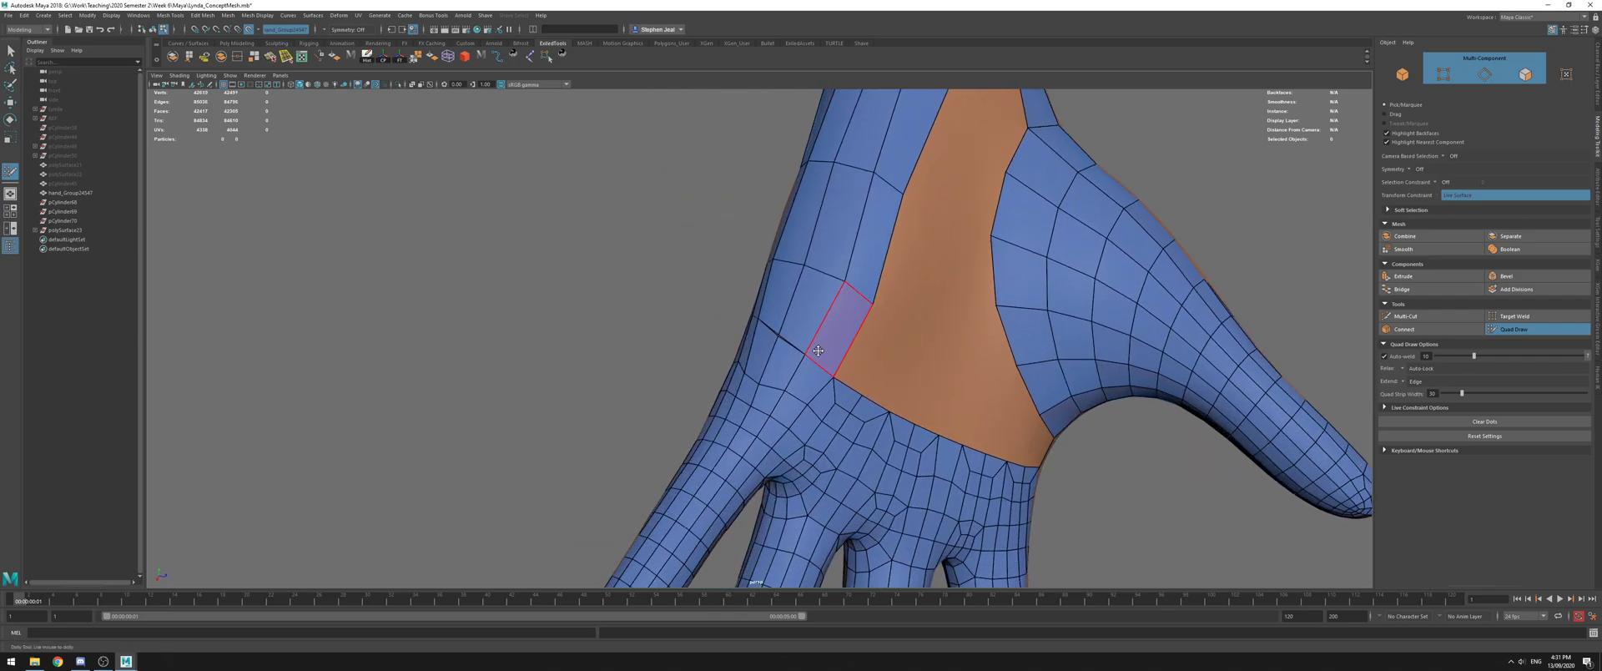
Fill the wrist end of the palm gap with quads between the lengthwise strip and the thumb base
left_click_drag(776, 380, 787, 391, "alt")
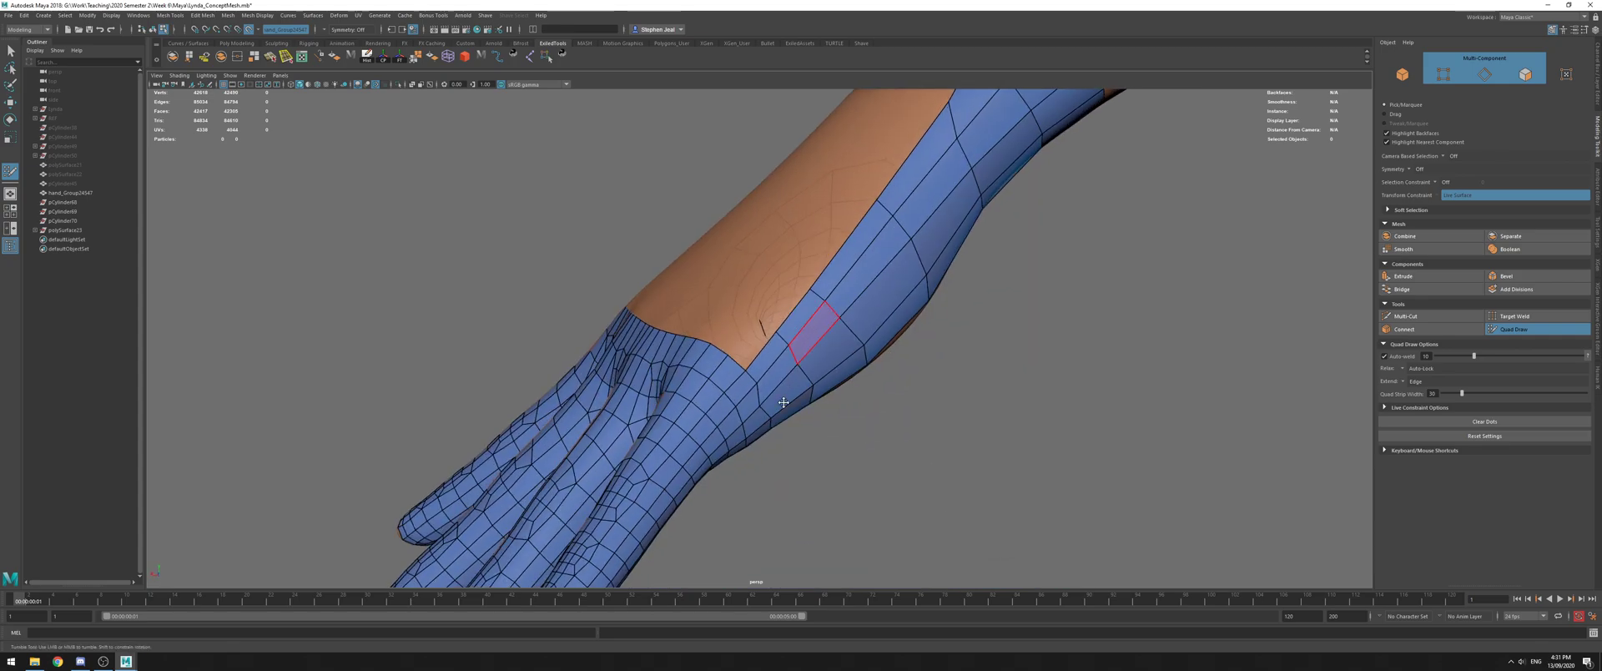
right_click_drag(763, 409, 717, 391, "alt")
left_click_drag(718, 391, 751, 299, "alt")
right_click_drag(751, 299, 797, 309, "alt")
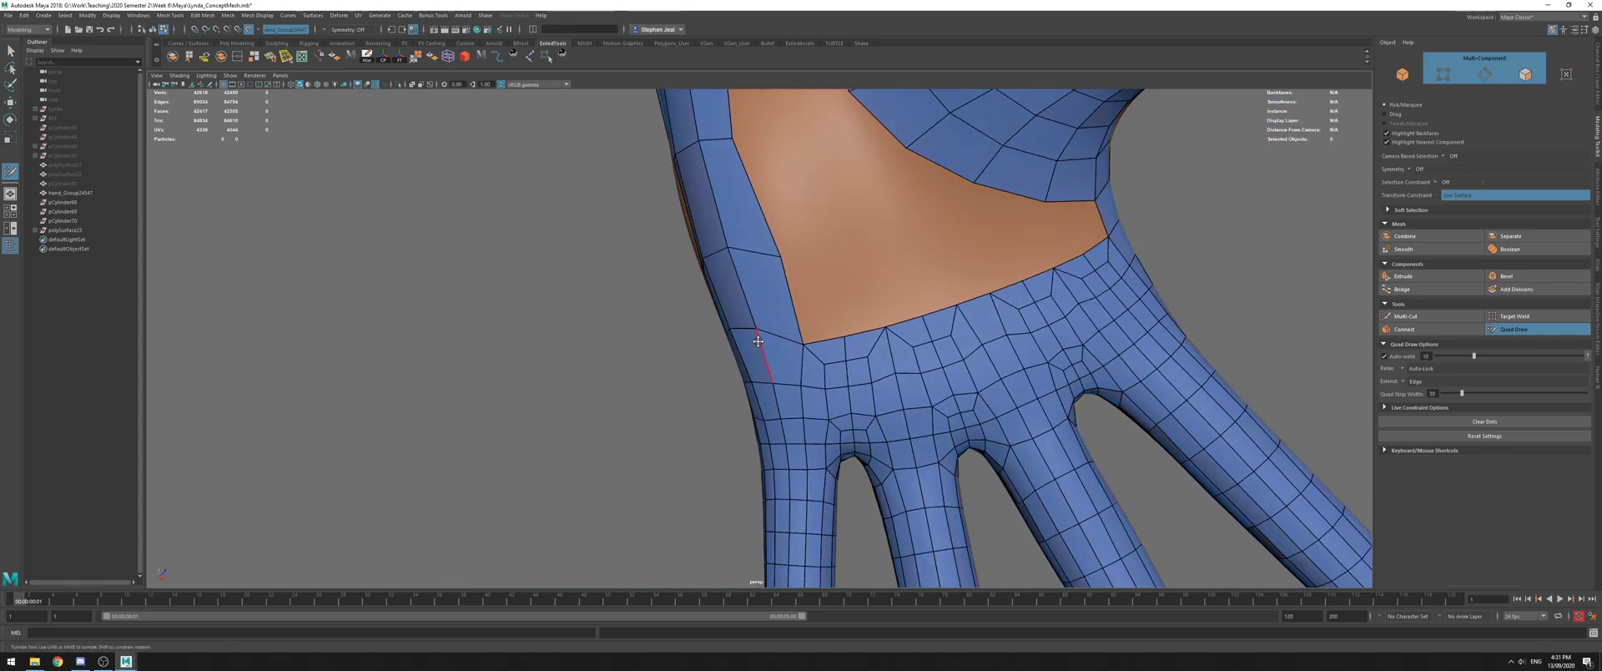
middle_click_drag(751, 283, 784, 367, "alt")
right_click_drag(784, 367, 715, 356, "alt")
left_click_drag(714, 357, 777, 300, "alt")
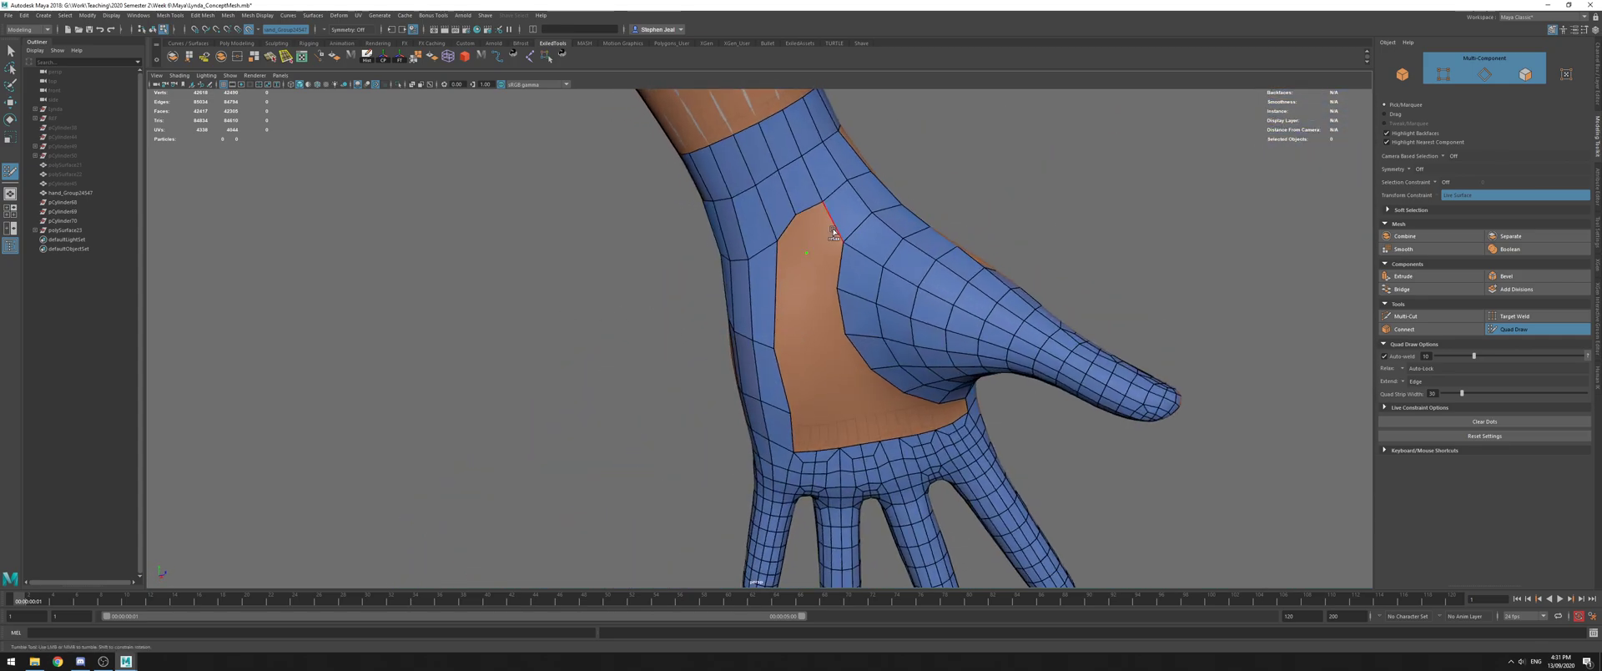
left_click(803, 256, "shift")
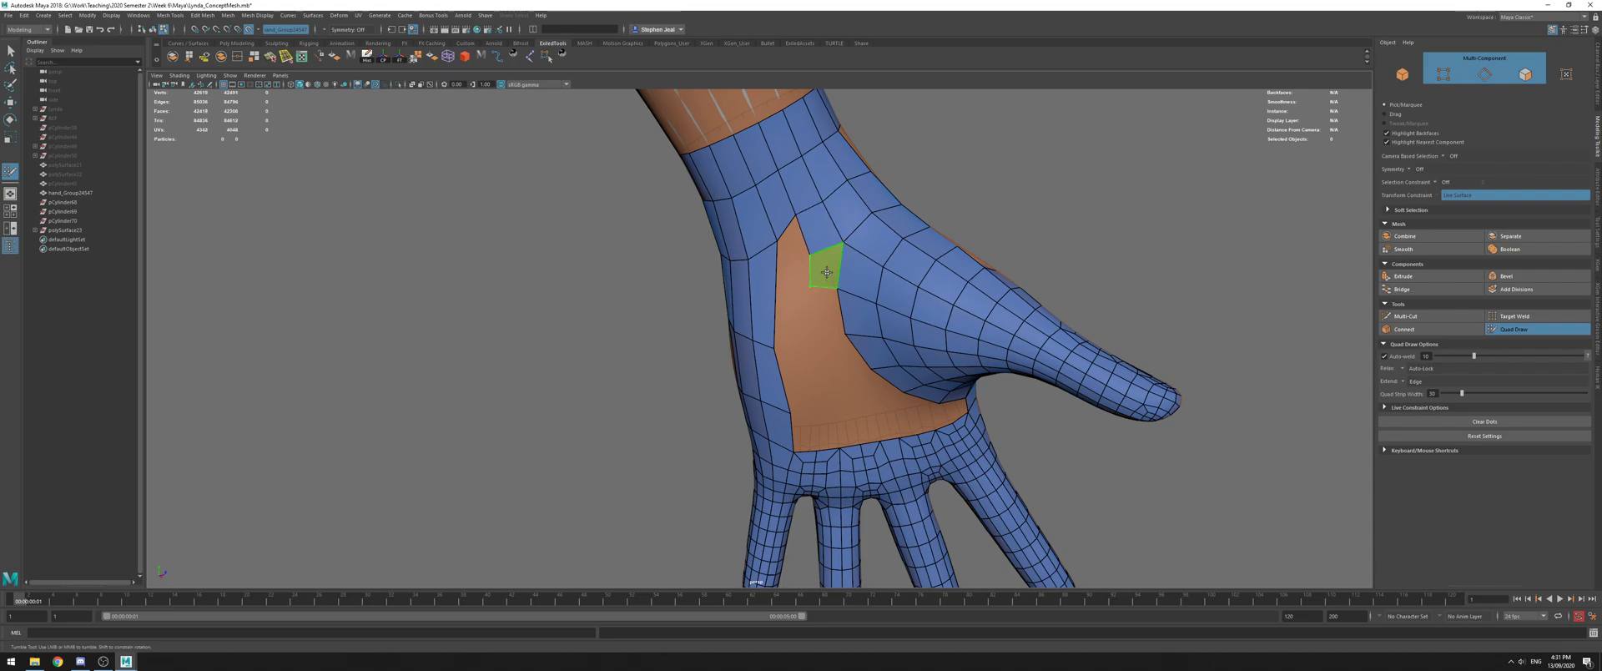
left_click(826, 273, "shift")
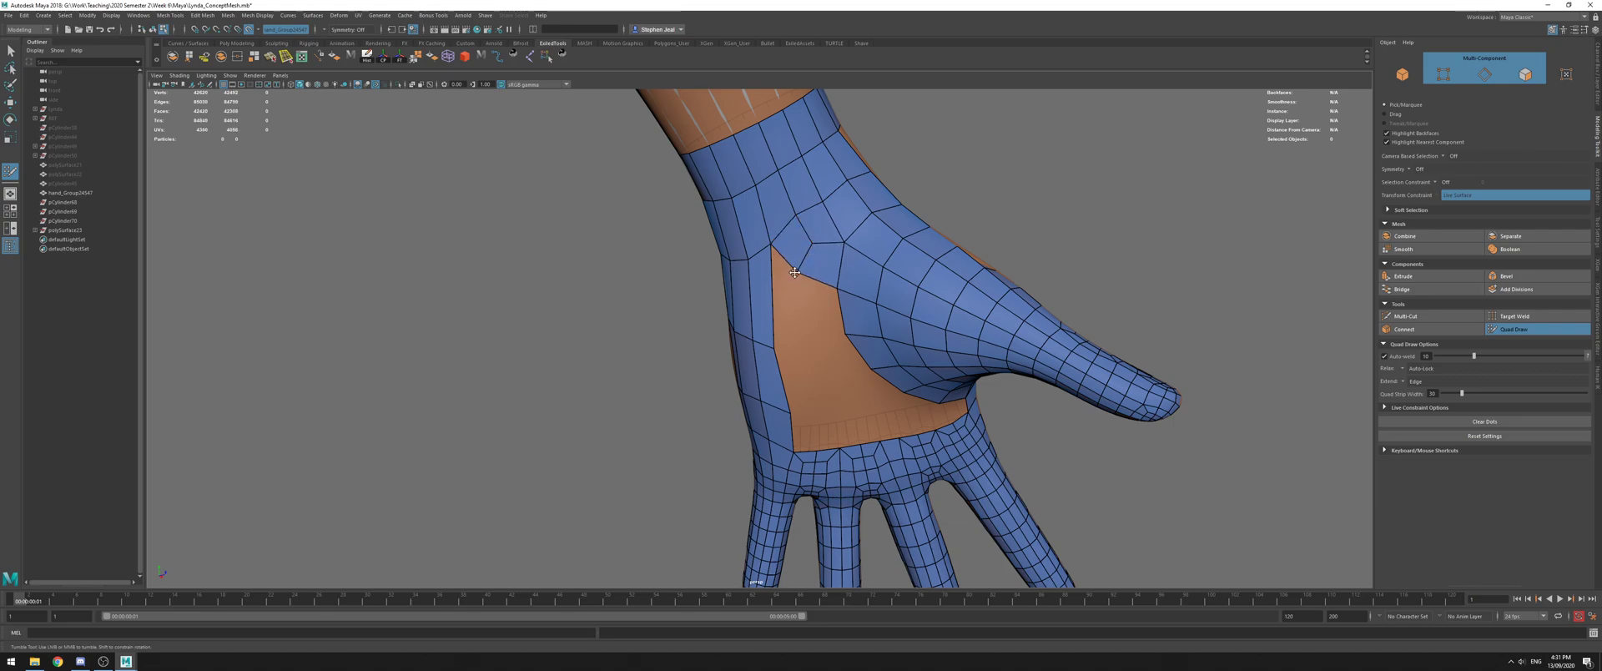
Insert an edge loop through the pinky-side palm strips and reposition vertices on the gap's border
left_click_drag(817, 281, 834, 319)
left_click(756, 304, "ctrl")
mouse_move(776, 287)
left_mouse_down()
mouse_move(780, 307)
mouse_move(827, 318)
mouse_move(806, 317)
mouse_move(814, 219)
mouse_move(800, 252)
left_mouse_up()
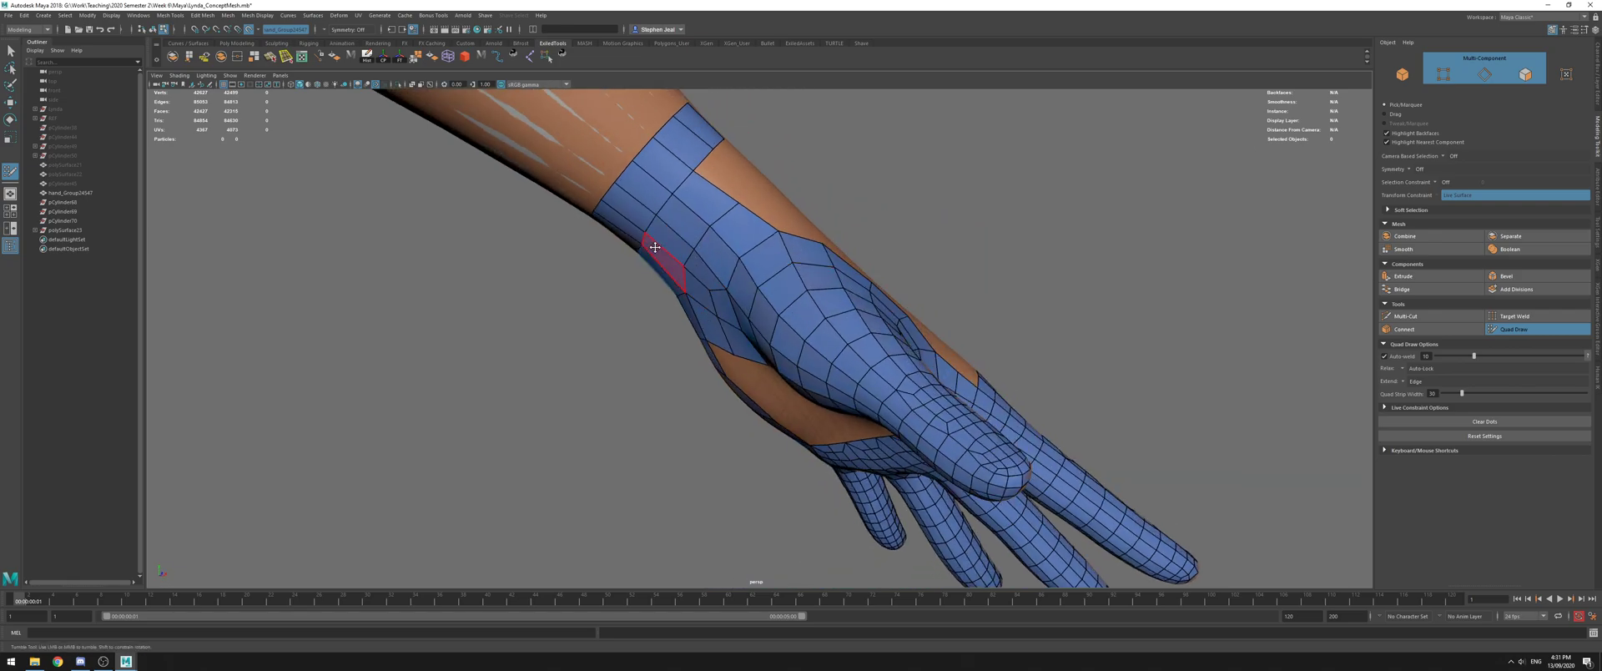
Examine the hand mesh's topology around the wrist and palm from the side, back and front
left_click_drag(640, 245, 867, 306, "alt")
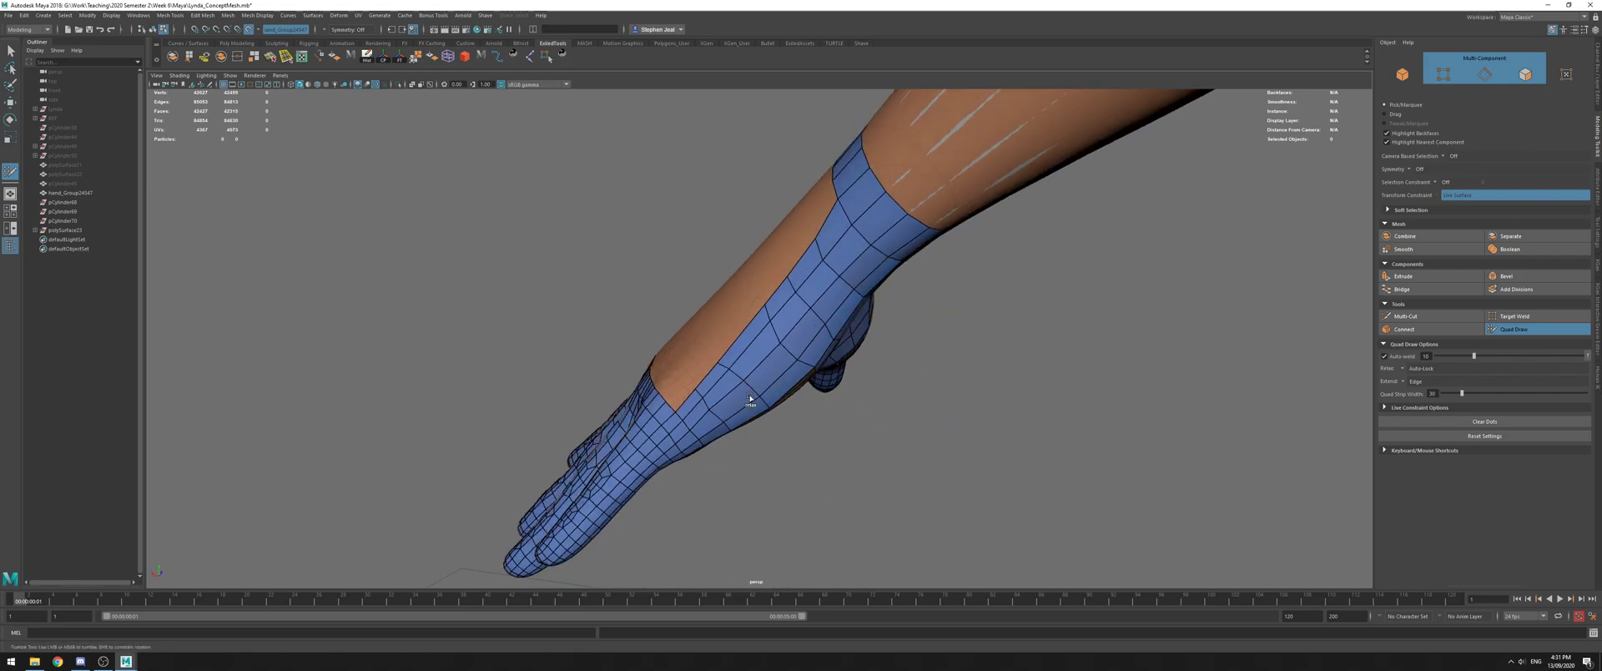
mouse_move(782, 376)
left_mouse_down("alt")
mouse_move(747, 386)
mouse_move(772, 352)
mouse_move(730, 360)
mouse_move(795, 345)
left_mouse_up("alt")
left_click_drag(757, 401, 864, 388, "alt")
middle_click_drag(864, 388, 684, 268, "alt")
right_click_drag(684, 269, 755, 279, "alt")
left_click_drag(755, 279, 714, 342, "alt")
right_click_drag(714, 342, 764, 351, "alt")
left_click_drag(763, 350, 781, 355, "alt")
middle_click_drag(780, 354, 851, 284, "alt")
mouse_move(852, 284)
left_mouse_down("alt")
mouse_move(880, 286)
mouse_move(771, 256)
mouse_move(789, 240)
mouse_move(799, 286)
mouse_move(715, 345)
left_mouse_up("alt")
Add more quads between the palm strip and the thumb base, adjusting the border vertices to narrow the gap
key("Tab")
left_click(752, 308)
left_click(764, 286, "shift")
key("Tab")
left_click_drag(635, 378, 696, 357, "alt")
key("Tab")
left_click_drag(735, 298, 727, 270)
left_click(724, 276)
left_click(780, 275, "shift")
left_click(685, 220, "shift")
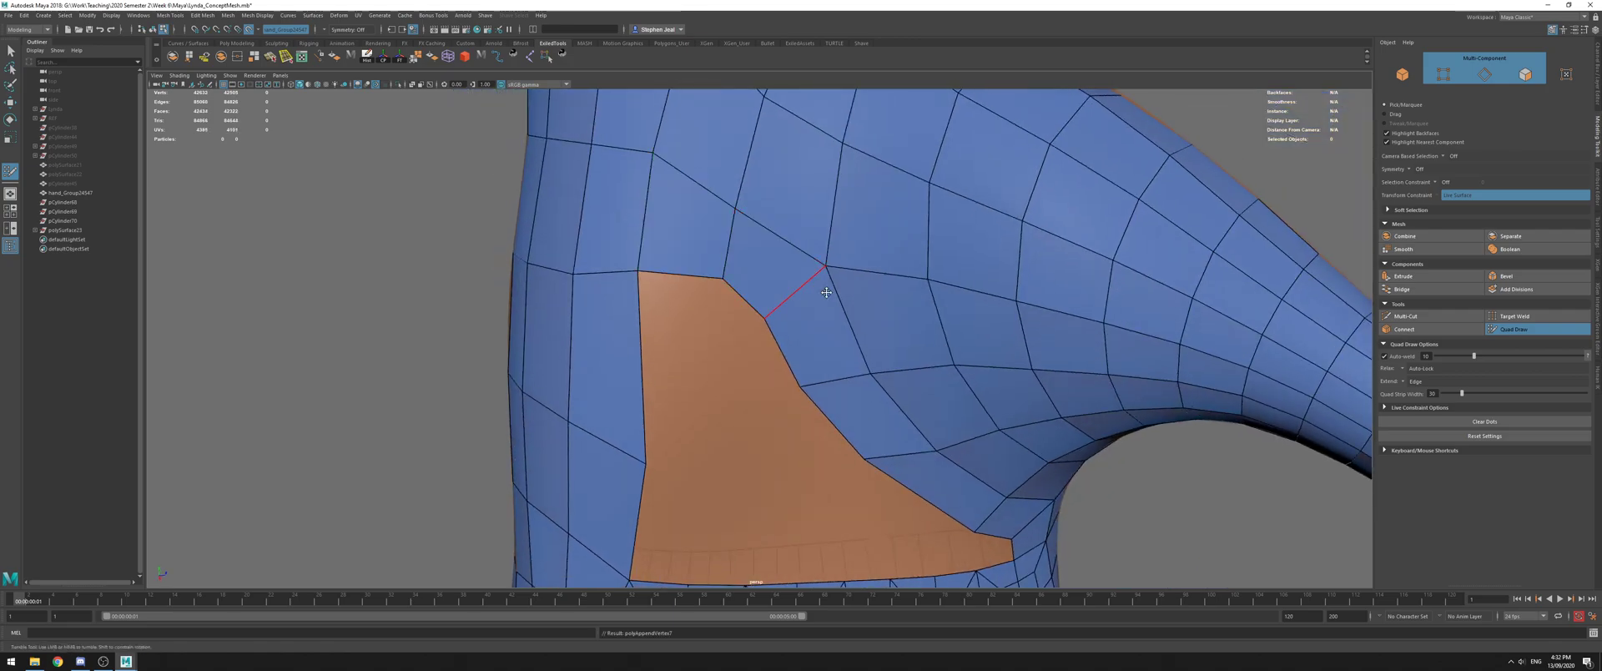
Relax the thumb-side border of the palm gap and fill its corner near the index finger with a quad
right_click_drag(993, 367, 743, 353, "alt")
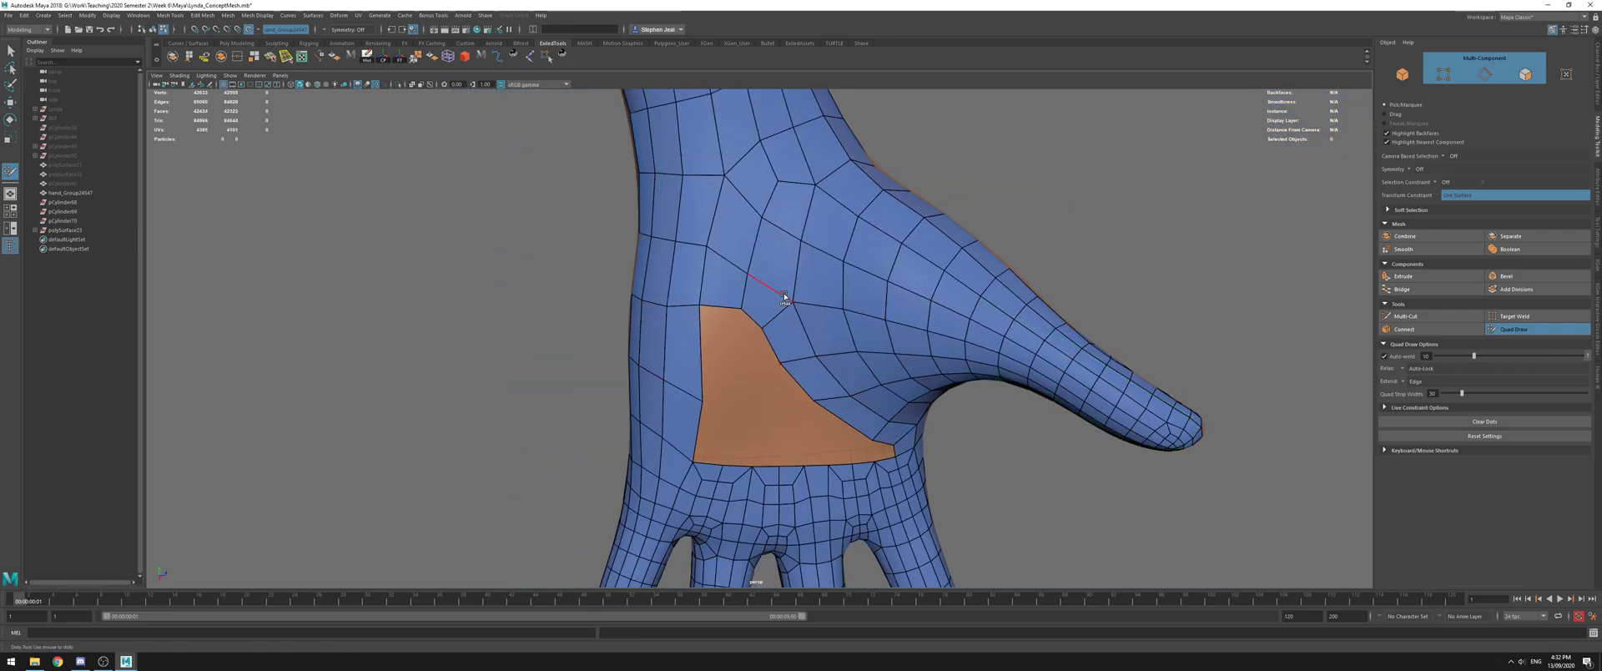
left_click_drag(785, 369, 858, 418, "shift")
middle_click_drag(859, 420, 828, 312, "alt")
right_click_drag(827, 312, 902, 329, "alt")
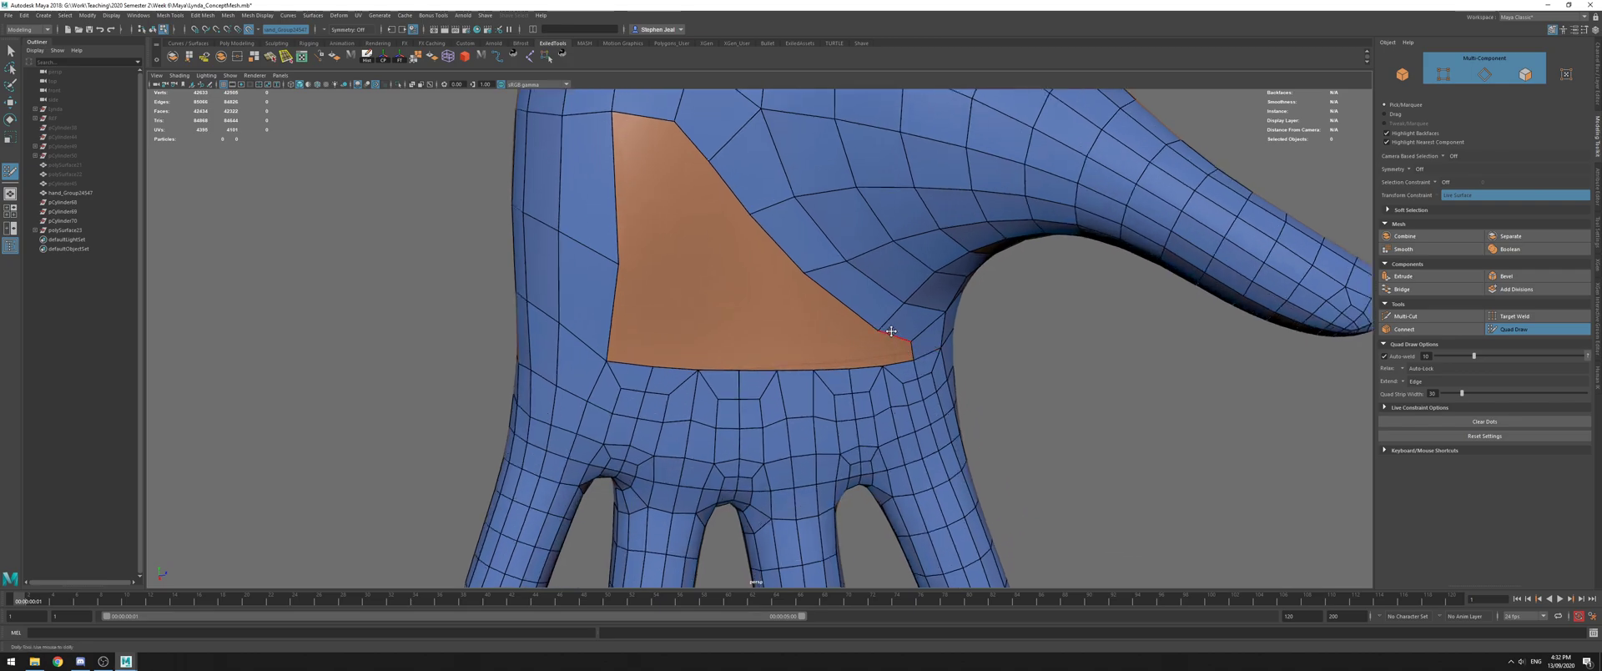
left_click(893, 351, "shift")
scroll(755, 306, "down", 2)
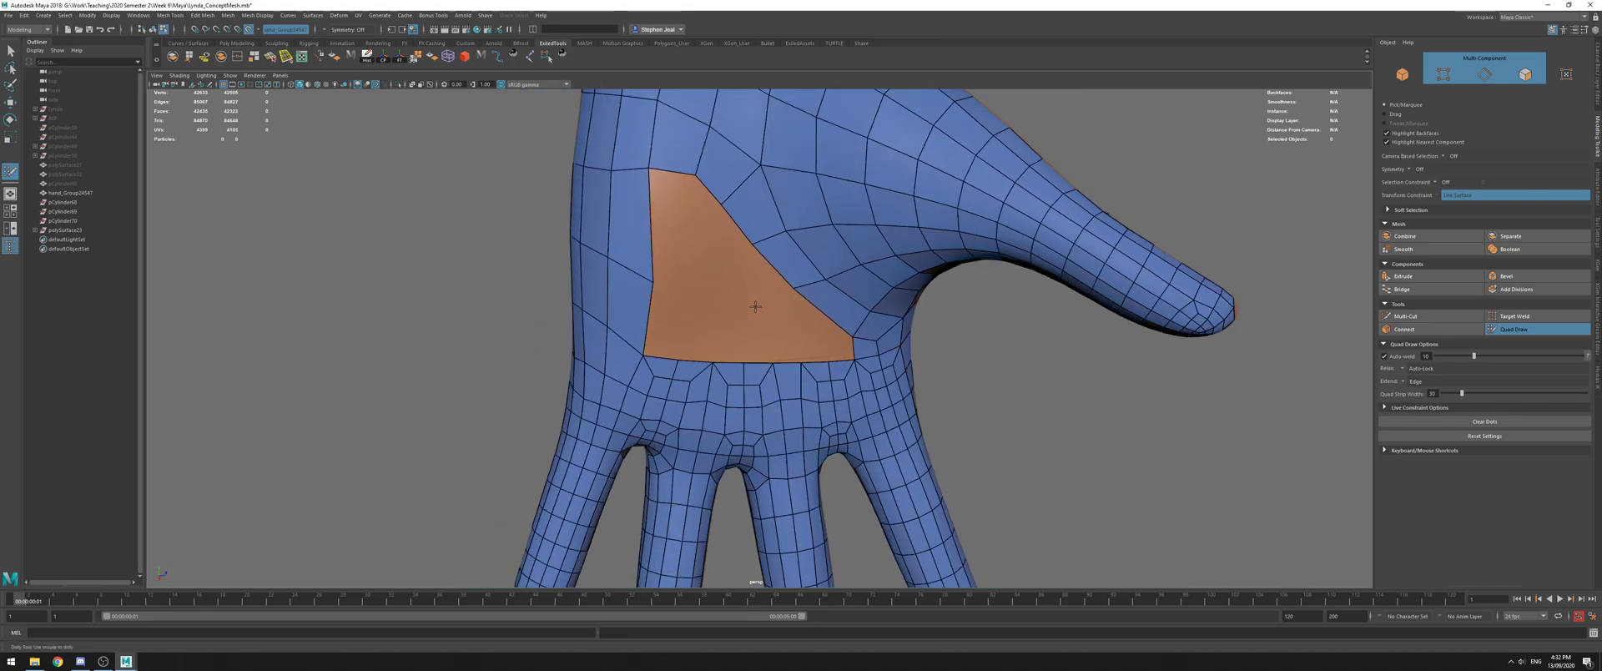
Fill a row of quads along the finger border of the palm gap and undo the stray relax stroke
left_click(687, 332, "shift")
left_click(714, 335, "shift")
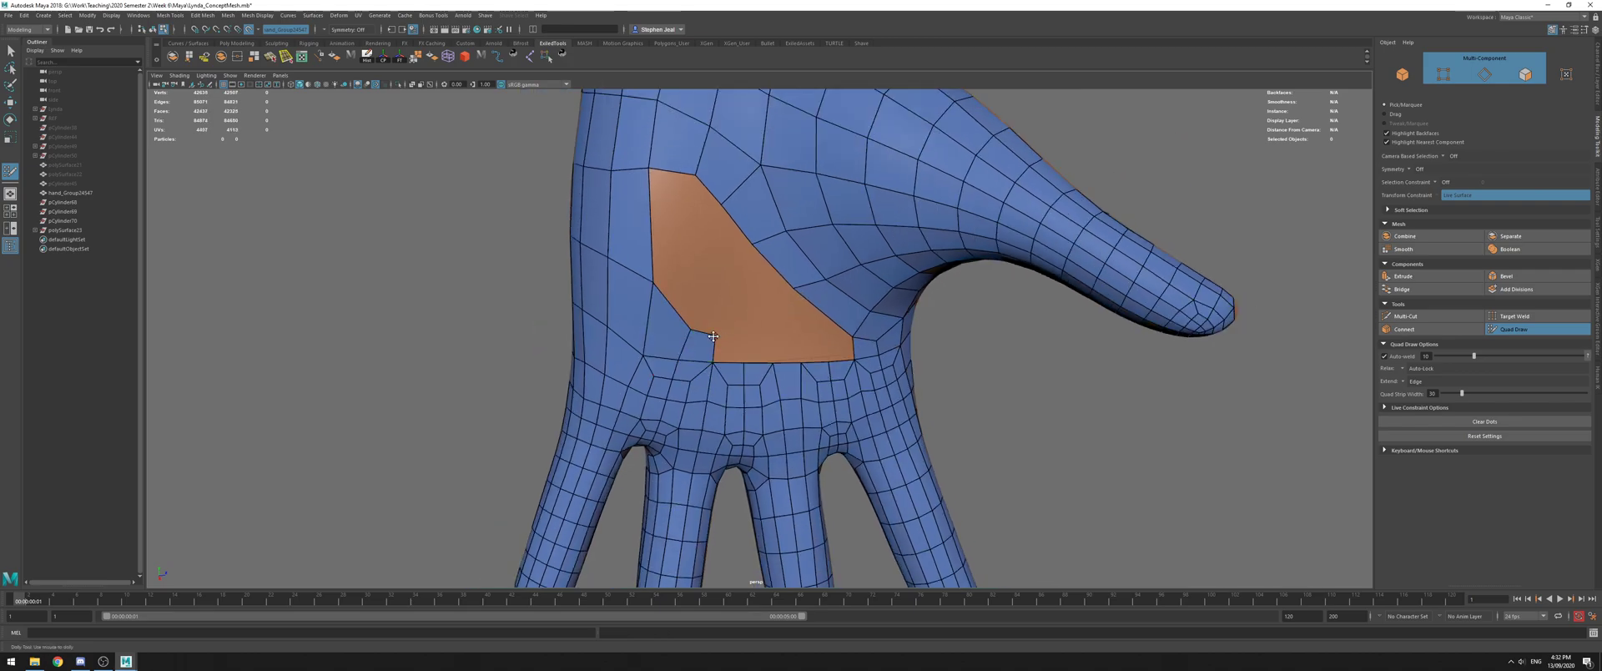
left_click(764, 353, "shift")
left_click(783, 354, "shift")
left_click(833, 349, "shift")
left_click_drag(709, 337, 671, 311, "shift")
key("ctrl+z")
Insert edge loops through the pinky-side strips and fill the adjoining column of quads in the palm
left_click(648, 230, "ctrl")
left_click_drag(655, 254, 711, 271, "ctrl")
left_click(692, 310, "shift")
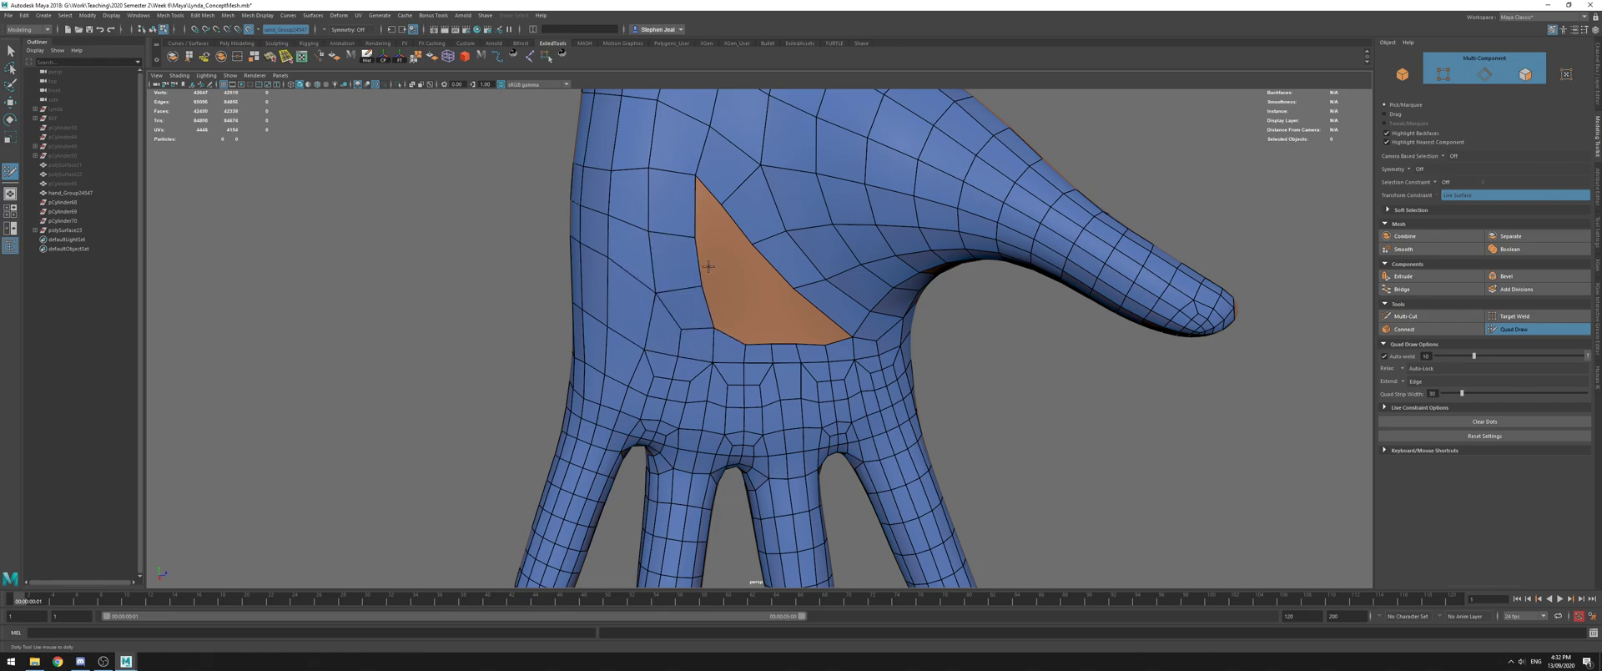
Fill the next lengthwise column of palm quads beside the thumb base and reposition its inner vertex
left_click(711, 221, "shift")
left_click_drag(721, 245, 746, 291)
left_click(735, 321, "shift")
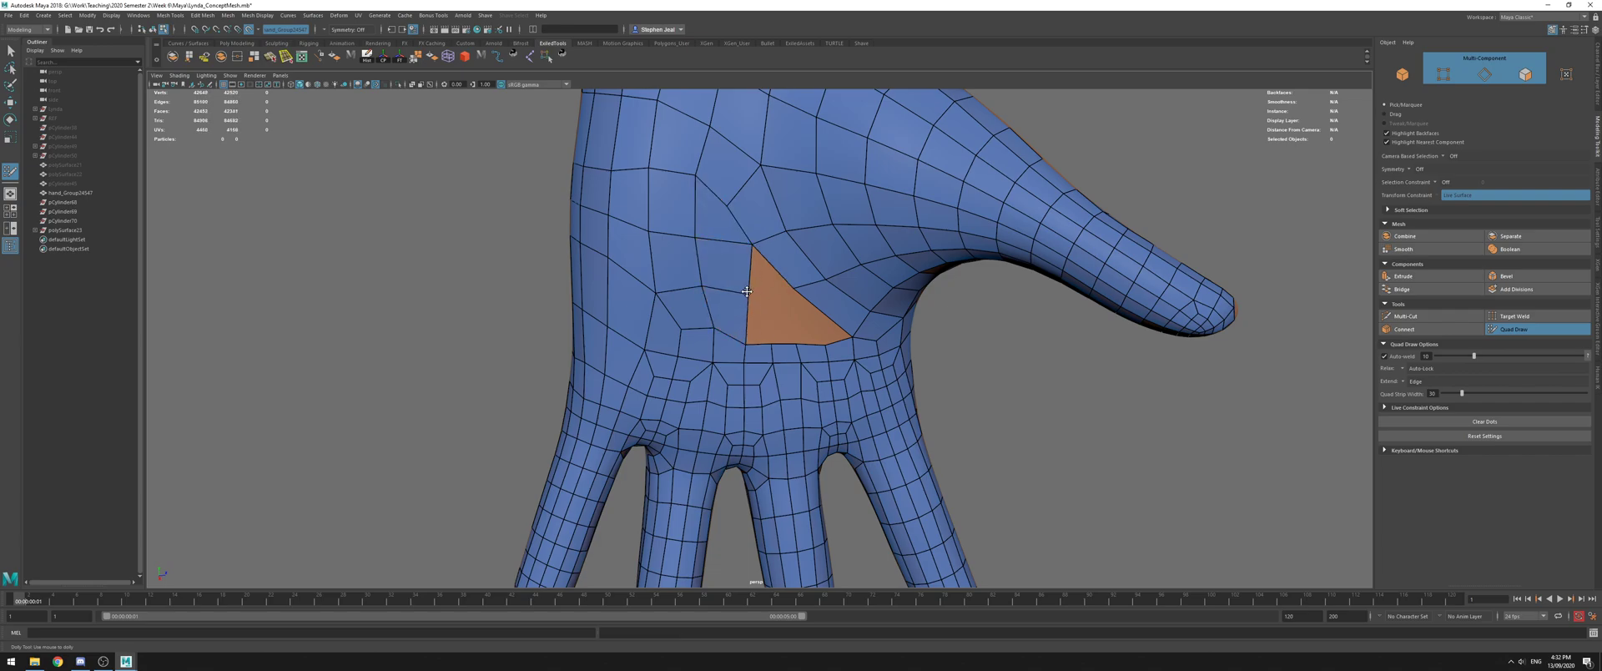
Close the remaining triangular palm gap with quads and even out its interior vertex
left_click(769, 304, "shift")
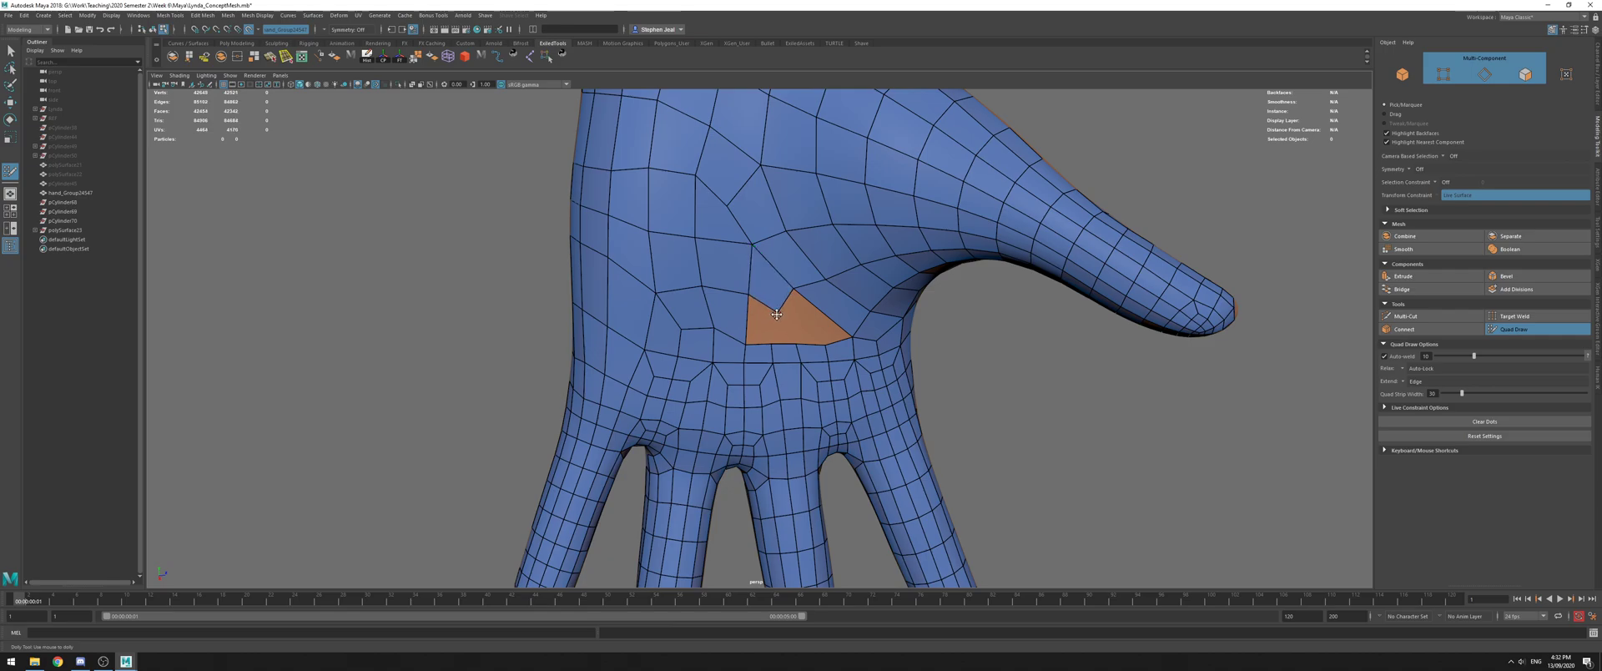
scroll(777, 315, "up", 2)
left_click(766, 321, "shift")
mouse_move(779, 326)
left_mouse_down()
mouse_move(865, 338)
mouse_move(759, 318)
left_mouse_up()
left_click(818, 330, "shift")
left_click(855, 328, "shift")
right_click_drag(701, 302, 642, 281, "alt")
scroll(641, 281, "down", 3)
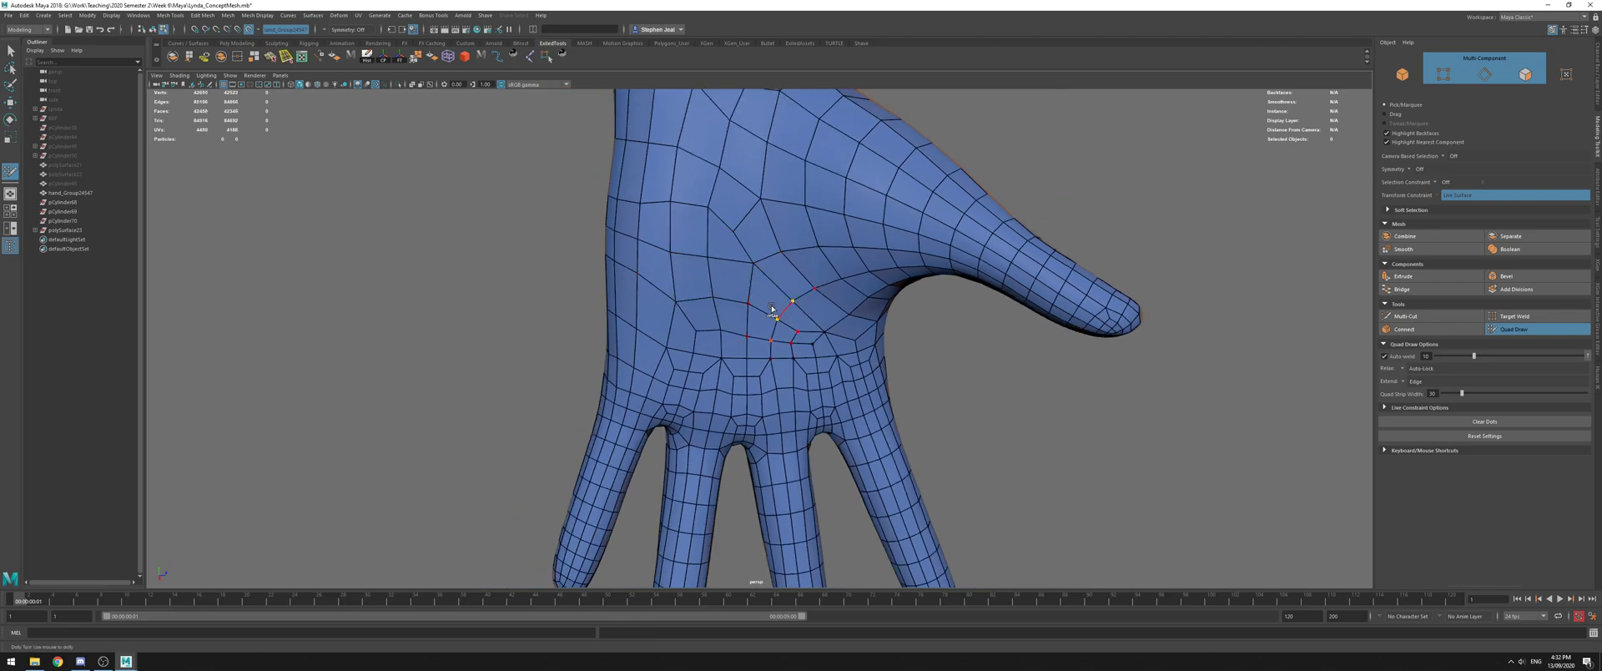
Extend quads from the finger border on the back of the hand above the ring-pinky gap and fill both sides
left_click_drag(734, 217, 704, 265, "alt")
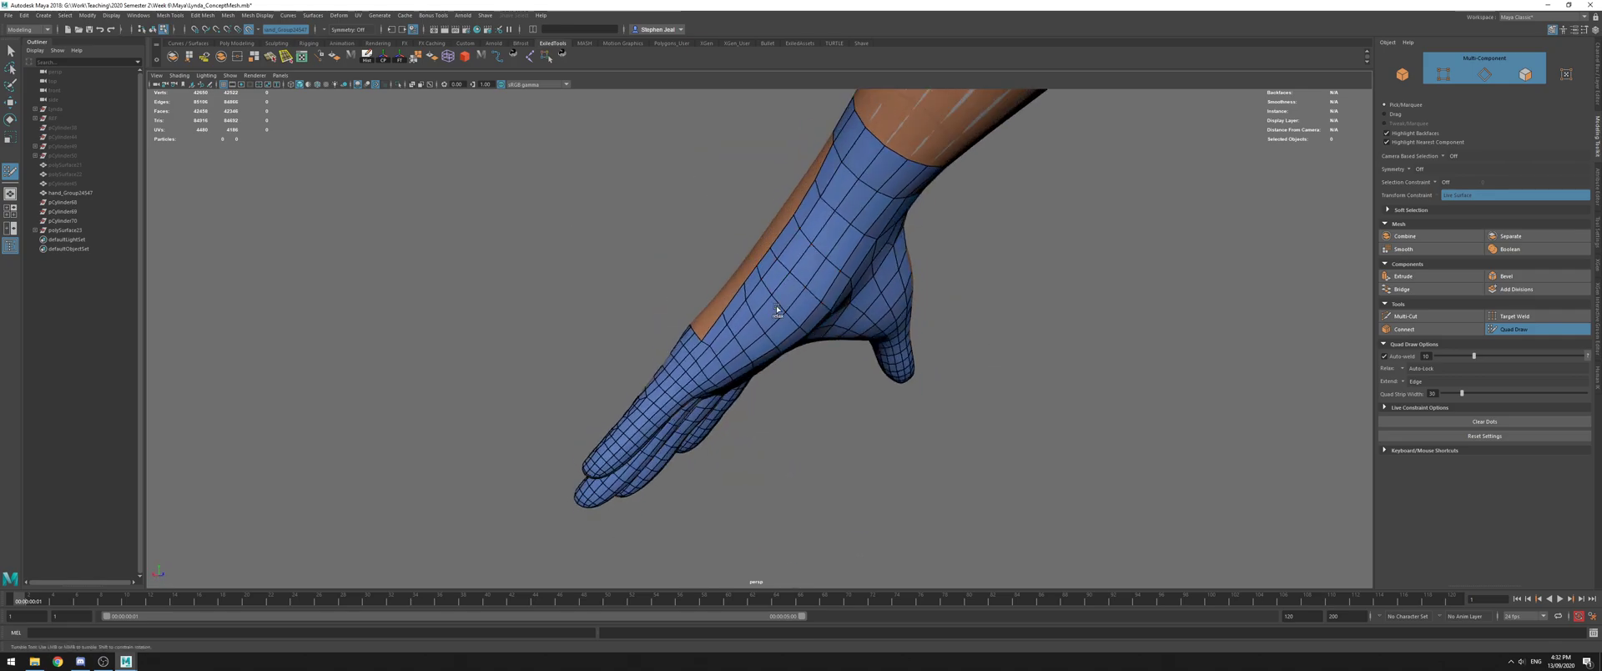
left_click_drag(815, 321, 753, 276, "alt")
left_click_drag(710, 212, 780, 188, "alt")
right_click_drag(730, 309, 583, 259, "alt")
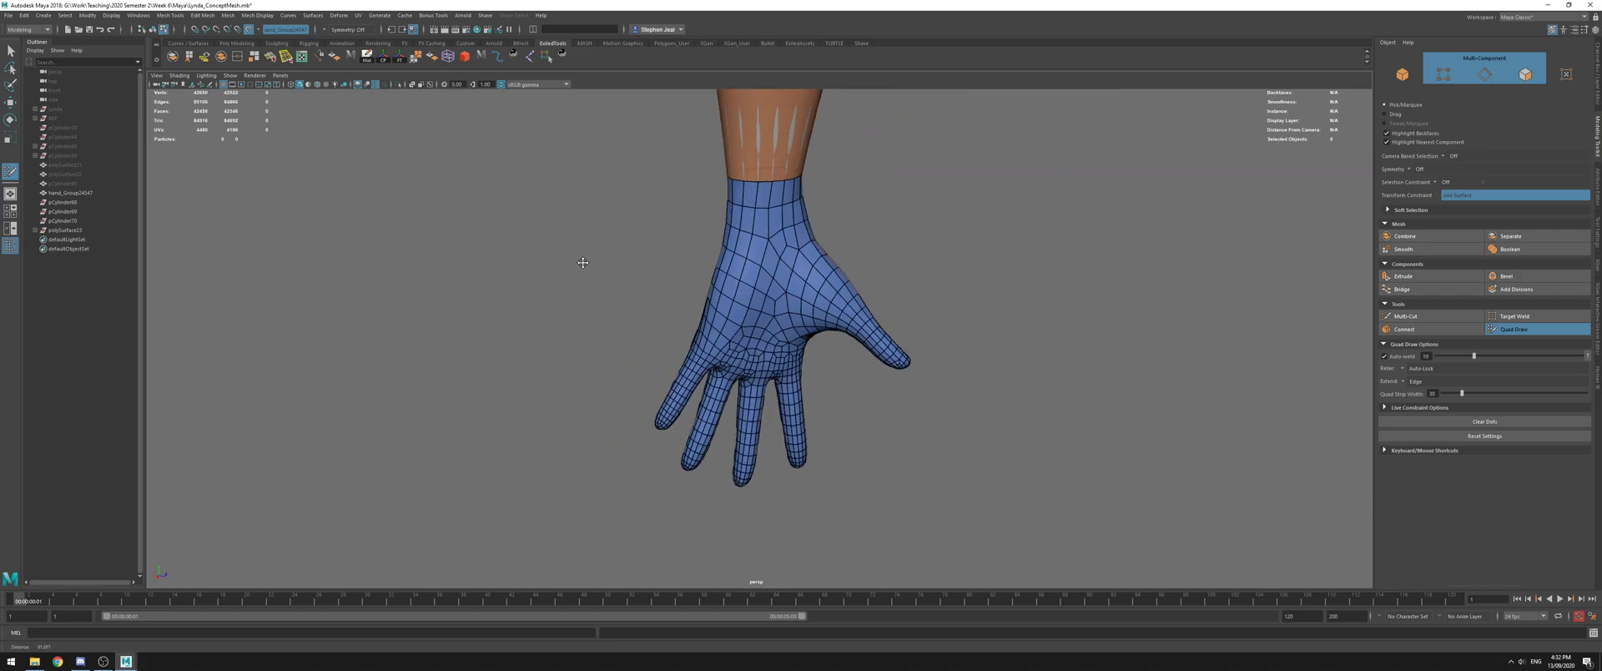
left_click_drag(583, 259, 795, 308, "alt")
right_click_drag(795, 308, 839, 315, "alt")
mouse_move(647, 280)
left_mouse_down("alt")
mouse_move(729, 256)
mouse_move(709, 240)
mouse_move(627, 277)
left_mouse_up("alt")
right_click_drag(681, 321, 845, 386, "alt")
mouse_move(891, 399)
left_mouse_down()
mouse_move(898, 365)
mouse_move(874, 364)
left_mouse_up()
middle_click_drag(897, 365, 904, 337)
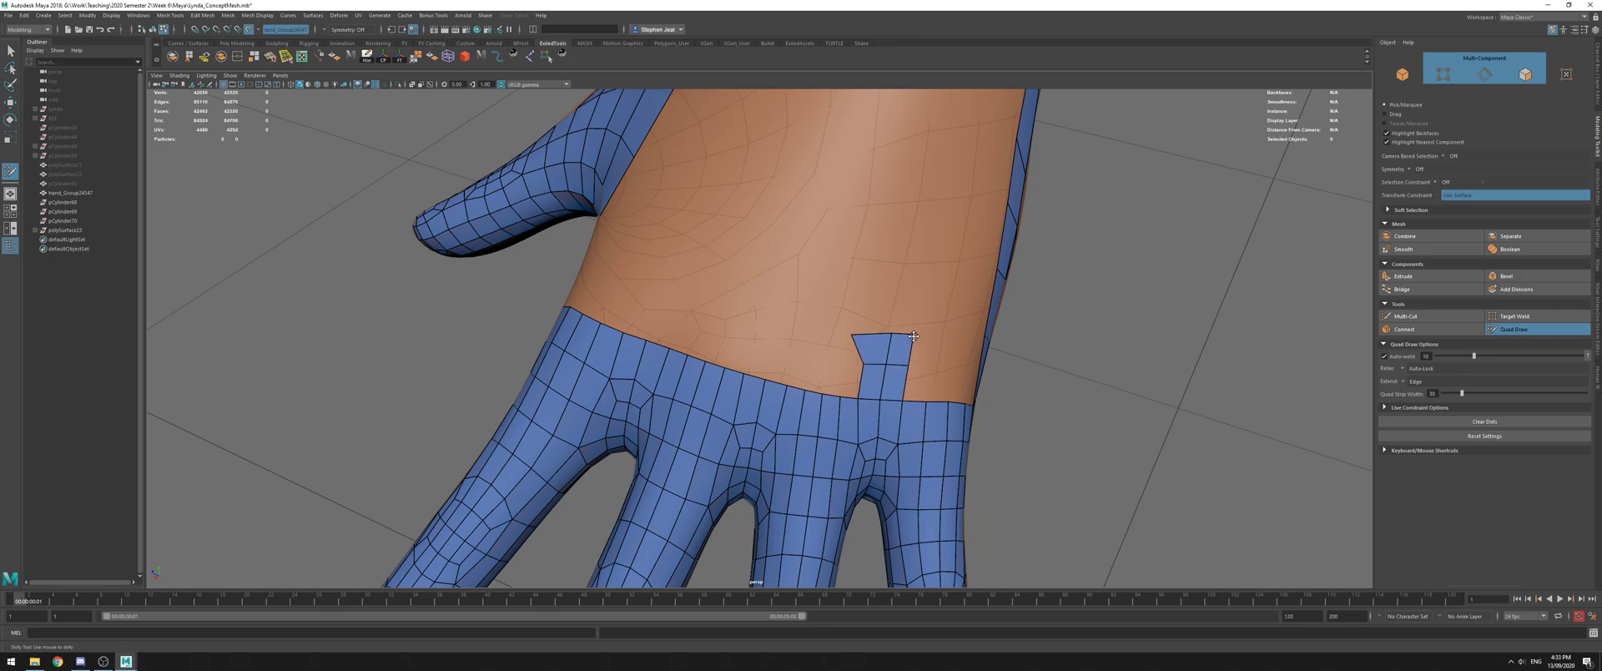
key("ctrl+z")
left_click(915, 368, "shift")
left_click(850, 370, "shift")
Build a matching quad patch on the back of the hand above the middle-ring finger gap
left_click_drag(730, 348, 831, 317, "alt")
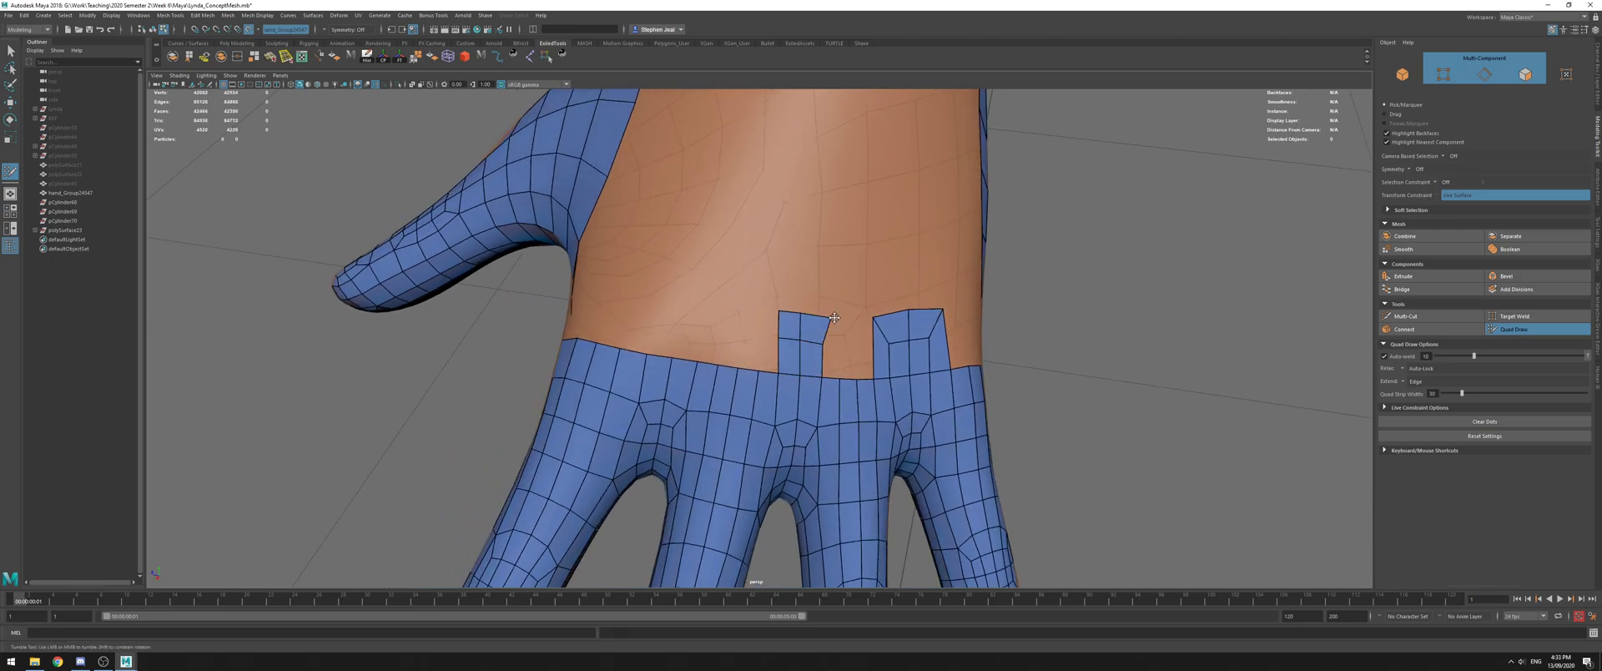
left_click(831, 347, "shift")
left_click_drag(779, 311, 761, 320)
Build a third quad patch above the index-middle finger gap, filling its sides and adjusting its corner vertices
mouse_move(678, 360)
left_mouse_down()
mouse_move(693, 302)
mouse_move(719, 312)
left_mouse_up()
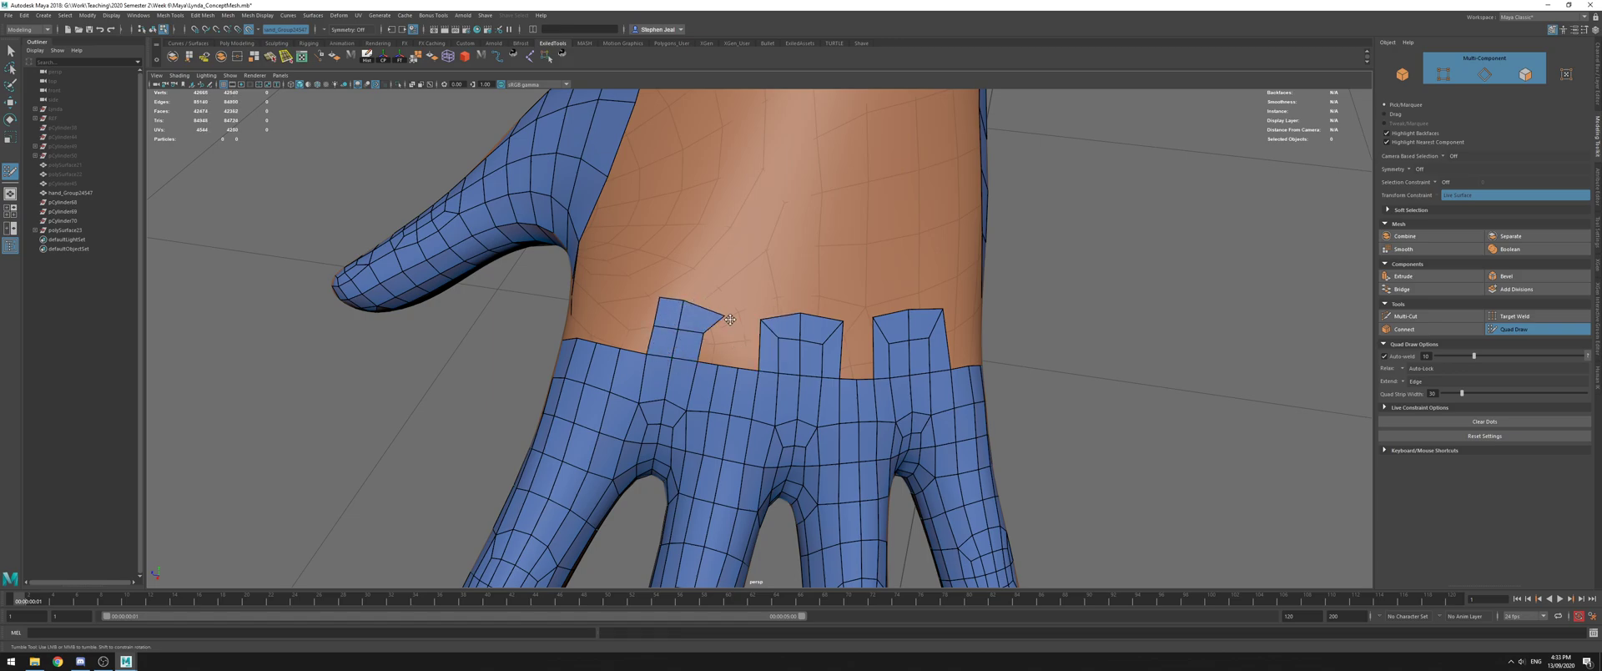
left_click(707, 350, "shift")
key("ctrl+z")
left_click_drag(655, 298, 636, 301)
left_click(645, 319, "shift")
left_click_drag(727, 321, 728, 316)
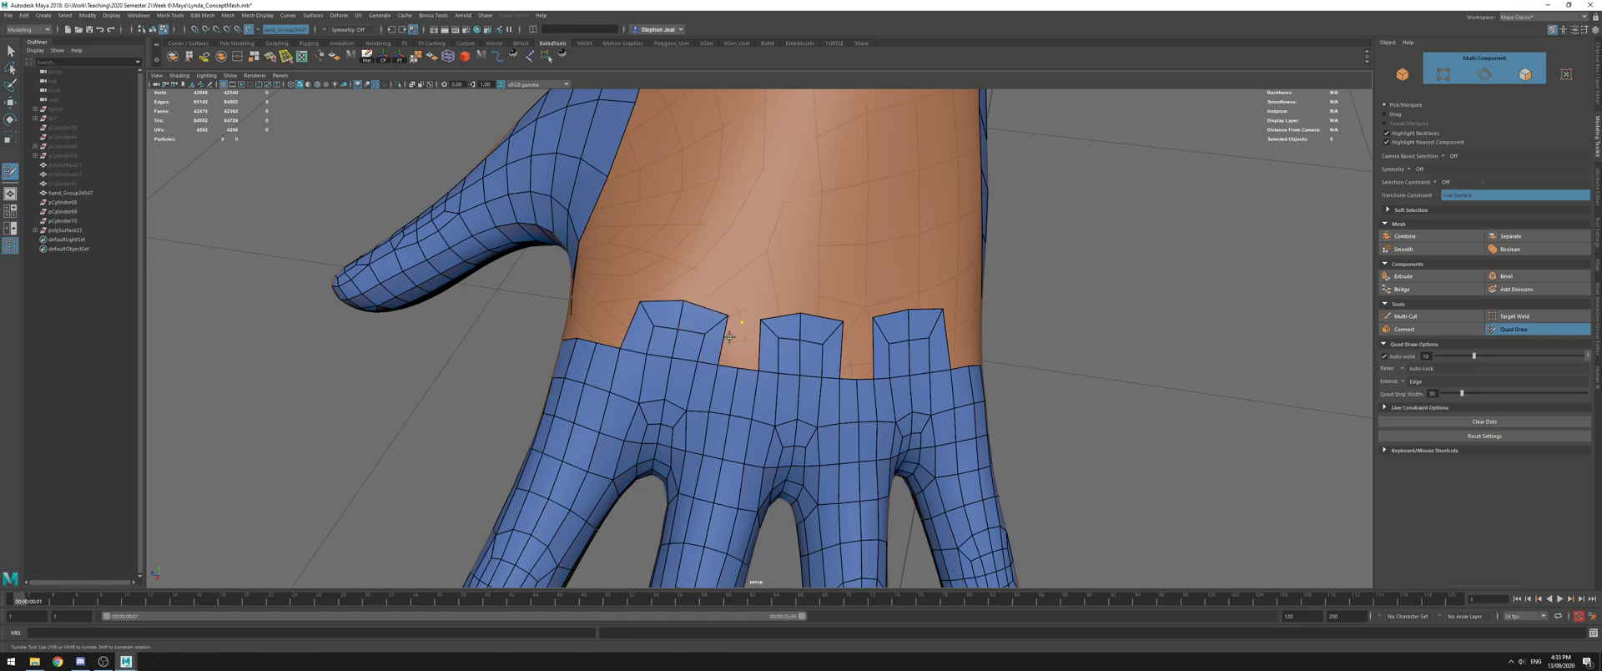
Fill the gaps between the three knuckle patches with quads to form a continuous row
left_click(751, 339, "shift")
left_click(753, 341, "shift")
left_click(849, 339, "shift")
key("ctrl+z")
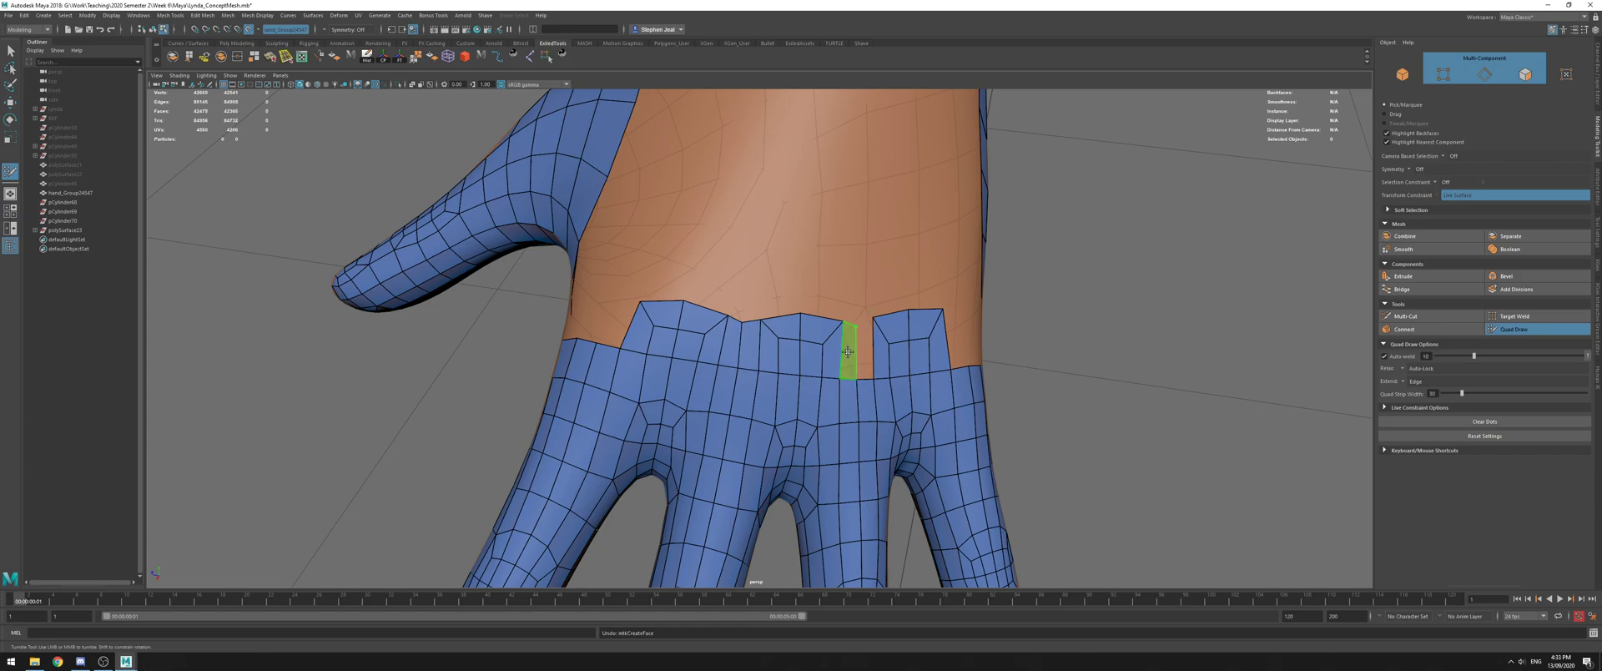
left_click(864, 343, "shift")
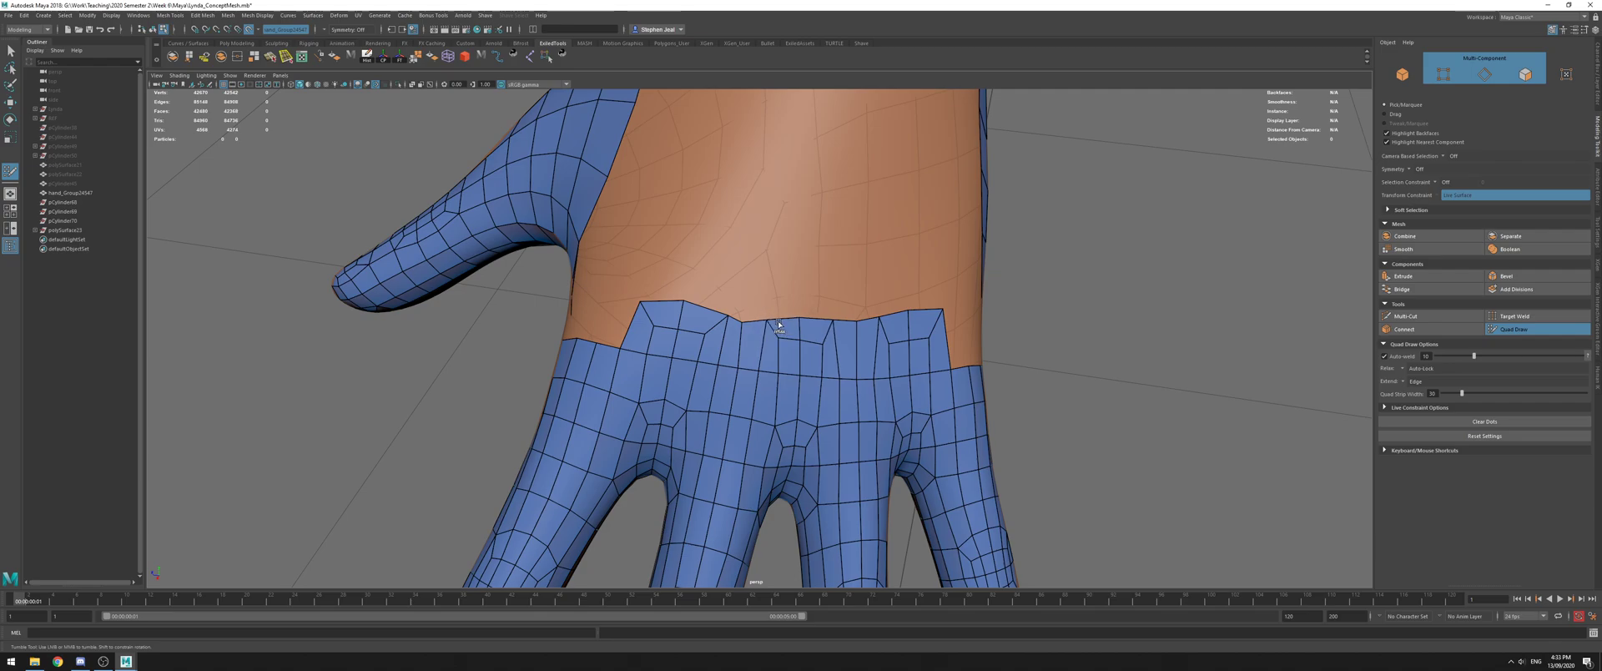
Extend the knuckle row over the index finger side and move its corner vertex to meet the thumb web
left_click_drag(801, 321, 754, 318, "alt")
middle_click_drag(674, 379, 667, 332)
left_click_drag(655, 339, 639, 346)
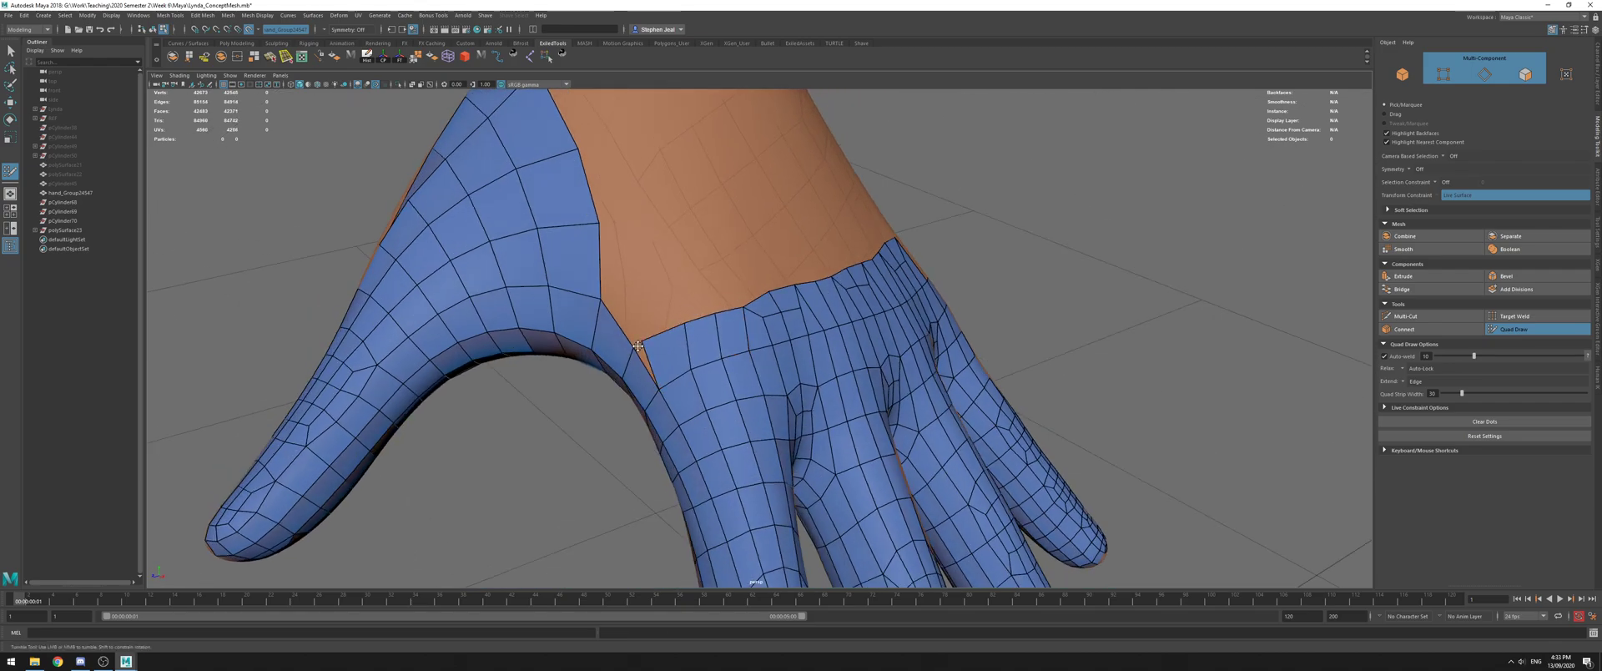
left_click_drag(731, 307, 807, 301, "alt")
left_click_drag(804, 386, 868, 343)
Undo the last extension and extend a new row of quads along the thumb base's border on the back of the hand
mouse_move(797, 313)
left_mouse_down("alt")
mouse_move(731, 296)
mouse_move(845, 267)
mouse_move(739, 337)
mouse_move(767, 310)
left_mouse_up("alt")
key("Tab")
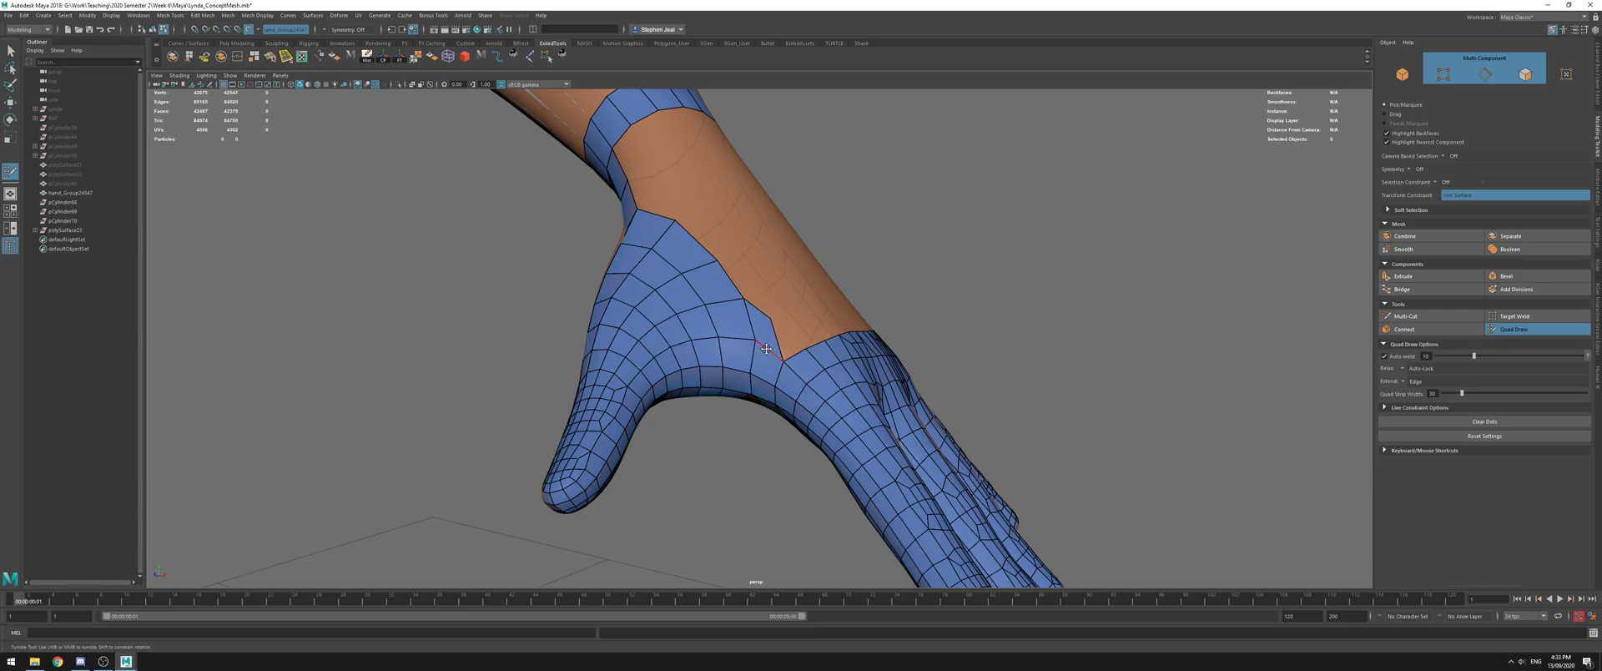
key("ctrl+z")
left_click_drag(785, 306, 706, 248)
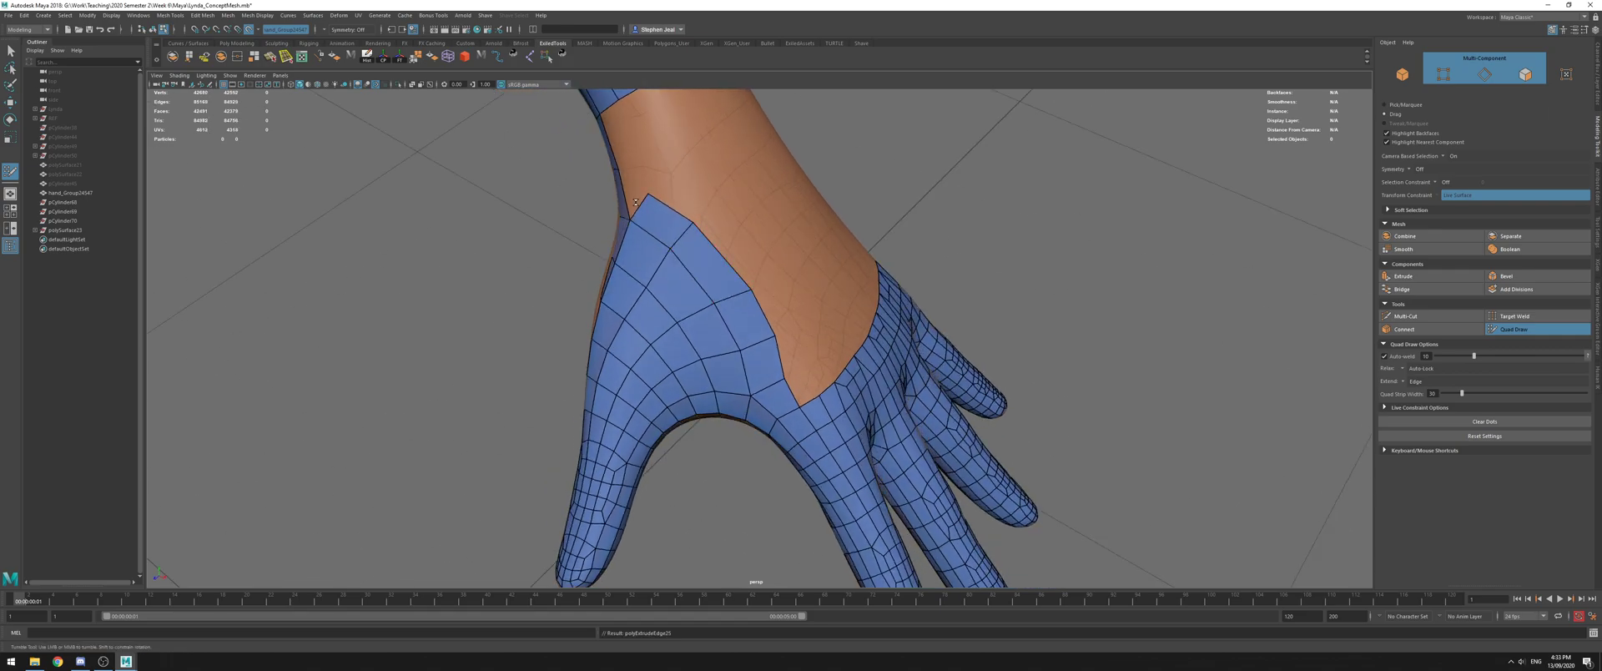
middle_click_drag(674, 200, 707, 248, "alt")
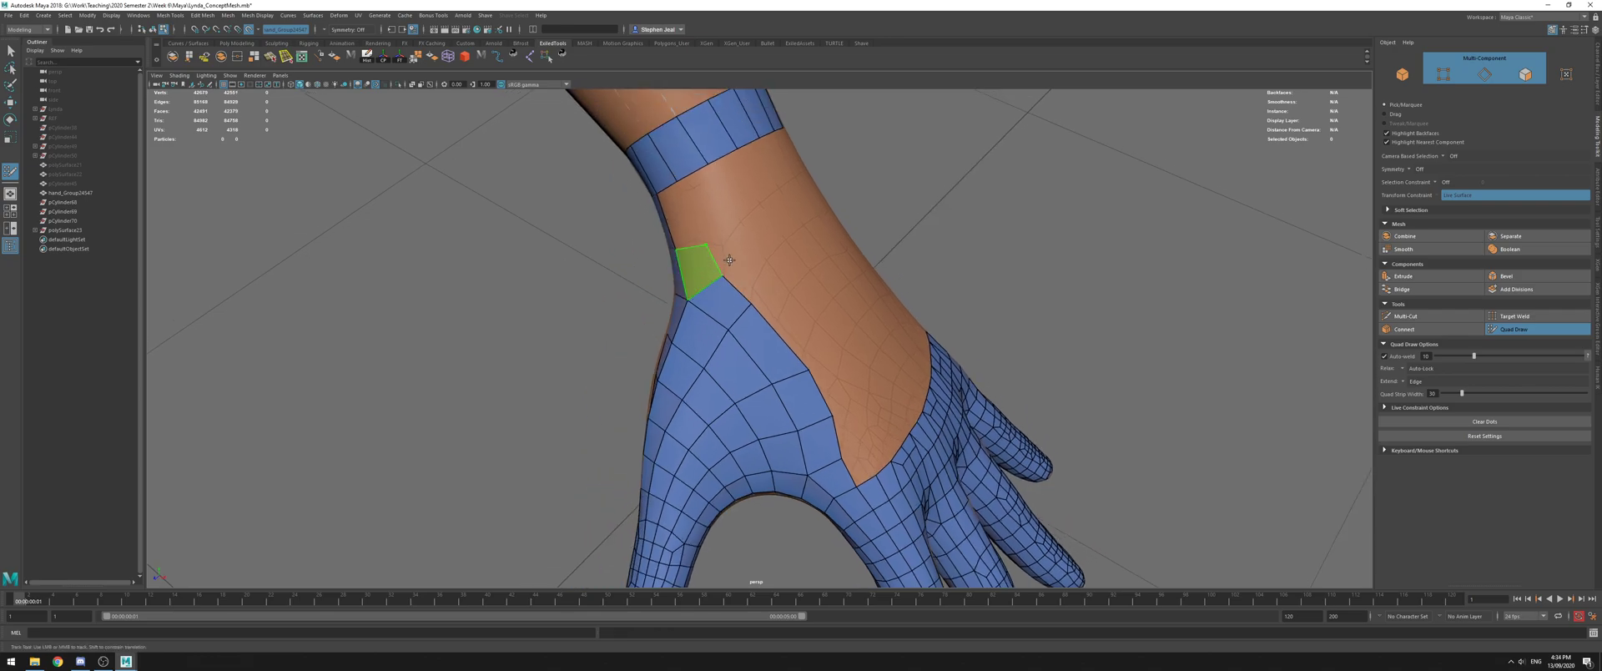
Fill the gap between the thumb base and the wrist band with quads along the side of the hand
left_click(730, 258, "shift")
left_click(709, 210, "shift")
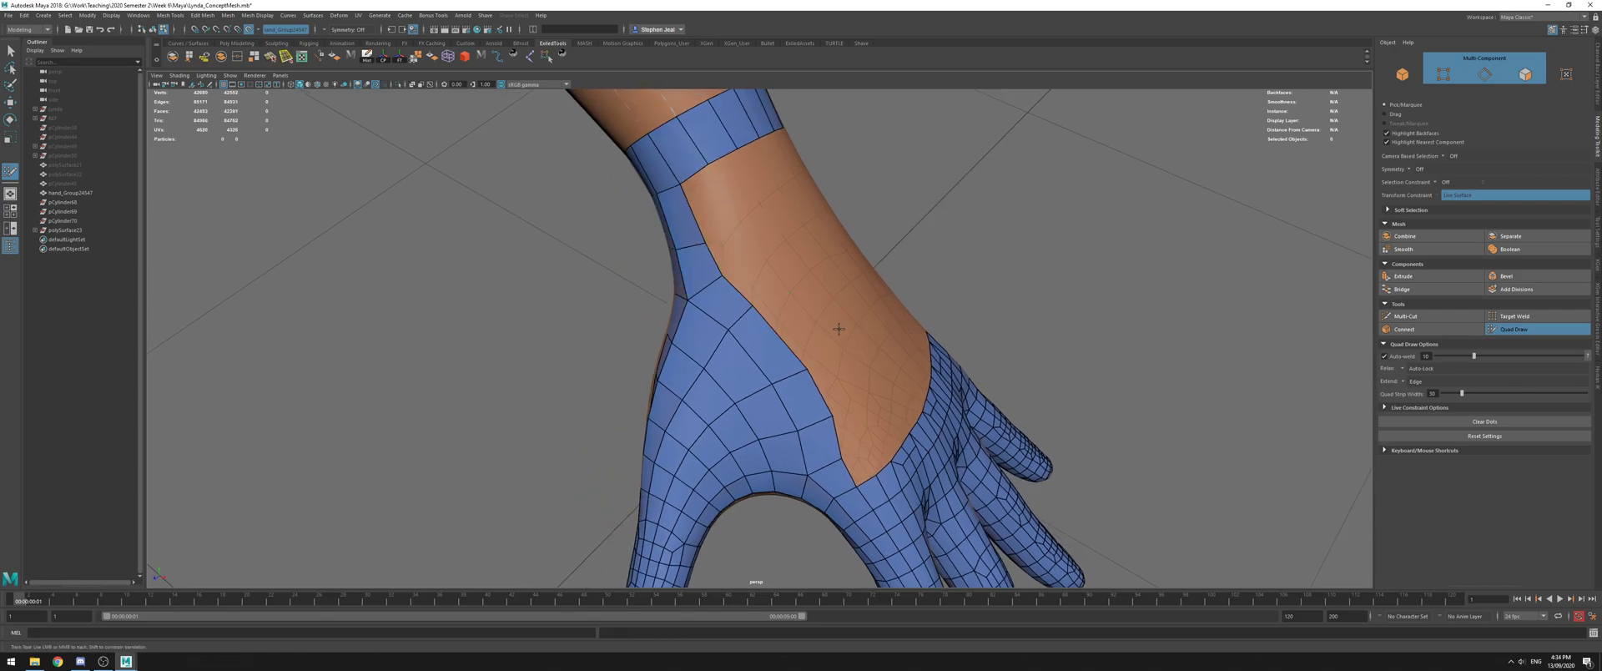
mouse_move(692, 299)
left_mouse_down("alt")
mouse_move(634, 276)
mouse_move(692, 337)
mouse_move(663, 305)
mouse_move(701, 309)
left_mouse_up("alt")
middle_click_drag(701, 309, 714, 282, "alt")
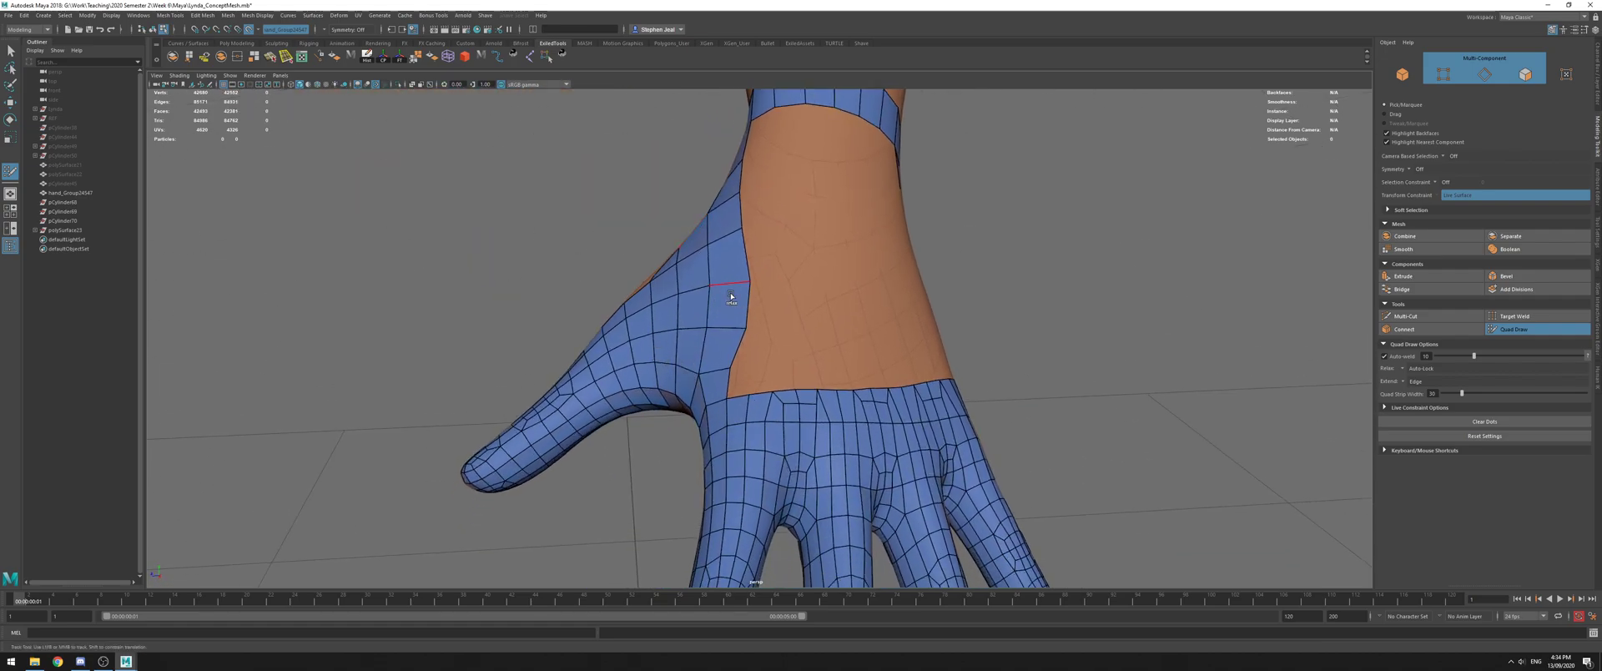
Extend the wrist band with new rows of quads down over the back of the hand
left_click_drag(856, 222, 719, 283, "alt")
left_click_drag(835, 267, 873, 264, "alt")
middle_click_drag(873, 263, 796, 306, "alt")
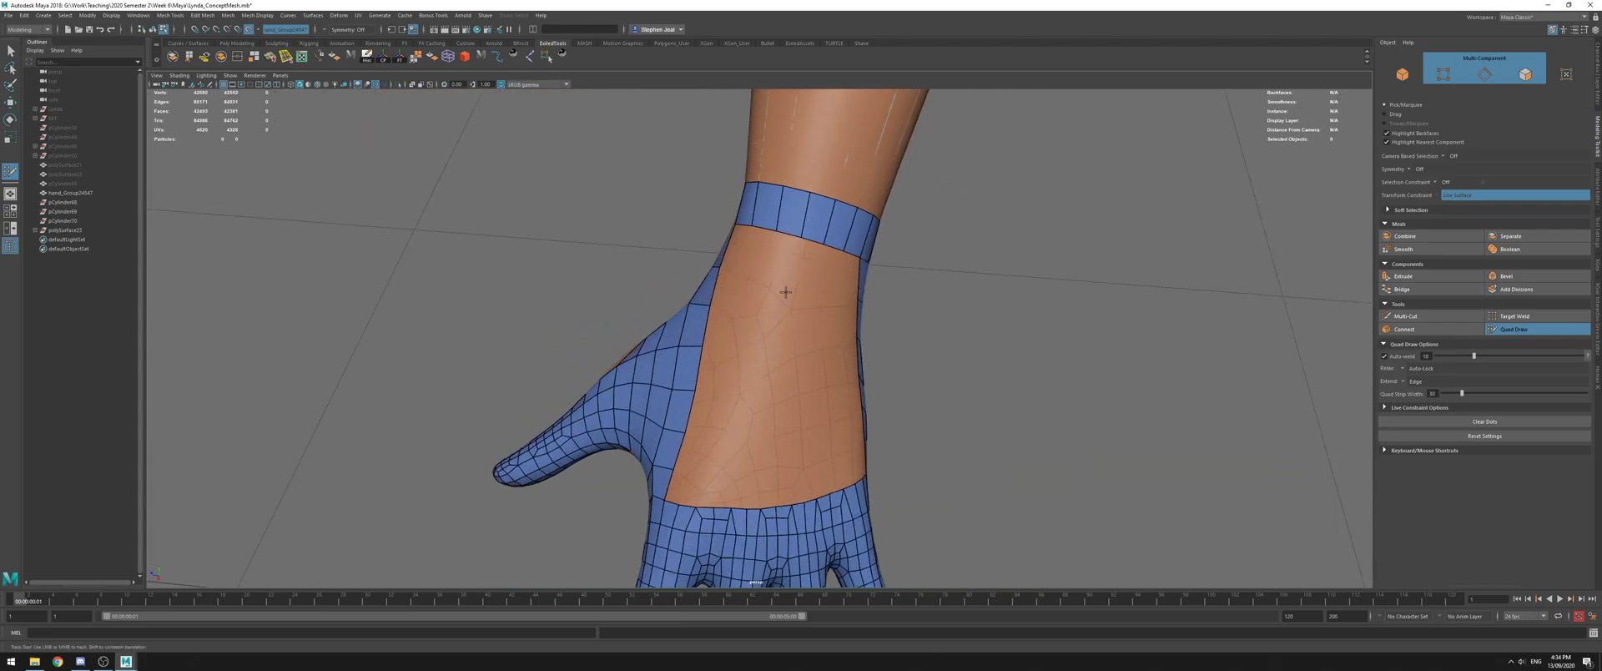
left_click_drag(793, 241, 786, 282, "ctrl+shift")
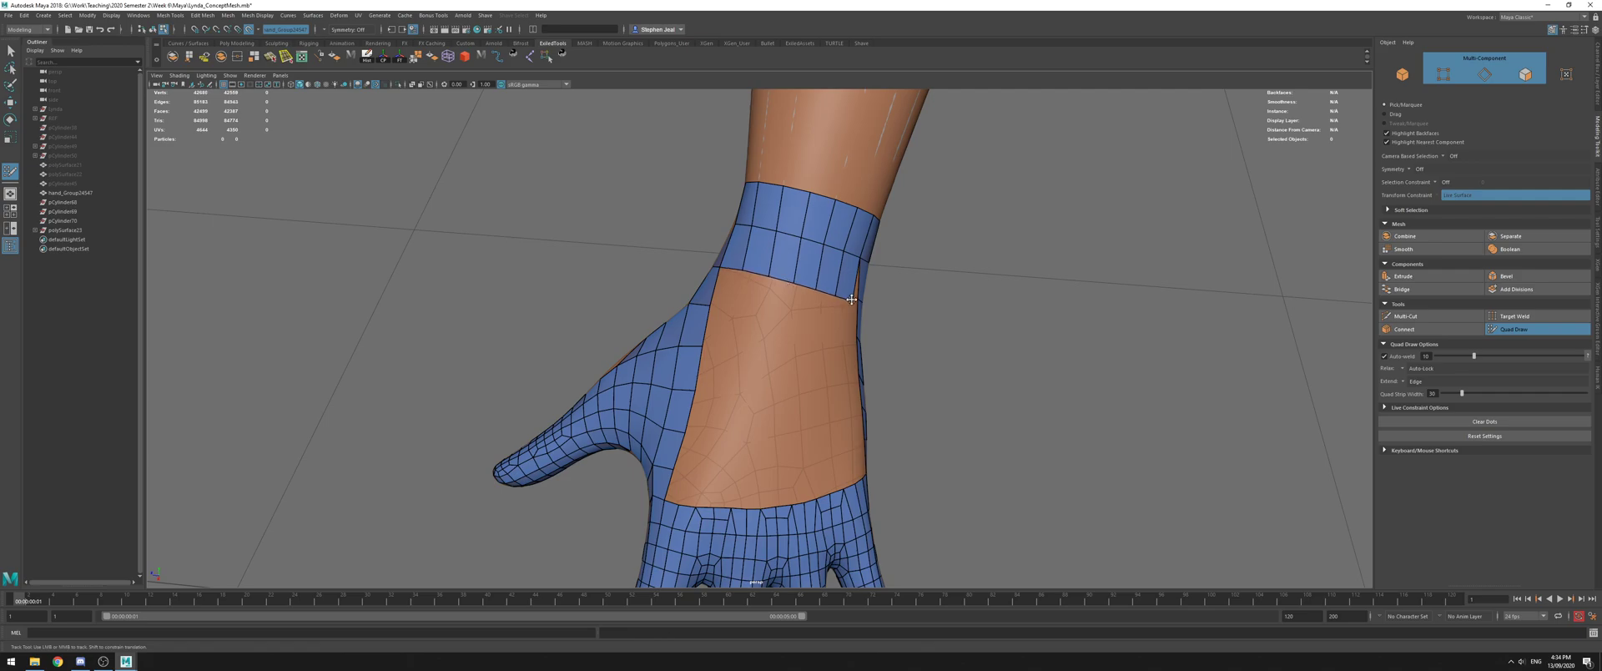
mouse_move(819, 327)
left_mouse_down("ctrl+shift")
mouse_move(852, 388)
mouse_move(817, 382)
left_mouse_up("ctrl+shift")
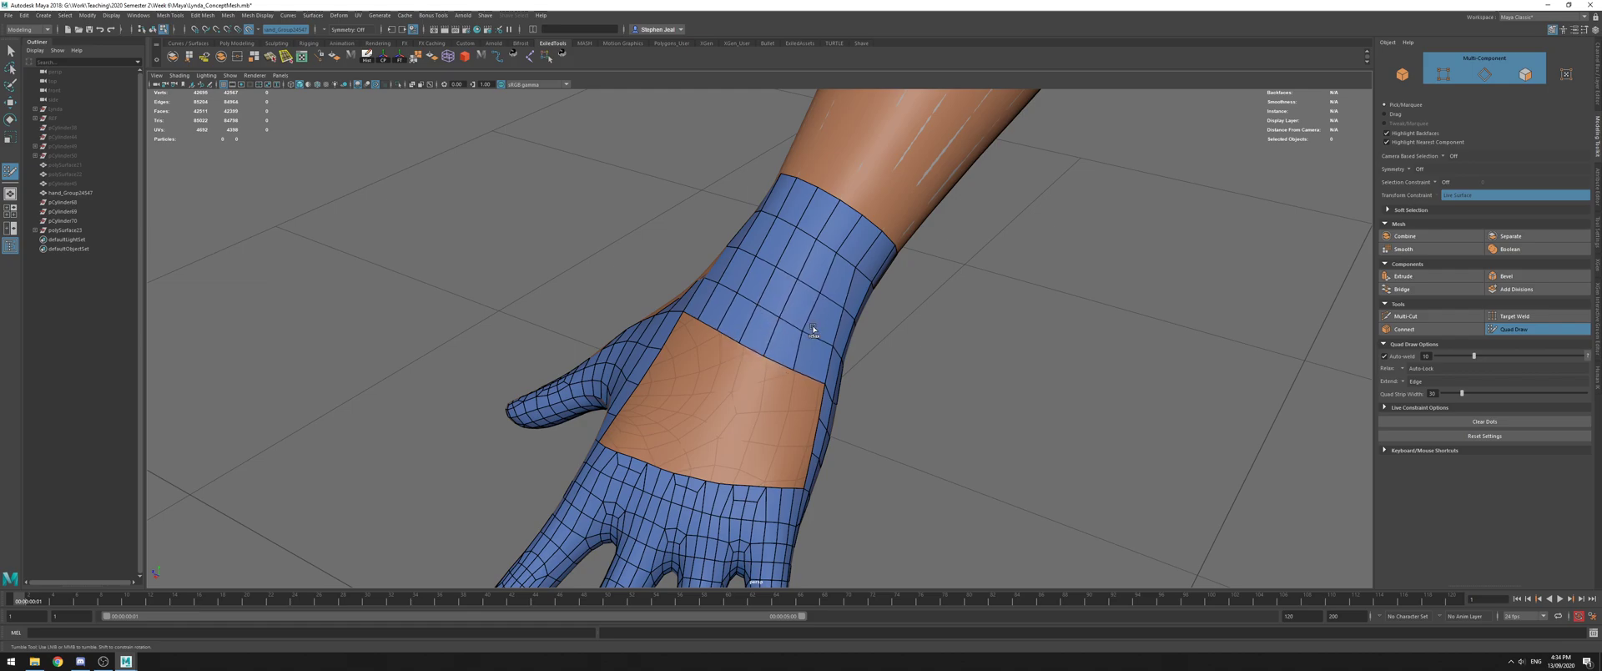
Isolate the retopology mesh and select the border edges of the open hole to count them
mouse_move(756, 280)
left_mouse_down("alt")
mouse_move(780, 233)
mouse_move(715, 214)
mouse_move(826, 266)
left_mouse_up("alt")
key("q")
key("F8")
key("alt+h")
key("F10")
left_click(699, 206)
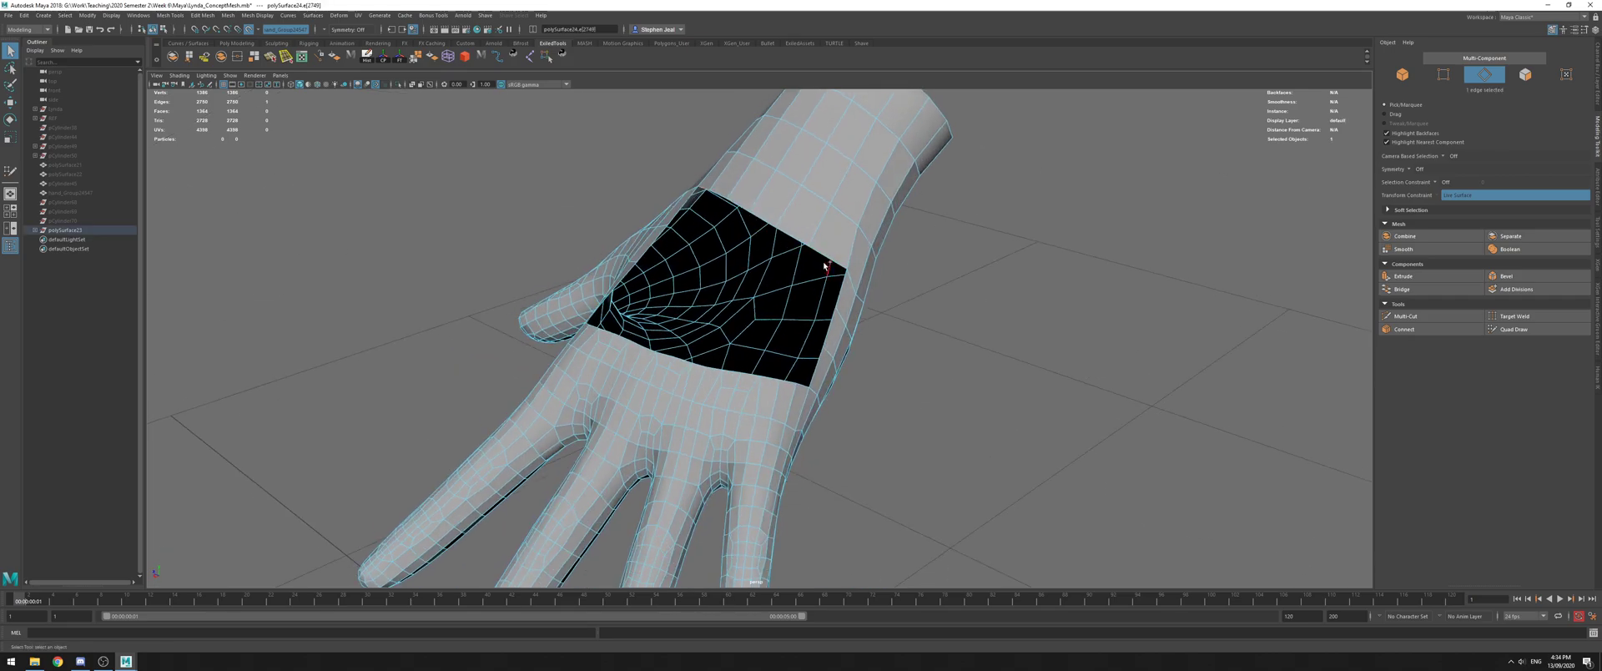
left_click_drag(647, 374, 660, 397, "alt")
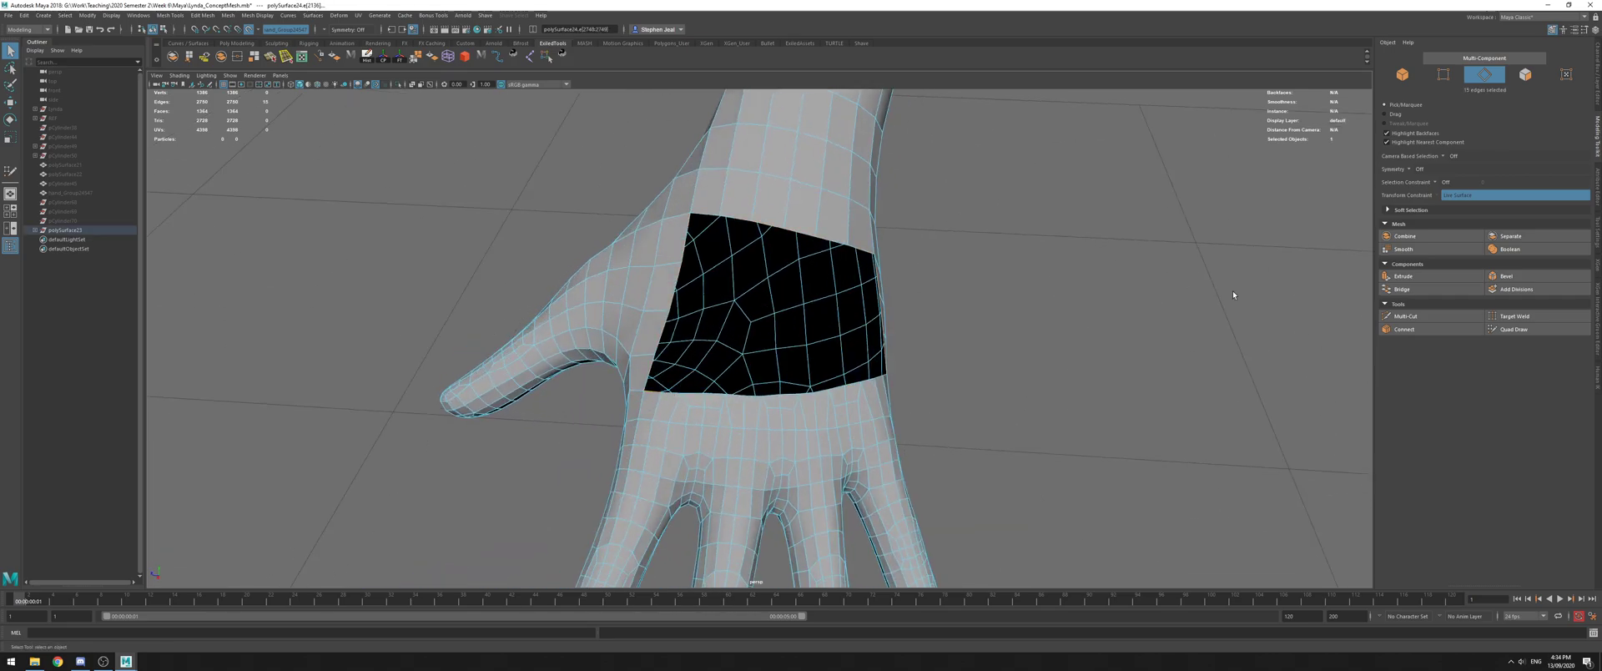
left_click(1544, 328)
left_click_drag(801, 284, 865, 261, "alt")
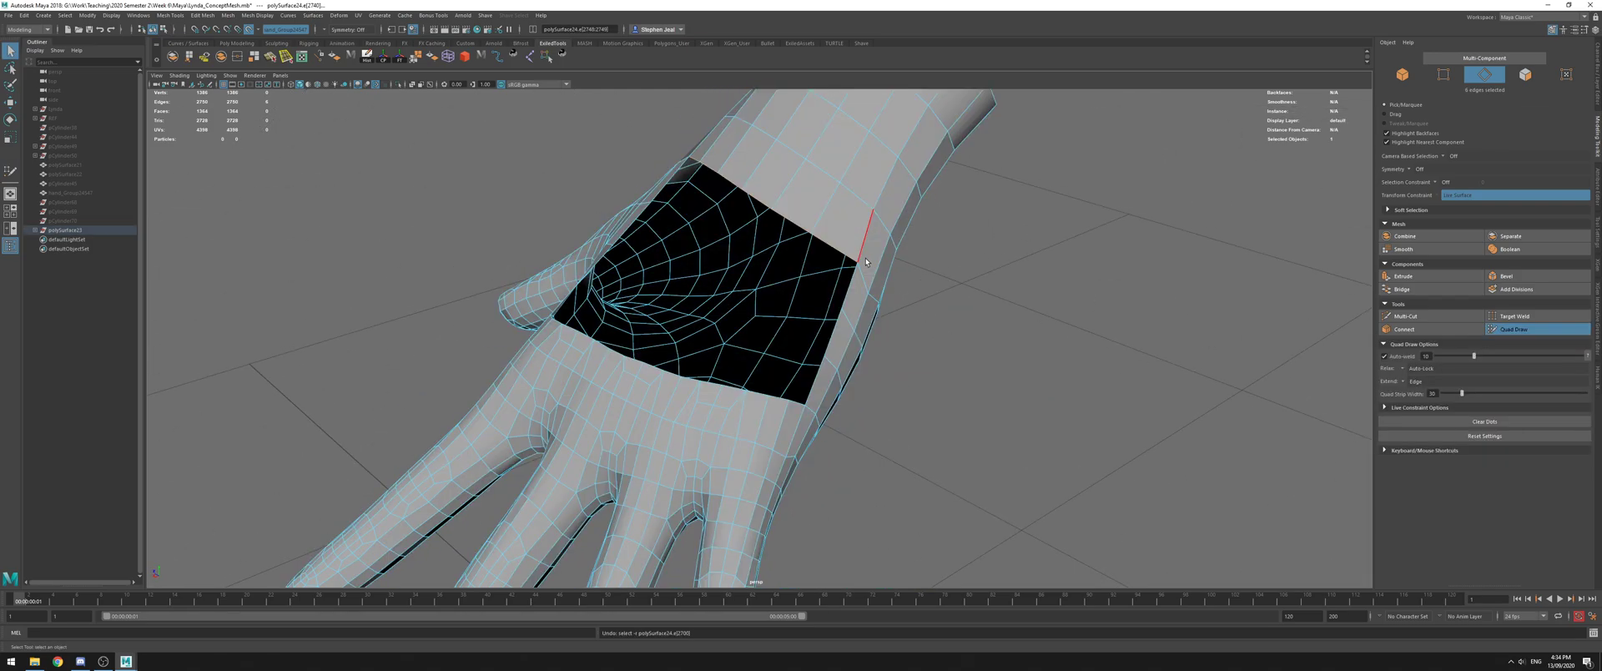
Try to resume Quad Draw on the isolated mesh and show the last hidden objects again
key("q")
key("F8")
right_click_drag(852, 260, 853, 235)
key("3")
key("4")
key("5")
key("1")
left_click(1509, 330)
scroll(807, 322, "down", 4)
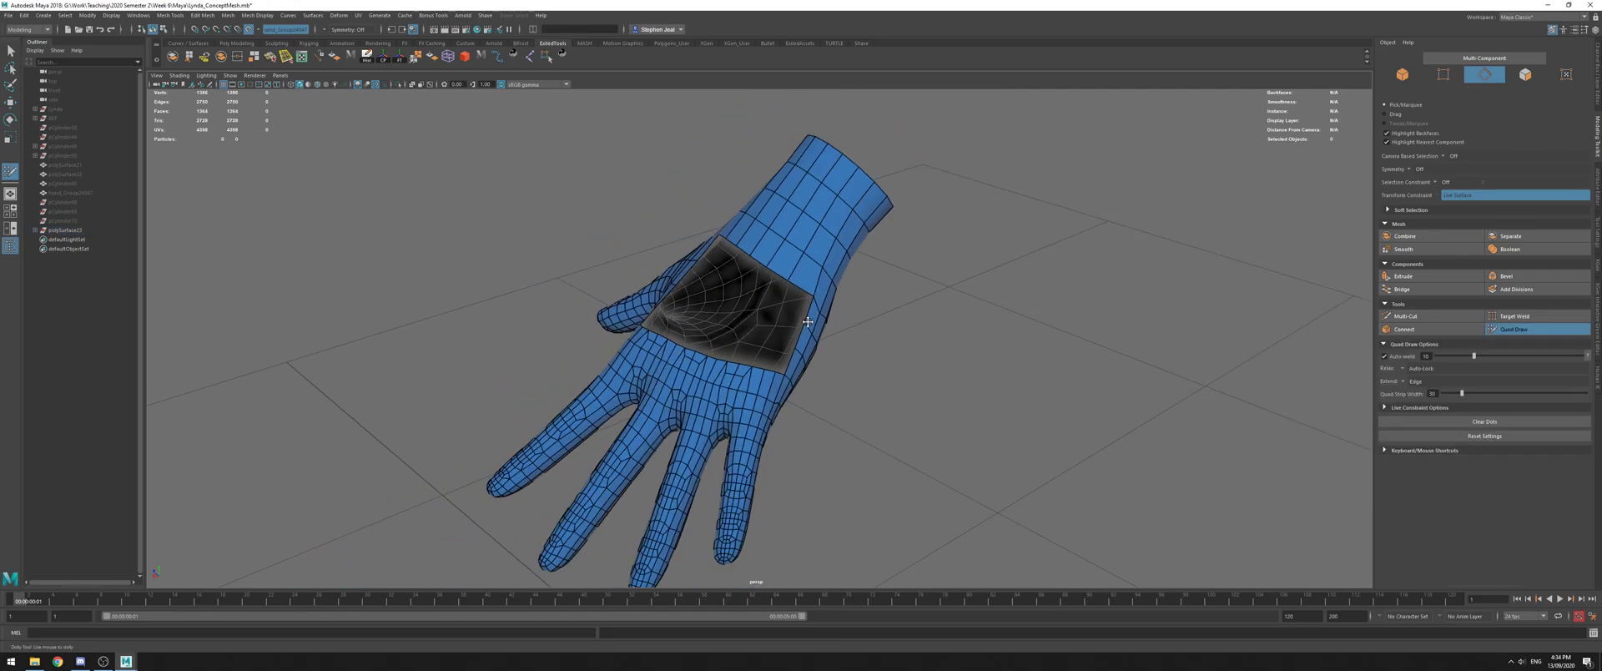
left_click_drag(807, 322, 854, 321, "alt")
key("ctrl+shift+h")
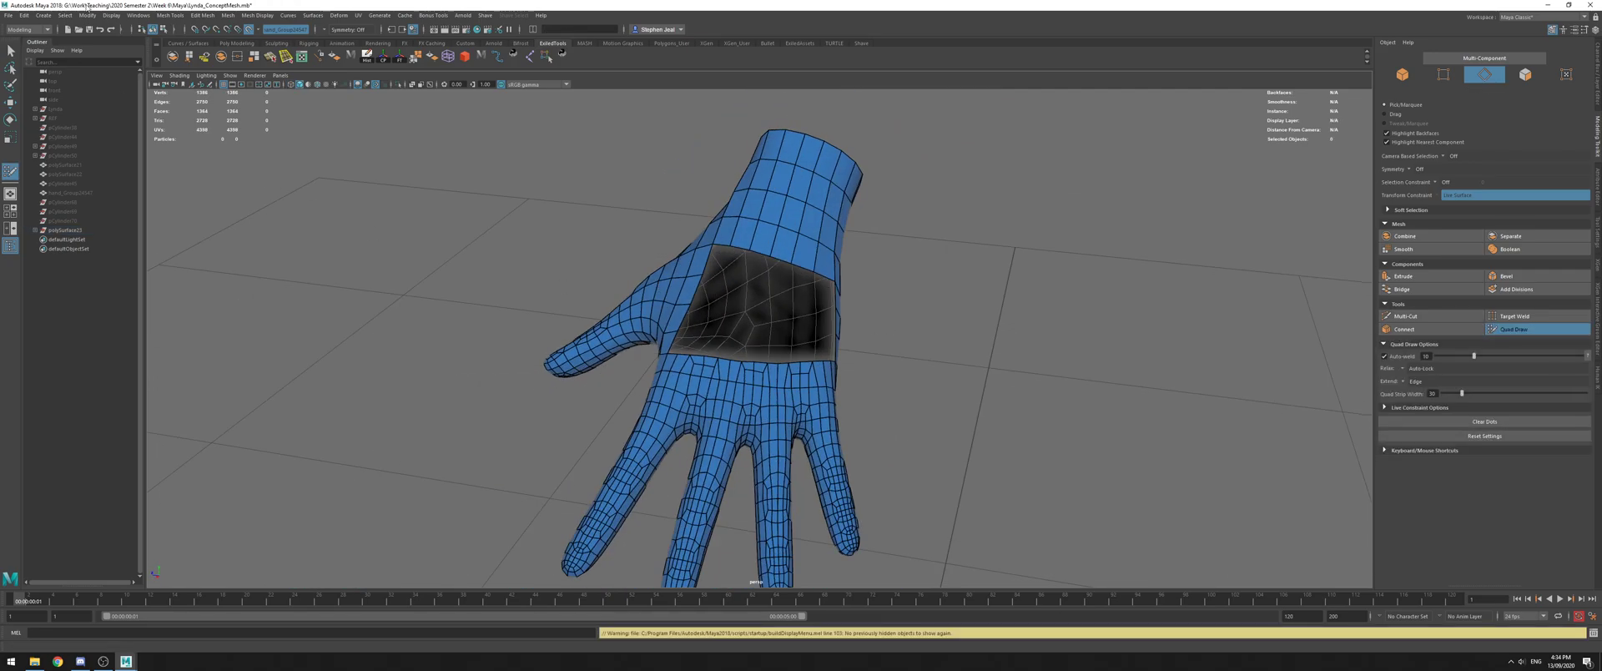
Show all hidden objects and isolate the hand sculpt together with the retopology mesh
left_click(200, 55)
key("q")
right_click_drag(681, 209, 729, 177)
left_click_drag(729, 194, 788, 240, "alt")
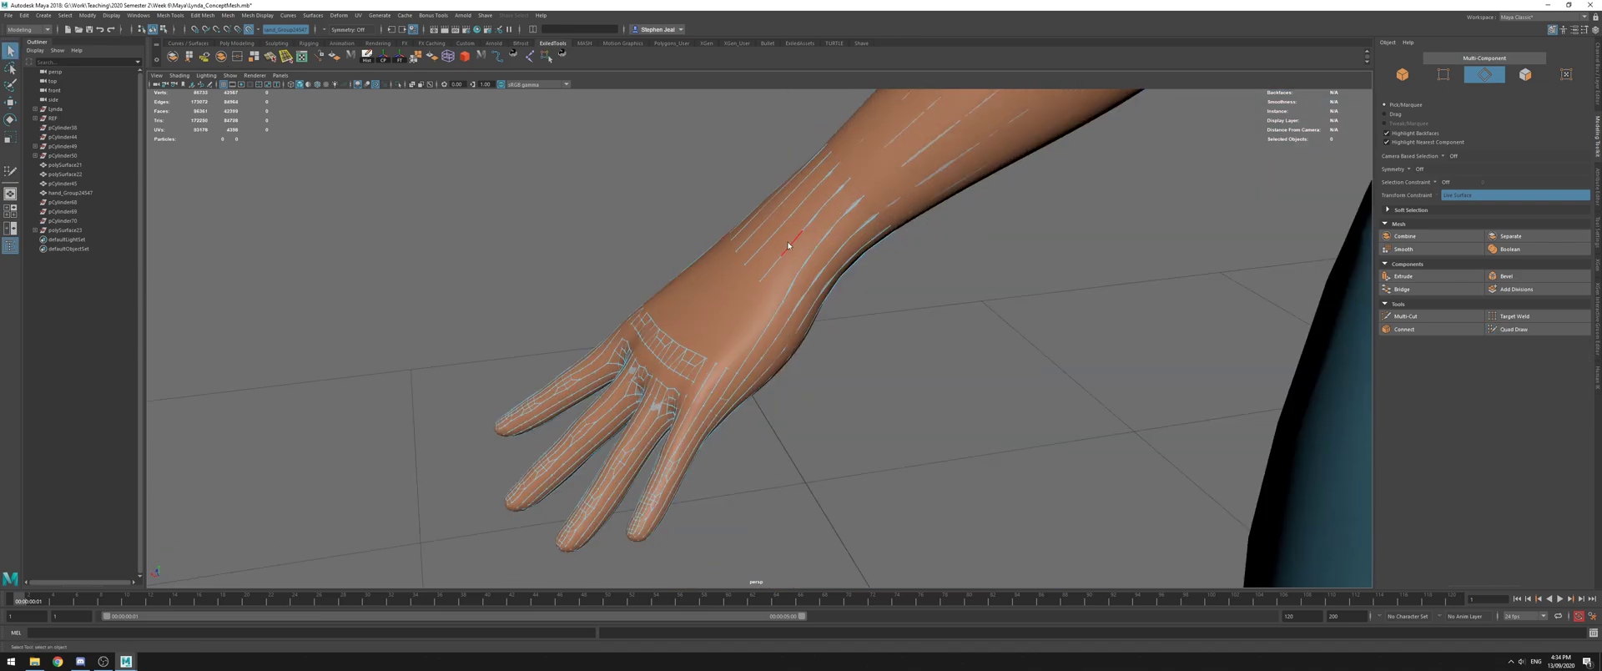
right_click_drag(788, 241, 839, 208)
left_click(959, 294)
left_click(250, 30)
left_click_drag(685, 209, 870, 340)
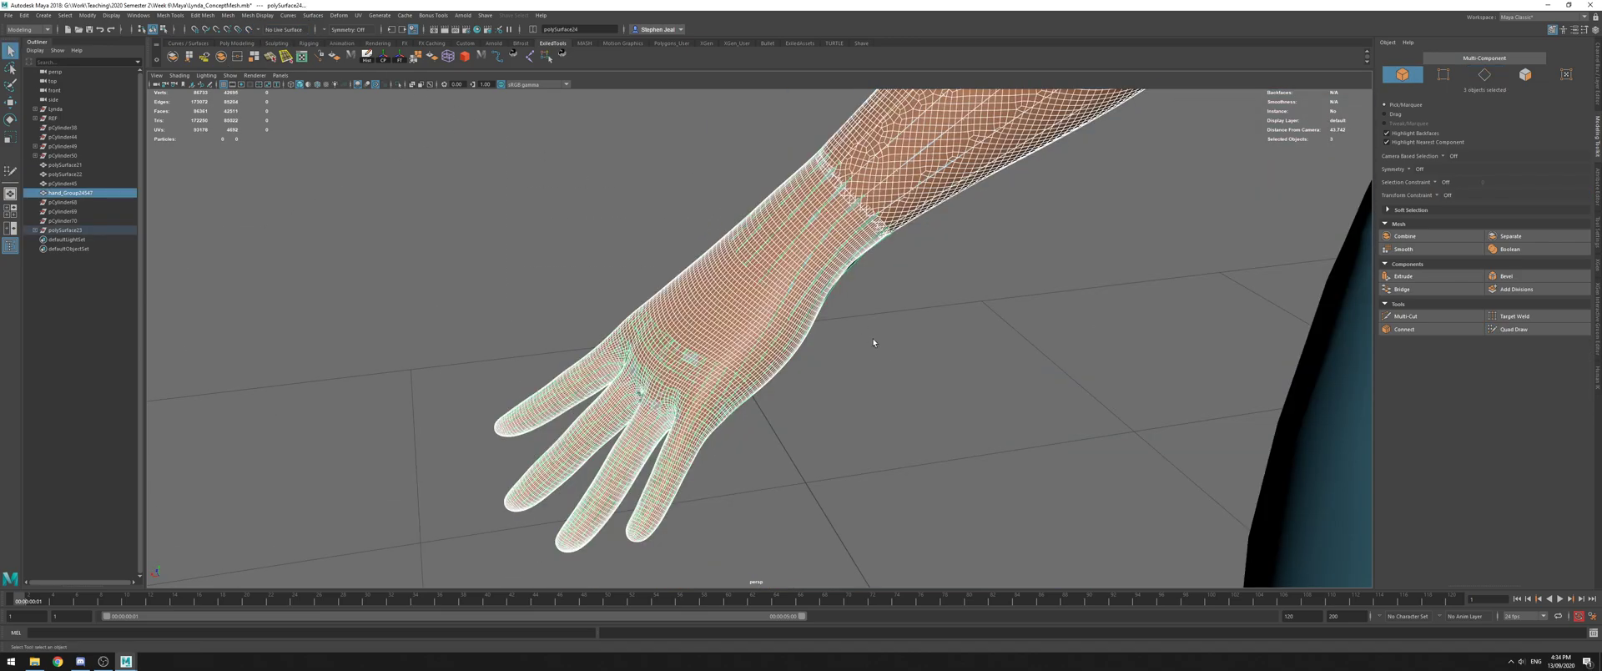
key("alt+h")
Make the hand sculpt the live surface and activate Quad Draw on the retopology mesh
left_click(869, 338)
left_click(760, 316)
left_click(249, 30)
left_click_drag(601, 208, 918, 358)
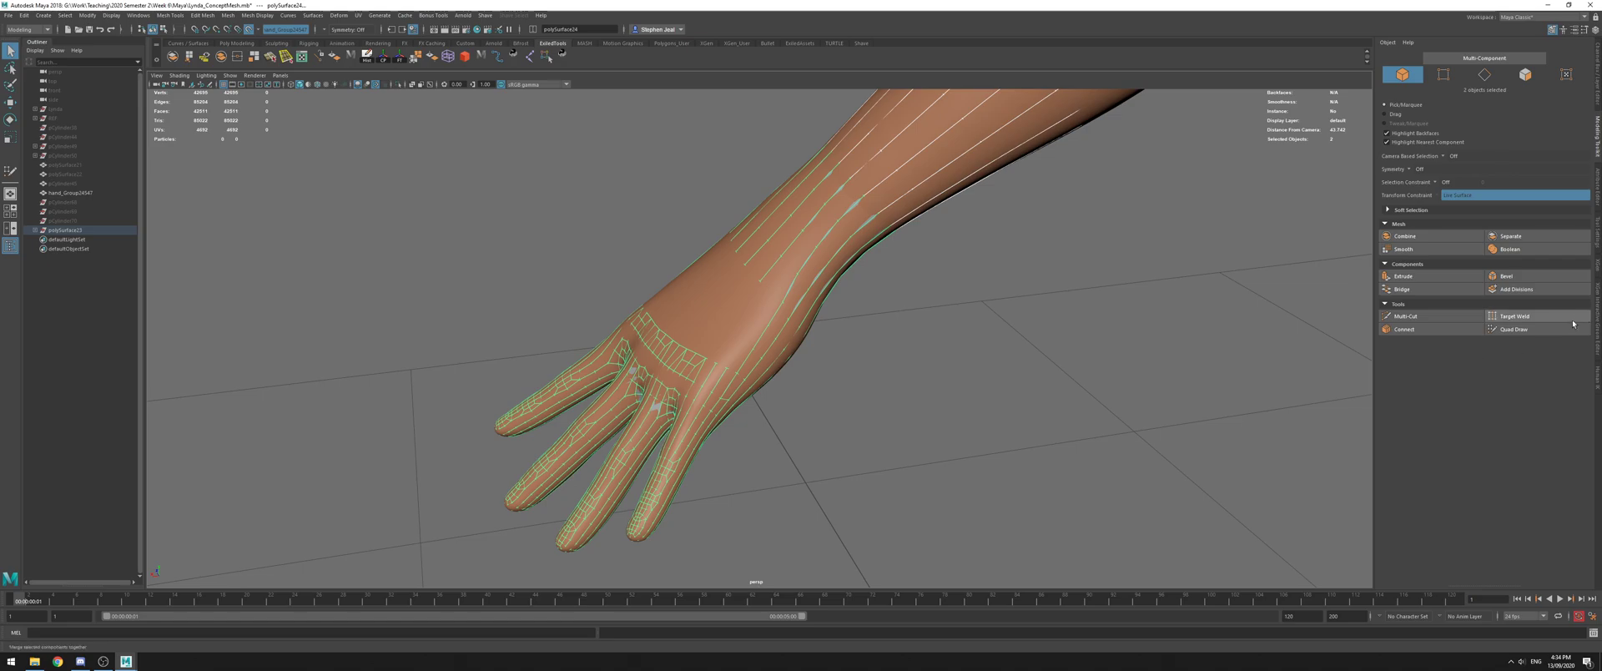
left_click(843, 264)
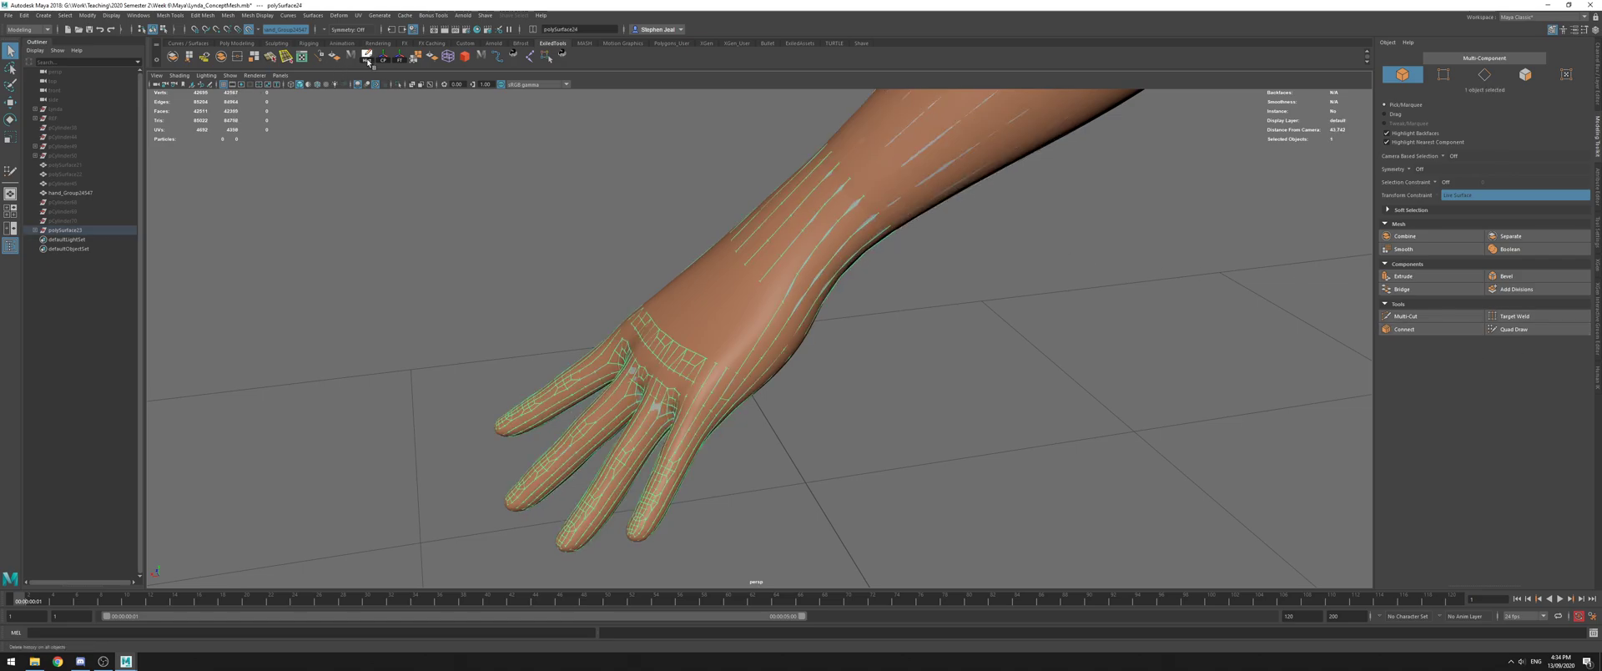
left_click(1517, 332)
Simplify the mesh at the hole's little-finger corner, move its corner vertex and undo the last change
scroll(700, 302, "up", 4)
mouse_move(701, 302)
left_mouse_down("alt")
mouse_move(813, 292)
mouse_move(626, 292)
mouse_move(805, 273)
mouse_move(586, 239)
mouse_move(754, 290)
mouse_move(678, 325)
left_mouse_up("alt")
scroll(678, 328, "up", 3)
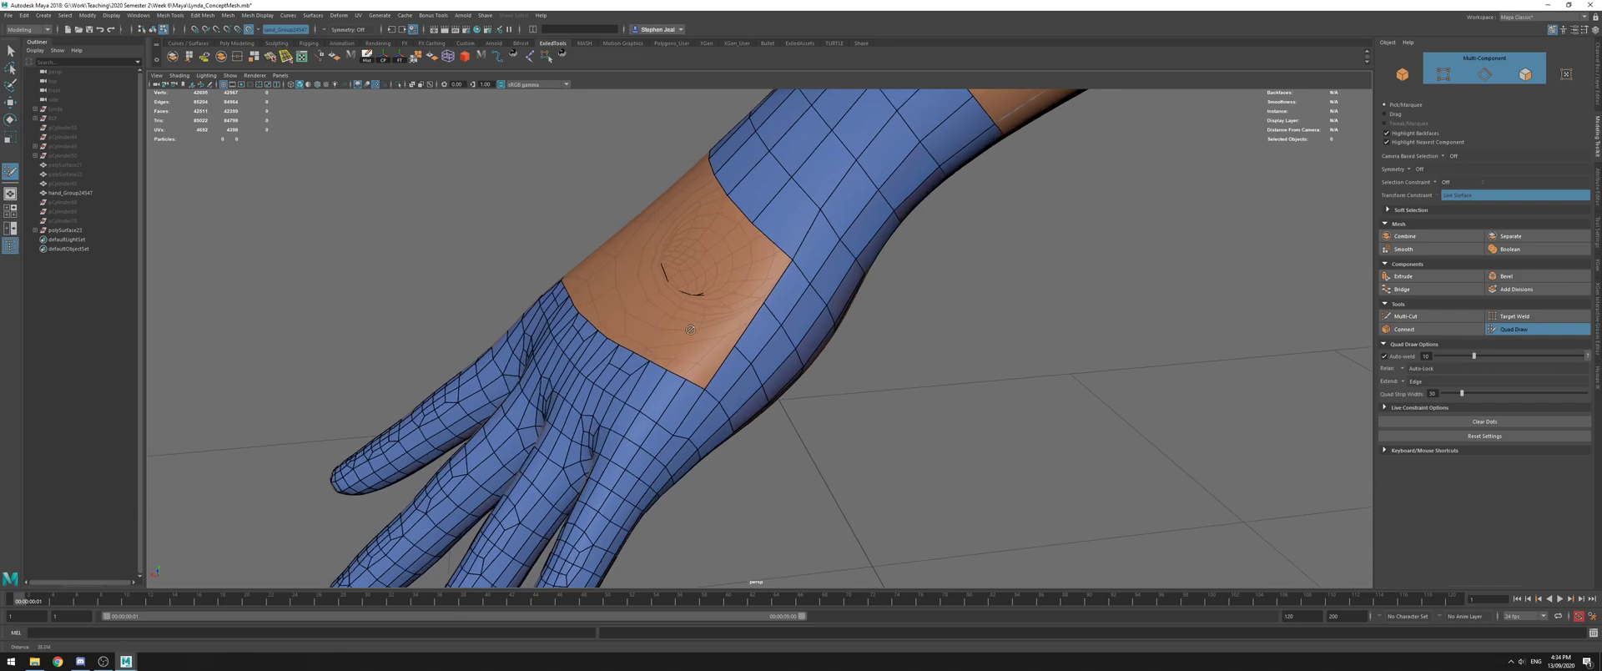
left_click(726, 378, "ctrl+shift")
left_click_drag(734, 346, 717, 406)
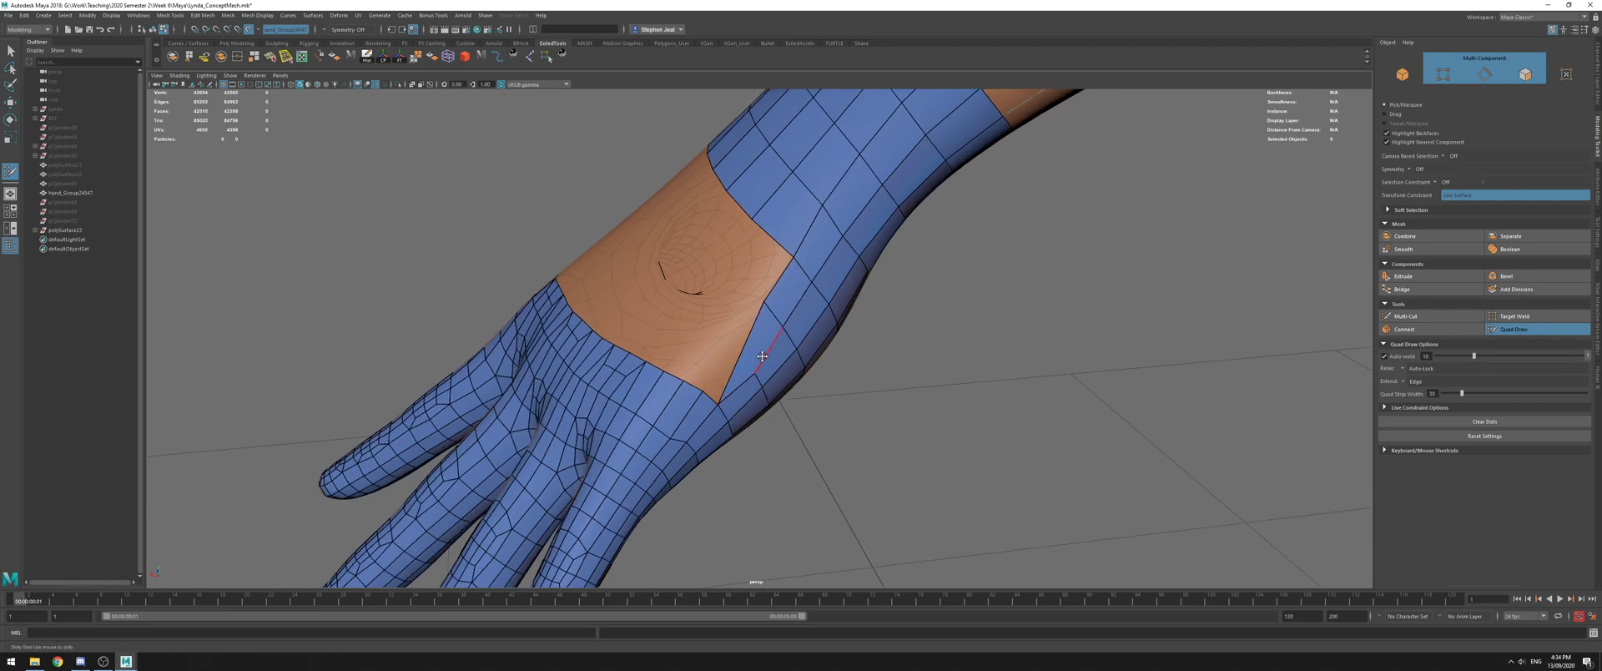
key("ctrl+z")
Isolate the retopology mesh and compare the edge counts on the wrist and finger sides of the hole
left_click_drag(575, 312, 675, 319, "alt")
left_click_drag(731, 404, 665, 212, "alt")
left_click_drag(768, 240, 705, 253, "alt")
key("q")
right_click_drag(641, 173, 666, 145)
key("alt+h")
key("F10")
left_click(849, 204)
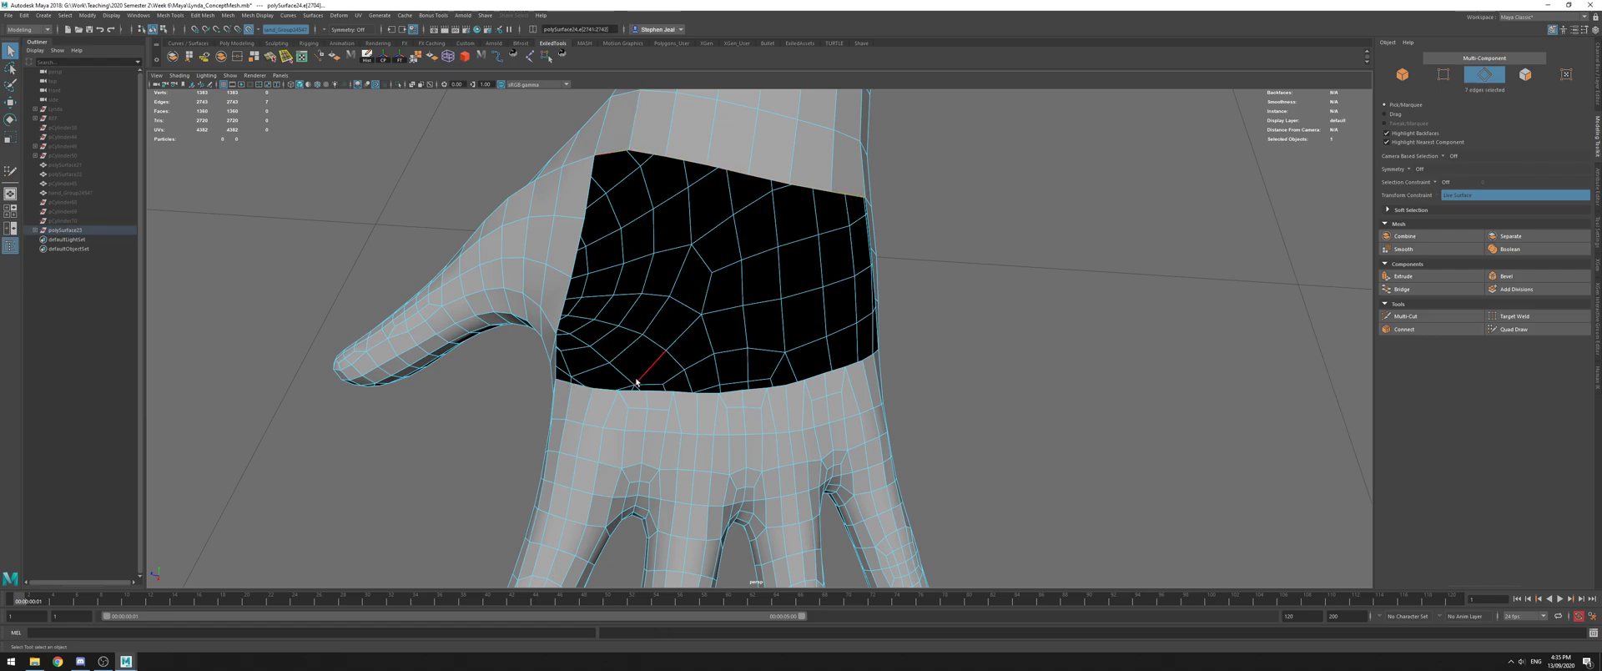
left_click_drag(868, 359, 833, 358, "alt")
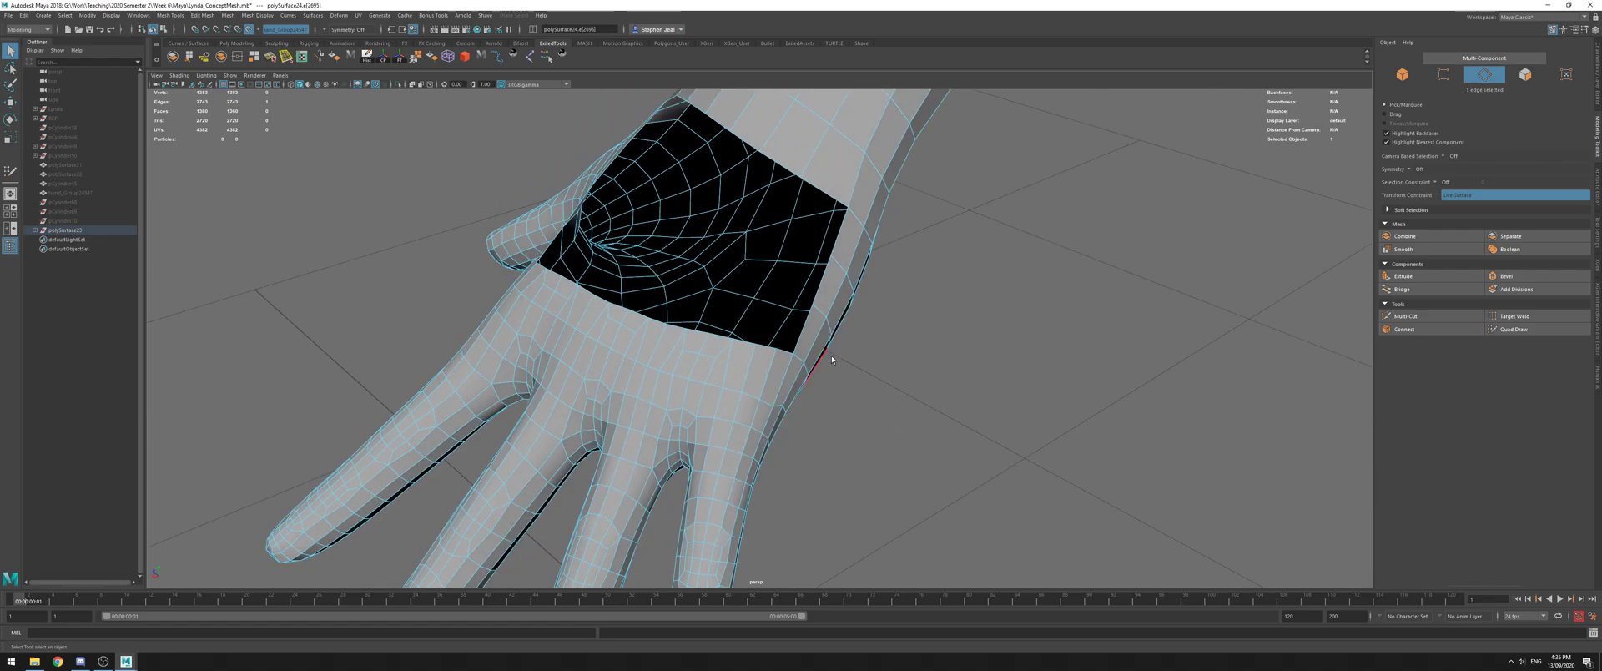
Resume Quad Draw with the hand sculpt shown and fill a row of quads along the hole's thumb-side border
left_click(1567, 334)
mouse_move(878, 322)
left_mouse_down("alt")
mouse_move(974, 336)
mouse_move(801, 371)
left_mouse_up("alt")
key("ctrl+shift+h")
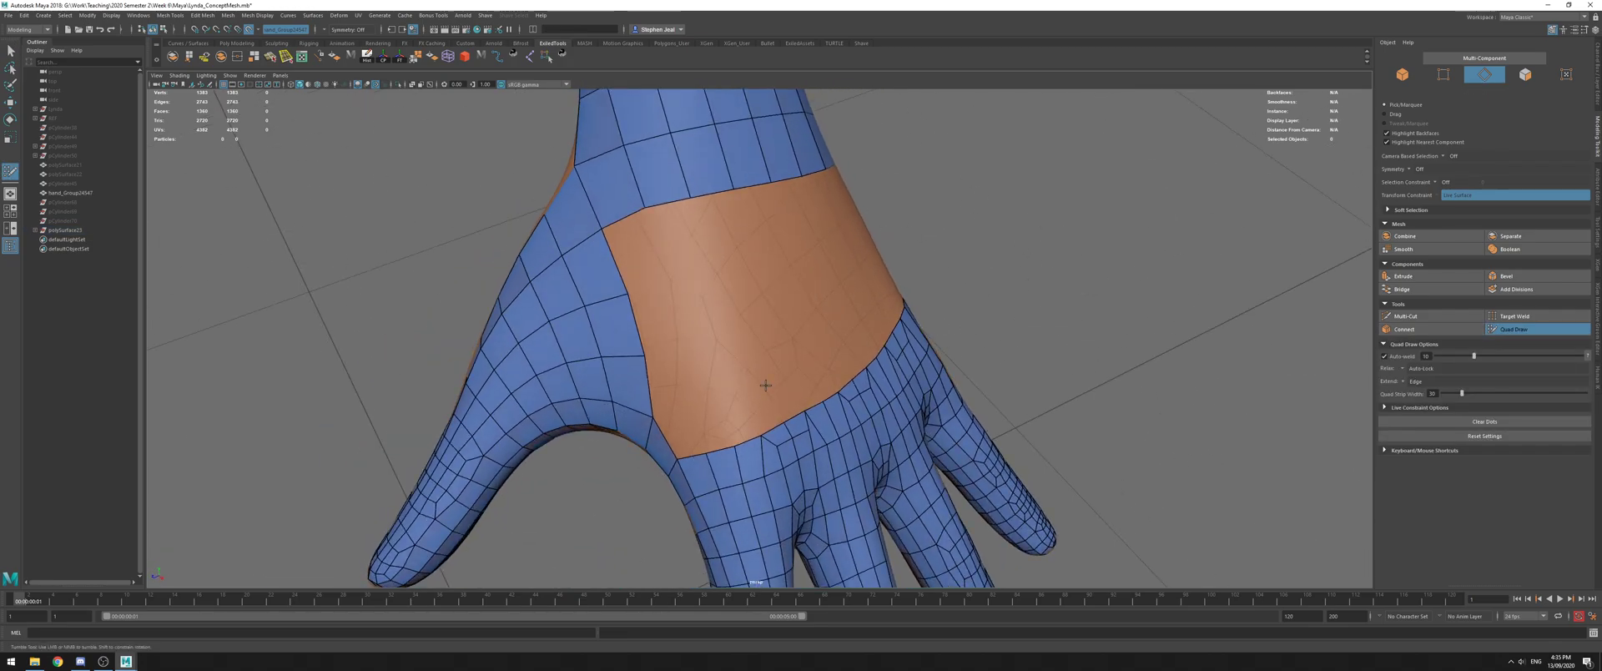
left_click(687, 417, "shift")
mouse_move(689, 415)
left_mouse_down()
mouse_move(700, 440)
mouse_move(732, 447)
left_mouse_up()
key("ctrl+z")
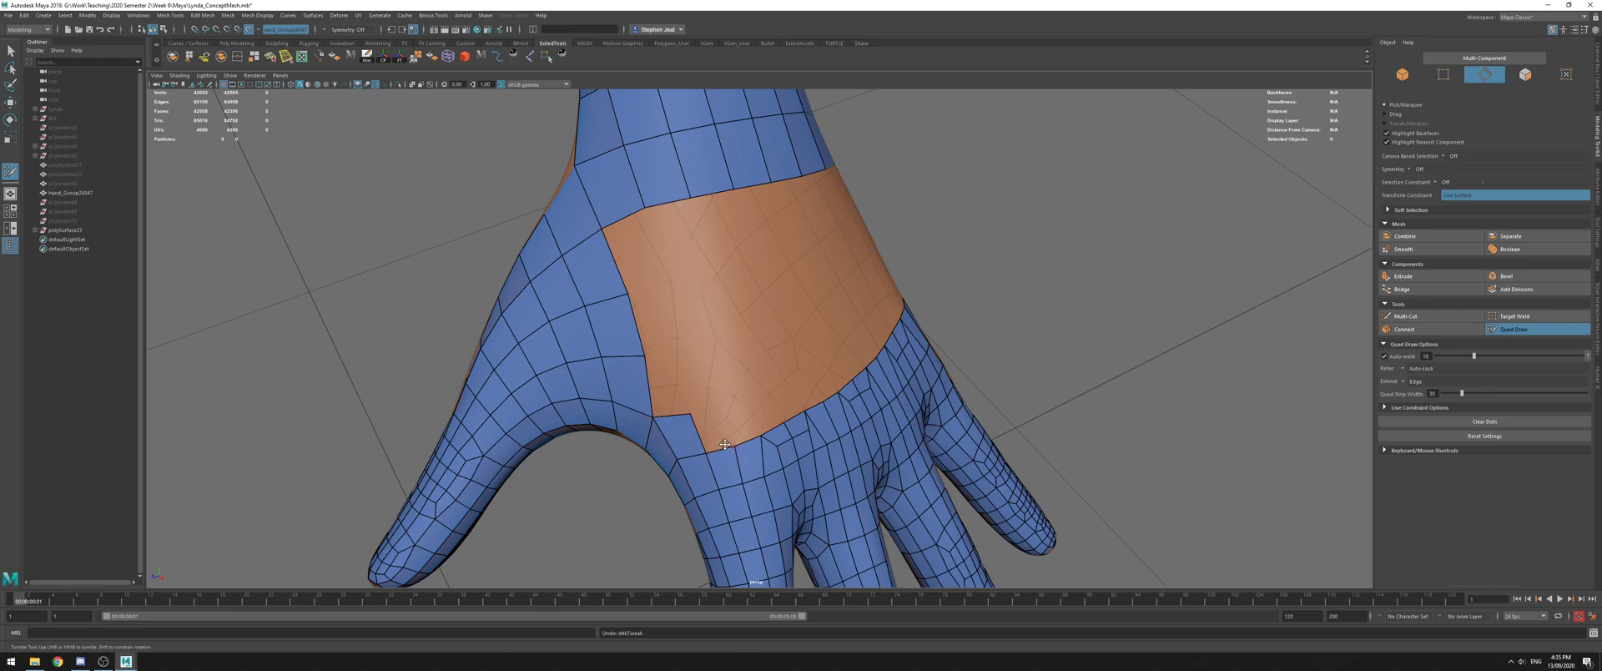
left_click(668, 387, "shift")
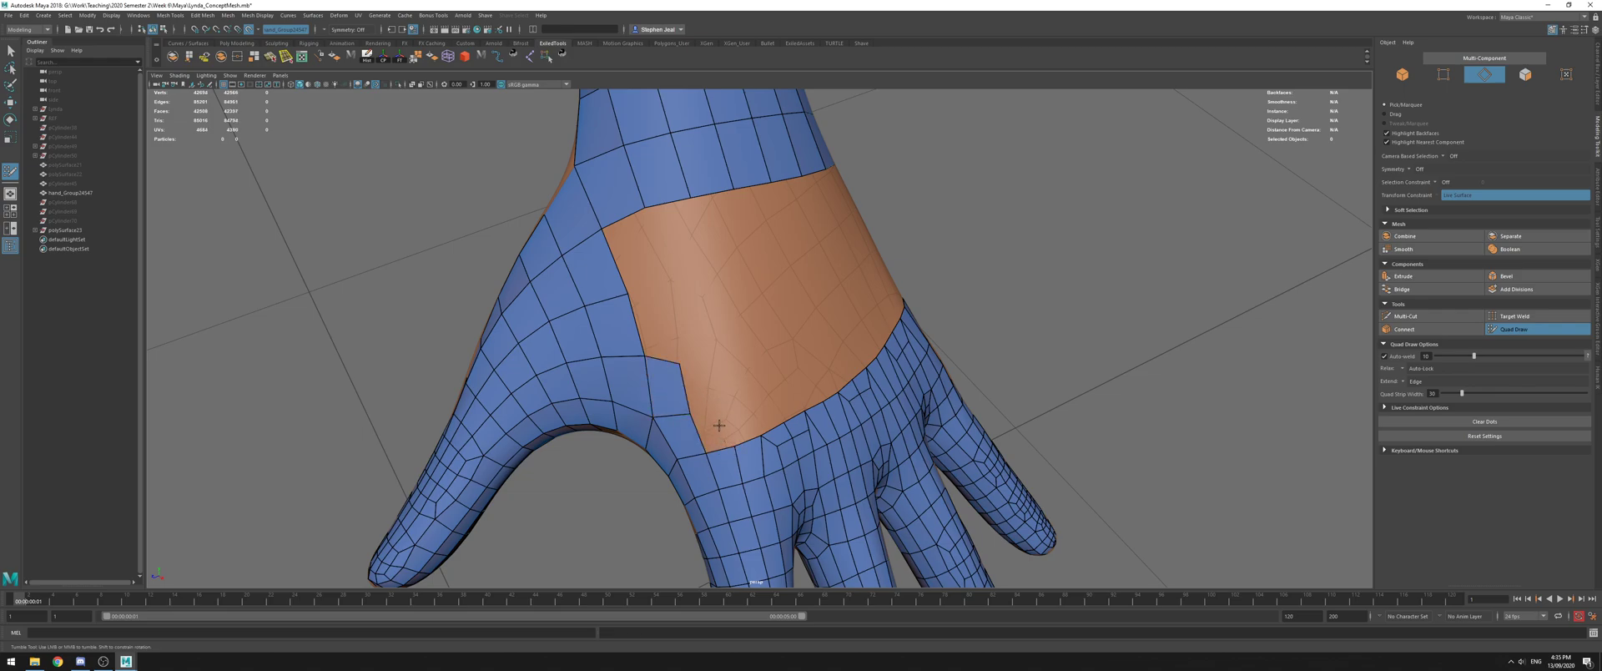
left_click(719, 430, "shift")
left_click(653, 326, "shift")
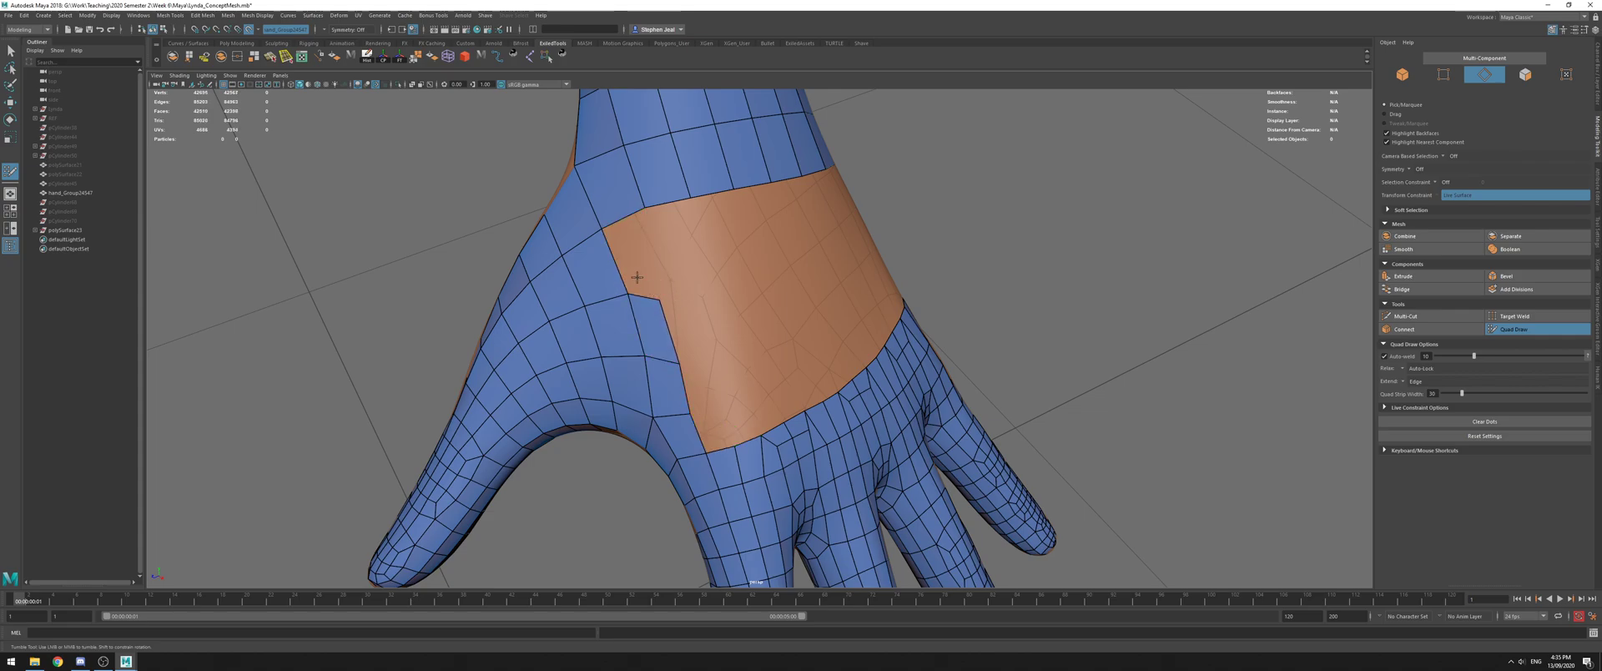
Undo the misplaced quad edits and fill the corner between the thumb-side row and the wrist border with a quad
left_click_drag(650, 298, 660, 263)
key("ctrl+z")
key("ctrl+z")
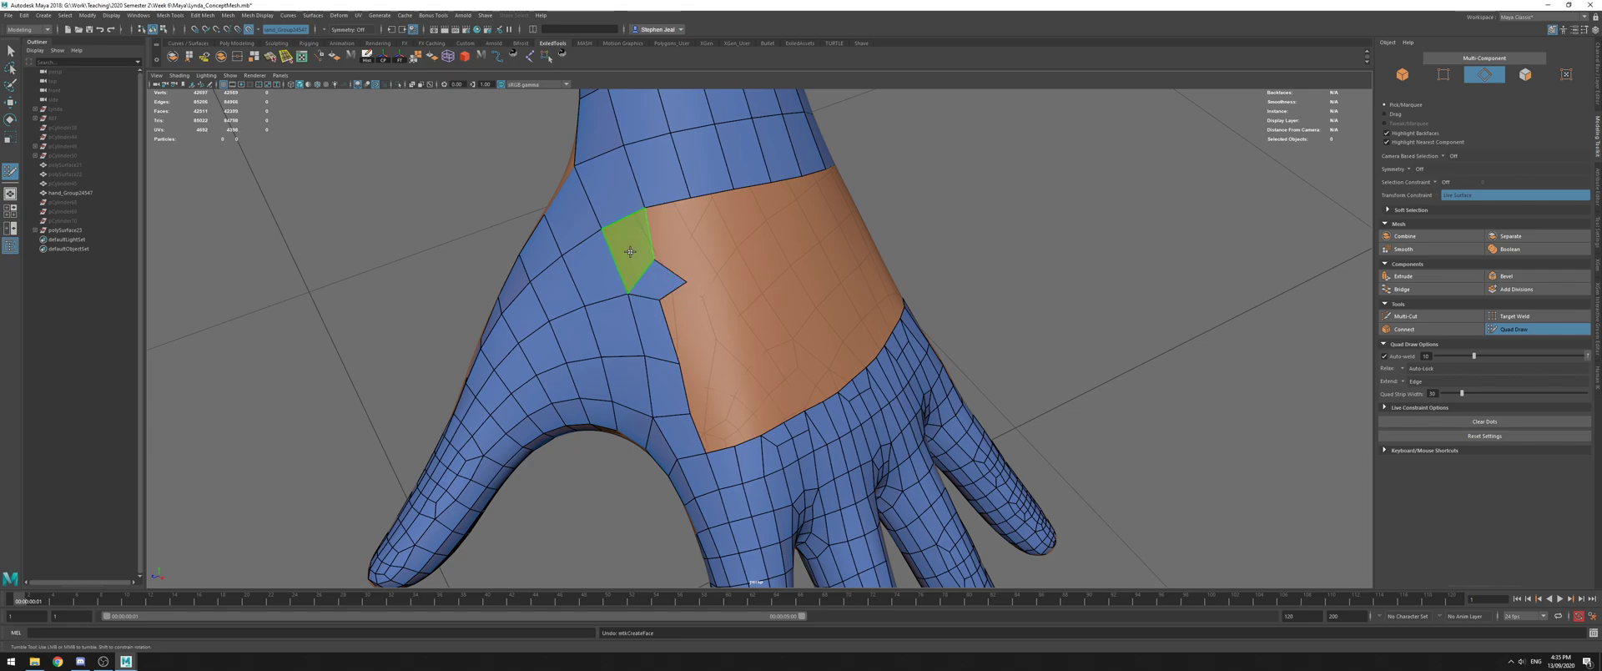
left_click(630, 252, "shift")
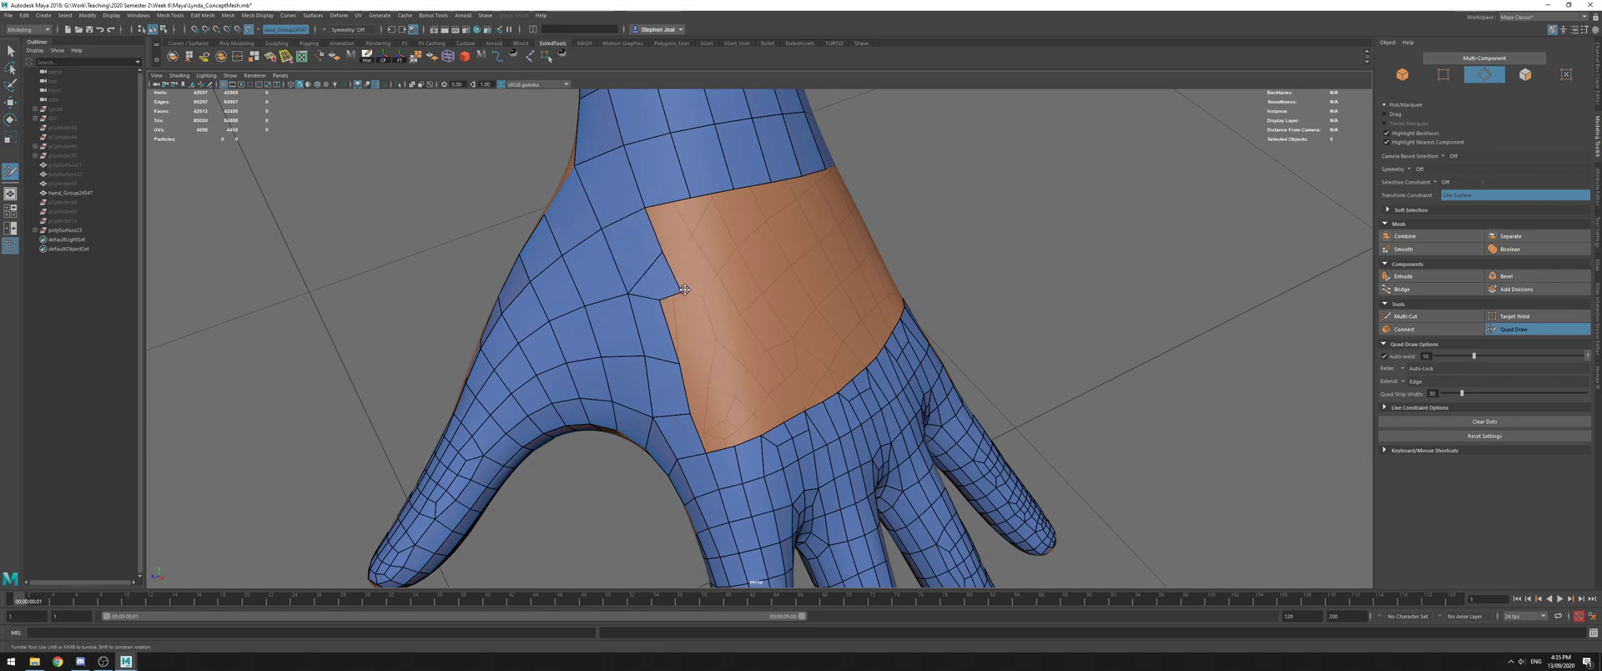
Extend the wrist border by another row of quads and adjust the vertices at its thumb end
left_click_drag(682, 289, 681, 274, "alt")
left_click_drag(686, 135, 674, 177)
left_click_drag(835, 229, 740, 248, "alt")
middle_click_drag(635, 210, 627, 251)
left_click_drag(826, 288, 794, 298, "alt")
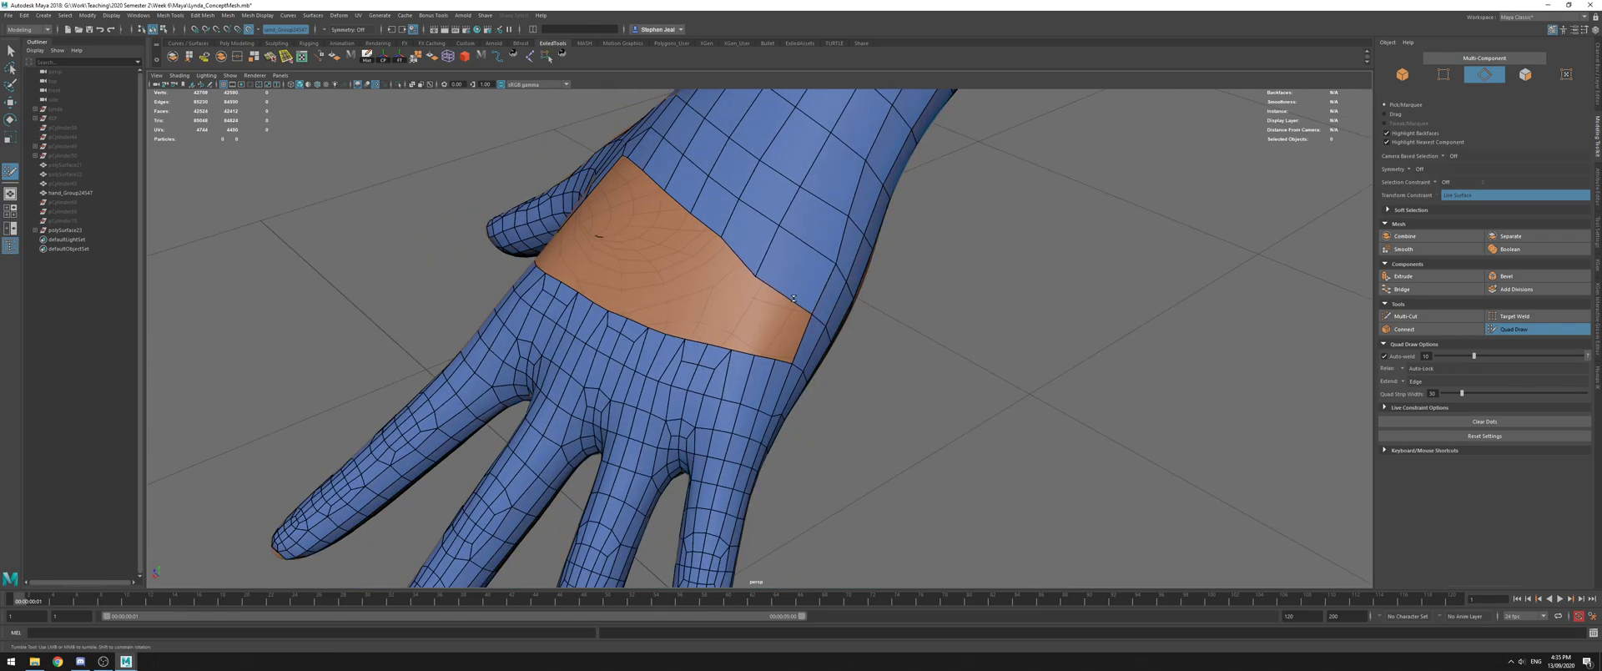
left_click_drag(703, 240, 764, 269, "alt")
left_click_drag(602, 253, 620, 258)
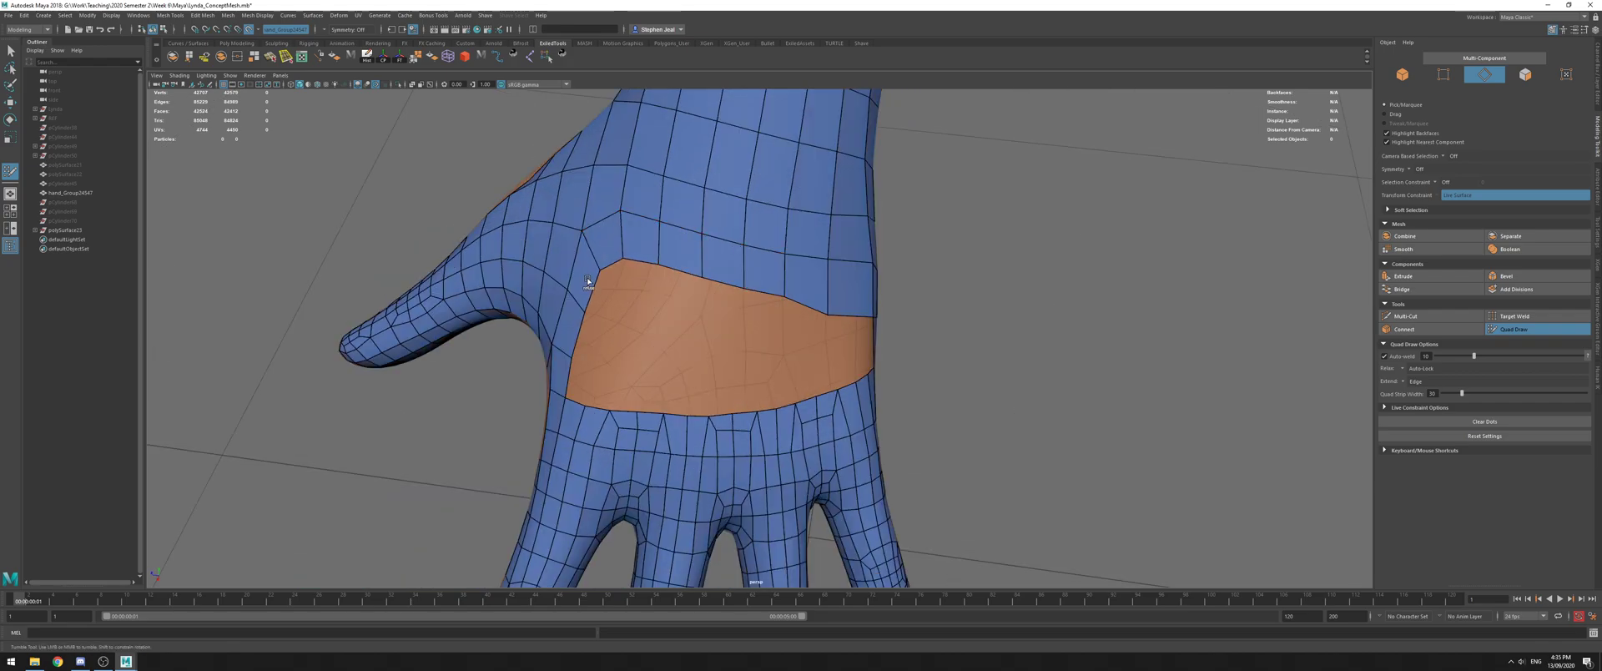
Try to bridge the corner between the thumb-side and index-finger rows with a quad, repositioning its vertices and undoing the last fill
mouse_move(847, 213)
left_mouse_down("alt")
mouse_move(803, 216)
mouse_move(835, 241)
mouse_move(813, 259)
mouse_move(752, 265)
mouse_move(728, 239)
mouse_move(768, 332)
mouse_move(770, 277)
left_mouse_up("alt")
scroll(757, 313, "up", 2)
left_click(785, 341, "shift")
left_click_drag(751, 320, 757, 317)
mouse_move(754, 251)
left_mouse_down()
mouse_move(743, 269)
mouse_move(757, 256)
mouse_move(843, 284)
left_mouse_up()
mouse_move(709, 373)
left_mouse_down()
mouse_move(668, 281)
mouse_move(768, 278)
left_mouse_up()
left_click(684, 340, "shift")
key("ctrl+z")
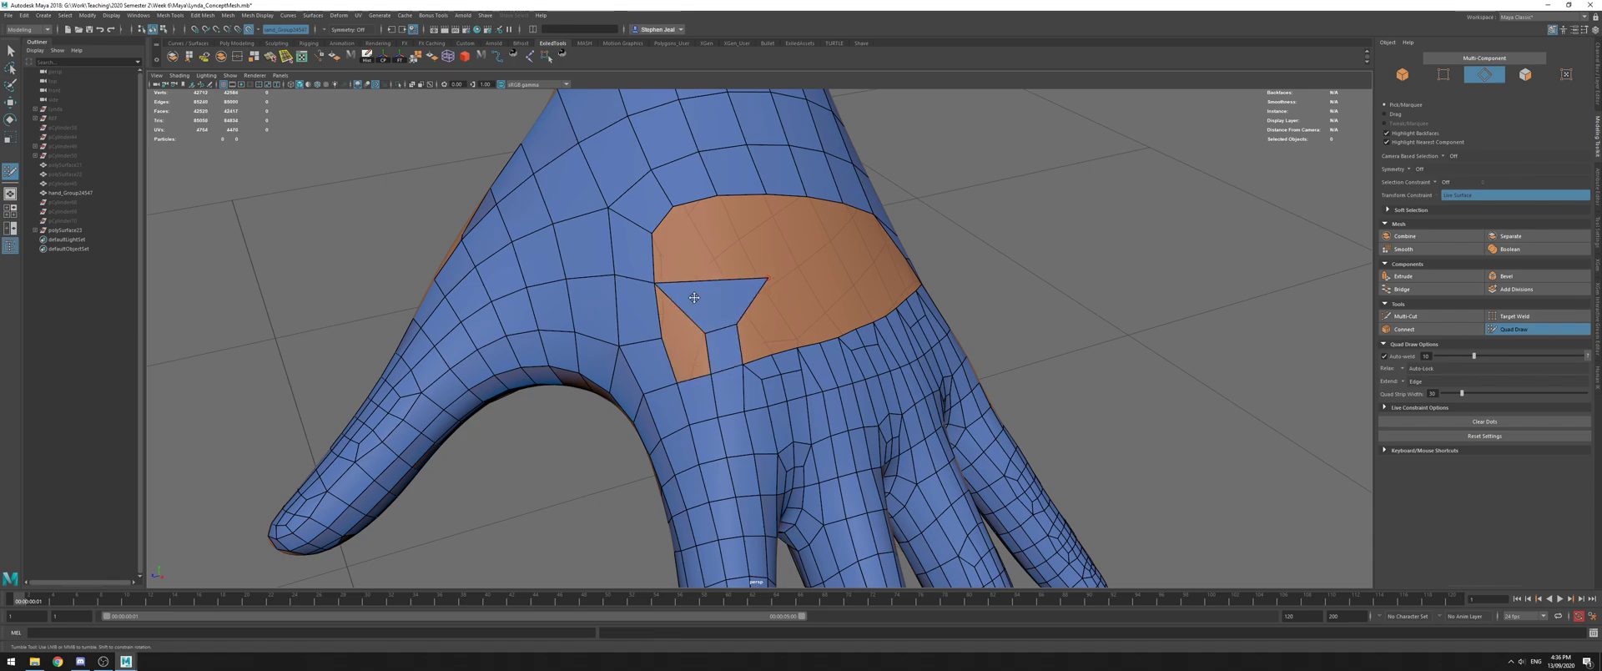
Delete the misfitting quad, weld its leftover vertex to the thumb-side border and fill the index-finger corner
left_click(723, 312, "ctrl+shift")
mouse_move(719, 332)
left_mouse_down()
mouse_move(661, 334)
mouse_move(719, 349)
mouse_move(657, 288)
left_mouse_up()
left_click(687, 362, "shift")
Extend three separate quad patches from the knuckle row above the middle, index and little finger areas
mouse_move(735, 343)
left_mouse_down()
mouse_move(708, 321)
mouse_move(807, 339)
left_mouse_up()
left_click_drag(706, 379, 706, 335)
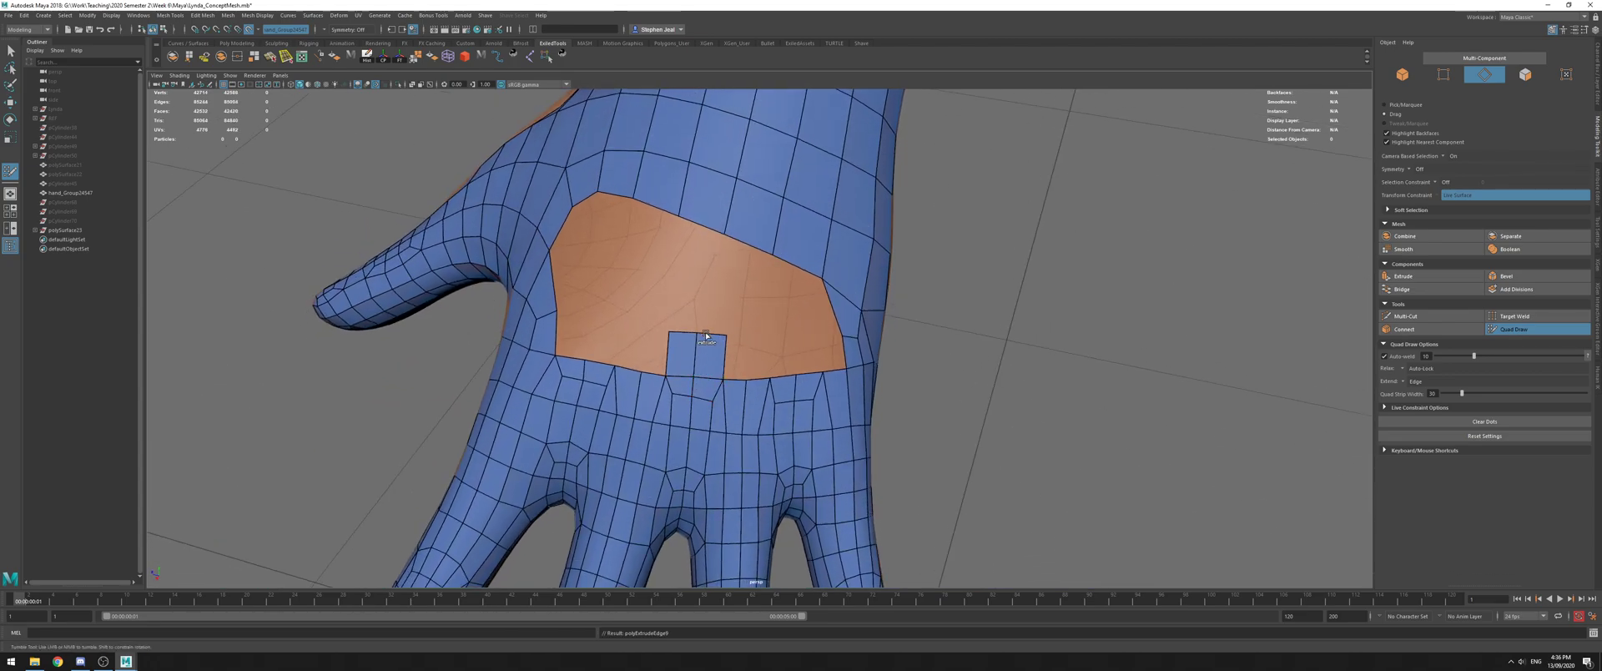
left_click_drag(587, 359, 596, 316)
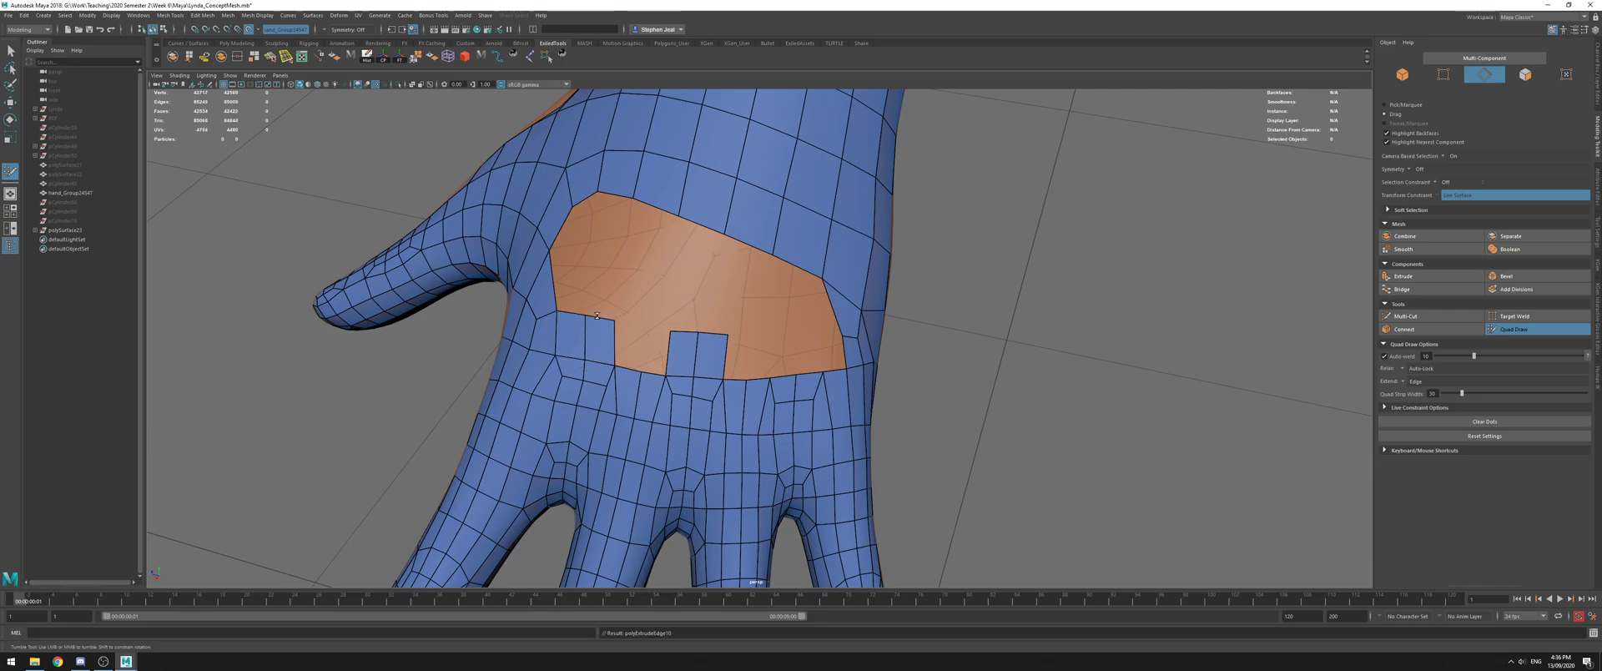
left_click_drag(796, 372, 750, 383)
Undo the last vertex tweak and fill the gaps between the three patches to form a continuous row
left_click(748, 366, "shift")
key("ctrl+z")
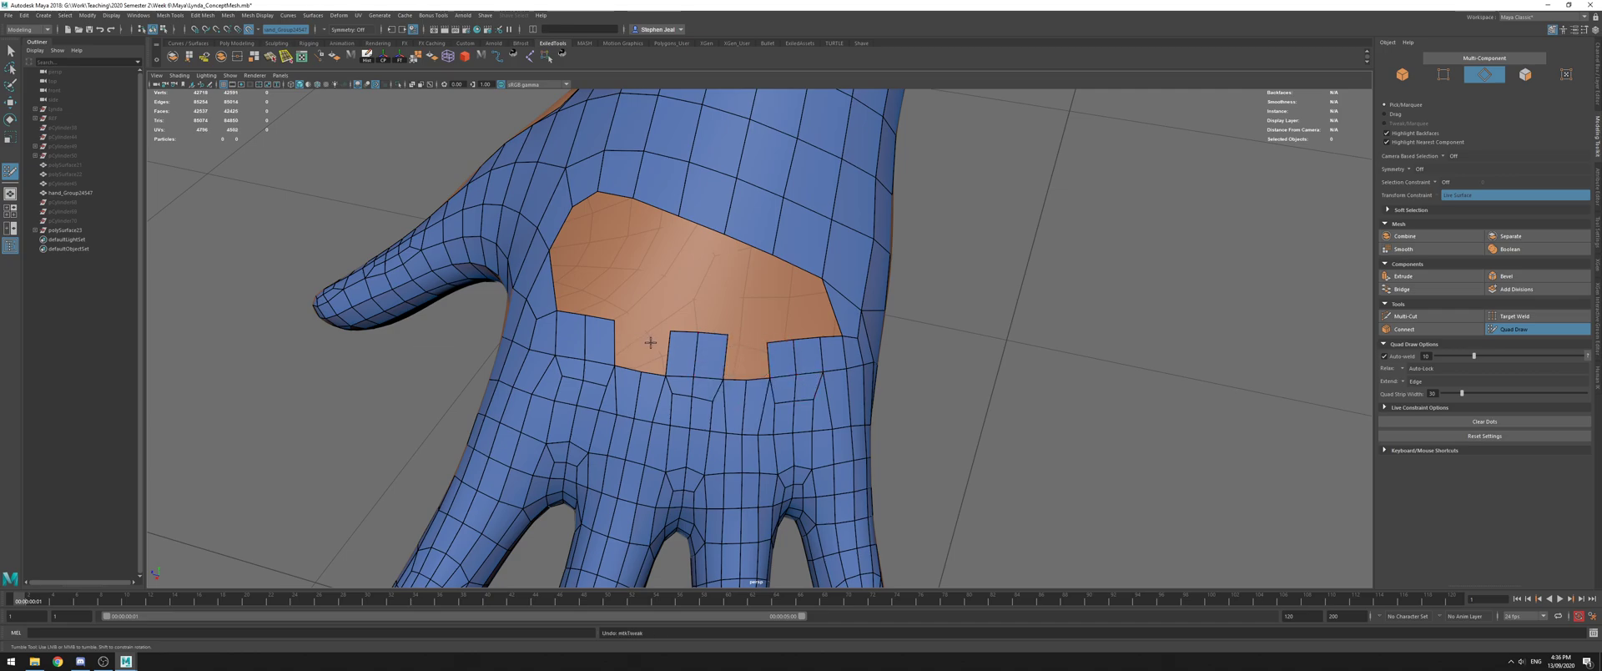
left_click(747, 359, "shift")
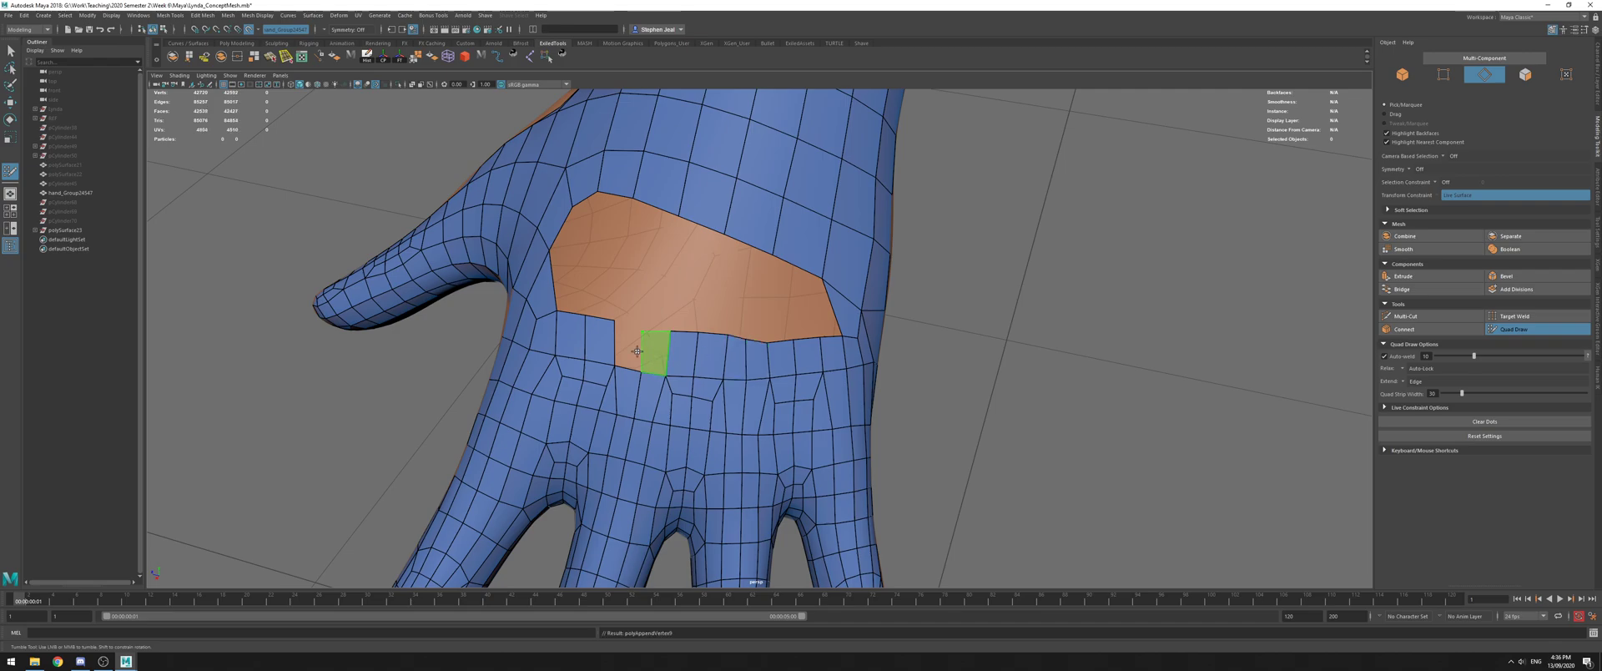
left_click(641, 350, "shift")
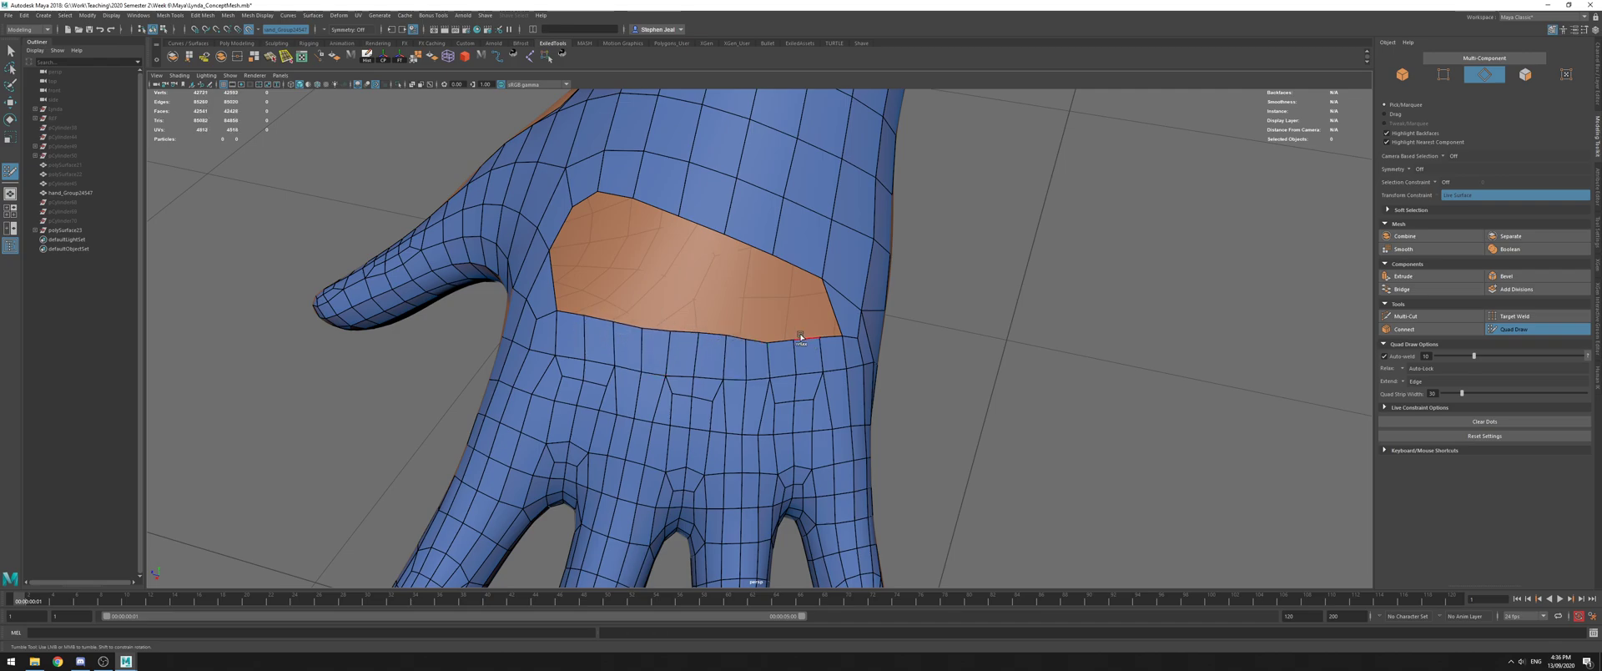
Leave Quad Draw and select the border edges at the little-finger end and along the finger side of the hole to count them
left_click_drag(637, 336, 626, 258, "alt")
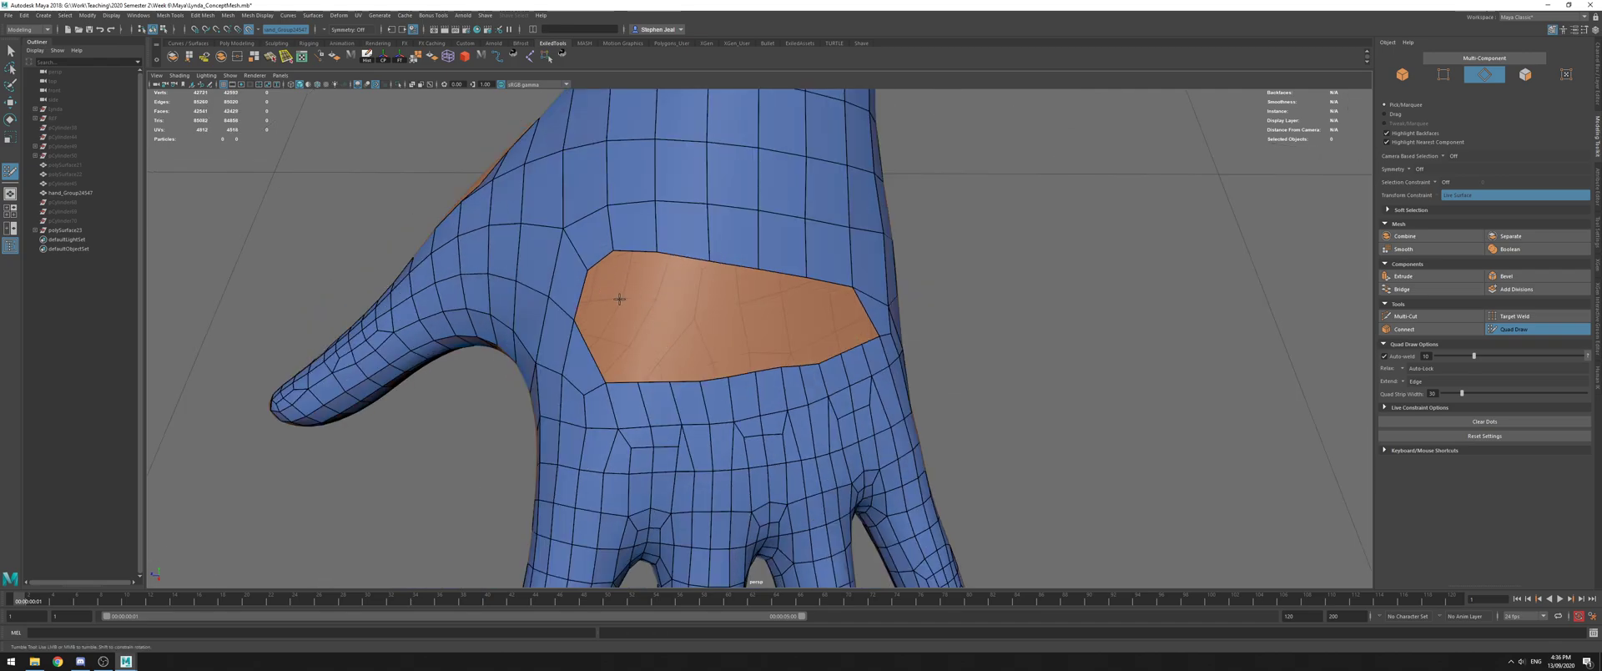
key("q")
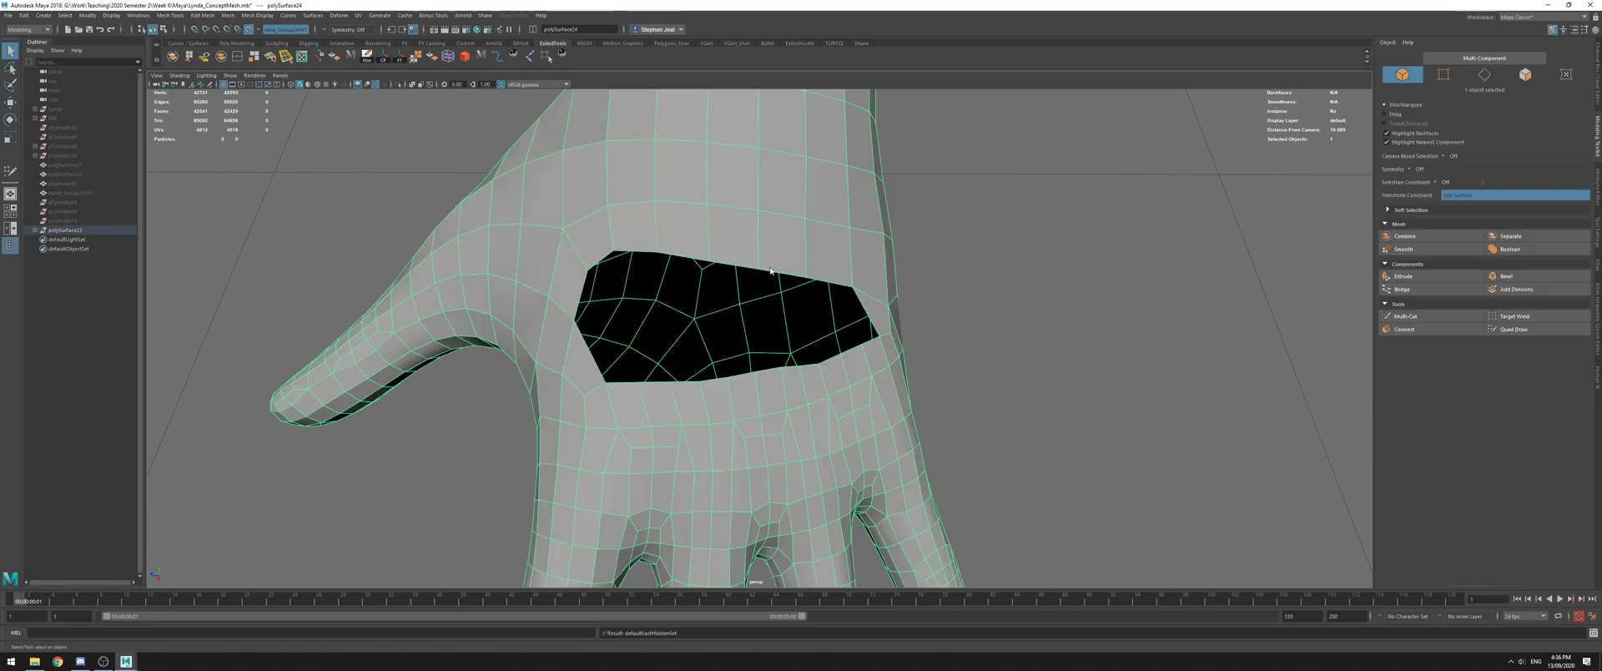
key("F10")
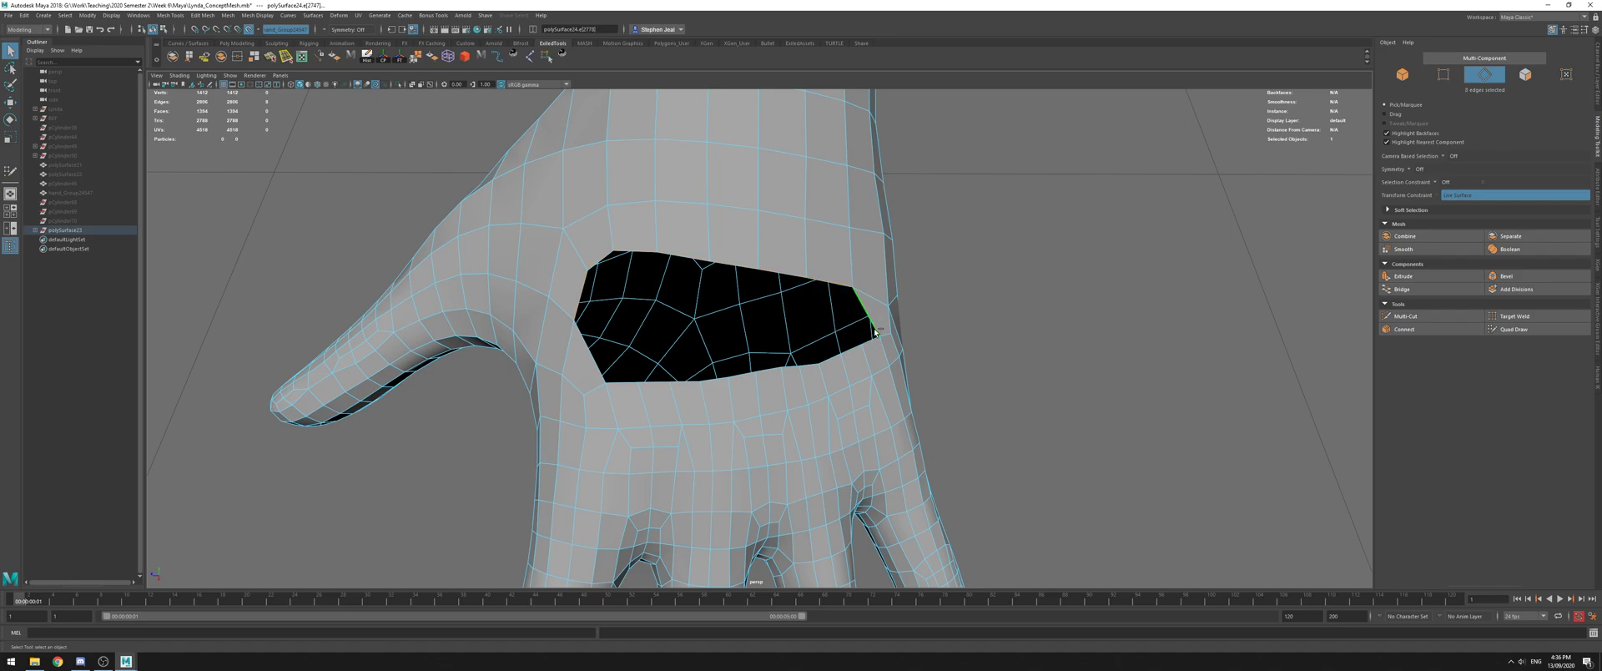
double_click(622, 384, "shift")
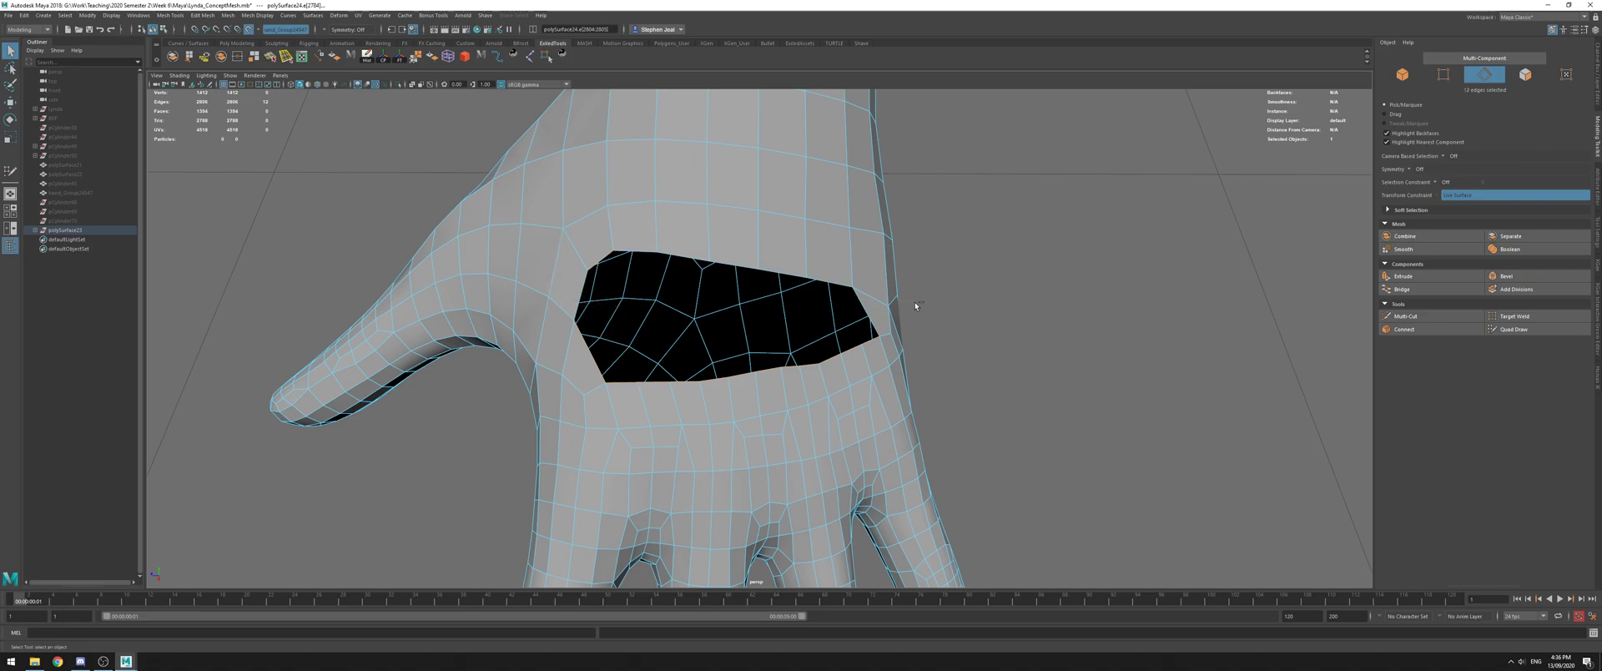
Try bridging the middle of the hole with Quad Draw quads between the knuckle row and the wrist border
left_click(1514, 329)
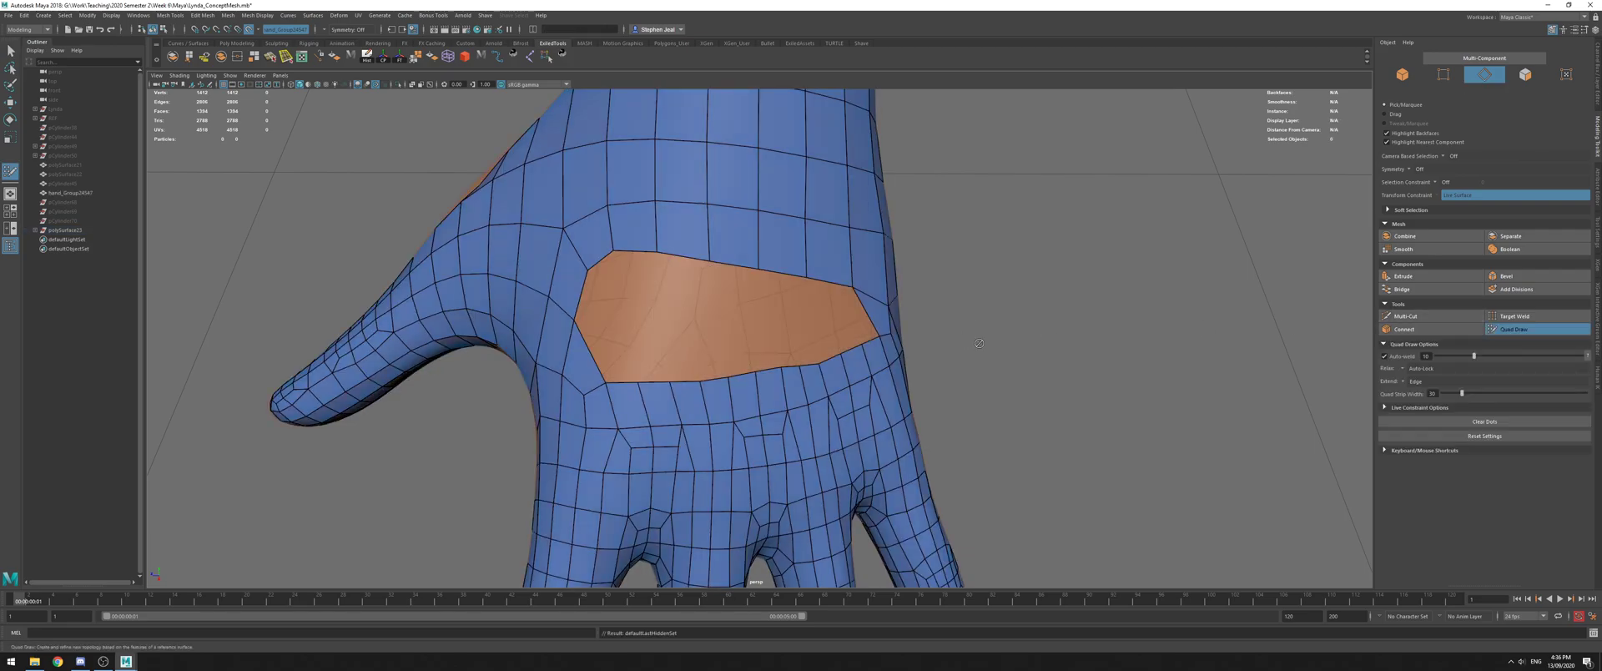
mouse_move(626, 396)
left_mouse_down("alt")
mouse_move(713, 395)
mouse_move(751, 344)
left_mouse_up("alt")
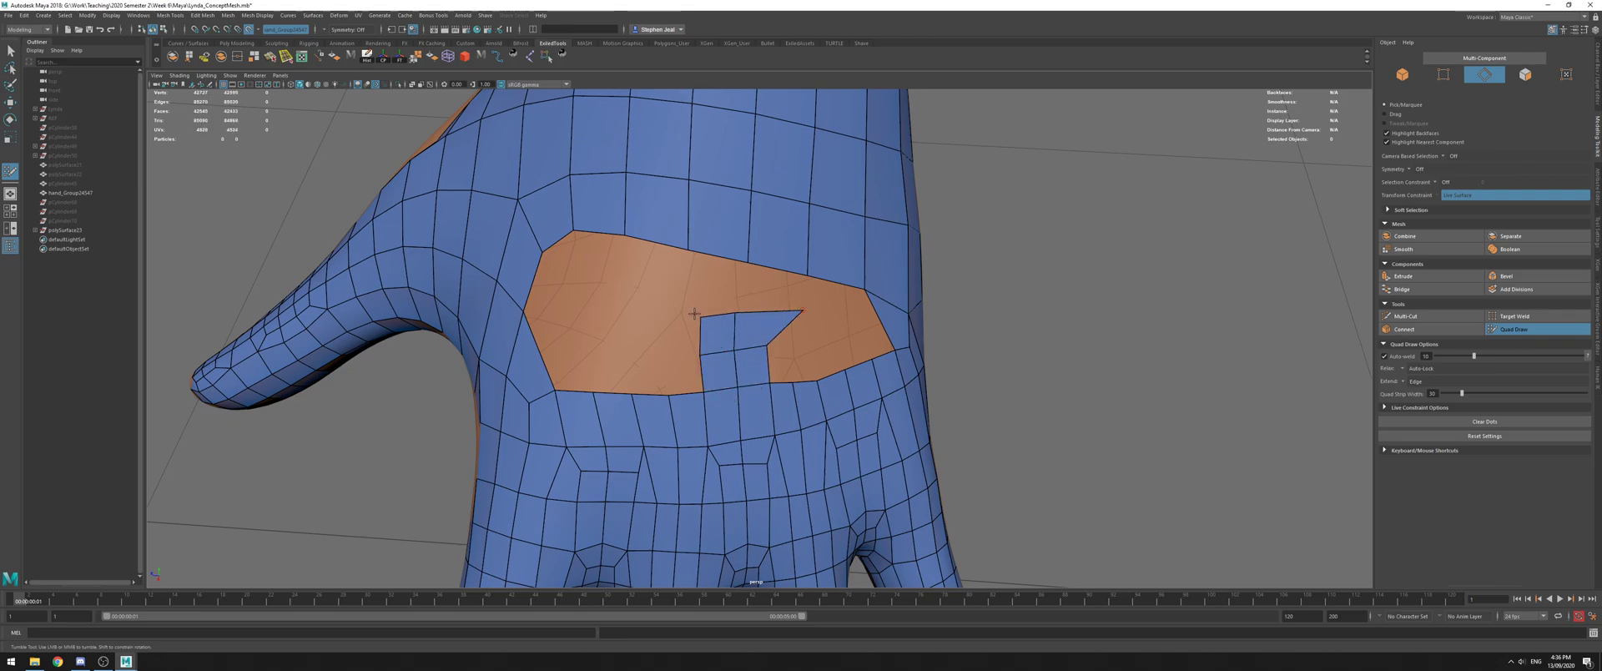
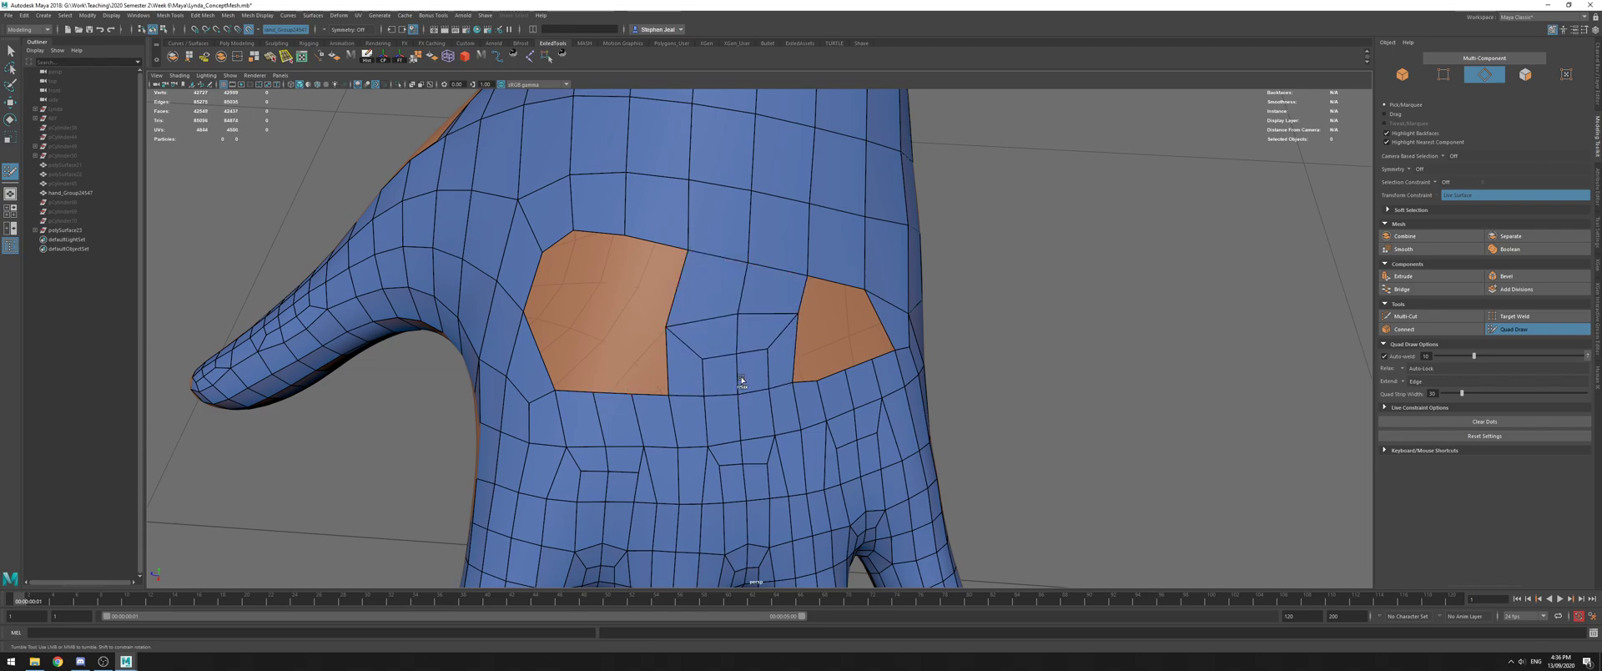
right_click_drag(813, 398, 550, 334, "alt")
left_click_drag(551, 334, 388, 284, "alt")
right_click_drag(342, 272, 755, 312, "alt")
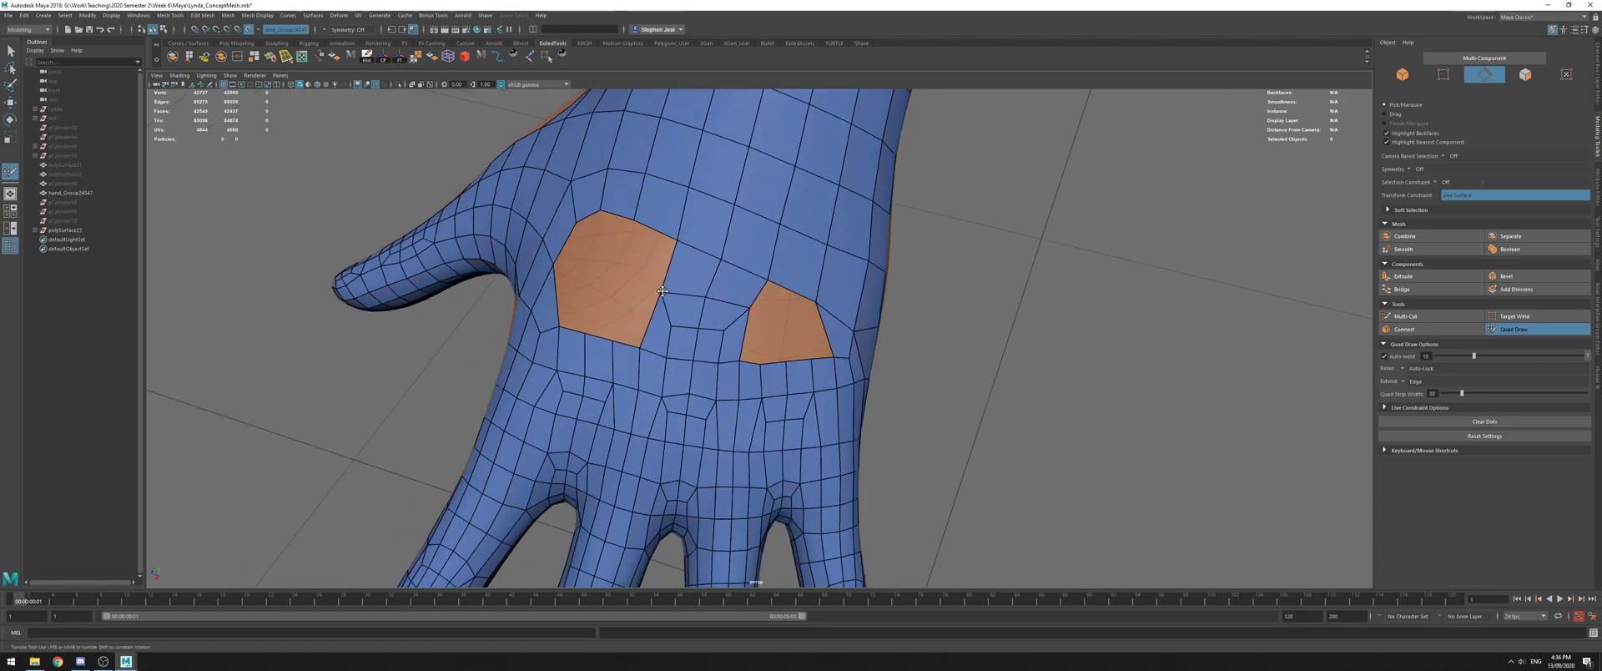
Examine the two gaps beside the bridge and how the wrist's edge flow lines up with the finger rows
right_click_drag(663, 293, 559, 288, "alt")
left_click_drag(559, 288, 738, 302, "alt")
right_click_drag(739, 302, 788, 305, "alt")
middle_click_drag(789, 304, 783, 286, "alt")
right_click_drag(783, 286, 826, 305, "alt")
left_click_drag(834, 322, 769, 326, "alt")
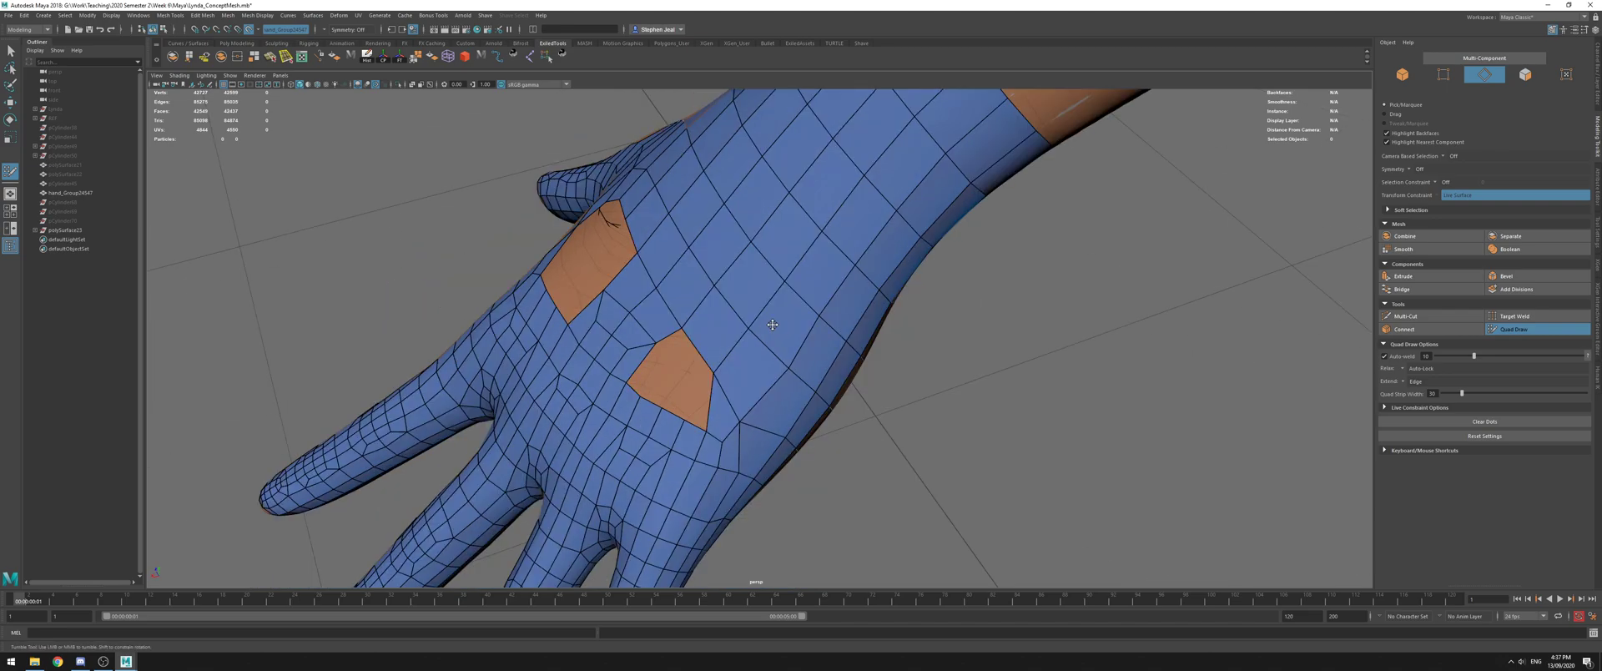
right_click_drag(863, 352, 814, 237, "alt")
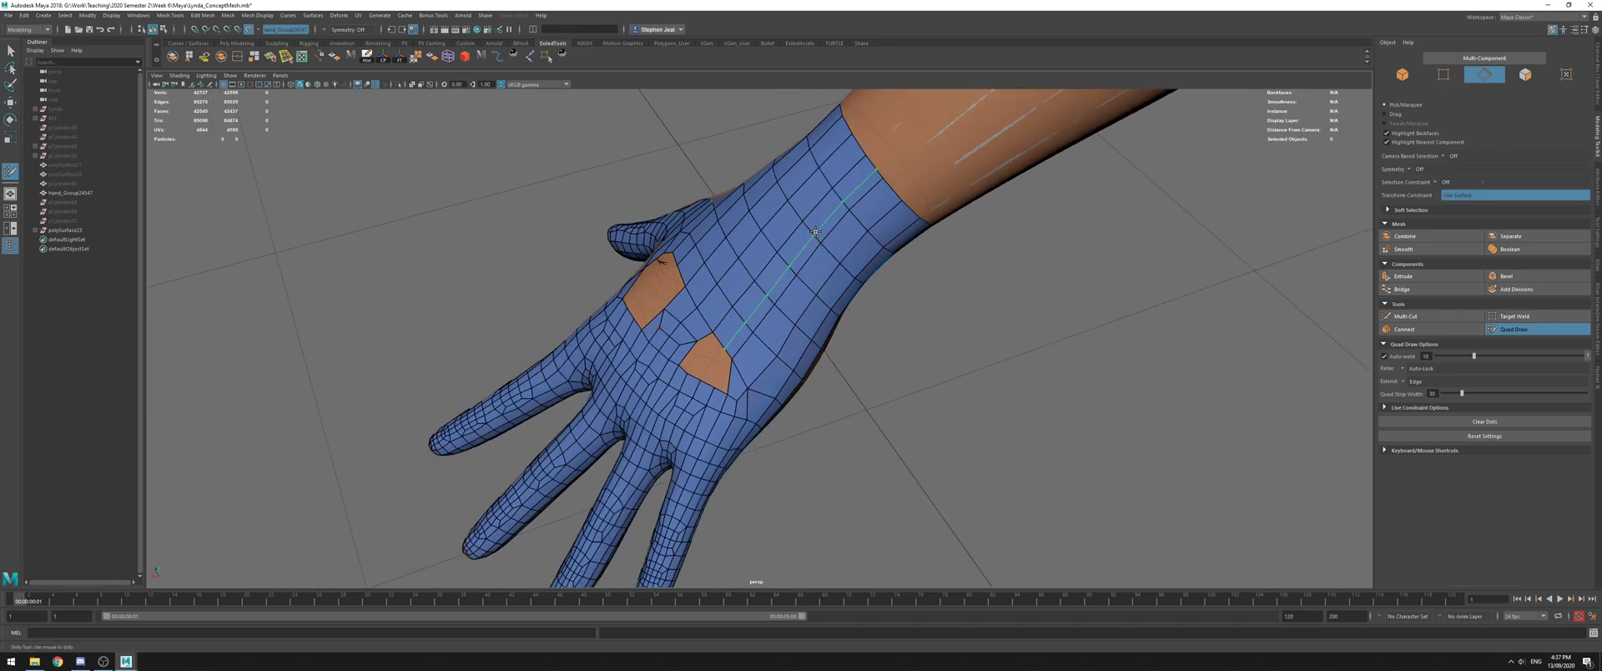
right_click_drag(869, 175, 755, 193, "alt")
left_click_drag(755, 193, 813, 158, "alt")
right_click_drag(834, 196, 1041, 270, "alt")
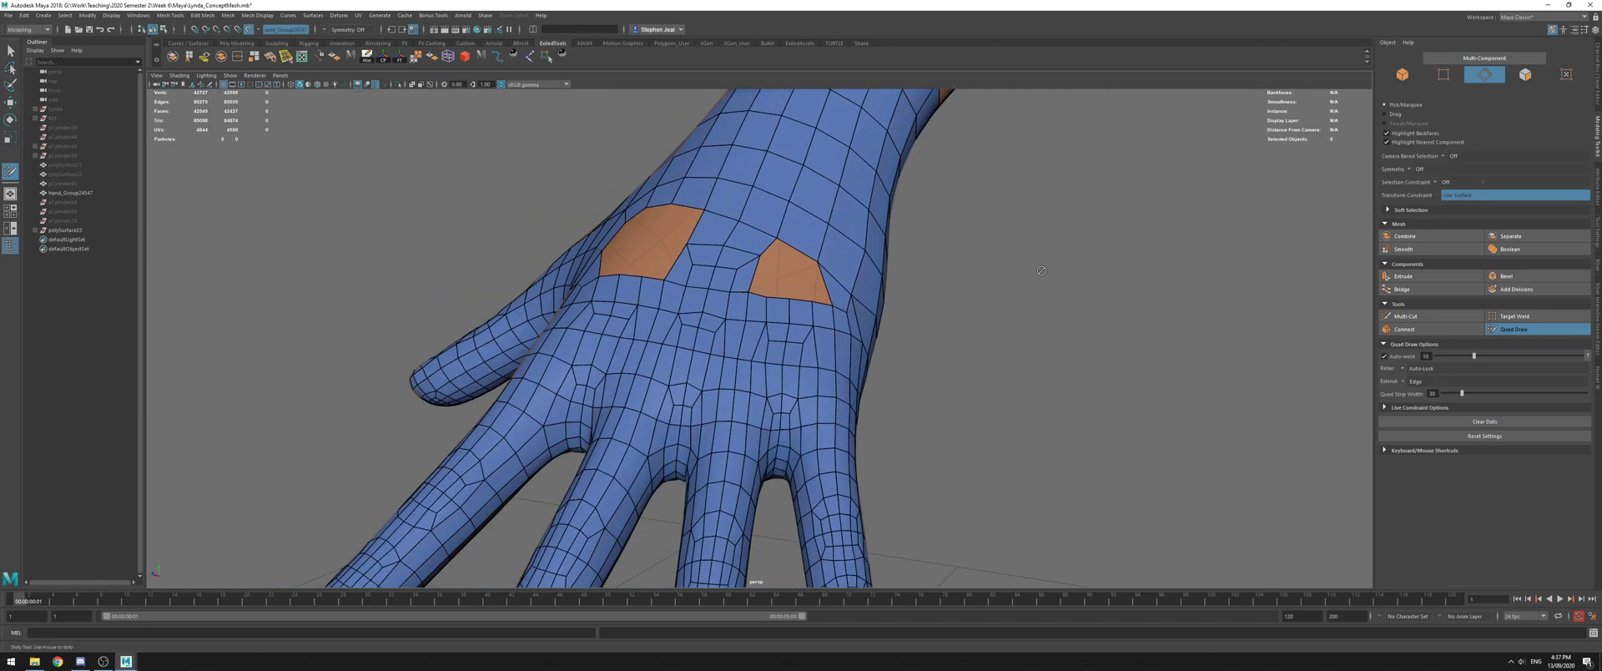
left_click_drag(897, 242, 810, 300, "alt")
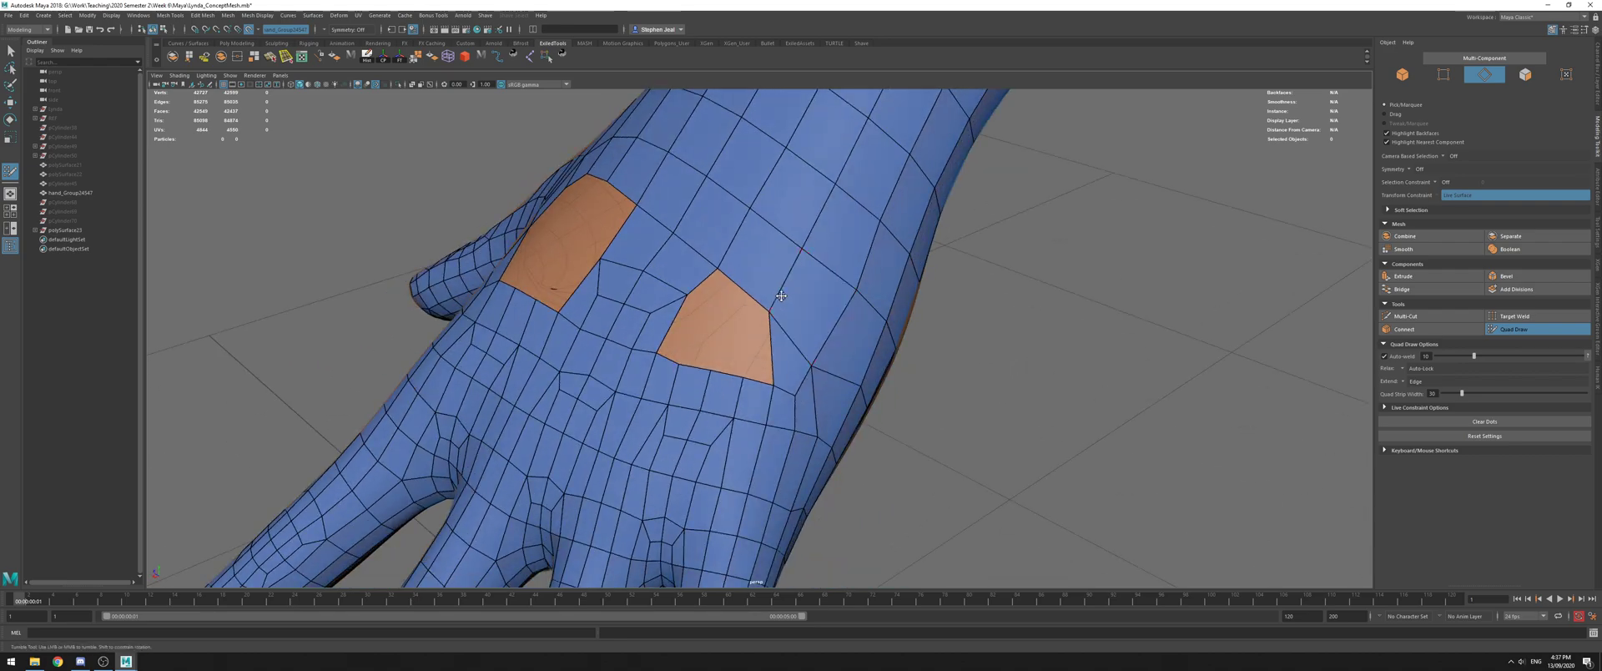
right_click_drag(828, 297, 783, 266, "alt")
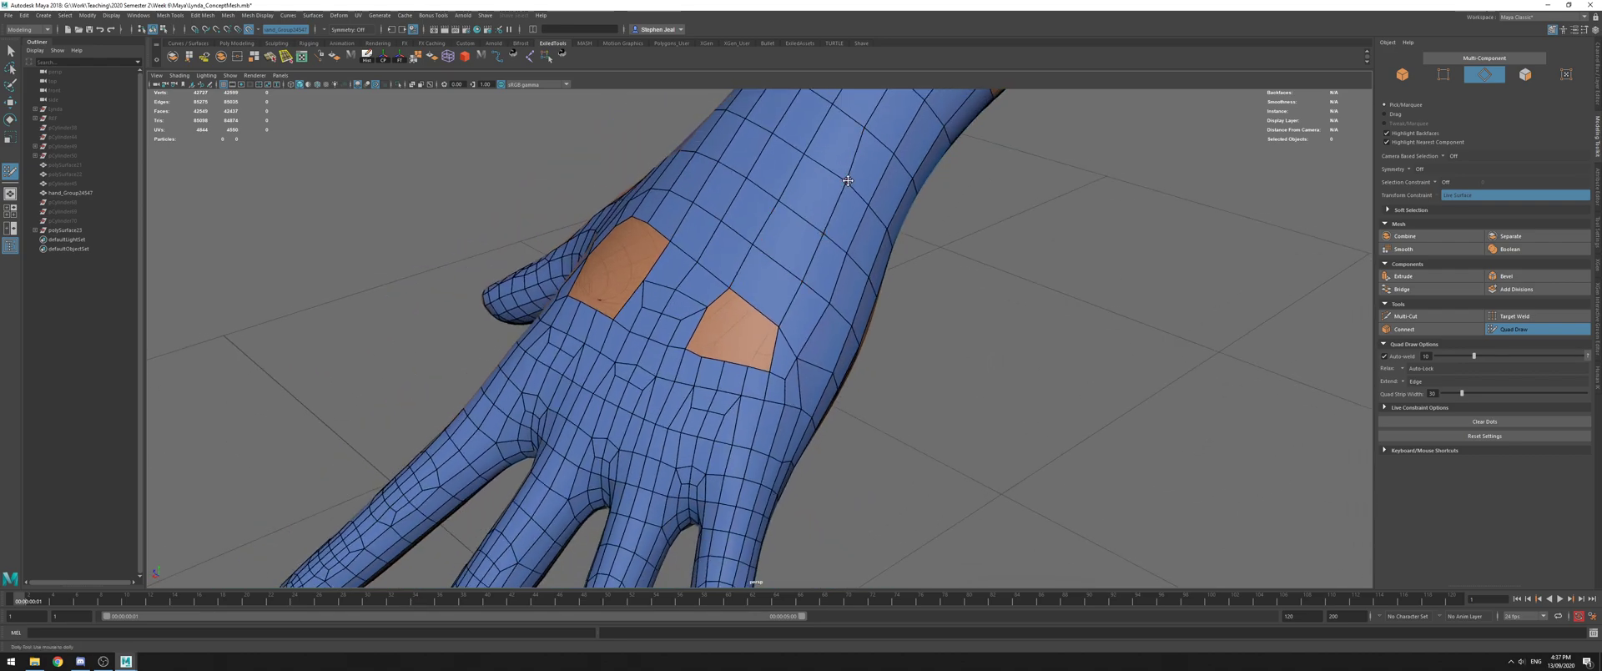
left_click_drag(891, 149, 860, 186, "alt")
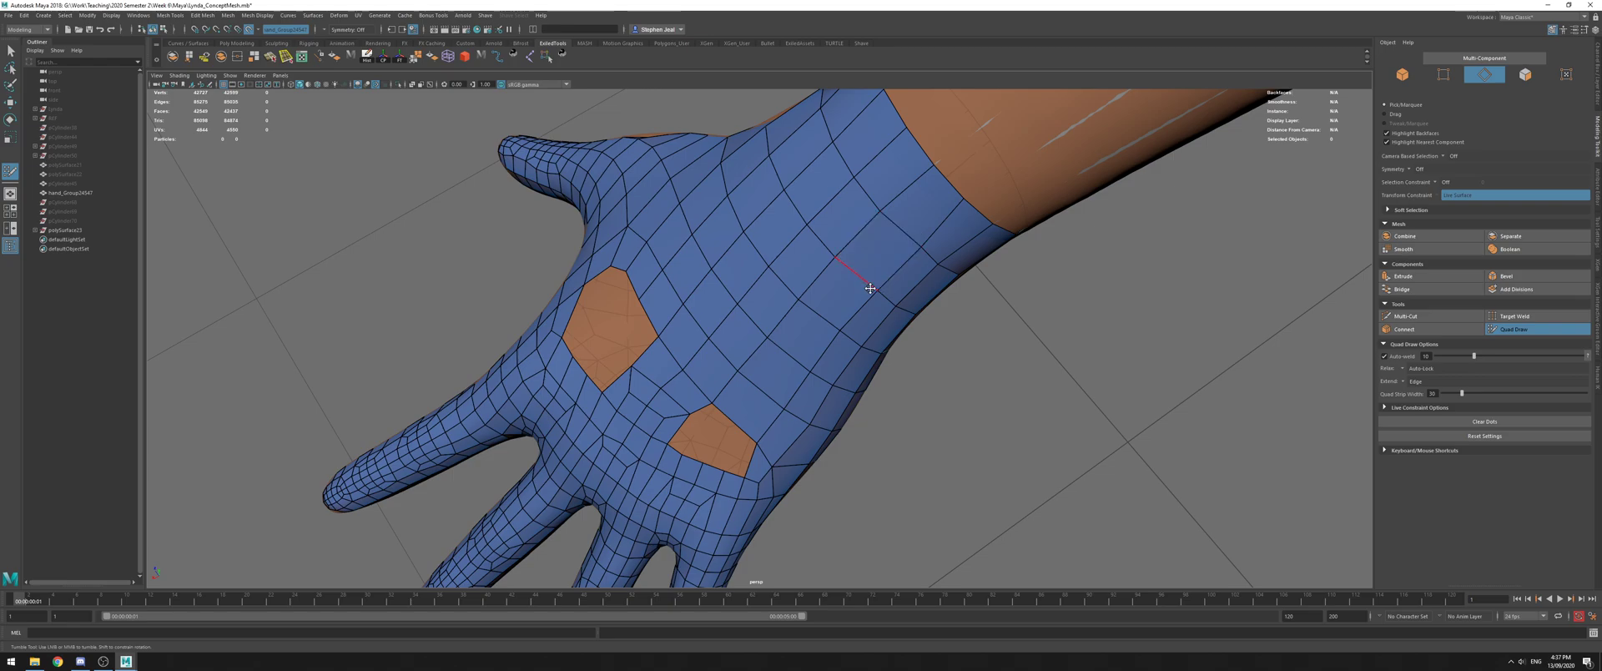
left_click_drag(870, 286, 947, 248, "alt")
right_click_drag(926, 259, 960, 279, "alt")
left_click_drag(960, 279, 912, 304, "alt")
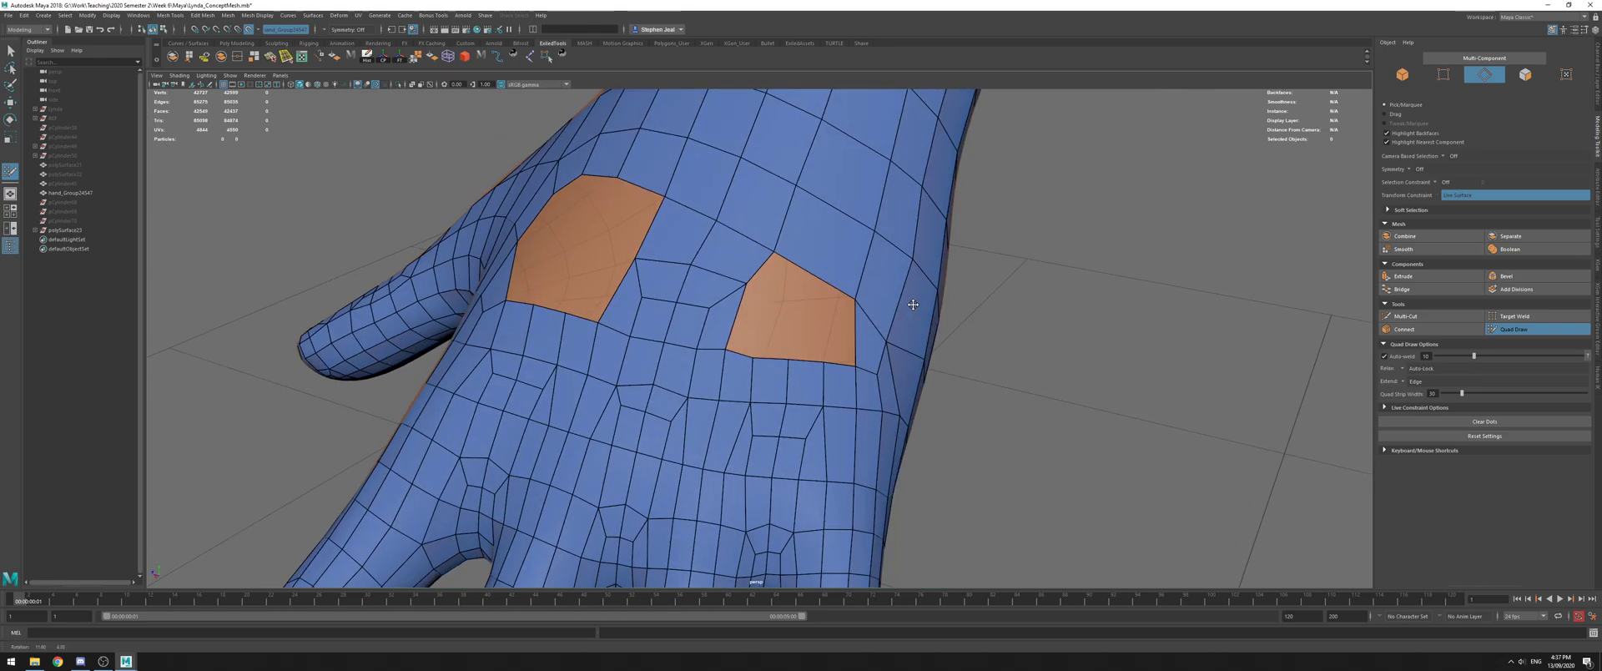
Delete the bridging quads and the surrounding faces toward the fingers and wrist to widen the hole into a regular opening
left_click(722, 320, "shift")
right_click_drag(819, 257, 660, 241, "alt")
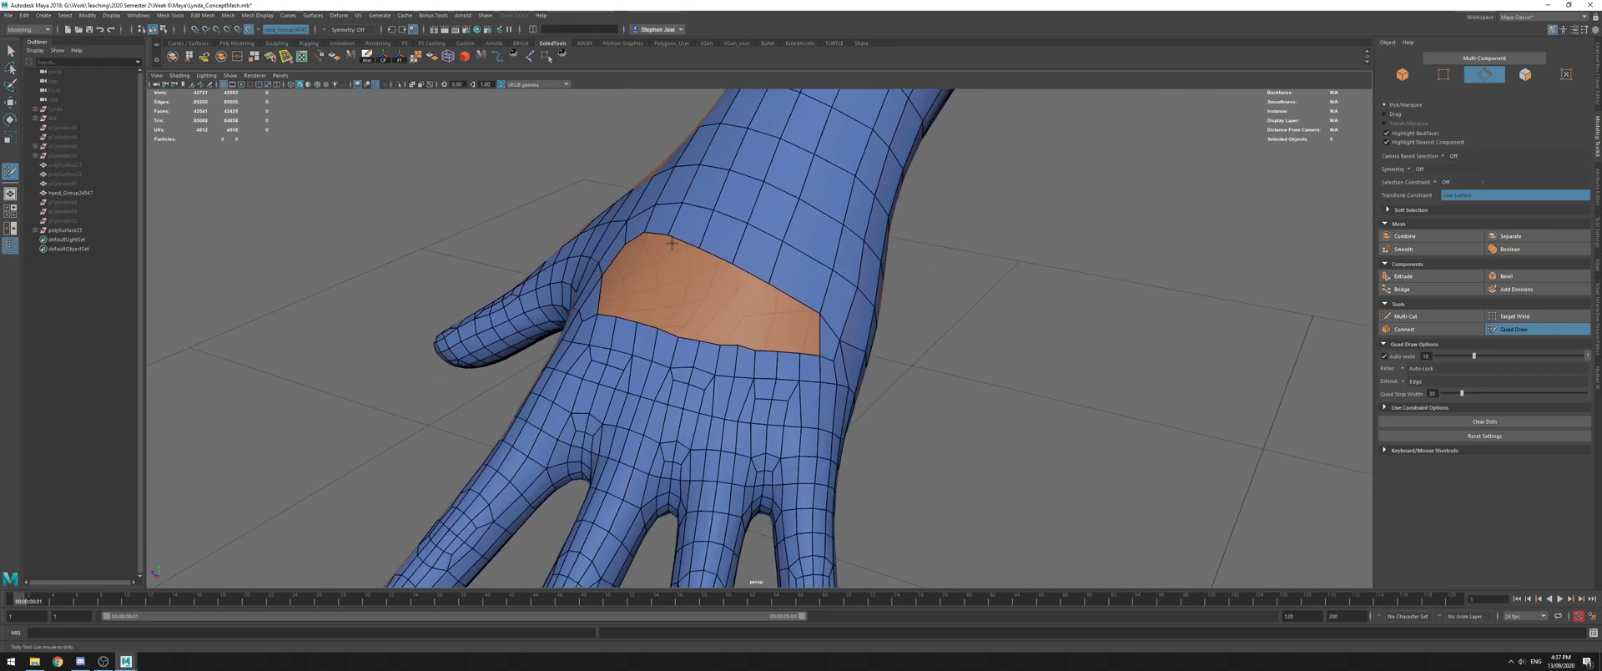
left_click_drag(660, 241, 603, 261, "alt")
left_click_drag(791, 401, 591, 289, "ctrl+shift")
left_click_drag(733, 296, 718, 282, "alt")
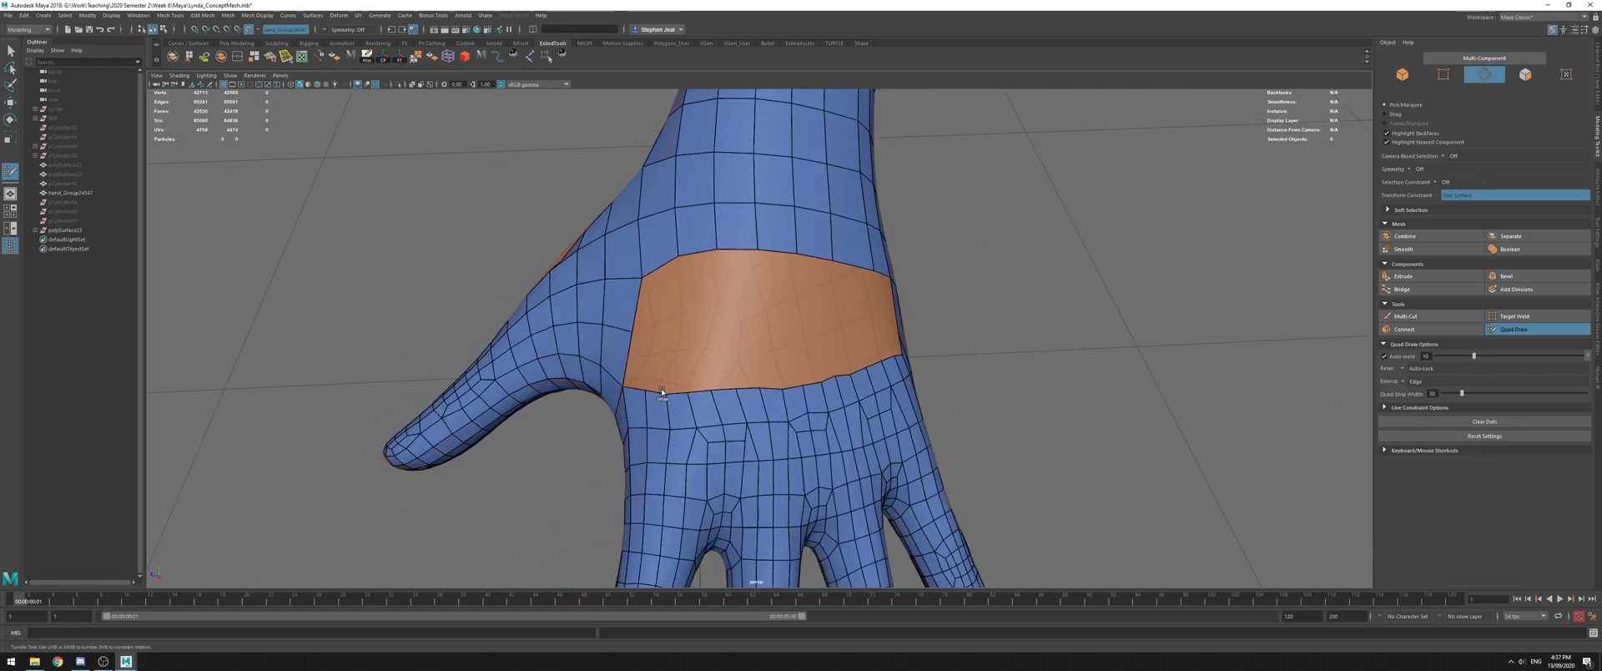
mouse_move(873, 360)
left_mouse_down("alt")
mouse_move(993, 338)
mouse_move(864, 354)
left_mouse_up("alt")
left_click_drag(672, 278, 732, 247)
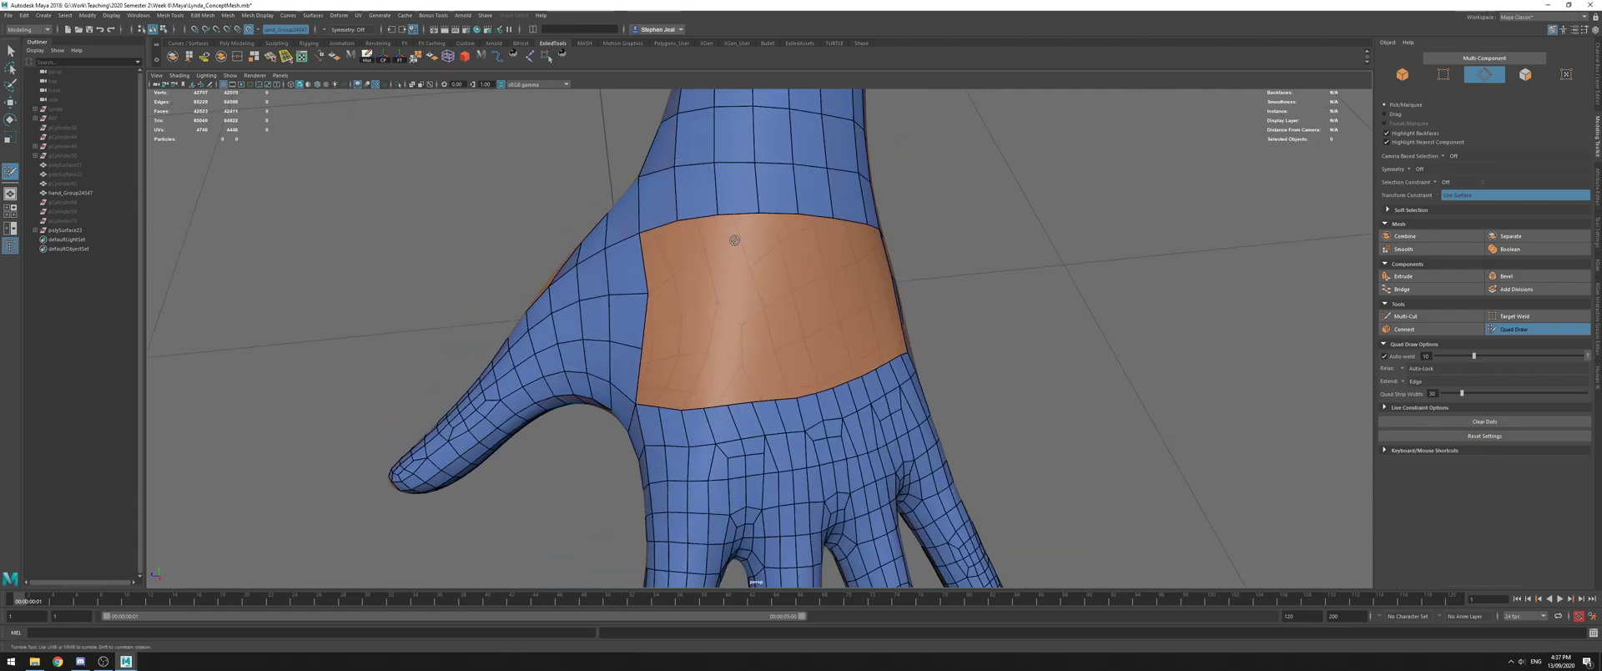
Leave Quad Draw and hide everything except the retopology mesh
key("q")
key("alt+h")
key("ctrl+z")
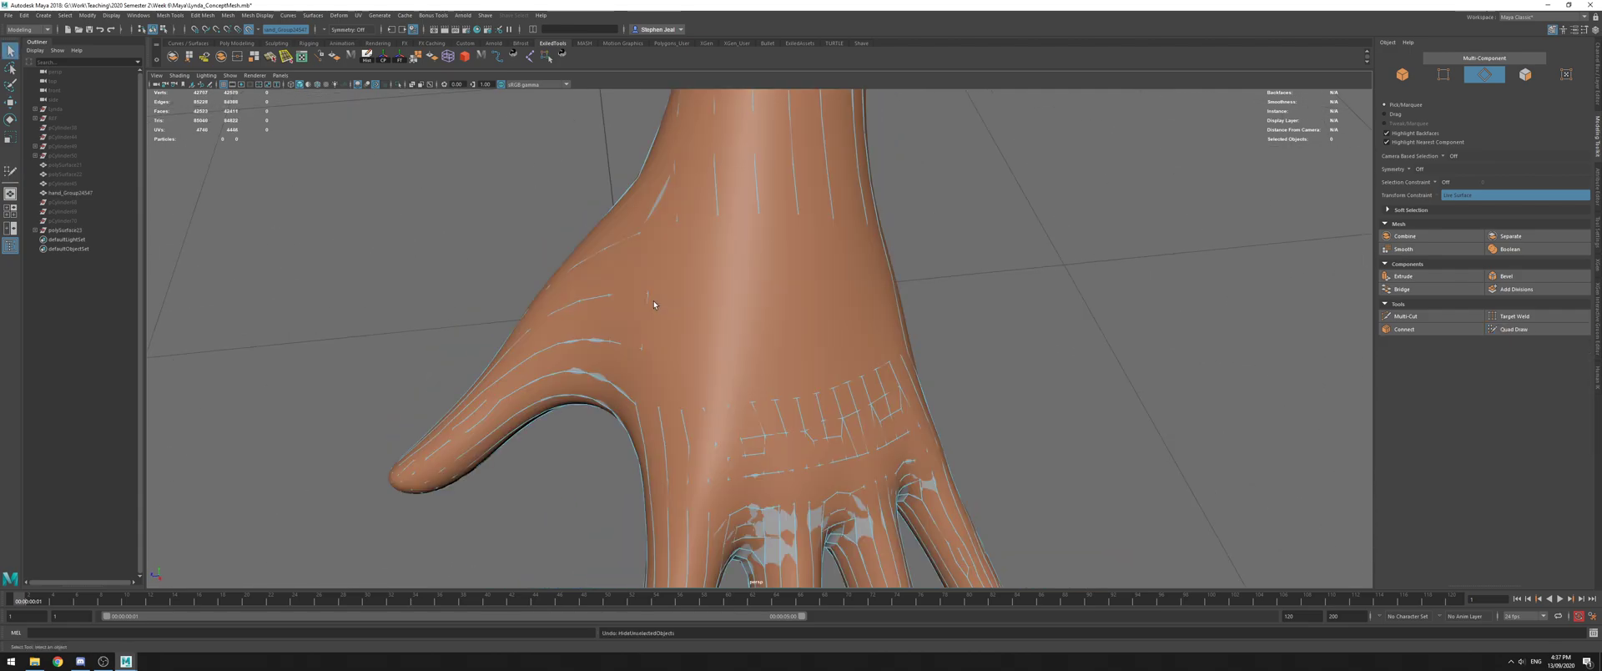
right_click_drag(632, 299, 652, 267)
key("alt+h")
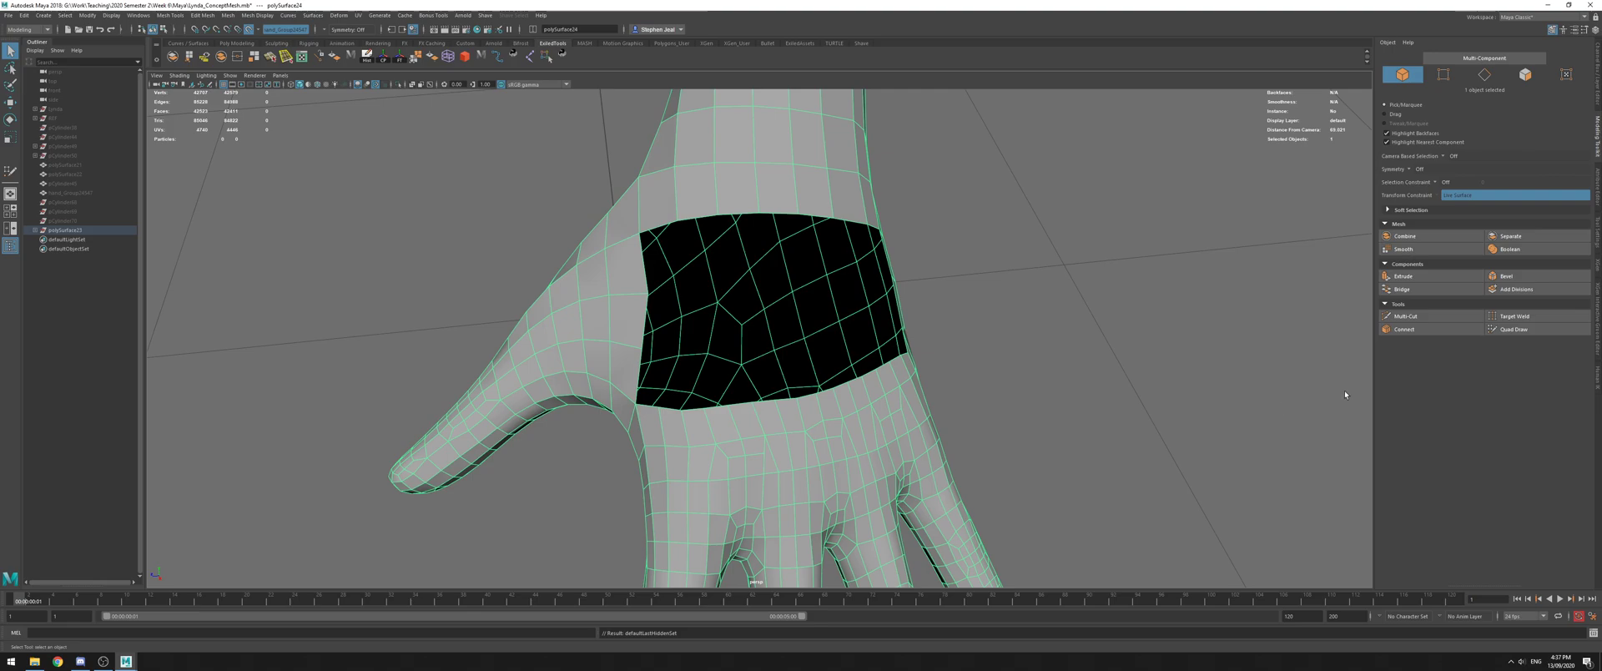
Select the finger-side border edges of the widened hole to count them
key("F10")
left_click(651, 408)
left_click_drag(718, 442, 605, 413, "alt")
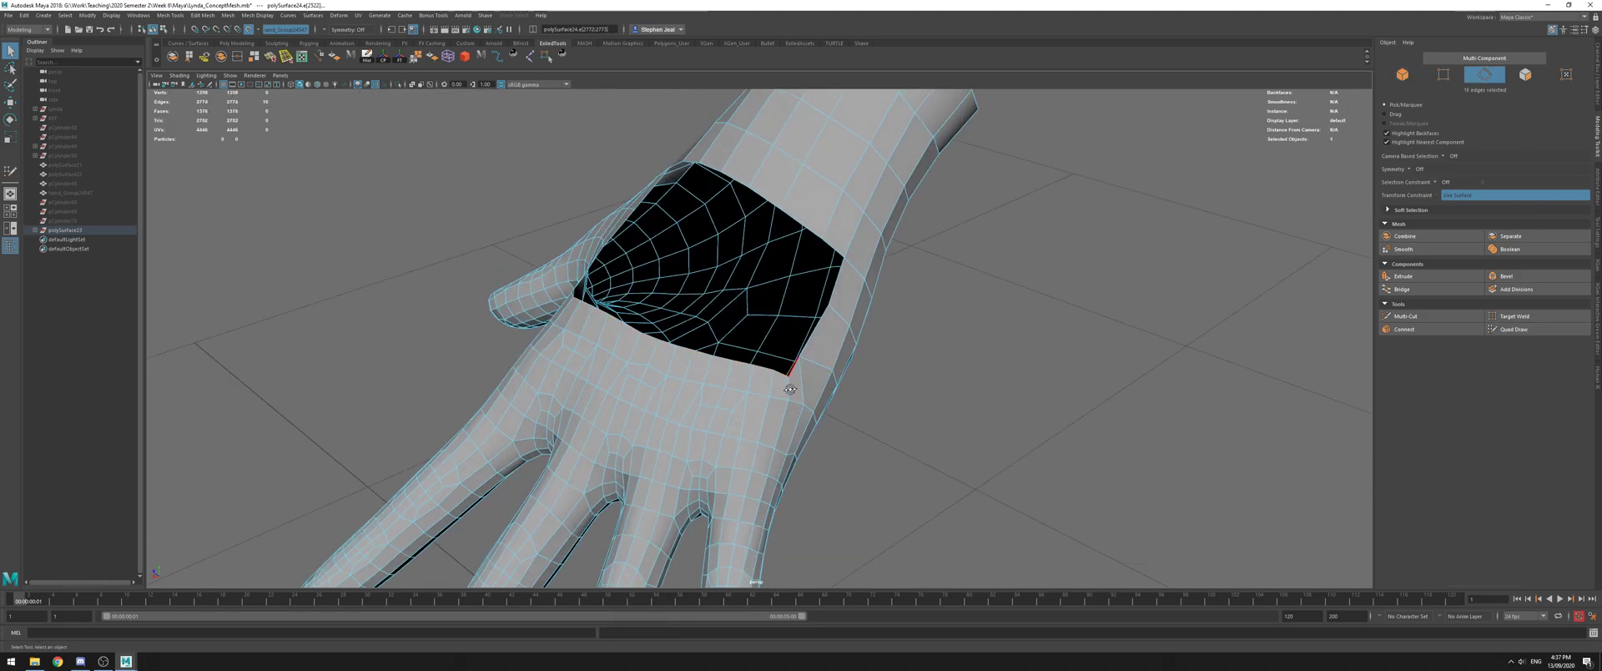
key("ctrl+z")
Extend a Quad Draw quad from the finger-side border at the thumb corner and fill the gap beside it
left_click(1576, 332)
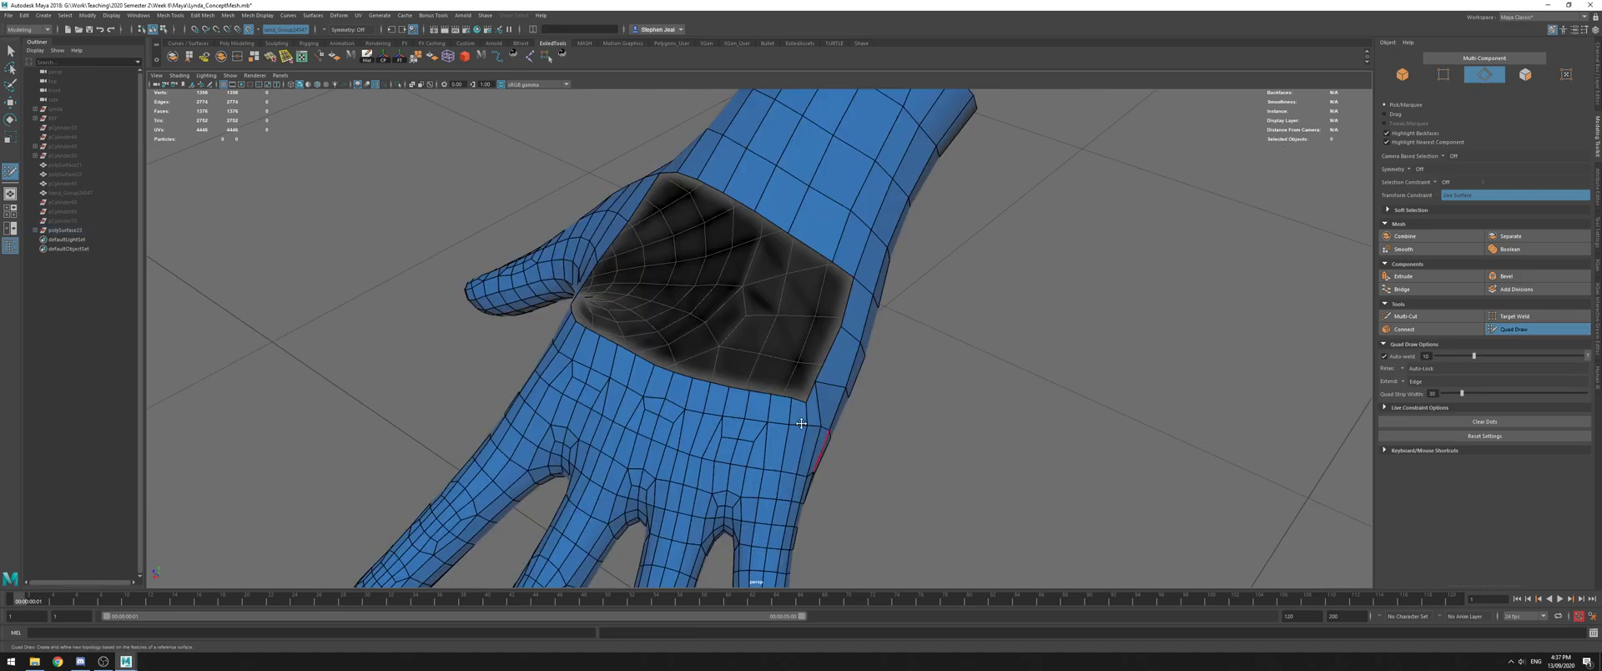
left_click_drag(761, 405, 627, 386, "alt")
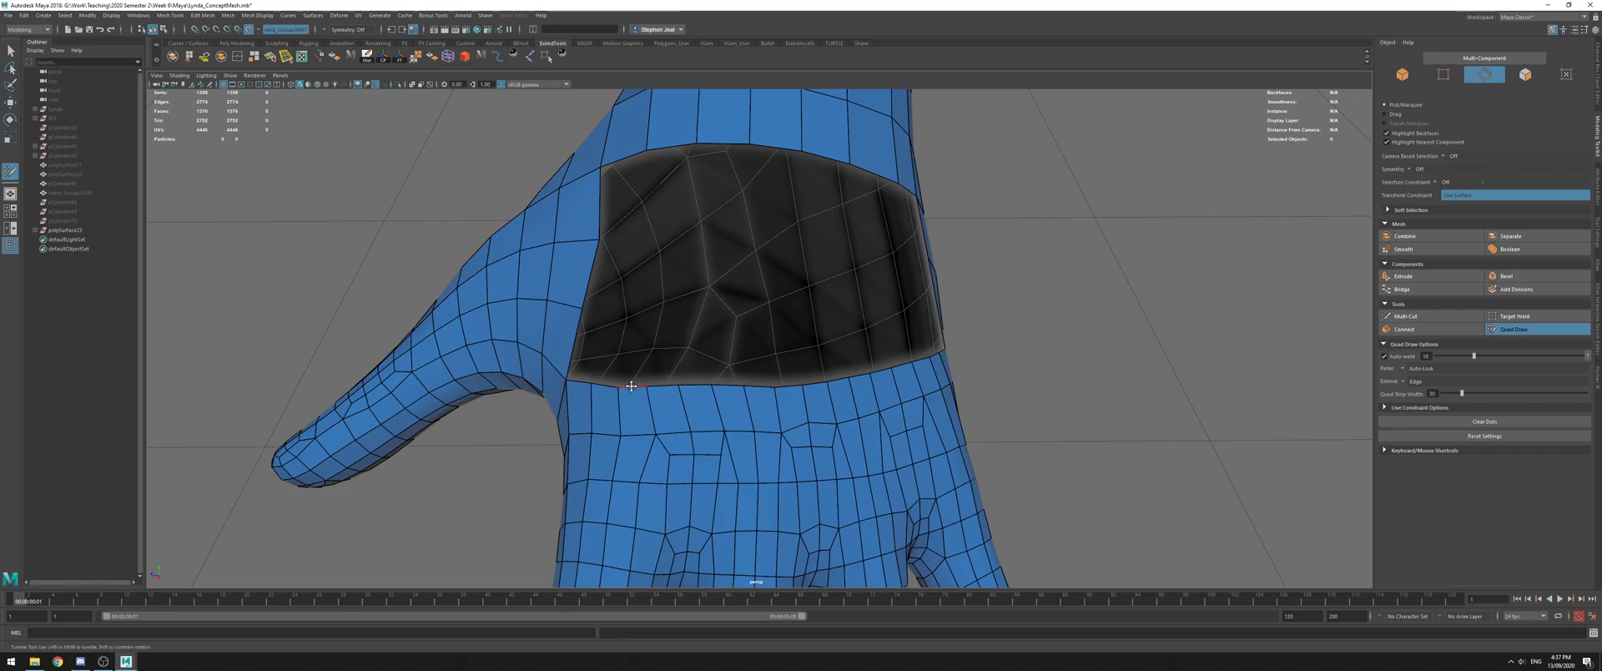
mouse_move(606, 384)
left_mouse_down()
mouse_move(582, 310)
mouse_move(634, 324)
left_mouse_up()
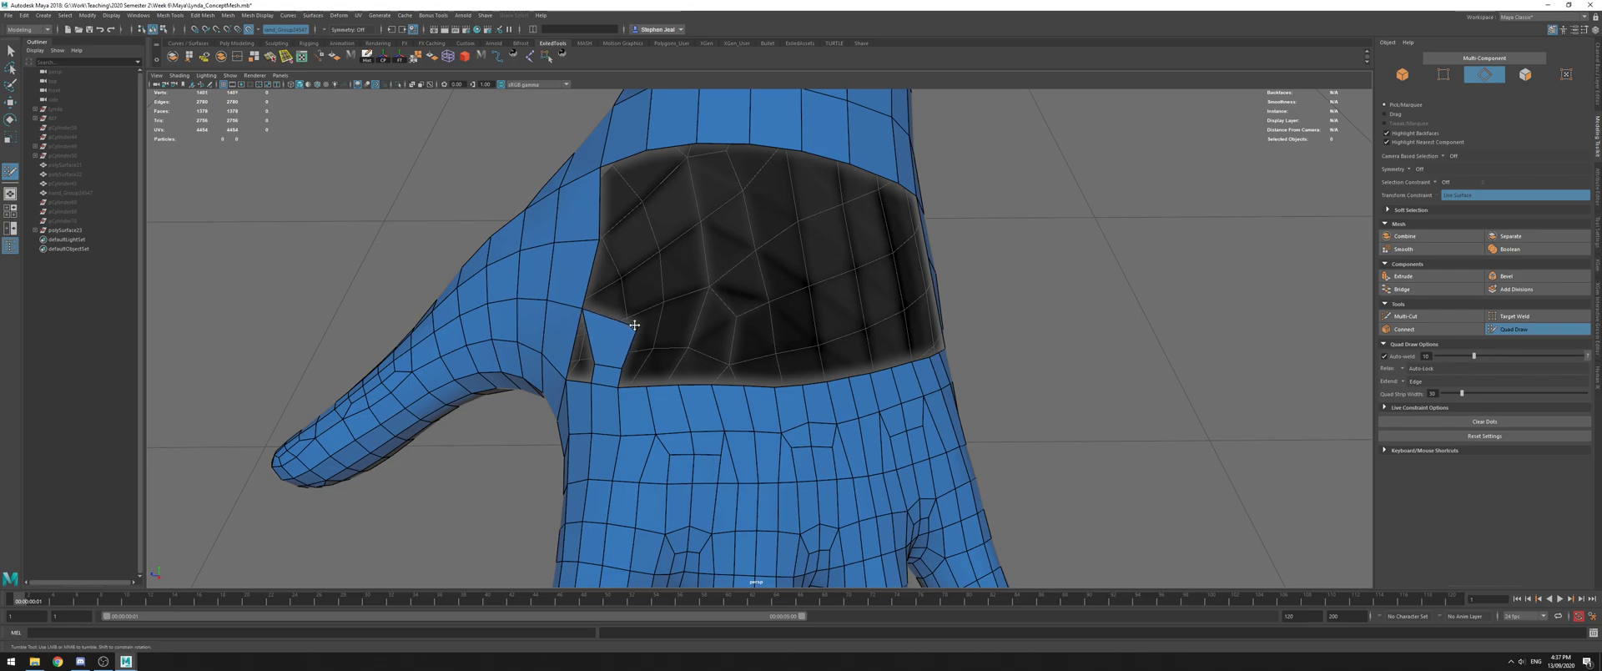
left_click(616, 369, "shift")
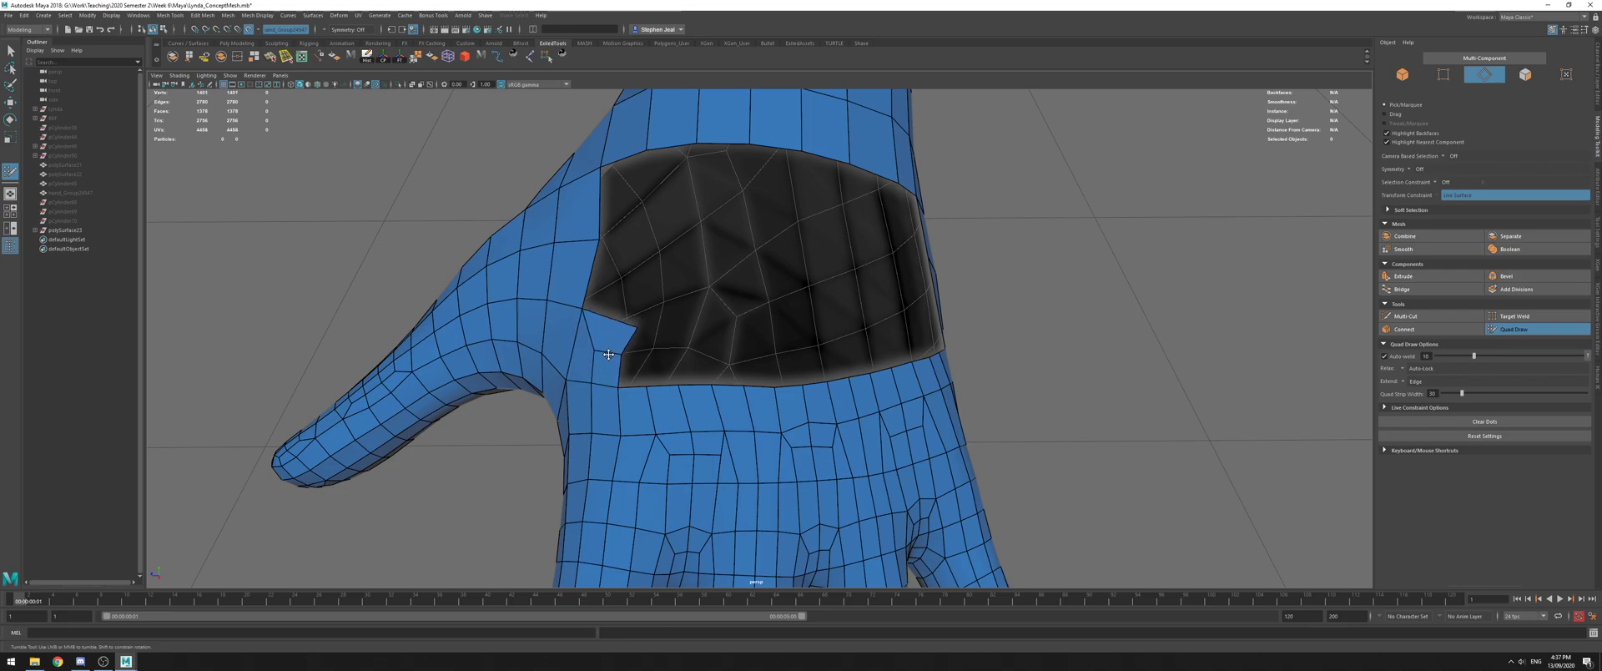
left_click(632, 354, "shift")
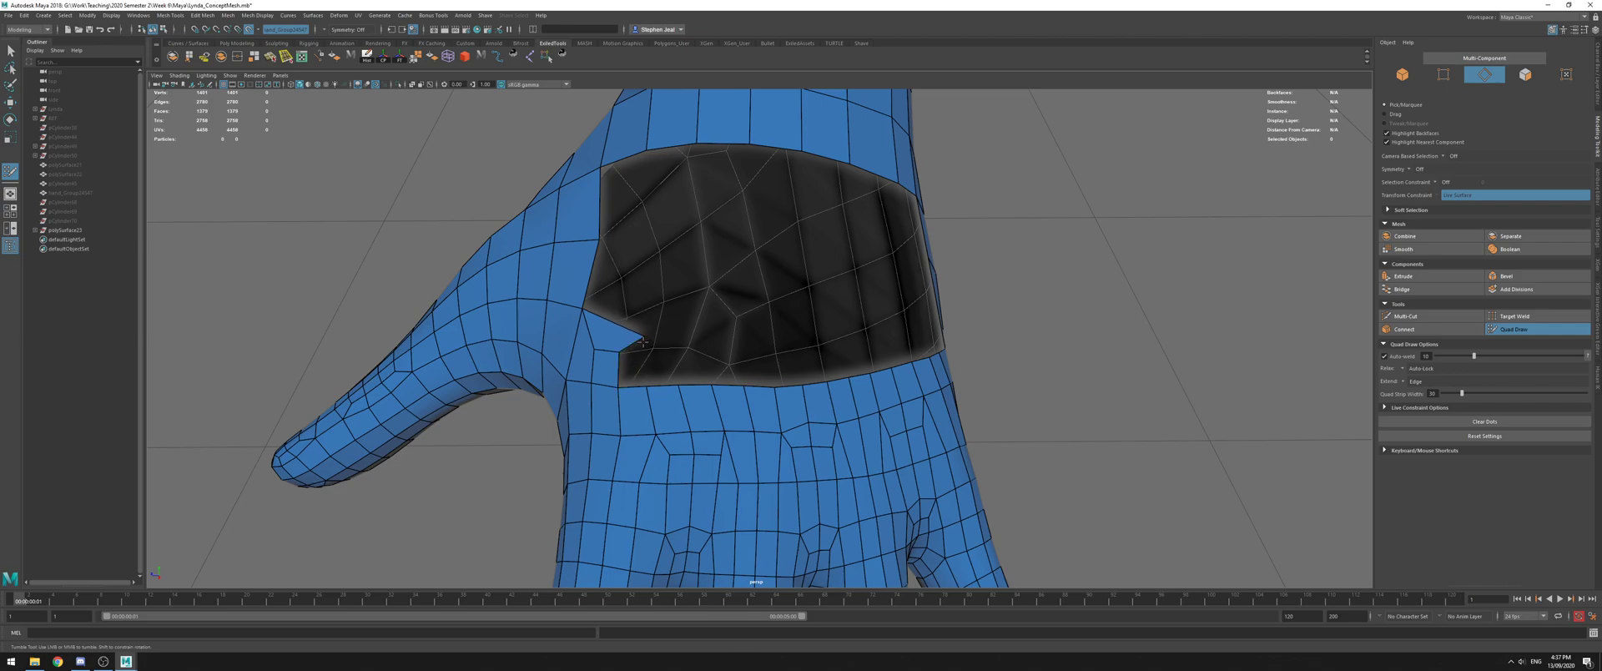
Extend a quad at the little-finger corner of the hole and fill the gaps on both sides of it
mouse_move(777, 355)
left_mouse_down("alt")
mouse_move(722, 348)
mouse_move(780, 328)
mouse_move(708, 225)
mouse_move(739, 332)
mouse_move(754, 306)
mouse_move(785, 303)
left_mouse_up("alt")
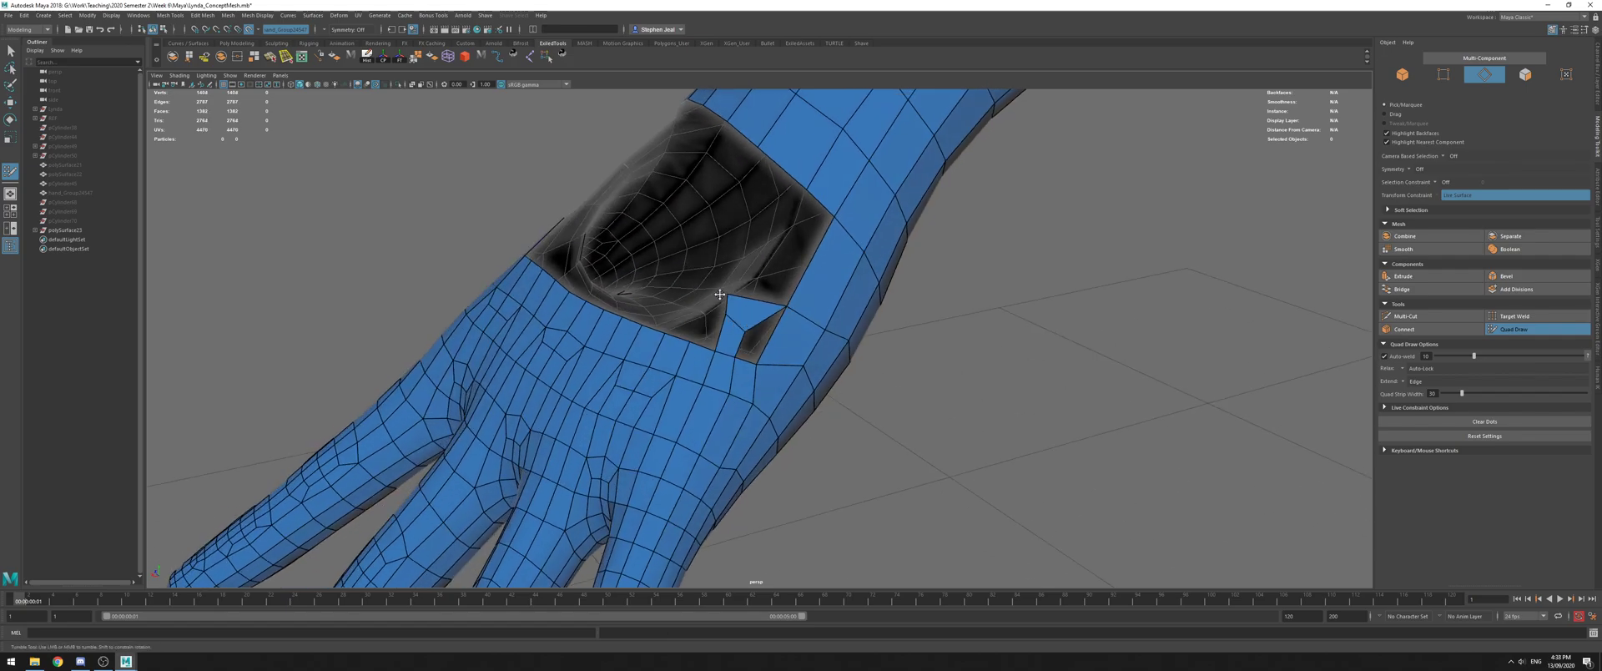
left_click(751, 338, "shift")
left_click(705, 328, "shift")
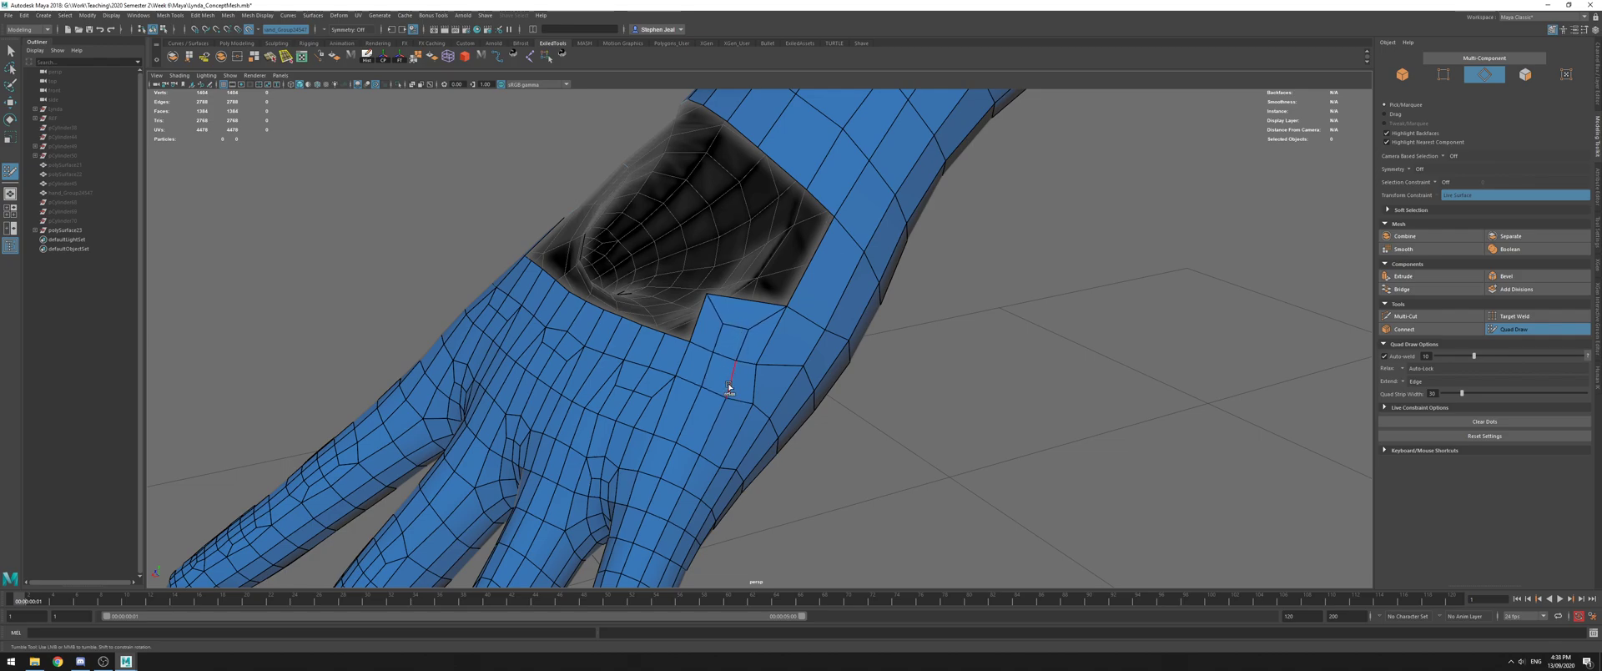
Extend another quad patch inward from each corner along the finger-side border, adjusting the thumb-side vertices
left_click_drag(728, 387, 663, 384, "alt")
mouse_move(652, 342)
left_mouse_down()
mouse_move(650, 316)
mouse_move(645, 360)
left_mouse_up()
mouse_move(631, 318)
left_mouse_down()
mouse_move(613, 322)
mouse_move(691, 330)
left_mouse_up()
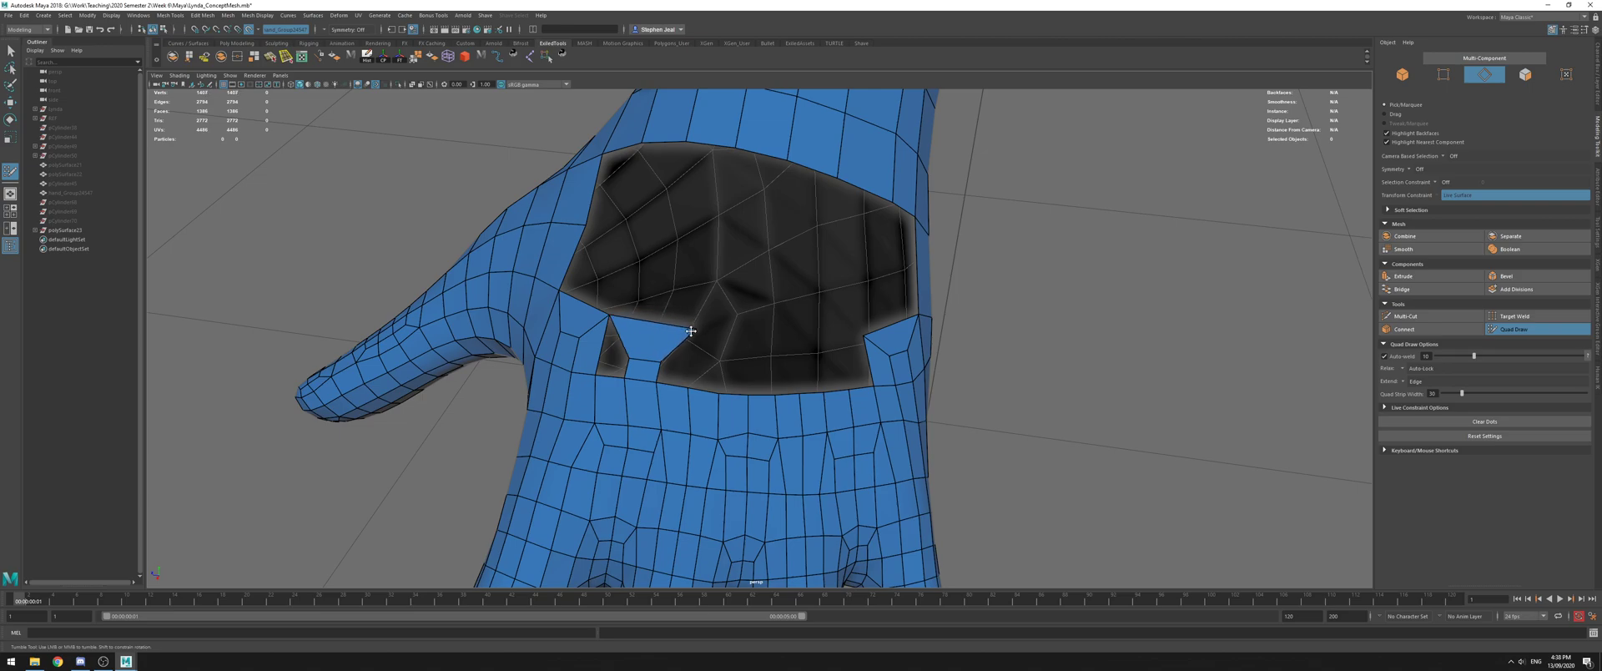
mouse_move(832, 390)
left_mouse_down()
mouse_move(826, 338)
mouse_move(862, 337)
mouse_move(788, 347)
left_mouse_up()
Fill the gaps between the corner patches and the extended quads, undoing one fill, and even out the thumb-side vertices
left_click(858, 368, "shift")
left_click(804, 367, "shift")
key("ctrl+z")
left_click(764, 362, "shift")
left_click(690, 362, "shift")
left_click(614, 354, "shift")
left_click_drag(695, 330, 682, 343)
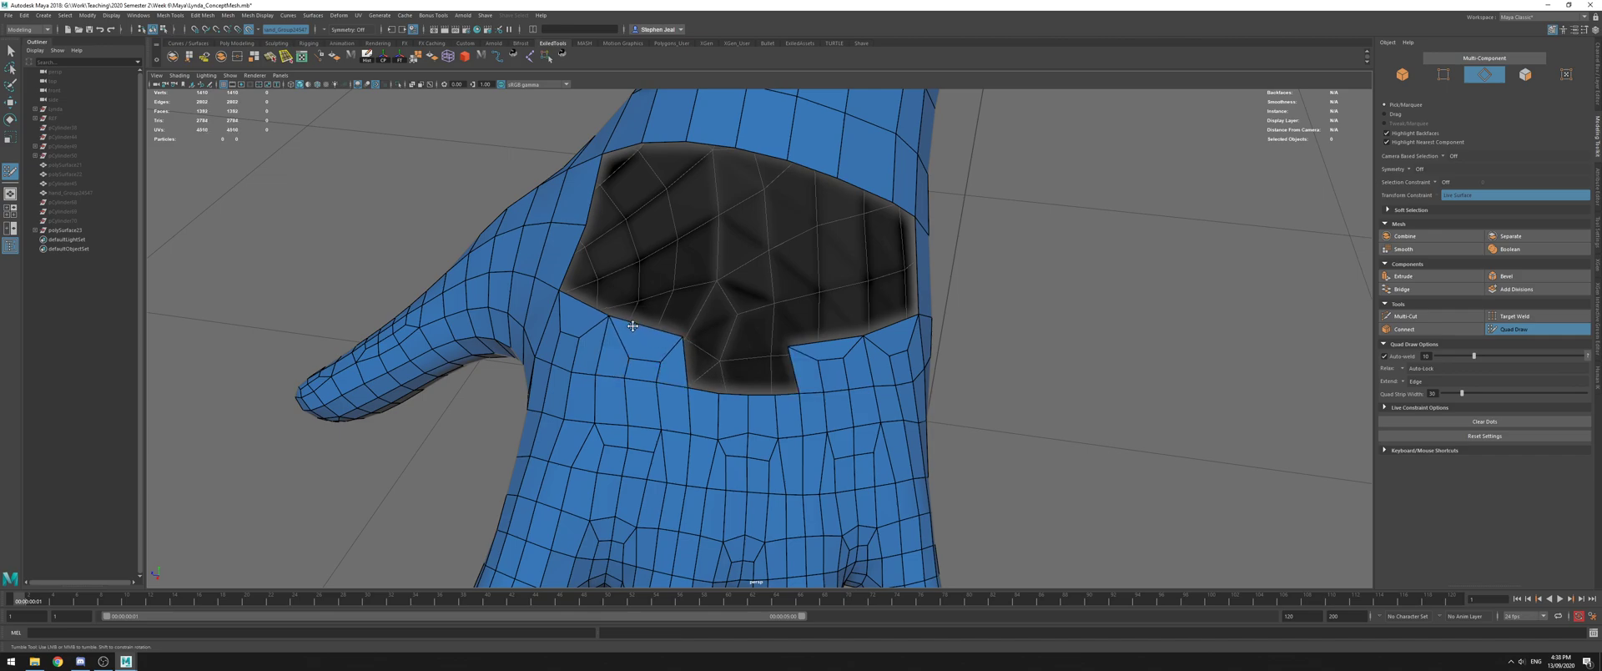
left_click_drag(609, 315, 607, 322)
left_click_drag(644, 359, 642, 356)
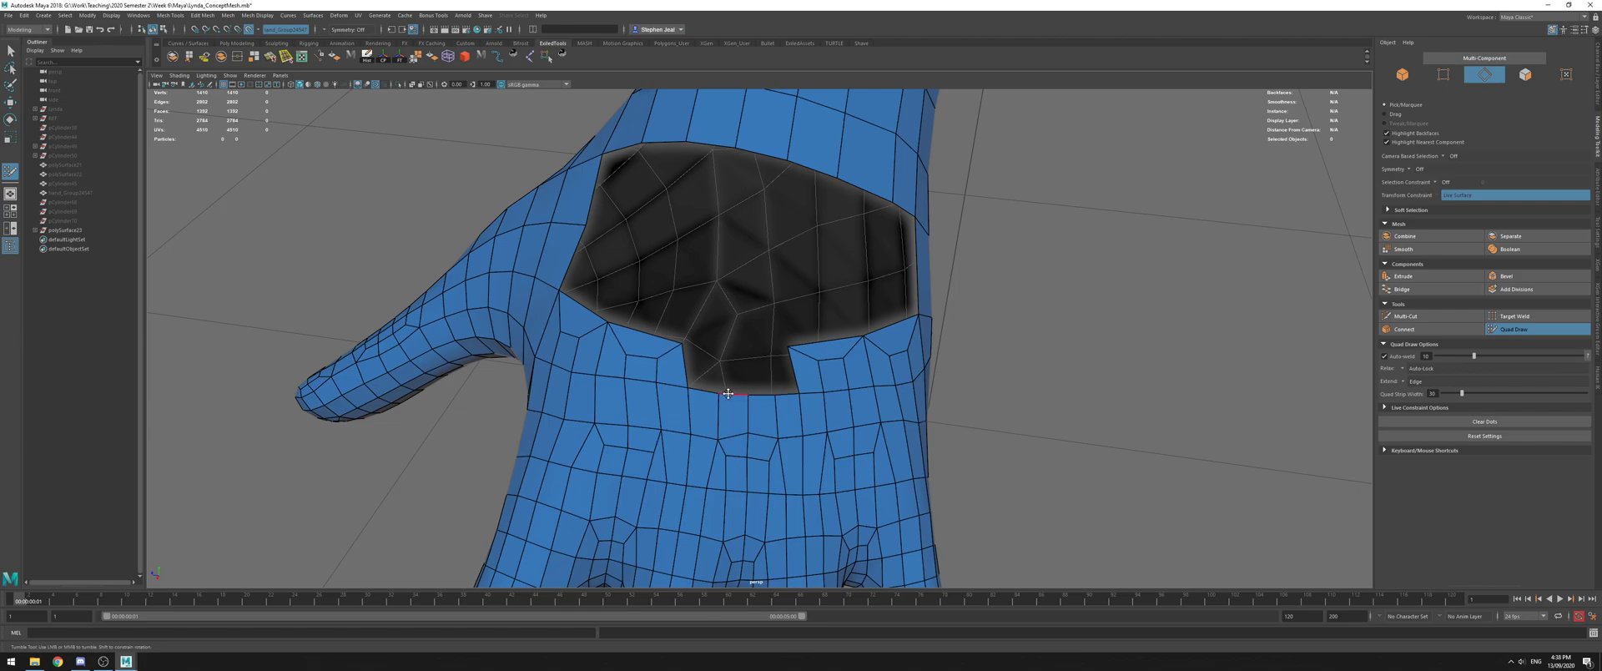
Extend the middle border edges toward the wrist and fill the two remaining gaps to complete the row
left_click_drag(732, 396, 736, 351, "ctrl")
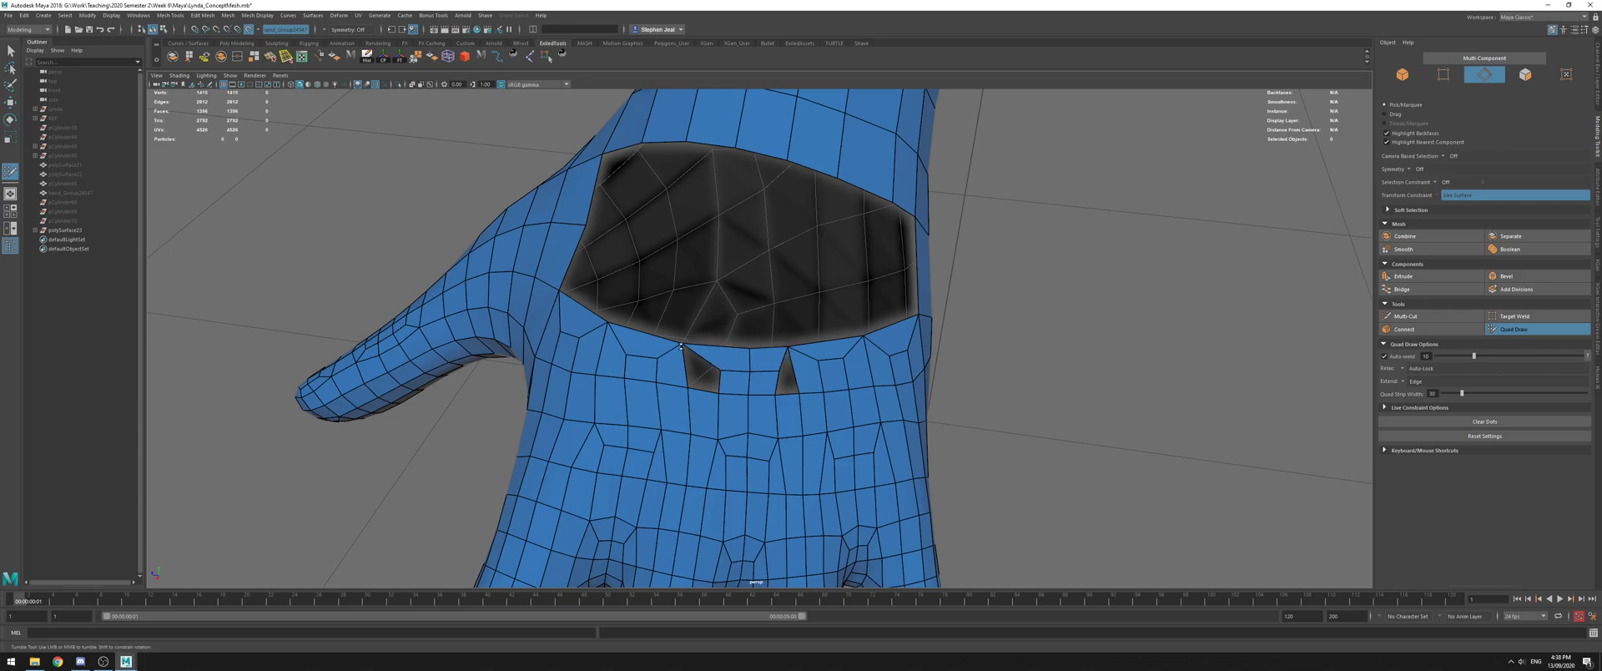
left_click(705, 367, "shift")
left_click(787, 359, "shift")
mouse_move(849, 347)
left_mouse_down("shift")
mouse_move(684, 362)
mouse_move(622, 333)
mouse_move(854, 347)
mouse_move(759, 432)
mouse_move(565, 388)
mouse_move(866, 388)
mouse_move(795, 409)
left_mouse_up("shift")
Leave Quad Draw and select edges around the hole's finger-side and wrist-side borders to compare their counts
key("q")
mouse_move(592, 396)
right_mouse_down()
mouse_move(610, 381)
mouse_move(594, 373)
right_mouse_up()
left_click(594, 379)
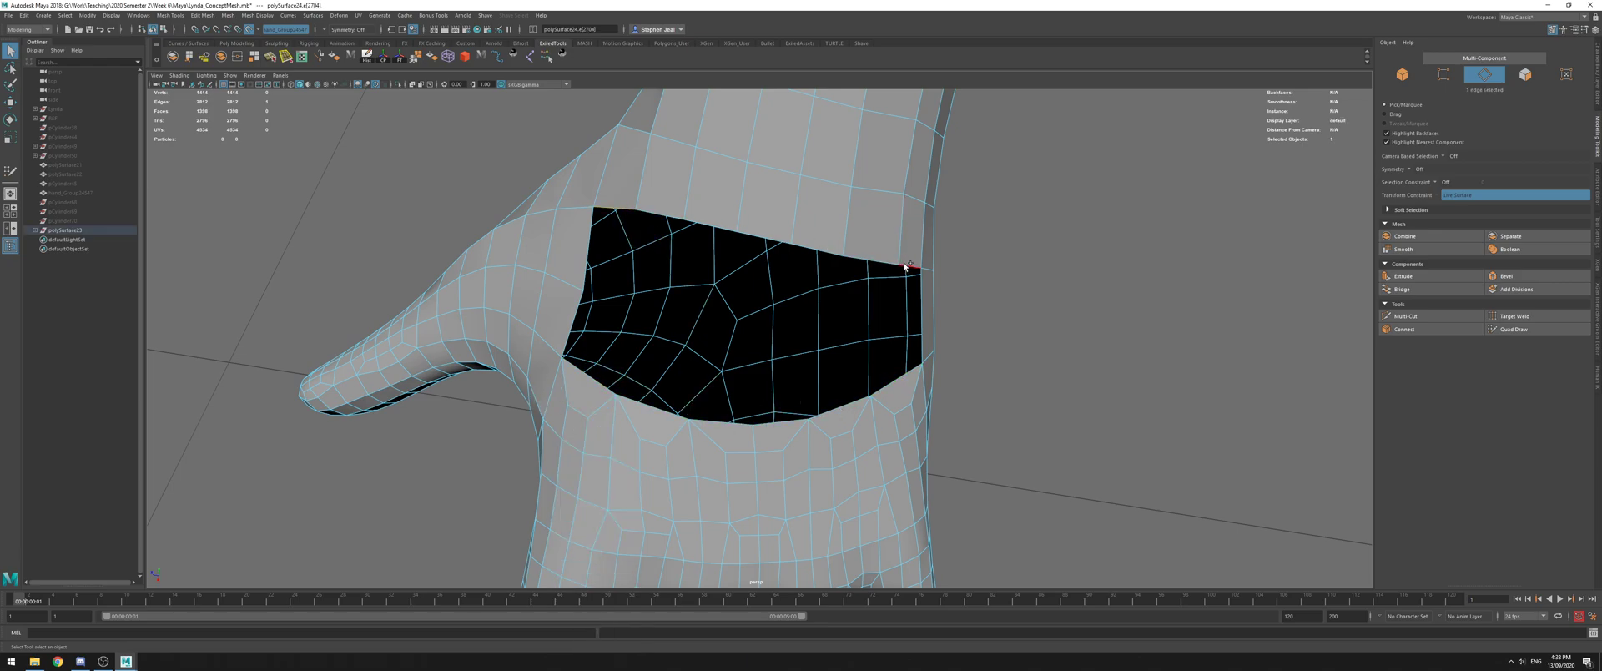
mouse_move(906, 267)
left_mouse_down("alt")
mouse_move(998, 297)
mouse_move(712, 248)
mouse_move(845, 265)
left_mouse_up("alt")
Delete a palm face through the hole with Quad Draw and insert an edge loop that ends at the new gap
left_click(1516, 329)
middle_click_drag(780, 324, 895, 318, "alt")
left_click(895, 320, "ctrl+shift")
left_click(877, 306, "ctrl")
Try to add an edge loop and a partial quad fill at the palm gap with Quad Draw, and undo them
mouse_move(909, 359)
left_mouse_down("alt")
mouse_move(798, 315)
mouse_move(923, 362)
left_mouse_up("alt")
middle_click_drag(923, 362, 1081, 436, "alt")
left_click_drag(1081, 437, 581, 238, "alt")
left_click_drag(590, 319, 952, 288, "alt")
right_click_drag(655, 292, 725, 303, "alt")
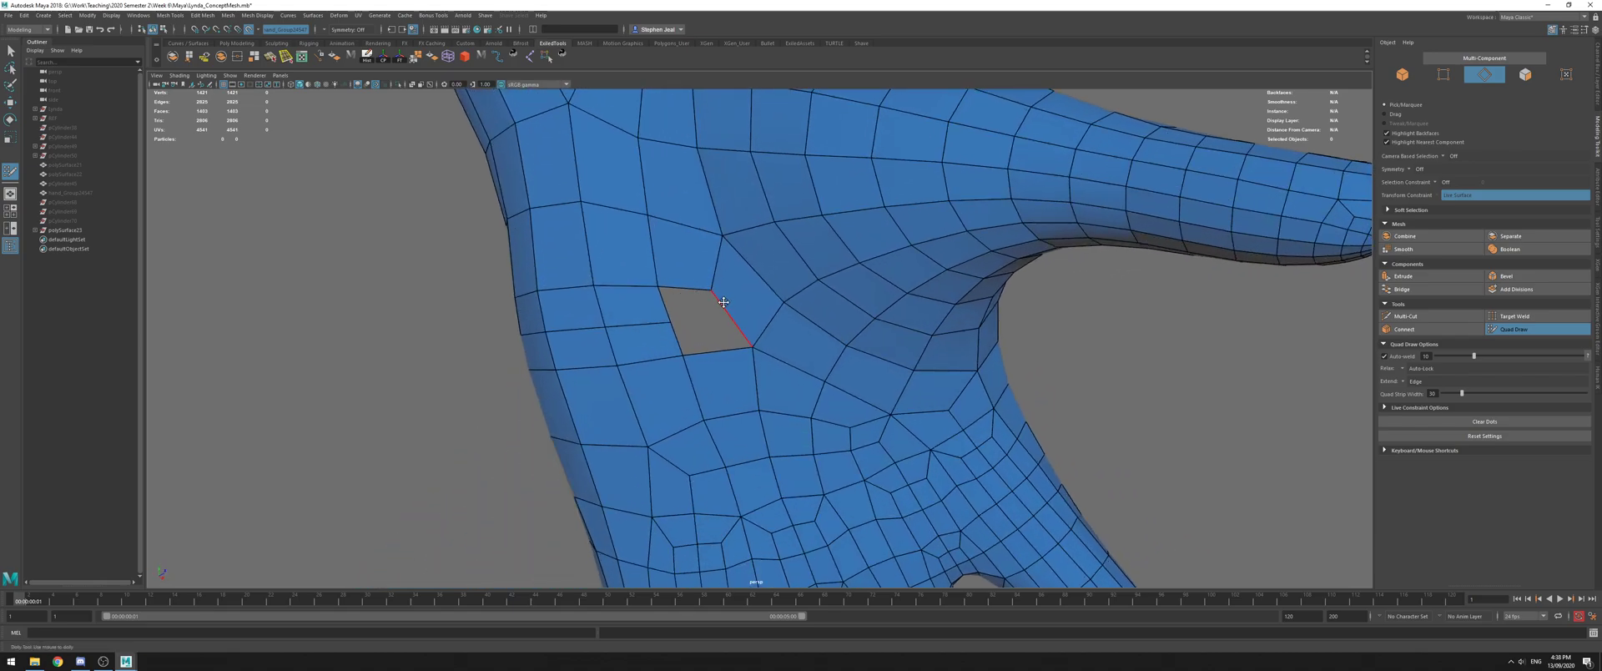
left_click_drag(764, 336, 814, 321, "alt")
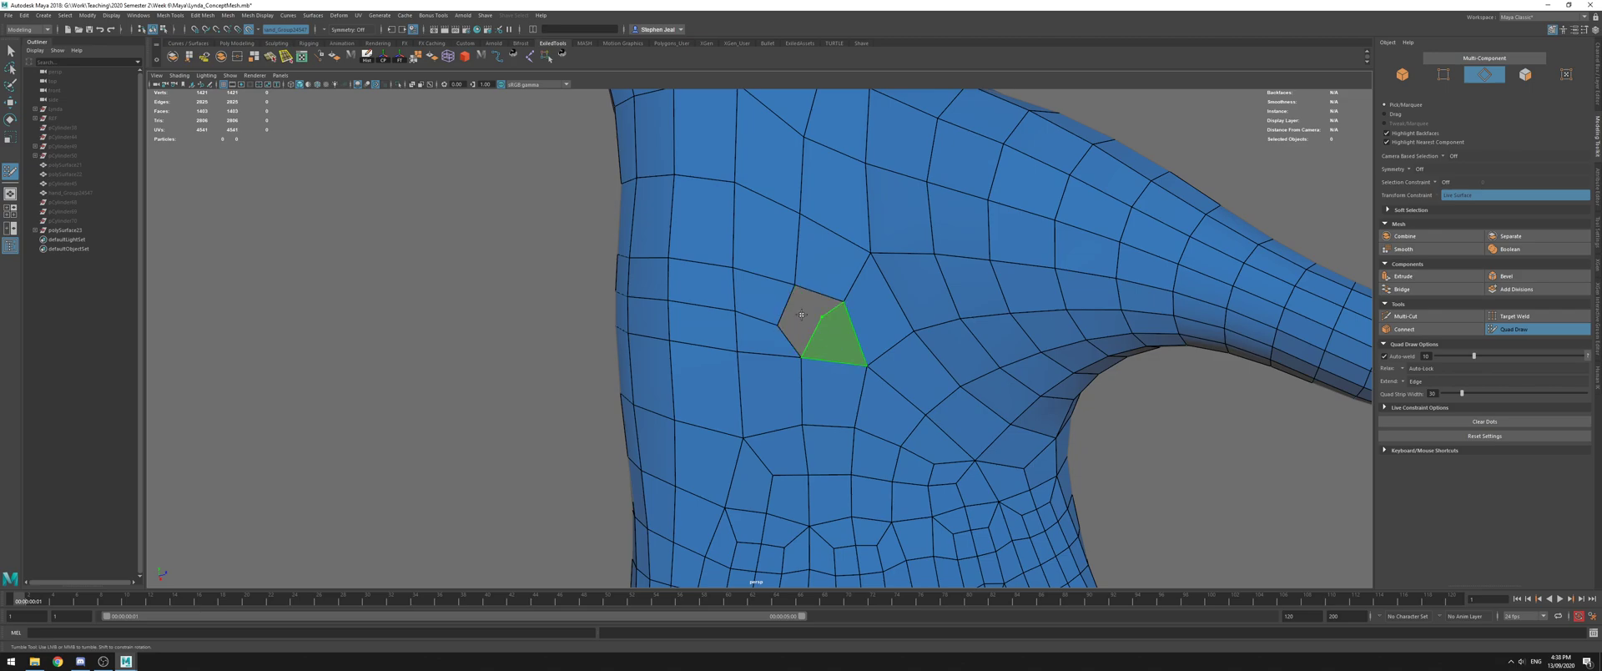
key("ctrl+z")
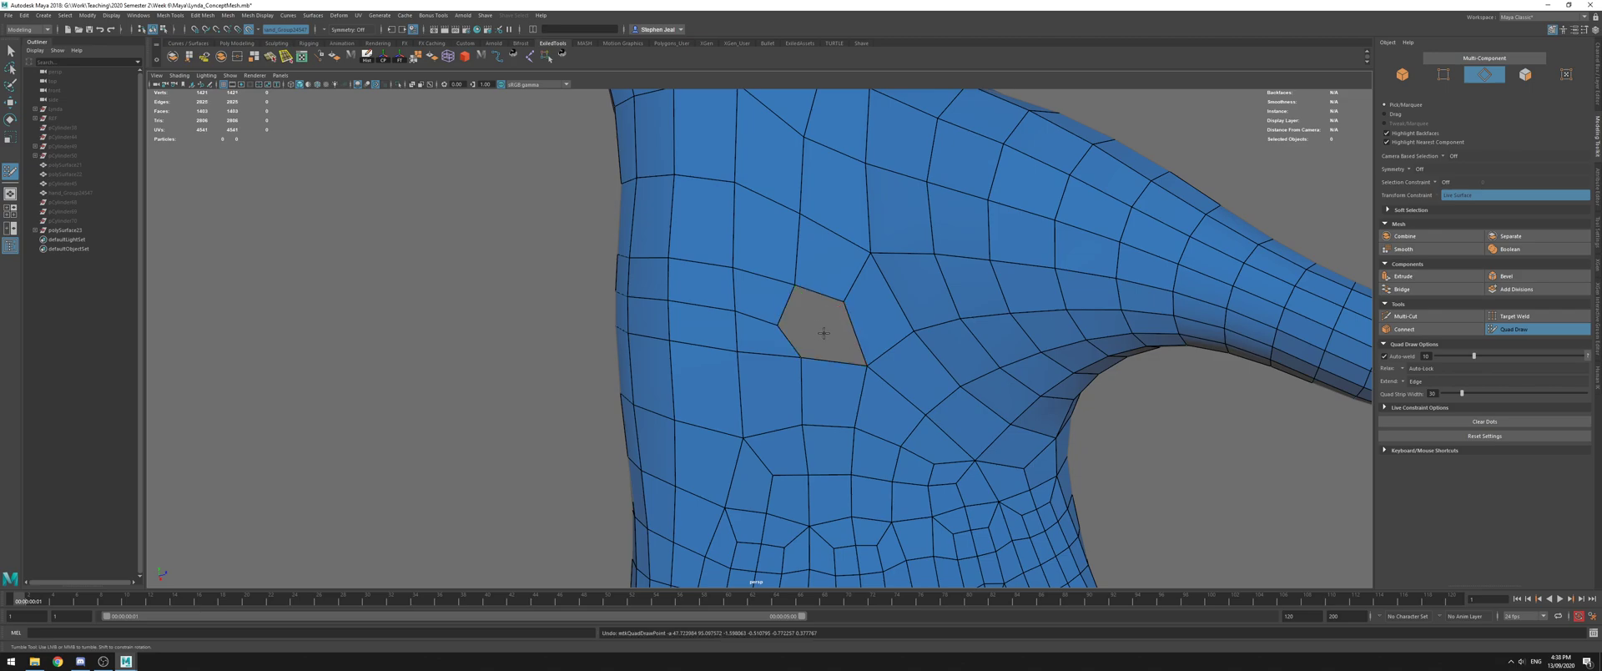
key("ctrl+z")
key("ctrl+z")
key("ctrl+z")
key("ctrl+z")
Fill the gap in the palm with a quad
left_click_drag(847, 331, 613, 305, "alt")
middle_click_drag(613, 305, 712, 320, "alt")
left_click_drag(712, 319, 517, 334, "alt")
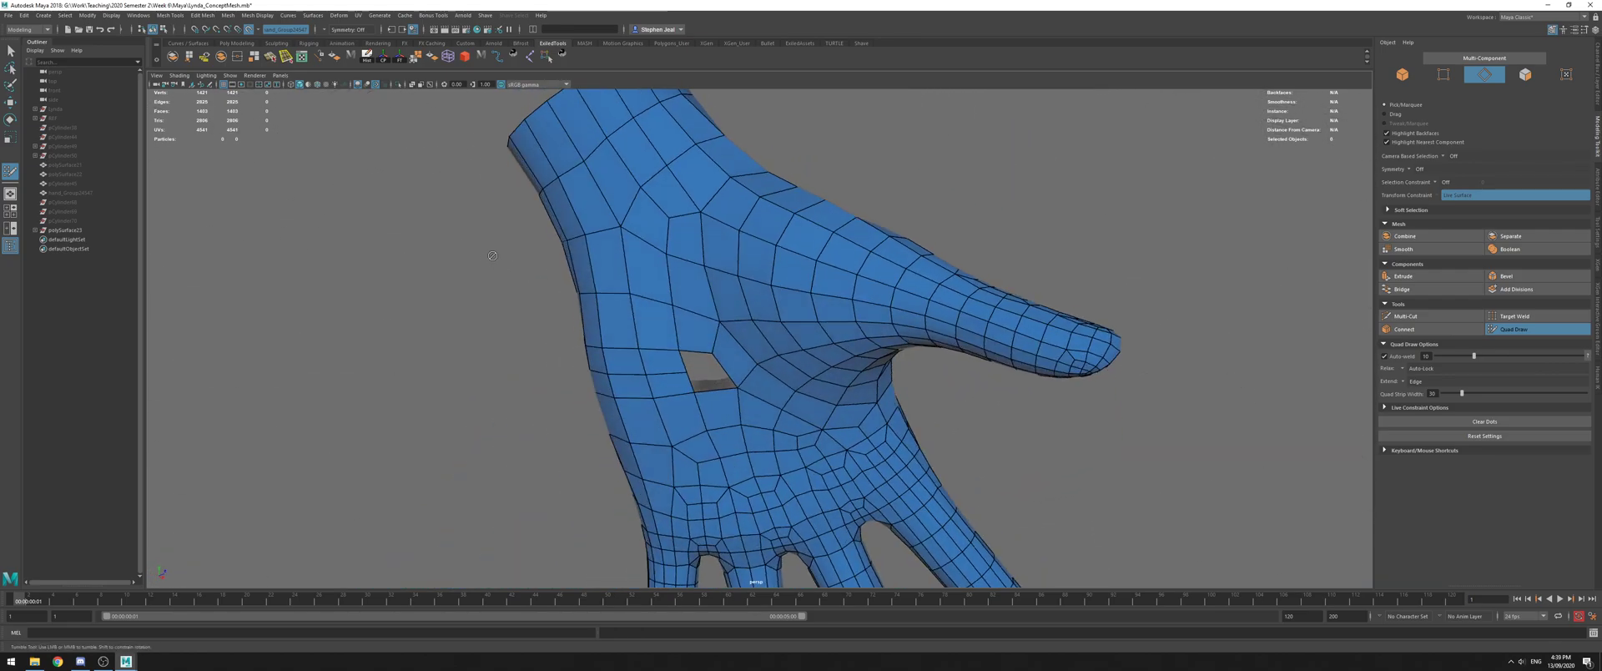
right_click_drag(576, 368, 678, 392, "alt")
left_click_drag(637, 391, 739, 307, "alt")
left_click(797, 346, "shift")
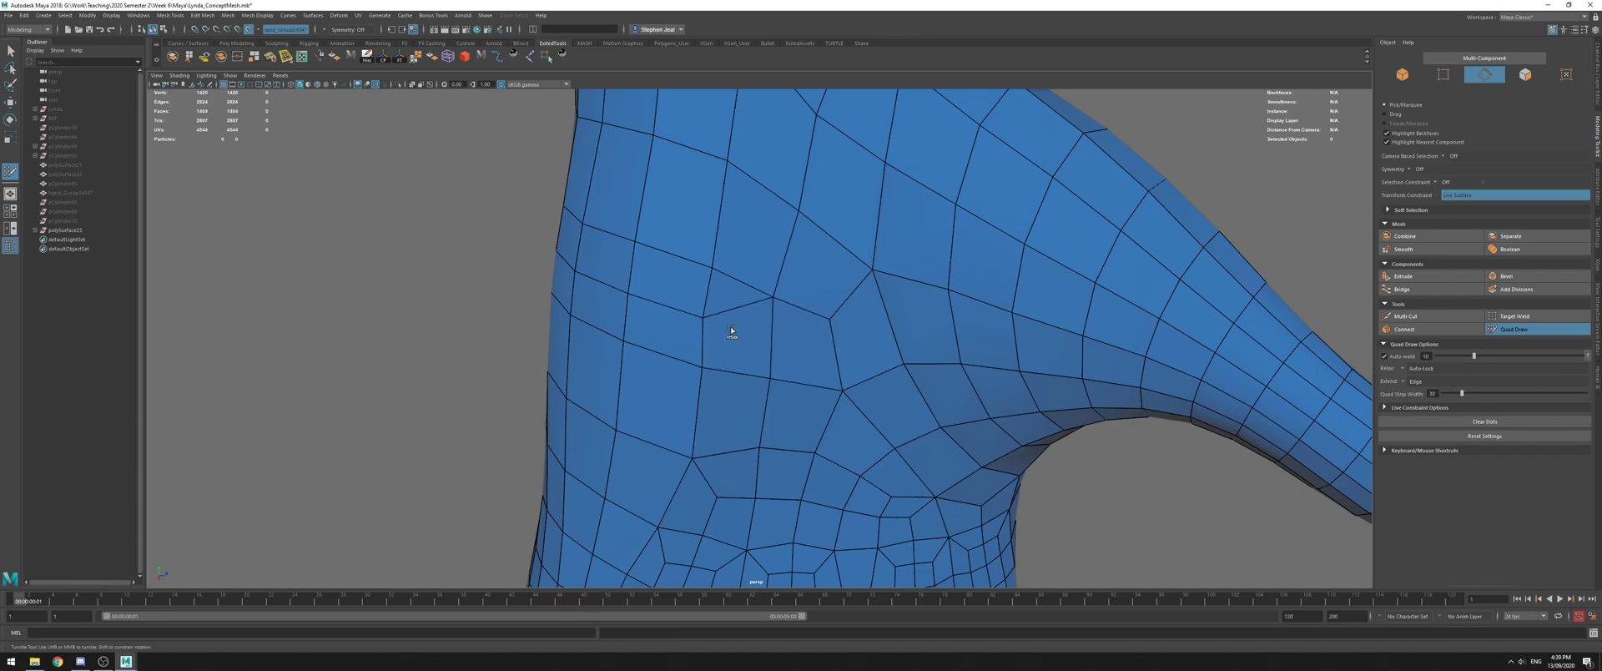
Reposition the vertices along the thumb-side border of the hole on the back of the hand
scroll(734, 308, "down", 3)
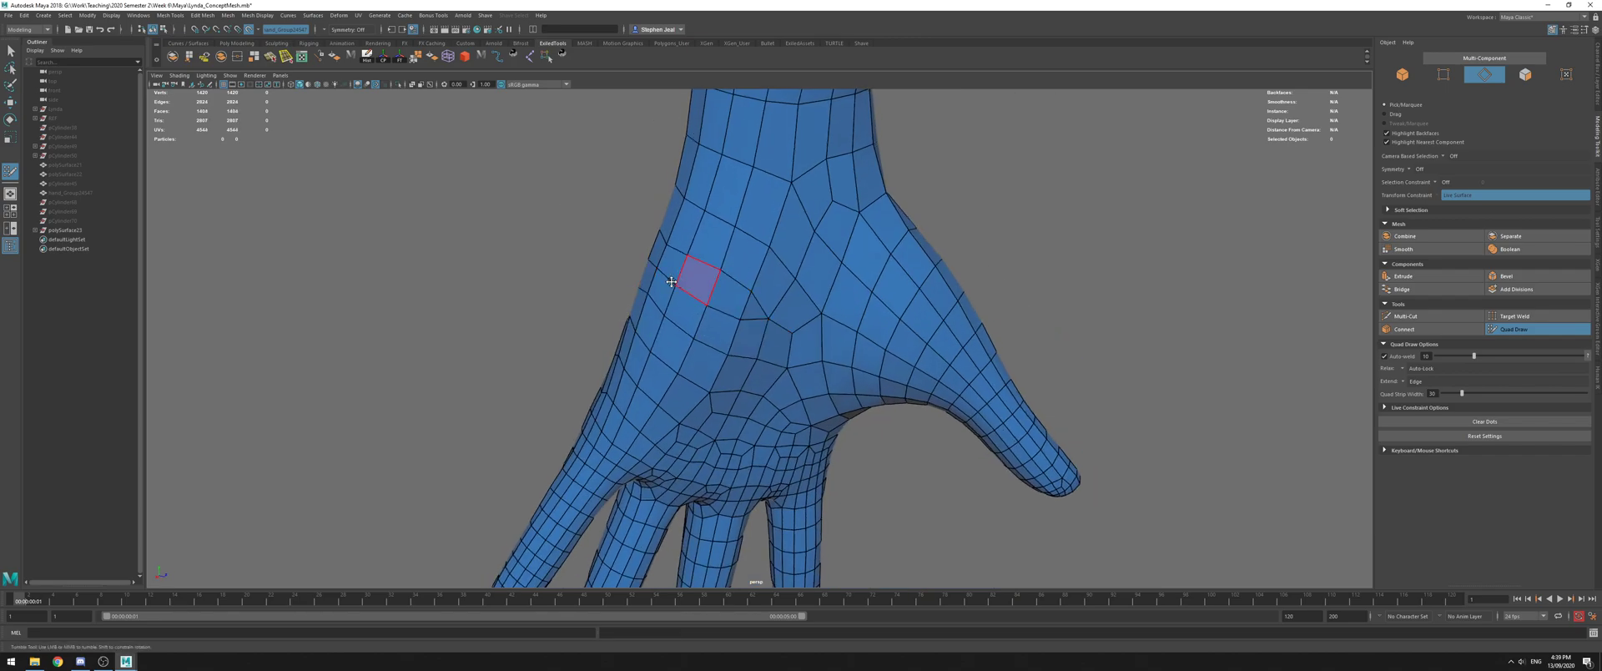
left_click_drag(694, 284, 682, 338, "alt")
left_click_drag(747, 280, 765, 313, "alt")
scroll(839, 322, "up", 2)
mouse_move(606, 284)
left_mouse_down()
mouse_move(590, 286)
mouse_move(614, 298)
left_mouse_up()
left_click_drag(617, 241, 606, 213)
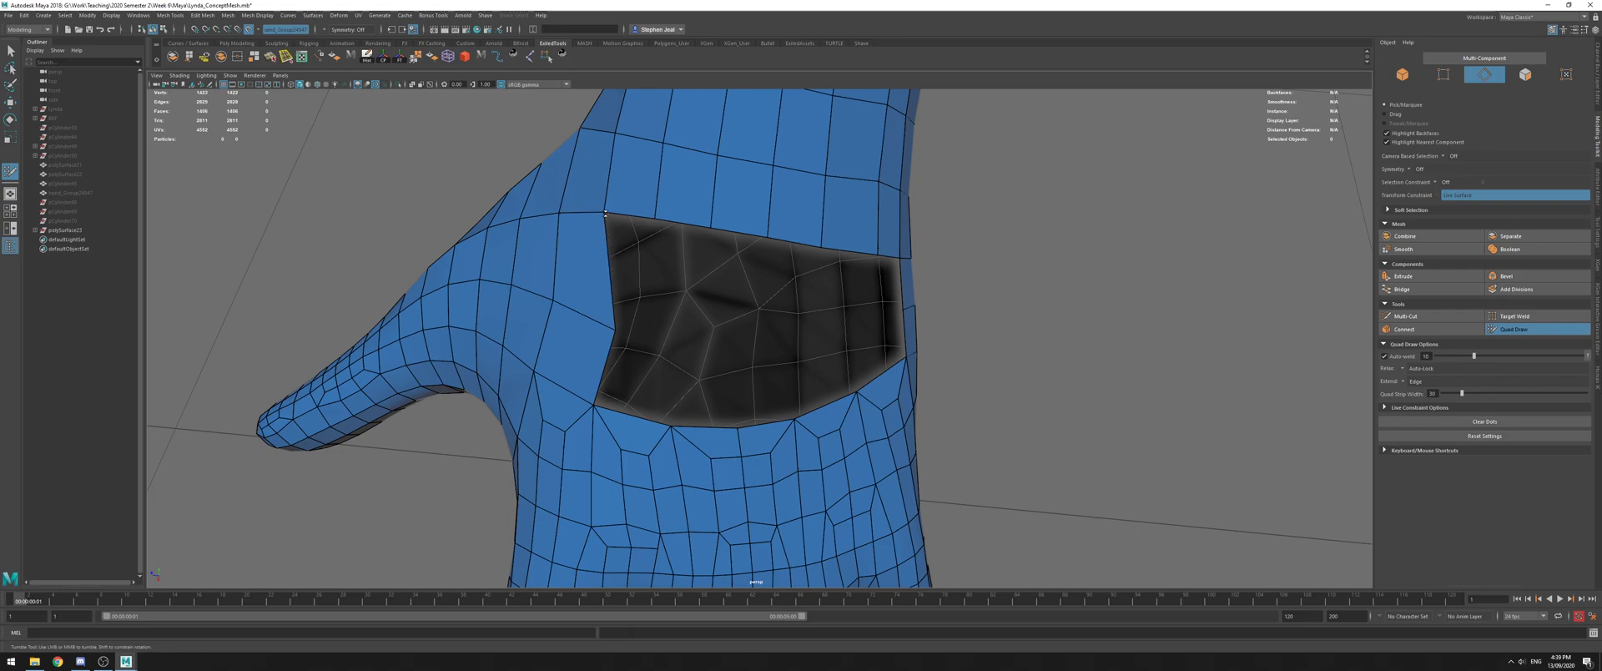
Extend the hole's border edges inward from the outer side of the hand and fill the gap beside the thumb
left_click_drag(614, 327, 751, 294)
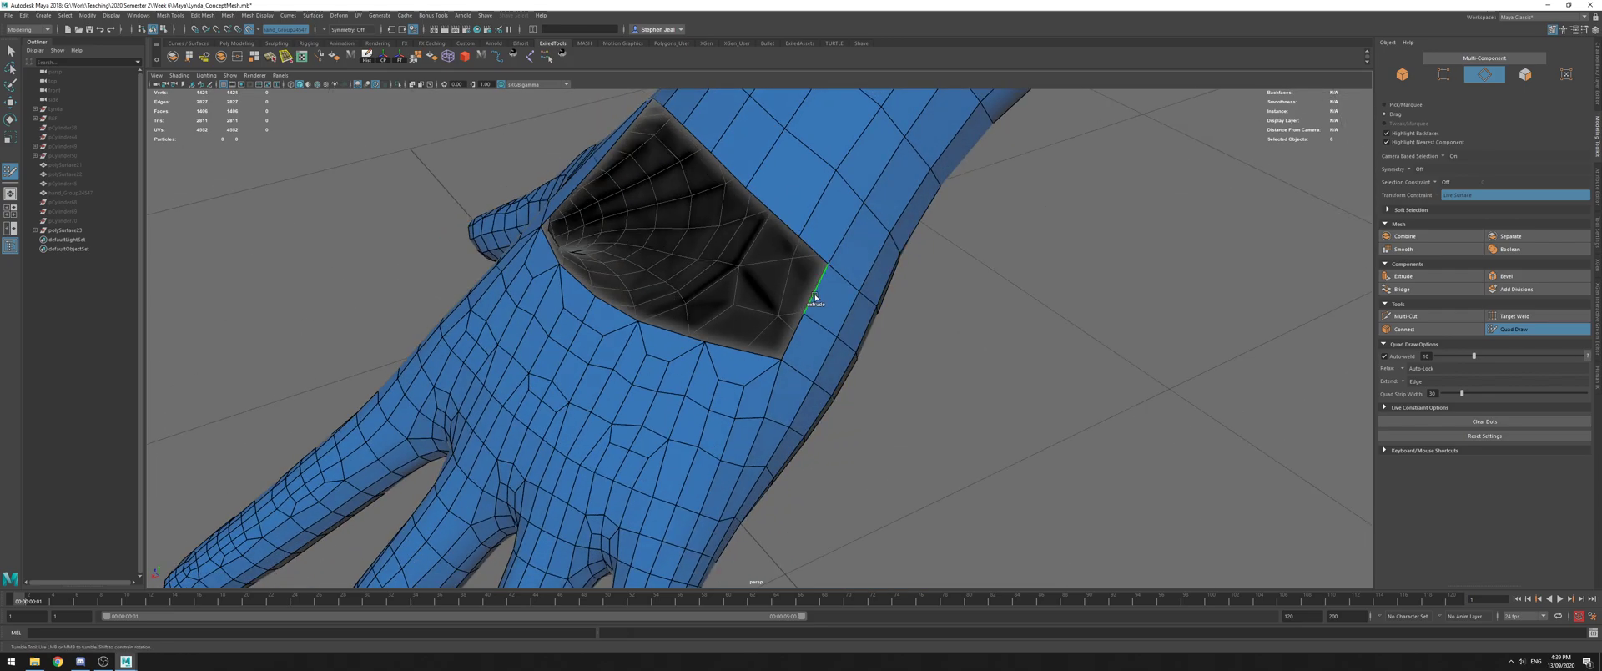
middle_click_drag(812, 297, 730, 281)
left_click_drag(730, 282, 841, 273)
middle_click_drag(839, 276, 769, 281)
left_click_drag(769, 281, 654, 263)
key("shift")
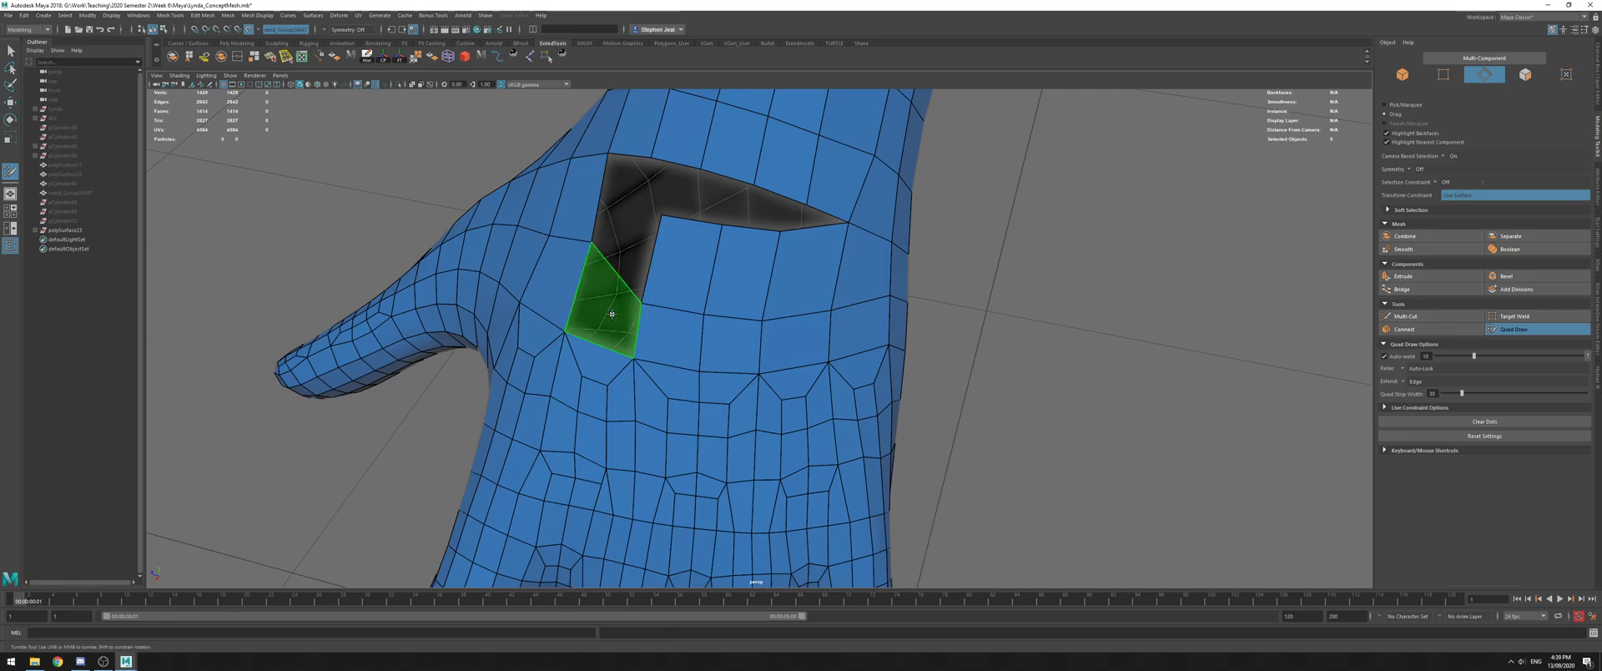
left_click(622, 246, "shift")
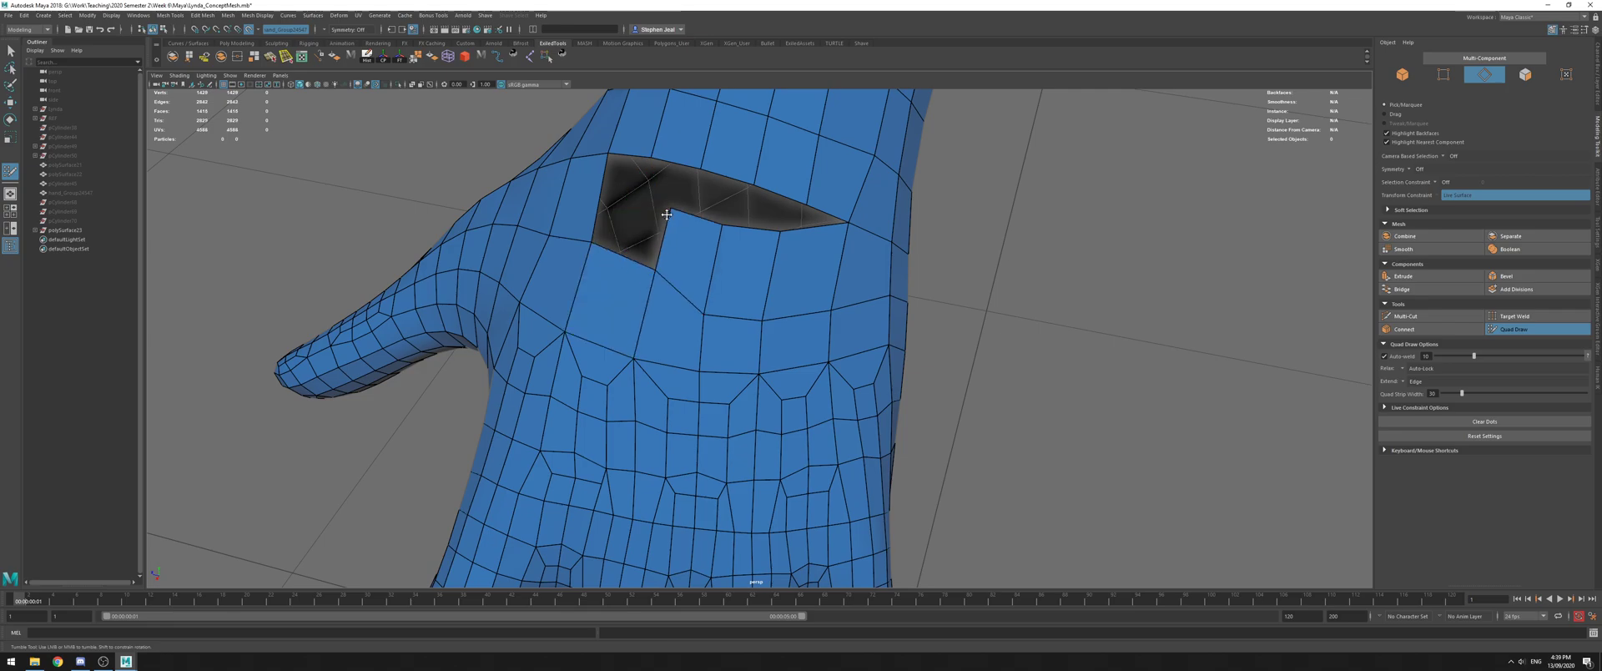
Weld the free vertices of the new quads onto the wrist-side border to close the narrow gap
left_click_drag(705, 242, 718, 272, "alt")
left_click_drag(800, 301, 822, 268)
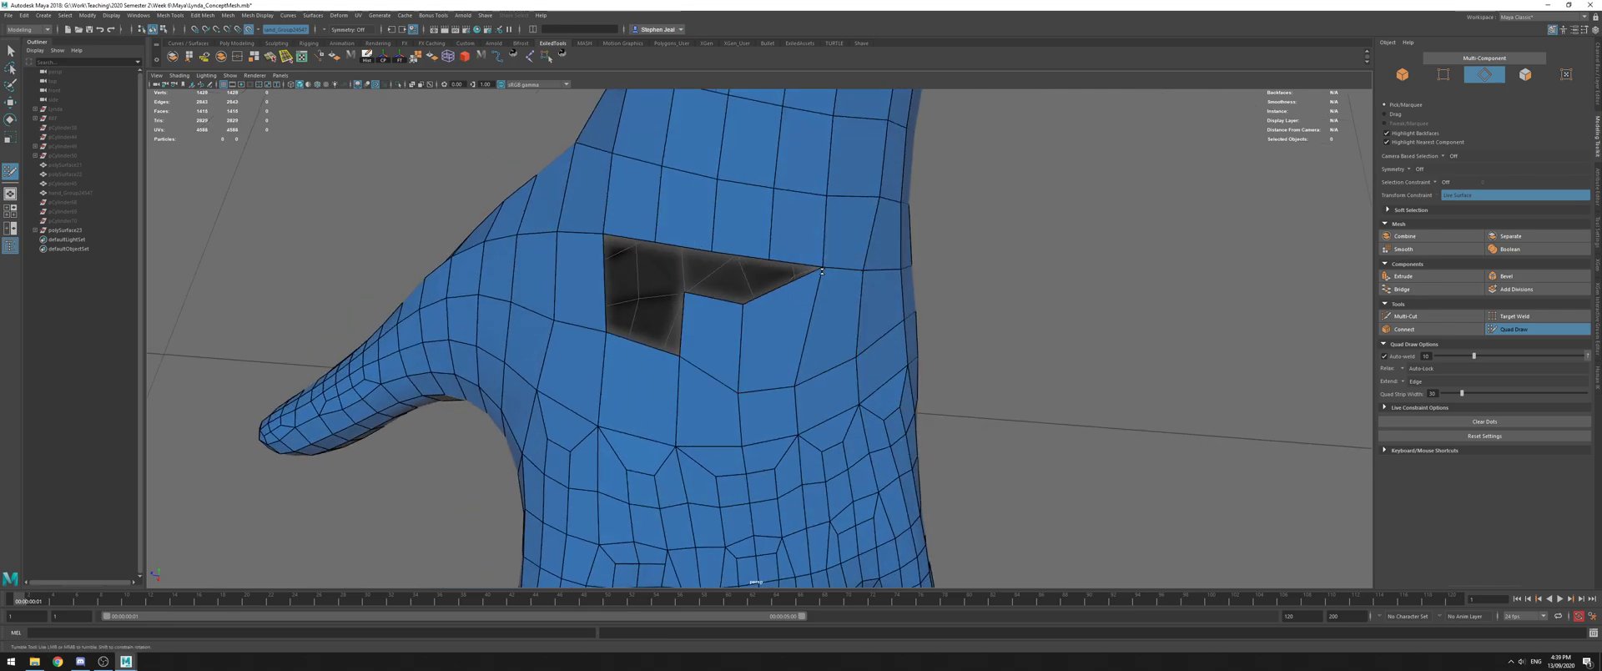
left_click_drag(735, 304, 773, 267)
left_click_drag(689, 290, 708, 251)
key("ctrl+z")
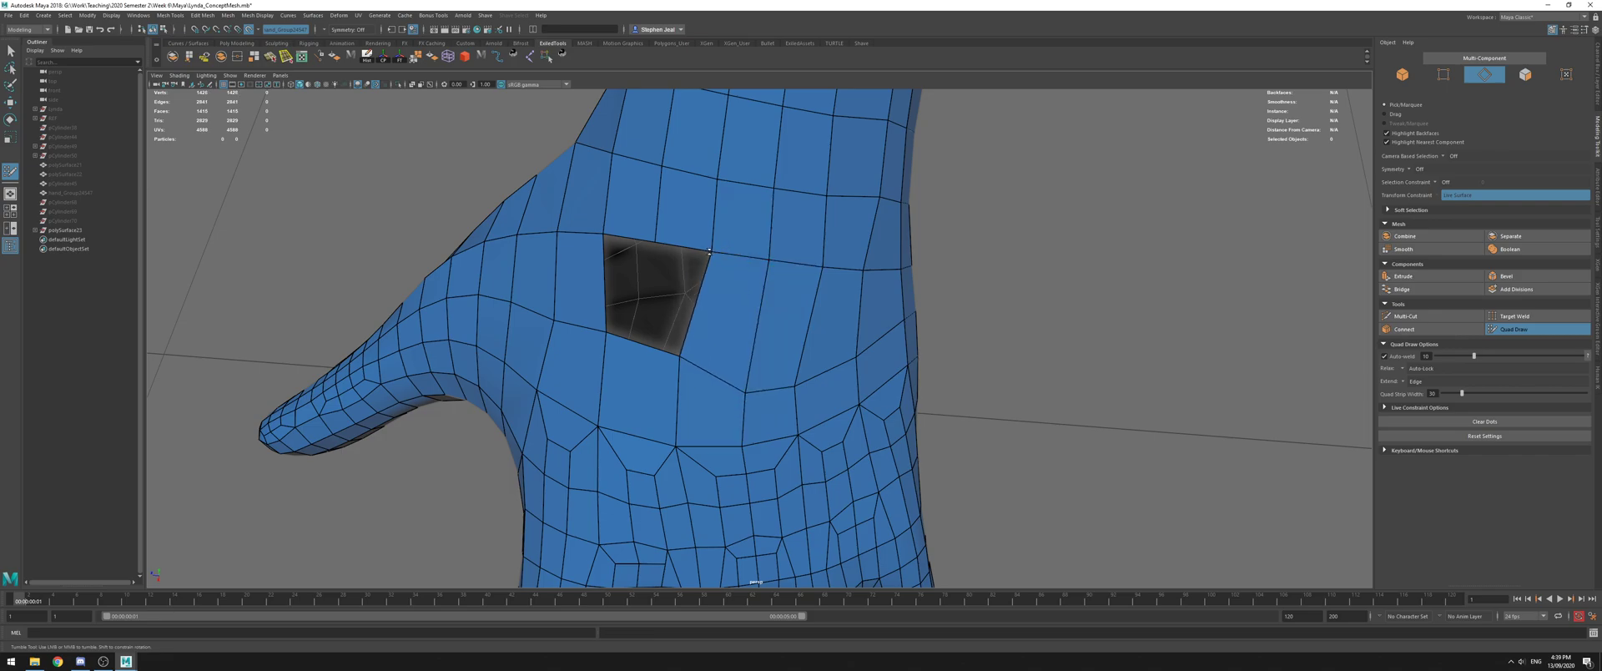
Insert an edge loop through the faces beside the remaining gap on the back of the hand and fill the gap with quads
left_click_drag(780, 297, 692, 205, "alt")
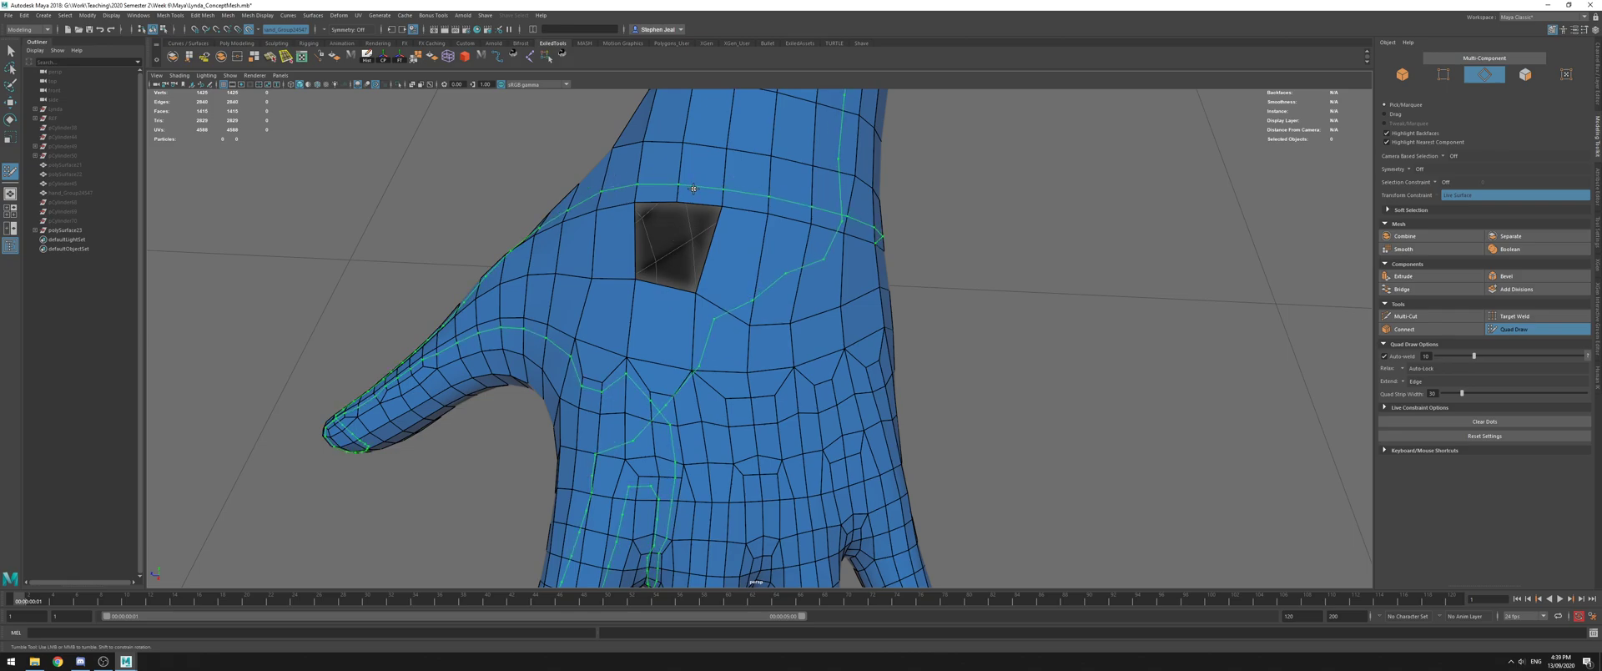
mouse_move(787, 267)
left_mouse_down("alt")
mouse_move(626, 216)
mouse_move(686, 259)
left_mouse_up("alt")
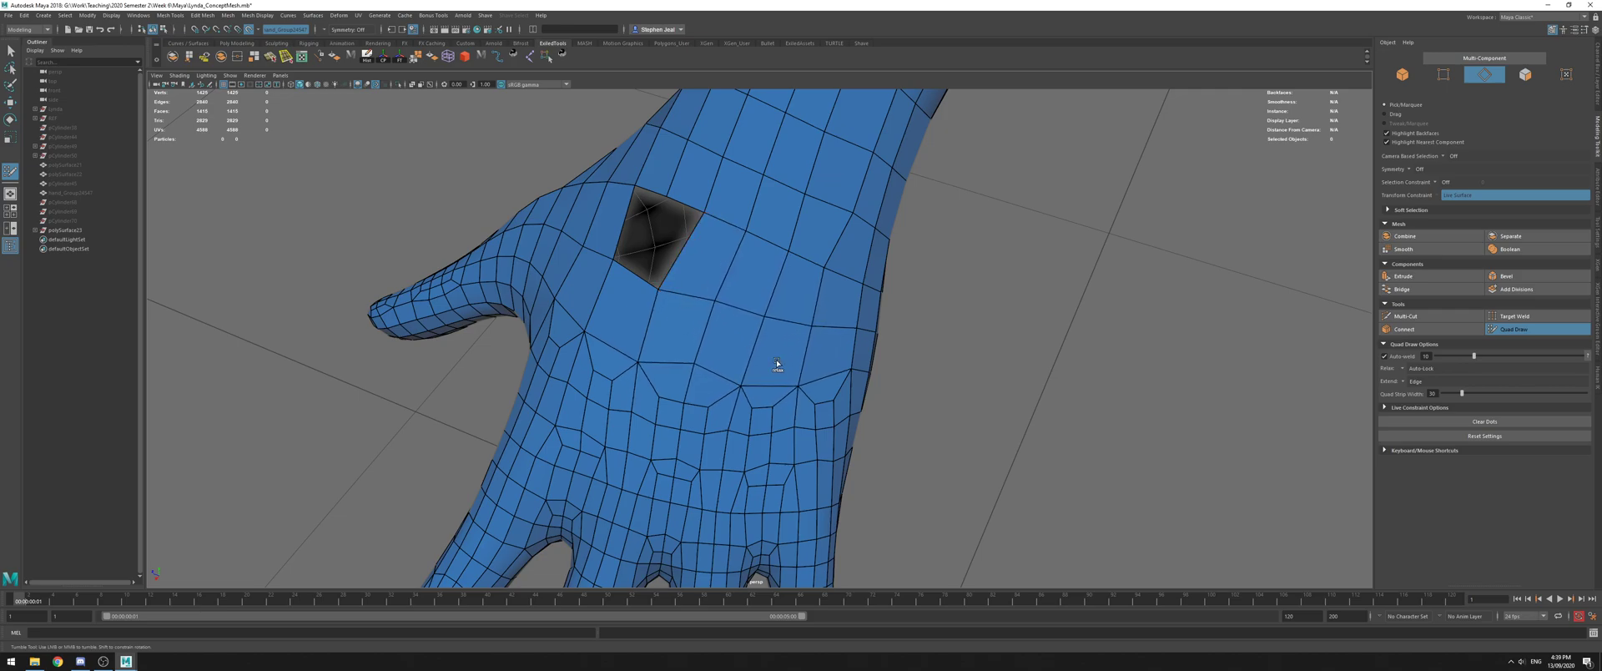
left_click_drag(772, 363, 679, 302, "alt")
left_click_drag(670, 244, 848, 257, "alt")
left_click_drag(751, 315, 731, 273, "alt")
right_click_drag(775, 240, 659, 267, "alt")
left_click_drag(627, 283, 743, 309, "alt")
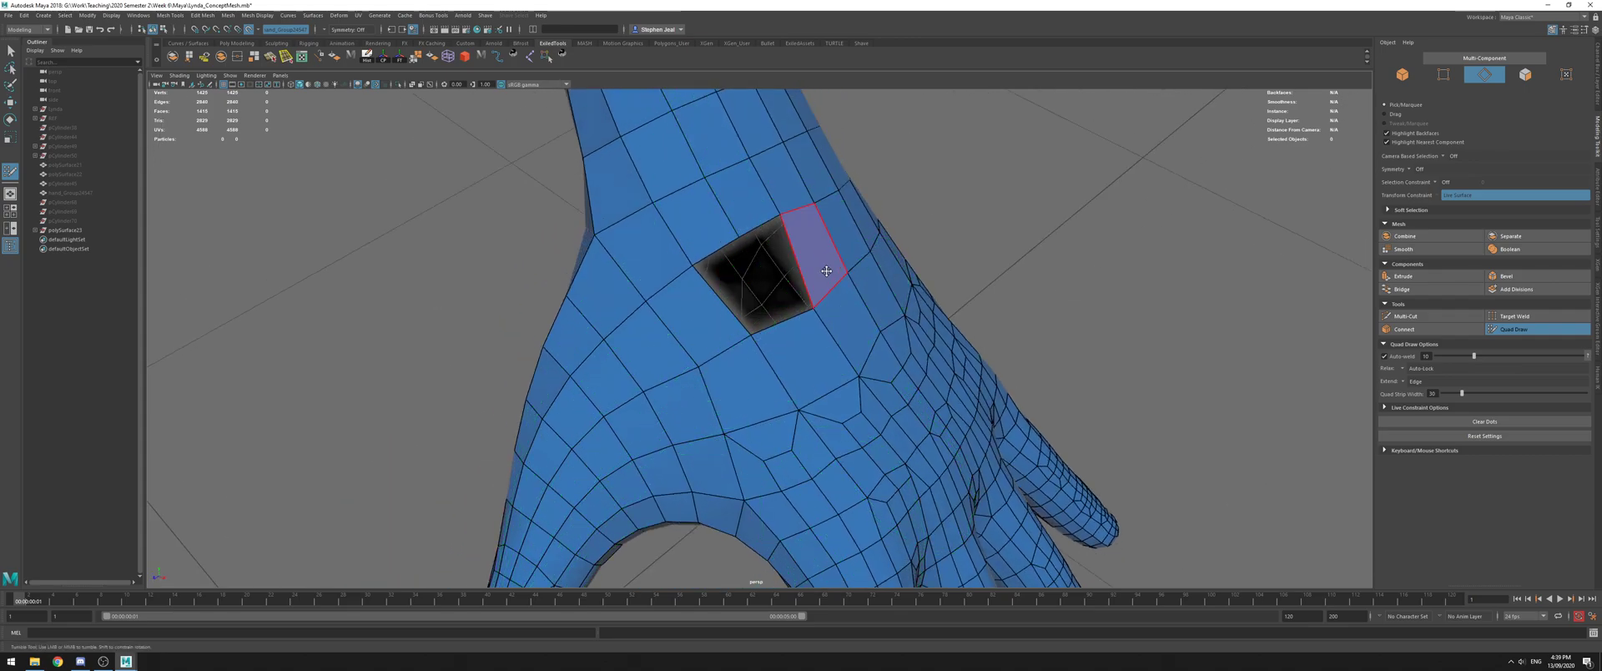
left_click_drag(828, 267, 718, 279, "alt")
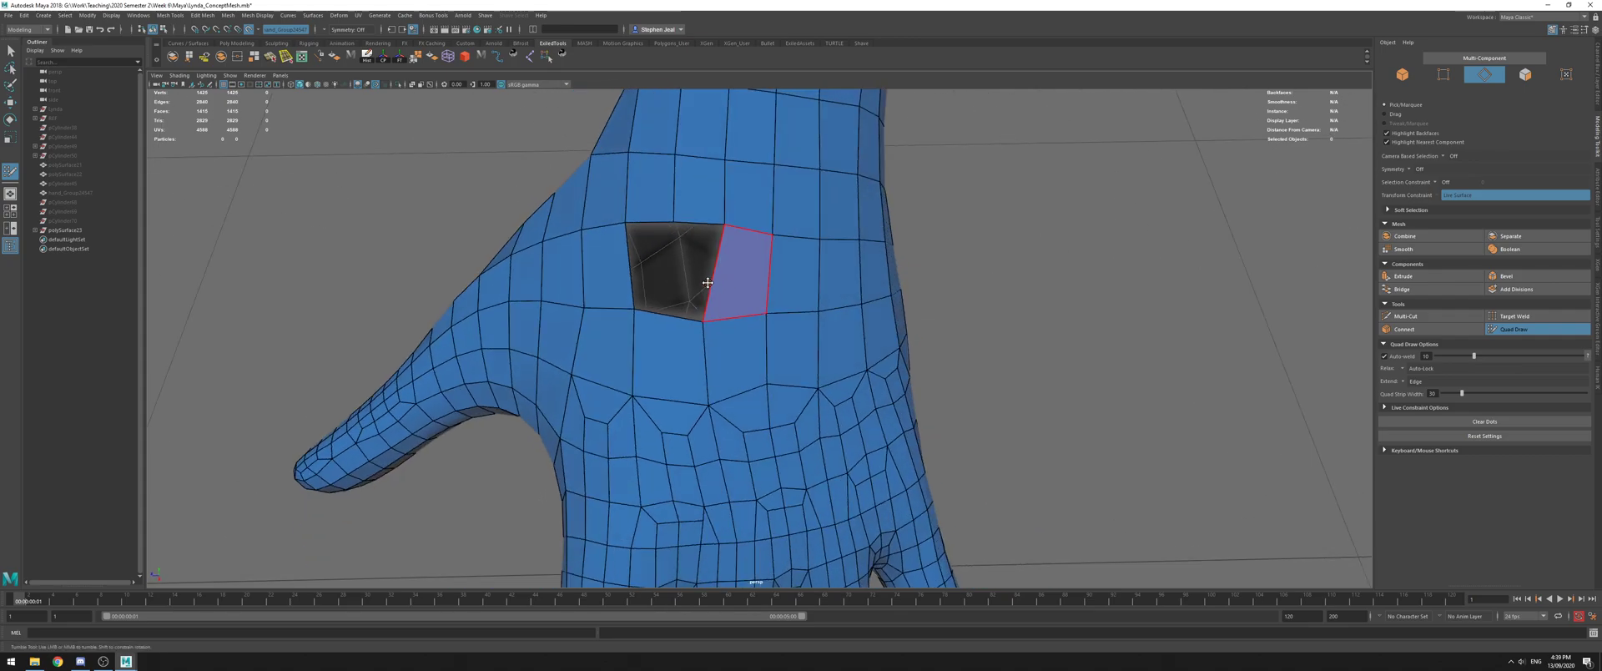
left_click(656, 269, "shift")
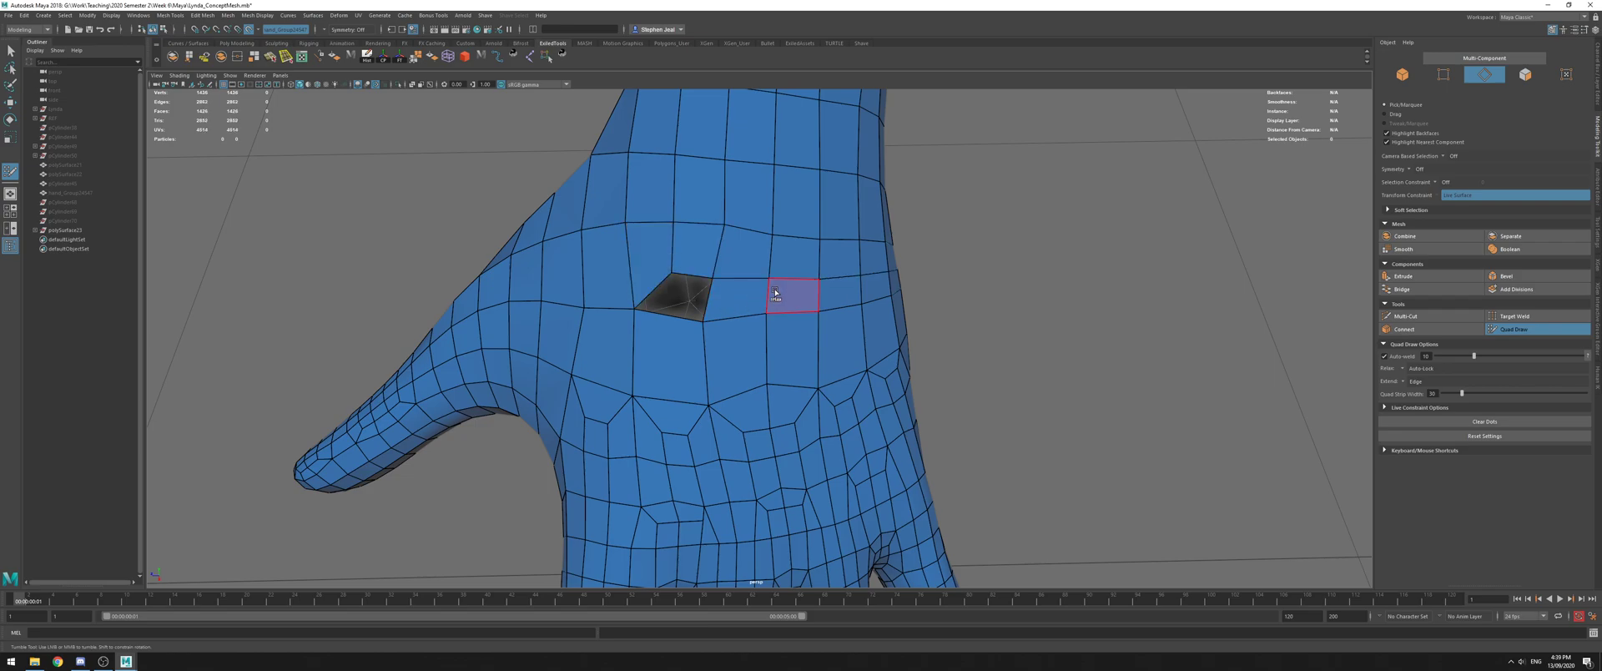
right_click_drag(881, 293, 785, 292, "alt")
left_click_drag(784, 292, 741, 294, "alt")
left_click(700, 271, "shift")
Examine the closed hand mesh from the palm, back, thumb and wrist sides for edge flow problems
left_click_drag(843, 335, 787, 331, "alt")
mouse_move(787, 332)
right_mouse_down("shift")
mouse_move(749, 318)
mouse_move(723, 334)
mouse_move(761, 335)
right_mouse_up("shift")
key("q")
left_click(1514, 330)
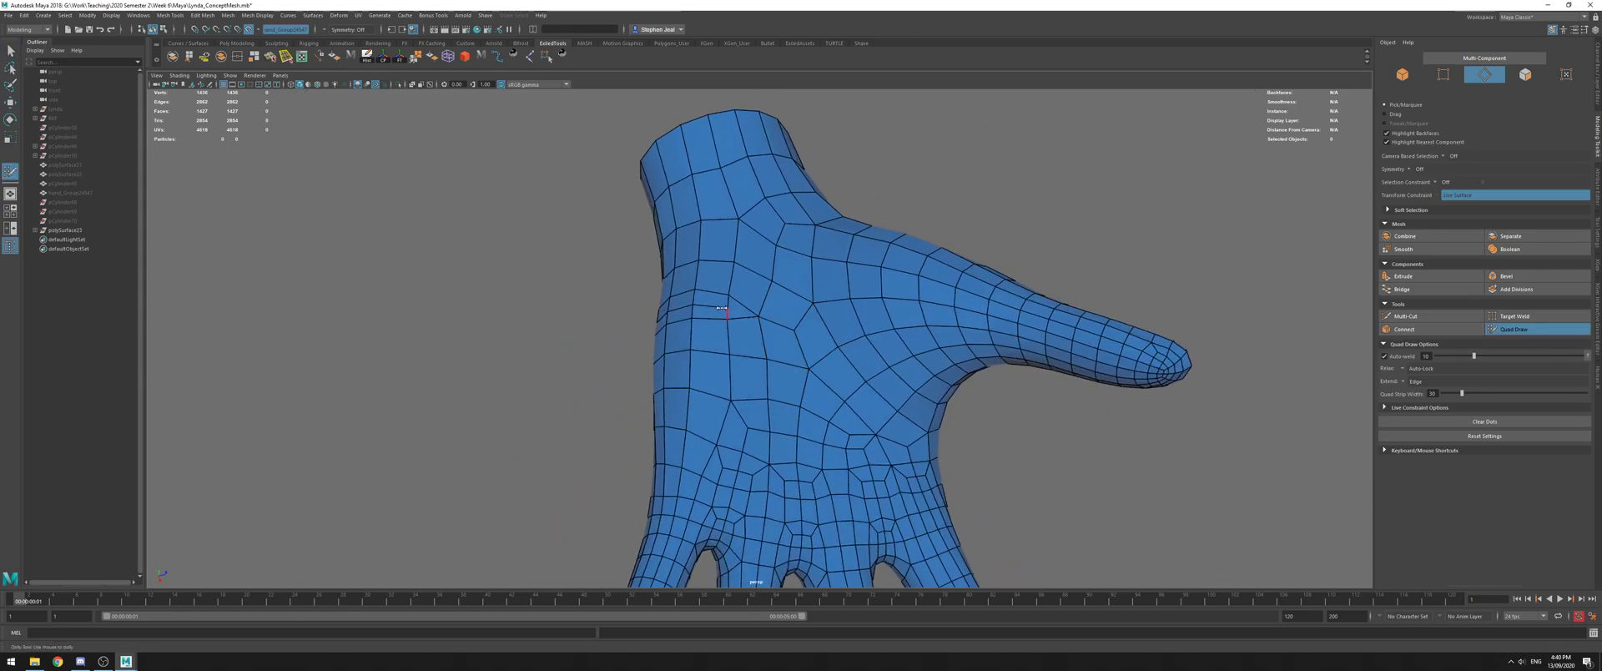
left_click_drag(751, 308, 679, 293, "alt")
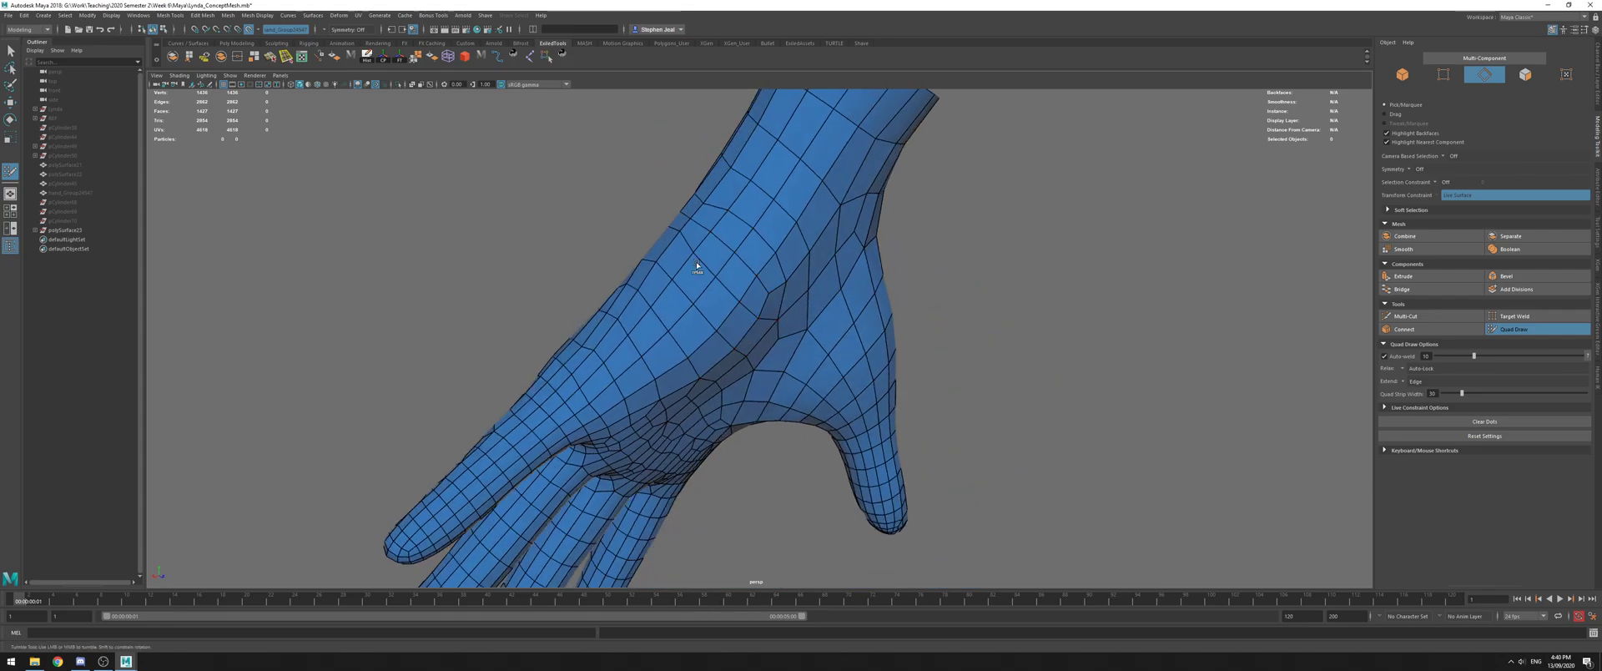
left_click_drag(760, 205, 704, 290, "alt")
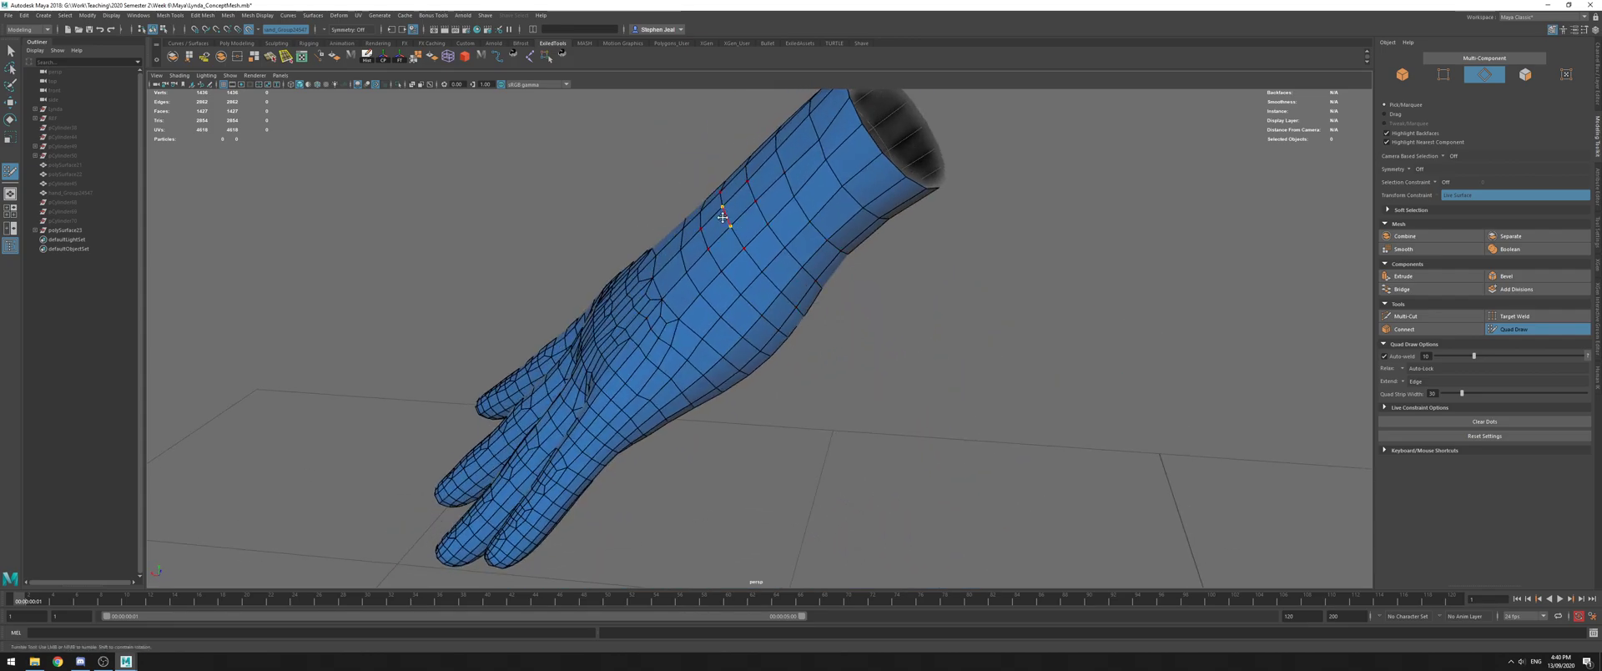
left_click_drag(723, 212, 716, 296, "alt")
left_click_drag(812, 228, 697, 271, "alt")
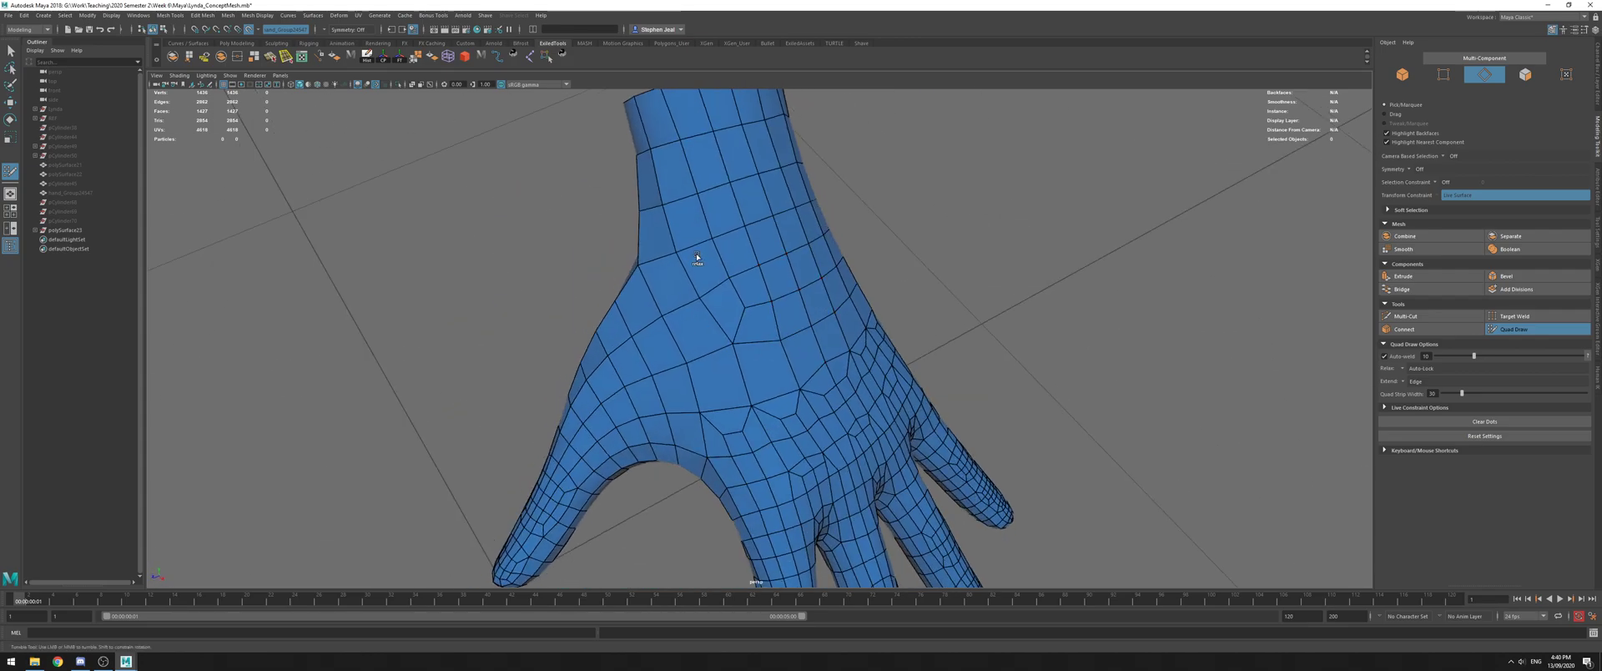
left_click_drag(750, 337, 807, 292, "alt")
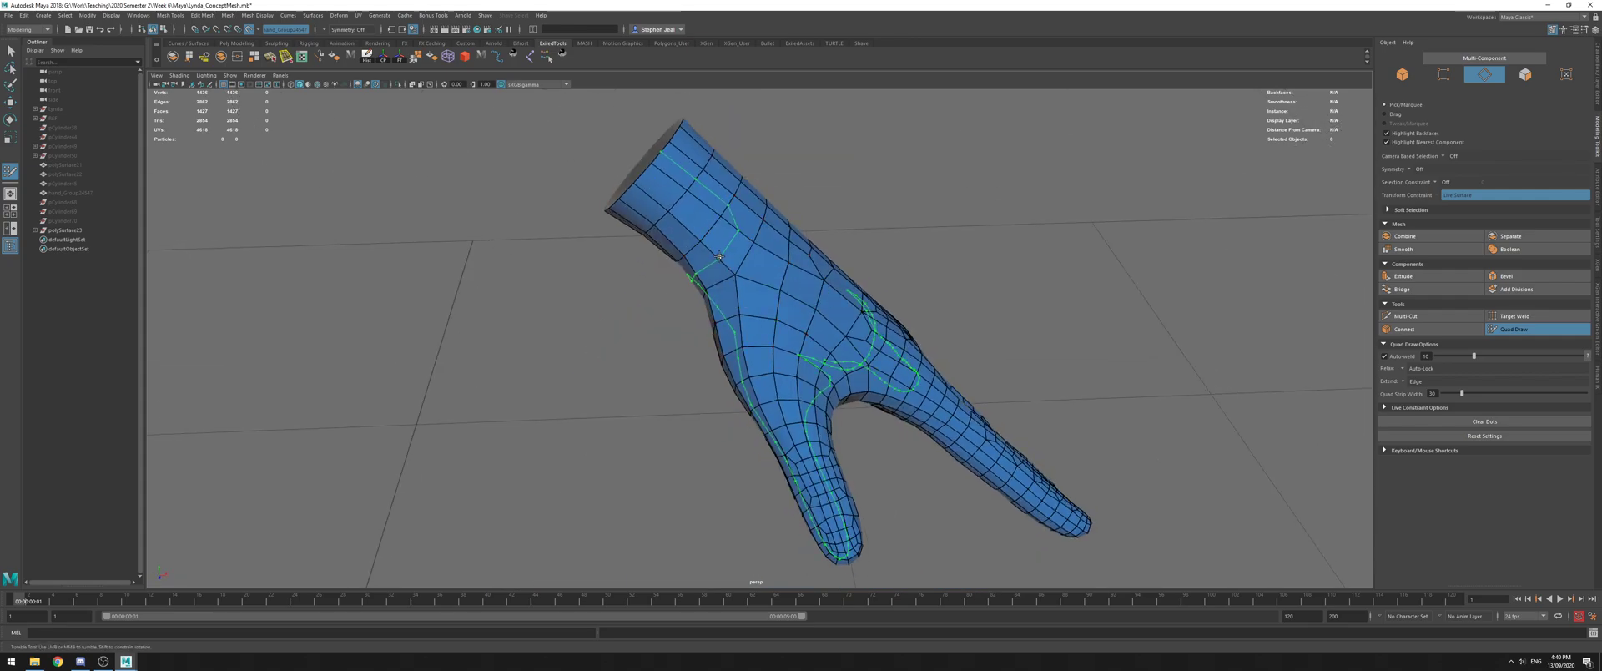
left_click_drag(748, 224, 458, 197, "alt")
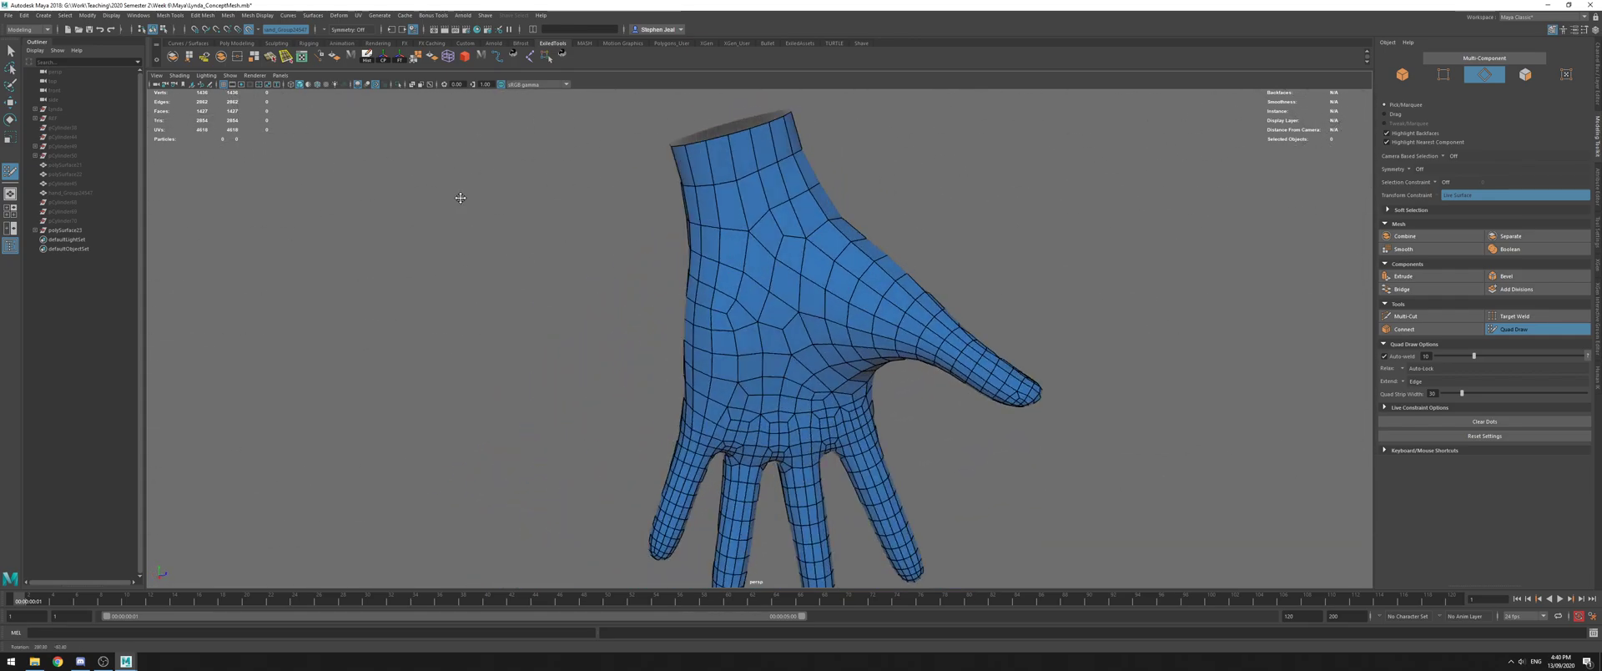
Insert another edge loop across the palm near the wrist with Quad Draw
right_click_drag(584, 204, 732, 208, "alt")
scroll(786, 209, "up", 2)
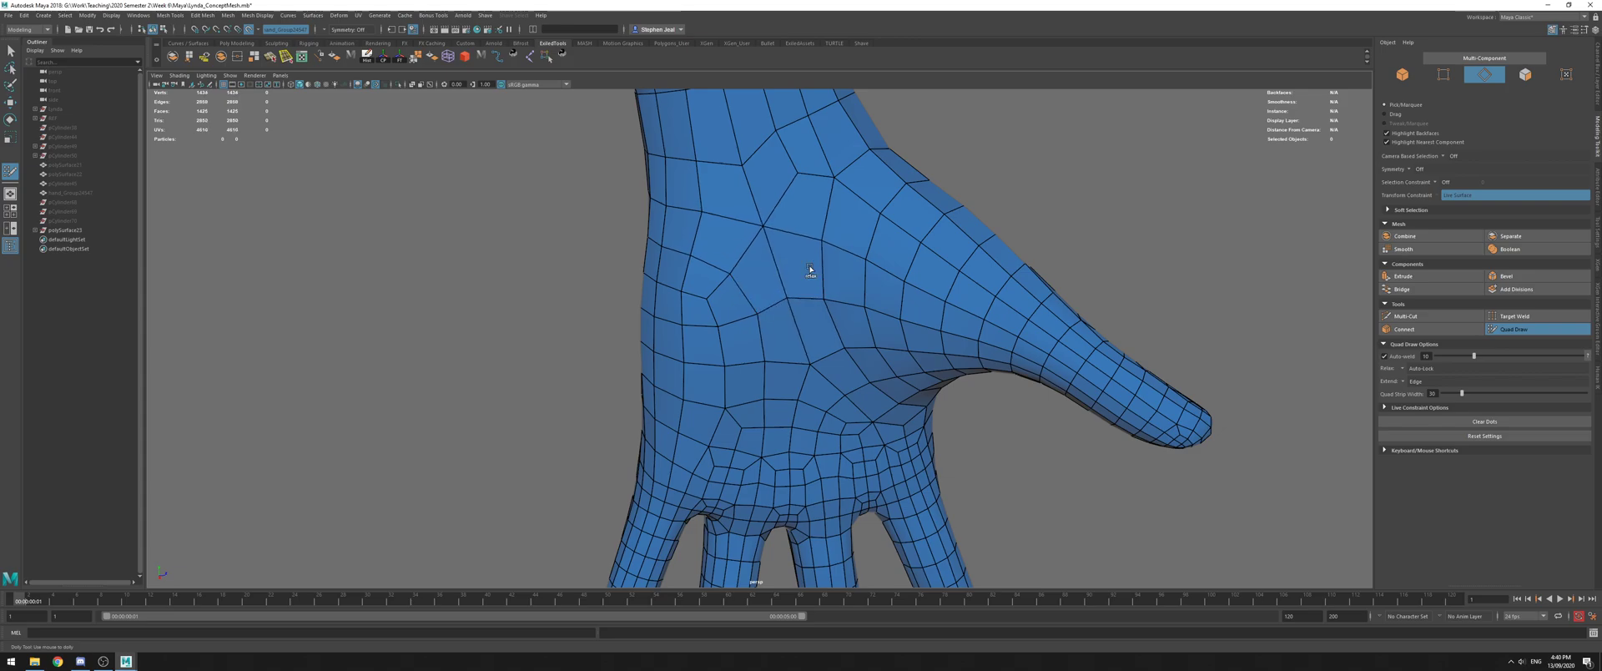
left_click(791, 172, "ctrl")
middle_click_drag(791, 183, 812, 289, "alt")
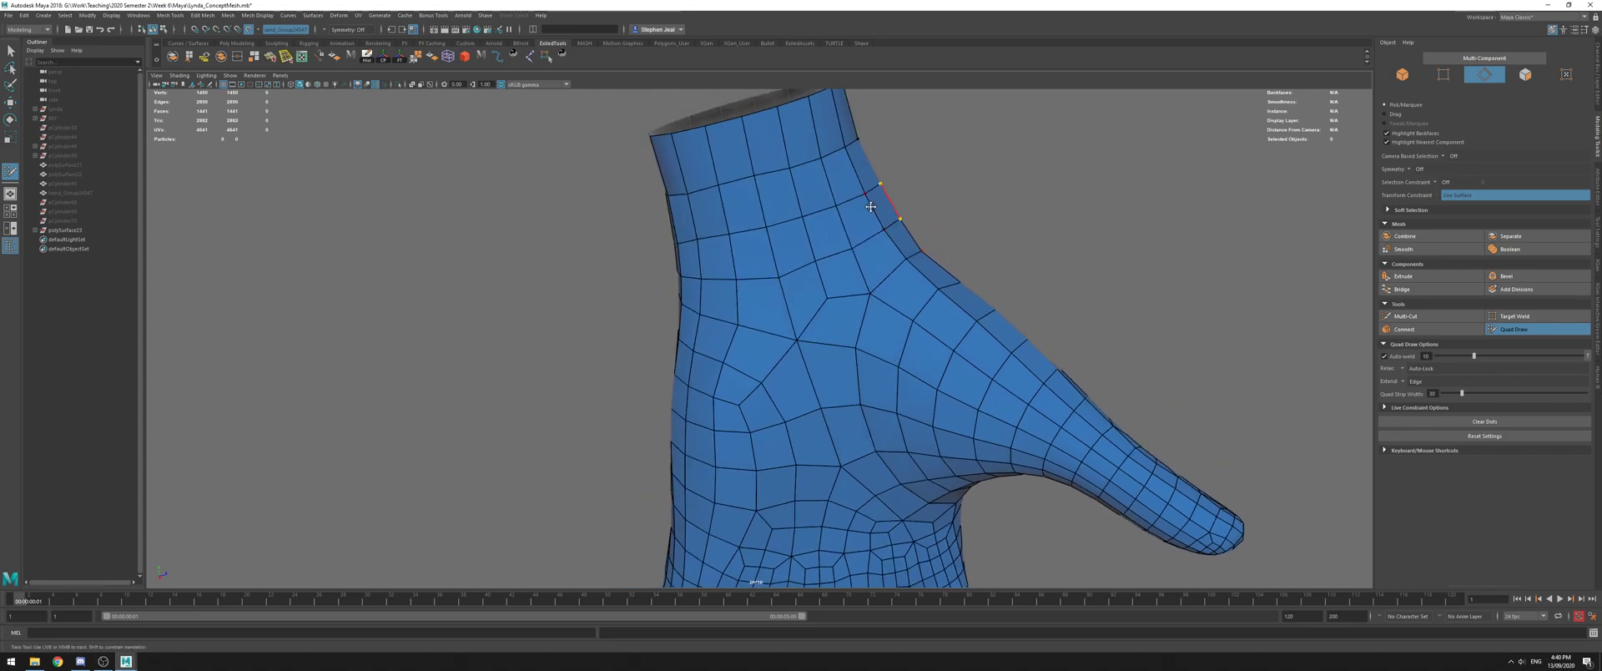
Inspect the topology between the wrist, thumb and fingers from several angles
left_click_drag(879, 207, 757, 285, "alt")
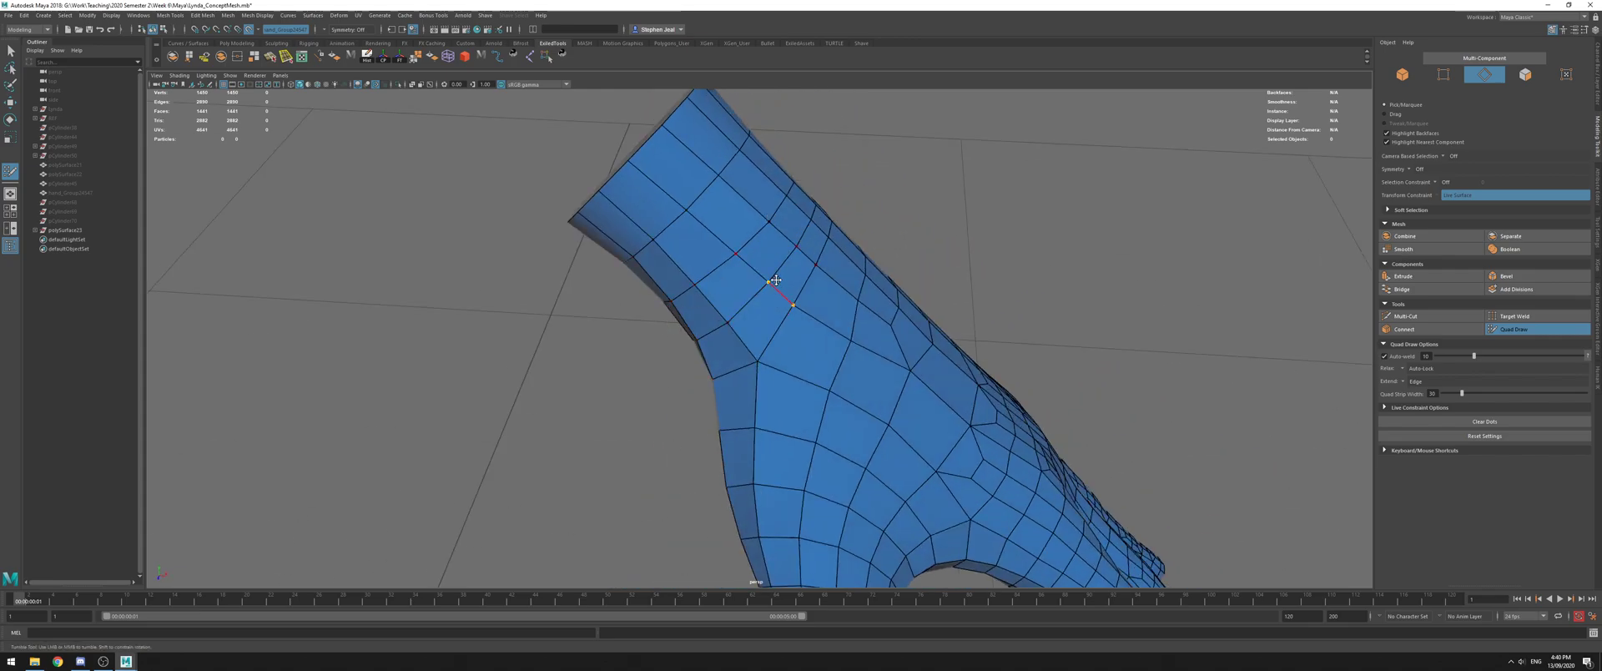
left_click_drag(710, 223, 759, 279, "alt")
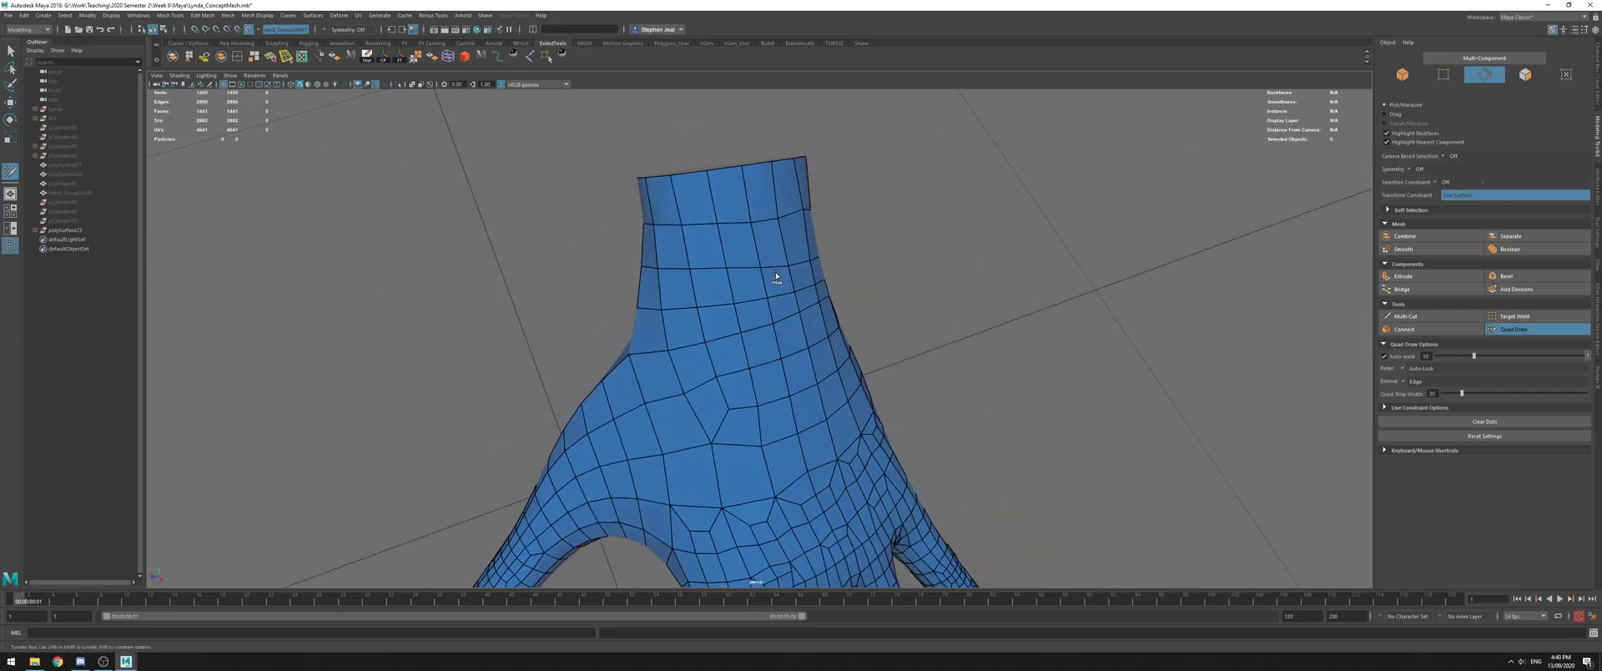
left_click_drag(793, 235, 746, 267, "alt")
mouse_move(846, 275)
left_mouse_down("alt")
mouse_move(807, 233)
mouse_move(834, 269)
left_mouse_up("alt")
mouse_move(753, 219)
left_mouse_down("alt")
mouse_move(786, 270)
mouse_move(805, 267)
mouse_move(765, 255)
left_mouse_up("alt")
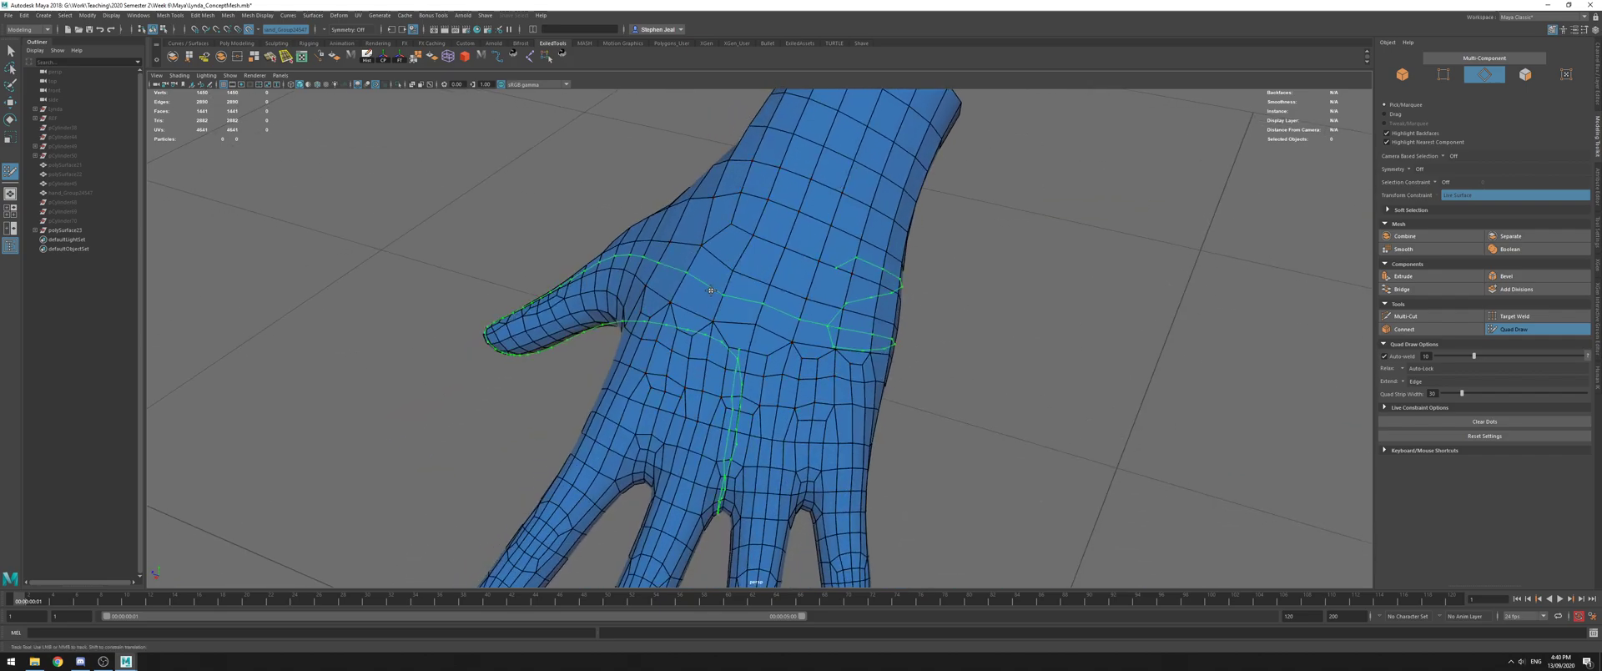
left_click_drag(742, 297, 823, 276, "alt")
mouse_move(674, 299)
left_mouse_down("alt")
mouse_move(840, 254)
mouse_move(829, 287)
mouse_move(806, 251)
mouse_move(629, 242)
mouse_move(785, 272)
mouse_move(724, 266)
left_mouse_up("alt")
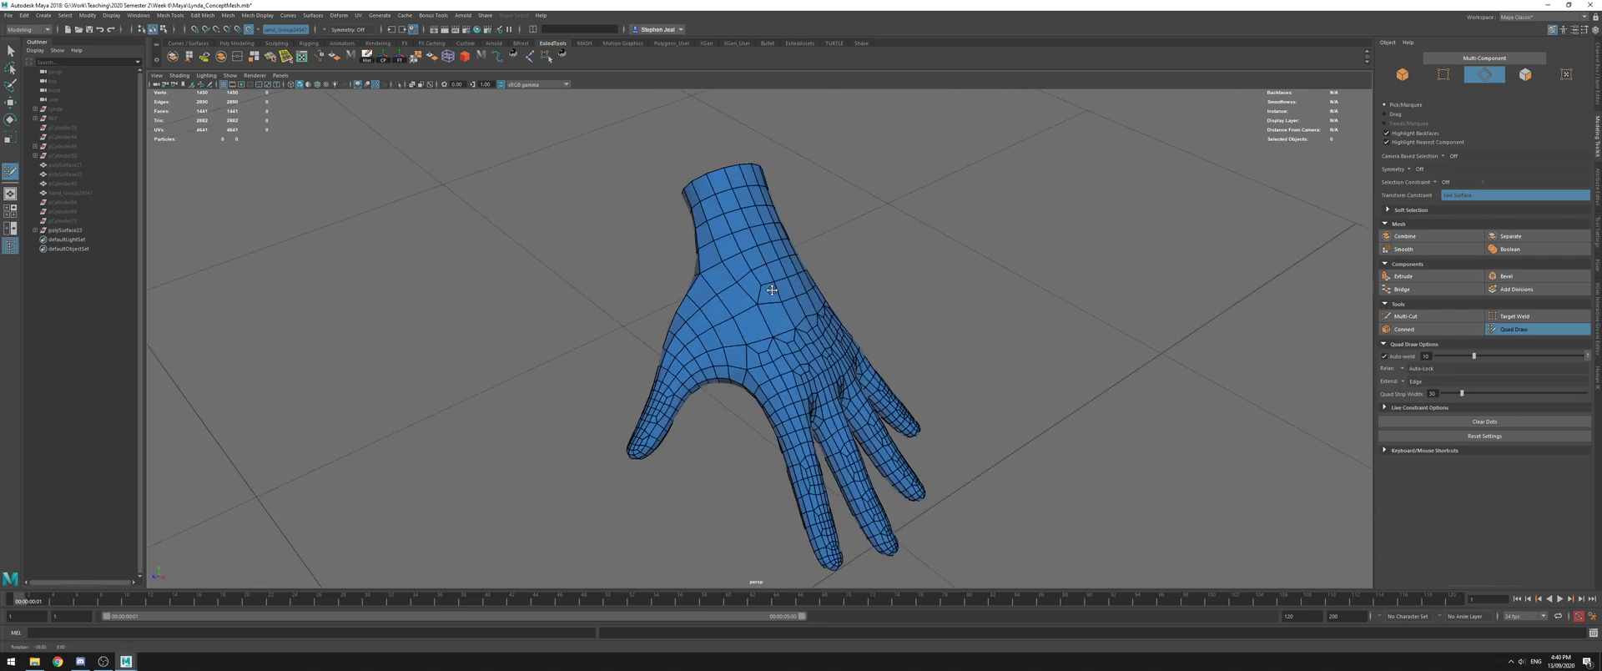
Leave Quad Draw, return the hand mesh to object mode and turn off the live surface
key("q")
right_click_drag(729, 272, 813, 240)
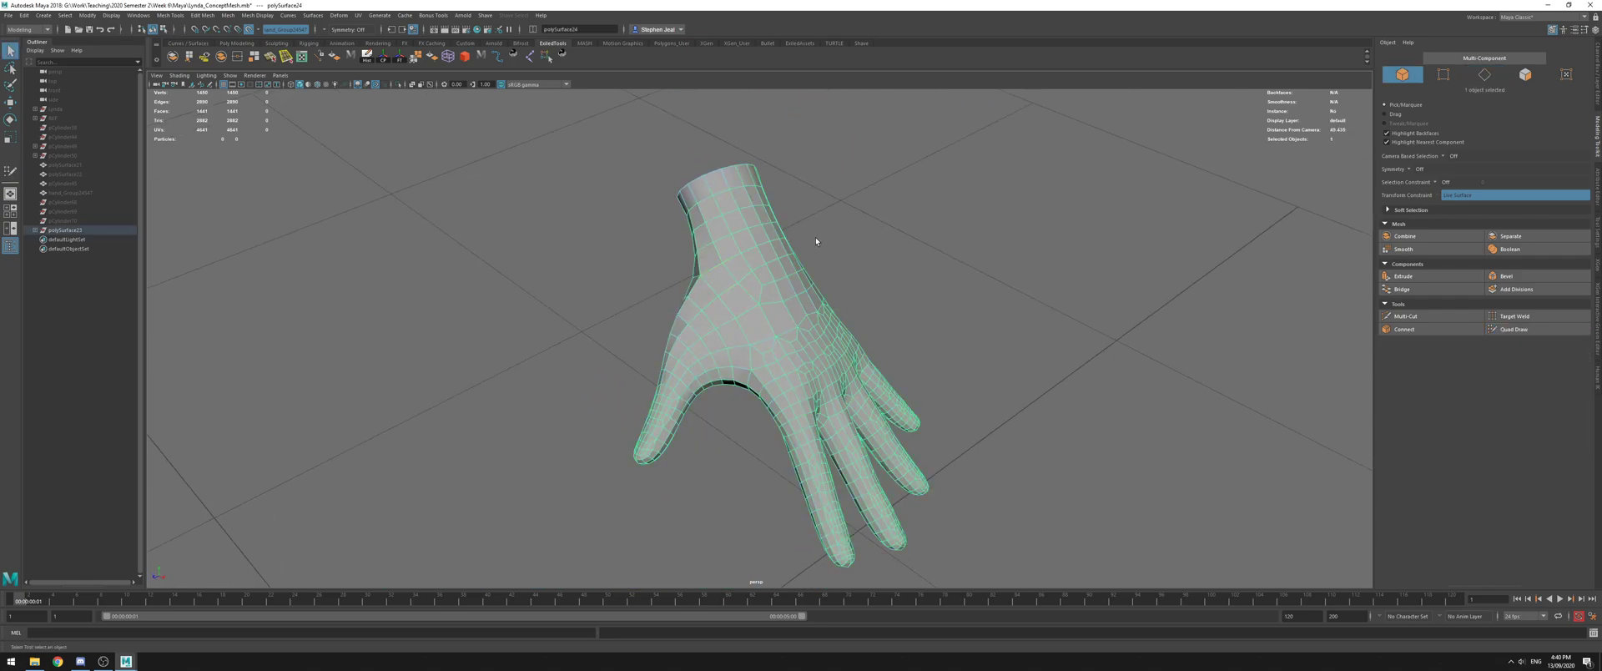
left_click(909, 290)
left_click_drag(909, 290, 785, 315, "alt")
left_click(784, 315)
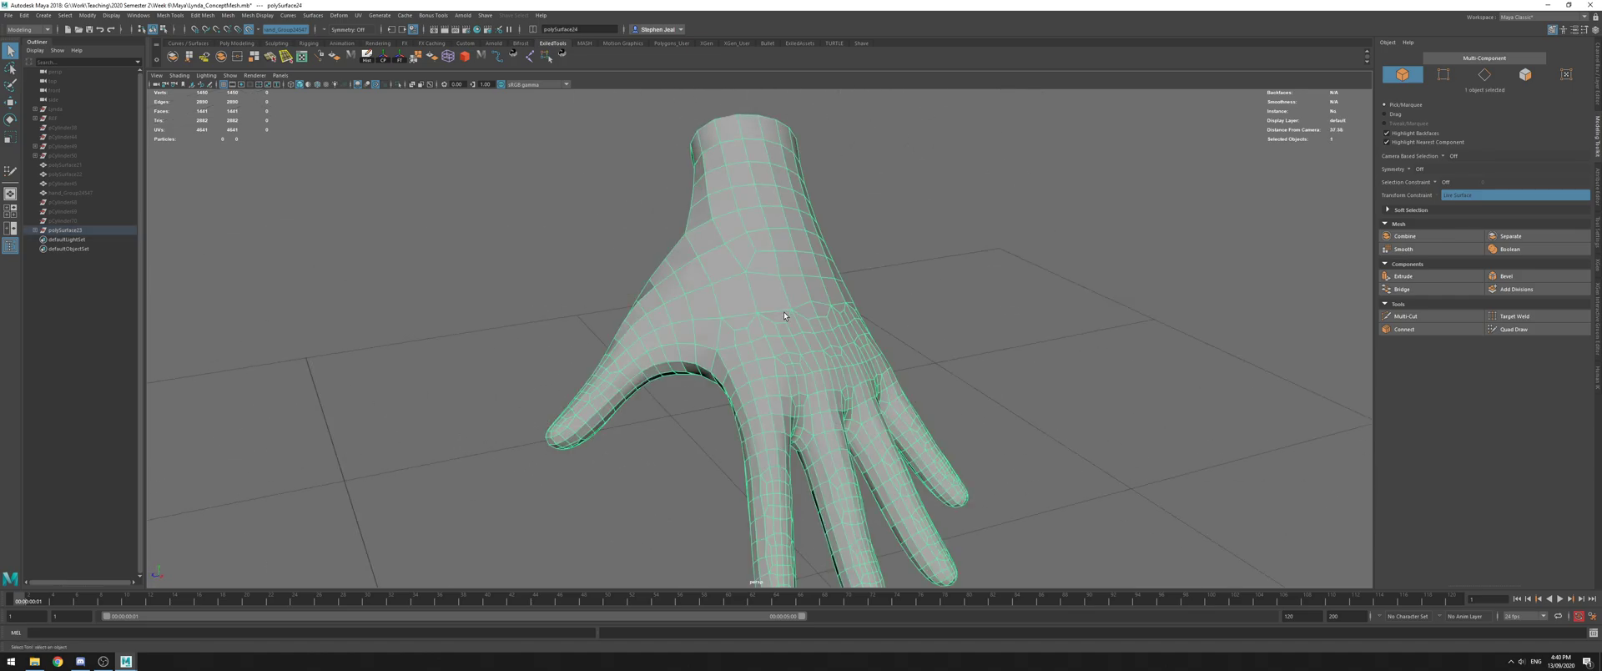
key("ctrl+shift+h")
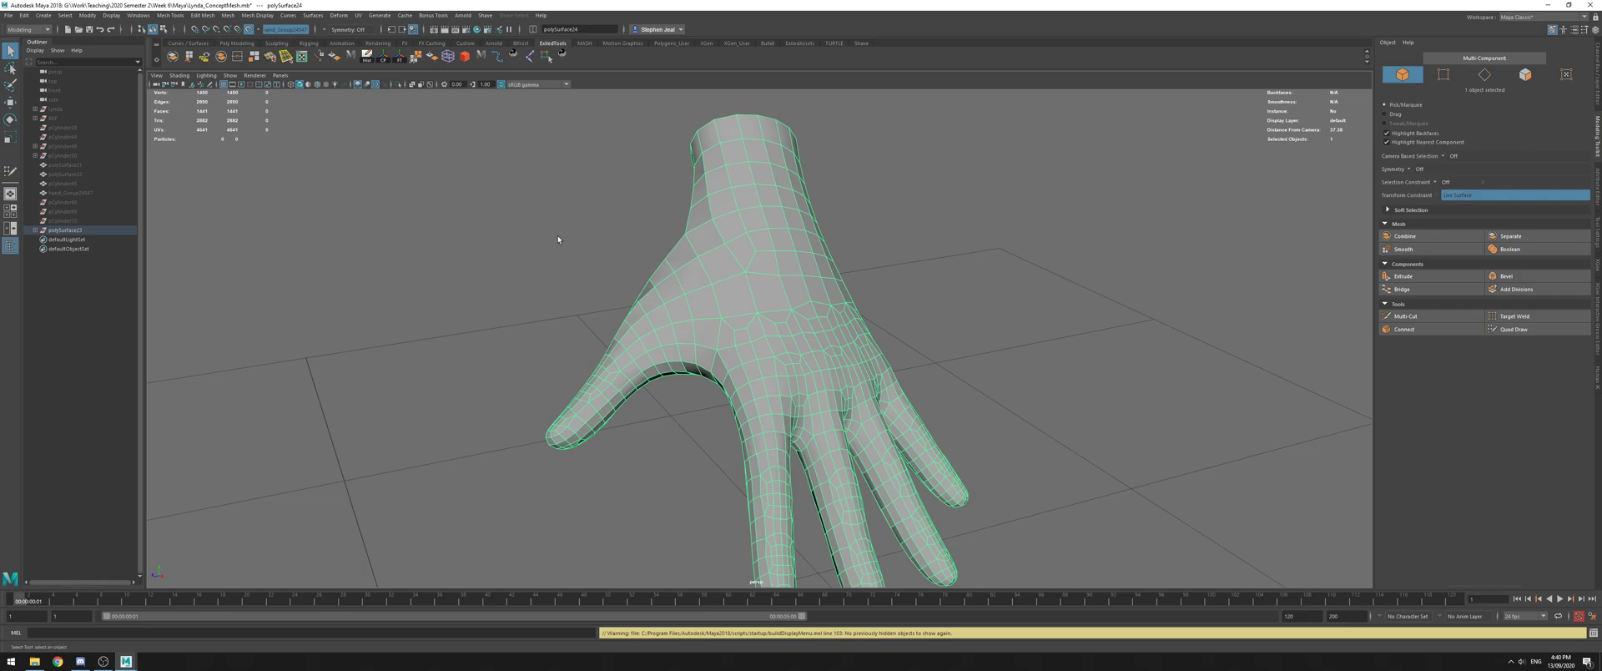
left_click(248, 30)
Bring back the hidden character parts and select the forearm mesh adjoining the retopologized hand
scroll(822, 330, "down", 3)
left_click_drag(843, 329, 768, 308, "alt")
right_click_drag(769, 308, 816, 299, "shift")
scroll(923, 311, "up", 3)
left_click(923, 312)
left_click_drag(793, 292, 864, 241, "alt")
left_click(772, 241)
left_click_drag(765, 241, 533, 245, "alt")
left_click(203, 62)
left_click_drag(659, 250, 904, 240, "alt")
scroll(905, 240, "down", 5)
left_click(904, 239)
left_click(710, 278)
left_click(720, 280)
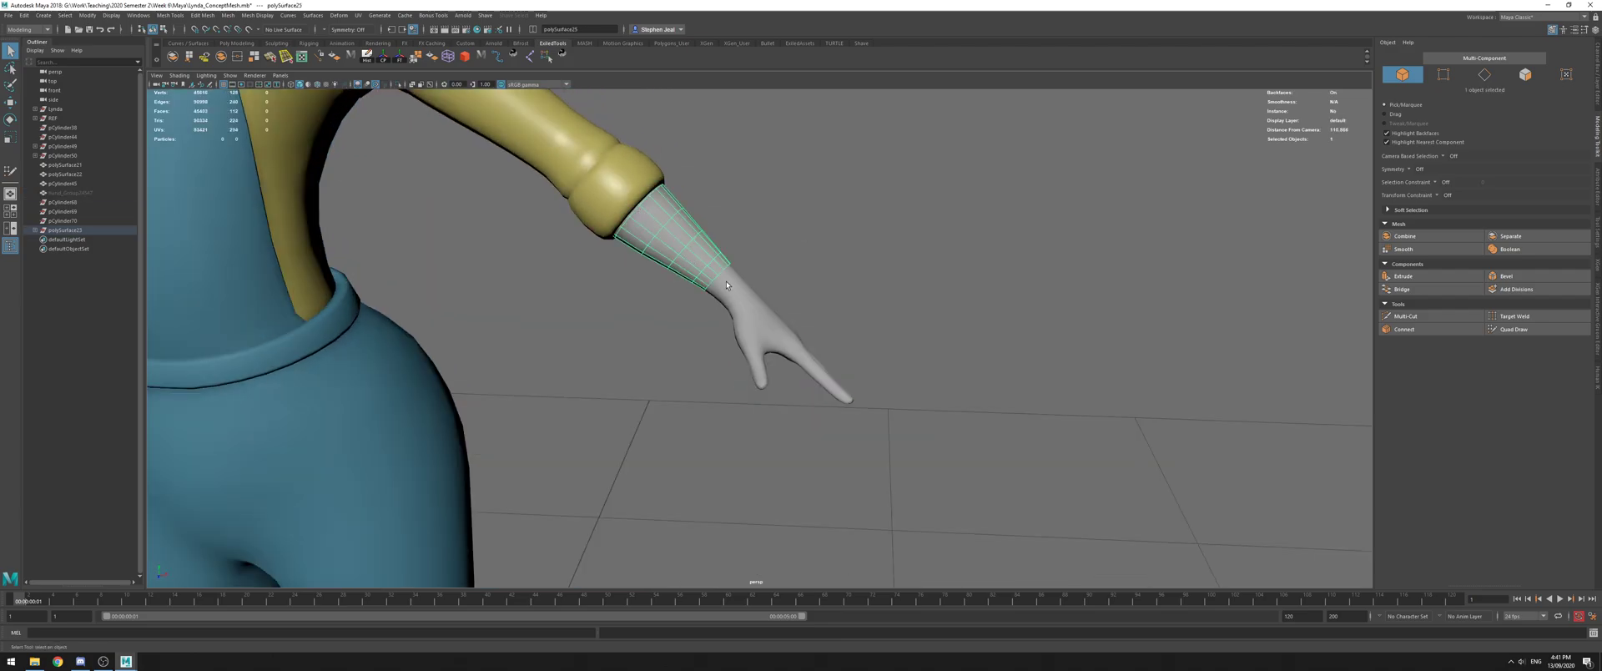
Add the hand to the forearm selection, frame it and combine both into one mesh
left_click_drag(811, 340, 811, 340)
key("f")
left_click(401, 59)
right_click_drag(786, 253, 773, 348, "shift")
left_click(837, 212)
left_click(755, 220)
left_click(813, 198)
left_click(752, 212)
left_click(804, 203)
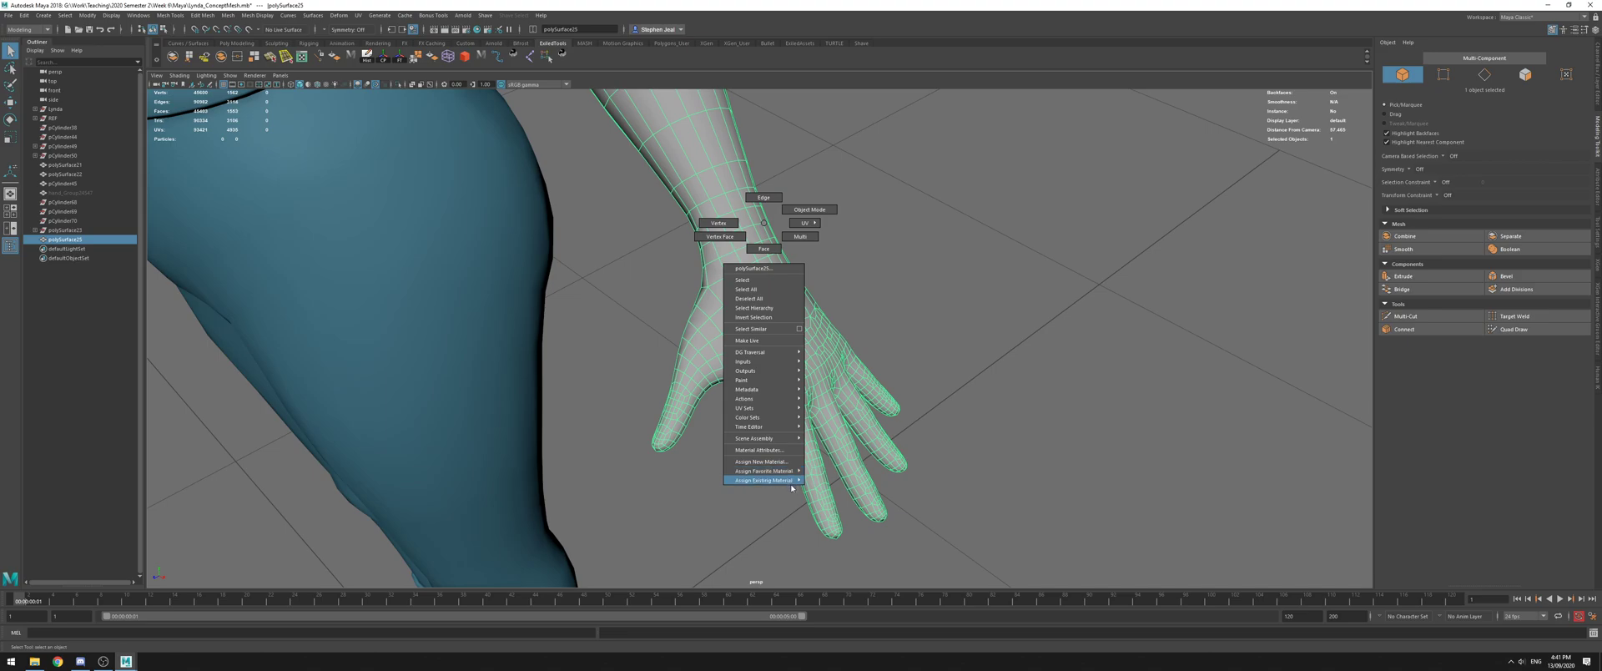
Assign the existing skin material to the combined forearm and hand mesh
right_click_drag(791, 486, 839, 488)
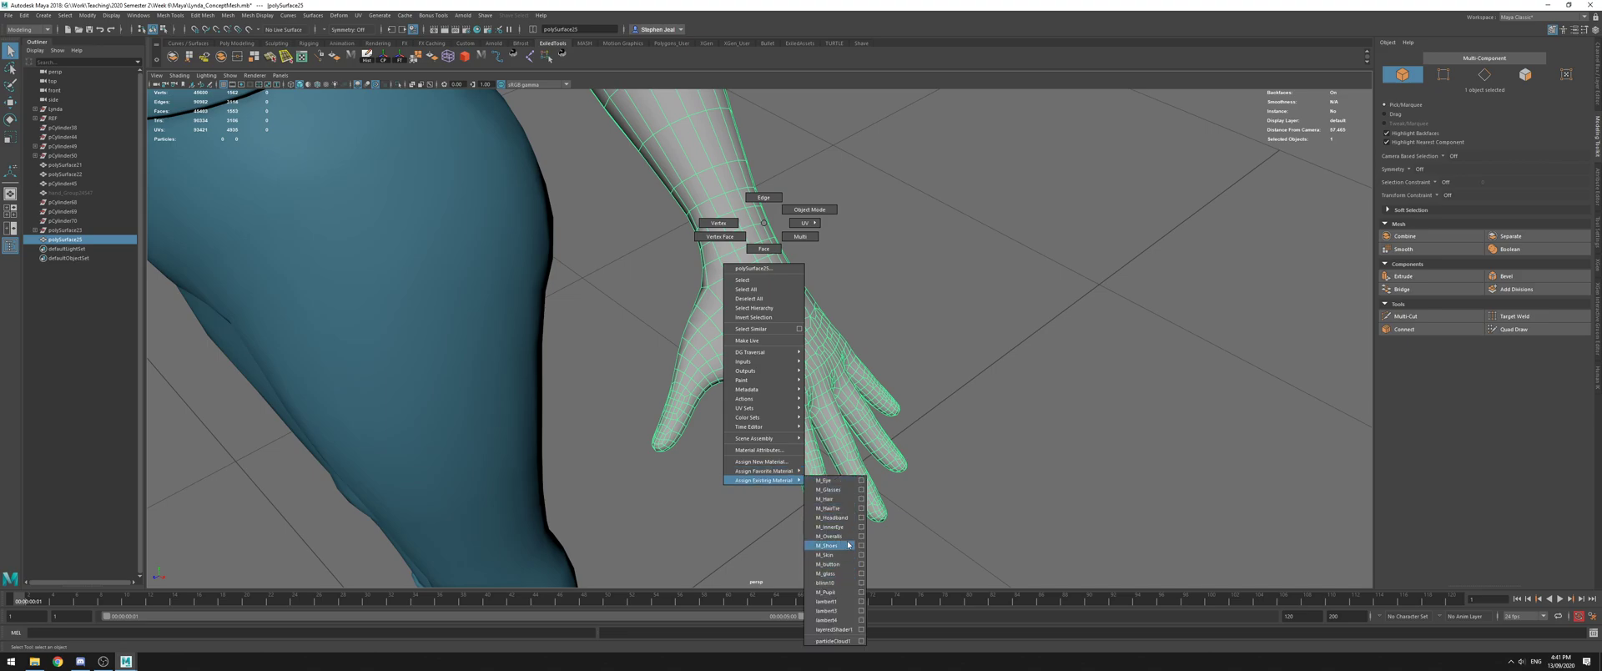
right_click_drag(845, 563, 841, 555)
left_click(933, 328)
Examine the combined arm's shading and topology around the forearm, wrist, palm and fingers from several angles
right_click_drag(933, 328, 108, 196, "alt")
left_click_drag(107, 197, 457, 173, "alt")
right_click_drag(457, 174, 740, 281, "alt")
left_click_drag(740, 281, 835, 321, "alt")
right_click_drag(834, 321, 955, 376, "alt")
left_click(868, 334)
left_click_drag(834, 326, 785, 418, "alt")
right_click_drag(559, 173, 762, 460, "alt")
left_click_drag(763, 461, 915, 368, "alt")
right_click_drag(915, 368, 648, 329, "alt")
left_click_drag(647, 328, 674, 326, "alt")
left_click_drag(809, 365, 826, 400, "alt")
middle_click_drag(818, 283, 802, 402, "alt")
left_click_drag(803, 402, 695, 249, "alt")
middle_click_drag(751, 257, 645, 115, "alt")
right_click_drag(645, 115, 511, 217, "alt")
left_click_drag(511, 217, 758, 294, "alt")
middle_click_drag(758, 294, 761, 458, "alt")
left_click_drag(761, 458, 614, 442, "alt")
right_click_drag(613, 442, 800, 261, "alt")
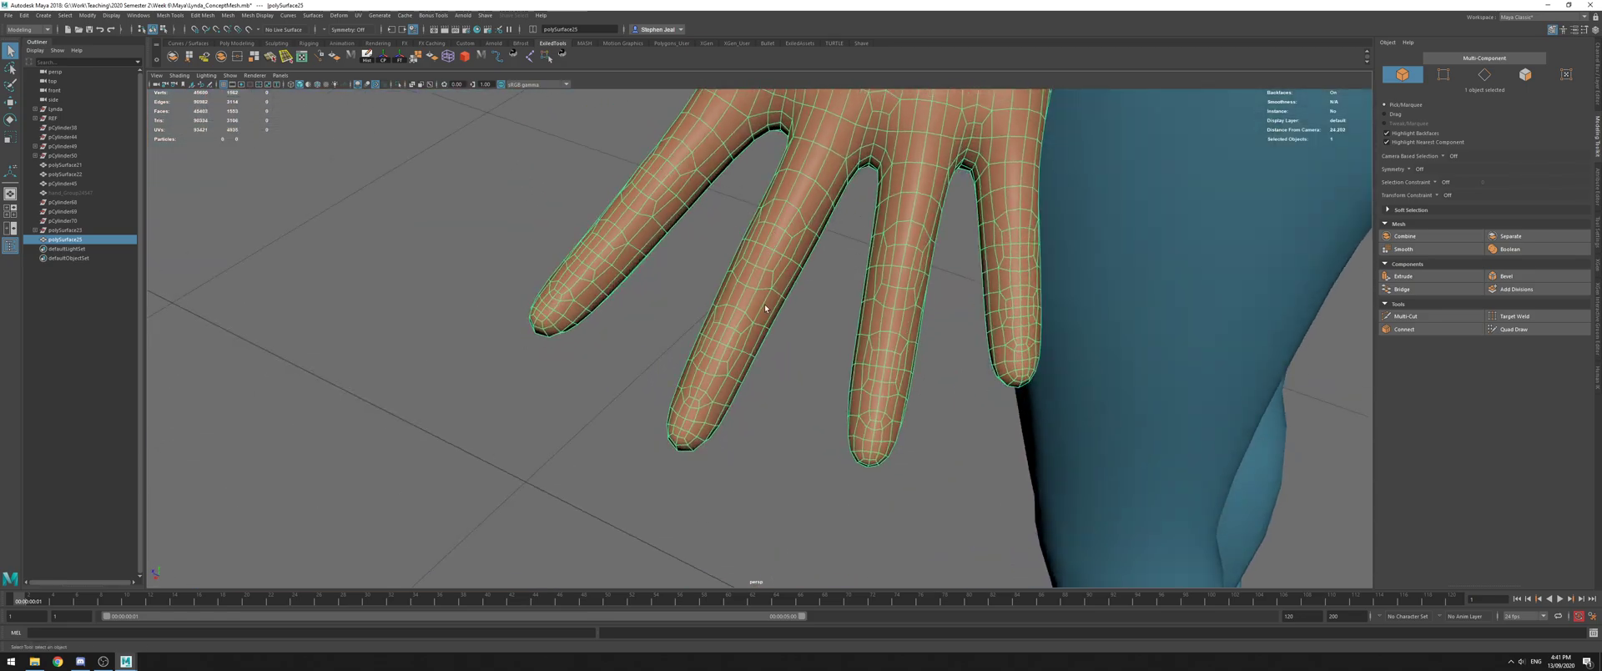
right_click_drag(887, 302, 845, 336, "alt")
mouse_move(844, 336)
left_mouse_down("alt")
mouse_move(738, 330)
mouse_move(843, 338)
left_mouse_up("alt")
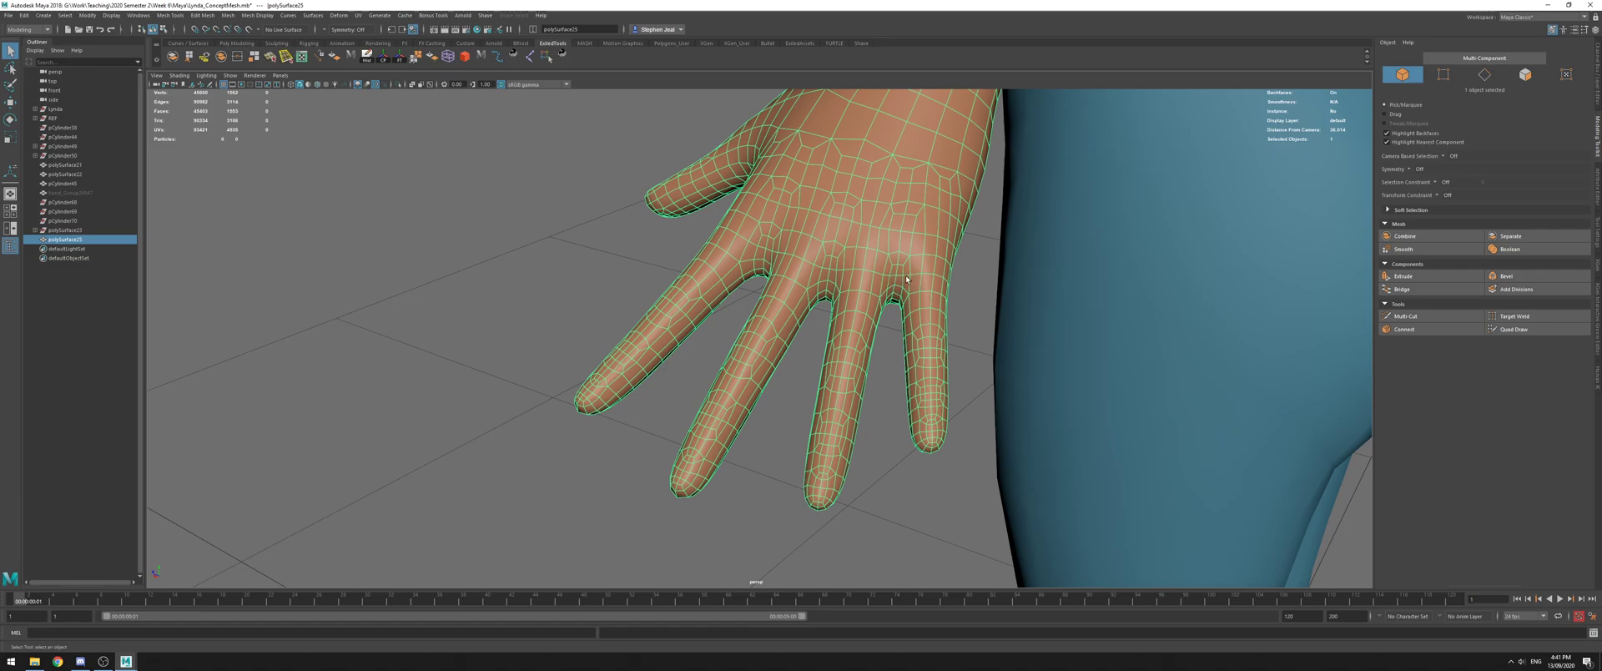
left_click_drag(870, 266, 856, 343, "alt")
left_click_drag(672, 336, 809, 317, "alt")
right_click_drag(851, 313, 788, 314, "shift")
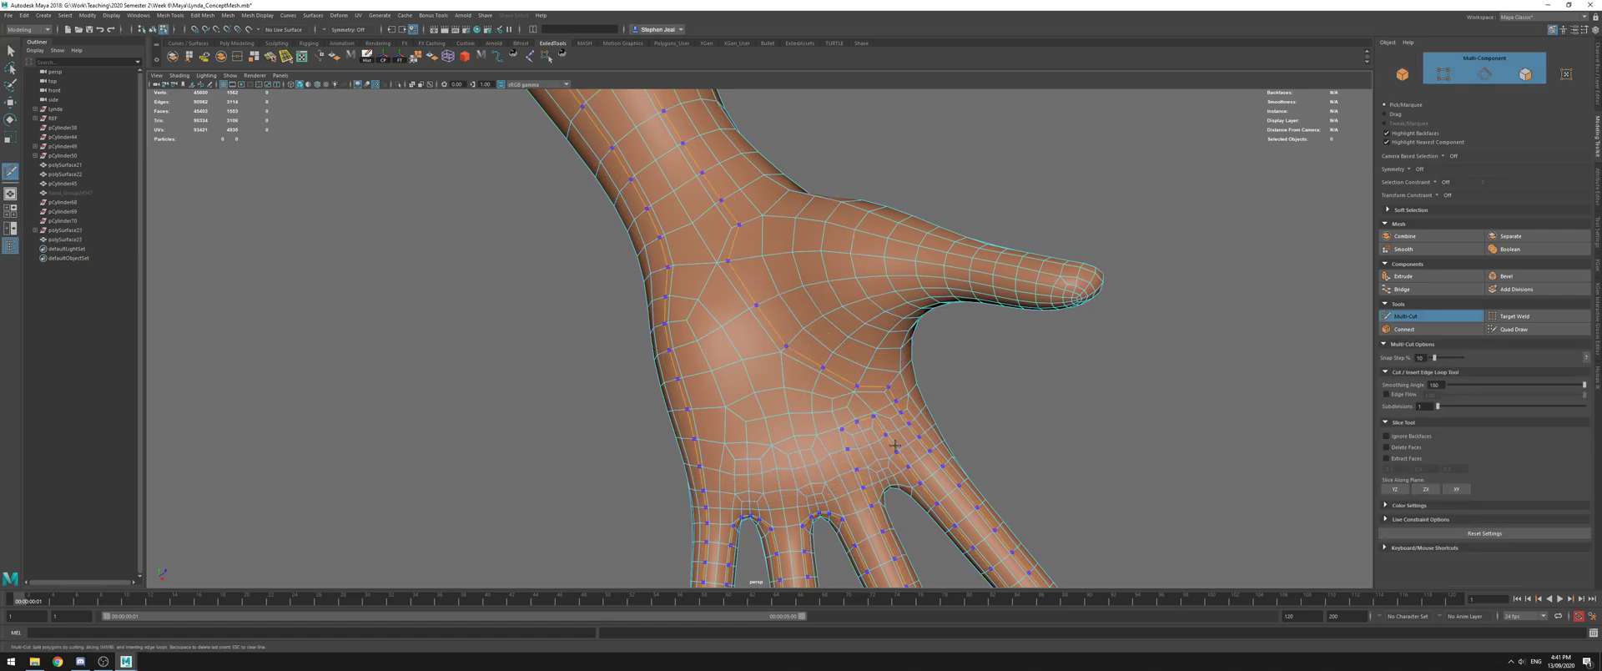
left_click_drag(1017, 313, 747, 205, "alt")
scroll(534, 236, "down", 4)
key("q")
right_click_drag(680, 280, 747, 242)
left_click(916, 240)
Reveal the hidden original dense hand mesh and move it out beside the retopologized arm
right_click_drag(916, 240, 321, 264, "alt")
left_click_drag(834, 288, 689, 313, "alt")
right_click_drag(688, 313, 852, 426, "alt")
left_click(842, 424)
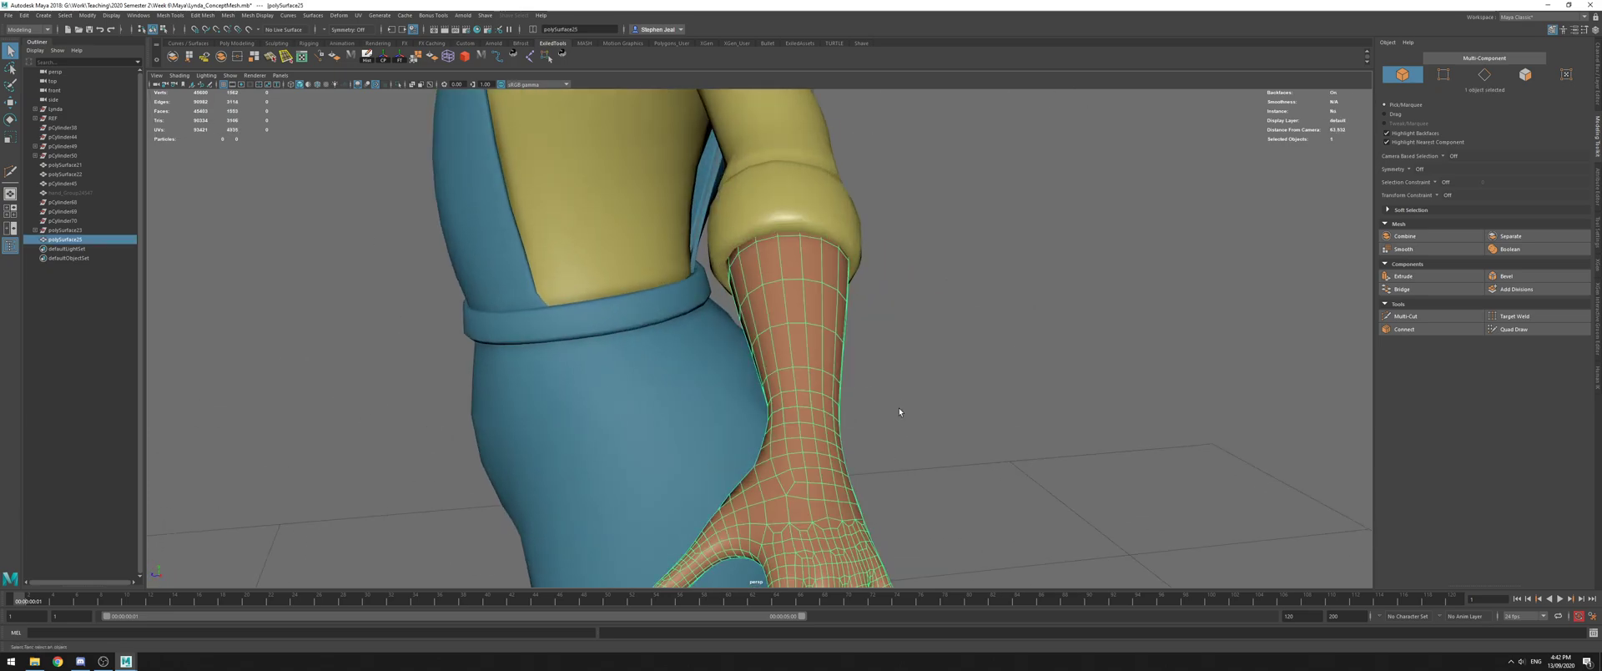
left_click(977, 393)
left_click_drag(978, 393, 846, 294, "alt")
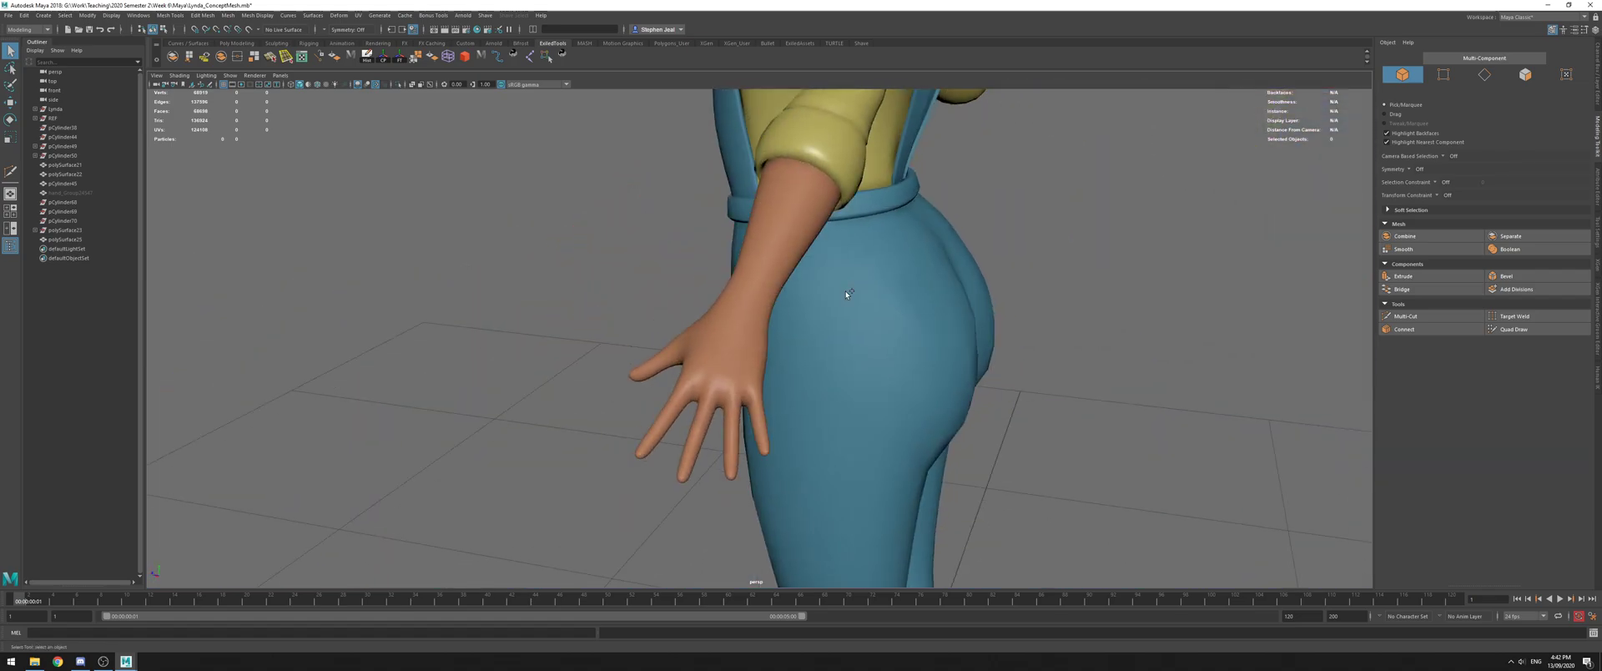
left_click(706, 321)
key("w")
left_click_drag(707, 321, 757, 343, "alt")
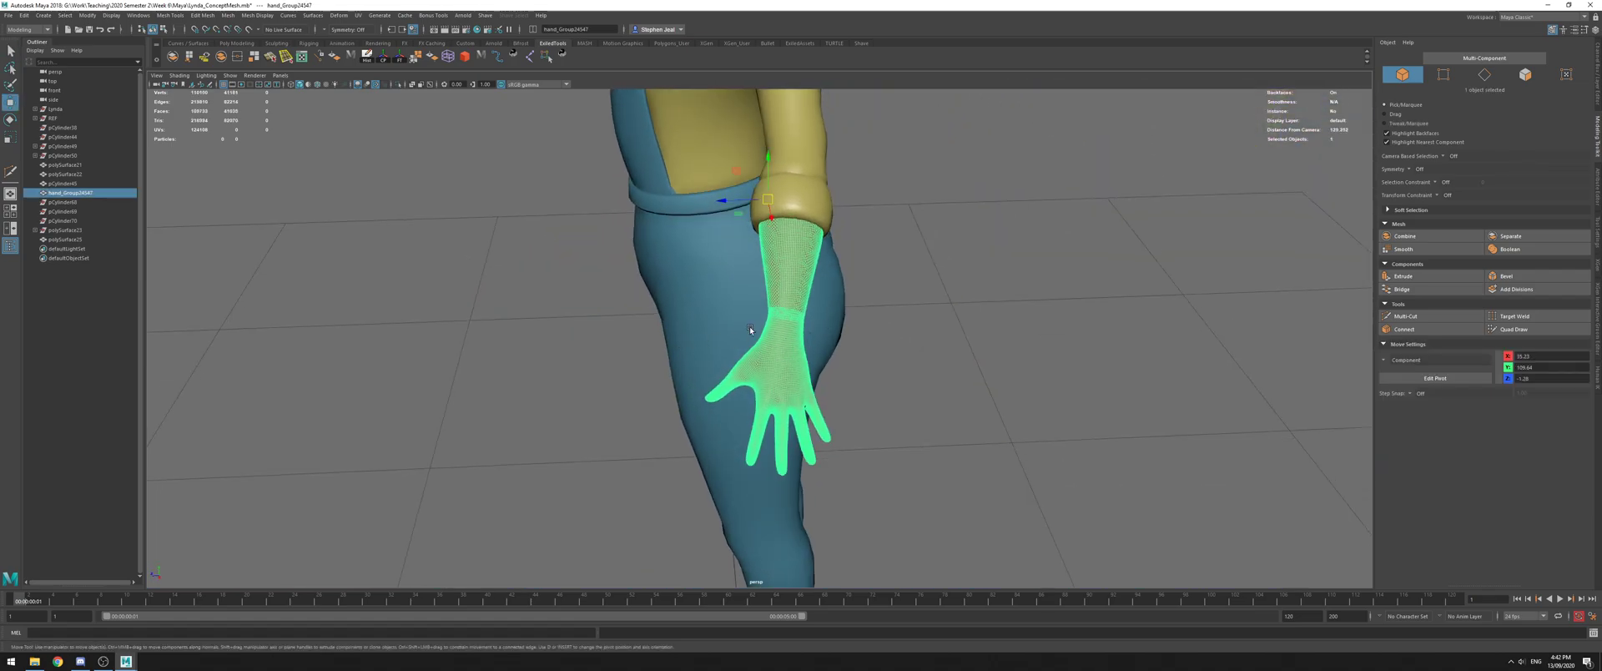
left_click_drag(732, 202, 851, 198)
left_click(1080, 299)
Compare the retopologized arm with the original hand mesh from the back, palm and thumb sides
scroll(996, 342, "up", 4)
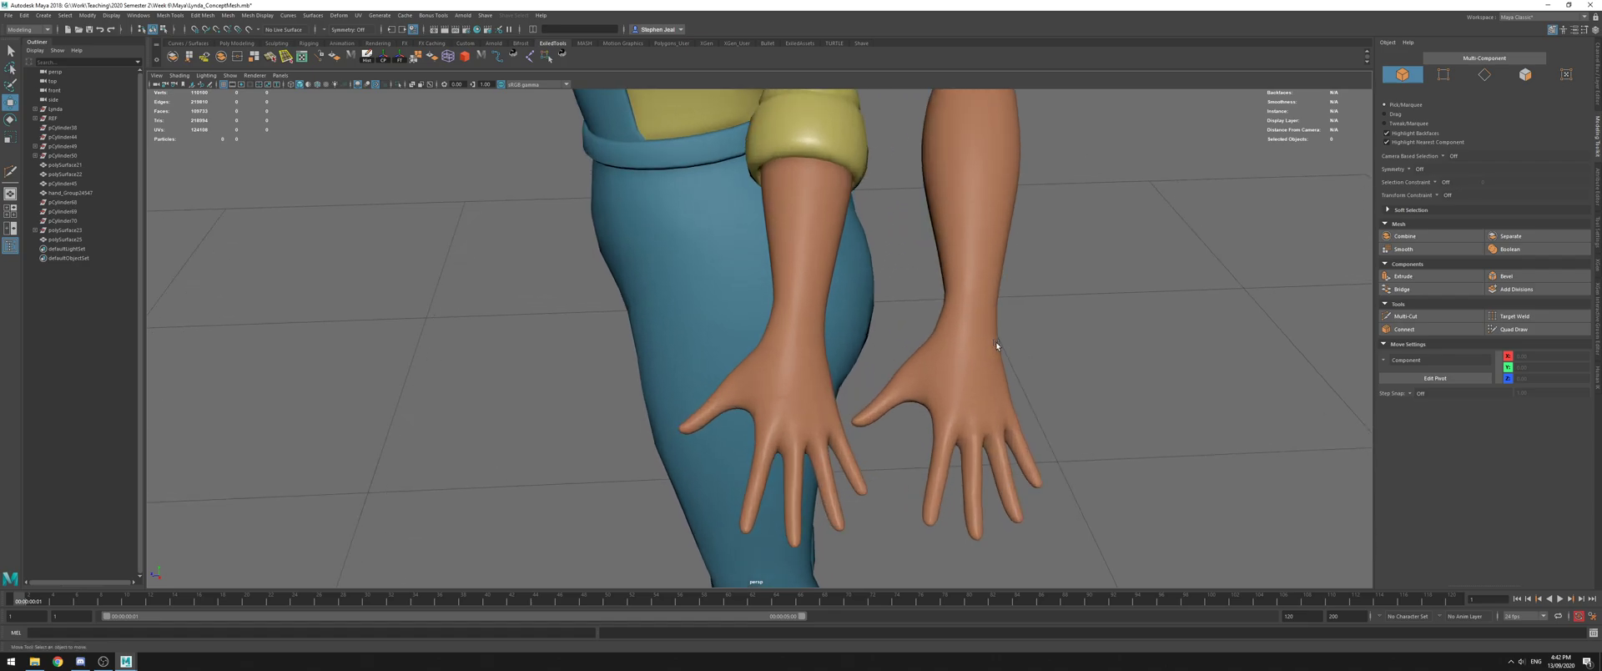
middle_click_drag(995, 344, 934, 302, "alt")
left_click_drag(934, 298, 616, 255, "alt")
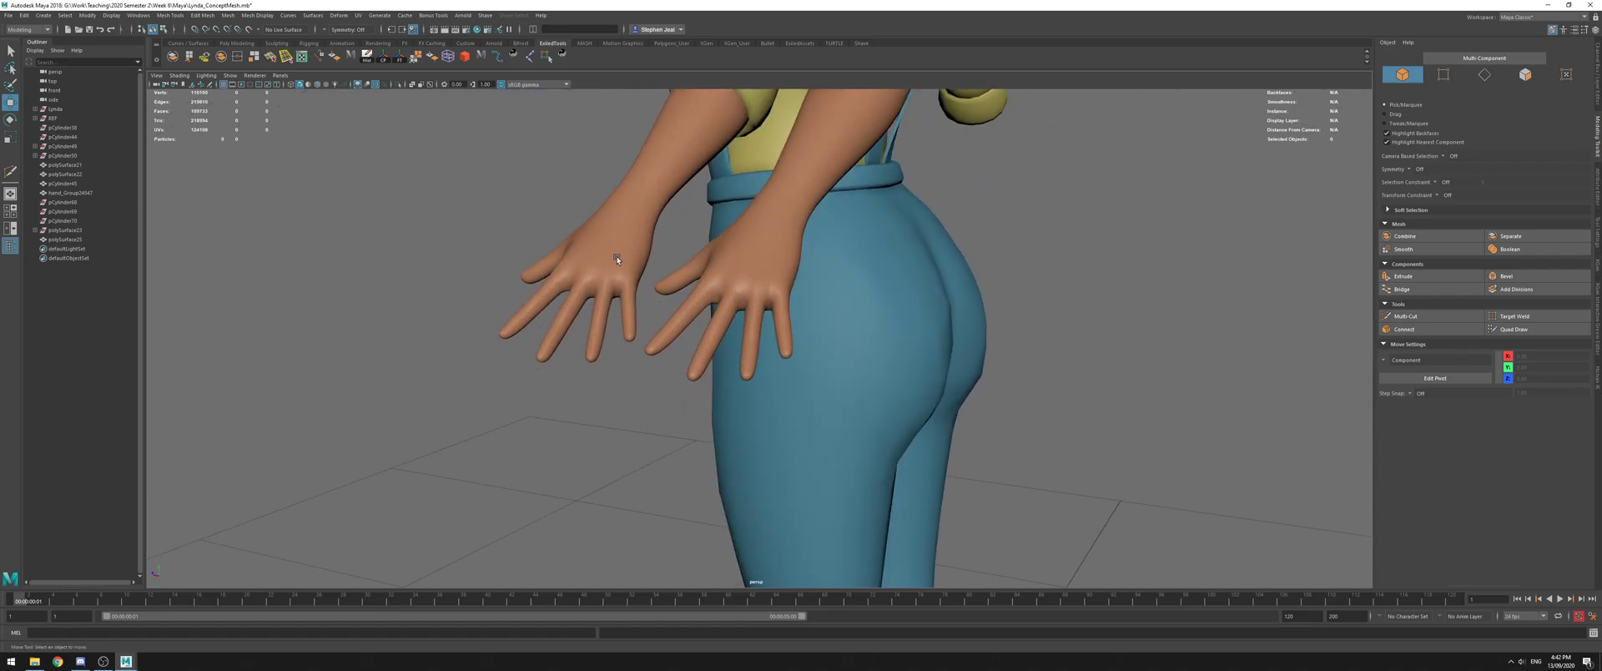
left_click_drag(469, 268, 584, 290, "alt")
left_click(655, 316)
left_click(467, 283)
mouse_move(467, 283)
left_mouse_down("alt")
mouse_move(507, 302)
mouse_move(470, 294)
mouse_move(667, 236)
mouse_move(487, 280)
left_mouse_up("alt")
right_click_drag(488, 280, 638, 280, "alt")
left_click(638, 280)
left_click_drag(637, 280, 768, 311, "alt")
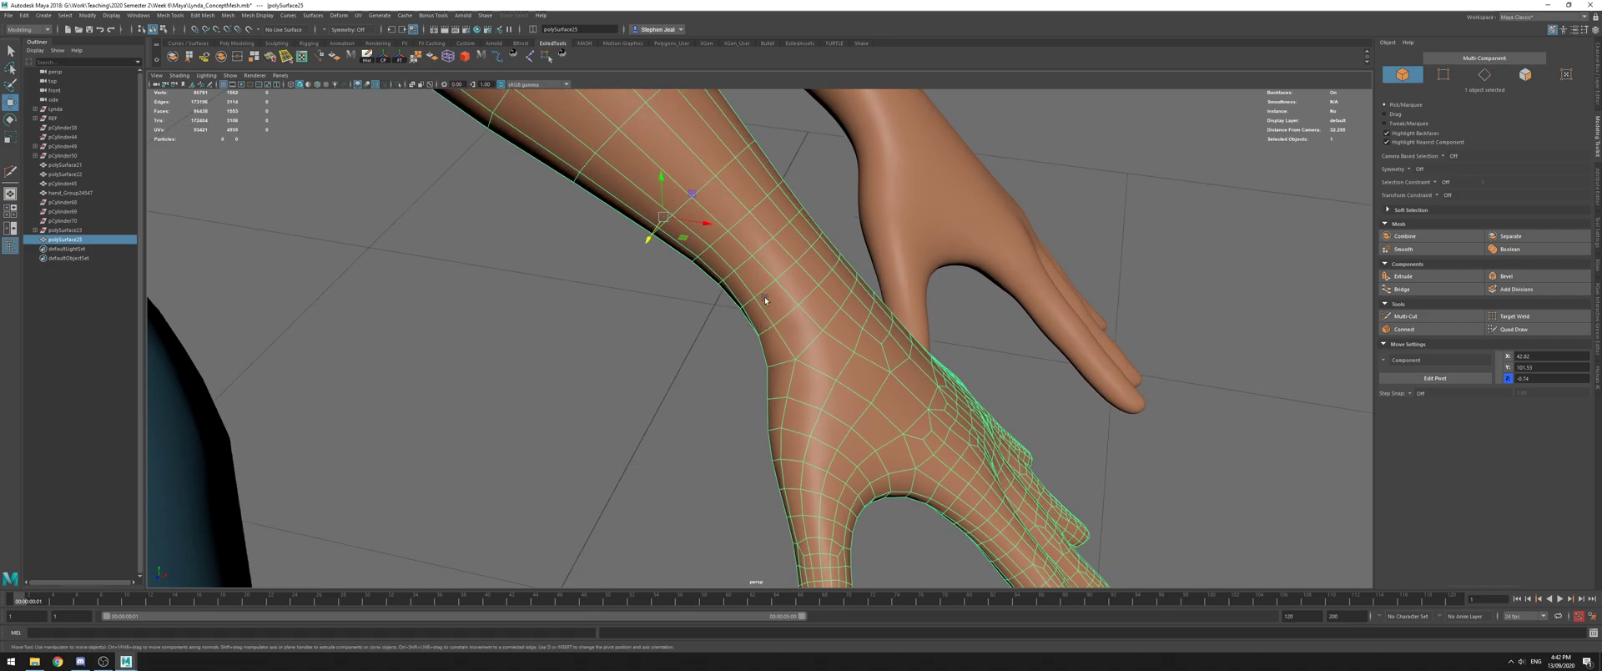
left_click_drag(783, 372, 889, 341, "alt")
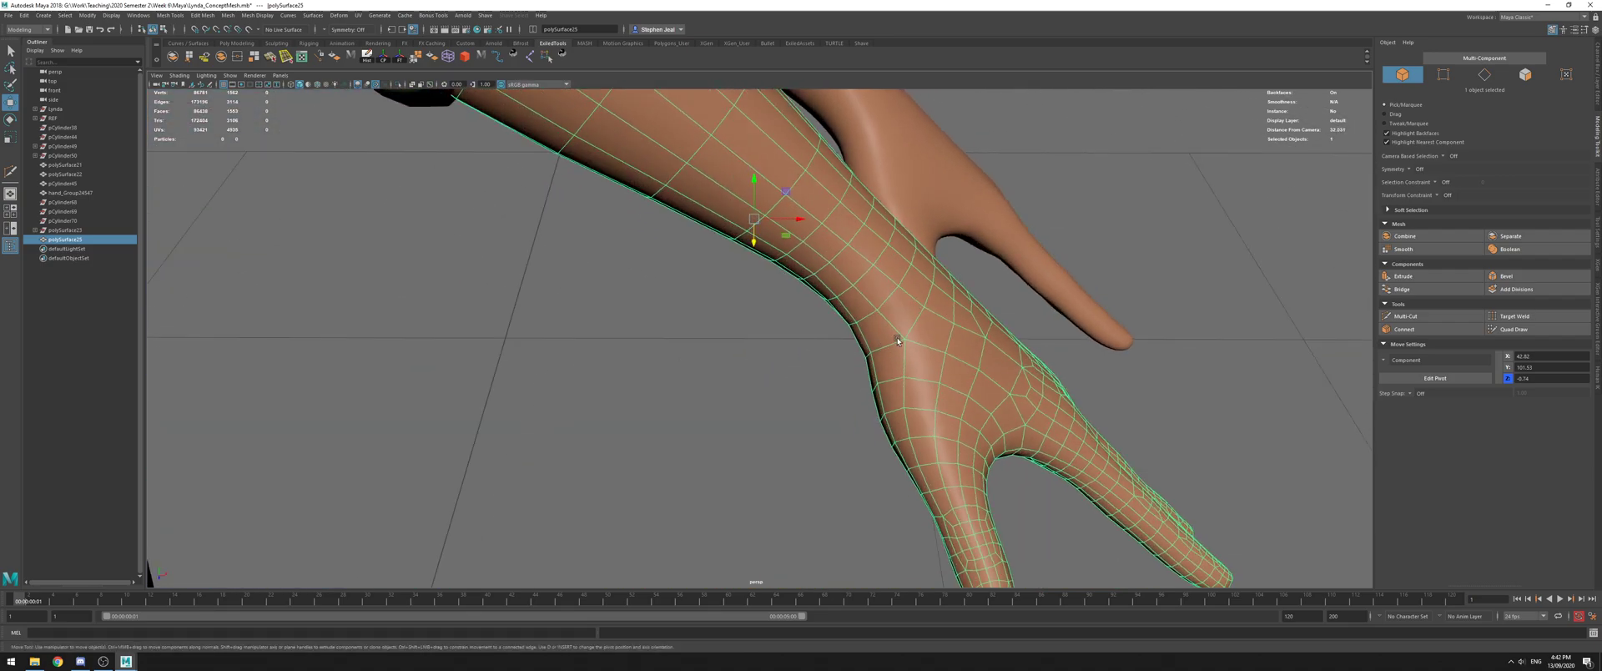
key("ctrl+shift+x")
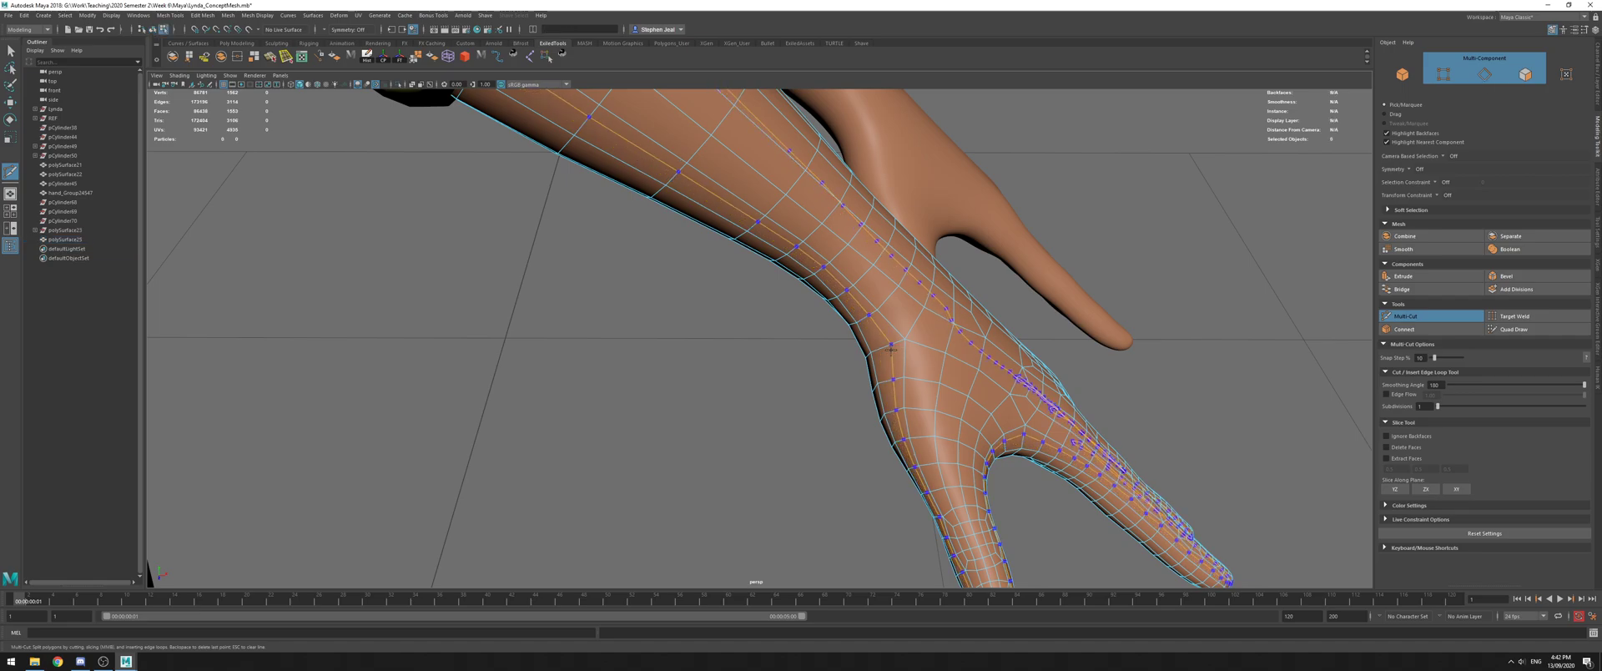
left_click_drag(665, 168, 856, 173, "alt")
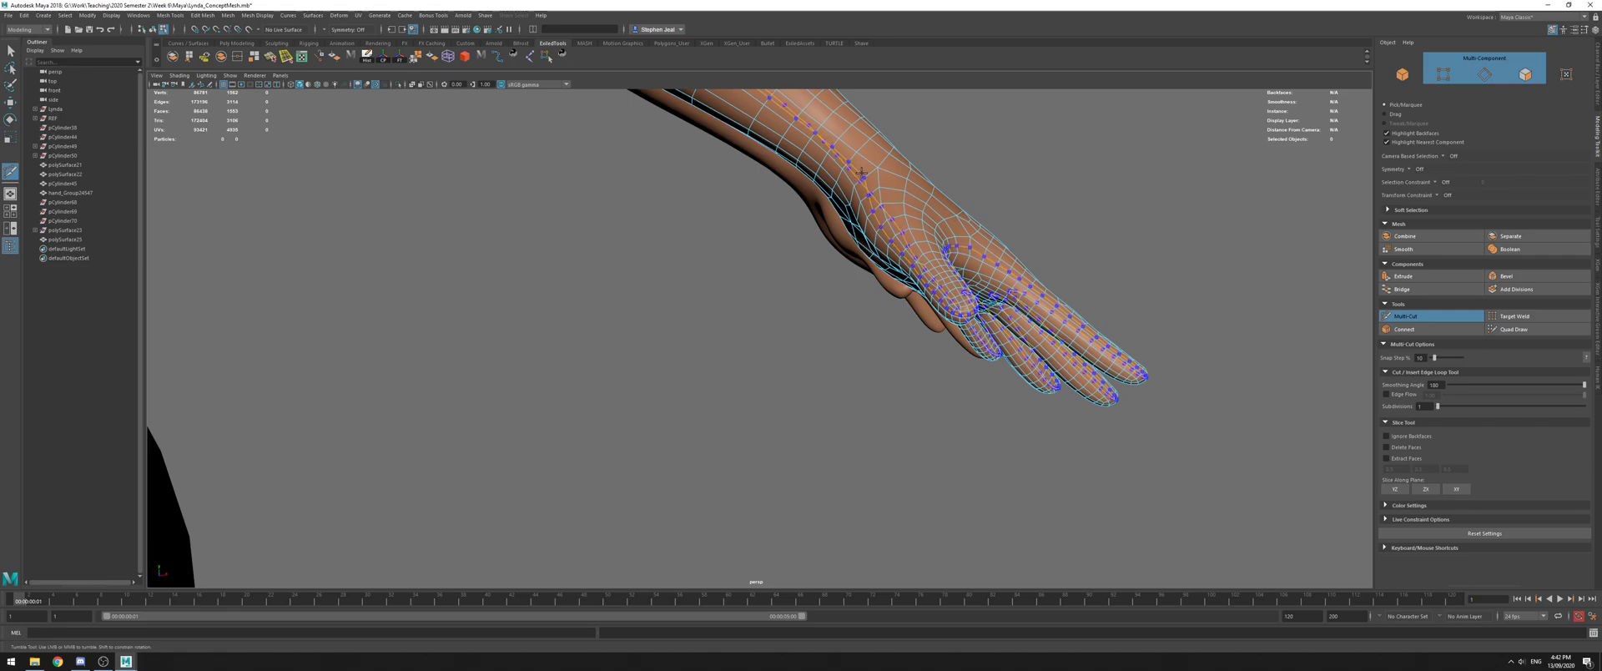
right_click_drag(1004, 257, 745, 305, "alt")
left_click_drag(894, 363, 830, 294, "alt")
key("q")
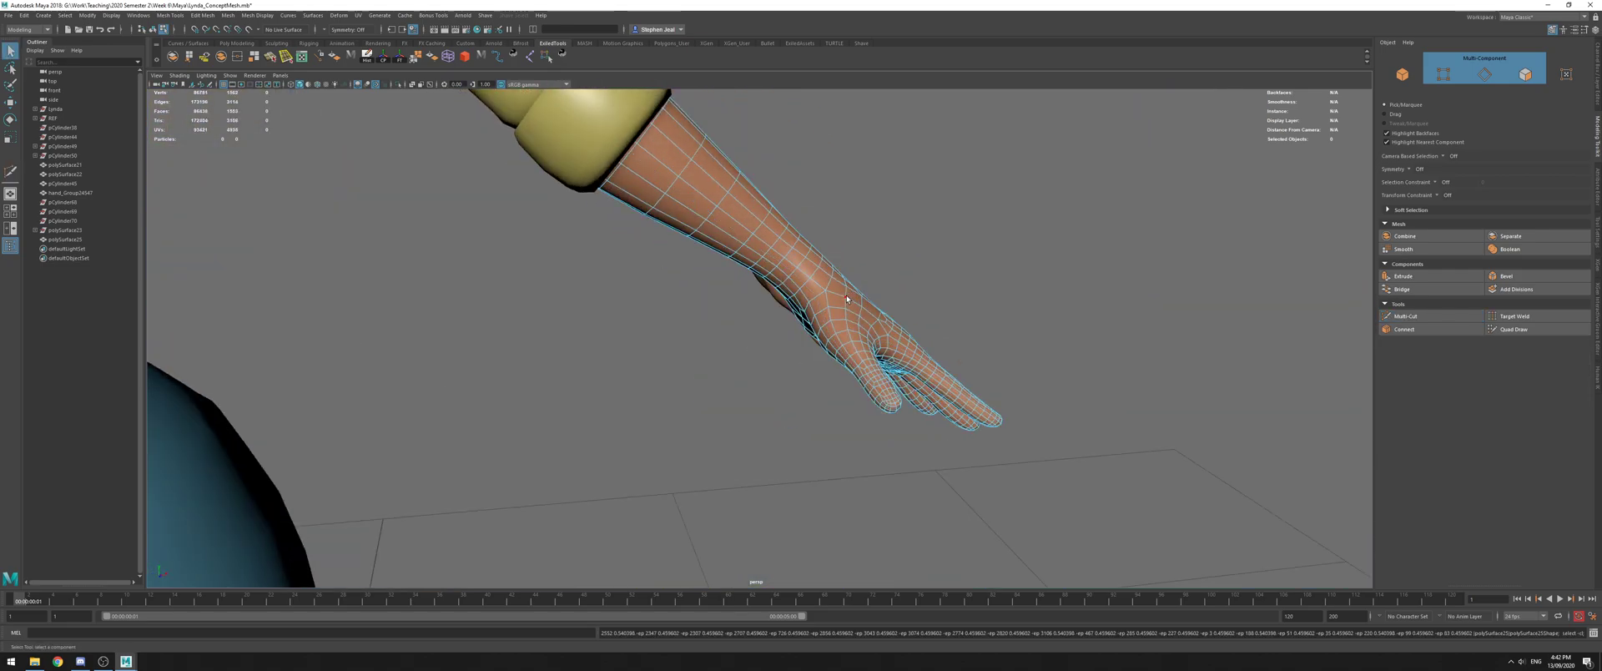
right_click_drag(847, 299, 903, 268)
left_click(848, 299)
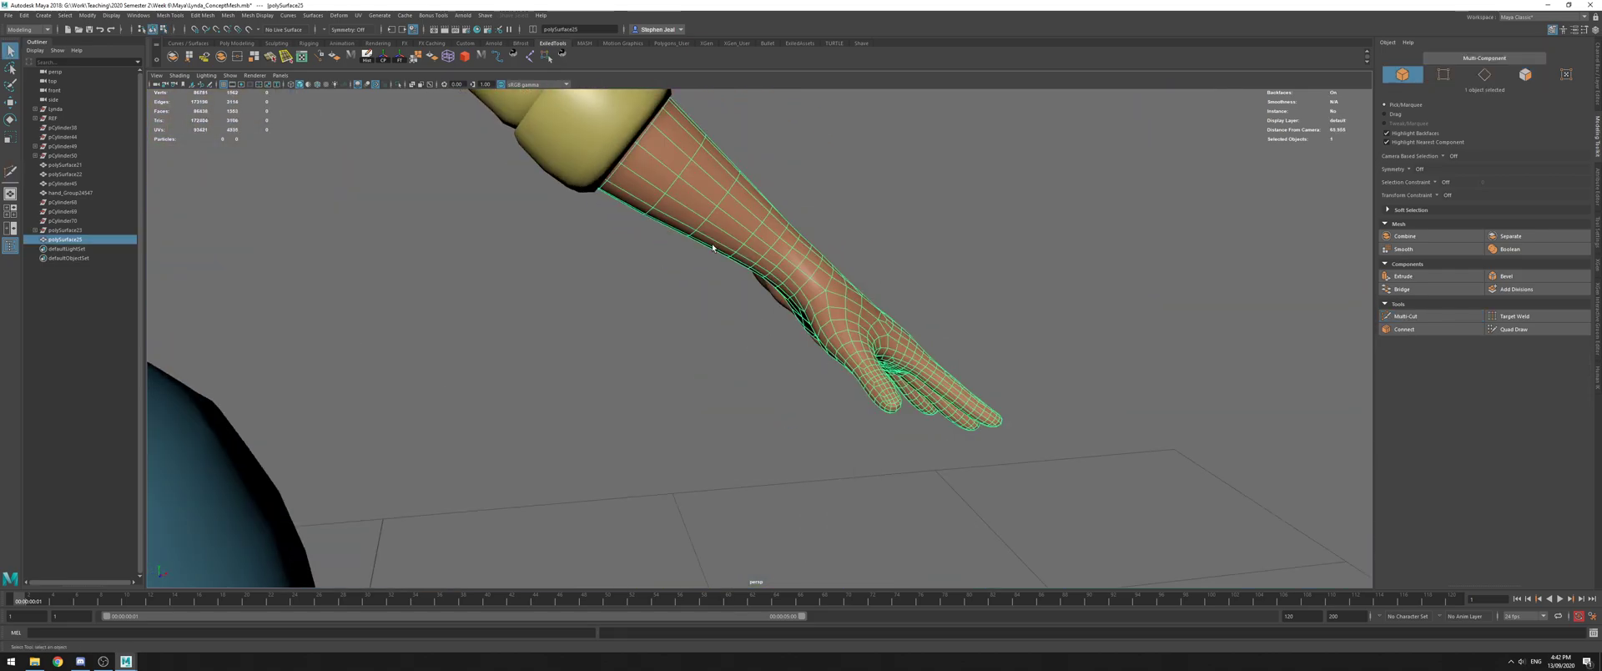
Hide everything except the retopologized arm mesh, frame it and clear the selection
left_click_drag(992, 312, 847, 394, "alt")
scroll(953, 305, "down", 5)
key("alt+h")
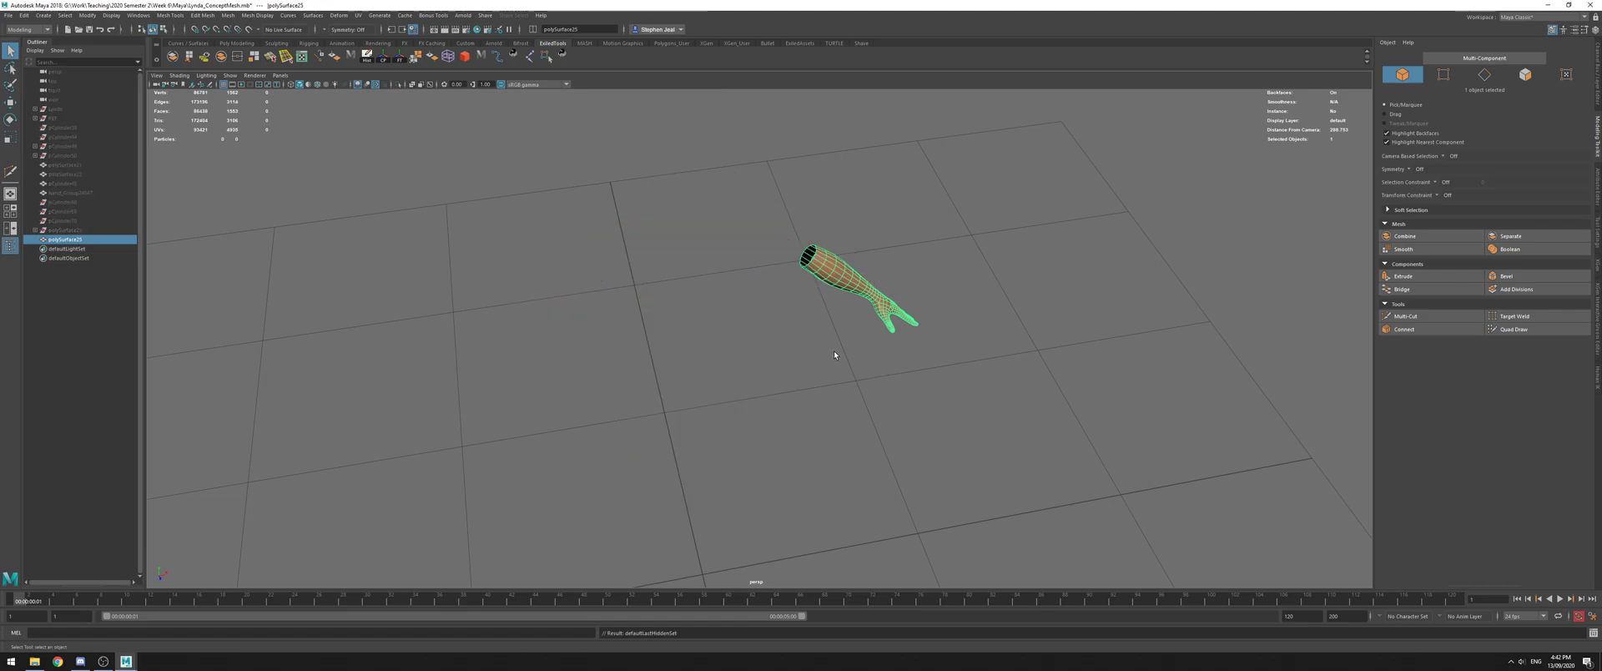
key("f")
left_click(1041, 386)
scroll(1040, 386, "up", 3)
left_click_drag(1034, 382, 838, 349, "alt")
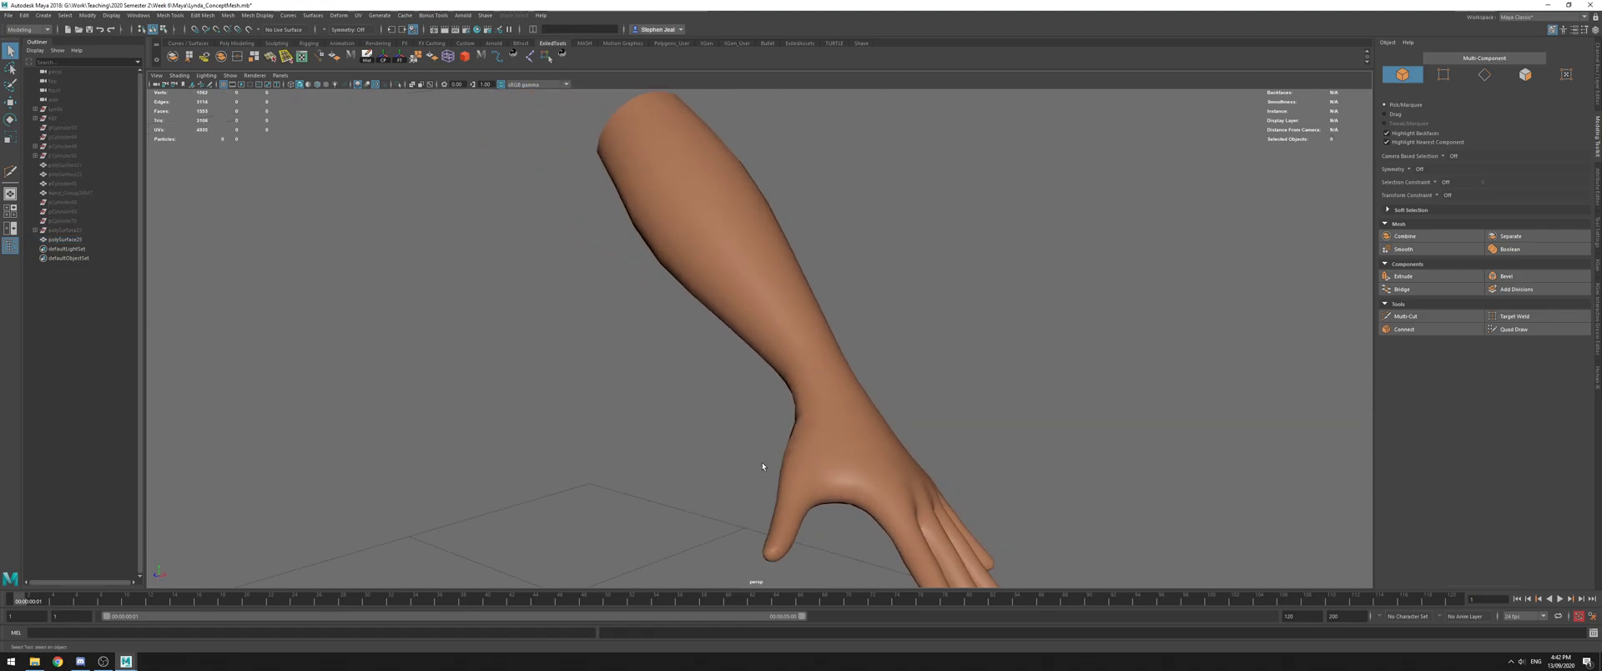
Select the continuous edge loop running along the side of the arm, thumb and fingers
middle_click_drag(862, 465, 843, 322, "alt")
left_click_drag(901, 268, 709, 295, "alt")
left_click(778, 269)
scroll(778, 268, "up", 3)
right_click_drag(607, 334, 604, 298)
left_click_drag(609, 298, 822, 305, "alt")
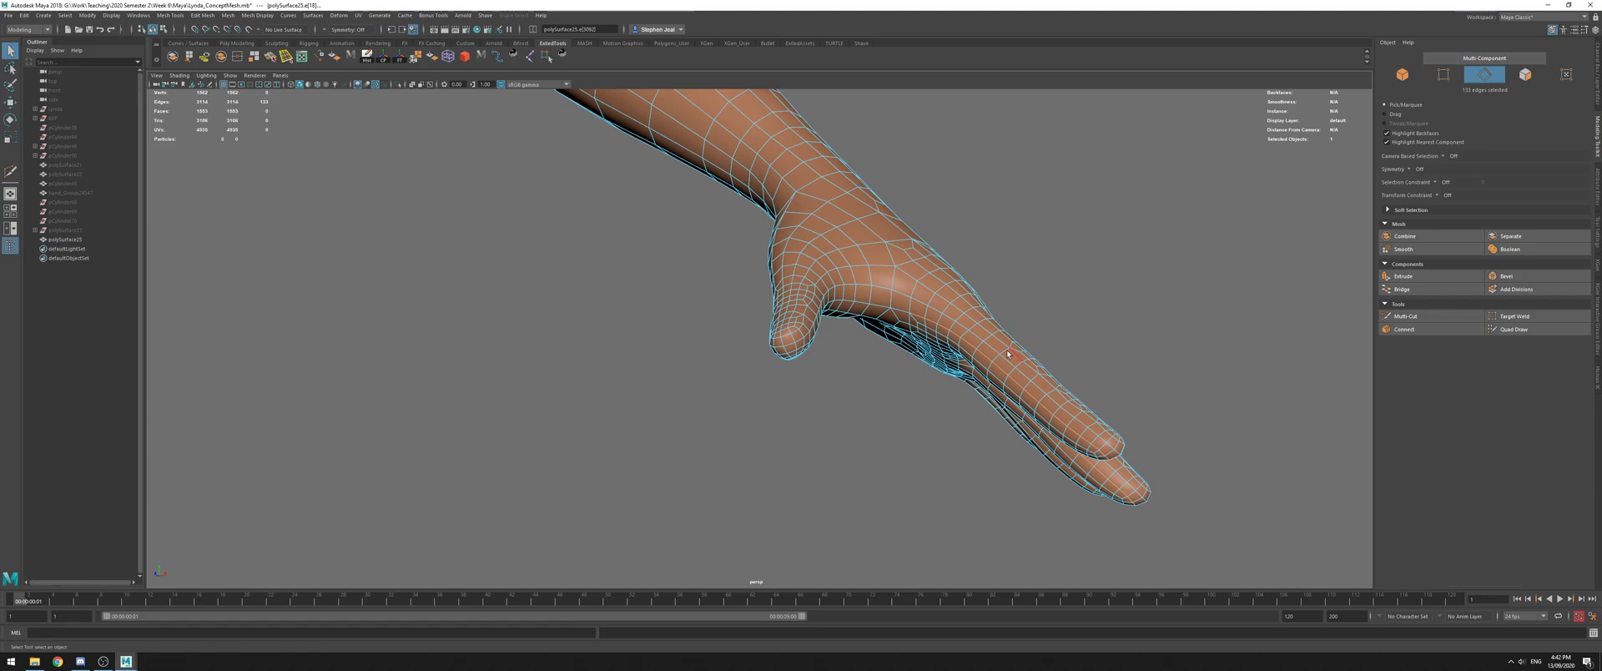
Return the arm to object mode and display the viewport with the default material
right_click_drag(921, 327, 915, 283)
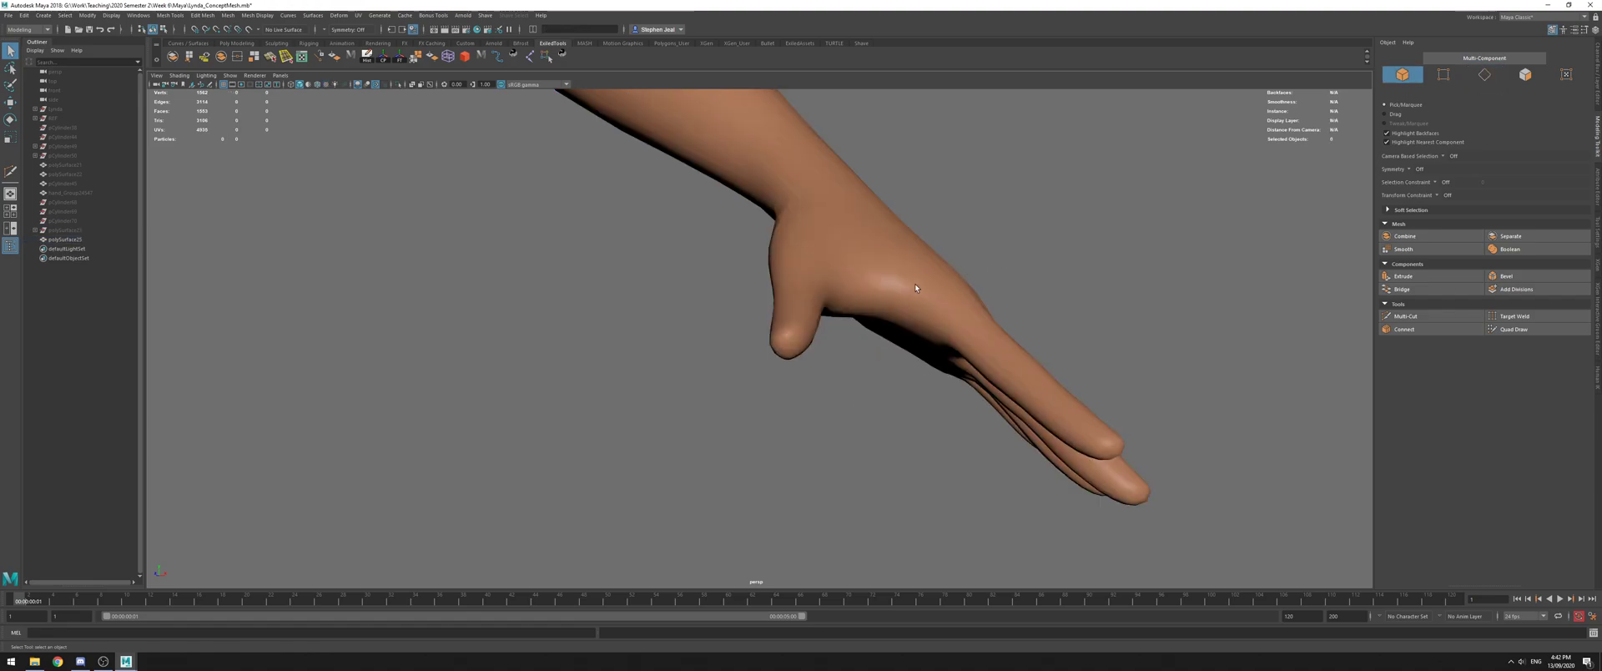
left_click(403, 154)
left_click(187, 76)
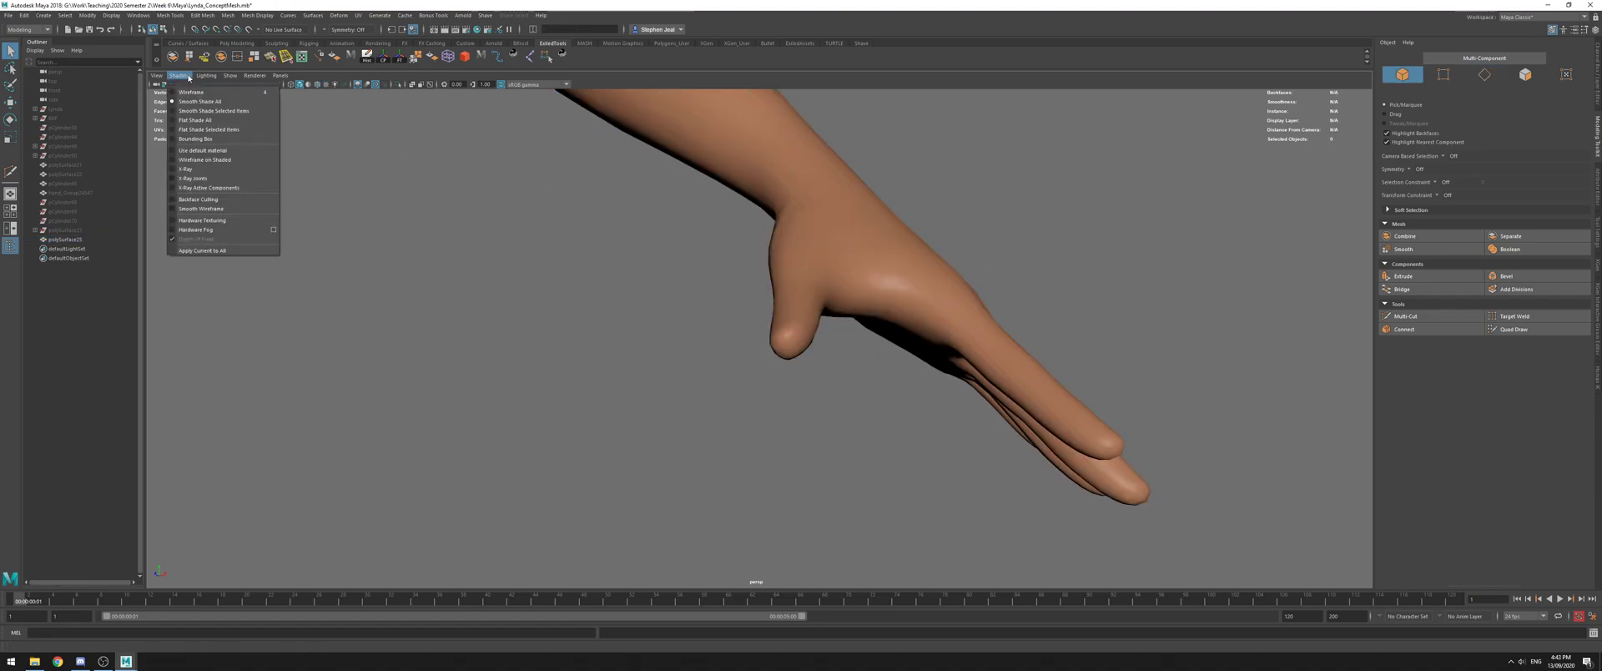
left_click(178, 153)
Check the edge flow along the thumb side of the hand and select the whole arm mesh
left_click(872, 288)
right_click_drag(896, 302, 894, 275)
left_click_drag(872, 269, 702, 267, "alt")
right_click_drag(703, 267, 728, 250)
left_click_drag(724, 250, 758, 263, "alt")
right_click_drag(760, 263, 741, 264, "shift")
left_click_drag(743, 263, 874, 218, "alt")
key("q")
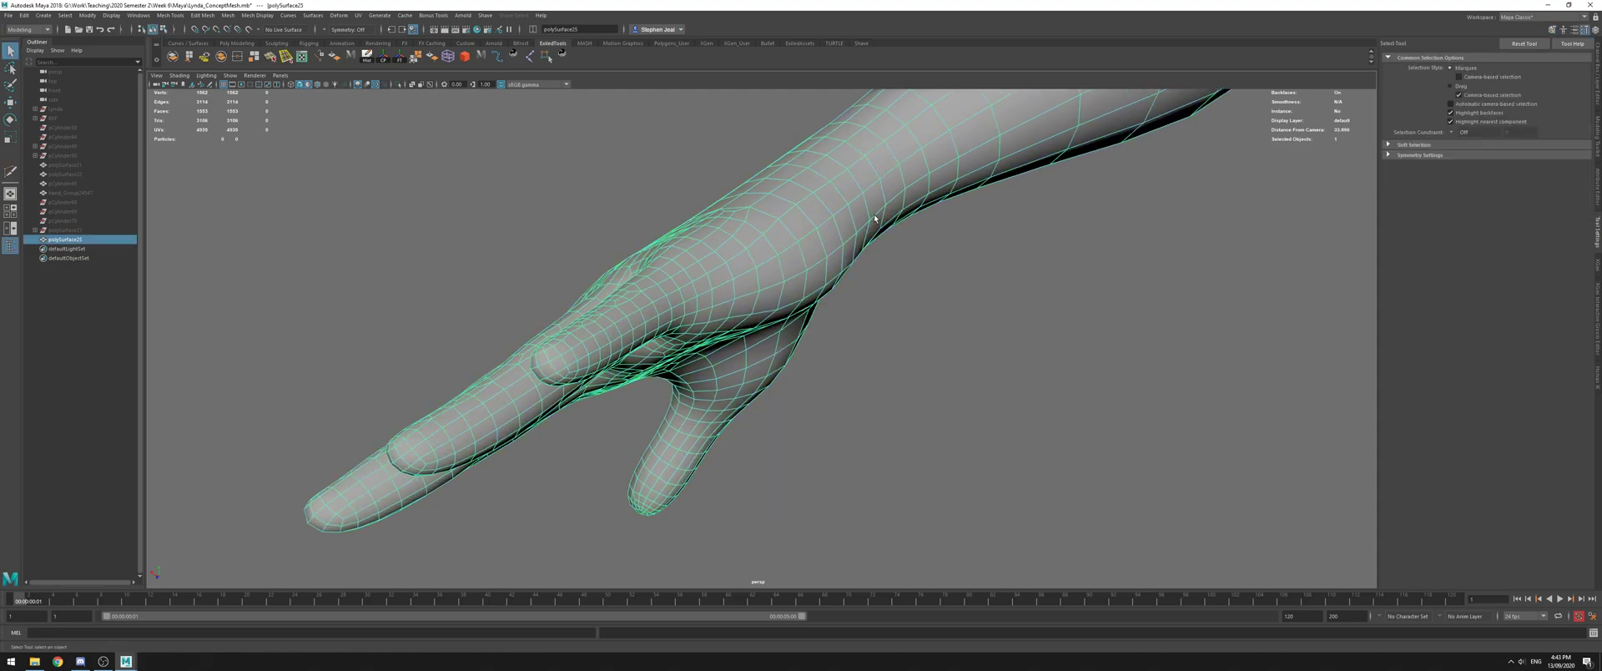
Apply a planar UV projection to the arm mesh, exit the projection manipulator and deselect the mesh
left_click(358, 15)
left_click(407, 129)
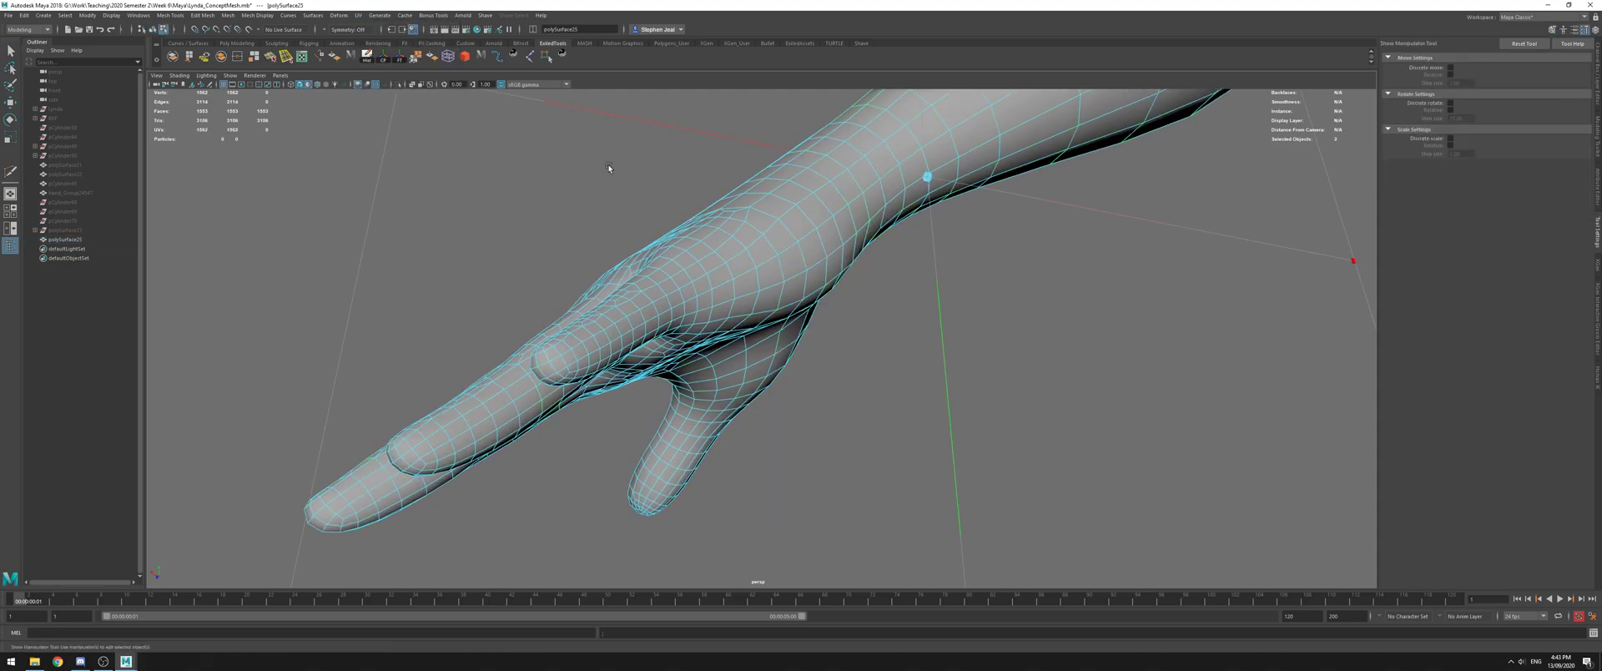
scroll(685, 225, "down", 6)
left_click_drag(684, 225, 818, 265, "alt")
scroll(819, 267, "up", 4)
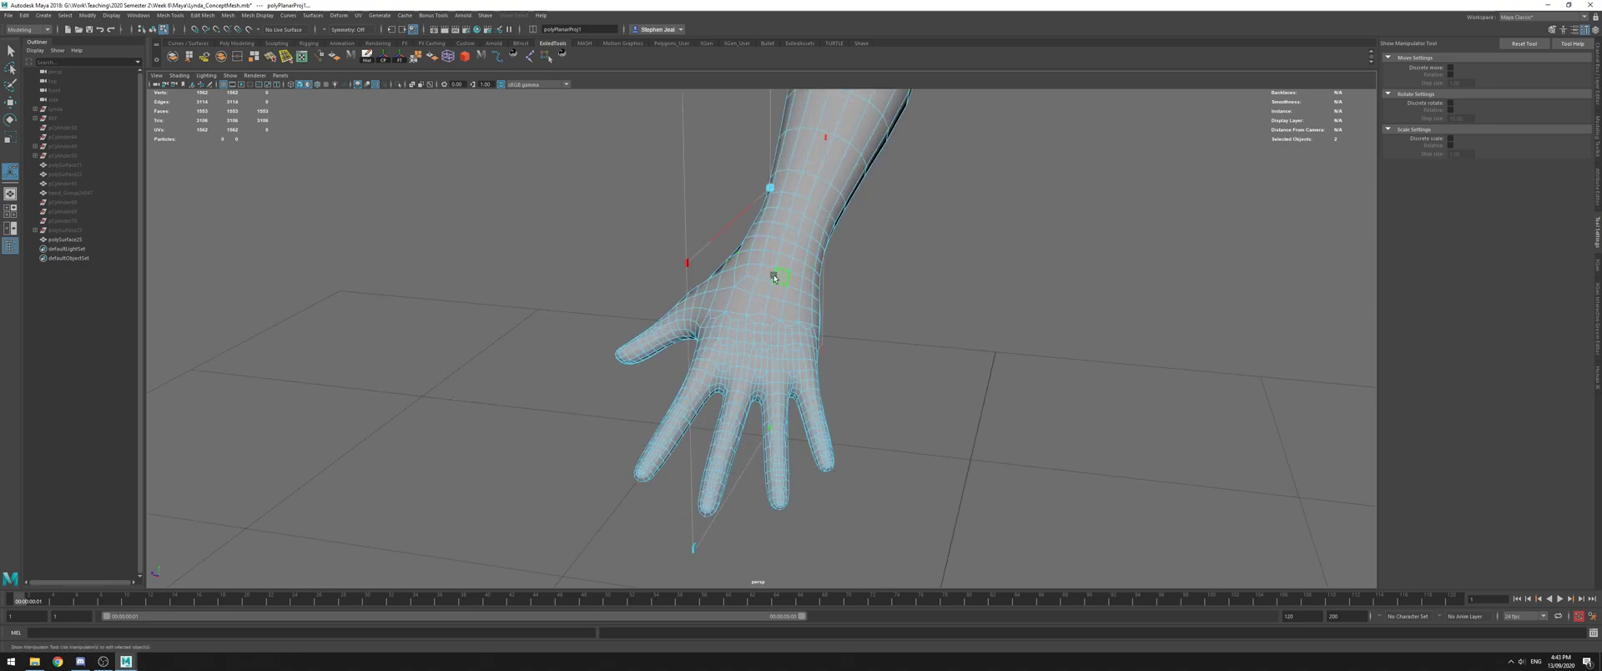
key("q")
right_click_drag(779, 275, 843, 242)
left_click(898, 236)
scroll(758, 343, "up", 3)
Trace the side seam edge loop in edge mode from the forearm opening around the thumb and fingers
left_click_drag(758, 342, 765, 258, "alt")
left_click(699, 272)
right_click_drag(765, 257, 773, 228)
scroll(975, 223, "up", 6)
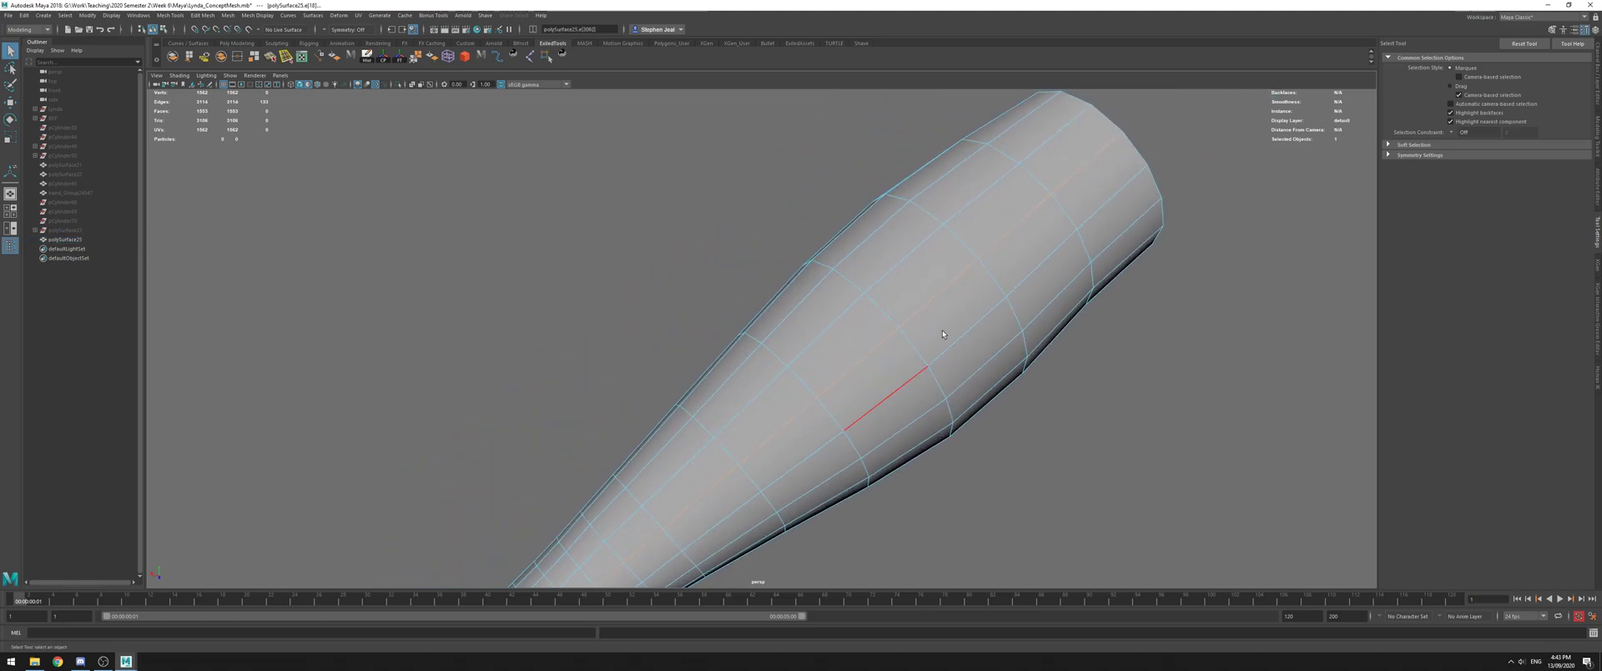
scroll(722, 454, "down", 5)
middle_click_drag(721, 454, 834, 254, "alt")
left_click_drag(834, 254, 798, 347, "alt")
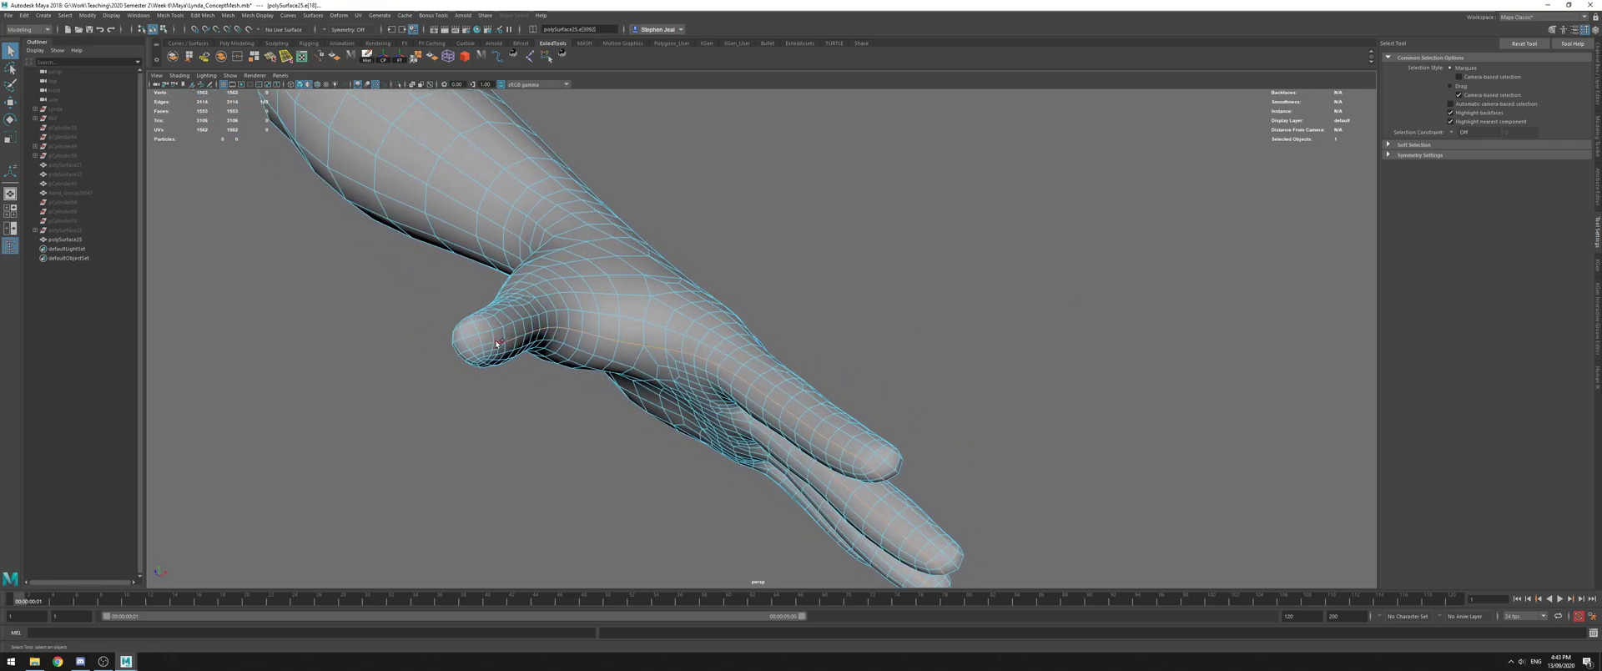
left_click_drag(662, 330, 594, 334, "alt")
left_click_drag(624, 319, 188, 275, "alt")
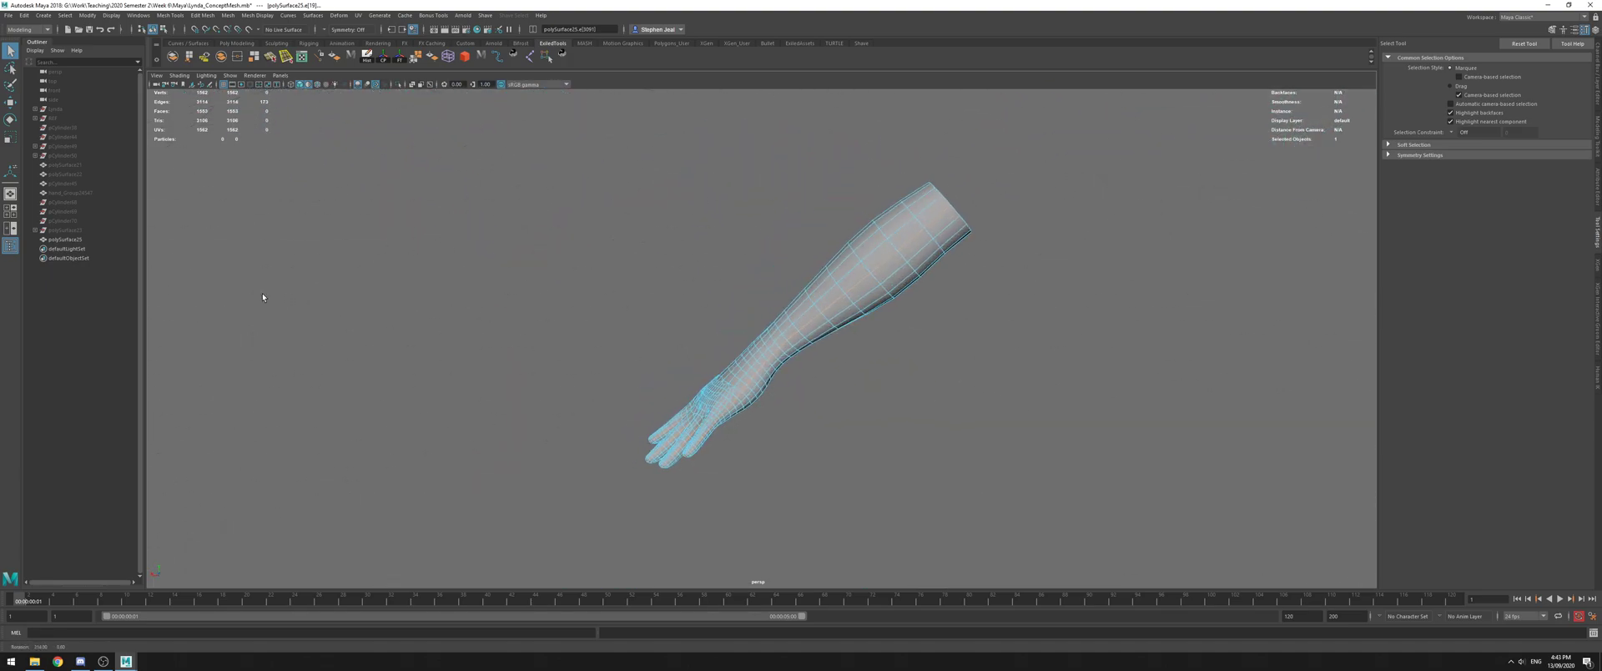
scroll(834, 255, "up", 5)
left_click_drag(810, 238, 1126, 219, "alt")
Open the UV Editor and cut the arm's UVs along the selected side edge loop
left_click(303, 60)
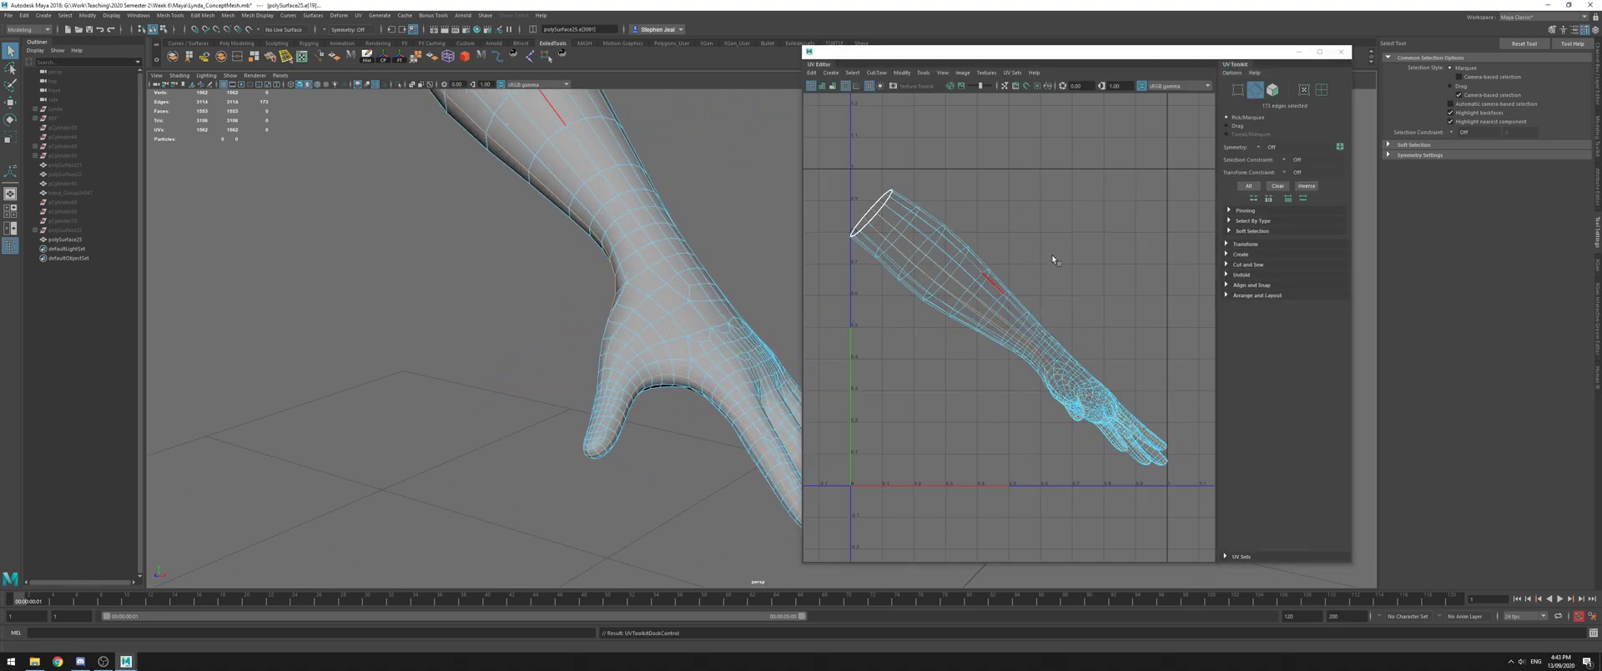
right_click_drag(984, 276, 984, 250)
middle_click_drag(1033, 270, 1073, 268, "alt")
right_click_drag(1088, 265, 1036, 275, "shift")
Select one of the two overlapping UV shells and move it horizontally clear of the other half
double_click(1058, 265)
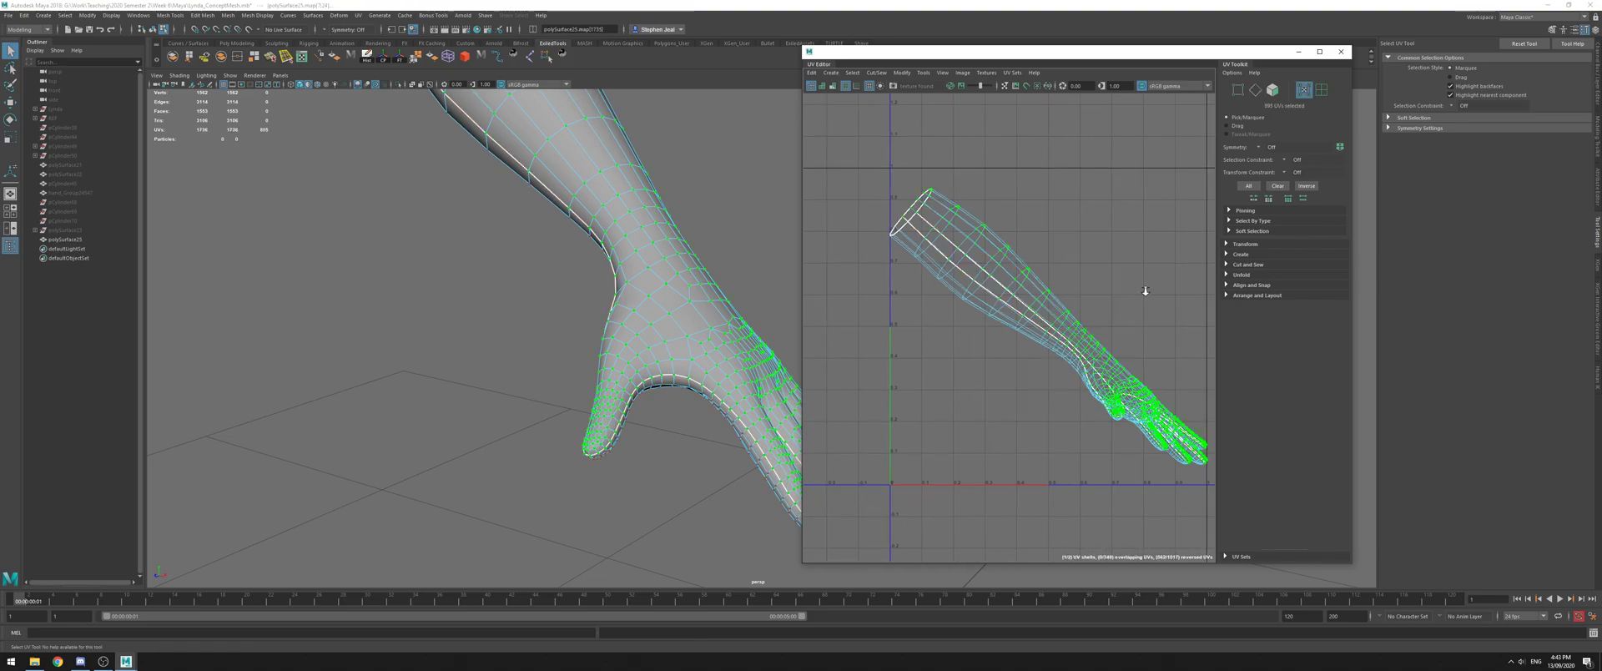
scroll(1144, 288, "down", 3)
middle_click_drag(1201, 357, 1115, 330, "alt")
key("w")
left_click_drag(1033, 300, 1177, 312)
Select the UVs of both arm shells and unfold them
left_click_drag(822, 199, 1213, 410)
right_click_drag(1083, 276, 991, 278, "shift")
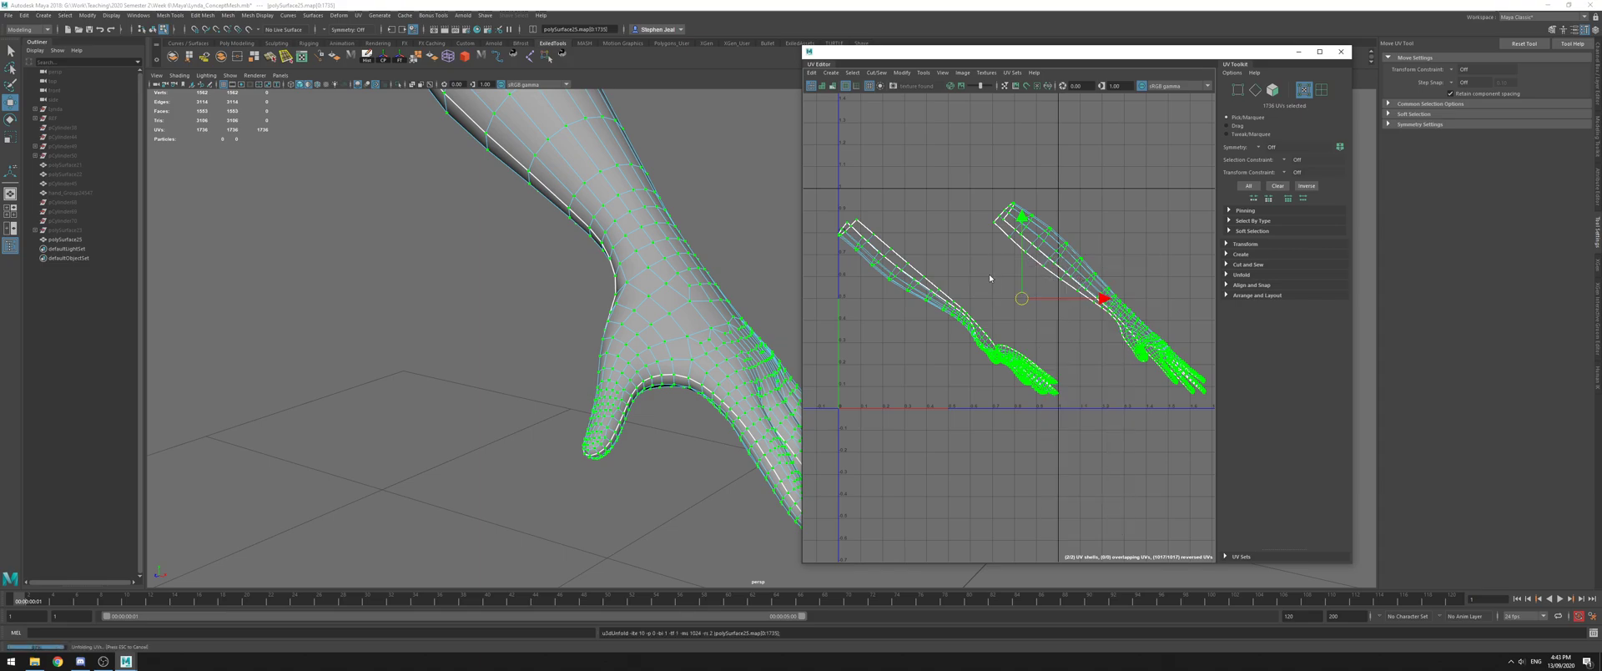
left_click(990, 278)
middle_click_drag(1095, 337, 993, 309, "alt")
right_click_drag(993, 309, 1075, 328, "alt")
middle_click_drag(1075, 328, 1128, 351, "alt")
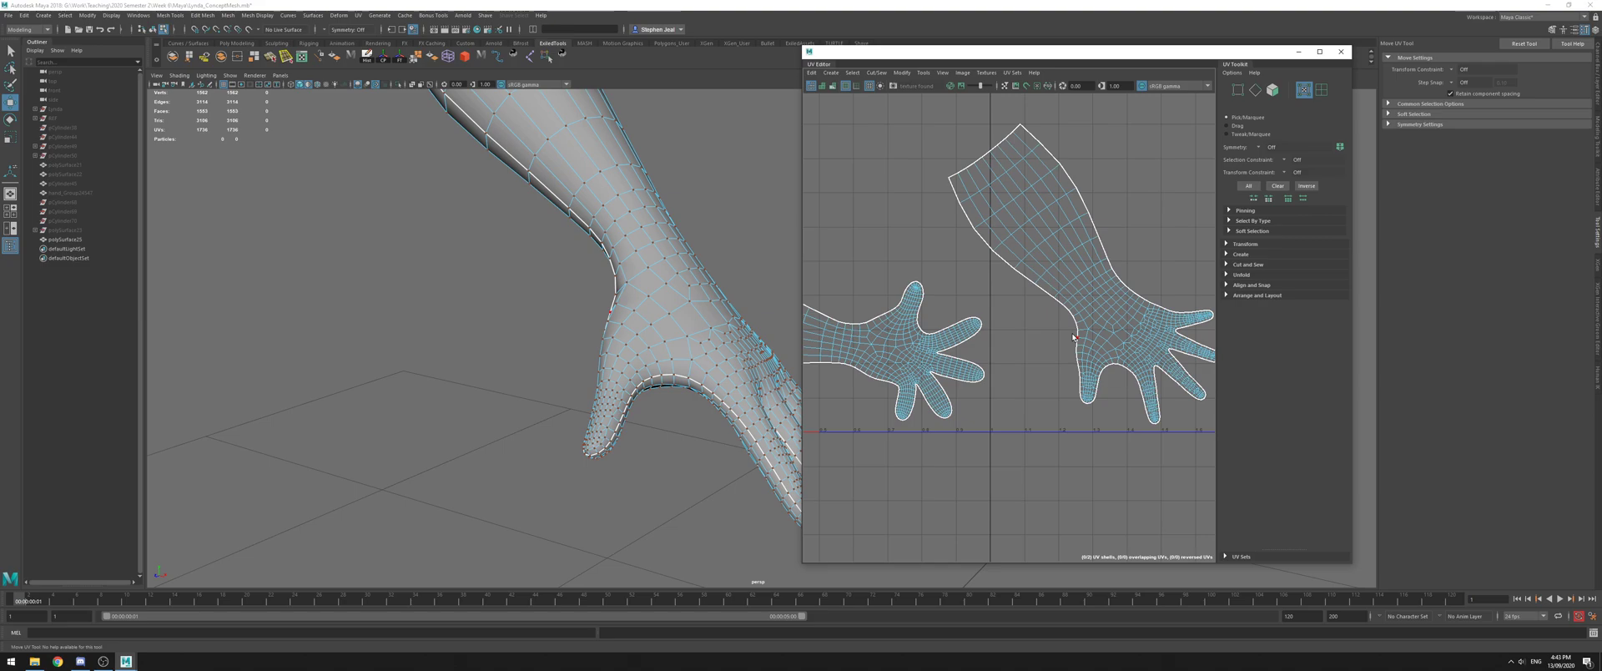
Turn on UV distortion shading and widen the UV Editor to fit both arm shells
key("7")
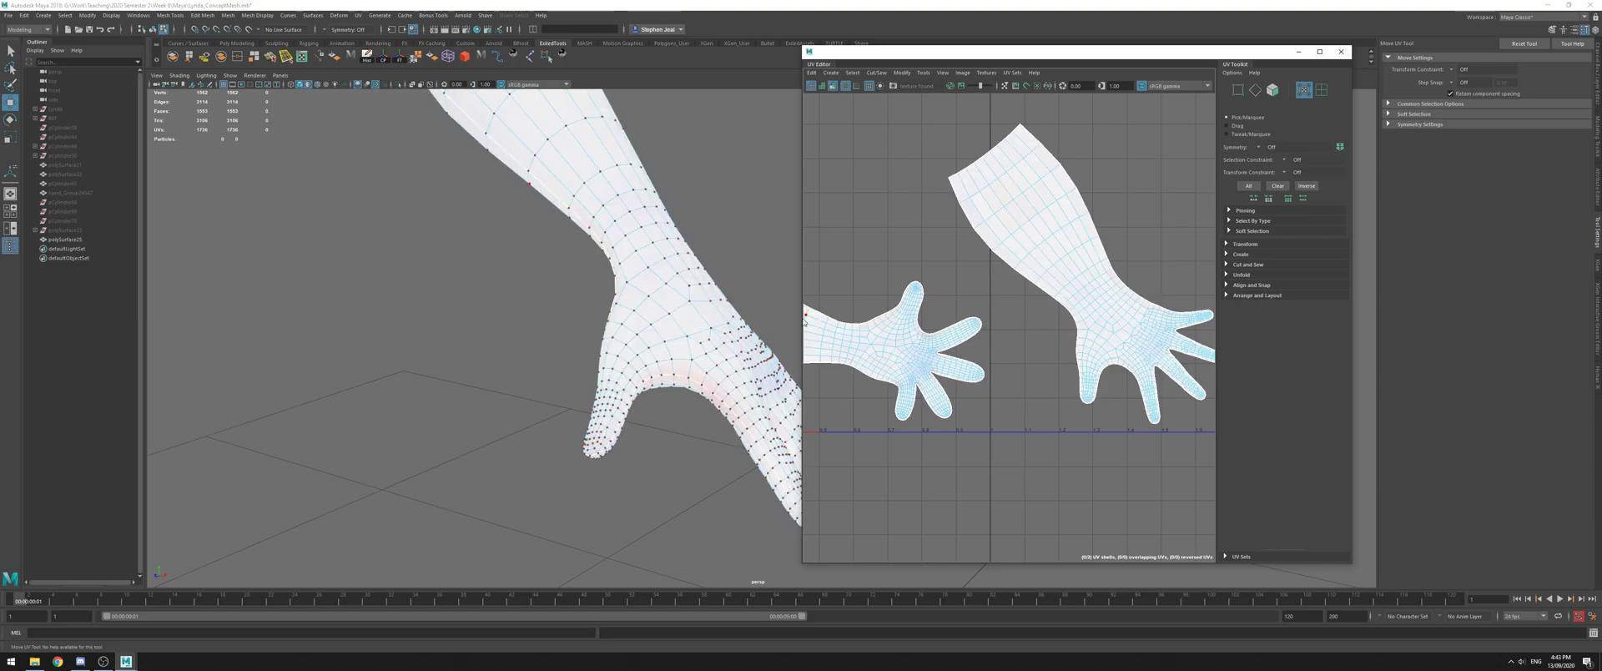
left_click_drag(799, 318, 504, 322)
right_click_drag(1075, 358, 844, 287, "alt")
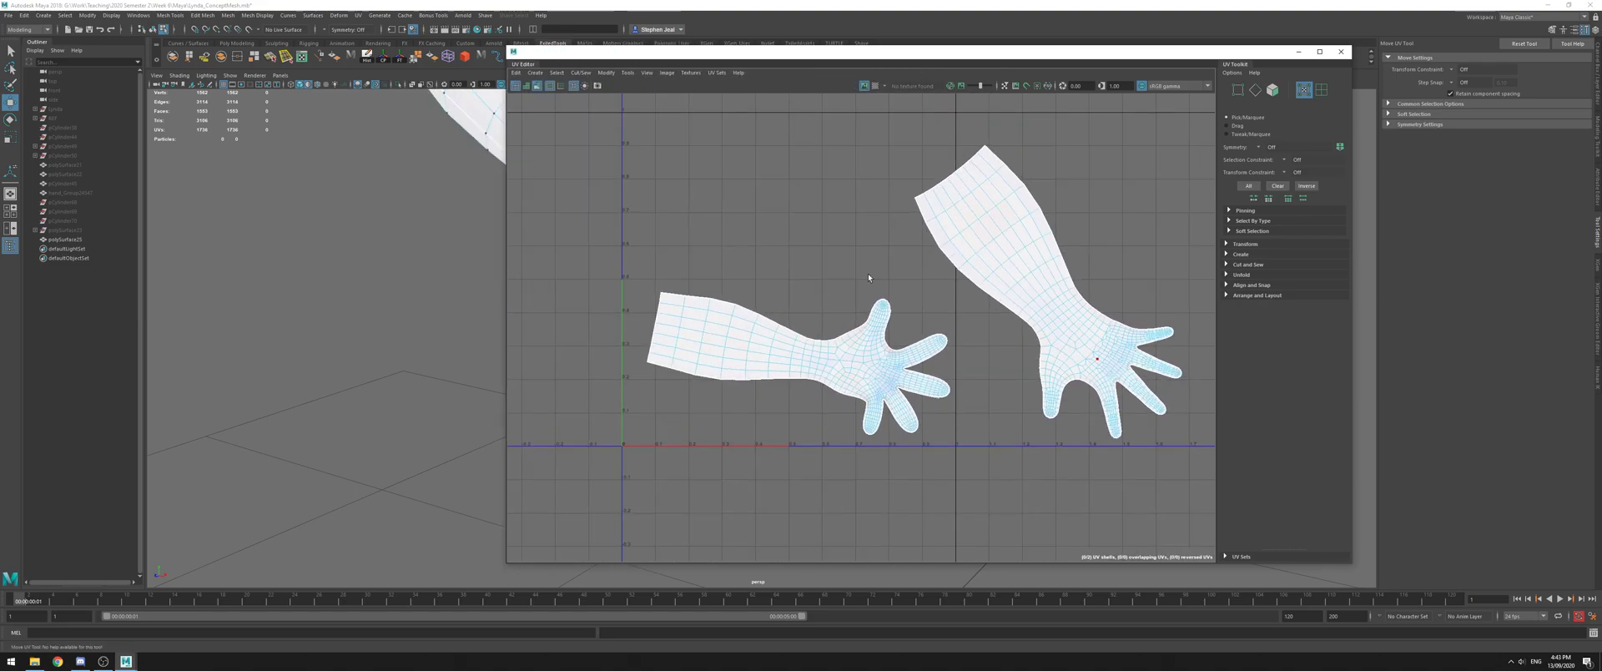
Examine the UV distortion around the palm, knuckles and finger gaps in the UV Editor and on the model
middle_click_drag(920, 218, 898, 228, "alt")
right_click_drag(1013, 363, 1334, 372, "alt")
middle_click_drag(1178, 448, 930, 186, "alt")
right_click_drag(717, 197, 1366, 287, "alt")
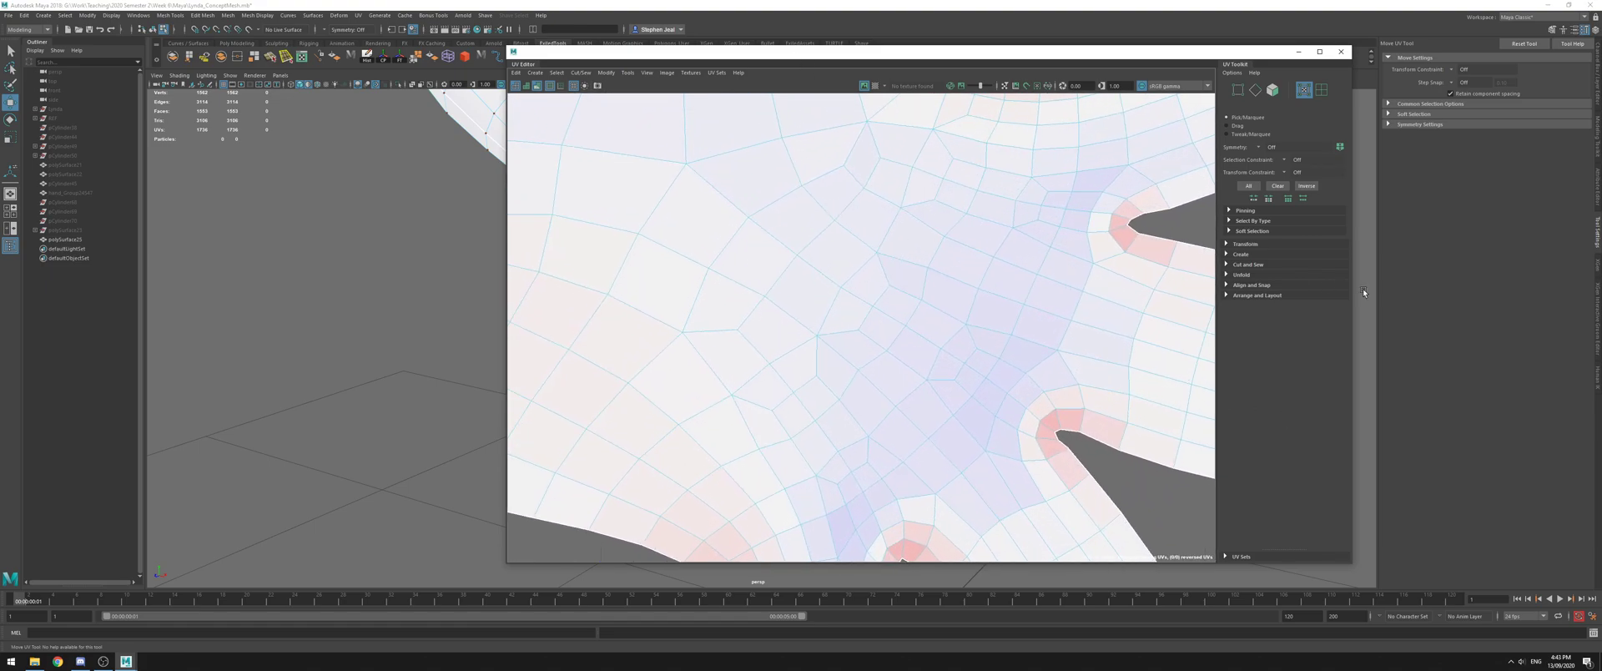
right_click_drag(961, 264, 608, 242, "alt")
left_click_drag(919, 57, 1305, 179)
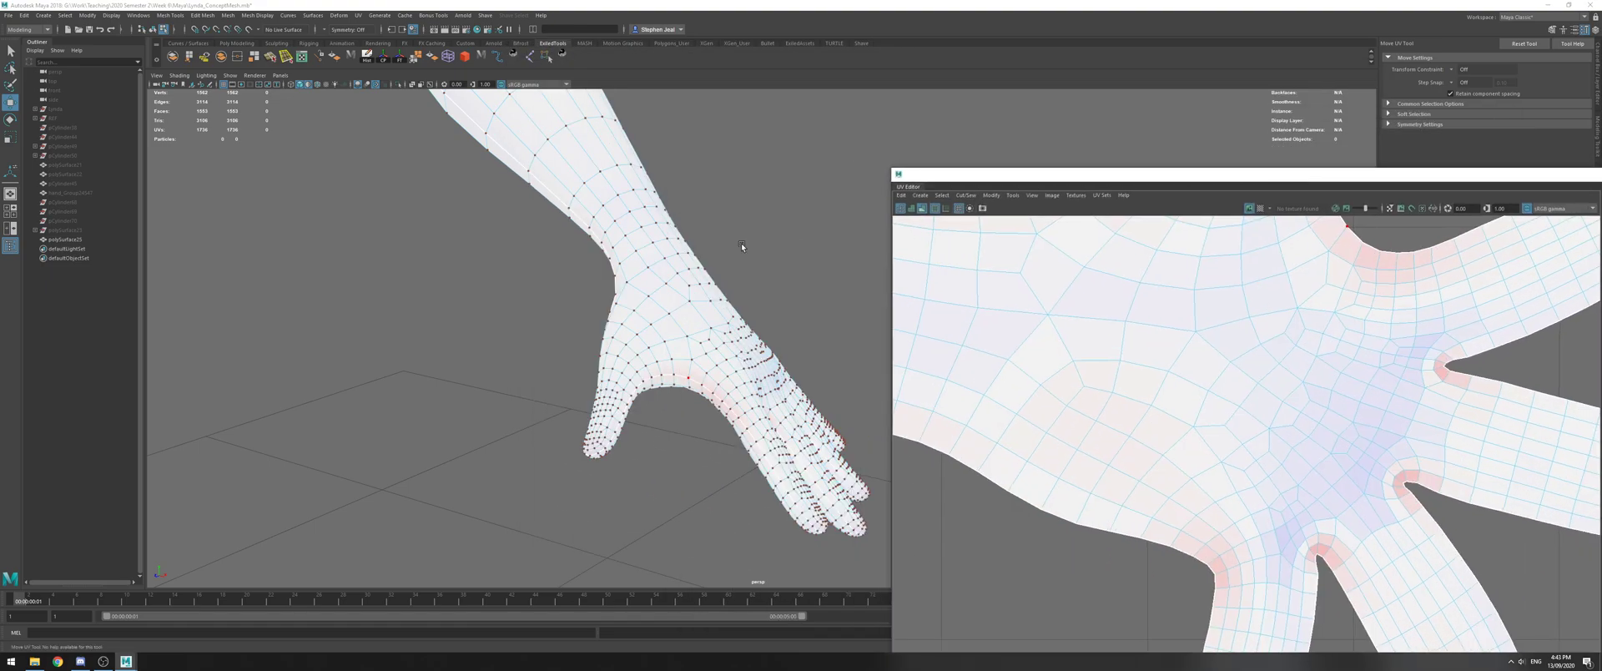
right_click_drag(804, 236, 918, 334, "alt")
middle_click_drag(918, 334, 815, 153, "alt")
left_click_drag(816, 153, 658, 175, "alt")
left_click_drag(1190, 177, 794, 31)
right_click_drag(943, 90, 719, 278, "alt")
middle_click_drag(719, 277, 902, 213, "alt")
scroll(901, 212, "down", 3)
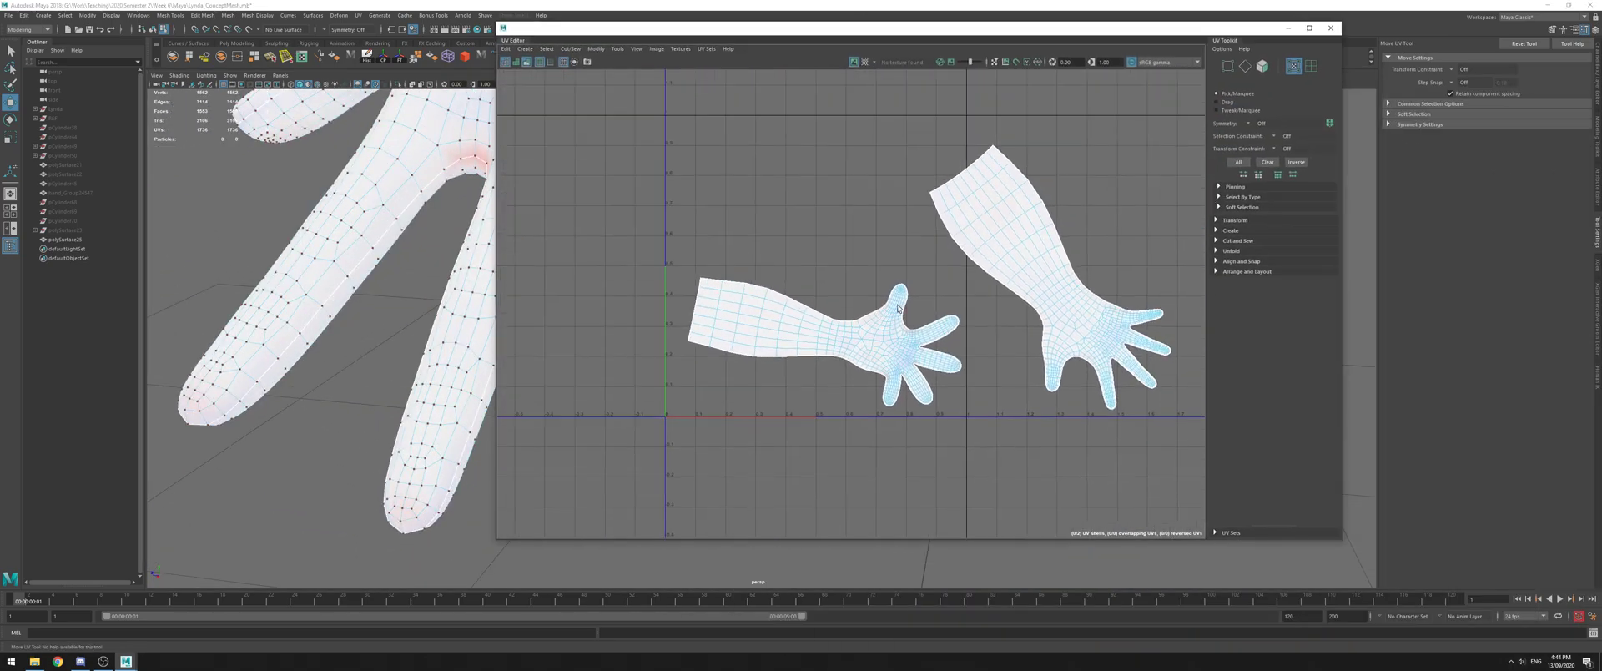
Move the UV Editor clear of the hand and examine the distortion shading across the fingers, knuckles and forearm
left_click_drag(991, 28, 1257, 50)
scroll(584, 333, "down", 4)
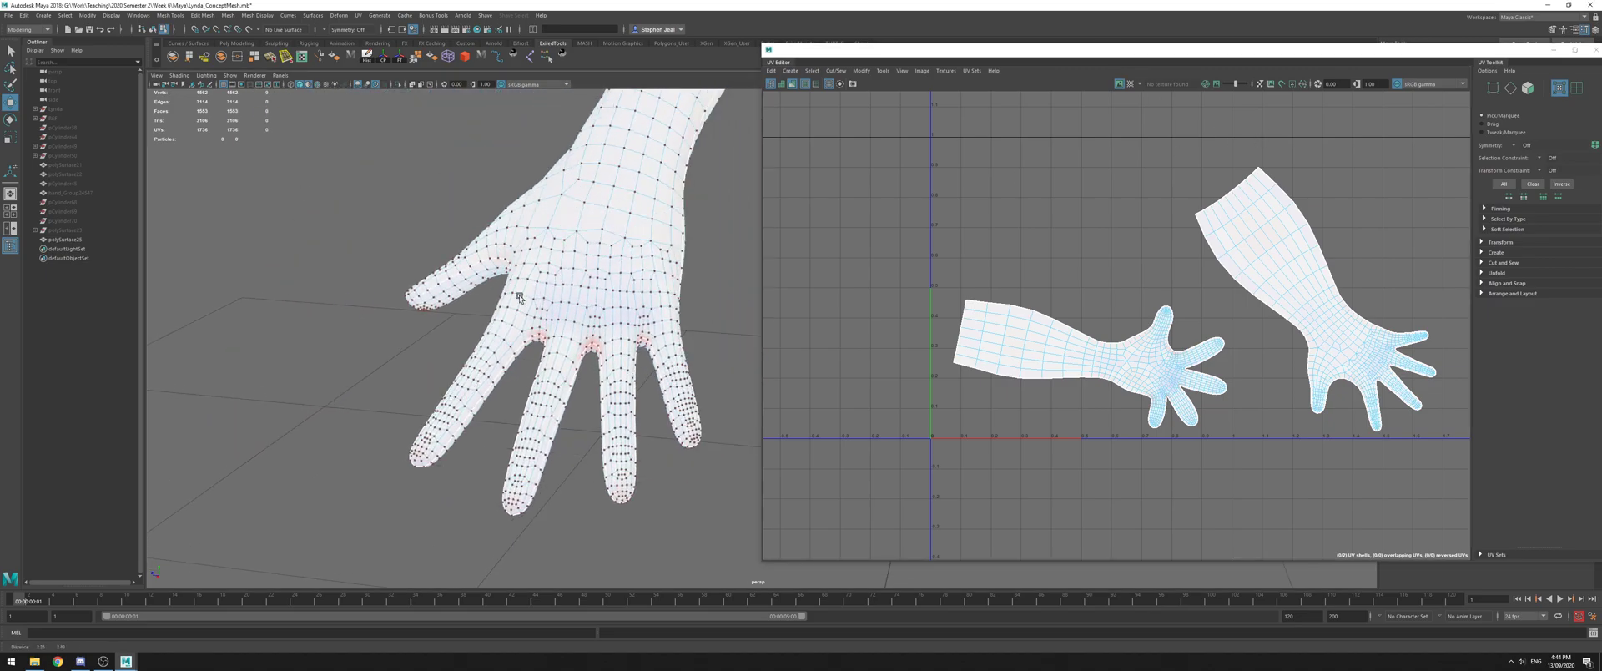
scroll(608, 263, "up", 5)
mouse_move(625, 269)
left_mouse_down("alt")
mouse_move(755, 275)
mouse_move(610, 267)
left_mouse_up("alt")
scroll(609, 265, "up", 5)
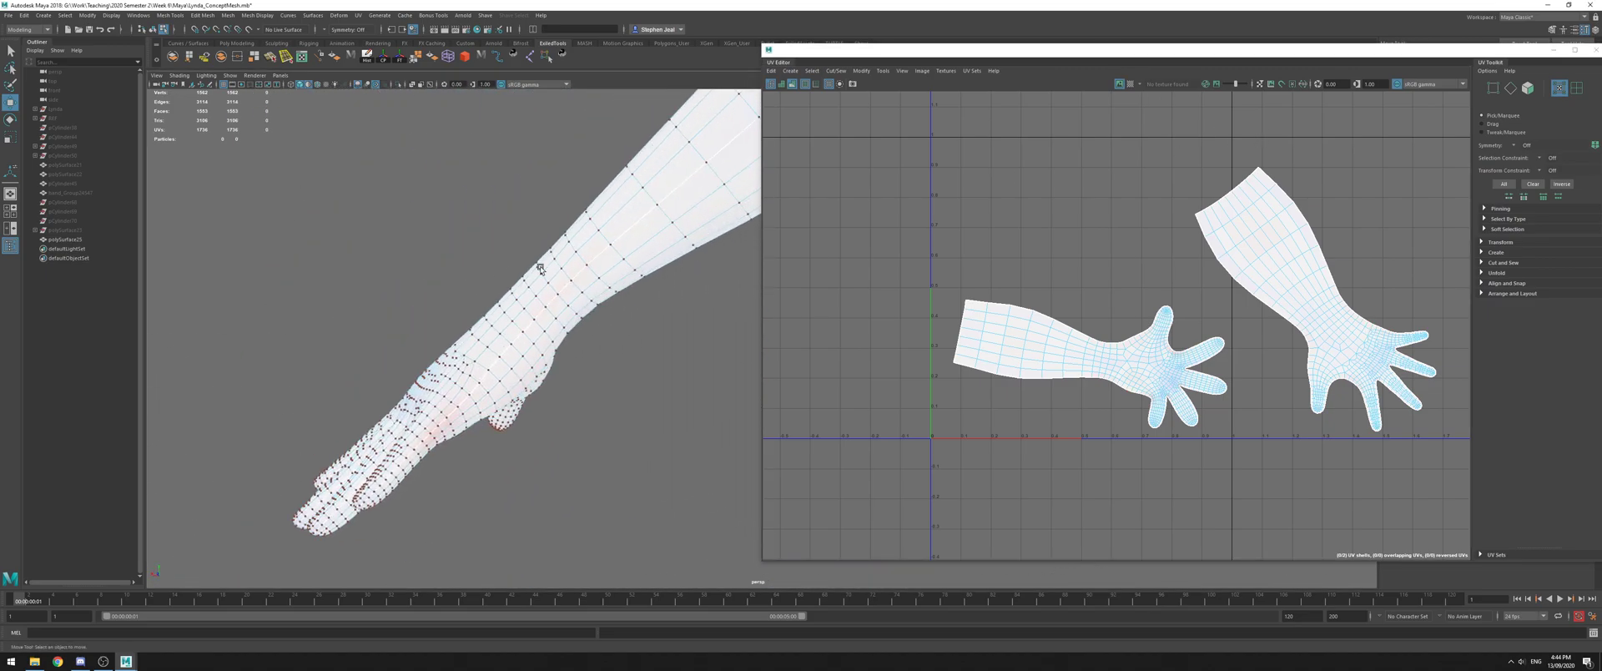
scroll(723, 258, "down", 5)
left_click_drag(723, 258, 724, 203, "alt")
Select the border edges along the little-finger side of the horizontal arm shell, from the forearm opening to the little fingertip
right_click_drag(724, 203, 725, 170)
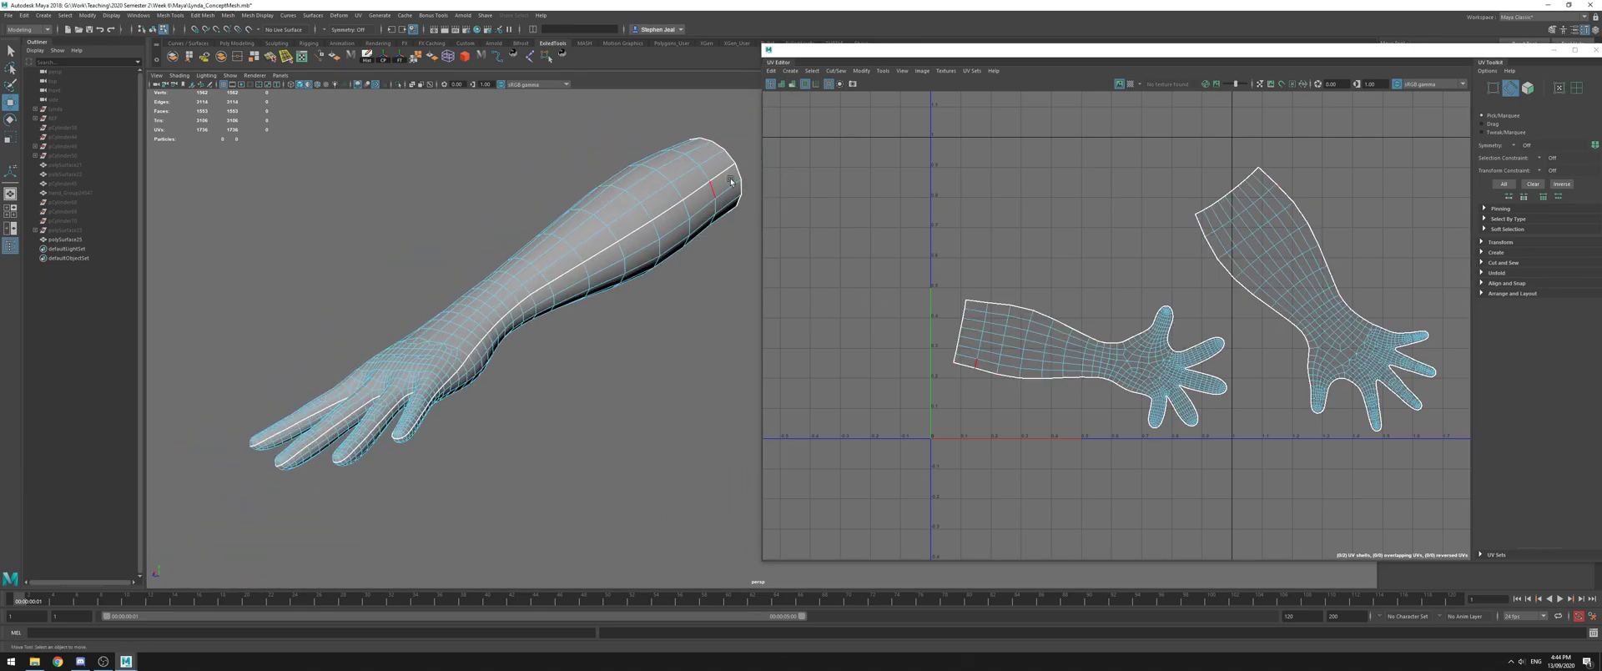
left_click(745, 167)
middle_click_drag(859, 283, 773, 278, "alt")
left_click(720, 177)
left_click(670, 217)
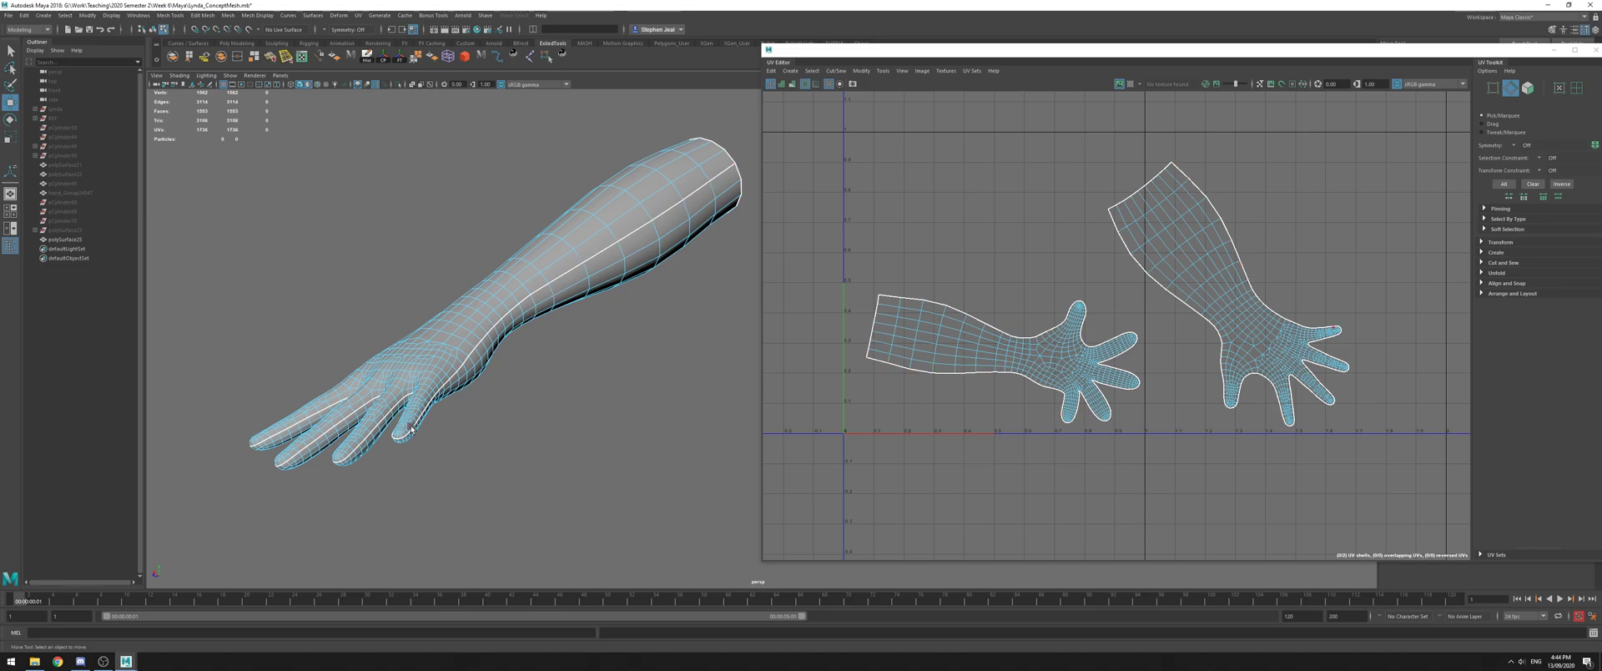
right_click_drag(1081, 364, 1094, 443, "alt")
middle_click_drag(1094, 443, 1294, 415, "alt")
key("q")
left_click(844, 284)
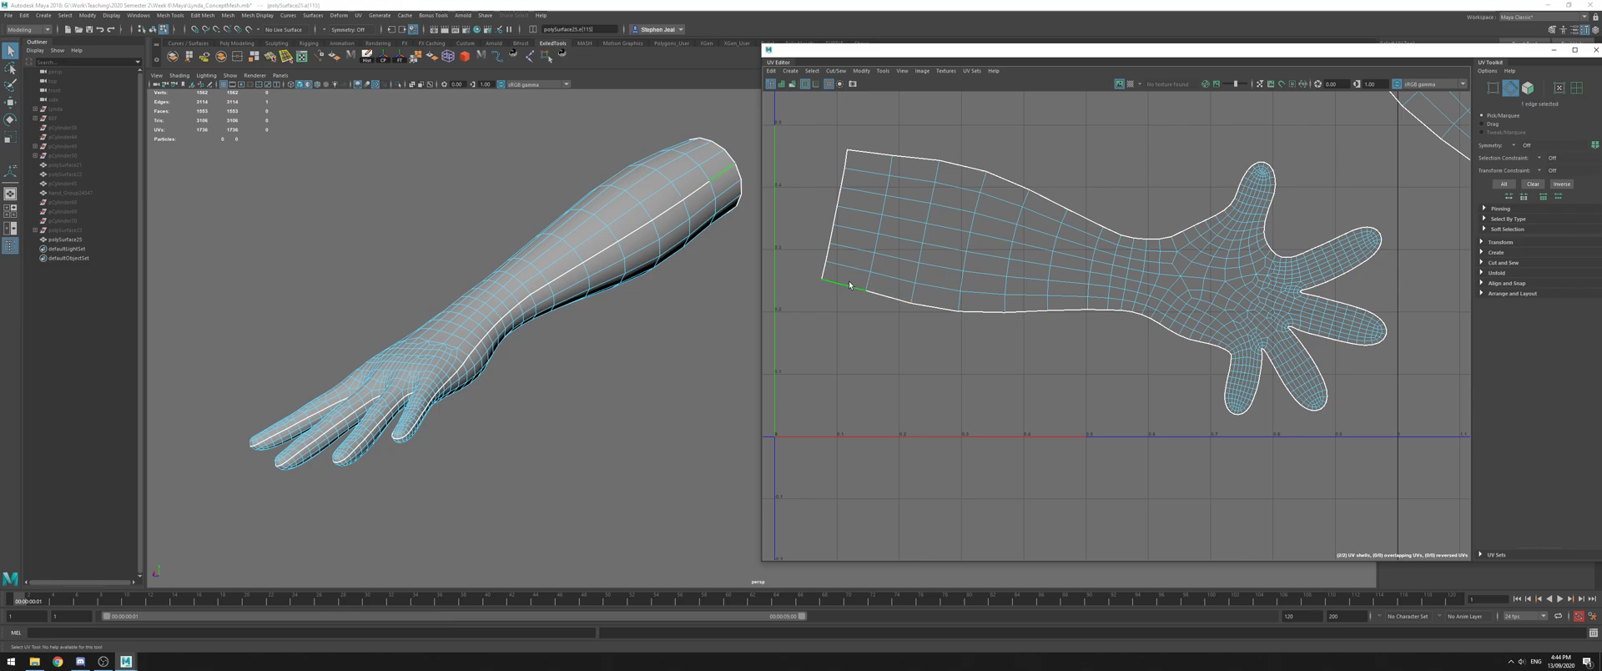
double_click(1225, 403, "shift")
right_click_drag(1225, 405, 1053, 350, "alt")
middle_click_drag(1053, 351, 1015, 323, "alt")
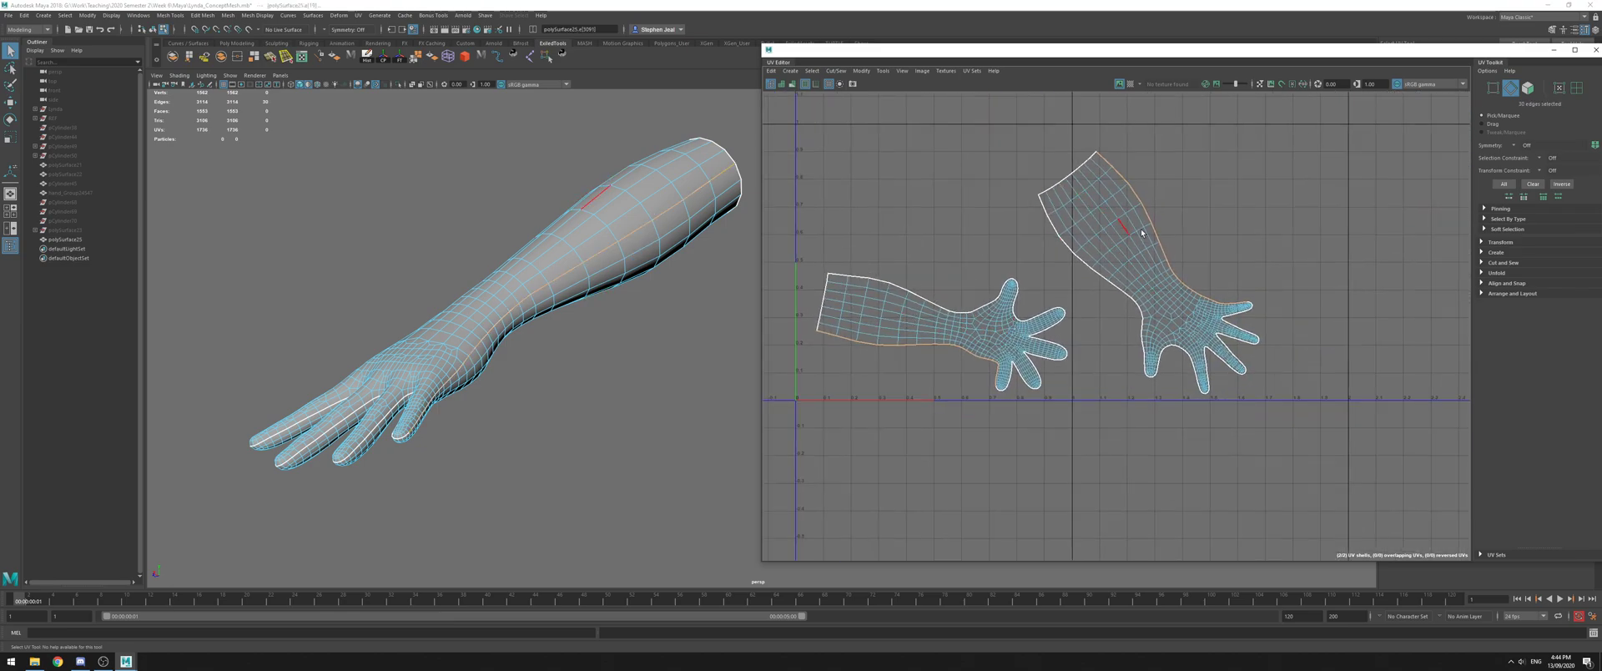
Move and sew the selected border edges to join the two arm shells into one
right_click(989, 344, "shift")
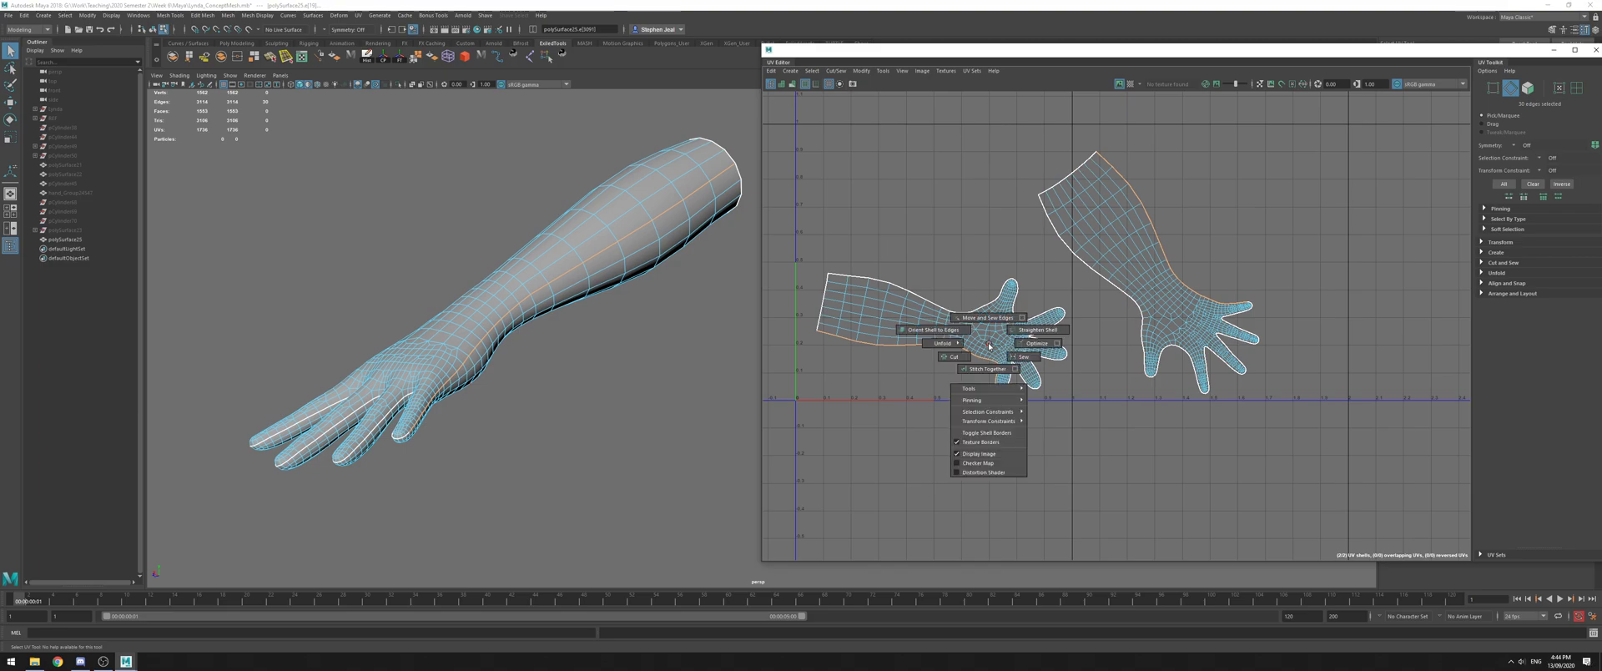
left_click(1017, 355)
right_click(973, 354, "shift")
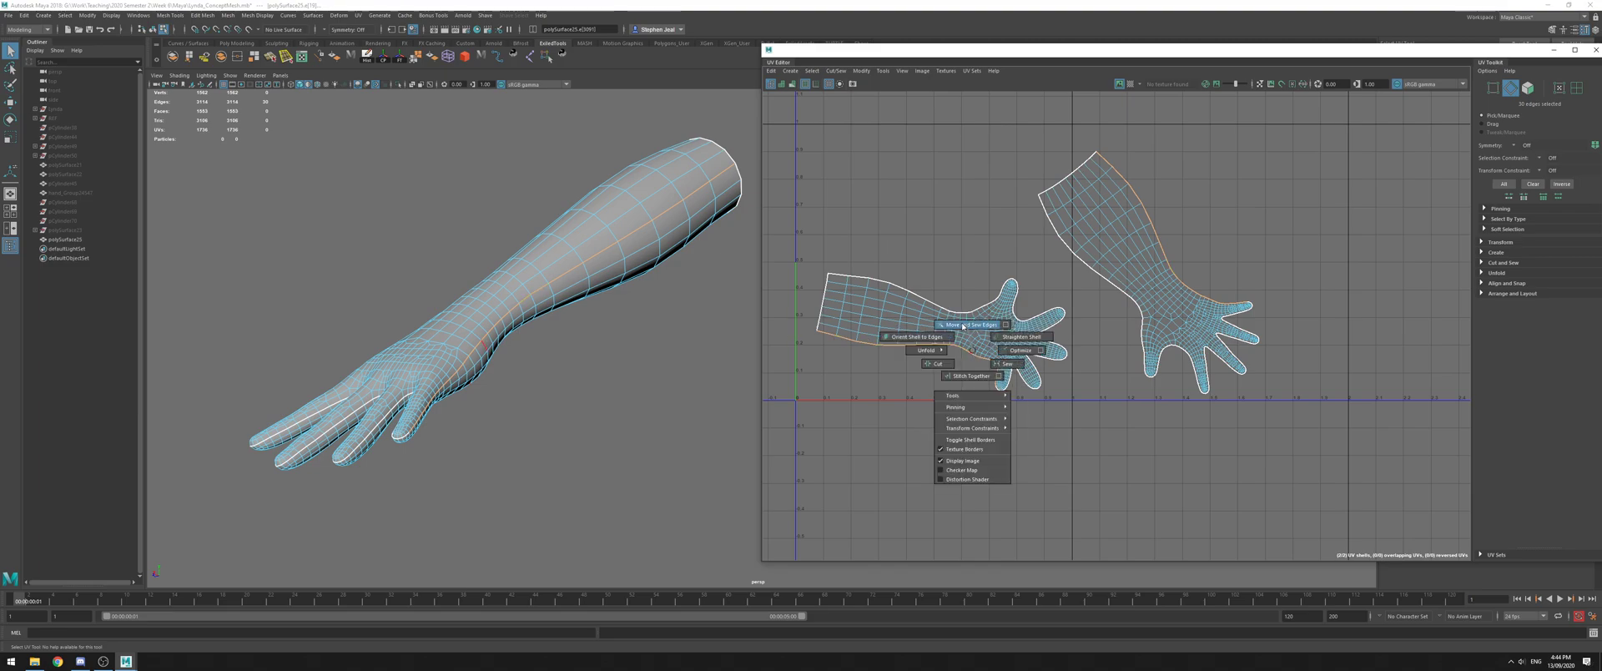
left_click(973, 326)
Select all UVs of the joined arm shell, shift it horizontally toward the 0-1 tile and unfold it
right_click_drag(1082, 261, 1120, 238)
double_click(1120, 238)
key("w")
left_click_drag(1173, 262, 995, 267)
key("e")
right_click_drag(1126, 298, 1020, 297, "shift")
left_click(917, 312)
Rotate the joined shell upright with the fingers pointing down and place it inside the 0-1 tile
scroll(916, 312, "up", 5)
double_click(1195, 210)
left_click(1199, 276)
left_click(1071, 203)
double_click(1072, 204)
scroll(1252, 224, "down", 5)
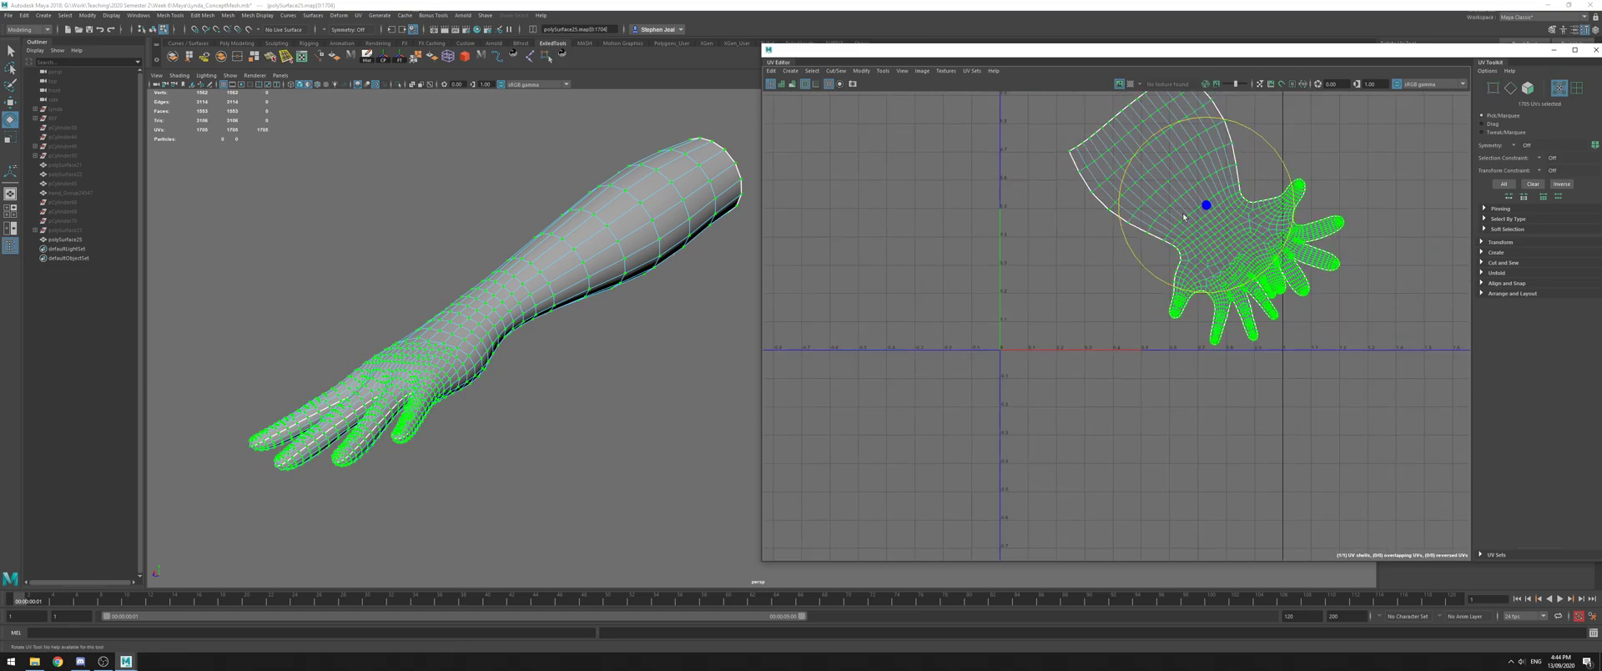
middle_click_drag(1255, 224, 1112, 329, "alt")
left_click_drag(1134, 264, 960, 310)
key("w")
Examine where the remaining seam runs along the thumb side of the forearm and between the fingers
left_click_drag(404, 313, 622, 163, "alt")
middle_click_drag(622, 163, 567, 188, "alt")
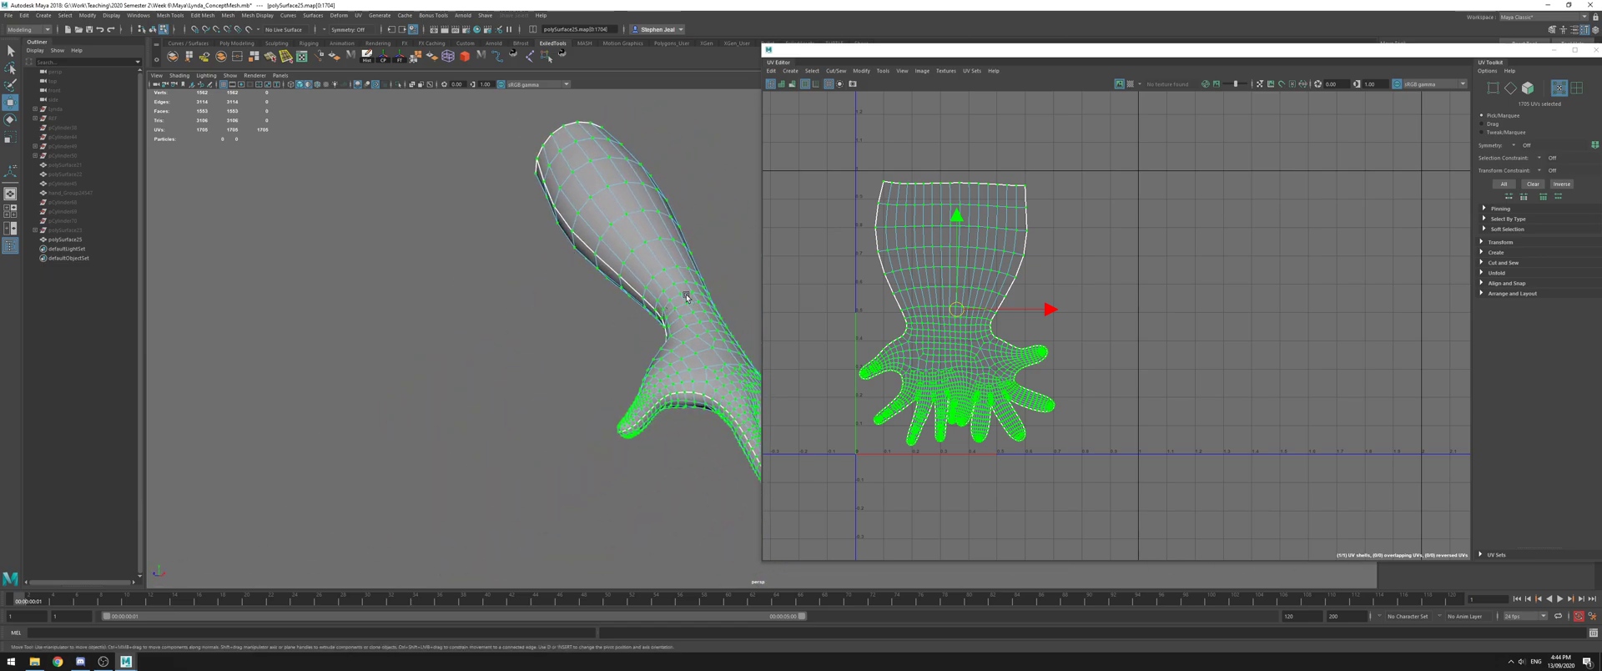
left_click_drag(679, 301, 466, 307, "alt")
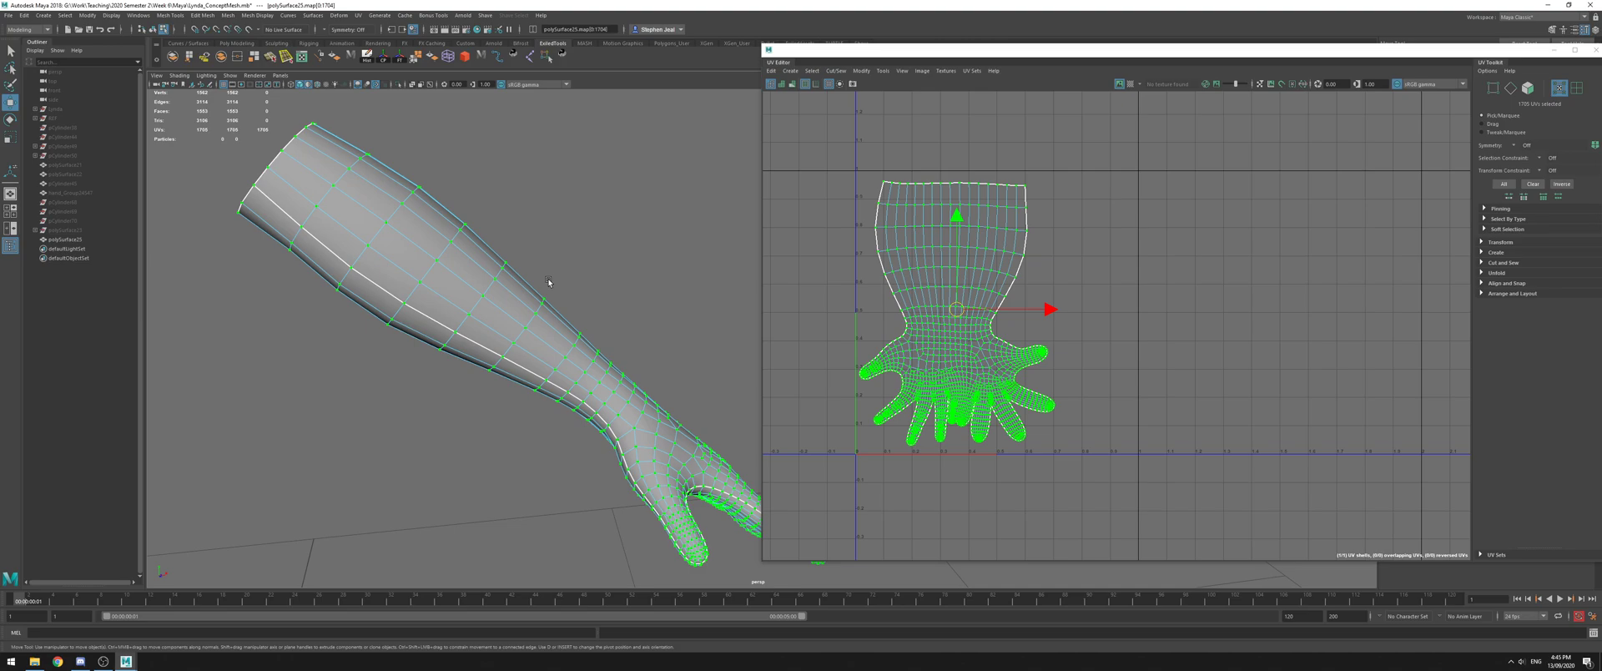
middle_click_drag(584, 321, 557, 222, "alt")
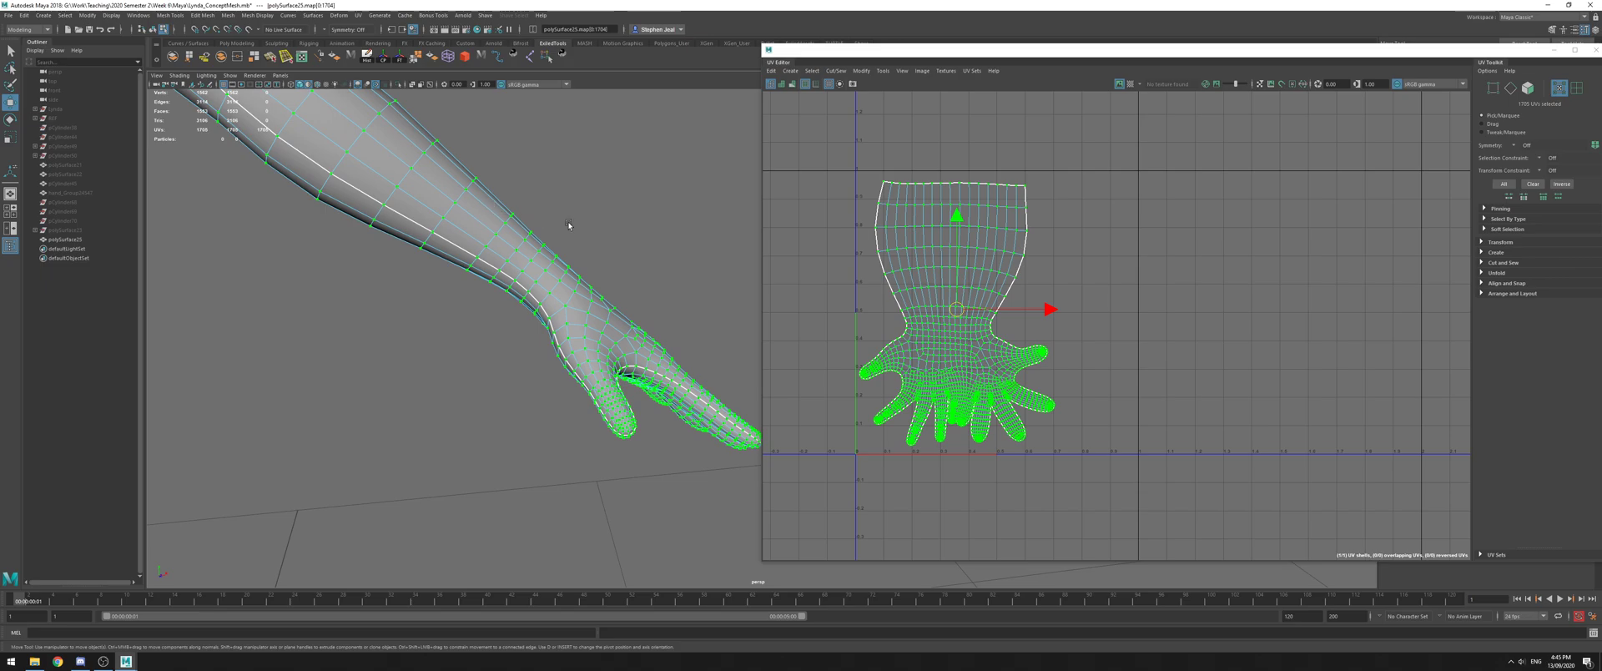
left_click_drag(557, 222, 588, 238, "alt")
middle_click_drag(588, 238, 655, 284, "alt")
right_click_drag(655, 284, 742, 305, "alt")
left_click_drag(742, 305, 565, 350, "alt")
key("q")
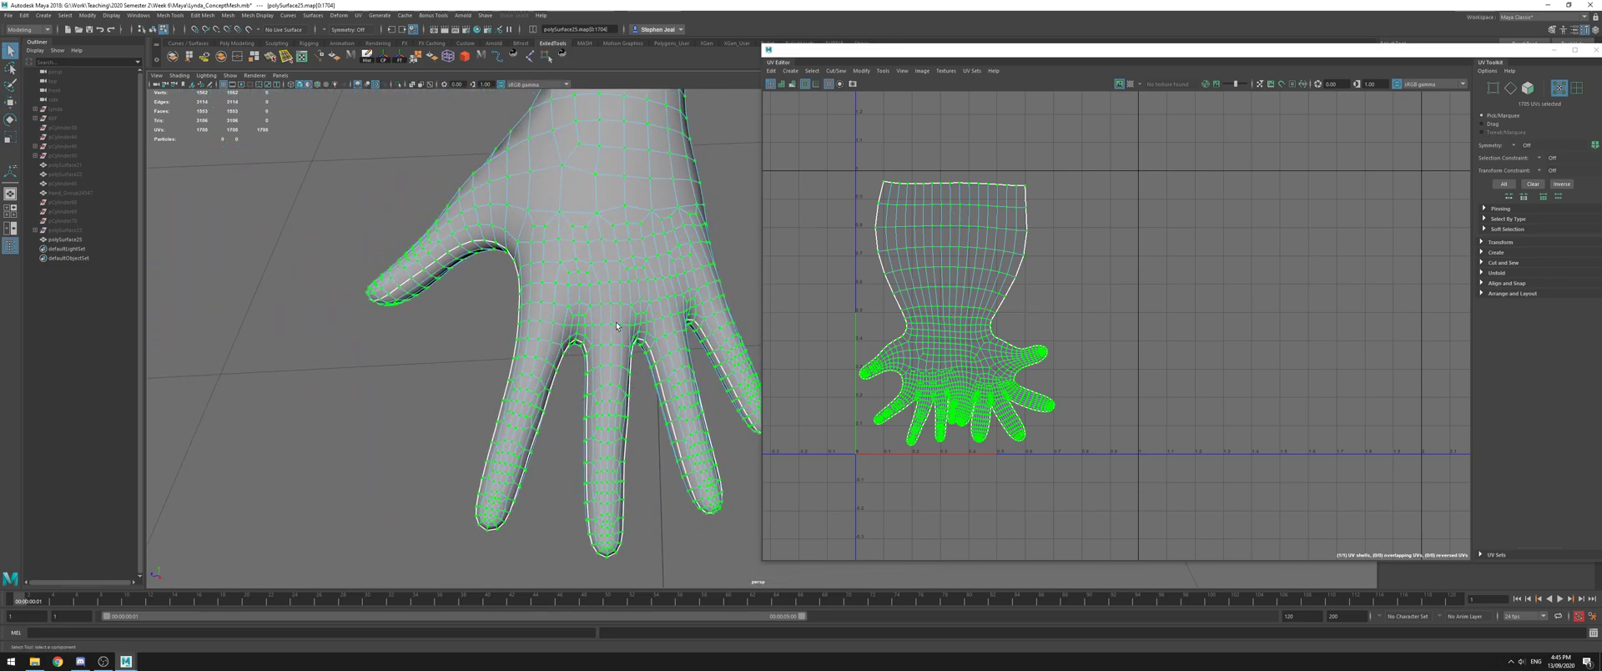
scroll(620, 309, "up", 4)
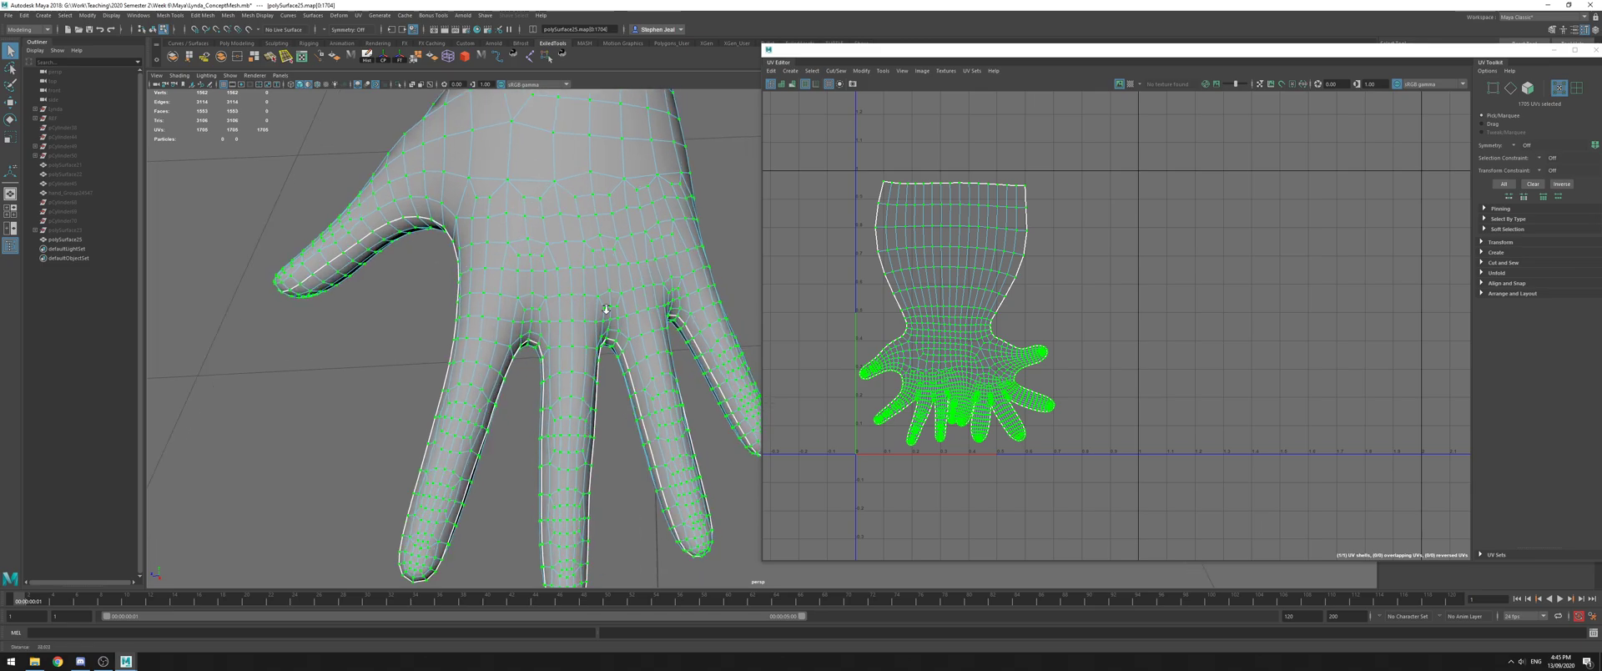
Select an edge loop beside the finger seam and check its position on the hand and in the UV layout
right_click_drag(464, 364, 461, 340)
double_click(463, 346)
left_click_drag(466, 357, 624, 276, "alt")
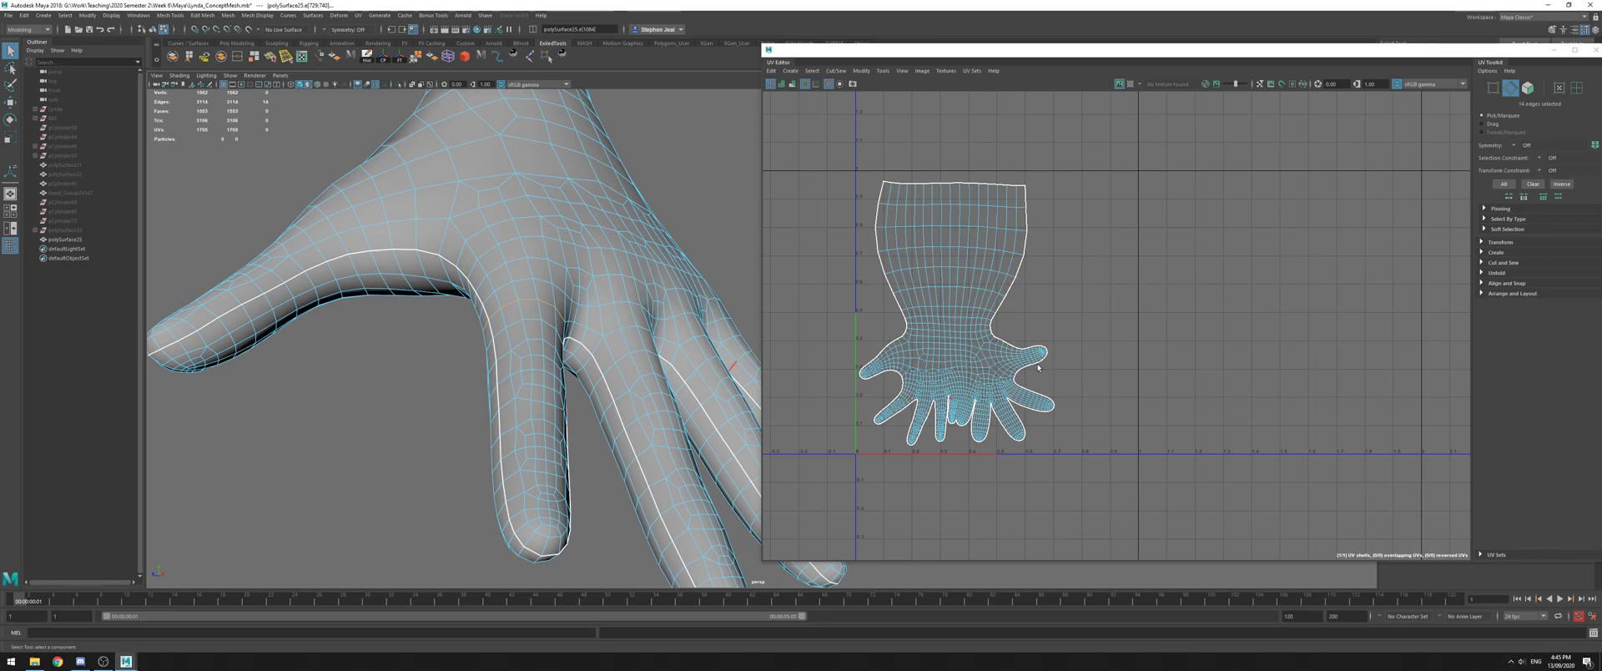
right_click_drag(617, 271, 336, 218, "alt")
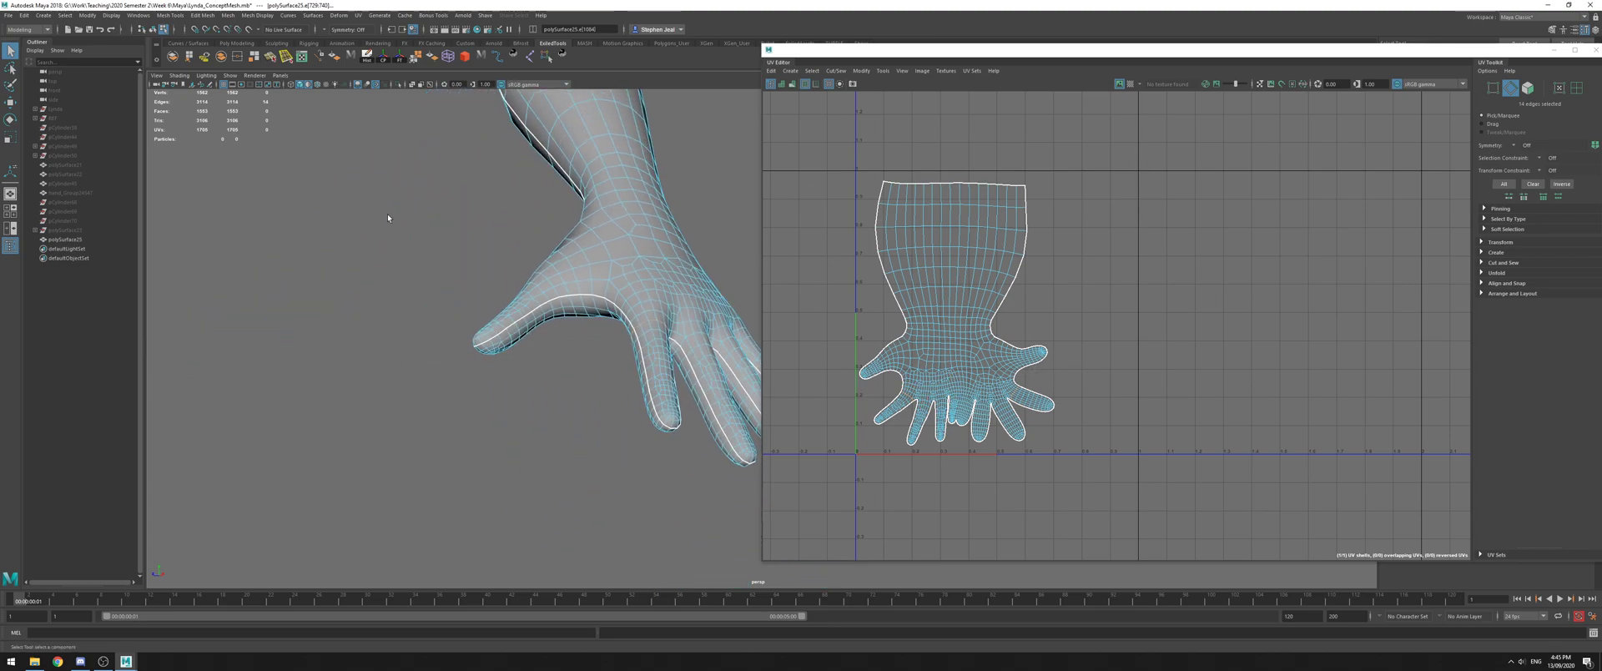
middle_click_drag(618, 194, 430, 278, "alt")
Return the arm from component selection to object mode and clear the selection
right_click_drag(456, 263, 504, 243)
left_click(576, 229)
left_click(480, 255)
right_click_drag(960, 276, 1001, 271)
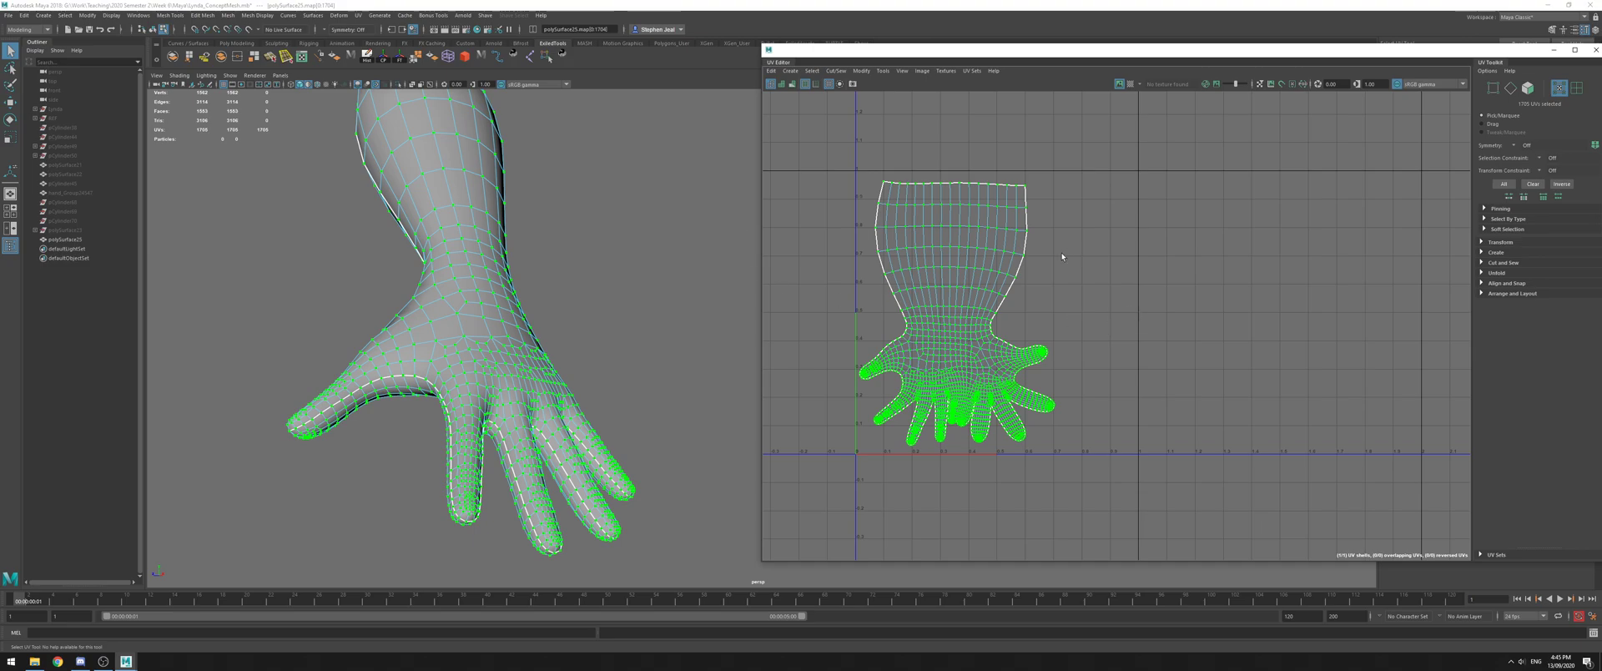
key("F11")
right_click_drag(1040, 249, 875, 279)
left_click(619, 232)
scroll(618, 236, "down", 5)
left_click_drag(619, 236, 593, 291, "alt")
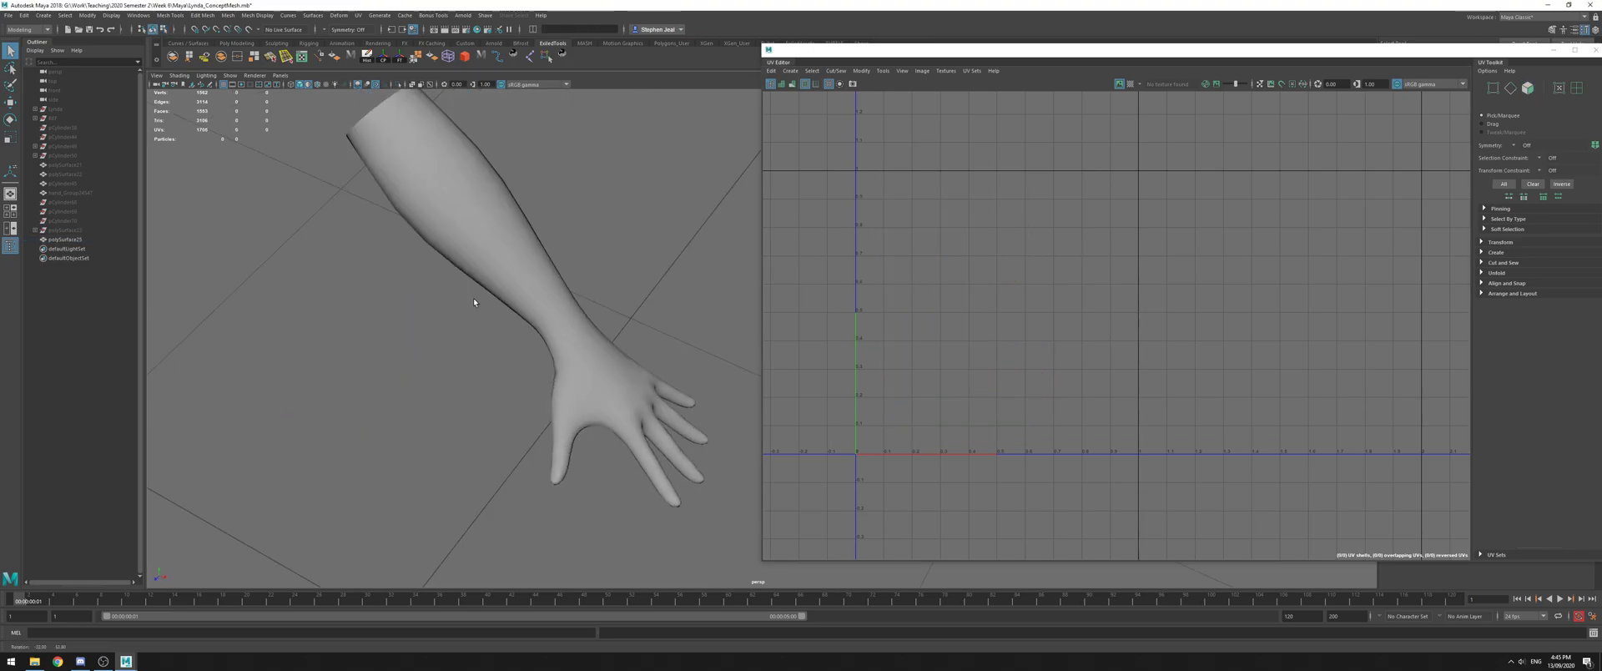
Show all hidden objects, select the retopologized arm and display the checker map on it
key("ctrl+shift+h")
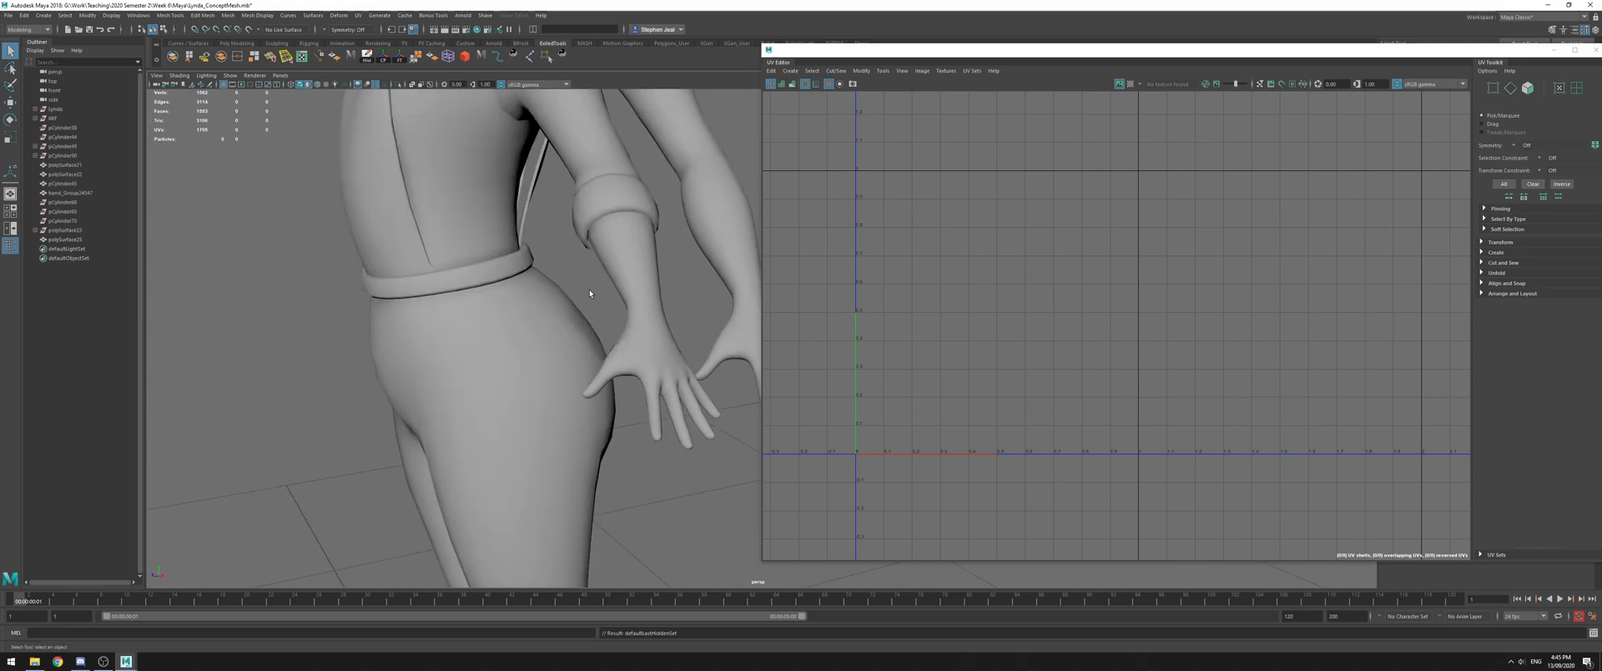
left_click(635, 264)
left_click(1131, 85)
Turn off the default material override in the viewport
right_click_drag(666, 325, 837, 345, "alt")
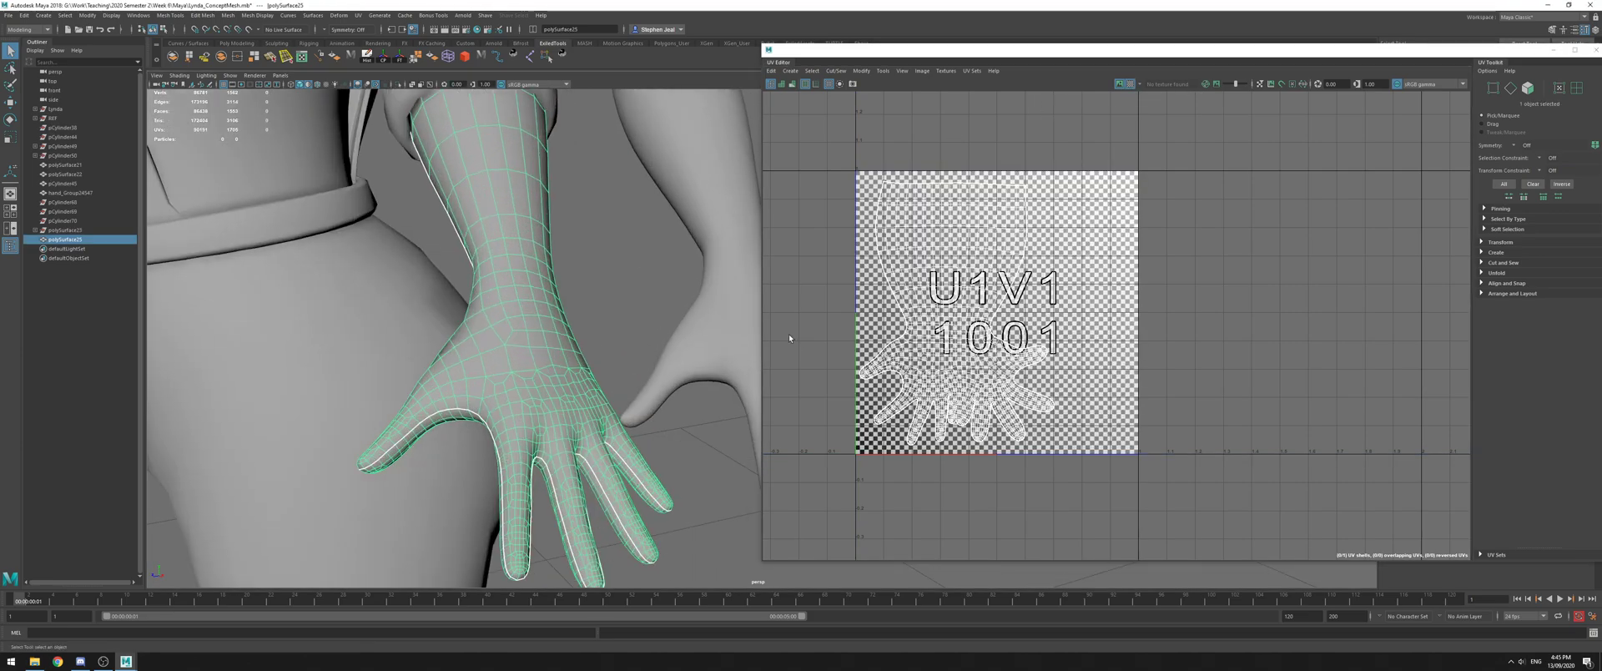
left_click(180, 75)
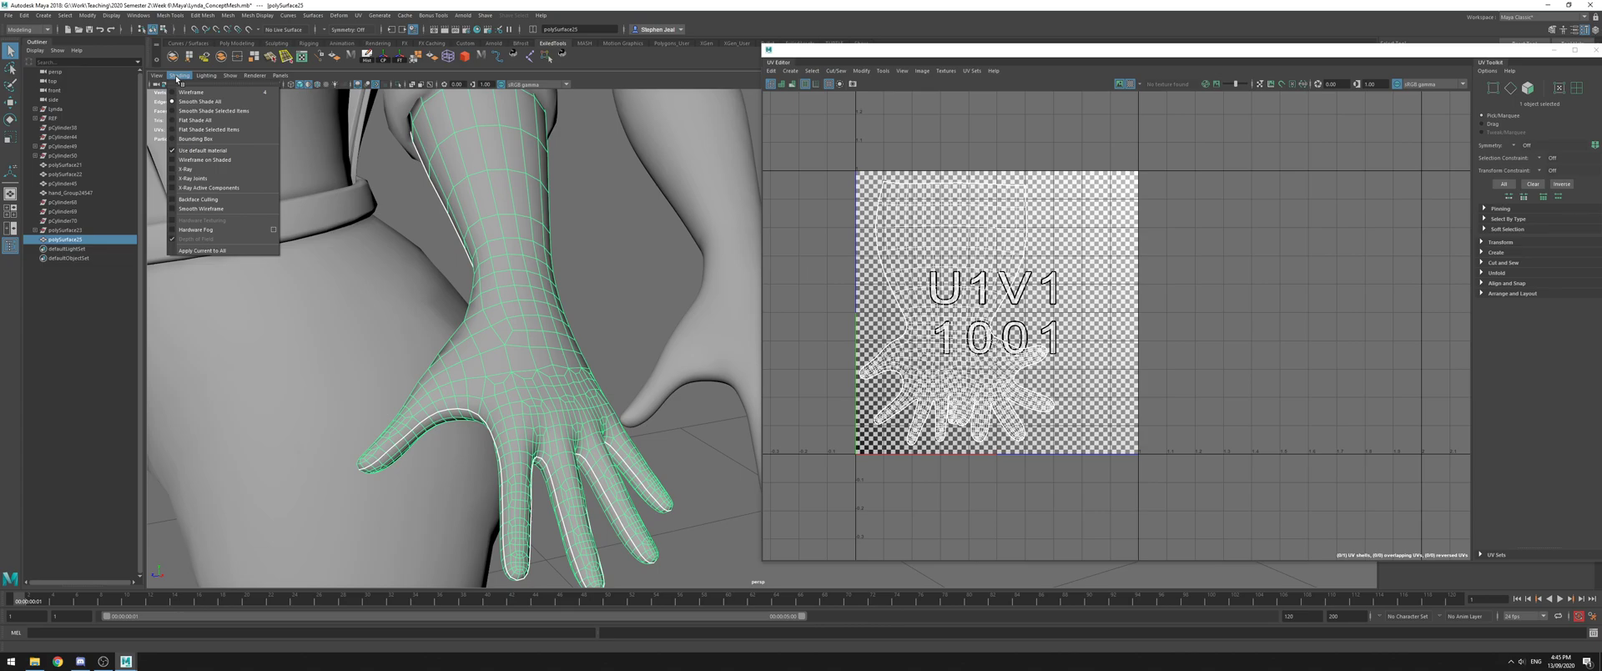
left_click(208, 152)
Examine the checker pattern from all sides of the forearm, wrist and fingers for stretching and seam breaks
left_click_drag(417, 259, 718, 196, "alt")
middle_click_drag(717, 196, 642, 280, "alt")
left_click_drag(642, 280, 801, 192, "alt")
middle_click_drag(801, 192, 576, 313, "alt")
left_click_drag(575, 313, 376, 190, "alt")
middle_click_drag(375, 191, 417, 186, "alt")
left_click_drag(416, 186, 428, 123, "alt")
right_click_drag(428, 124, 225, 192, "alt")
left_click_drag(226, 192, 534, 292, "alt")
middle_click_drag(534, 293, 618, 354, "alt")
right_click_drag(619, 353, 709, 323, "alt")
left_click(710, 322)
middle_click_drag(263, 304, 501, 310, "alt")
right_click_drag(501, 311, 413, 259, "alt")
left_click(551, 338)
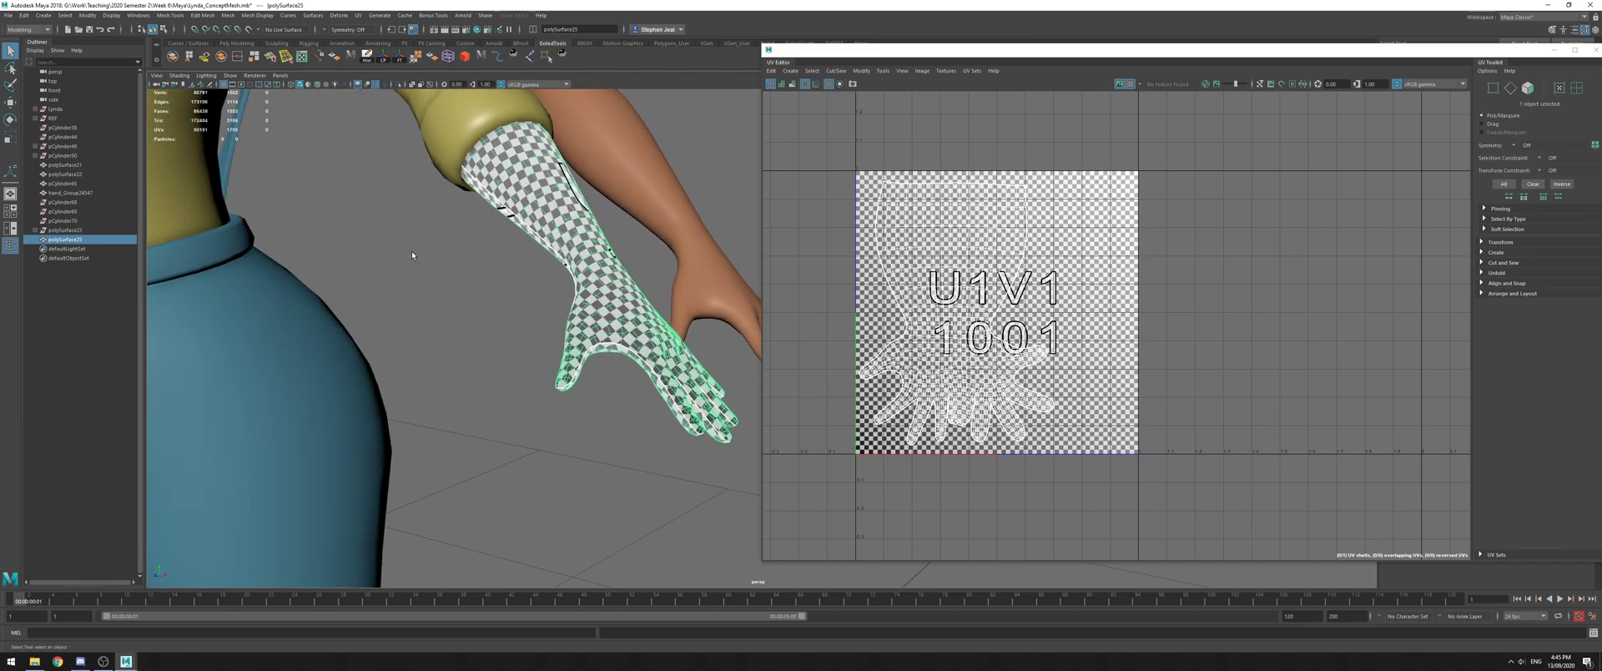
Hide every object except the retopologized arm and inspect the deselected arm with its skin material
left_click_drag(412, 254, 643, 390, "alt")
left_click(642, 389)
right_click_drag(409, 334, 501, 347, "alt")
left_click_drag(501, 347, 683, 154, "alt")
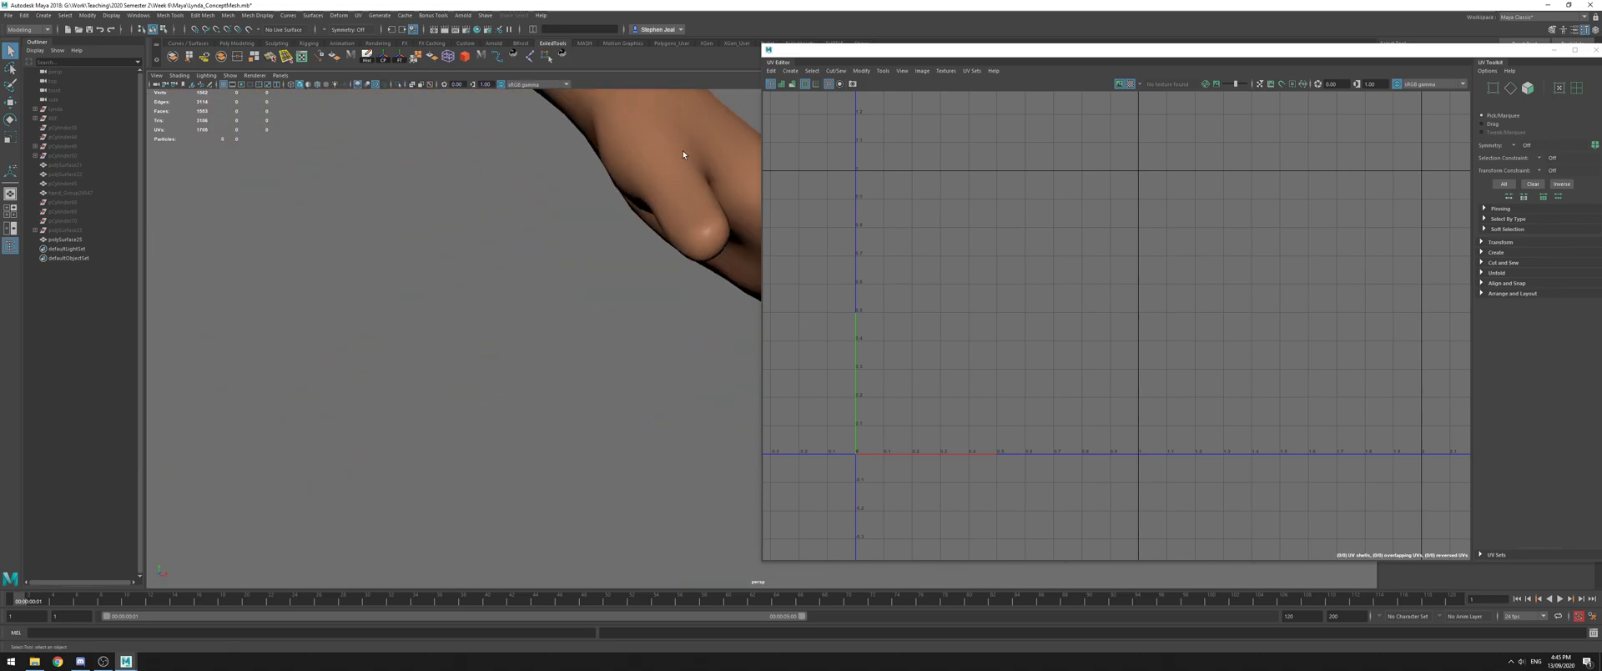
left_click(683, 153)
middle_click_drag(683, 154, 529, 185, "alt")
mouse_move(500, 212)
left_mouse_down("alt")
mouse_move(699, 232)
mouse_move(485, 220)
left_mouse_up("alt")
left_click(700, 232)
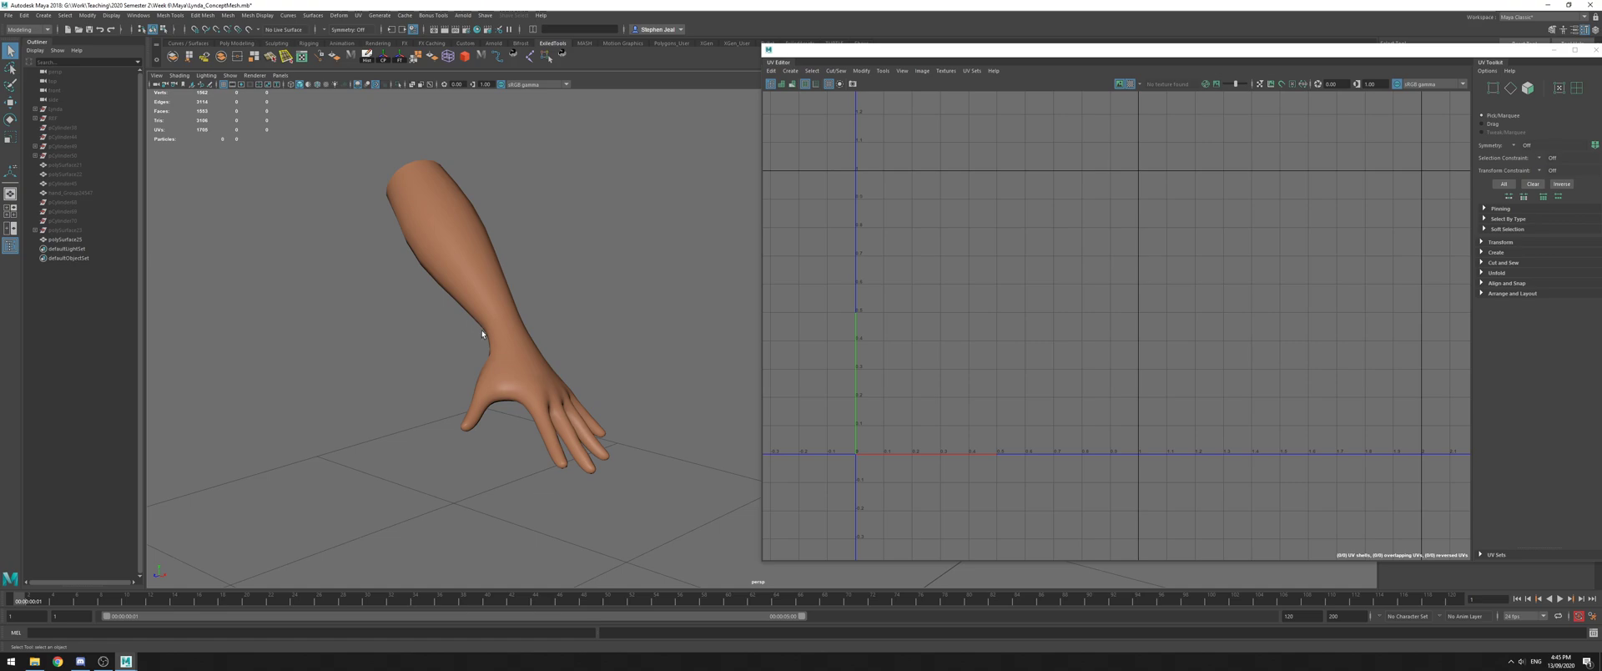